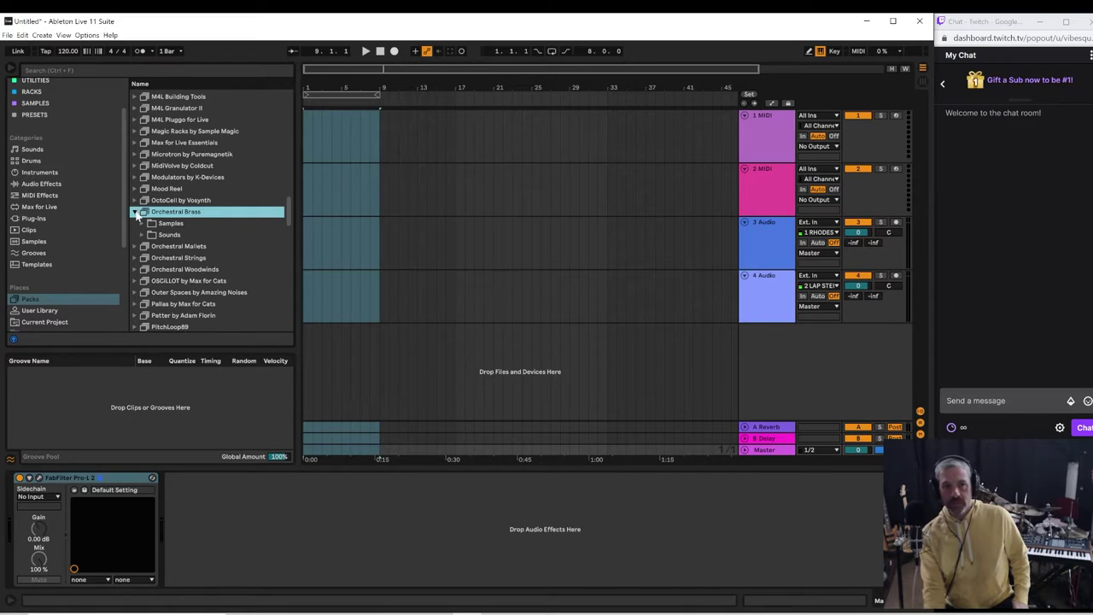
- Audition the bass trombone presets in the Orchestral Brass pack and load Bass Trombone Solo Legato on the first MIDI track
{"action": "left_click", "coordinate": [134, 213]}
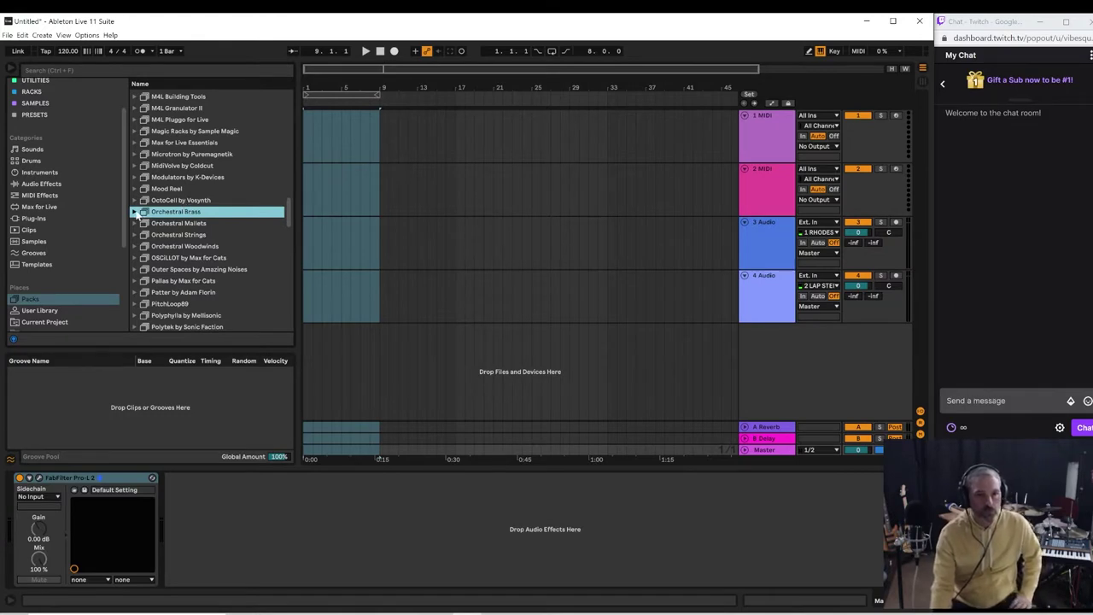
{"action": "left_click", "coordinate": [134, 212]}
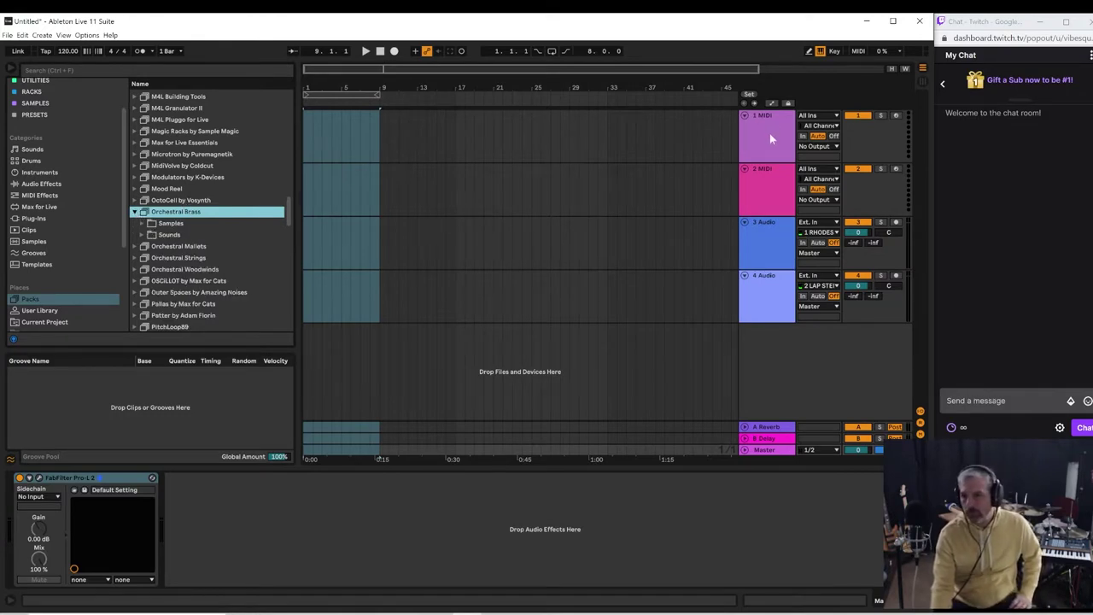
{"action": "left_click", "coordinate": [142, 235]}
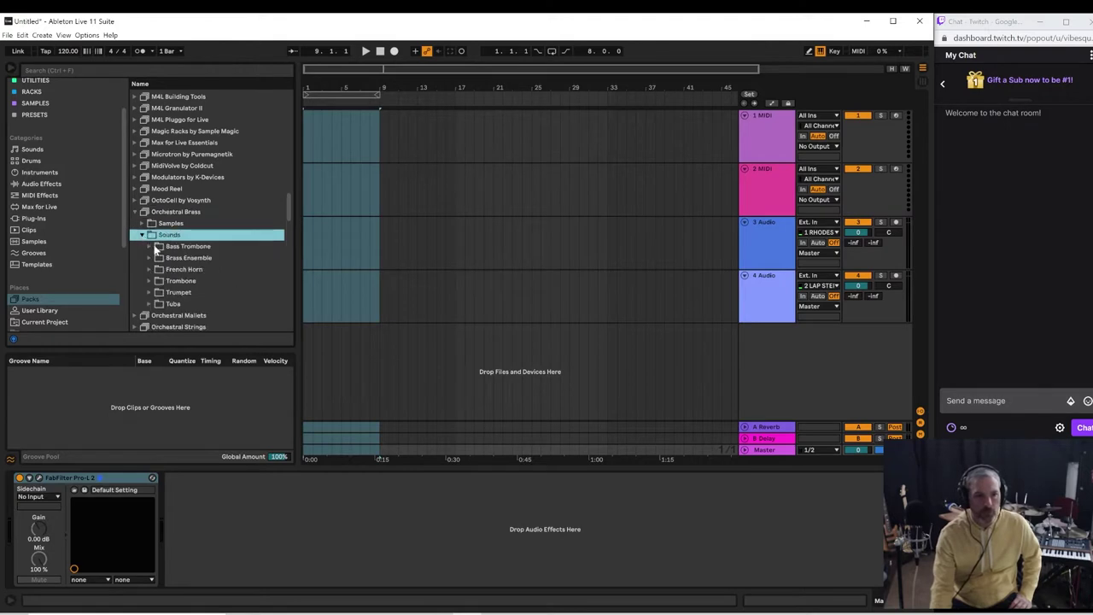
{"action": "left_click", "coordinate": [149, 246]}
{"action": "left_click", "coordinate": [167, 257]}
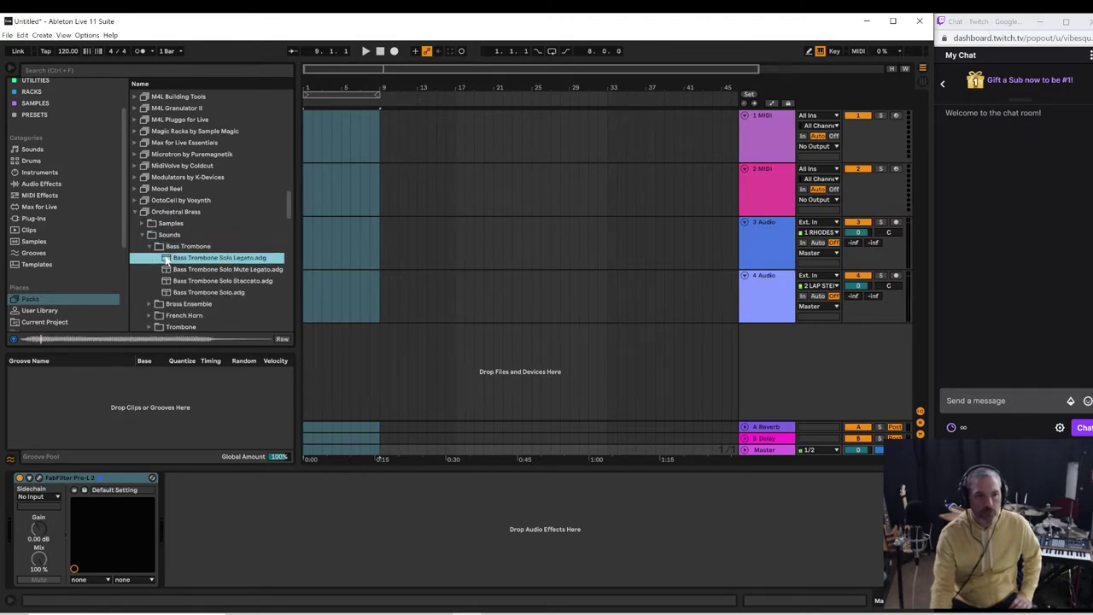
{"action": "key", "text": "Down"}
{"action": "key", "text": "Down"}
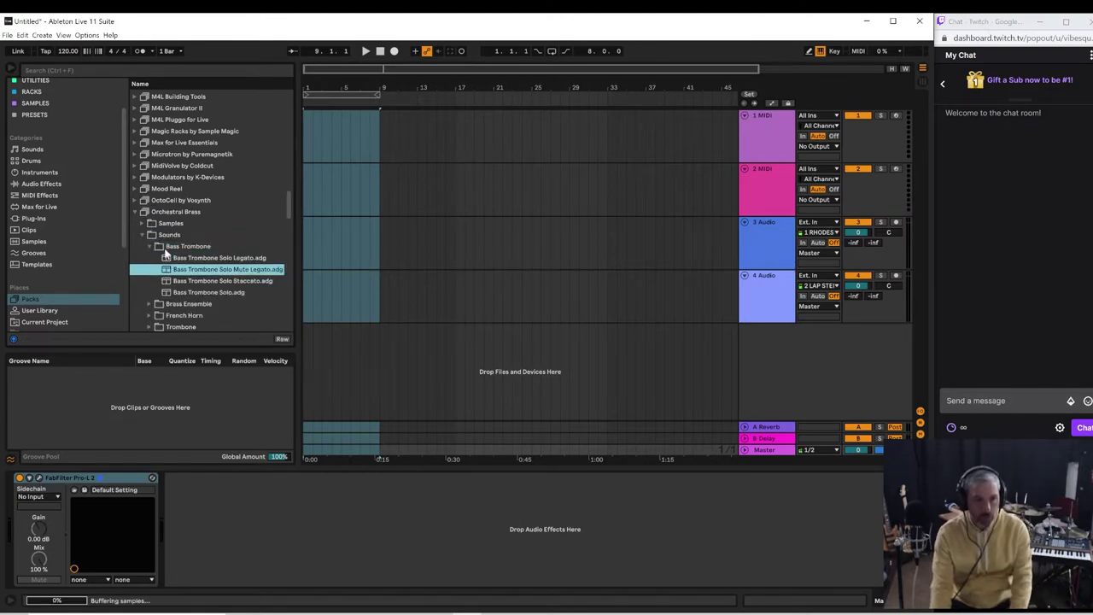
{"action": "key", "text": "Down"}
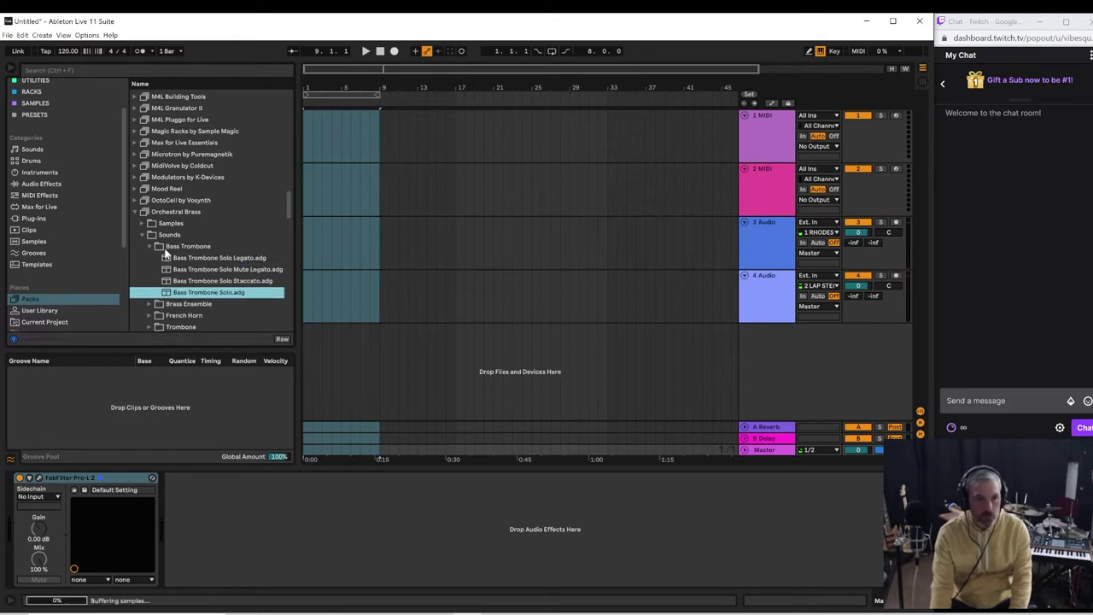
{"action": "key", "text": "Up"}
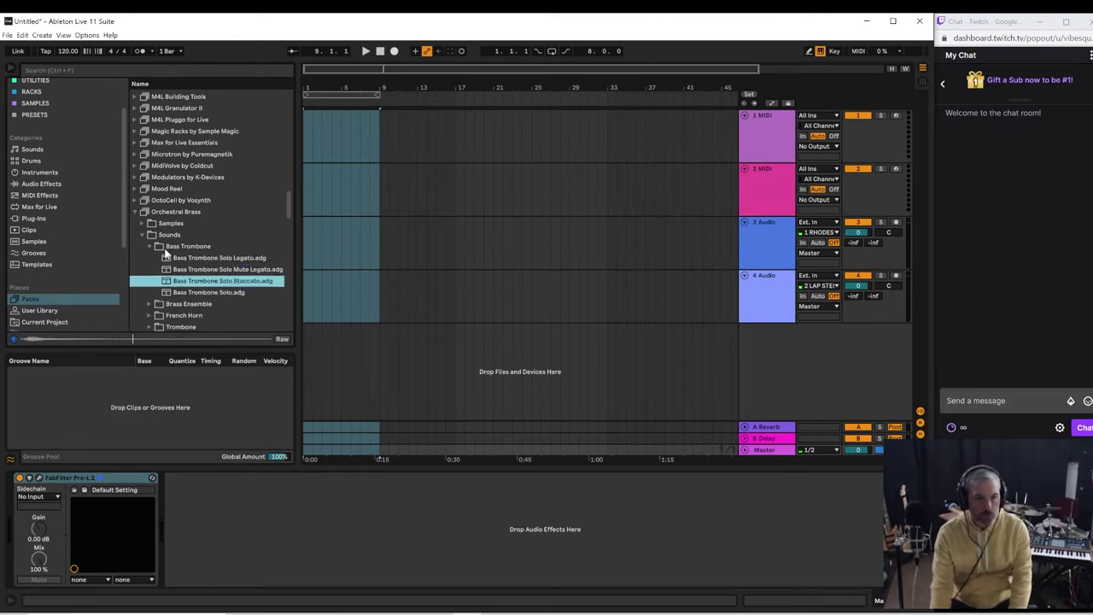
{"action": "key", "text": "Up"}
{"action": "key", "text": "Up"}
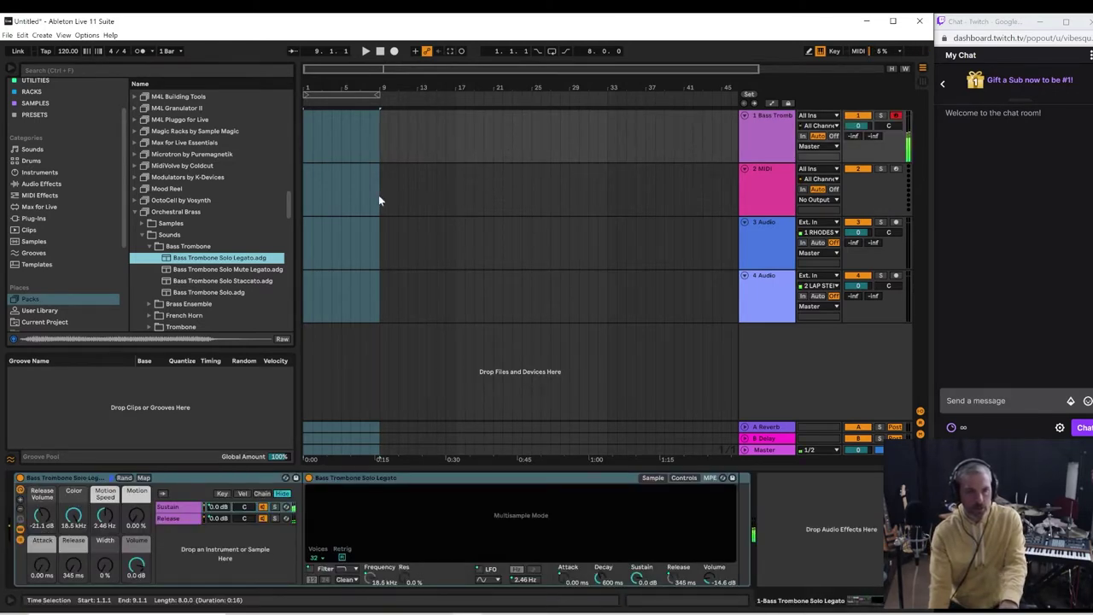
- Add Bass Trombone Solo Staccato as a new track and place it directly below the first bass trombone track
{"action": "left_click", "coordinate": [194, 285]}
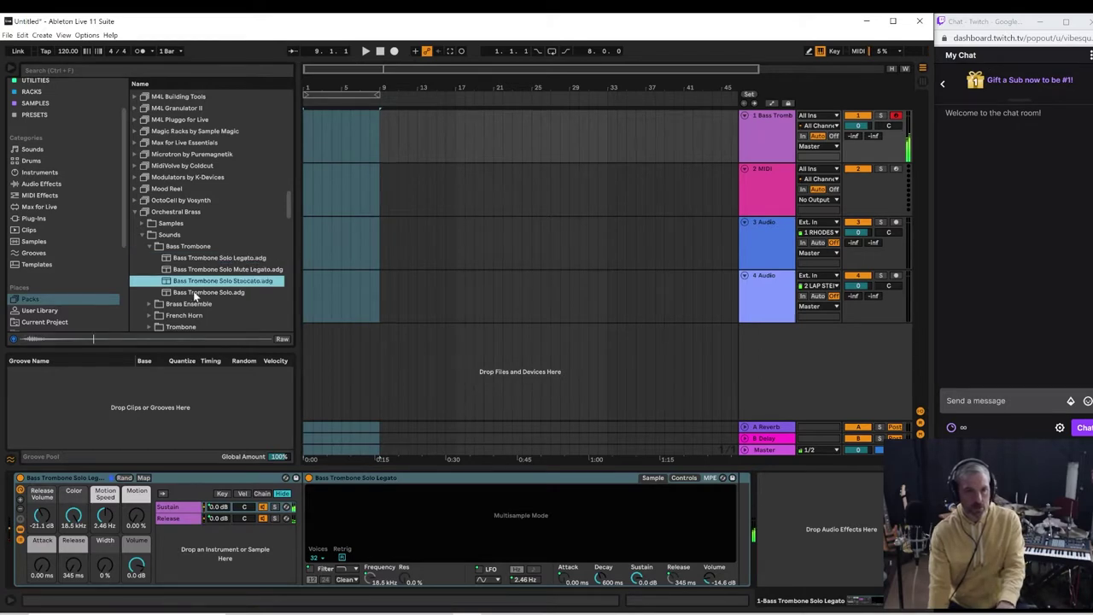
{"action": "left_click", "coordinate": [195, 294]}
{"action": "left_click", "coordinate": [199, 284]}
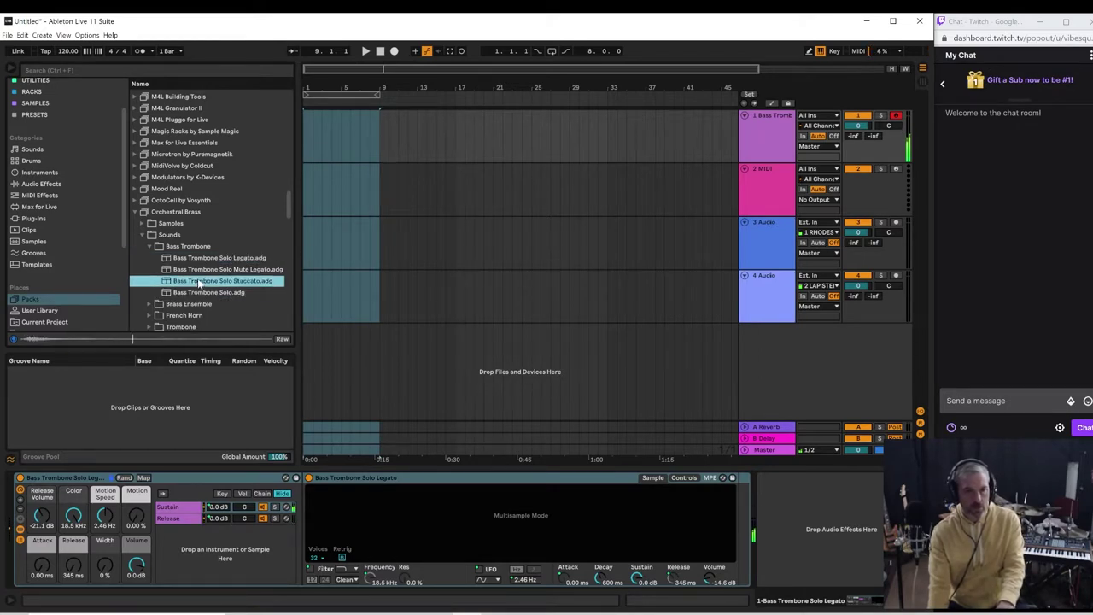
{"action": "left_click_drag", "start_coordinate": [199, 284], "coordinate": [450, 371]}
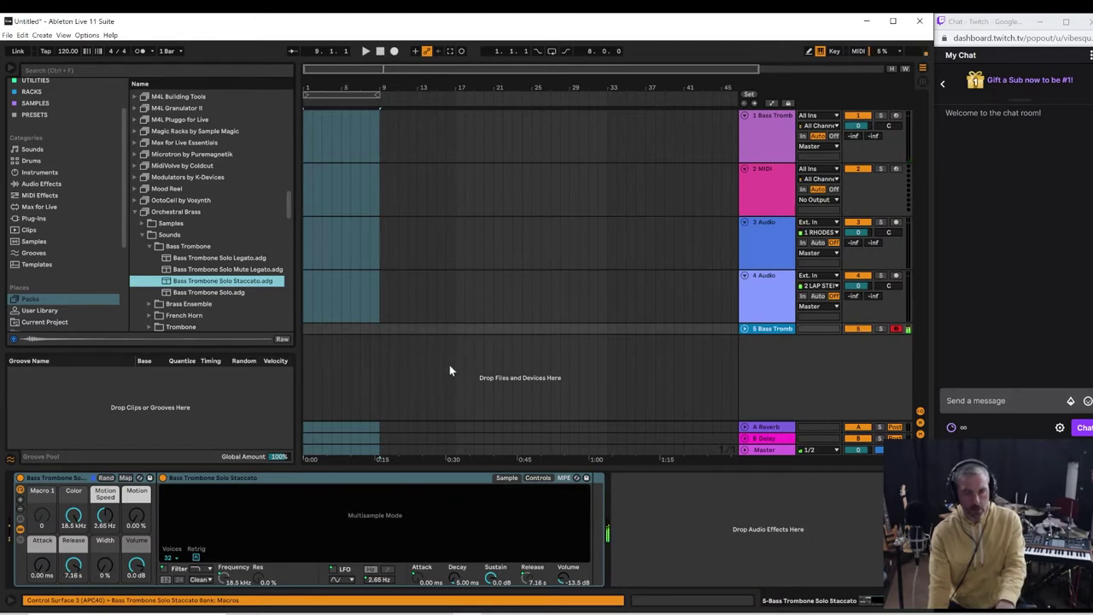
{"action": "left_click_drag", "start_coordinate": [773, 332], "coordinate": [754, 179]}
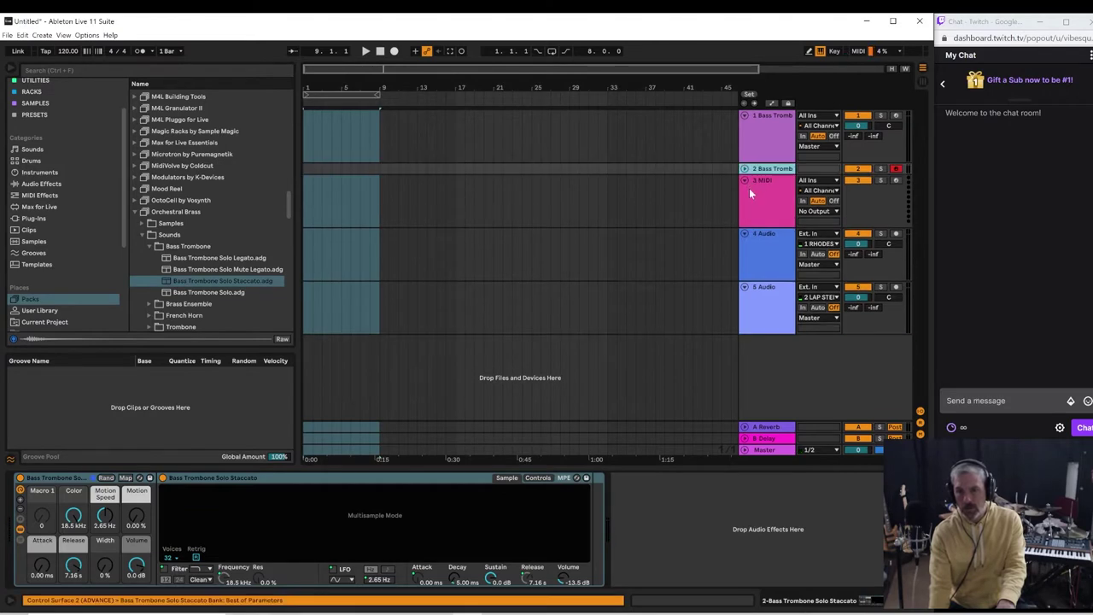
- Audition the Brass Ensemble presets, add Brass Ensemble Sforzando as a new track and place it below the bass trombone tracks
{"action": "left_click", "coordinate": [149, 248]}
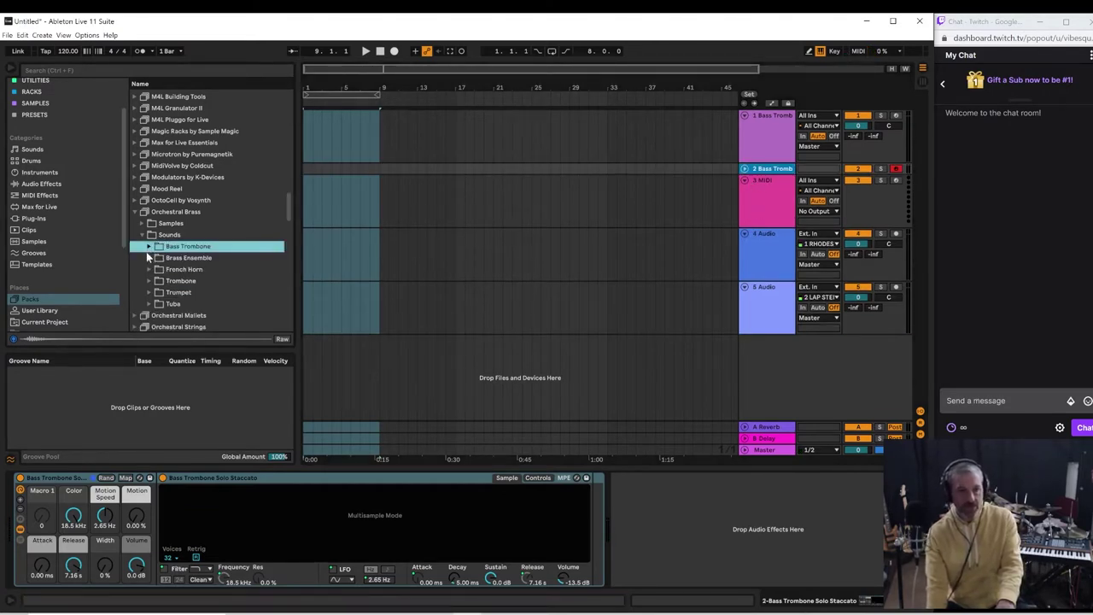
{"action": "left_click", "coordinate": [149, 257]}
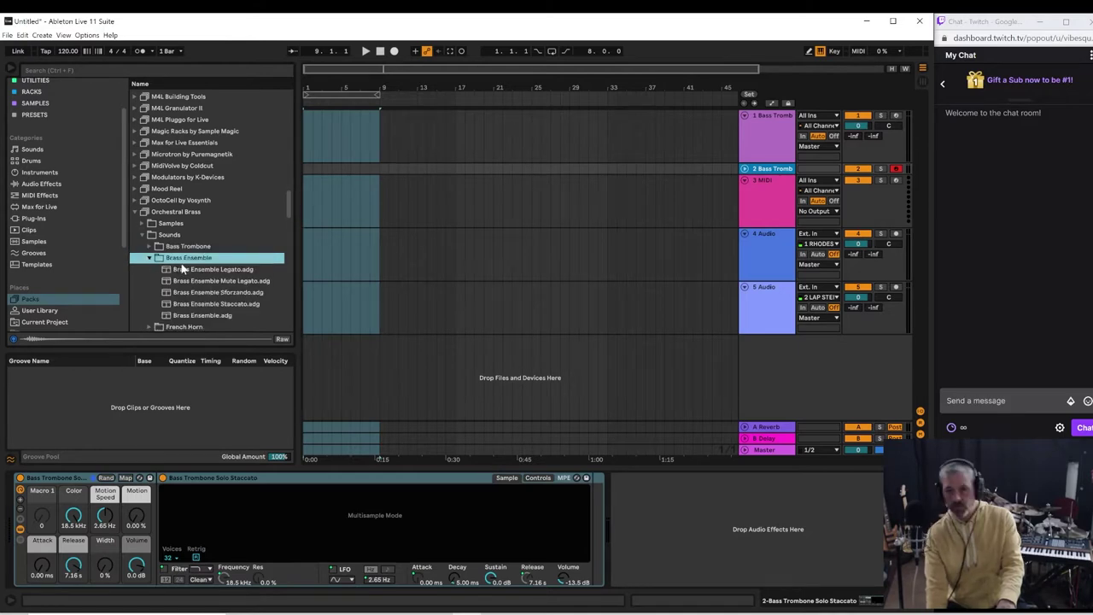
{"action": "left_click", "coordinate": [198, 282]}
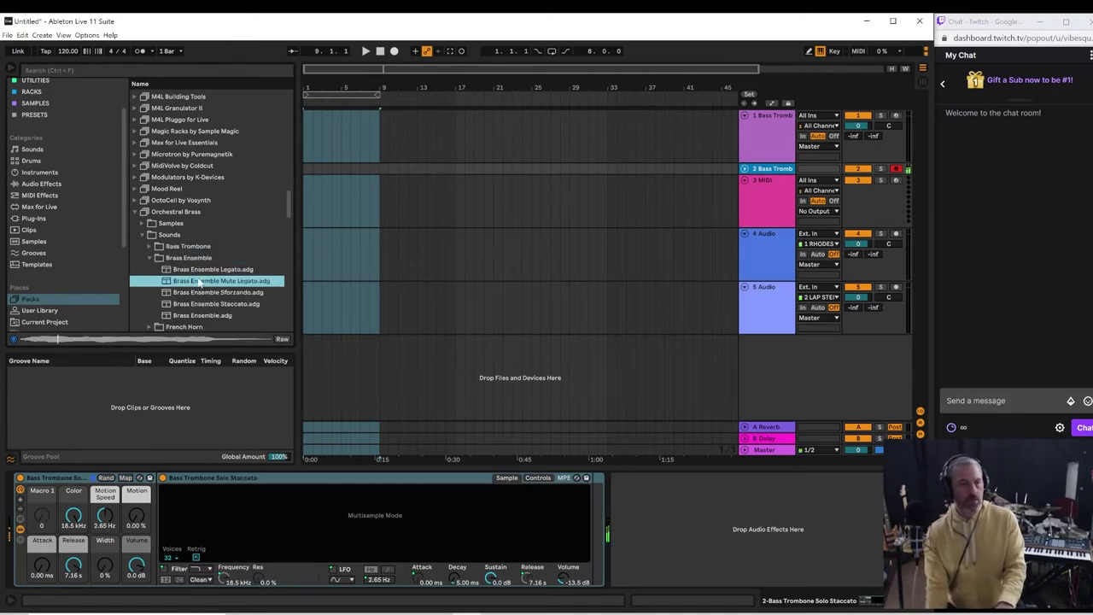
{"action": "left_click", "coordinate": [199, 269]}
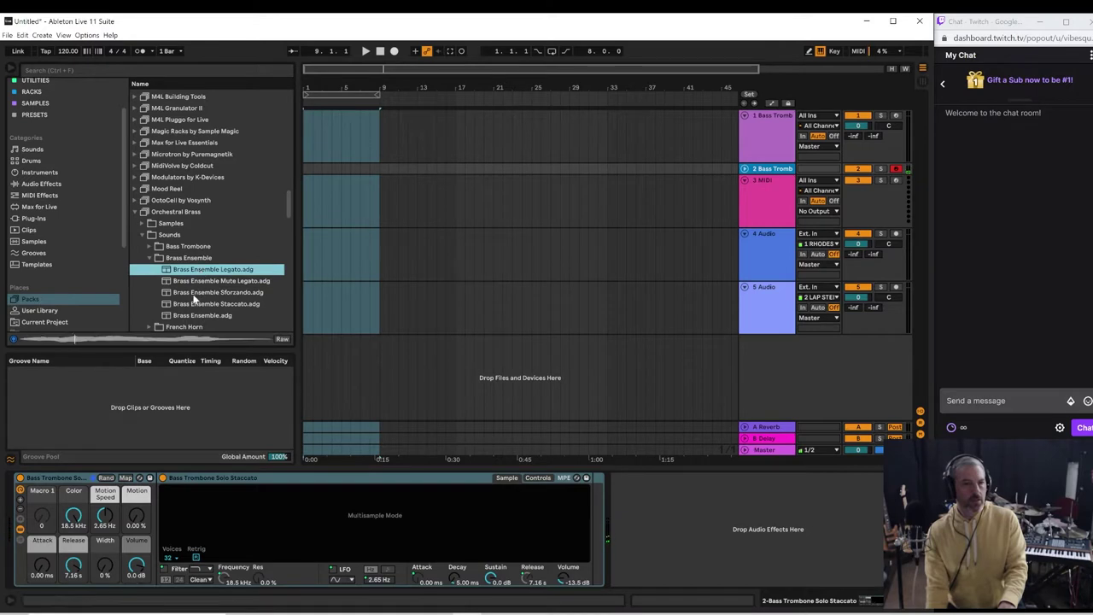
{"action": "left_click", "coordinate": [194, 294]}
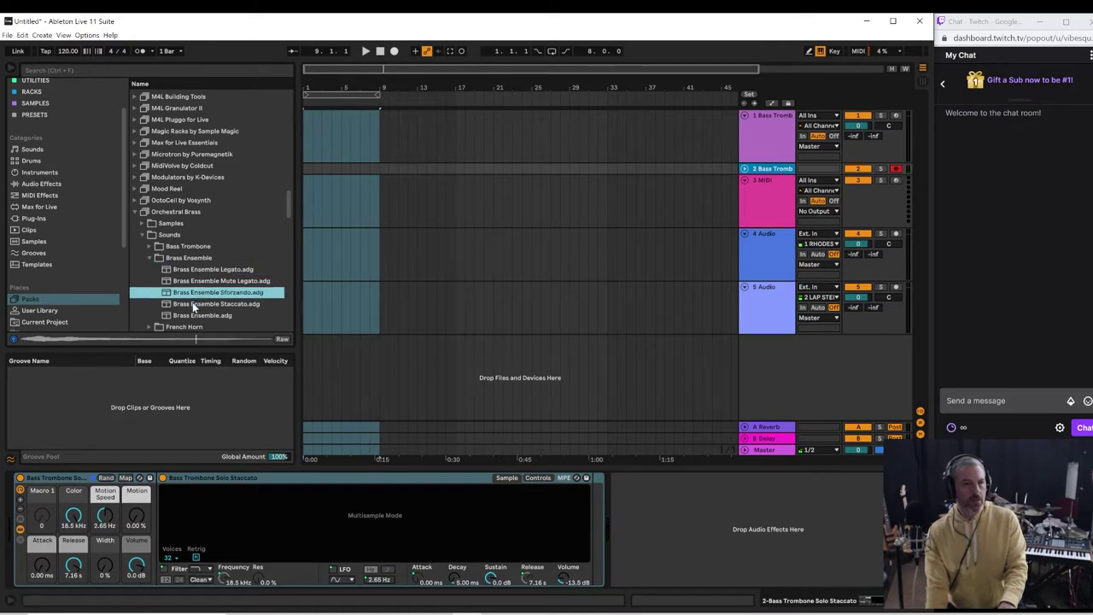
{"action": "left_click_drag", "start_coordinate": [194, 294], "coordinate": [549, 367]}
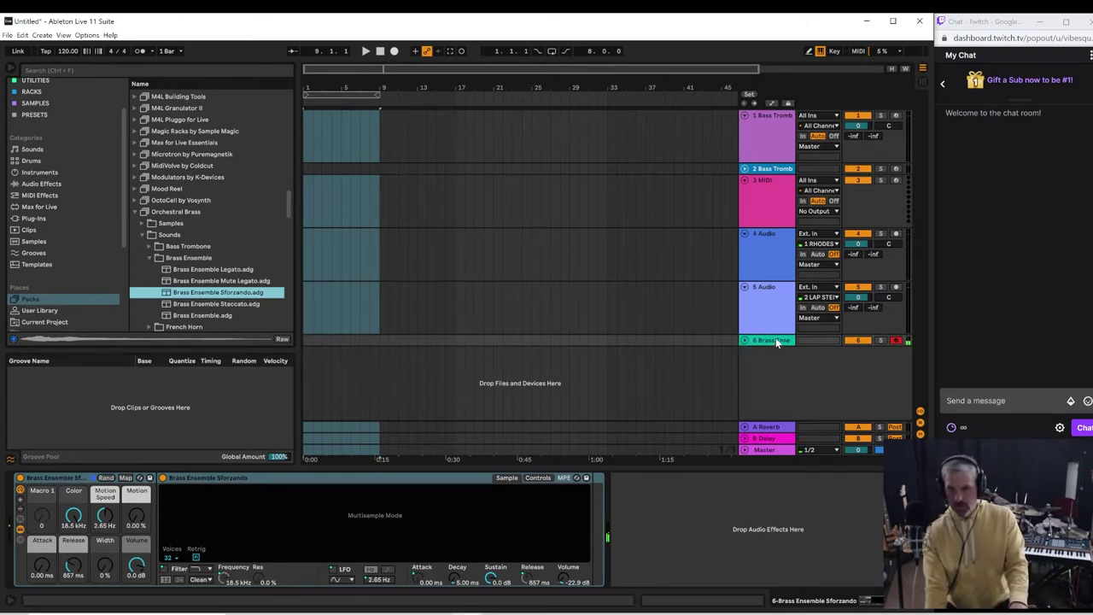
{"action": "left_click_drag", "start_coordinate": [776, 342], "coordinate": [778, 189]}
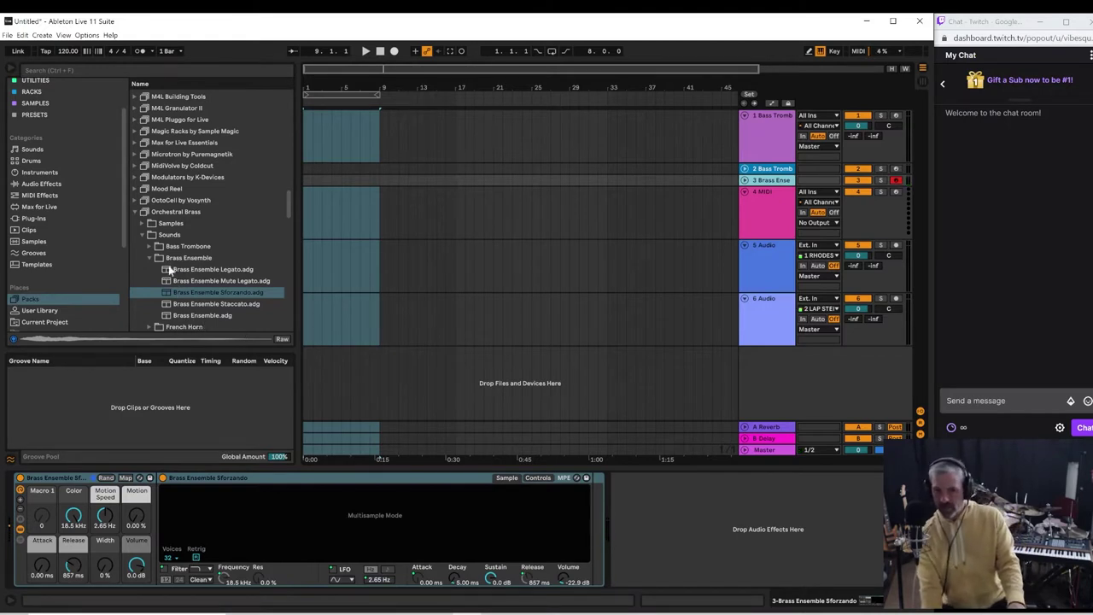
- Compare the remaining Brass Ensemble presets and add Brass Ensemble Staccato as a new track below the audio tracks
{"action": "scroll", "coordinate": [288, 203], "scroll_direction": "down", "scroll_amount": 3}
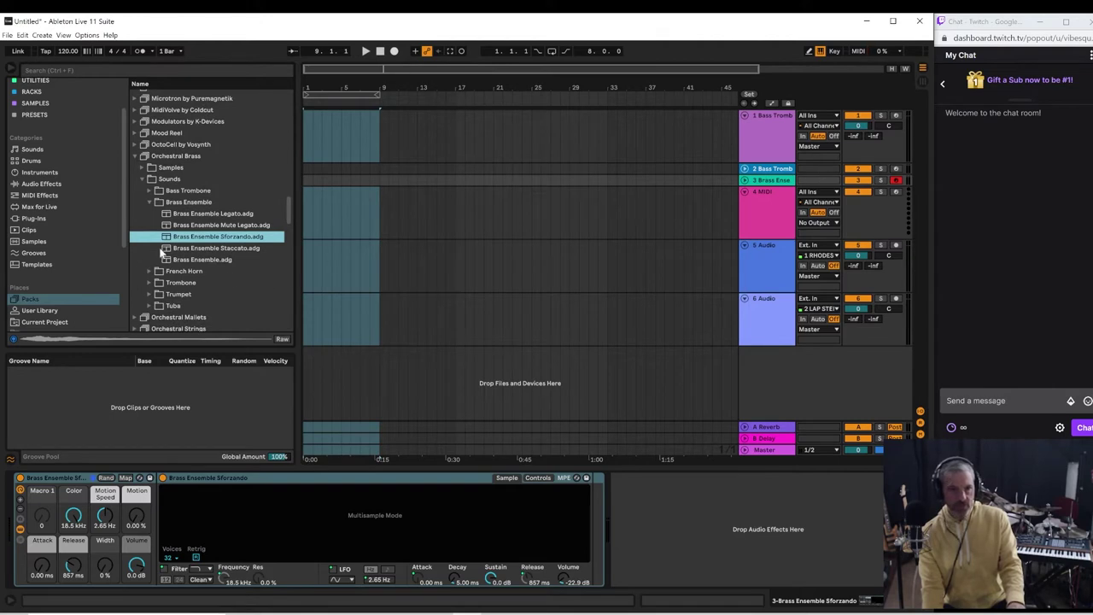
{"action": "left_click", "coordinate": [202, 248]}
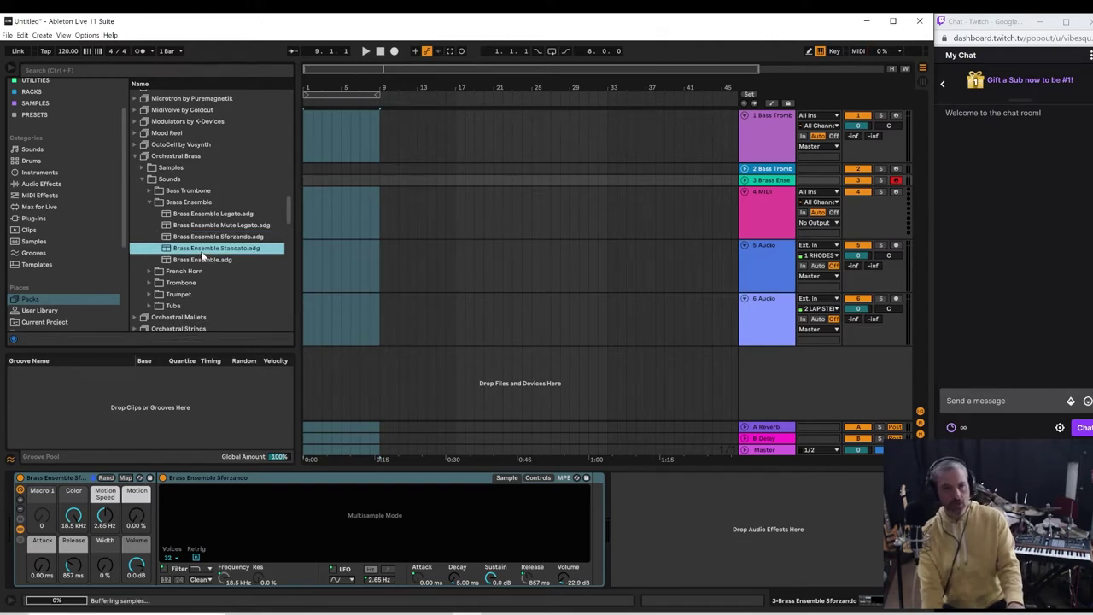
{"action": "left_click", "coordinate": [199, 259]}
{"action": "left_click", "coordinate": [199, 250]}
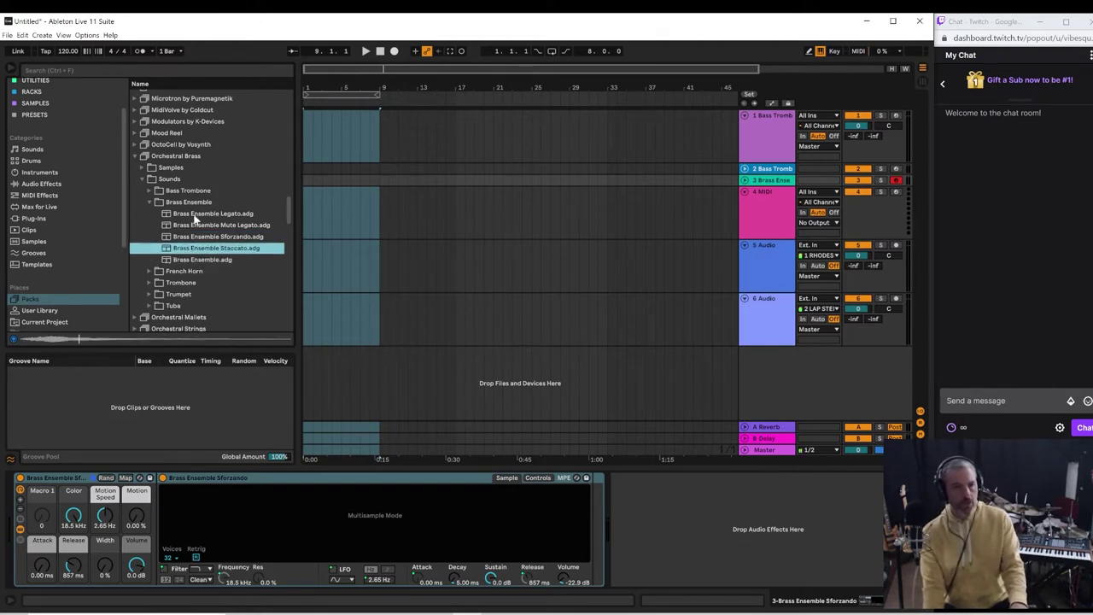
{"action": "left_click", "coordinate": [195, 214]}
{"action": "left_click", "coordinate": [200, 249]}
{"action": "left_click_drag", "start_coordinate": [202, 249], "coordinate": [477, 387]}
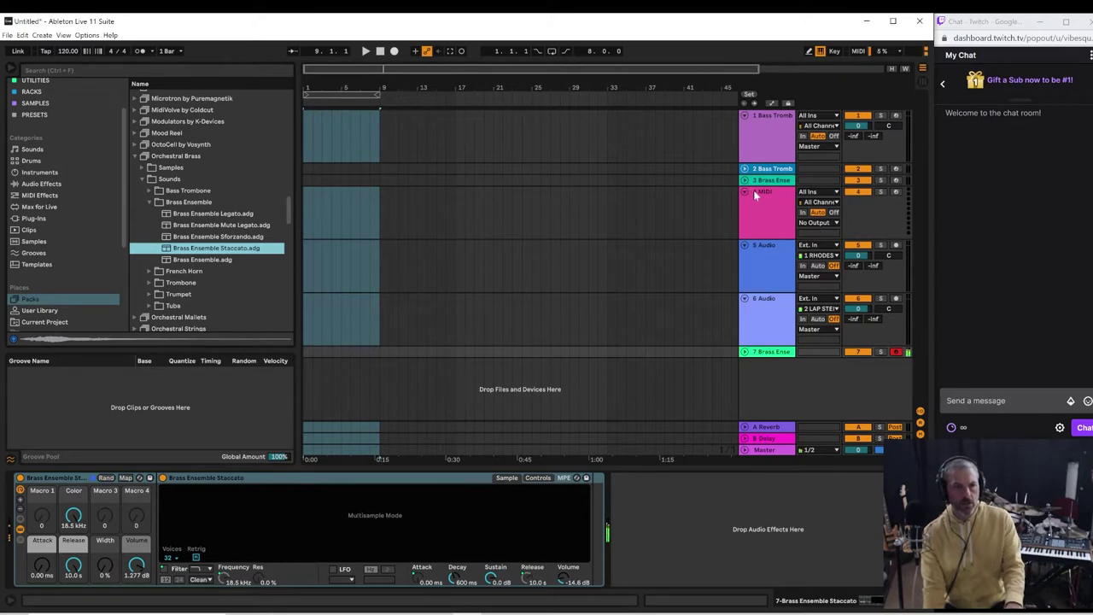
- Add the full Brass Ensemble preset as a new track and group it and the staccato track with the other brass tracks above the empty MIDI track
{"action": "left_click", "coordinate": [786, 181]}
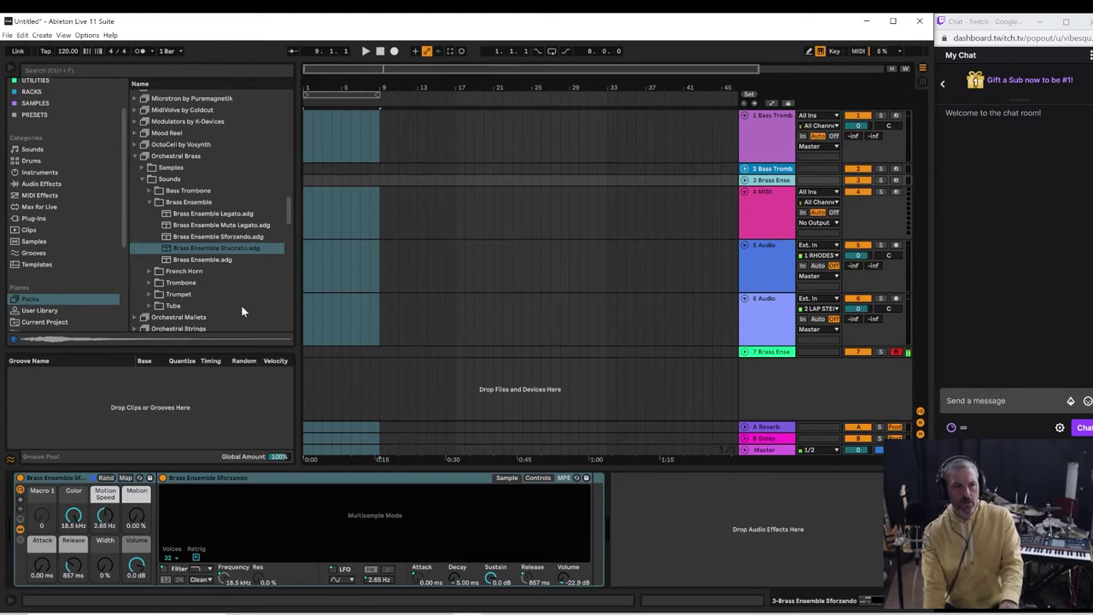
{"action": "left_click", "coordinate": [185, 260]}
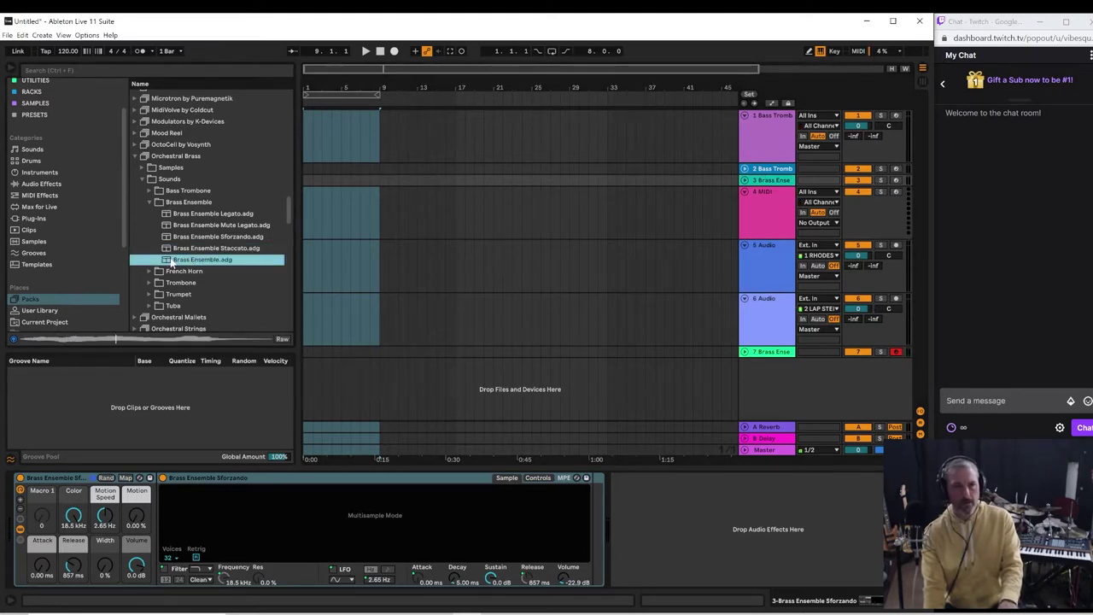
{"action": "left_click_drag", "start_coordinate": [171, 261], "coordinate": [777, 244]}
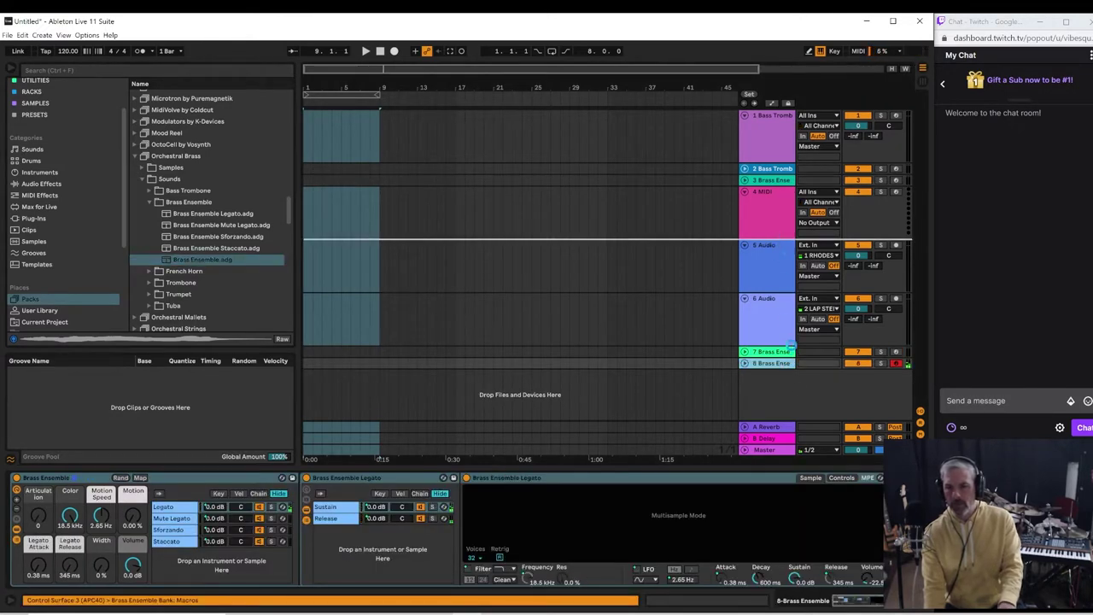
{"action": "left_click_drag", "start_coordinate": [772, 363], "coordinate": [793, 214]}
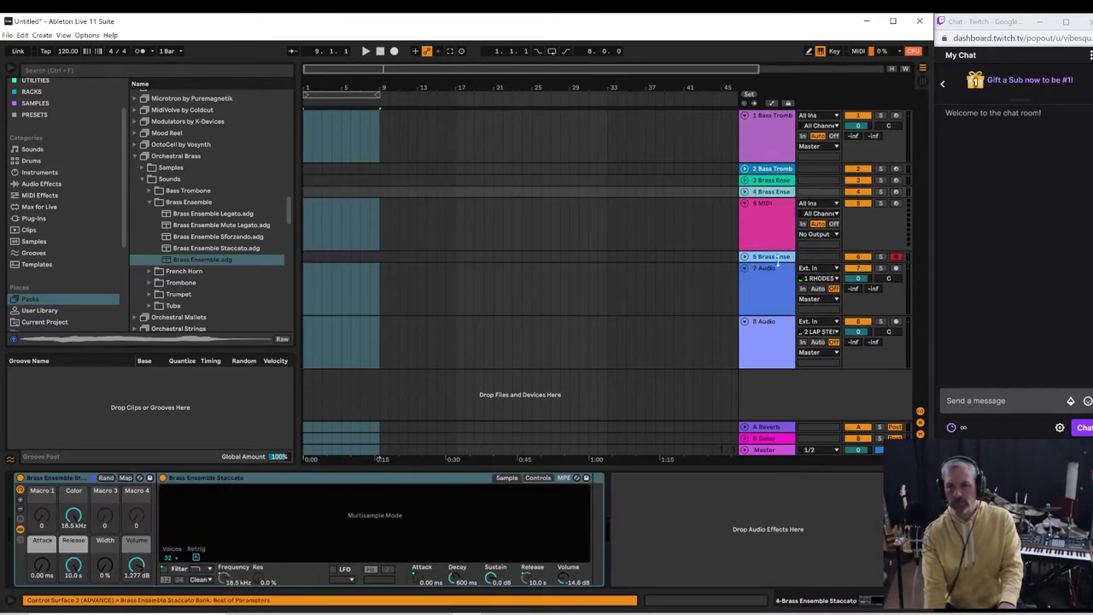
{"action": "left_click_drag", "start_coordinate": [780, 263], "coordinate": [774, 212]}
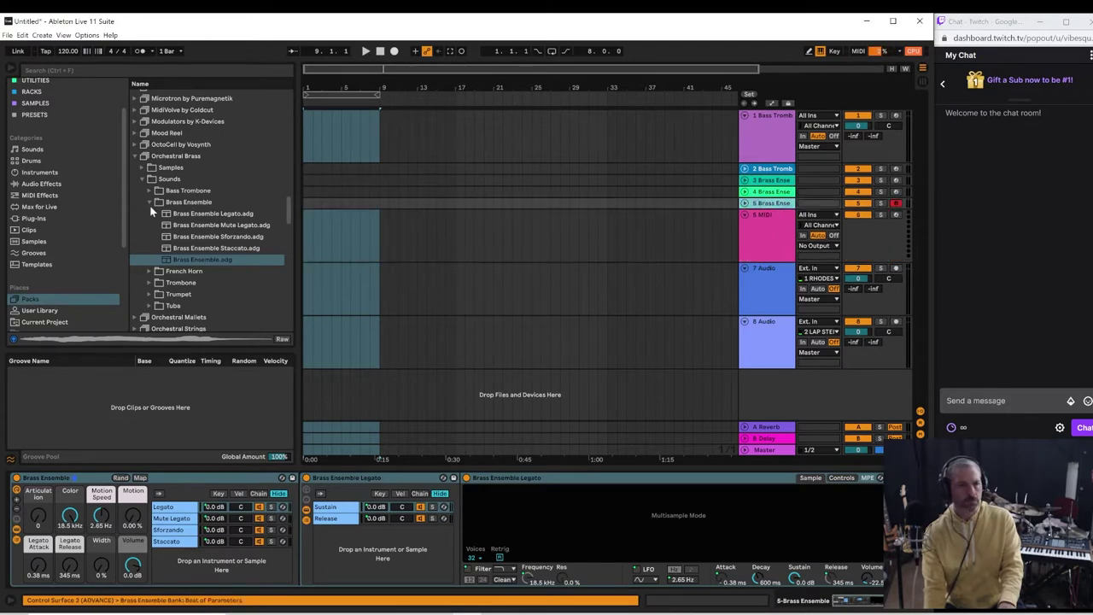
- Audition the section and solo presets in the French Horn folder of the Orchestral Brass pack
{"action": "left_click", "coordinate": [143, 181]}
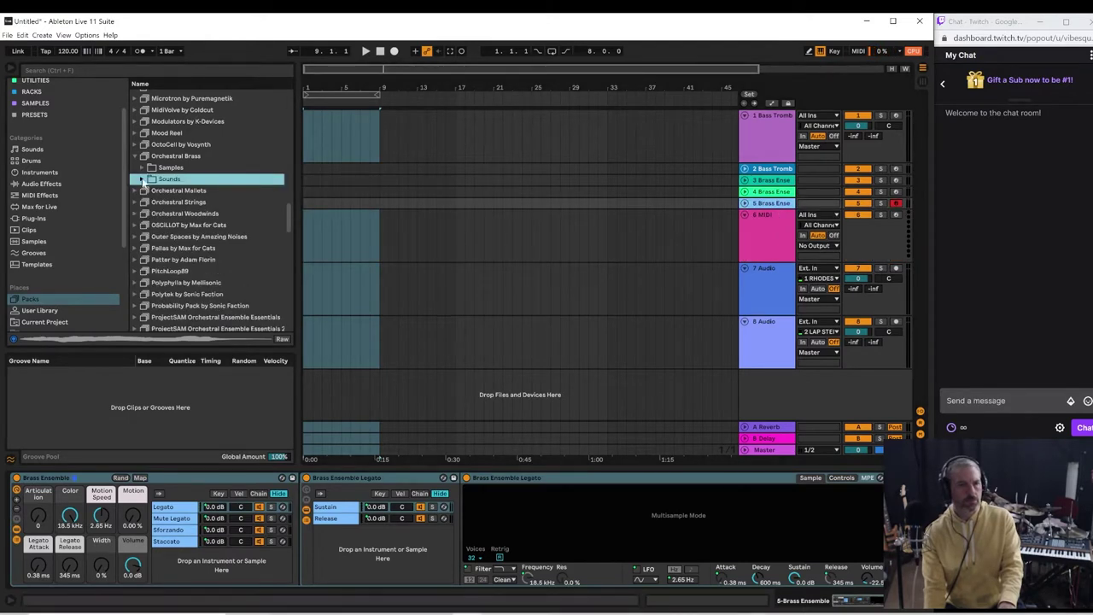
{"action": "left_click", "coordinate": [150, 203]}
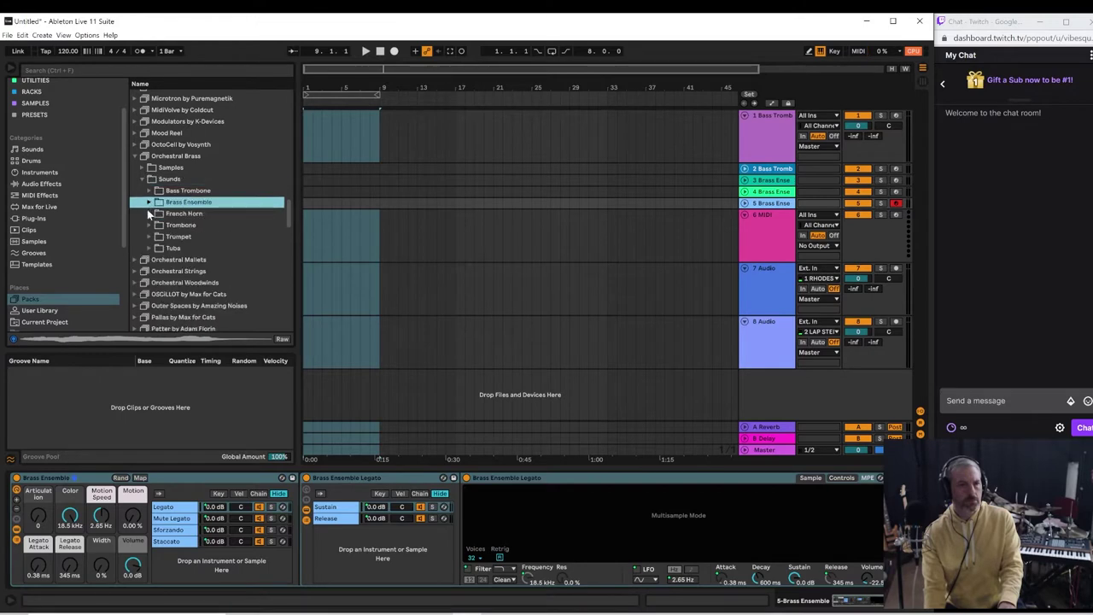
{"action": "left_click", "coordinate": [149, 214]}
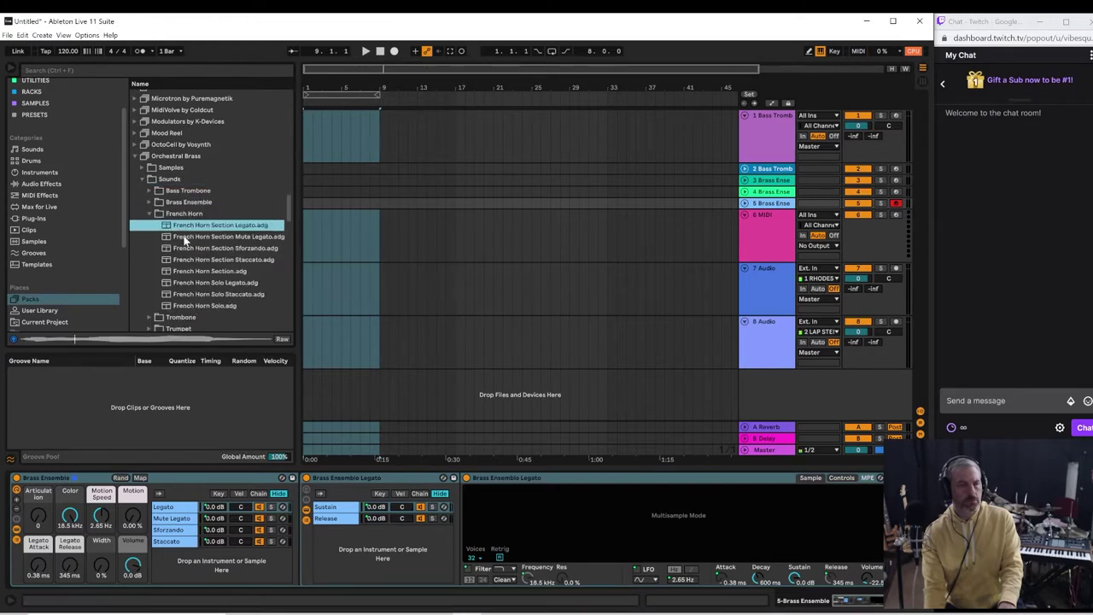
{"action": "left_click", "coordinate": [185, 238]}
{"action": "left_click", "coordinate": [187, 249]}
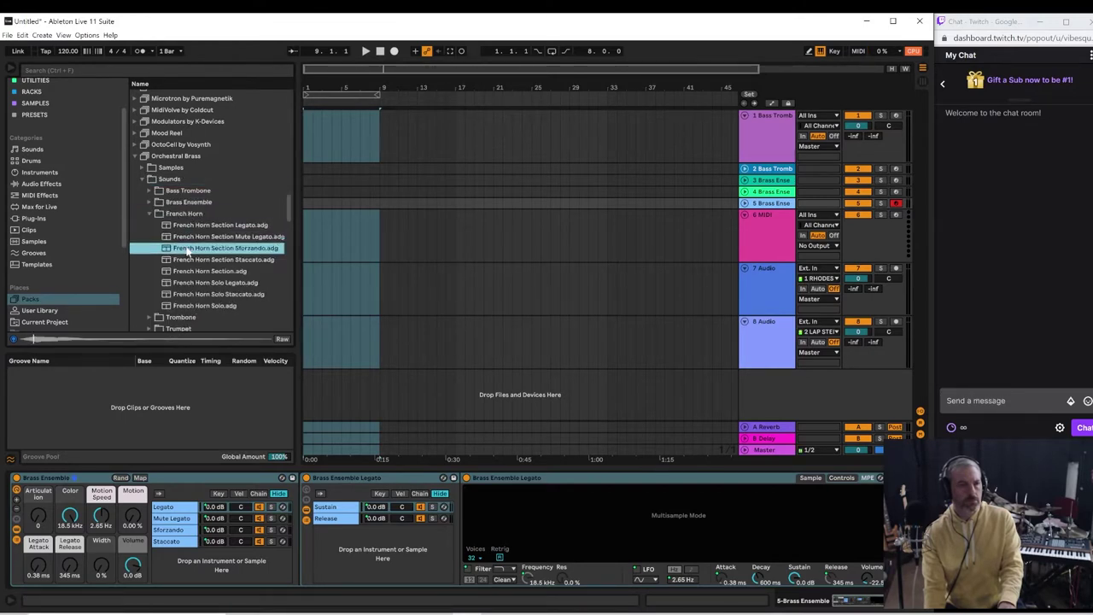
{"action": "left_click", "coordinate": [189, 259]}
{"action": "left_click", "coordinate": [189, 272]}
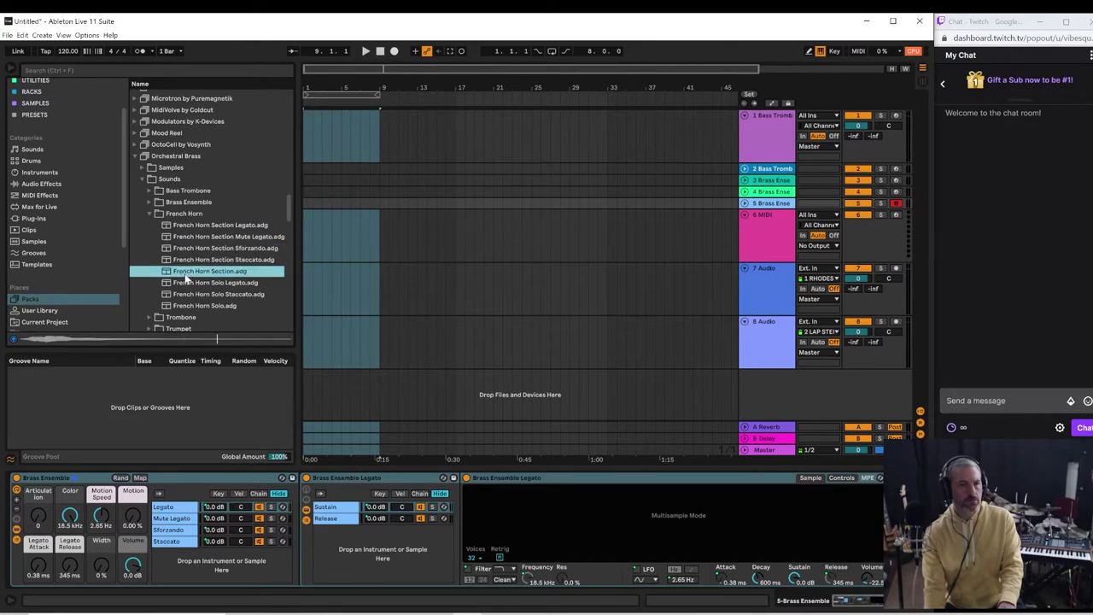
{"action": "left_click", "coordinate": [192, 283]}
{"action": "left_click", "coordinate": [194, 295]}
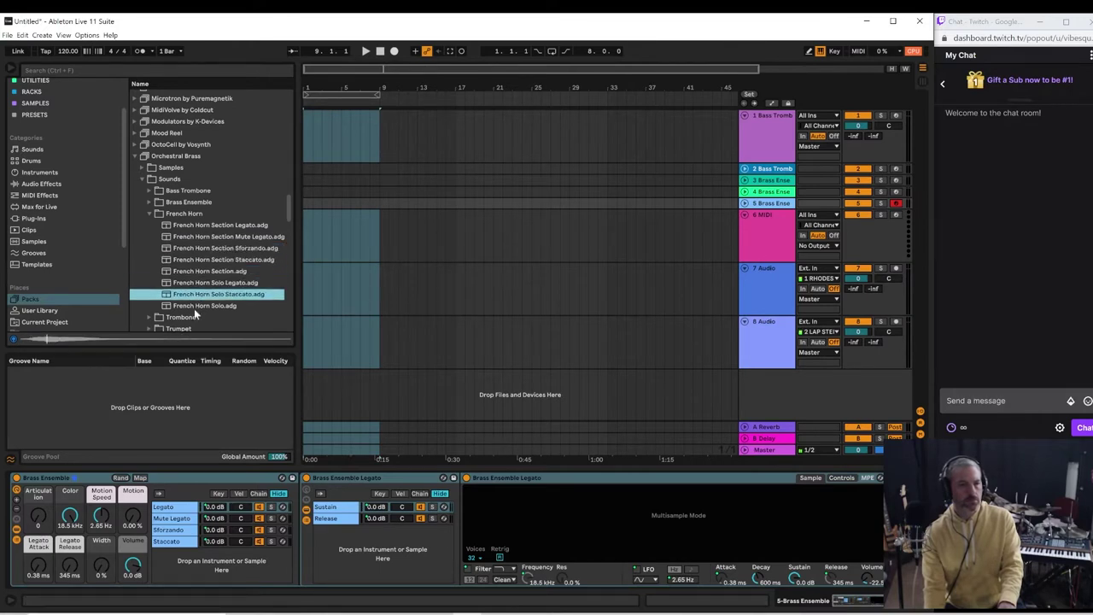
{"action": "left_click", "coordinate": [194, 306]}
{"action": "left_click", "coordinate": [211, 226]}
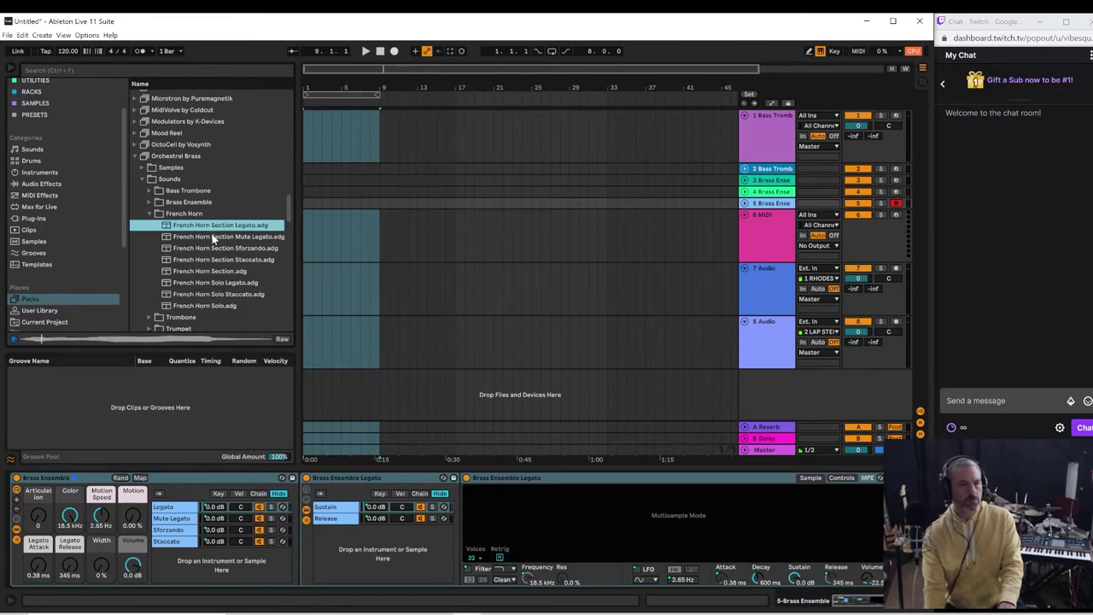
- Audition the Mute Legato, Sforzando and Staccato section presets of the French Horn folder and collapse the folder
{"action": "left_click", "coordinate": [214, 238]}
{"action": "left_click", "coordinate": [217, 249]}
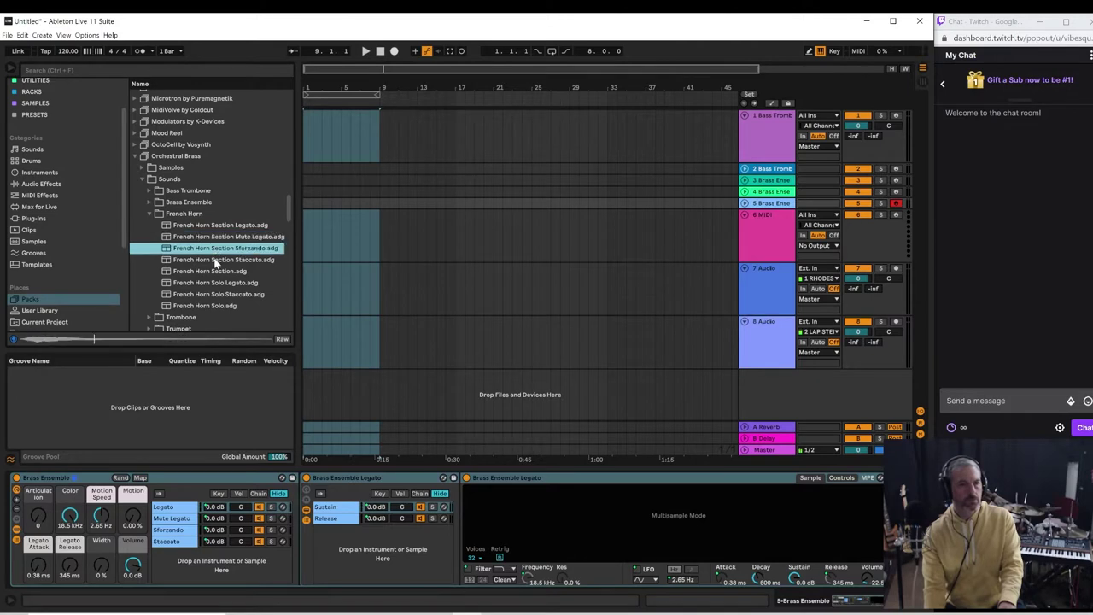
{"action": "left_click", "coordinate": [215, 259]}
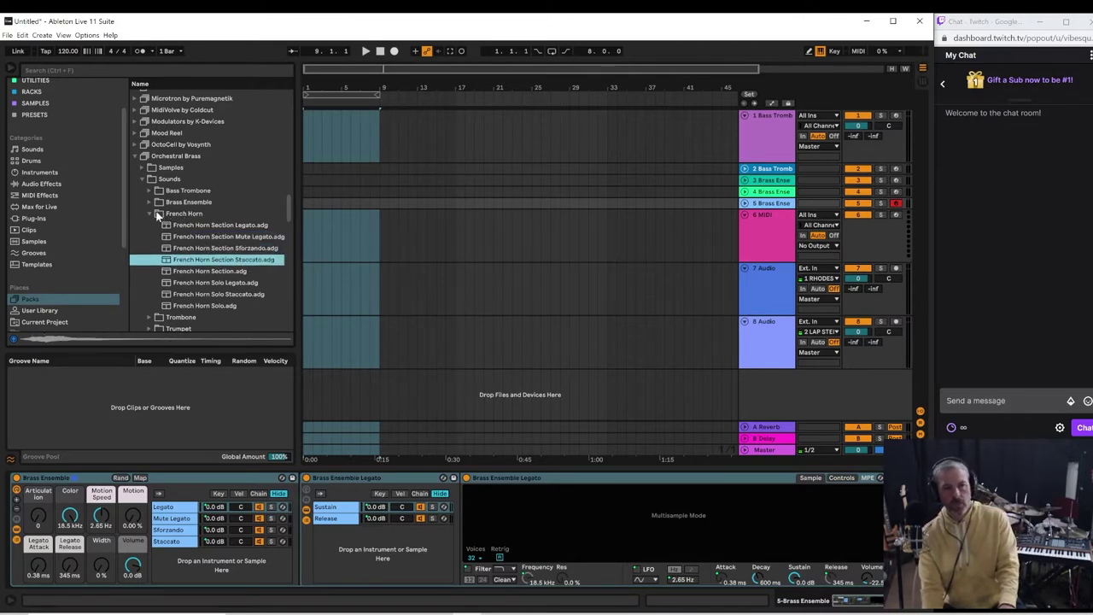
{"action": "left_click", "coordinate": [145, 214]}
{"action": "left_click", "coordinate": [148, 214]}
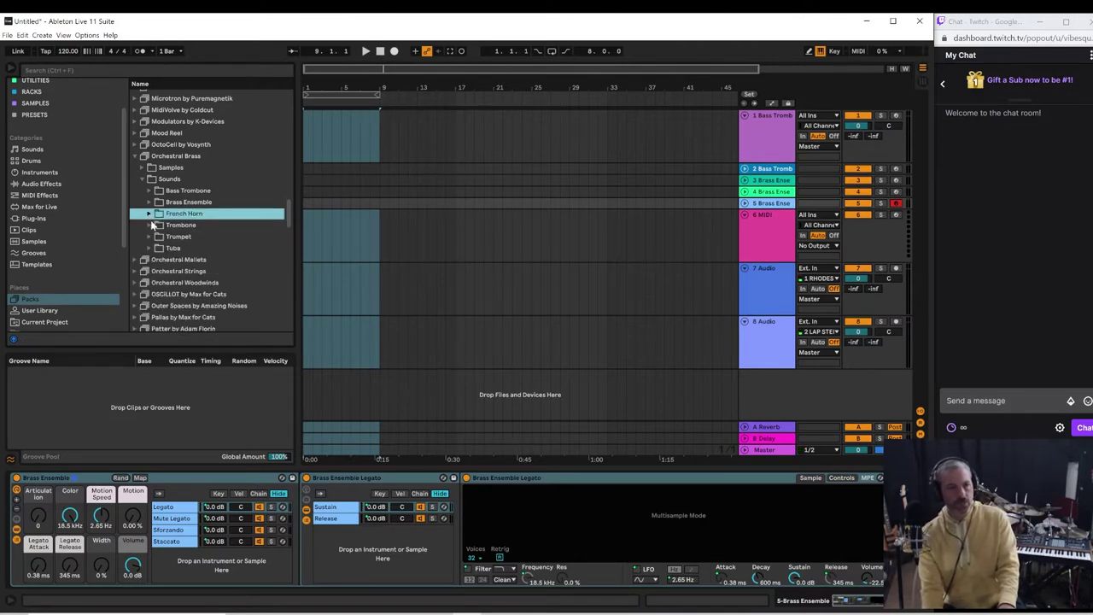
- Audition the Trombone Section Legato, Sforzando and Staccato presets in the Trombone folder
{"action": "left_click", "coordinate": [151, 225]}
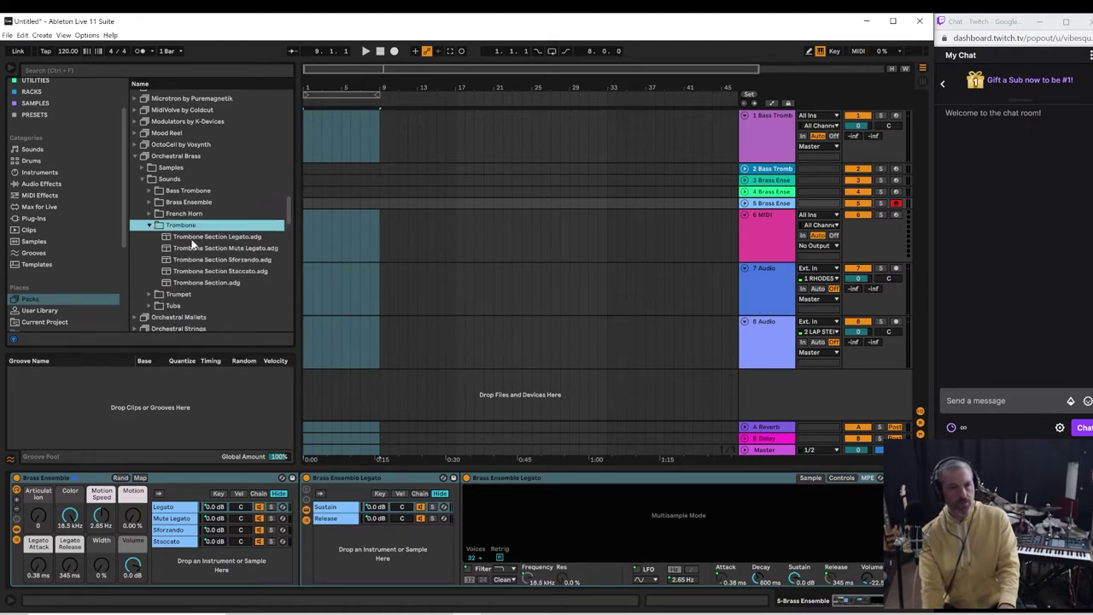
{"action": "left_click", "coordinate": [190, 238]}
{"action": "left_click", "coordinate": [195, 260]}
{"action": "key", "text": "Down"}
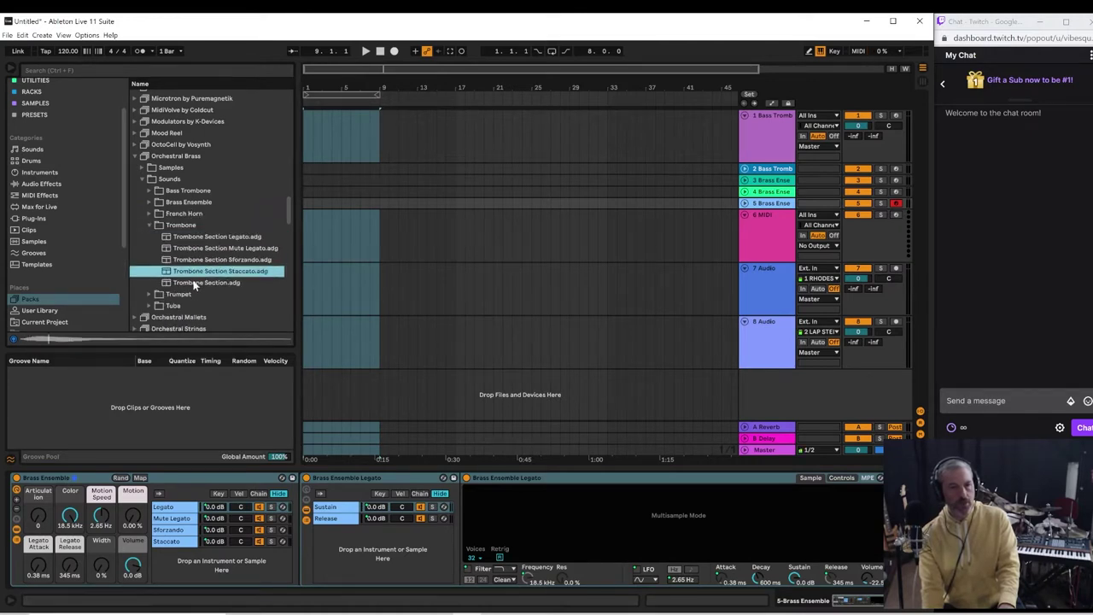
{"action": "left_click", "coordinate": [151, 224]}
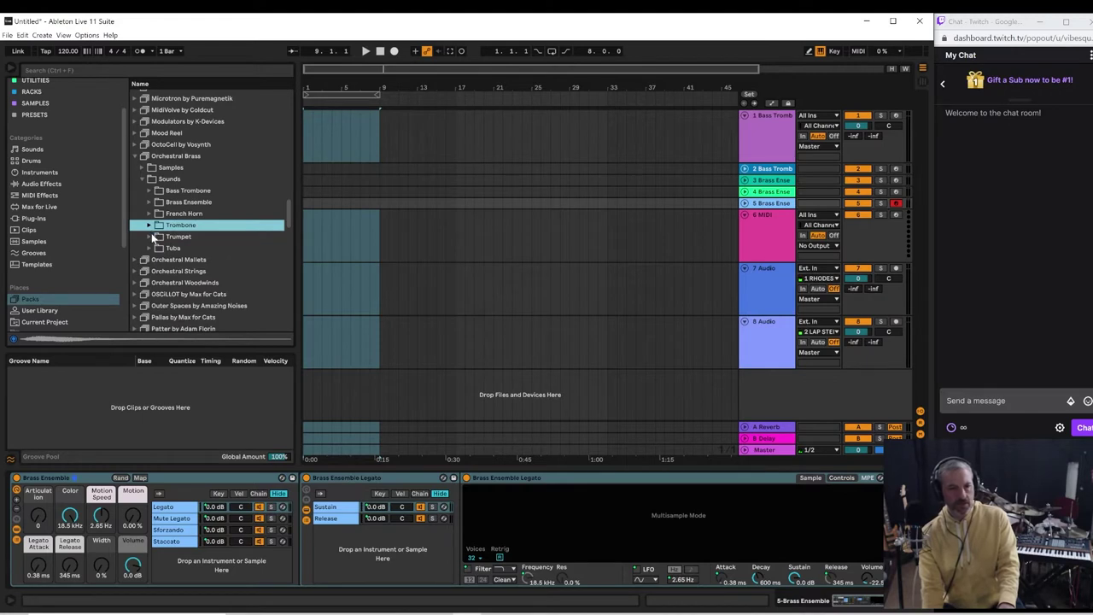
- Audition the C Tuba Solo presets and Eb Tuba Solo Mute Legato in the Tuba folder
{"action": "left_click", "coordinate": [149, 249]}
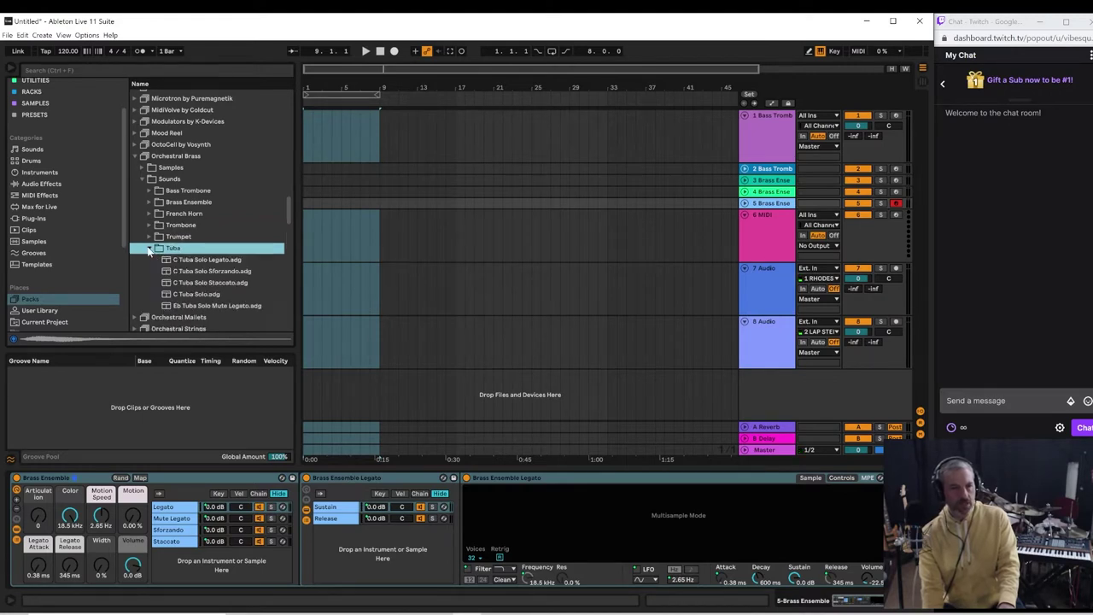
{"action": "left_click", "coordinate": [183, 263]}
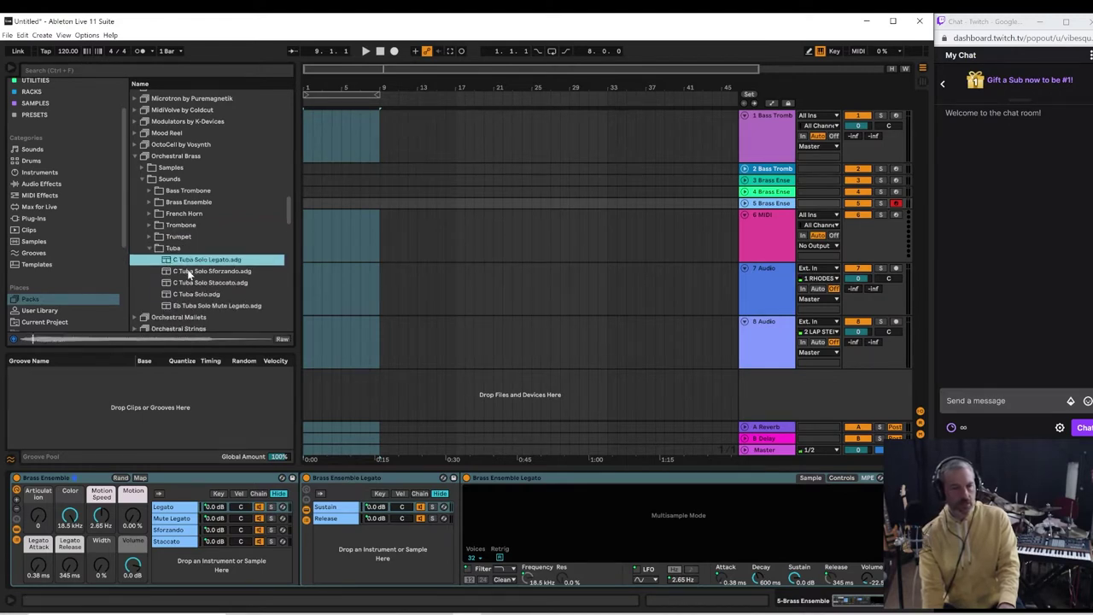
{"action": "left_click", "coordinate": [190, 272]}
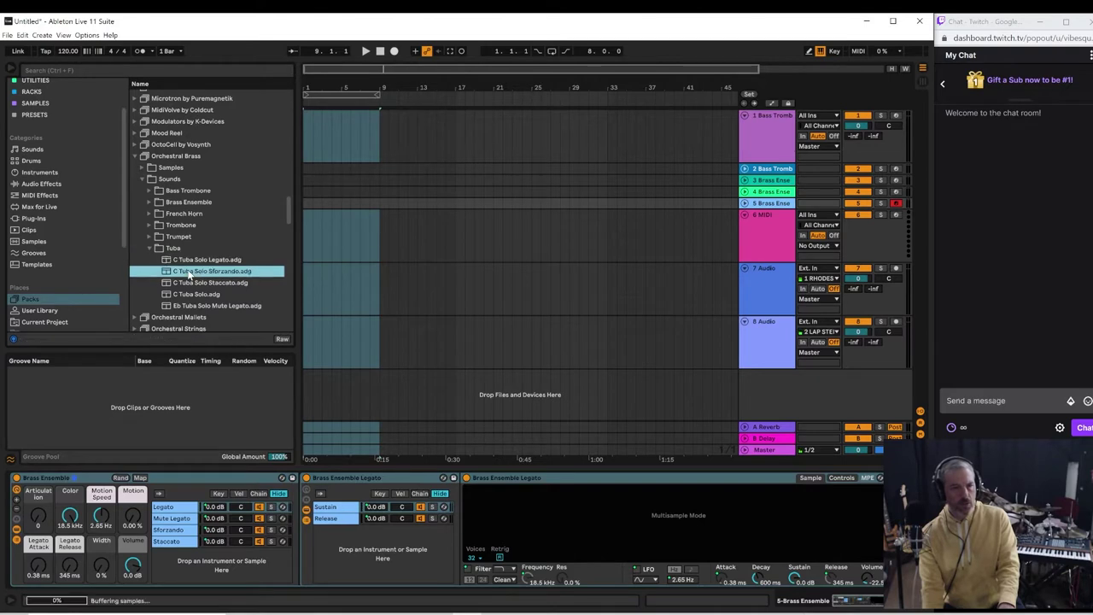
{"action": "left_click", "coordinate": [195, 284]}
{"action": "left_click", "coordinate": [193, 296]}
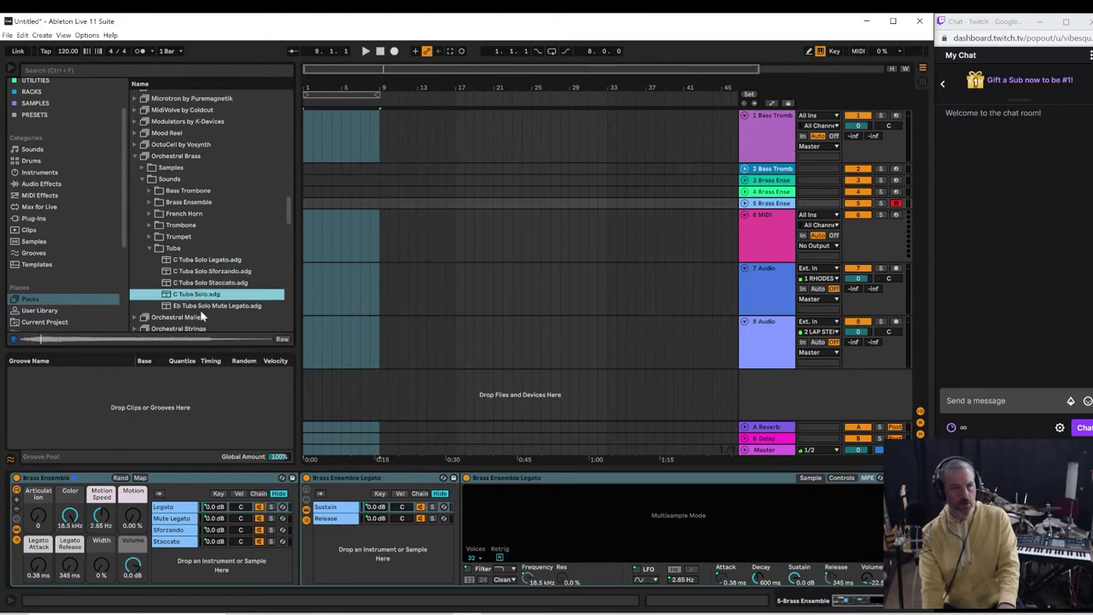
{"action": "left_click", "coordinate": [194, 307]}
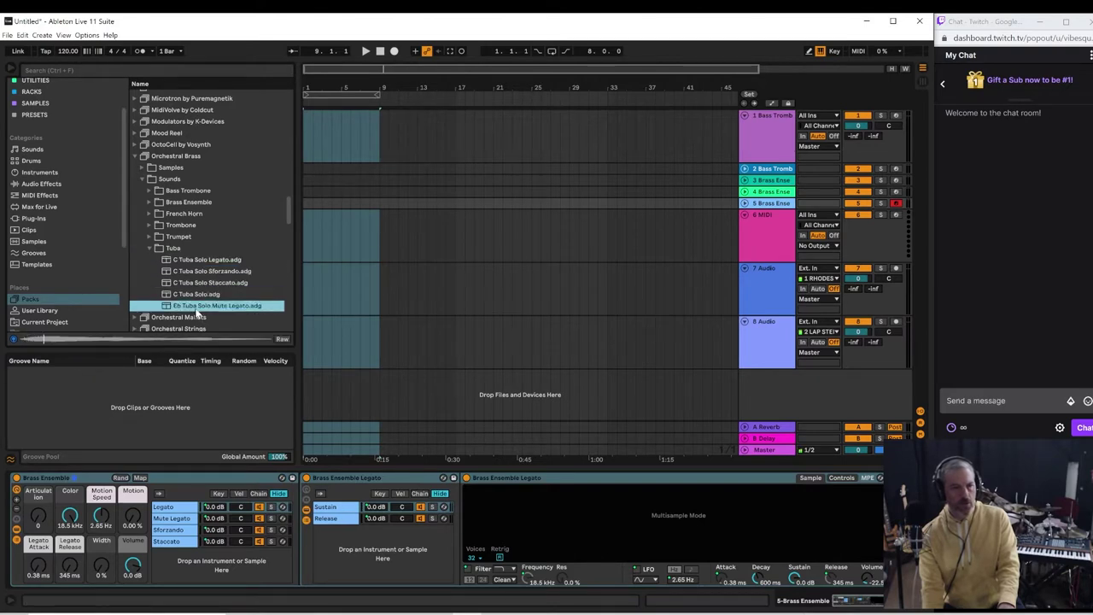
- Add C Tuba Solo Legato as a new track and place it below the brass ensemble tracks, above the empty MIDI track
{"action": "left_click", "coordinate": [195, 260]}
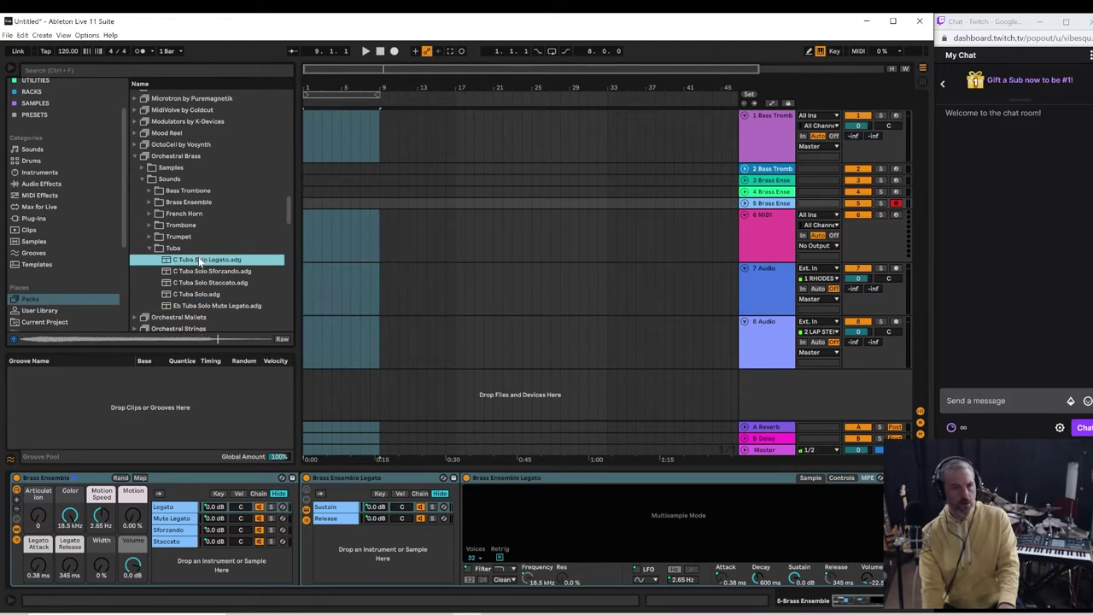
{"action": "left_click_drag", "start_coordinate": [198, 262], "coordinate": [546, 400]}
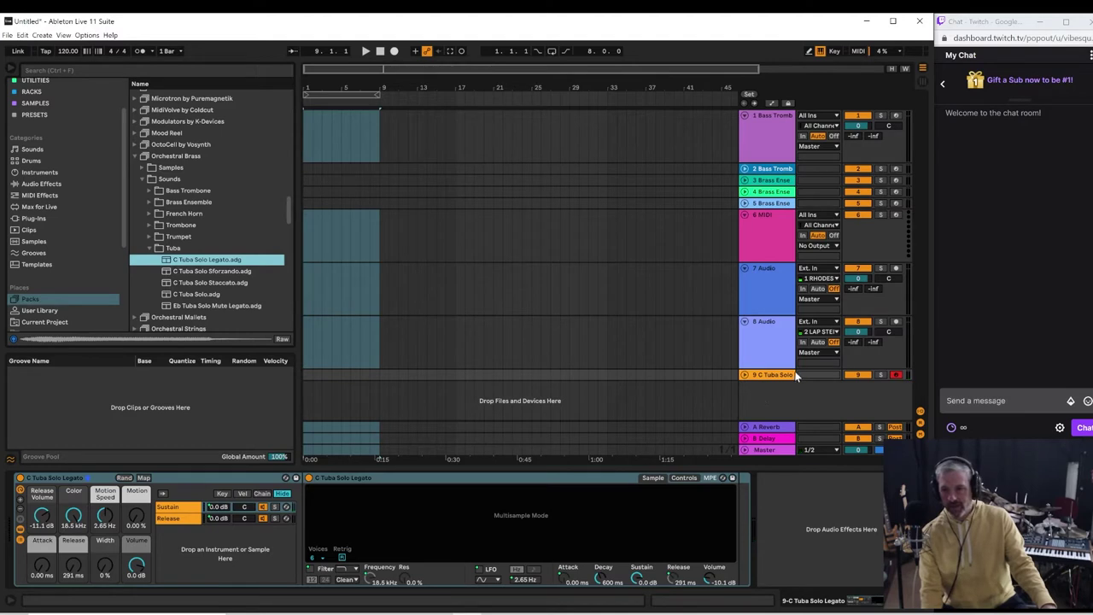
{"action": "left_click_drag", "start_coordinate": [783, 376], "coordinate": [777, 232]}
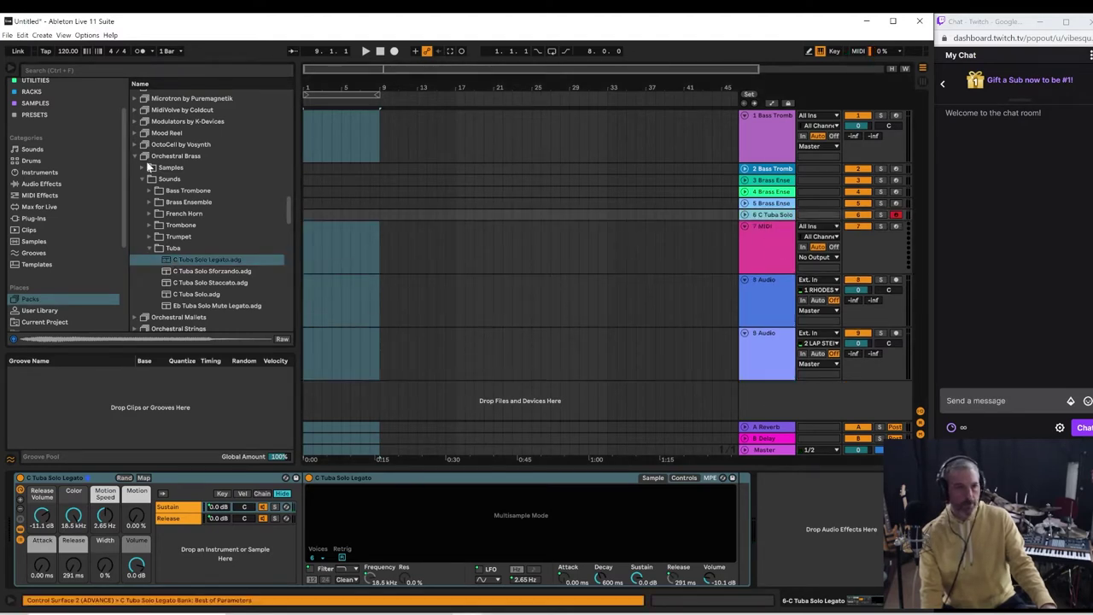
{"action": "left_click", "coordinate": [150, 247]}
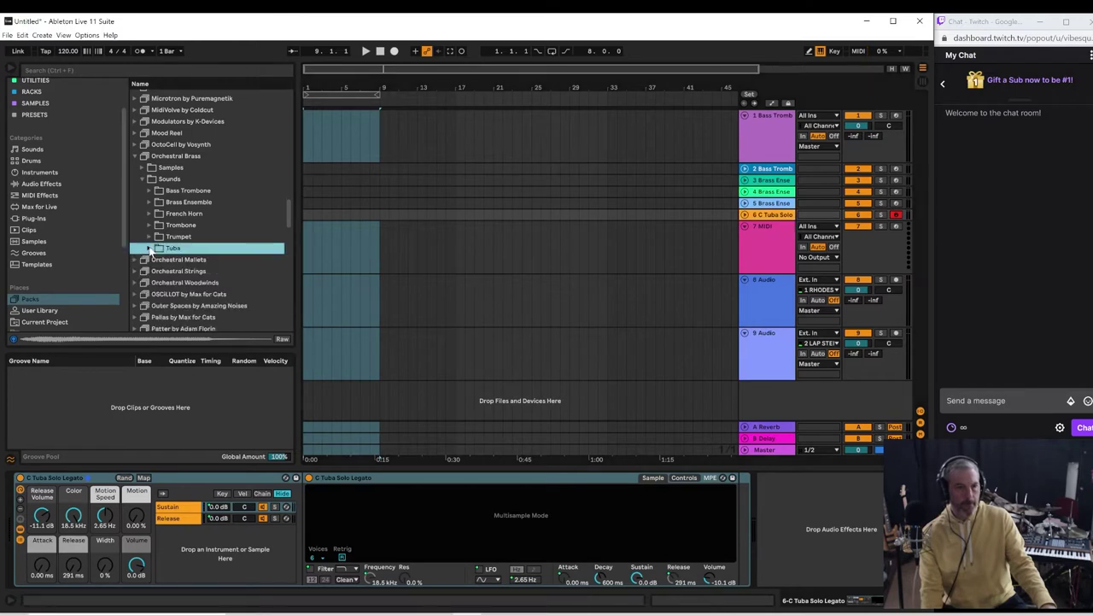
- Open the sounds of the Orchestral Mallets pack, look into the Crotales folder and audition Glockenspiel Brass Hits
{"action": "left_click", "coordinate": [136, 260]}
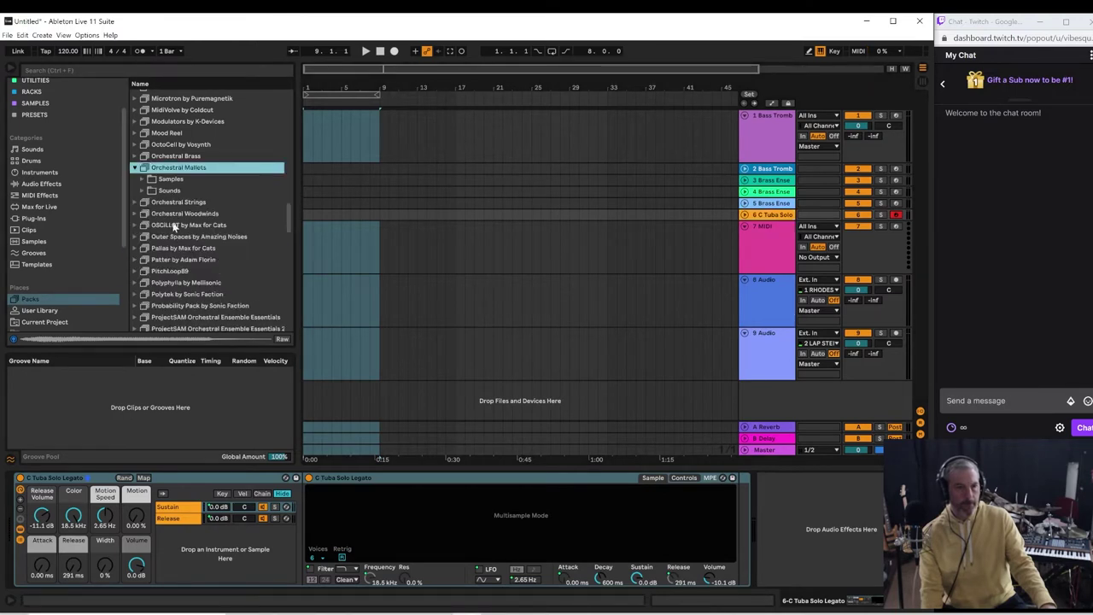
{"action": "left_click", "coordinate": [142, 192]}
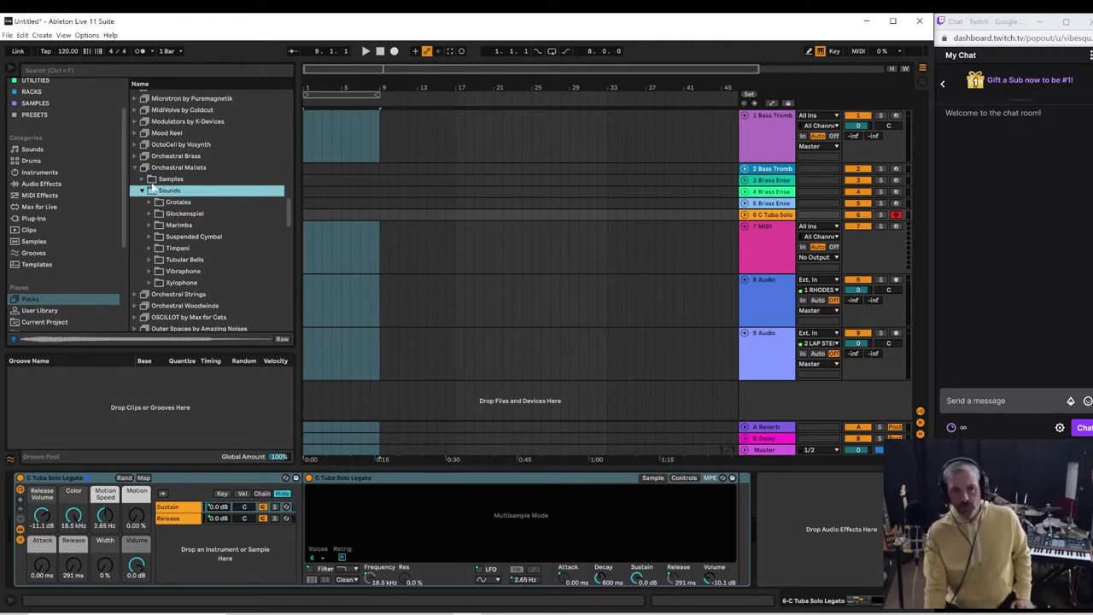
{"action": "left_click", "coordinate": [150, 201]}
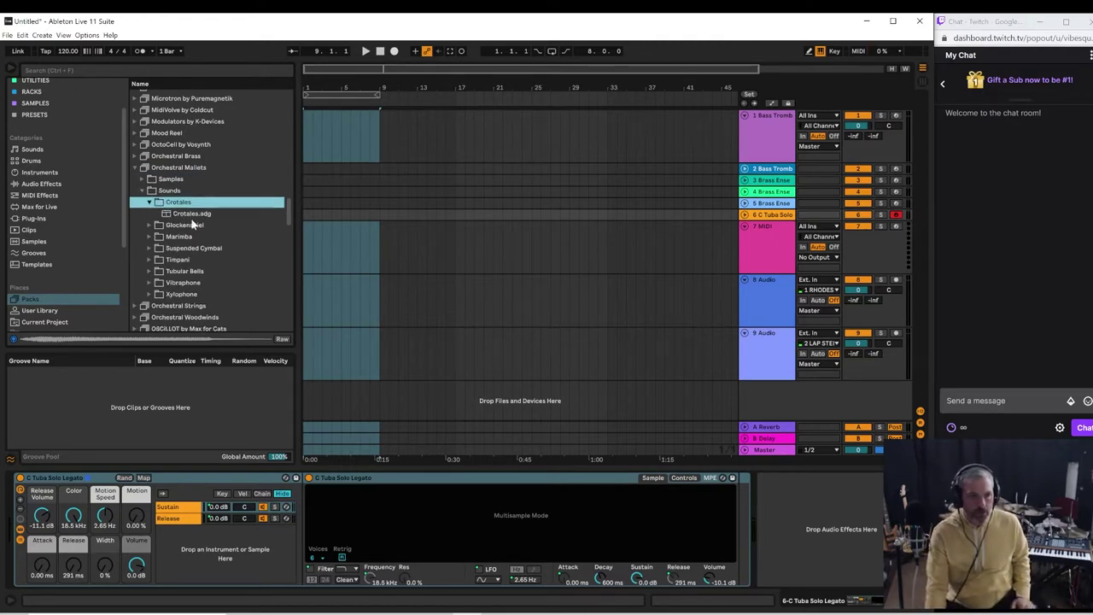
{"action": "left_click", "coordinate": [149, 204]}
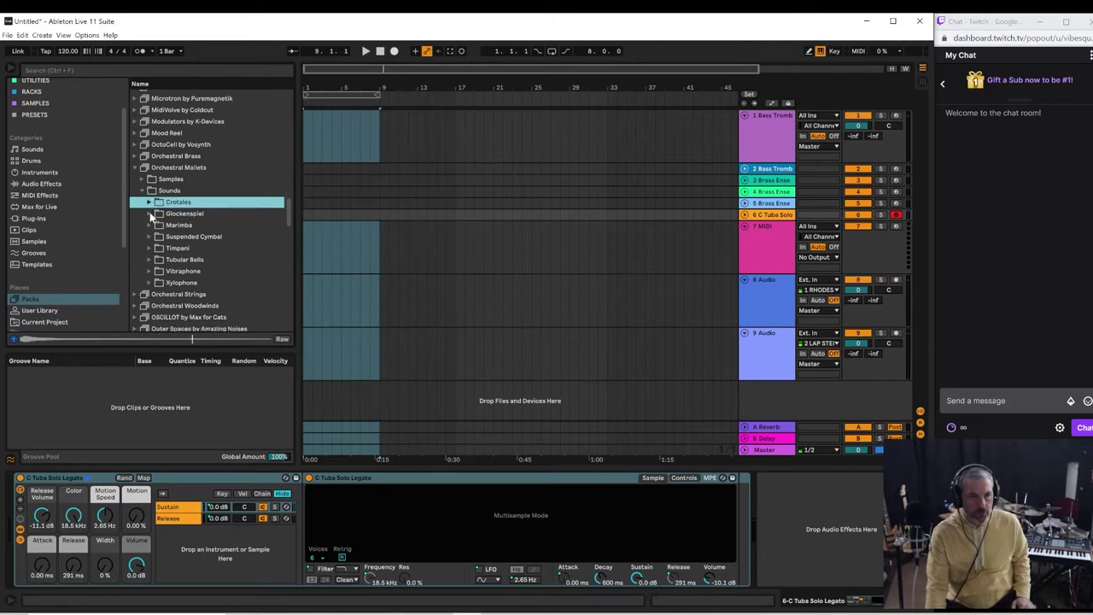
{"action": "left_click", "coordinate": [150, 214]}
{"action": "left_click", "coordinate": [176, 225]}
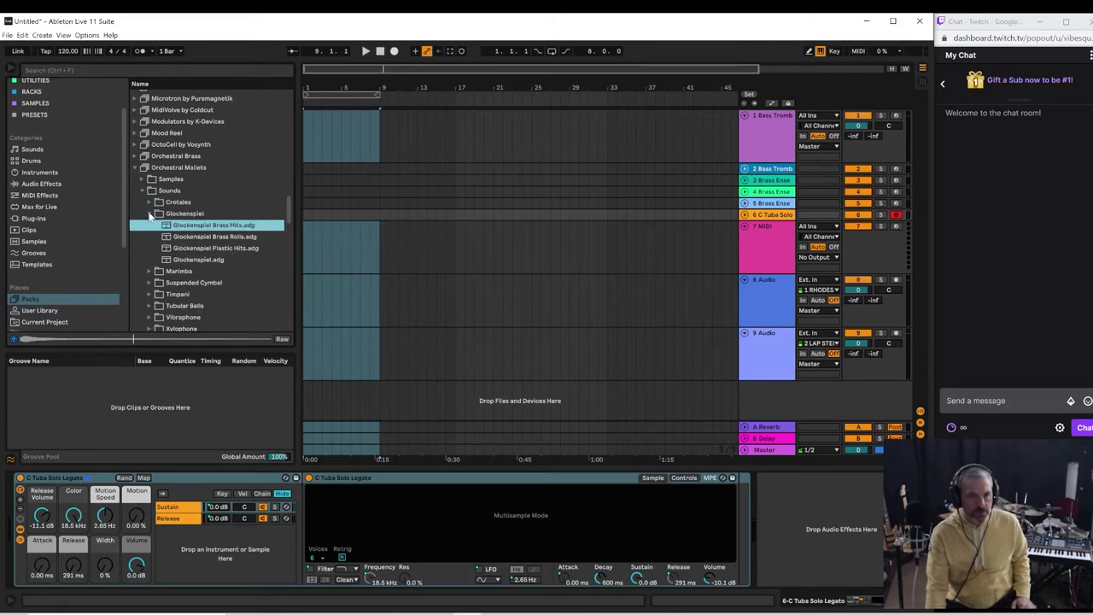
{"action": "left_click", "coordinate": [150, 214]}
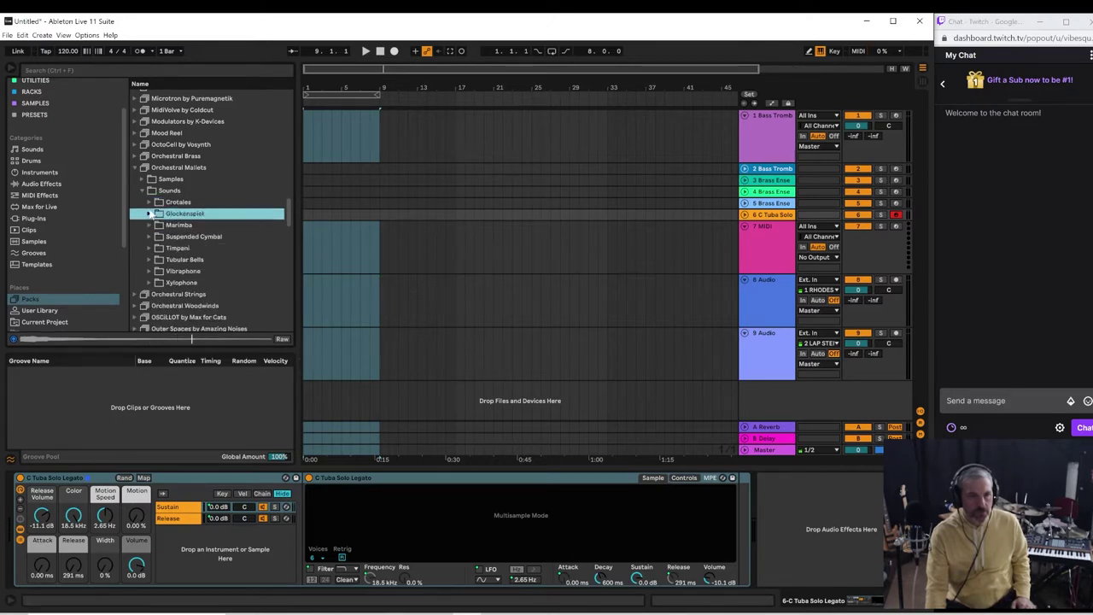
- Audition the cloth hits and rubber rolls of the Marimba folder and the mallet hits and rolls of the Suspended Cymbal folder
{"action": "left_click", "coordinate": [151, 226]}
{"action": "left_click", "coordinate": [202, 237]}
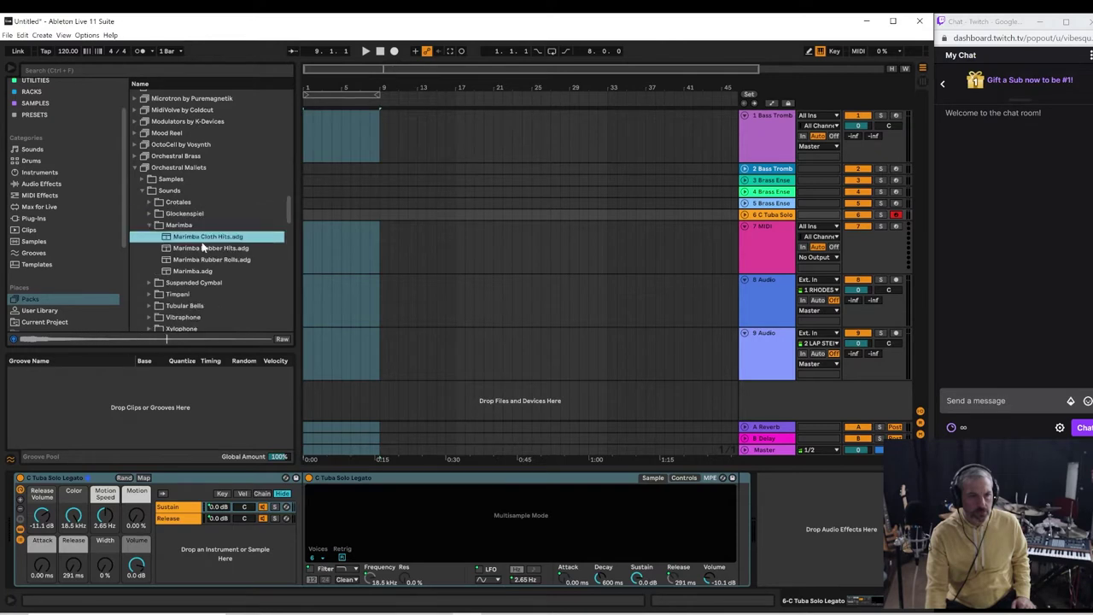
{"action": "left_click", "coordinate": [195, 261]}
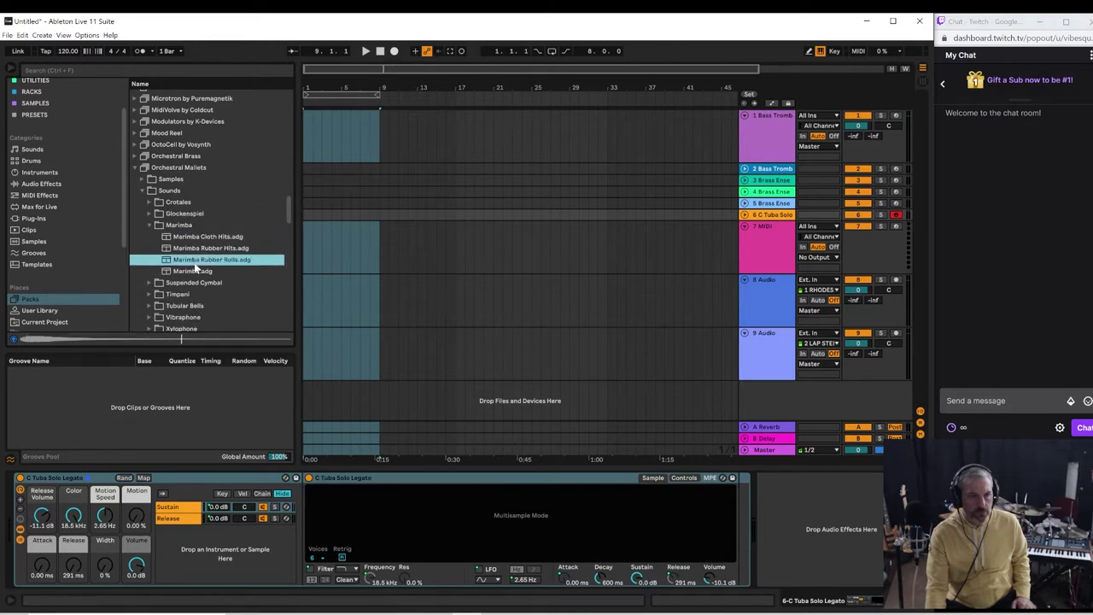
{"action": "left_click", "coordinate": [149, 282]}
{"action": "key", "text": "Down"}
{"action": "key", "text": "Down"}
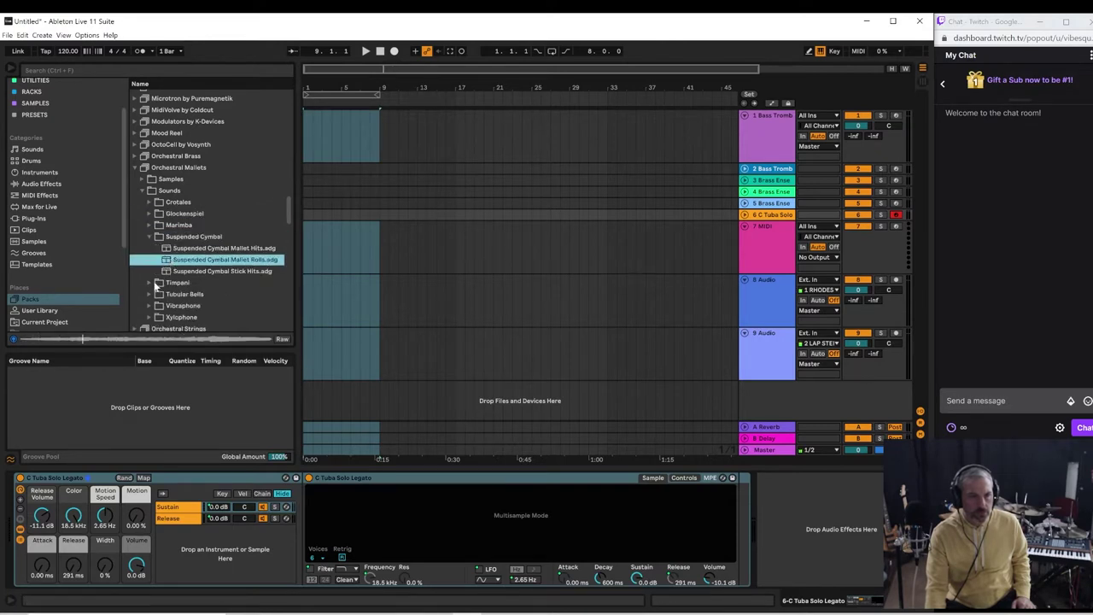
- Audition the Timpani, Tubular Bells and Vibraphone Bowed presets of the Orchestral Mallets pack
{"action": "left_click", "coordinate": [155, 284]}
{"action": "key", "text": "Down"}
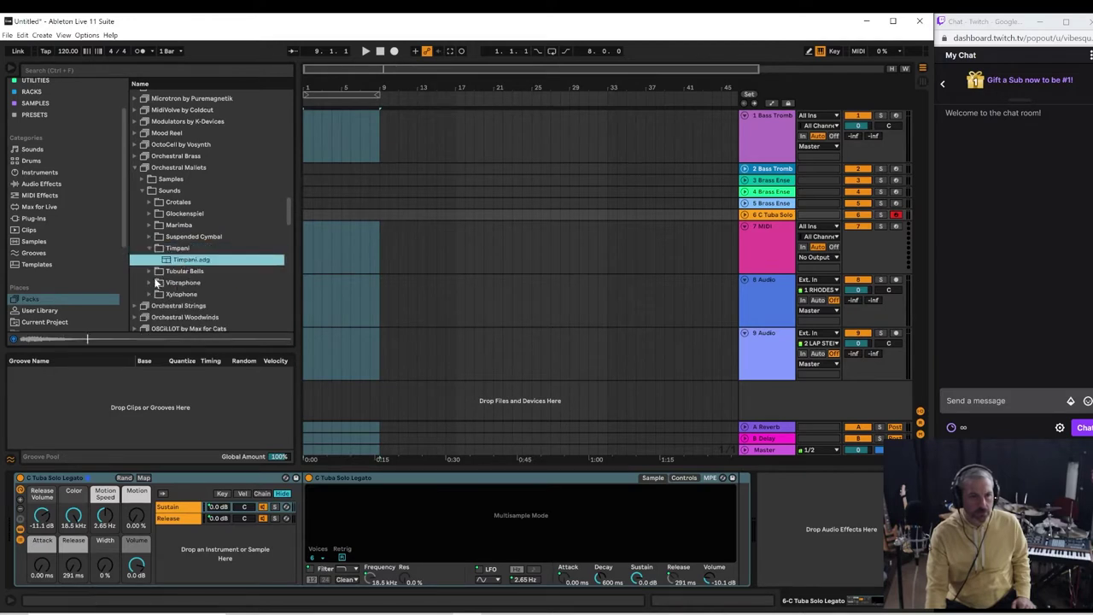
{"action": "left_click", "coordinate": [150, 272]}
{"action": "key", "text": "Down"}
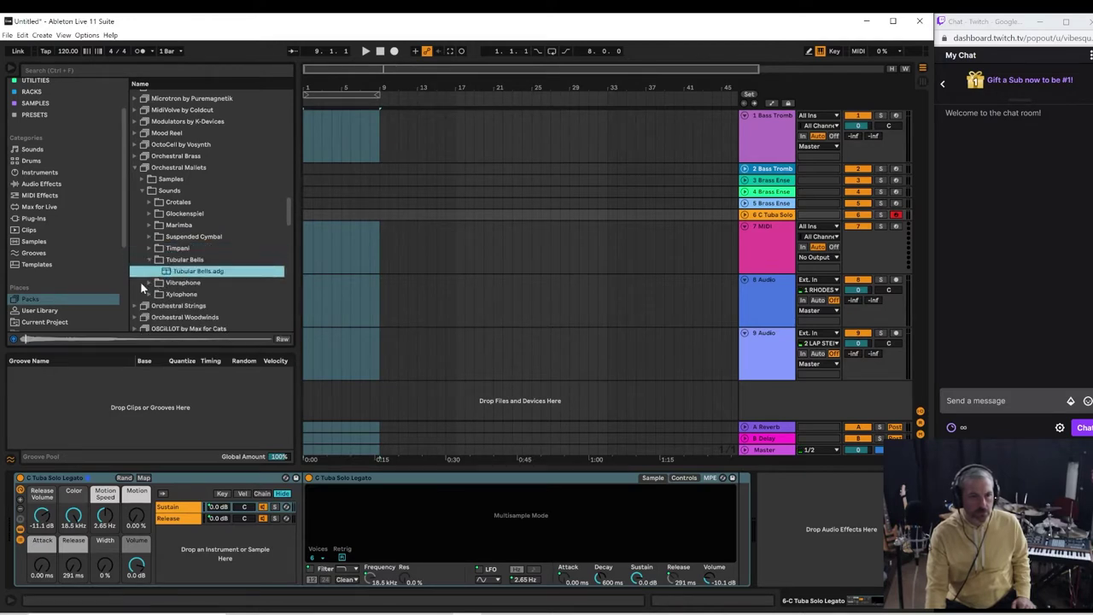
{"action": "left_click", "coordinate": [151, 283]}
{"action": "key", "text": "Down"}
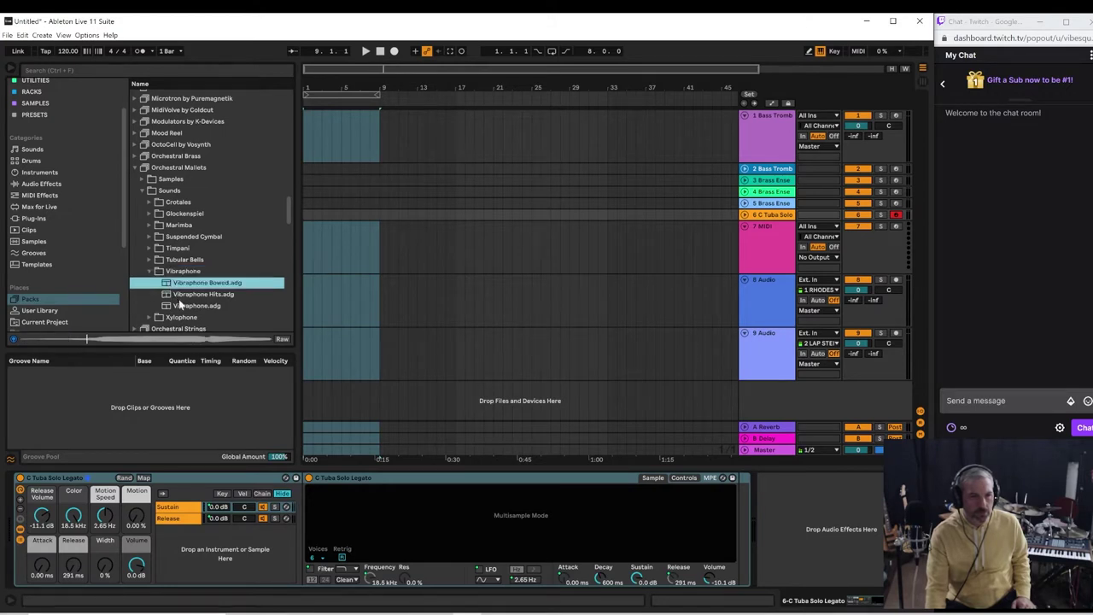
- Audition Xylophone Hits and Xylophone Rolls in the Xylophone folder
{"action": "left_click", "coordinate": [149, 272]}
{"action": "left_click", "coordinate": [151, 283]}
{"action": "key", "text": "Down"}
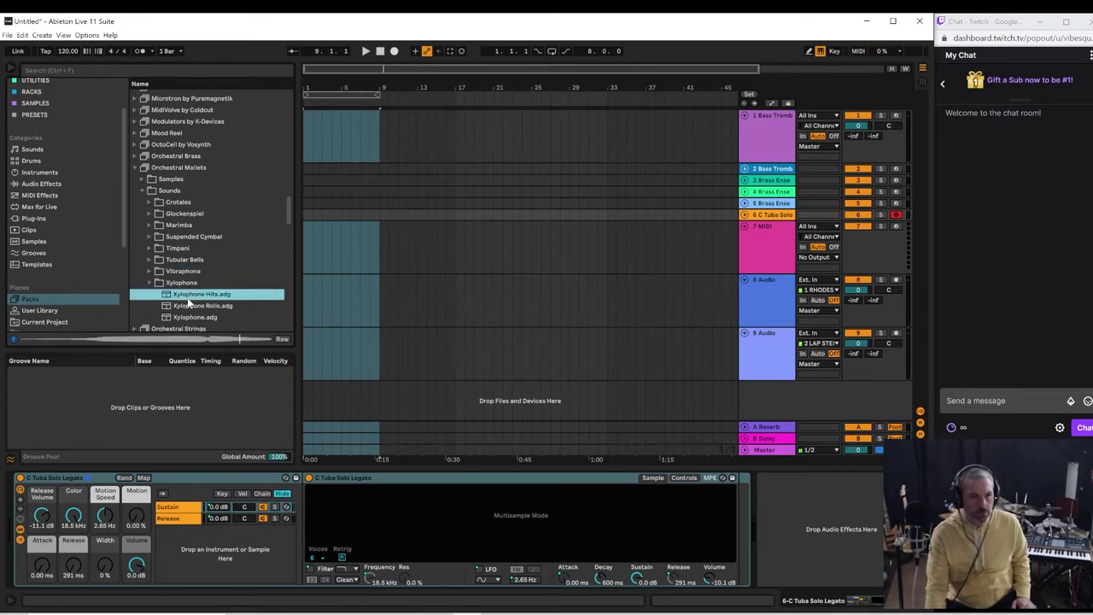
{"action": "left_click", "coordinate": [192, 306]}
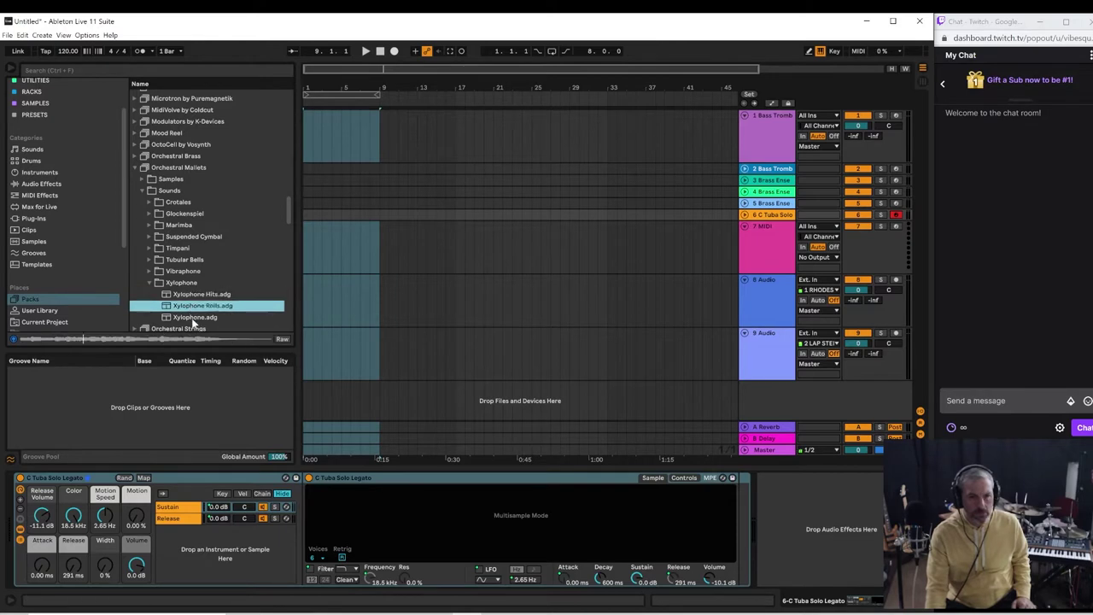
- Unfold the Master track and lower the preview volume to -4.2 dB using the Session View mixer, returning to the Arrangement View
{"action": "left_click", "coordinate": [744, 451]}
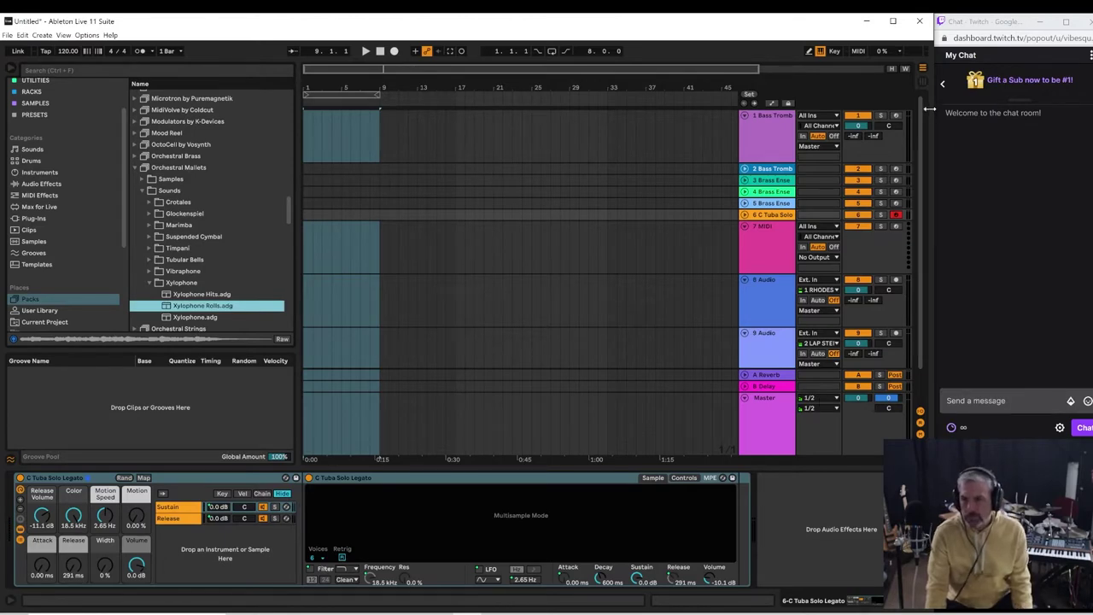
{"action": "left_click", "coordinate": [924, 82]}
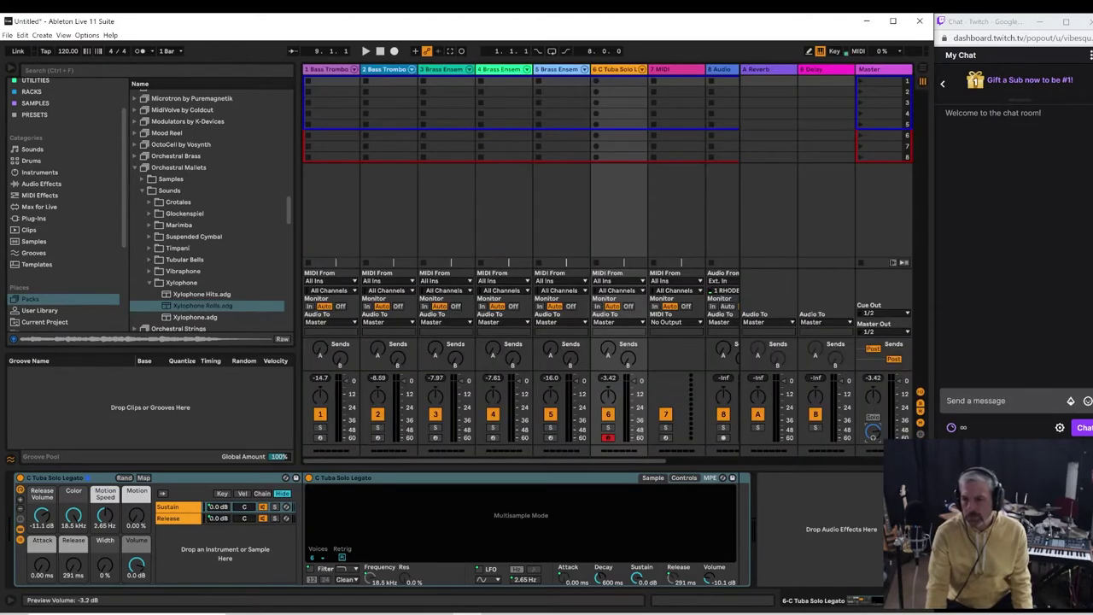
{"action": "left_click", "coordinate": [923, 70]}
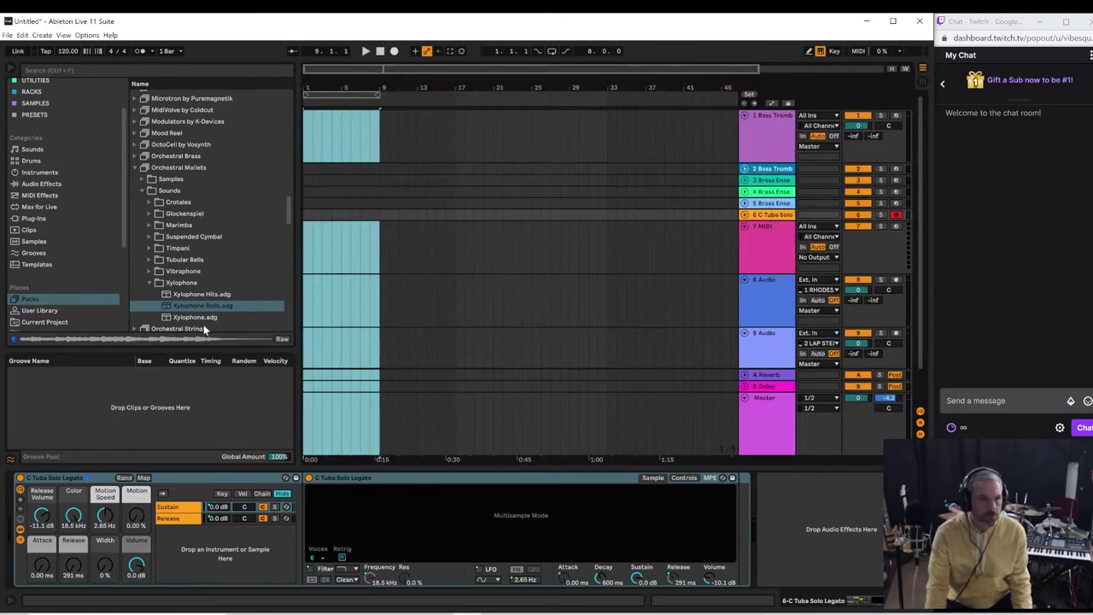
- Audition the full Xylophone preset and add it as a new track below the audio tracks
{"action": "left_click", "coordinate": [183, 317]}
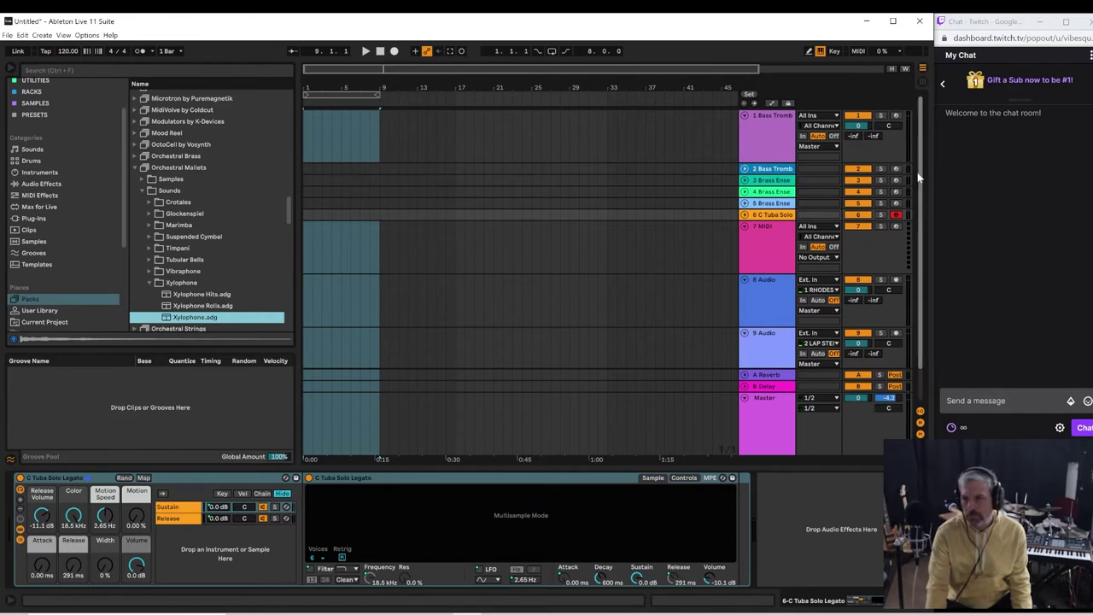
{"action": "scroll", "coordinate": [919, 178], "scroll_direction": "down", "scroll_amount": 2}
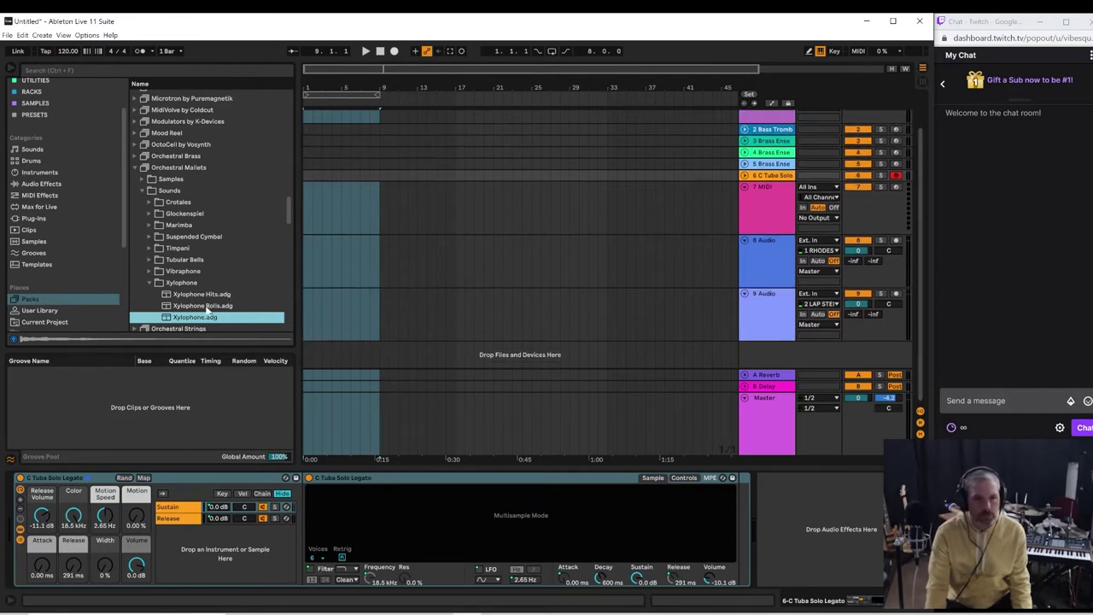
{"action": "left_click_drag", "start_coordinate": [192, 319], "coordinate": [655, 353]}
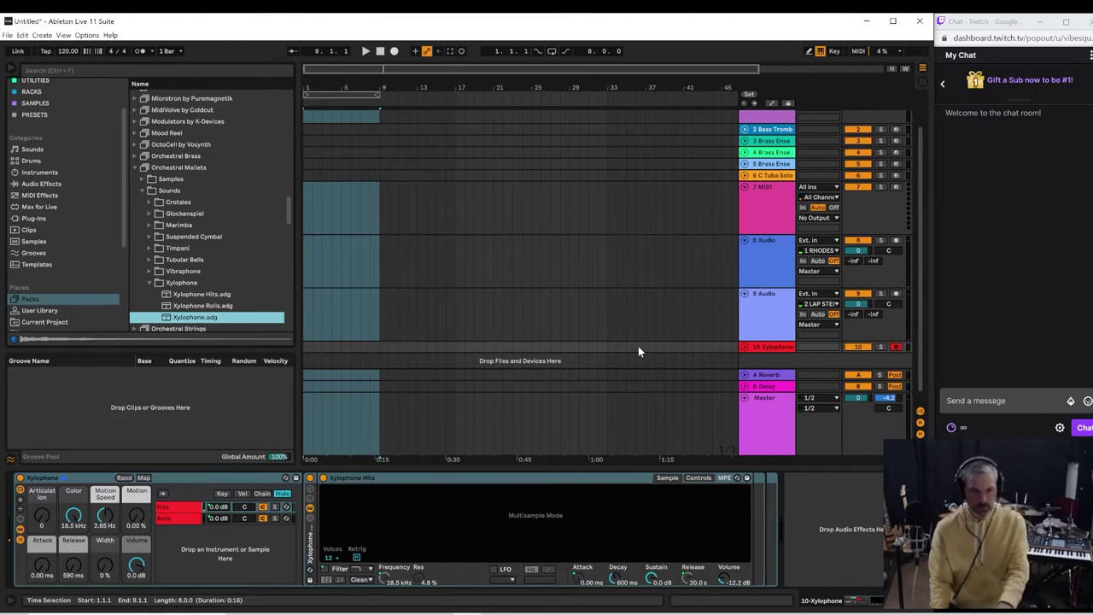
- Remove the Xylophone track from the set
{"action": "left_click", "coordinate": [174, 509]}
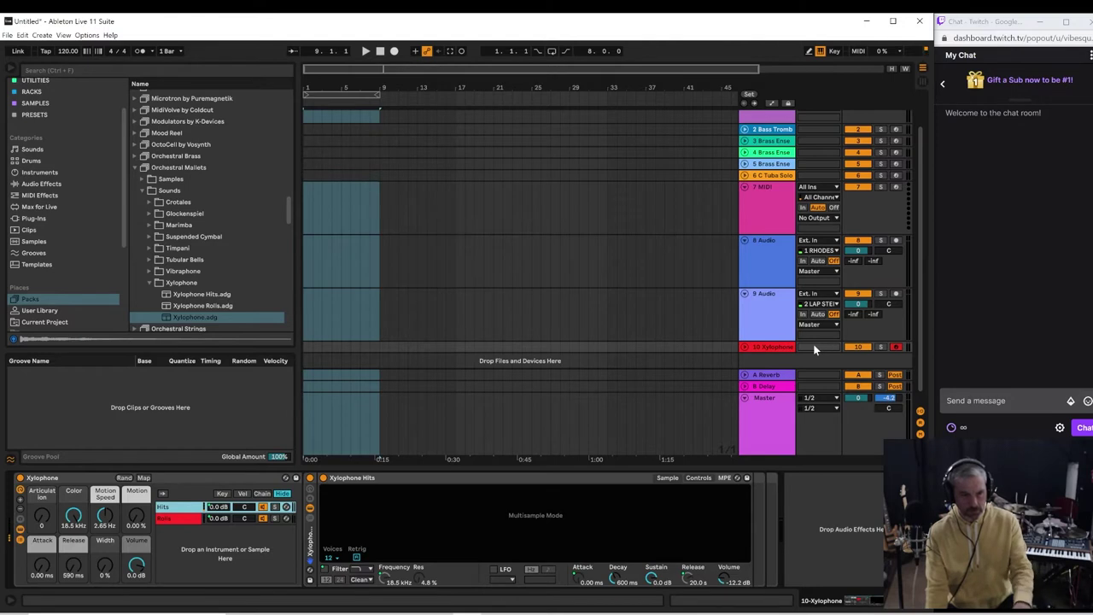
{"action": "right_click", "coordinate": [764, 348]}
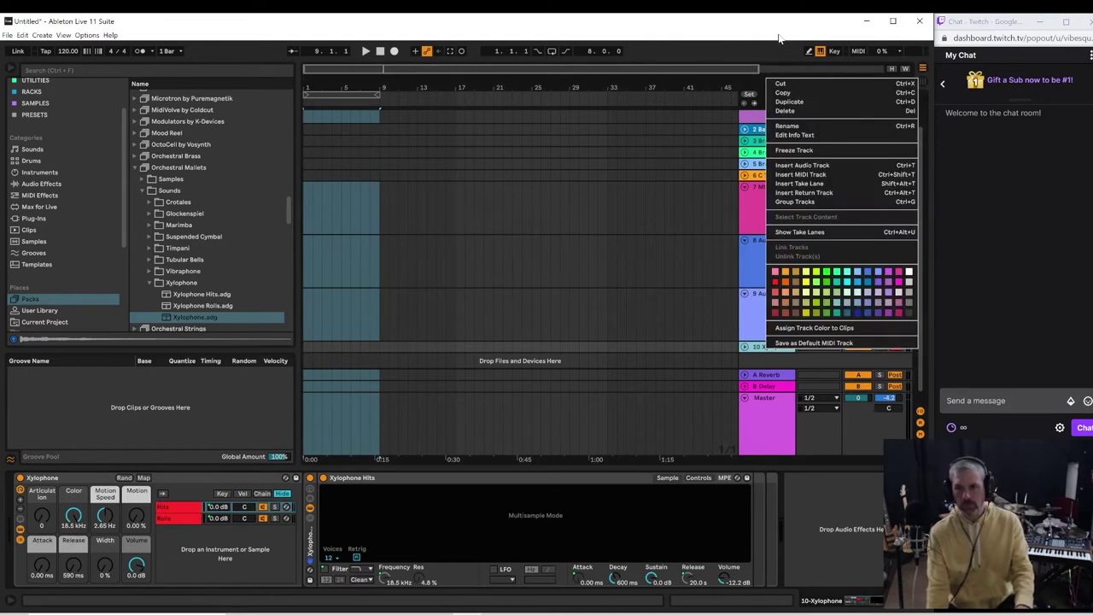
{"action": "left_click", "coordinate": [781, 83]}
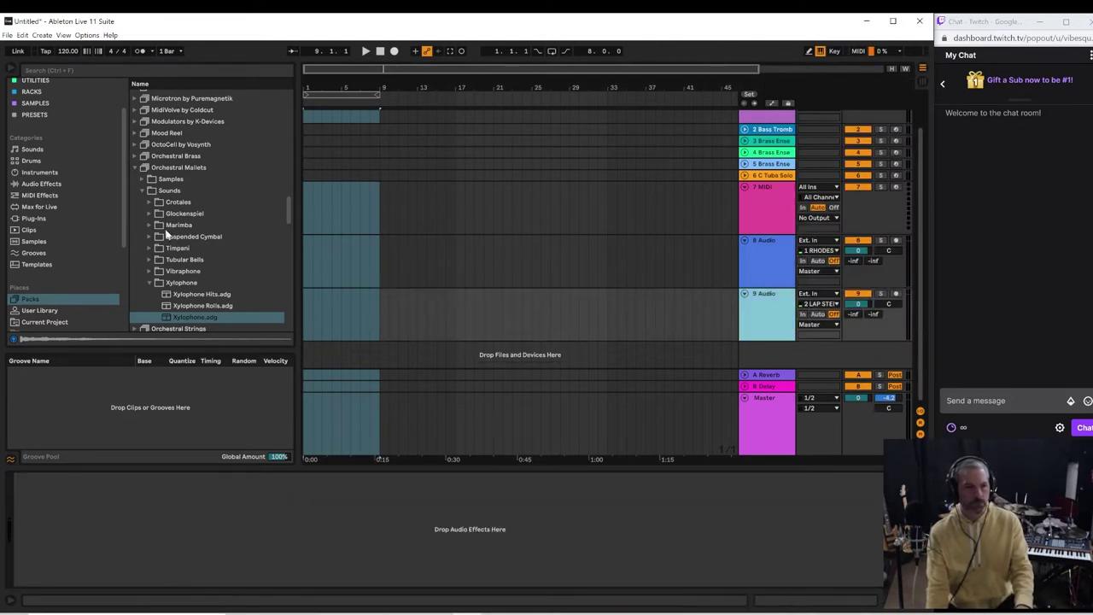
- Close the Orchestral Mallets pack and audition the Cello Section presets in the Orchestral Strings pack's Cello folder
{"action": "left_click", "coordinate": [135, 167]}
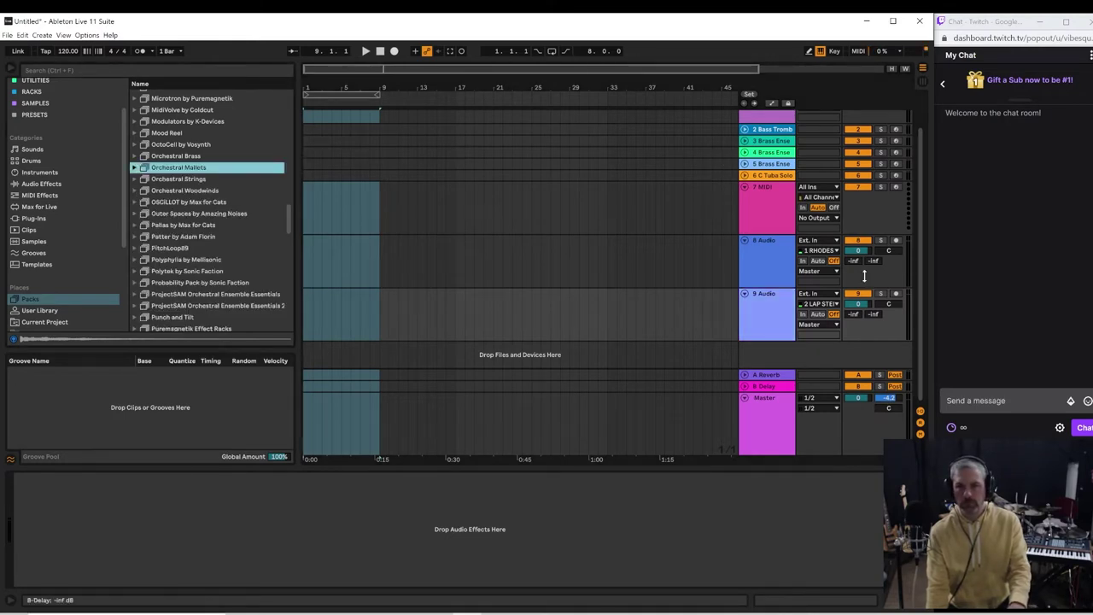
{"action": "left_click", "coordinate": [135, 179]}
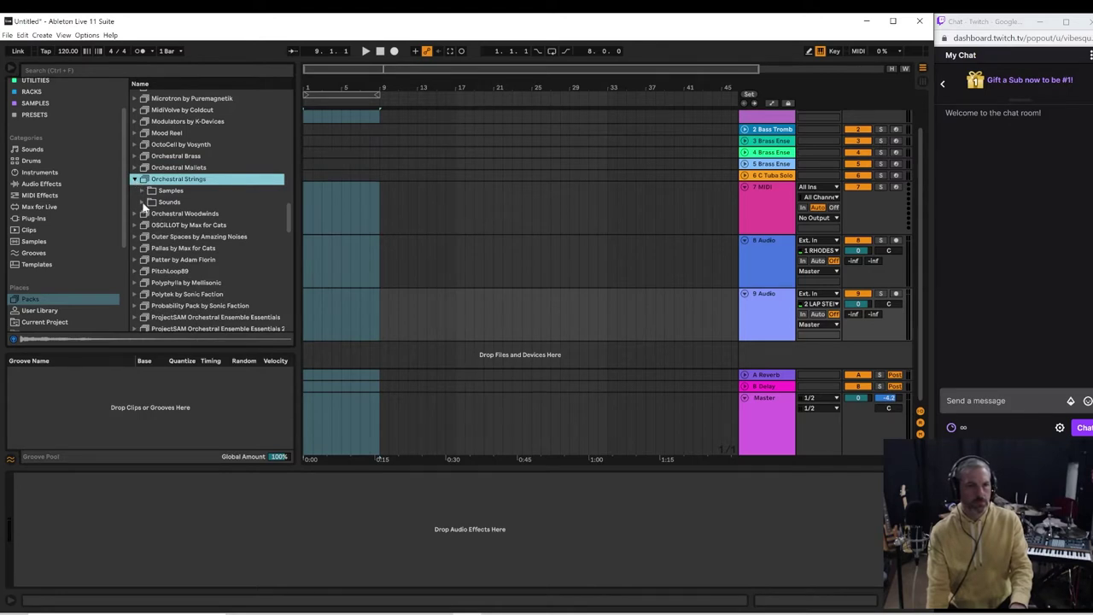
{"action": "left_click", "coordinate": [141, 203]}
{"action": "left_click", "coordinate": [163, 215]}
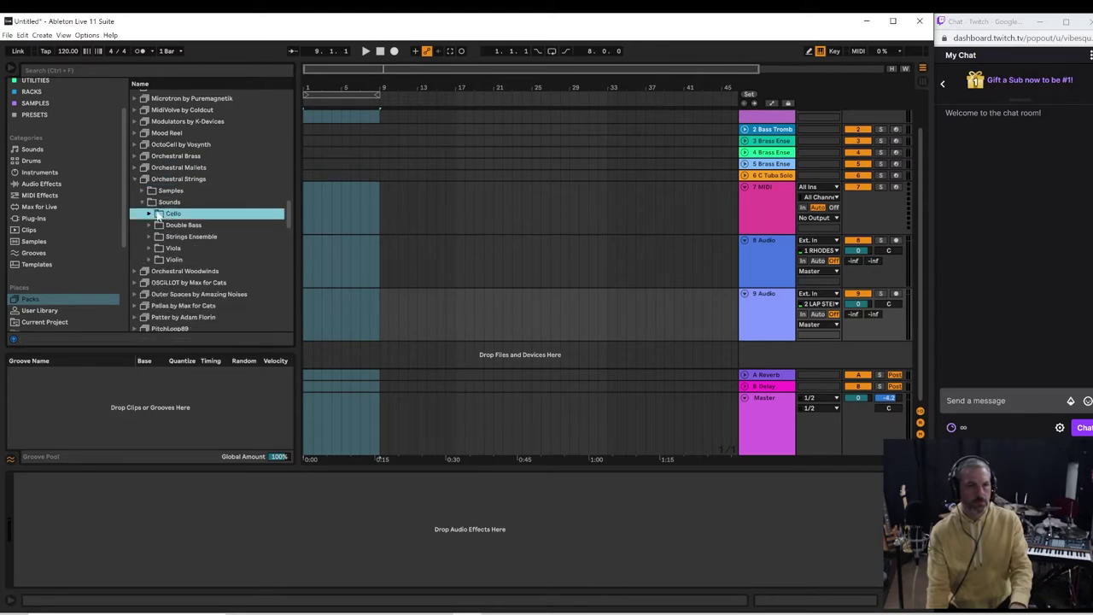
{"action": "left_click", "coordinate": [151, 214]}
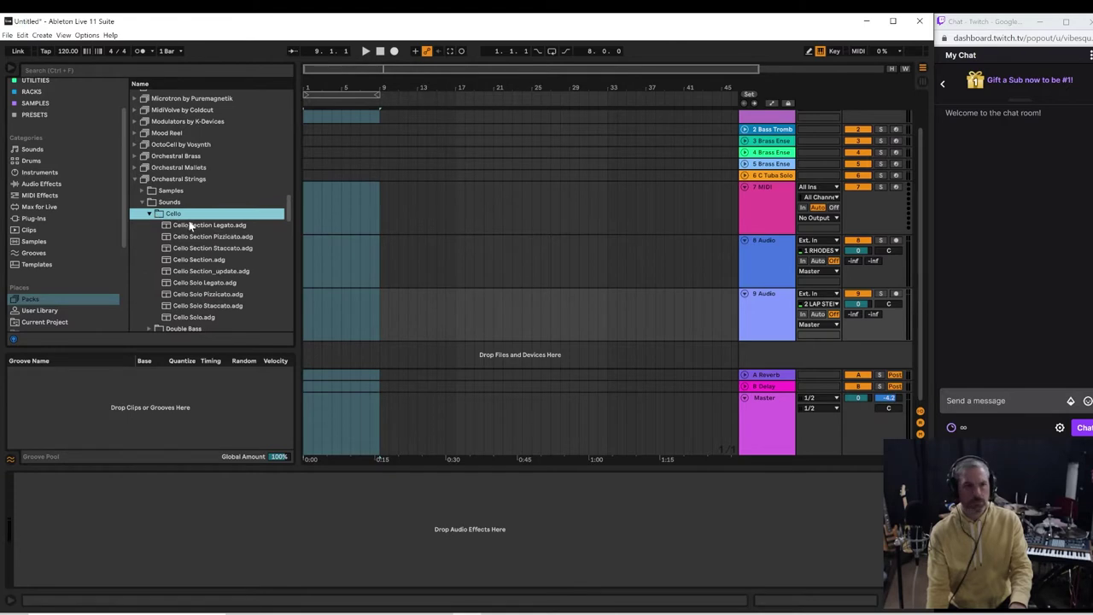
{"action": "left_click", "coordinate": [195, 227]}
{"action": "left_click", "coordinate": [196, 237]}
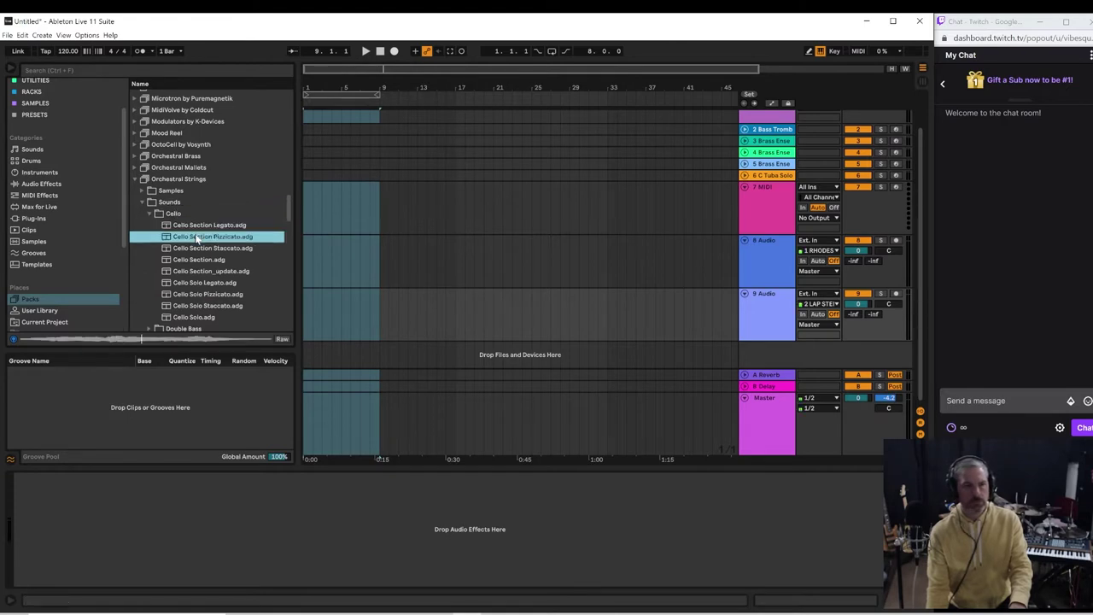
{"action": "left_click", "coordinate": [192, 248]}
{"action": "left_click", "coordinate": [192, 260]}
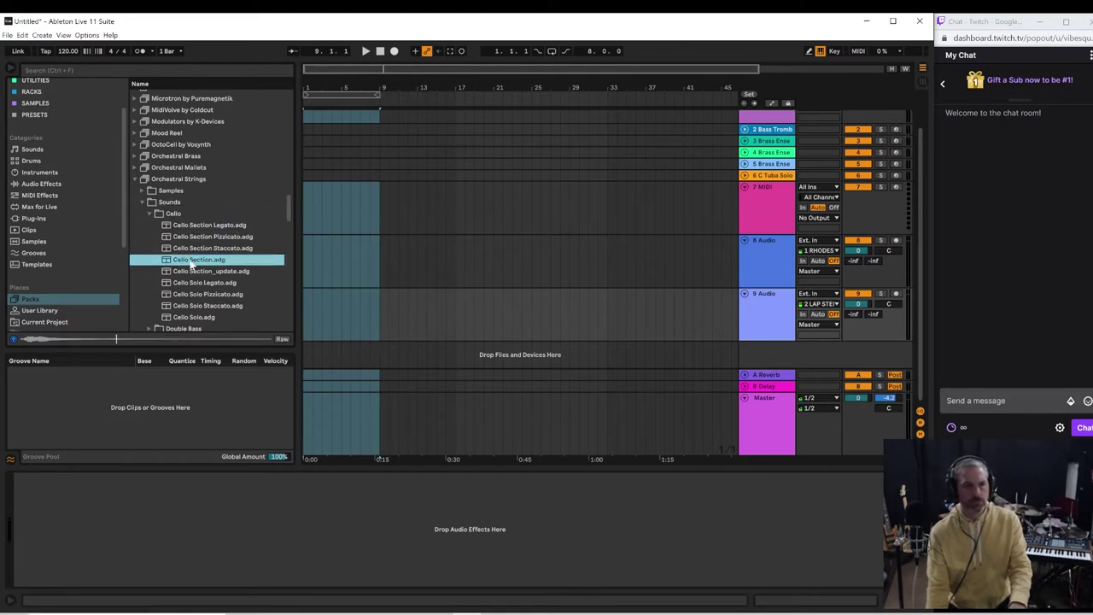
{"action": "left_click", "coordinate": [191, 271]}
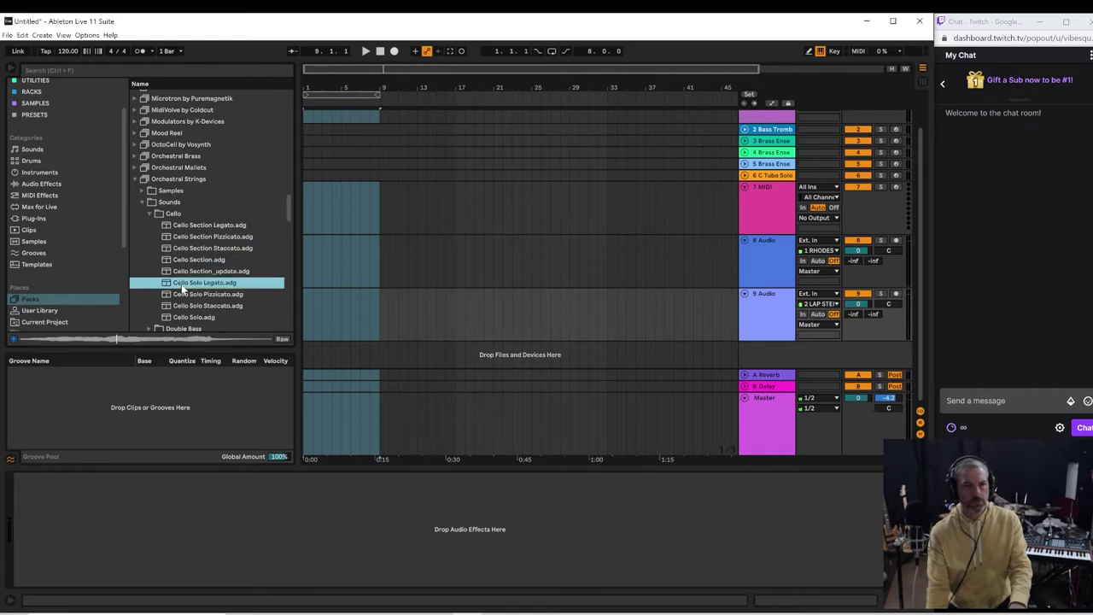
- Audition the Cello Solo Legato, Pizzicato, Staccato and full Cello Solo presets
{"action": "left_click", "coordinate": [189, 283]}
{"action": "left_click", "coordinate": [187, 298]}
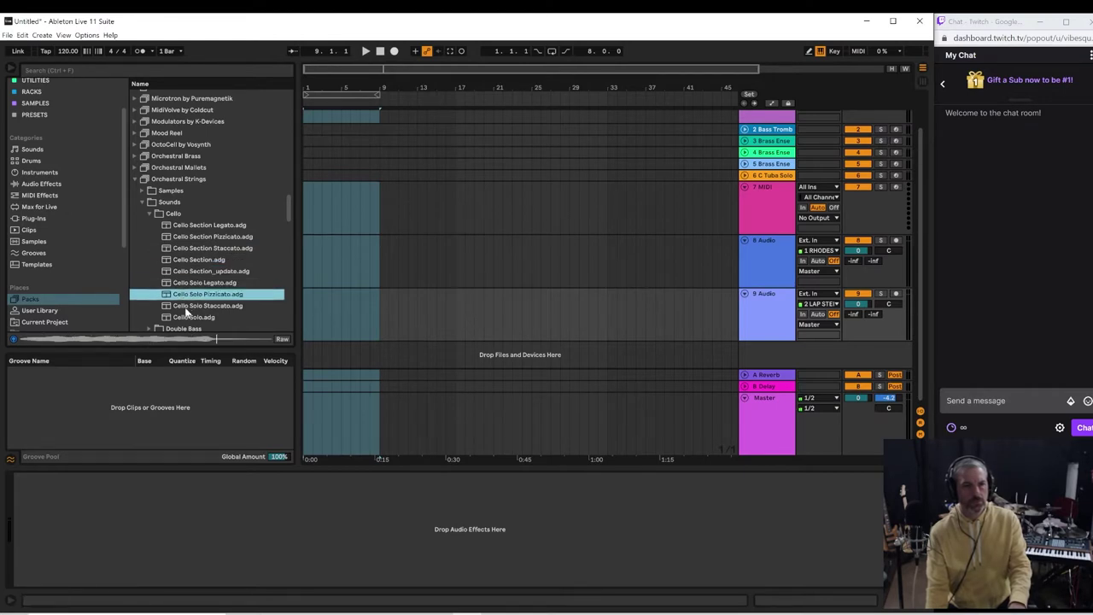
{"action": "left_click", "coordinate": [184, 307]}
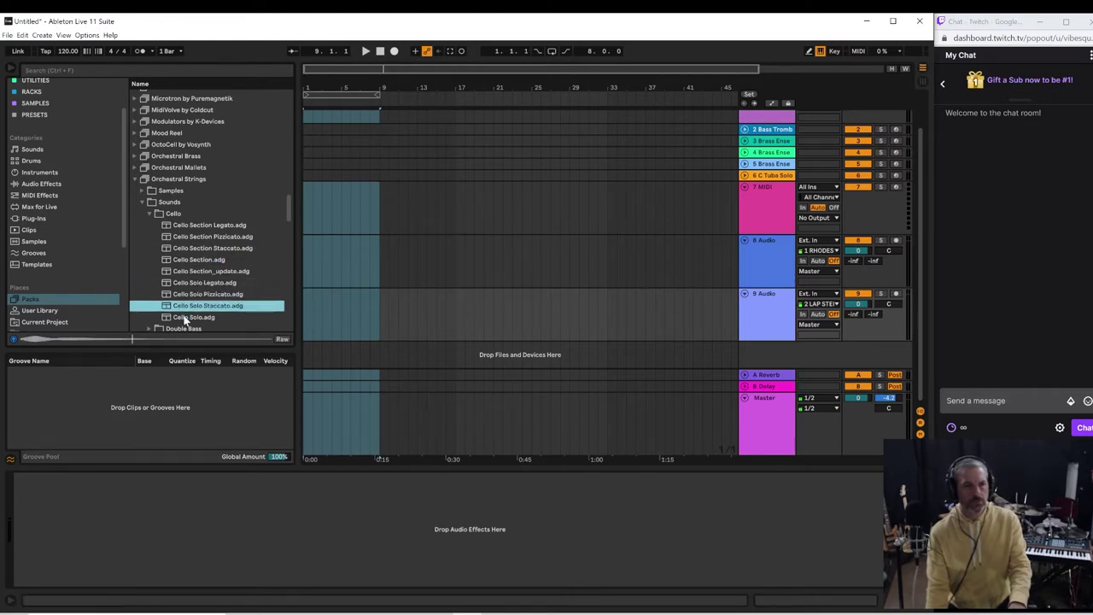
{"action": "left_click", "coordinate": [184, 318]}
- Compare the Cello Section Legato, Pizzicato and Staccato presets again, returning to Pizzicato
{"action": "left_click", "coordinate": [192, 224]}
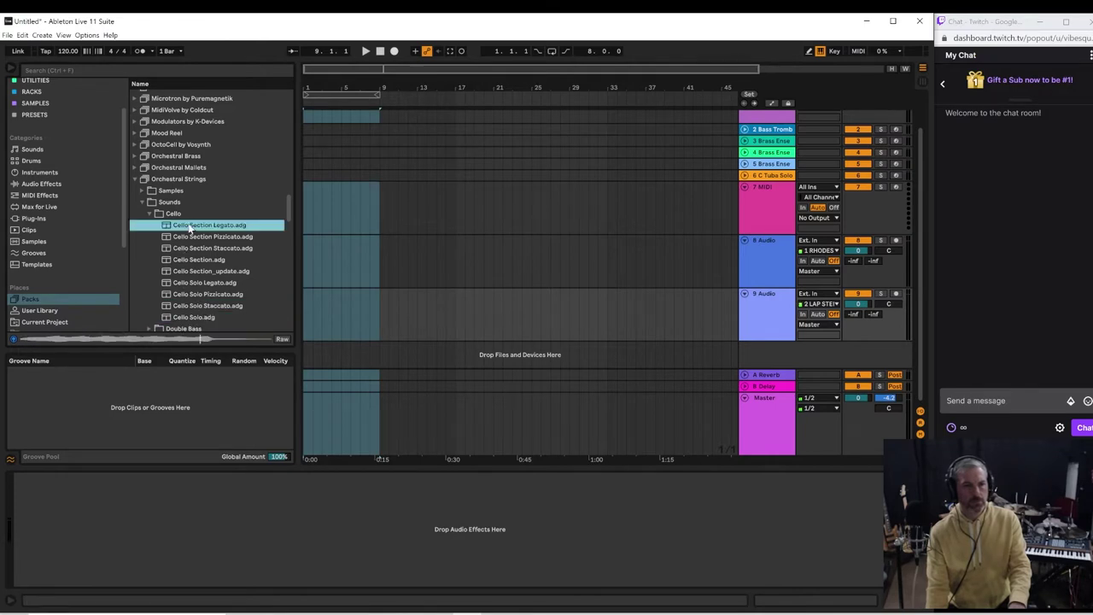
{"action": "left_click", "coordinate": [189, 238]}
{"action": "left_click", "coordinate": [187, 249]}
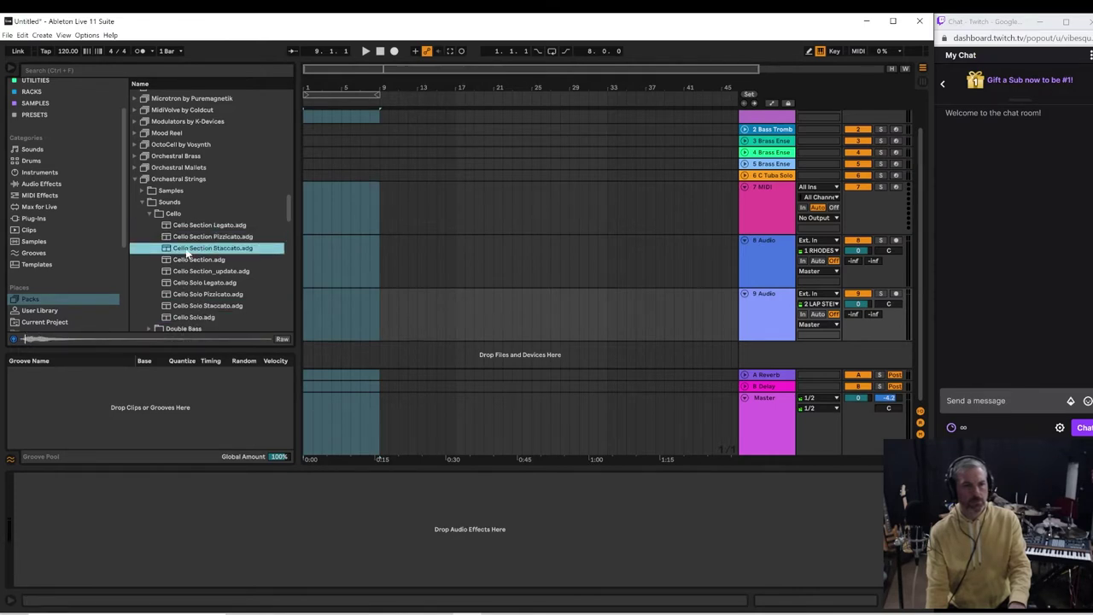
{"action": "left_click", "coordinate": [189, 238]}
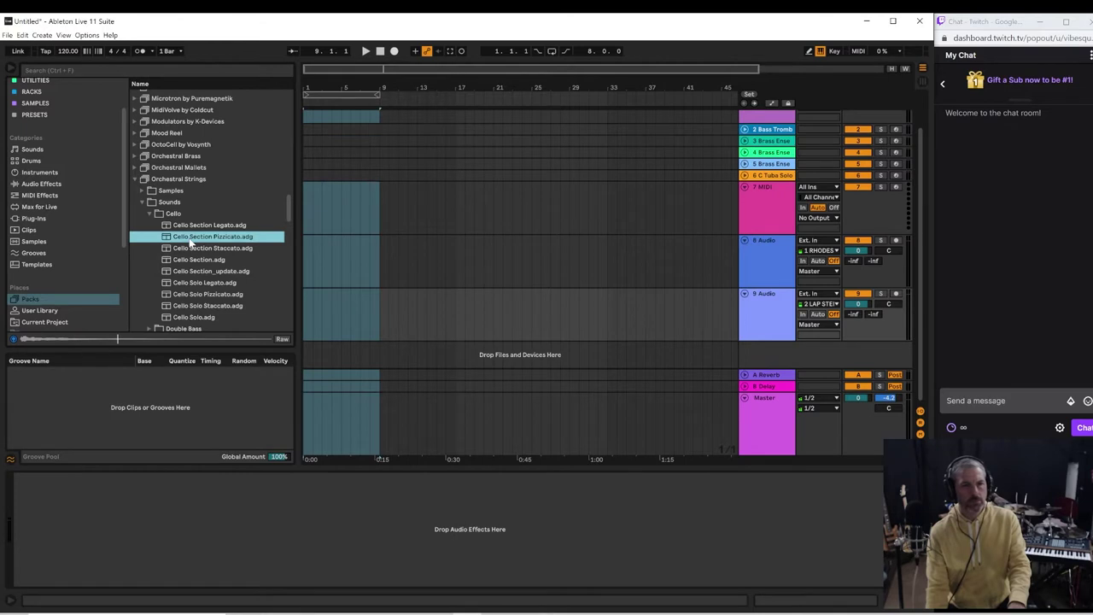
- Add Cello Section Pizzicato as a new track and move it directly above the empty MIDI track
{"action": "left_click_drag", "start_coordinate": [190, 241], "coordinate": [557, 367]}
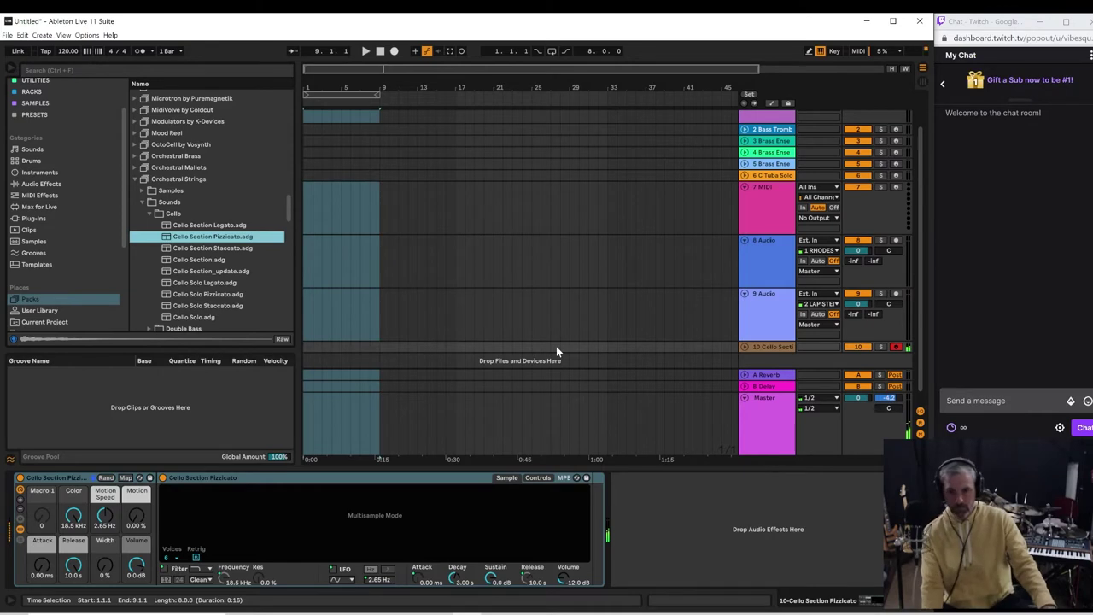
{"action": "left_click", "coordinate": [767, 347]}
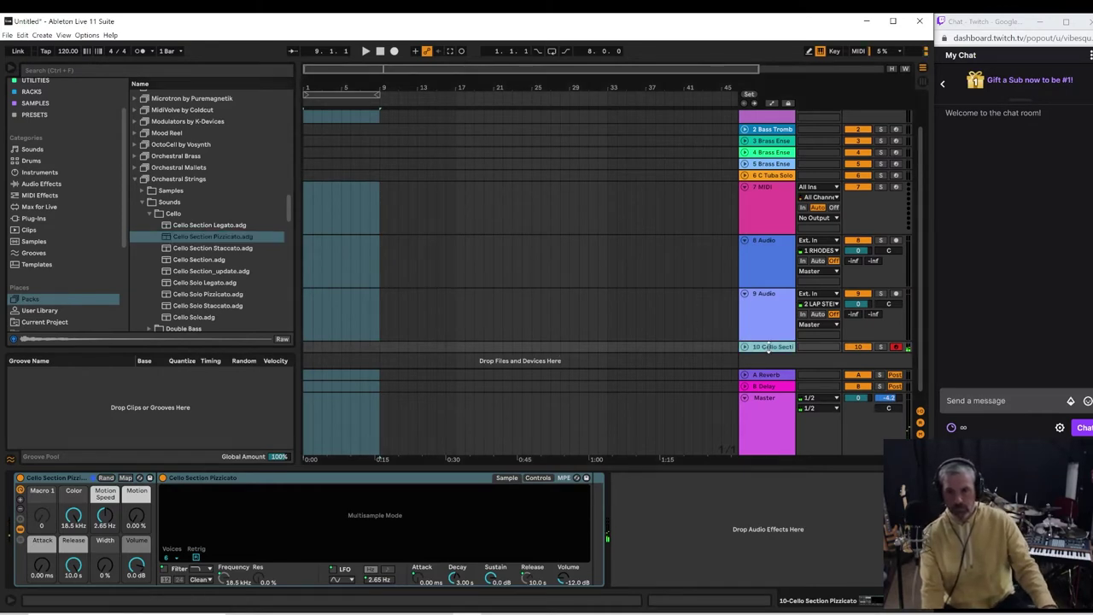
{"action": "left_click_drag", "start_coordinate": [773, 348], "coordinate": [791, 198]}
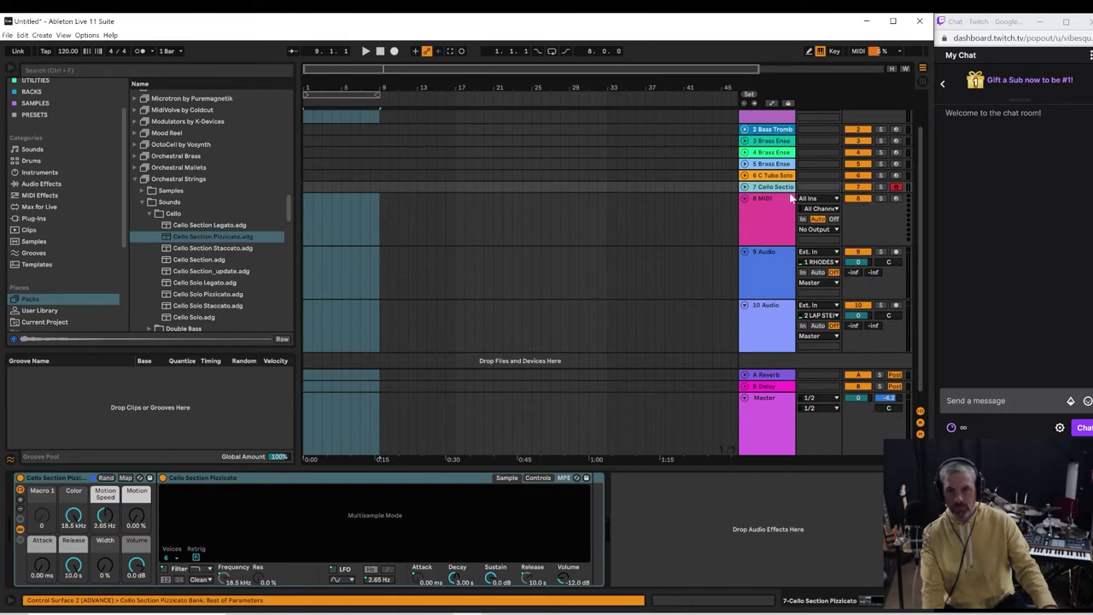
- Close the Cello folder and audition Double Bass Section Legato and Pizzicato in the Double Bass folder
{"action": "left_click", "coordinate": [143, 203]}
{"action": "left_click", "coordinate": [143, 202]}
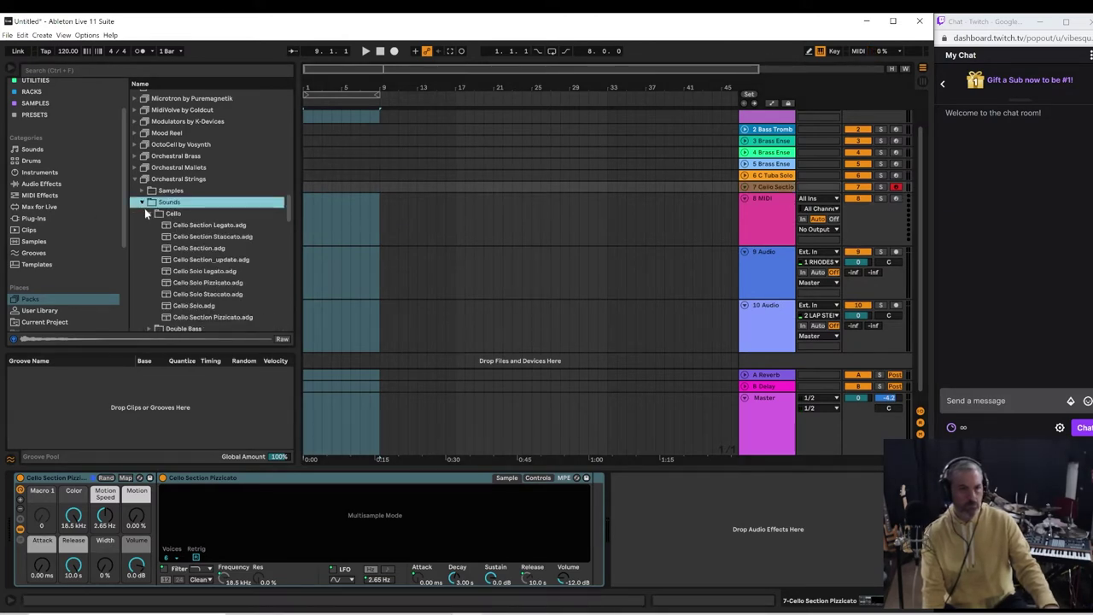
{"action": "left_click", "coordinate": [148, 214]}
{"action": "left_click", "coordinate": [149, 225]}
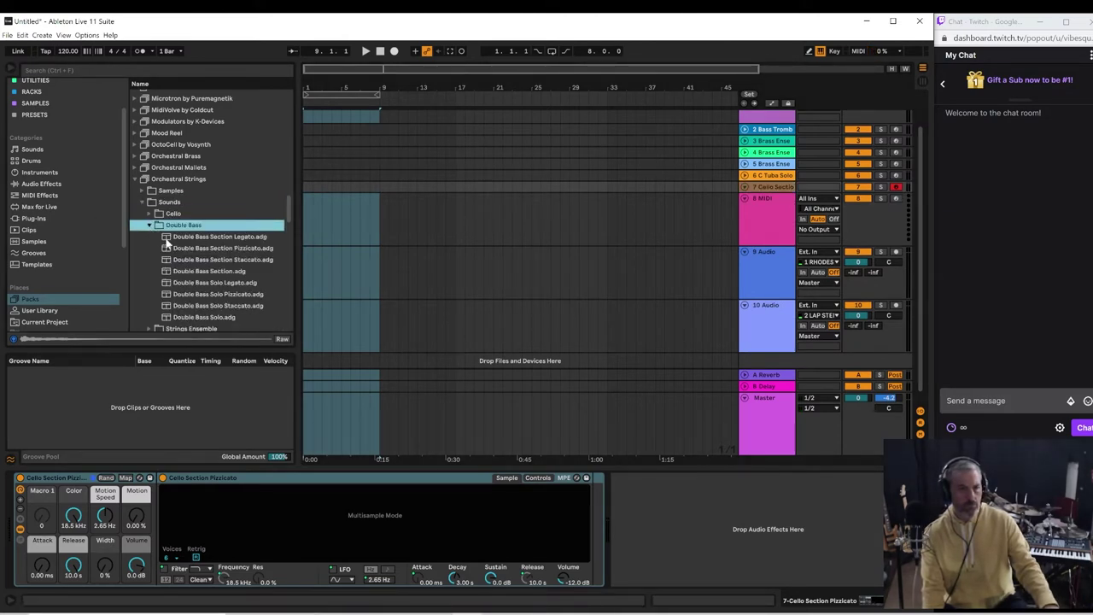
{"action": "left_click", "coordinate": [168, 239]}
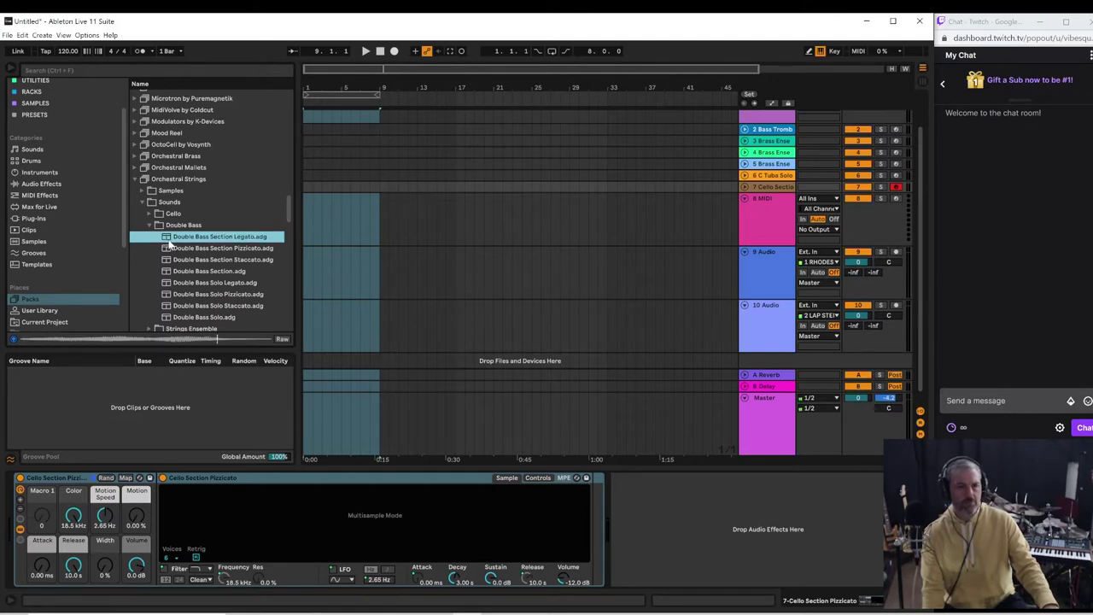
{"action": "left_click", "coordinate": [177, 248]}
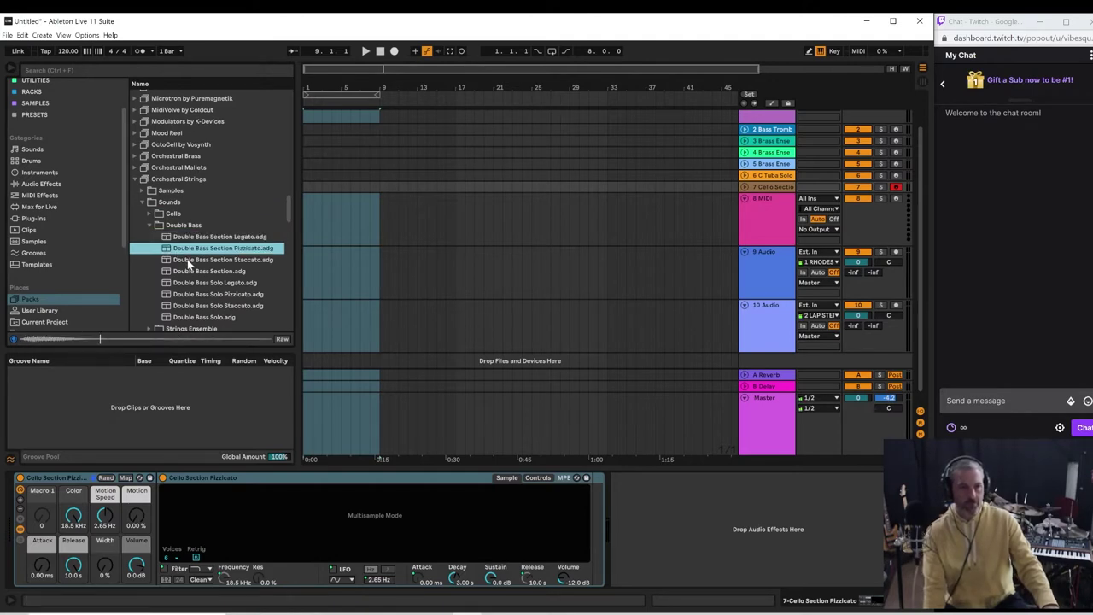
- Add Double Bass Section Pizzicato as a new track and place it between the cello and empty MIDI tracks
{"action": "left_click", "coordinate": [199, 250]}
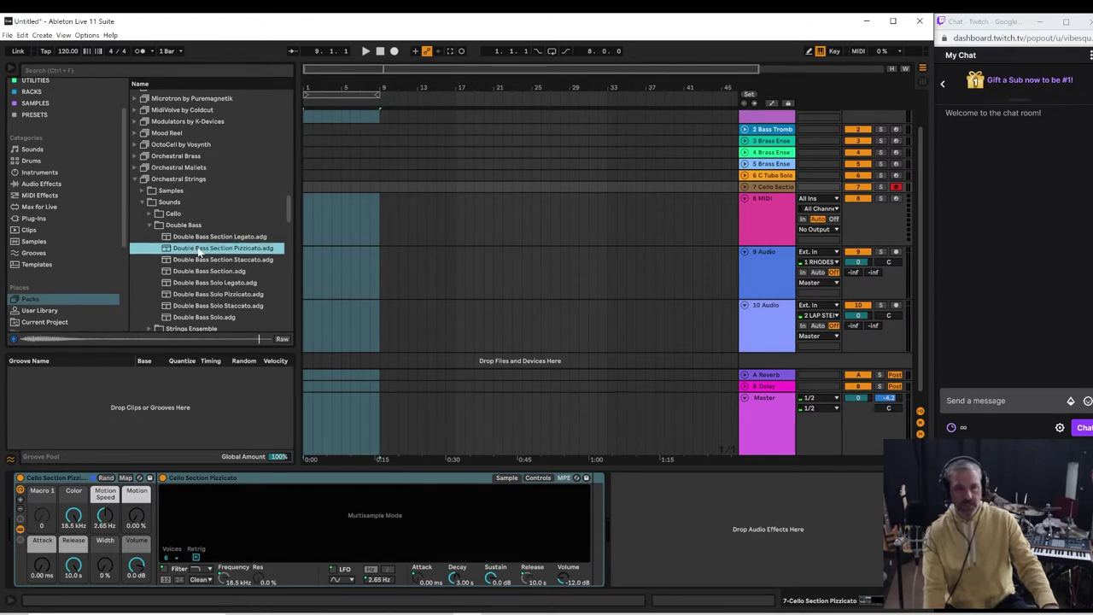
{"action": "left_click_drag", "start_coordinate": [198, 250], "coordinate": [729, 357]}
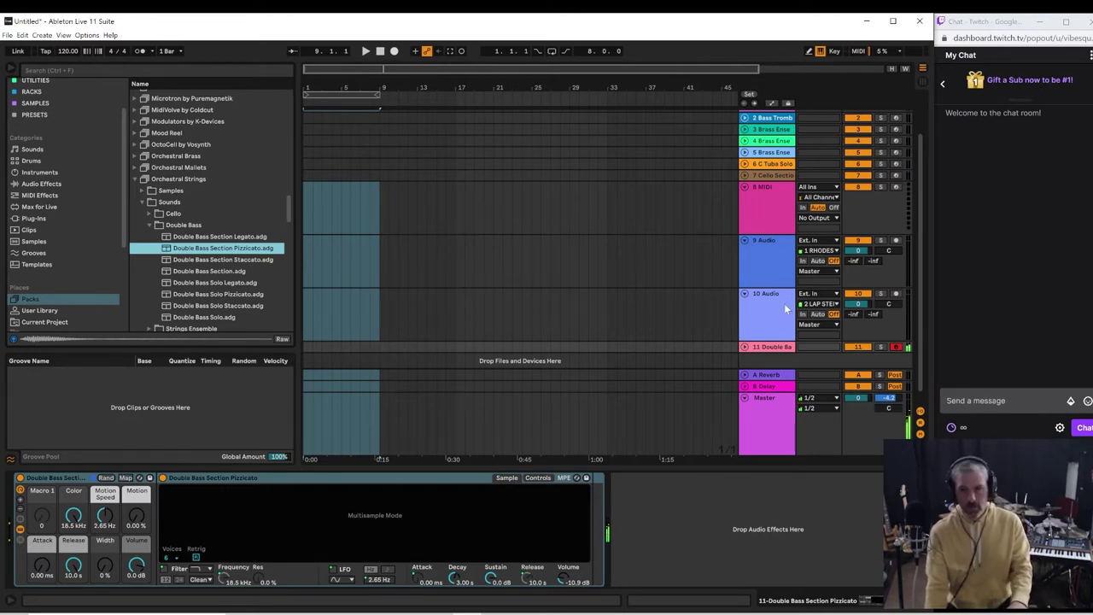
{"action": "left_click_drag", "start_coordinate": [774, 350], "coordinate": [781, 198]}
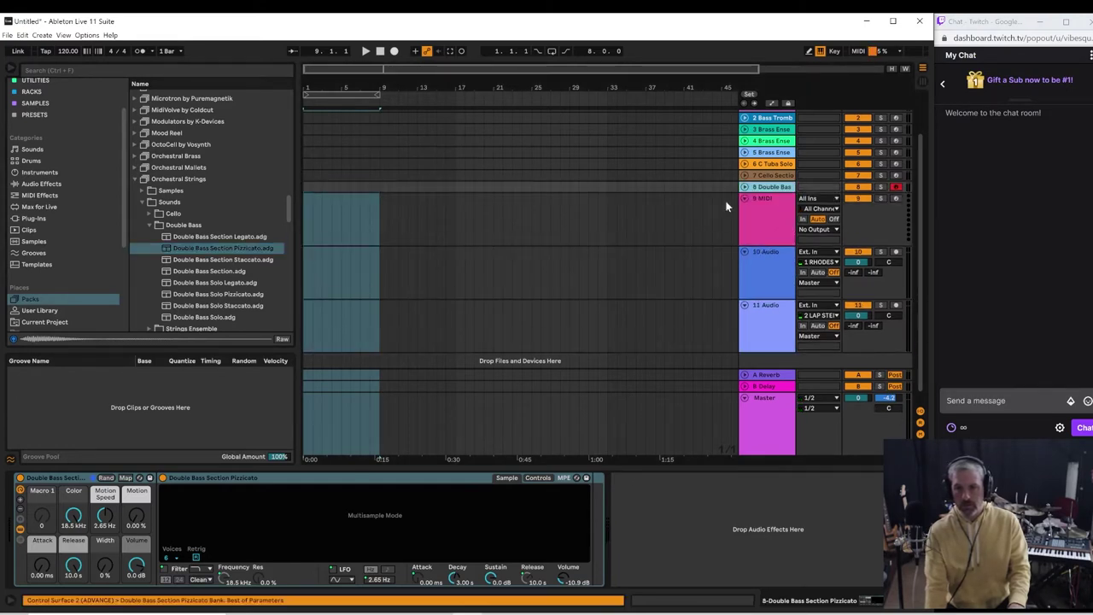
- Audition the presets in the Strings Ensemble folder and add the full Strings Ensemble preset as a new track below the audio tracks
{"action": "left_click", "coordinate": [153, 228]}
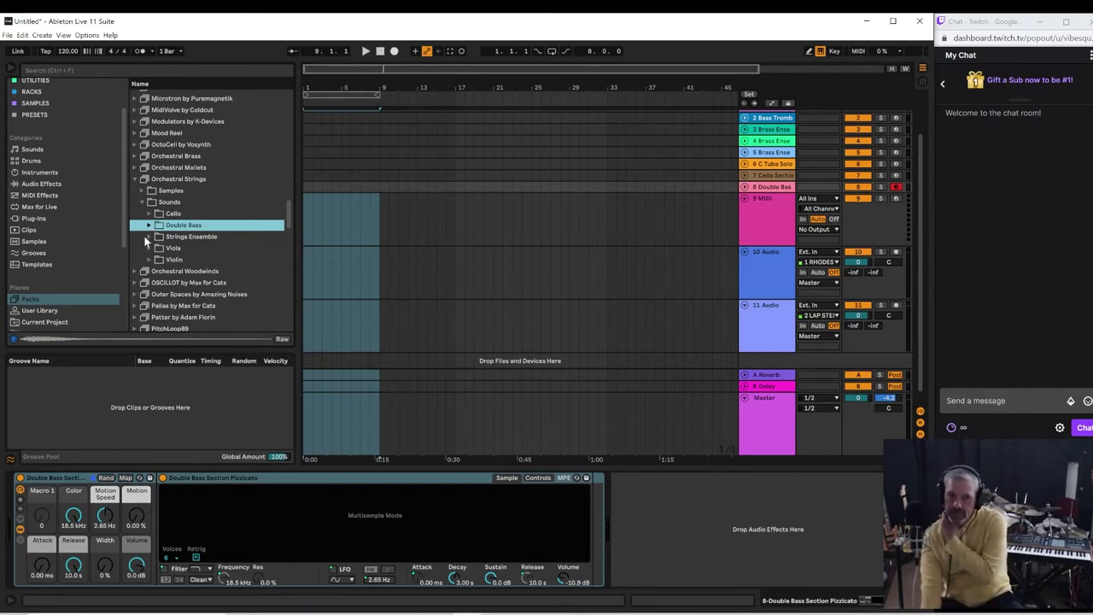
{"action": "left_click", "coordinate": [149, 237]}
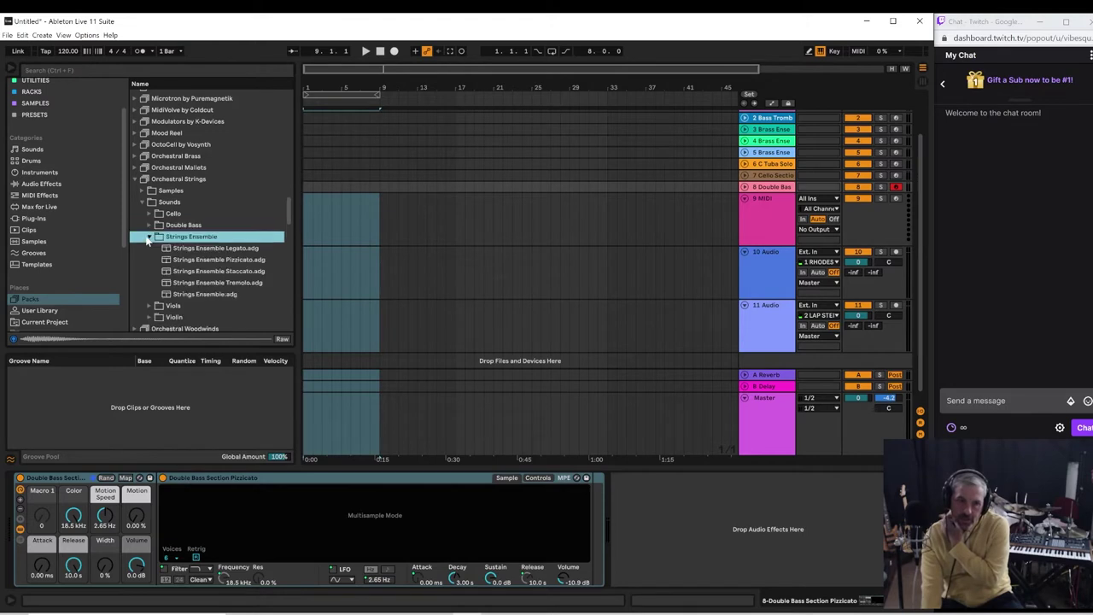
{"action": "left_click", "coordinate": [172, 249]}
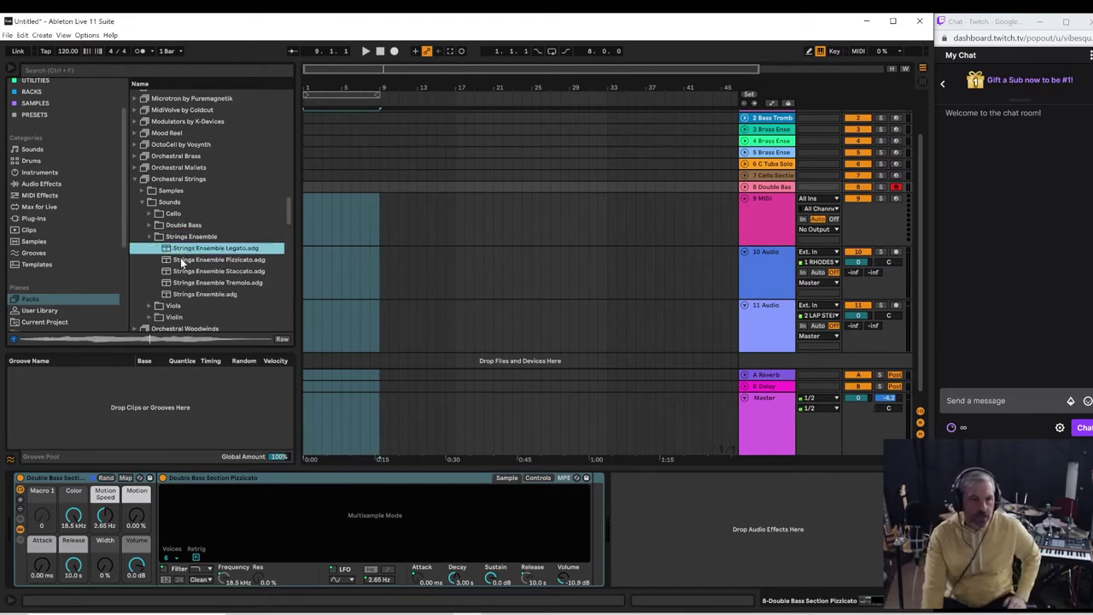
{"action": "left_click", "coordinate": [181, 261]}
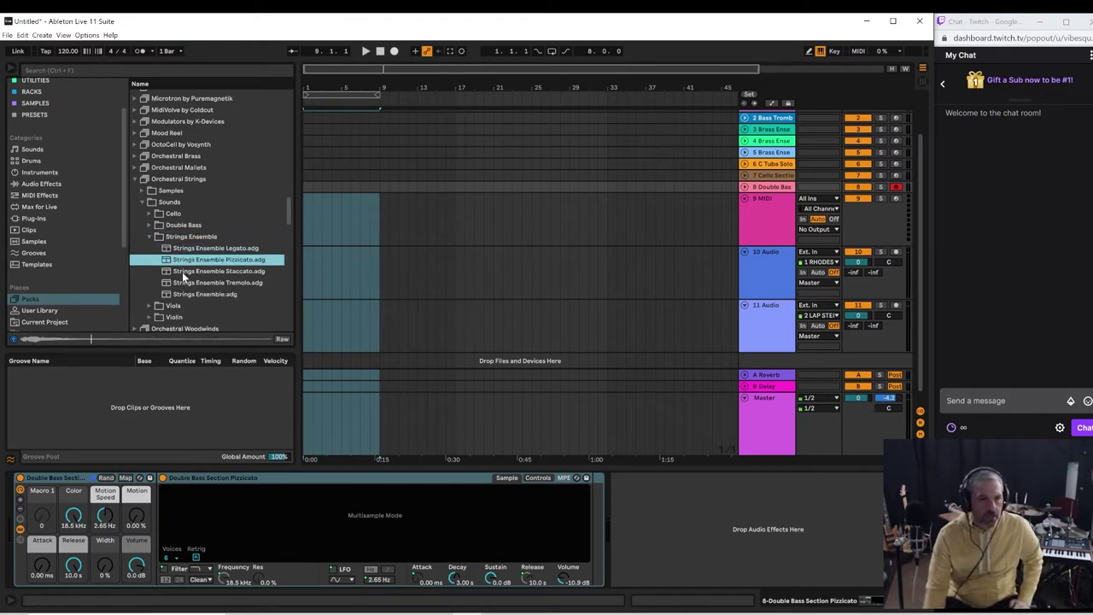
{"action": "left_click", "coordinate": [182, 271]}
{"action": "left_click", "coordinate": [190, 283]}
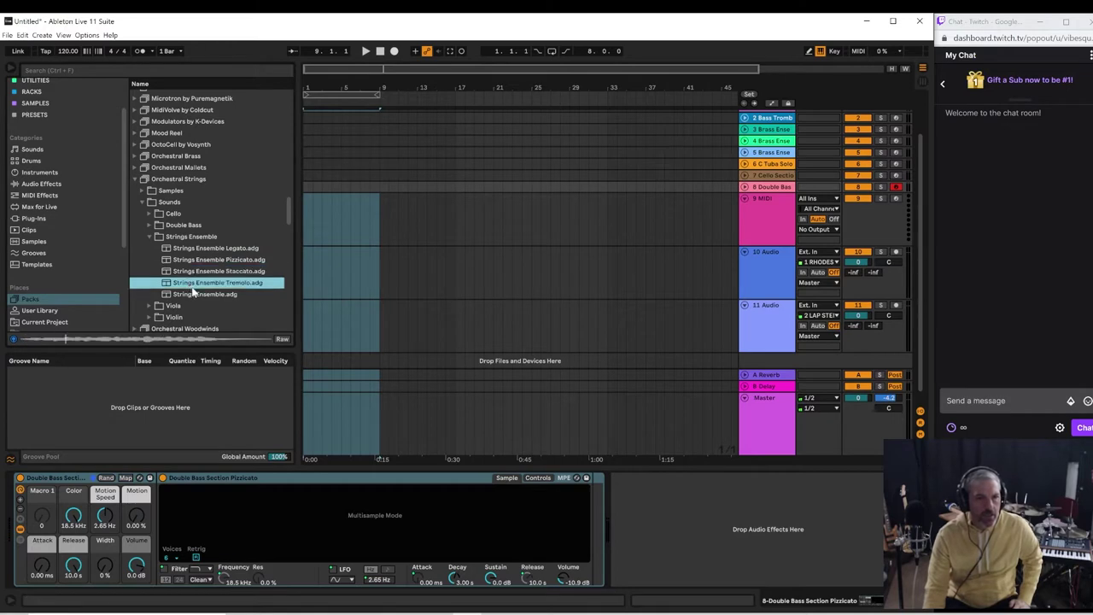
{"action": "left_click", "coordinate": [195, 295]}
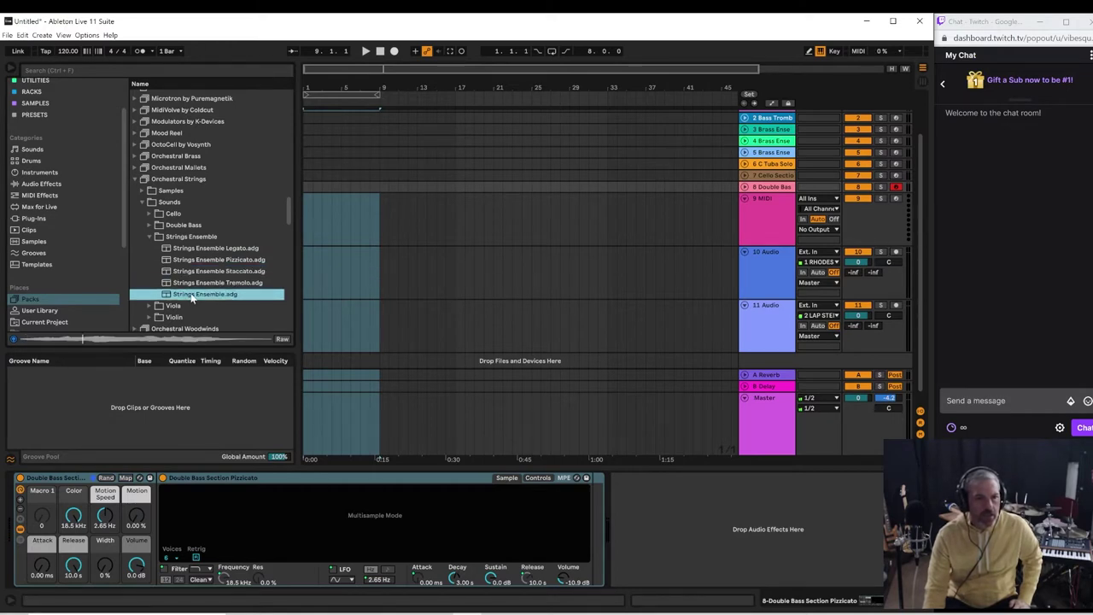
{"action": "left_click_drag", "start_coordinate": [352, 308], "coordinate": [608, 369]}
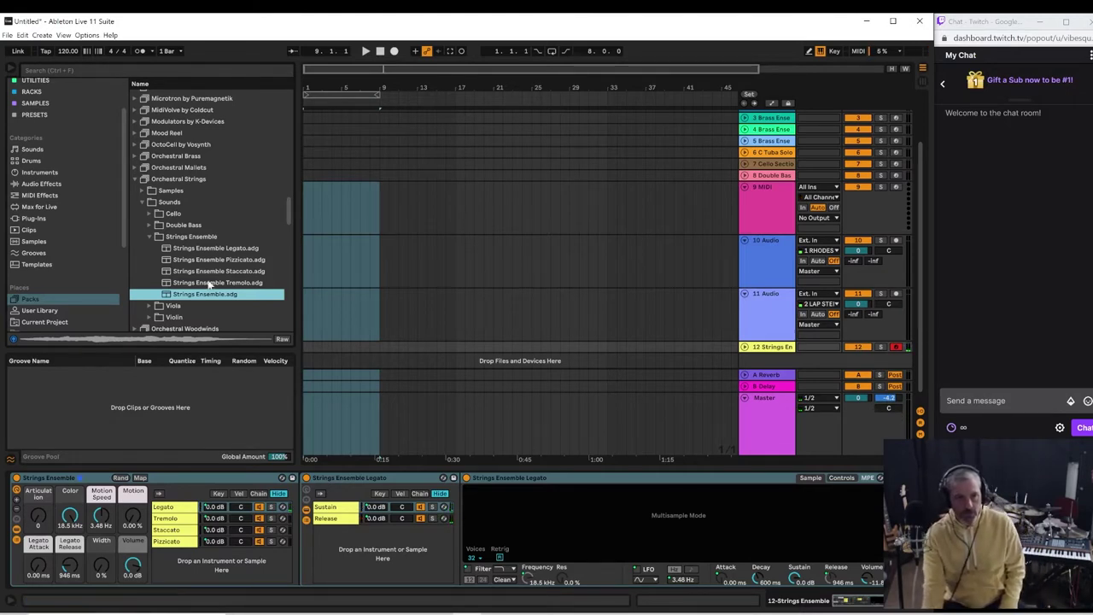
- Close the Strings Ensemble folder and audition the Viola Section Legato, Pizzicato and Staccato and Viola Solo Legato presets in the Viola folder
{"action": "left_click", "coordinate": [149, 237]}
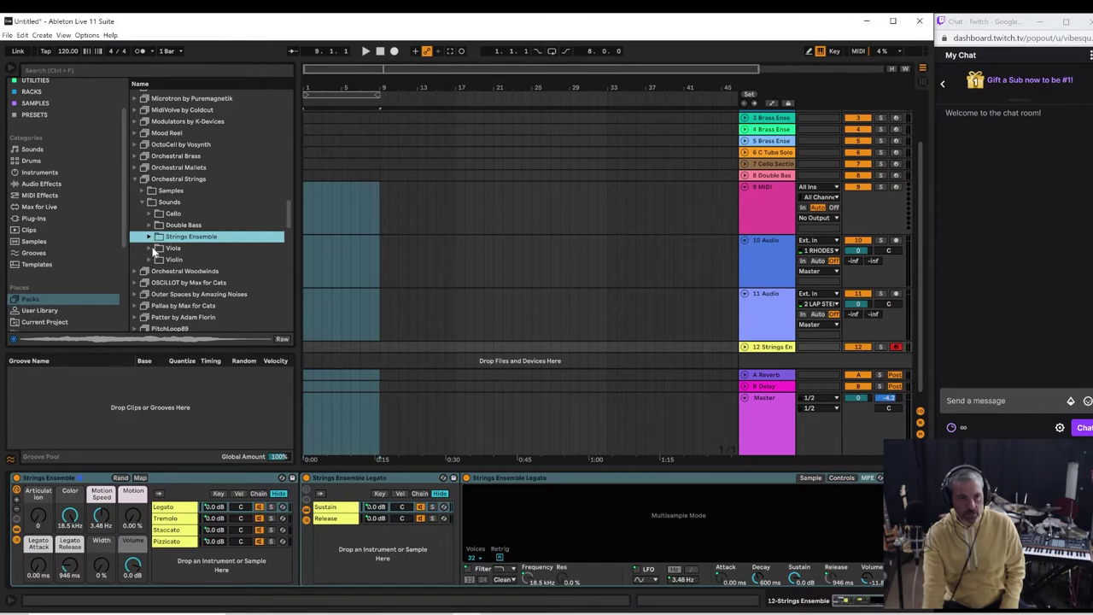
{"action": "left_click", "coordinate": [149, 248]}
{"action": "scroll", "coordinate": [288, 219], "scroll_direction": "down", "scroll_amount": 3}
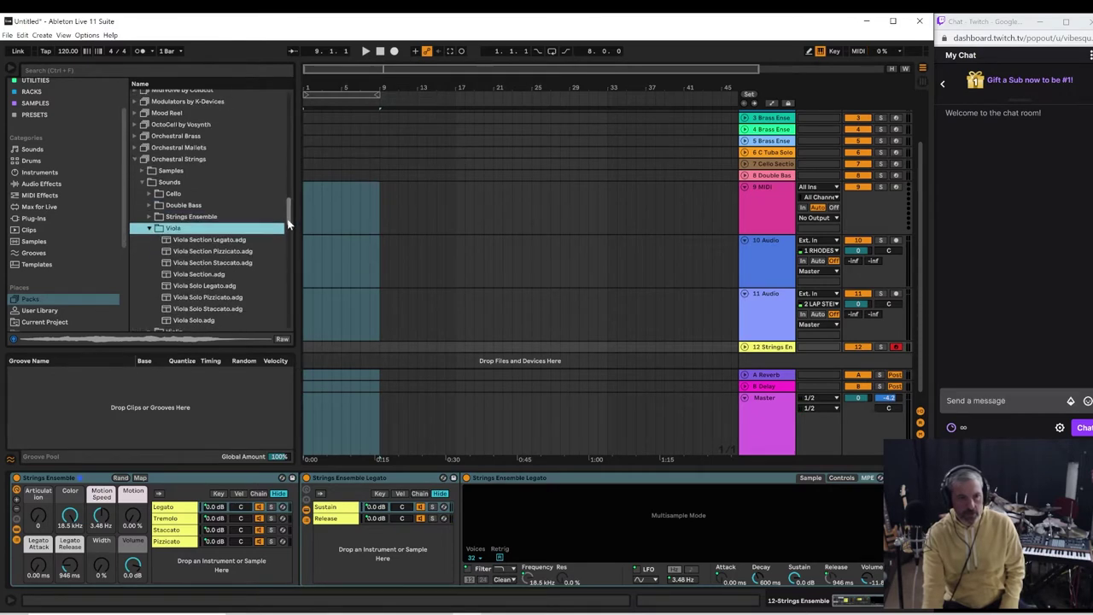
{"action": "left_click", "coordinate": [240, 162]}
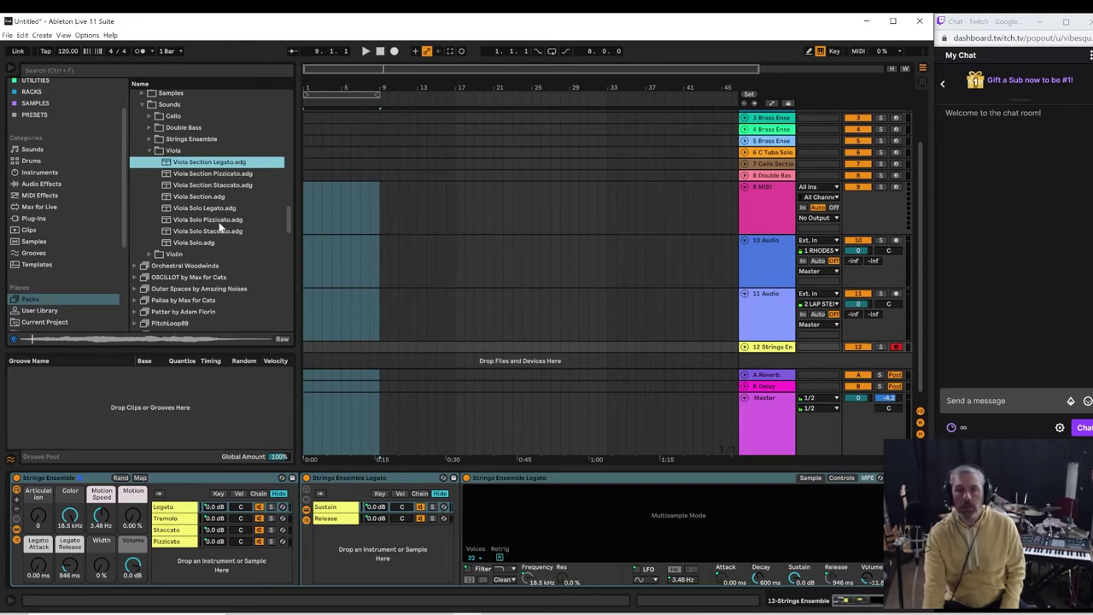
{"action": "left_click", "coordinate": [226, 175]}
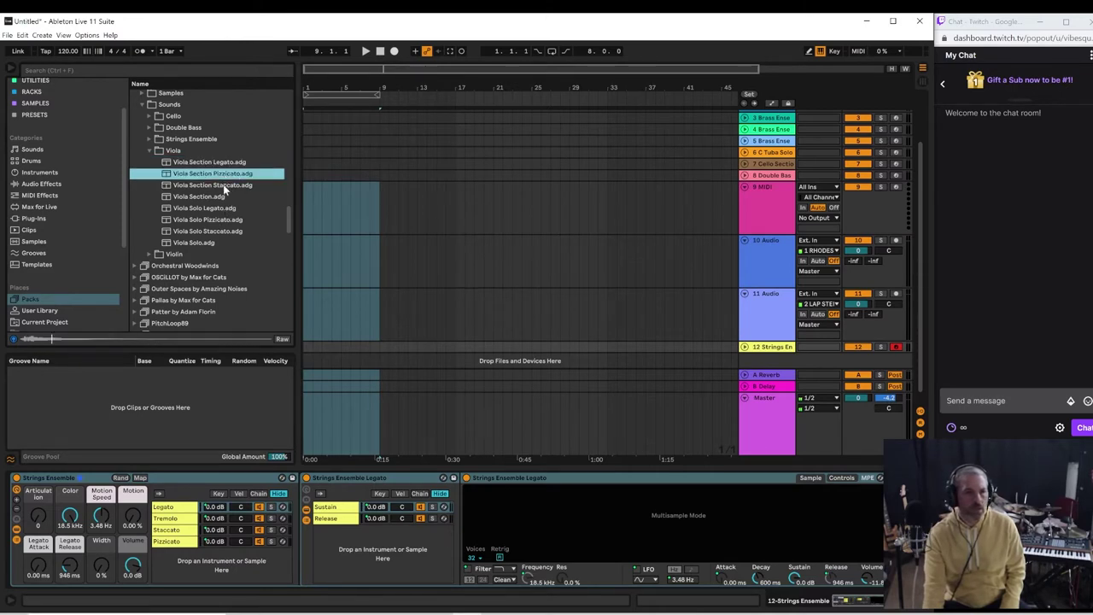
{"action": "left_click", "coordinate": [226, 186]}
{"action": "left_click", "coordinate": [219, 208]}
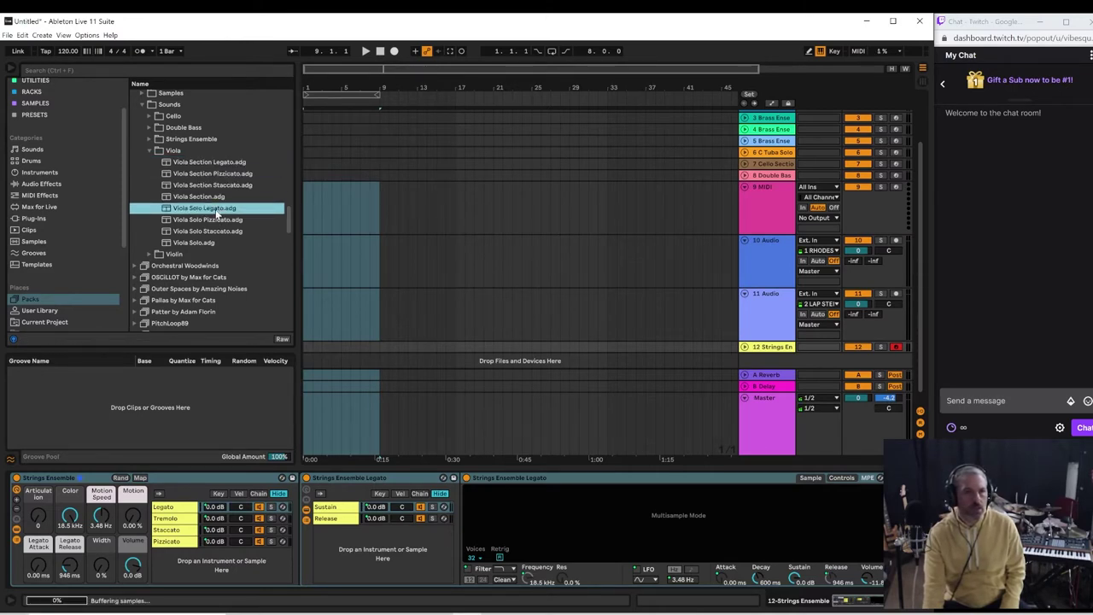
{"action": "left_click", "coordinate": [223, 162]}
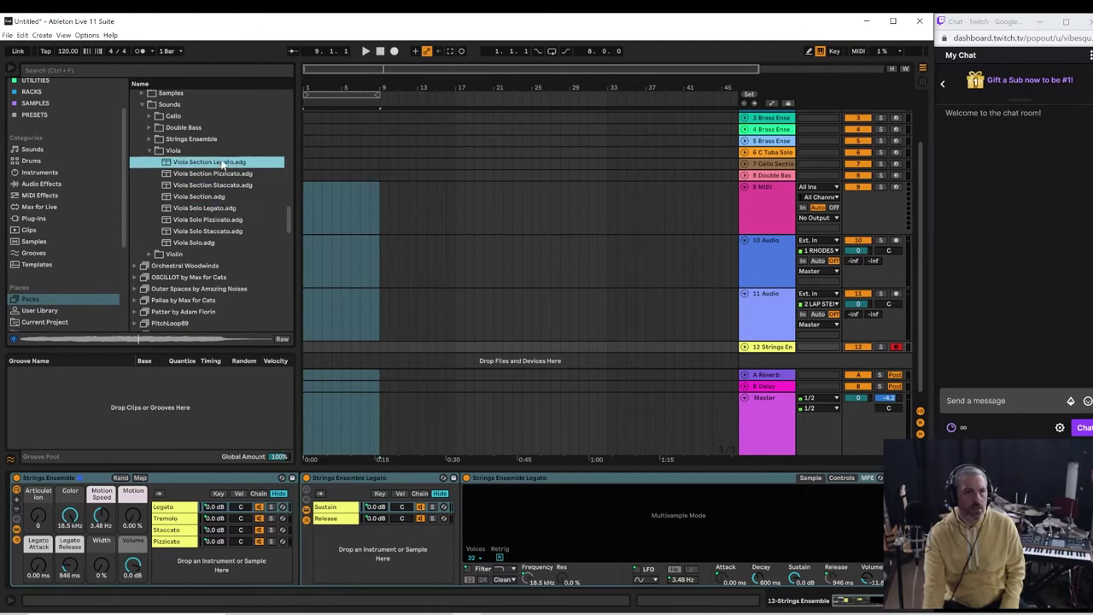
{"action": "left_click", "coordinate": [148, 152]}
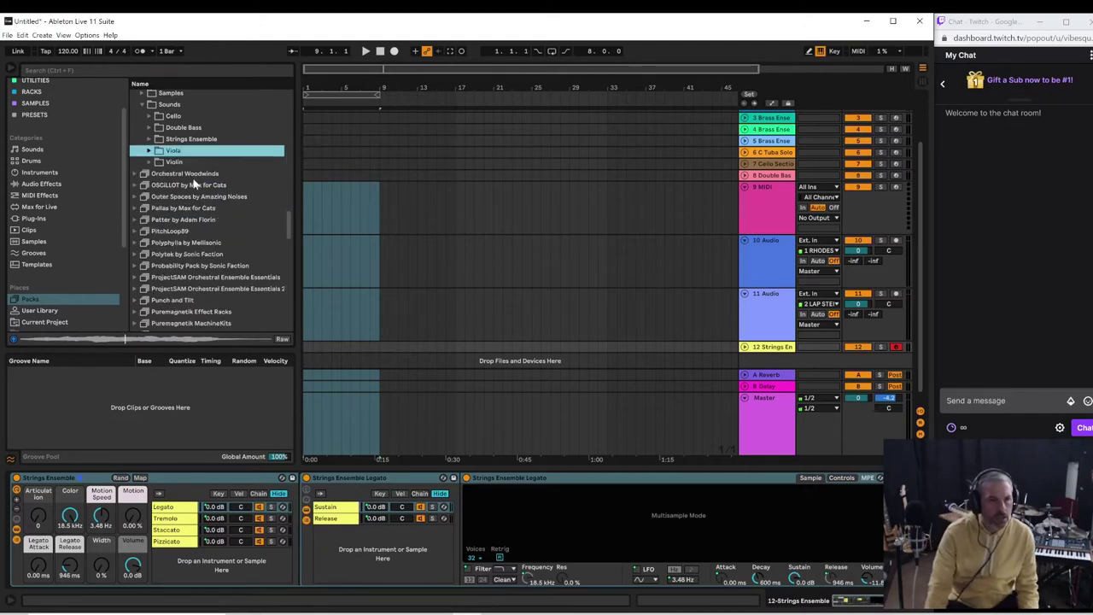
- Expand the Orchestral Woodwinds pack and its Sounds folder
{"action": "left_click", "coordinate": [171, 162]}
{"action": "left_click", "coordinate": [135, 173]}
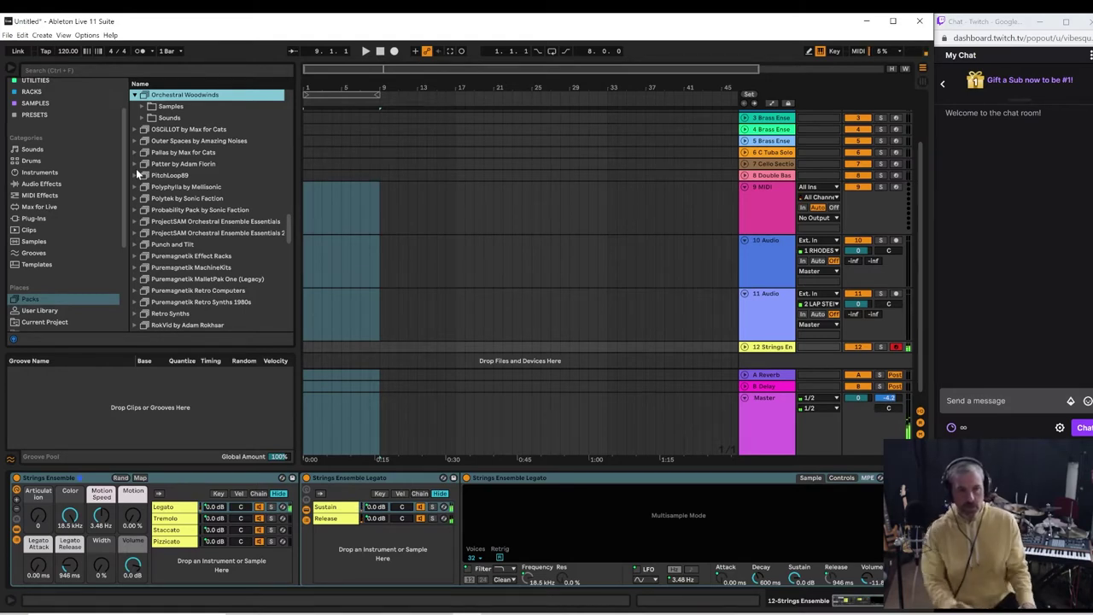
{"action": "left_click", "coordinate": [142, 118]}
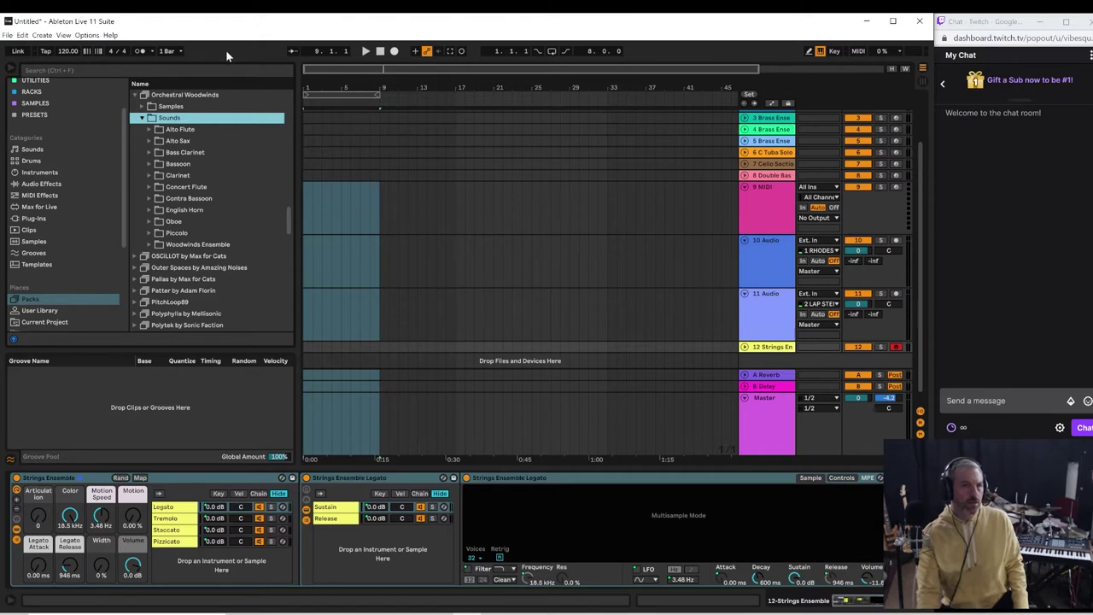
- Save the Live Set as orchestral-stream in the STREAMS ARCHIVE folder
{"action": "left_click", "coordinate": [6, 35]}
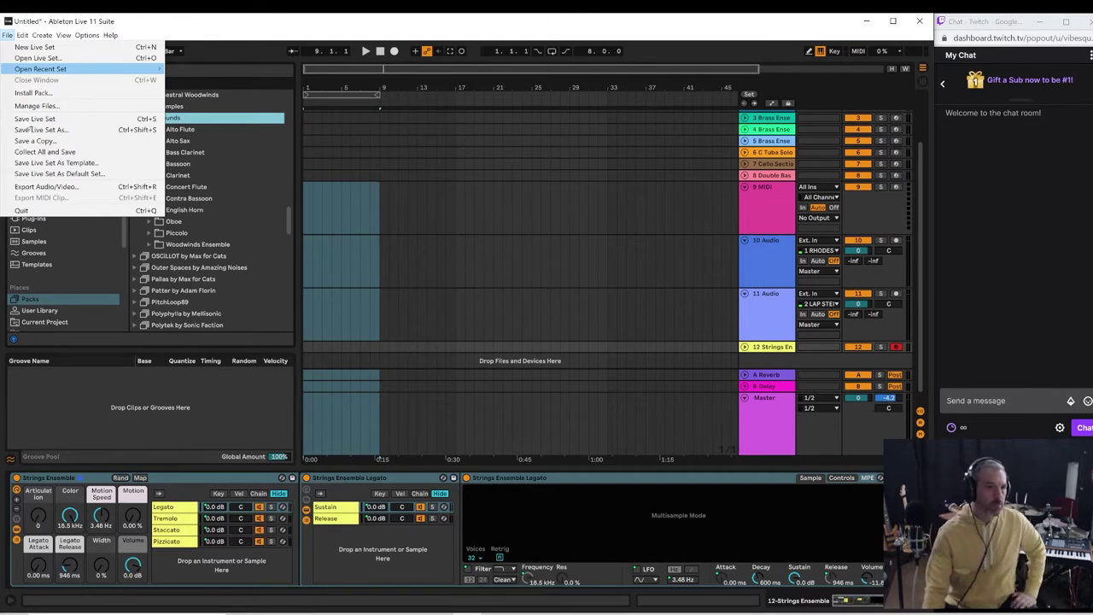
{"action": "left_click", "coordinate": [28, 119]}
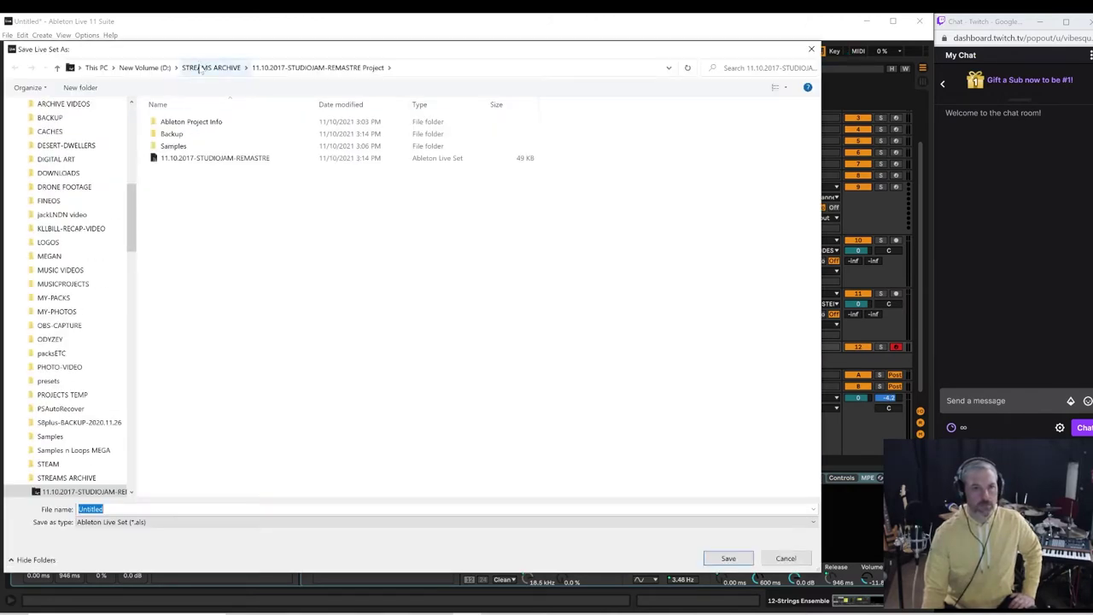
{"action": "left_click", "coordinate": [202, 68]}
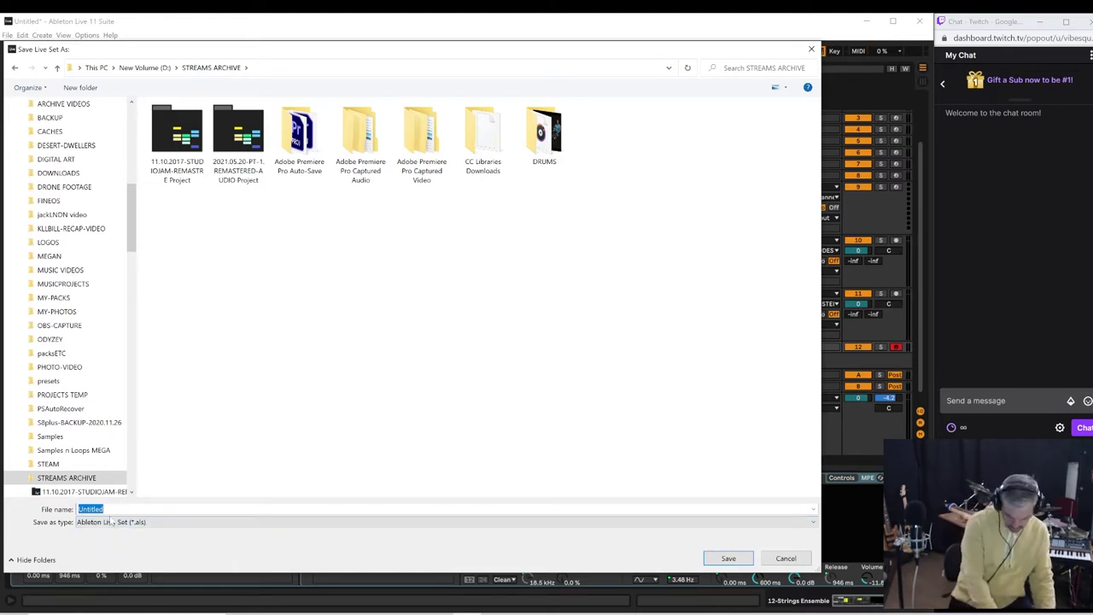
{"action": "type", "text": "d"}
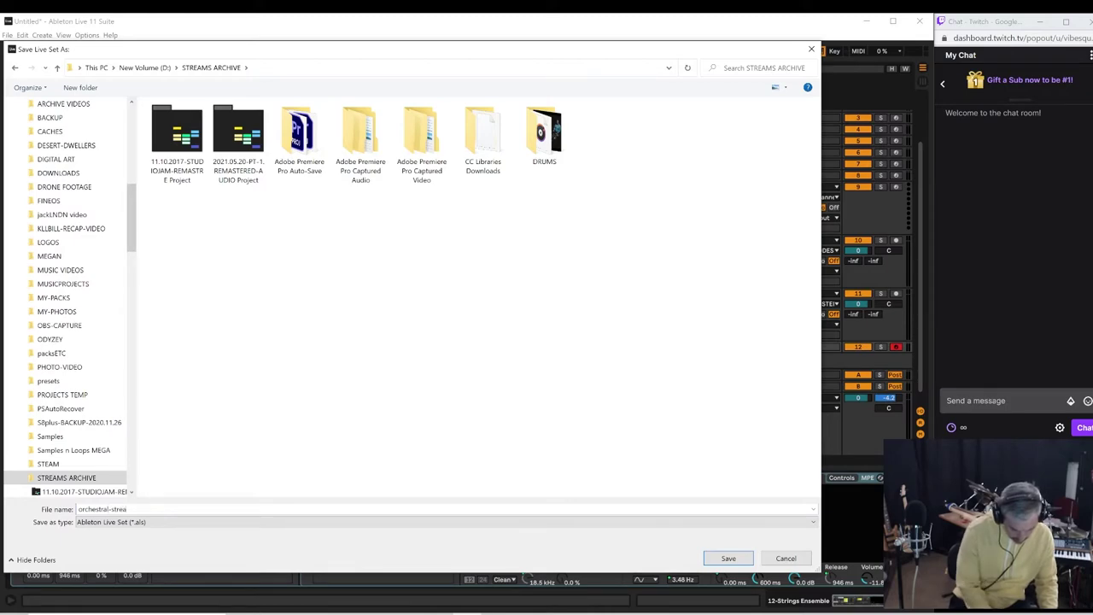
{"action": "key", "text": "Return"}
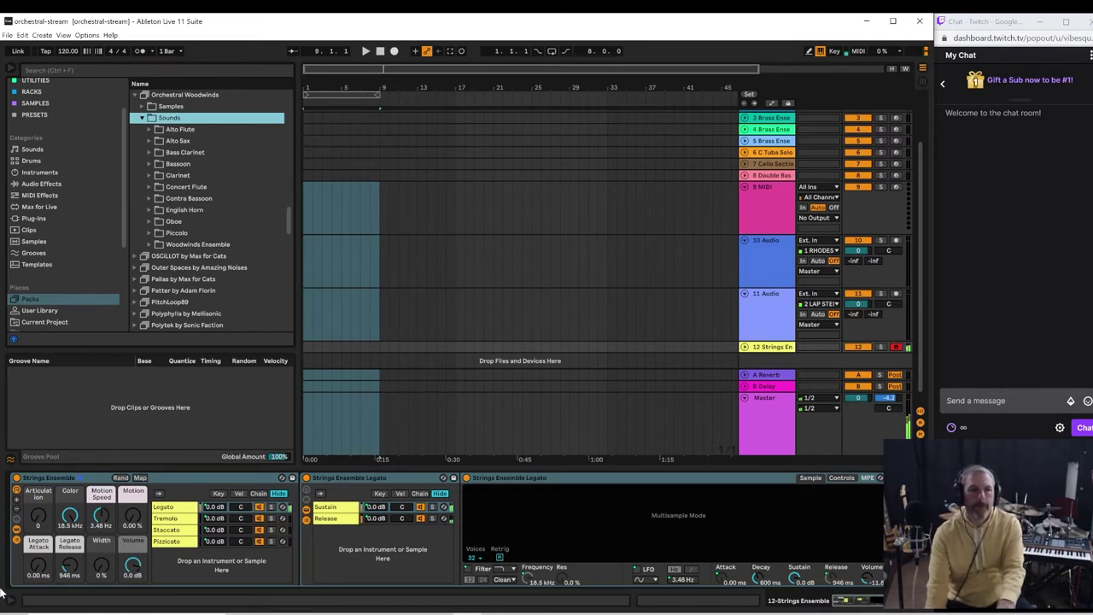
- Audition the presets in the Bass Clarinet folder and add Bass Clarinet Solo Staccato as a new track below the Strings Ensemble track
{"action": "left_click", "coordinate": [153, 152]}
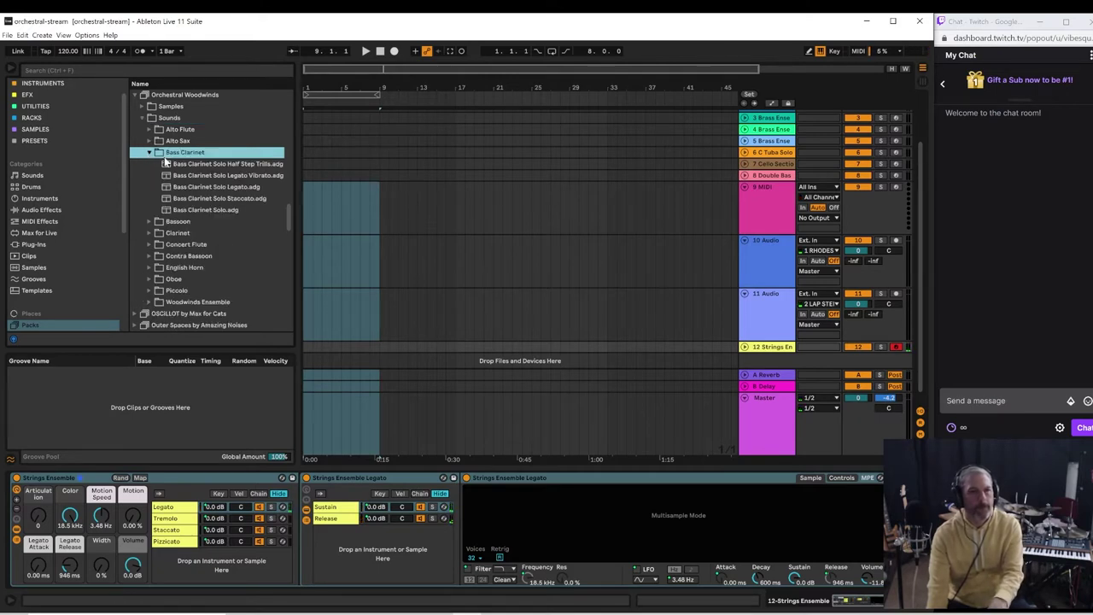
{"action": "left_click", "coordinate": [171, 163]}
{"action": "left_click", "coordinate": [186, 174]}
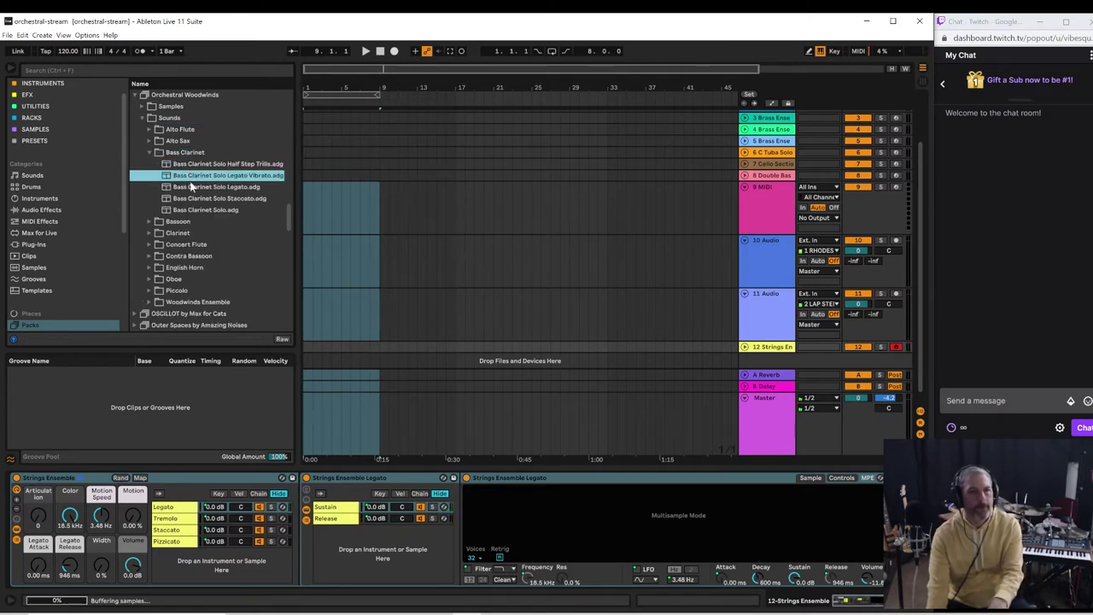
{"action": "left_click", "coordinate": [193, 187]}
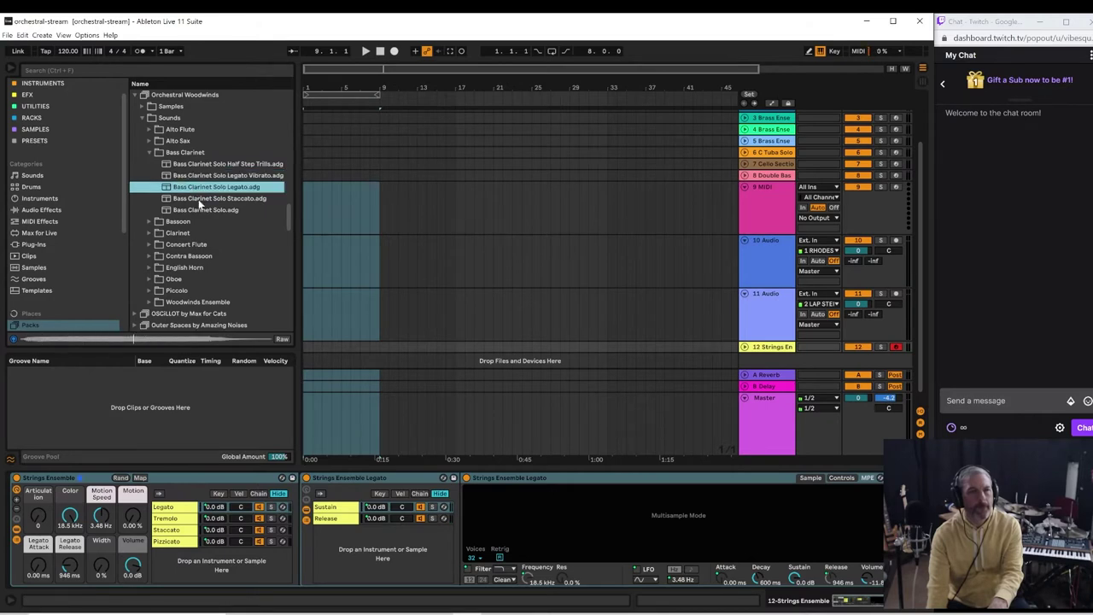
{"action": "left_click", "coordinate": [199, 199]}
{"action": "left_click", "coordinate": [202, 210]}
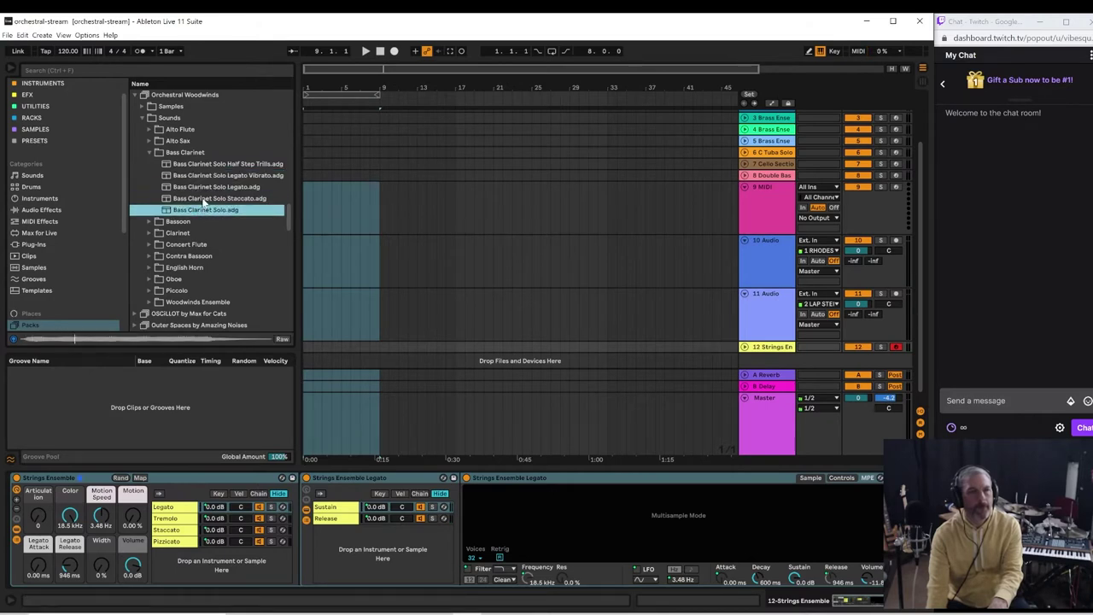
{"action": "left_click", "coordinate": [206, 199]}
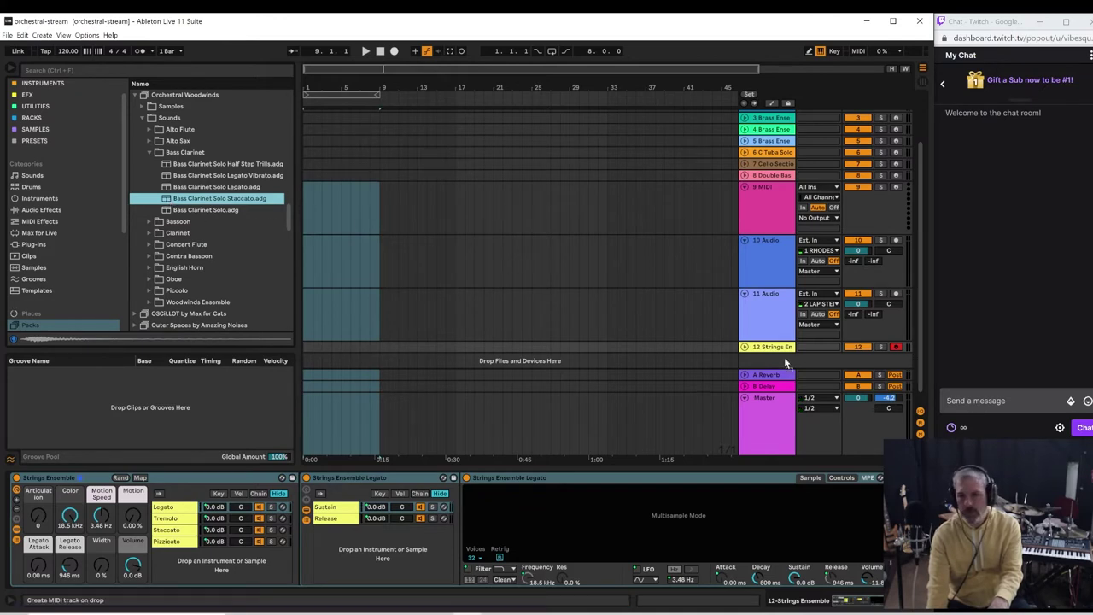
{"action": "key", "text": "Return"}
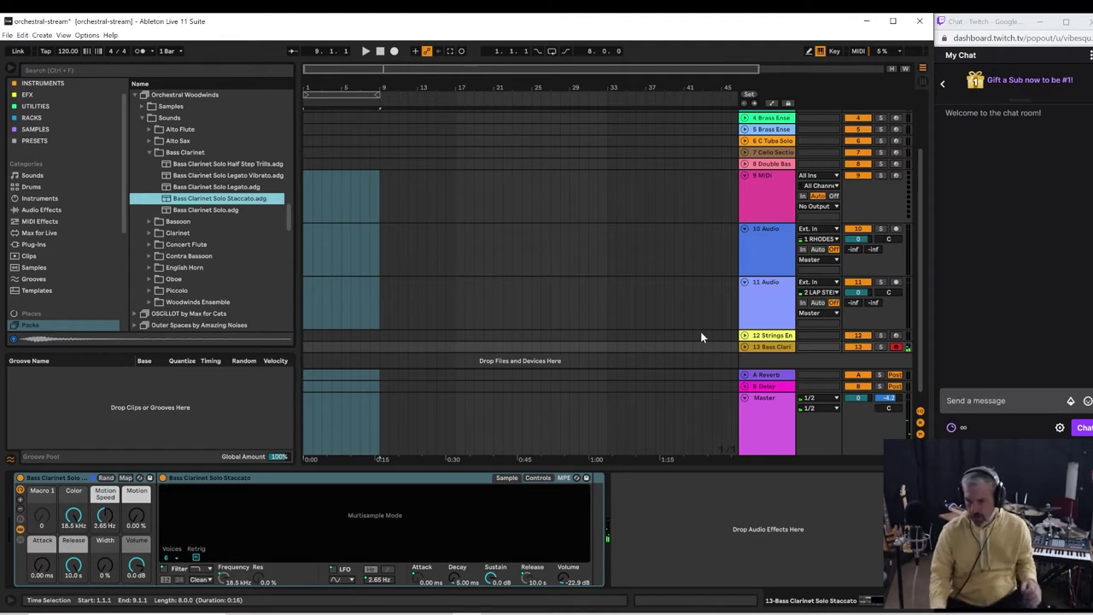
- Delete the two empty audio tracks and the empty MIDI track
{"action": "left_click", "coordinate": [770, 257]}
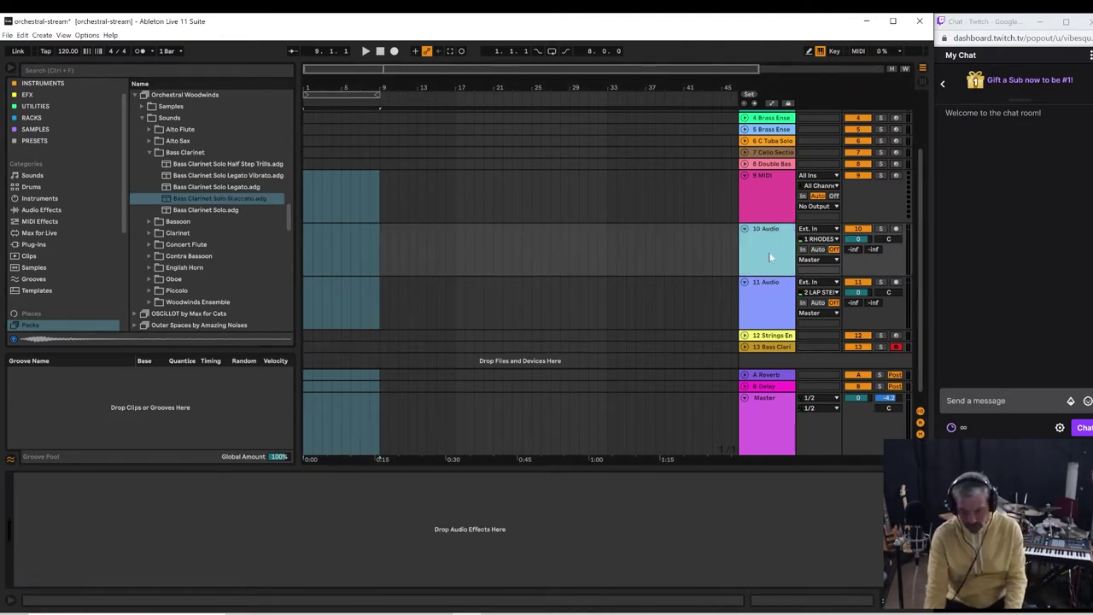
{"action": "key", "text": "Delete"}
{"action": "key", "text": "Delete"}
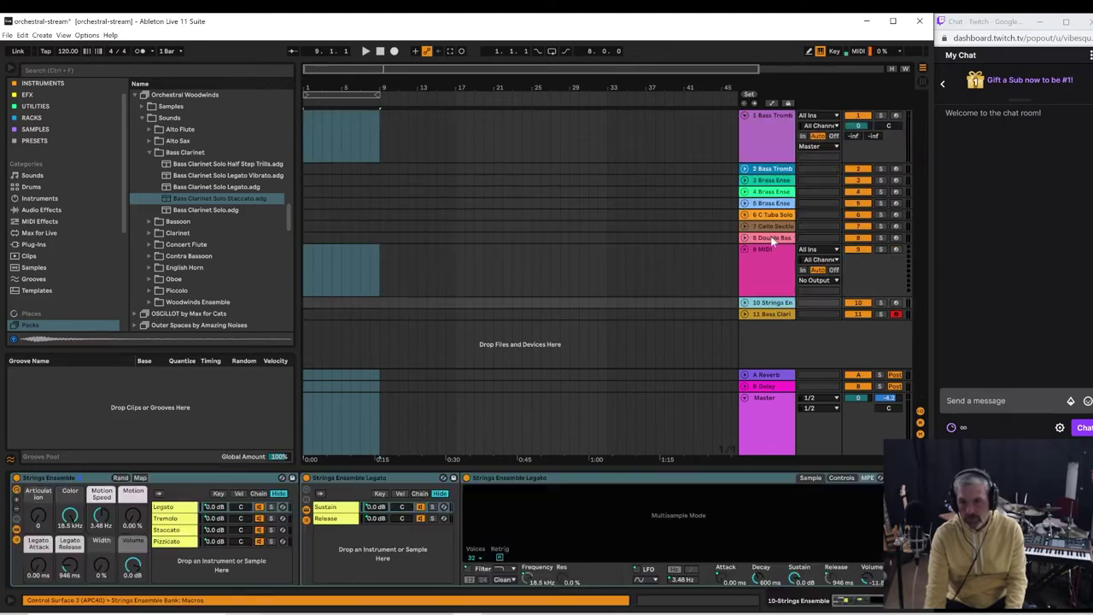
{"action": "left_click", "coordinate": [761, 273]}
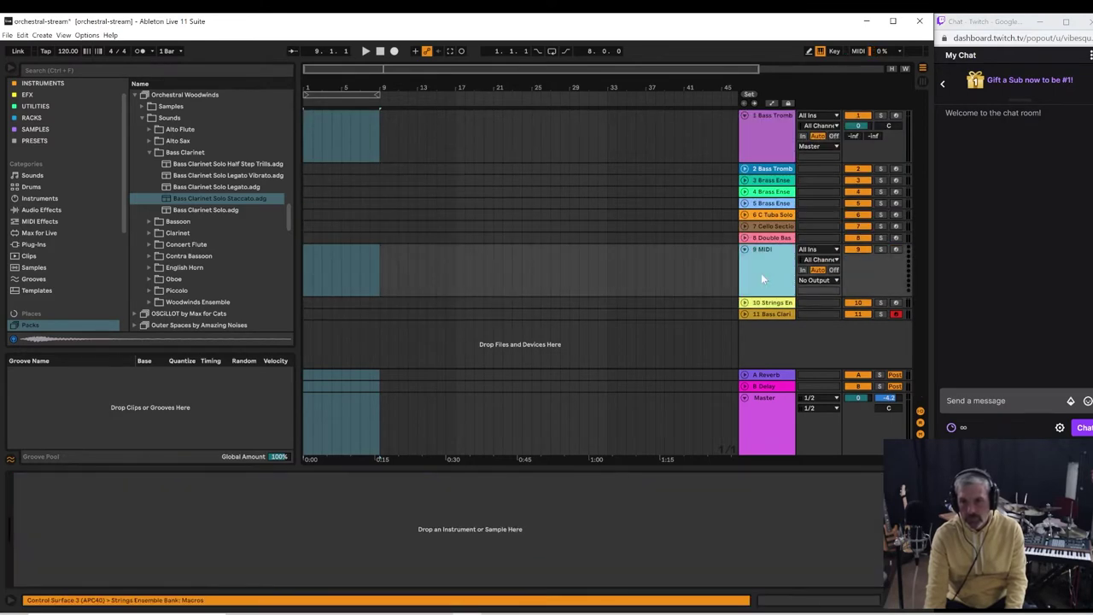
{"action": "key", "text": "Delete"}
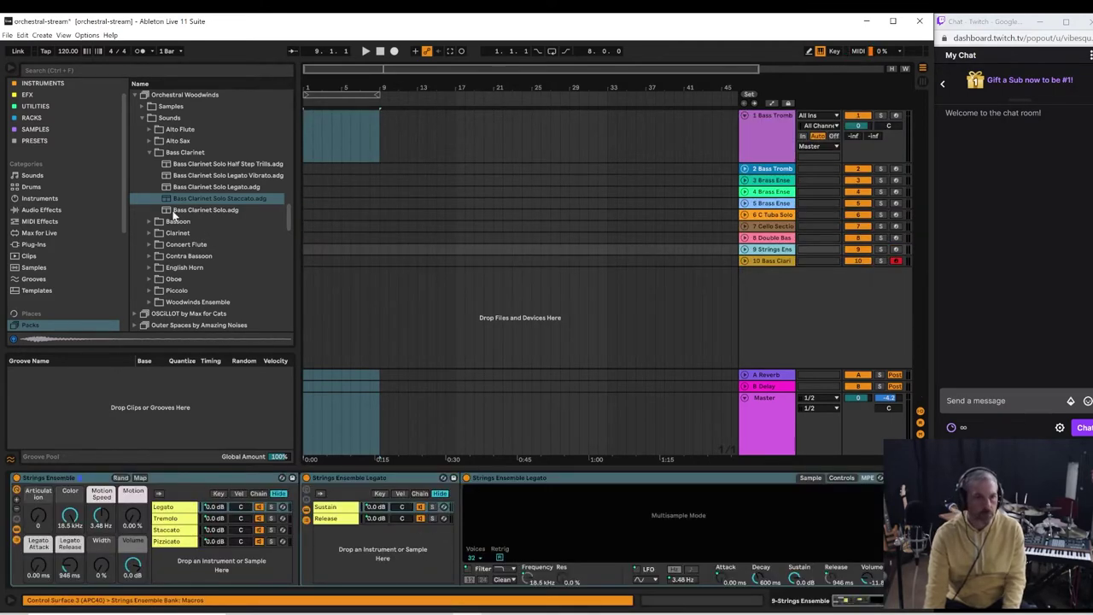
- Close the Bass Clarinet folder, audition the Bassoon Section presets and add Bassoon Section as a new track below the bass clarinet
{"action": "left_click", "coordinate": [150, 152]}
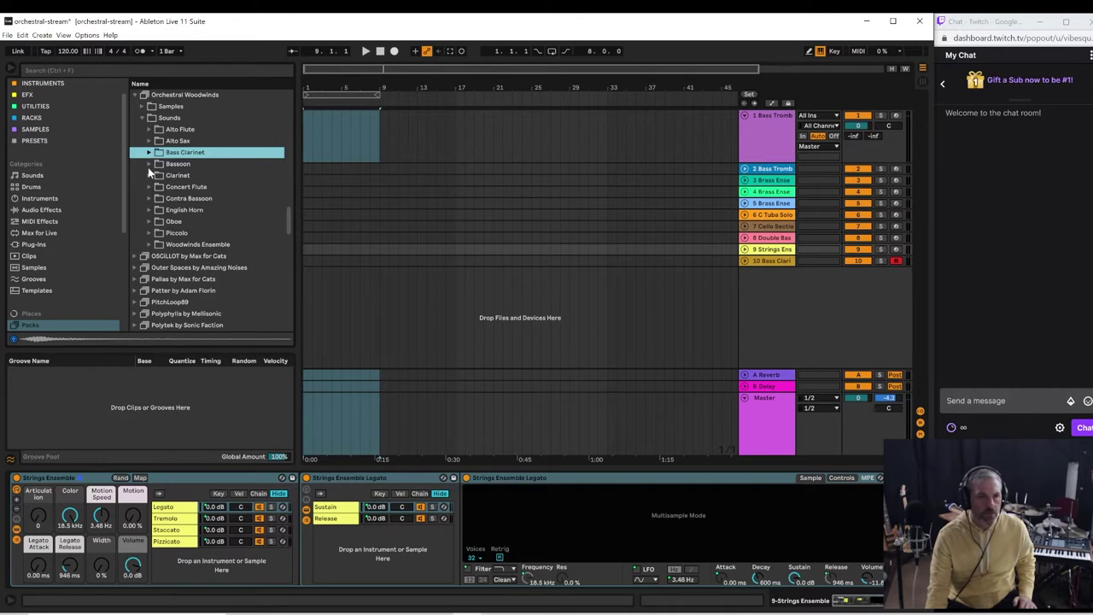
{"action": "left_click", "coordinate": [149, 165]}
{"action": "left_click", "coordinate": [175, 186]}
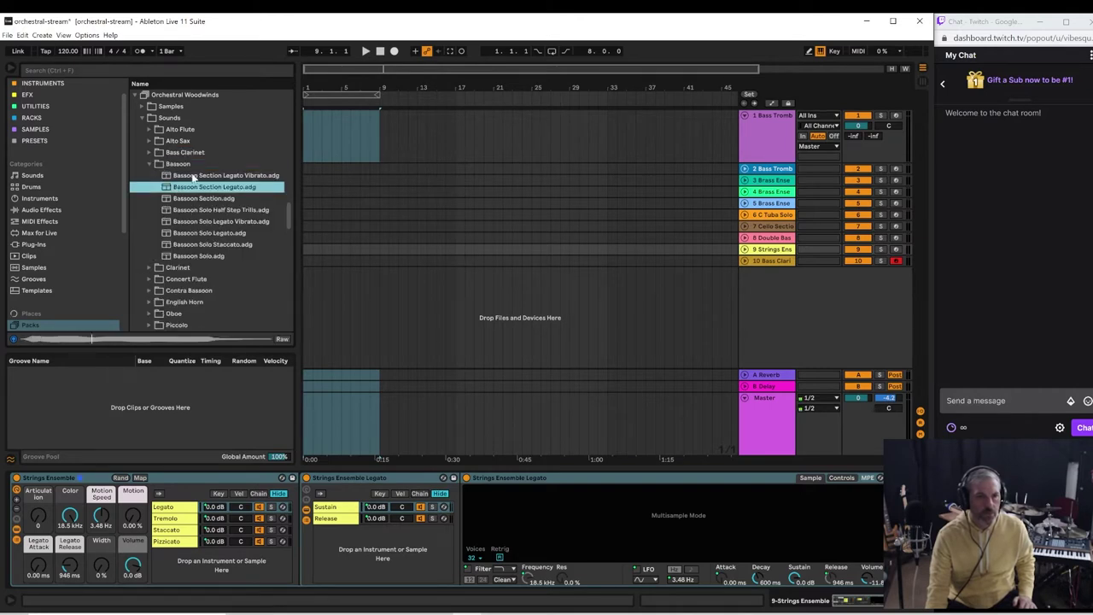
{"action": "left_click", "coordinate": [195, 177]}
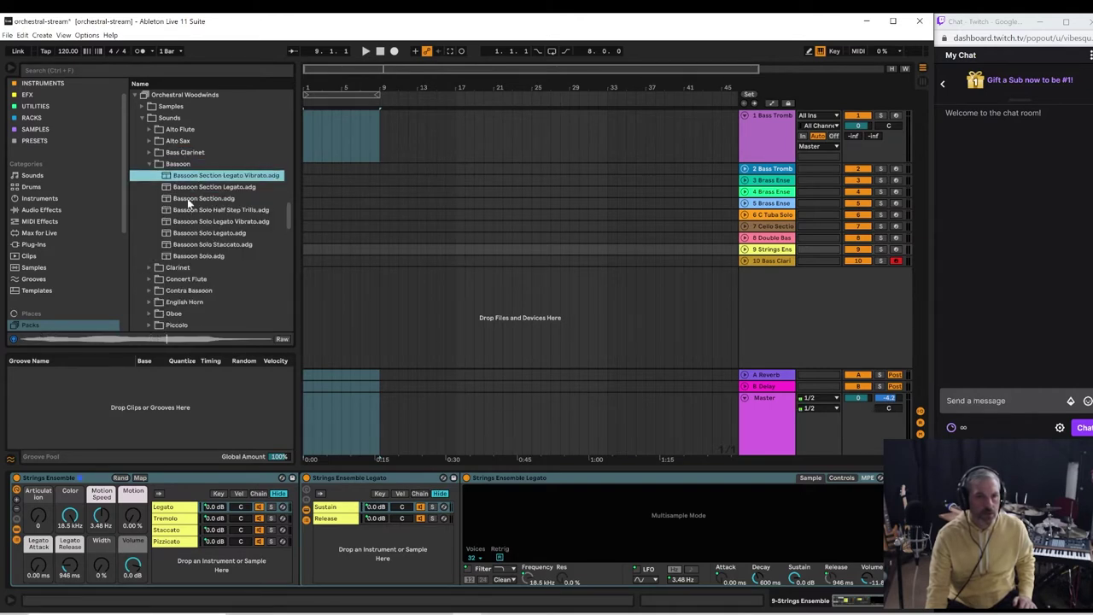
{"action": "left_click", "coordinate": [187, 198]}
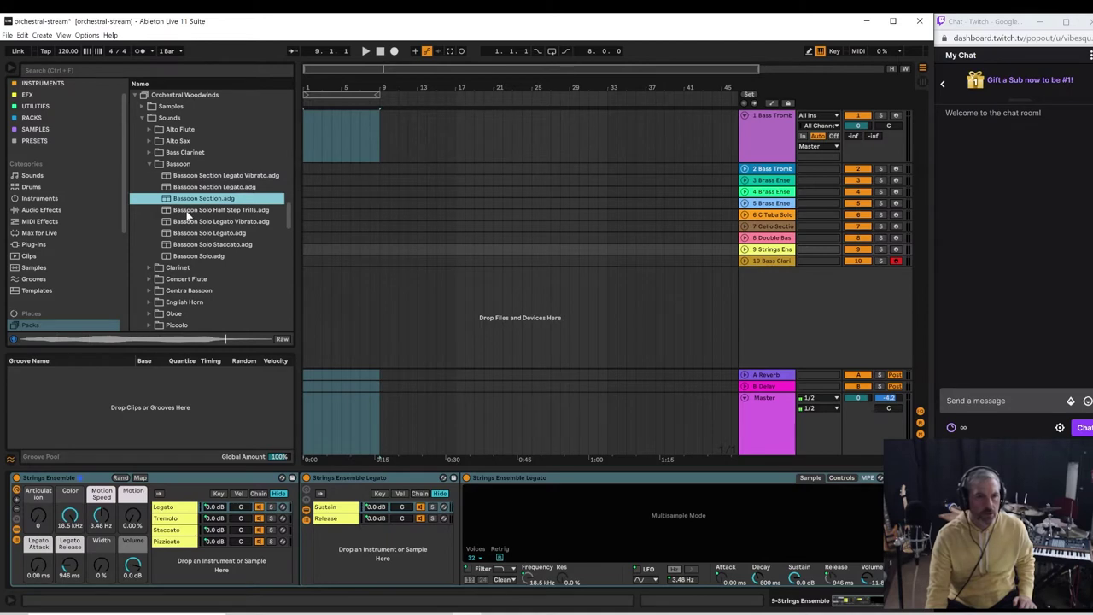
{"action": "left_click", "coordinate": [186, 189]}
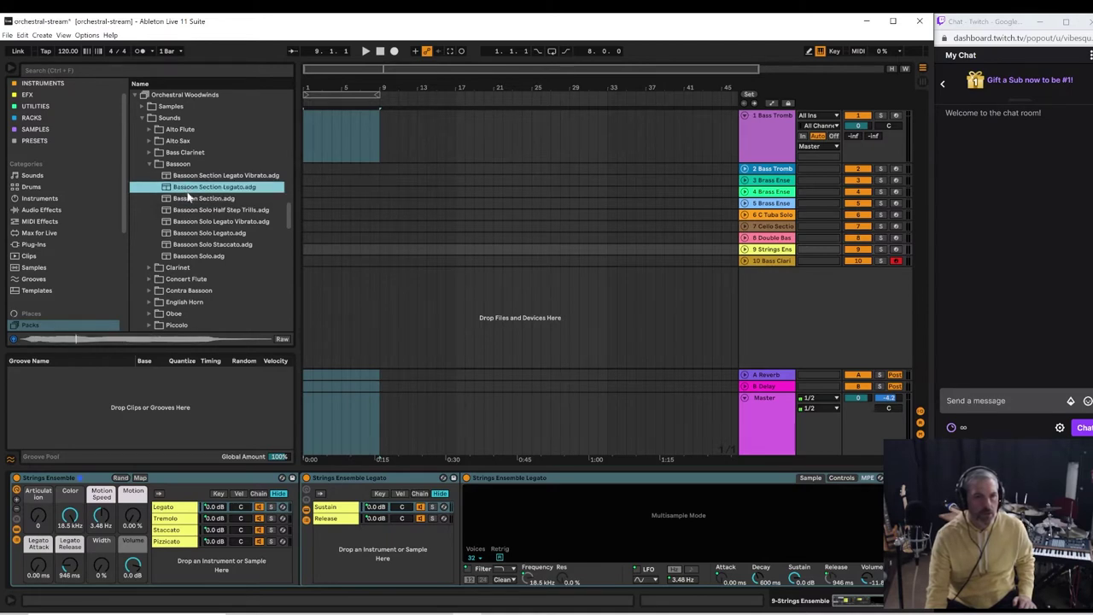
{"action": "left_click", "coordinate": [191, 198]}
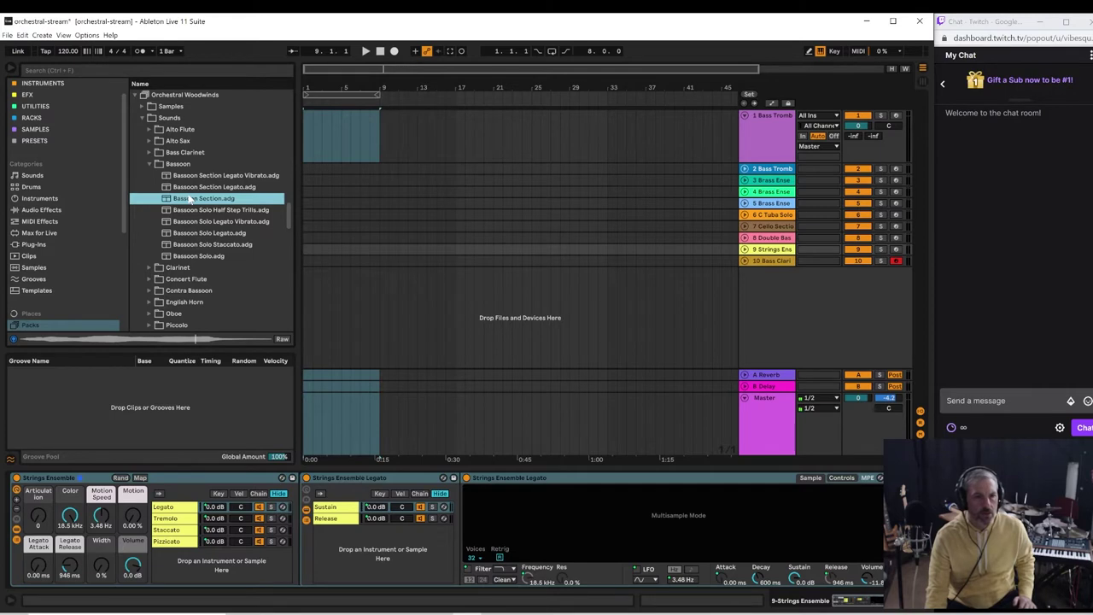
{"action": "left_click_drag", "start_coordinate": [190, 198], "coordinate": [400, 318]}
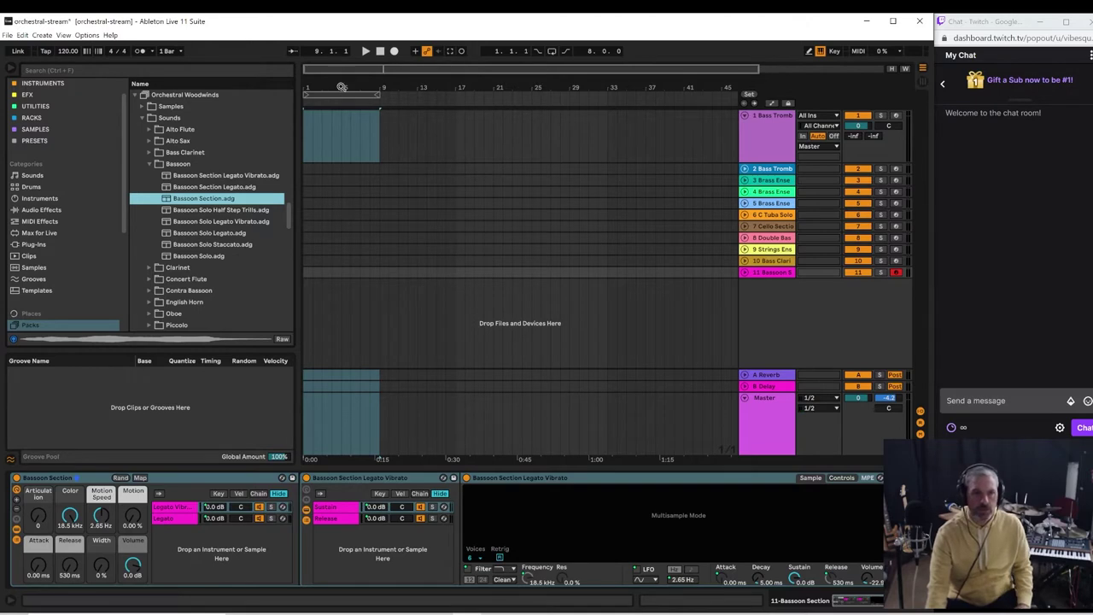
- Arm each of the eleven instrument tracks in turn, from Bass Trombone to Bassoon Section, and test its sound
{"action": "left_click_drag", "start_coordinate": [342, 90], "coordinate": [348, 88]}
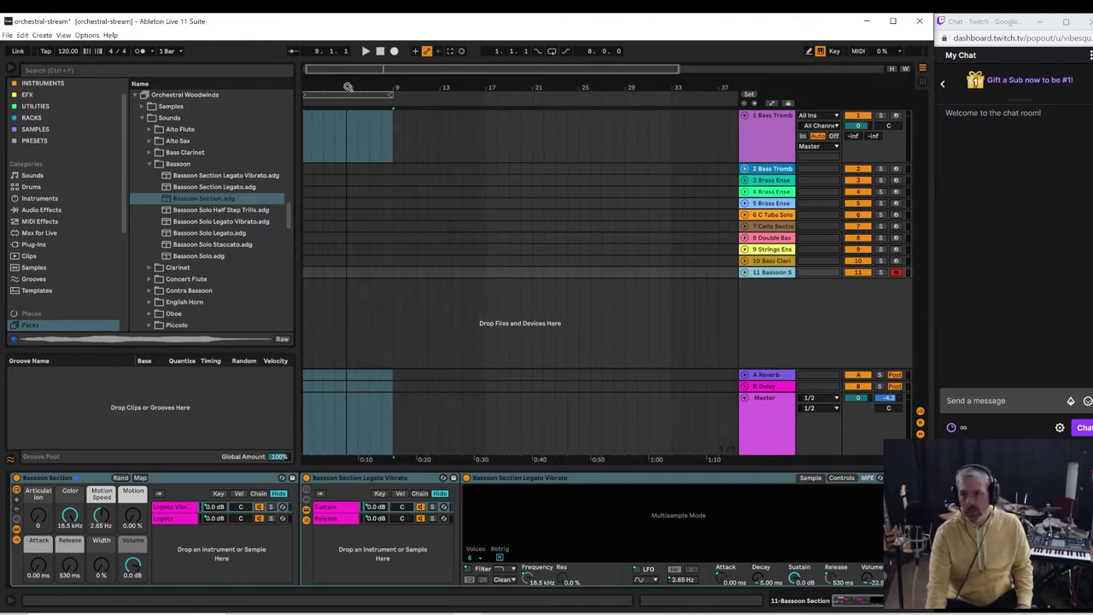
{"action": "left_click", "coordinate": [896, 116]}
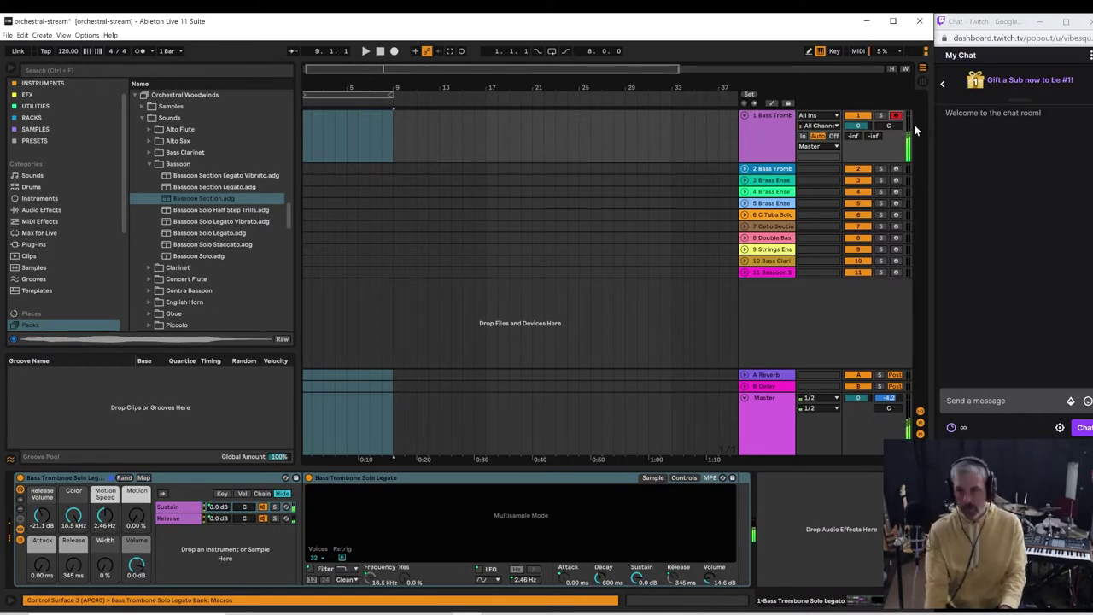
{"action": "left_click", "coordinate": [894, 169]}
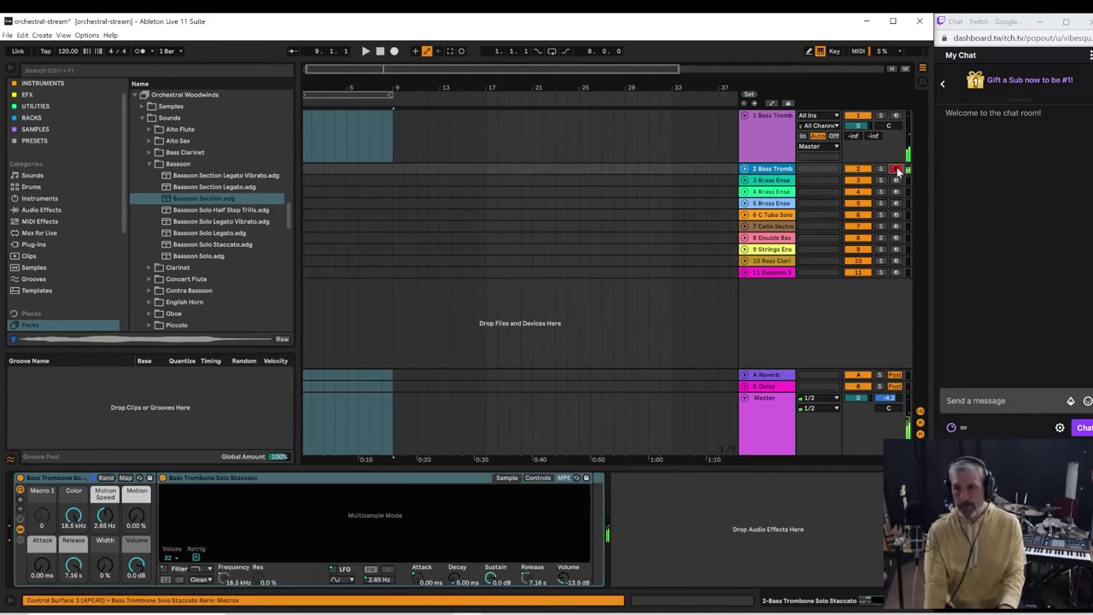
{"action": "left_click", "coordinate": [896, 180]}
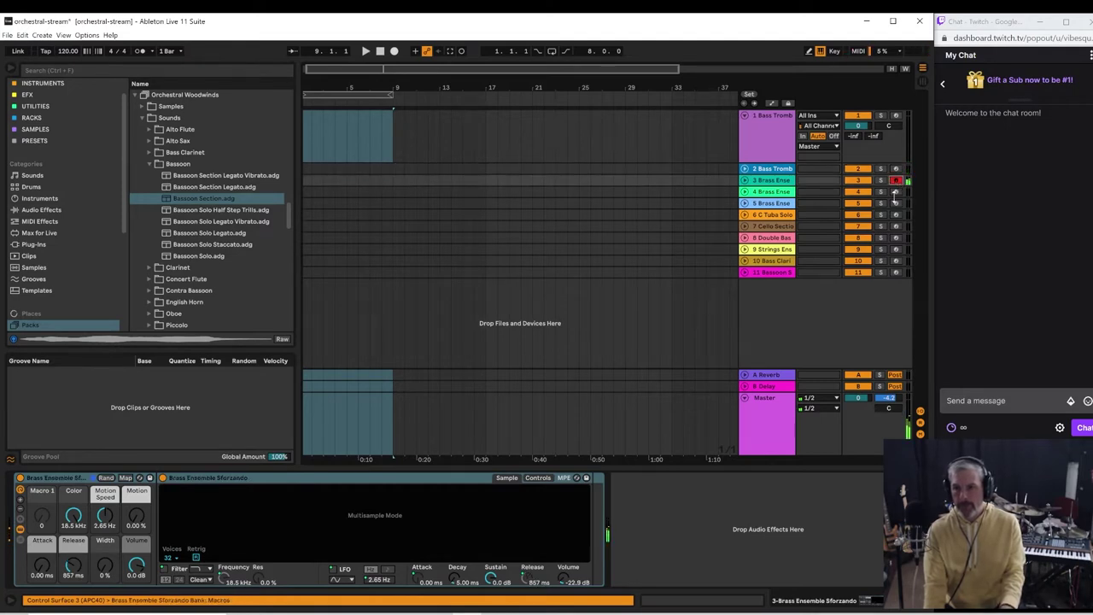
{"action": "left_click", "coordinate": [895, 192]}
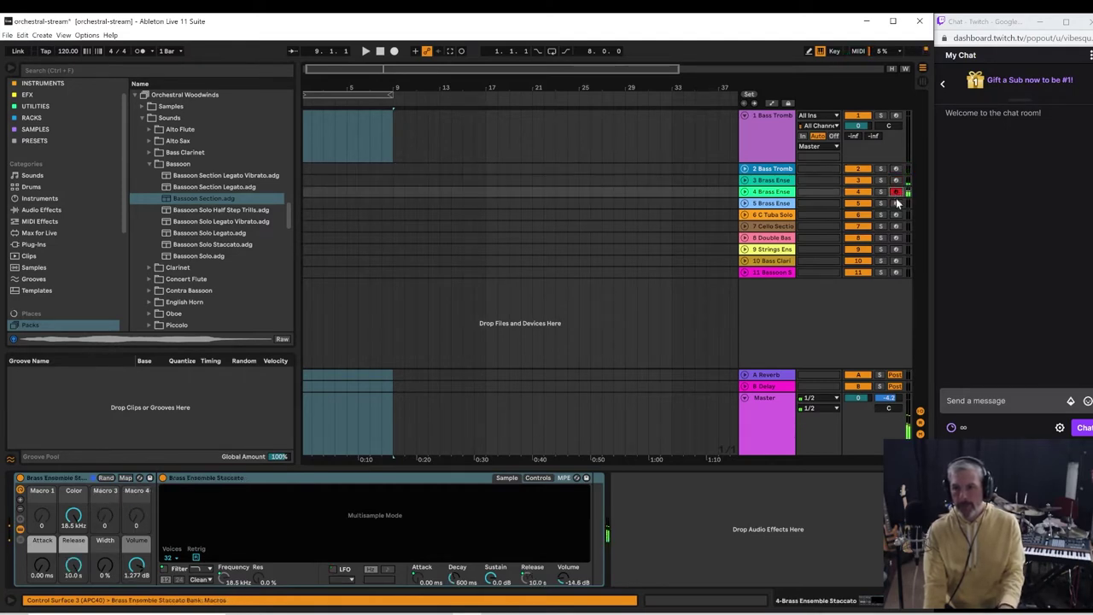
{"action": "left_click", "coordinate": [896, 203]}
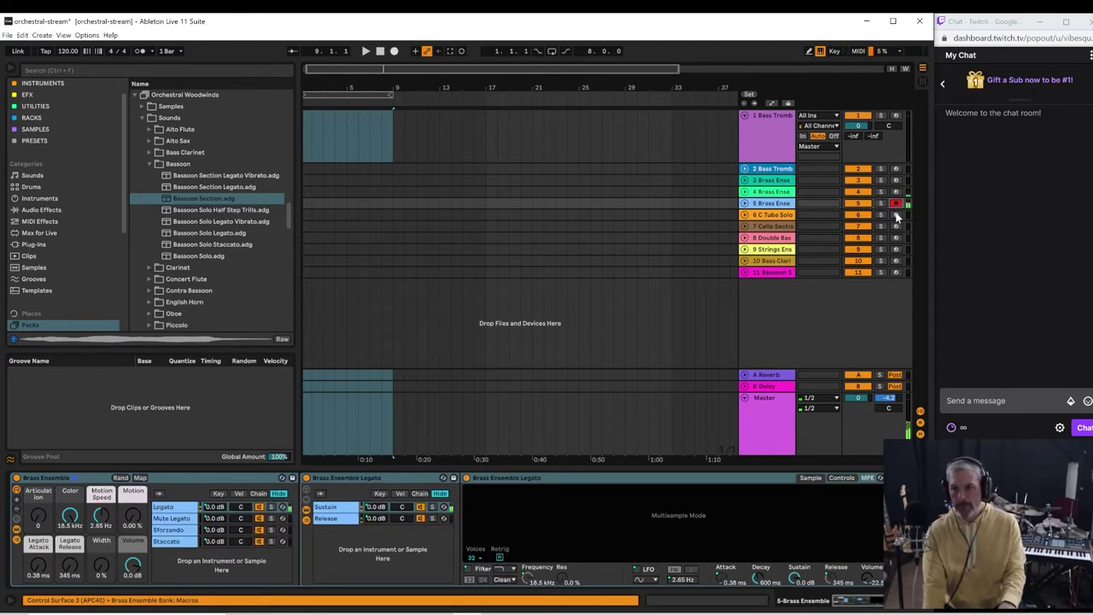
{"action": "left_click", "coordinate": [896, 215]}
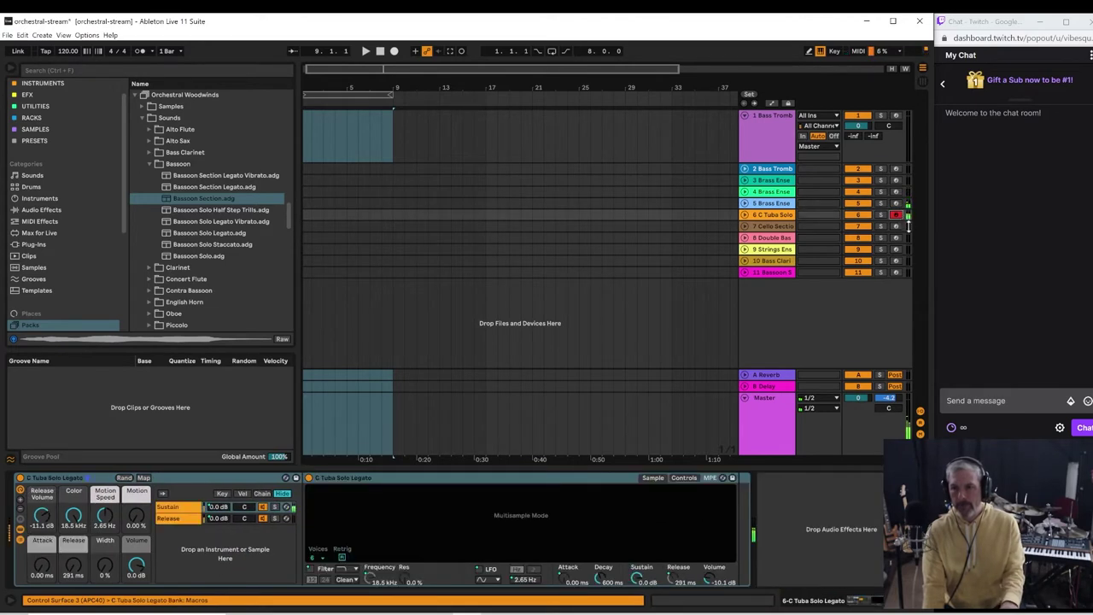
{"action": "left_click", "coordinate": [896, 227]}
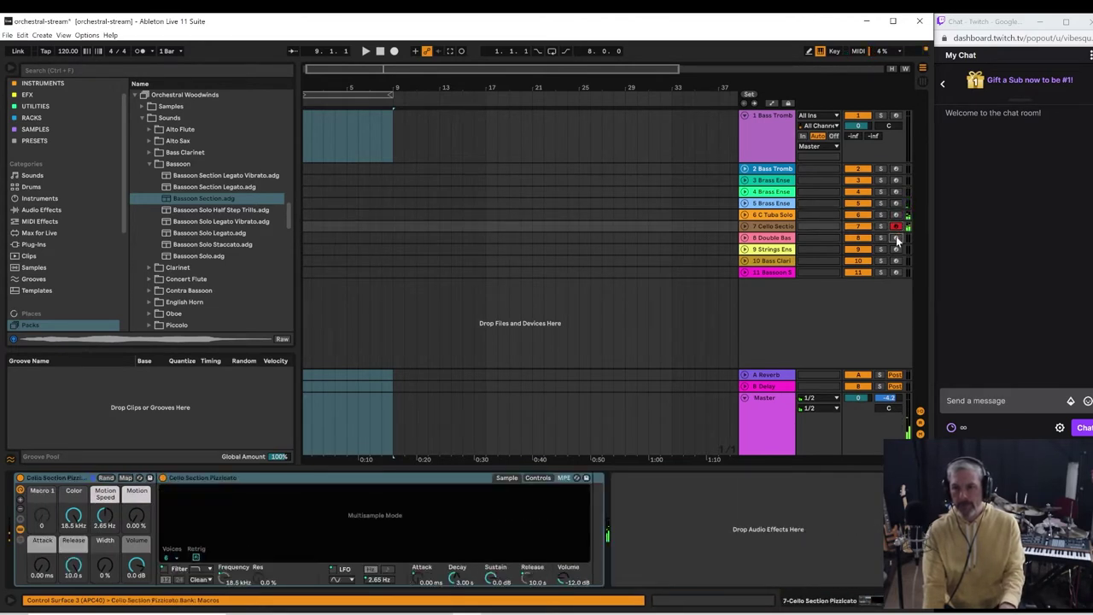
{"action": "left_click", "coordinate": [896, 239]}
{"action": "left_click", "coordinate": [896, 249]}
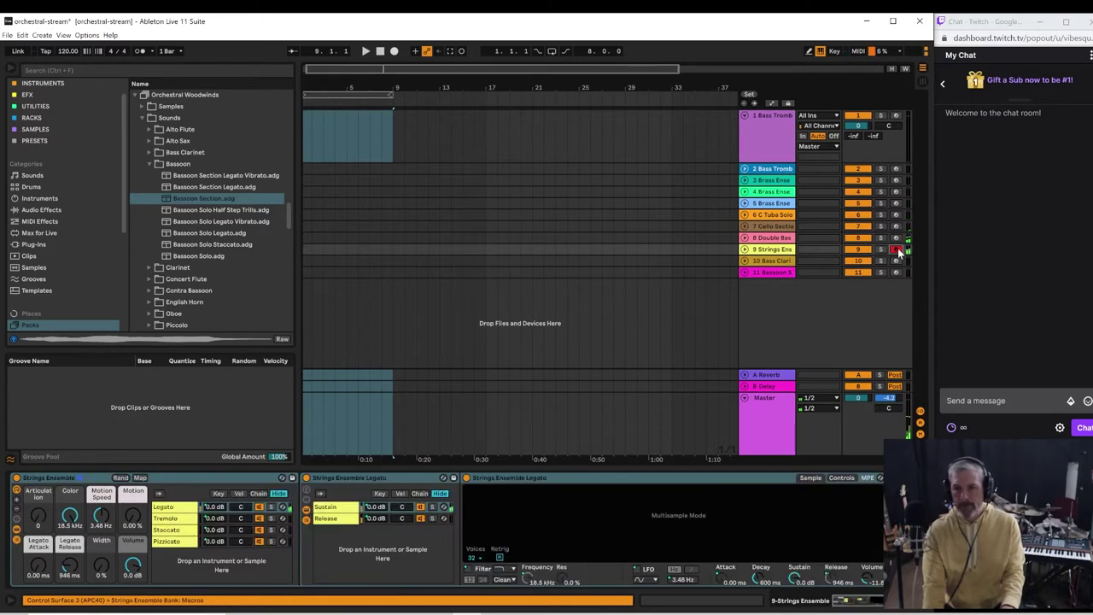
{"action": "left_click", "coordinate": [896, 260]}
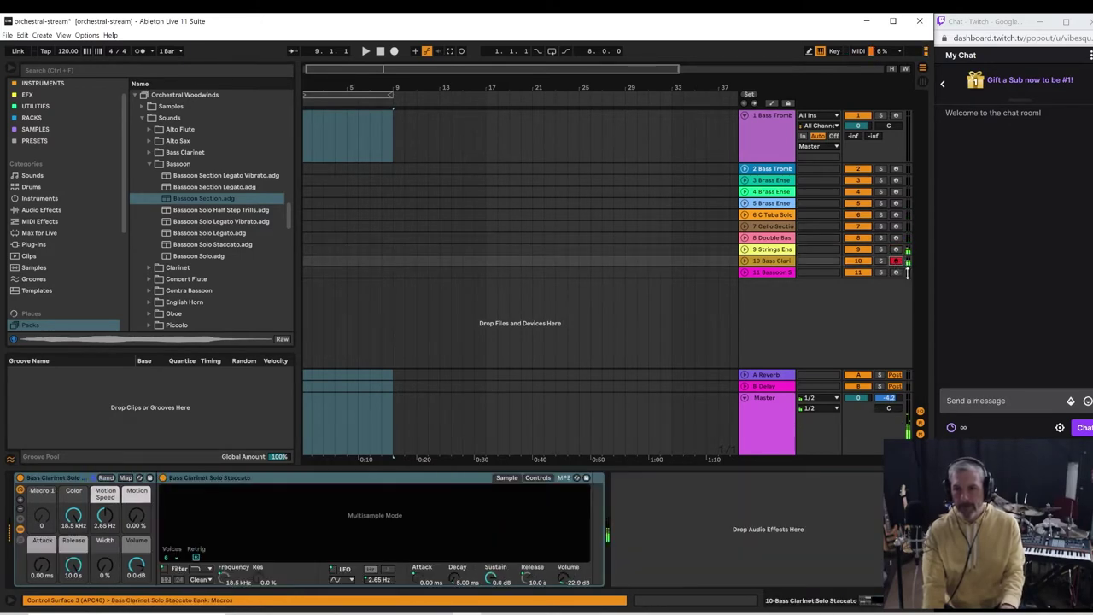
{"action": "left_click", "coordinate": [896, 272]}
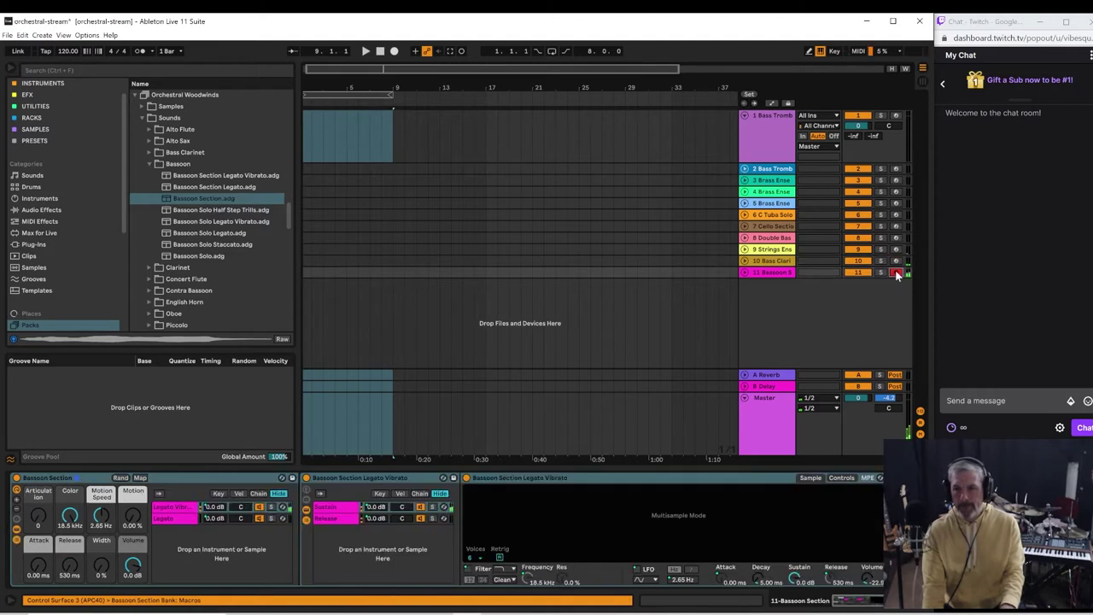
- Add the BigKEYSmidi-monitor Max MIDI effect in front of the Cello Section Pizzicato instrument on track 7
{"action": "left_click", "coordinate": [774, 260]}
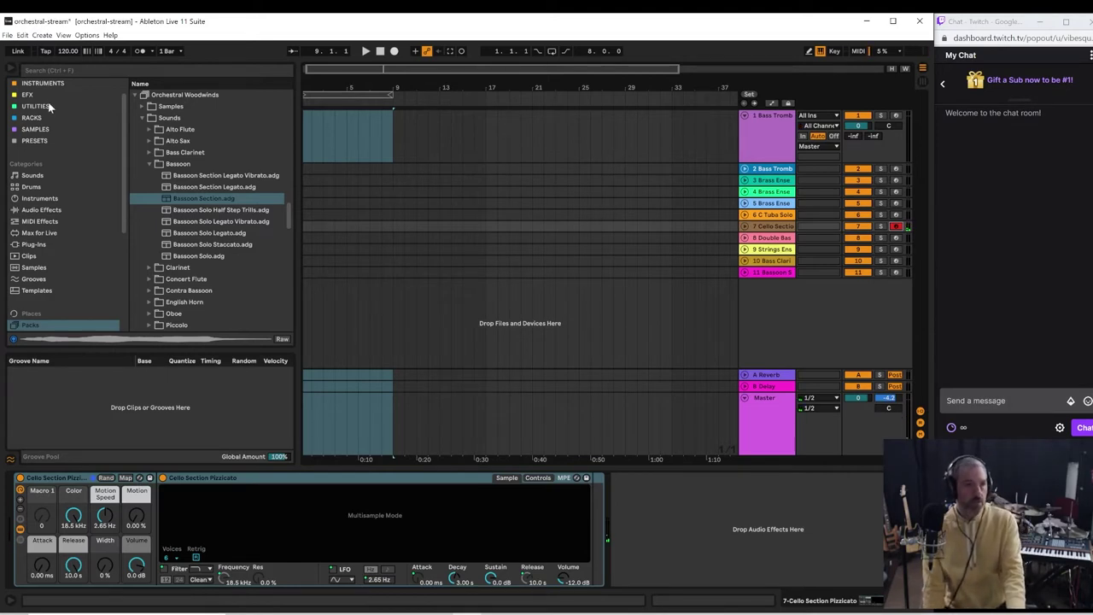
{"action": "left_click", "coordinate": [37, 233]}
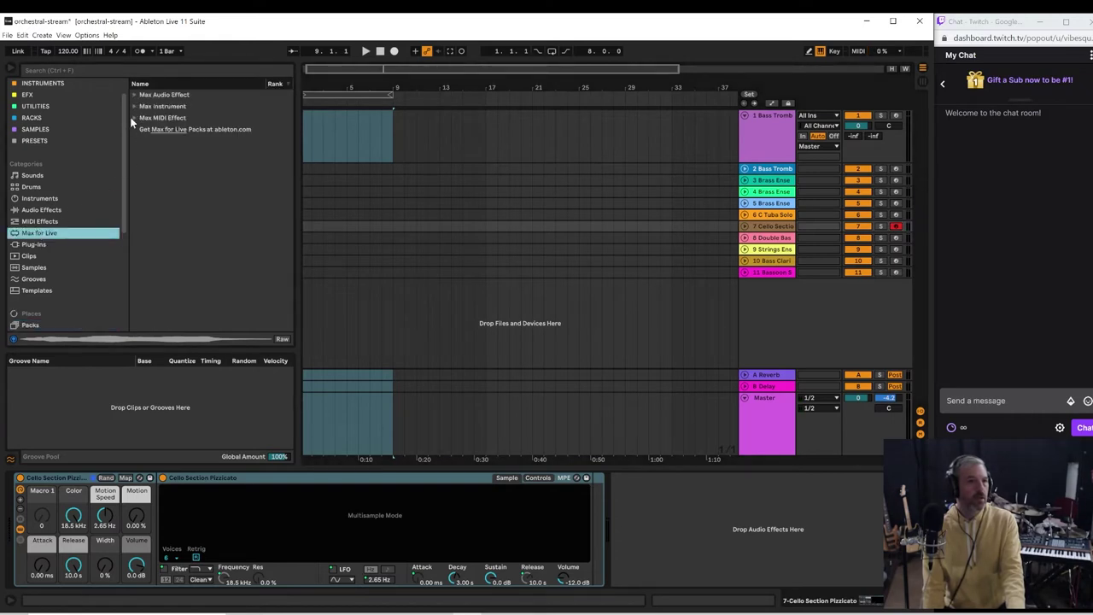
{"action": "left_click", "coordinate": [134, 119]}
{"action": "left_click", "coordinate": [167, 152]}
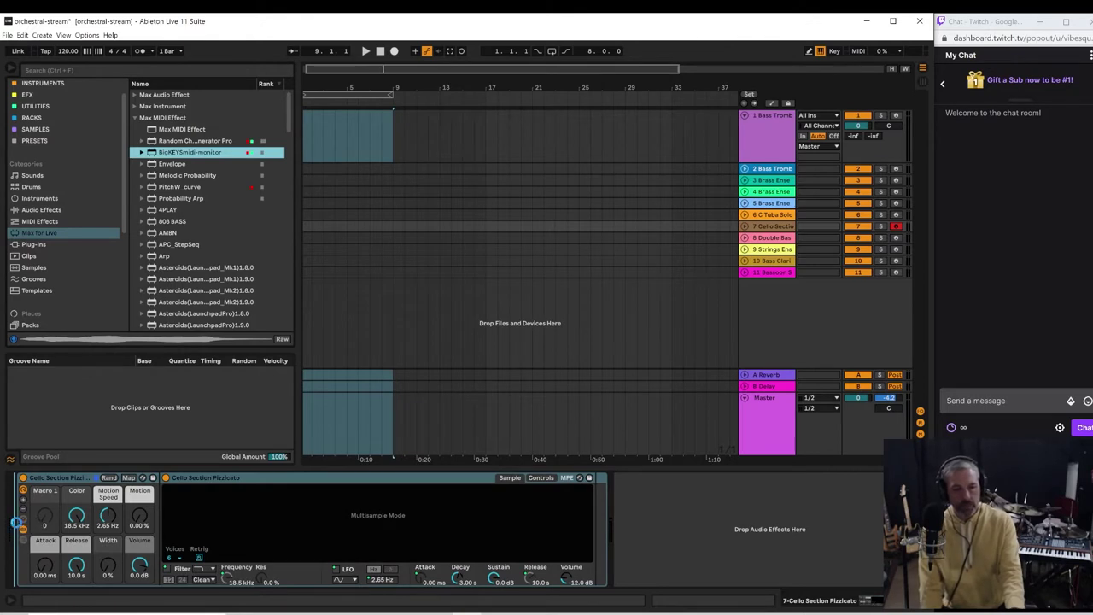
{"action": "left_click_drag", "start_coordinate": [16, 522], "coordinate": [18, 527]}
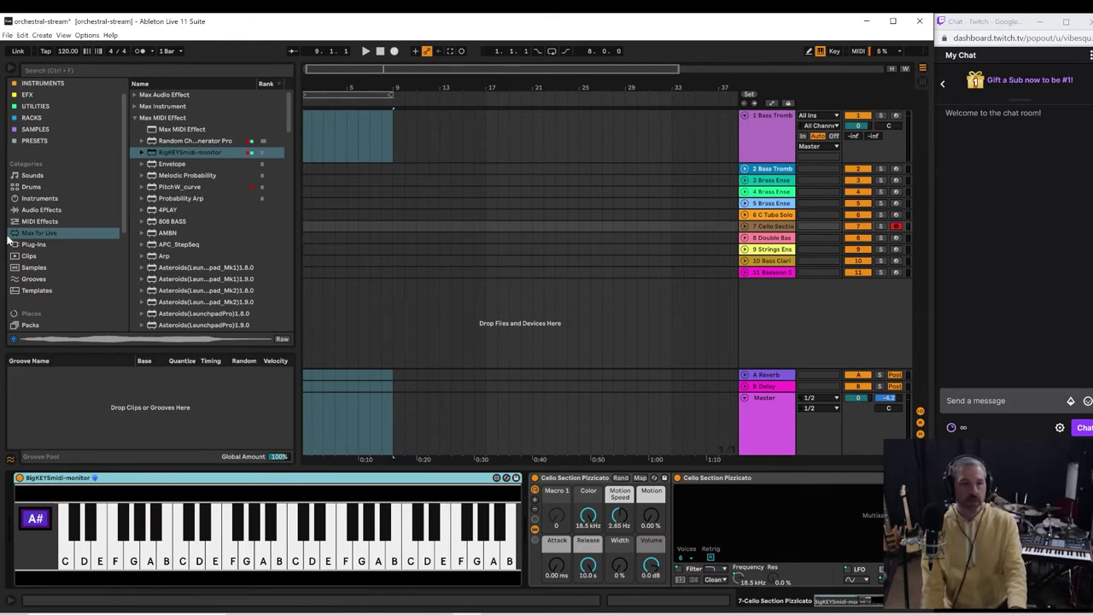
- Turn on the metronome, try tempos of 84 and 80 BPM against playback, and settle on 70 BPM
{"action": "left_click_drag", "start_coordinate": [71, 55], "coordinate": [70, 85]}
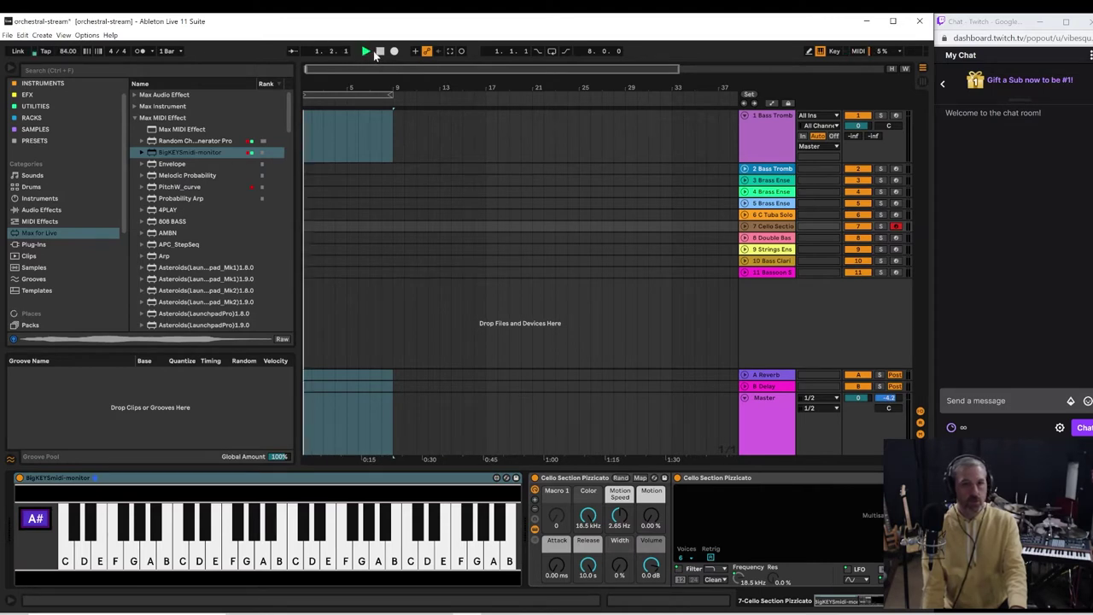
{"action": "key", "text": "space"}
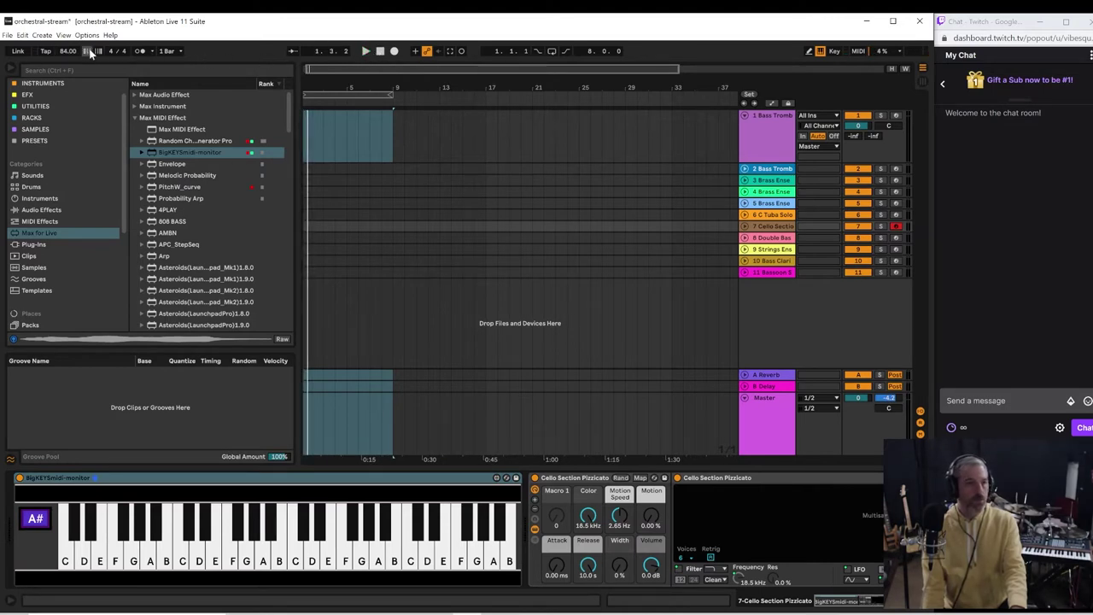
{"action": "left_click", "coordinate": [365, 51]}
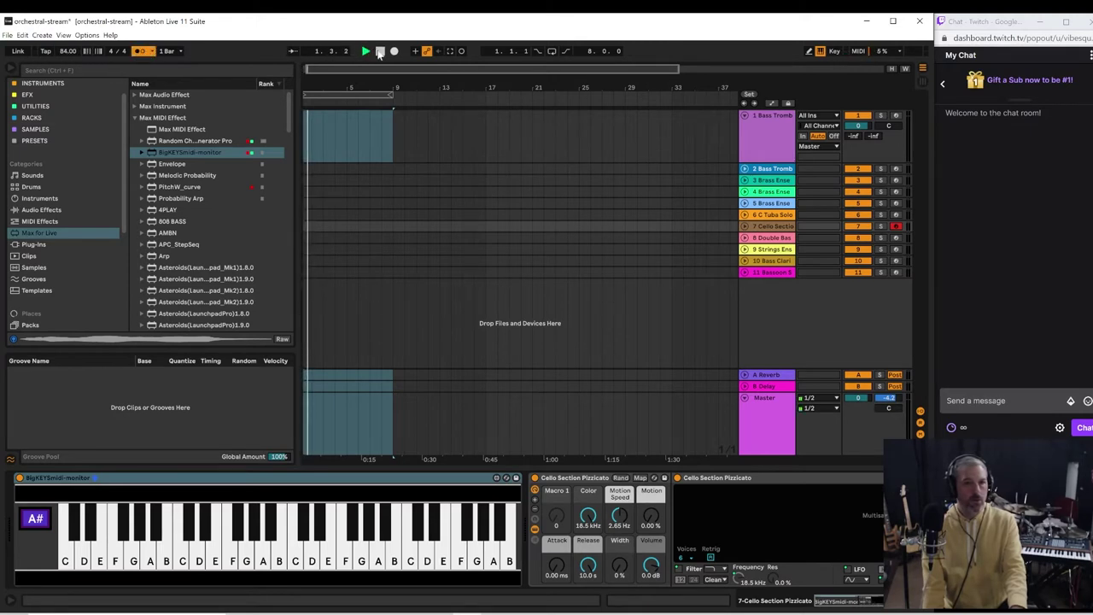
{"action": "left_click", "coordinate": [61, 53]}
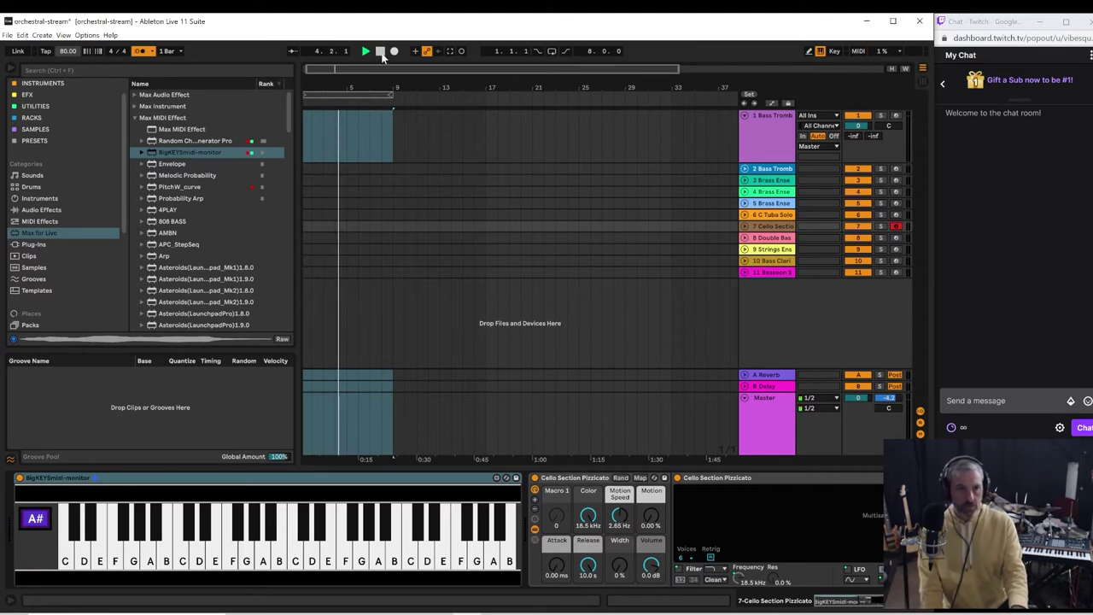
{"action": "mouse_move", "coordinate": [68, 51]}
{"action": "left_mouse_down"}
{"action": "mouse_move", "coordinate": [68, 93]}
{"action": "mouse_move", "coordinate": [71, 54]}
{"action": "left_mouse_up"}
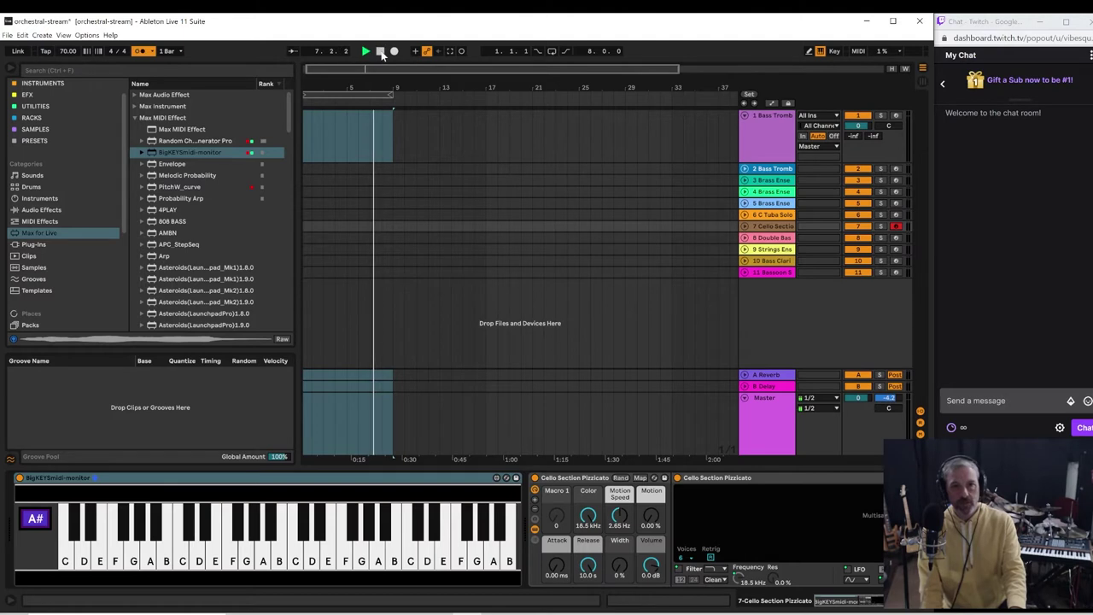
{"action": "left_click", "coordinate": [381, 52]}
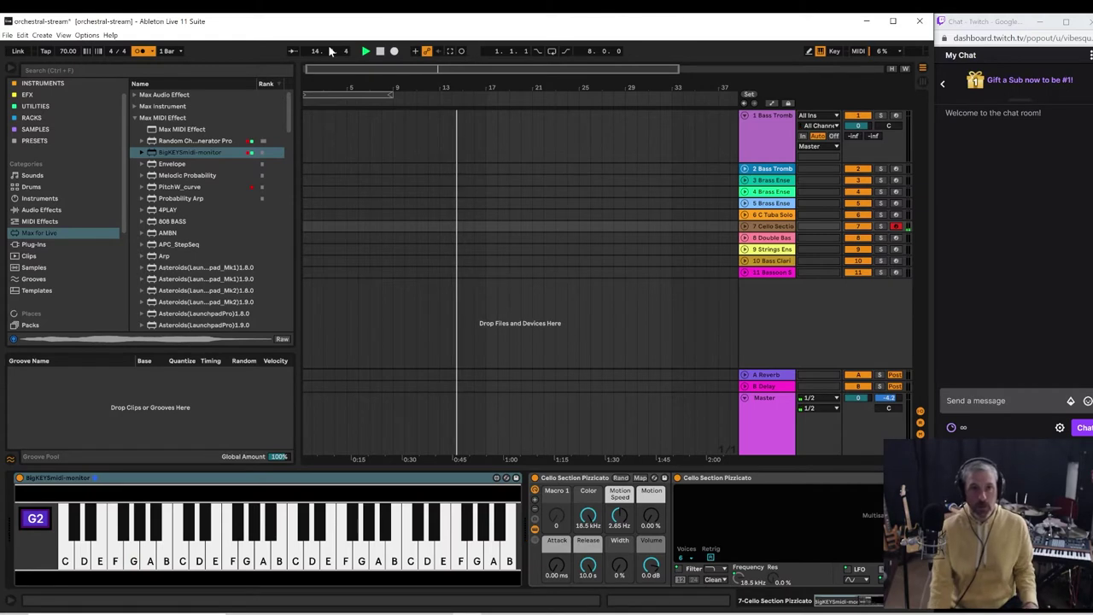
- Capture the played MIDI on the cello track, move the clip to bar 1, unfold the track and play it back
{"action": "left_click", "coordinate": [450, 51]}
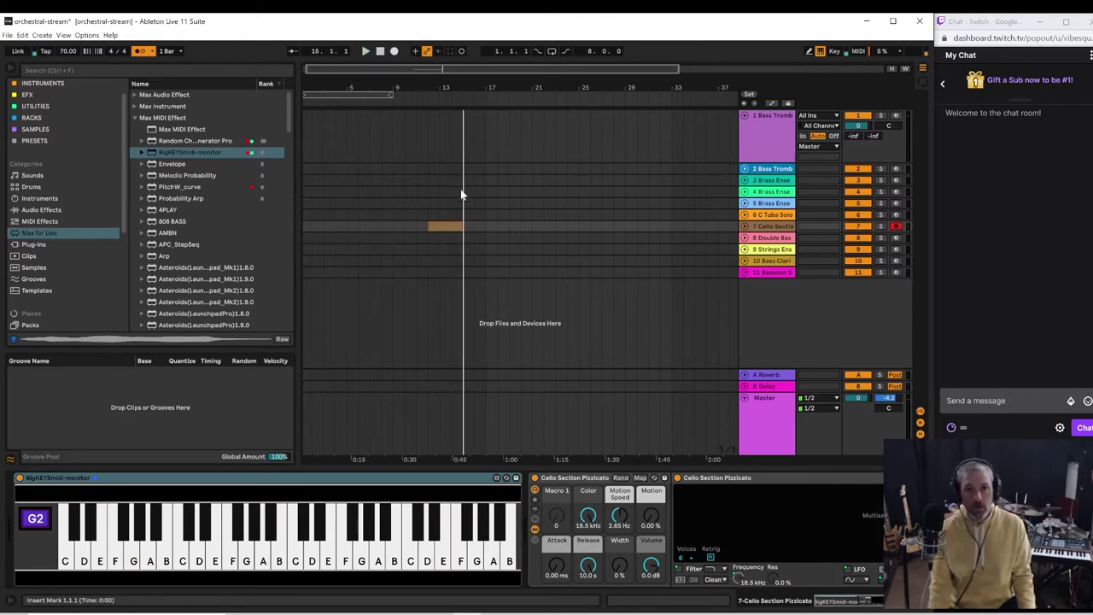
{"action": "left_click_drag", "start_coordinate": [440, 226], "coordinate": [313, 225]}
{"action": "key", "text": "space"}
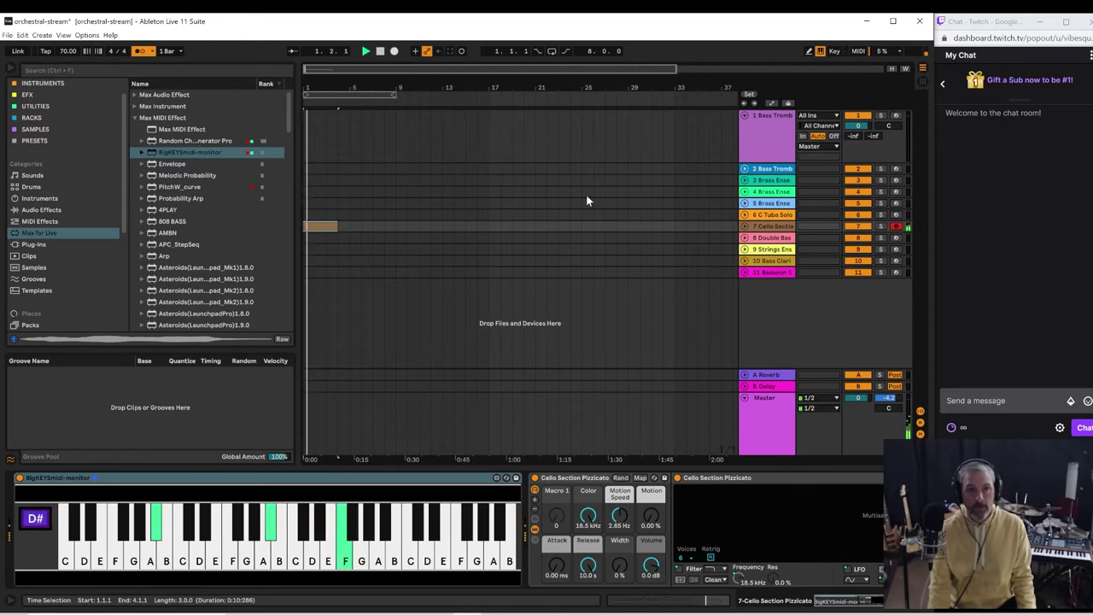
{"action": "left_click", "coordinate": [744, 226]}
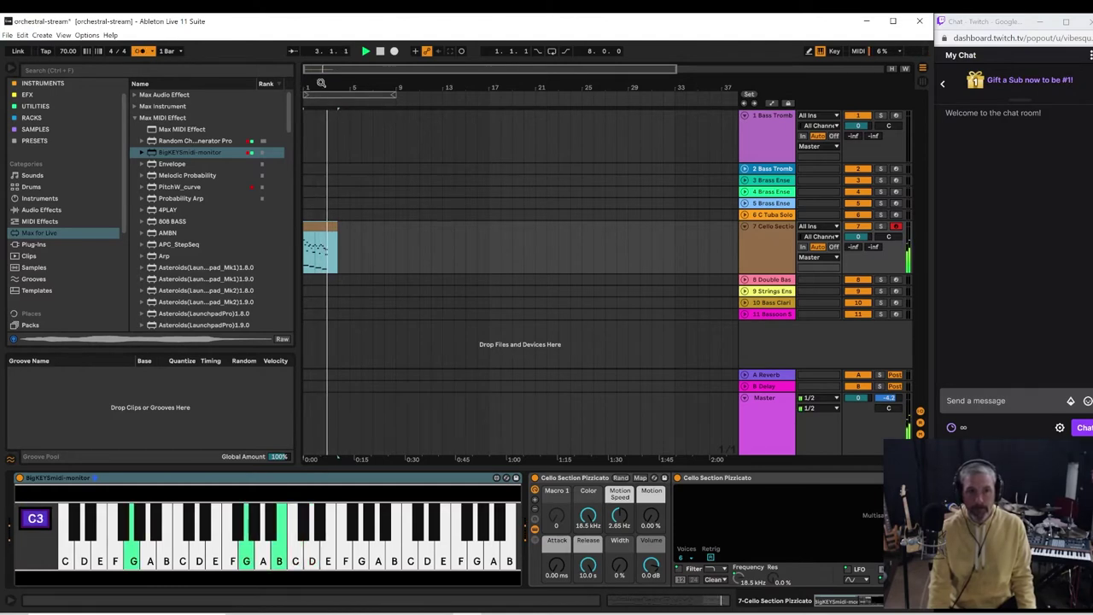
{"action": "left_click_drag", "start_coordinate": [321, 83], "coordinate": [399, 206]}
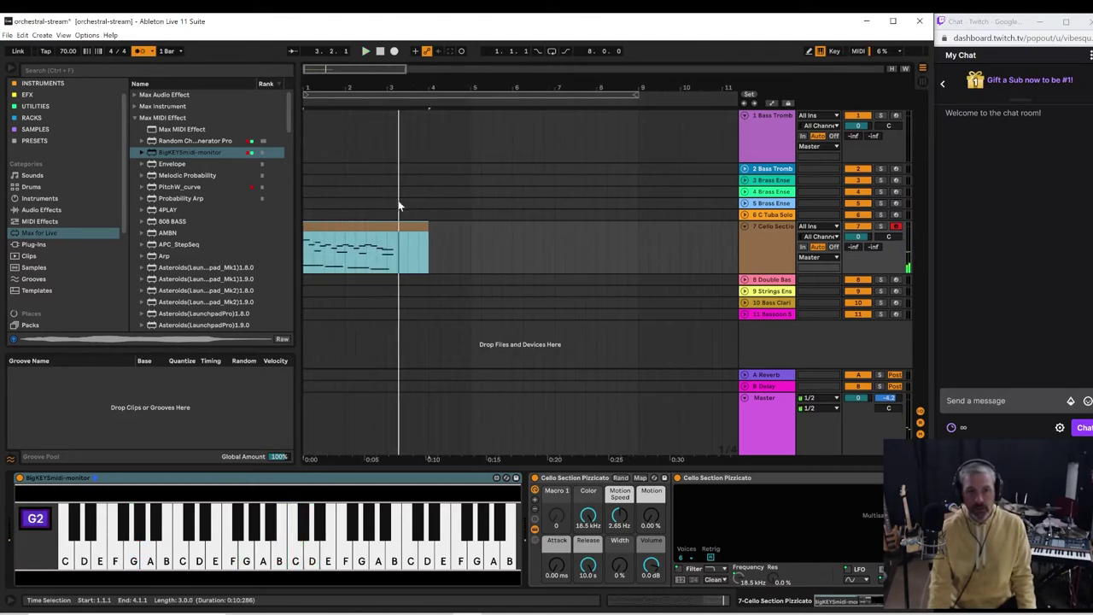
- Delete the captured three-bar clip from the cello track
{"action": "right_click", "coordinate": [367, 231]}
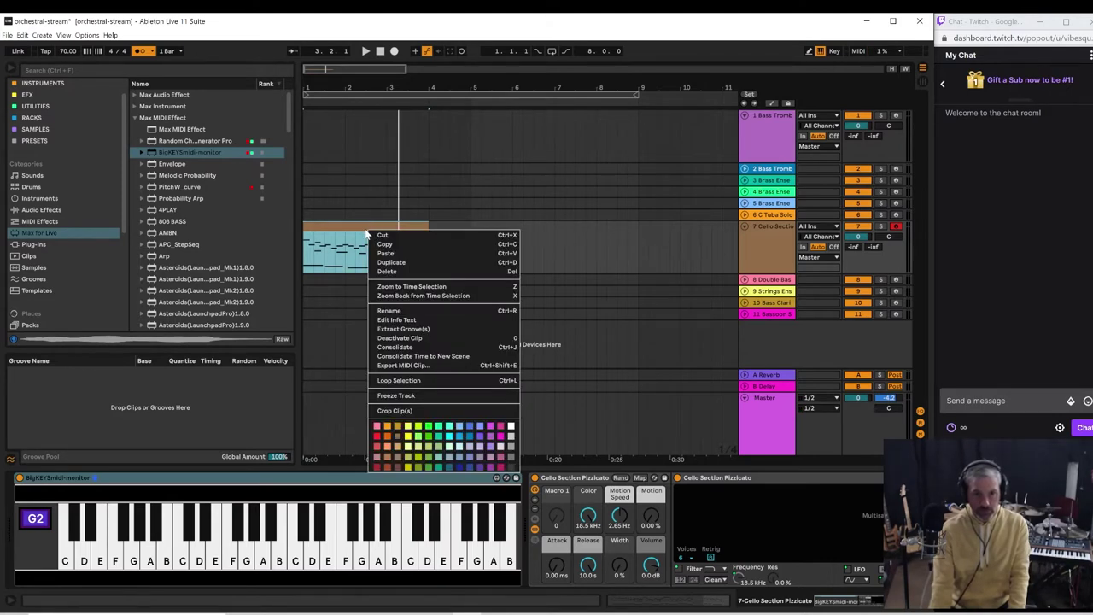
{"action": "left_click", "coordinate": [358, 226]}
{"action": "left_click", "coordinate": [358, 229]}
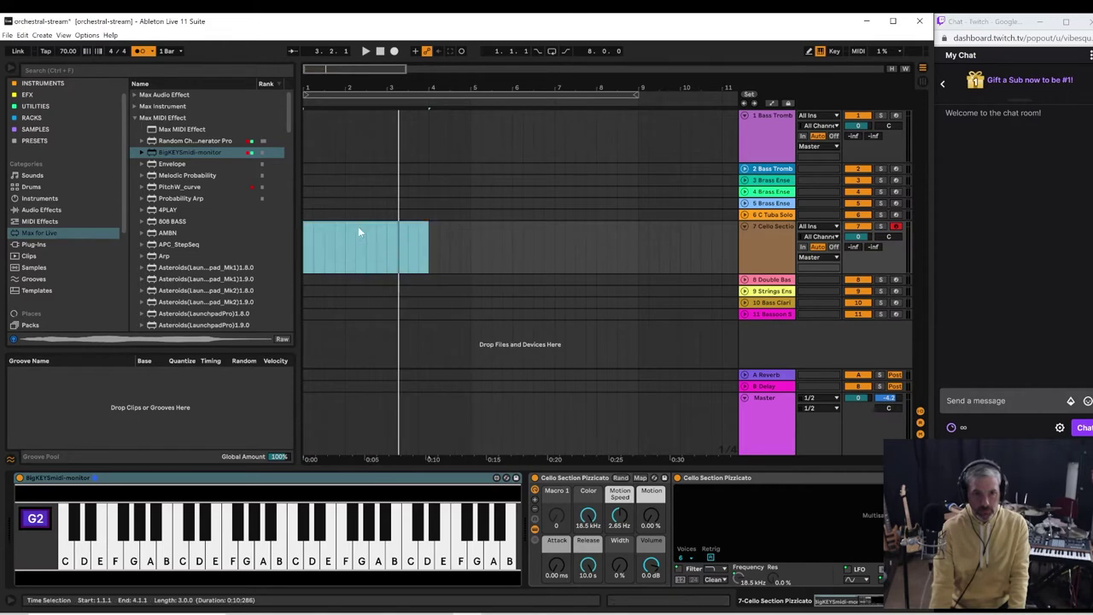
- Shorten the arrangement loop to four bars and return the playhead to the start of the set
{"action": "key", "text": "space"}
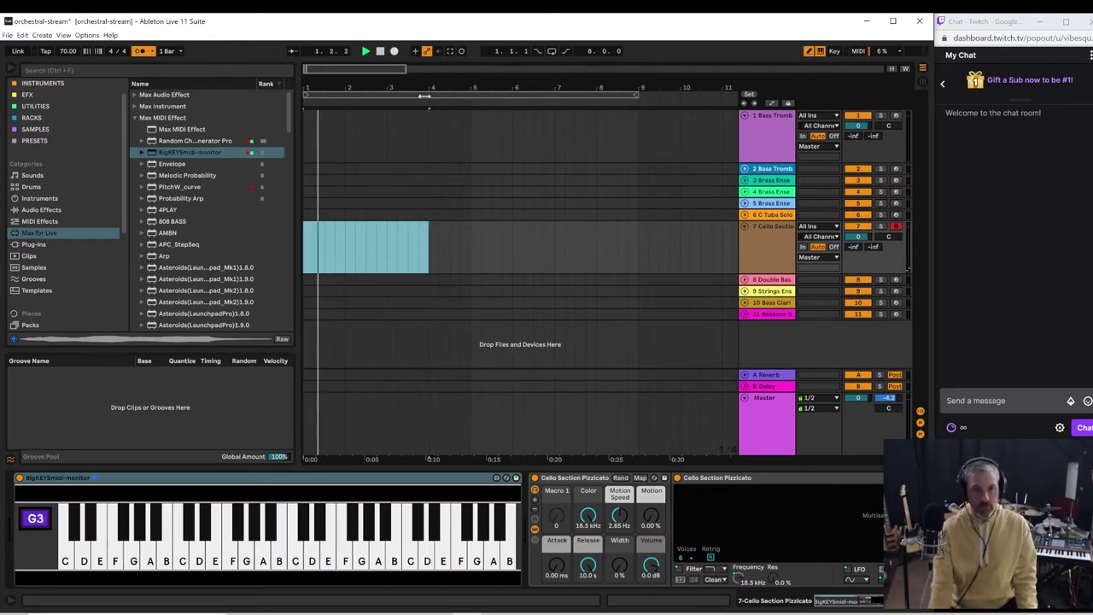
{"action": "left_click_drag", "start_coordinate": [635, 96], "coordinate": [469, 111]}
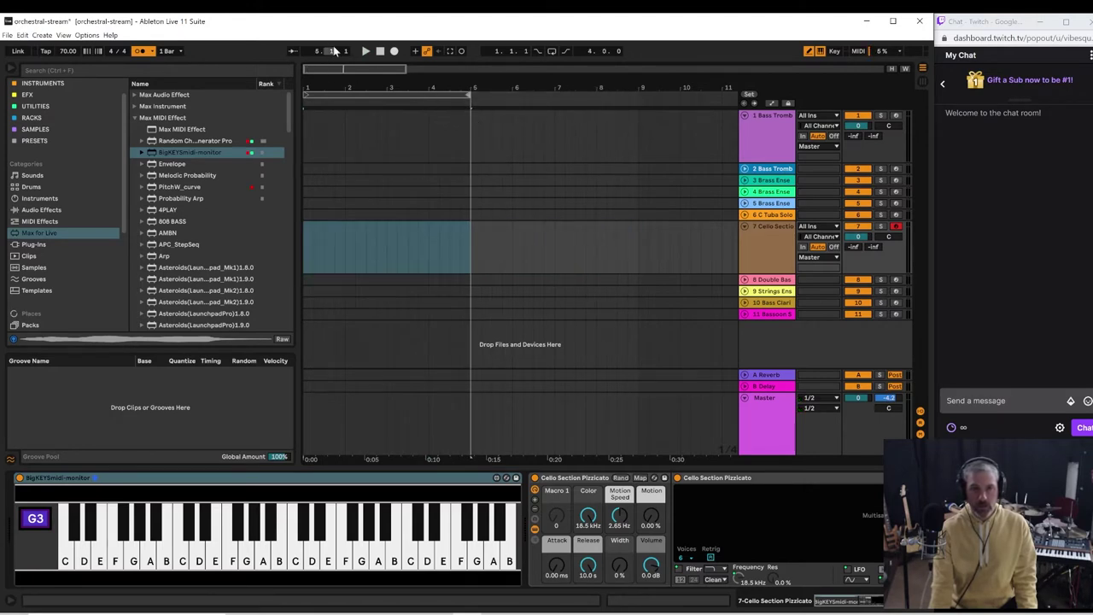
{"action": "left_click", "coordinate": [382, 51]}
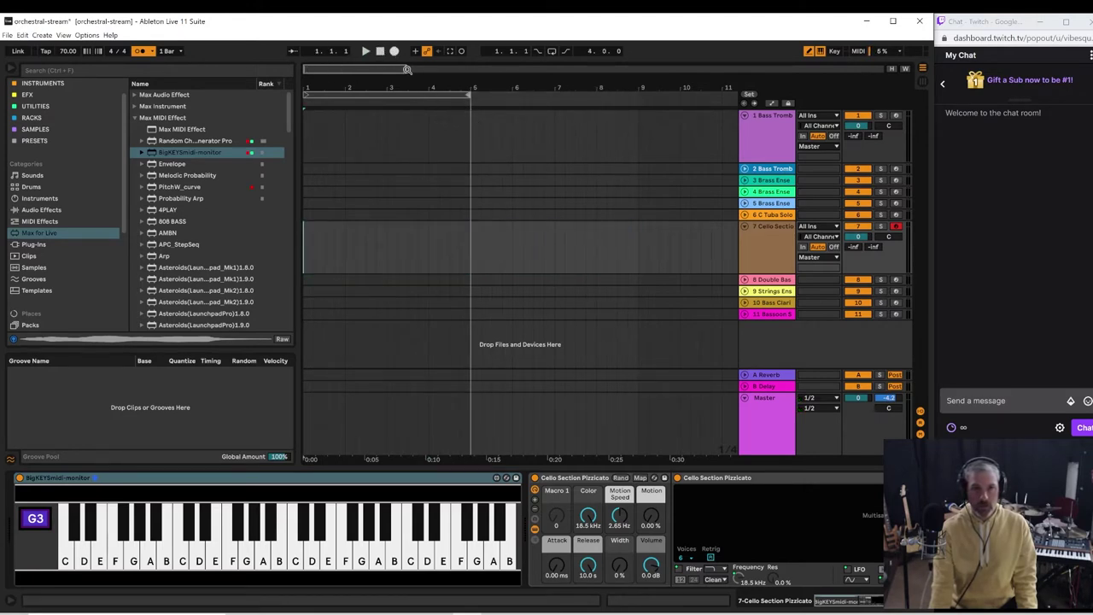
- Capture the new performance as a MIDI clip on the cello track, move it to start at bar 1 and play it
{"action": "left_click", "coordinate": [747, 247]}
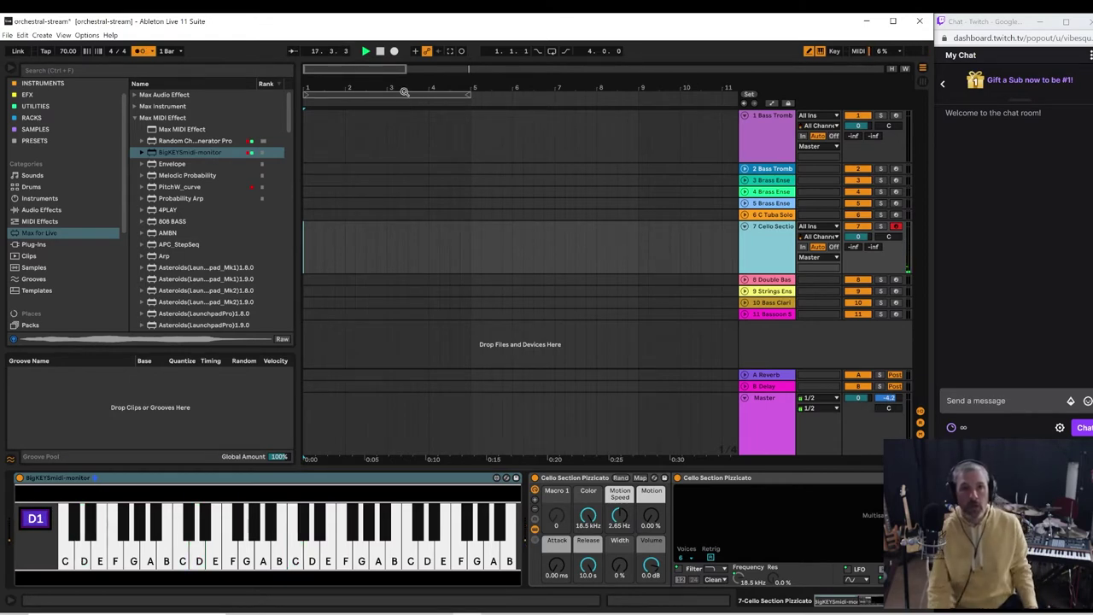
{"action": "left_click", "coordinate": [452, 52]}
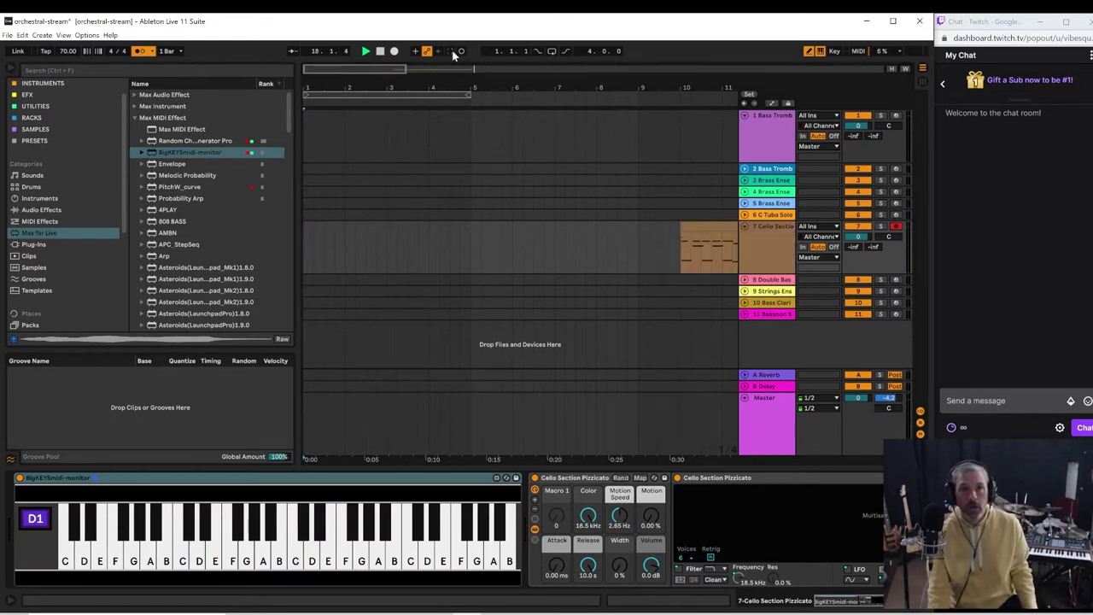
{"action": "left_click_drag", "start_coordinate": [701, 227], "coordinate": [322, 228]}
{"action": "key", "text": "space"}
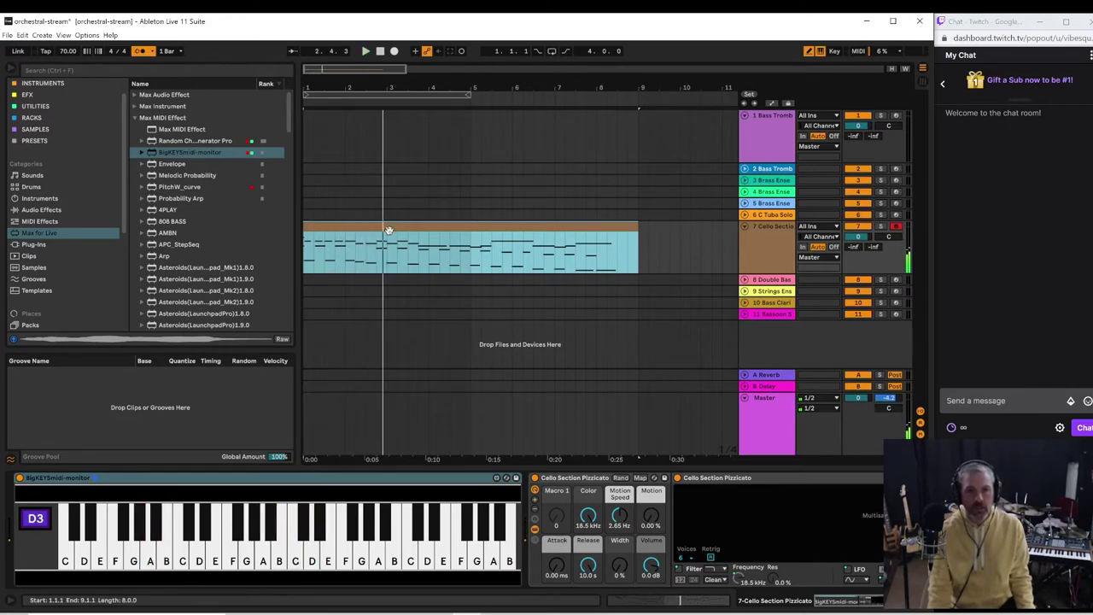
- Stop playback, shift the cello clip to bar 2, extend its start back to bar 1 and play it again
{"action": "key", "text": "space"}
{"action": "left_click_drag", "start_coordinate": [384, 230], "coordinate": [426, 229]}
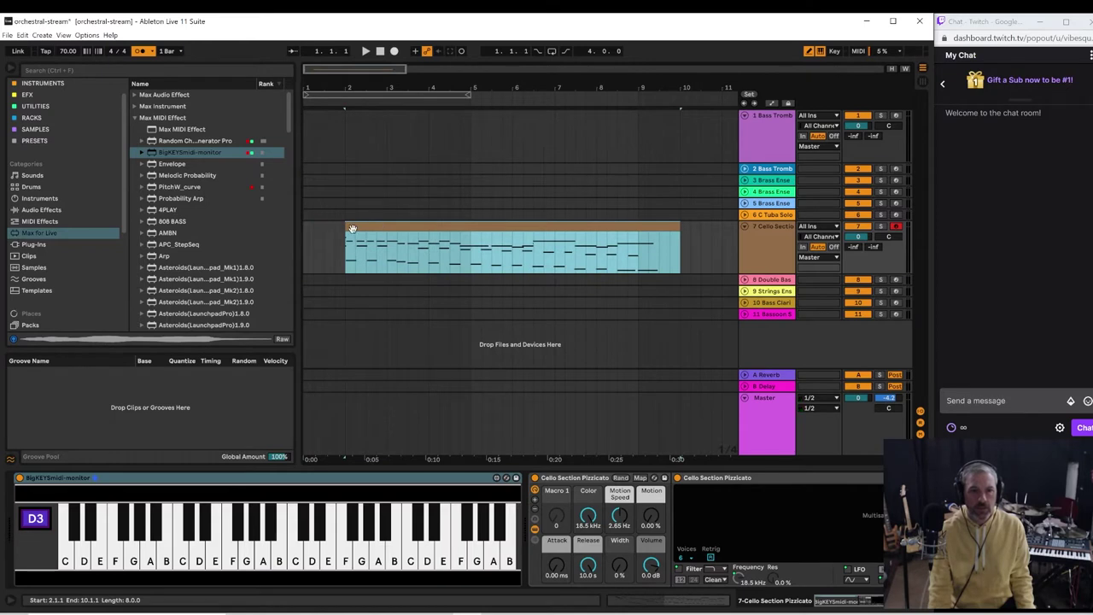
{"action": "left_click", "coordinate": [306, 229]}
{"action": "key", "text": "space"}
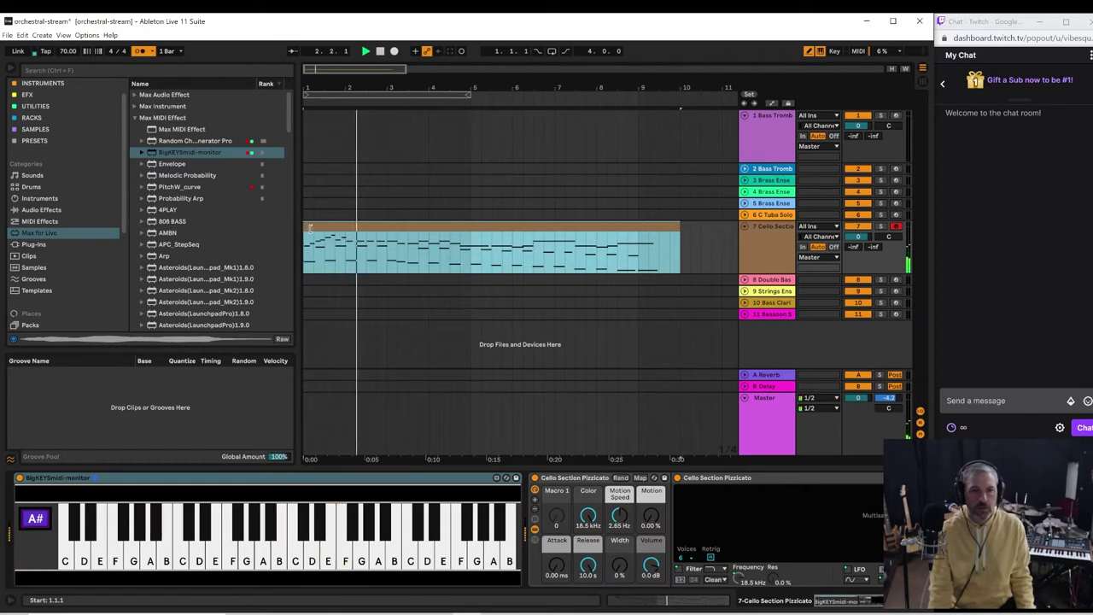
- Open the cello clip's notes and delete all the notes in its first bar
{"action": "mouse_move", "coordinate": [306, 229]}
{"action": "left_mouse_down"}
{"action": "mouse_move", "coordinate": [340, 231]}
{"action": "mouse_move", "coordinate": [314, 239]}
{"action": "left_mouse_up"}
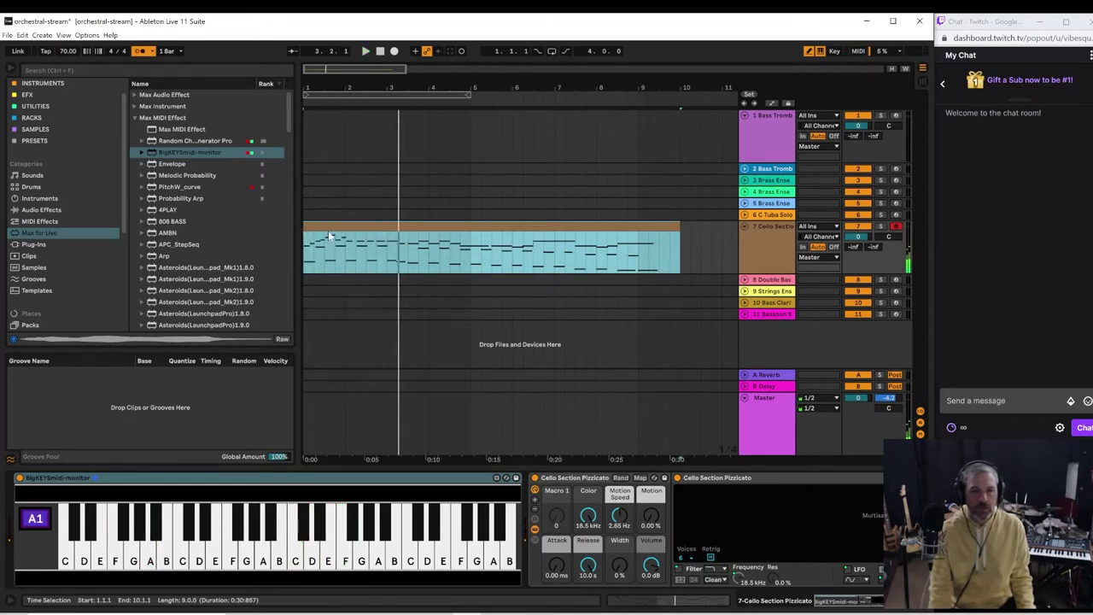
{"action": "left_click", "coordinate": [330, 235]}
{"action": "double_click", "coordinate": [330, 232]}
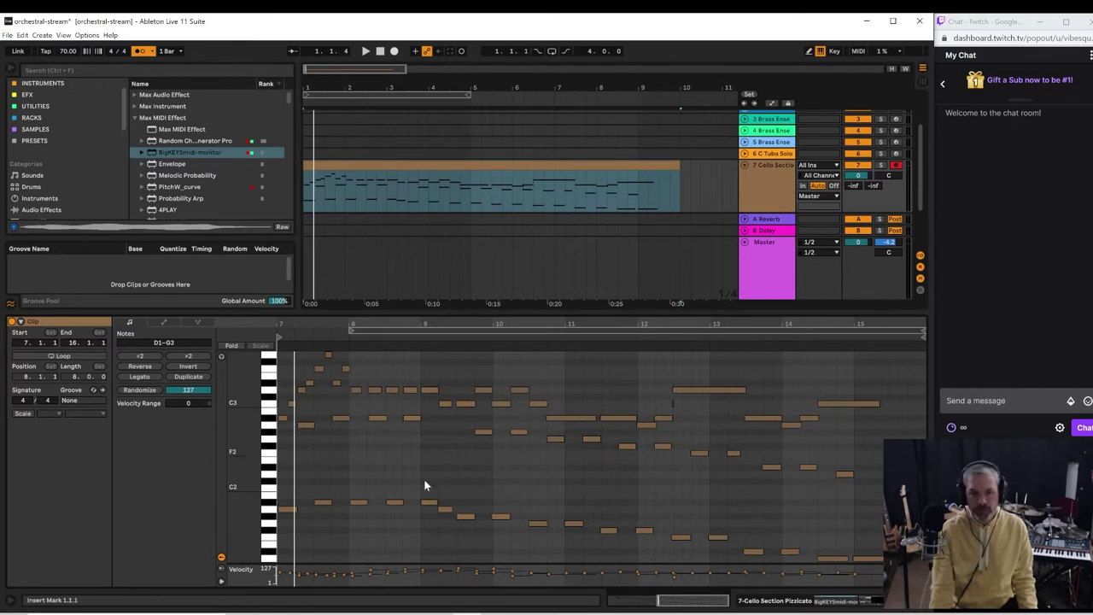
{"action": "left_click_drag", "start_coordinate": [346, 517], "coordinate": [267, 328]}
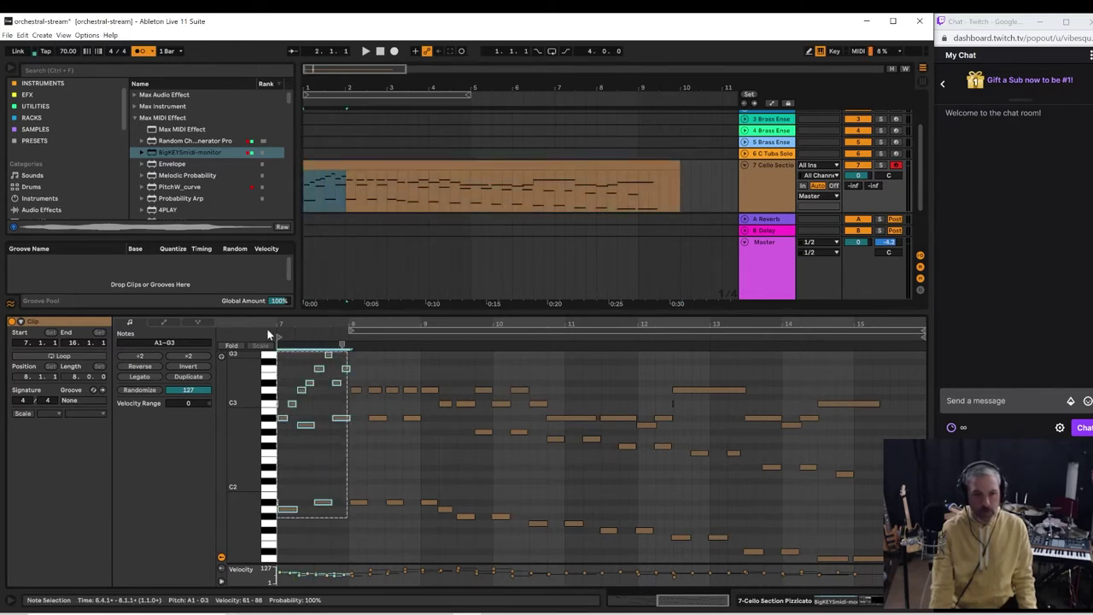
{"action": "key", "text": "Delete"}
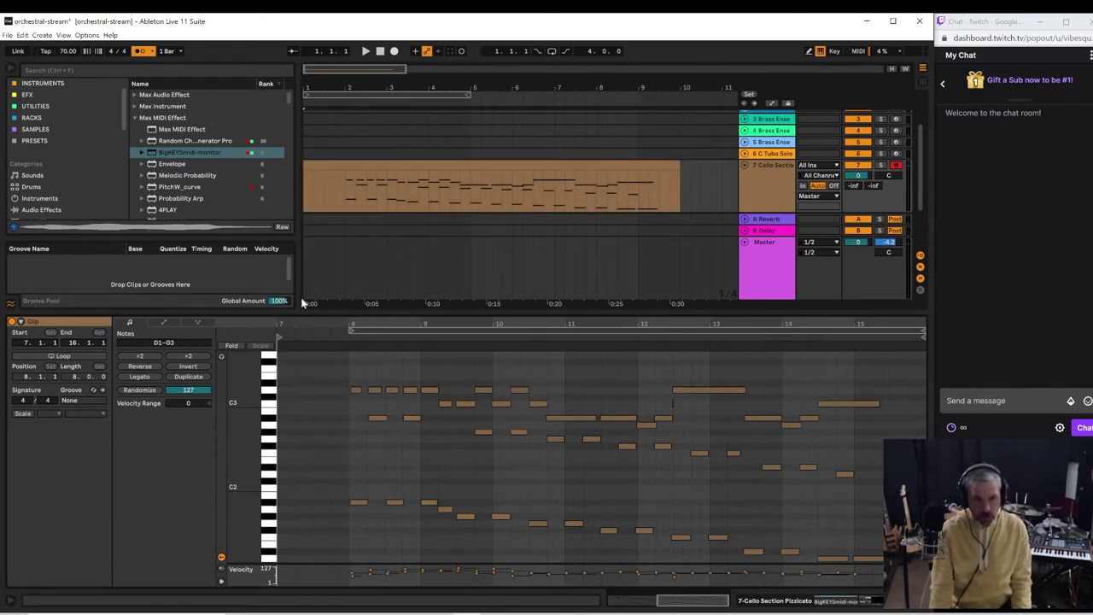
- Trim off the cello clip's empty first bar, move the clip to start at bar 1 and play it
{"action": "mouse_move", "coordinate": [304, 165]}
{"action": "left_mouse_down"}
{"action": "mouse_move", "coordinate": [344, 165]}
{"action": "mouse_move", "coordinate": [324, 162]}
{"action": "left_mouse_up"}
{"action": "key", "text": "space"}
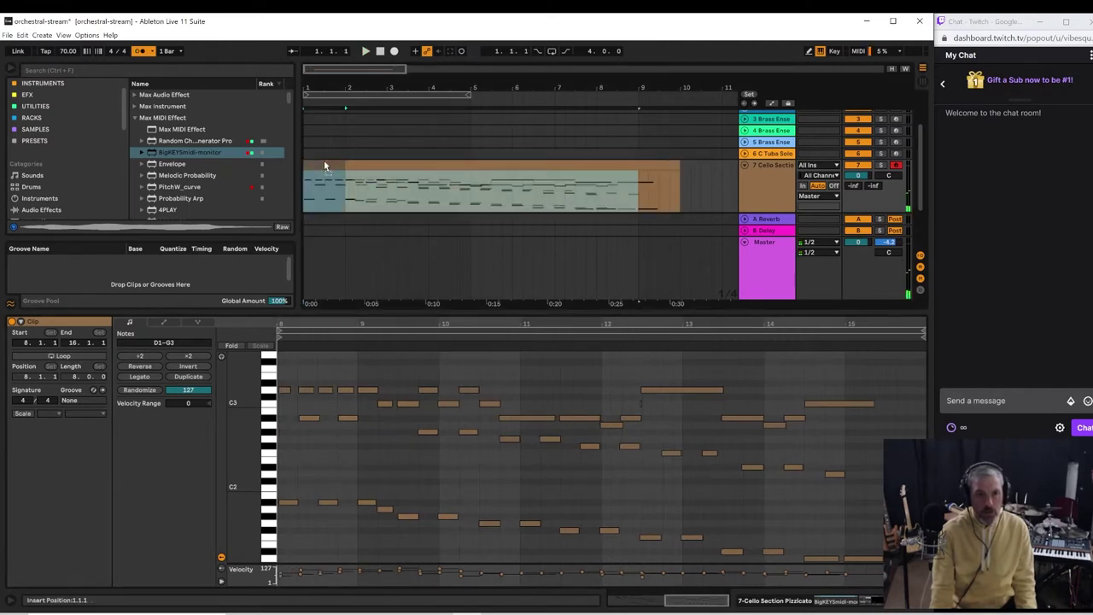
{"action": "left_click", "coordinate": [311, 197]}
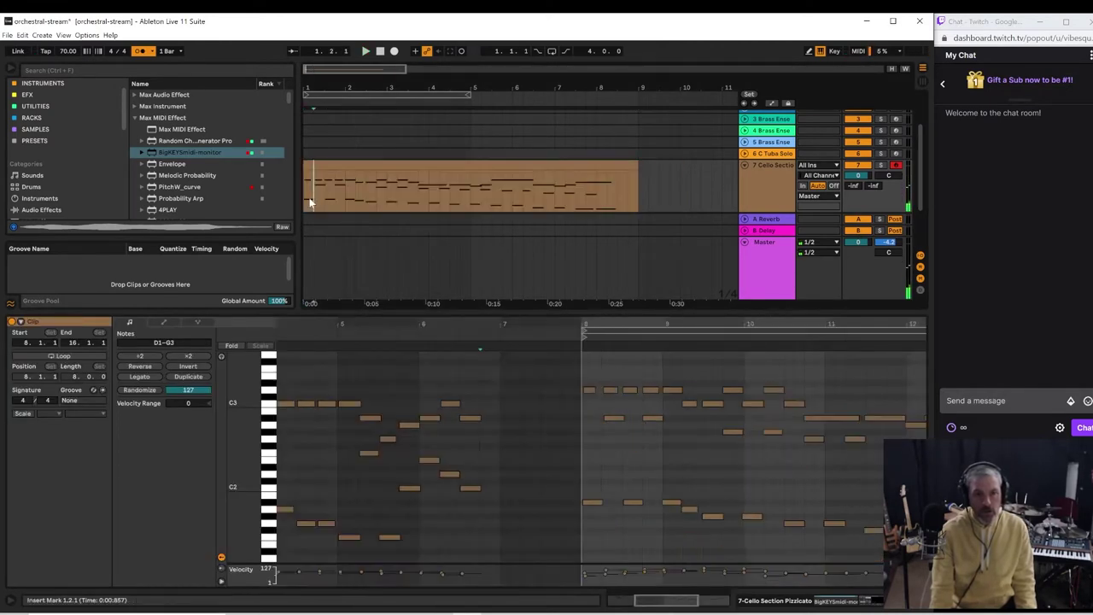
{"action": "left_click", "coordinate": [306, 194]}
{"action": "key", "text": "space"}
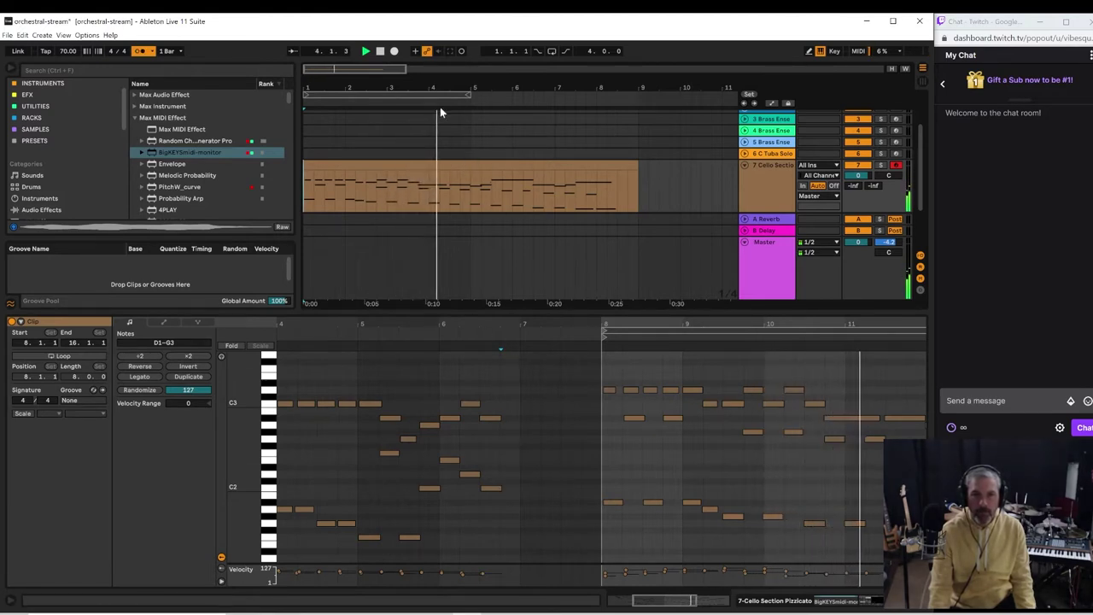
- Lengthen the arrangement loop to eight bars and shift the end-trimmed cello clip two beats later, extending its start back to bar 1
{"action": "left_click_drag", "start_coordinate": [462, 99], "coordinate": [635, 100]}
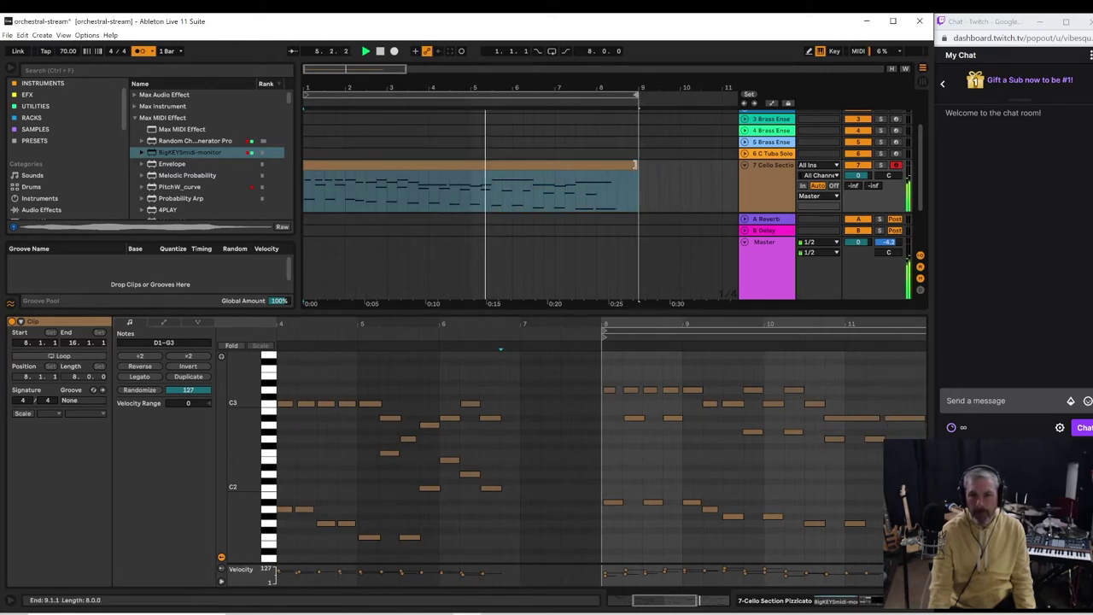
{"action": "left_click_drag", "start_coordinate": [638, 168], "coordinate": [618, 169]}
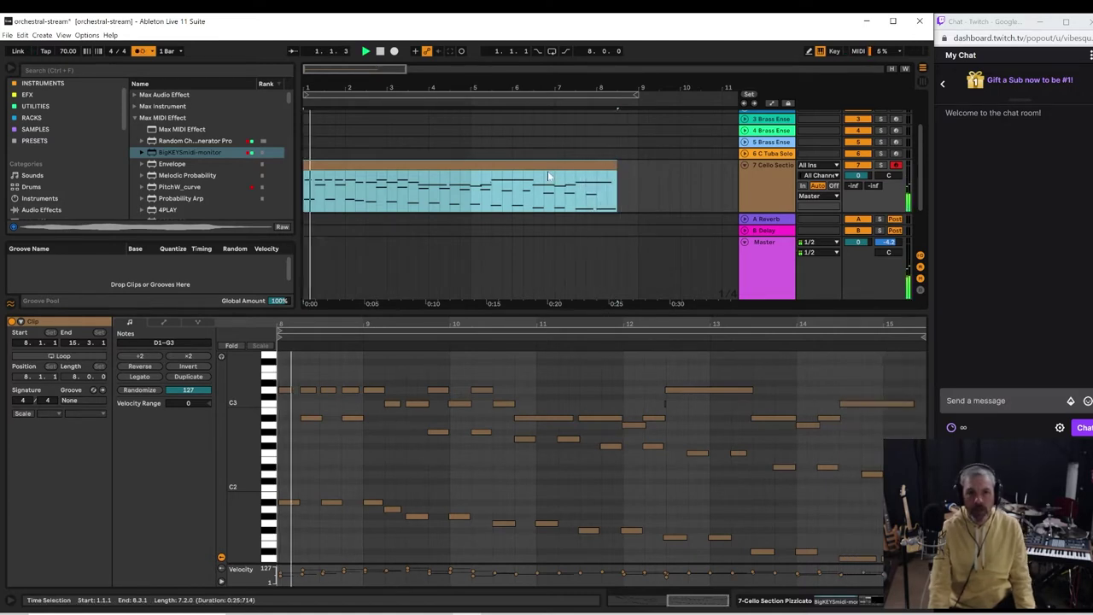
{"action": "left_click_drag", "start_coordinate": [425, 162], "coordinate": [449, 160]}
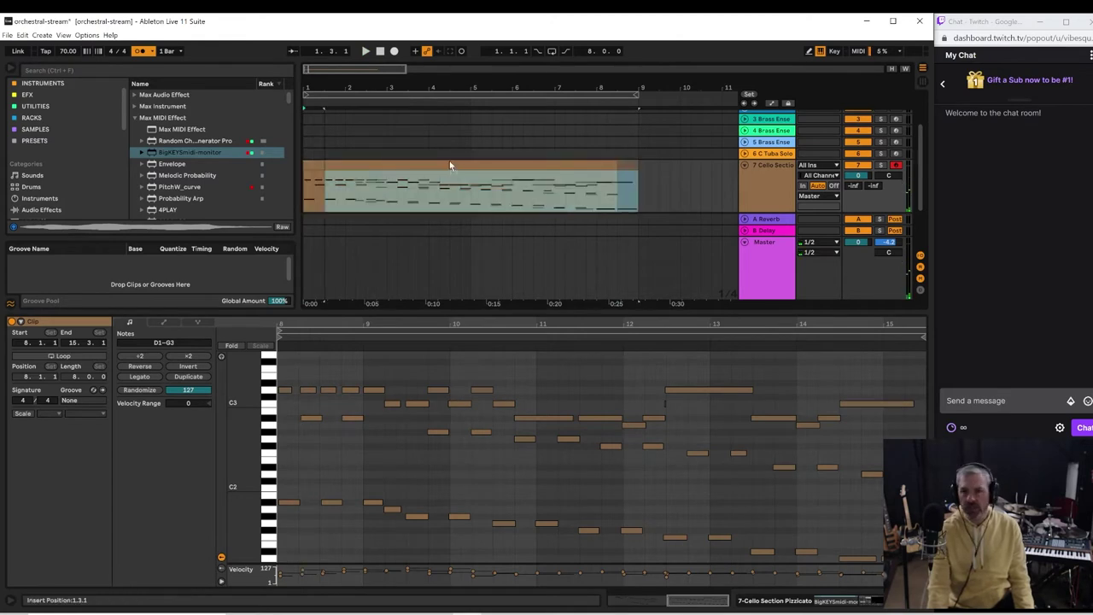
{"action": "left_click_drag", "start_coordinate": [326, 163], "coordinate": [299, 168]}
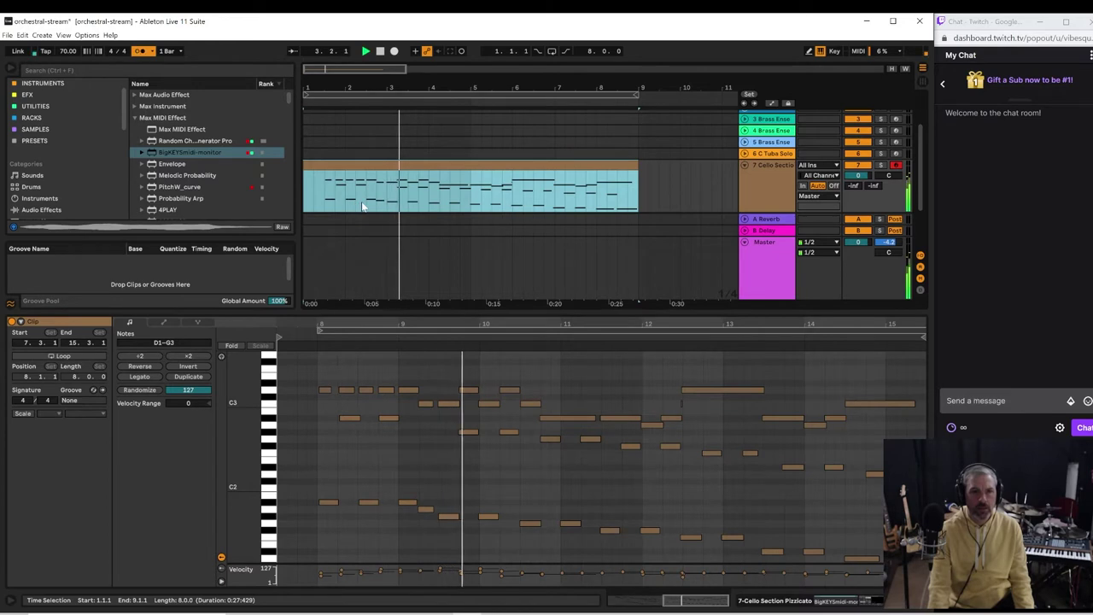
- Copy bar 2 of the cello clip over bar 1 and play the arrangement
{"action": "left_click", "coordinate": [363, 205]}
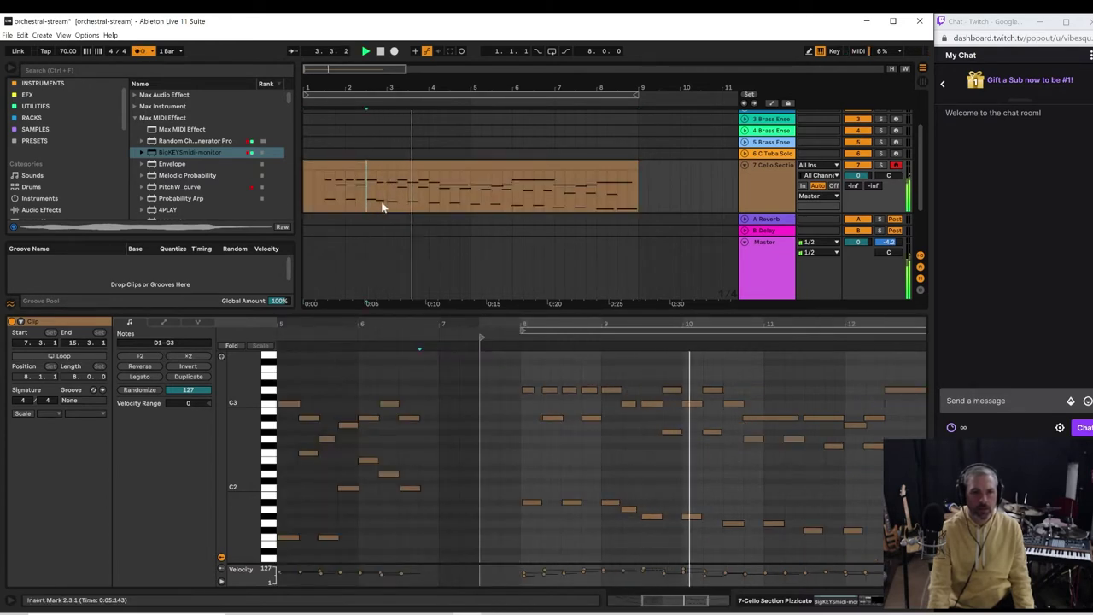
{"action": "left_click_drag", "start_coordinate": [385, 205], "coordinate": [367, 206]}
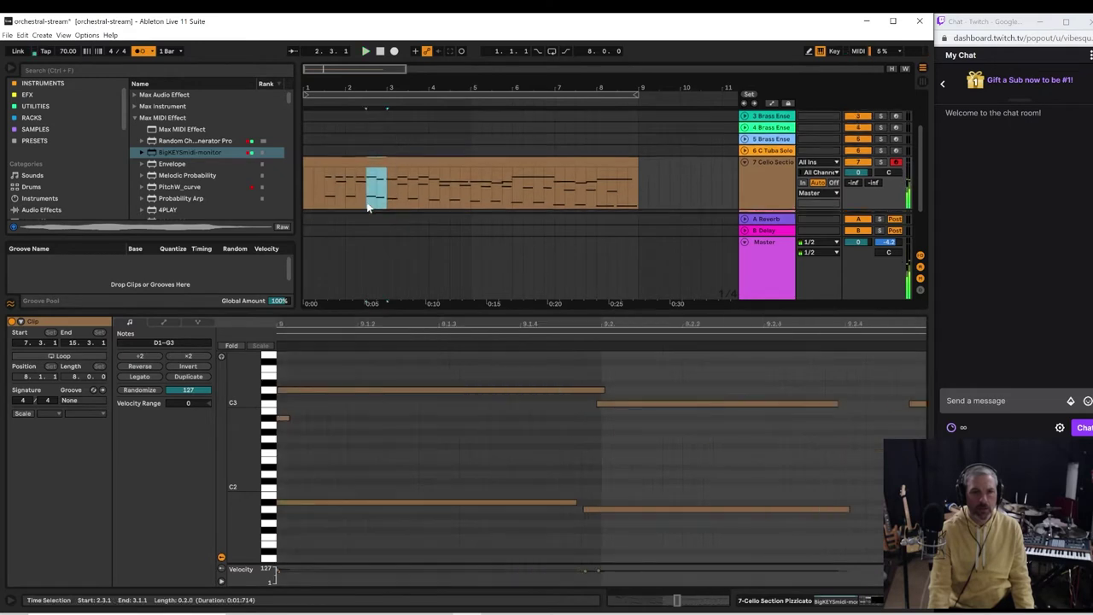
{"action": "scroll", "coordinate": [368, 206], "scroll_direction": "down", "scroll_amount": 2}
{"action": "left_click", "coordinate": [349, 139], "text": "shift"}
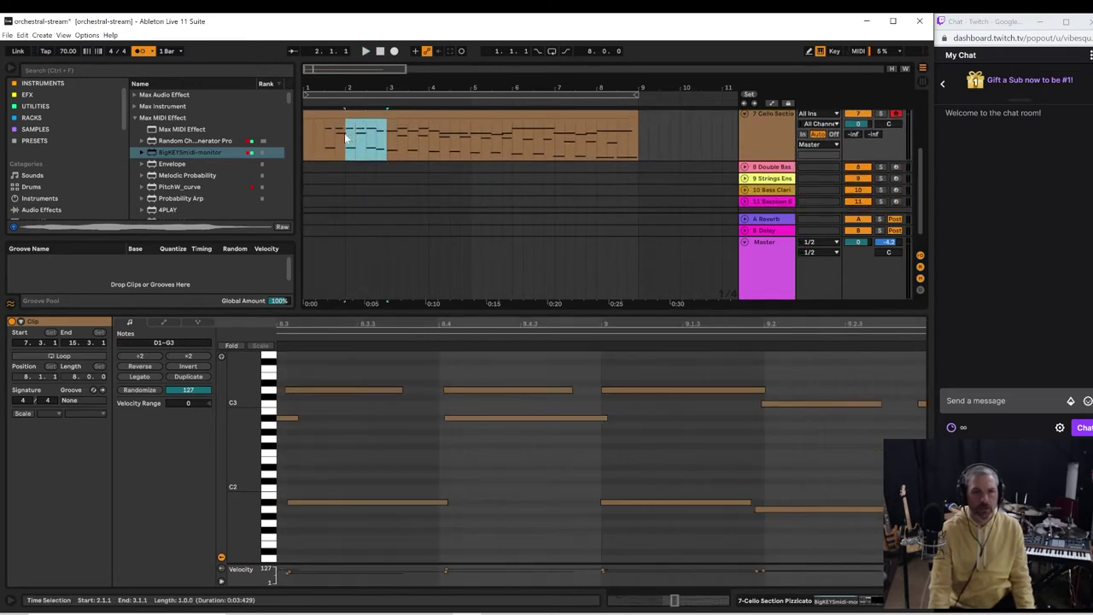
{"action": "key", "text": "space"}
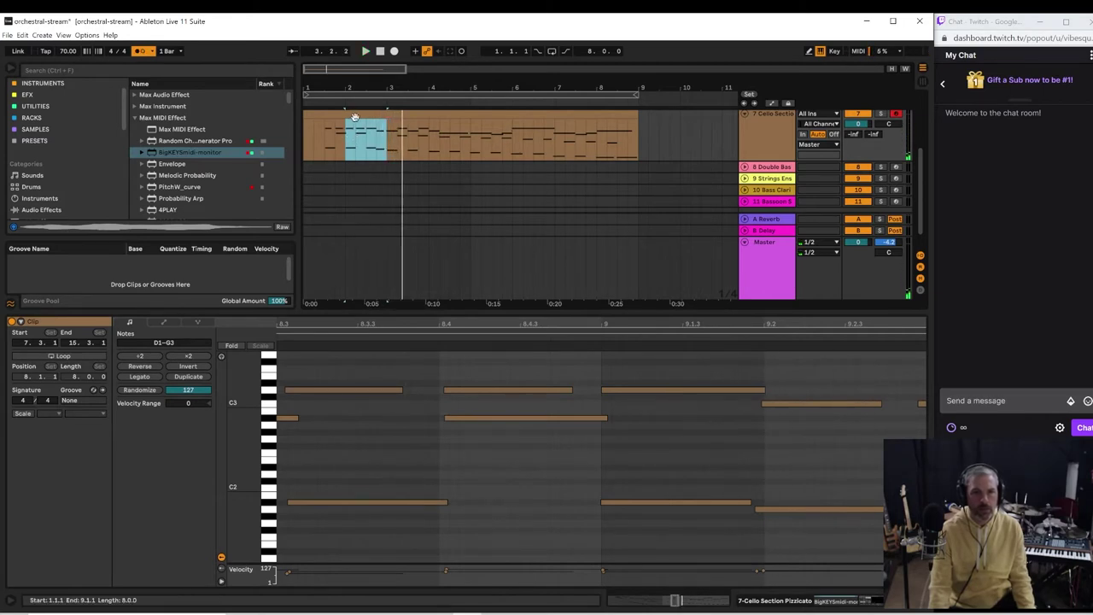
{"action": "left_click", "coordinate": [354, 116]}
{"action": "left_click_drag", "start_coordinate": [349, 130], "coordinate": [328, 124]}
{"action": "key", "text": "space"}
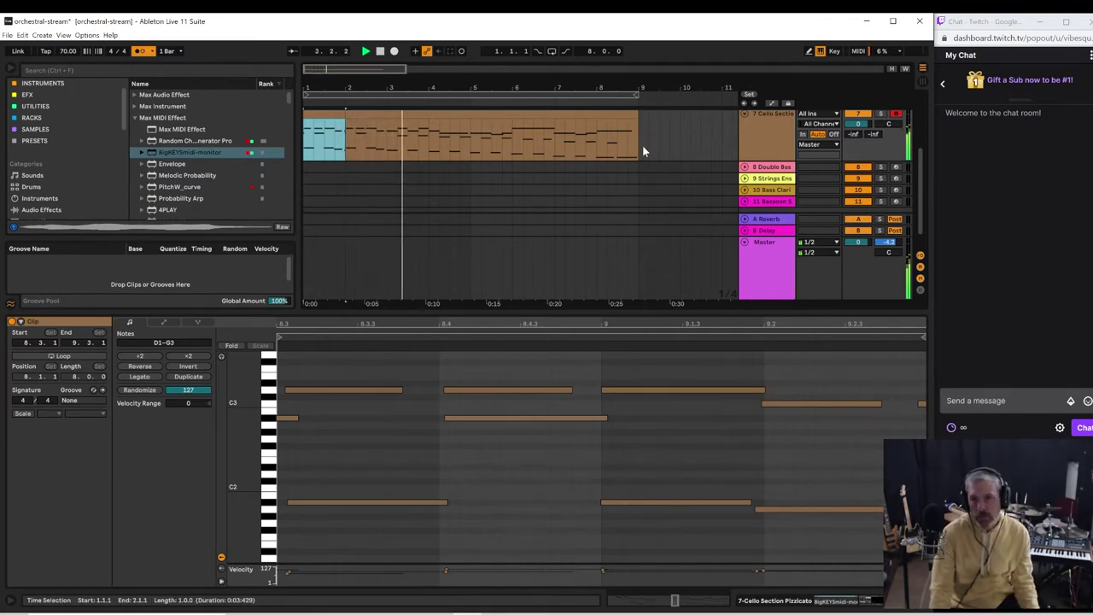
- Consolidate the two cello clip segments into one eight-bar clip from bar 1 to bar 9
{"action": "left_click_drag", "start_coordinate": [638, 147], "coordinate": [492, 141]}
{"action": "left_click_drag", "start_coordinate": [409, 133], "coordinate": [281, 128]}
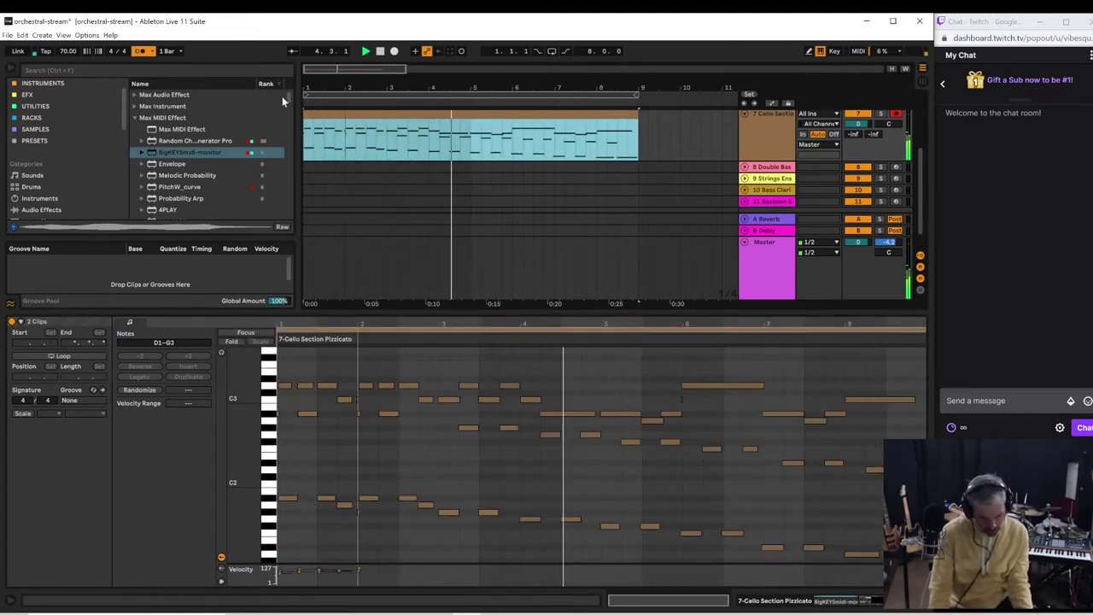
{"action": "left_click", "coordinate": [324, 112]}
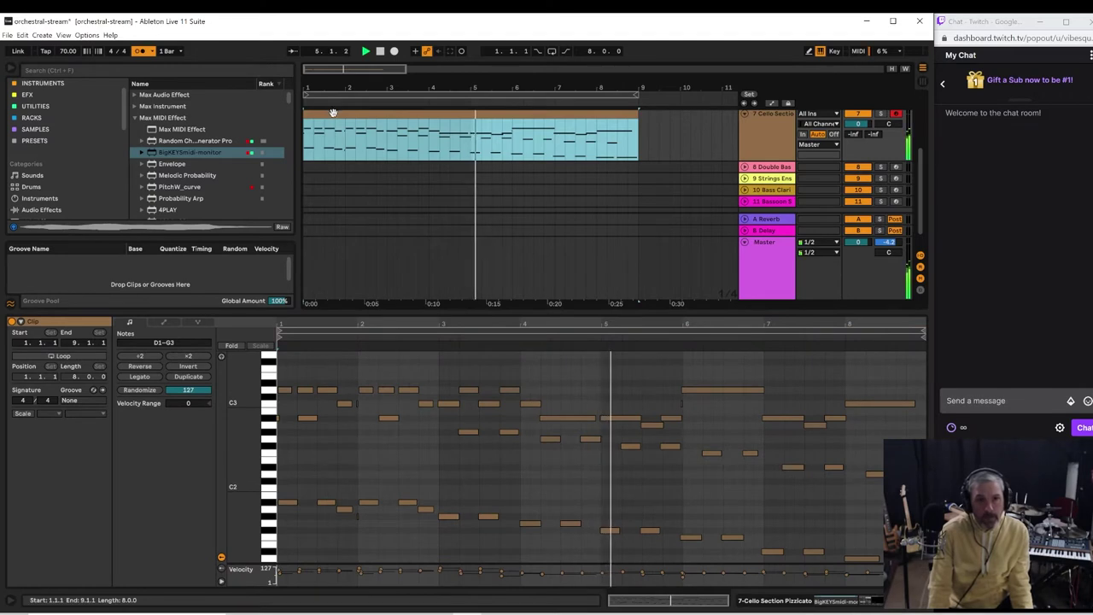
- Delete the tiny stray notes at the start of bar 2 in the cello clip, one at C3 and one in the bass
{"action": "left_click", "coordinate": [349, 382]}
{"action": "left_click", "coordinate": [319, 332]}
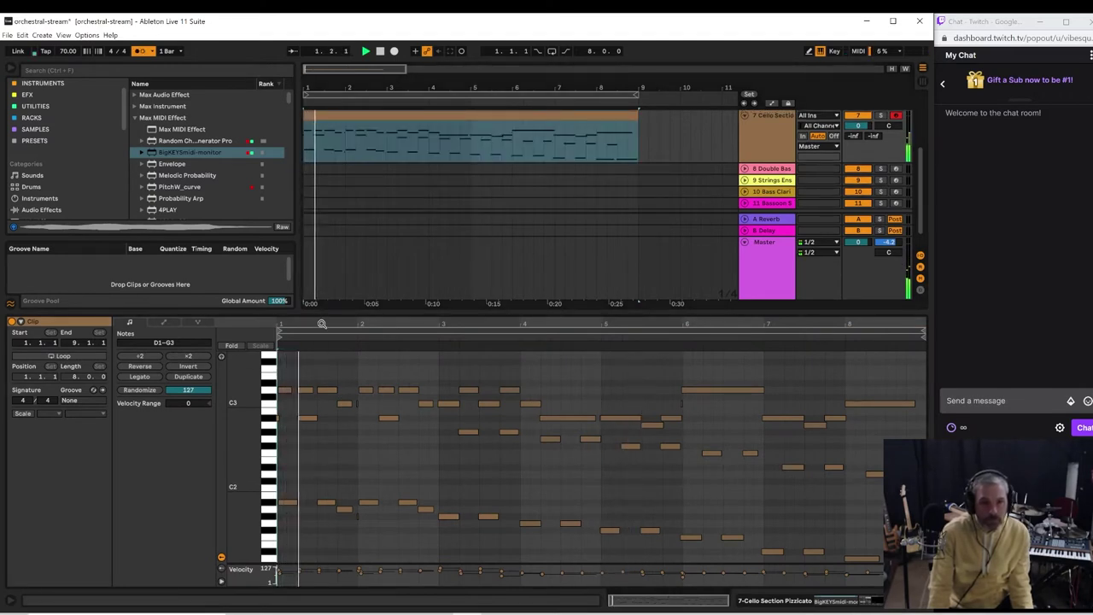
{"action": "mouse_move", "coordinate": [319, 325]}
{"action": "left_mouse_down"}
{"action": "mouse_move", "coordinate": [319, 367]}
{"action": "mouse_move", "coordinate": [319, 338]}
{"action": "left_mouse_up"}
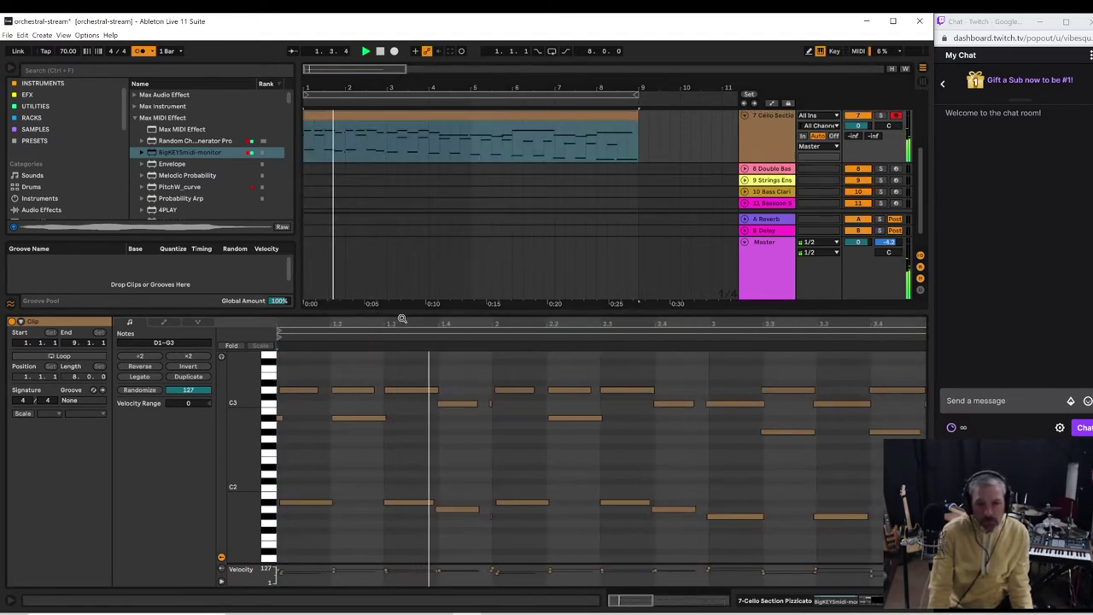
{"action": "left_click", "coordinate": [501, 438]}
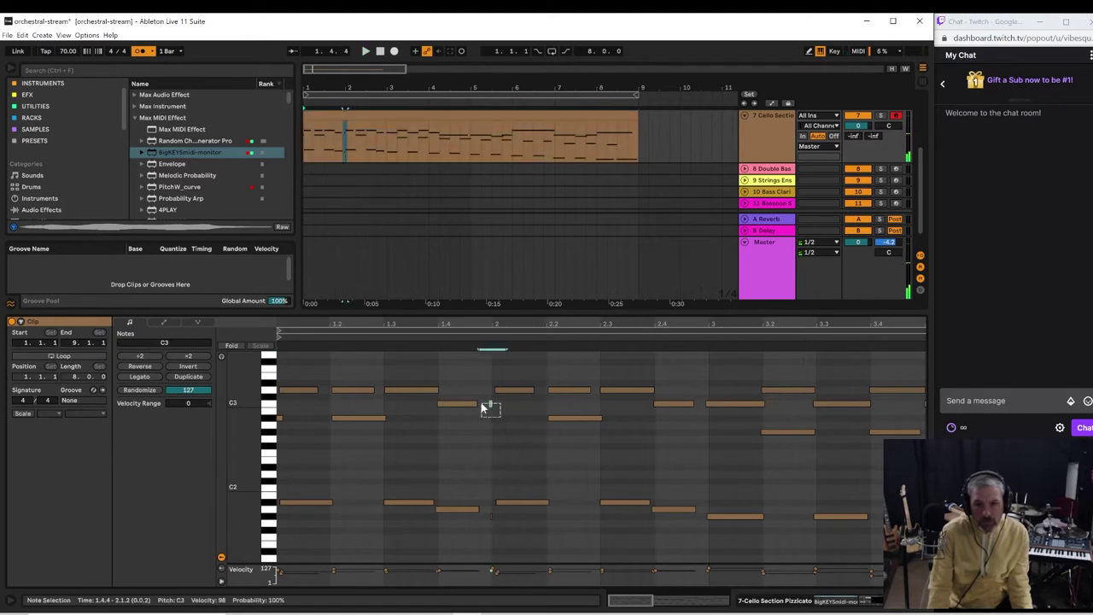
{"action": "left_click", "coordinate": [494, 412]}
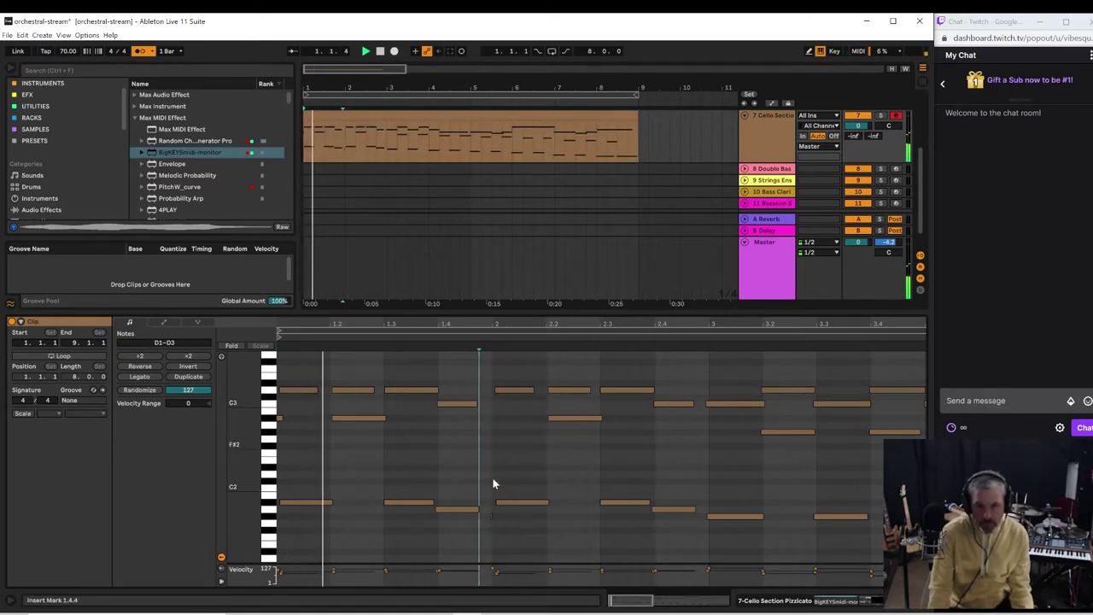
{"action": "double_click", "coordinate": [488, 515]}
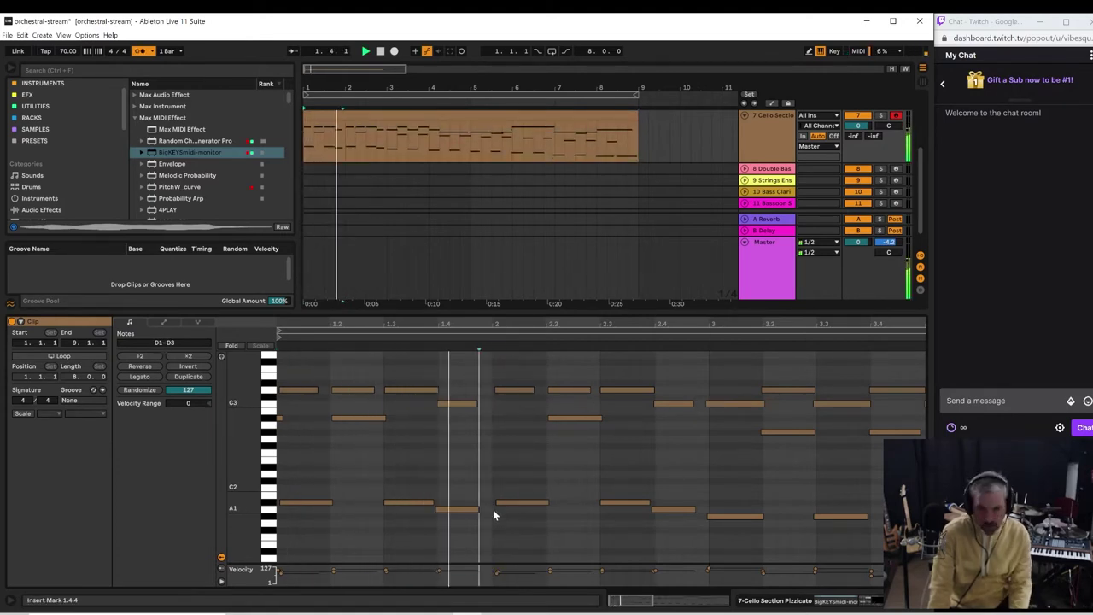
{"action": "key", "text": "Delete"}
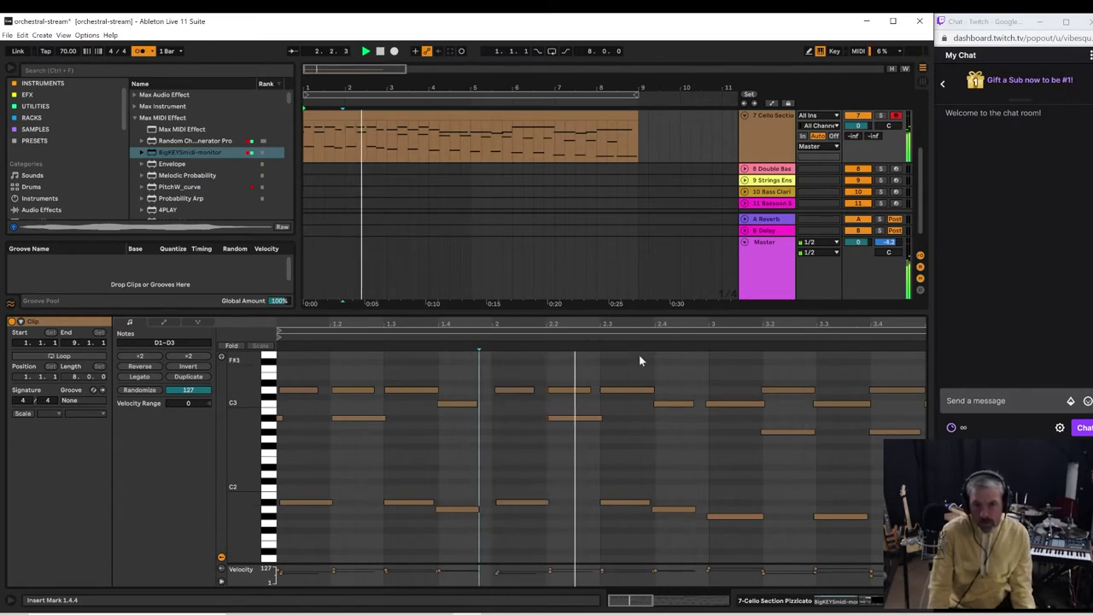
- Delete the tiny stray A#2 note at the very start of bar 1 in the cello clip
{"action": "left_click_drag", "start_coordinate": [412, 335], "coordinate": [411, 322]}
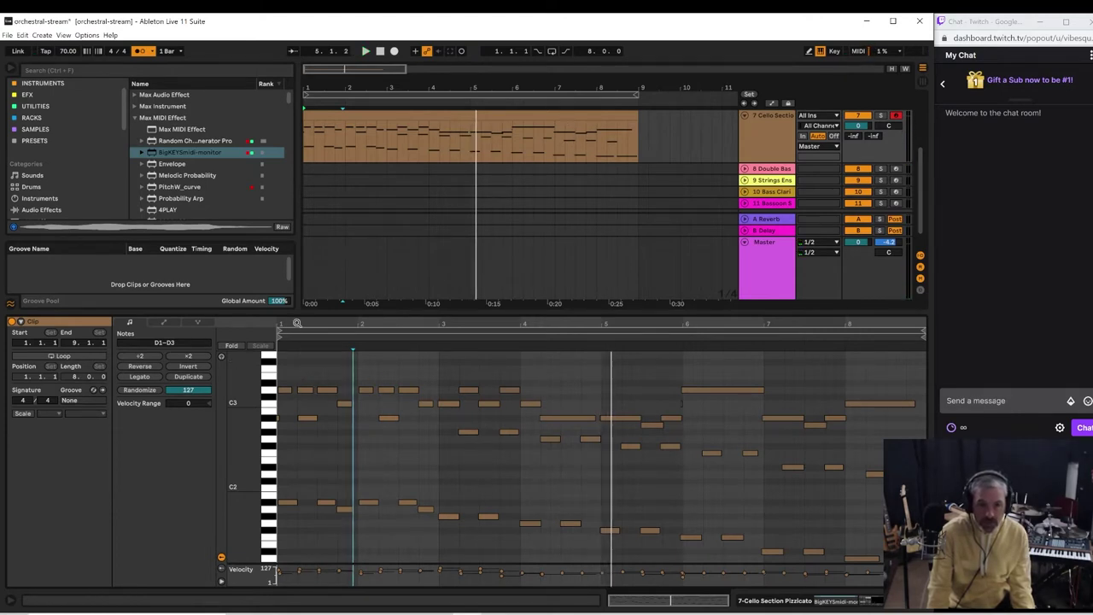
{"action": "left_click_drag", "start_coordinate": [296, 323], "coordinate": [295, 363]}
{"action": "left_click", "coordinate": [280, 419]}
{"action": "key", "text": "space"}
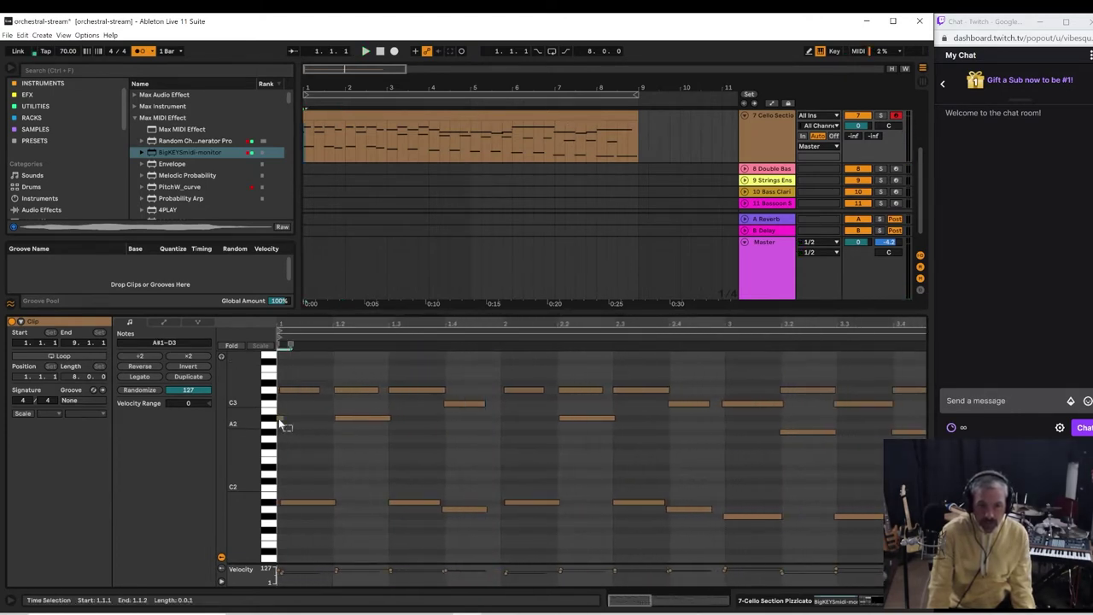
- Move the first D3 and A#1 notes of the cello clip exactly to 1.1.1 and play it
{"action": "key", "text": "space"}
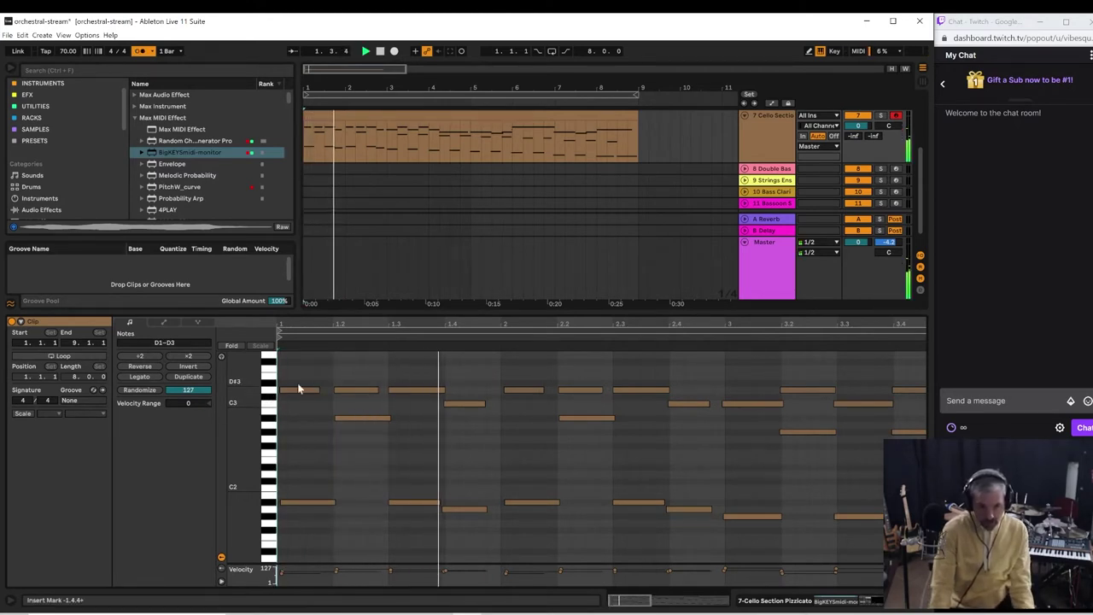
{"action": "key", "text": "space"}
{"action": "left_click", "coordinate": [325, 572]}
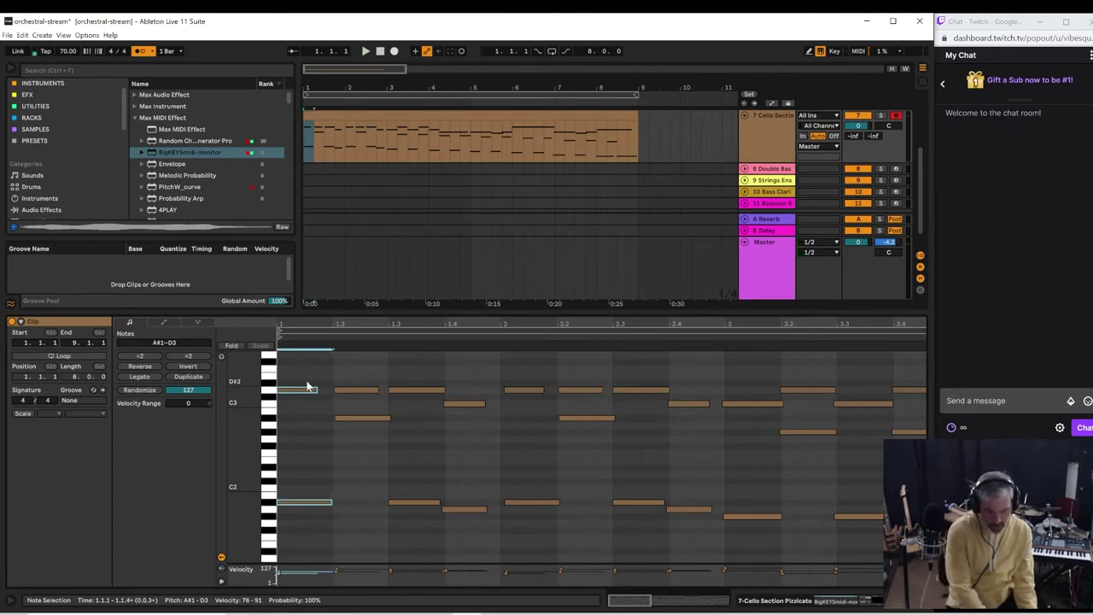
{"action": "key", "text": "space"}
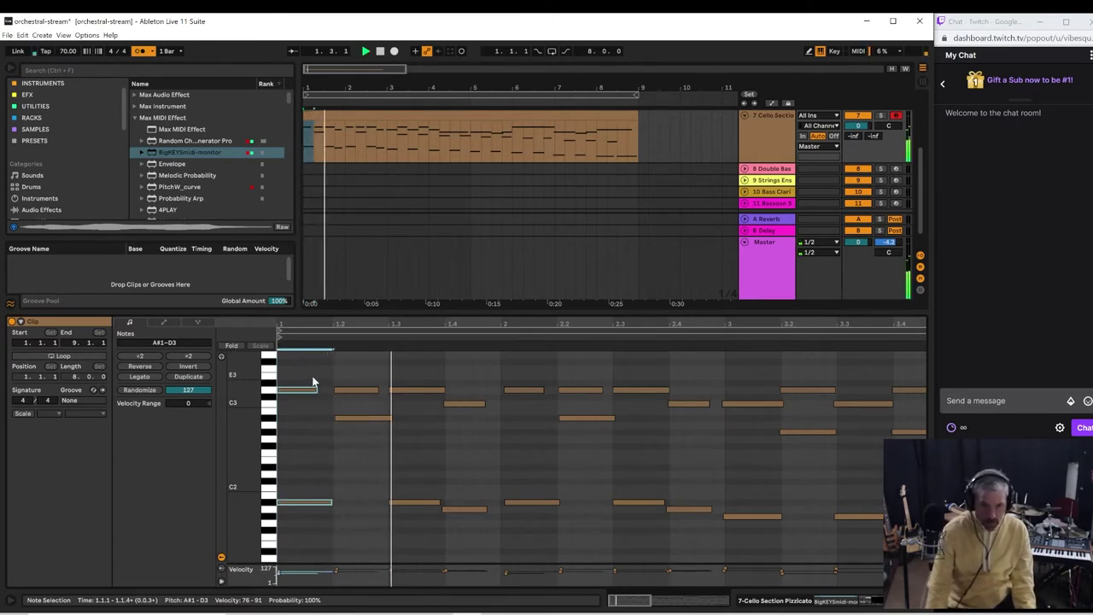
- Quantize the starts of all notes in the cello clip to 1/8 at 100% and play it
{"action": "left_click", "coordinate": [437, 118]}
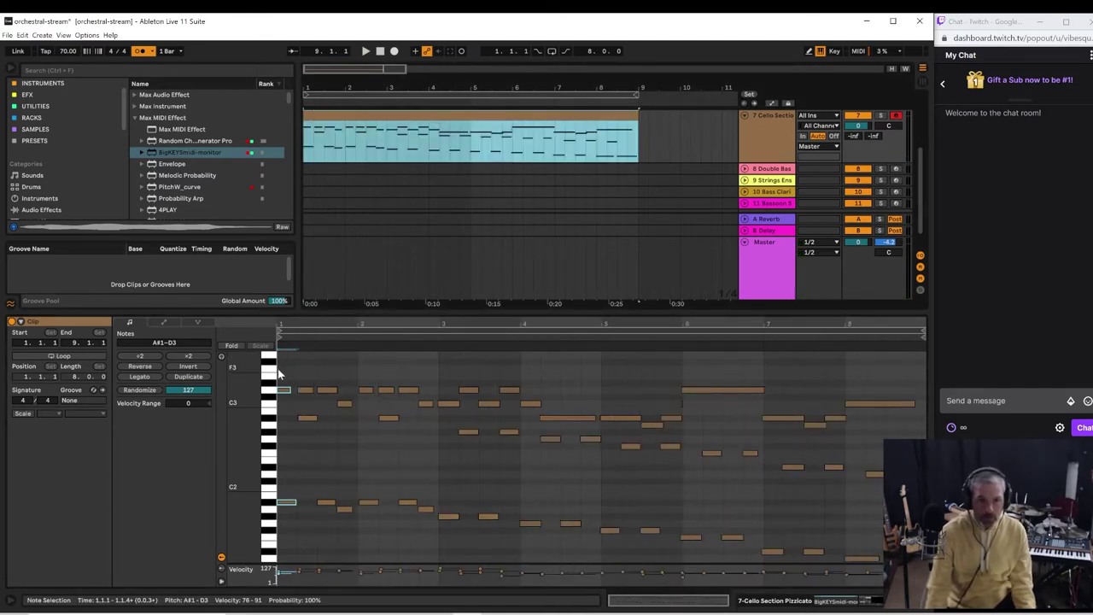
{"action": "left_click_drag", "start_coordinate": [283, 376], "coordinate": [916, 563]}
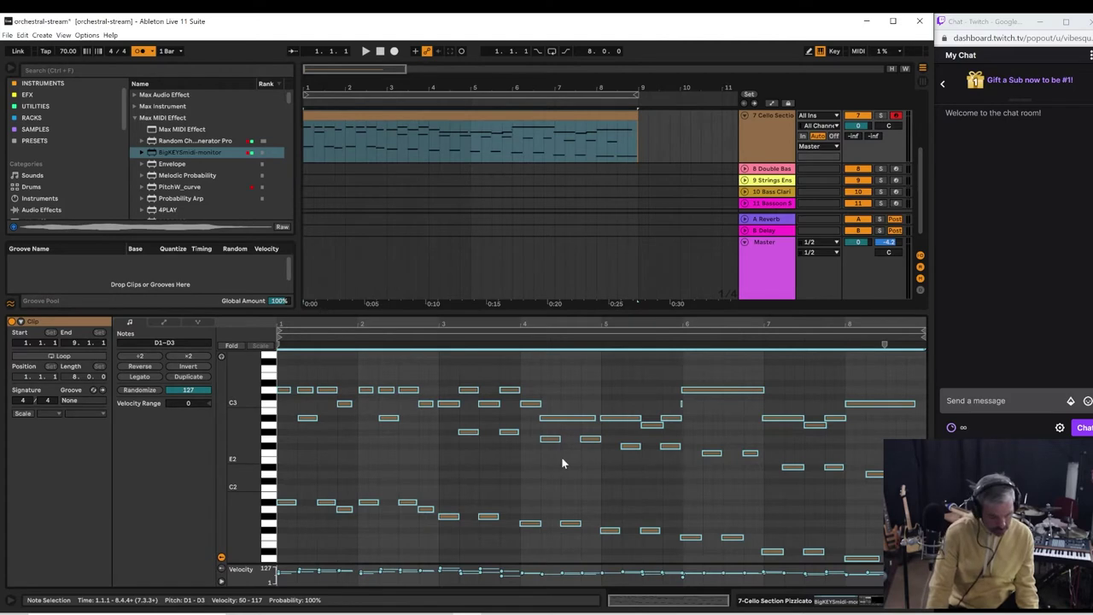
{"action": "right_click", "coordinate": [391, 420]}
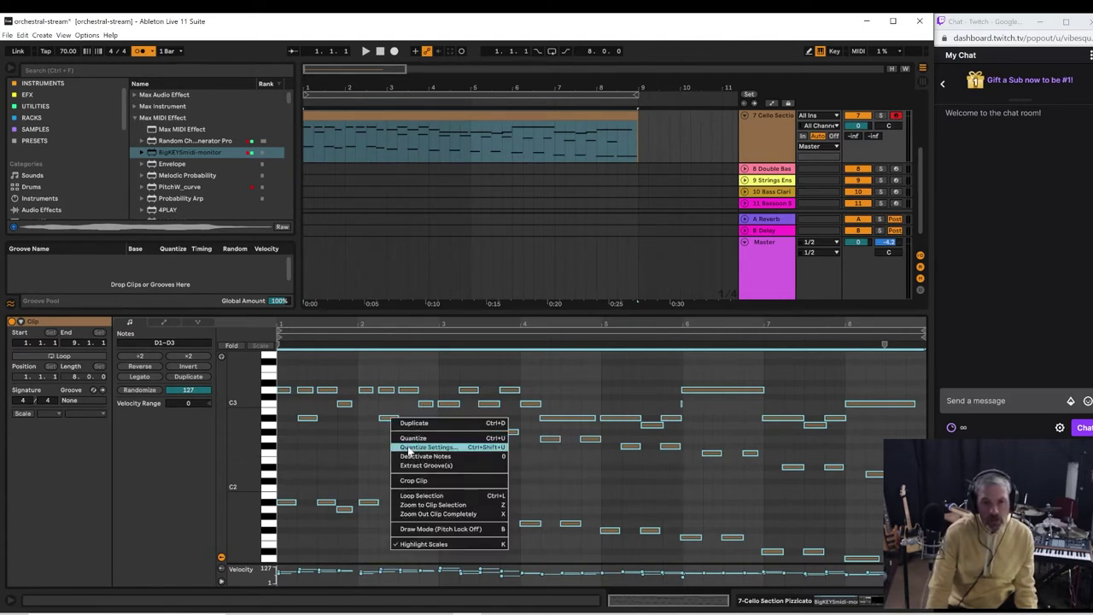
{"action": "left_click", "coordinate": [408, 447]}
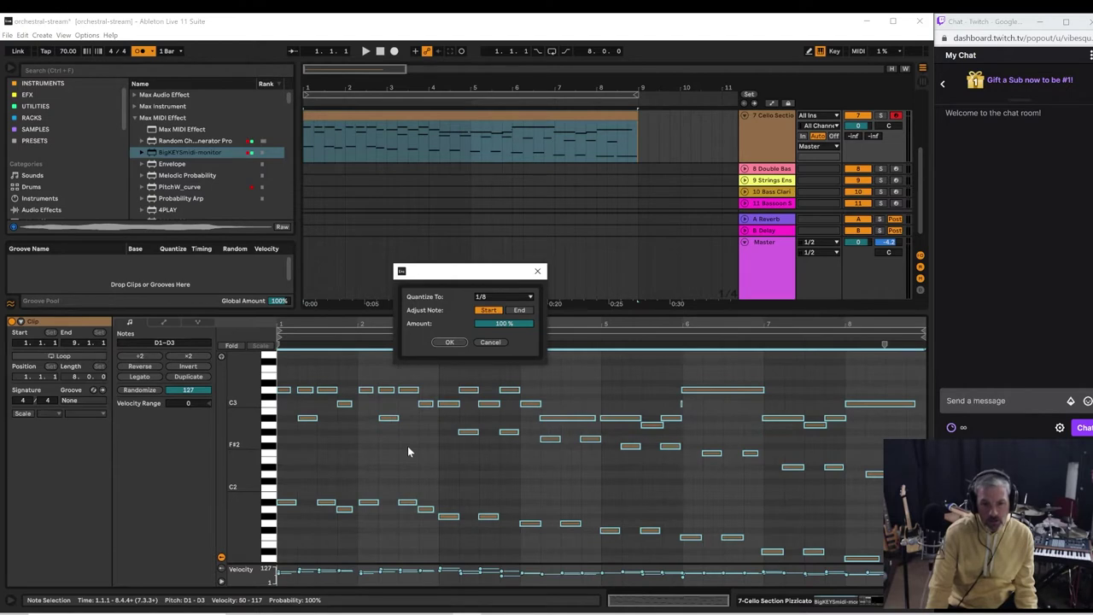
{"action": "left_click", "coordinate": [450, 343]}
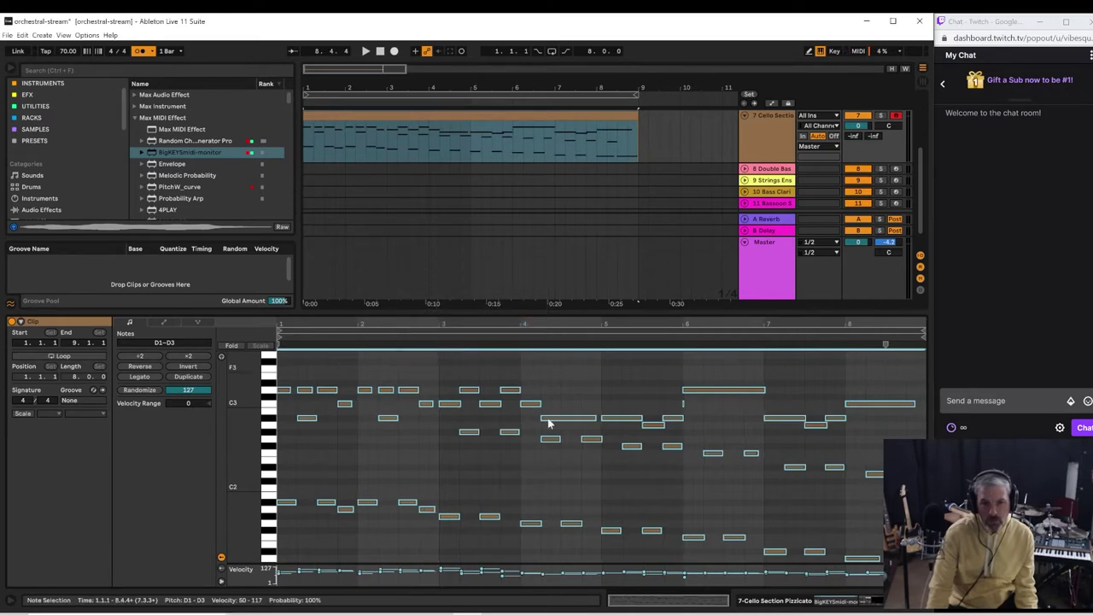
{"action": "key", "text": "space"}
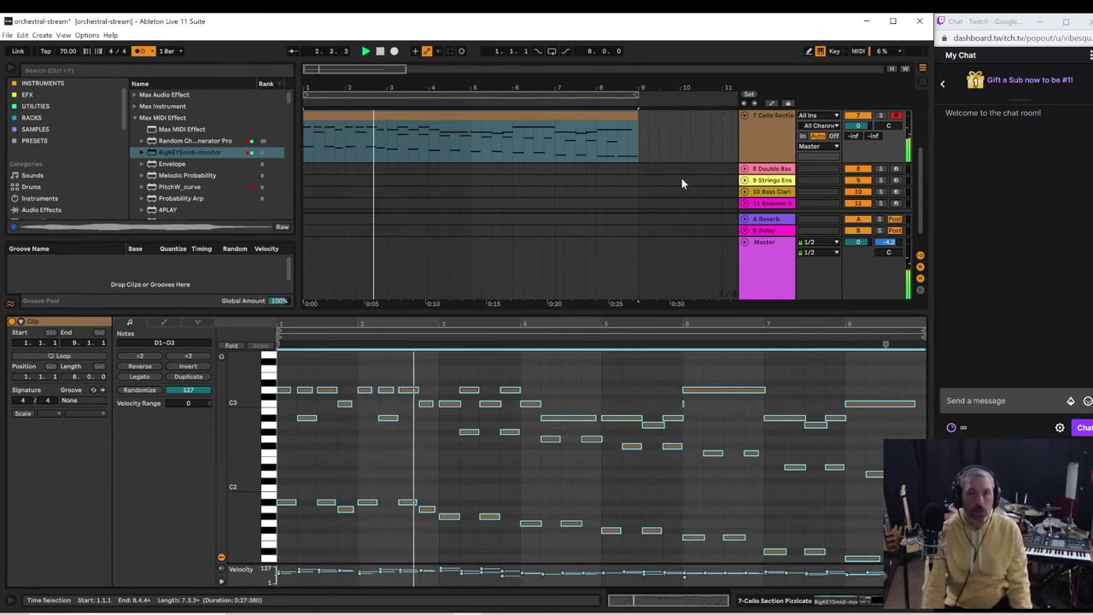
- Disarm the cello track, arm the 10 Bass Clarinet track and play the set against the cello part
{"action": "left_click", "coordinate": [894, 116]}
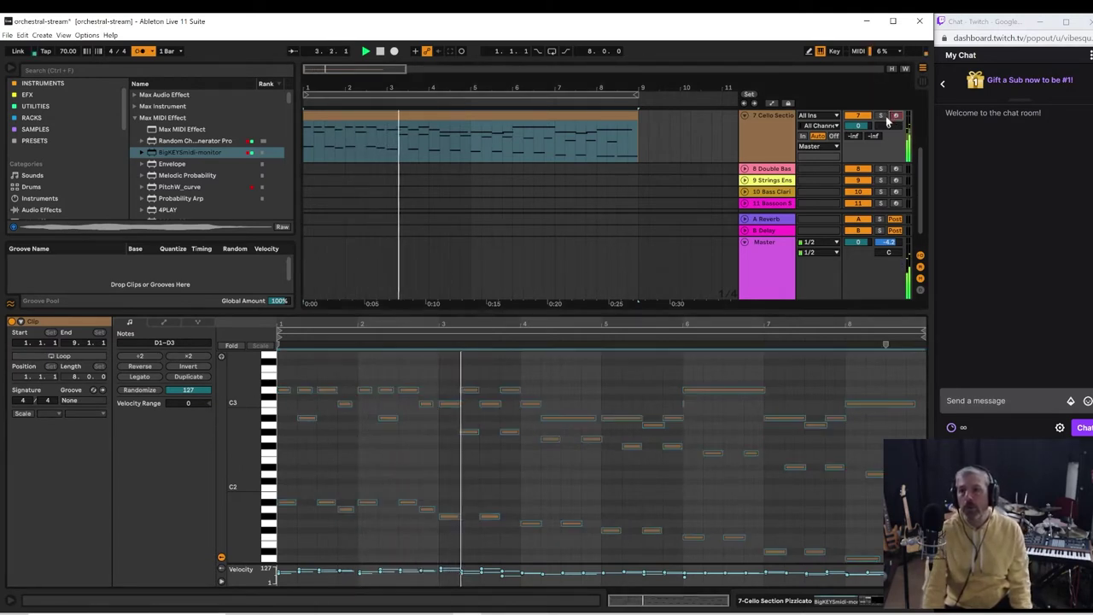
{"action": "scroll", "coordinate": [919, 183], "scroll_direction": "down", "scroll_amount": 1}
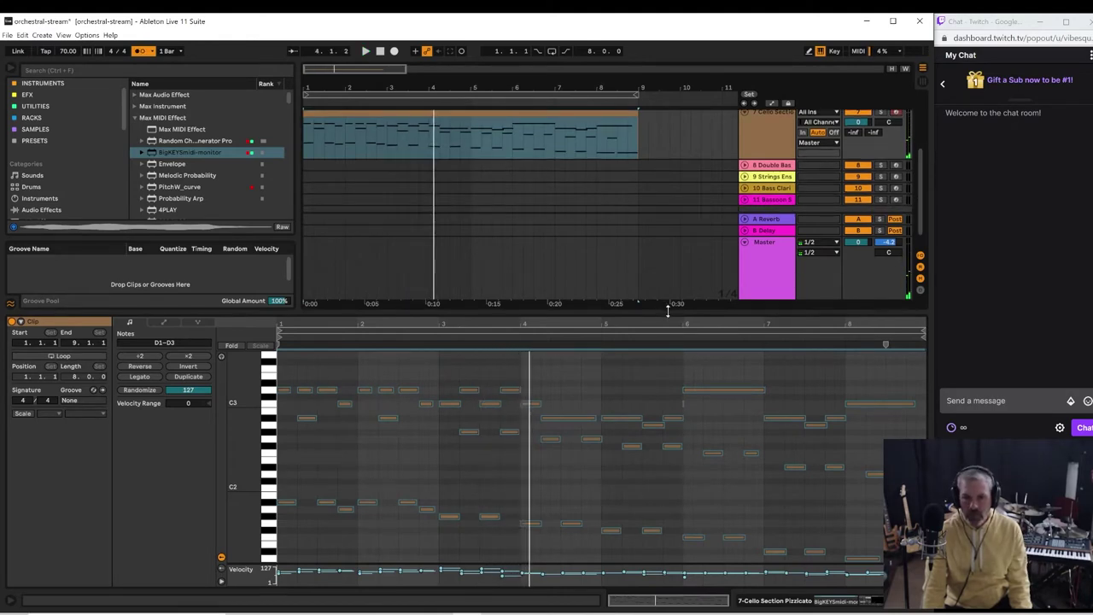
{"action": "left_click_drag", "start_coordinate": [668, 309], "coordinate": [670, 450]}
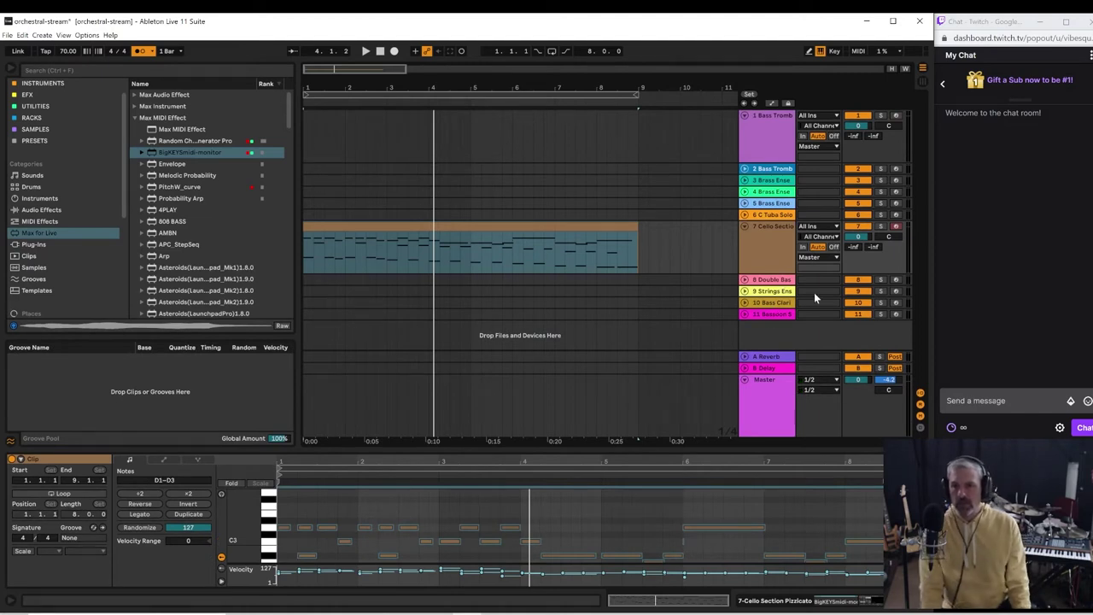
{"action": "left_click", "coordinate": [898, 303]}
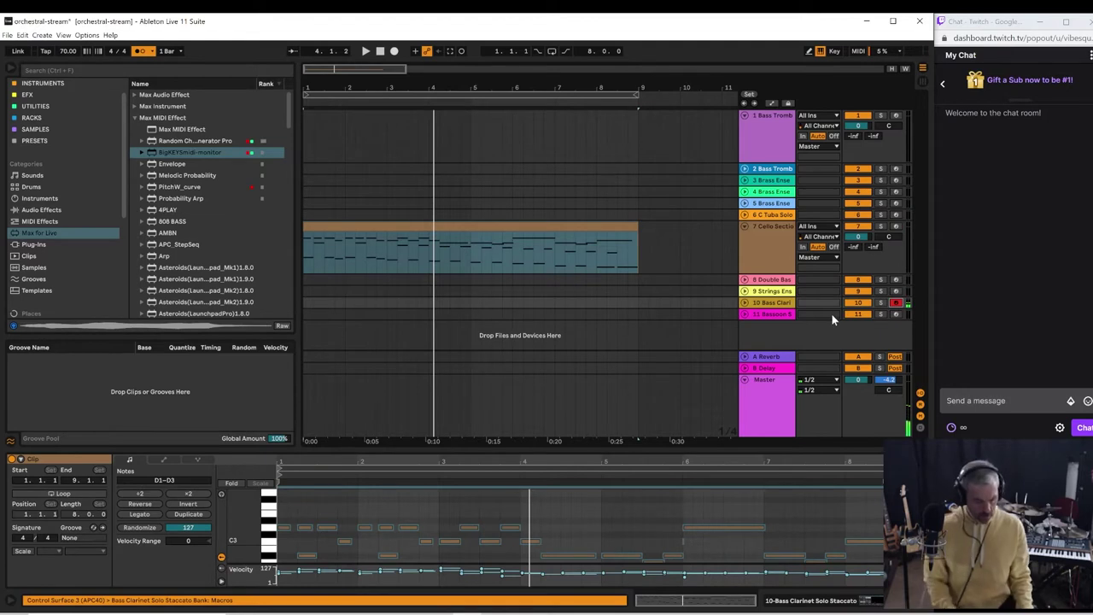
{"action": "key", "text": "space"}
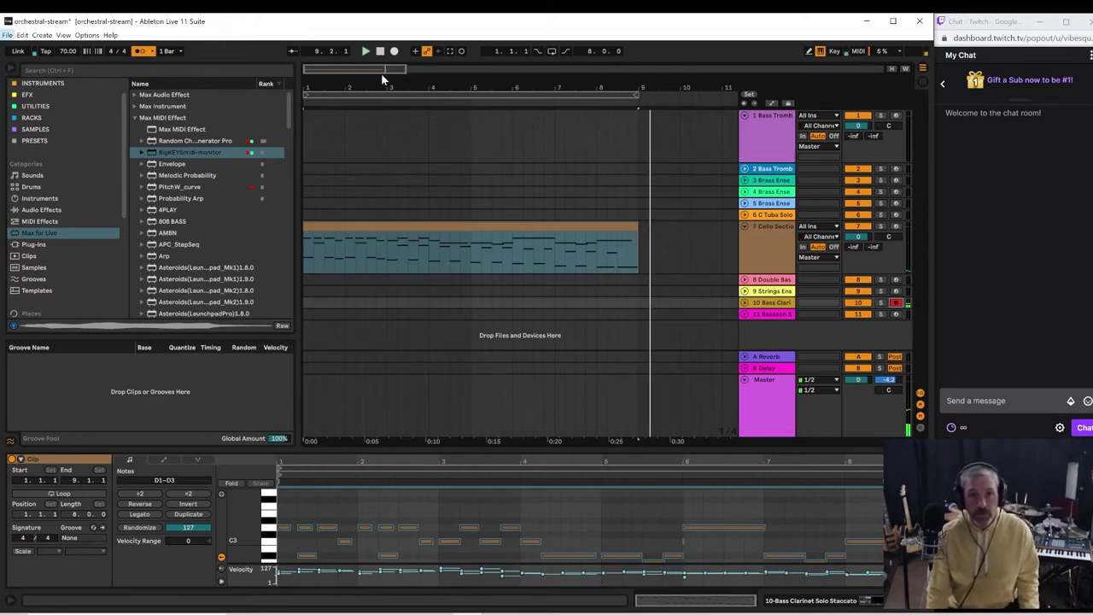
- Turn on arrangement looping, duplicate the eight looped bars to bar 9 and move the loop to bars 9–17
{"action": "left_click", "coordinate": [553, 52]}
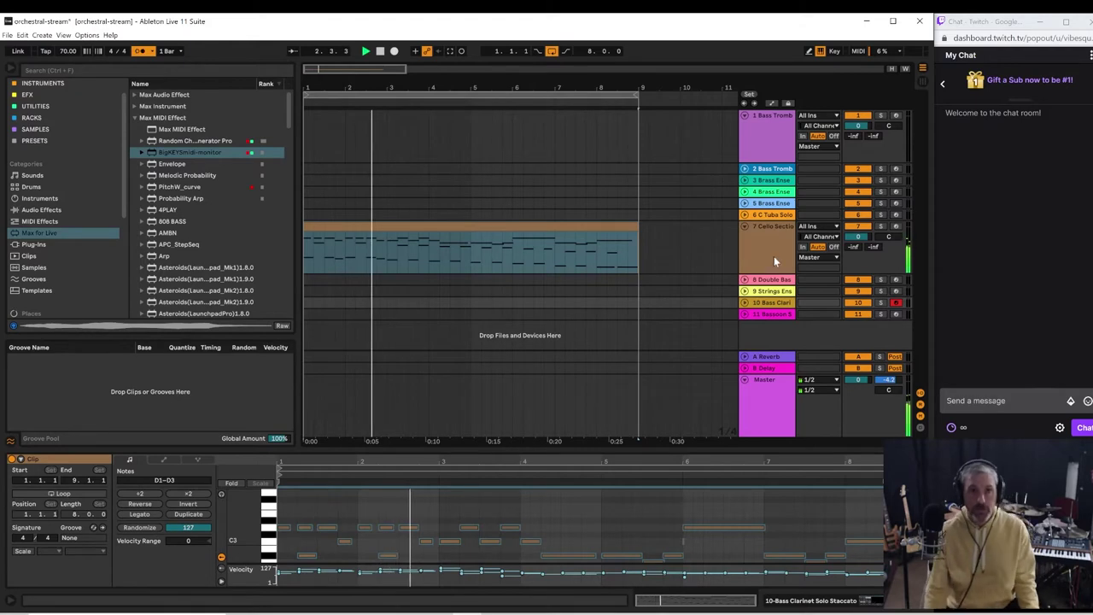
{"action": "left_click", "coordinate": [501, 94]}
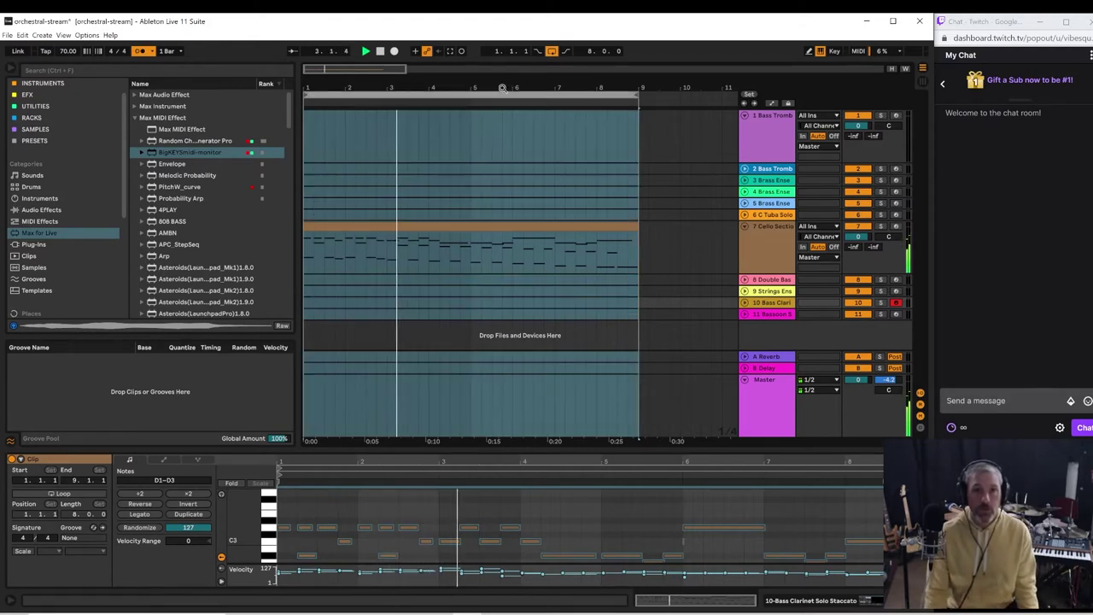
{"action": "key", "text": "ctrl+d"}
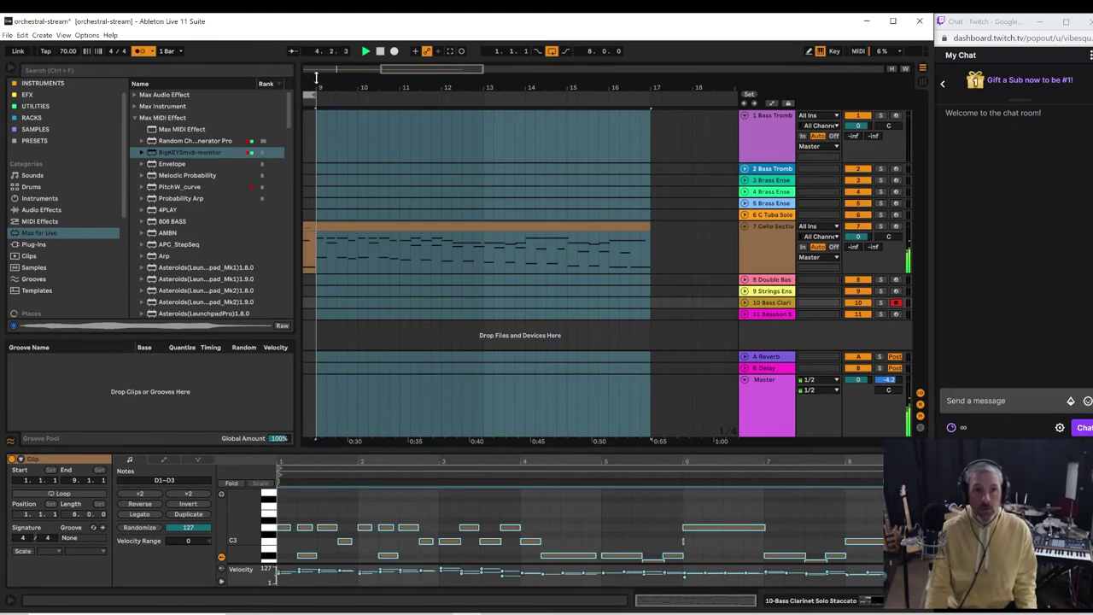
{"action": "left_click_drag", "start_coordinate": [361, 98], "coordinate": [421, 103]}
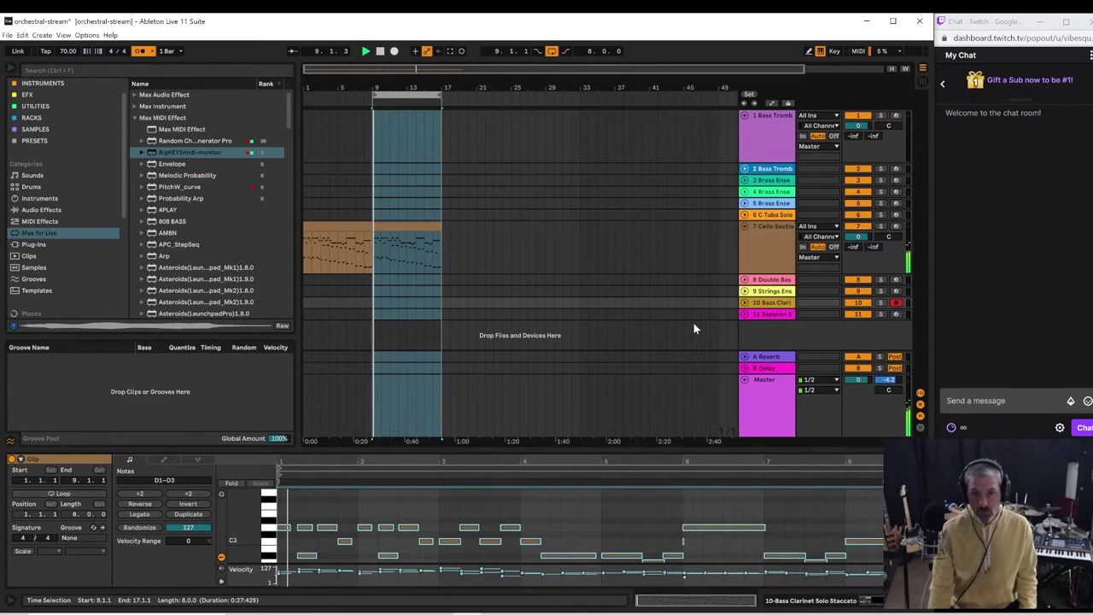
- Add BigKEYSmidi-monitor before the instrument on the 10 Bass Clarinet track and play the loop
{"action": "left_click", "coordinate": [781, 248]}
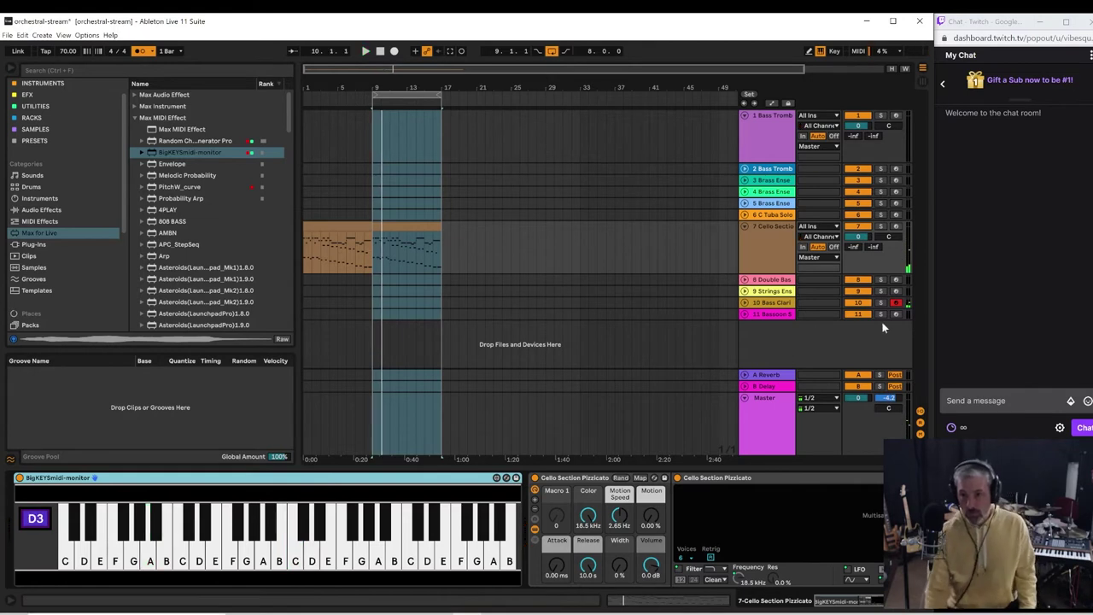
{"action": "left_click", "coordinate": [774, 304]}
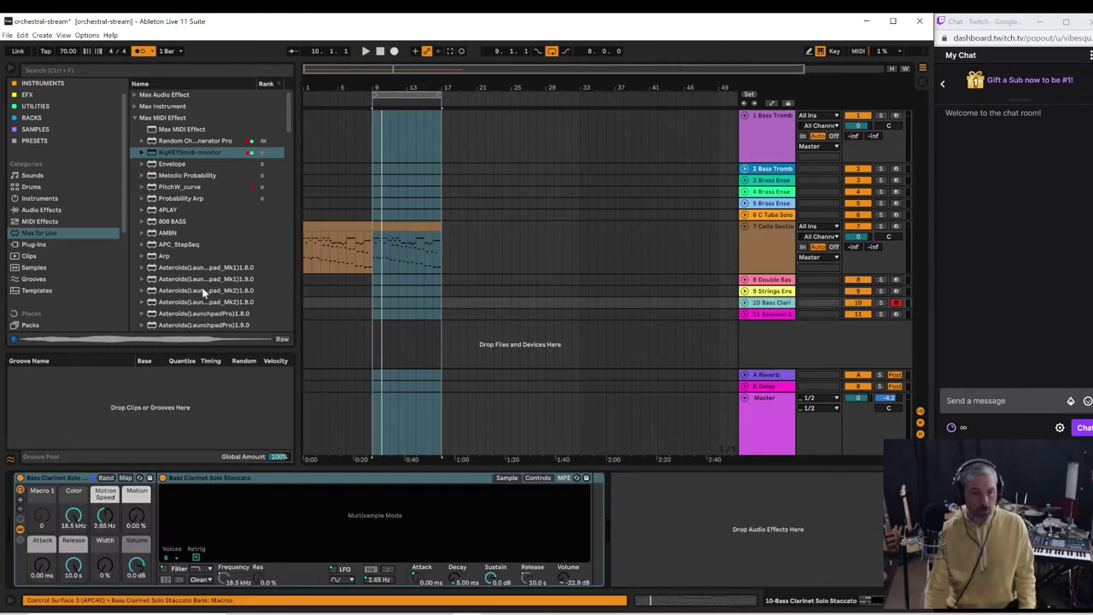
{"action": "left_click_drag", "start_coordinate": [151, 155], "coordinate": [23, 517]}
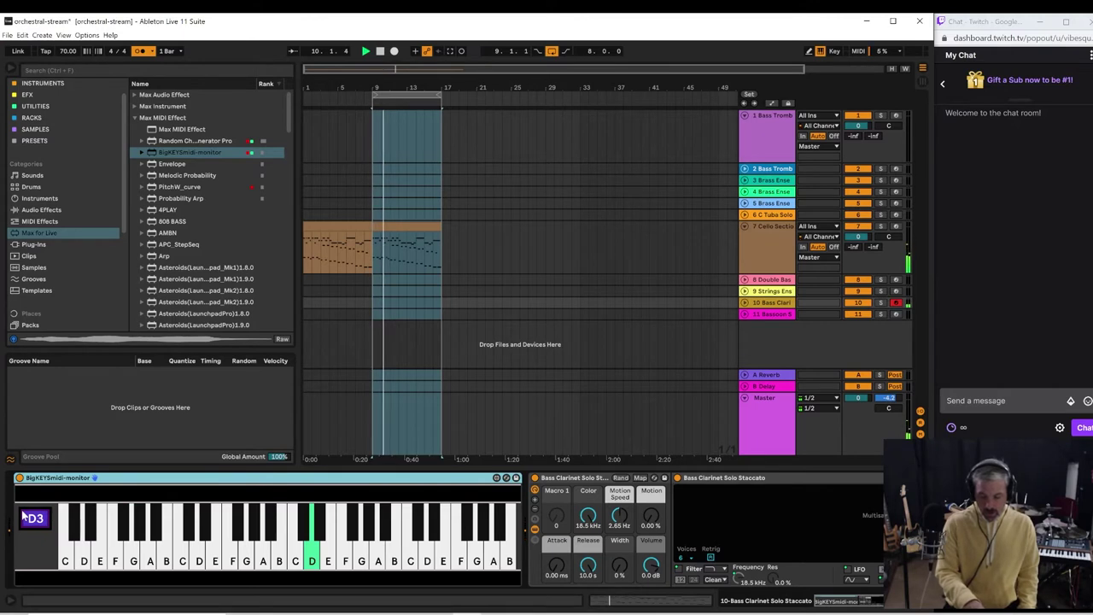
{"action": "key", "text": "space"}
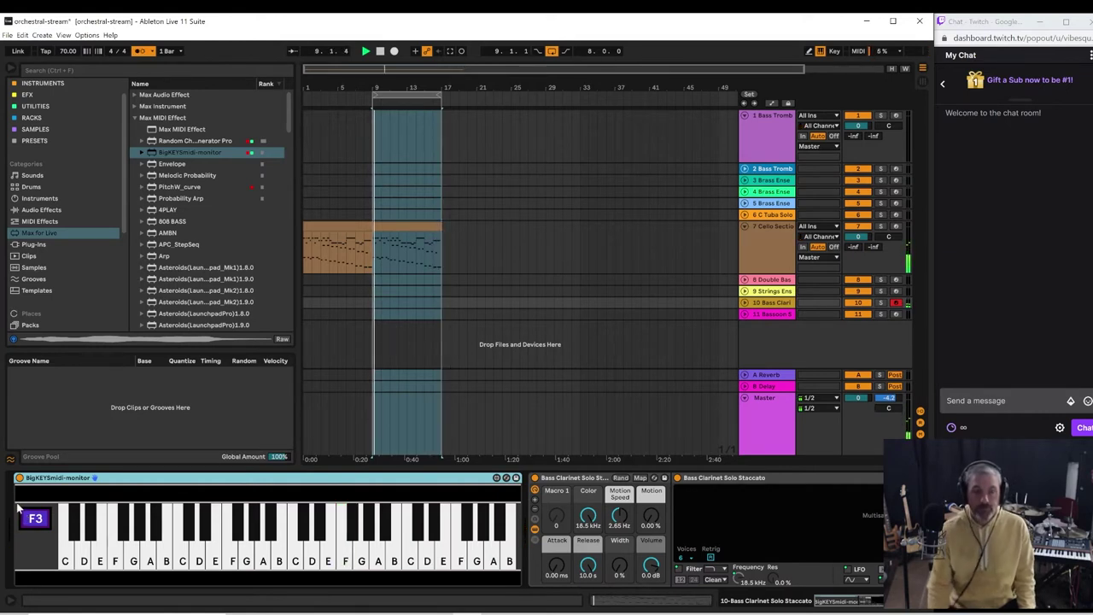
- Capture the performed bass clarinet part as a clip, unfold its track and set playback to bar 13
{"action": "left_click", "coordinate": [451, 52]}
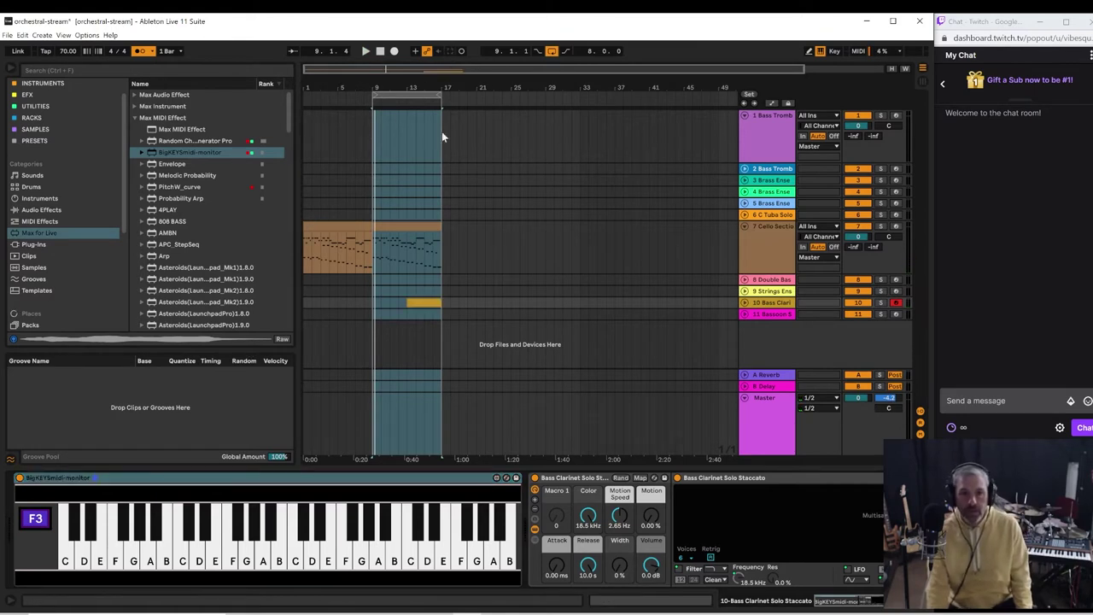
{"action": "left_click", "coordinate": [744, 302]}
{"action": "left_click", "coordinate": [410, 333]}
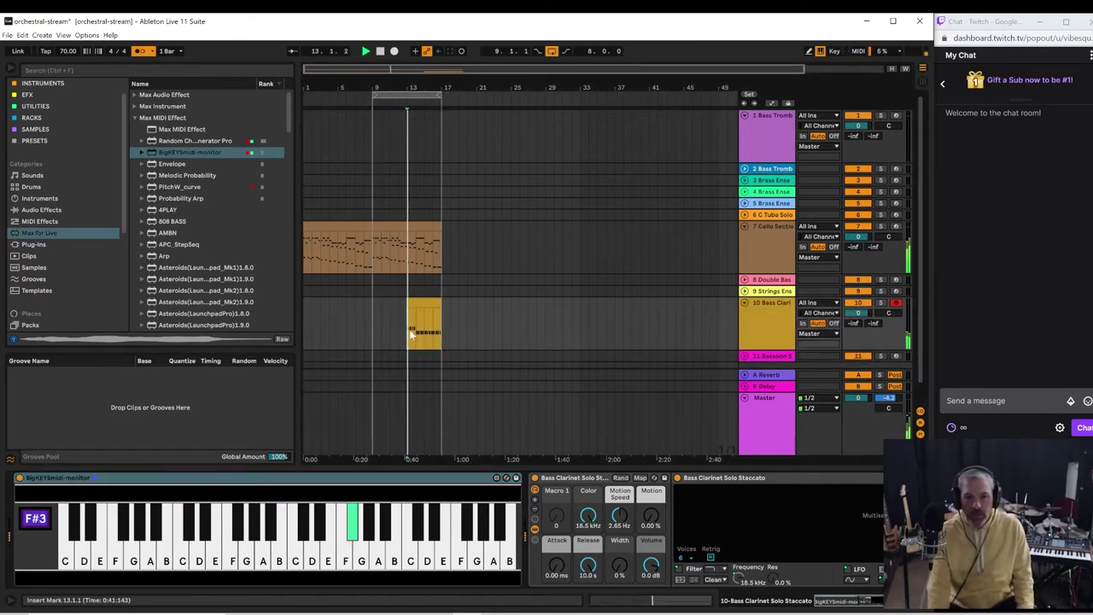
- Open the captured bass clarinet clip and play it from its first F#3 note at bar 13
{"action": "left_click", "coordinate": [422, 303]}
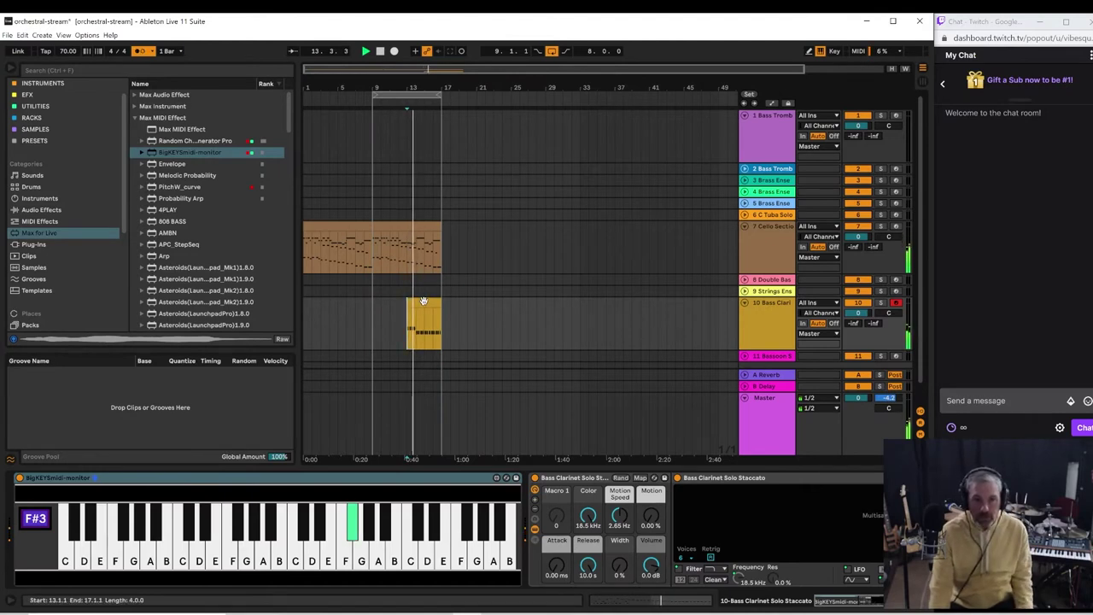
{"action": "double_click", "coordinate": [423, 301]}
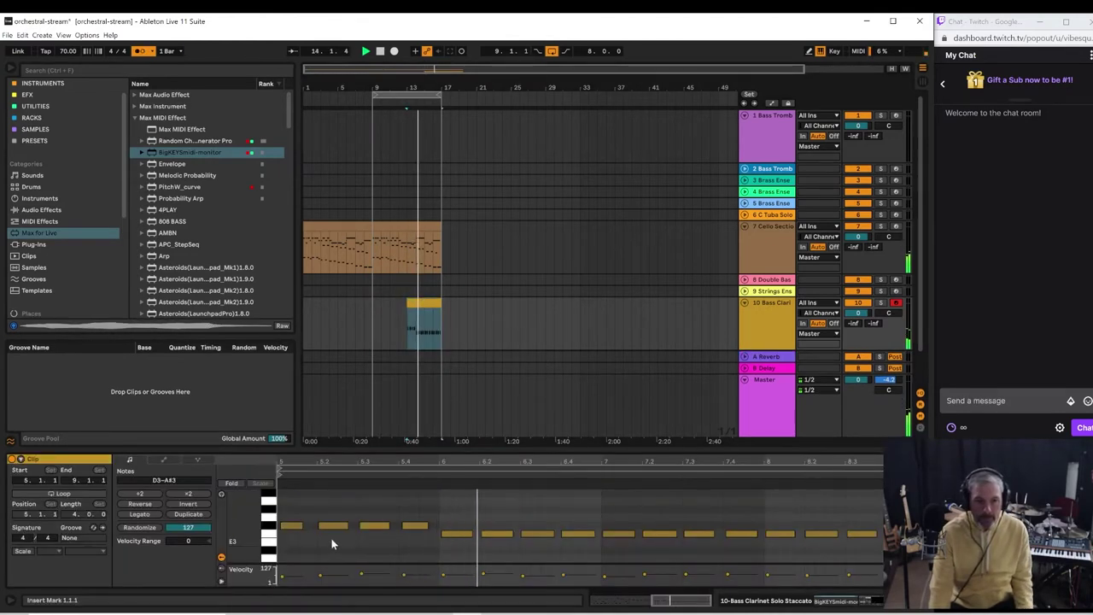
{"action": "left_click", "coordinate": [297, 527]}
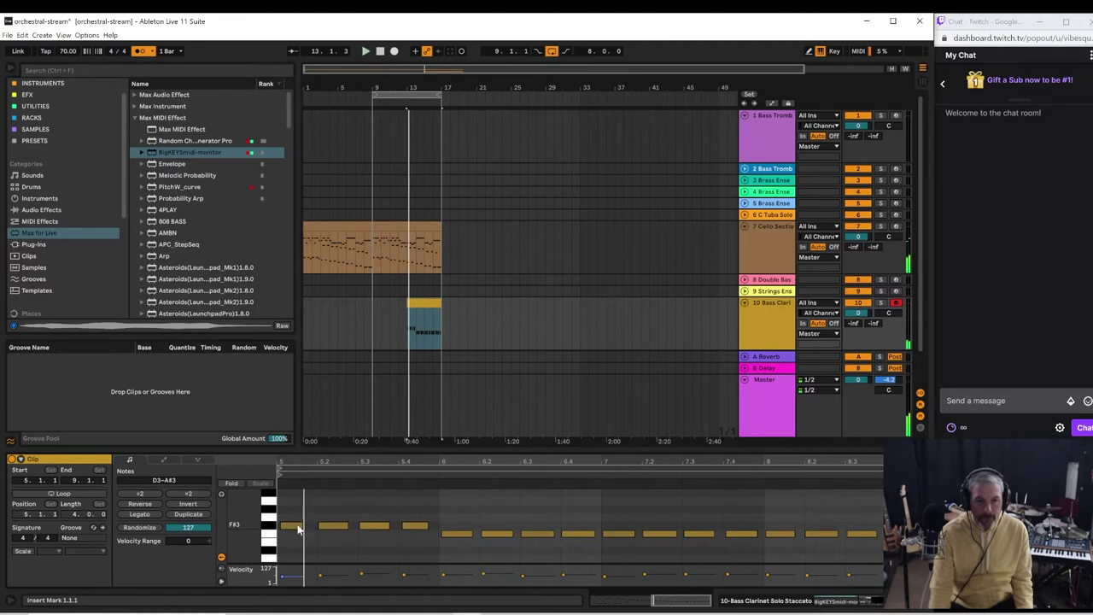
{"action": "left_click", "coordinate": [296, 527]}
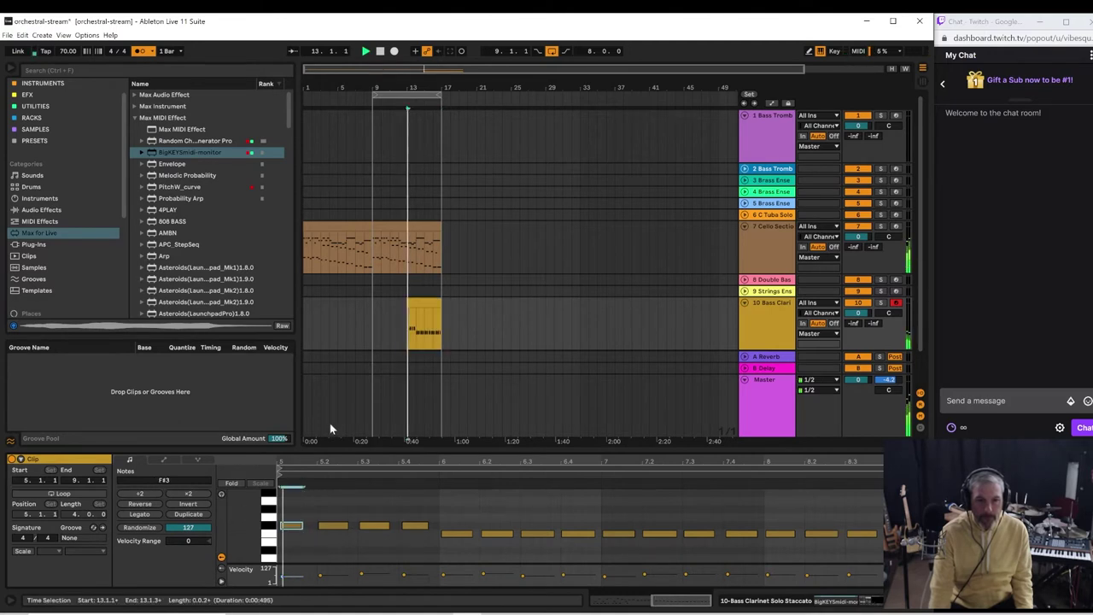
- Open the second cello clip in an enlarged note editor and play it from bar 13
{"action": "left_click", "coordinate": [406, 228]}
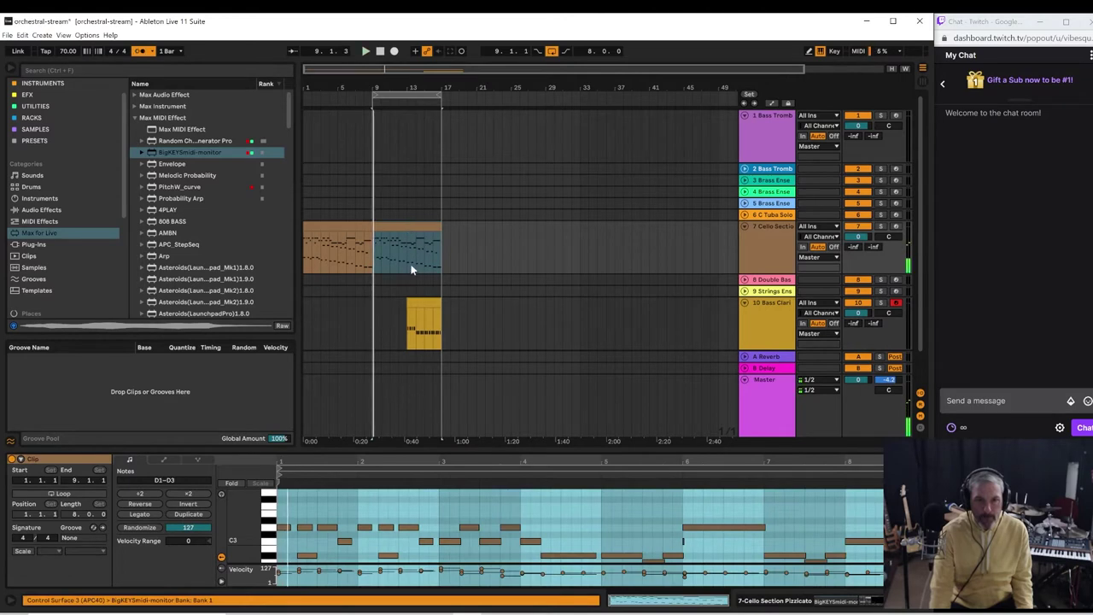
{"action": "left_click", "coordinate": [417, 257]}
{"action": "left_click", "coordinate": [416, 256]}
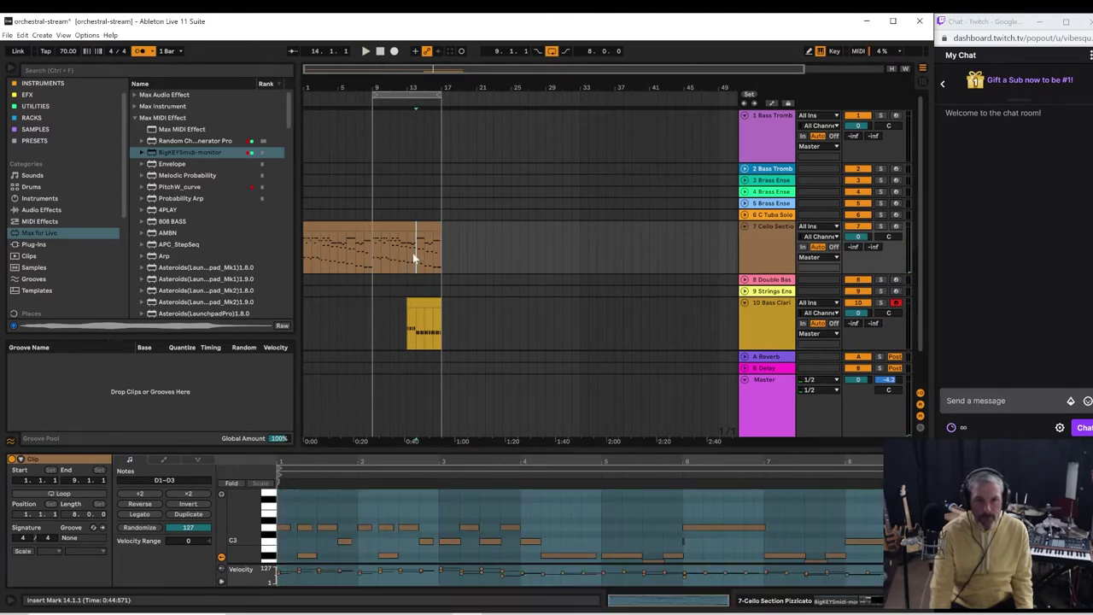
{"action": "left_click", "coordinate": [406, 253]}
{"action": "key", "text": "space"}
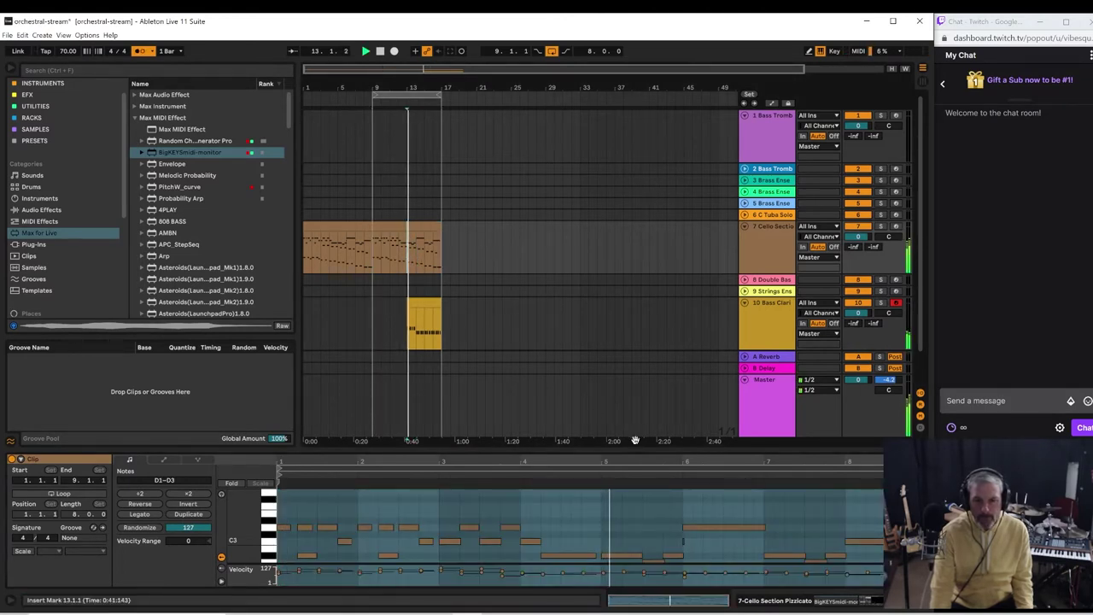
{"action": "left_click_drag", "start_coordinate": [626, 422], "coordinate": [479, 188]}
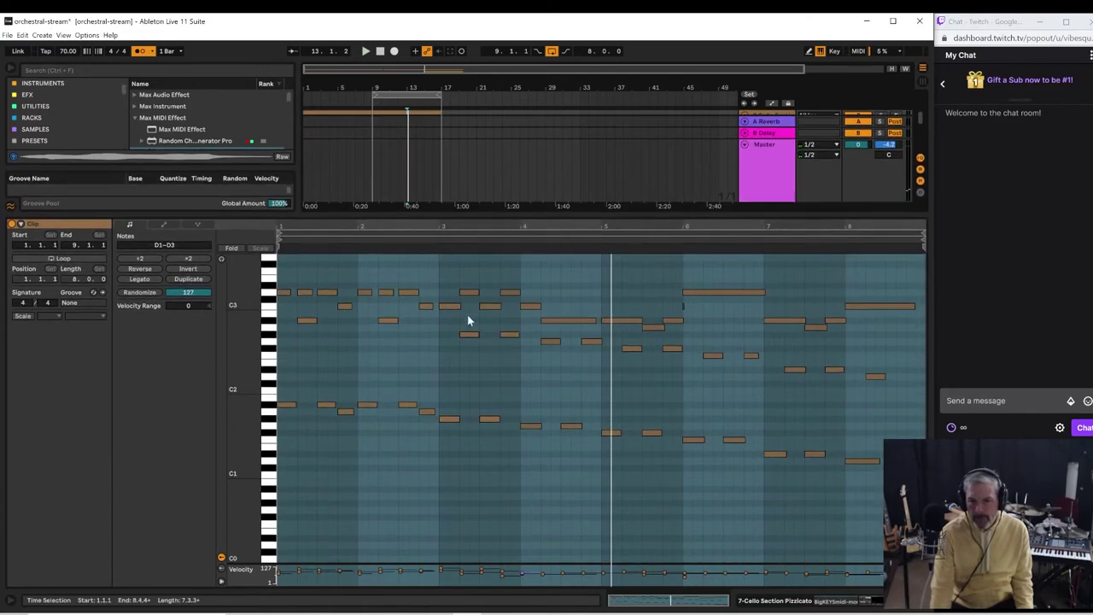
- Turn on note preview in the cello clip and audition its A#2, G#1, G1 and F#1 pitches around bar 13
{"action": "left_click", "coordinate": [267, 320]}
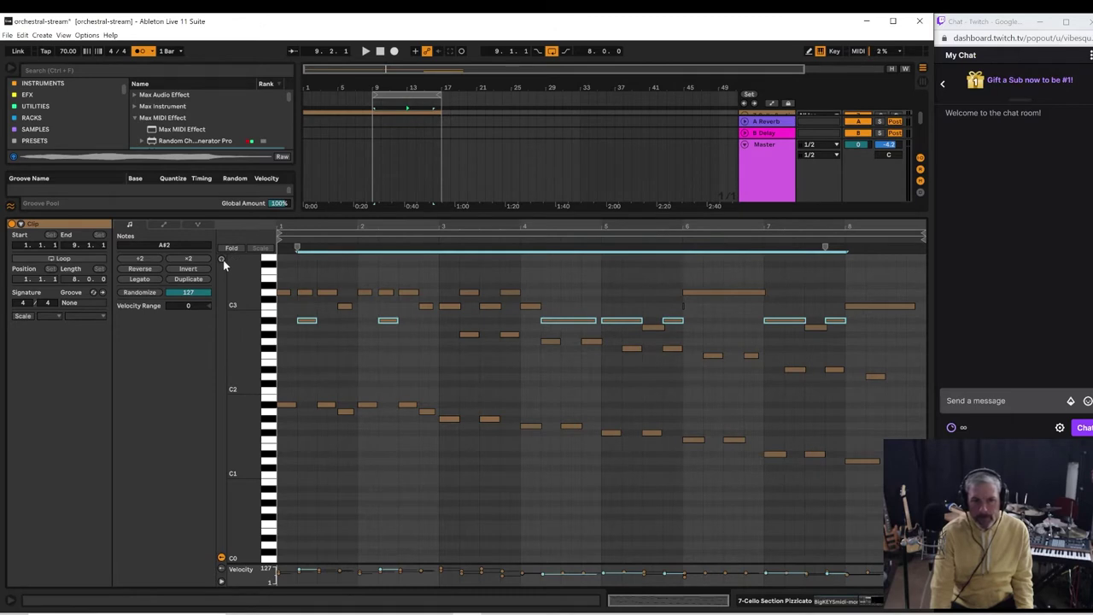
{"action": "left_click", "coordinate": [272, 322]}
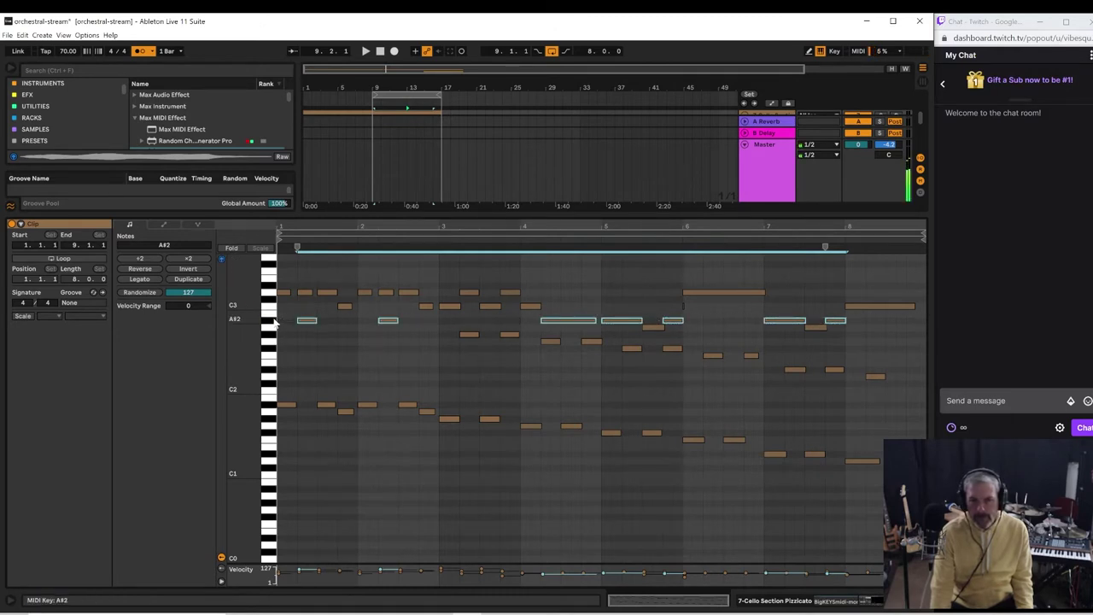
{"action": "key", "text": "space"}
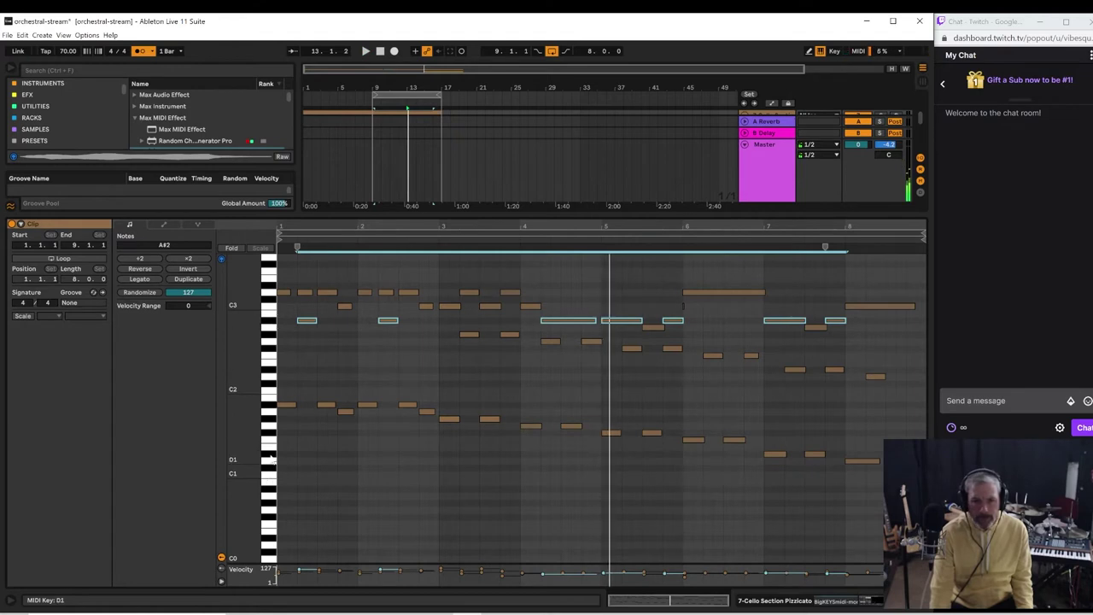
{"action": "left_click", "coordinate": [271, 421]}
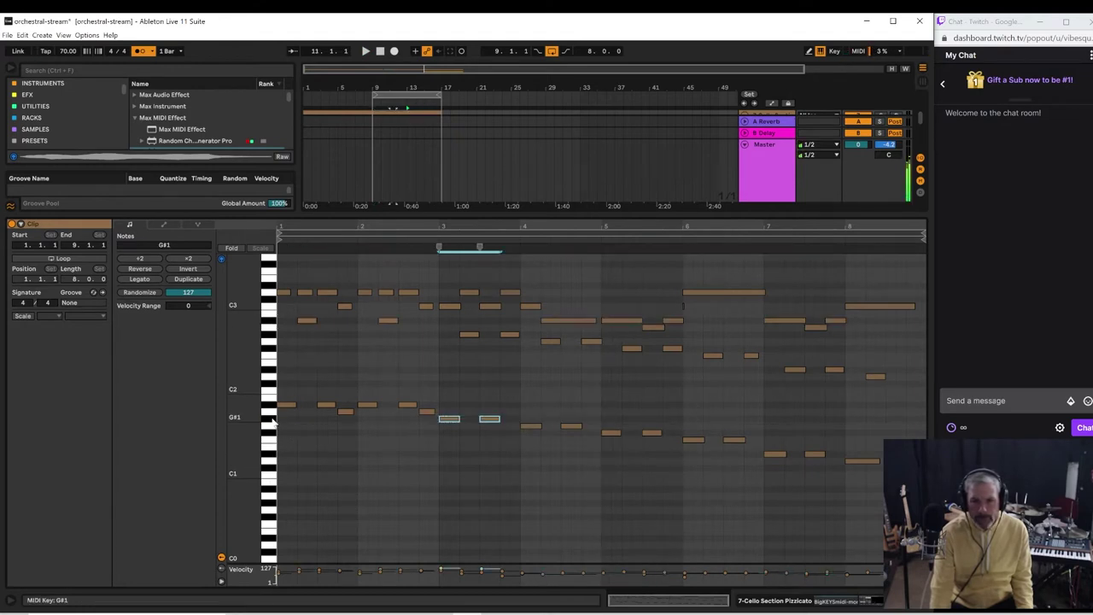
{"action": "left_click", "coordinate": [269, 427]}
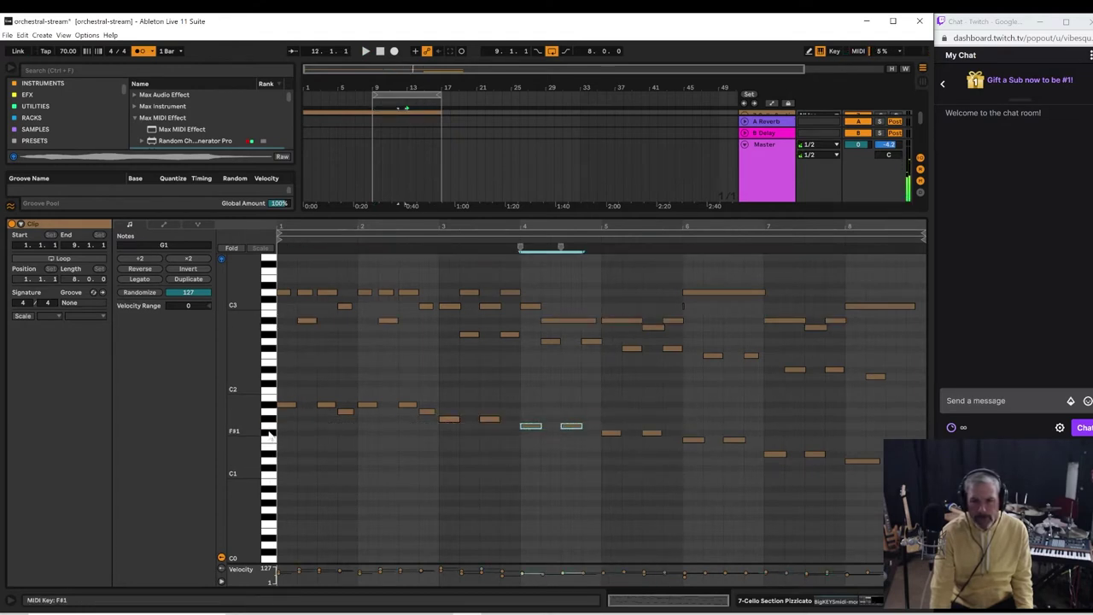
{"action": "left_click", "coordinate": [269, 434]}
{"action": "key", "text": "space"}
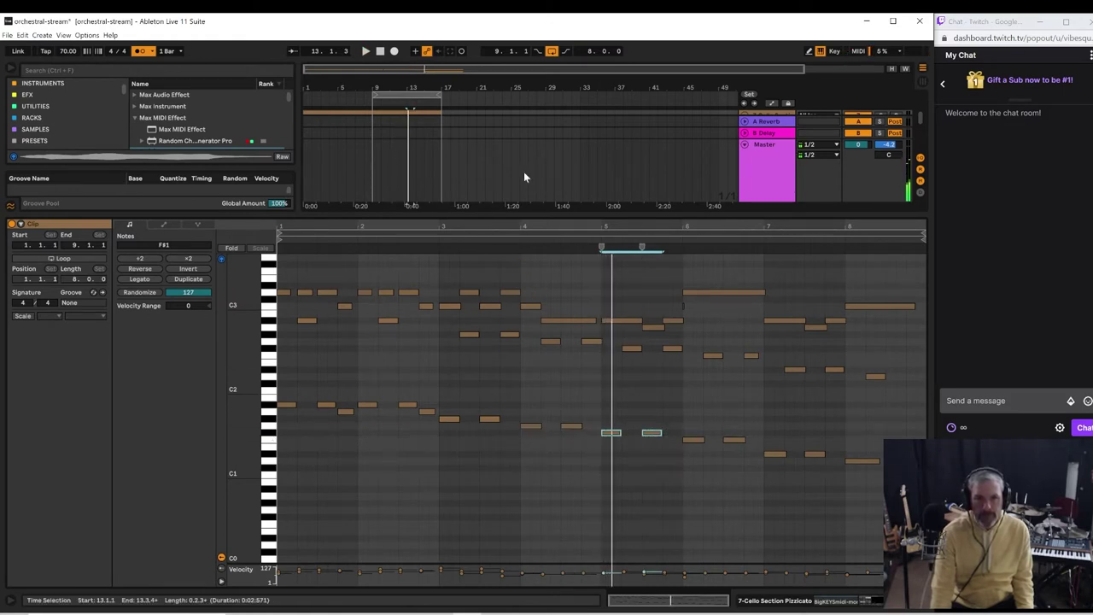
- Reopen the bass clarinet clip in a smaller note editor and play it from bar 13
{"action": "left_click_drag", "start_coordinate": [762, 215], "coordinate": [764, 374]}
{"action": "left_click", "coordinate": [770, 218]}
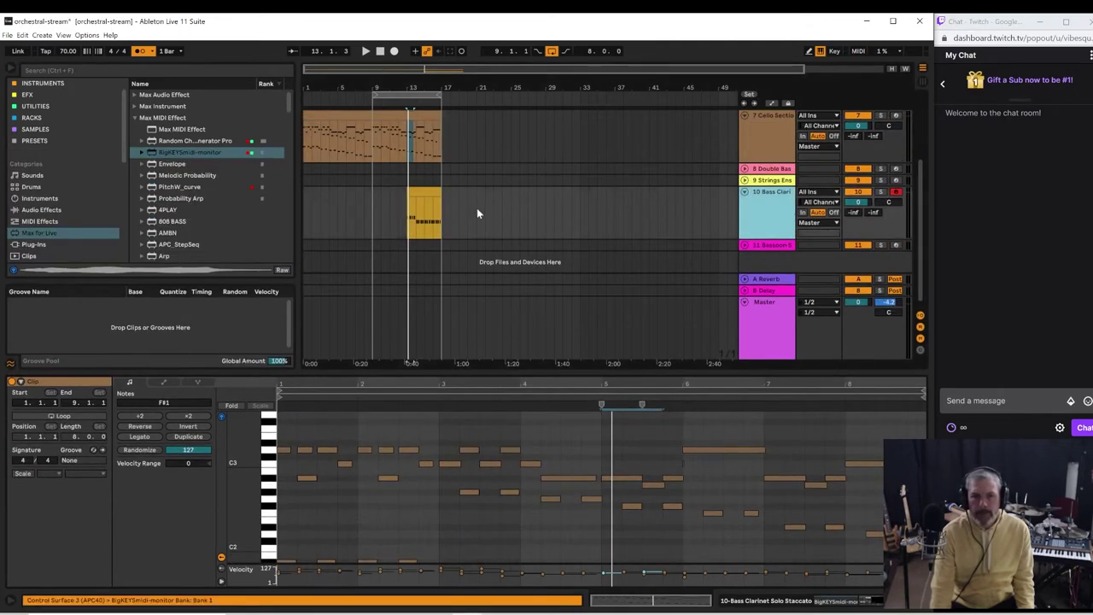
{"action": "left_click", "coordinate": [408, 227]}
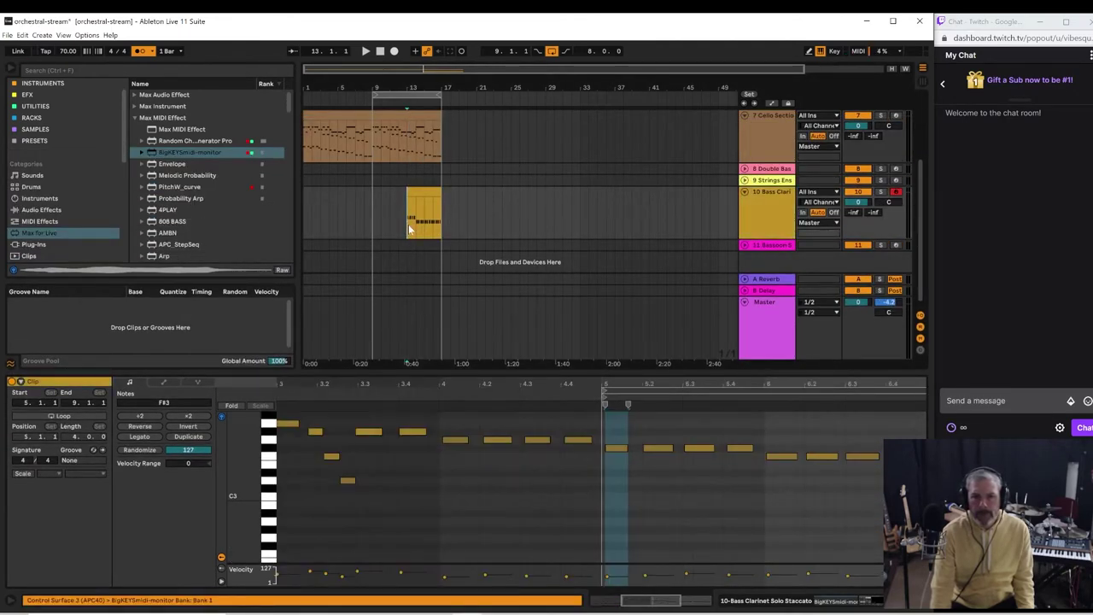
{"action": "left_click", "coordinate": [402, 341]}
{"action": "scroll", "coordinate": [653, 492], "scroll_direction": "up", "scroll_amount": 5}
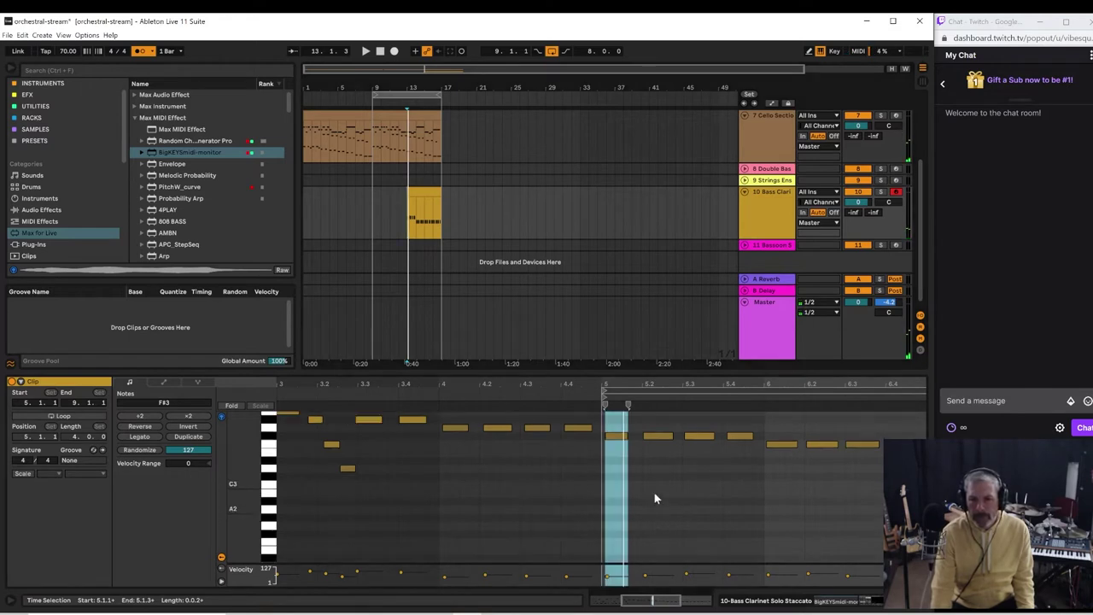
- Try the bass clarinet clip's first note of bar 5 at F3, return it to F#3 and play it
{"action": "scroll", "coordinate": [607, 539], "scroll_direction": "down", "scroll_amount": 2}
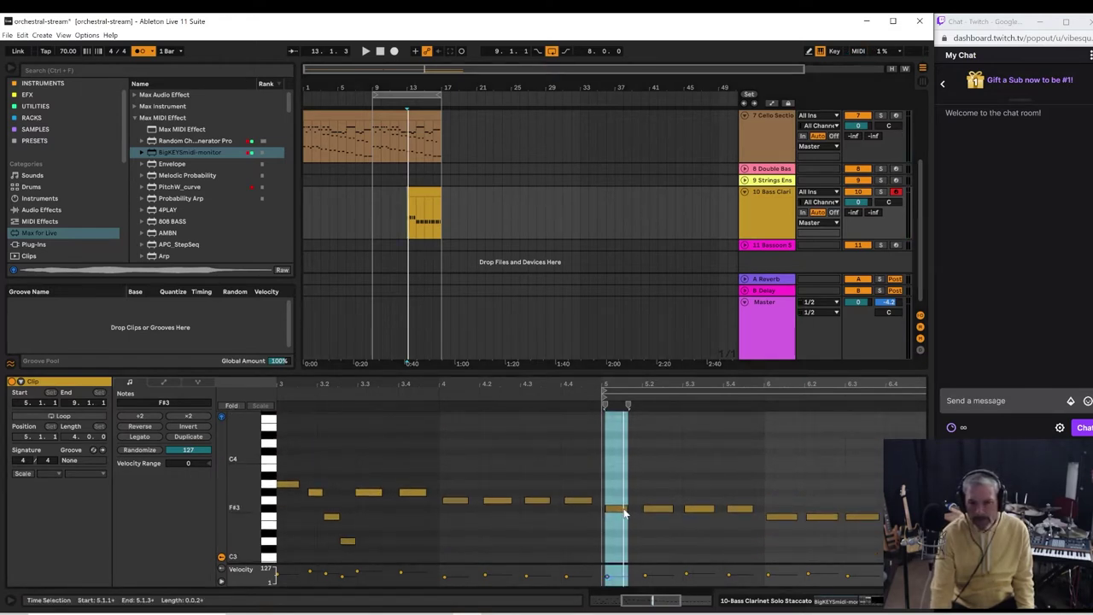
{"action": "left_click", "coordinate": [617, 510]}
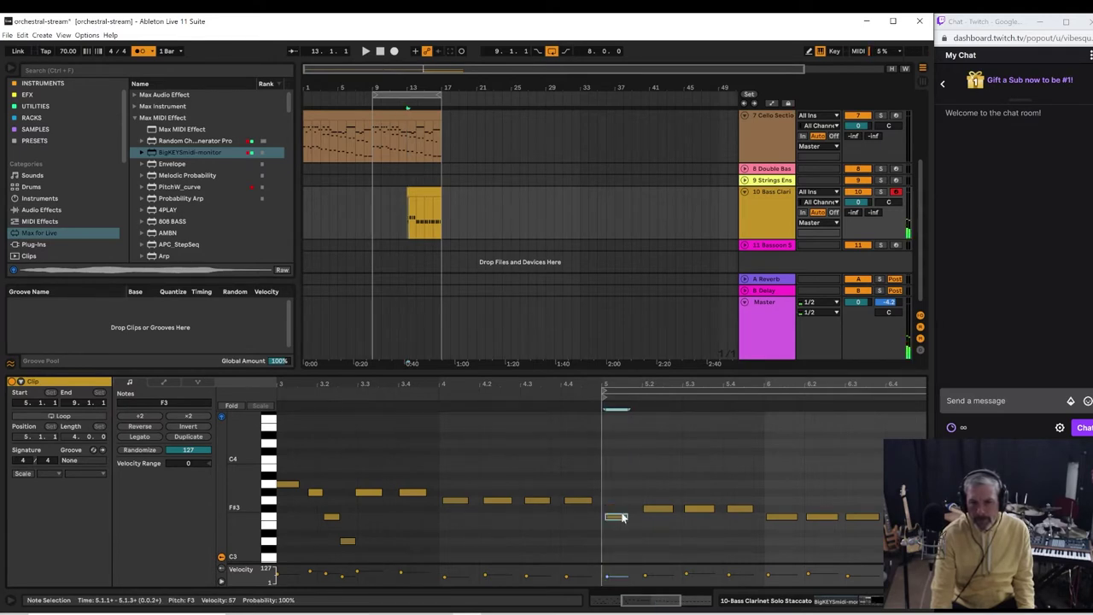
{"action": "left_click", "coordinate": [627, 517]}
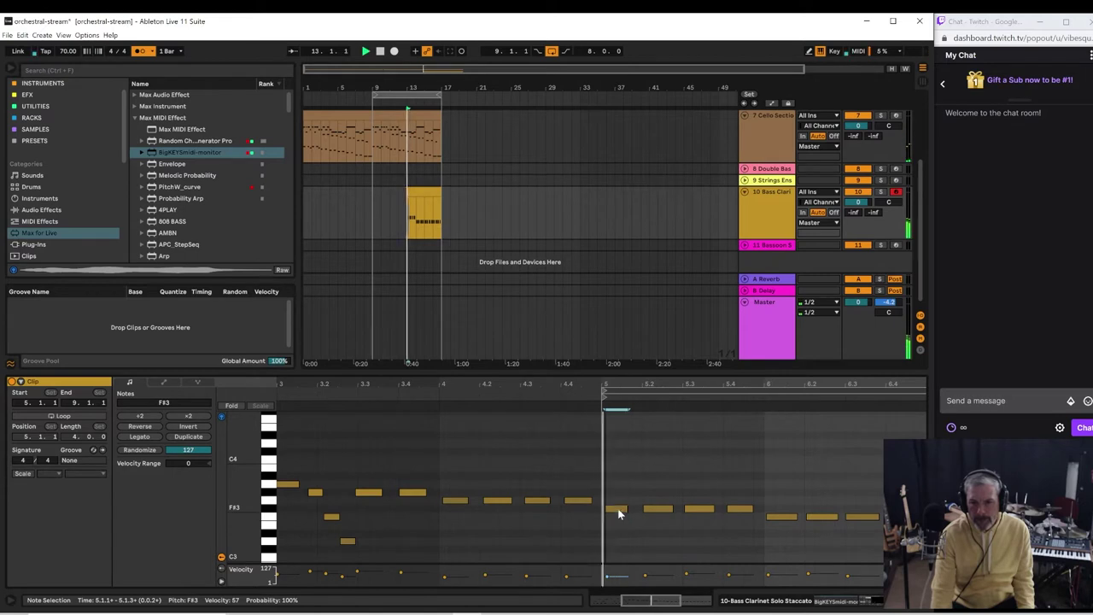
- Try the bass clarinet clip's first note of bar 5 at G#3, A#3 and C4, delete it and play the clip
{"action": "left_click_drag", "start_coordinate": [621, 519], "coordinate": [619, 498]}
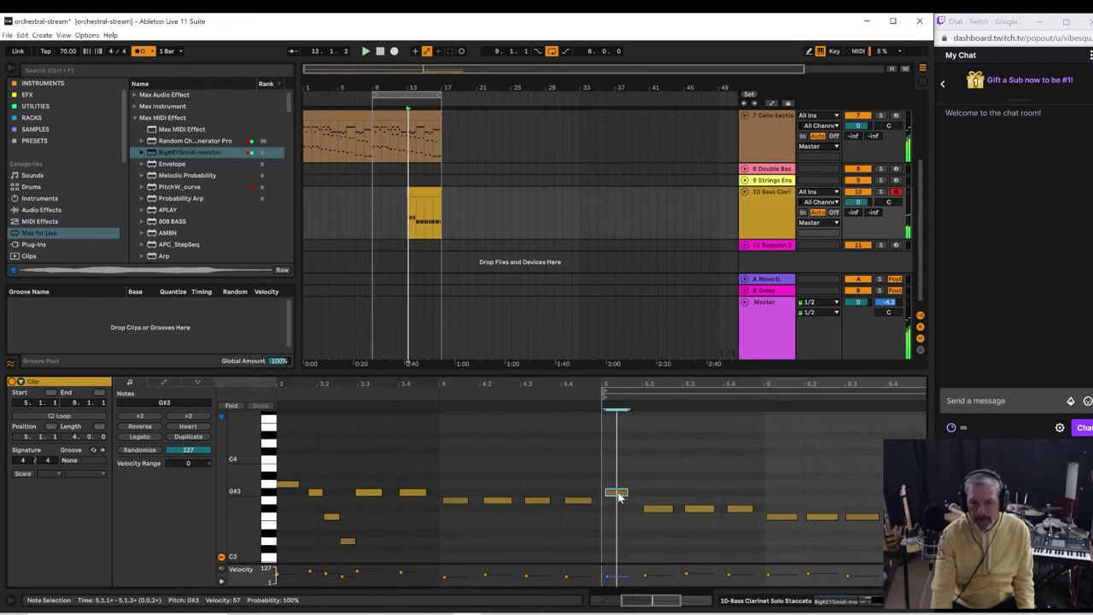
{"action": "key", "text": "Up"}
{"action": "key", "text": "Up"}
{"action": "key", "text": "Up"}
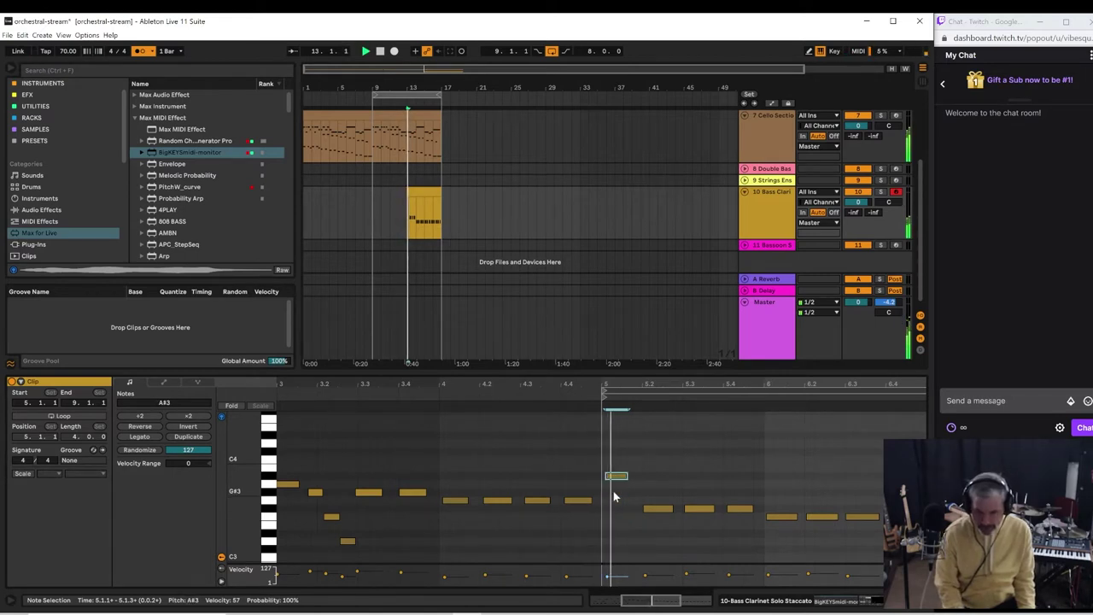
{"action": "key", "text": "Up"}
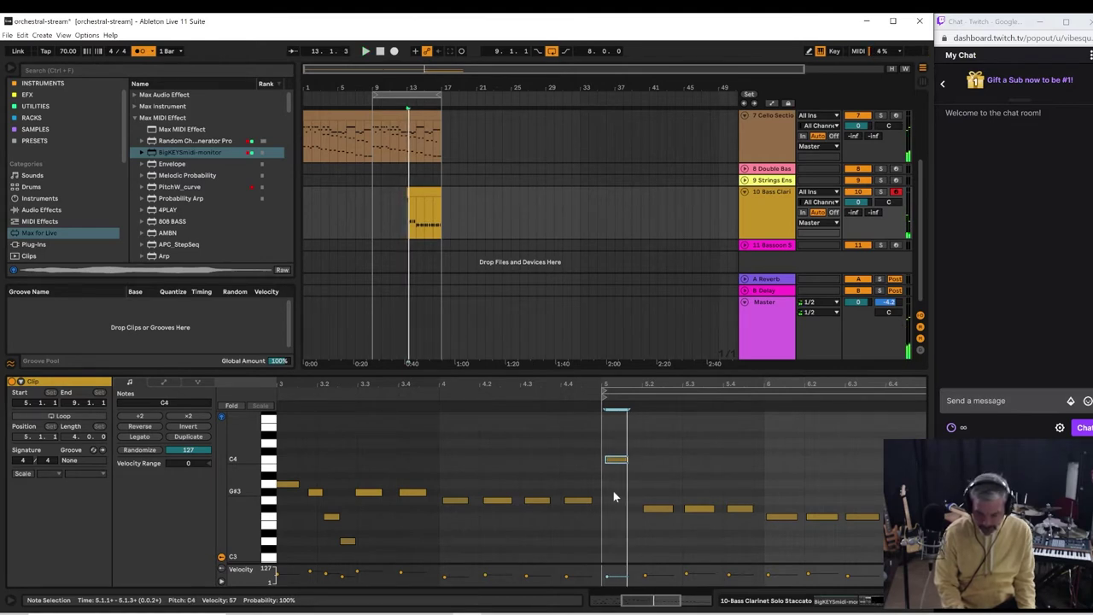
{"action": "key", "text": "Delete"}
{"action": "key", "text": "space"}
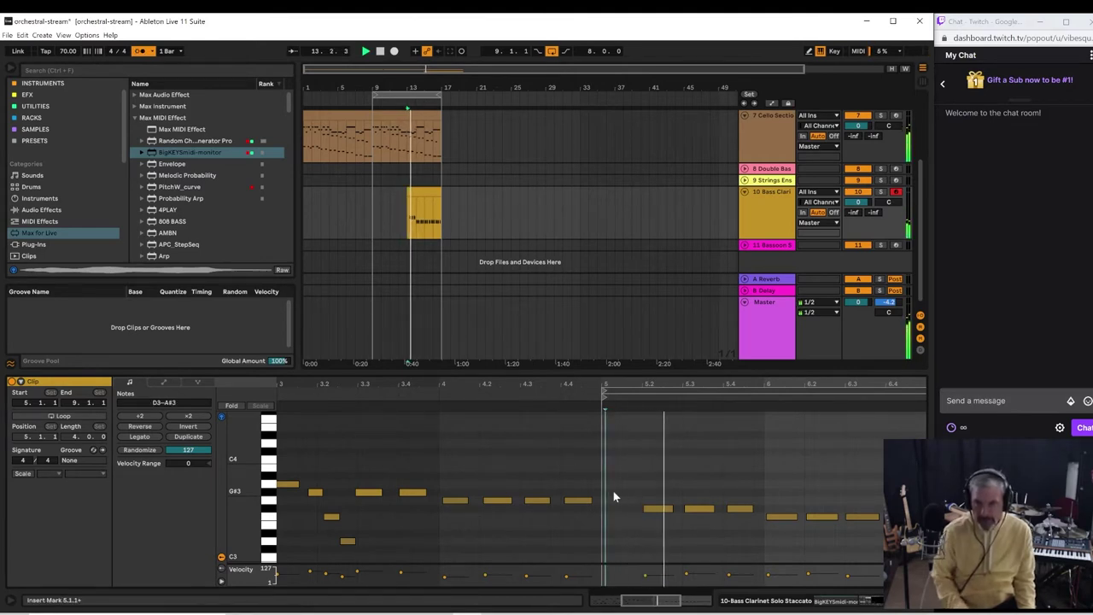
- Play the cello clip from bar 12 and from bar 13 to check the transition into bar 13
{"action": "left_click", "coordinate": [401, 151]}
{"action": "key", "text": "space"}
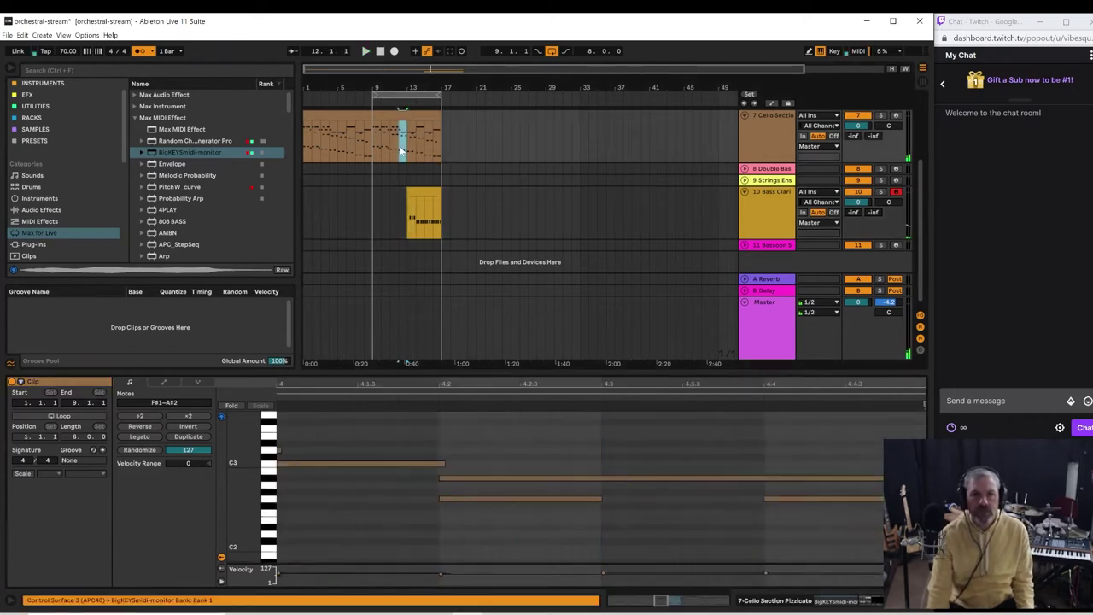
{"action": "key", "text": "space"}
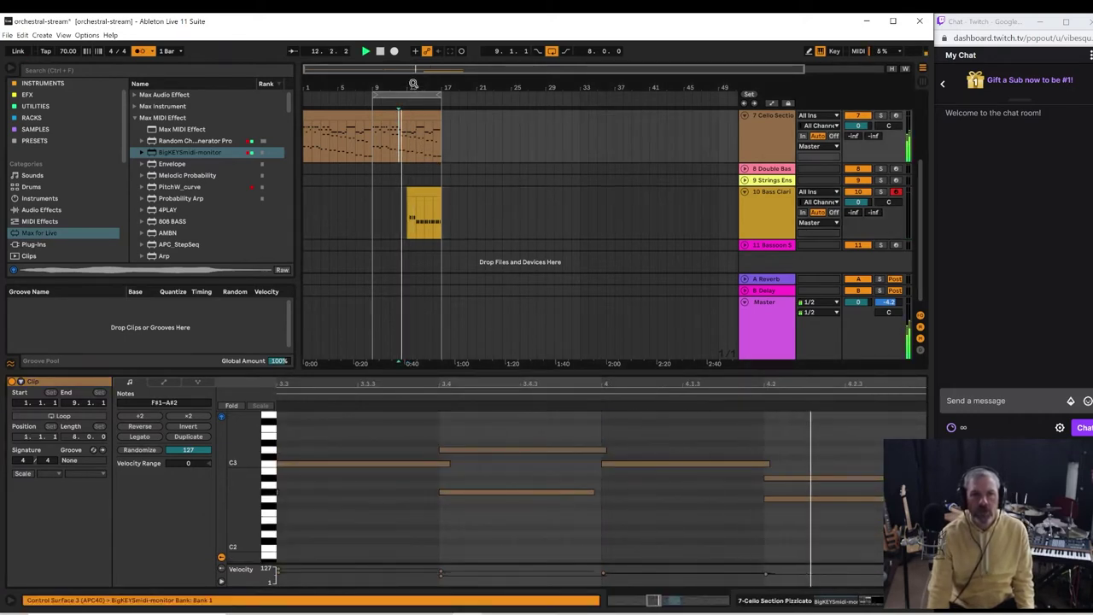
{"action": "left_click_drag", "start_coordinate": [413, 85], "coordinate": [436, 112]}
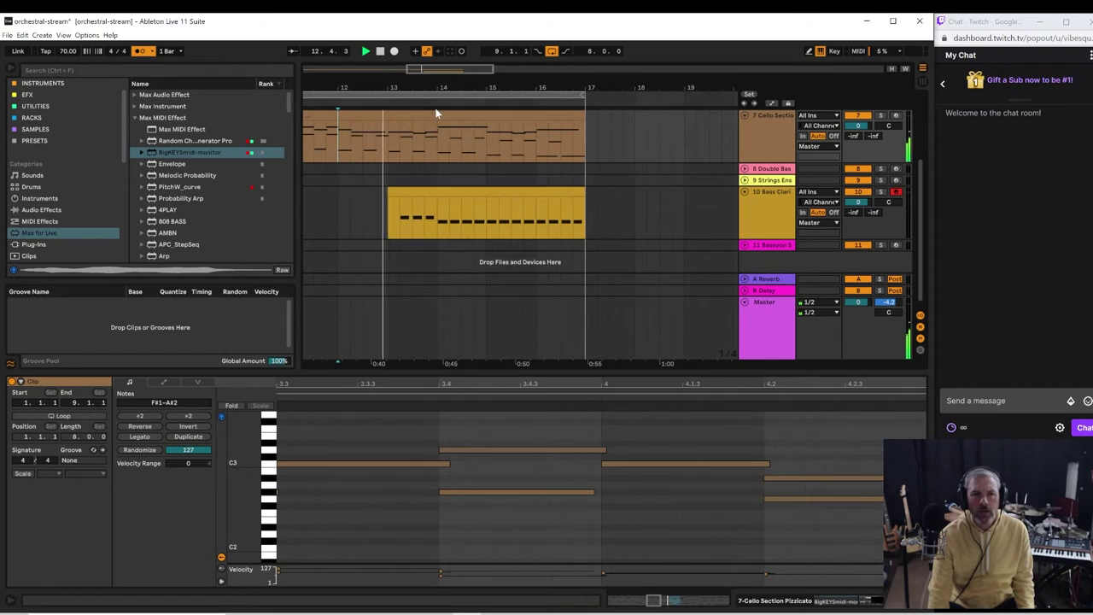
{"action": "left_click", "coordinate": [389, 143]}
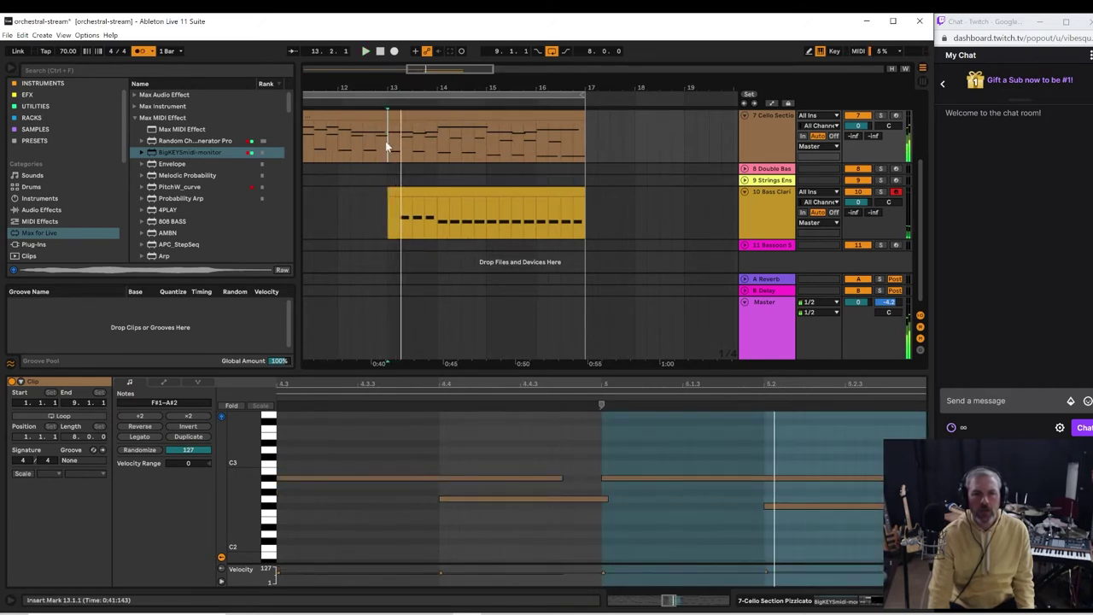
{"action": "left_click", "coordinate": [376, 130]}
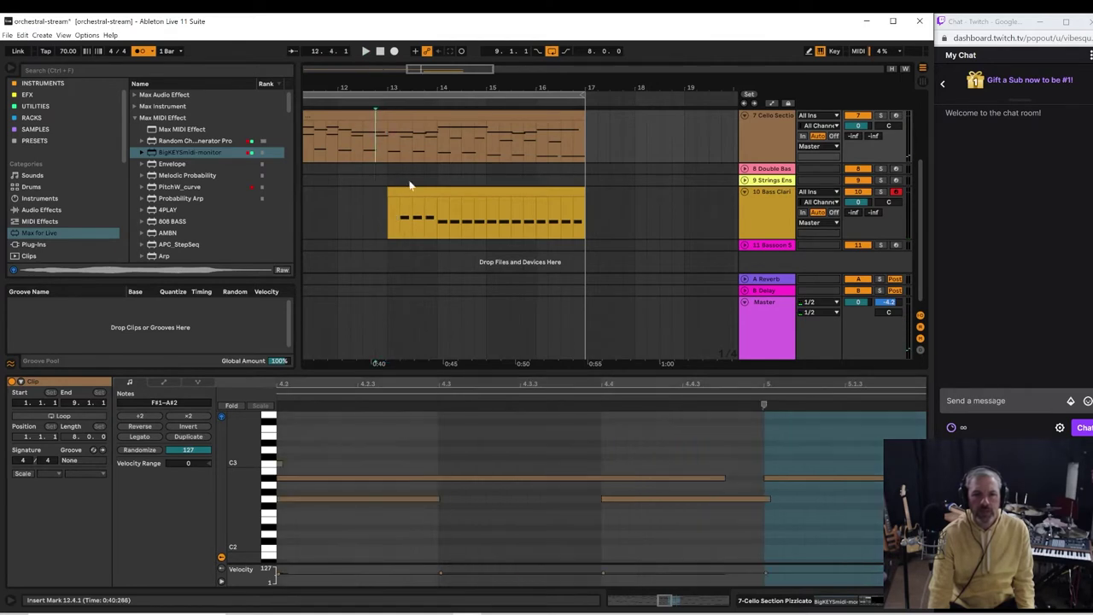
- Shorten the cello clip's G2 note at beat 4.4 to end at 4.4.4 and play the passage
{"action": "left_click", "coordinate": [776, 445]}
{"action": "left_click", "coordinate": [768, 500]}
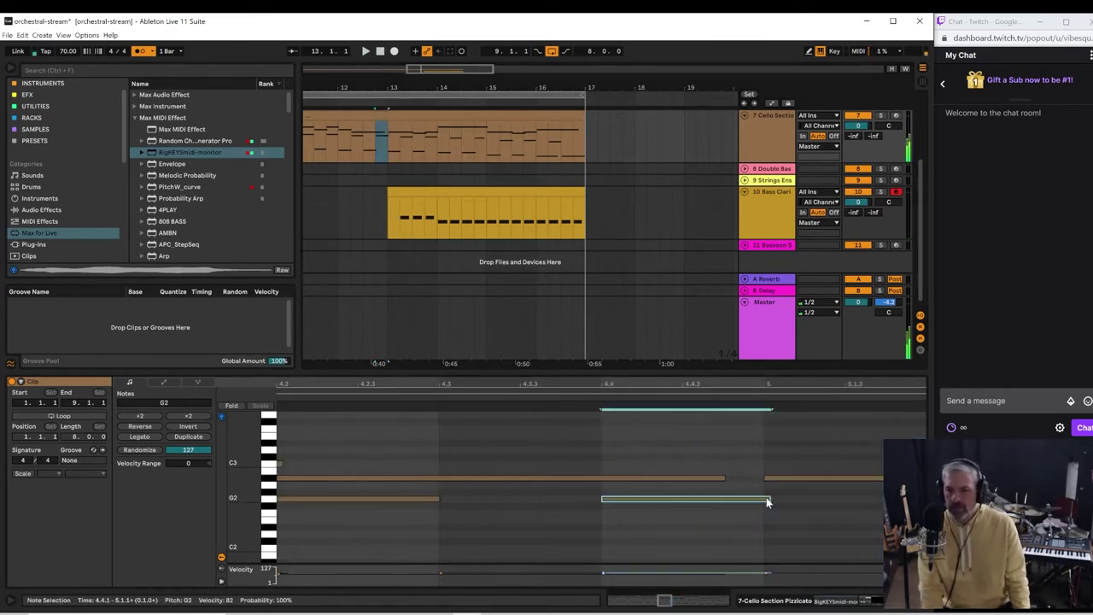
{"action": "left_click_drag", "start_coordinate": [770, 499], "coordinate": [760, 498]}
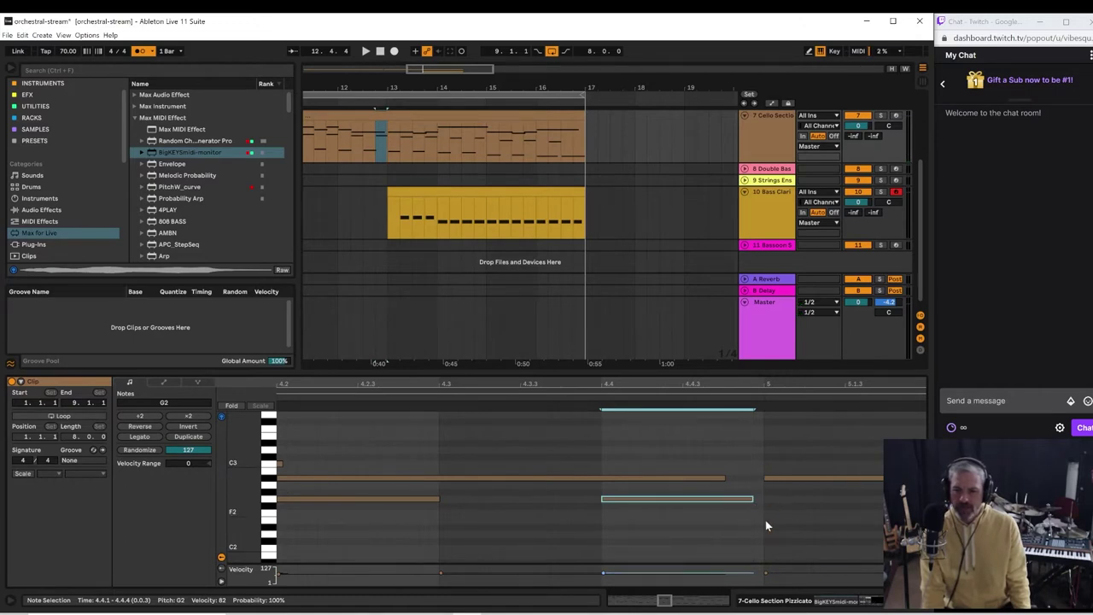
{"action": "left_click", "coordinate": [765, 520]}
{"action": "key", "text": "space"}
{"action": "key", "text": "space"}
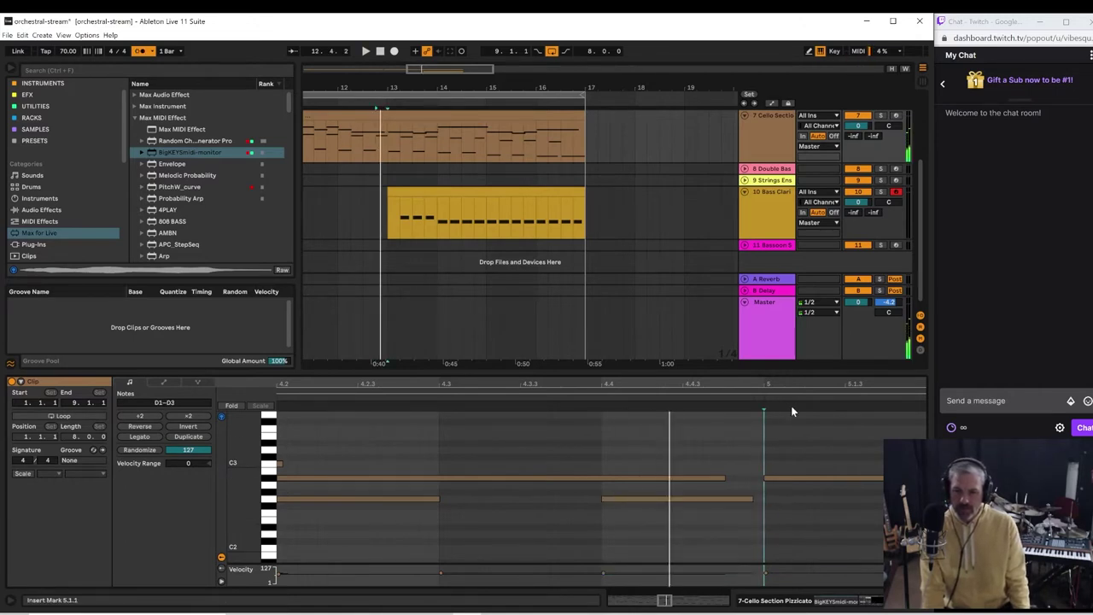
- Play the bass clarinet part from beat 13.4 and again from beat 12.4
{"action": "left_click", "coordinate": [425, 224]}
{"action": "key", "text": "space"}
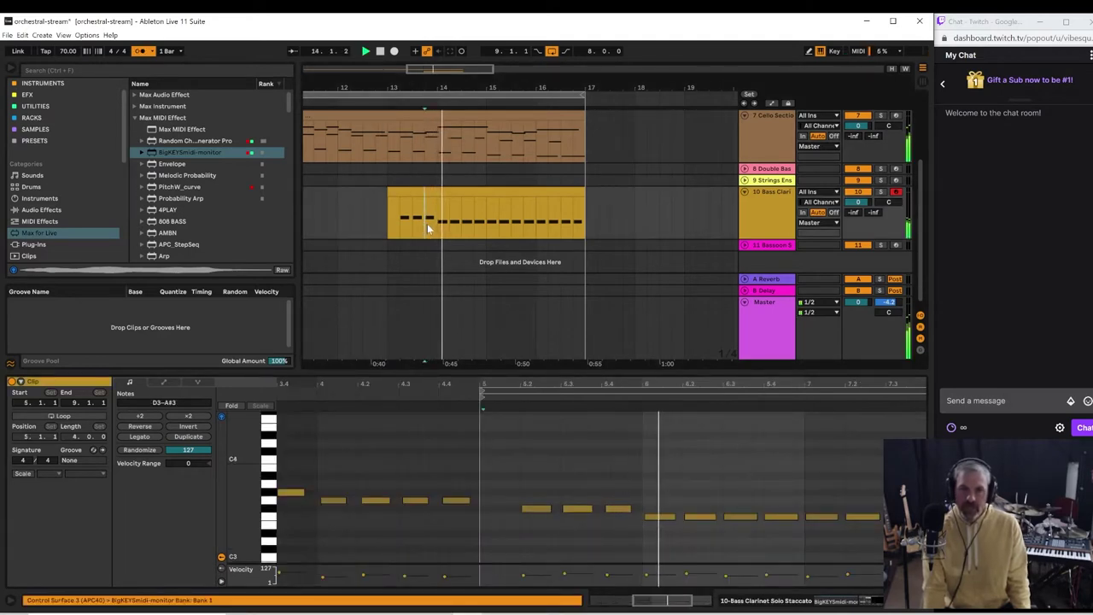
{"action": "left_click", "coordinate": [378, 224]}
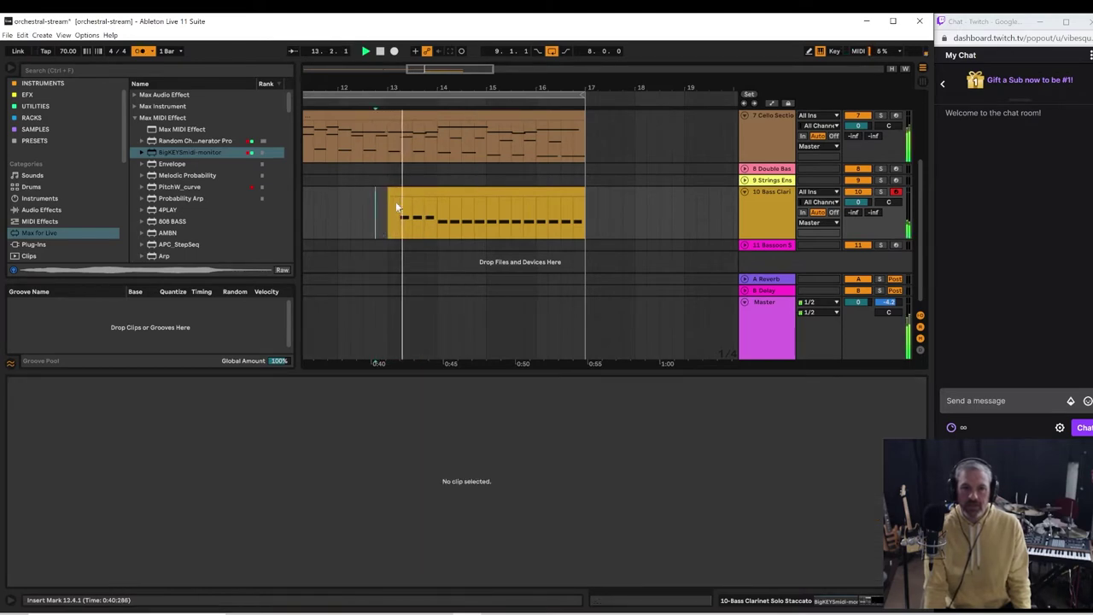
{"action": "key", "text": "space"}
- Add an F#3 note from 5.1.1 to 5.1.4 in the bass clarinet clip, set its velocity to 72 and play it from bar 13
{"action": "left_click", "coordinate": [396, 217]}
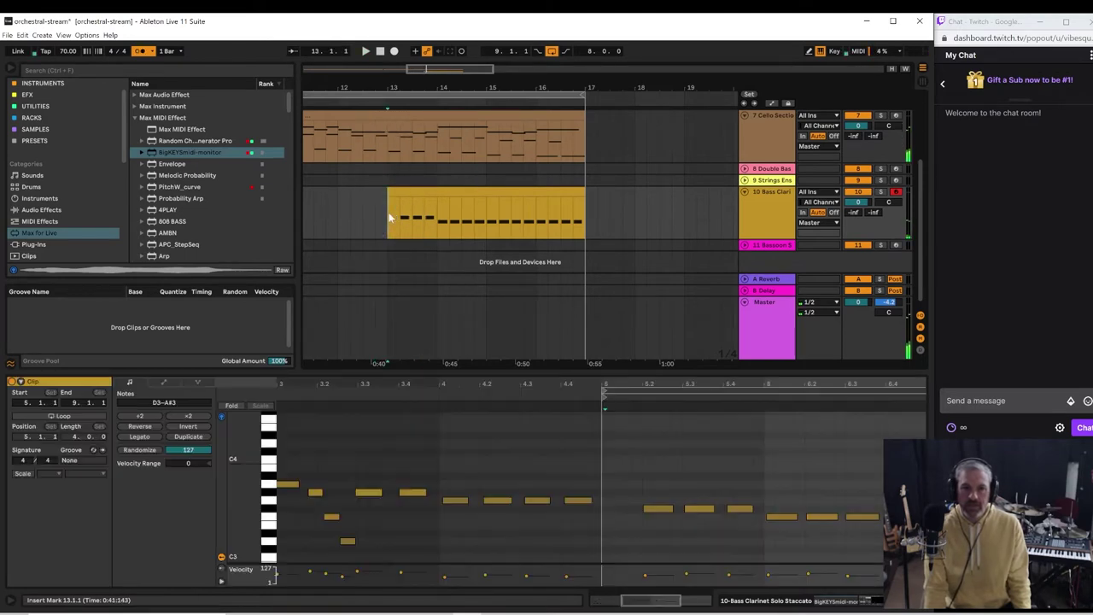
{"action": "left_click", "coordinate": [655, 510]}
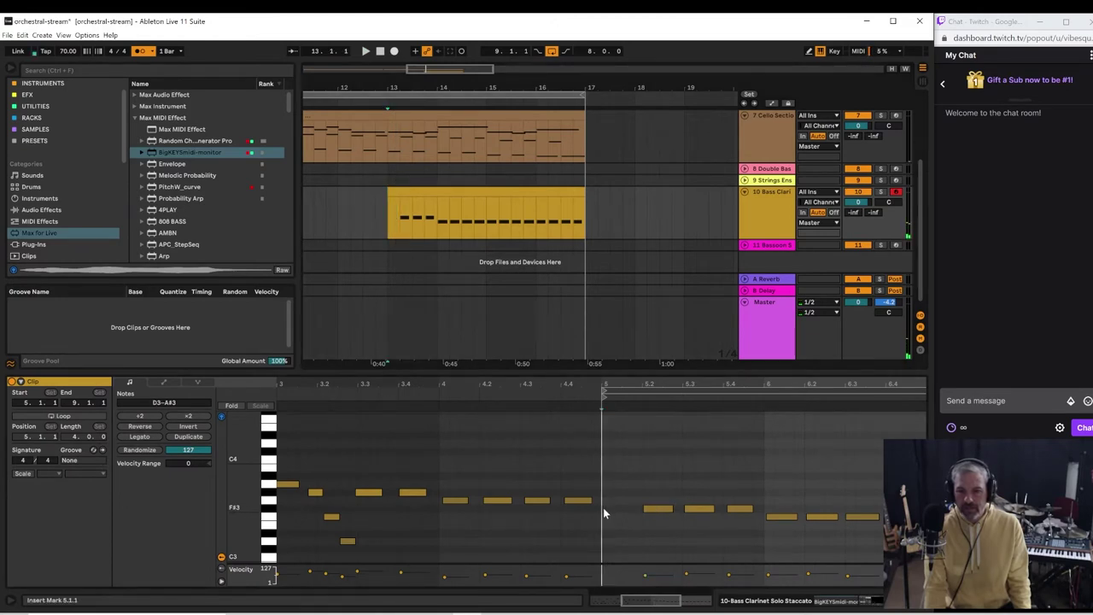
{"action": "double_click", "coordinate": [603, 509]}
{"action": "left_click_drag", "start_coordinate": [613, 509], "coordinate": [626, 510]}
{"action": "key", "text": "space"}
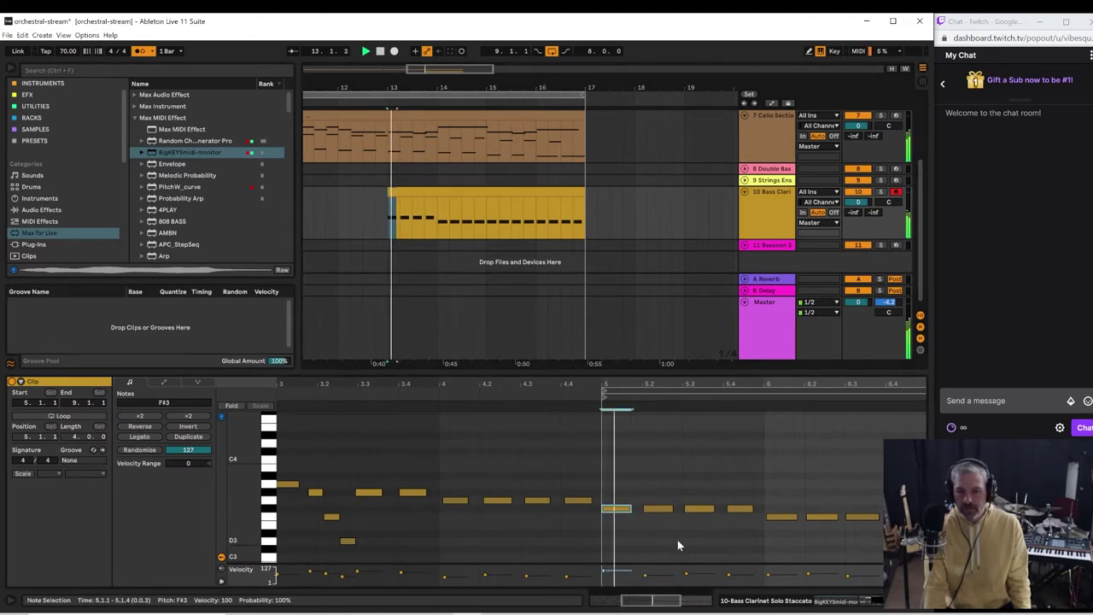
{"action": "left_click_drag", "start_coordinate": [601, 573], "coordinate": [601, 576]}
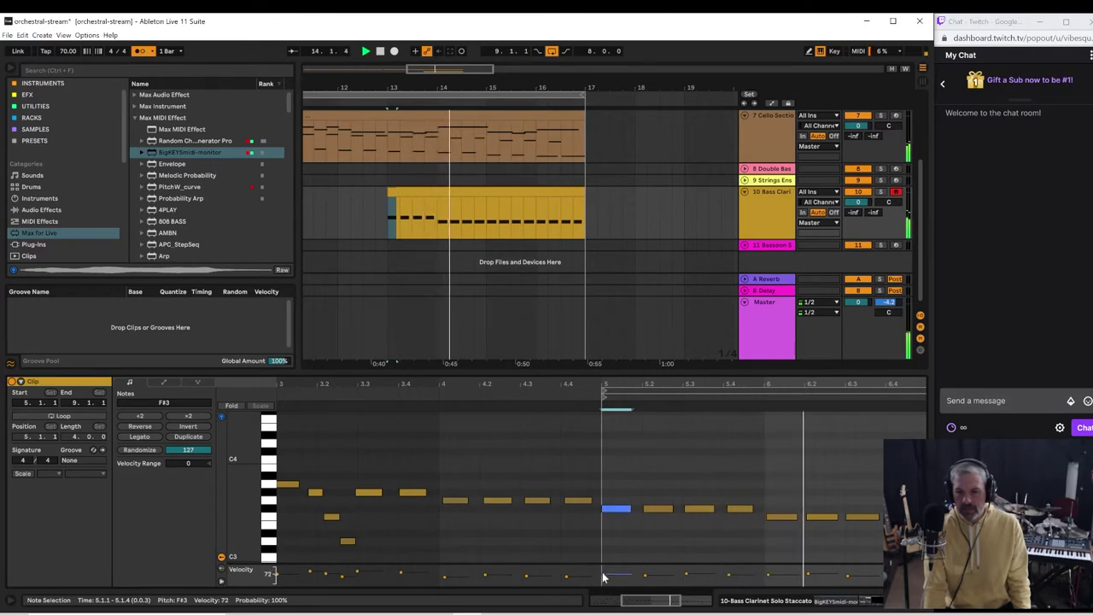
{"action": "left_click", "coordinate": [390, 221]}
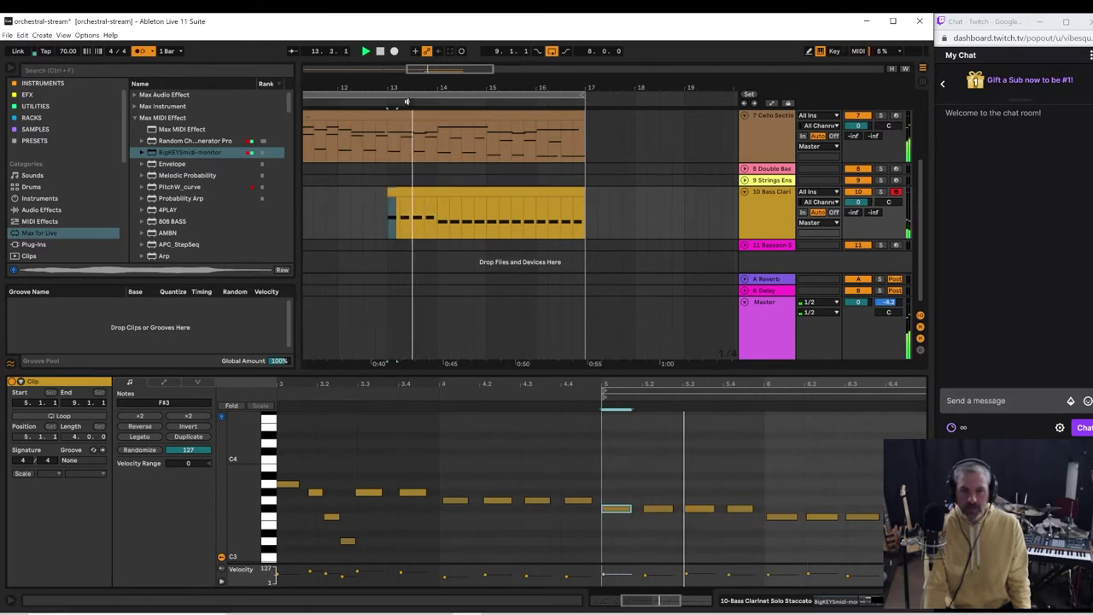
- Create an empty MIDI clip on the bass clarinet track from bar 9 to bar 13 and play from its start
{"action": "scroll", "coordinate": [481, 133], "scroll_direction": "down", "scroll_amount": 4, "text": "ctrl"}
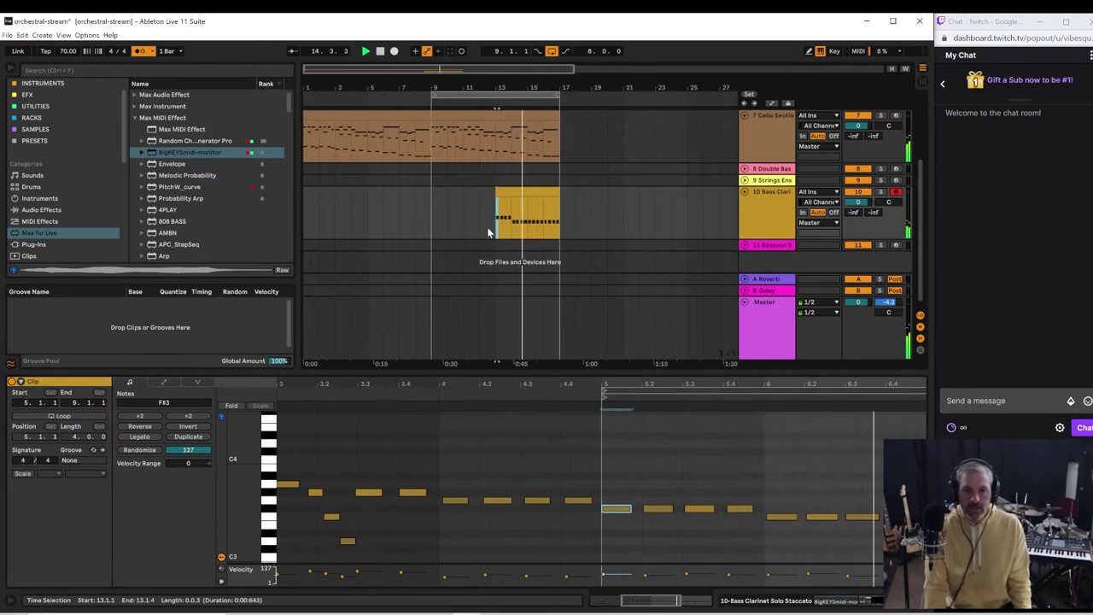
{"action": "left_click_drag", "start_coordinate": [429, 224], "coordinate": [488, 219]}
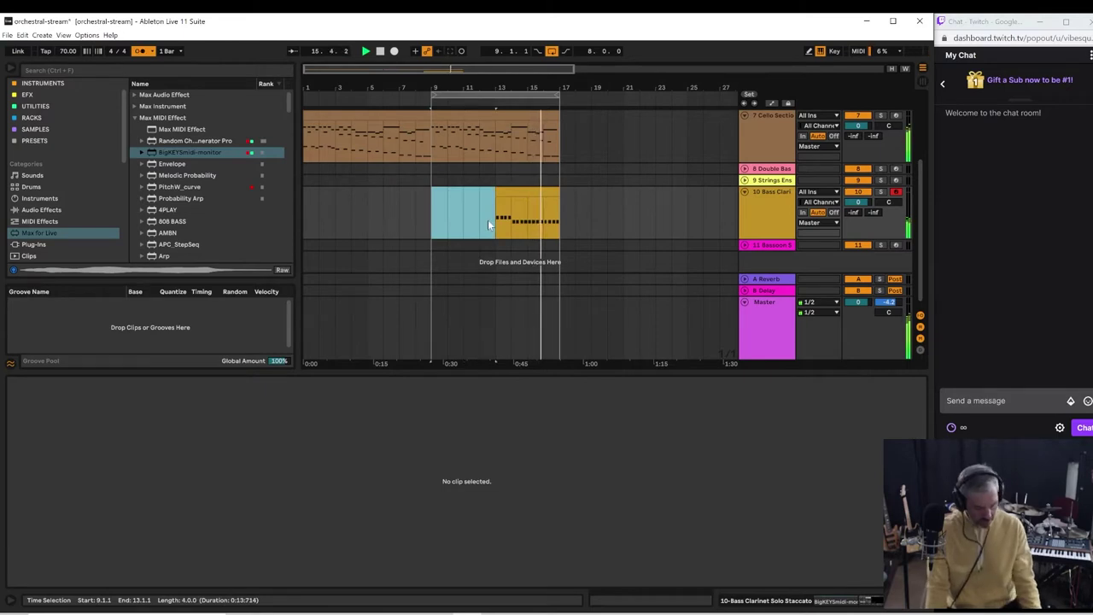
{"action": "key", "text": "ctrl+shift+m"}
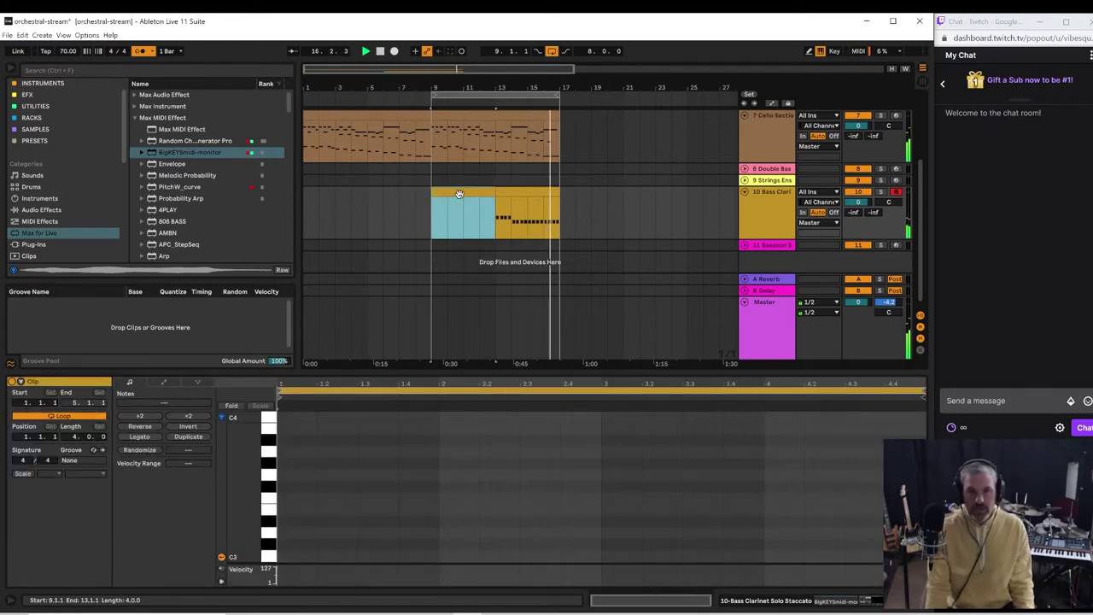
{"action": "key", "text": "space"}
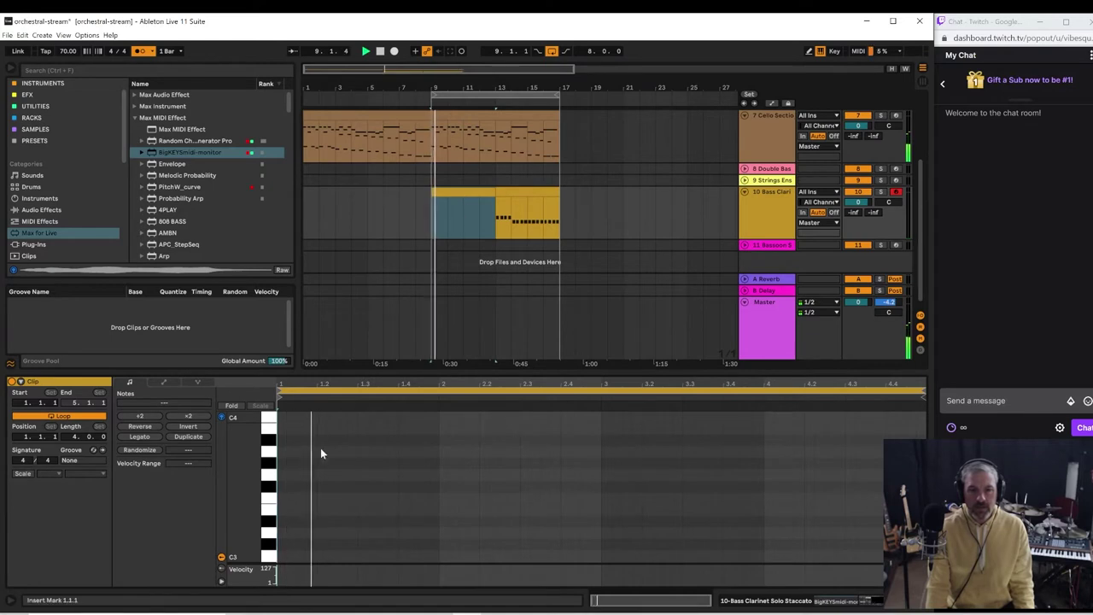
{"action": "key", "text": "space"}
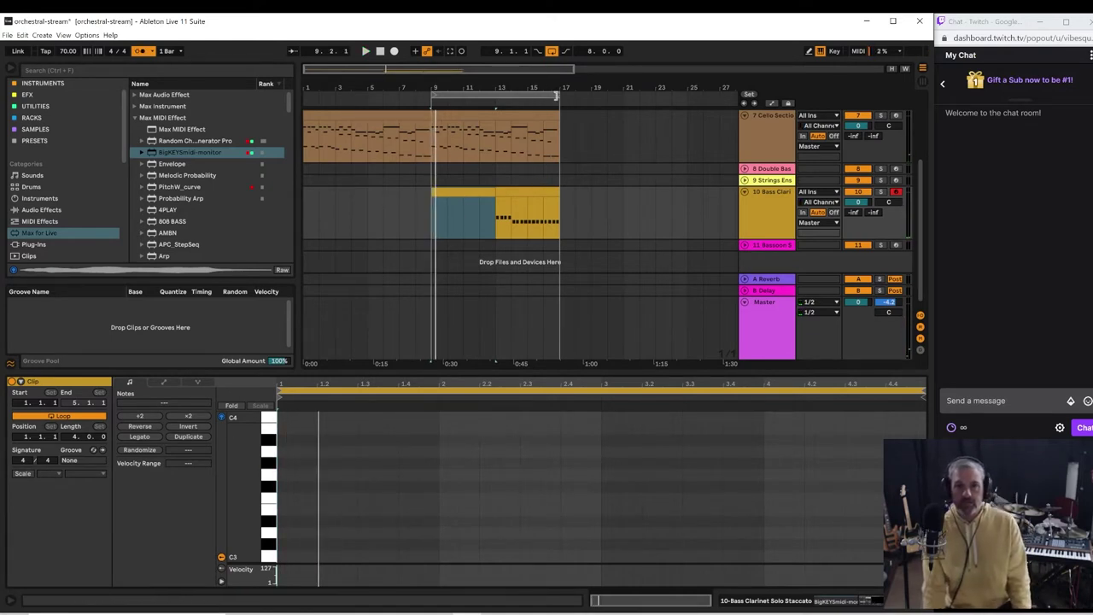
- Shorten the arrangement loop to the four bars from bar 9 to bar 13 and rehearse a bass clarinet part over it
{"action": "left_click_drag", "start_coordinate": [556, 96], "coordinate": [493, 100]}
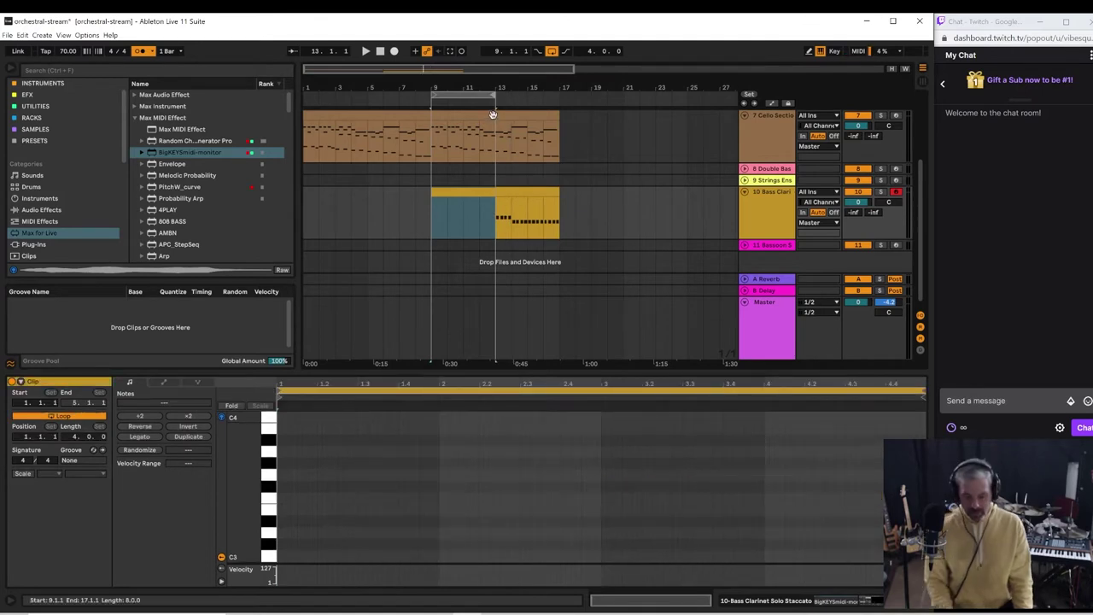
{"action": "key", "text": "space"}
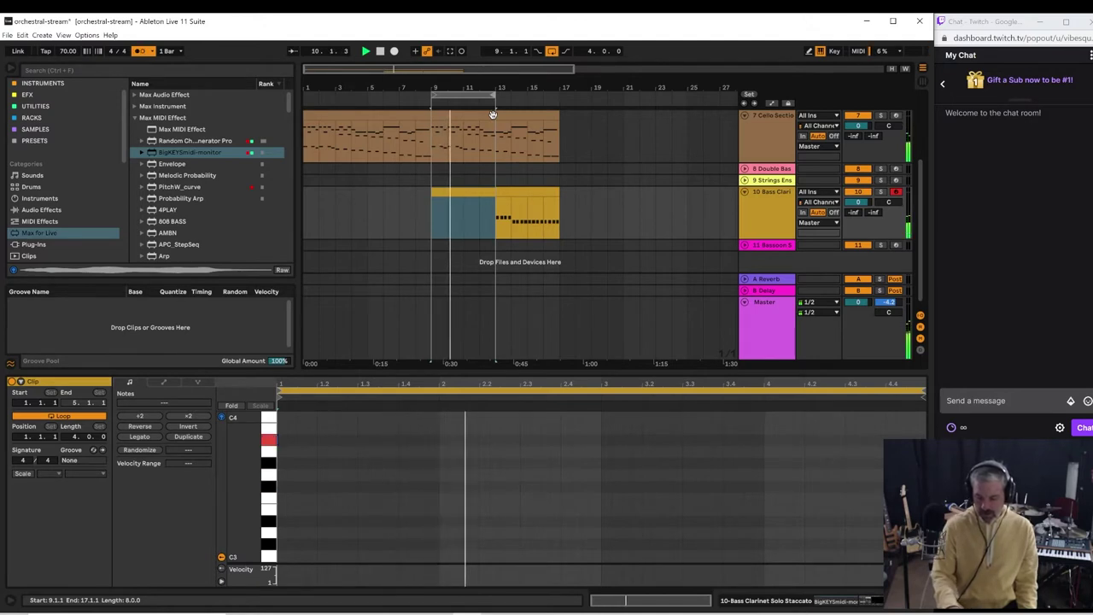
{"action": "key", "text": "space"}
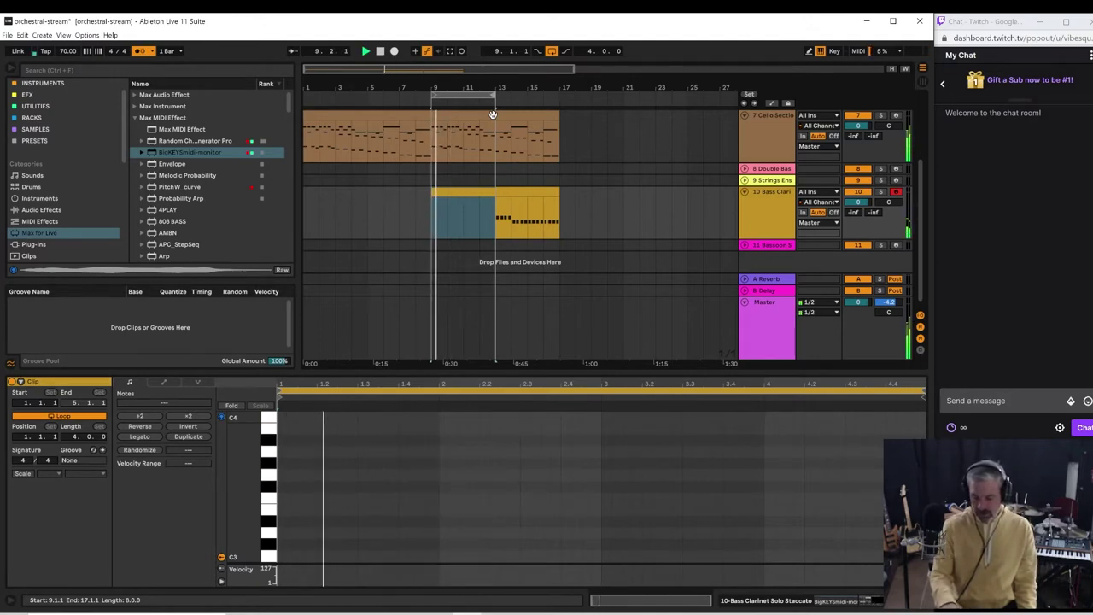
{"action": "key", "text": "space"}
{"action": "key", "text": "space"}
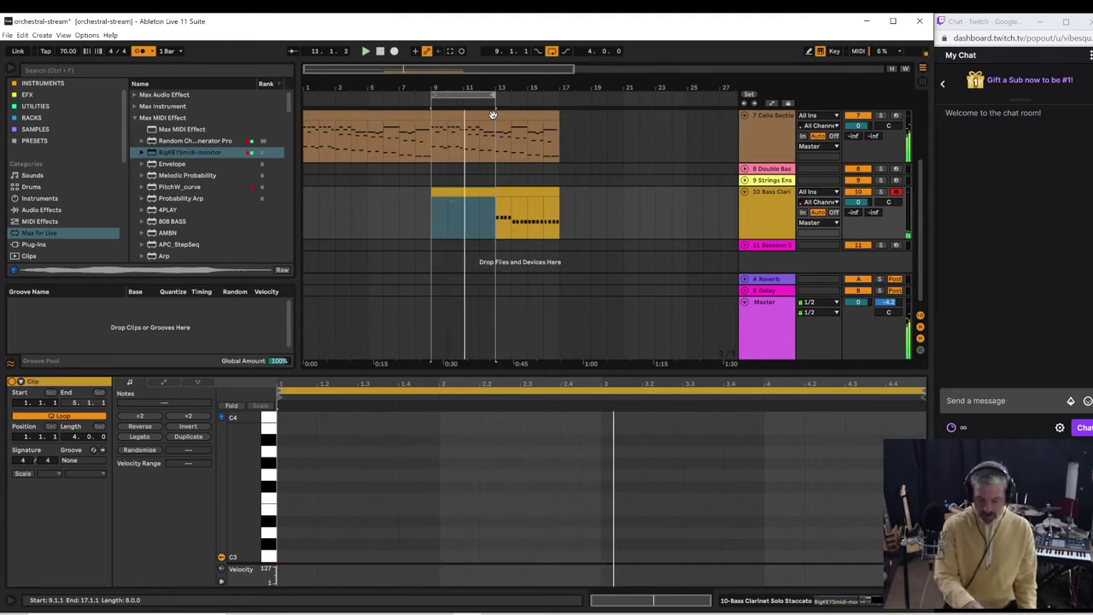
{"action": "key", "text": "space"}
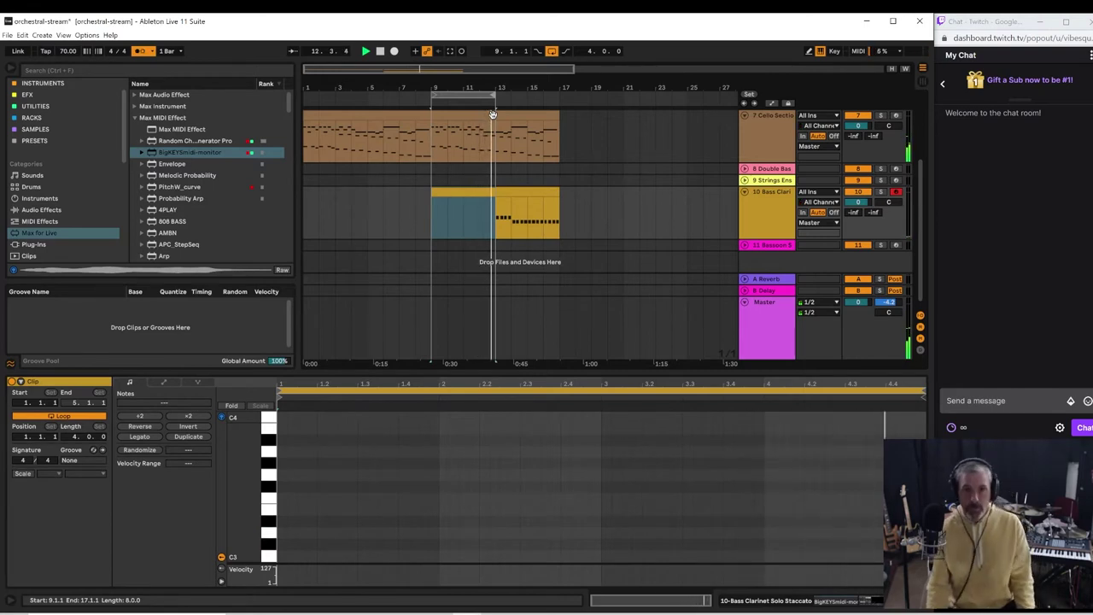
- Capture the played notes into the bass clarinet clip at bar 9 and delete the stray short D3 before beat 1.2
{"action": "left_click", "coordinate": [451, 51]}
{"action": "key", "text": "space"}
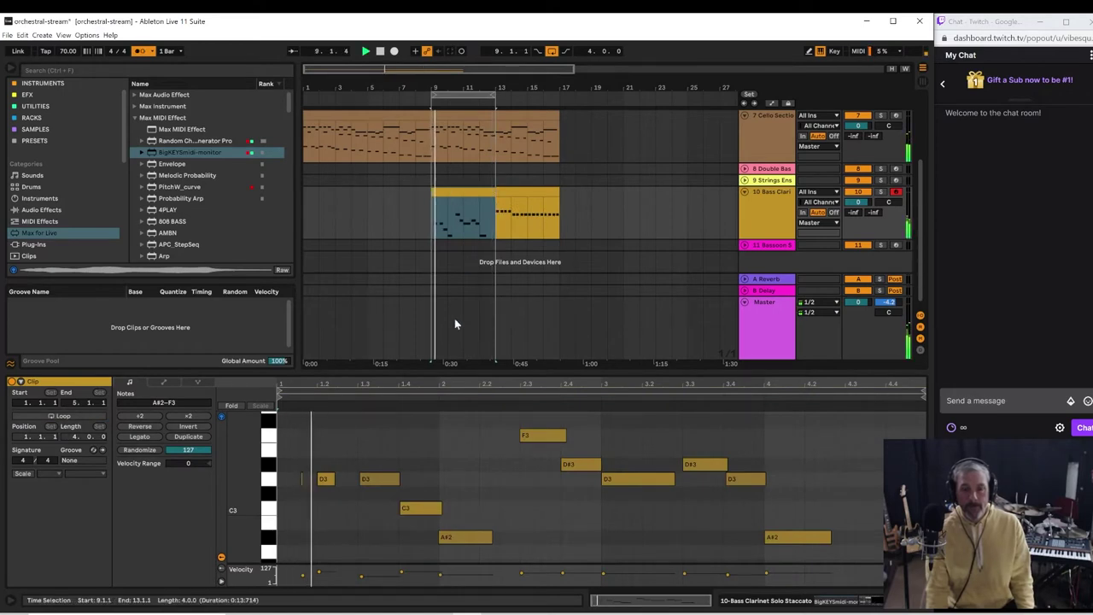
{"action": "left_click", "coordinate": [290, 475]}
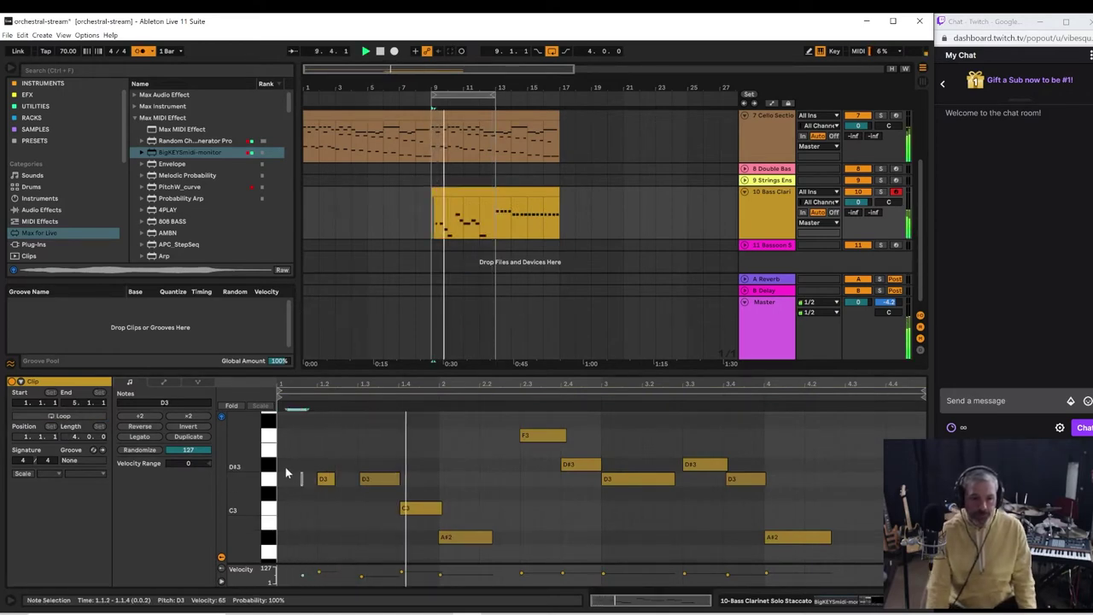
{"action": "left_click", "coordinate": [344, 501]}
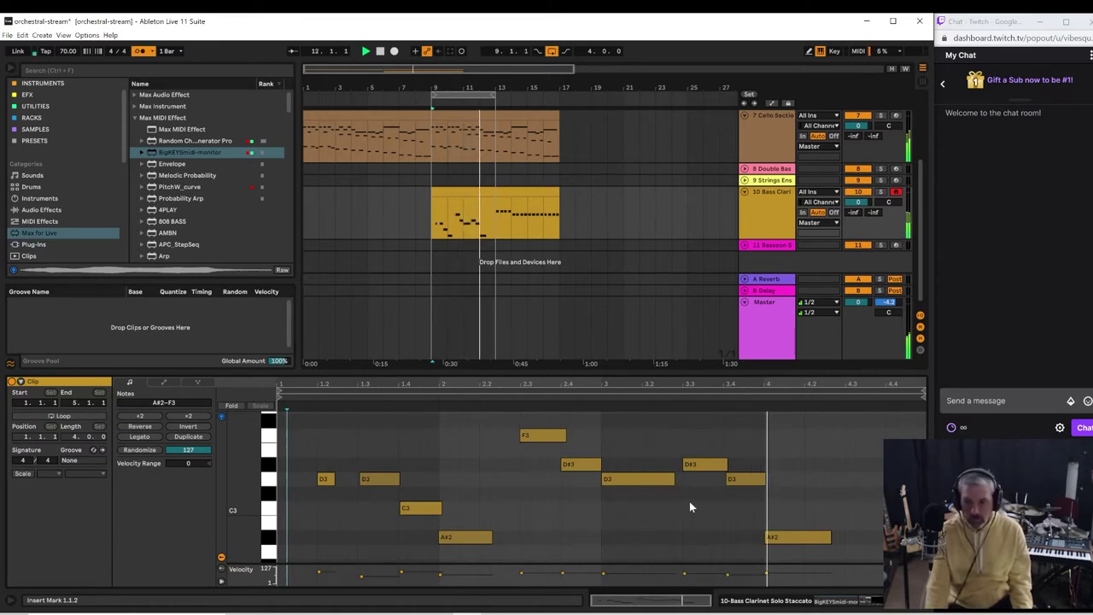
- Nudge the D3 note at beat 3.4 slightly earlier, raise the A#2 at bar 4 to C3 and play the bass clarinet clip
{"action": "left_click", "coordinate": [729, 479]}
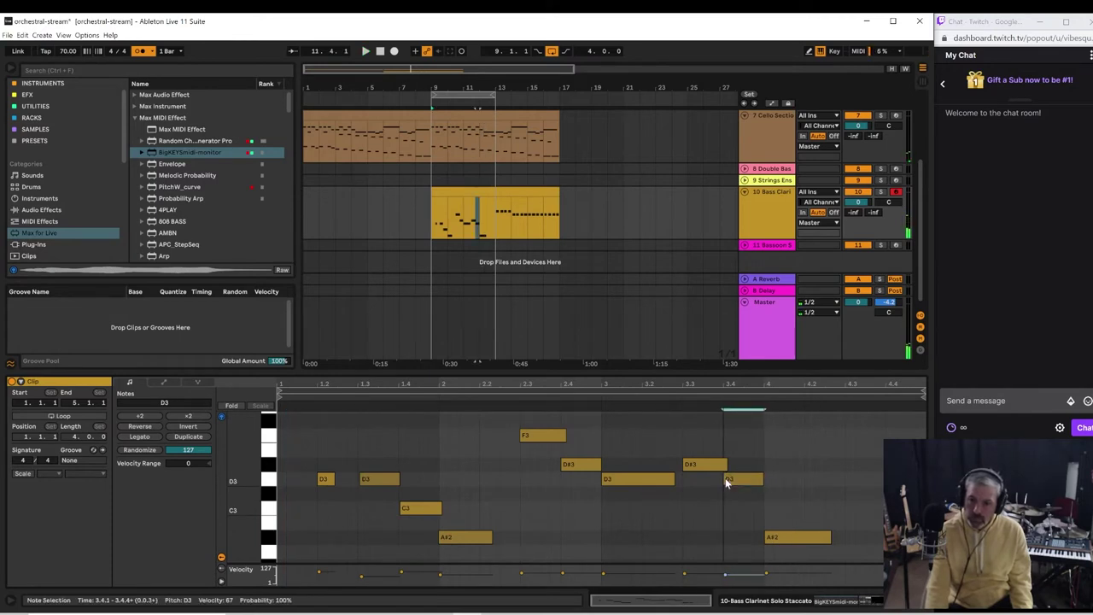
{"action": "left_click", "coordinate": [789, 539]}
{"action": "key", "text": "Up"}
{"action": "key", "text": "Up"}
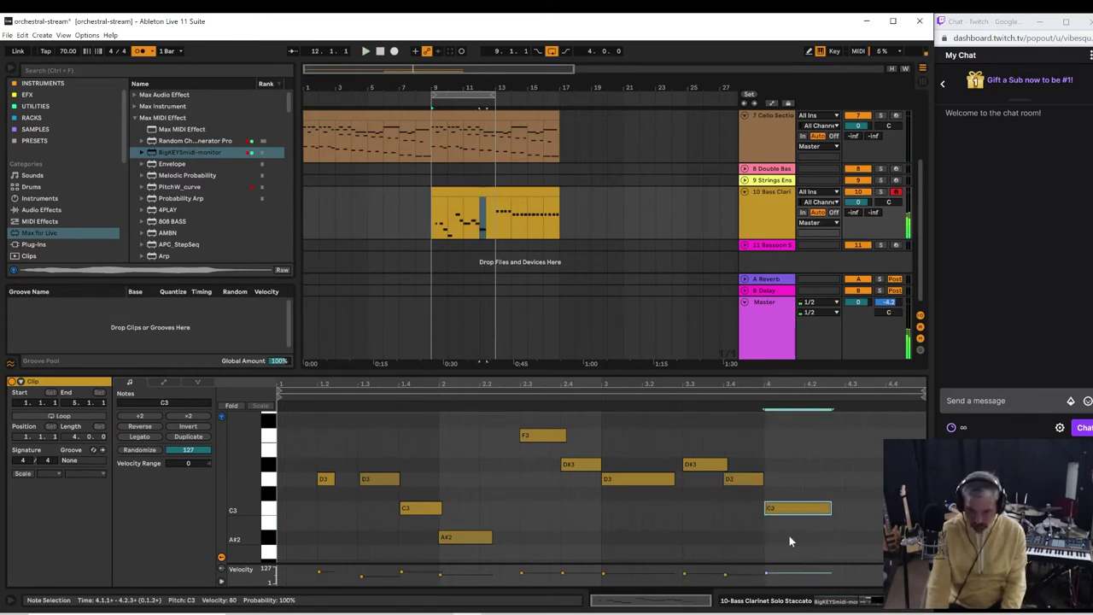
{"action": "key", "text": "space"}
{"action": "left_click", "coordinate": [725, 396]}
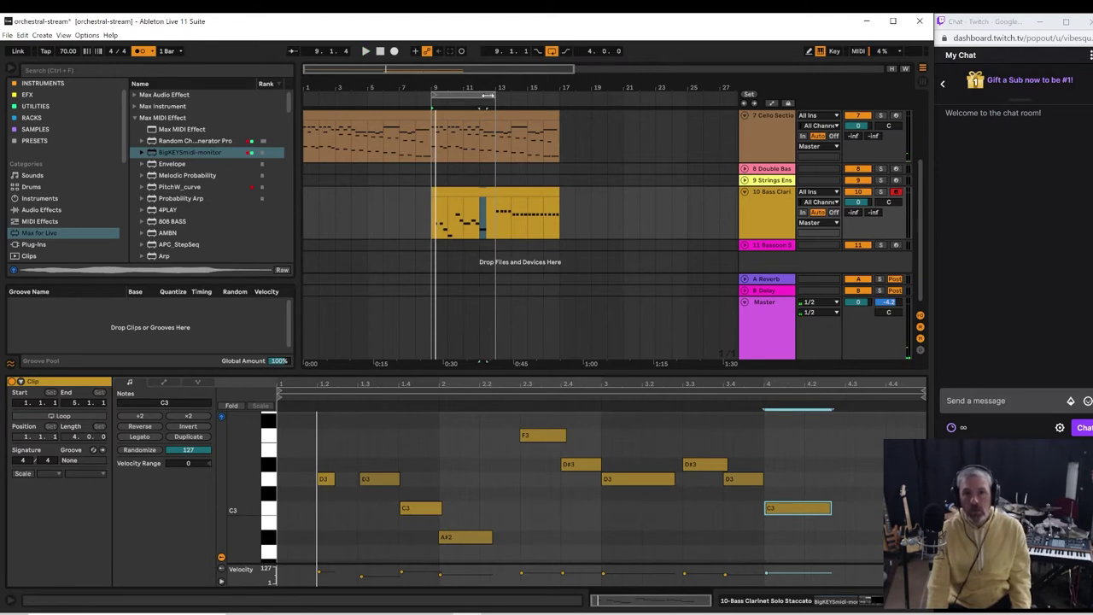
- Extend the arrangement loop to bar 17, fold the bass clarinet track and switch to the Strings Ensemble track
{"action": "left_click_drag", "start_coordinate": [483, 106], "coordinate": [560, 106]}
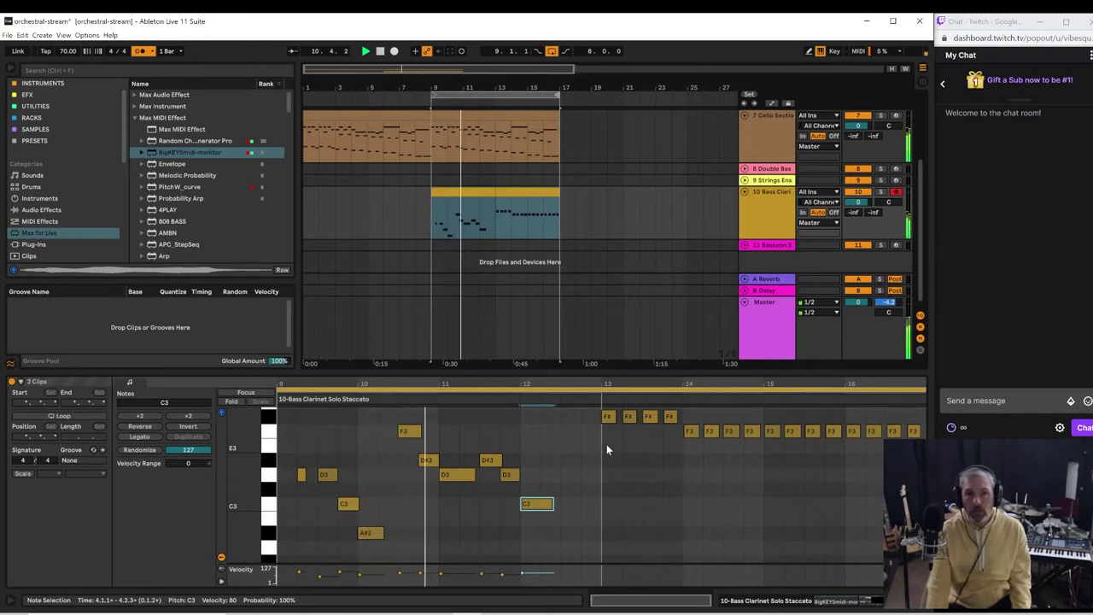
{"action": "left_click", "coordinate": [745, 191]}
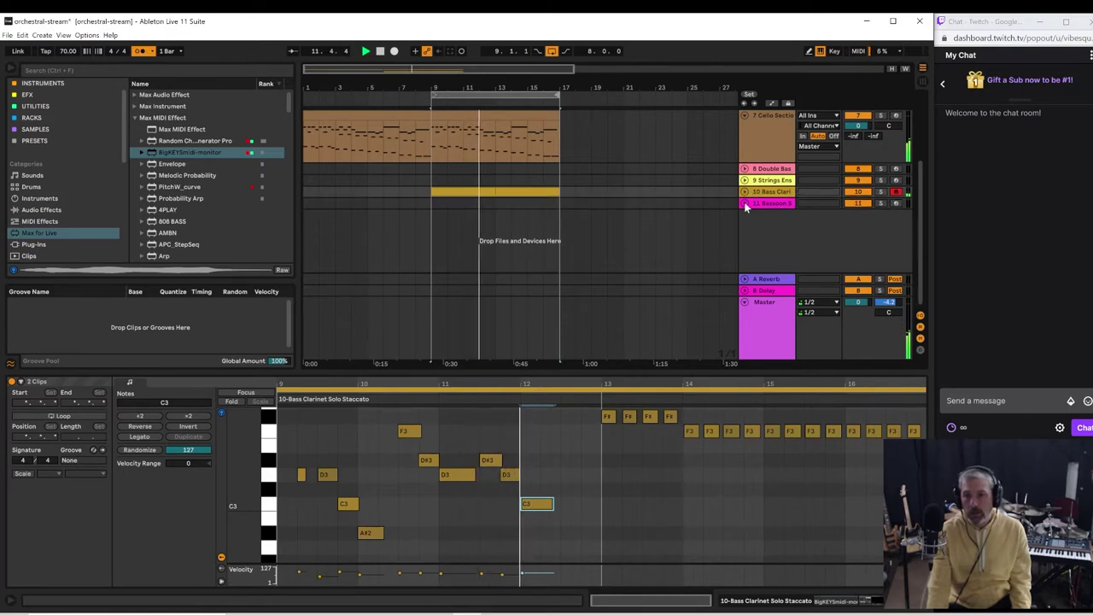
{"action": "left_click", "coordinate": [774, 182]}
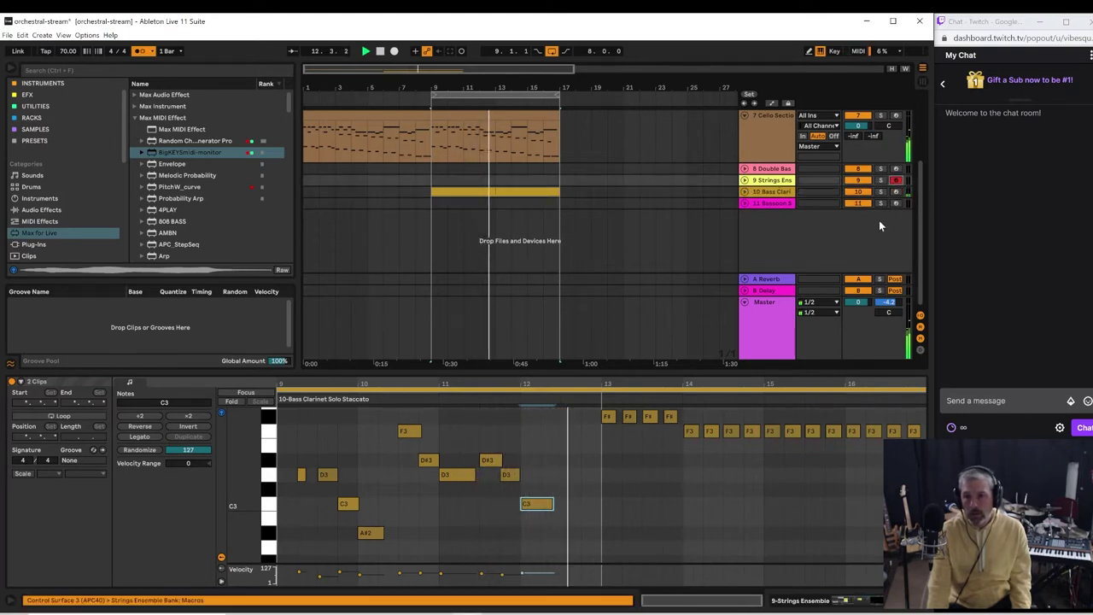
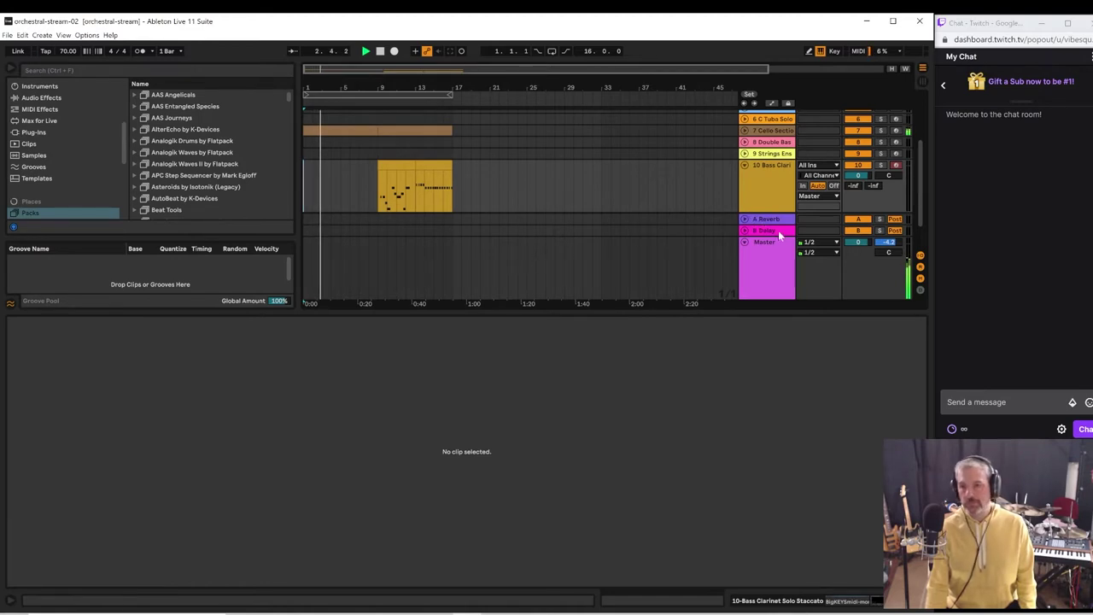
- Arm the Bassoon Section track and loop playback over the bass clarinet clips from bar 9 to bar 17
{"action": "left_click_drag", "start_coordinate": [707, 313], "coordinate": [691, 510]}
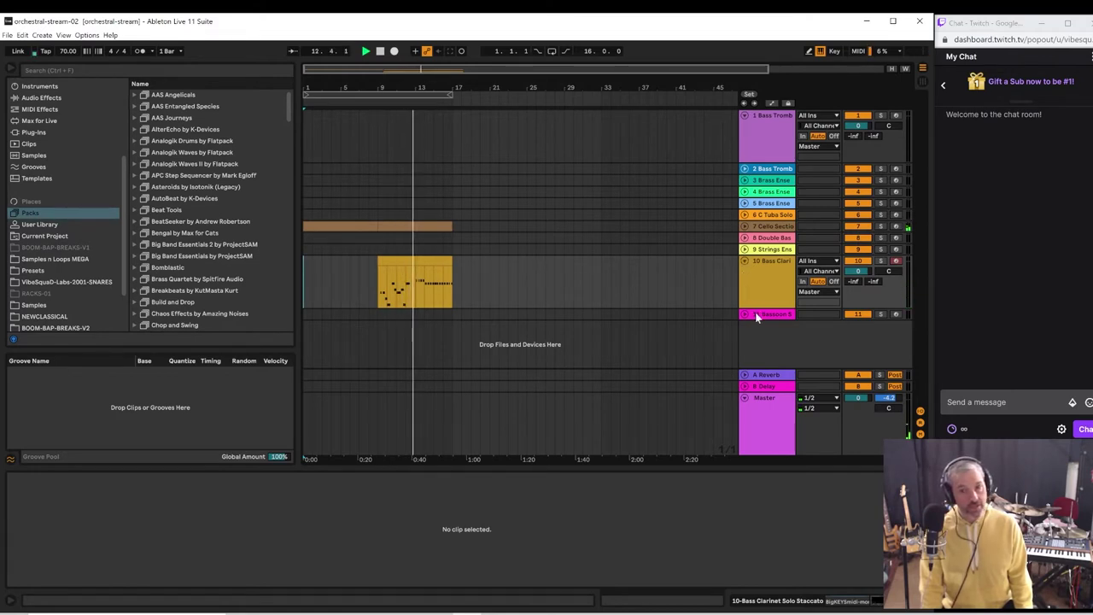
{"action": "left_click", "coordinate": [896, 314]}
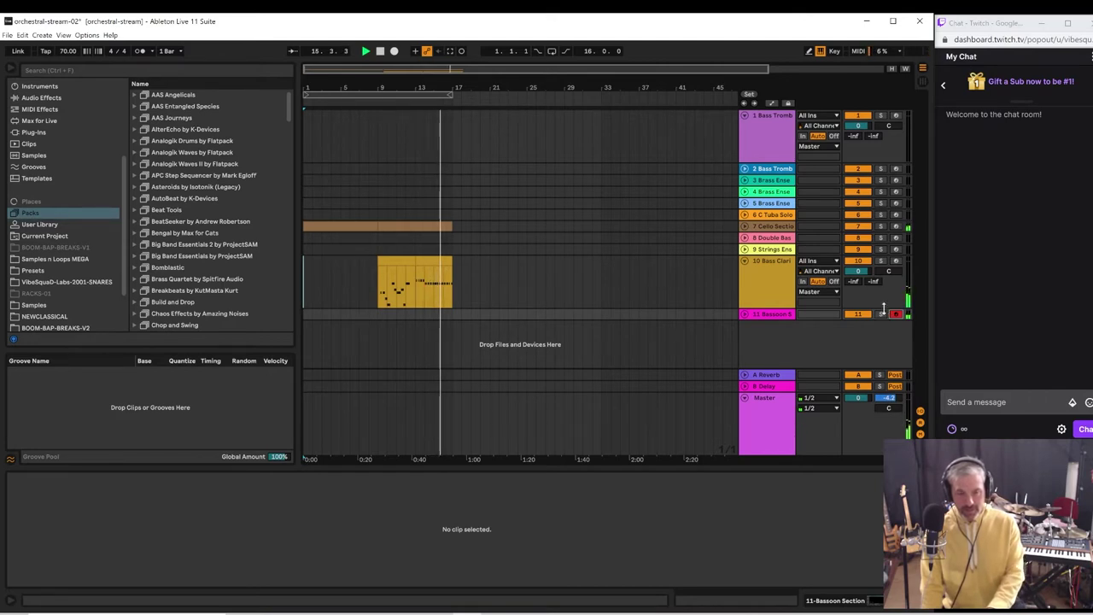
{"action": "right_click", "coordinate": [883, 307]}
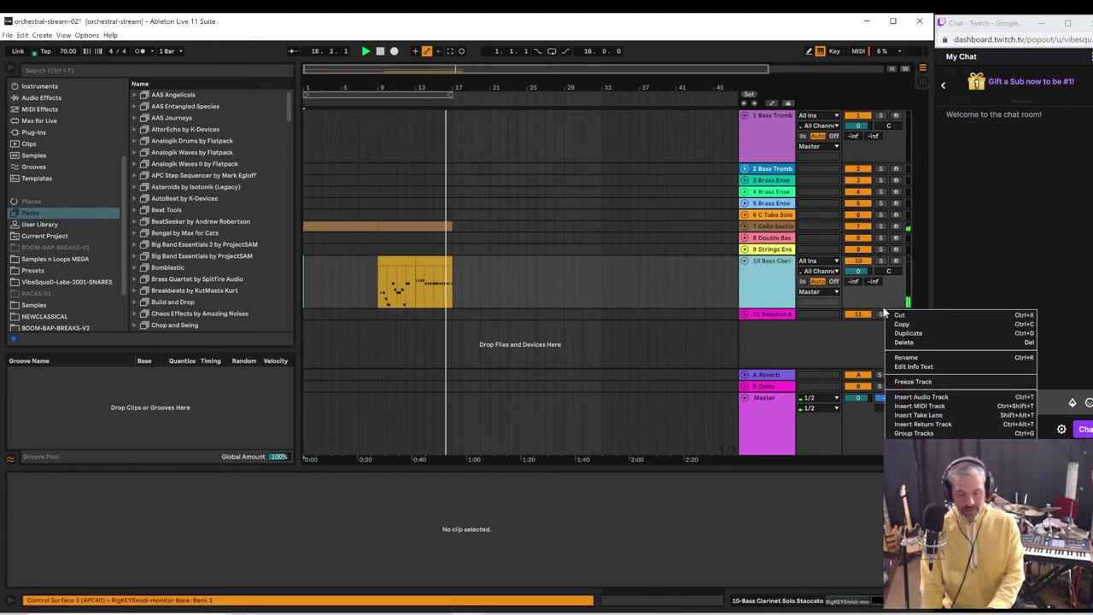
{"action": "left_click", "coordinate": [767, 317]}
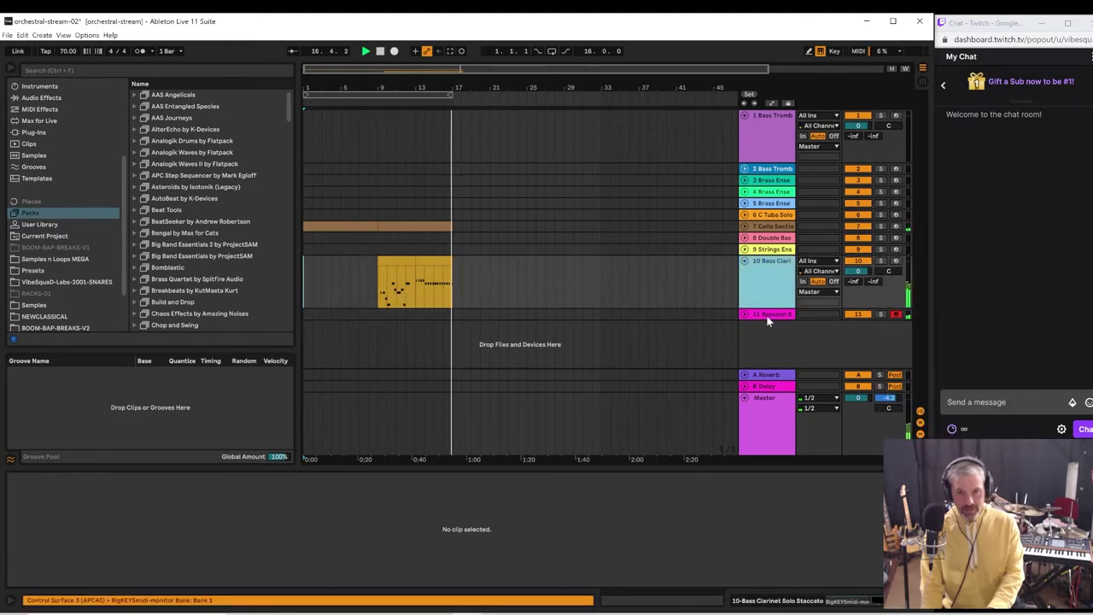
{"action": "left_click", "coordinate": [382, 95]}
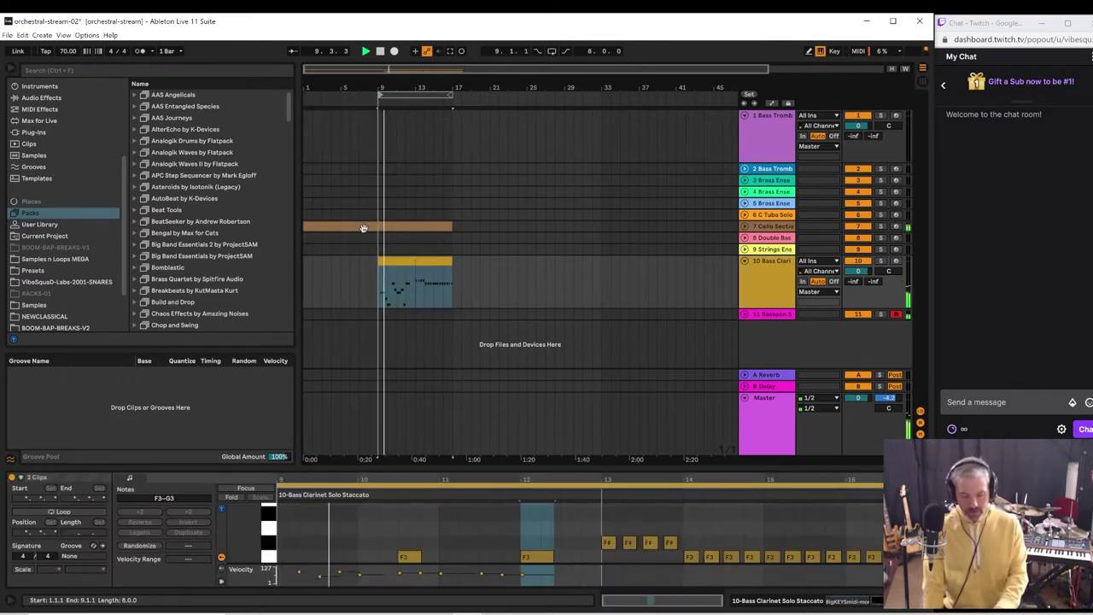
- Rehearse a bassoon part over the looped section, restarting playback from bar 9 between takes
{"action": "key", "text": "space"}
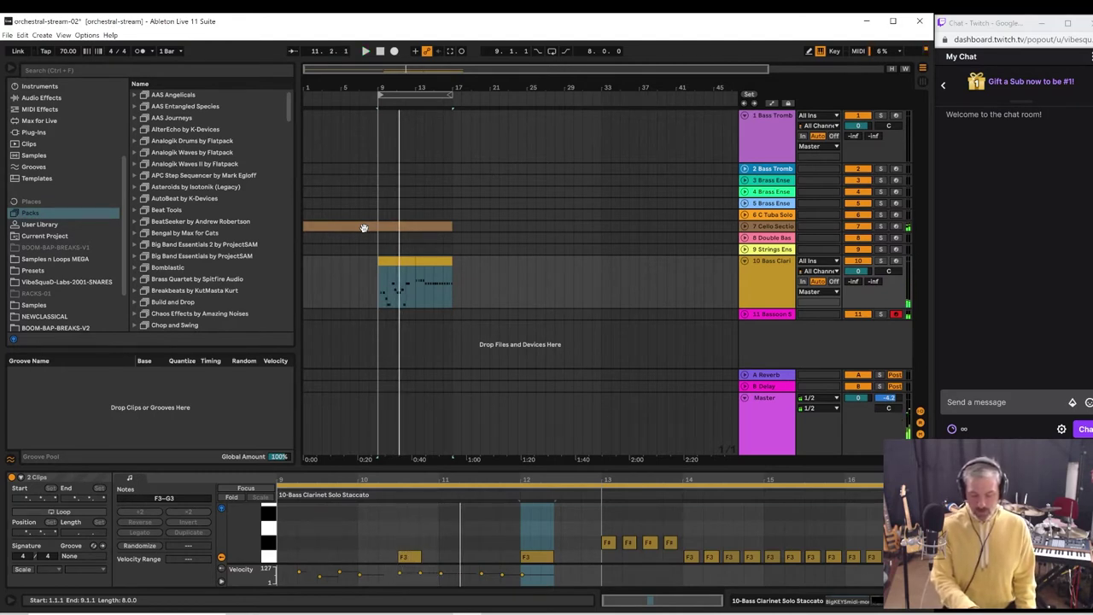
{"action": "key", "text": "space"}
{"action": "key", "text": "space"}
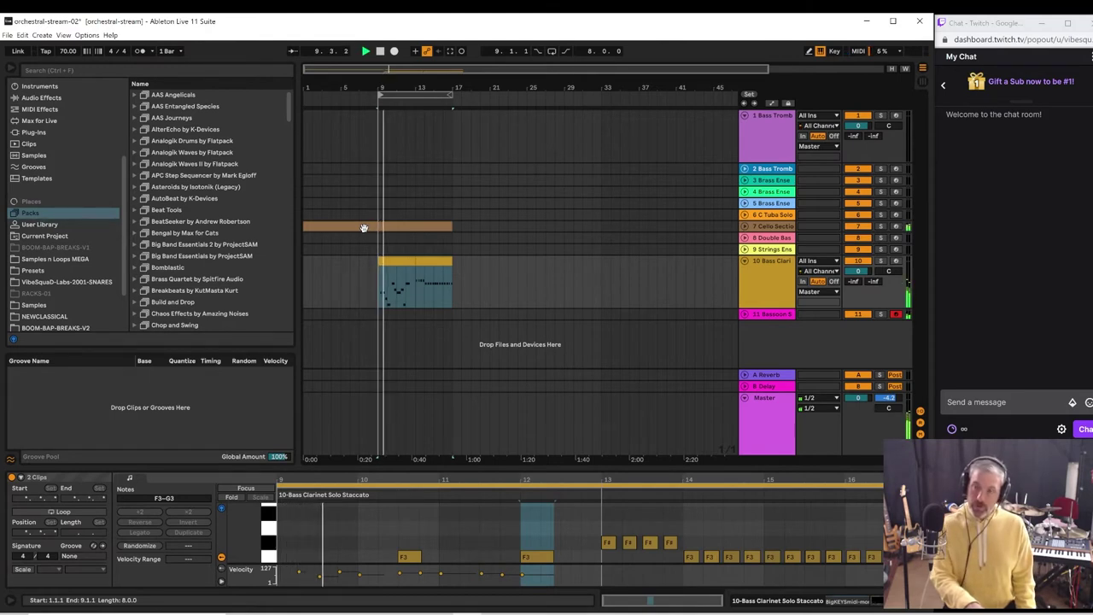
{"action": "key", "text": "space"}
{"action": "key", "text": "space"}
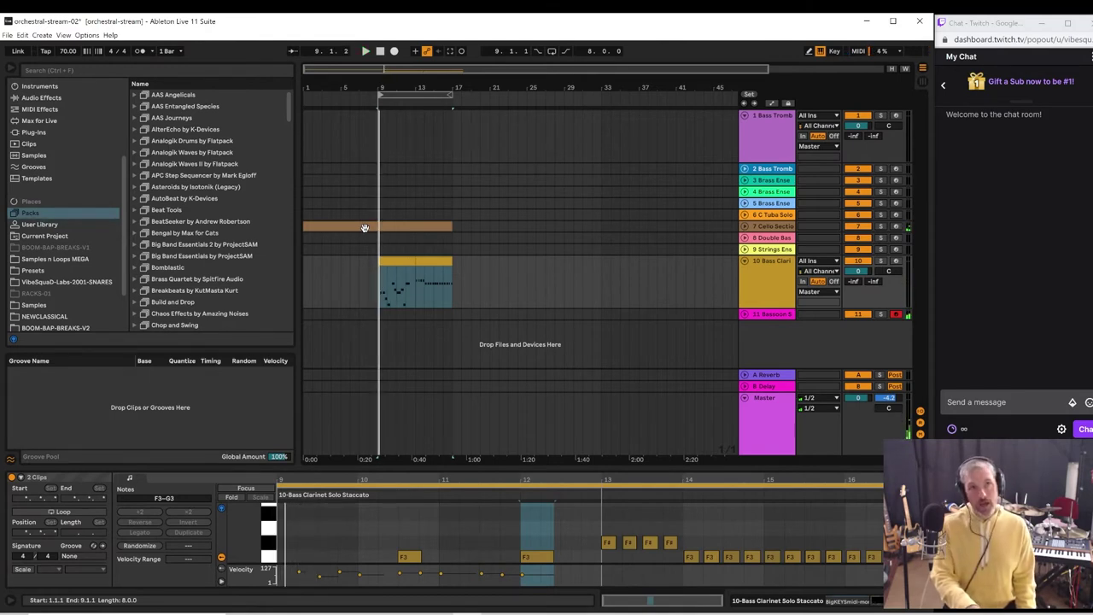
{"action": "key", "text": "space"}
{"action": "key", "text": "space"}
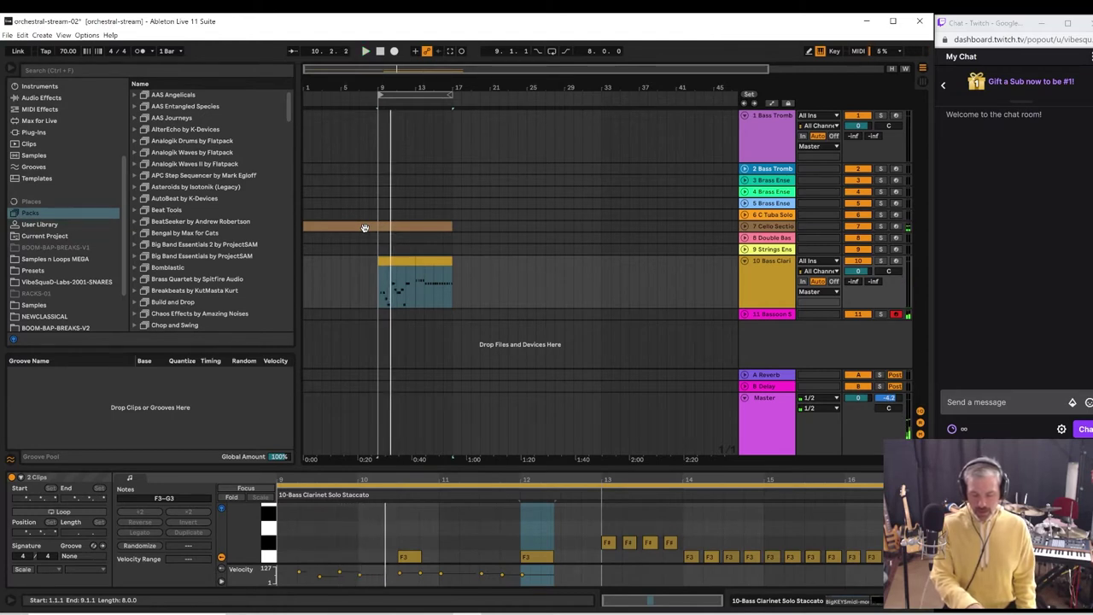
{"action": "key", "text": "space"}
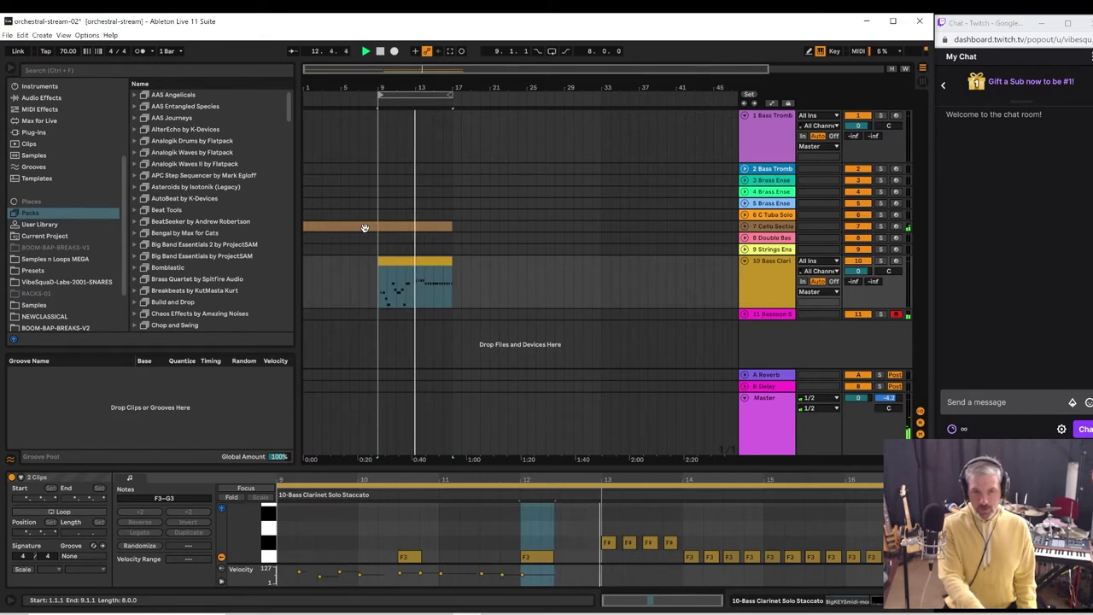
{"action": "key", "text": "space"}
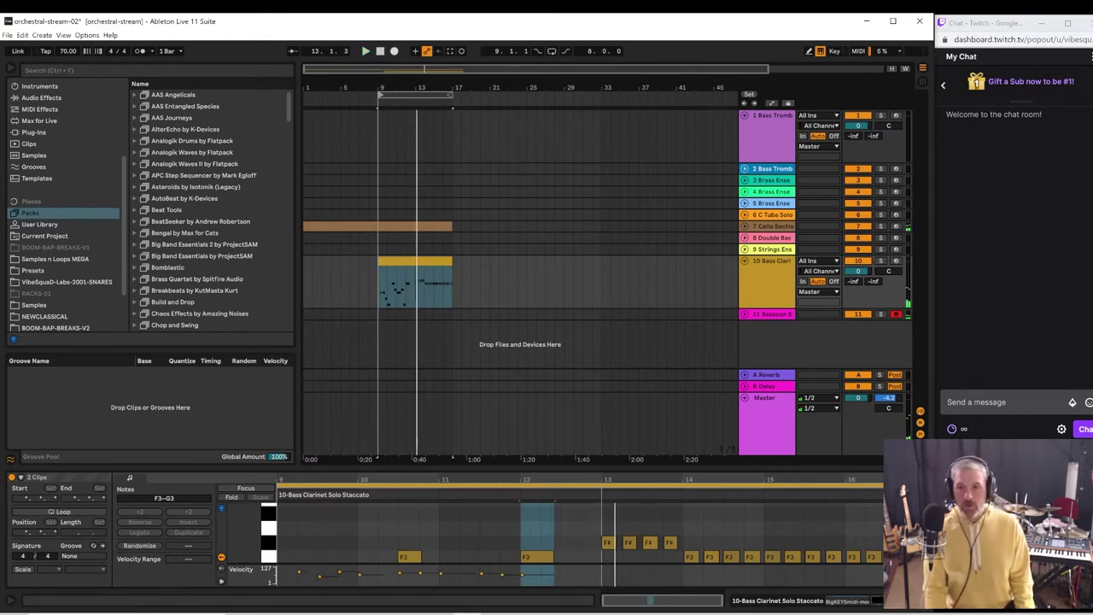
- Capture the played notes into a bassoon clip at bar 9 and lengthen the clip to bar 17
{"action": "left_click", "coordinate": [450, 50]}
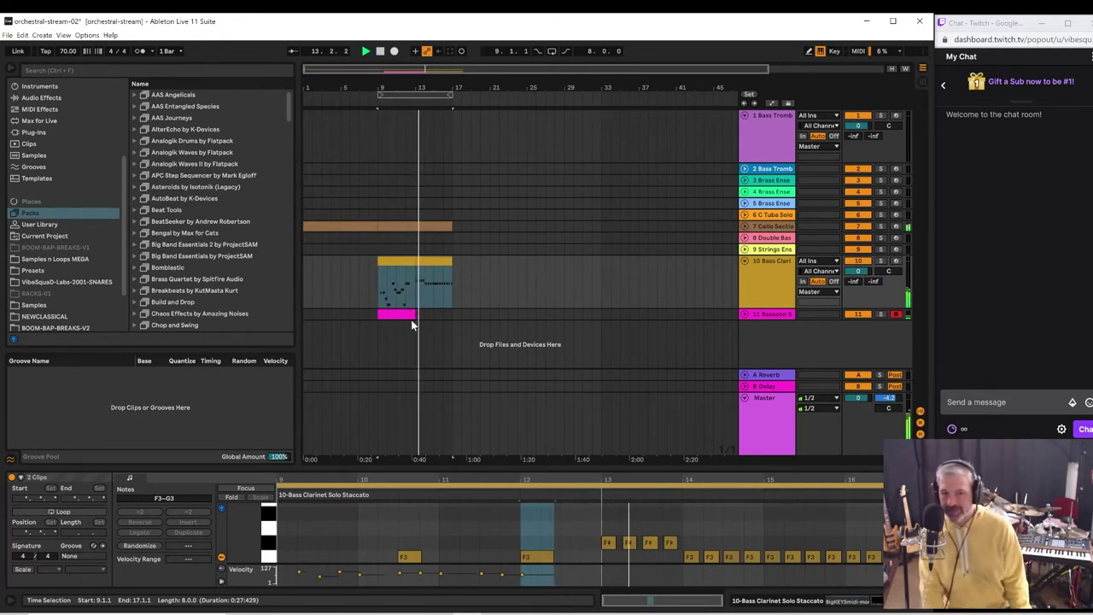
{"action": "left_click", "coordinate": [743, 315]}
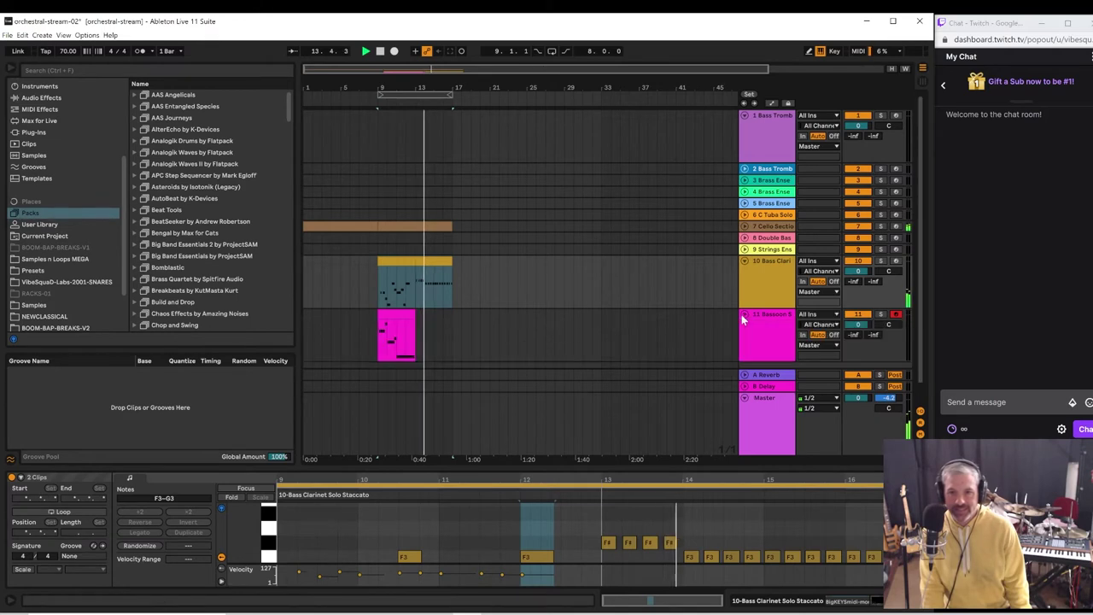
{"action": "left_click", "coordinate": [384, 338]}
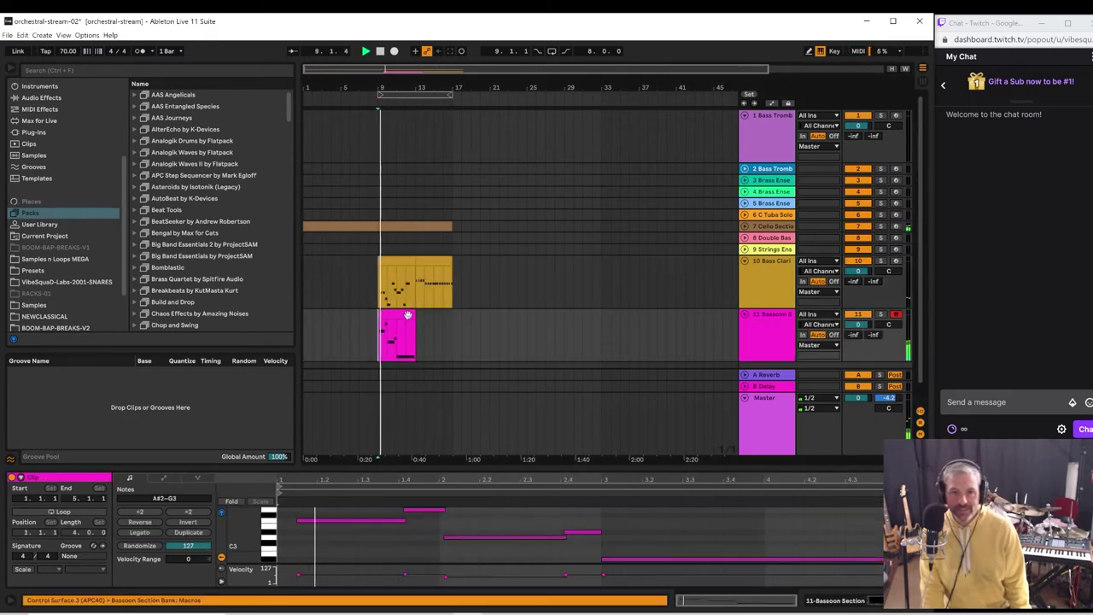
{"action": "left_click", "coordinate": [408, 315]}
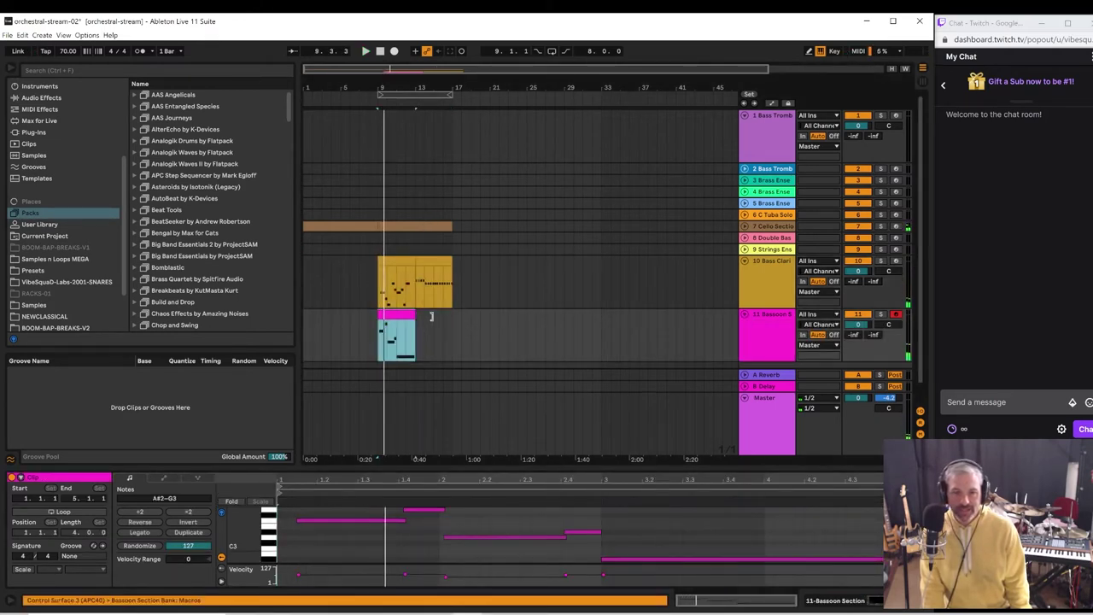
{"action": "left_click_drag", "start_coordinate": [432, 316], "coordinate": [452, 317]}
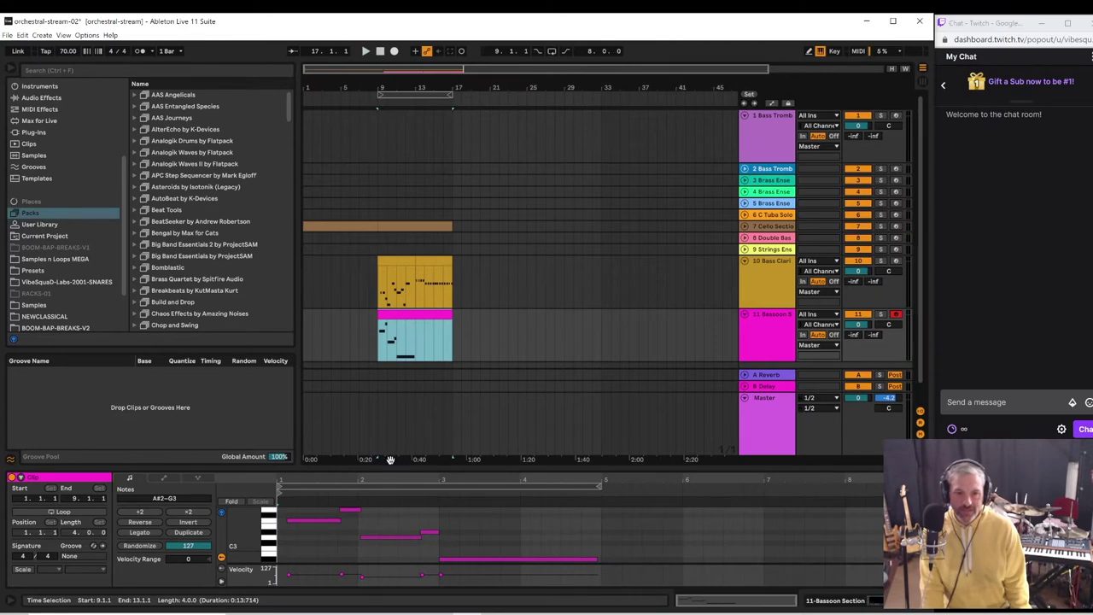
- Move the bassoon clip's first F3 note earlier to start at 1.1.1 and play the result
{"action": "left_click_drag", "start_coordinate": [394, 465], "coordinate": [424, 280]}
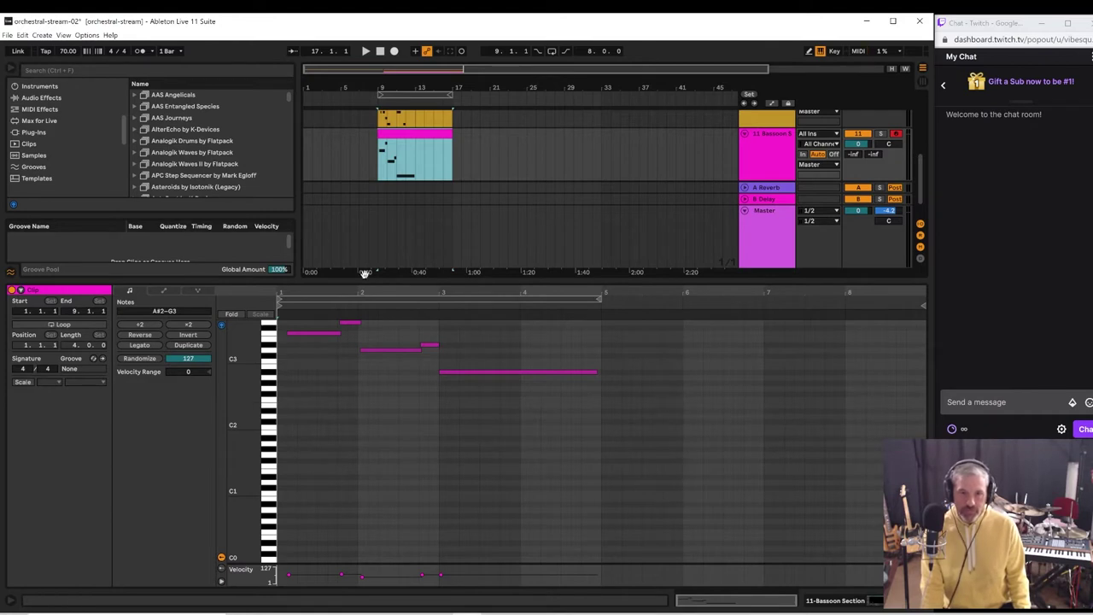
{"action": "key", "text": "space"}
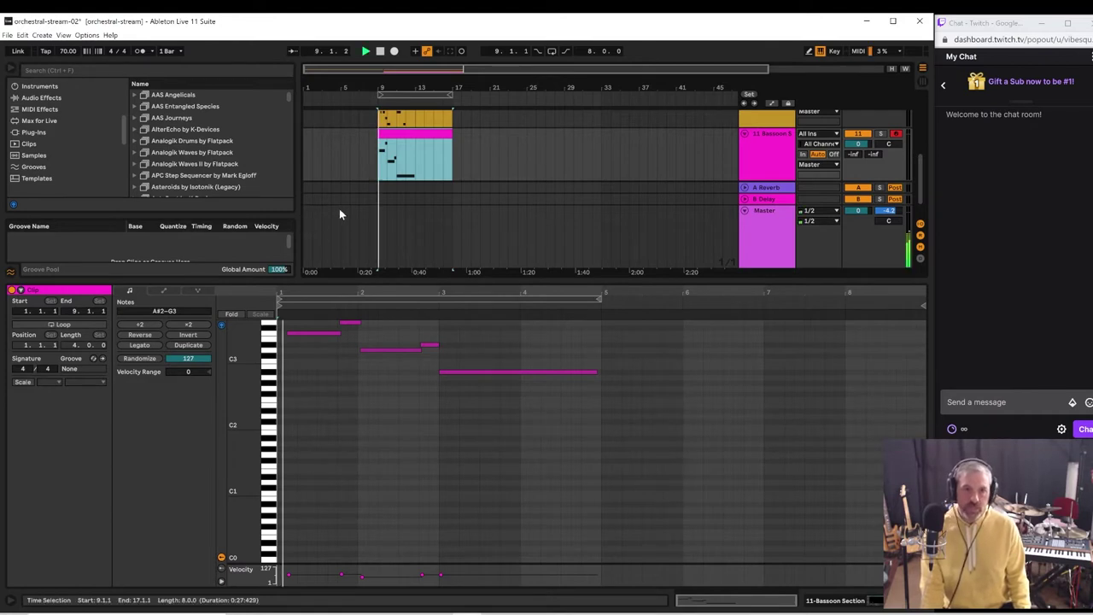
{"action": "left_click", "coordinate": [312, 333]}
{"action": "left_click_drag", "start_coordinate": [310, 338], "coordinate": [305, 340]}
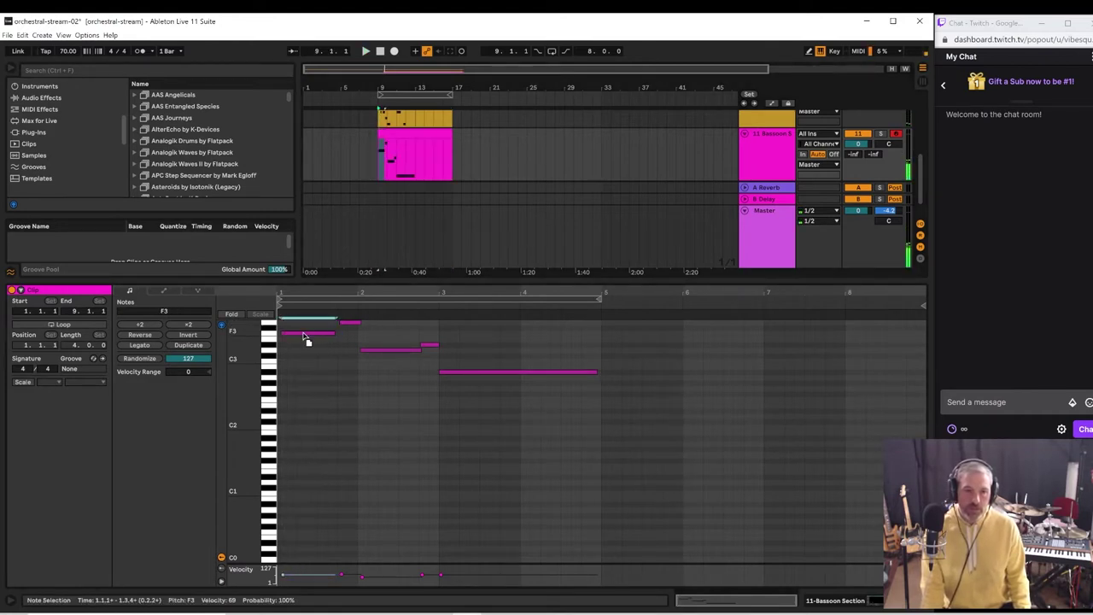
{"action": "key", "text": "space"}
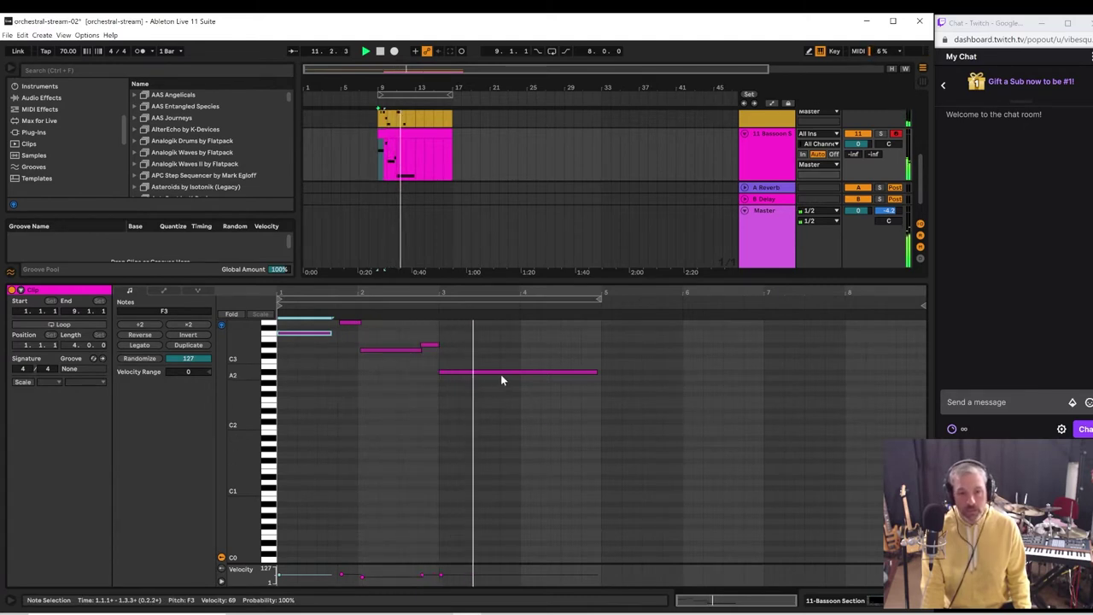
- Add an A#2 note at bar 5 of the bassoon clip, stretch it to 6.4.3 and play the clip
{"action": "double_click", "coordinate": [605, 373]}
{"action": "key", "text": "space"}
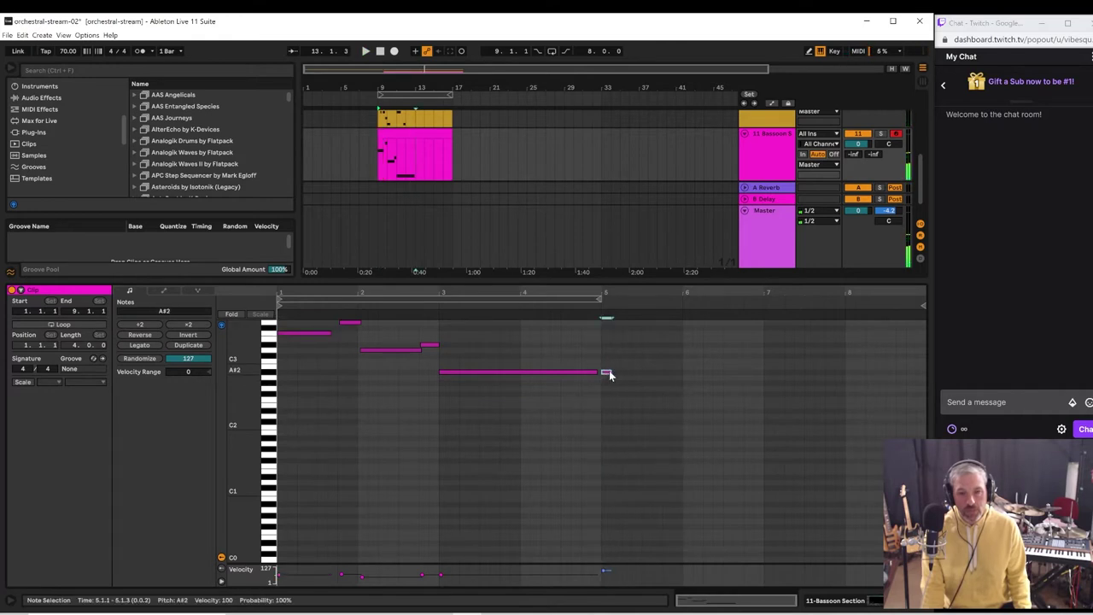
{"action": "left_click_drag", "start_coordinate": [605, 373], "coordinate": [752, 377]}
{"action": "key", "text": "space"}
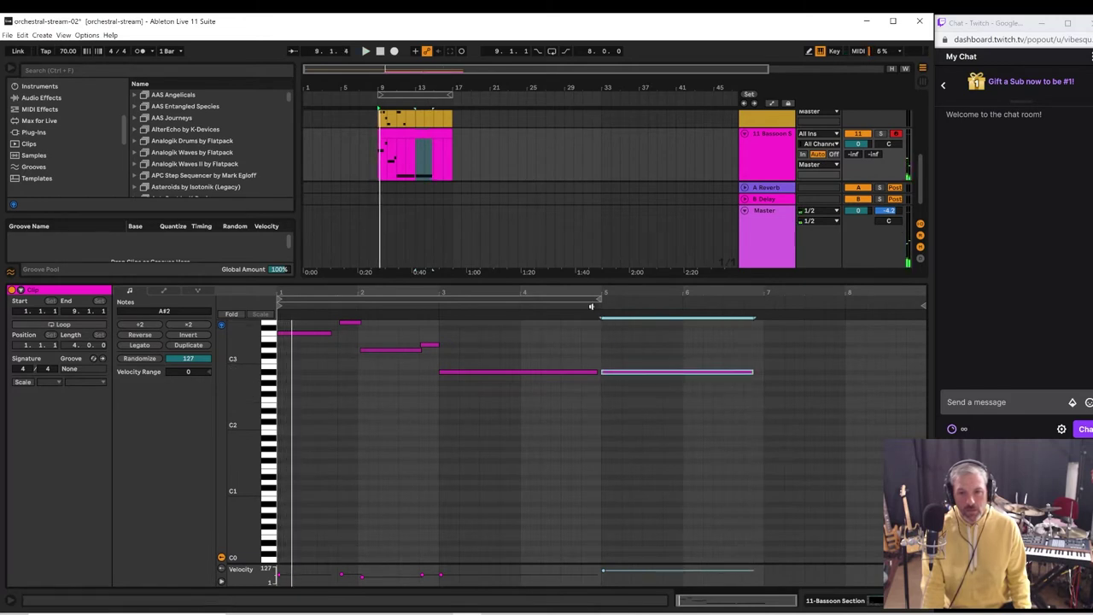
- Lower the velocity of the A#2 note at bar 5 to 93 and shorten the note to end at bar 6
{"action": "left_click", "coordinate": [591, 306]}
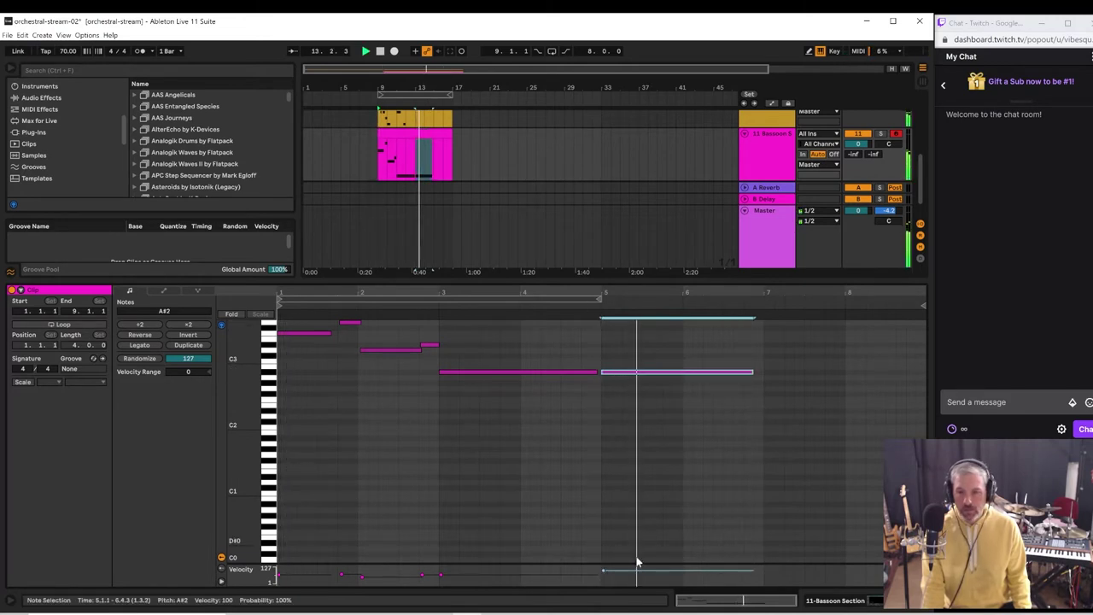
{"action": "left_click_drag", "start_coordinate": [605, 571], "coordinate": [605, 577]}
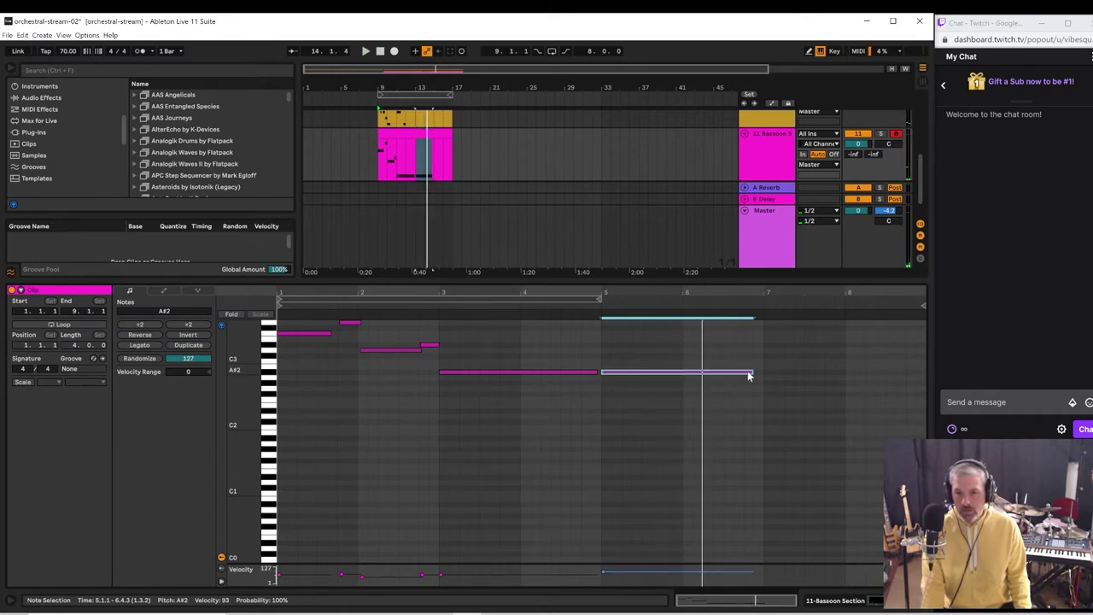
{"action": "key", "text": "space"}
{"action": "left_click_drag", "start_coordinate": [753, 372], "coordinate": [682, 371]}
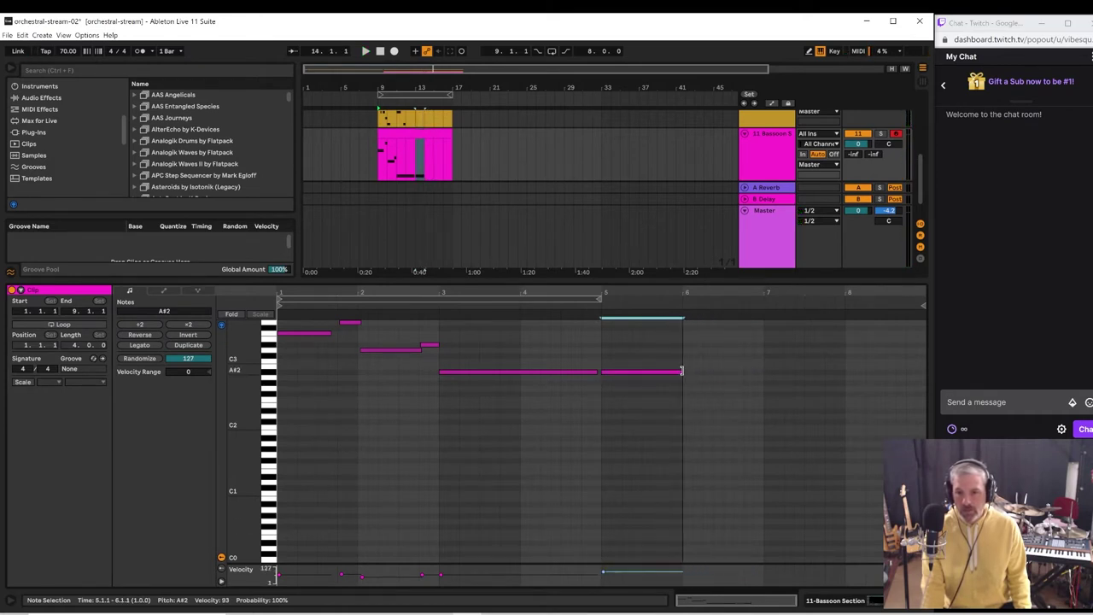
- Add a short E3 note at bar 6 and extend the bassoon clip's loop length to eight bars
{"action": "double_click", "coordinate": [685, 340]}
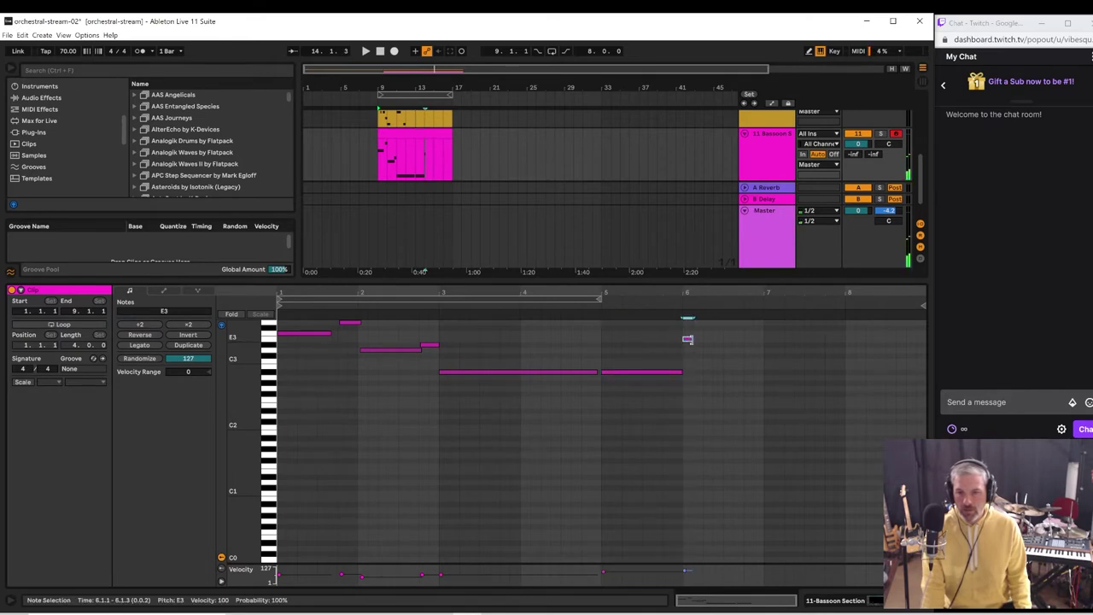
{"action": "key", "text": "space"}
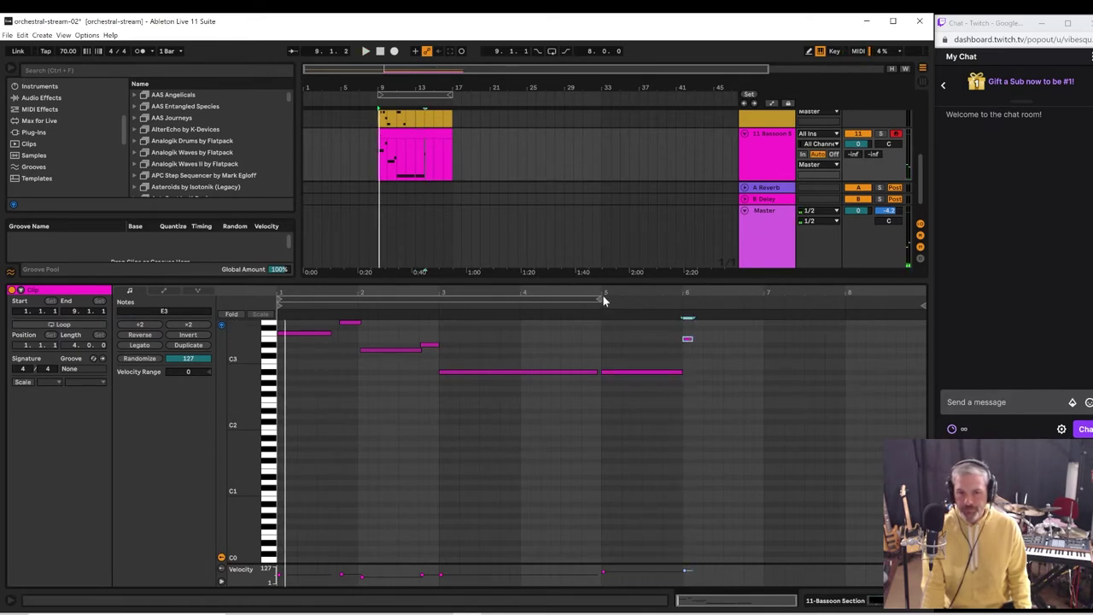
{"action": "left_click_drag", "start_coordinate": [598, 301], "coordinate": [925, 300]}
- Play the bassoon clip from 4.3.1, raise the short E3 note at bar 6 to F3 and replay the part
{"action": "left_click", "coordinate": [566, 340]}
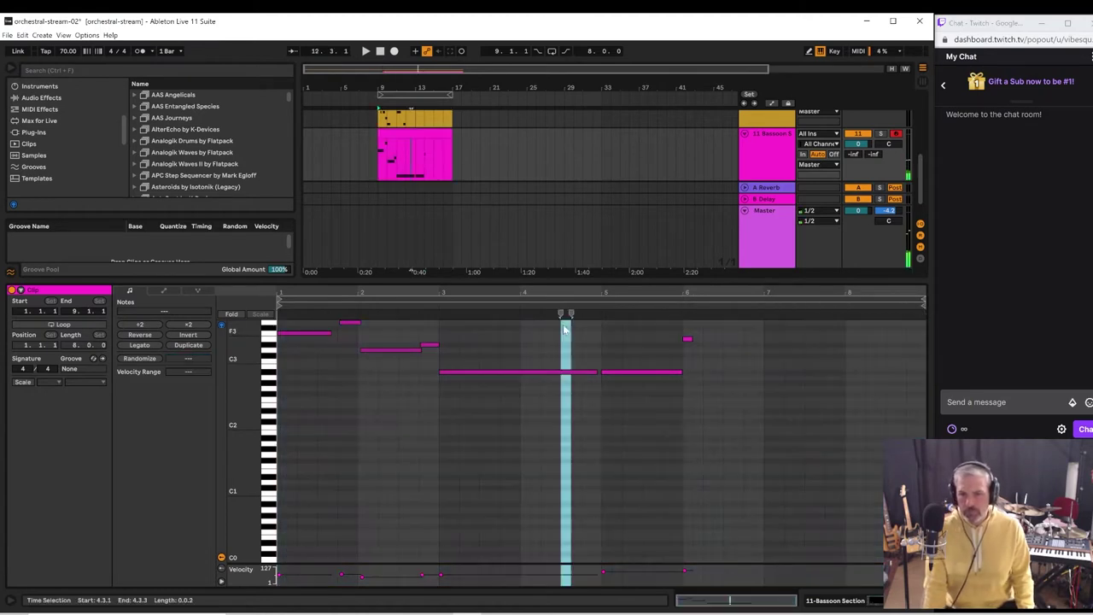
{"action": "key", "text": "space"}
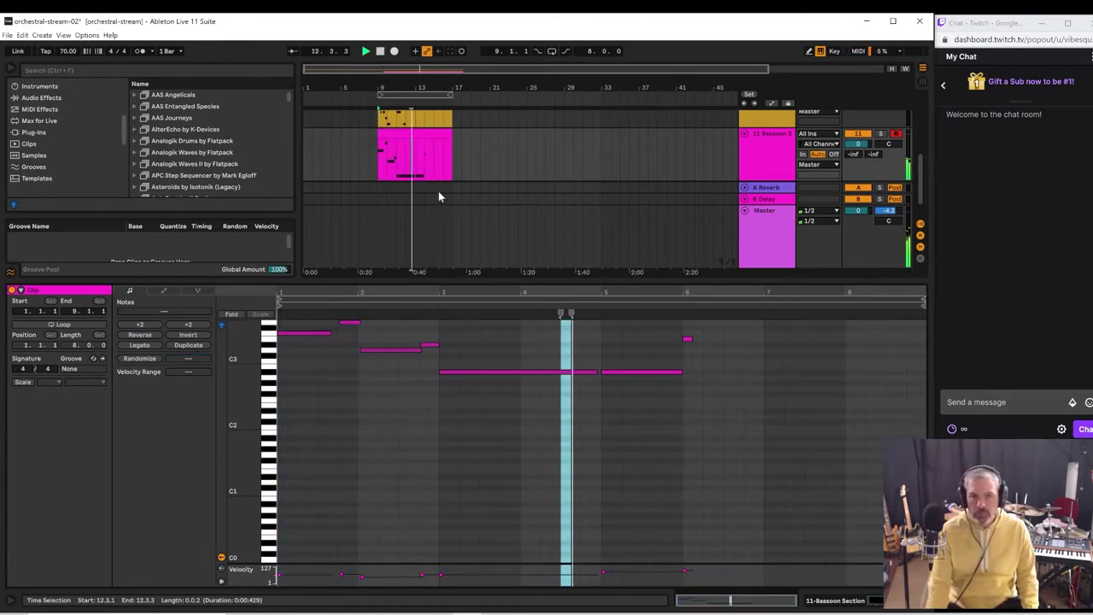
{"action": "key", "text": "space"}
{"action": "left_click", "coordinate": [687, 339]}
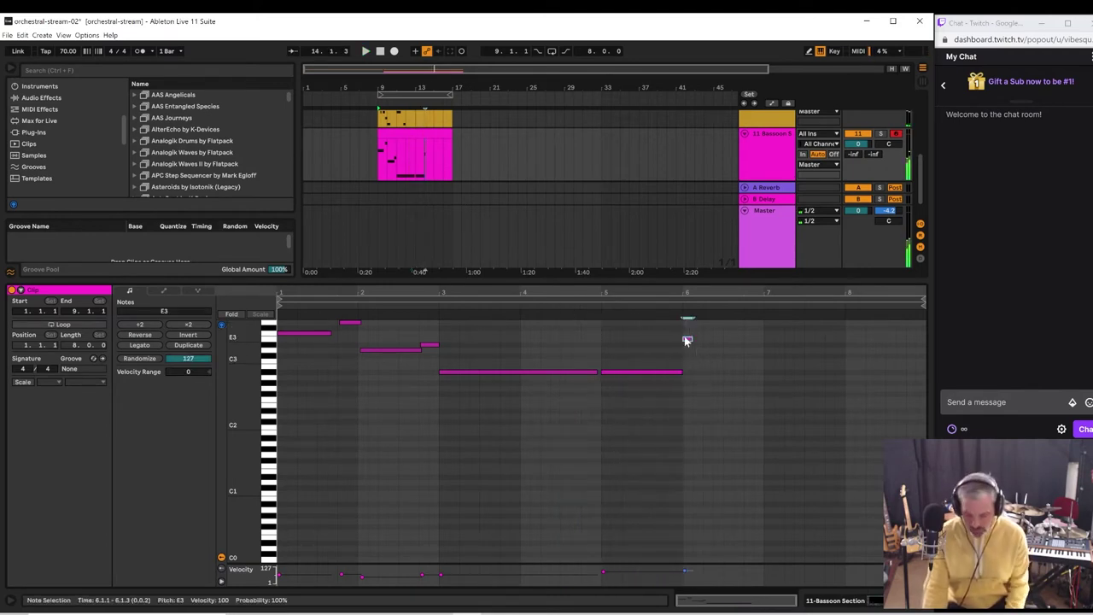
{"action": "key", "text": "space"}
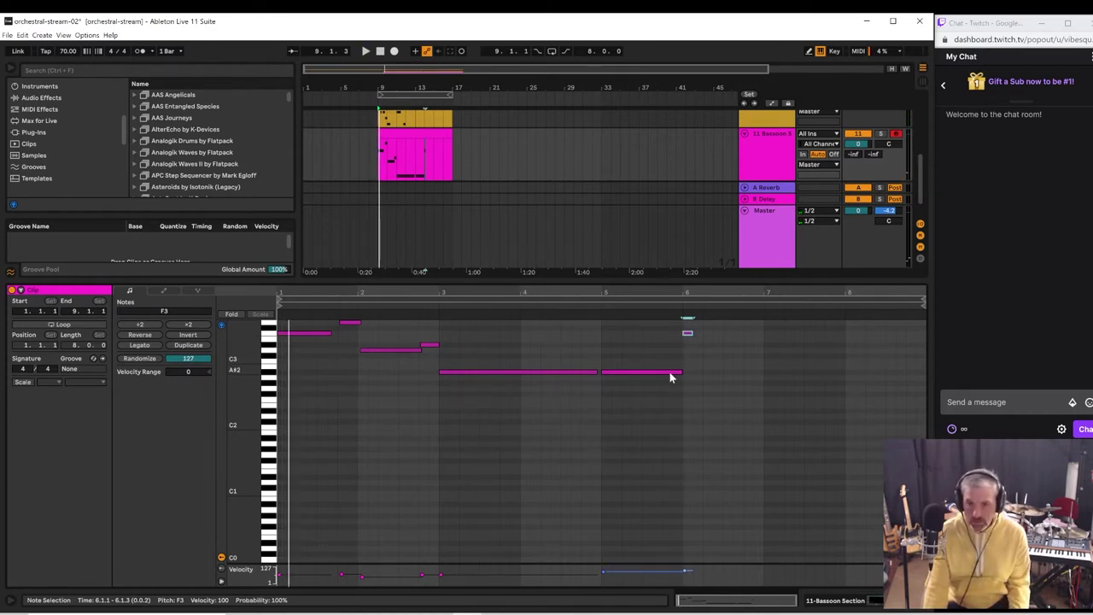
- Stretch the F3 note at bar 6 to bar 7 with velocity 86, and lower the bar 5 A#2 note's velocity to 79
{"action": "left_click_drag", "start_coordinate": [690, 333], "coordinate": [764, 340]}
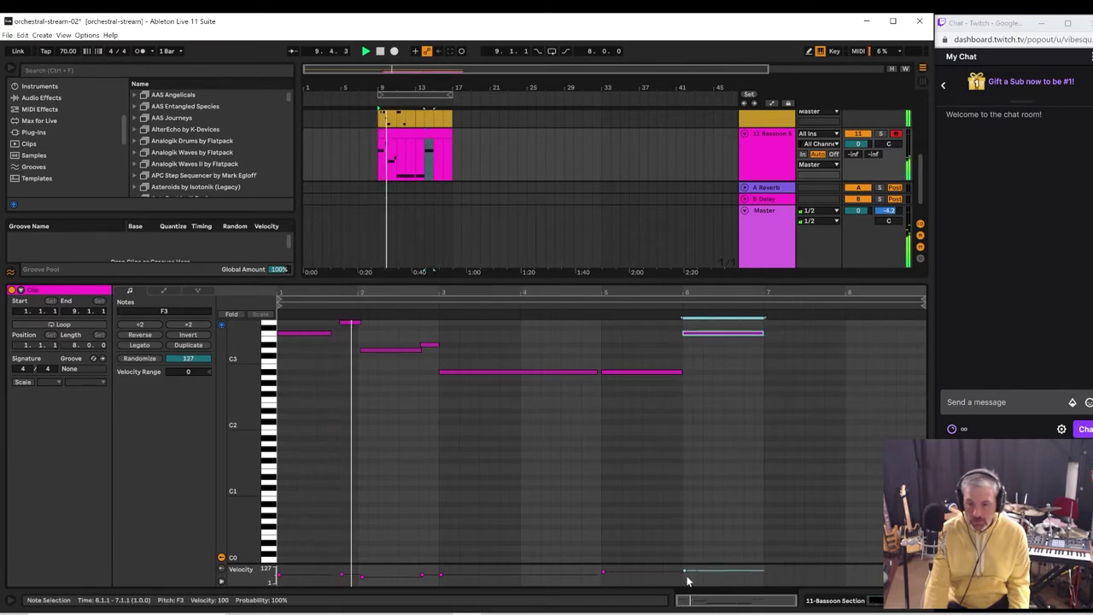
{"action": "left_click_drag", "start_coordinate": [684, 578], "coordinate": [683, 576]}
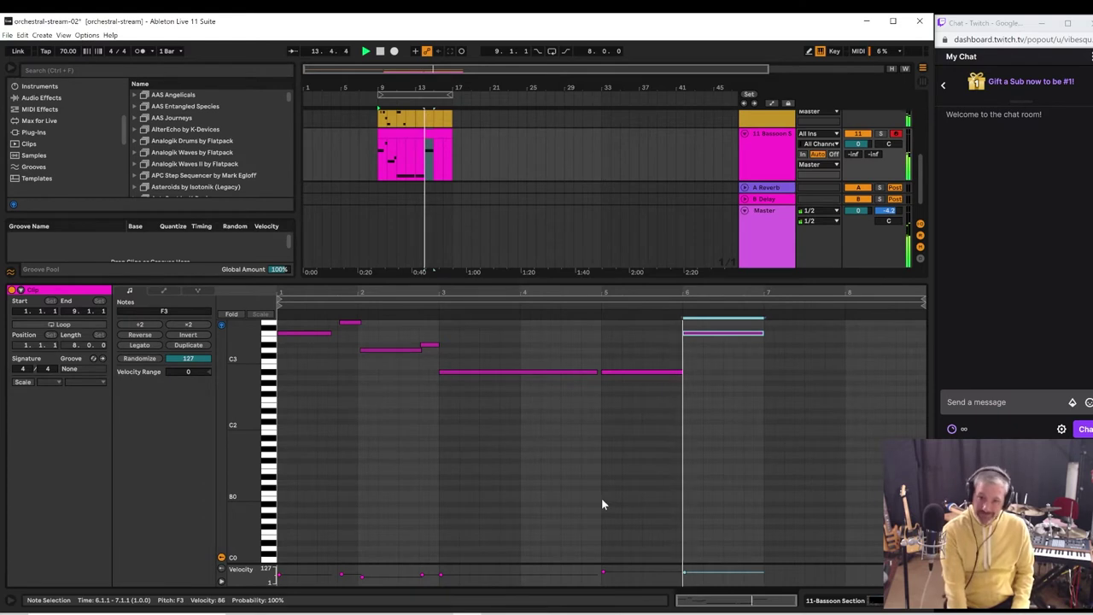
{"action": "left_click", "coordinate": [604, 573]}
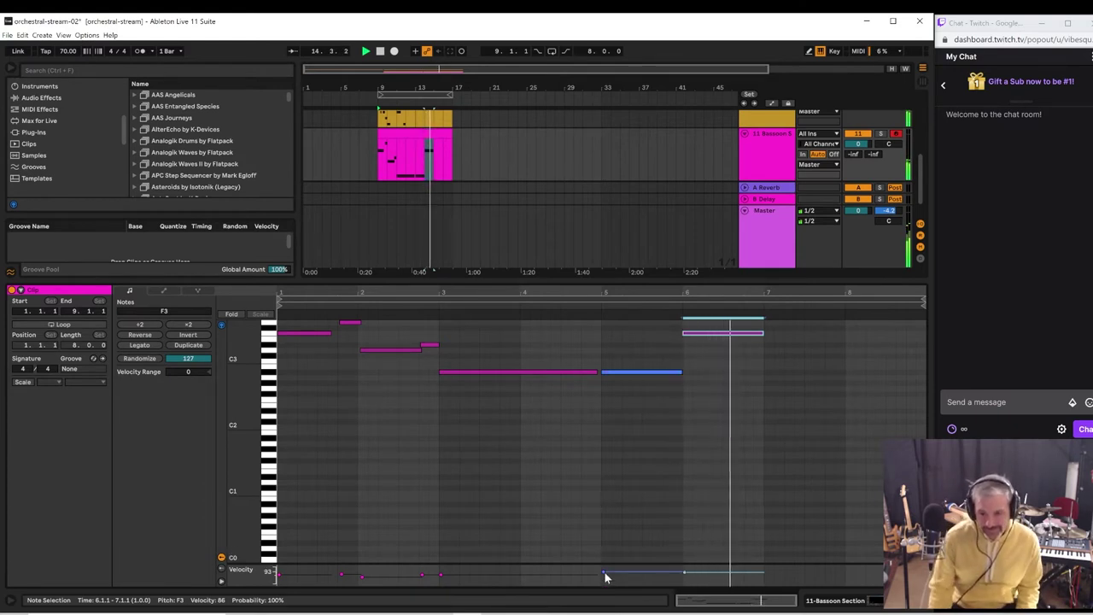
{"action": "left_click", "coordinate": [605, 574]}
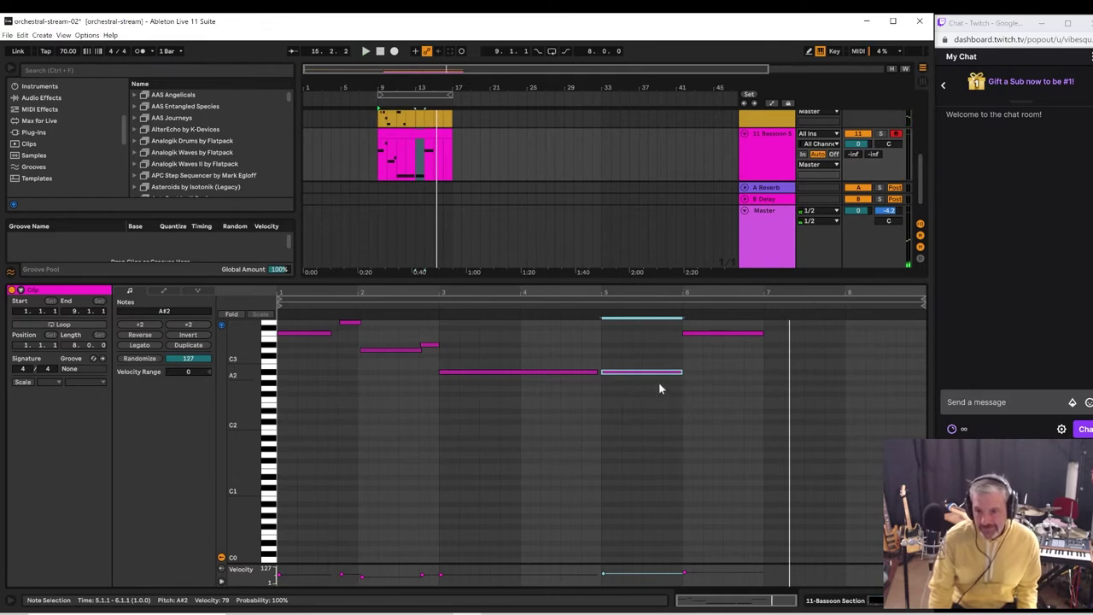
- Copy the A#2 note from bar 5 to bar 7, set the copy's velocity to 68 and play the bassoon clip
{"action": "left_click_drag", "start_coordinate": [643, 376], "coordinate": [797, 377], "text": "ctrl"}
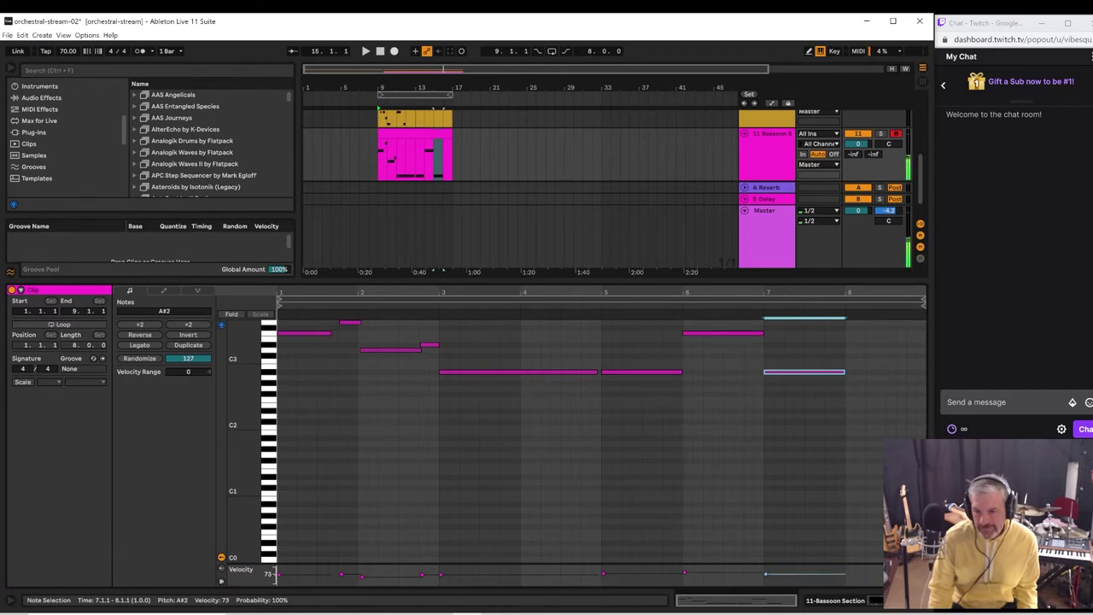
{"action": "key", "text": "space"}
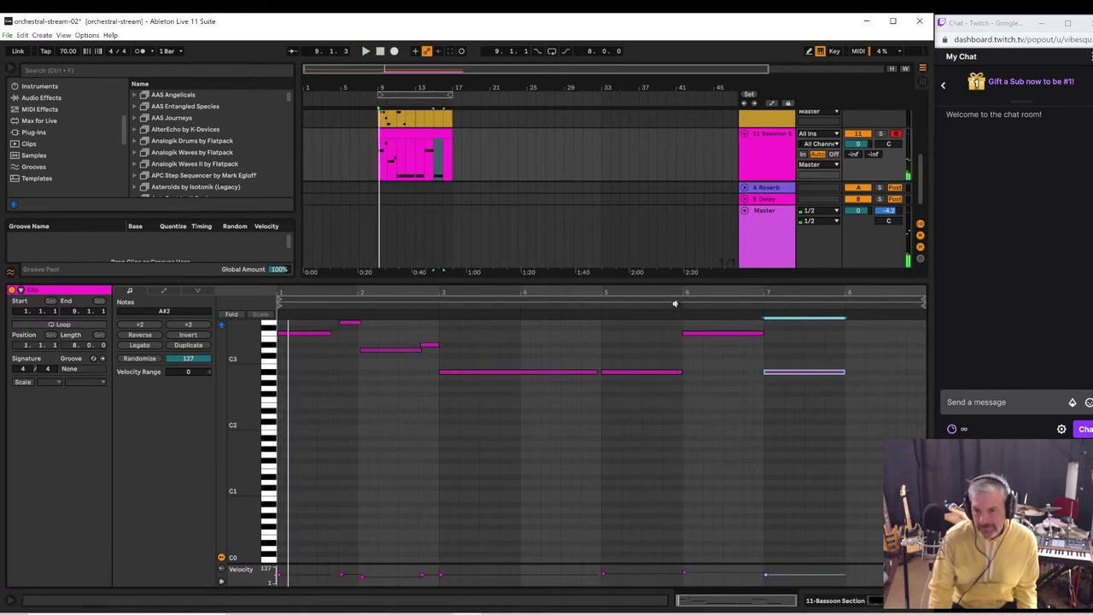
{"action": "left_click", "coordinate": [675, 303]}
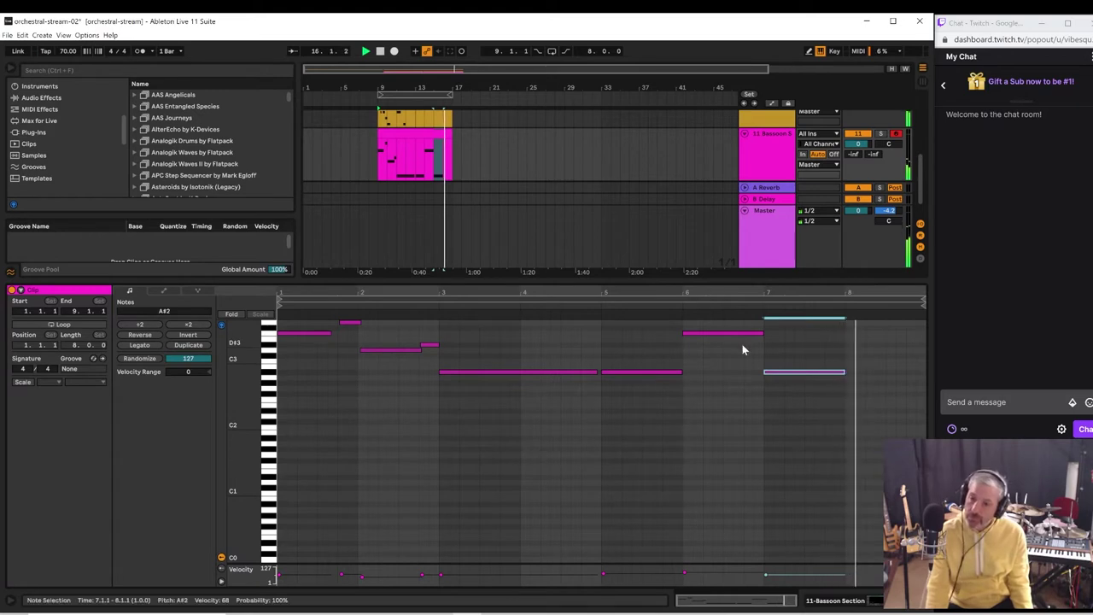
{"action": "key", "text": "space"}
- Add a C3 note from bar 8 to bar 9 of the bassoon clip, set its velocity to 52 and start playback
{"action": "left_click", "coordinate": [846, 365]}
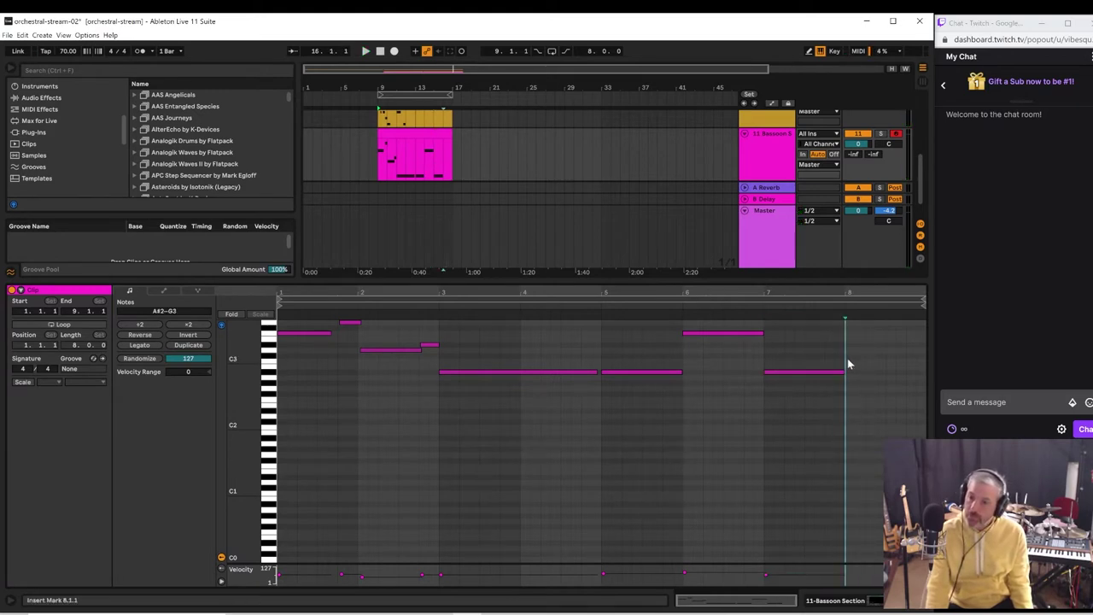
{"action": "double_click", "coordinate": [850, 363]}
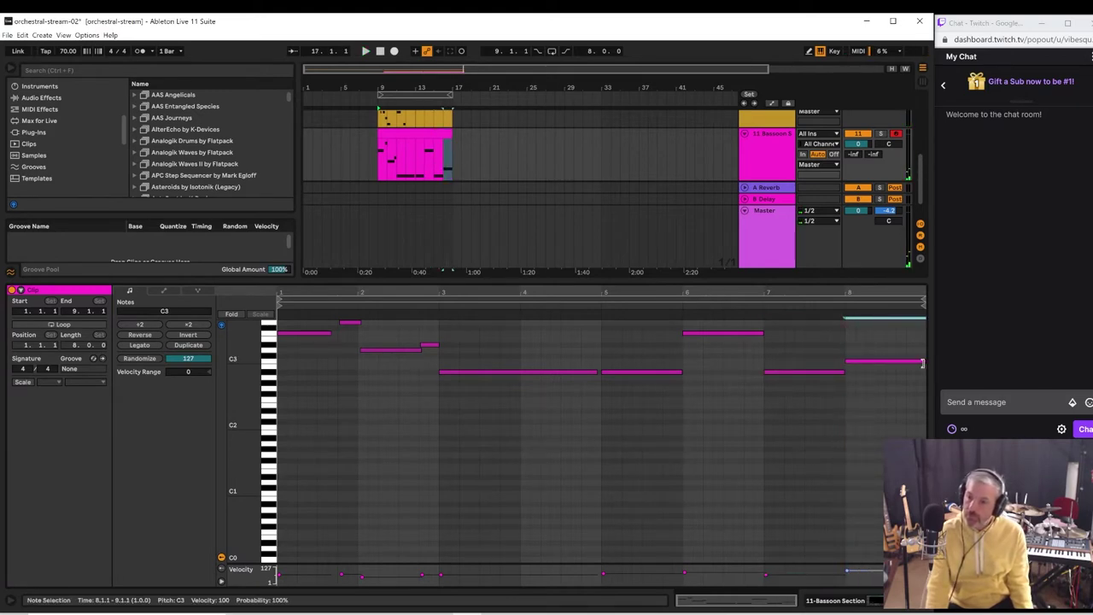
{"action": "left_click_drag", "start_coordinate": [845, 580], "coordinate": [847, 575]}
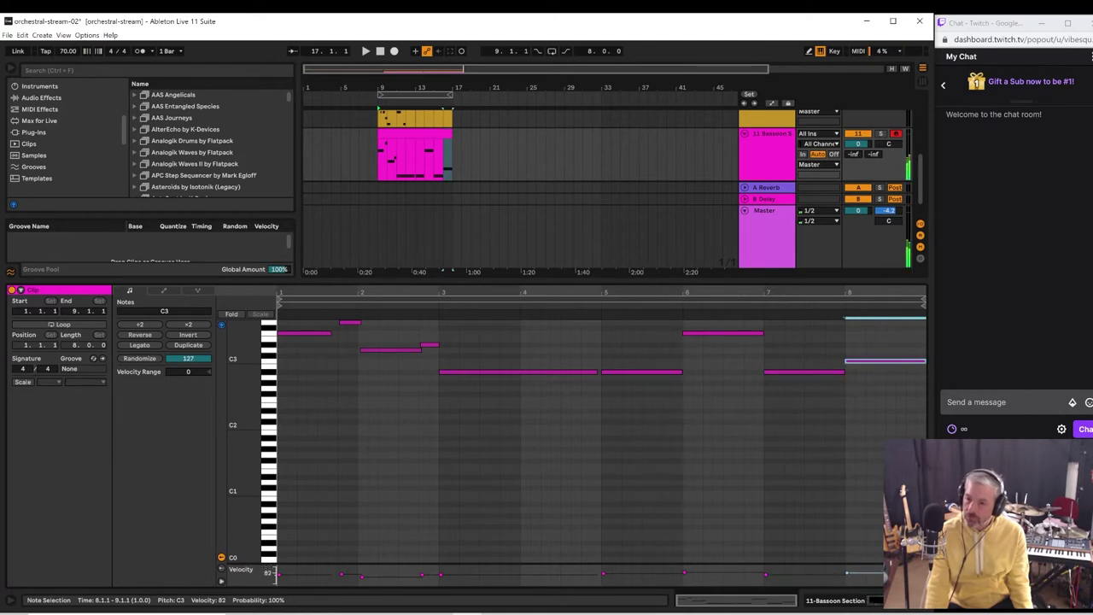
{"action": "key", "text": "space"}
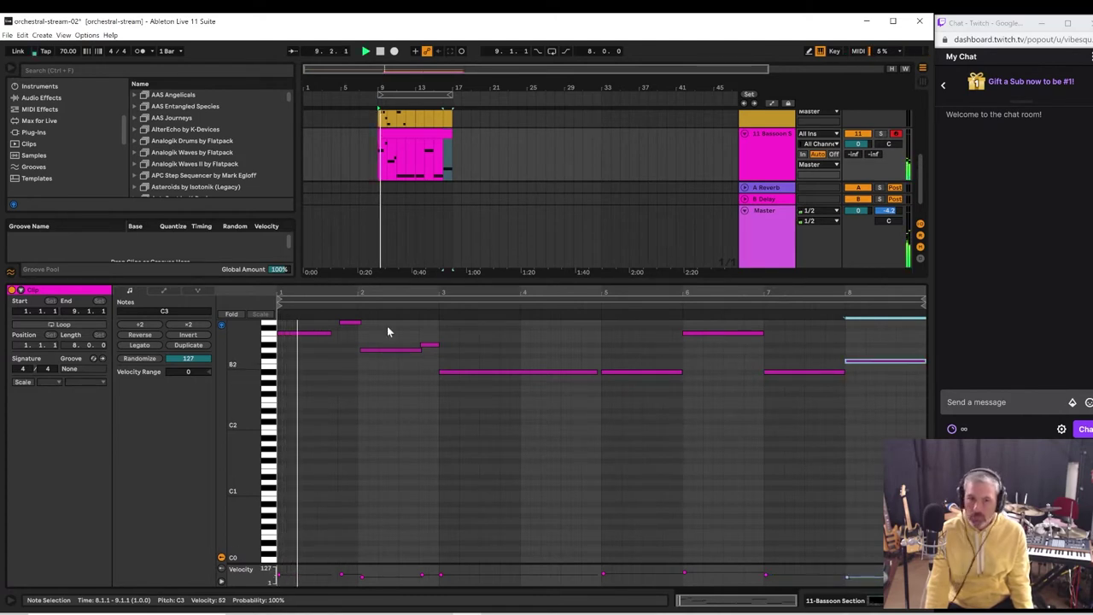
- Enlarge the arrangement area to show all instrument tracks and extend the start of the loop range back to bar 1
{"action": "left_click_drag", "start_coordinate": [387, 89], "coordinate": [389, 75]}
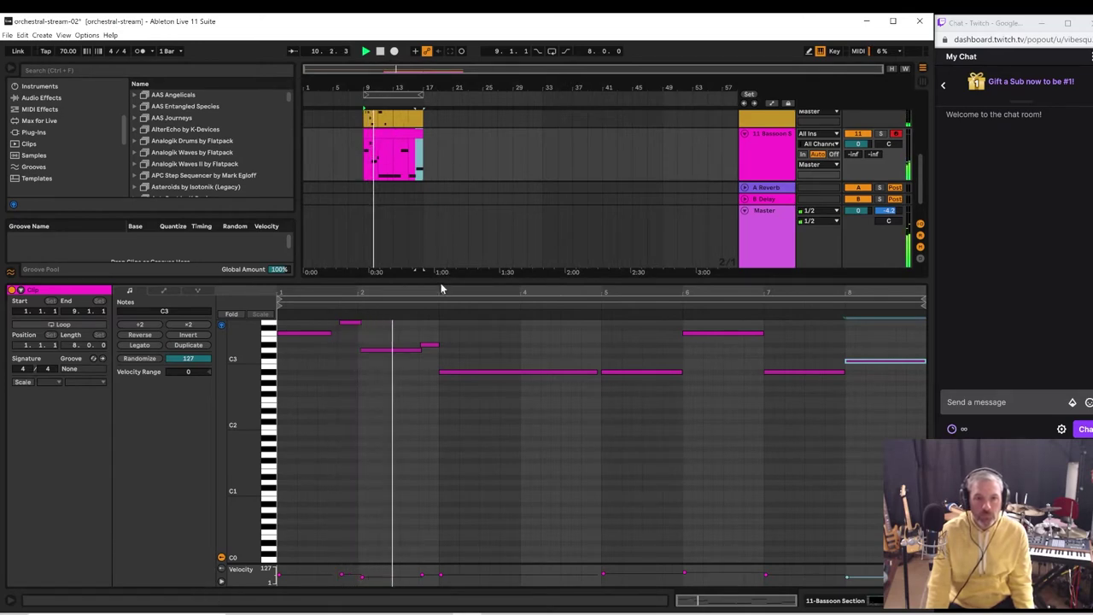
{"action": "left_click_drag", "start_coordinate": [437, 277], "coordinate": [423, 466]}
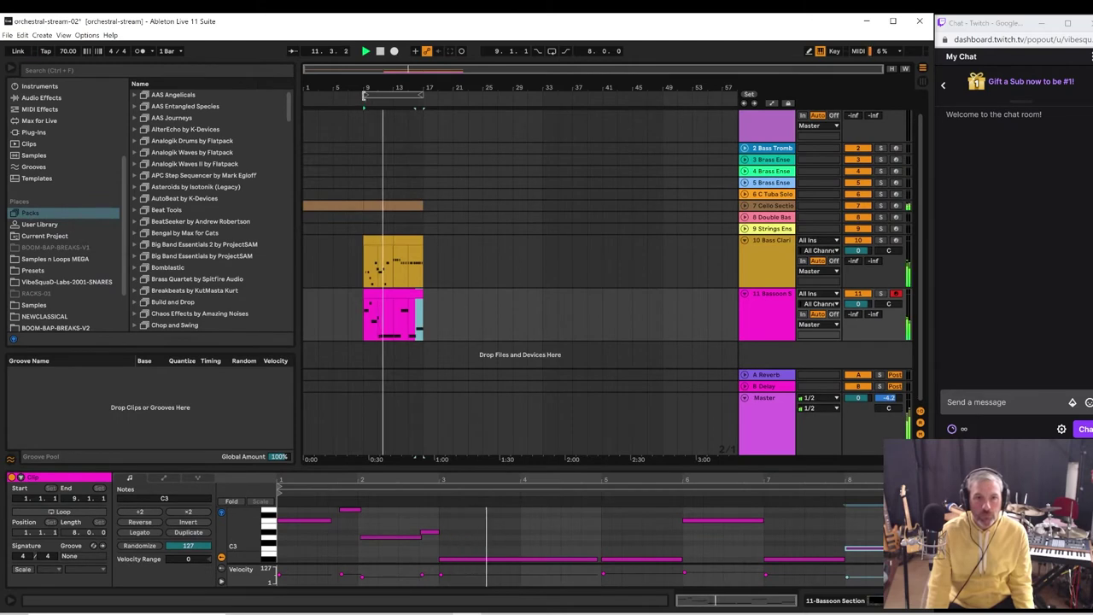
{"action": "left_click_drag", "start_coordinate": [364, 93], "coordinate": [306, 93]}
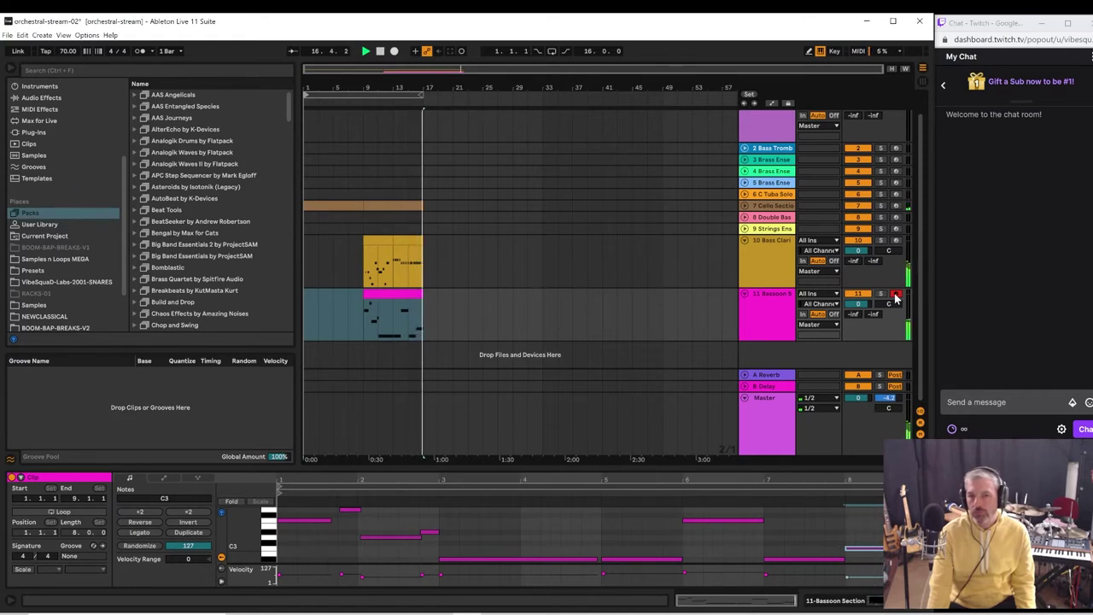
- Set the loop range's start to bar 9 and select the looped section from bar 9 to 17 across all tracks
{"action": "left_click", "coordinate": [362, 272]}
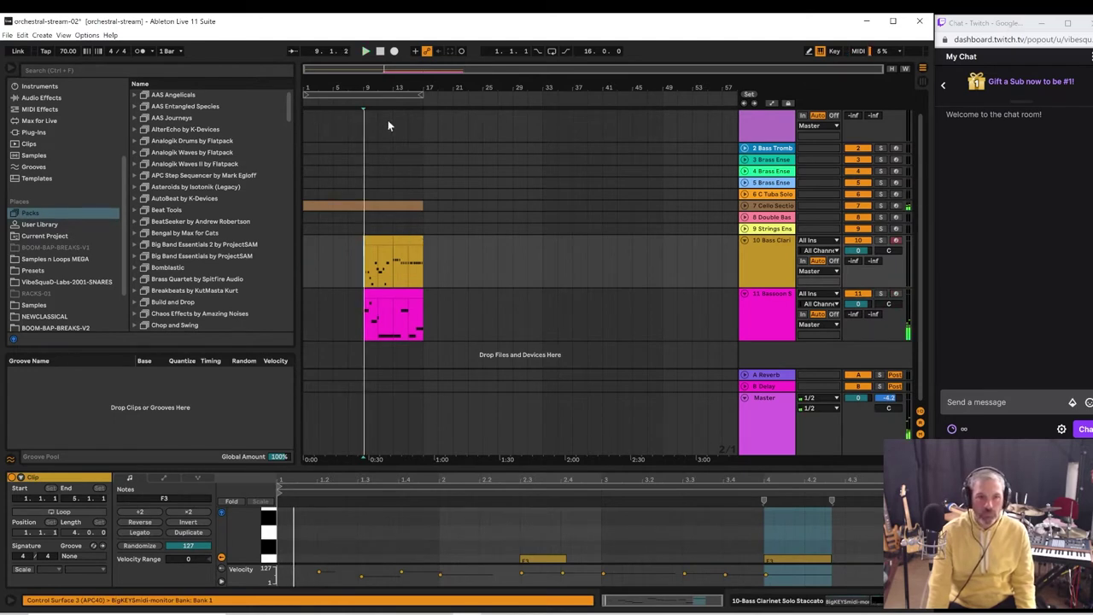
{"action": "left_click_drag", "start_coordinate": [304, 94], "coordinate": [363, 94]}
{"action": "left_click", "coordinate": [366, 94]}
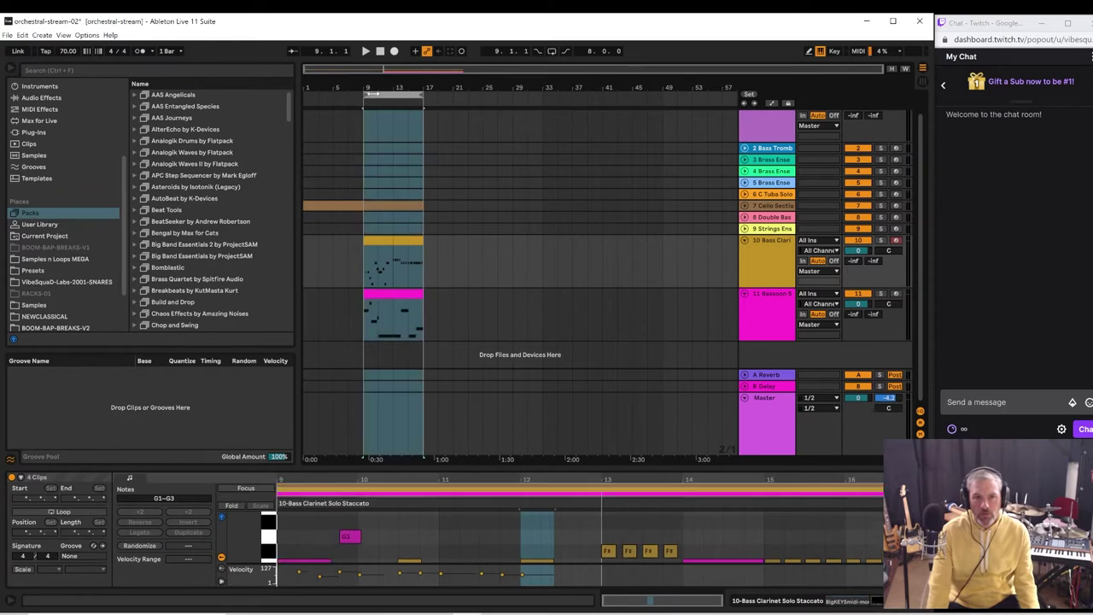
- Duplicate the selected eight-bar section across all tracks to bar 17 and shift the loop range onto the copy
{"action": "key", "text": "ctrl+d"}
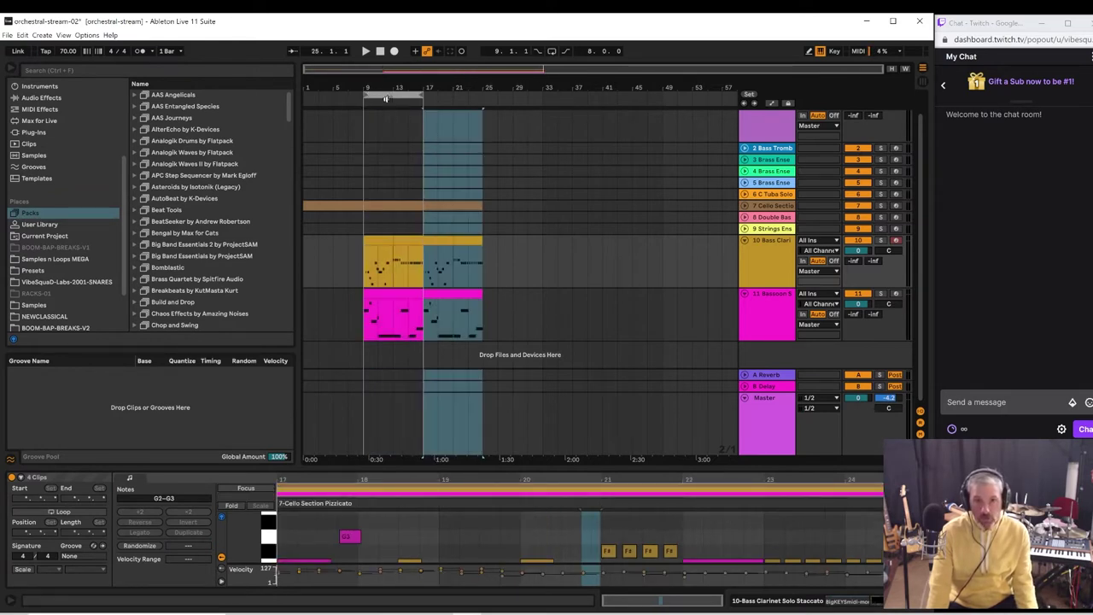
{"action": "left_click_drag", "start_coordinate": [377, 94], "coordinate": [445, 93]}
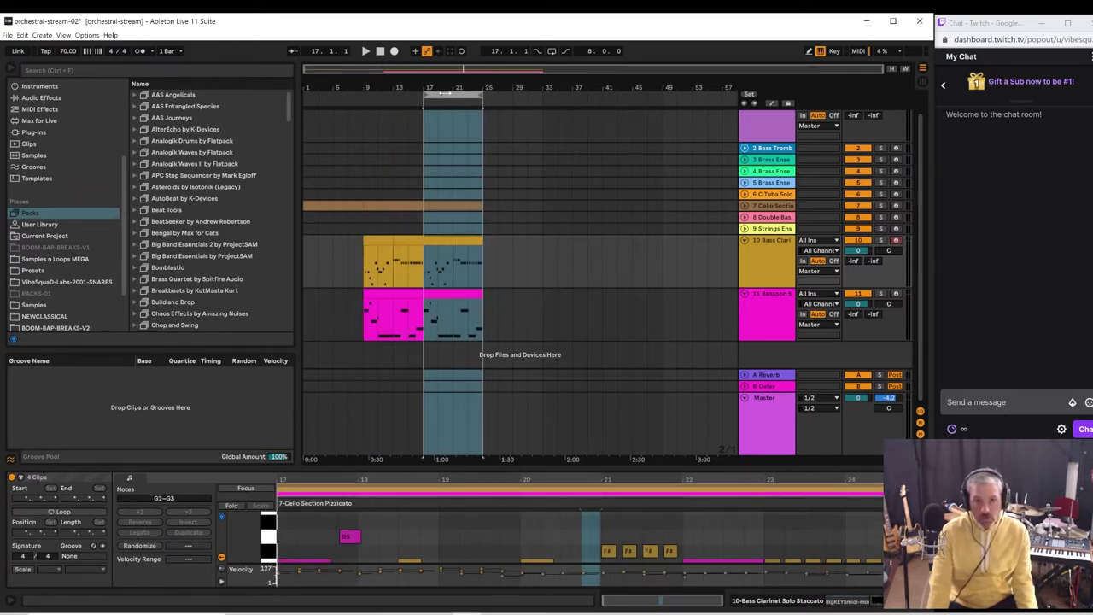
- Arm the Double Bass track for recording and save the Live Set as orchestral-stream-03
{"action": "left_click", "coordinate": [895, 218]}
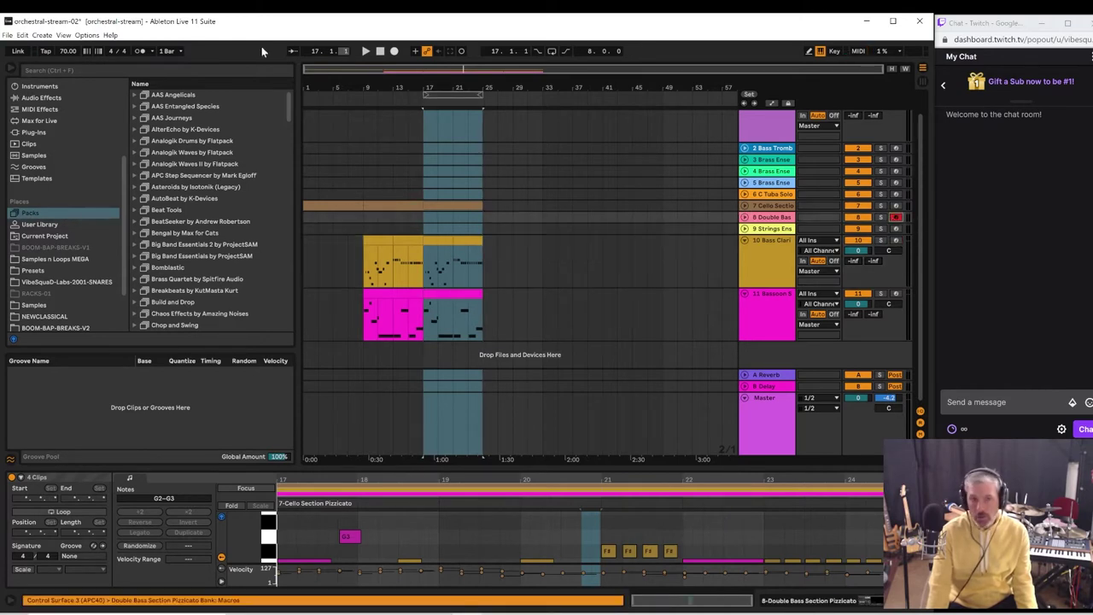
{"action": "left_click", "coordinate": [7, 35]}
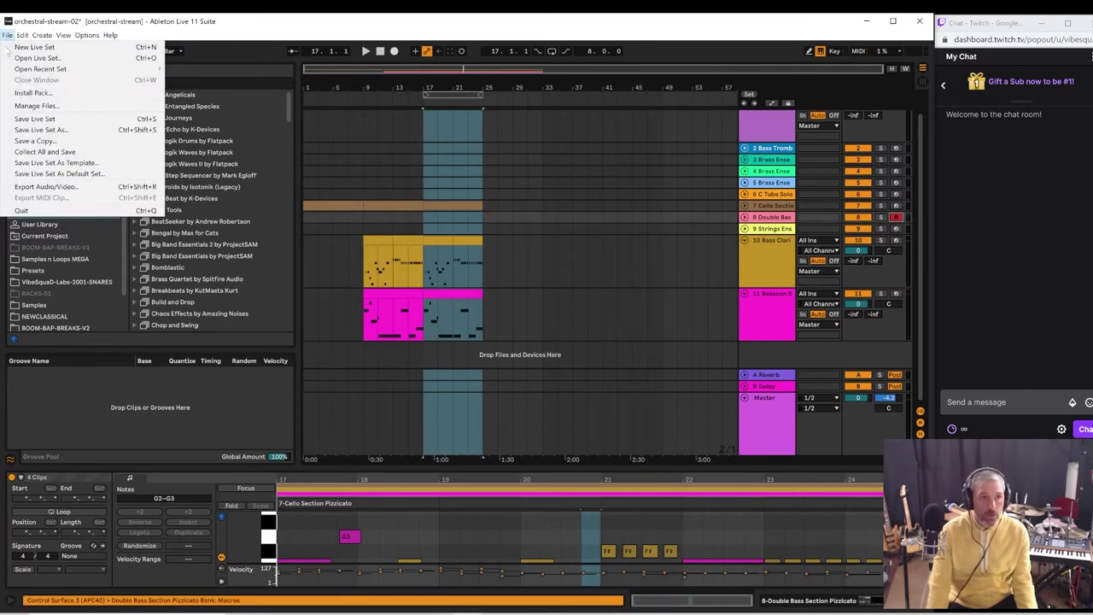
{"action": "left_click", "coordinate": [25, 130]}
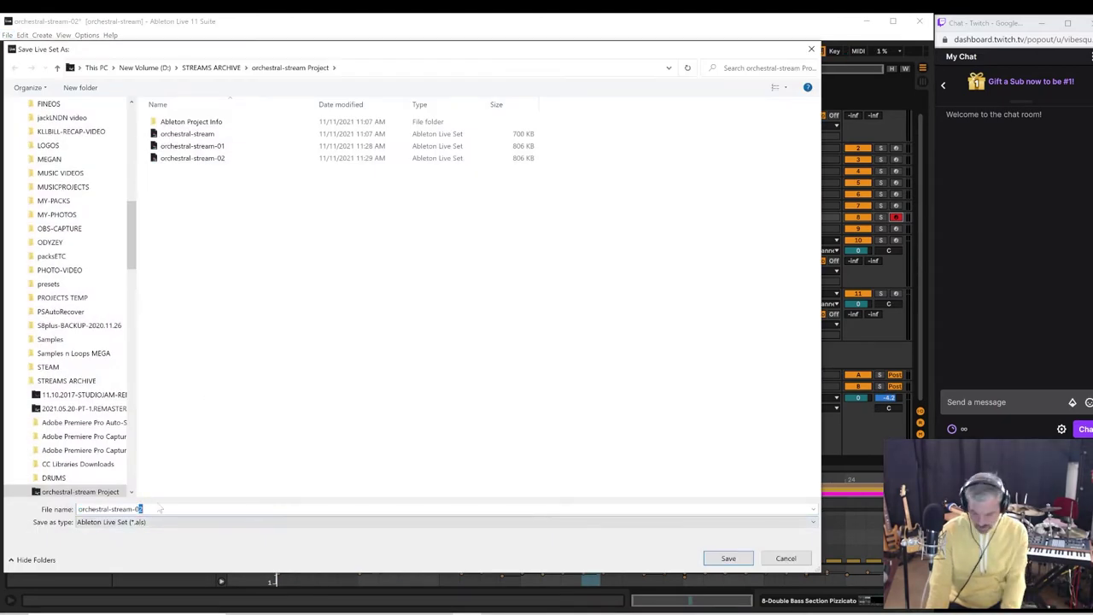
{"action": "key", "text": "Return"}
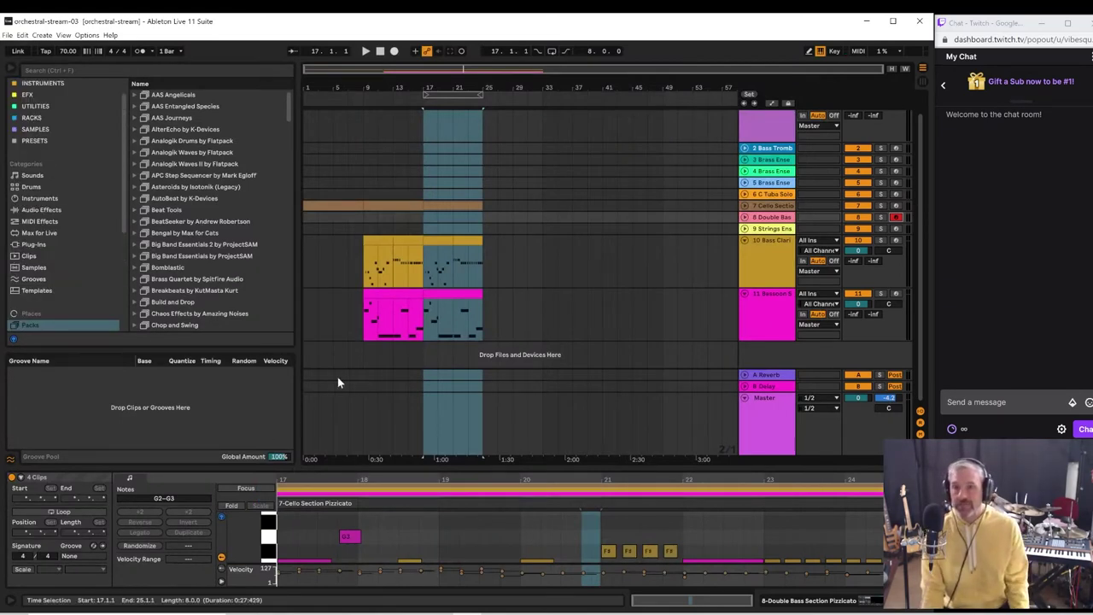
- Play the looped section from bar 17 and perform a double bass part over it on the armed track
{"action": "key", "text": "space"}
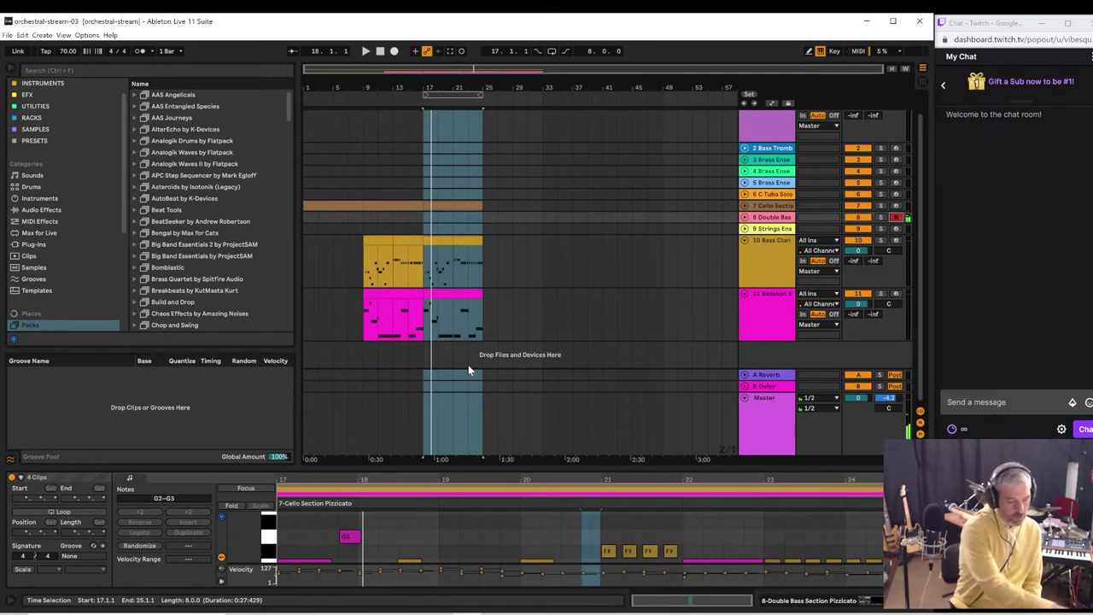
{"action": "key", "text": "space"}
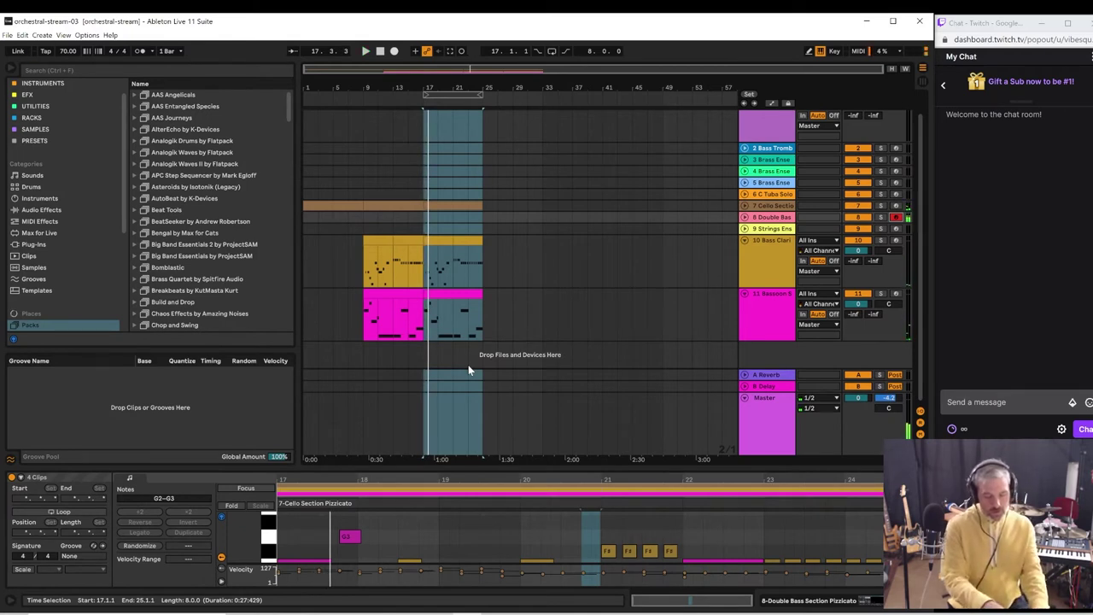
{"action": "key", "text": "space"}
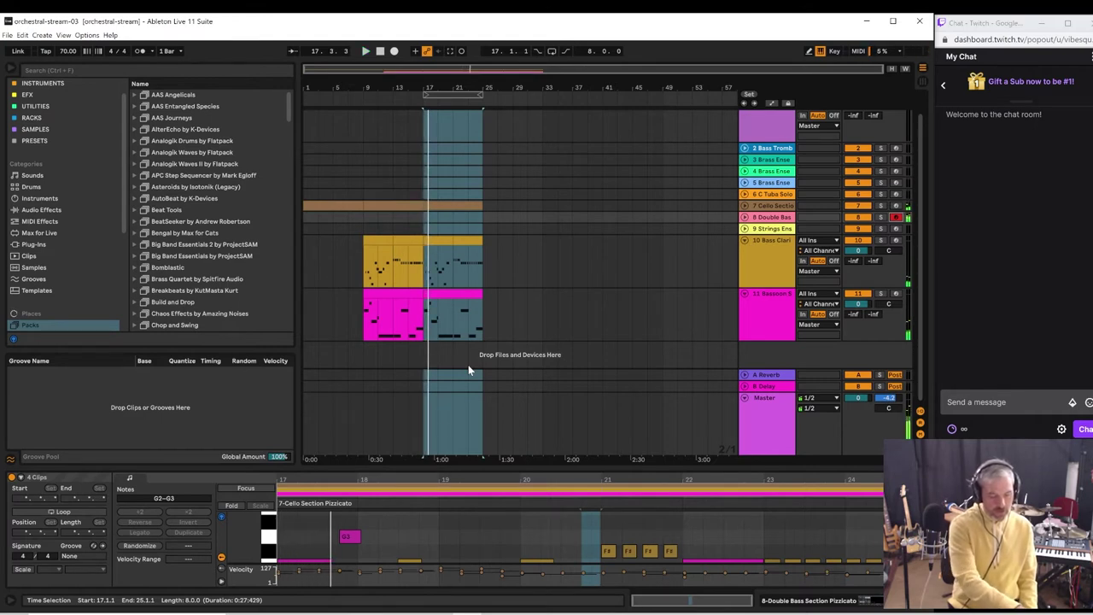
{"action": "key", "text": "space"}
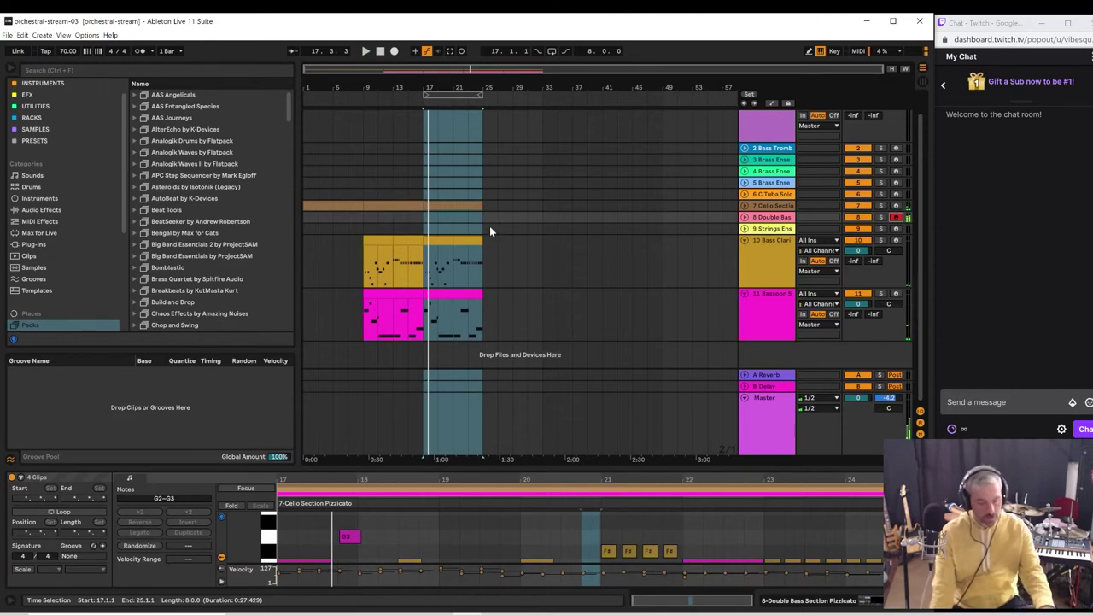
{"action": "key", "text": "space"}
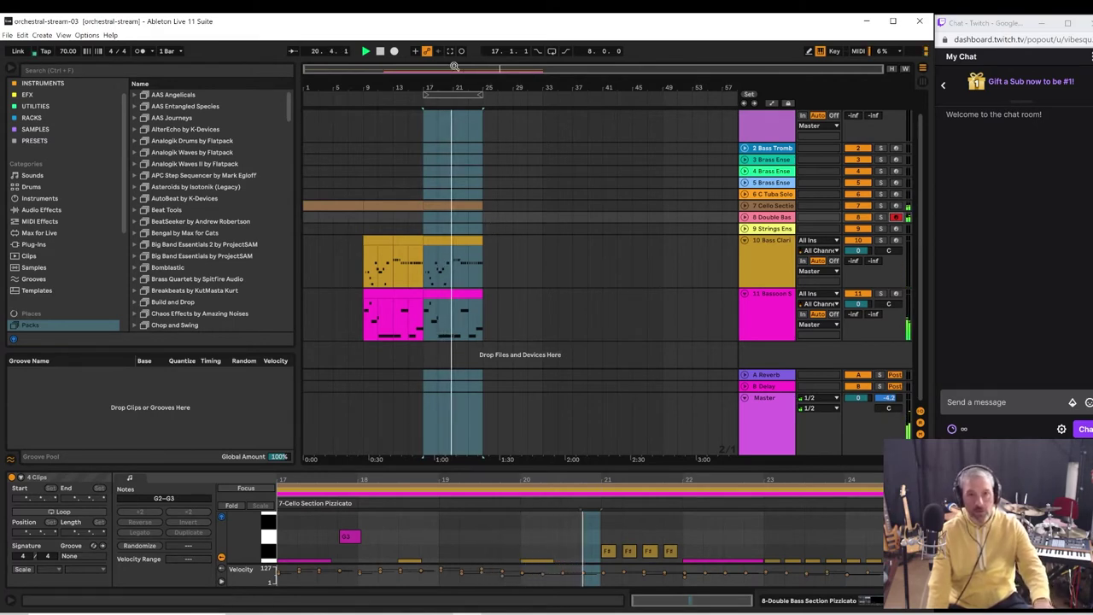
- Capture the performed double bass part as a clip and extend its start back to bar 17
{"action": "left_click", "coordinate": [444, 218], "text": "shift"}
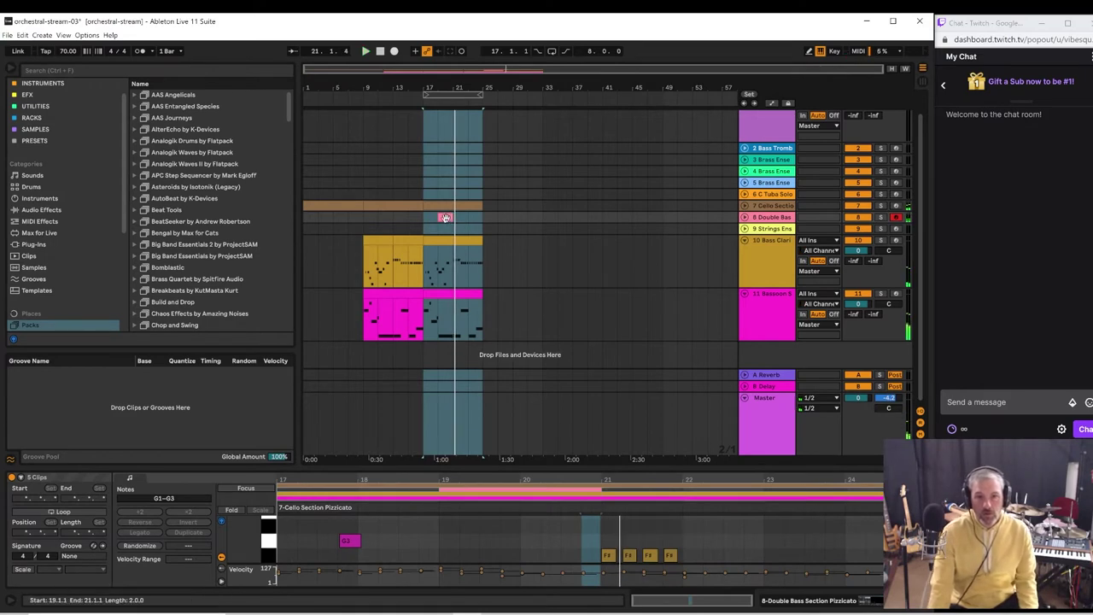
{"action": "left_click_drag", "start_coordinate": [435, 217], "coordinate": [428, 217]}
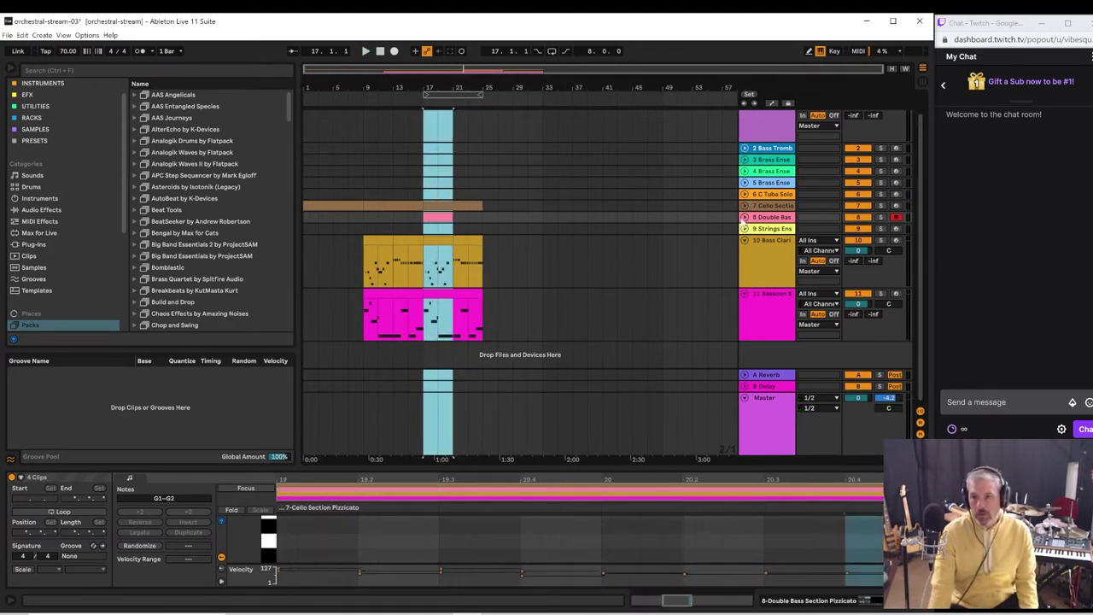
{"action": "left_click", "coordinate": [744, 217]}
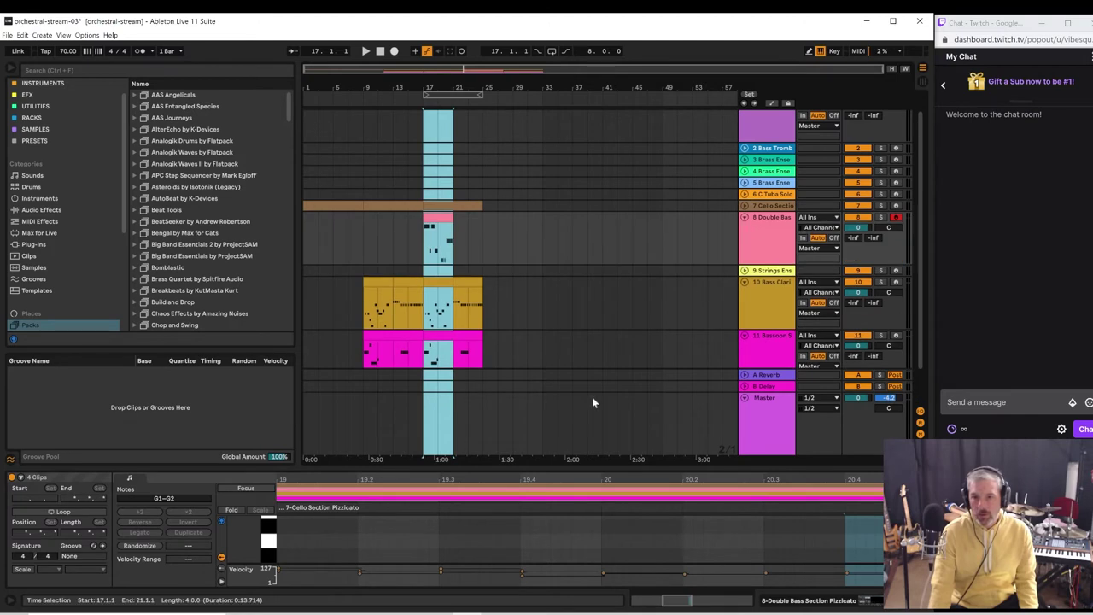
{"action": "left_click", "coordinate": [435, 222]}
- Enlarge the double bass clip's note editor and move the first A#1 note to the clip's start at 1.1.1
{"action": "key", "text": "space"}
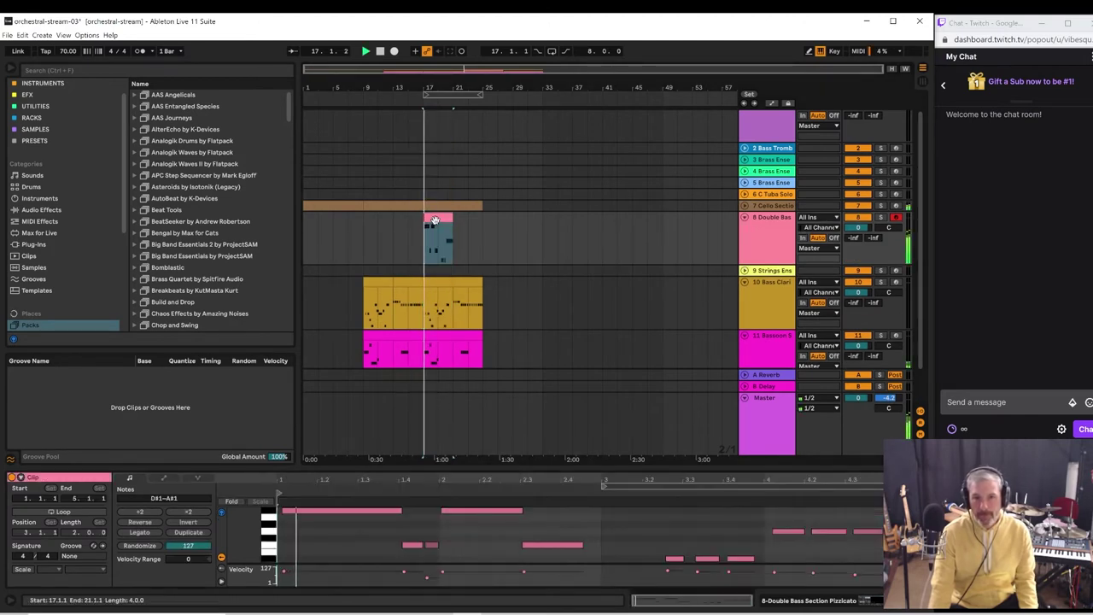
{"action": "left_click_drag", "start_coordinate": [439, 88], "coordinate": [406, 205]}
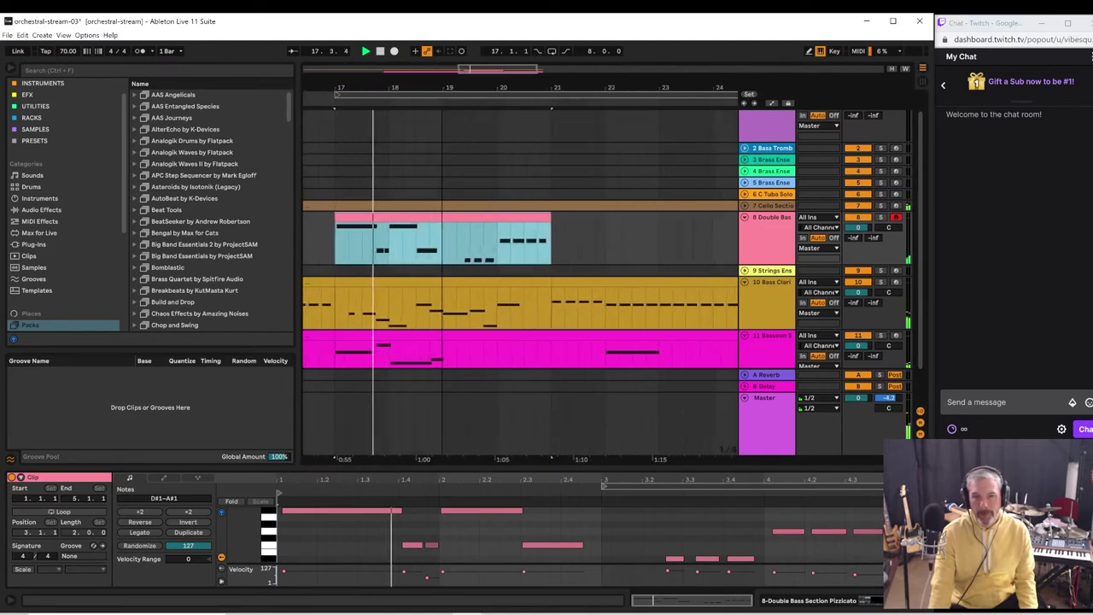
{"action": "left_click", "coordinate": [396, 427]}
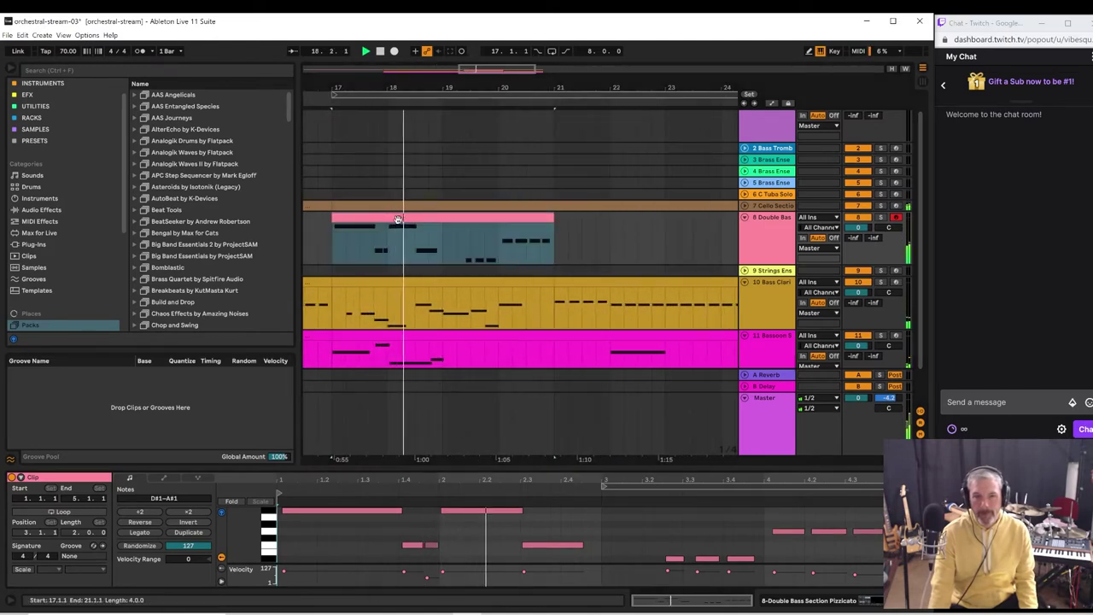
{"action": "key", "text": "space"}
{"action": "key", "text": "space"}
{"action": "left_click_drag", "start_coordinate": [393, 466], "coordinate": [390, 287]}
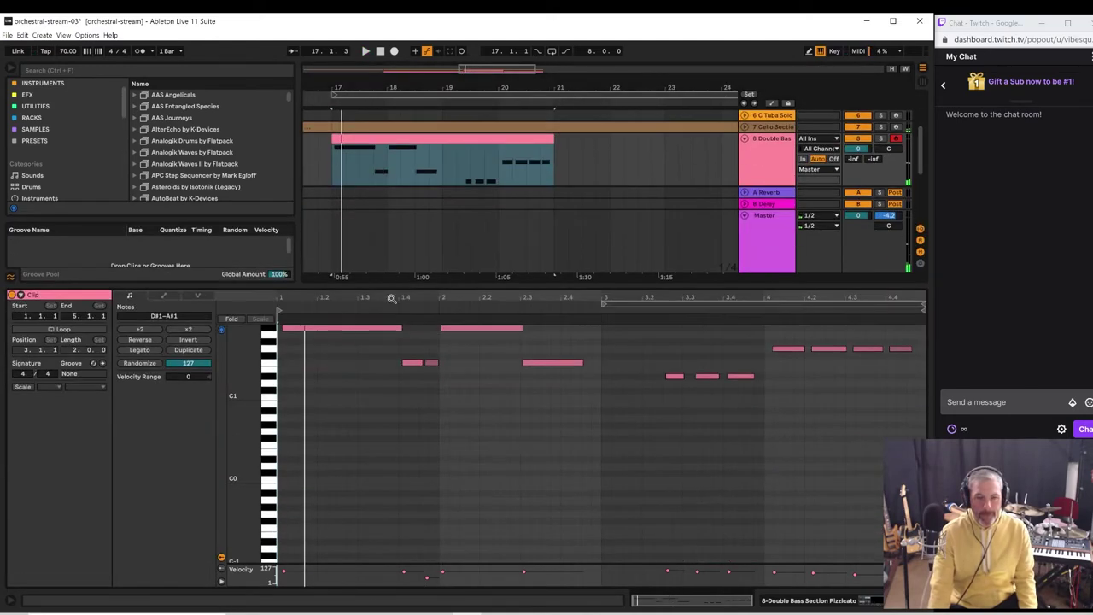
{"action": "left_click_drag", "start_coordinate": [324, 329], "coordinate": [319, 329]}
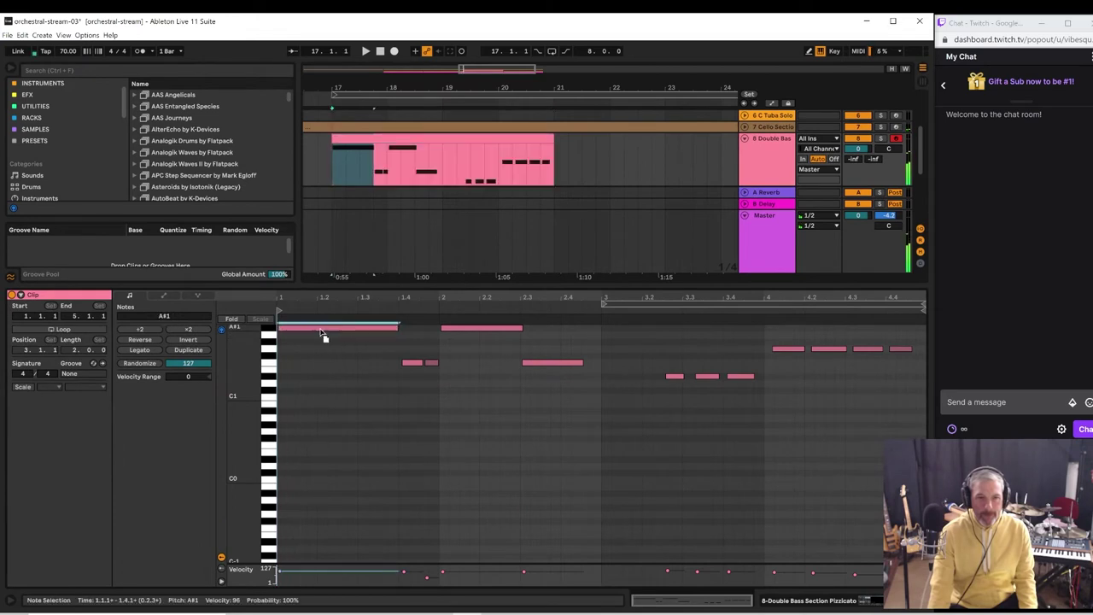
{"action": "key", "text": "space"}
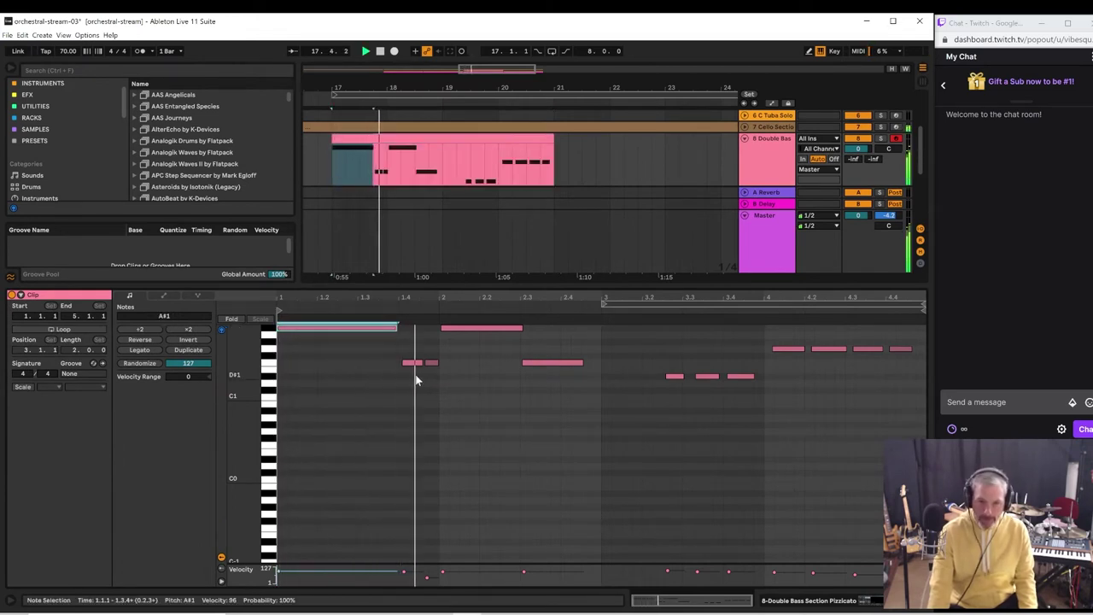
- Delete the short F1 note just before bar 2 and move the remaining short F1 note to beat 1.4
{"action": "left_click", "coordinate": [431, 362]}
{"action": "key", "text": "space"}
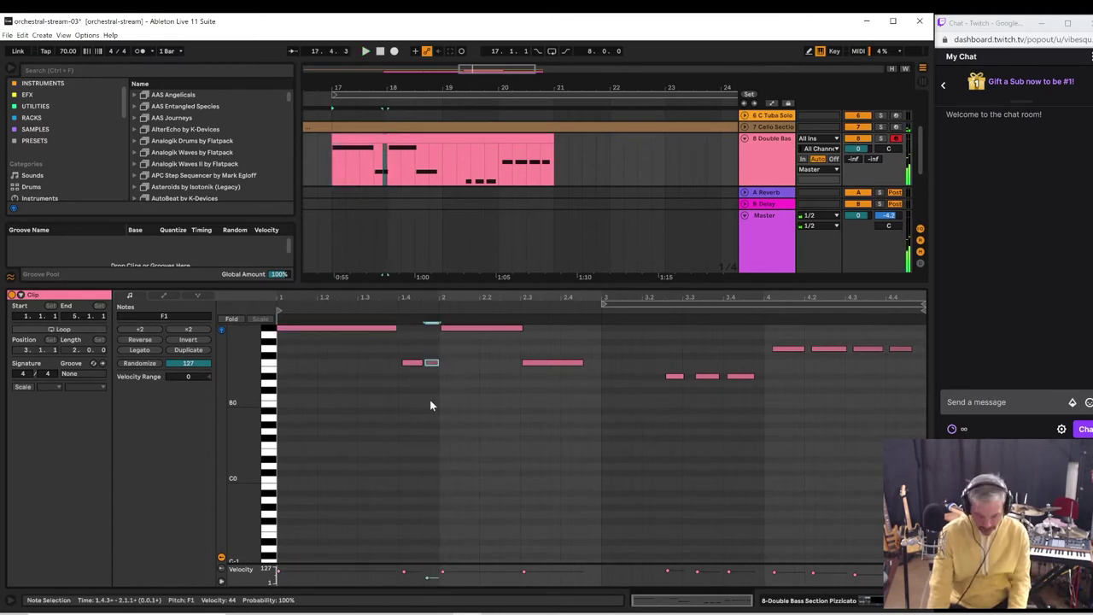
{"action": "key", "text": "Delete"}
{"action": "left_click", "coordinate": [411, 363]}
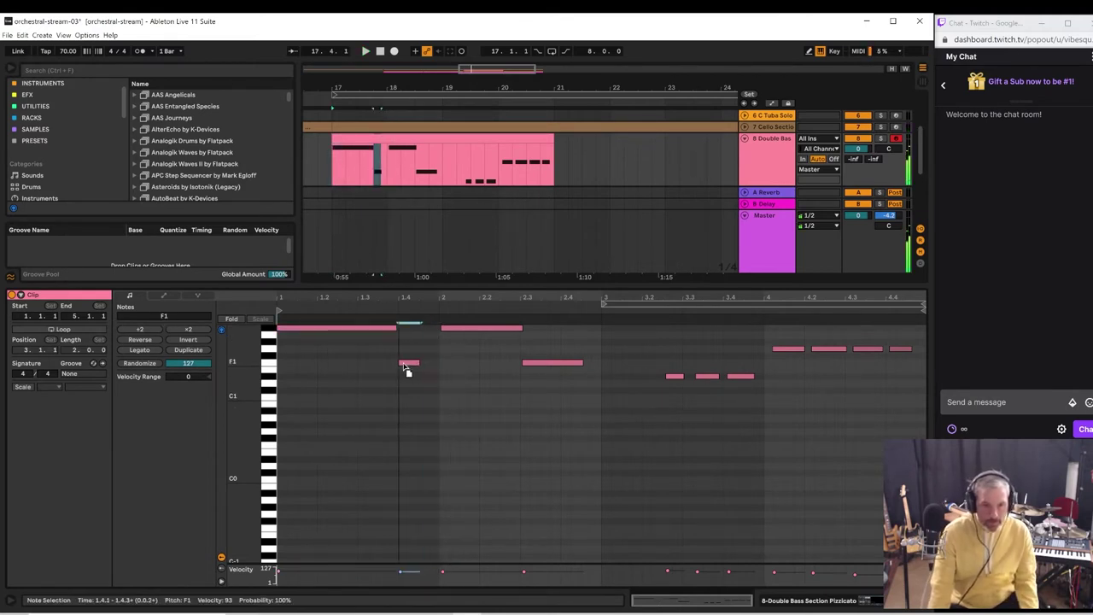
{"action": "key", "text": "space"}
- Try raising the long F1 note near beat 2.3 to G#1 and audition the phrase
{"action": "left_click", "coordinate": [453, 329]}
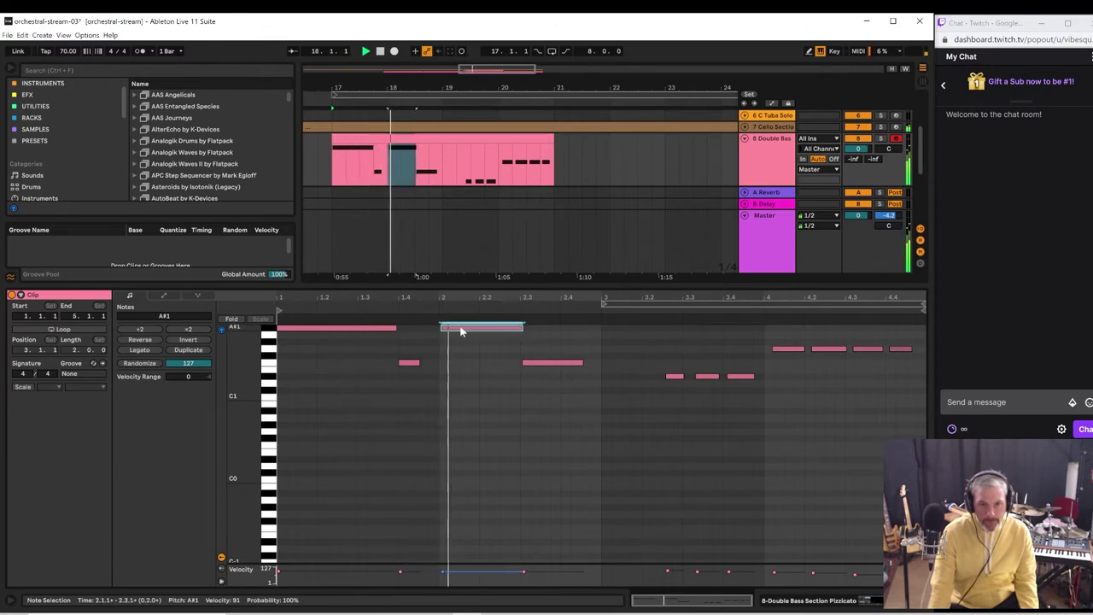
{"action": "left_click_drag", "start_coordinate": [463, 332], "coordinate": [466, 332]}
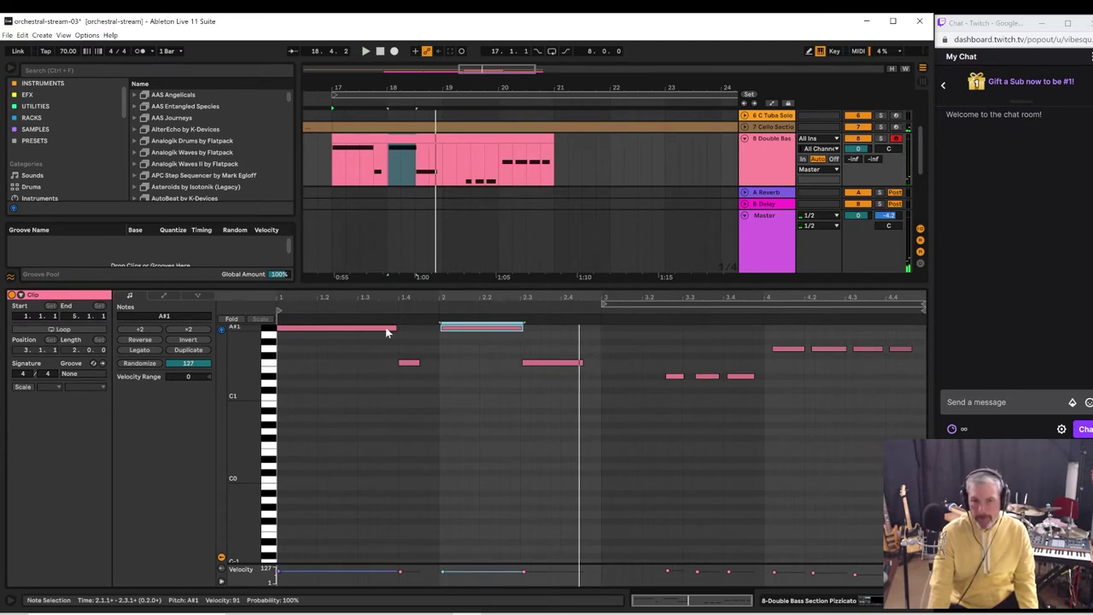
{"action": "left_click", "coordinate": [433, 357]}
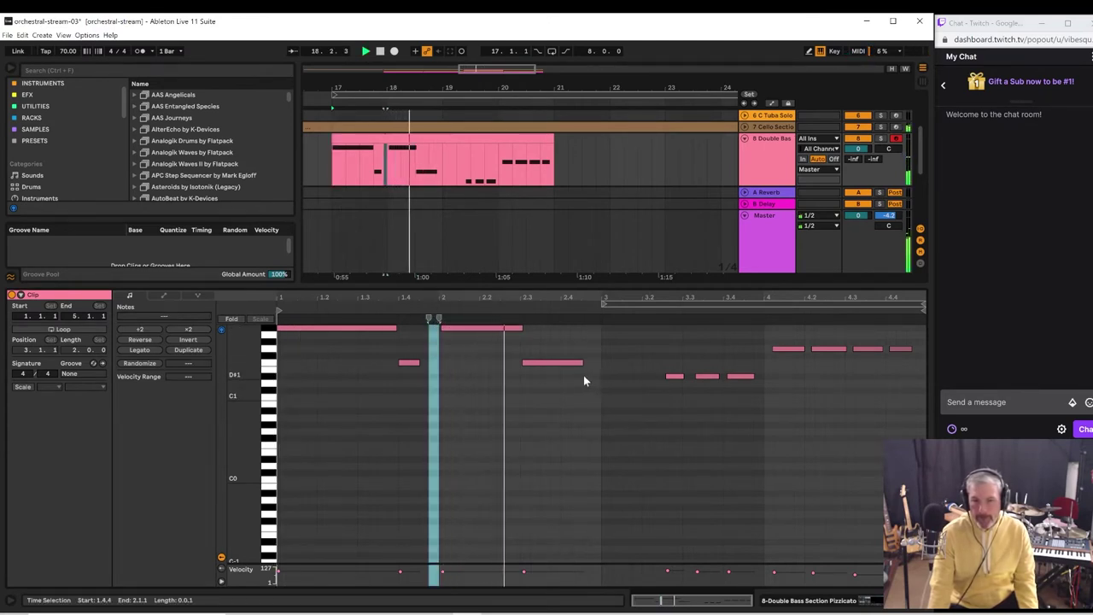
{"action": "left_click_drag", "start_coordinate": [556, 363], "coordinate": [559, 346]}
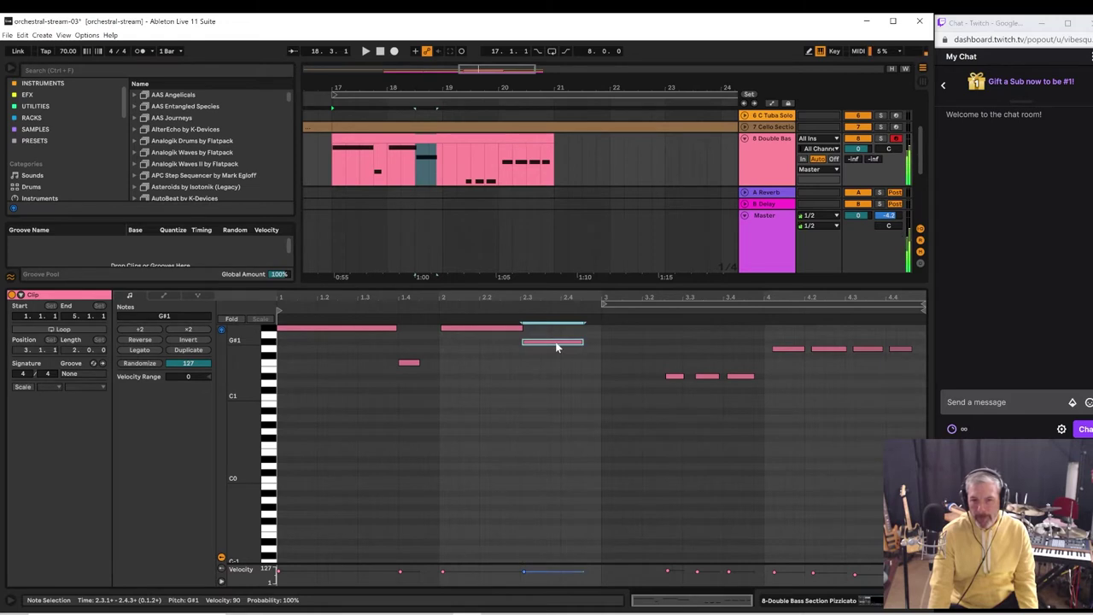
{"action": "key", "text": "space"}
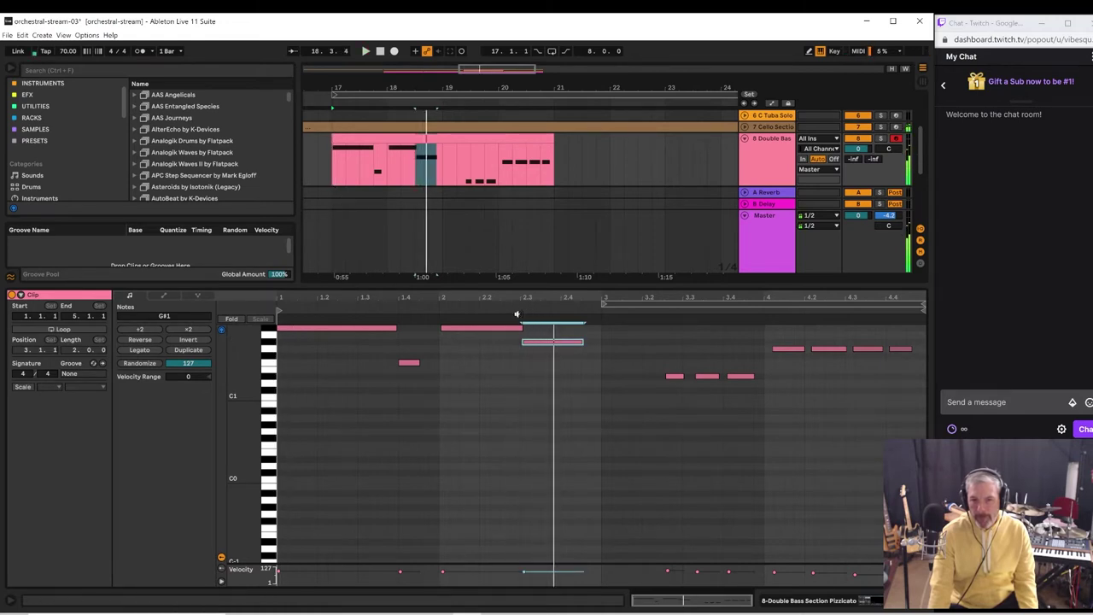
- Shorten the second A#1 note to end at about 2.2.4, and raise the note following it to C2
{"action": "scroll", "coordinate": [558, 366], "scroll_direction": "up", "scroll_amount": 3}
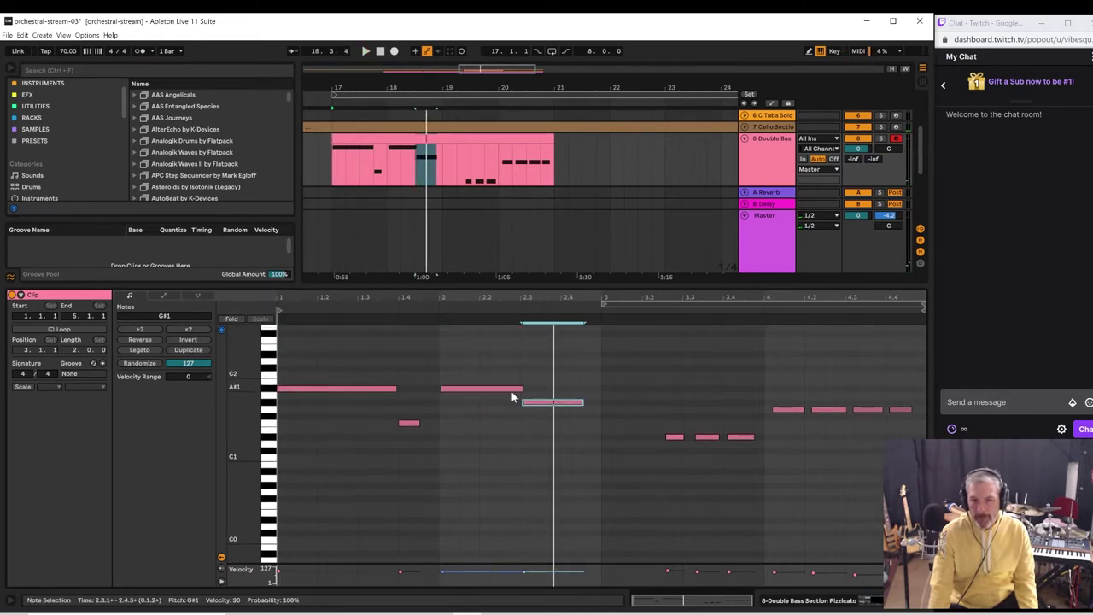
{"action": "left_click", "coordinate": [512, 392]}
{"action": "key", "text": "space"}
{"action": "left_click_drag", "start_coordinate": [530, 402], "coordinate": [512, 388]}
{"action": "key", "text": "space"}
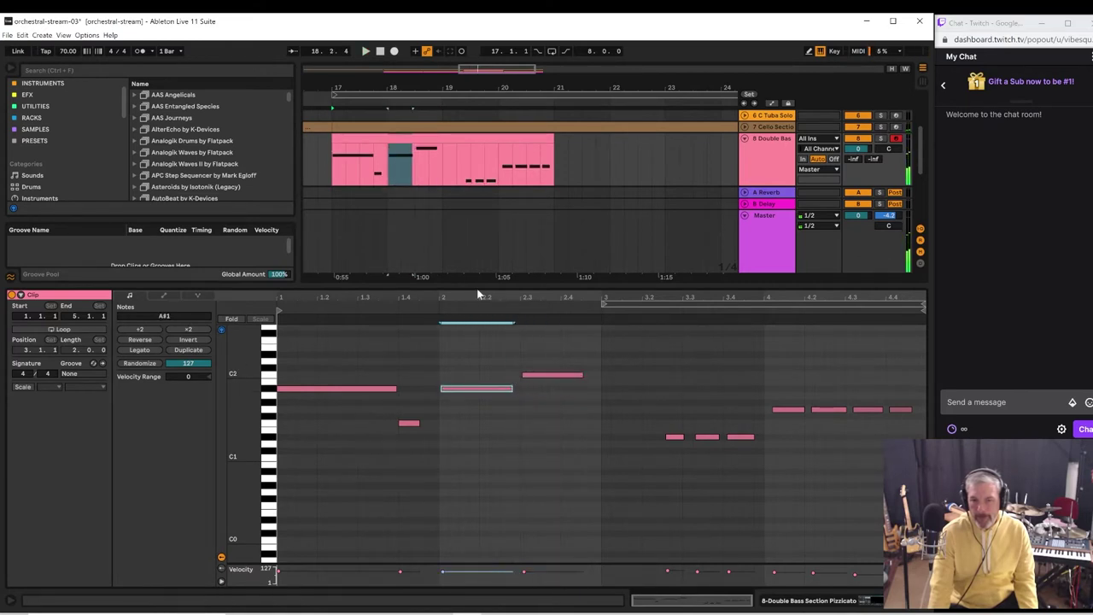
{"action": "left_click", "coordinate": [470, 309]}
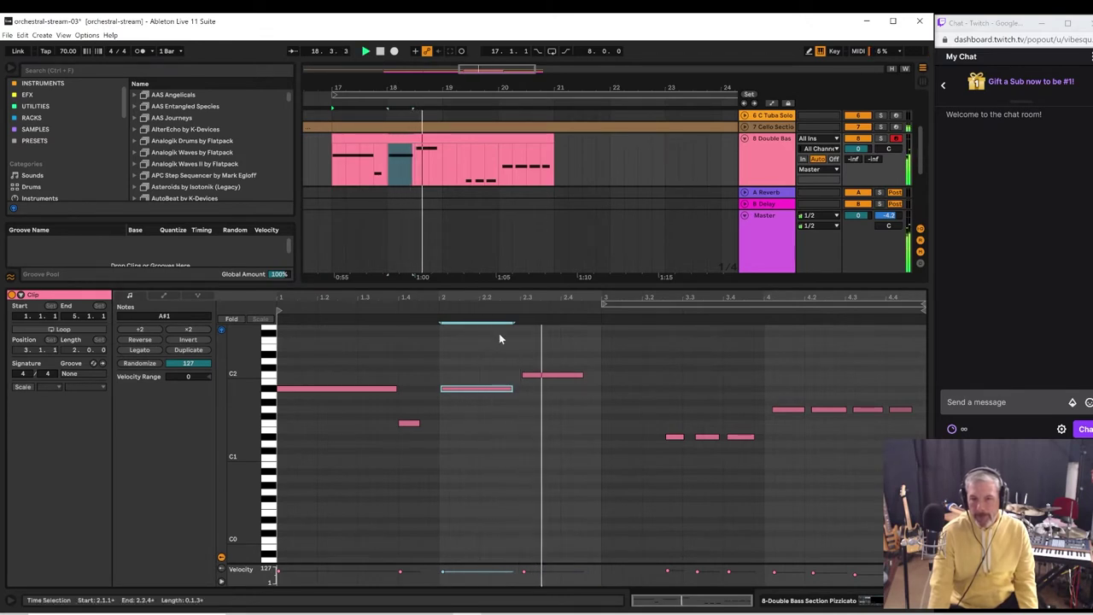
{"action": "key", "text": "space"}
- Move the C2 note up to D2 with its start at 2.3.1 and audition the phrase
{"action": "left_click_drag", "start_coordinate": [530, 378], "coordinate": [529, 370]}
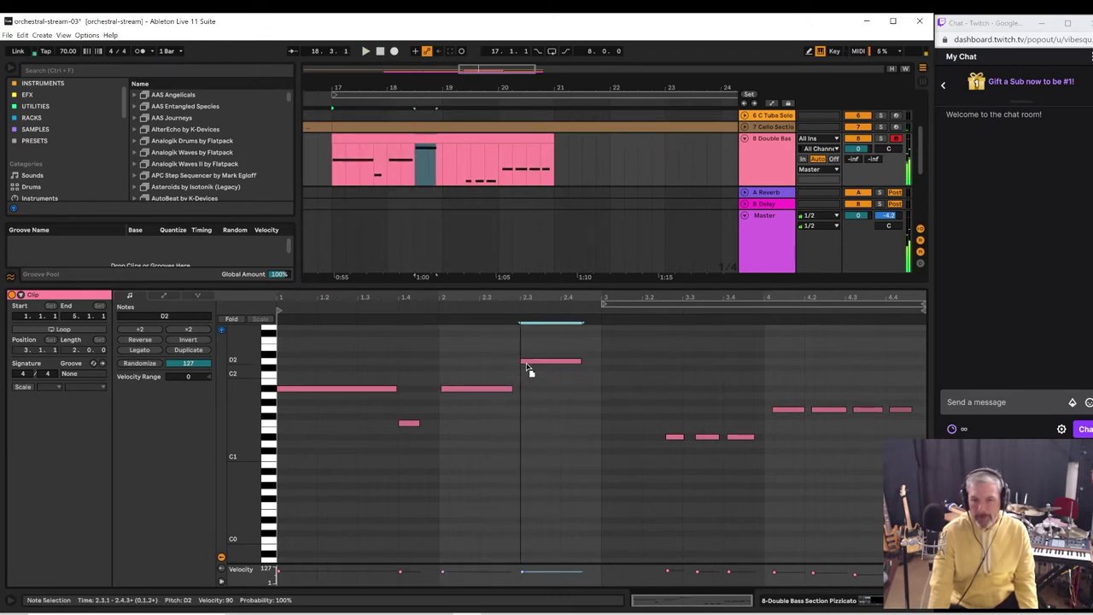
{"action": "key", "text": "space"}
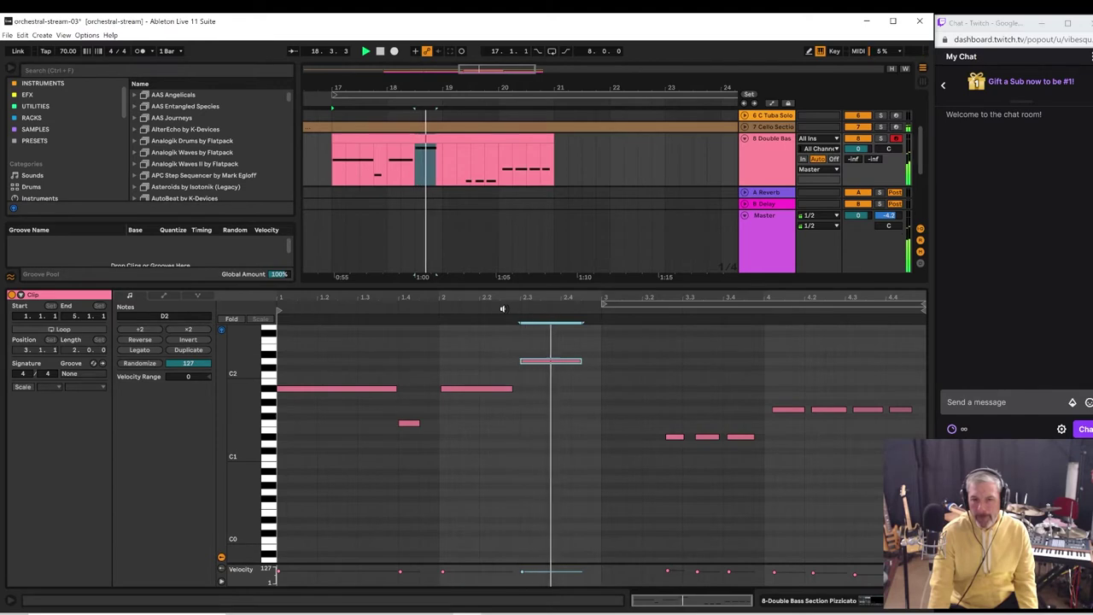
{"action": "left_click", "coordinate": [510, 354]}
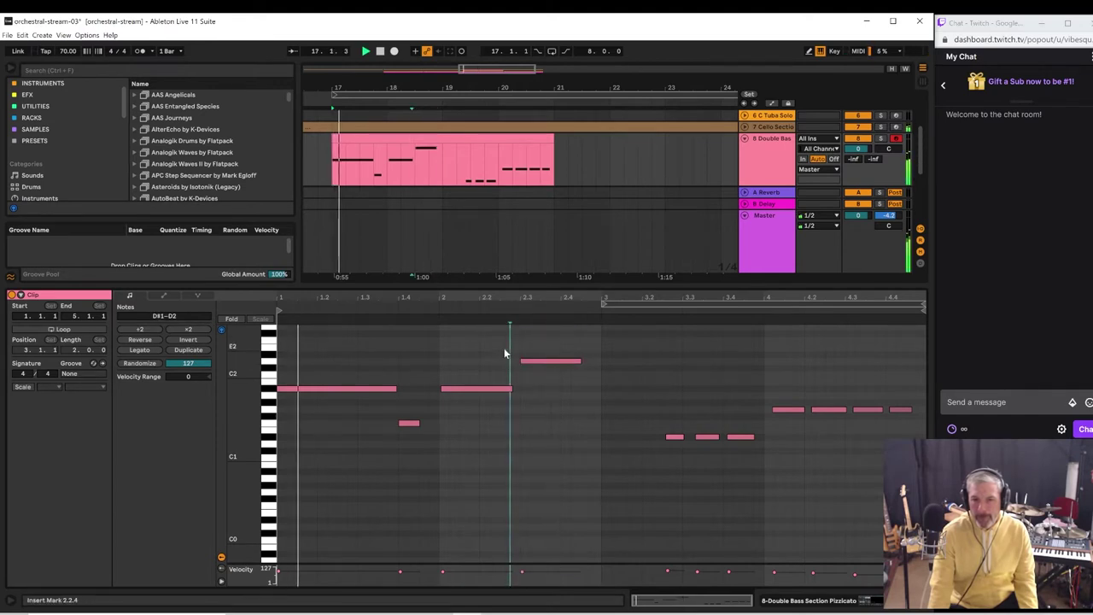
{"action": "left_click", "coordinate": [430, 304]}
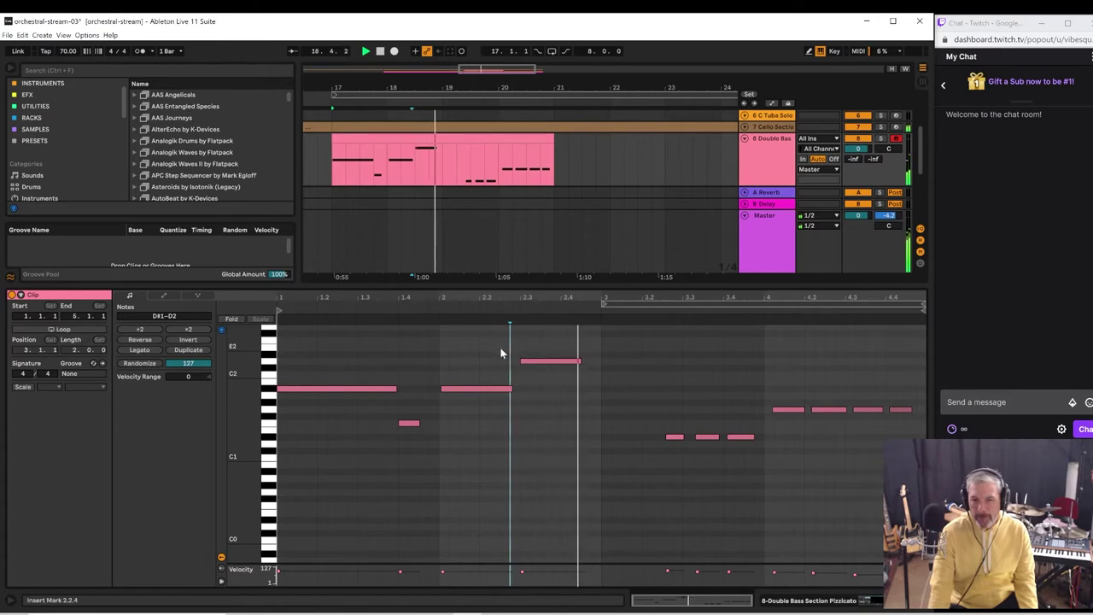
{"action": "left_click", "coordinate": [527, 362]}
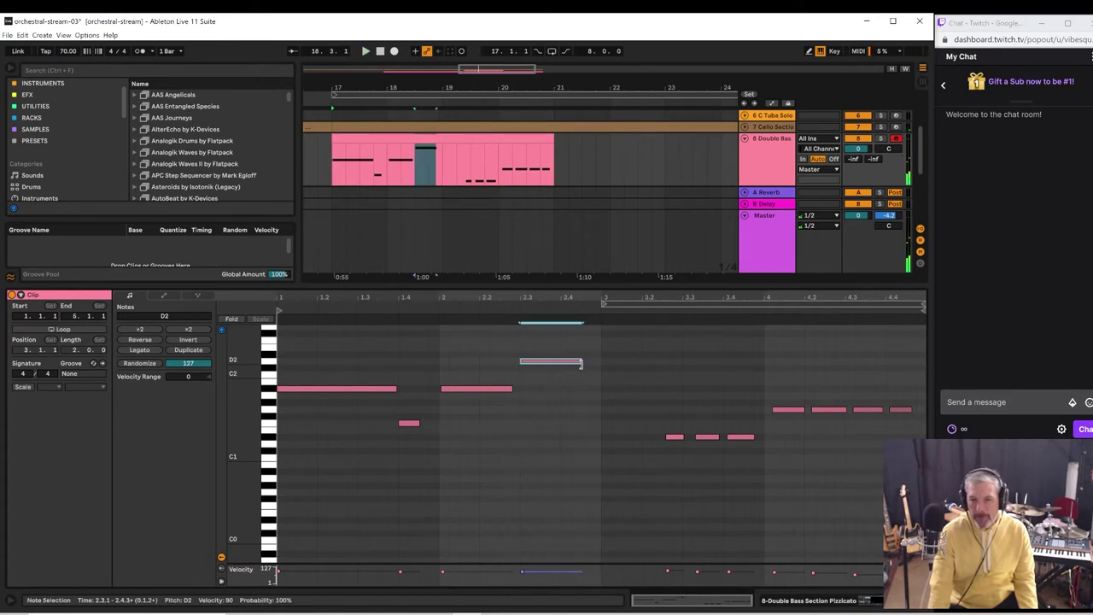
- Shorten the D2 note at 2.3.1 to about 2.3.4 and add a C2 note from 2.4.1 to about 2.4.4
{"action": "left_click_drag", "start_coordinate": [581, 363], "coordinate": [553, 362]}
{"action": "left_click", "coordinate": [565, 365]}
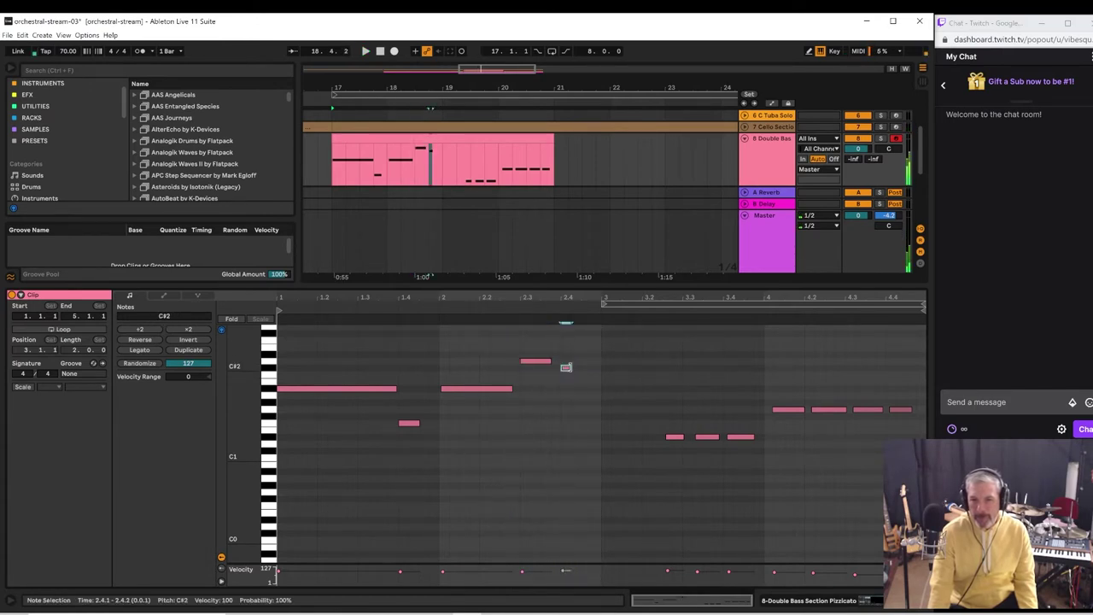
{"action": "left_click", "coordinate": [565, 380]}
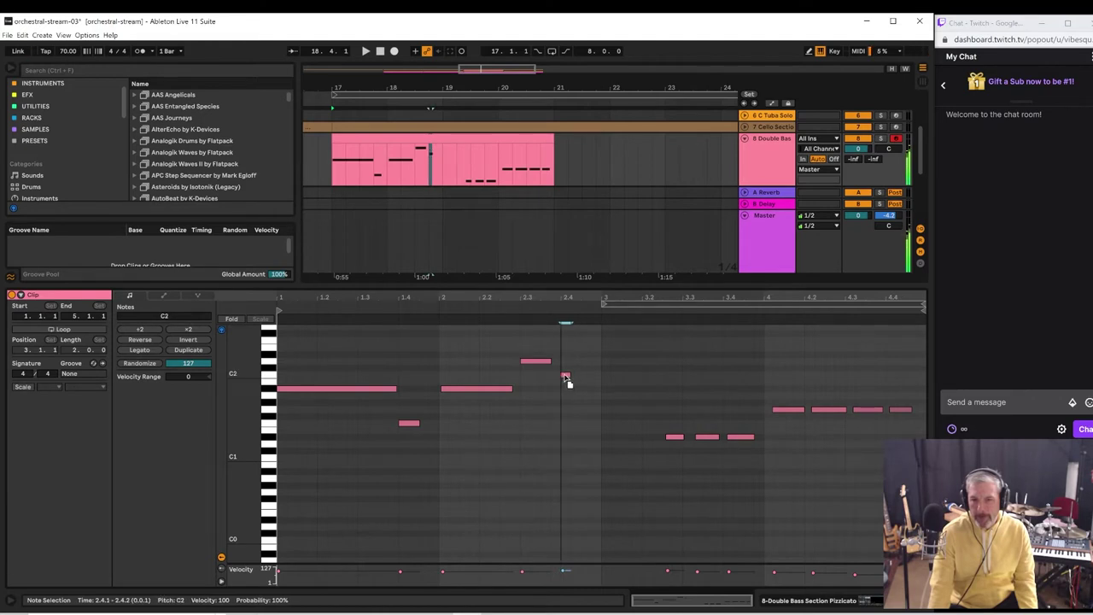
{"action": "left_click_drag", "start_coordinate": [569, 375], "coordinate": [590, 375]}
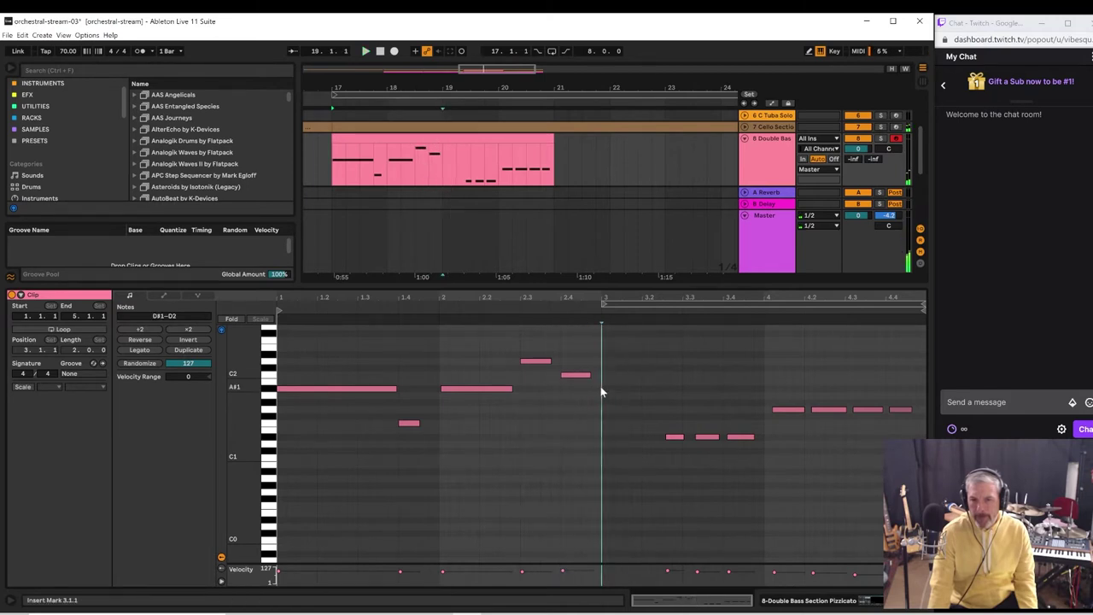
- Add an A#1 note at 3.1.1, extend it to about 3.2.2, and audition the phrase
{"action": "double_click", "coordinate": [600, 388]}
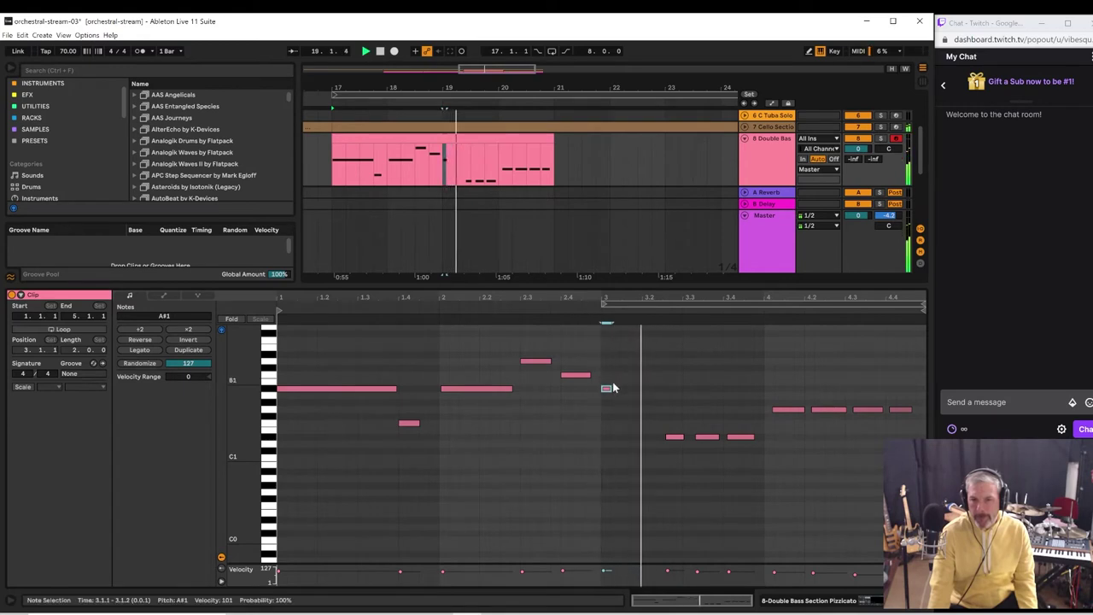
{"action": "left_click_drag", "start_coordinate": [609, 389], "coordinate": [649, 397]}
{"action": "key", "text": "space"}
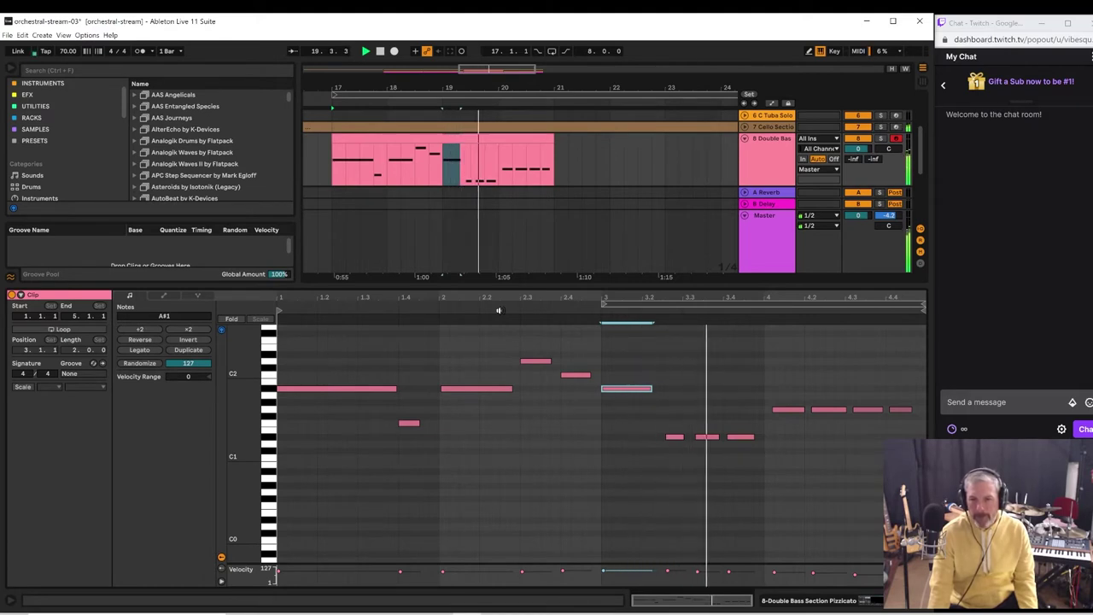
- Raise the middle of the three D#1 notes in bar 3 to G#1 and start it at 3.3.1
{"action": "left_click", "coordinate": [673, 437]}
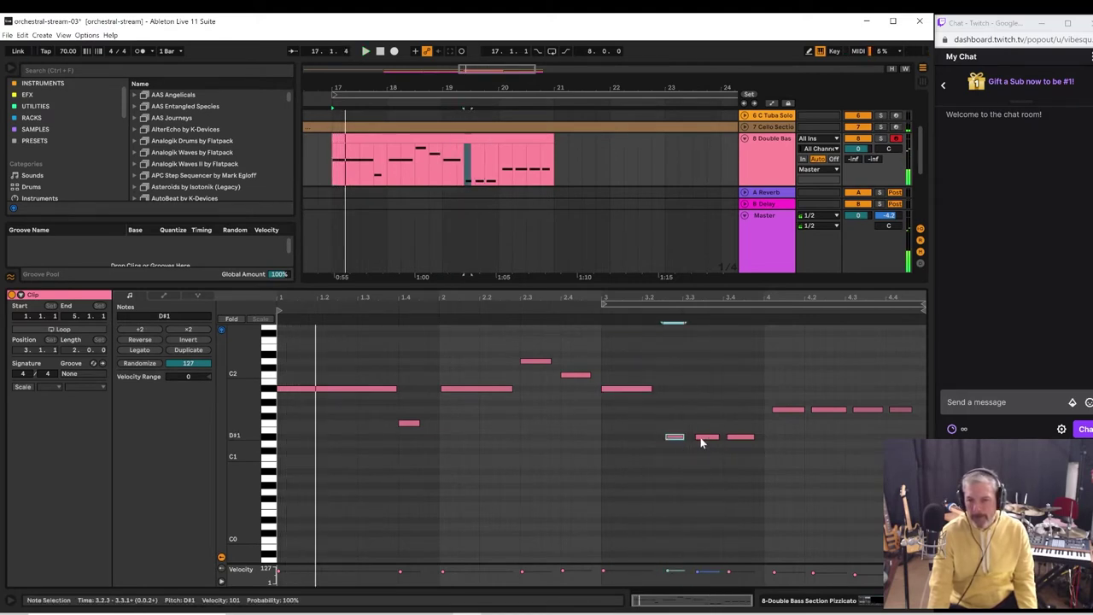
{"action": "left_click_drag", "start_coordinate": [708, 438], "coordinate": [705, 409]}
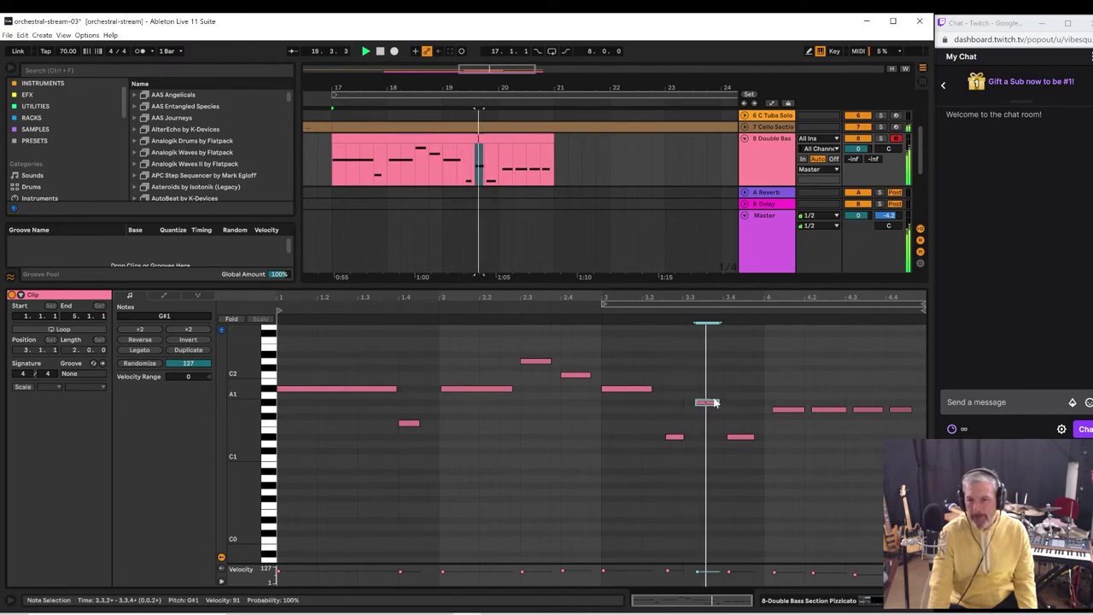
{"action": "left_click_drag", "start_coordinate": [712, 408], "coordinate": [703, 408]}
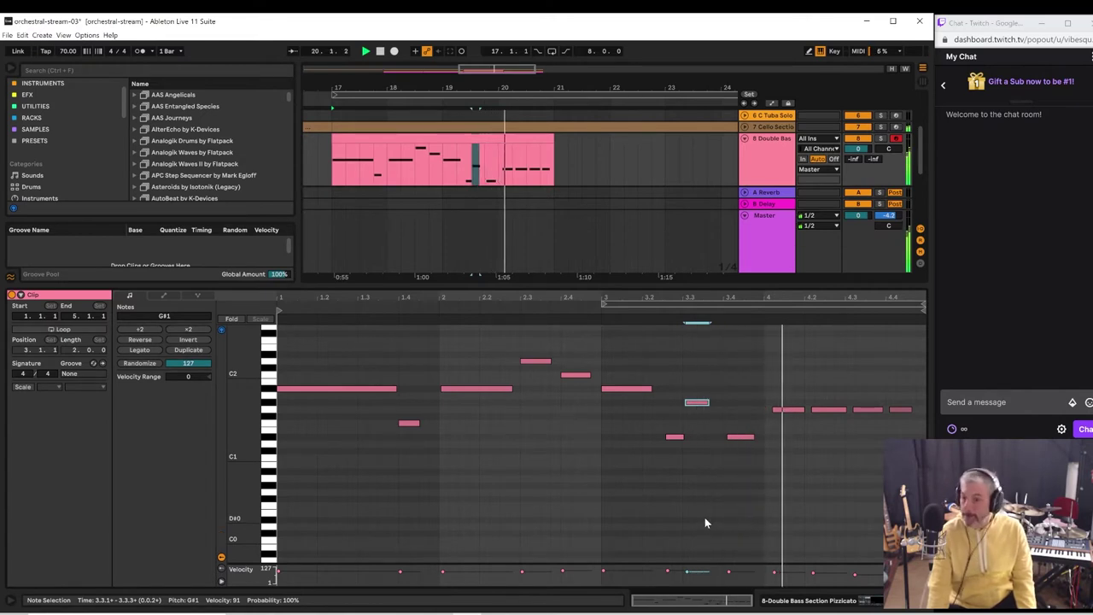
- Move the first G1 note of bar 4 to 4.1.1, and lower the second to D1 near 4.2.1
{"action": "left_click", "coordinate": [787, 411]}
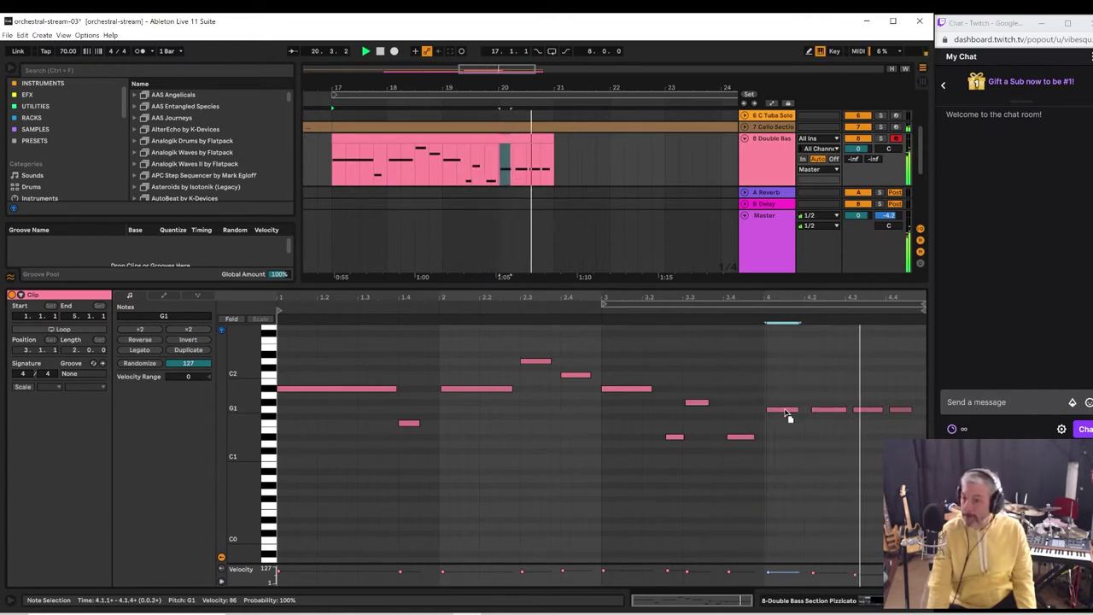
{"action": "left_click_drag", "start_coordinate": [824, 410], "coordinate": [826, 454]}
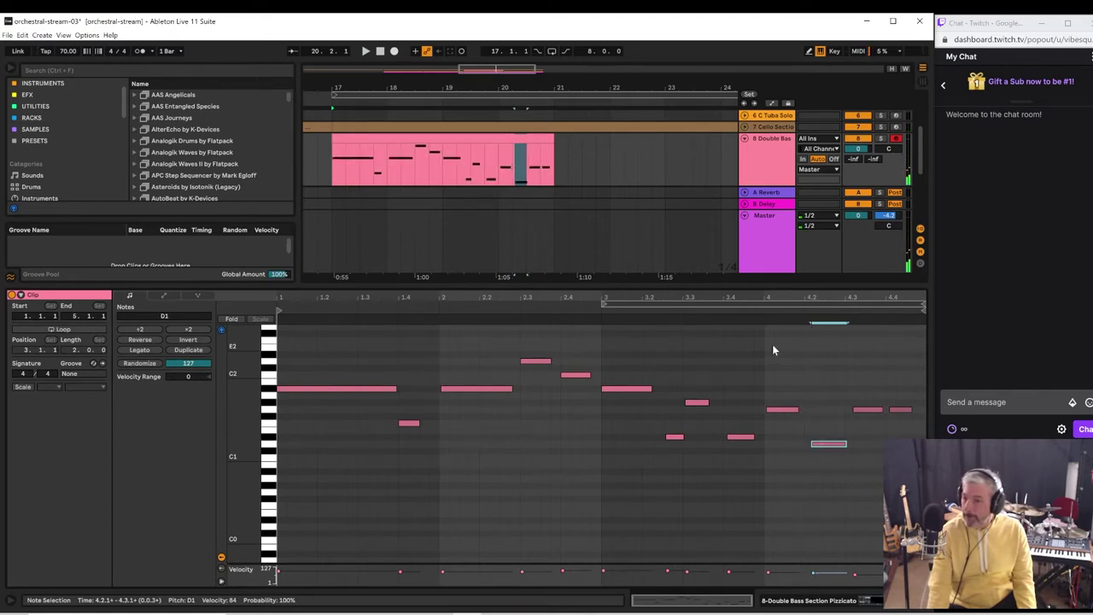
{"action": "left_click", "coordinate": [763, 312]}
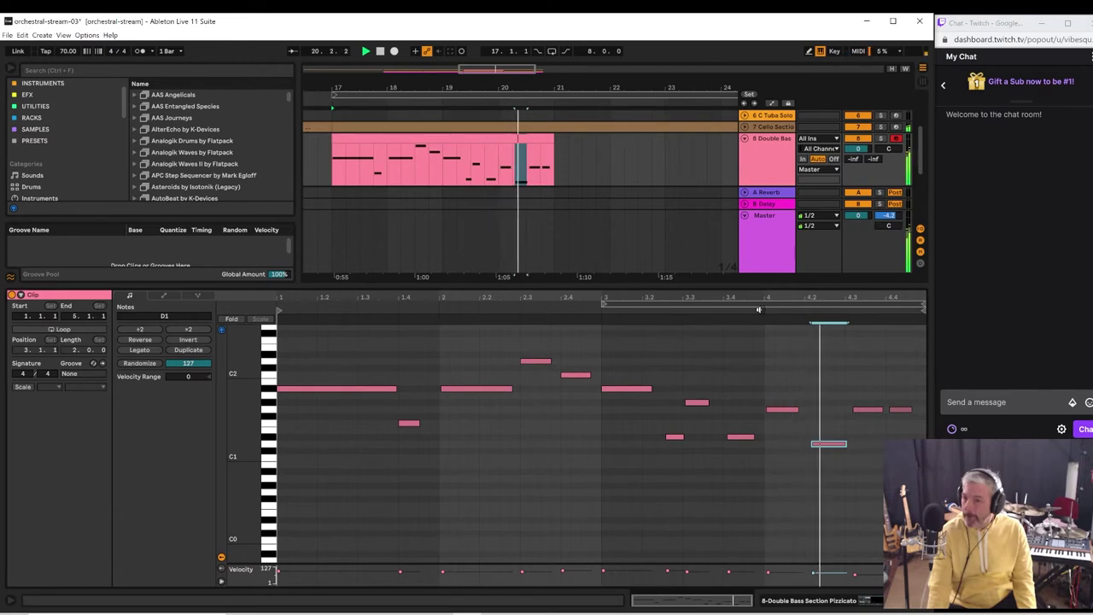
{"action": "left_click_drag", "start_coordinate": [821, 450], "coordinate": [820, 453]}
{"action": "key", "text": "space"}
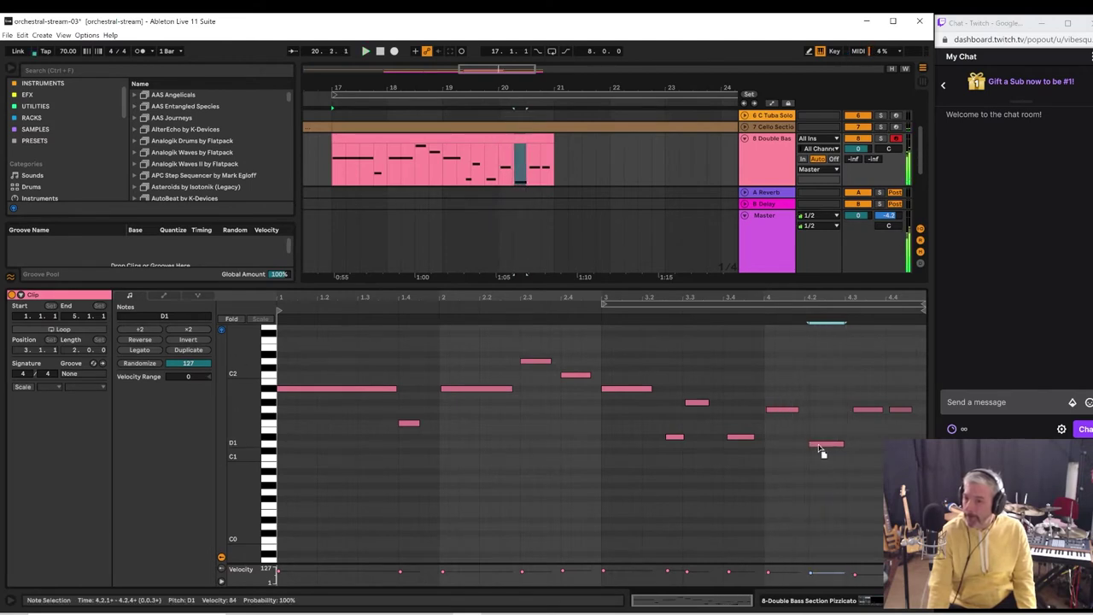
- Audition bar 4, nudge its third note earlier to about 4.3.1, and play the phrase again
{"action": "left_click", "coordinate": [745, 309]}
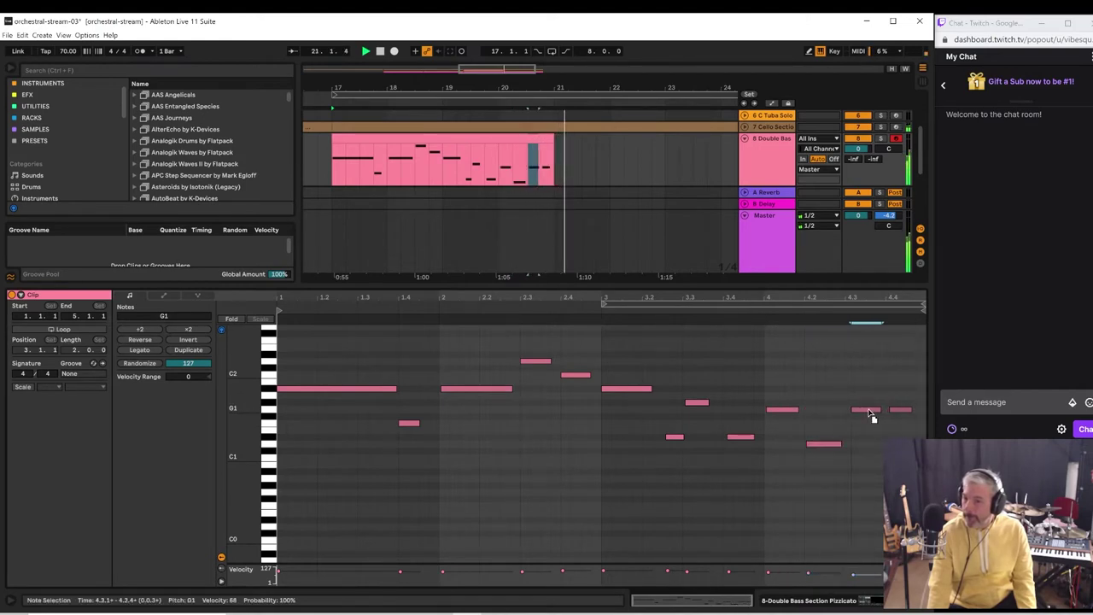
{"action": "left_click_drag", "start_coordinate": [871, 415], "coordinate": [866, 415]}
{"action": "key", "text": "space"}
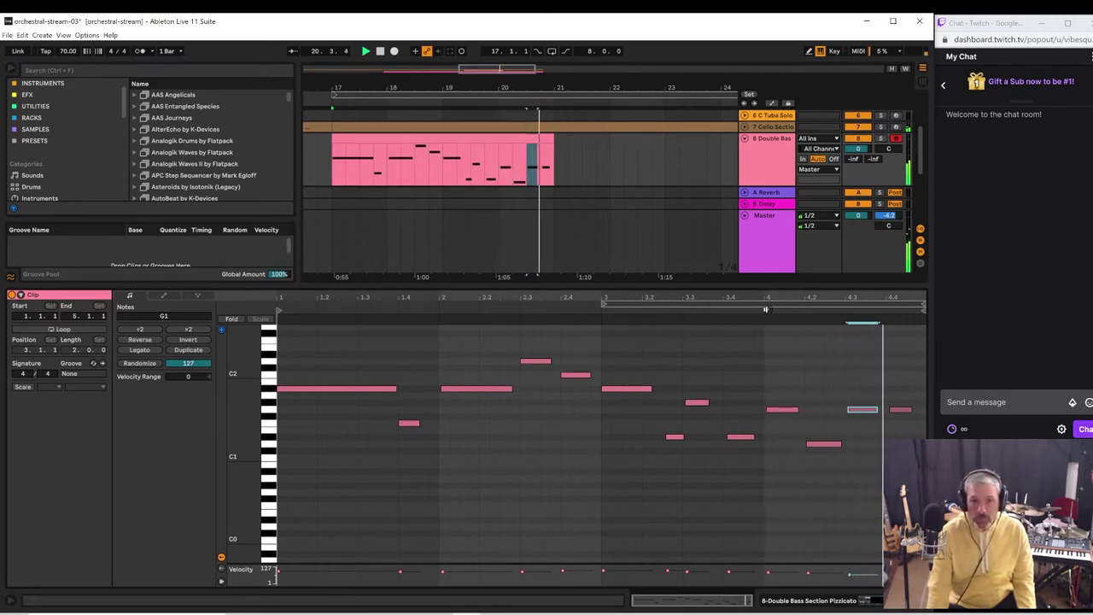
- Extend the double bass clip to eight bars, ending at bar 25, and audition from bar 21
{"action": "left_click_drag", "start_coordinate": [555, 145], "coordinate": [692, 145]}
{"action": "key", "text": "space"}
{"action": "left_click_drag", "start_coordinate": [547, 88], "coordinate": [598, 128]}
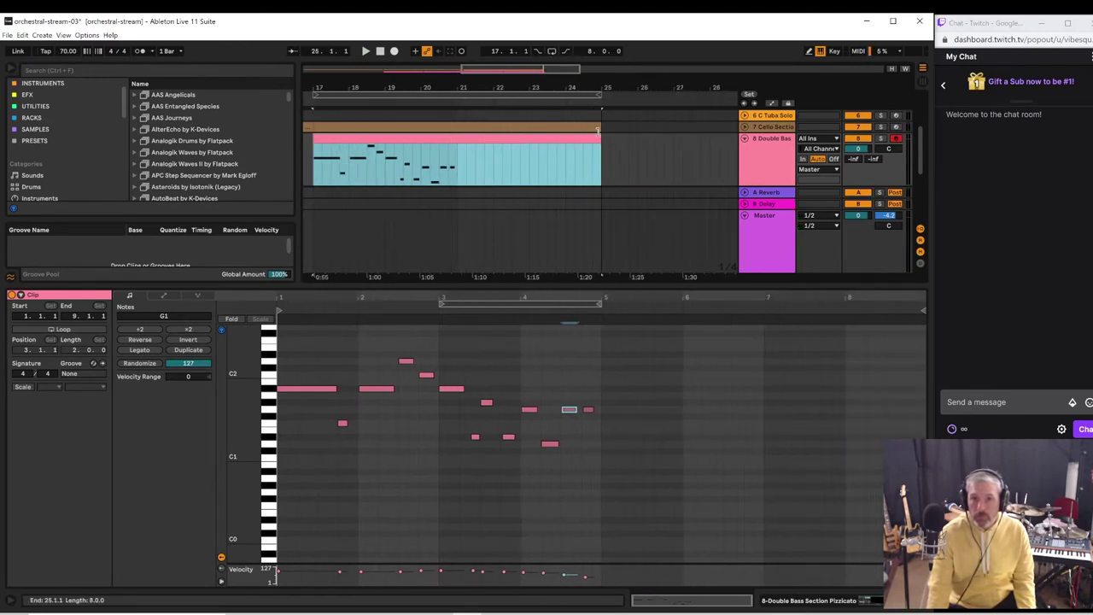
{"action": "left_click", "coordinate": [460, 163]}
{"action": "key", "text": "space"}
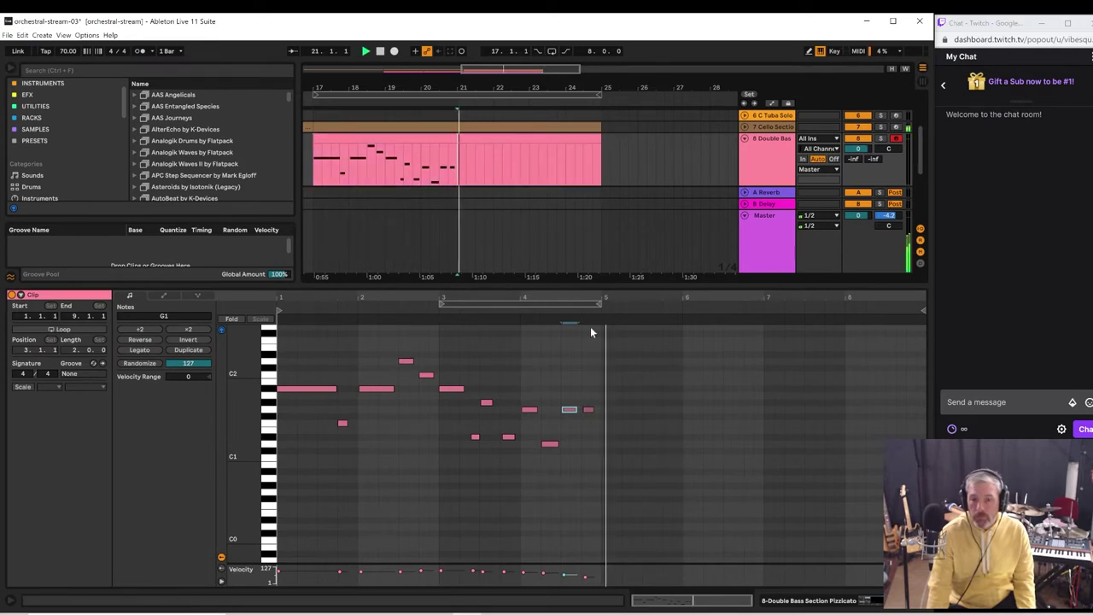
- Set the clip's adaptive grid to Medium
{"action": "scroll", "coordinate": [605, 295], "scroll_direction": "up", "scroll_amount": 4}
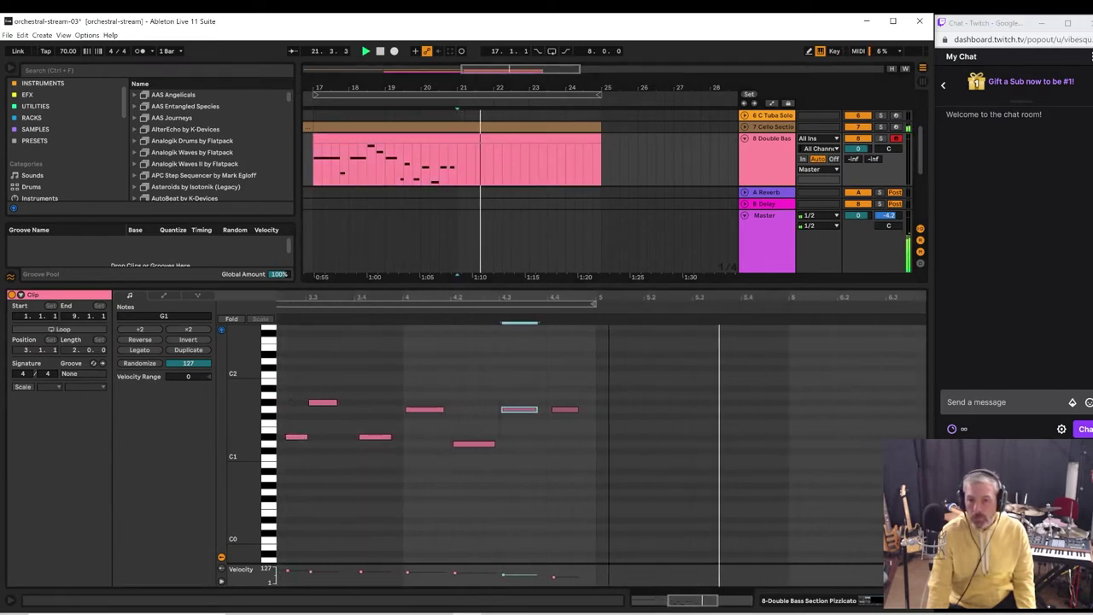
{"action": "key", "text": "space"}
{"action": "right_click", "coordinate": [607, 427]}
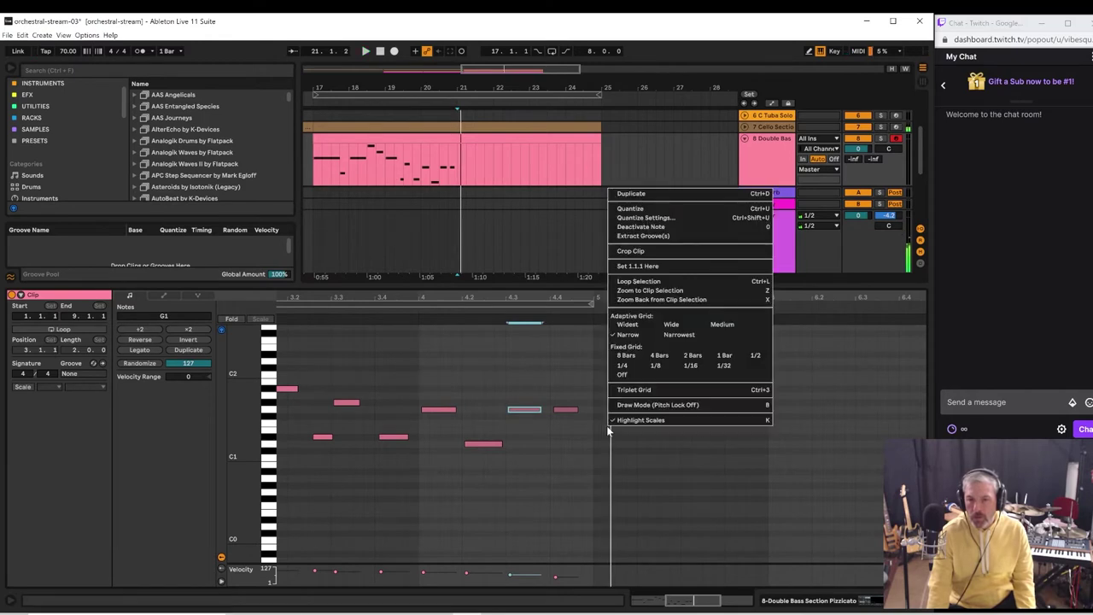
{"action": "left_click", "coordinate": [735, 325]}
{"action": "key", "text": "space"}
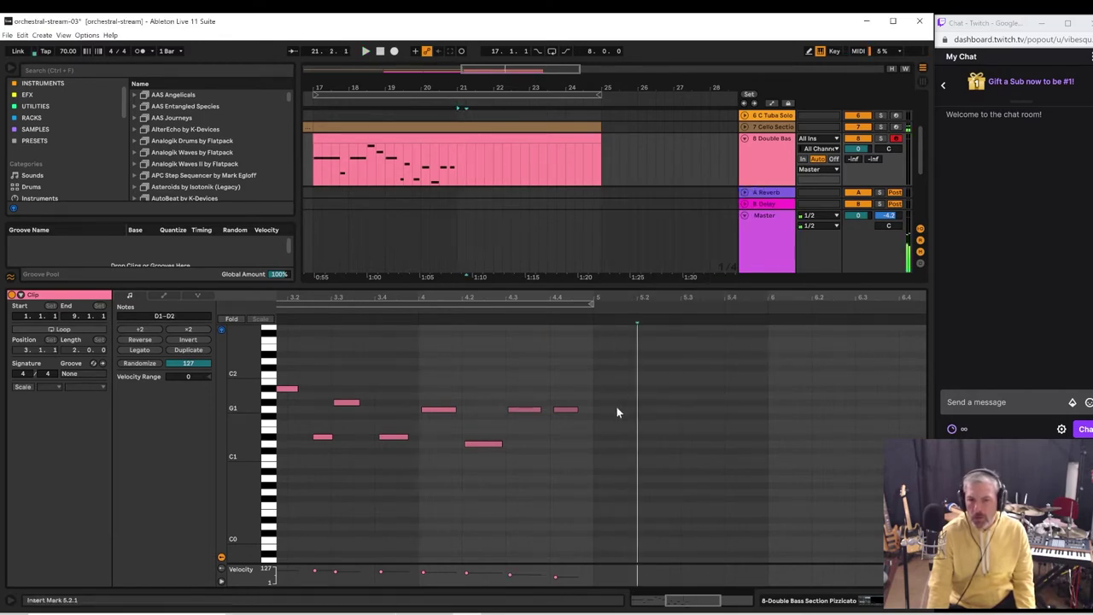
- Add one-beat notes on F#1 at 5.1.1 and on C#2 at 5.3.1, auditioning the pitches
{"action": "double_click", "coordinate": [617, 416]}
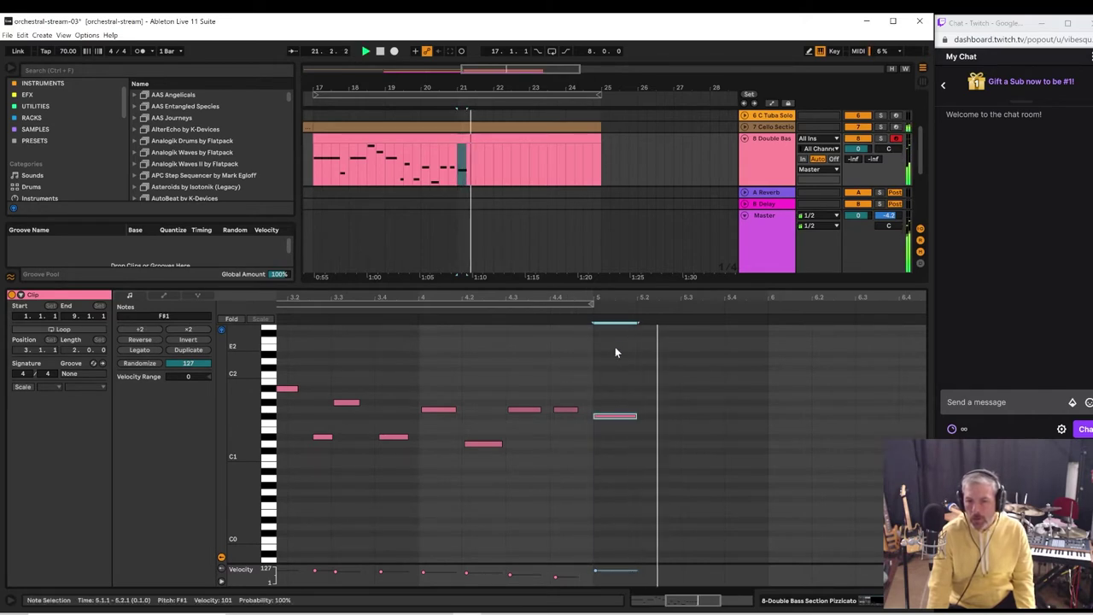
{"action": "key", "text": "space"}
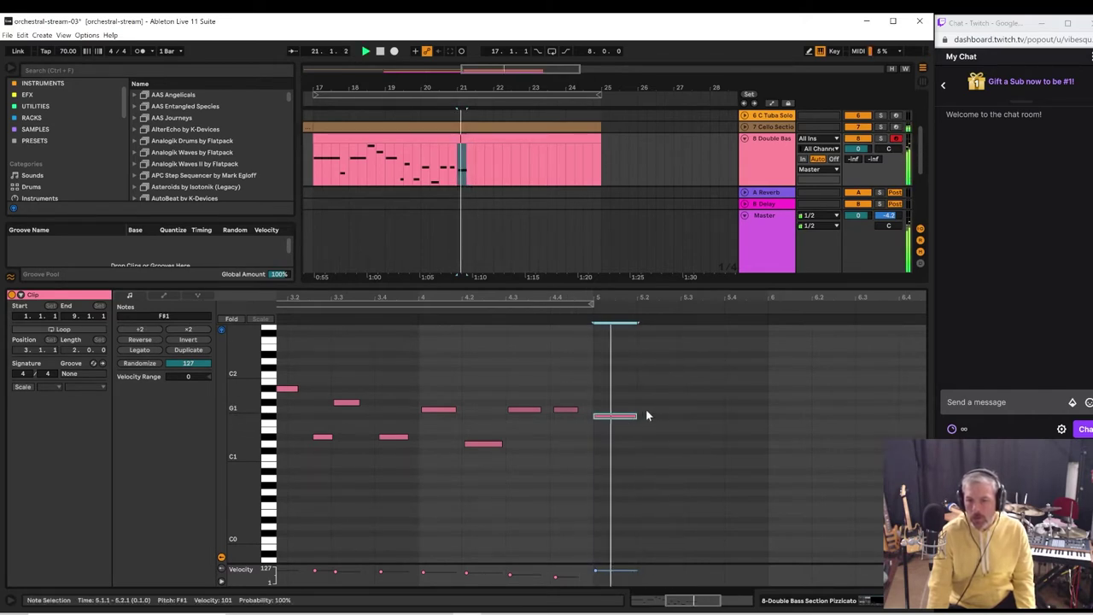
{"action": "double_click", "coordinate": [689, 390]}
{"action": "left_click_drag", "start_coordinate": [689, 389], "coordinate": [697, 419]}
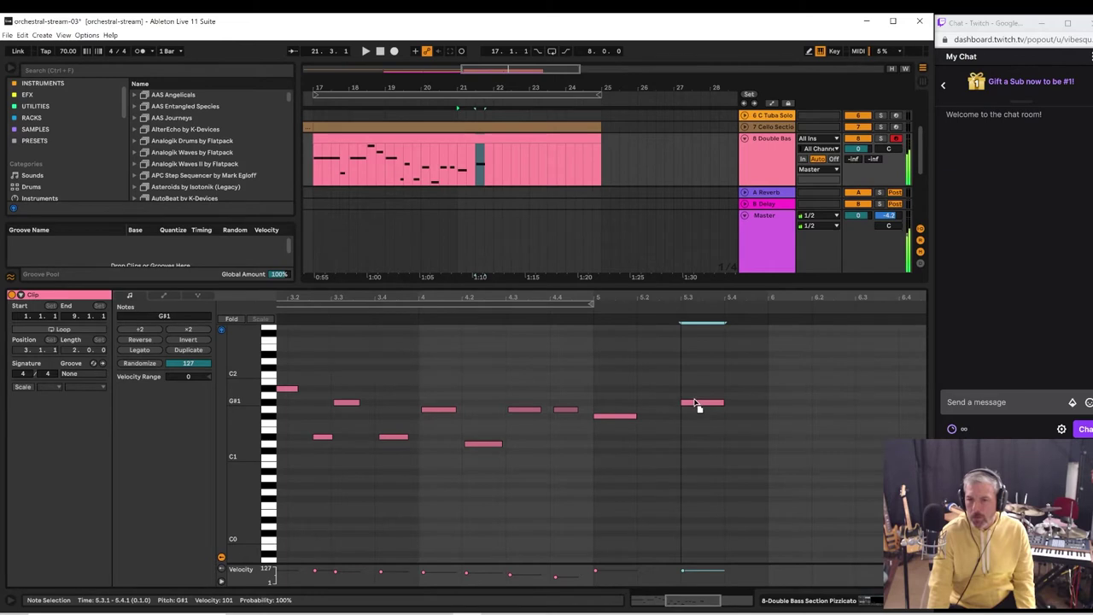
{"action": "key", "text": "space"}
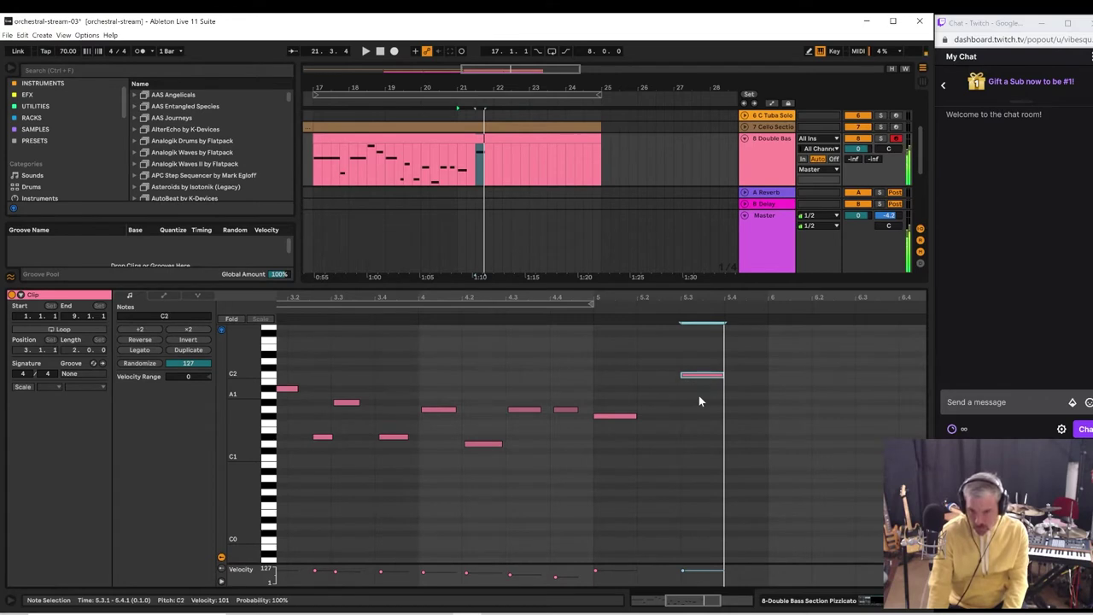
{"action": "key", "text": "space"}
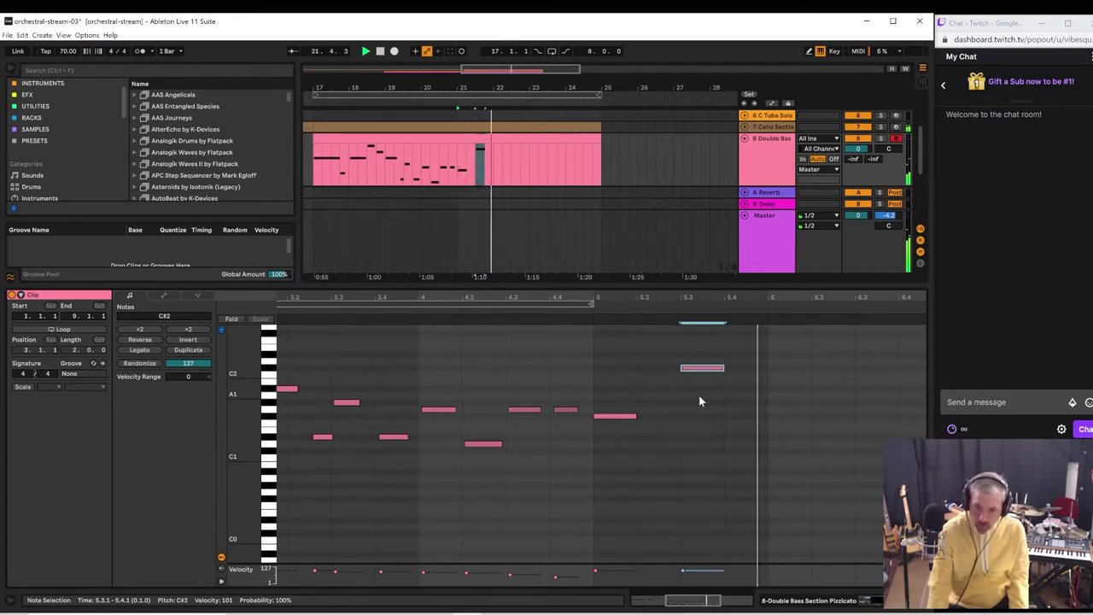
- Add a one-beat F1 note at 6.1.1 and audition the new notes
{"action": "double_click", "coordinate": [770, 437]}
{"action": "left_click_drag", "start_coordinate": [803, 441], "coordinate": [803, 434]}
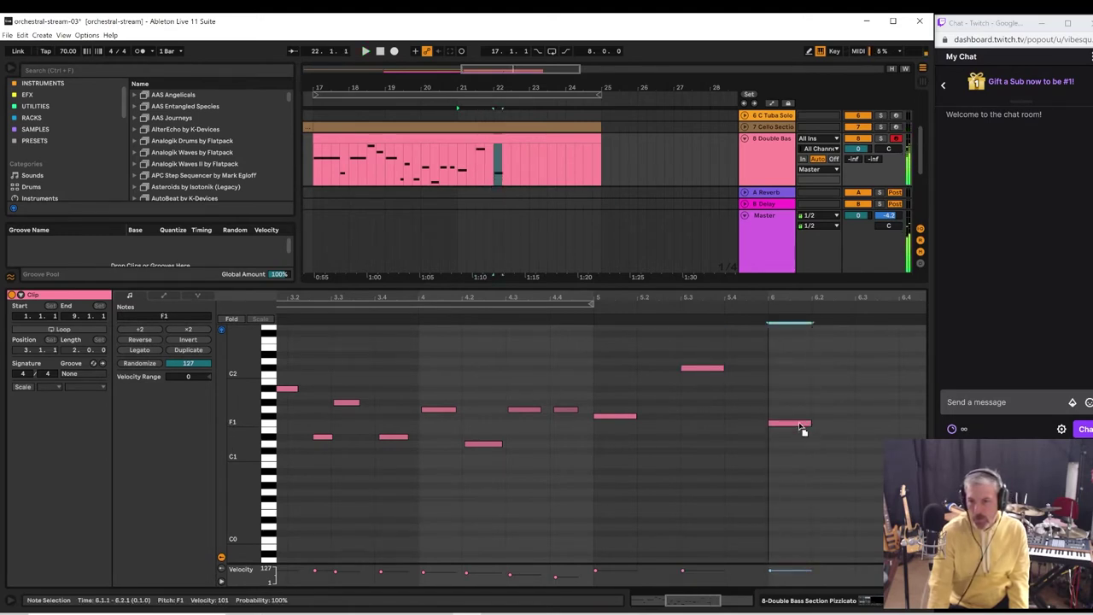
{"action": "key", "text": "space"}
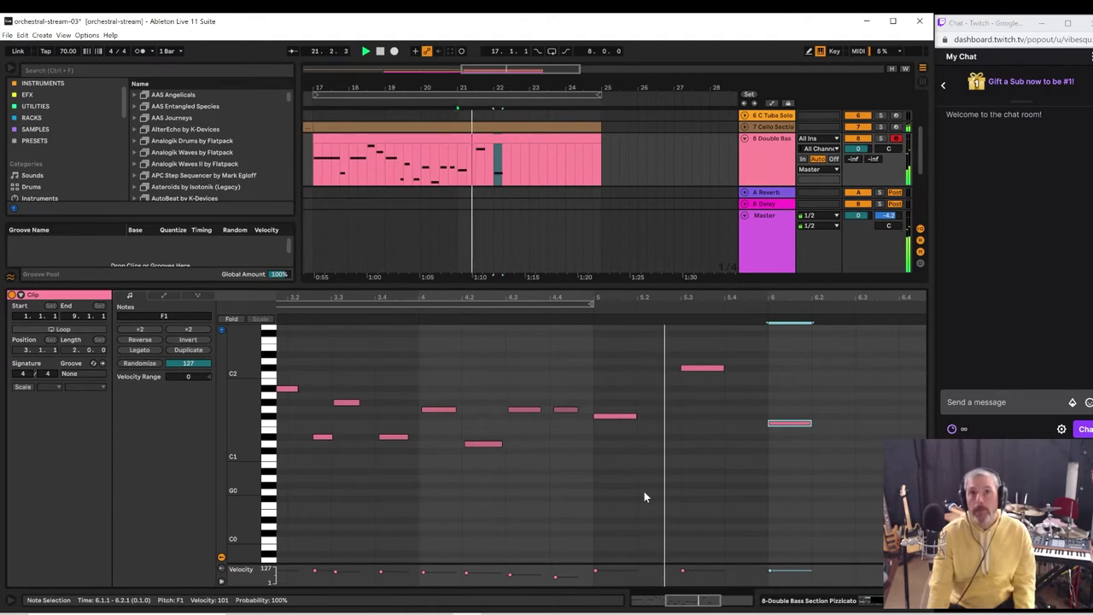
{"action": "key", "text": "space"}
- Try lowering the C#2 note at 5.3.1 by an octave to C#1 and audition the phrase
{"action": "left_click_drag", "start_coordinate": [682, 341], "coordinate": [700, 385]}
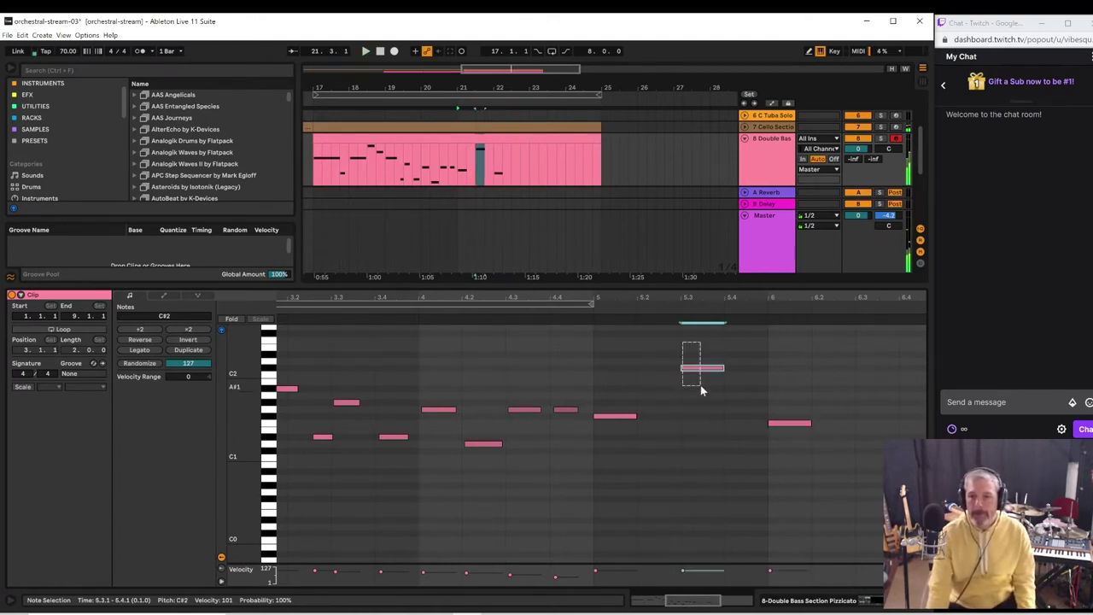
{"action": "key", "text": "shift+Down"}
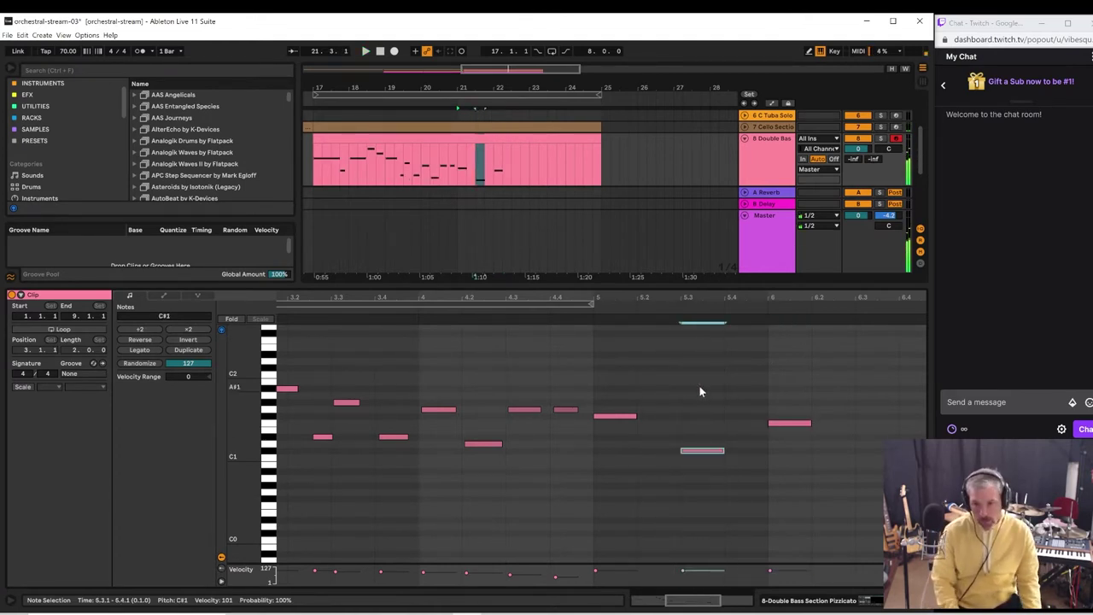
{"action": "left_click", "coordinate": [584, 310]}
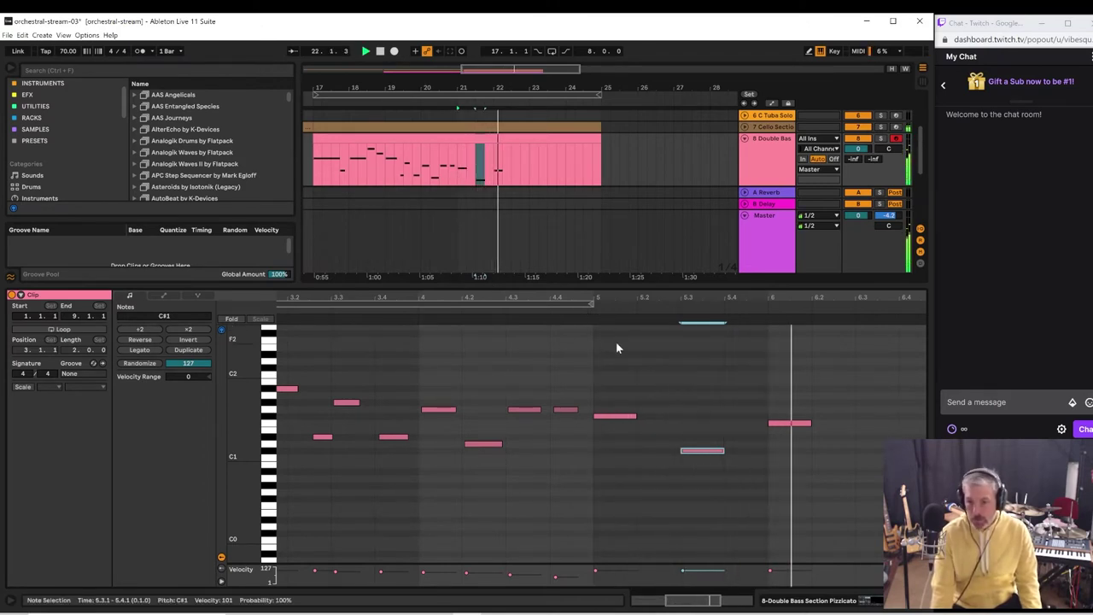
{"action": "key", "text": "space"}
{"action": "key", "text": "space"}
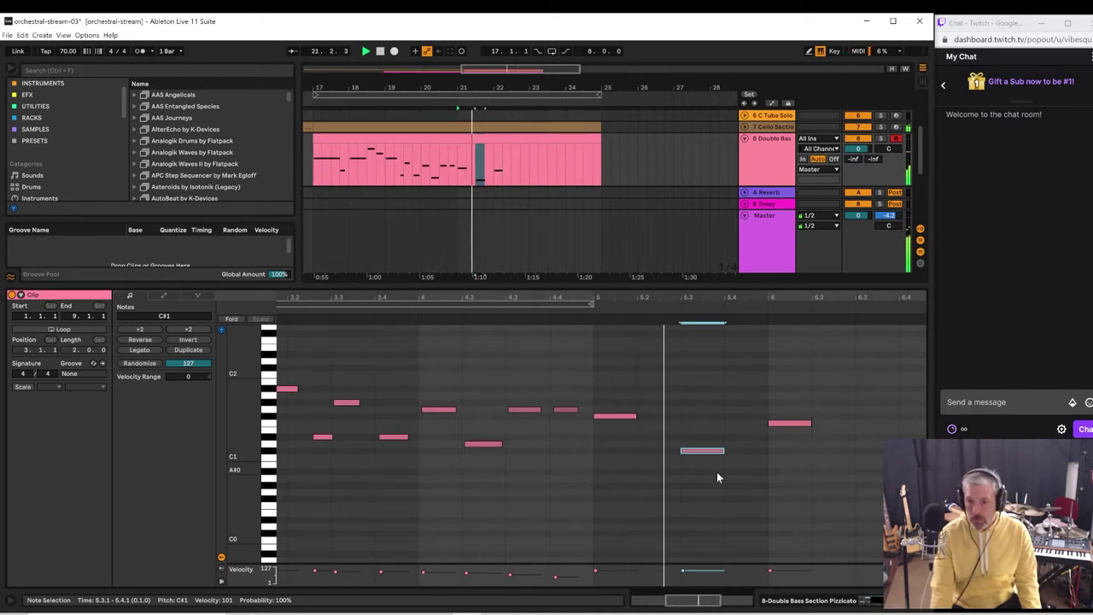
- Try the note at 5.3.1 on F#1, then deactivate it and audition the phrase without it
{"action": "left_click_drag", "start_coordinate": [711, 455], "coordinate": [704, 430]}
{"action": "key", "text": "space"}
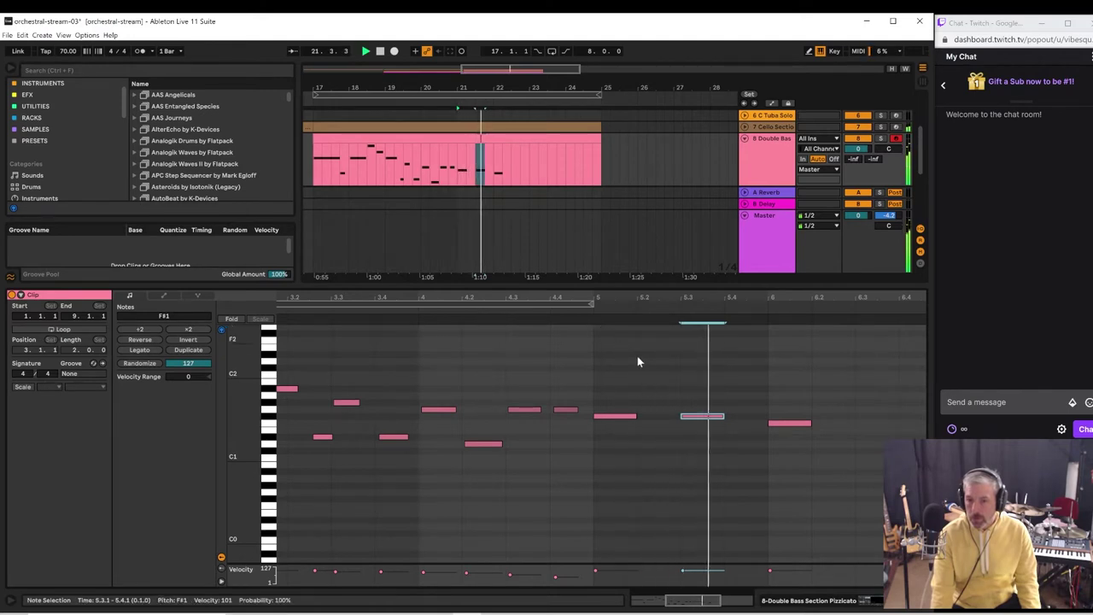
{"action": "key", "text": "space"}
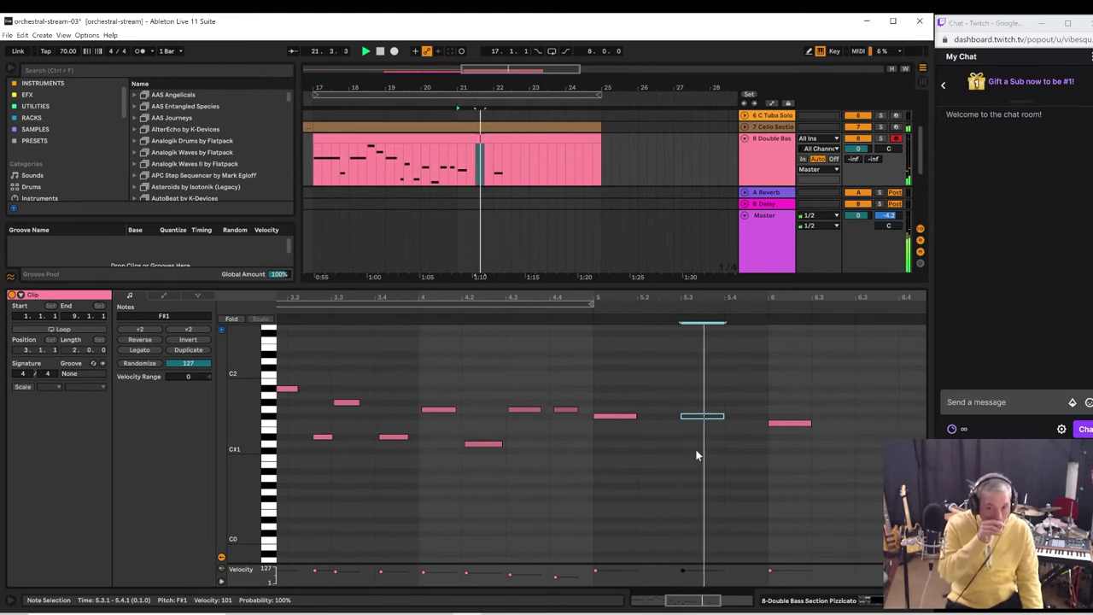
{"action": "key", "text": "space"}
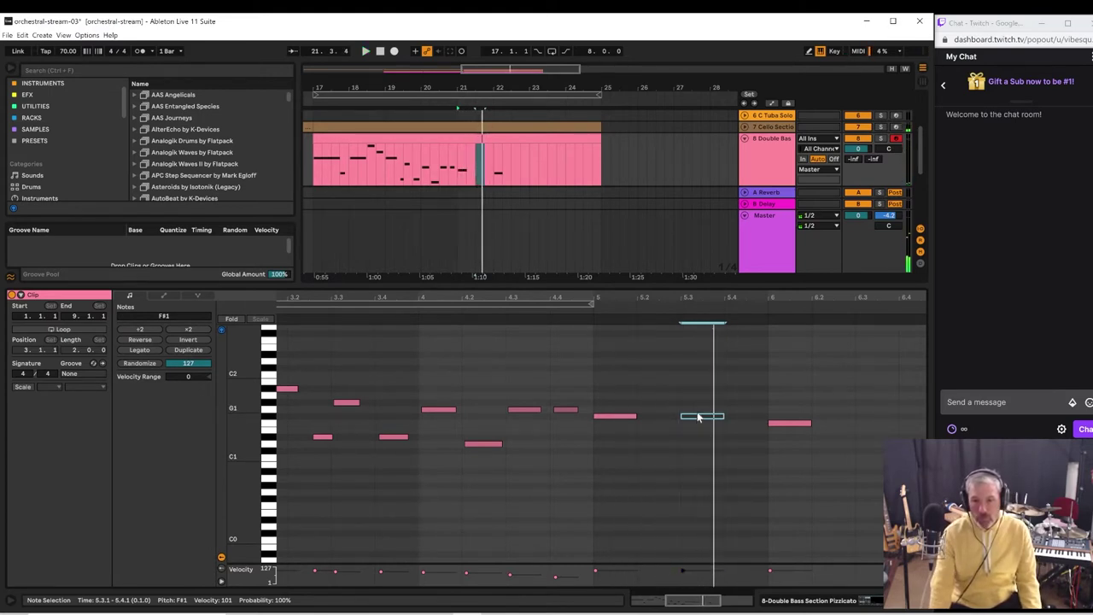
{"action": "key", "text": "space"}
- Reactivate the muted note at 5.3.1 and lower it to F1
{"action": "left_click", "coordinate": [698, 418]}
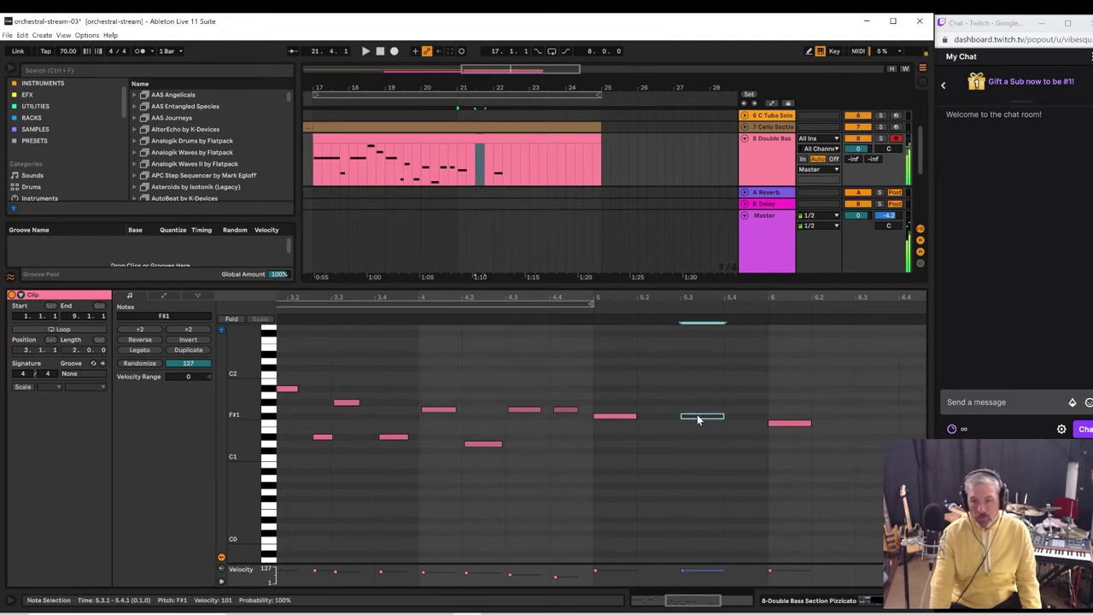
{"action": "left_click_drag", "start_coordinate": [693, 420], "coordinate": [693, 425]}
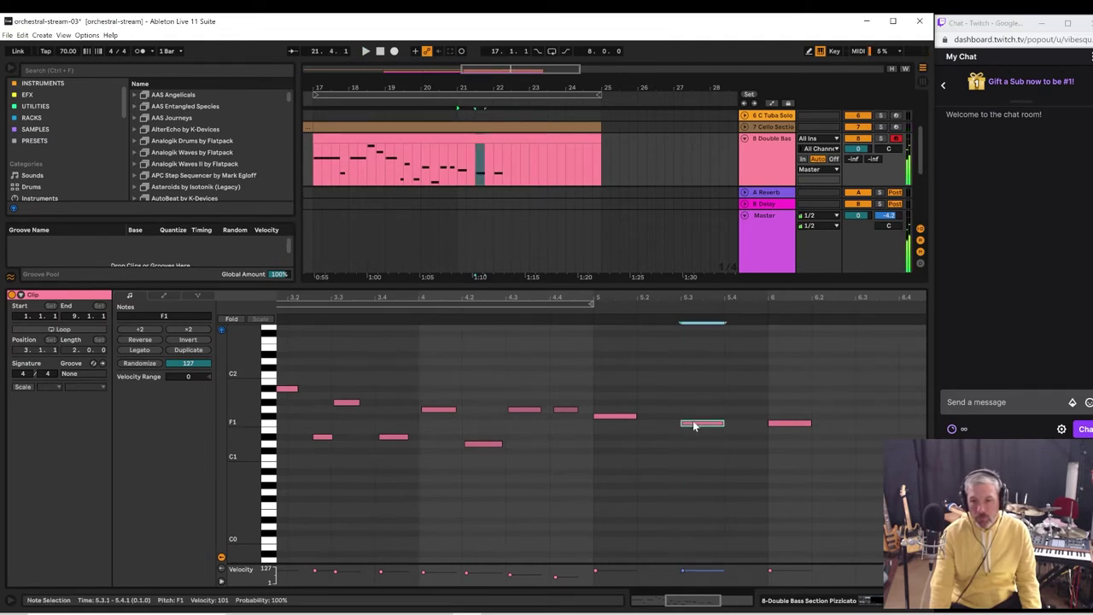
- Delete the F1 note at 5.3.1 from the double bass clip and audition the phrase without it
{"action": "key", "text": "space"}
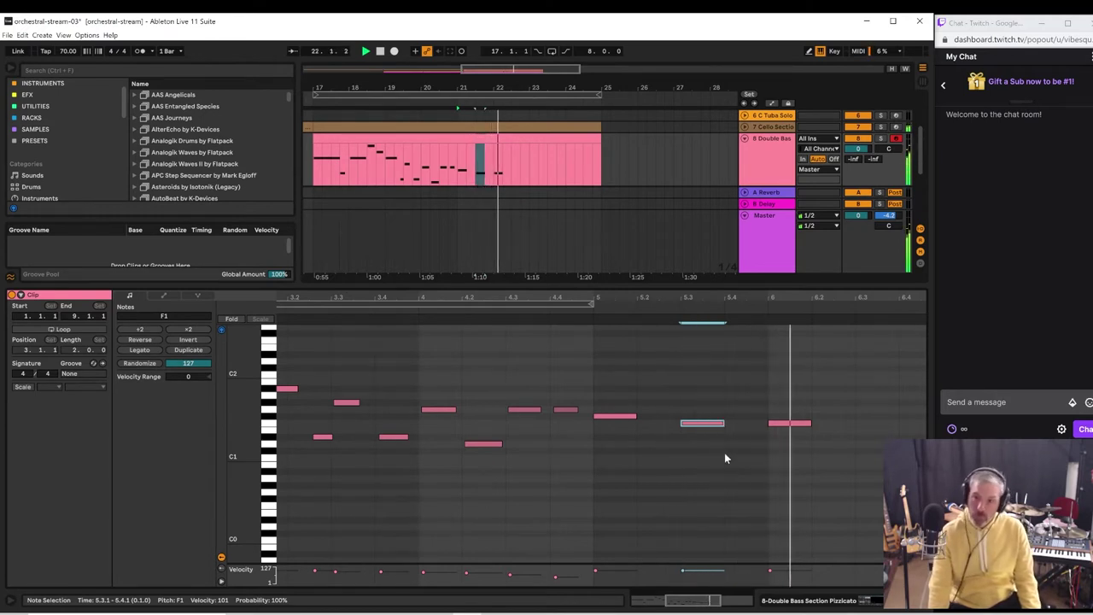
{"action": "key", "text": "space"}
{"action": "double_click", "coordinate": [692, 423]}
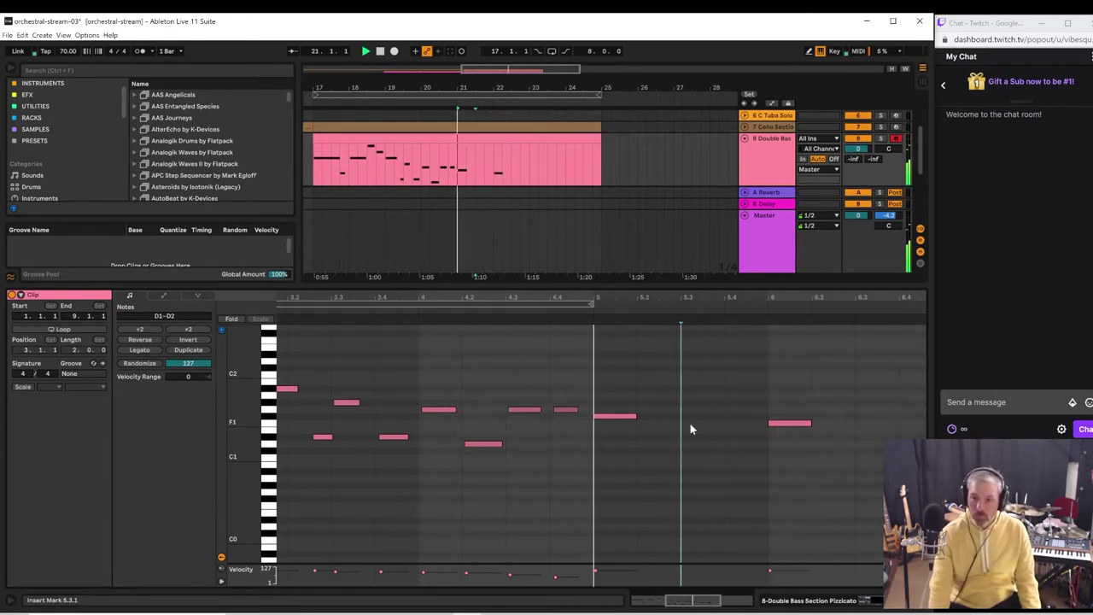
{"action": "key", "text": "space"}
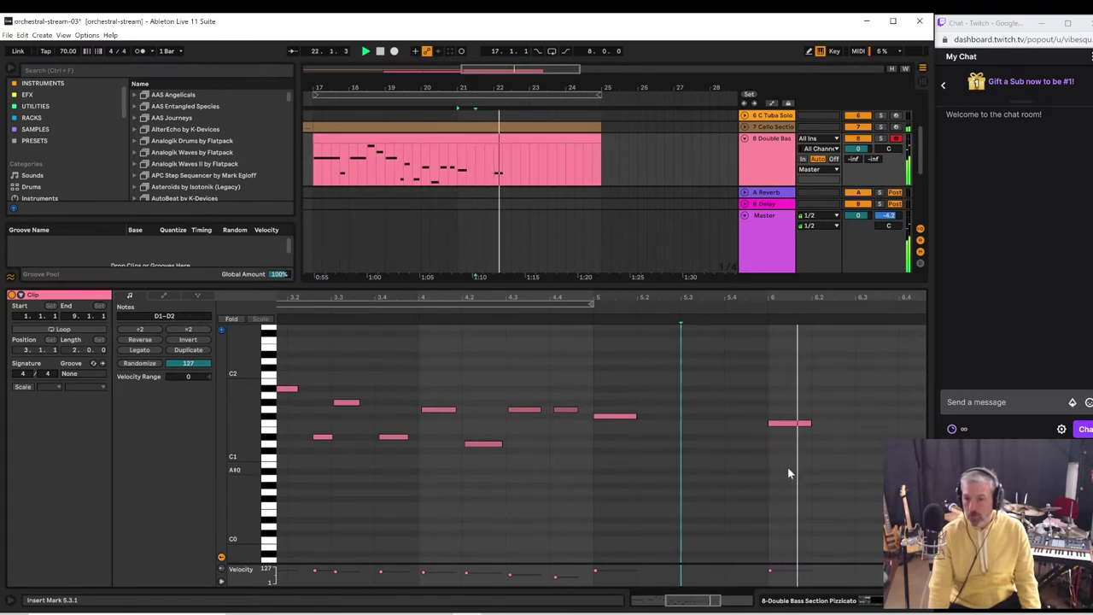
{"action": "scroll", "coordinate": [607, 334], "scroll_direction": "down", "scroll_amount": 2}
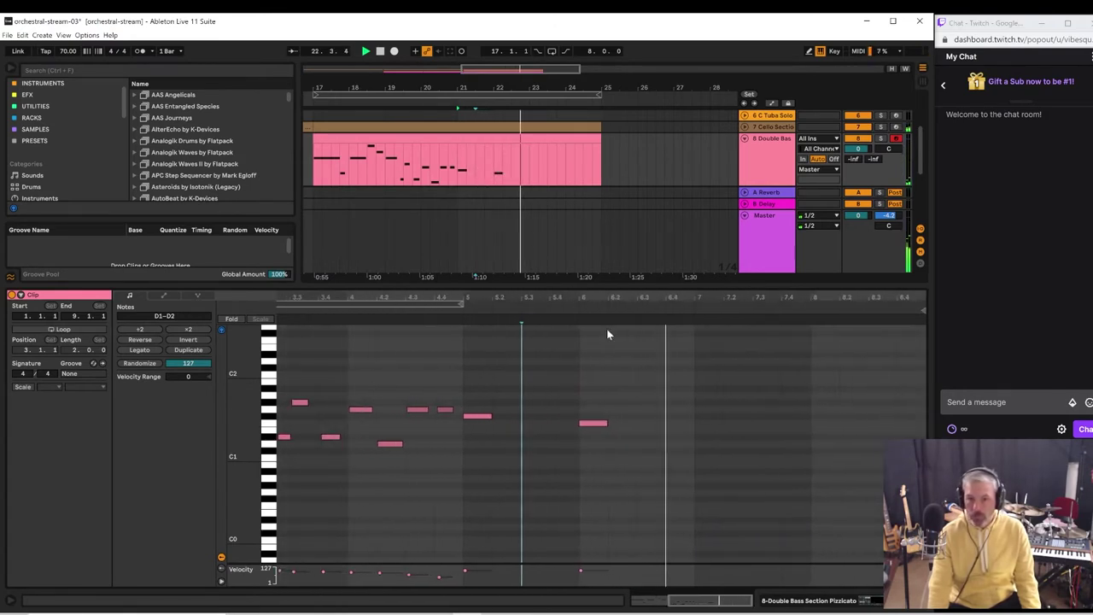
{"action": "key", "text": "space"}
- Add a one-beat D#1 note at 7.1.1 in the double bass clip and audition it
{"action": "left_click", "coordinate": [703, 440]}
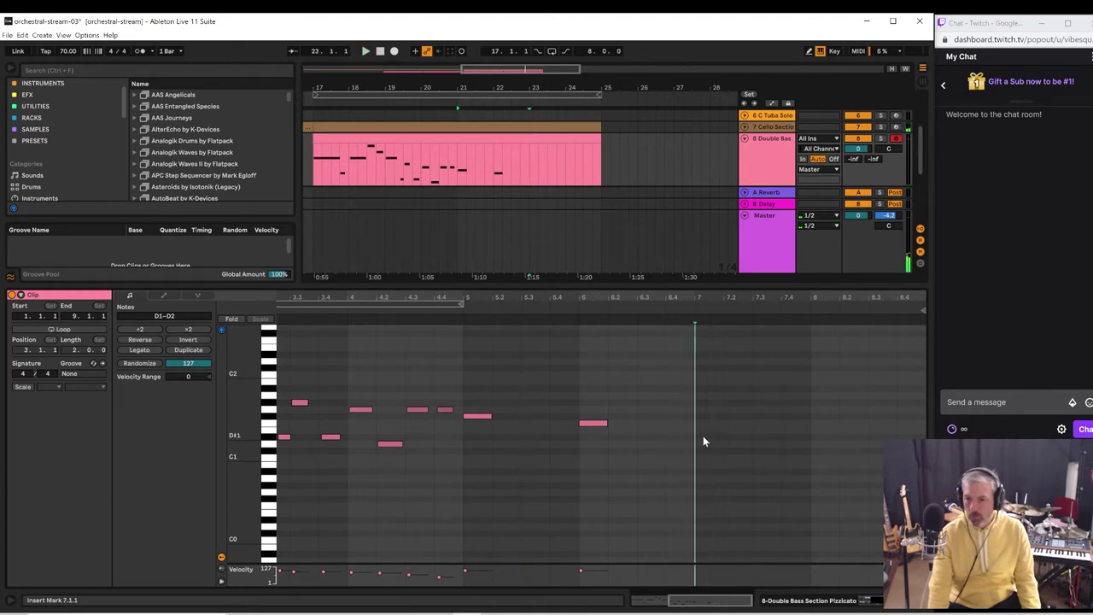
{"action": "double_click", "coordinate": [704, 438]}
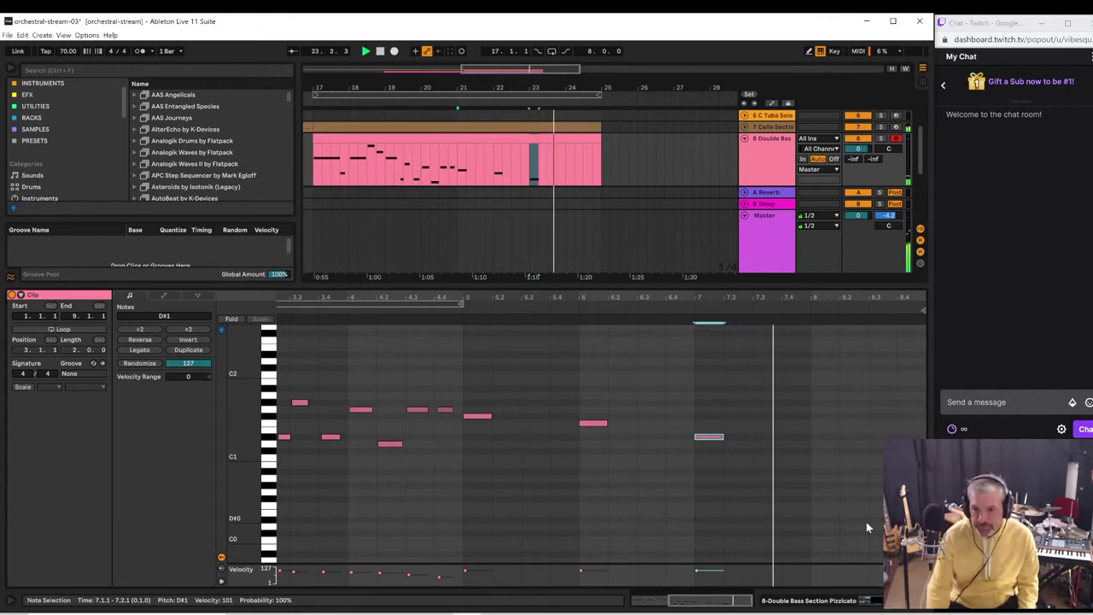
{"action": "key", "text": "space"}
- Add a one-beat note at 8.1.1, place it on D1 and audition the end of the phrase
{"action": "double_click", "coordinate": [817, 462]}
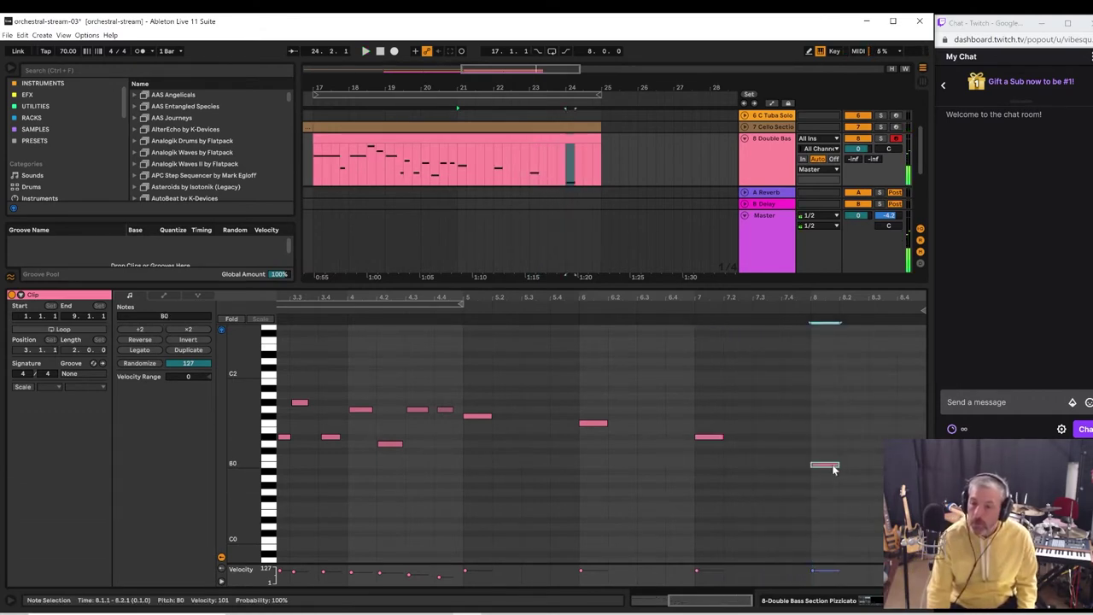
{"action": "mouse_move", "coordinate": [820, 464]}
{"action": "left_mouse_down"}
{"action": "mouse_move", "coordinate": [836, 444]}
{"action": "mouse_move", "coordinate": [837, 455]}
{"action": "left_mouse_up"}
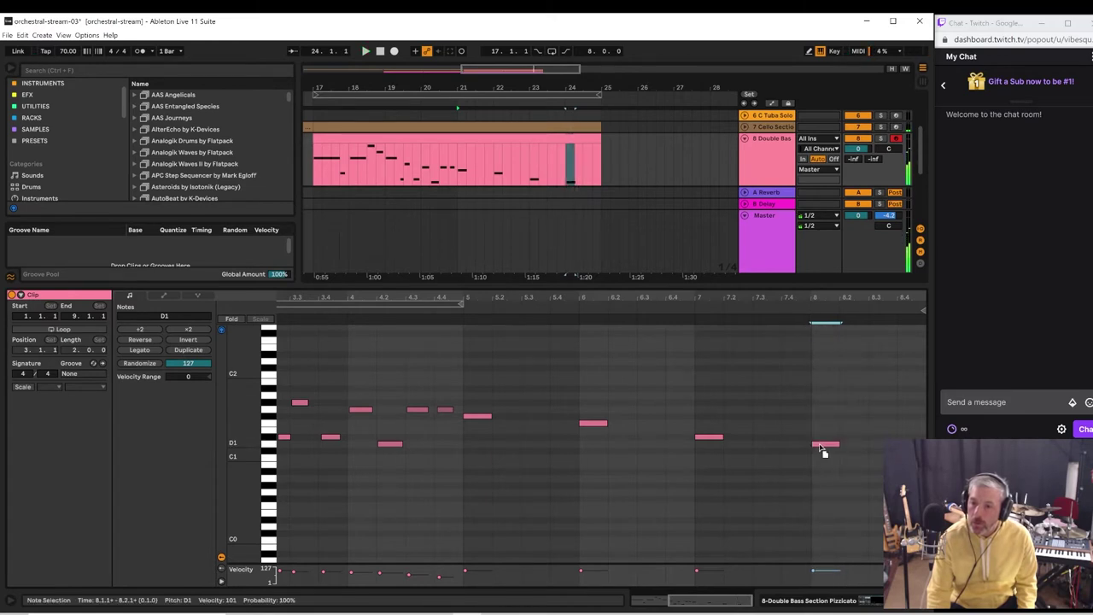
{"action": "left_click", "coordinate": [697, 305]}
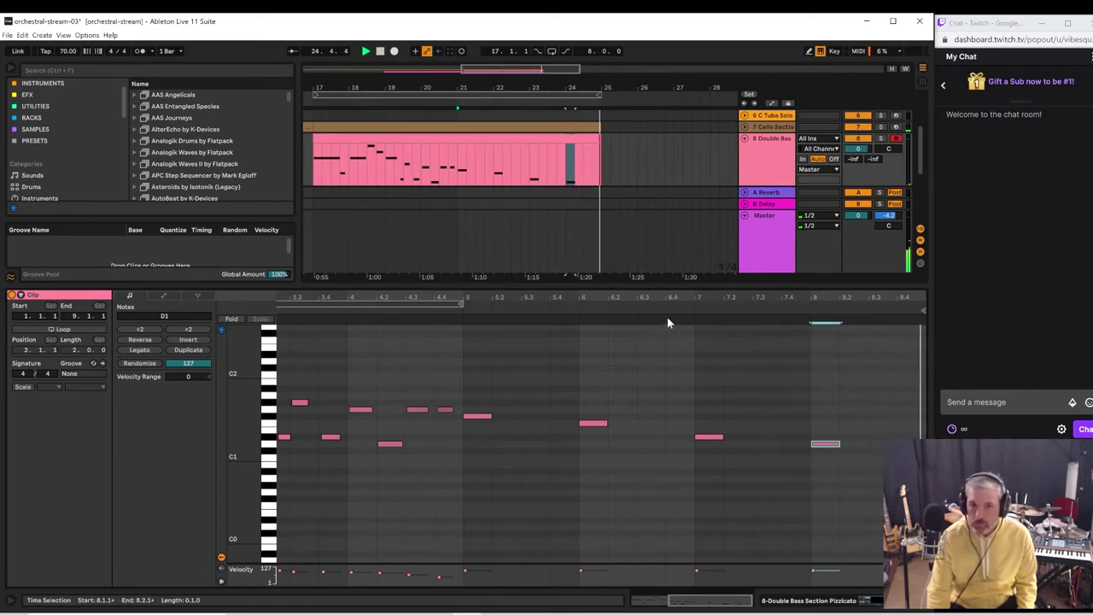
- Save the Live Set under the new name orchestral-stream-04
{"action": "left_click_drag", "start_coordinate": [500, 92], "coordinate": [469, 97]}
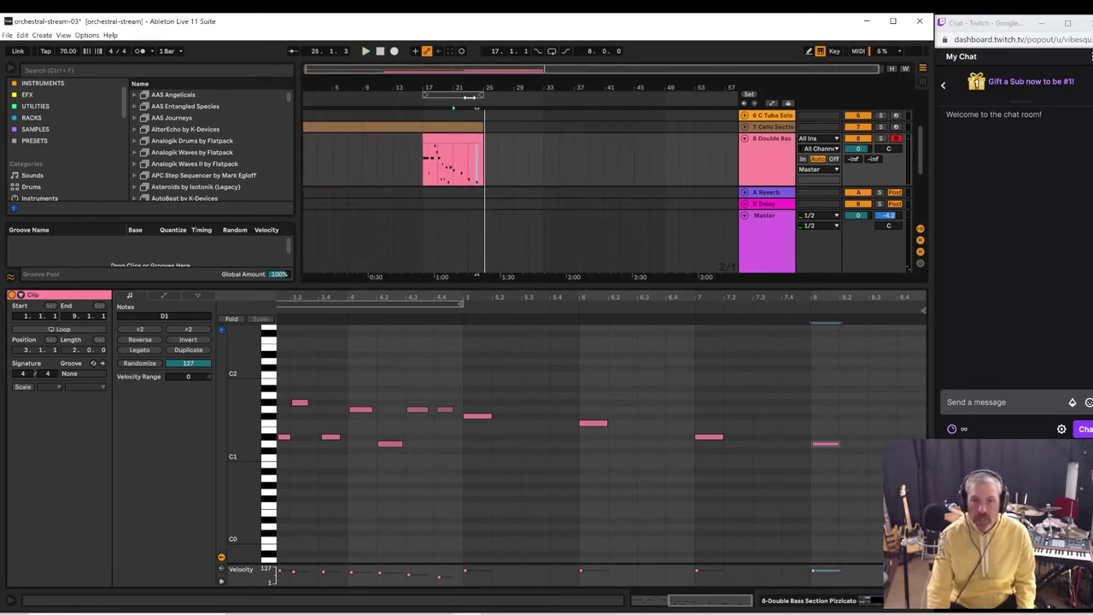
{"action": "left_click", "coordinate": [6, 35]}
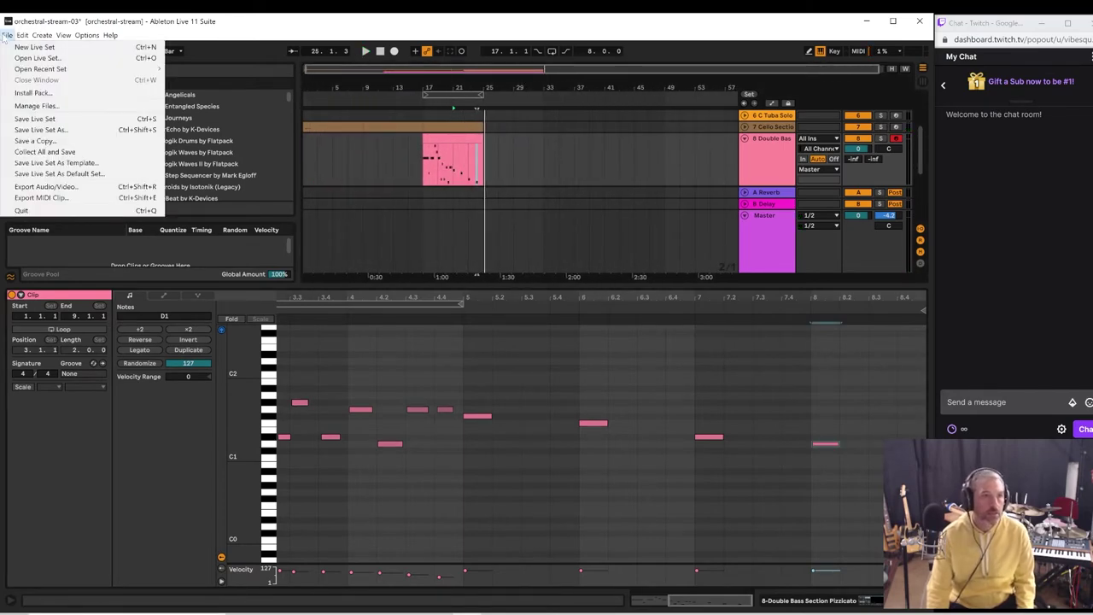
{"action": "left_click", "coordinate": [21, 129]}
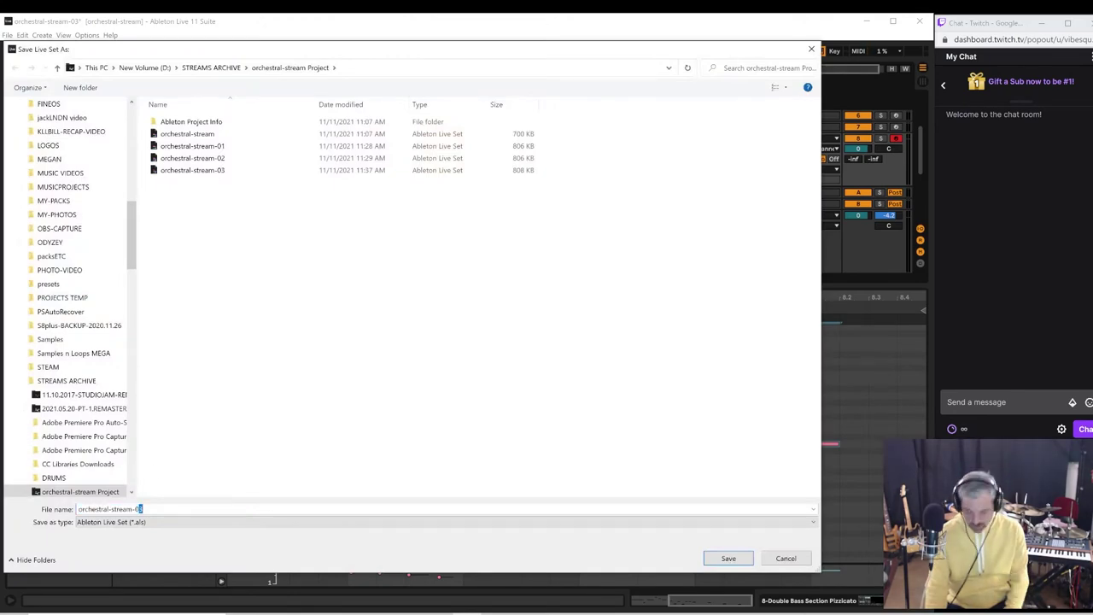
{"action": "key", "text": "Return"}
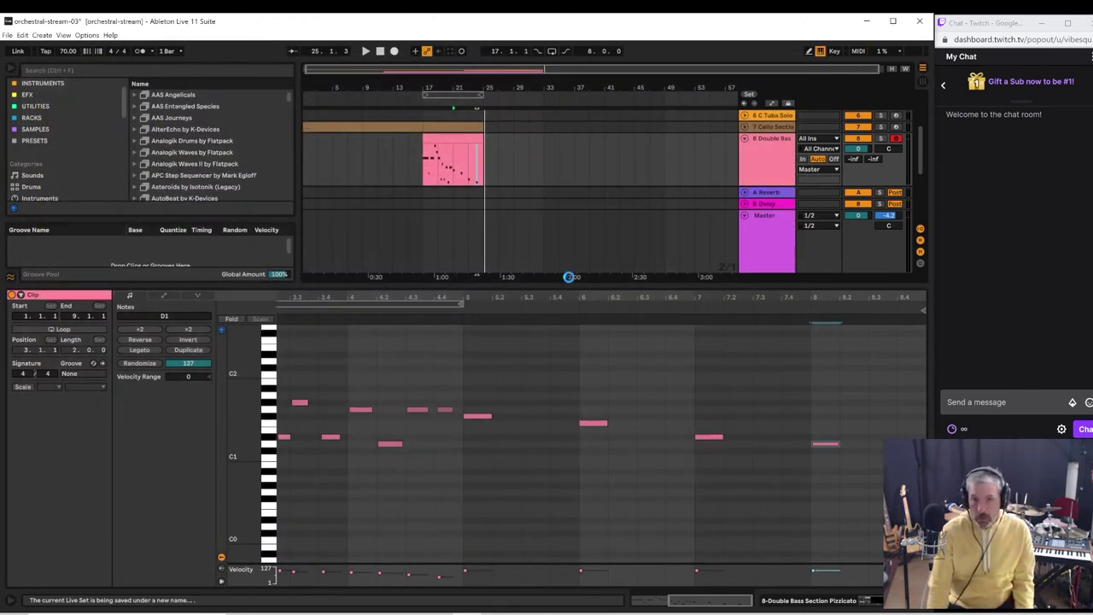
- Extend the loop back to bar 1 so it spans 24 bars, and play the arrangement from the start
{"action": "left_click", "coordinate": [426, 95]}
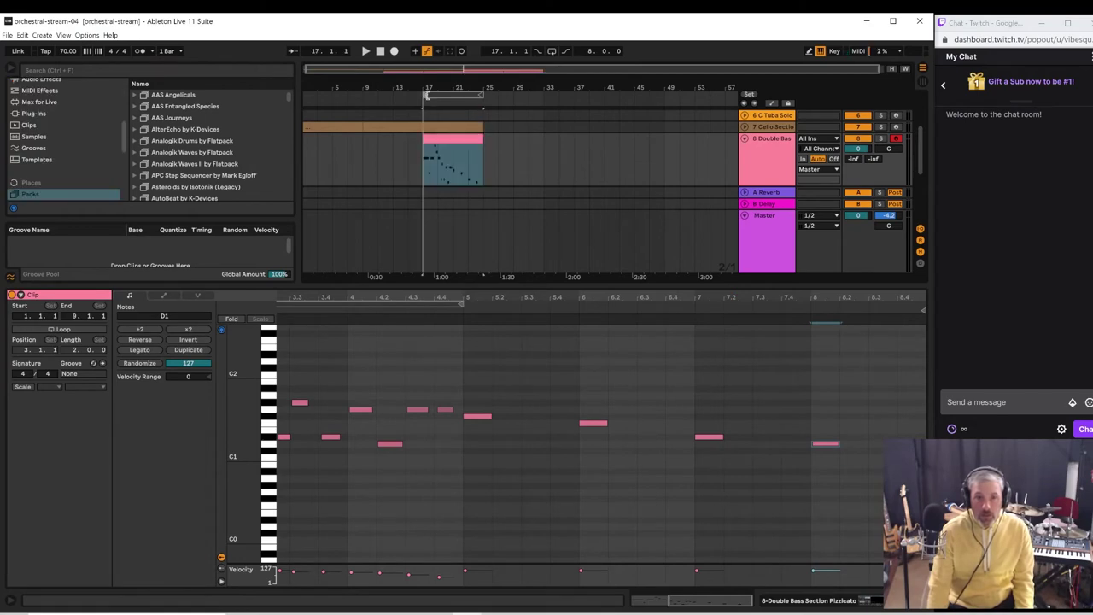
{"action": "left_click_drag", "start_coordinate": [427, 95], "coordinate": [162, 93]}
{"action": "key", "text": "space"}
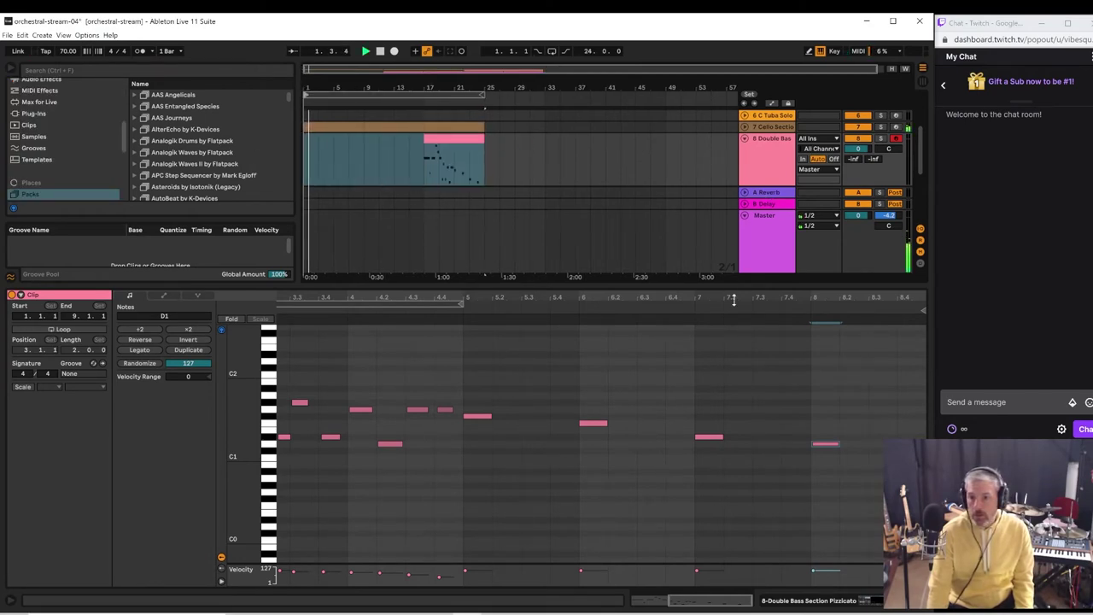
- Enlarge the arrangement area, unfold the Strings Ensemble track and arm the C Tuba Solo track for playing
{"action": "left_click_drag", "start_coordinate": [733, 299], "coordinate": [725, 478]}
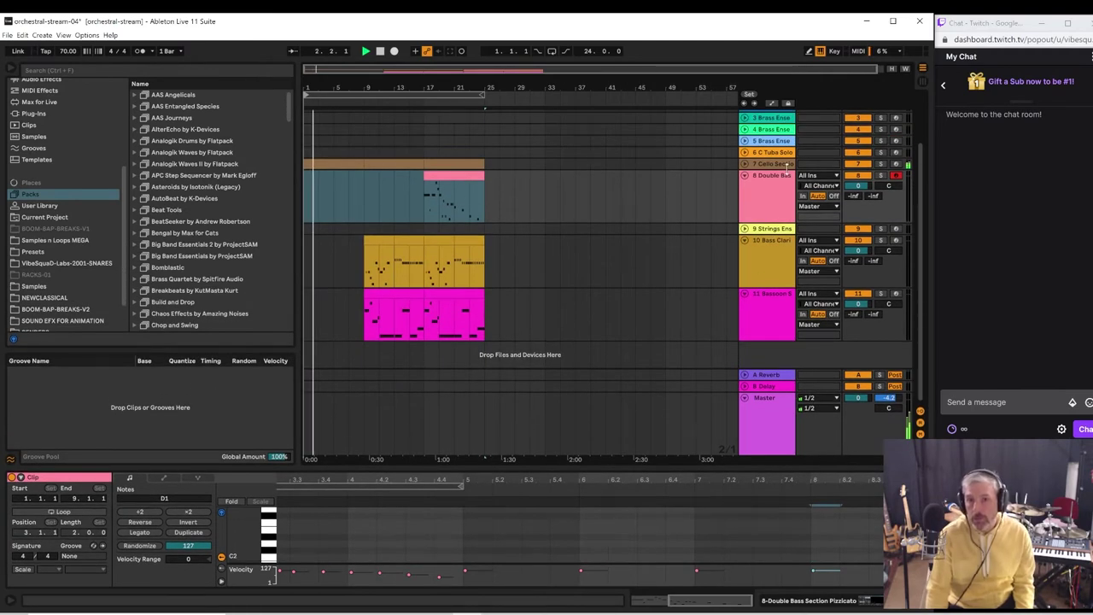
{"action": "left_click", "coordinate": [744, 229]}
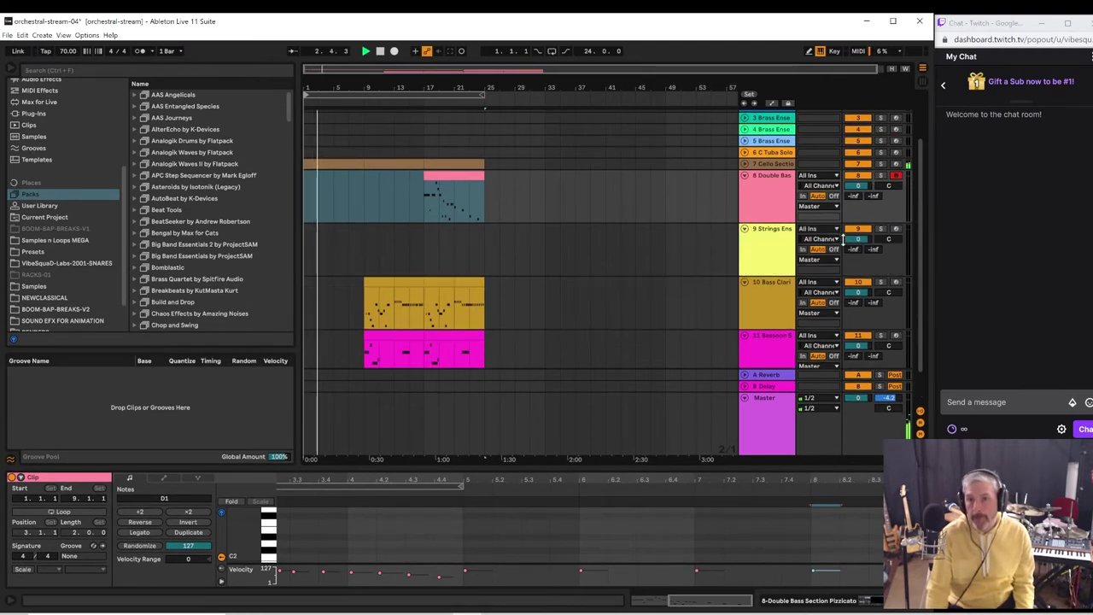
{"action": "left_click", "coordinate": [902, 231]}
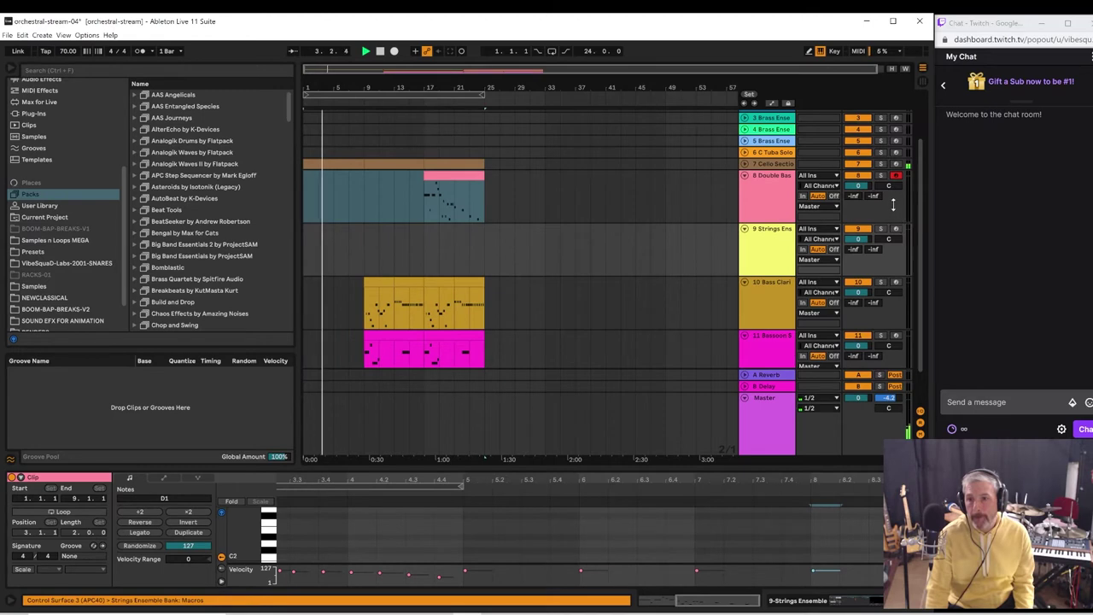
{"action": "left_click", "coordinate": [899, 152]}
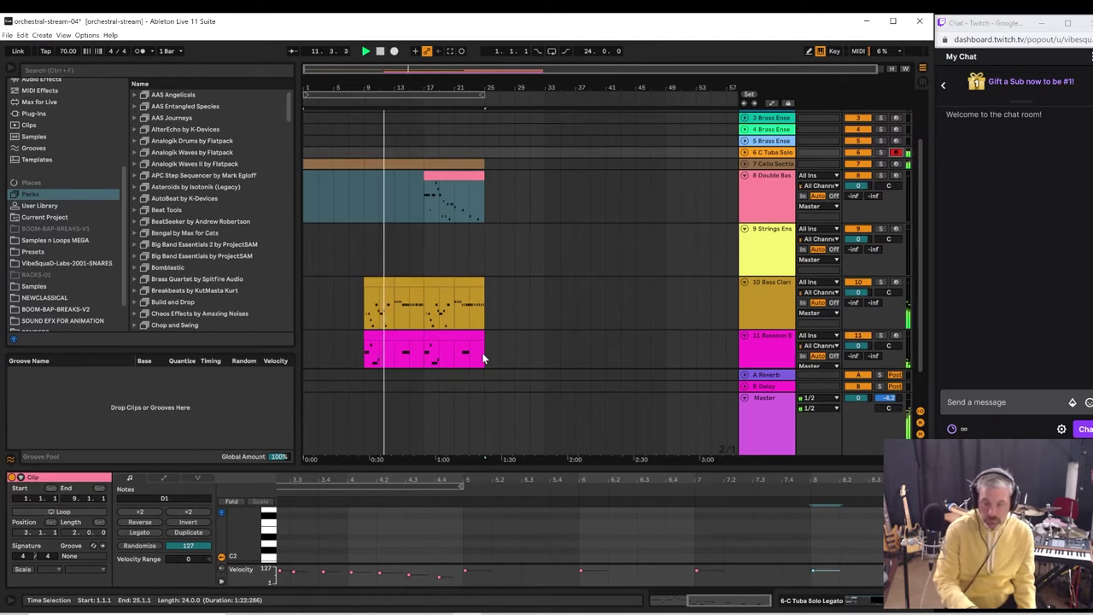
- Replay the arrangement from bar 1 to rehearse a tuba part over the opening bars
{"action": "key", "text": "space"}
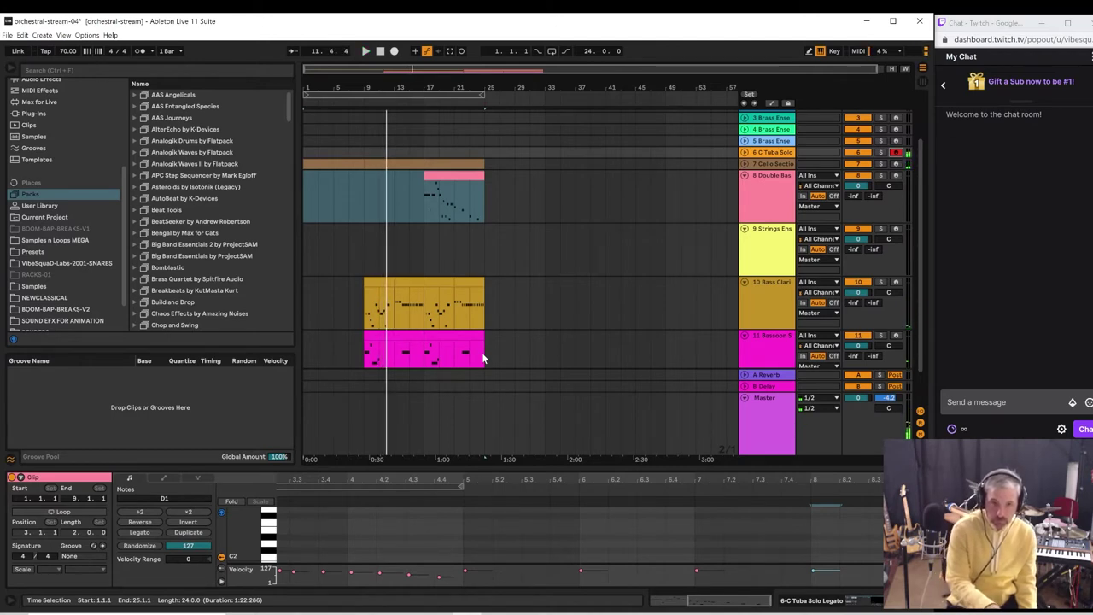
{"action": "key", "text": "space"}
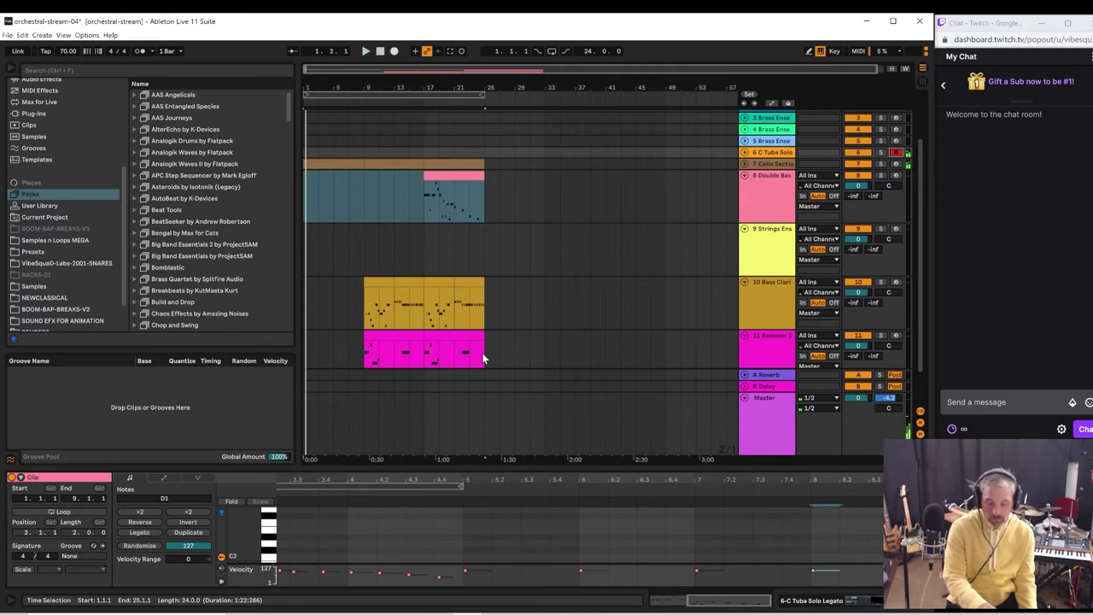
{"action": "key", "text": "space"}
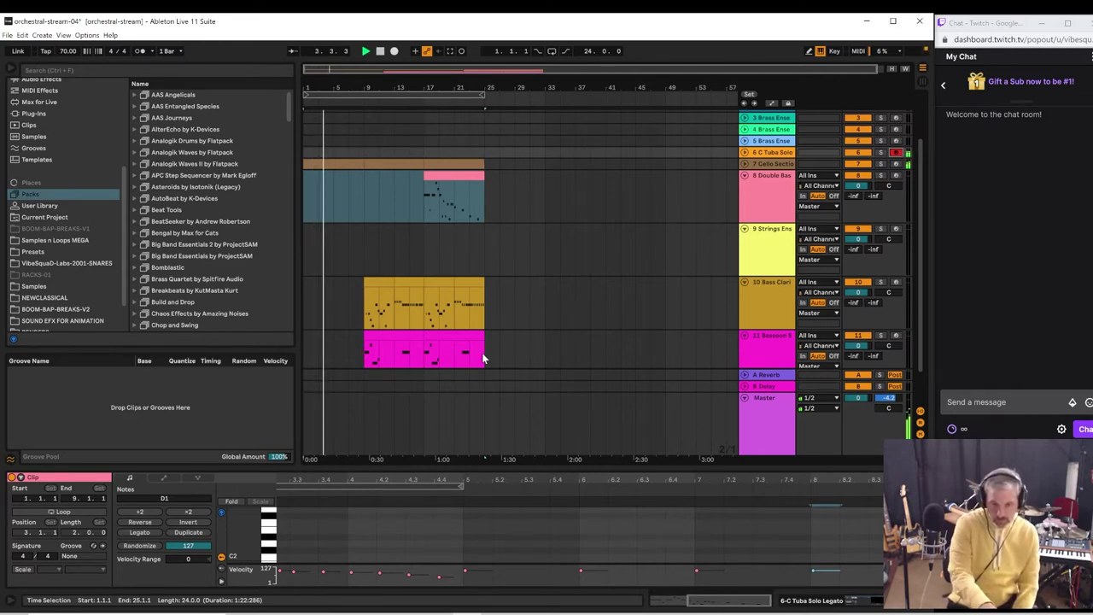
{"action": "key", "text": "space"}
{"action": "key", "text": "space"}
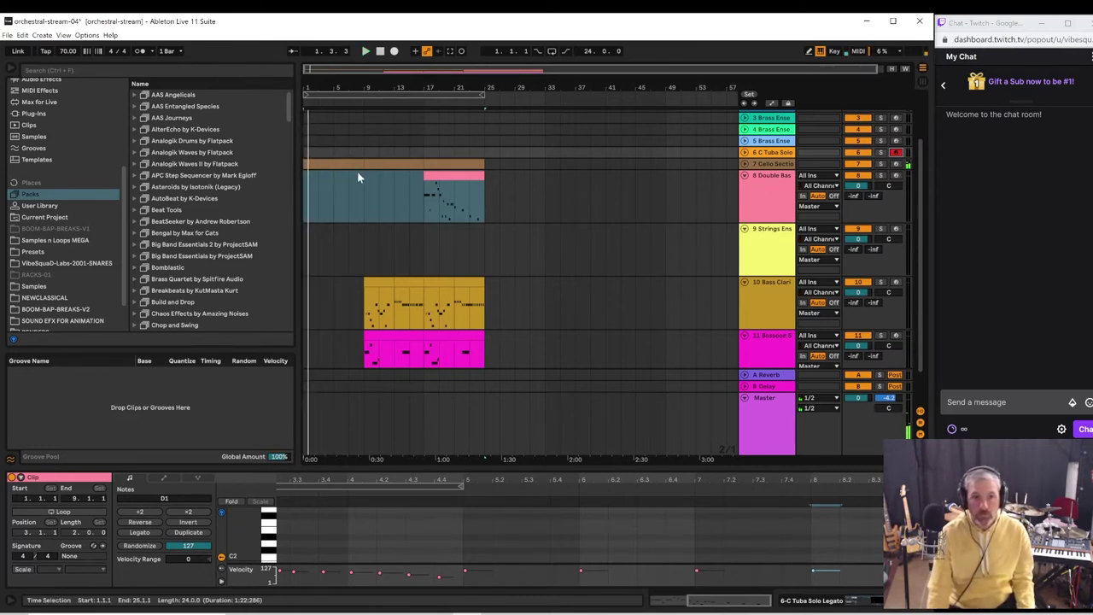
- Copy the first eight bars of all tracks to bar 25, loop the new eight-bar section and audition it
{"action": "left_click_drag", "start_coordinate": [479, 94], "coordinate": [503, 162]}
{"action": "key", "text": "space"}
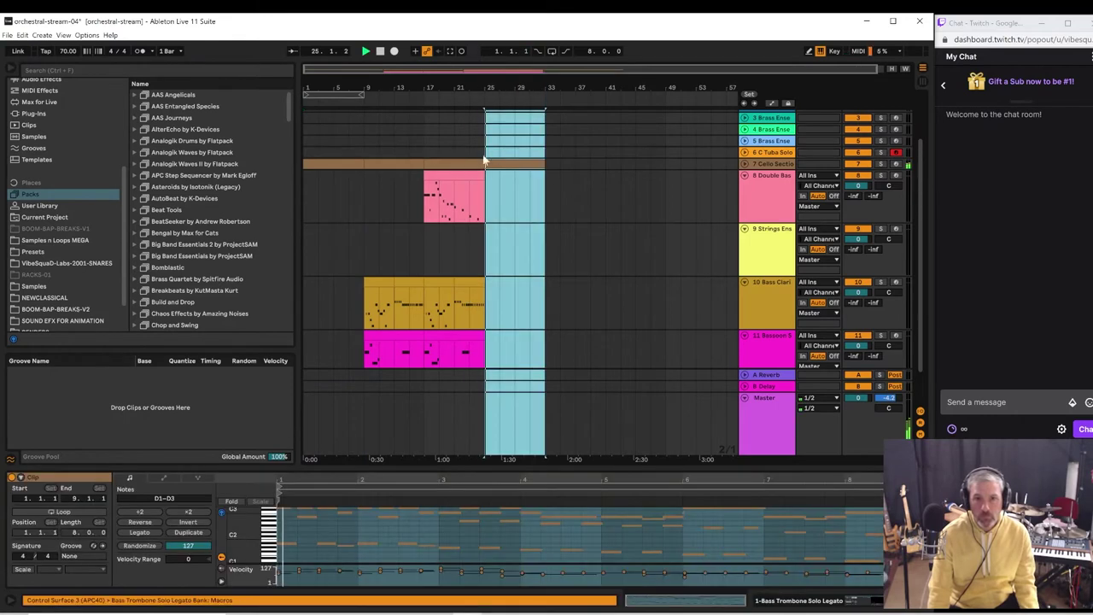
{"action": "mouse_move", "coordinate": [530, 94]}
{"action": "left_mouse_down"}
{"action": "mouse_move", "coordinate": [560, 88]}
{"action": "mouse_move", "coordinate": [516, 94]}
{"action": "left_mouse_up"}
{"action": "key", "text": "space"}
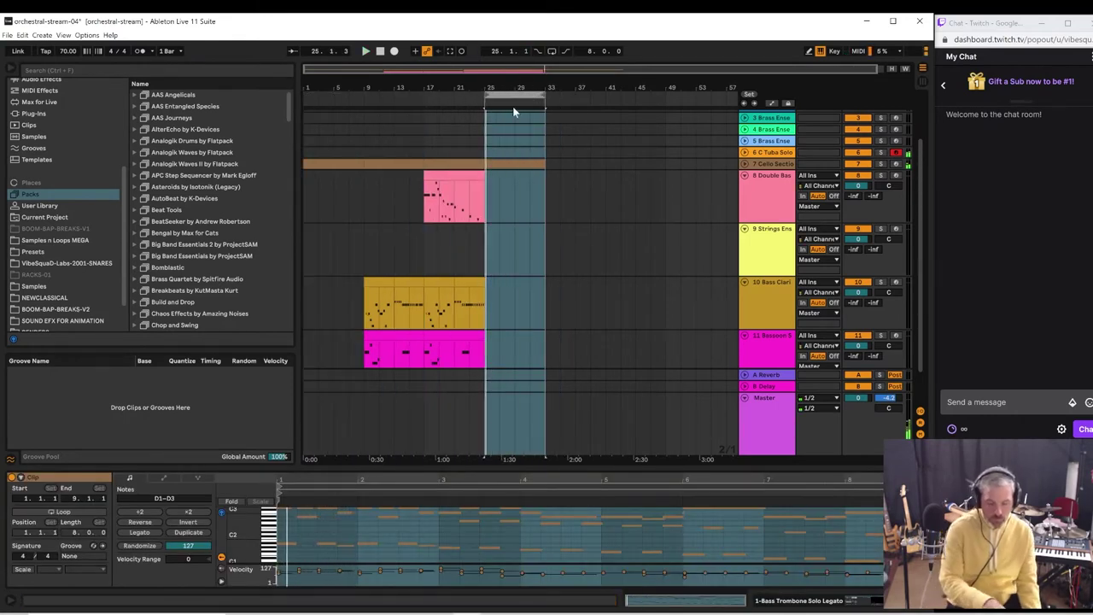
{"action": "key", "text": "space"}
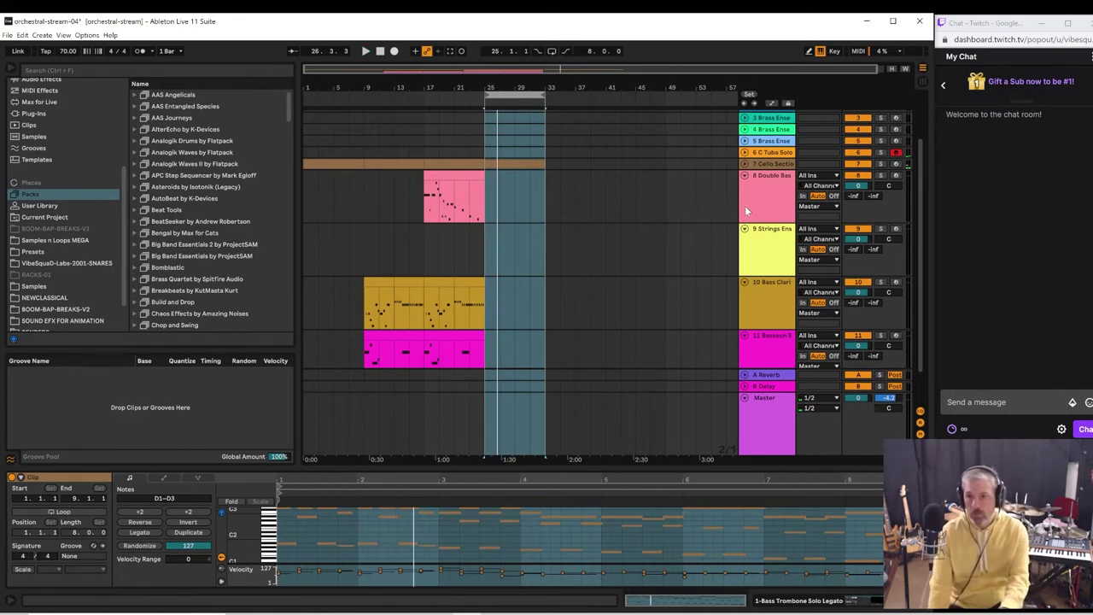
- Add the BigKEYSmidi-monitor Max MIDI effect in front of the instrument on the C Tuba Solo track
{"action": "left_click", "coordinate": [780, 153]}
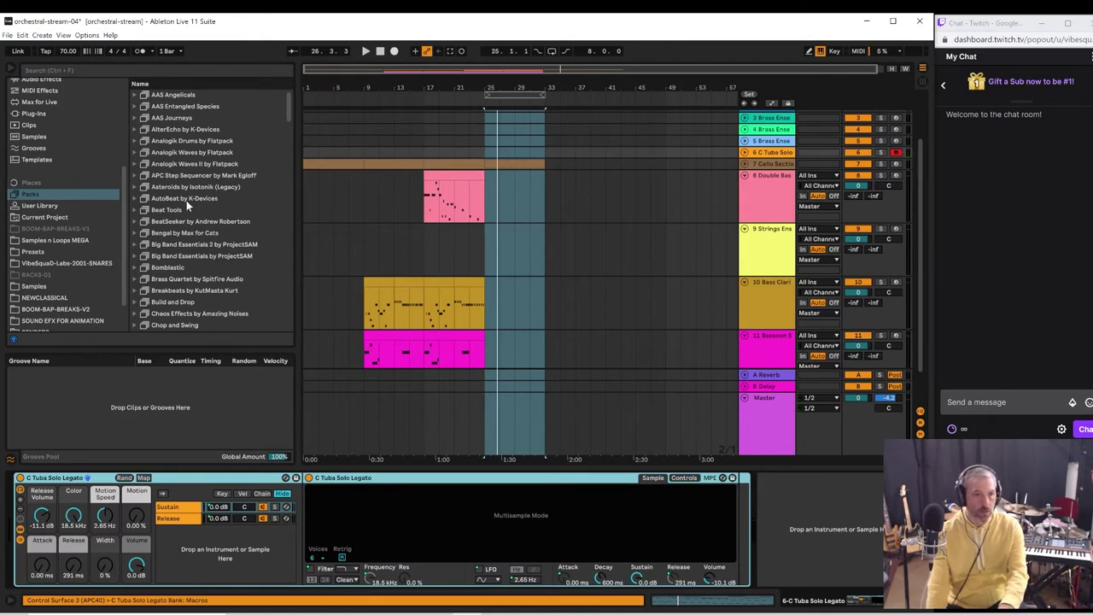
{"action": "left_click", "coordinate": [40, 103]}
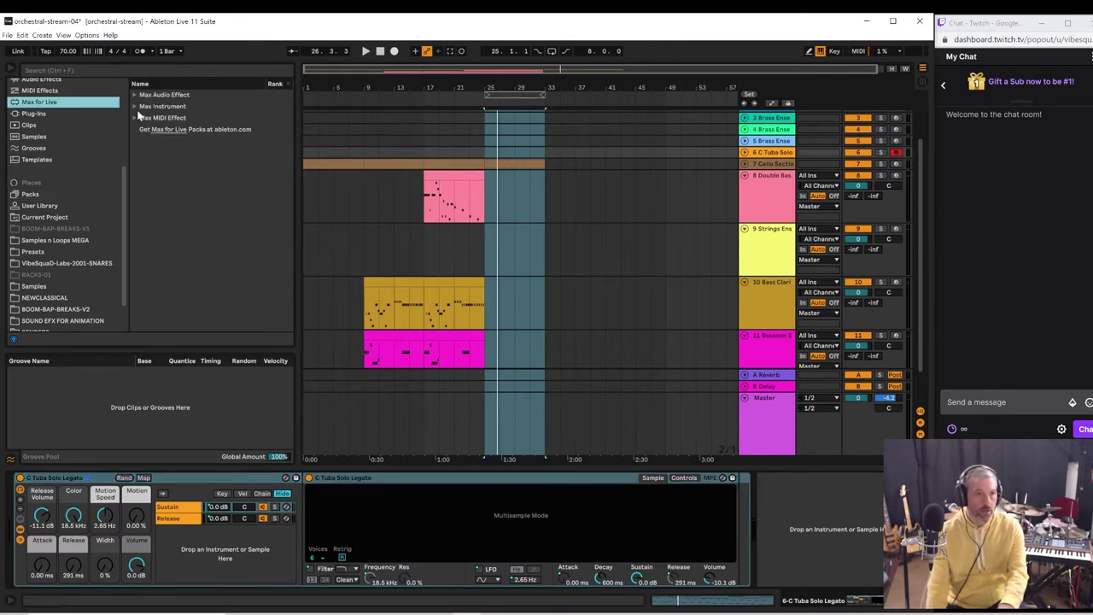
{"action": "left_click", "coordinate": [135, 118]}
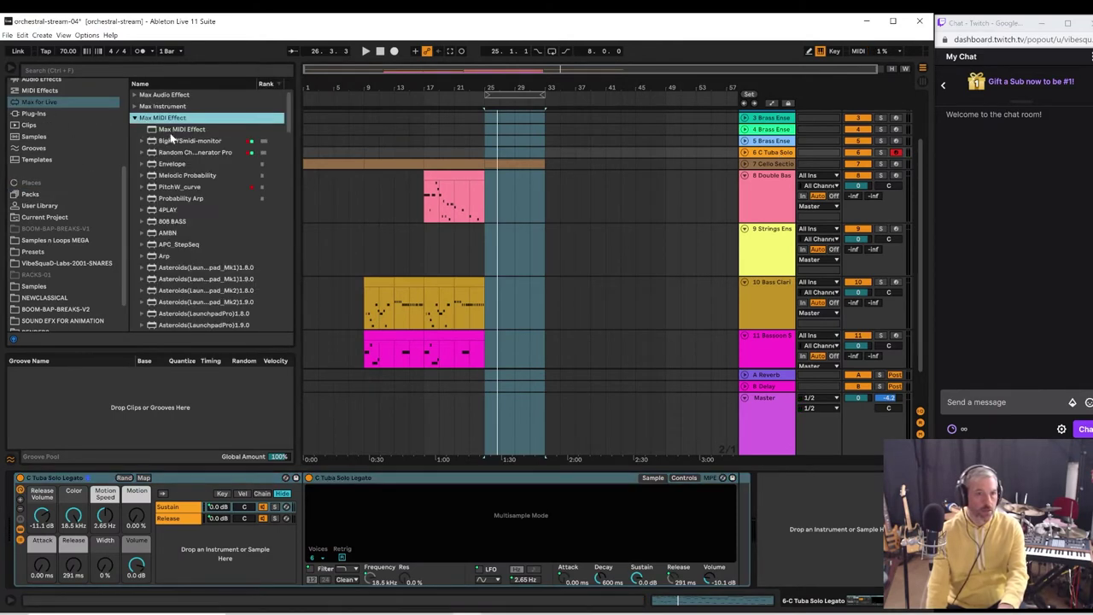
{"action": "left_click", "coordinate": [170, 141]}
{"action": "left_click_drag", "start_coordinate": [61, 397], "coordinate": [21, 489]}
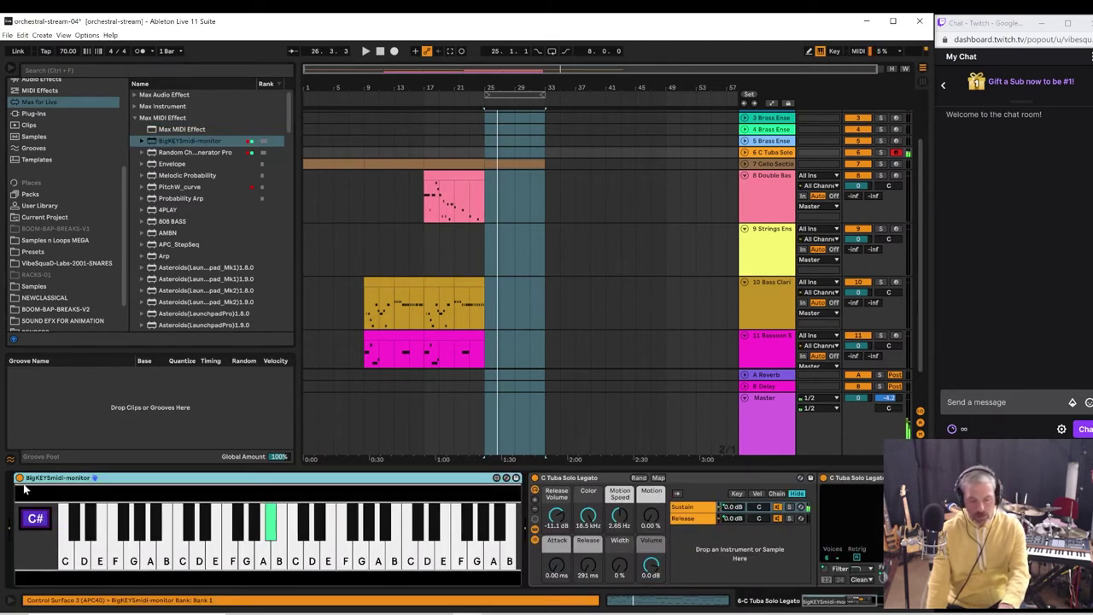
- Play a tuba part over the looped section, capture it as a four-bar MIDI clip at bar 25 and open its notes
{"action": "key", "text": "space"}
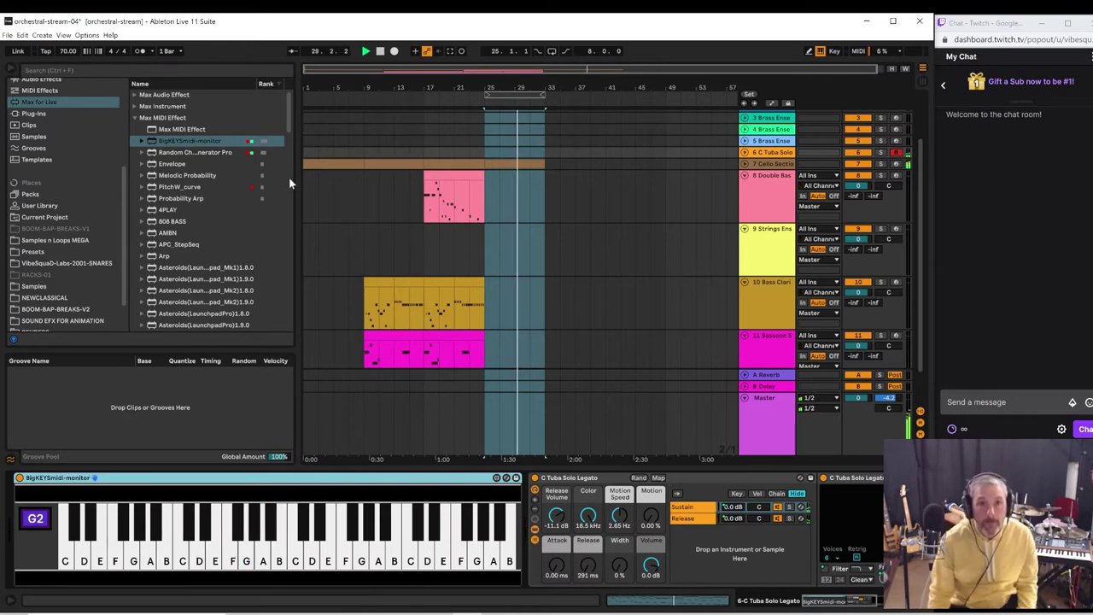
{"action": "left_click", "coordinate": [448, 51]}
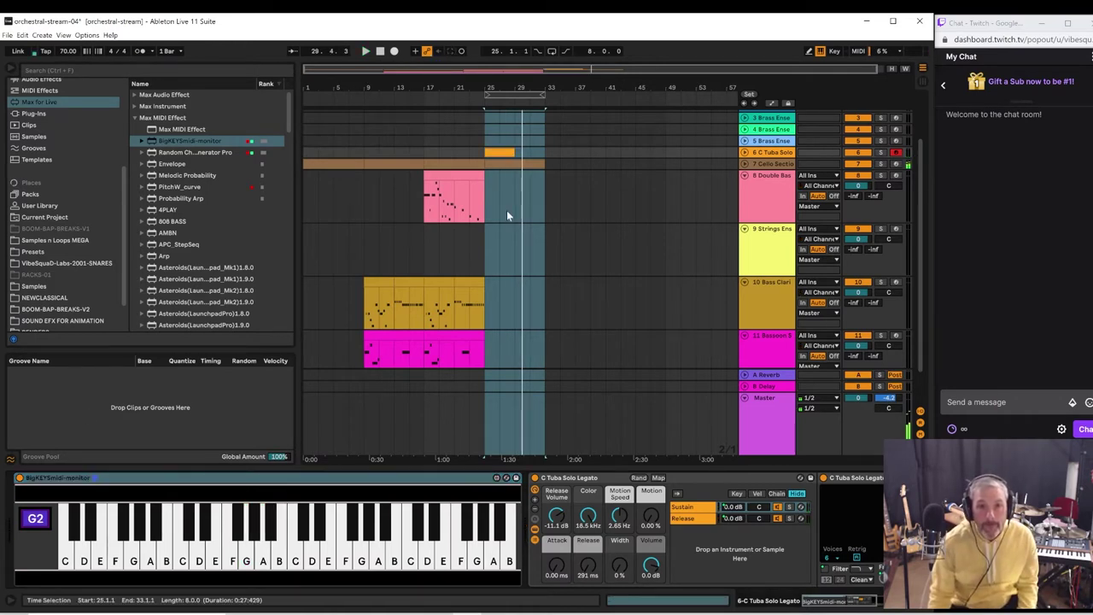
{"action": "left_click", "coordinate": [747, 153]}
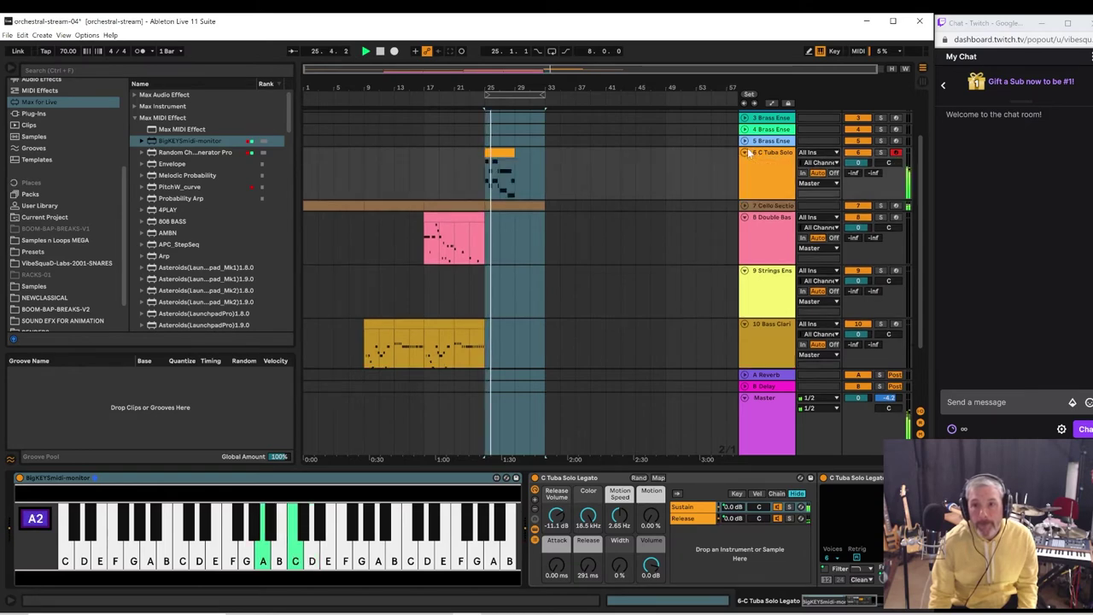
{"action": "left_click", "coordinate": [504, 154]}
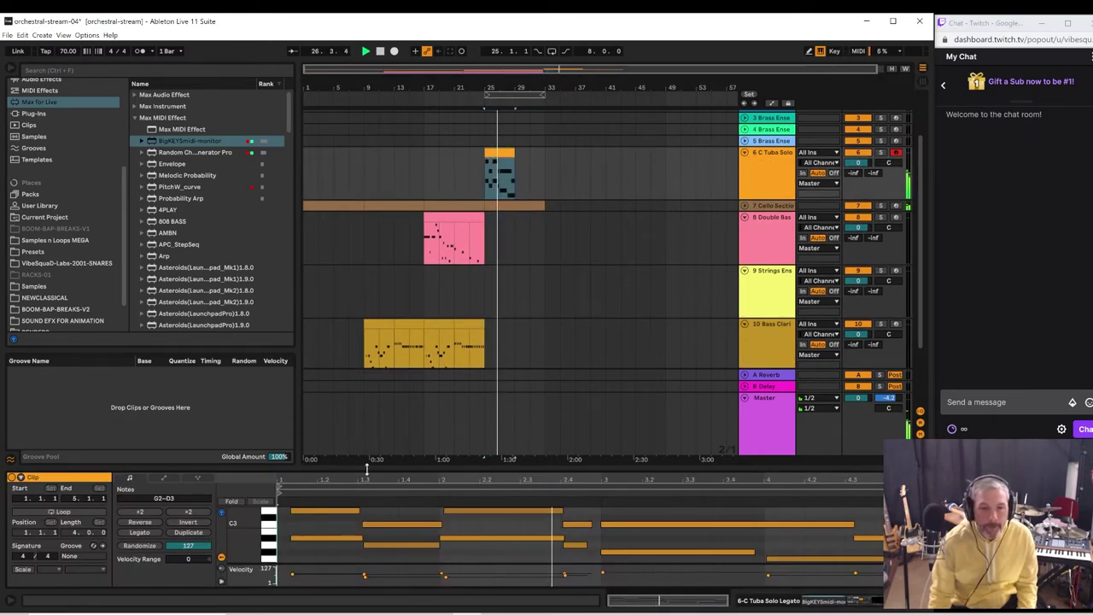
- Enlarge the note editor, move the tuba clip's first two notes, A#2 and D3, to 1.1.1 and audition the clip
{"action": "left_click_drag", "start_coordinate": [470, 468], "coordinate": [428, 232]}
{"action": "left_click_drag", "start_coordinate": [335, 321], "coordinate": [322, 275]}
{"action": "key", "text": "space"}
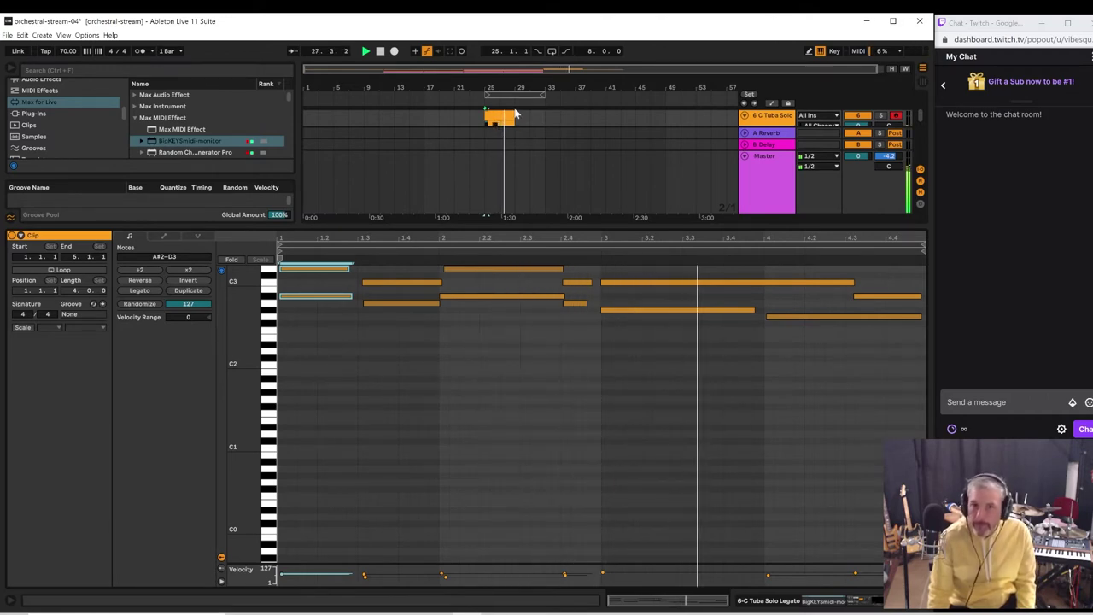
- Shrink the note editor, extend the tuba clip at bar 25 to eight bars, ending at 33.1.1, and audition it
{"action": "left_click_drag", "start_coordinate": [494, 225], "coordinate": [492, 484]}
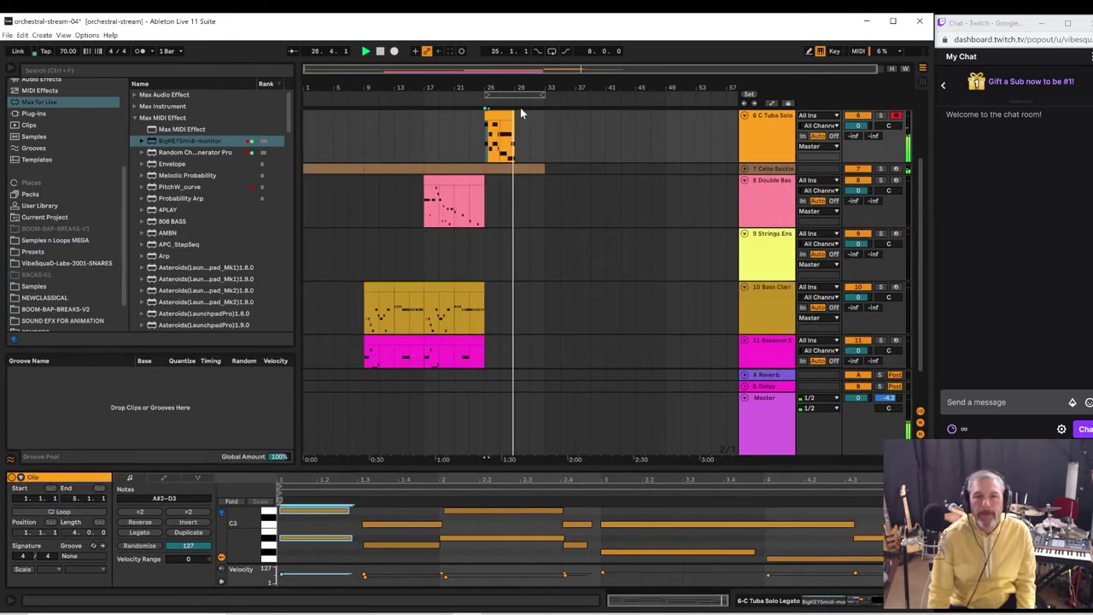
{"action": "left_click_drag", "start_coordinate": [514, 137], "coordinate": [544, 133]}
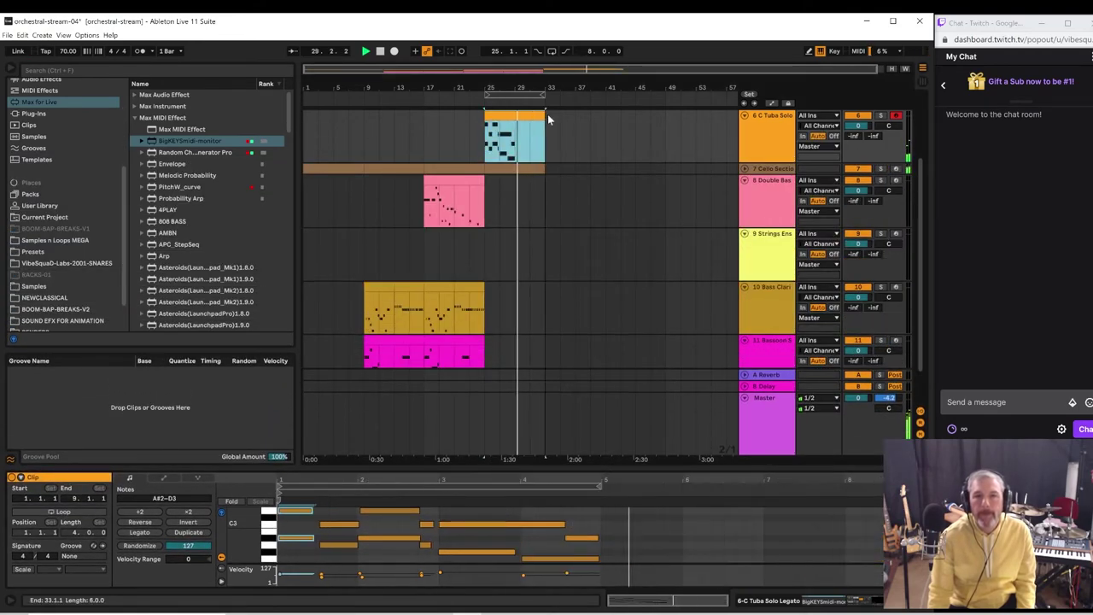
{"action": "key", "text": "space"}
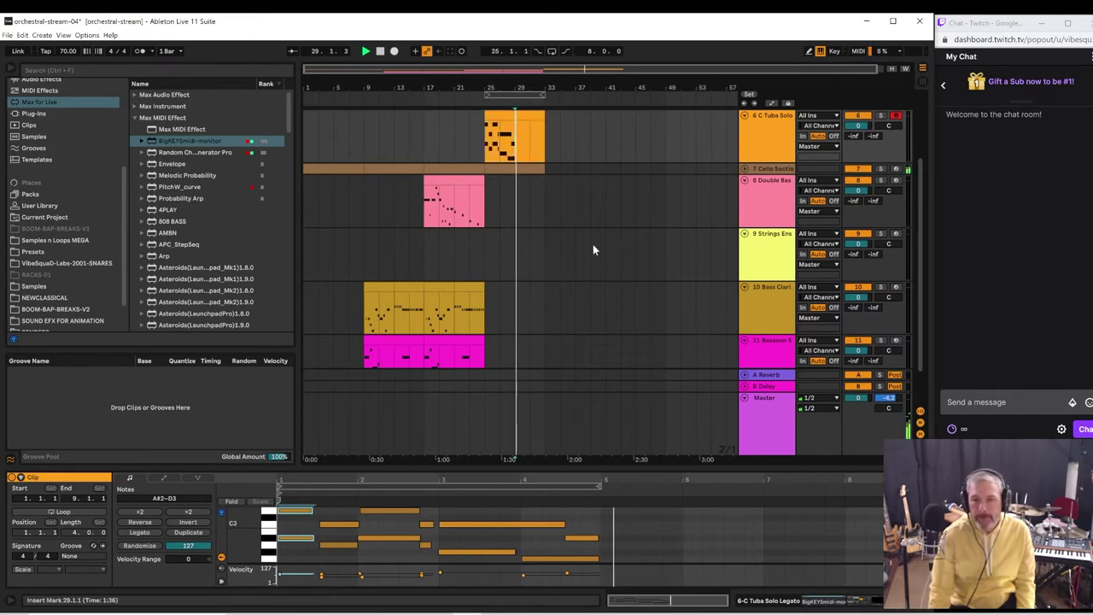
- Unfold the Cello Section track, open its eight-bar clip at bar 25 and audition it around bars 27 to 29
{"action": "left_click", "coordinate": [745, 170]}
{"action": "left_click", "coordinate": [508, 199]}
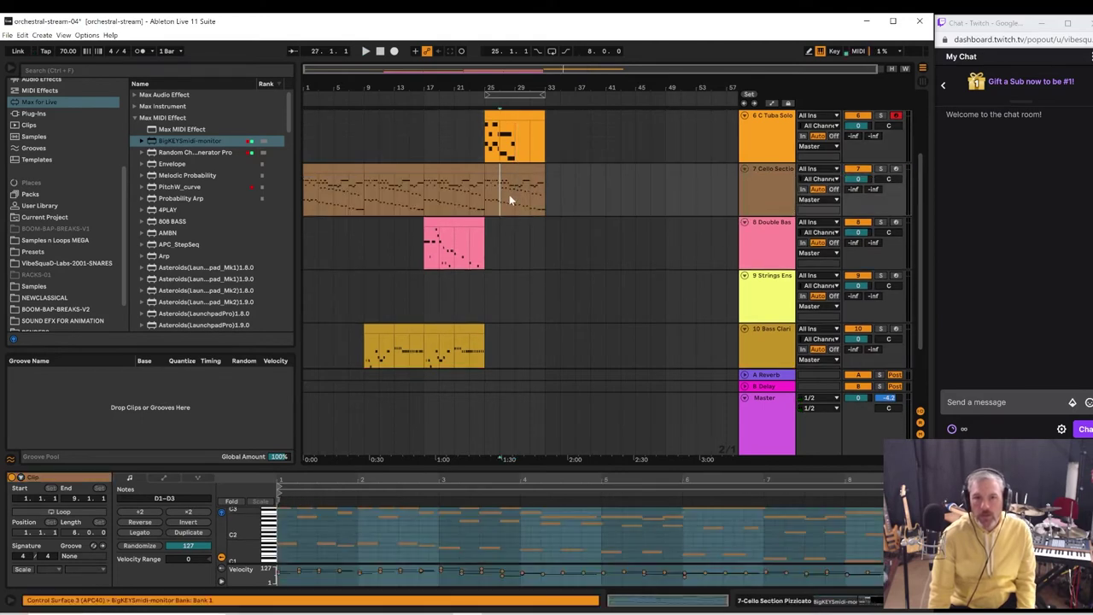
{"action": "double_click", "coordinate": [510, 186]}
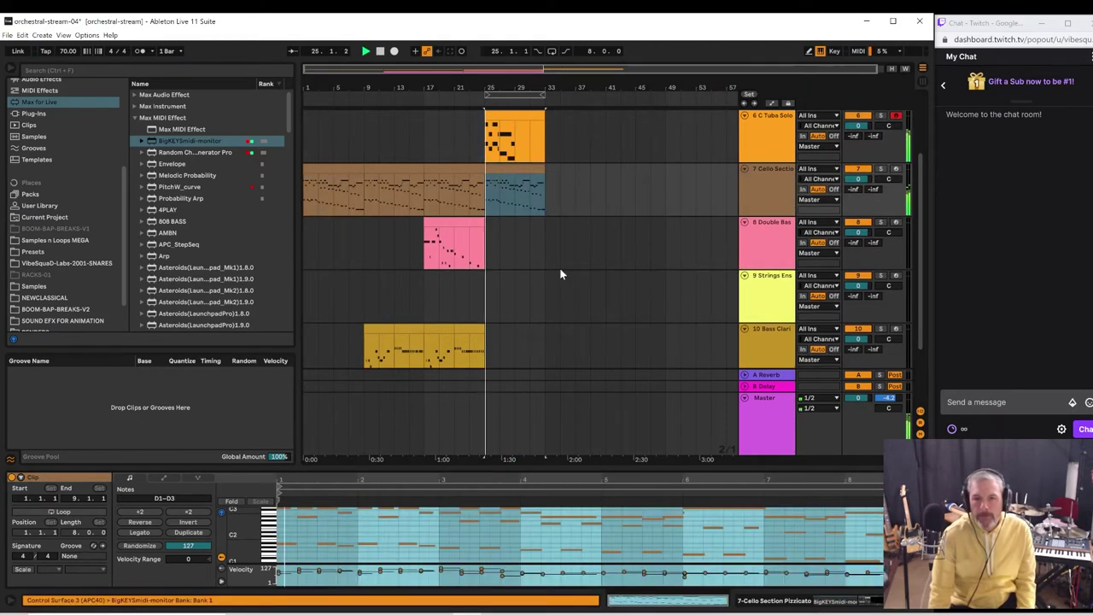
{"action": "left_click", "coordinate": [510, 203]}
{"action": "left_click", "coordinate": [517, 197]}
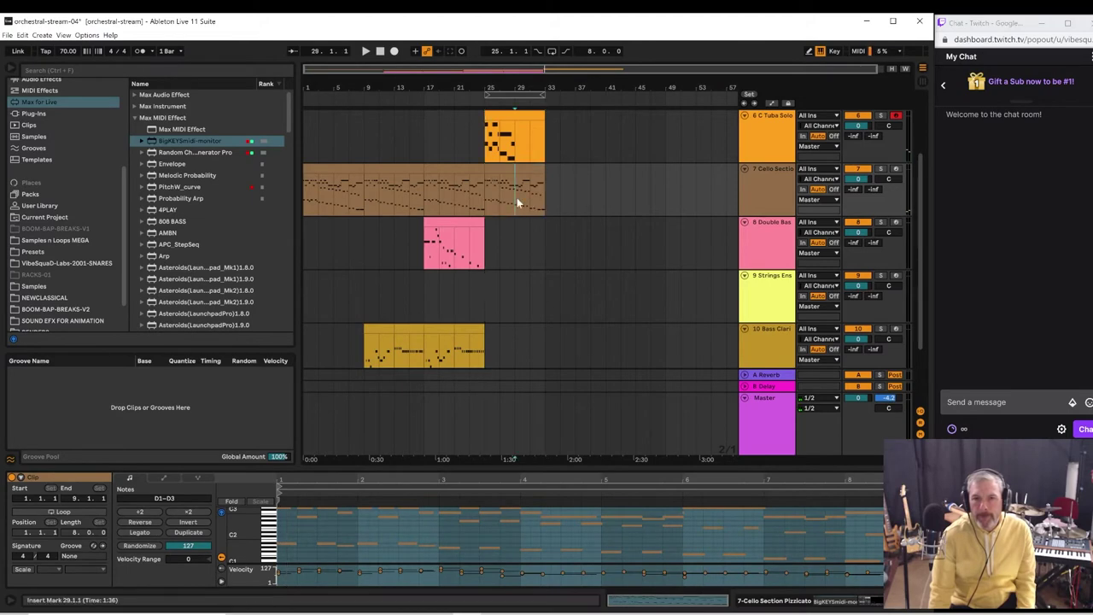
{"action": "key", "text": "space"}
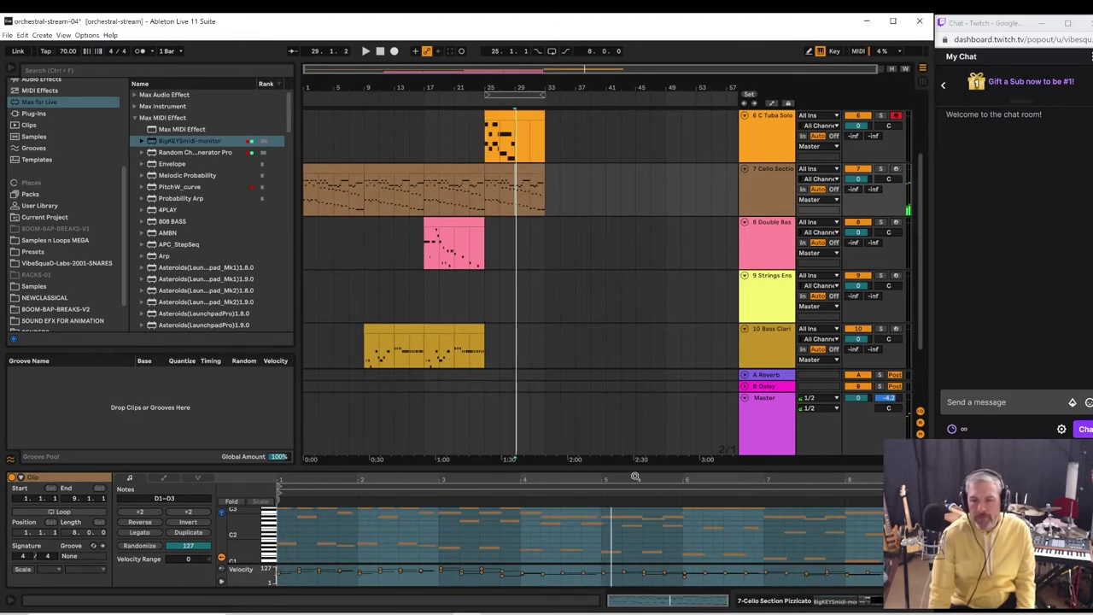
- Enlarge the note editor and repeatedly audition the cello clip's notes around its fifth bar to examine the harmony there
{"action": "left_click_drag", "start_coordinate": [635, 465], "coordinate": [634, 316]}
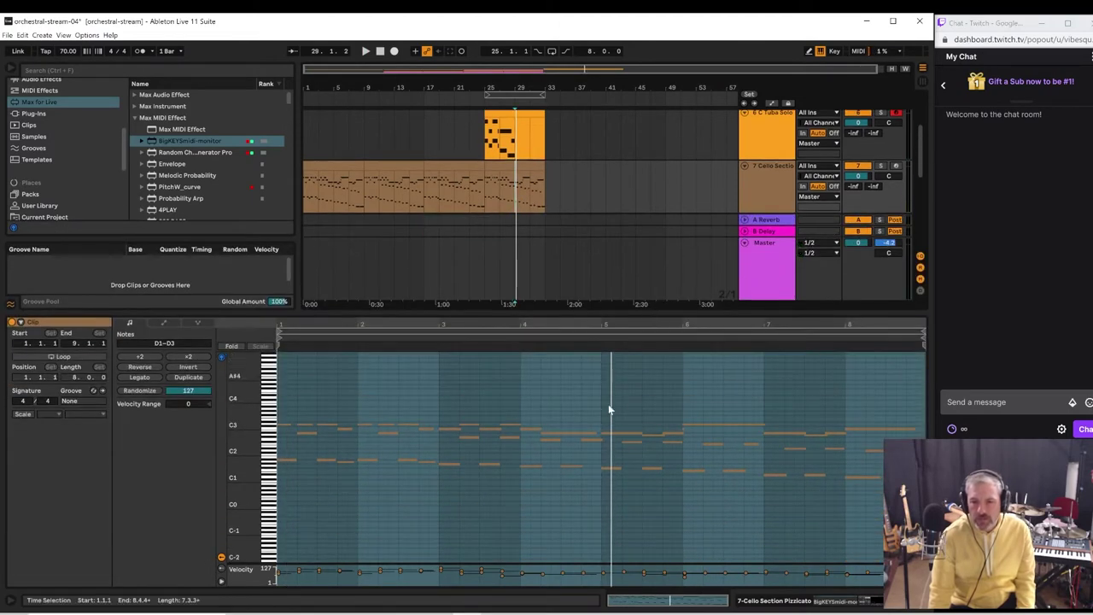
{"action": "key", "text": "space"}
{"action": "left_click", "coordinate": [601, 439]}
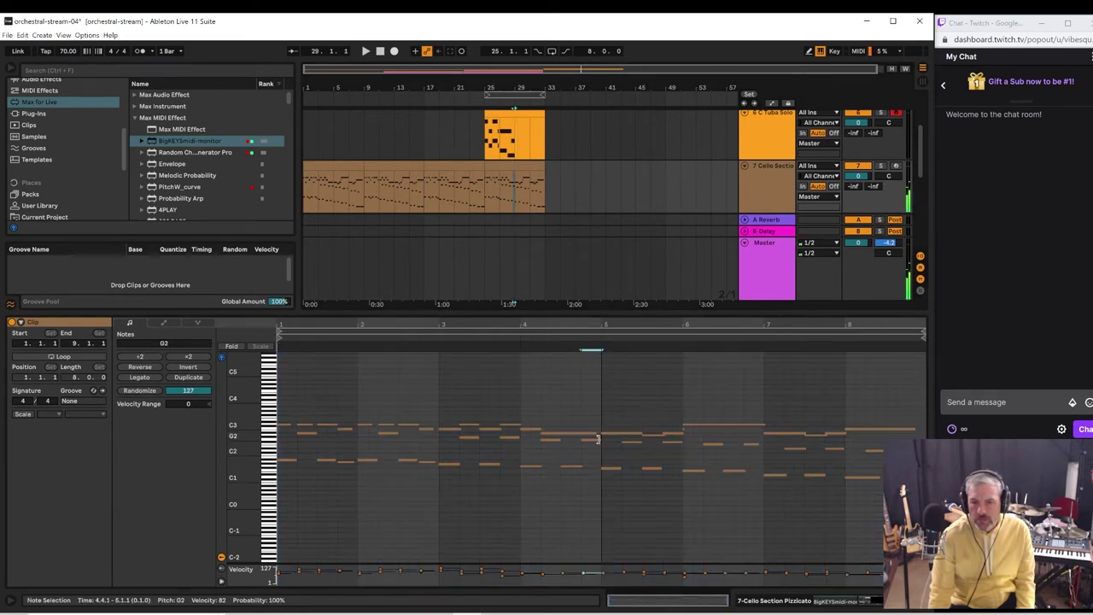
{"action": "key", "text": "space"}
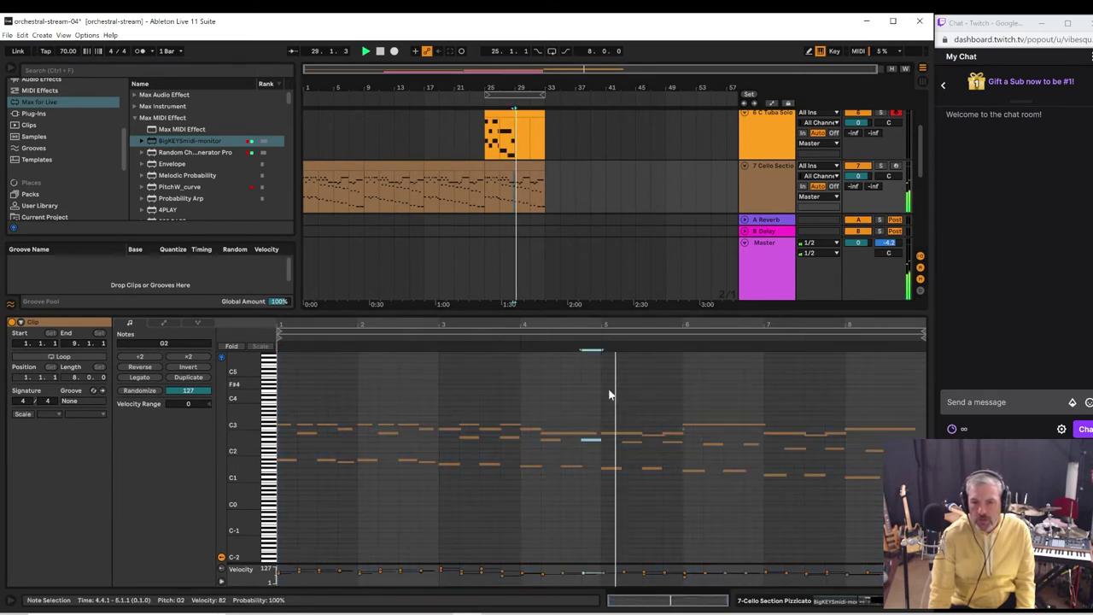
{"action": "left_click", "coordinate": [500, 184]}
{"action": "key", "text": "space"}
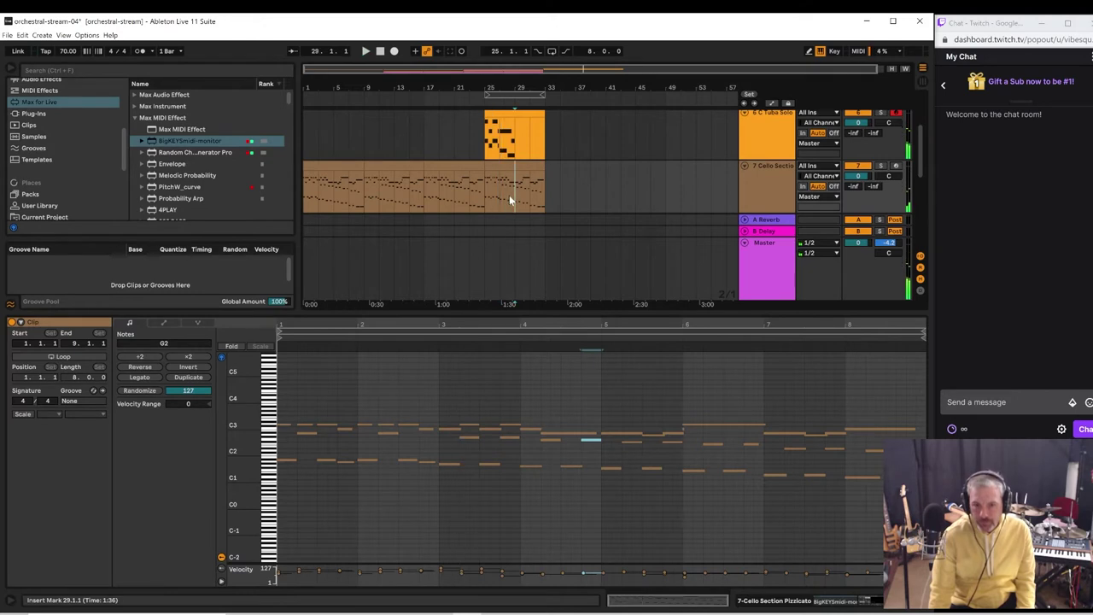
{"action": "key", "text": "space"}
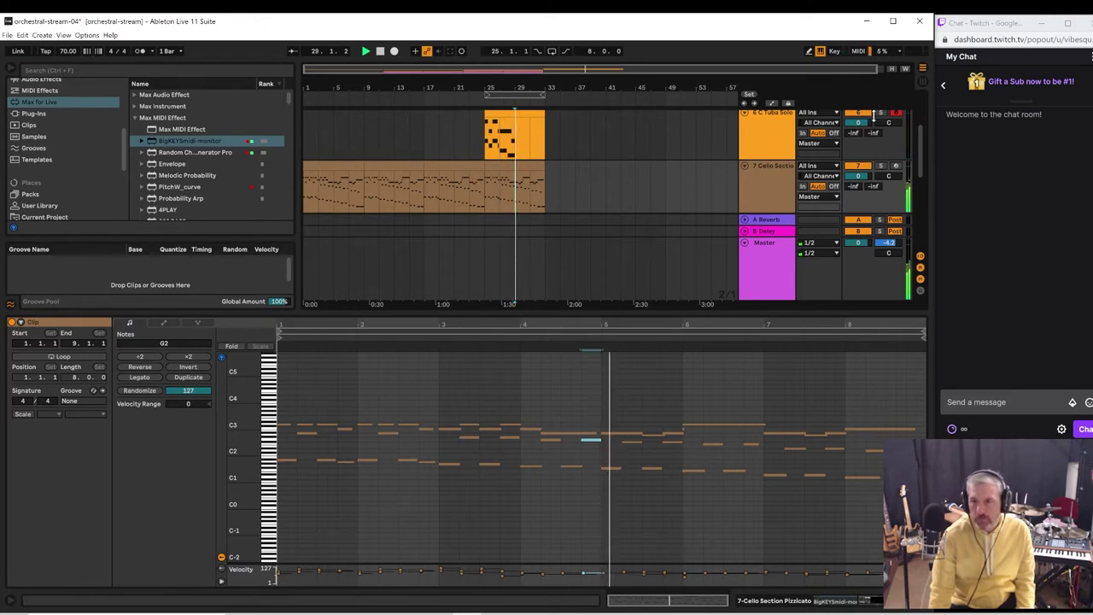
{"action": "key", "text": "space"}
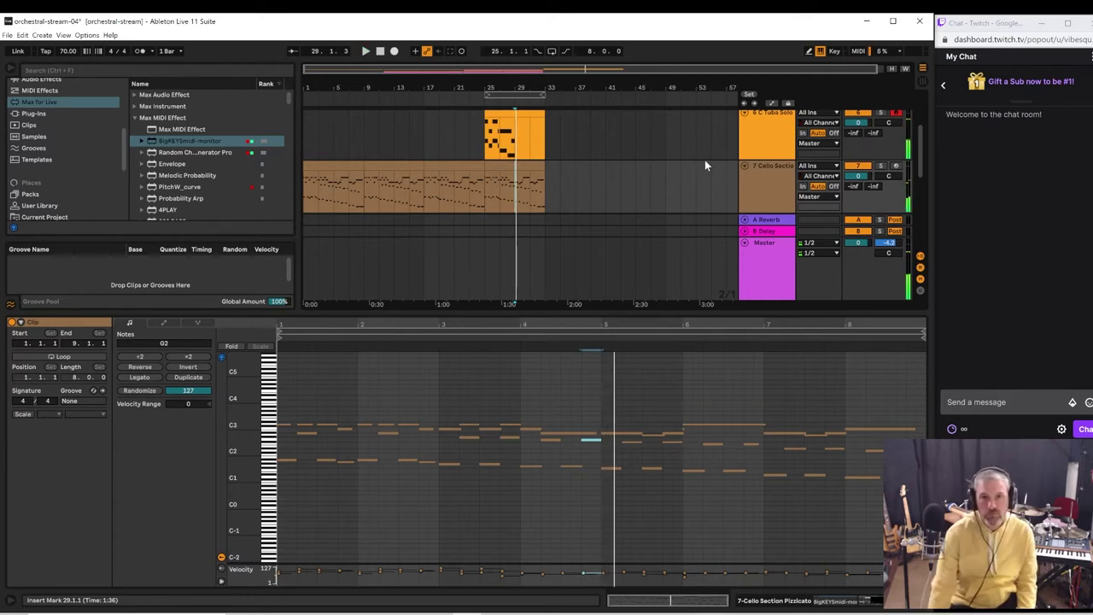
- Open the tuba clip's notes again and rehearse continuation notes over the looped section from bar 27
{"action": "left_click", "coordinate": [506, 143]}
{"action": "key", "text": "space"}
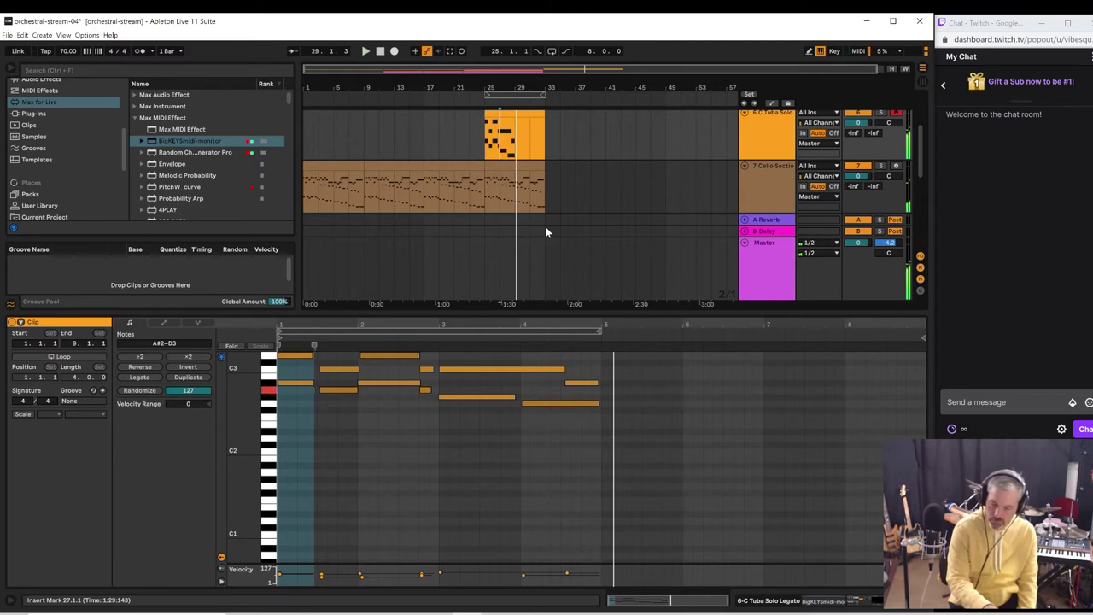
{"action": "key", "text": "space"}
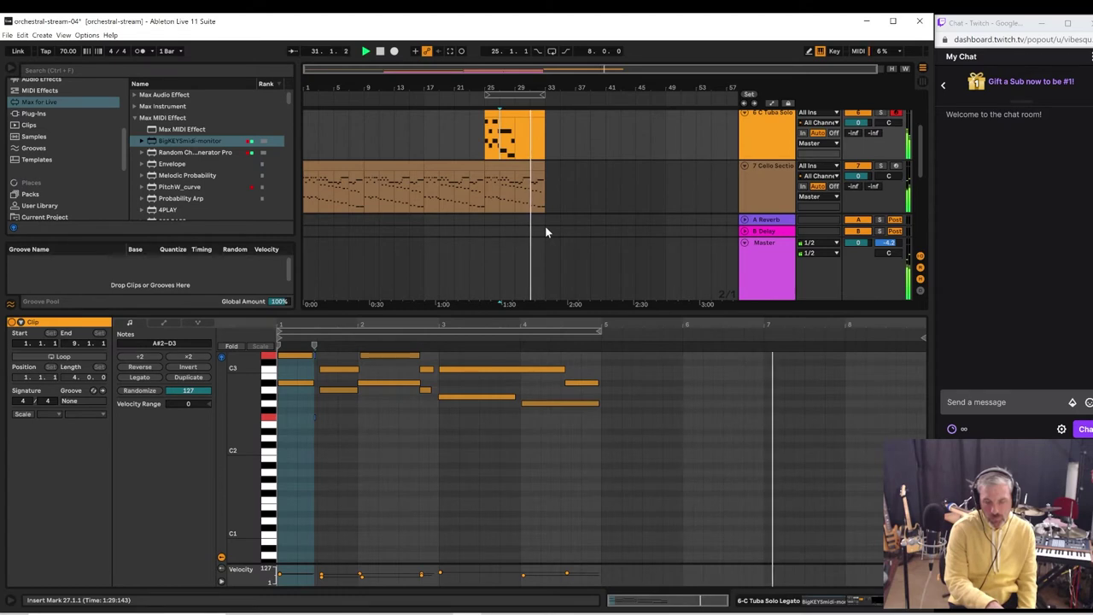
{"action": "key", "text": "space"}
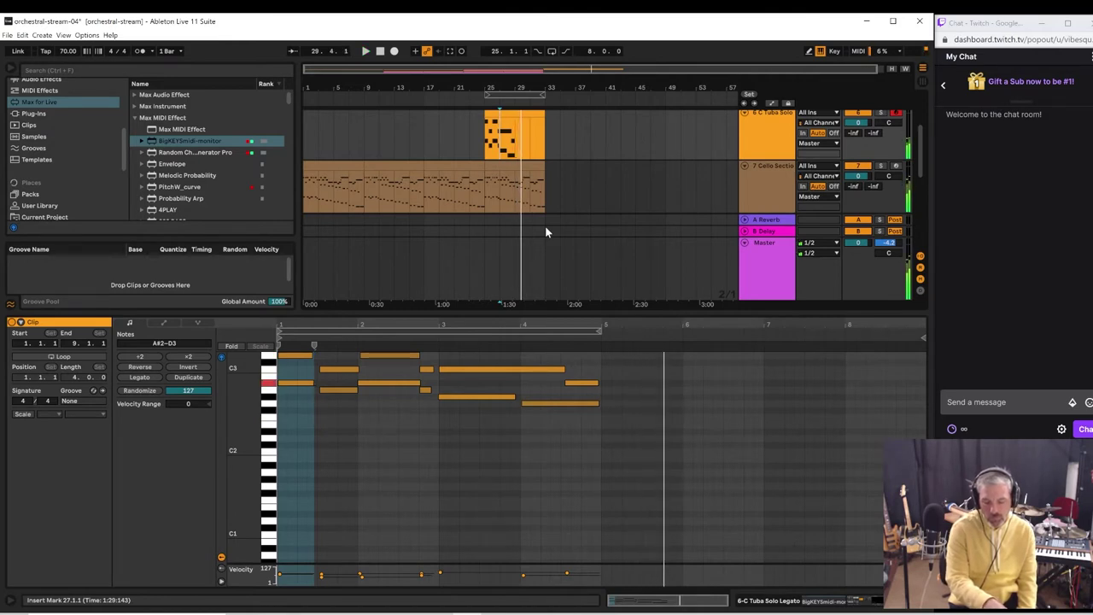
{"action": "key", "text": "space"}
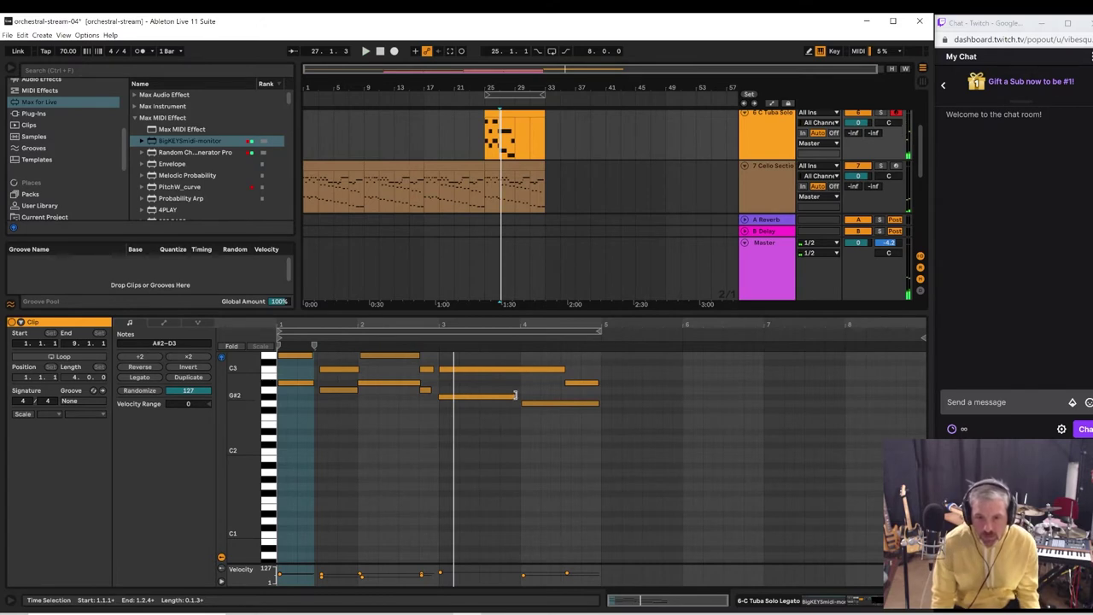
- Shorten the long C3 note in bar 3 of the tuba clip to about 3.4.3, matching the G#2 below, and audition it
{"action": "left_click", "coordinate": [430, 423]}
{"action": "key", "text": "space"}
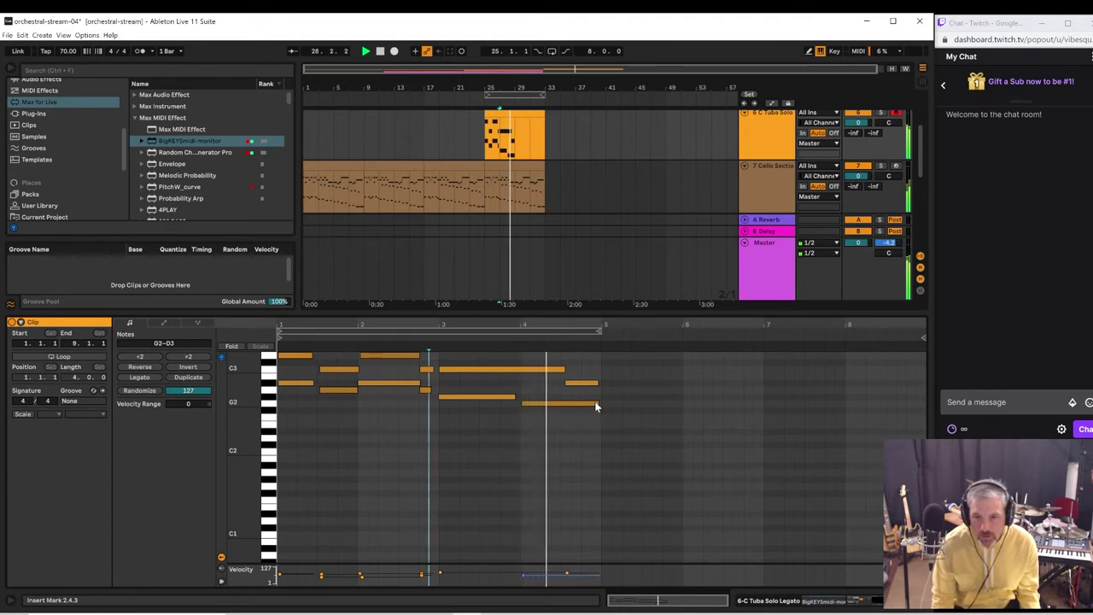
{"action": "left_click_drag", "start_coordinate": [563, 369], "coordinate": [516, 369]}
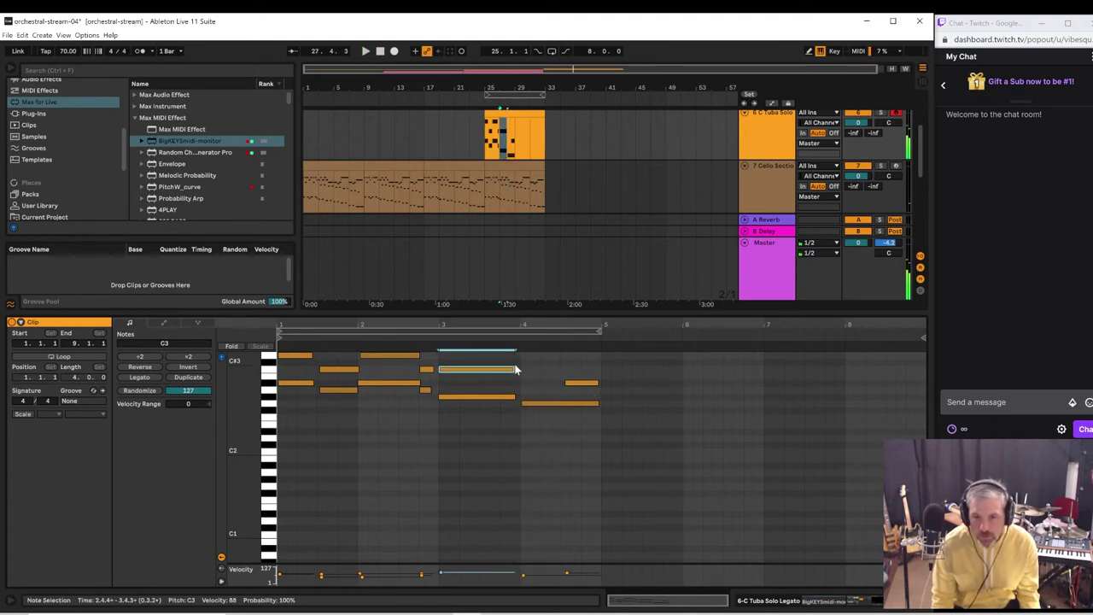
{"action": "left_click", "coordinate": [506, 336]}
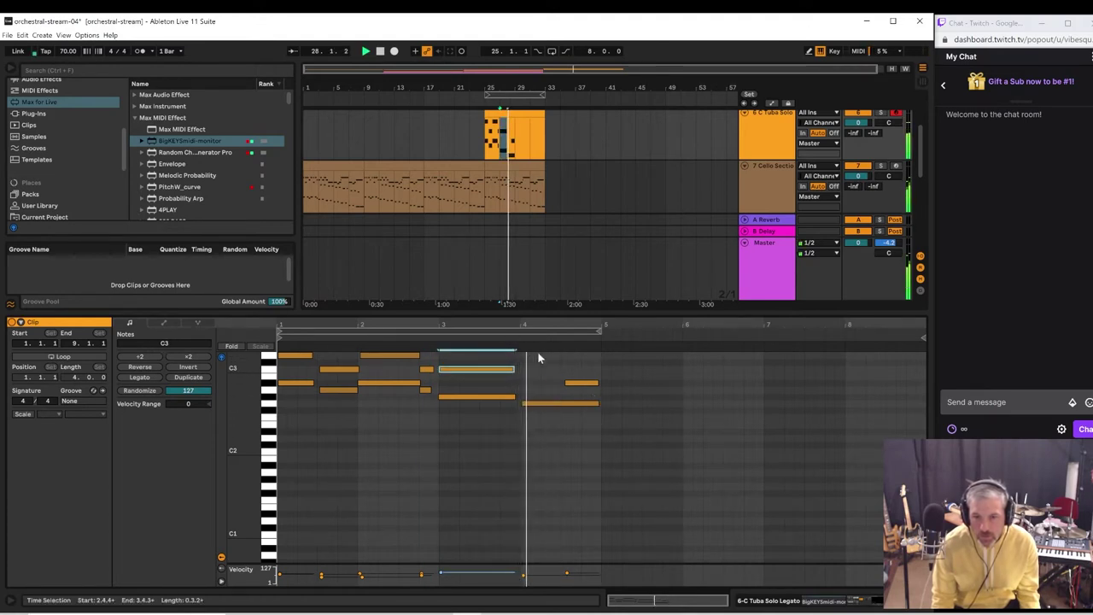
- Move the tuba clip's last A#2 note to 4.1.1, lengthen it to about 4.4.3 and audition the change
{"action": "left_click", "coordinate": [589, 384]}
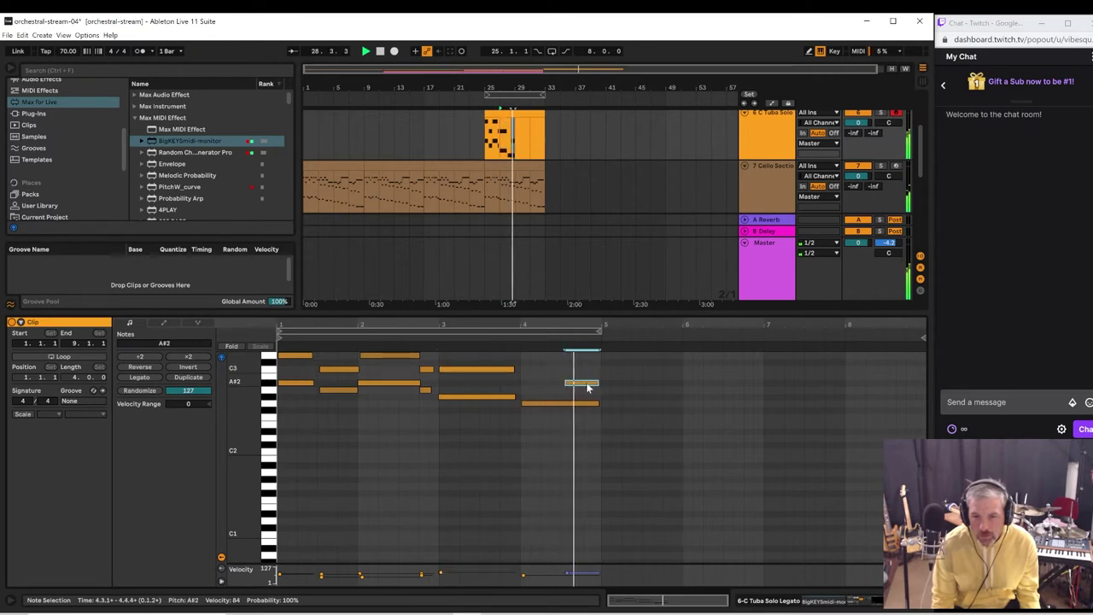
{"action": "key", "text": "space"}
{"action": "left_click_drag", "start_coordinate": [589, 383], "coordinate": [539, 385]}
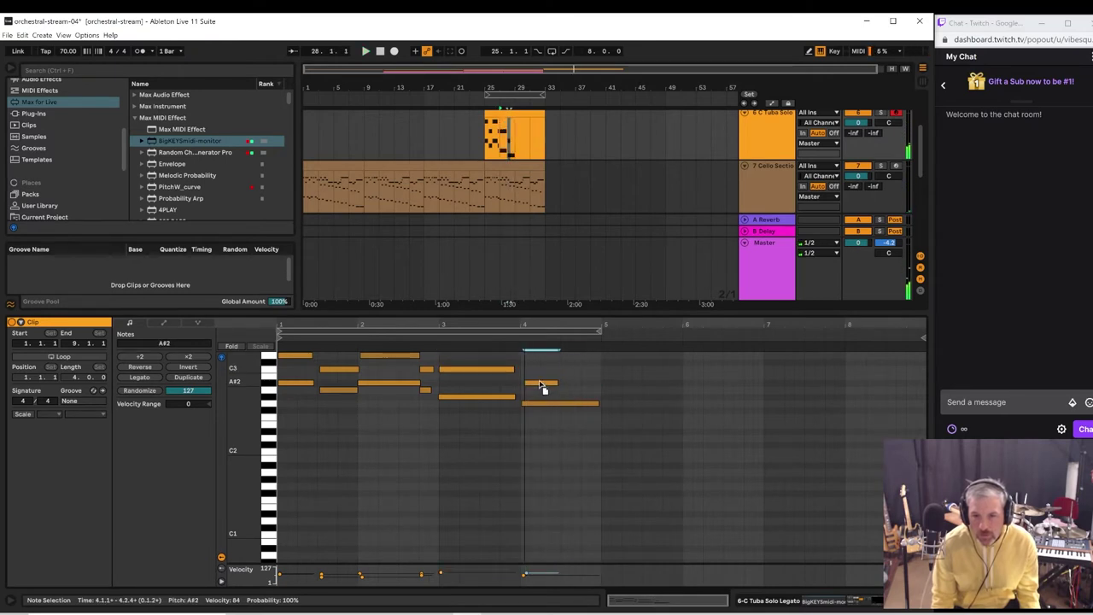
{"action": "left_click", "coordinate": [503, 340]}
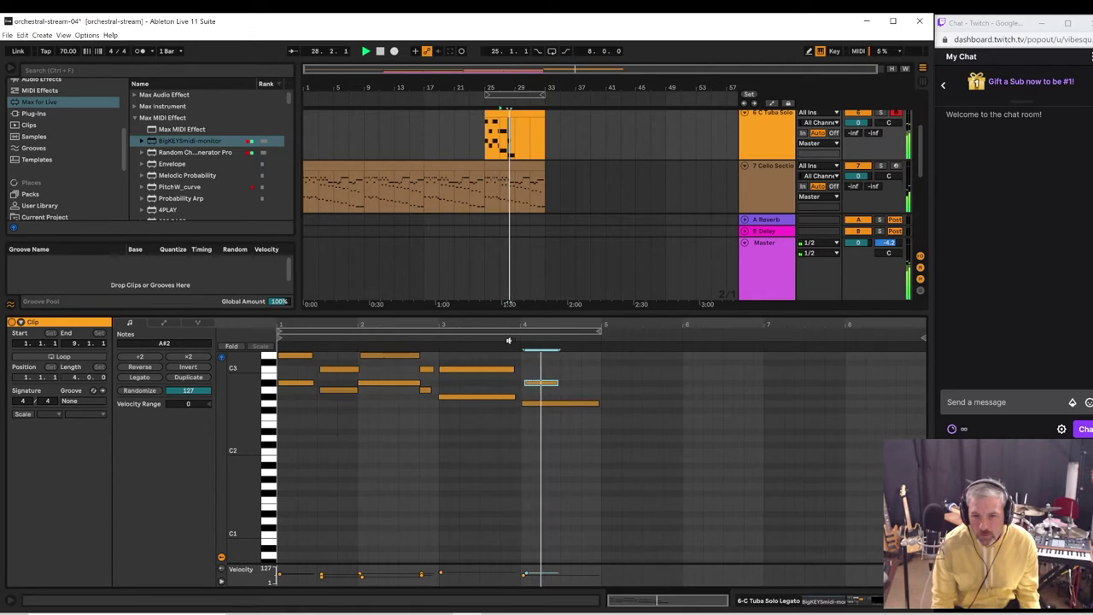
{"action": "left_click_drag", "start_coordinate": [545, 383], "coordinate": [595, 385]}
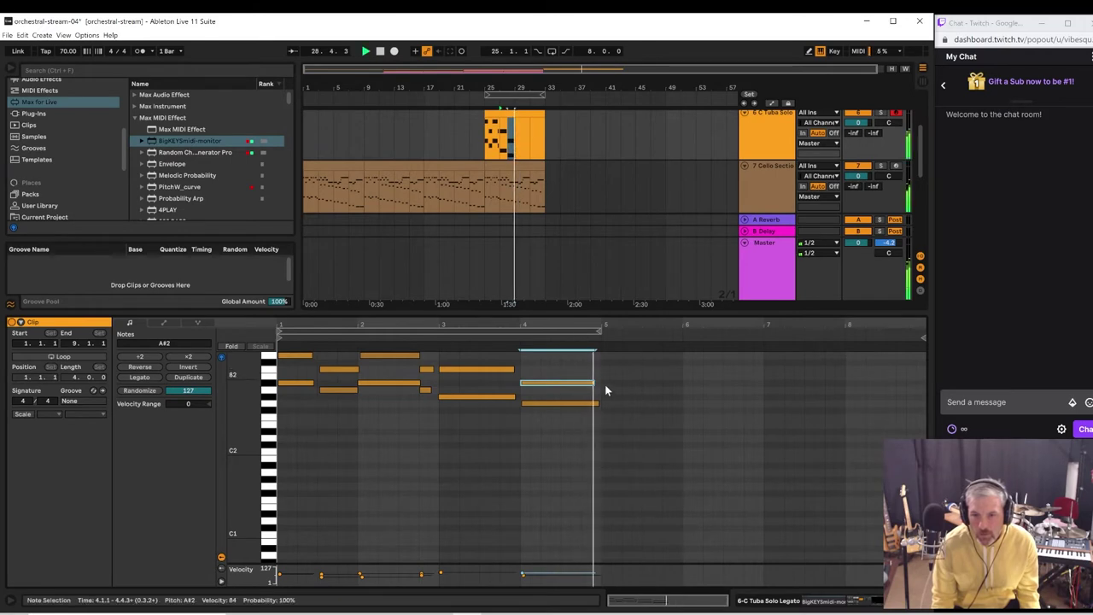
- Add a two-note chord of F#2 and A#2 at 5.1.1 in the tuba clip, extend both notes to 5.3.3 and audition it
{"action": "double_click", "coordinate": [608, 402]}
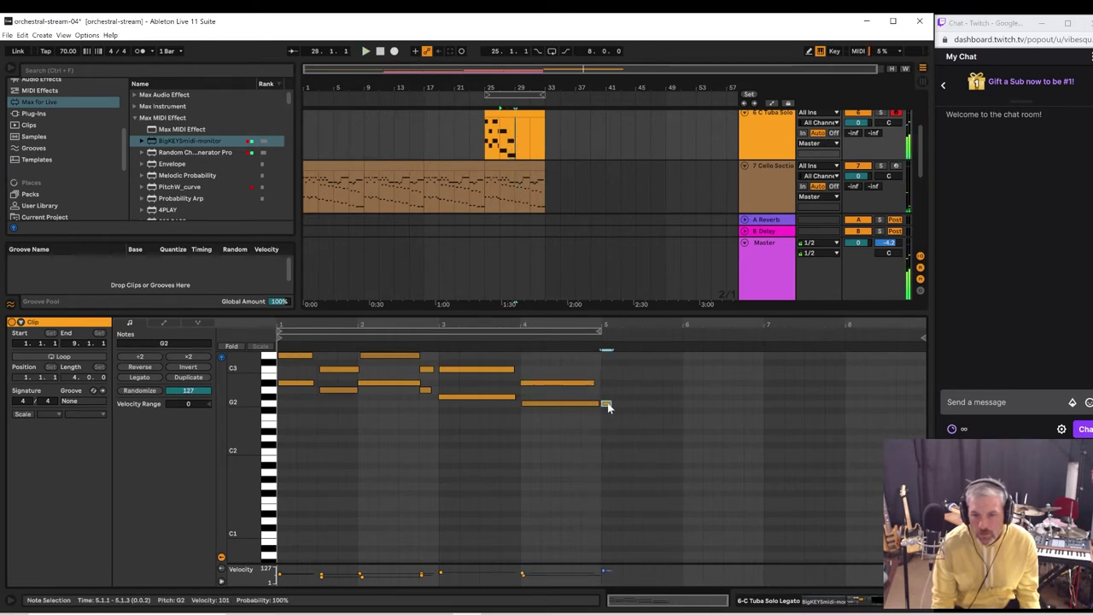
{"action": "left_click_drag", "start_coordinate": [608, 407], "coordinate": [611, 412]}
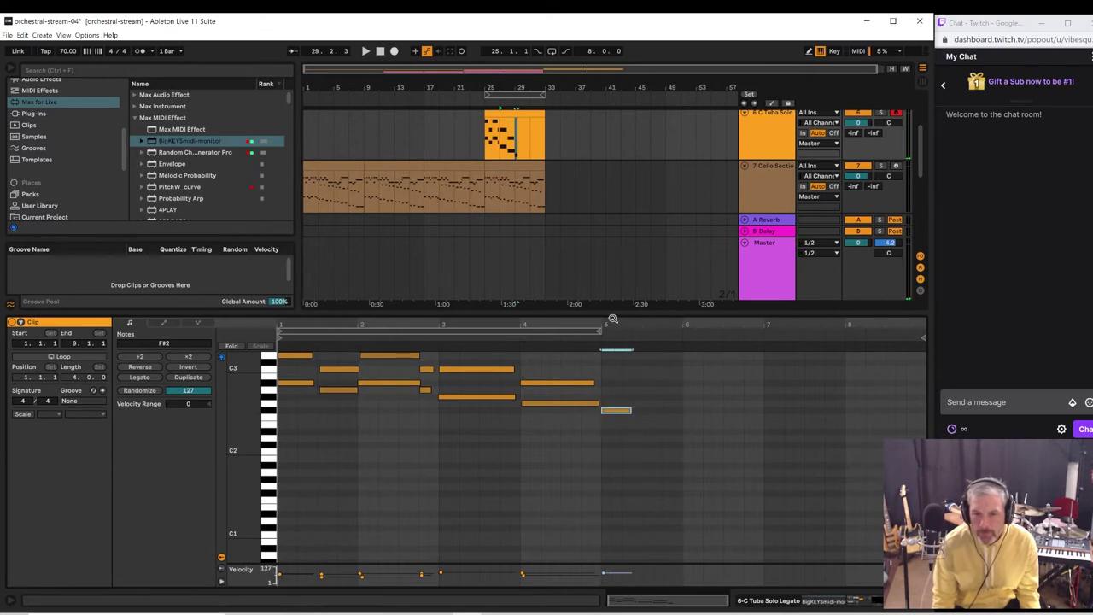
{"action": "left_click", "coordinate": [579, 335]}
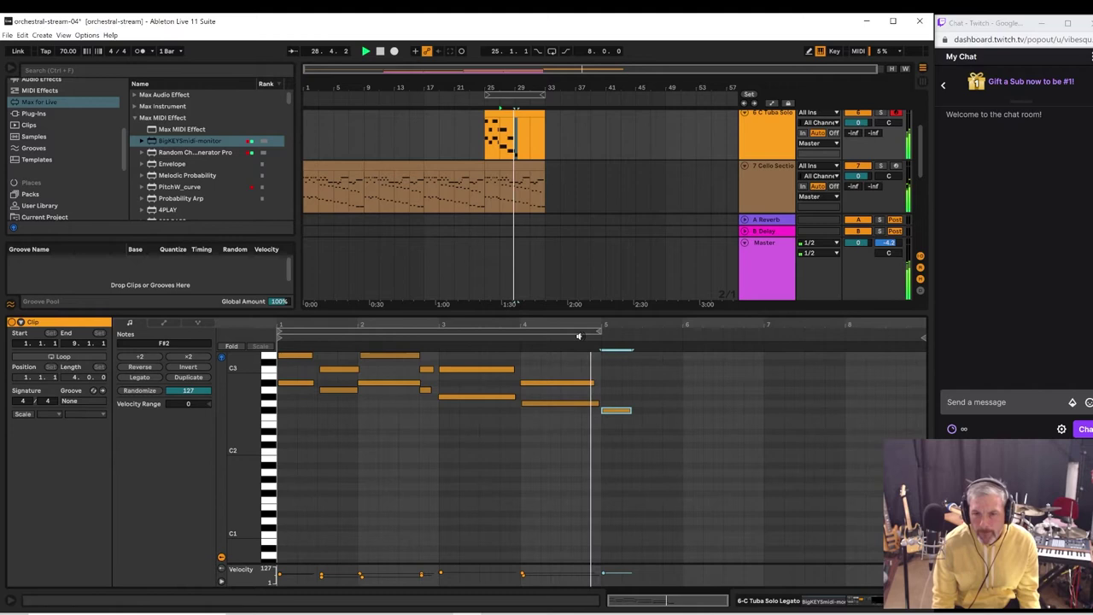
{"action": "key", "text": "space"}
{"action": "left_click", "coordinate": [608, 389]}
{"action": "double_click", "coordinate": [608, 386]}
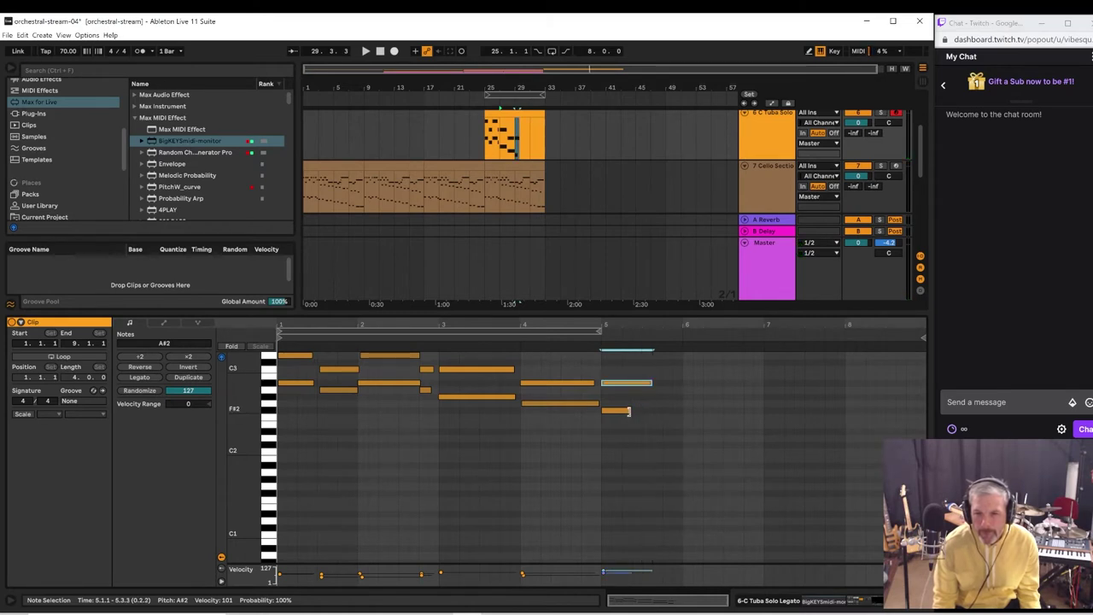
{"action": "left_click", "coordinate": [628, 411]}
{"action": "key", "text": "space"}
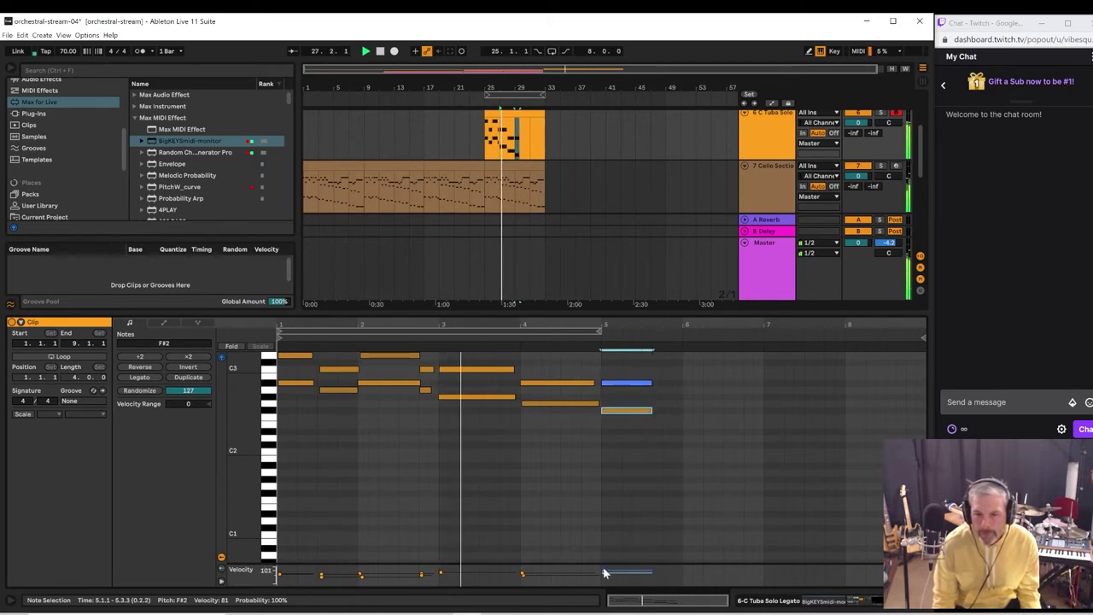
- Set the bar 5 chord's velocities to 65 for A#2 and 55 for F#2, and lengthen both notes to 5.4.3
{"action": "left_click", "coordinate": [604, 572]}
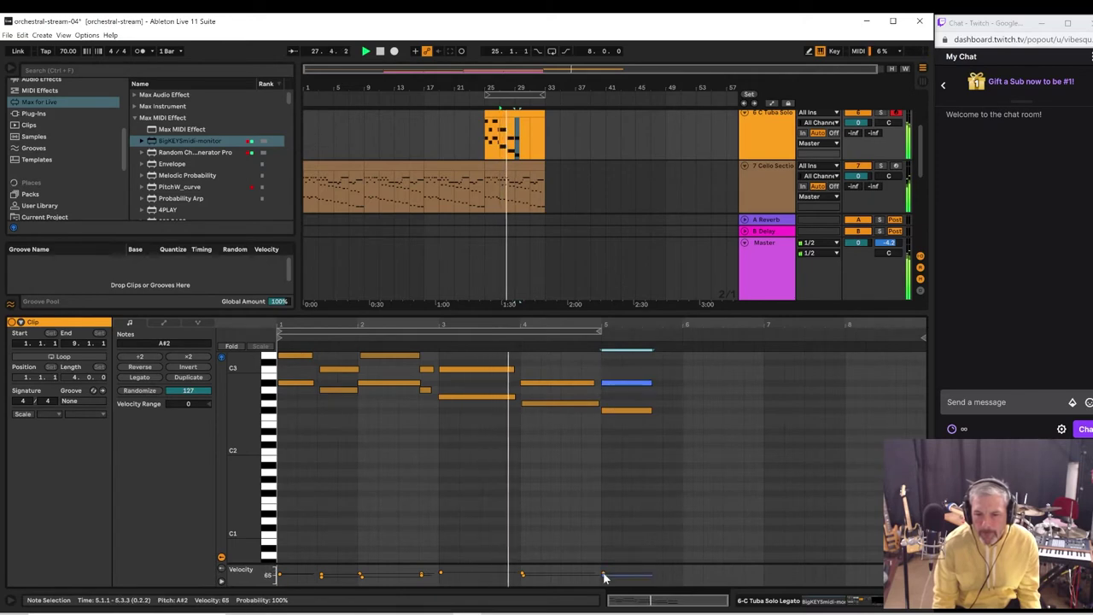
{"action": "left_click", "coordinate": [604, 575]}
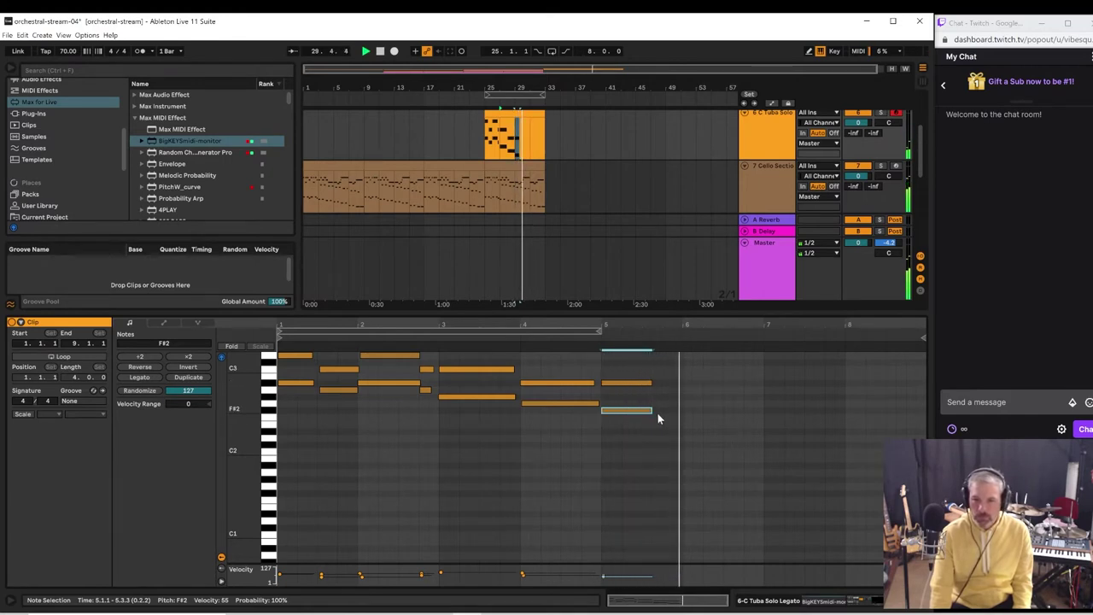
{"action": "key", "text": "space"}
{"action": "left_click_drag", "start_coordinate": [660, 416], "coordinate": [673, 387]}
{"action": "left_click", "coordinate": [665, 388]}
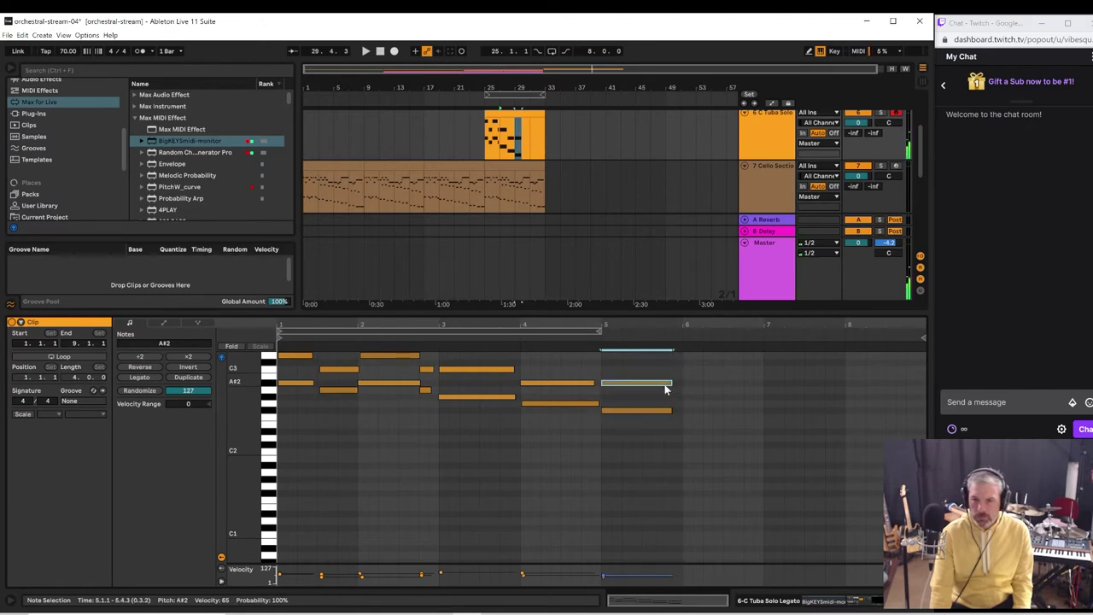
- Copy the bar 5 A#2 note to 6.1.1, add an F2 below it lasting to 6.4.3, and audition the clip
{"action": "left_click_drag", "start_coordinate": [667, 385], "coordinate": [748, 388], "text": "ctrl"}
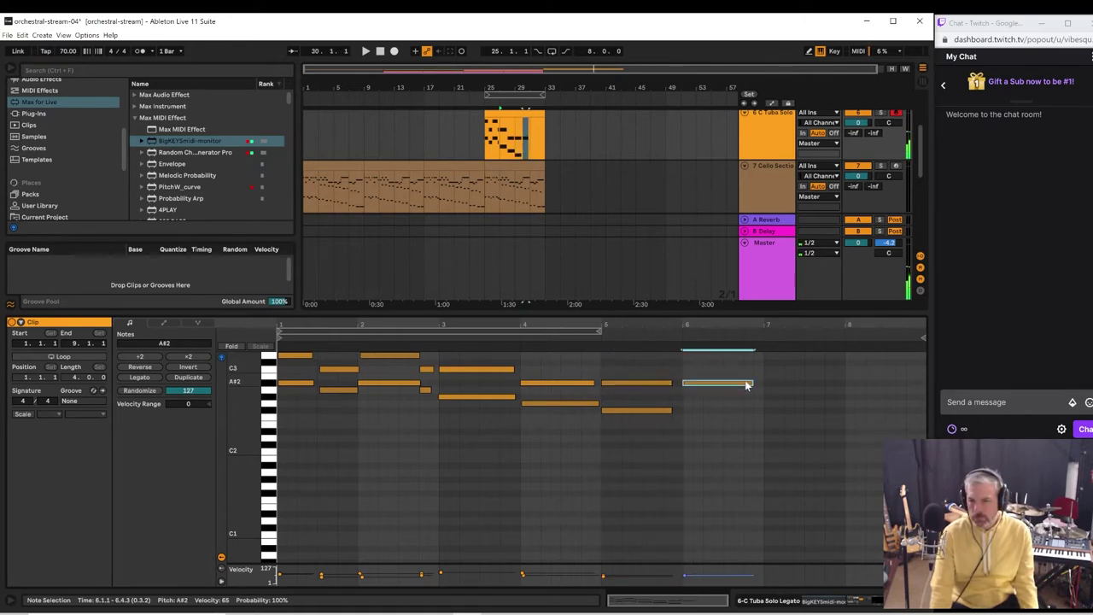
{"action": "double_click", "coordinate": [687, 411]}
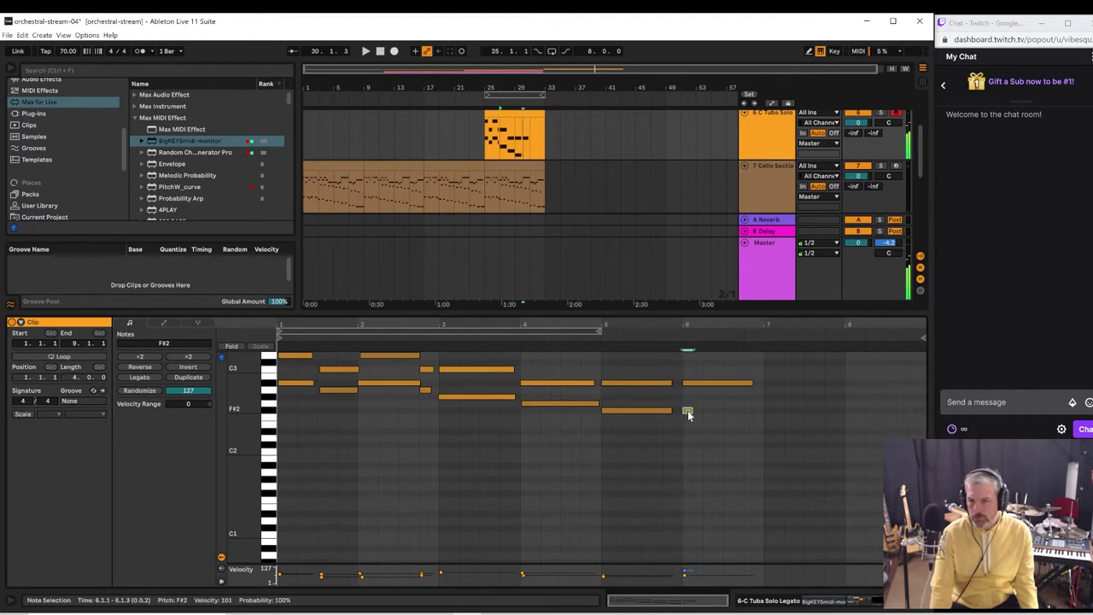
{"action": "left_click_drag", "start_coordinate": [688, 413], "coordinate": [727, 417]}
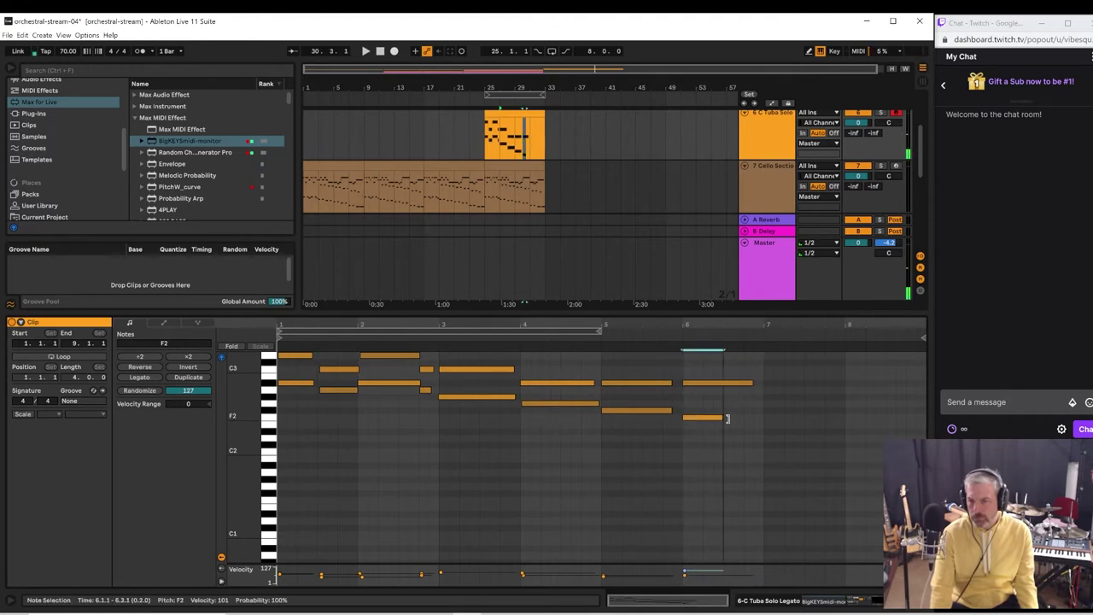
{"action": "key", "text": "space"}
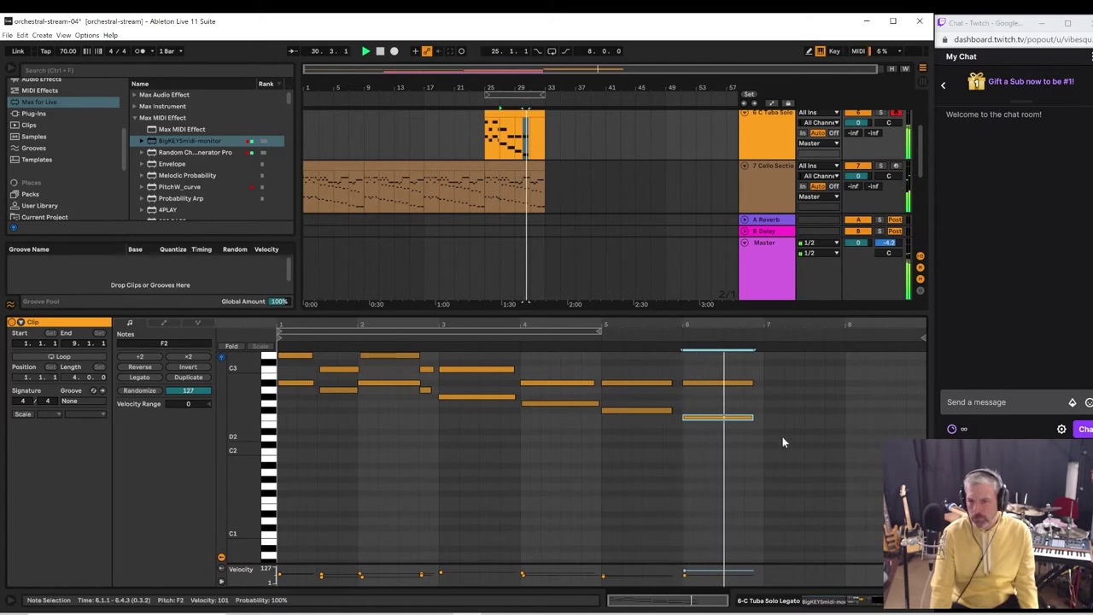
- Add a chord of A#2 and D#2 at 7.1.1 in the tuba clip, extend both notes to 8.1.1 and audition it
{"action": "double_click", "coordinate": [768, 391]}
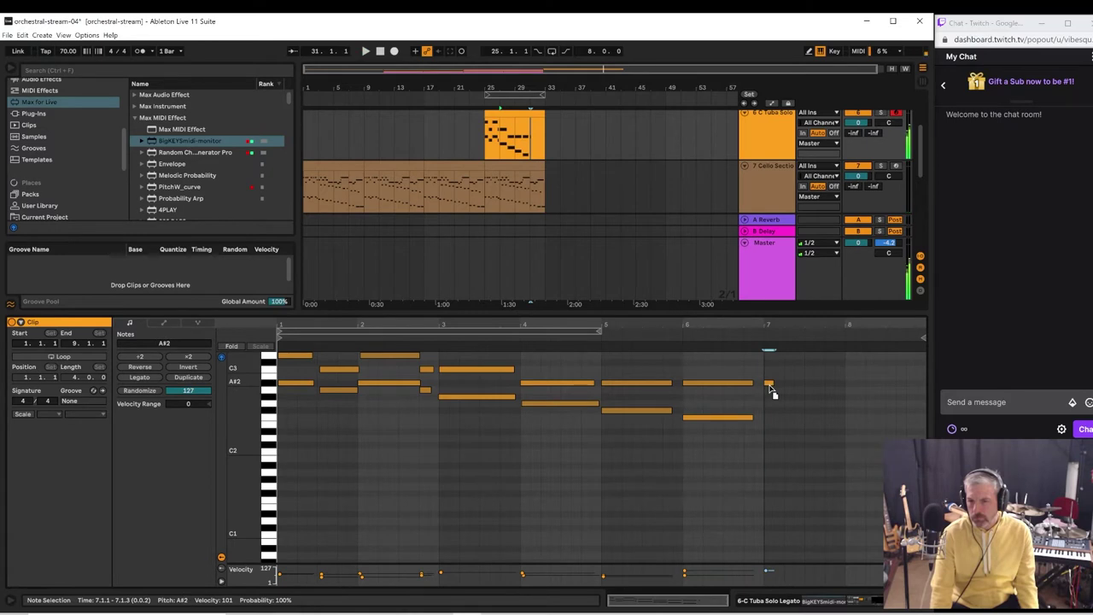
{"action": "double_click", "coordinate": [769, 425]}
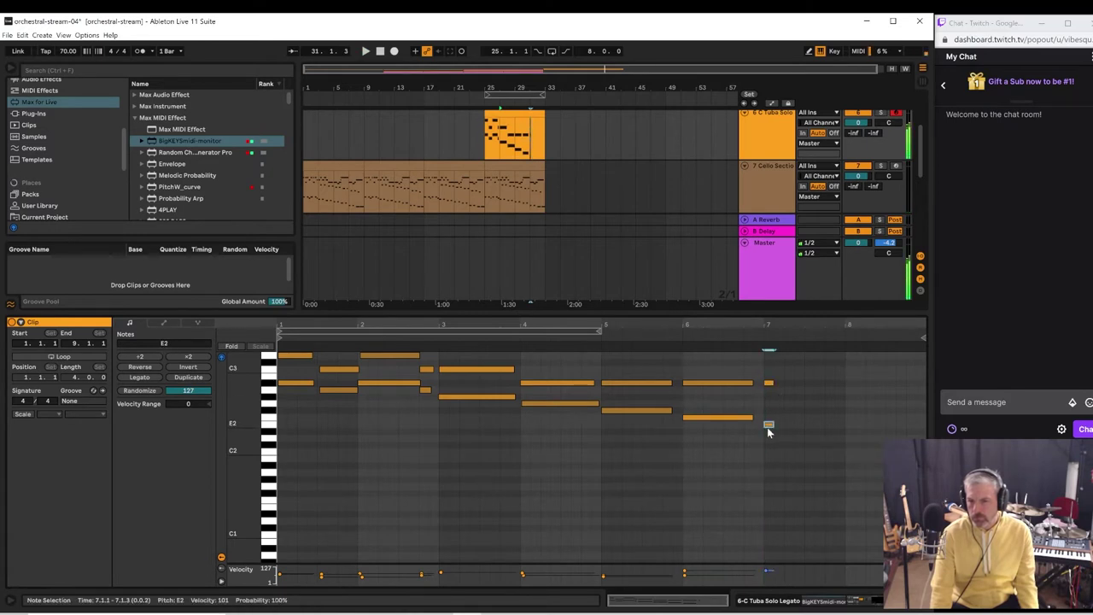
{"action": "left_click_drag", "start_coordinate": [769, 427], "coordinate": [772, 434]}
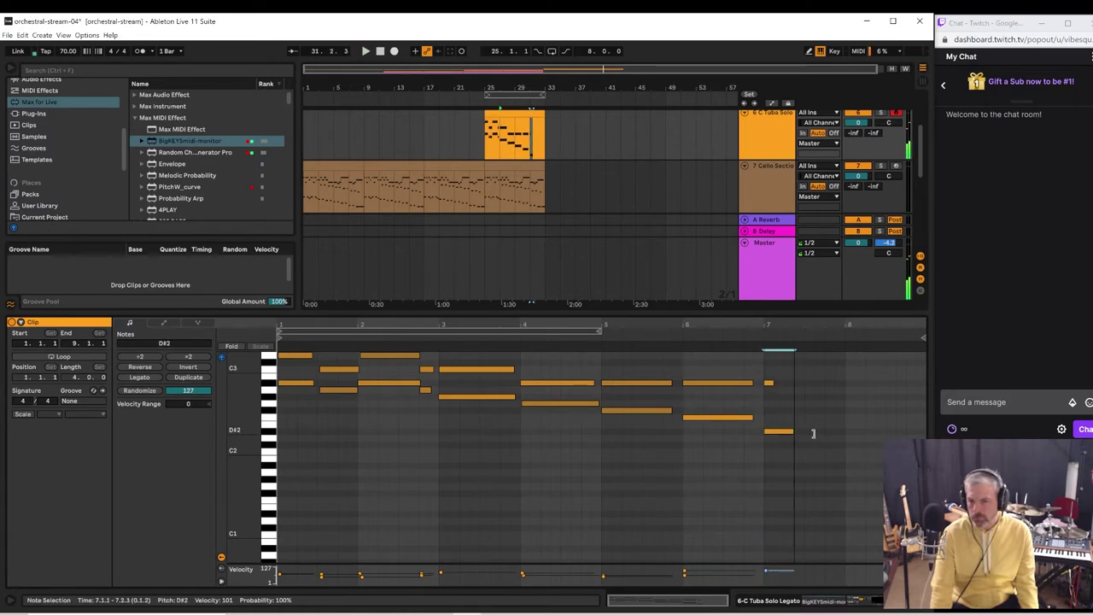
{"action": "key", "text": "space"}
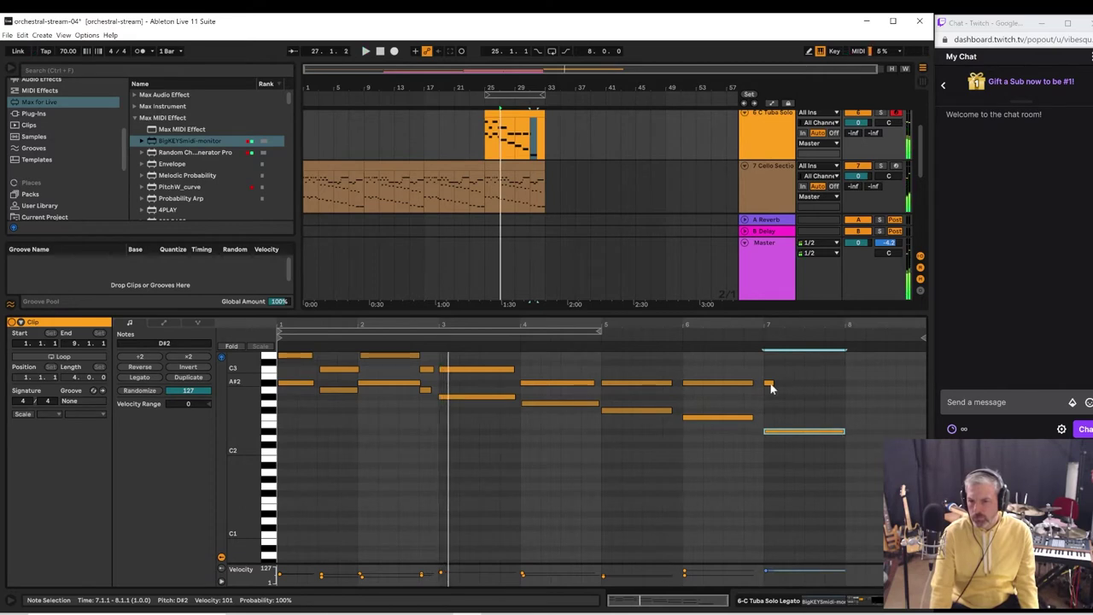
{"action": "left_click_drag", "start_coordinate": [771, 387], "coordinate": [839, 395]}
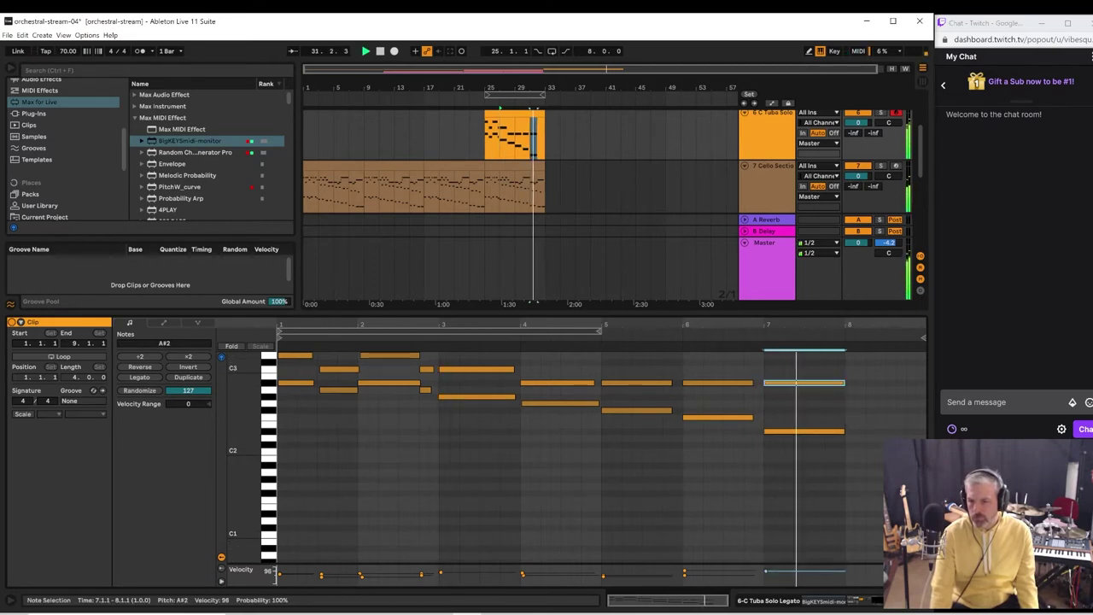
- Lower the velocities of the bar 7 A#2 and D#2 to about 96 and 91, and the bar 6 F2 to about 81
{"action": "left_click", "coordinate": [766, 574]}
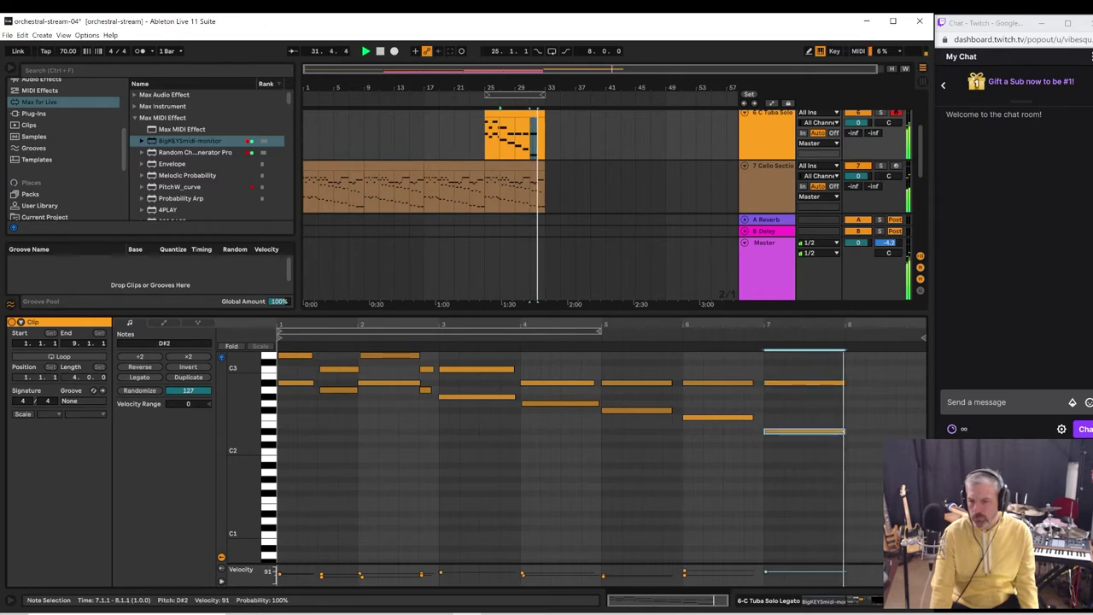
{"action": "left_click", "coordinate": [684, 574]}
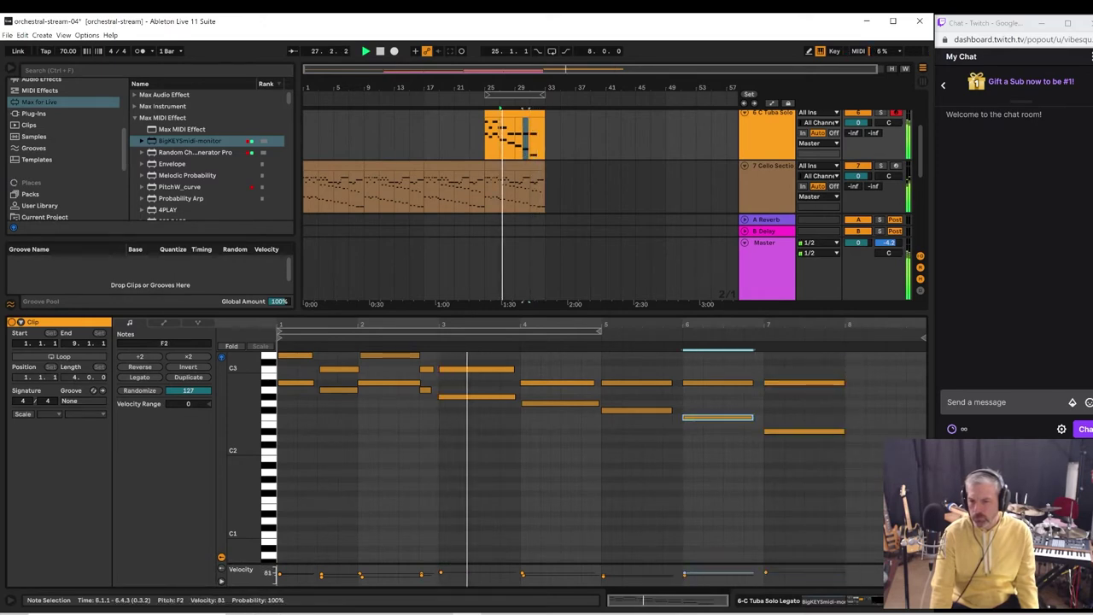
{"action": "left_click", "coordinate": [754, 349]}
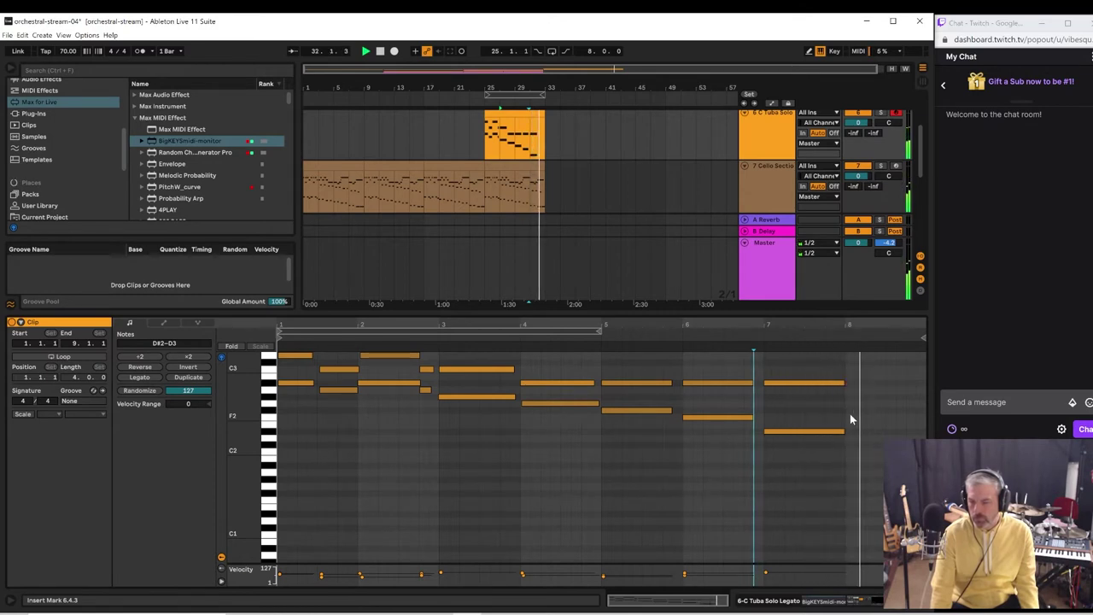
- Add D2 and A2 notes from 8.1.1 to 8.4.3 in the tuba clip, and select the looped bars 25 to 33 in the arrangement
{"action": "double_click", "coordinate": [849, 438]}
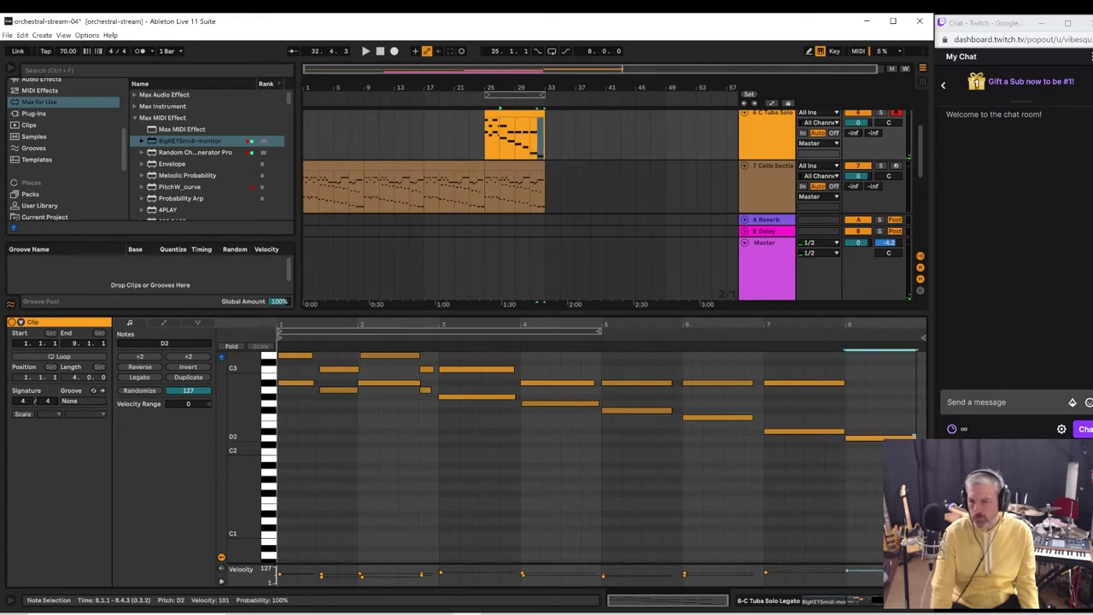
{"action": "double_click", "coordinate": [849, 384]}
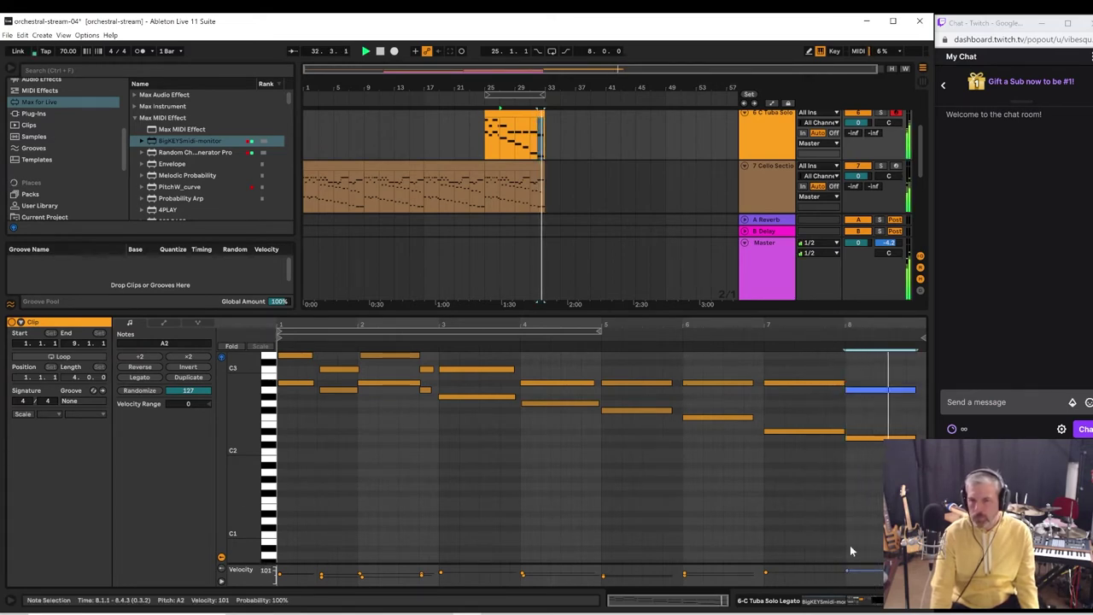
{"action": "left_click", "coordinate": [497, 94]}
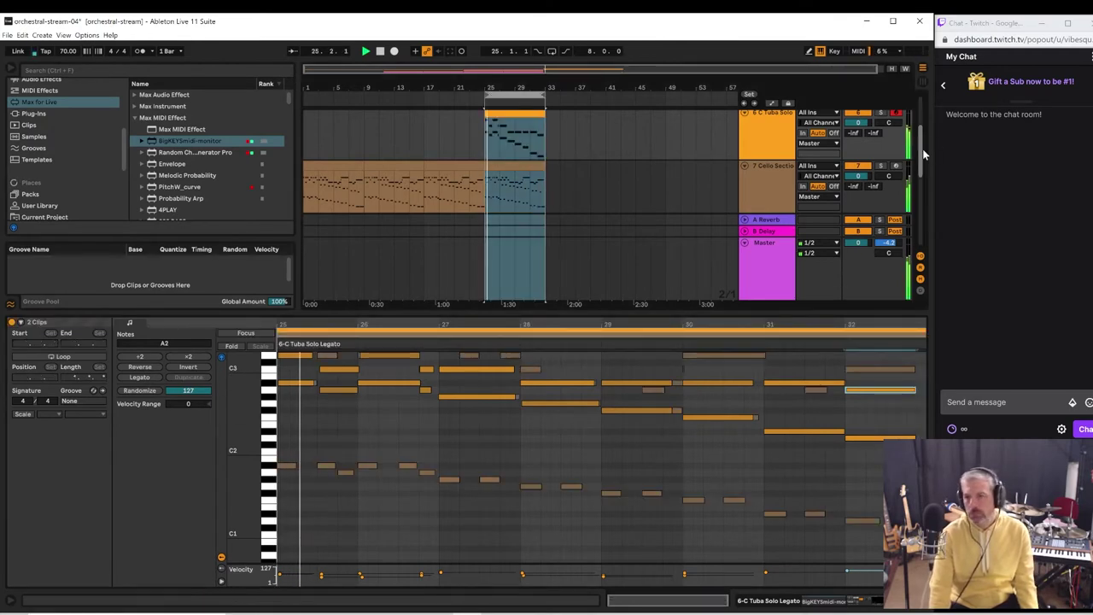
{"action": "scroll", "coordinate": [920, 142], "scroll_direction": "up", "scroll_amount": 5}
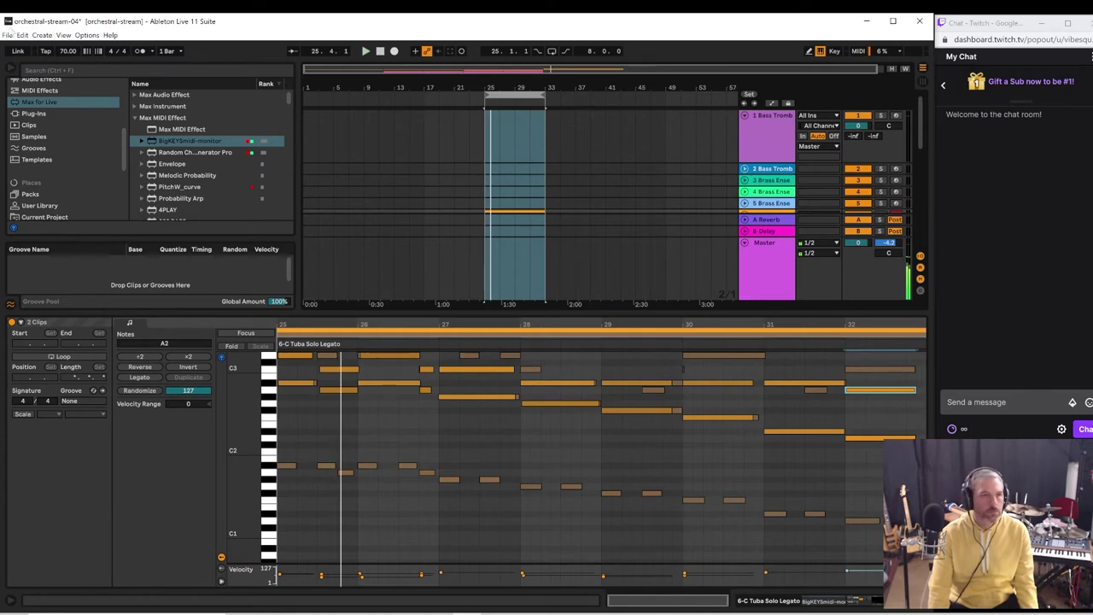
- Save the Live Set under the new name orchestral-stream-05
{"action": "left_click", "coordinate": [7, 35]}
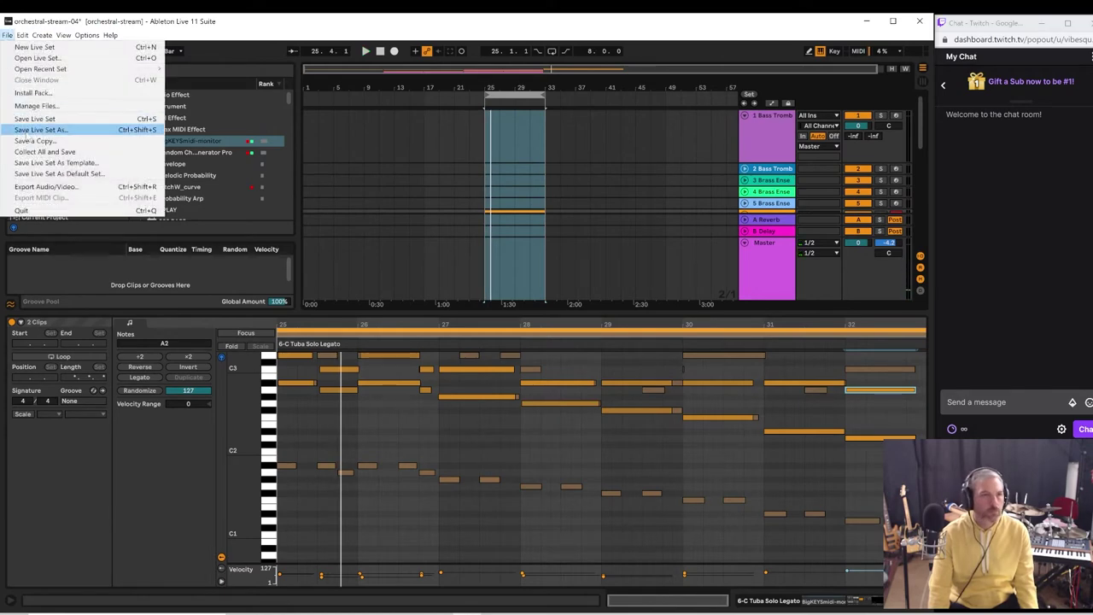
{"action": "left_click", "coordinate": [34, 128]}
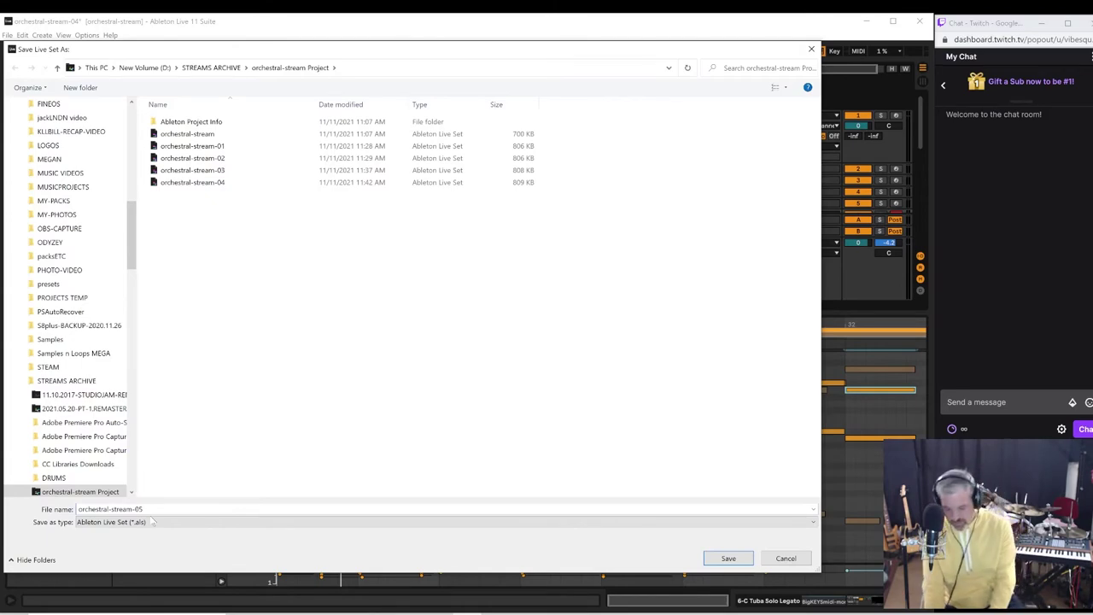
{"action": "key", "text": "Return"}
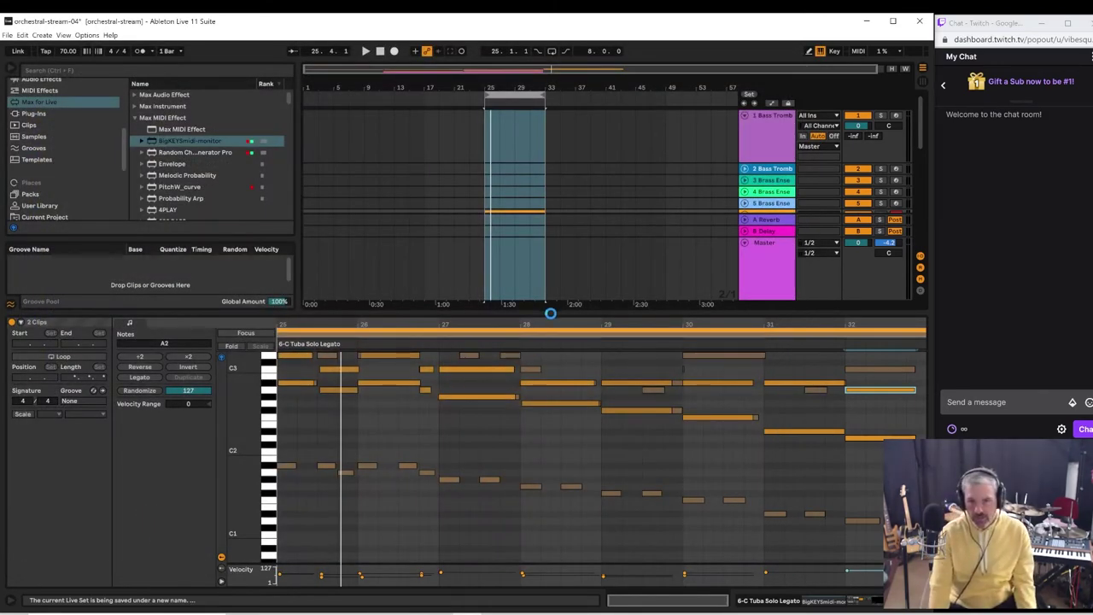
- Enlarge the arrangement area, play the looped section, and arm Bass Trombone Solo Staccato, Bass Trombone Solo Legato and Brass Ensemble Staccato in turn to try them
{"action": "left_click_drag", "start_coordinate": [551, 313], "coordinate": [530, 466]}
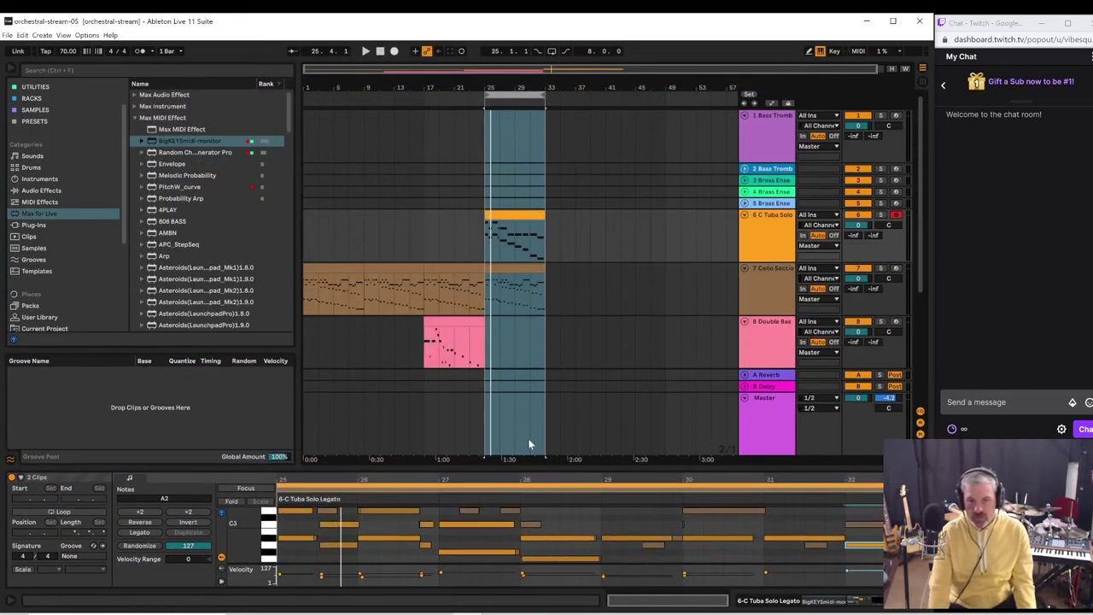
{"action": "key", "text": "space"}
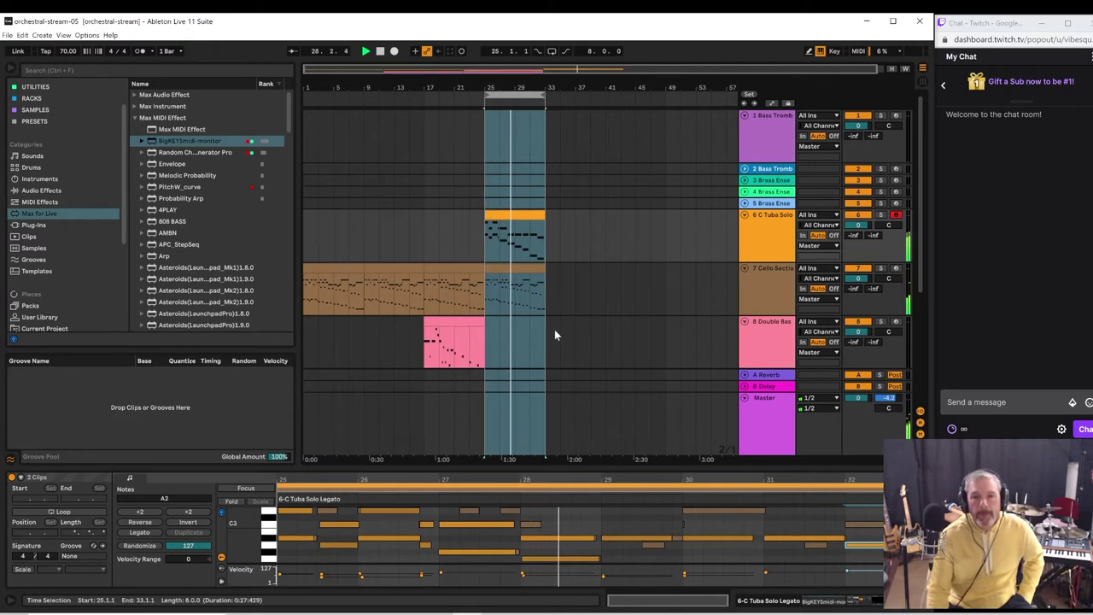
{"action": "left_click", "coordinate": [895, 169]}
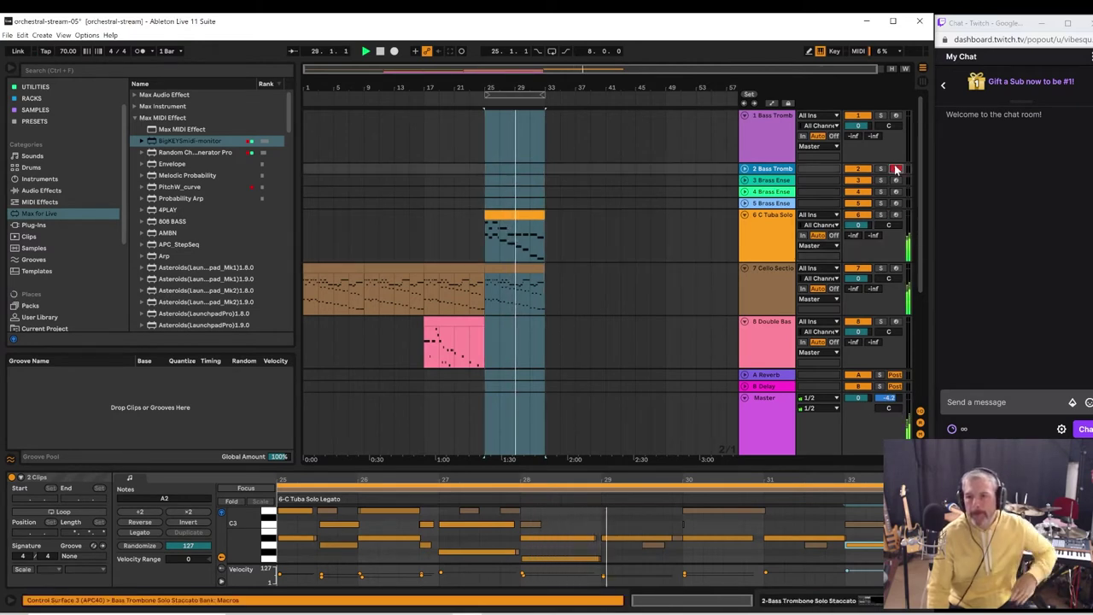
{"action": "left_click", "coordinate": [894, 117]}
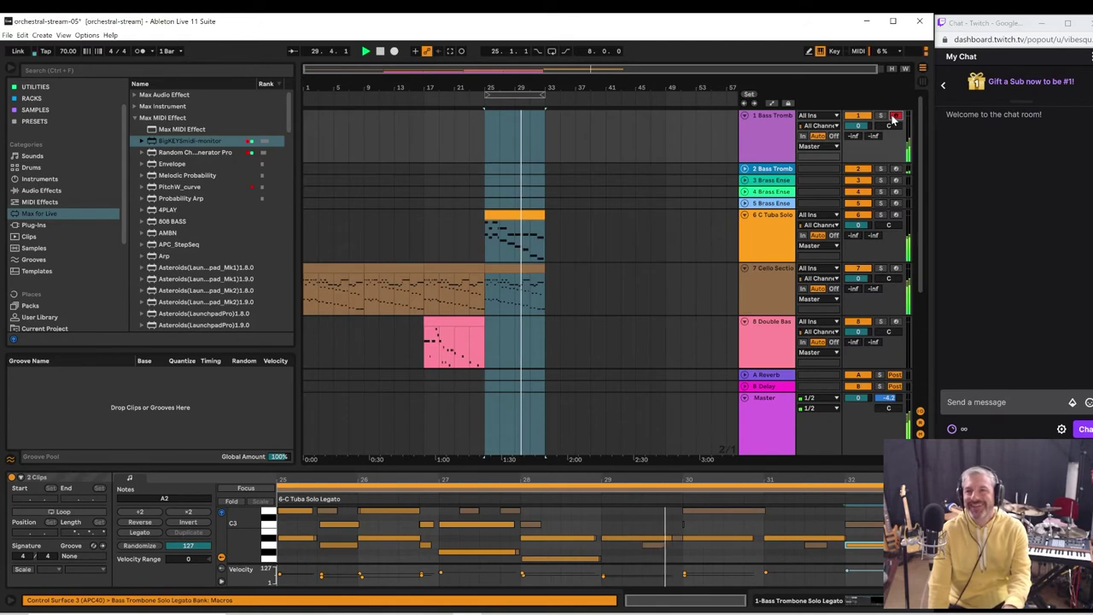
{"action": "left_click", "coordinate": [896, 192]}
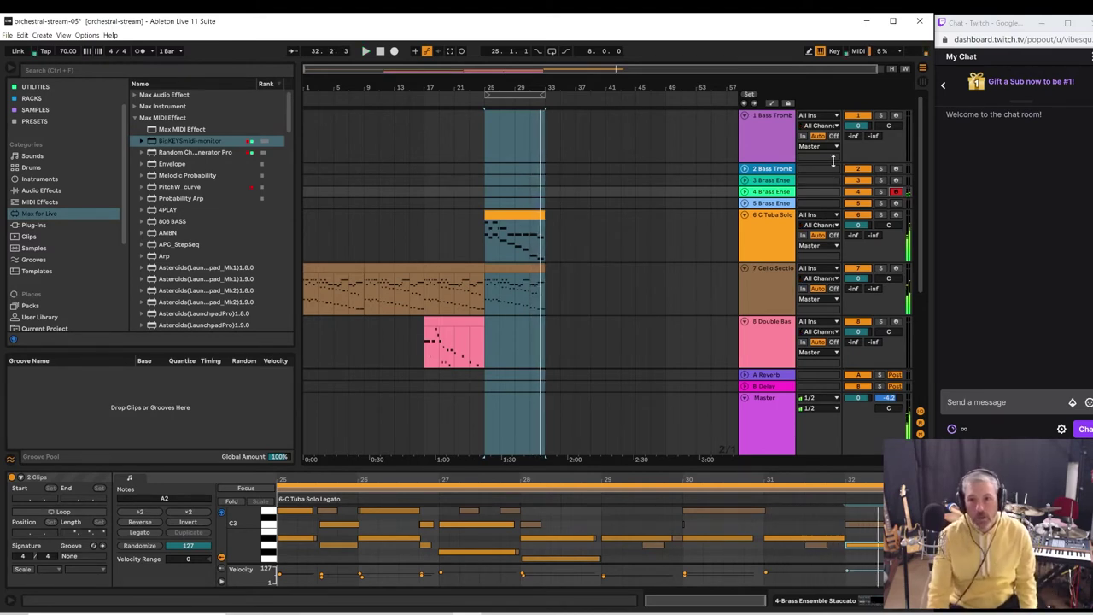
- Delete the Brass Ensemble Staccato track and the other Brass Ensemble track directly above the tuba
{"action": "left_click", "coordinate": [791, 193]}
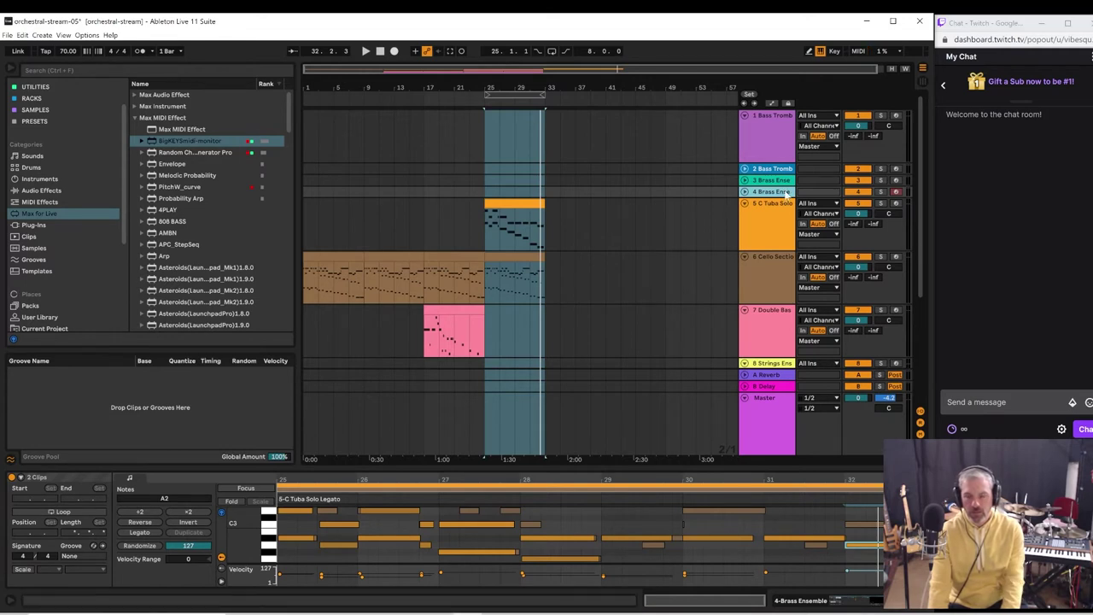
{"action": "key", "text": "space"}
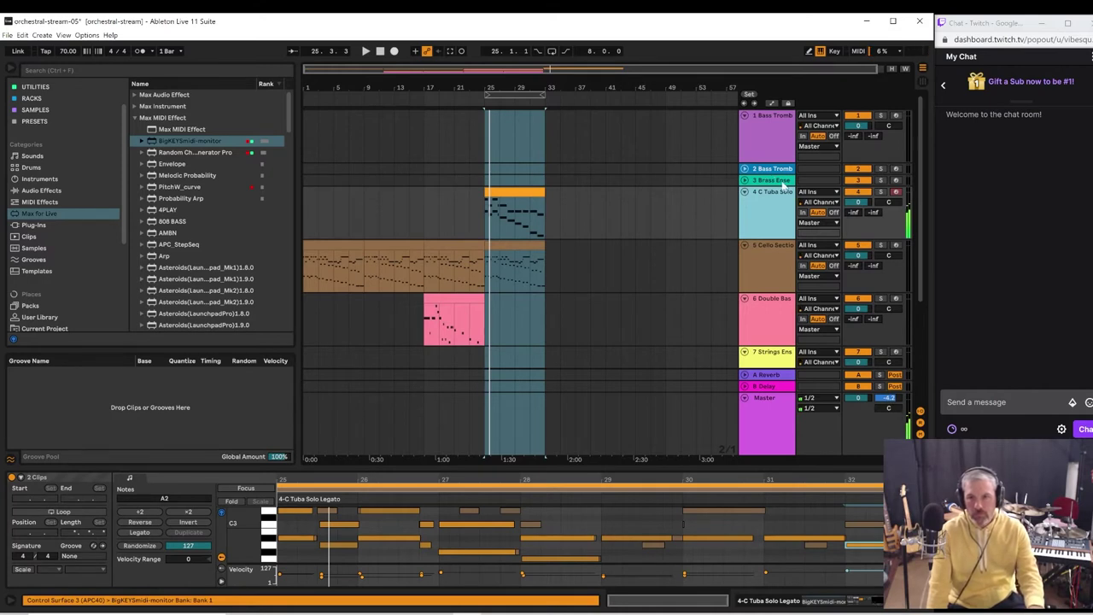
- Arm Brass Ensemble Sforzando, Bass Trombone Solo Staccato and Bass Trombone Solo Legato in turn, and try the last one over the looped section
{"action": "left_click", "coordinate": [896, 180]}
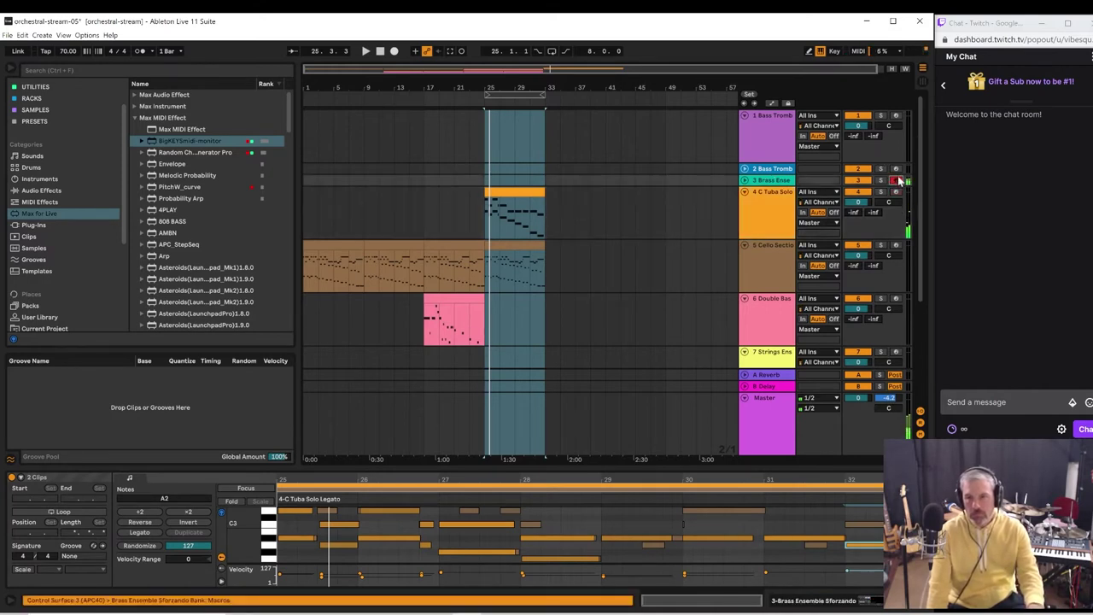
{"action": "left_click", "coordinate": [897, 169]}
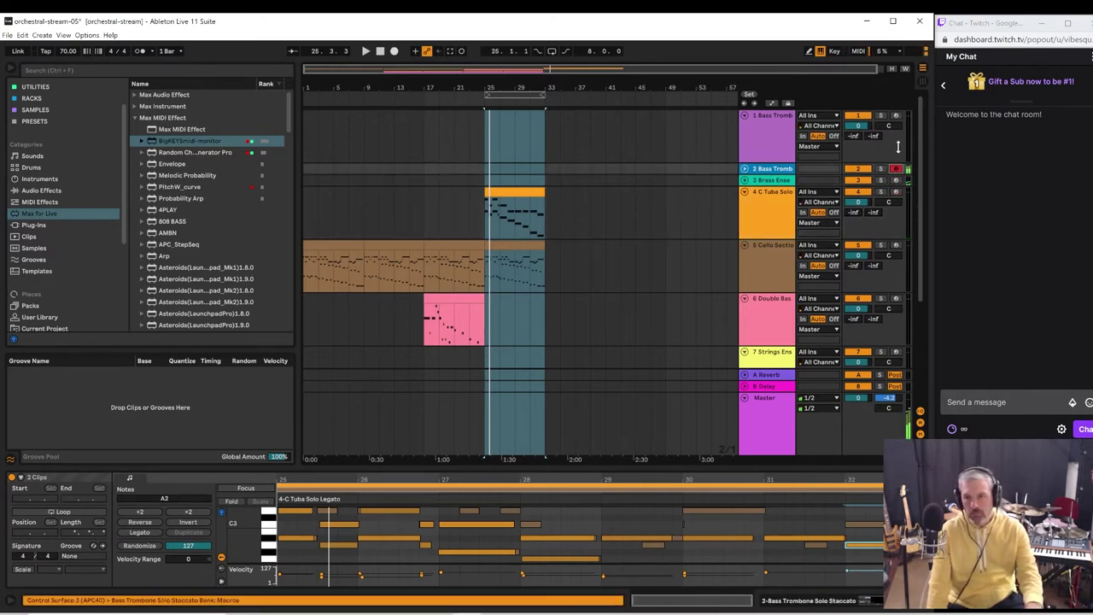
{"action": "left_click", "coordinate": [896, 116]}
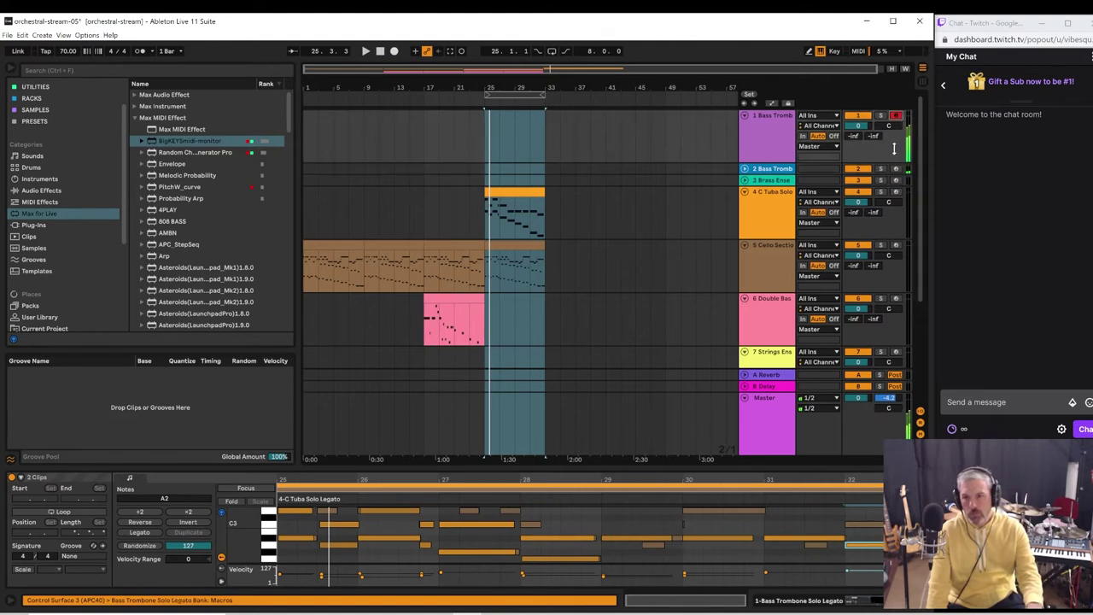
{"action": "key", "text": "space"}
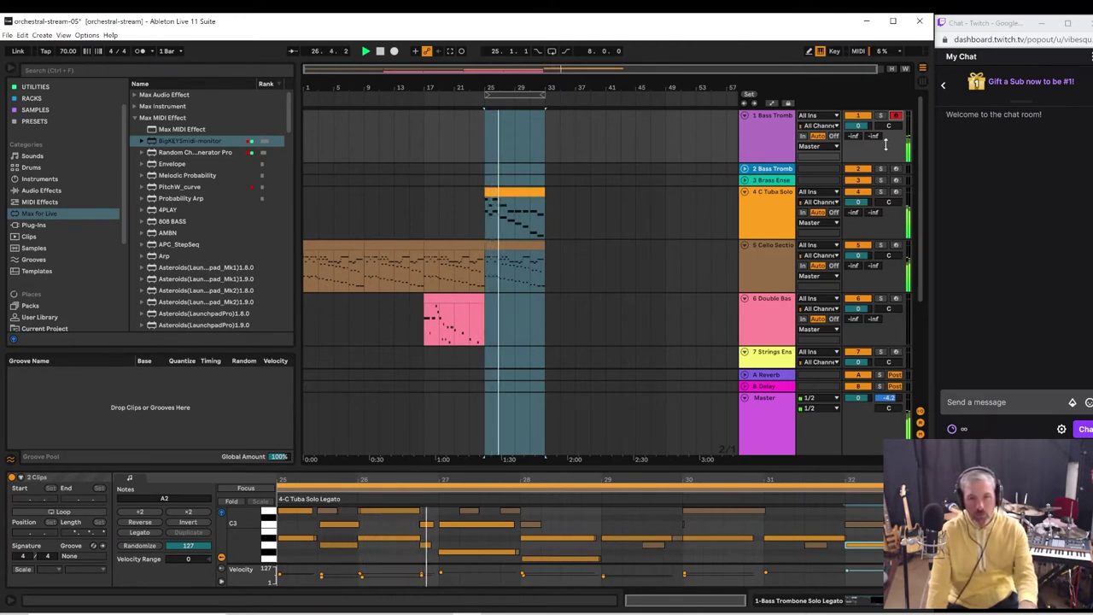
- Delete the Bass Trombone Solo Legato, Bass Trombone Solo Staccato and Brass Ensemble Sforzando tracks, and collapse all remaining tracks
{"action": "left_click", "coordinate": [776, 154]}
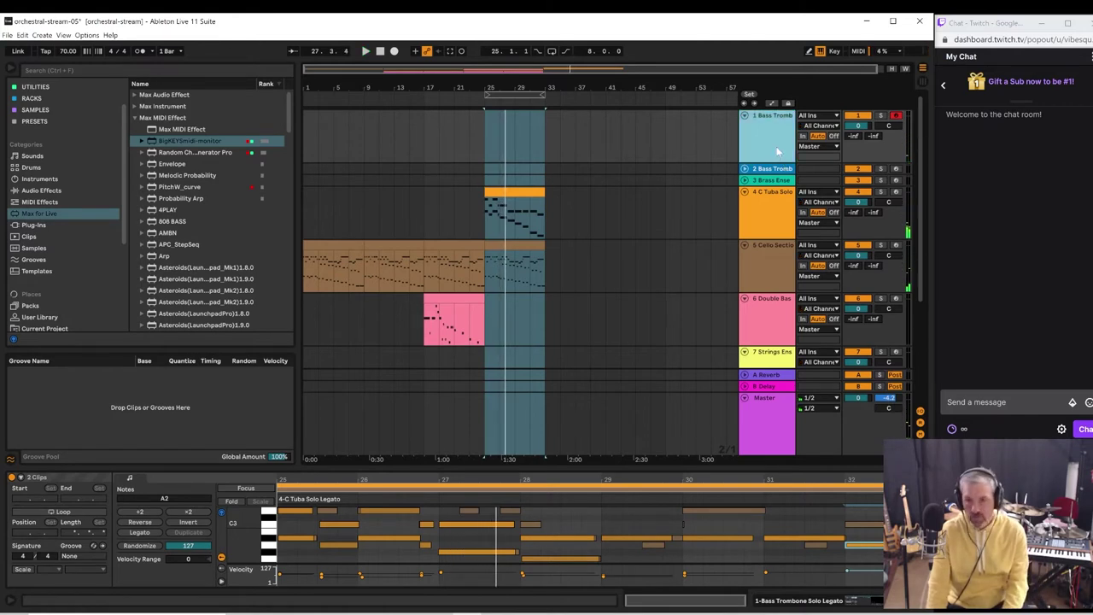
{"action": "key", "text": "ctrl+z"}
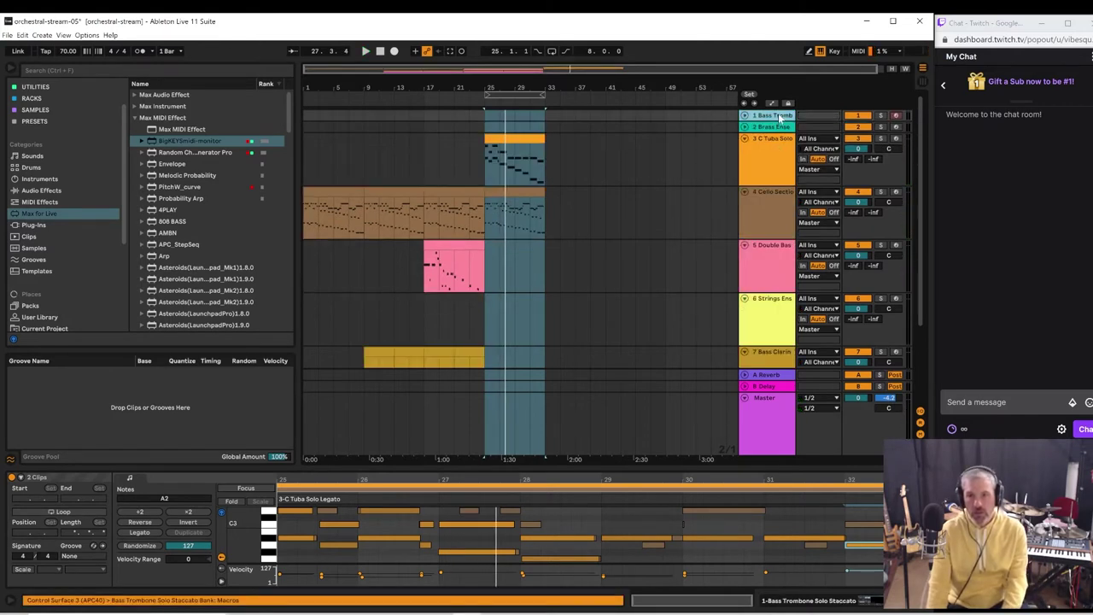
{"action": "key", "text": "Delete"}
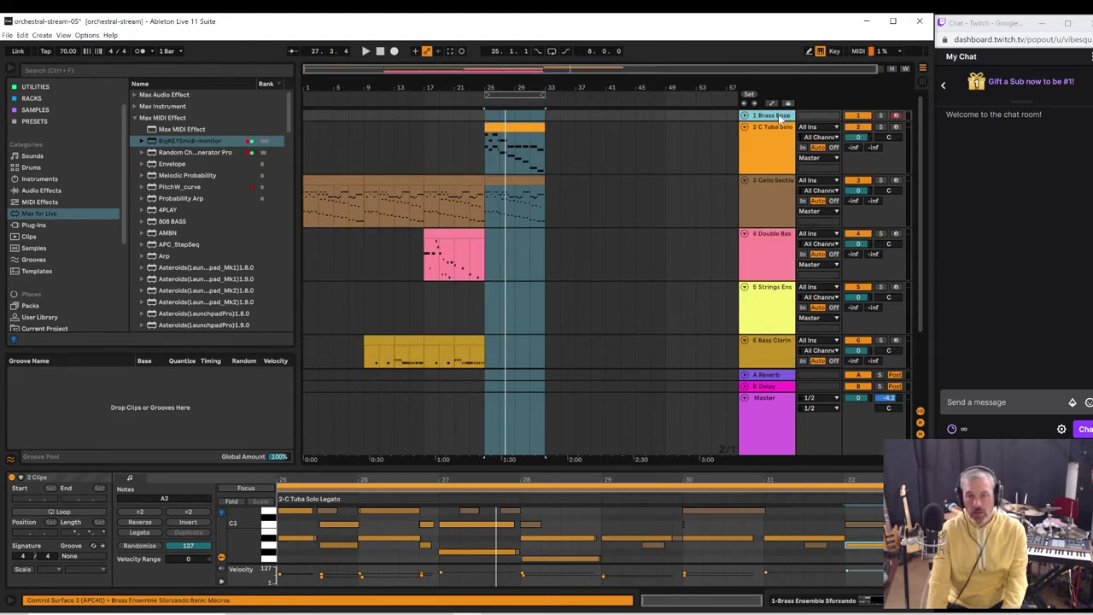
{"action": "key", "text": "Delete"}
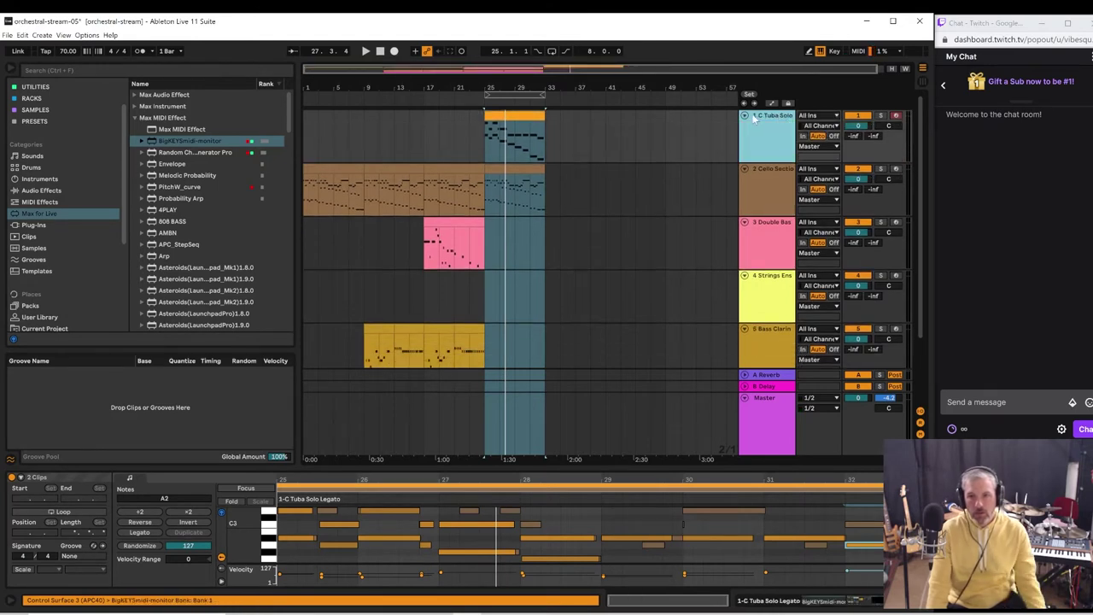
{"action": "left_click", "coordinate": [746, 117], "text": "alt"}
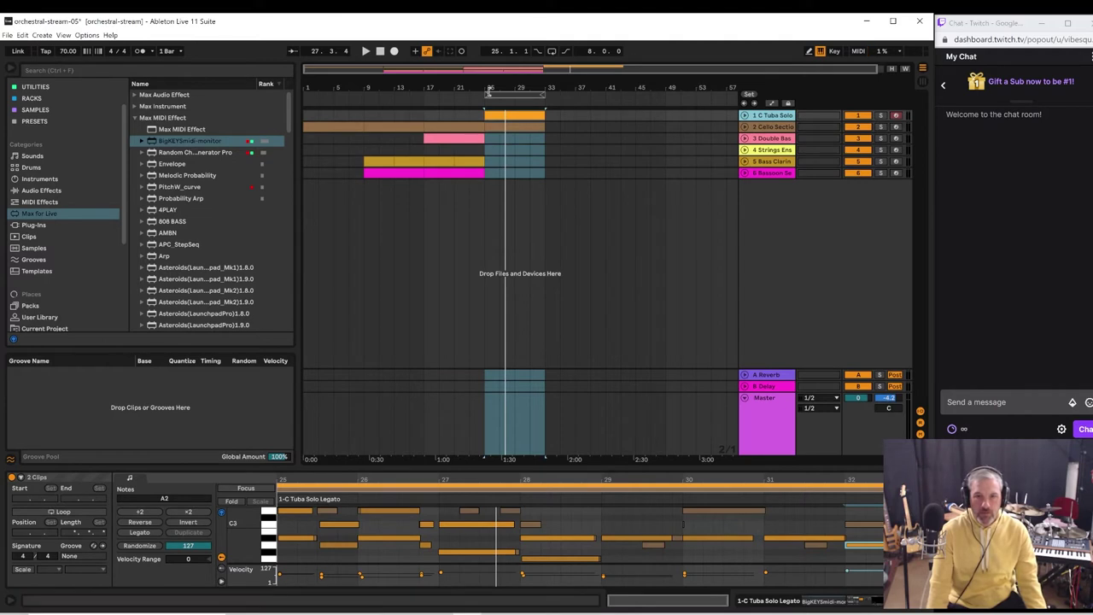
- Extend the loop back to bar 1 so it spans 32 bars, and play the arrangement from bar 25 with the Strings Ensemble track armed
{"action": "left_click_drag", "start_coordinate": [488, 92], "coordinate": [304, 96]}
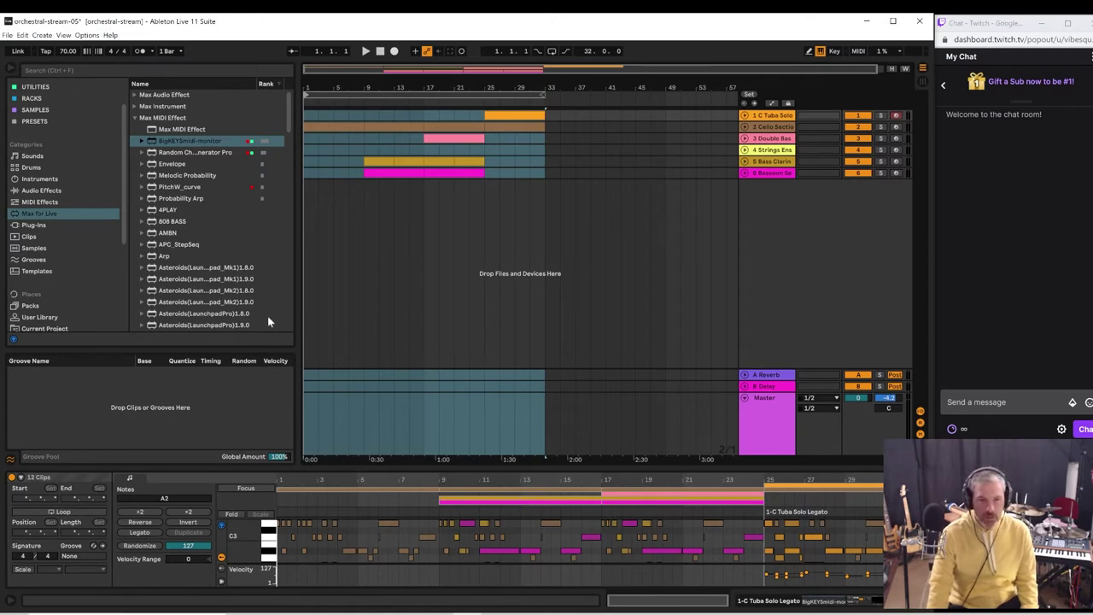
{"action": "left_click", "coordinate": [484, 153]}
{"action": "key", "text": "space"}
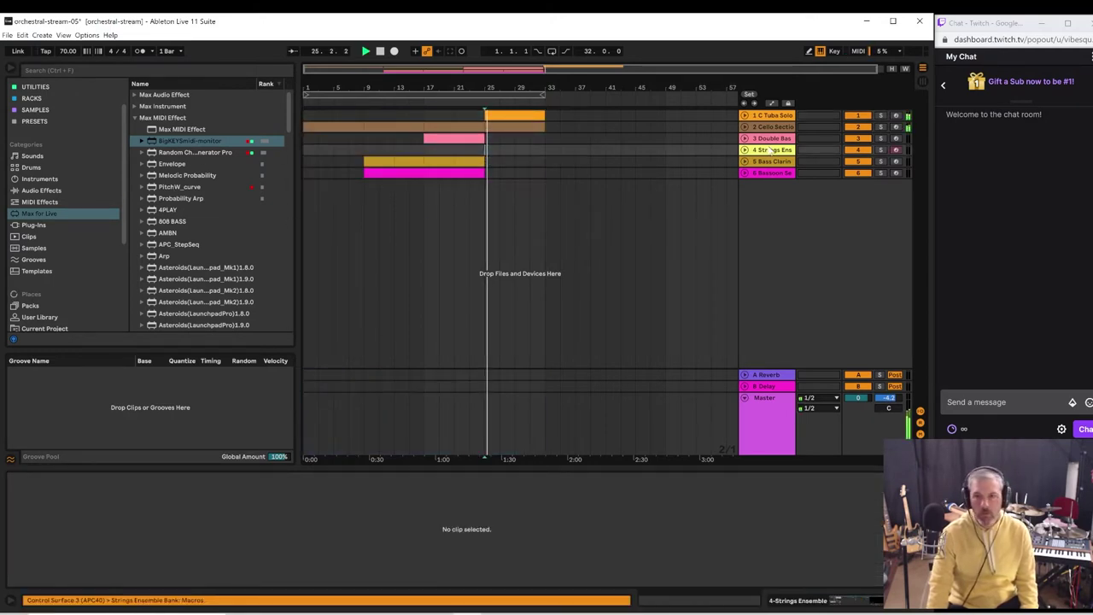
- Browse the installed packs and open the Sounds folder of the Orchestral Mallets pack
{"action": "left_click", "coordinate": [28, 306]}
{"action": "scroll", "coordinate": [183, 196], "scroll_direction": "down", "scroll_amount": 8}
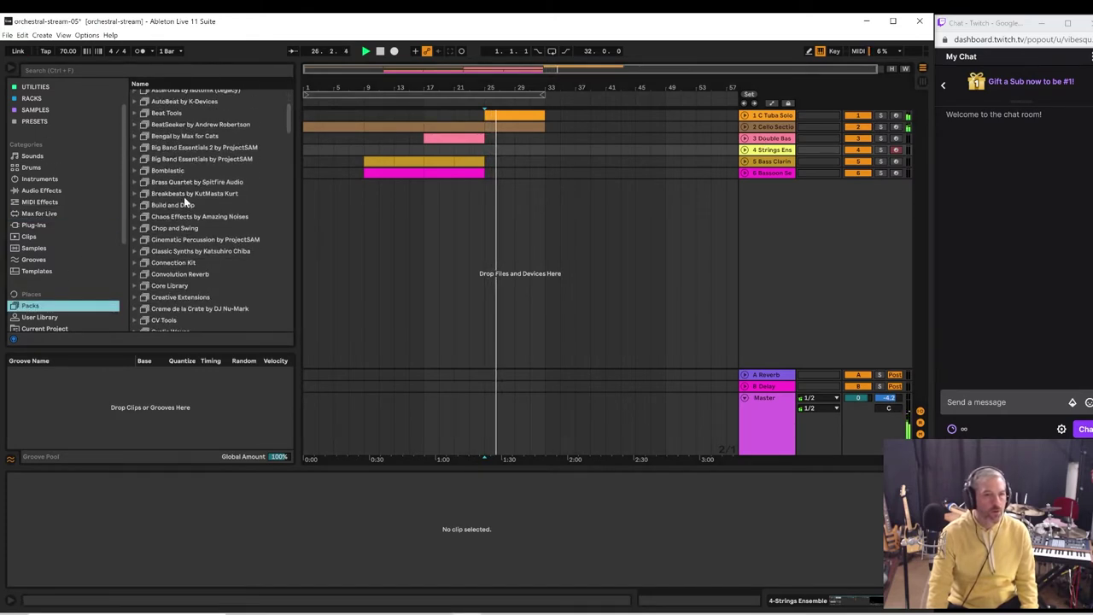
{"action": "scroll", "coordinate": [183, 198], "scroll_direction": "down", "scroll_amount": 10}
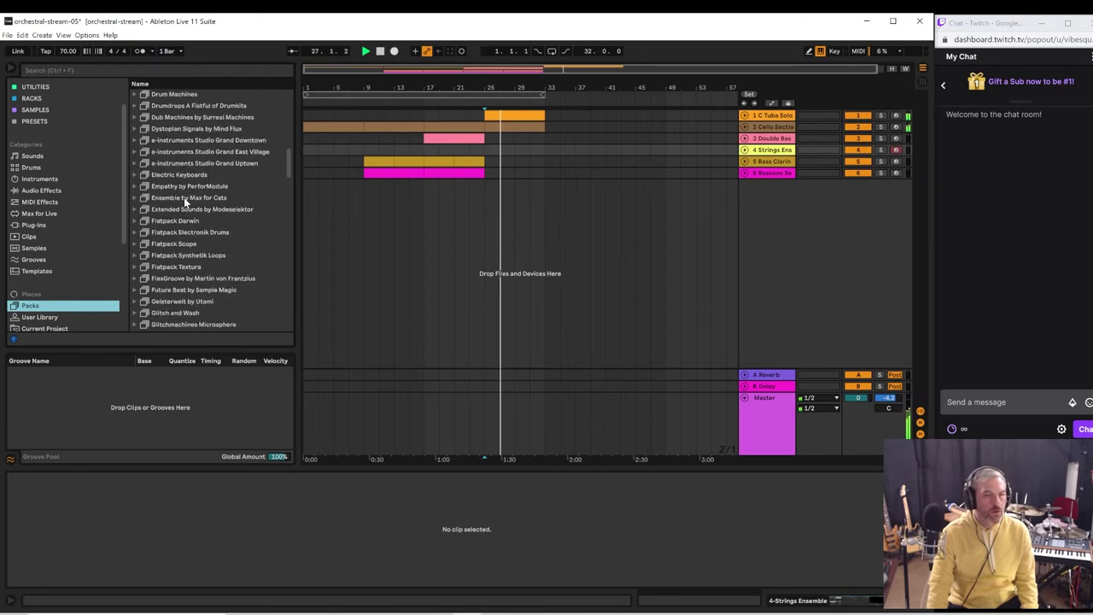
{"action": "scroll", "coordinate": [184, 198], "scroll_direction": "down", "scroll_amount": 6}
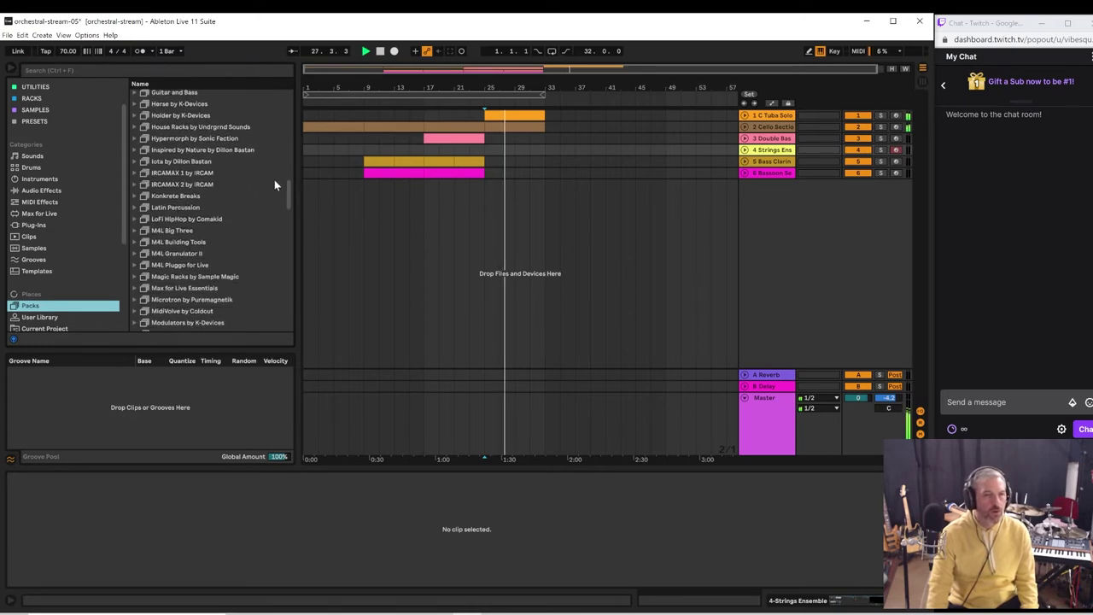
{"action": "left_click_drag", "start_coordinate": [287, 198], "coordinate": [293, 220]}
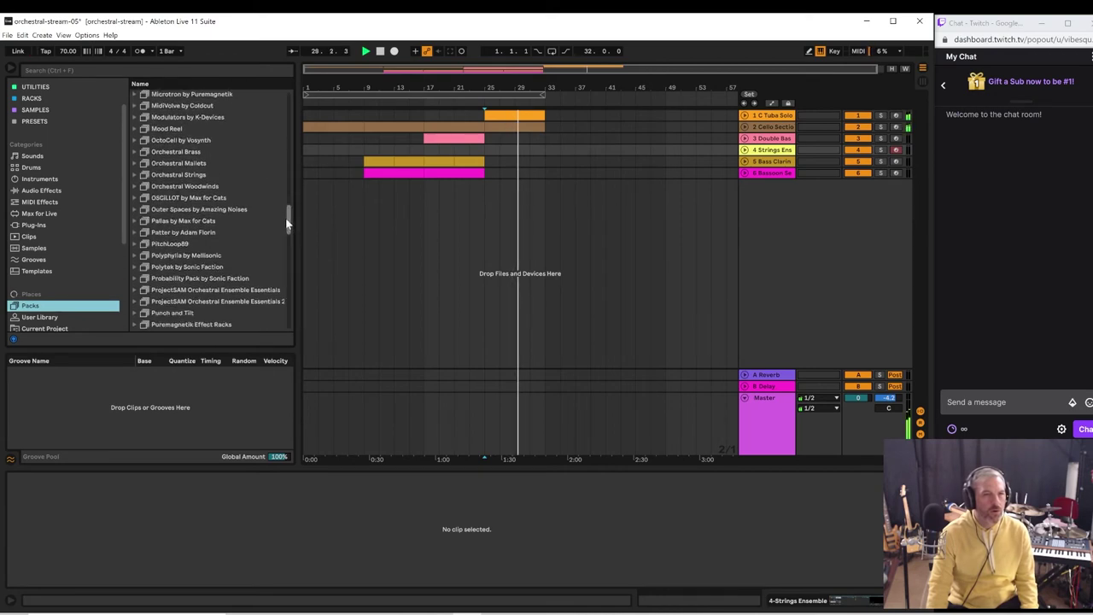
{"action": "left_click", "coordinate": [163, 164]}
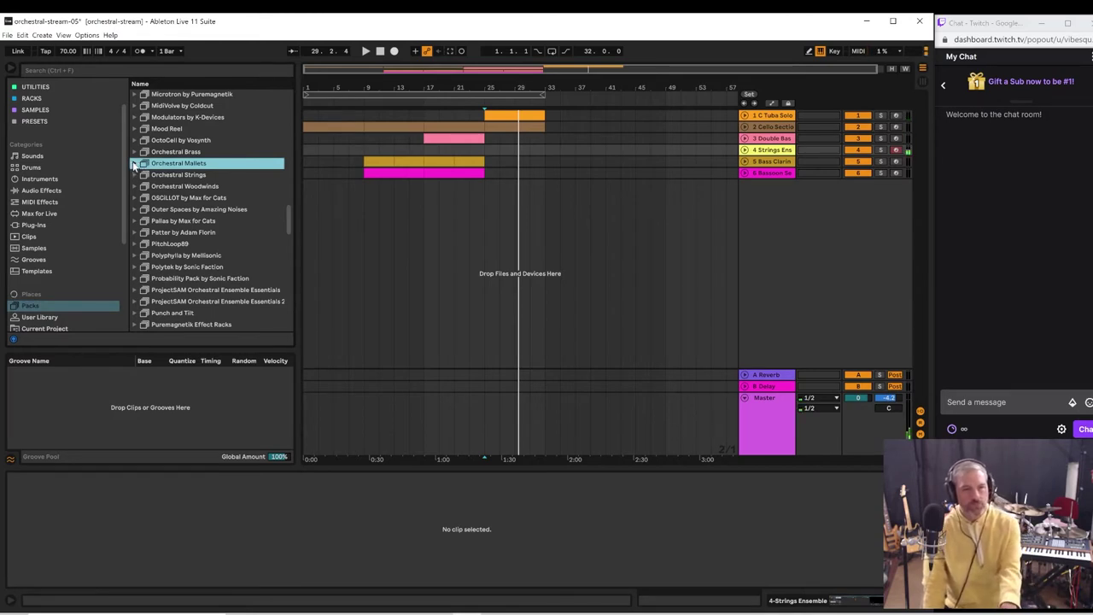
{"action": "left_click", "coordinate": [134, 164]}
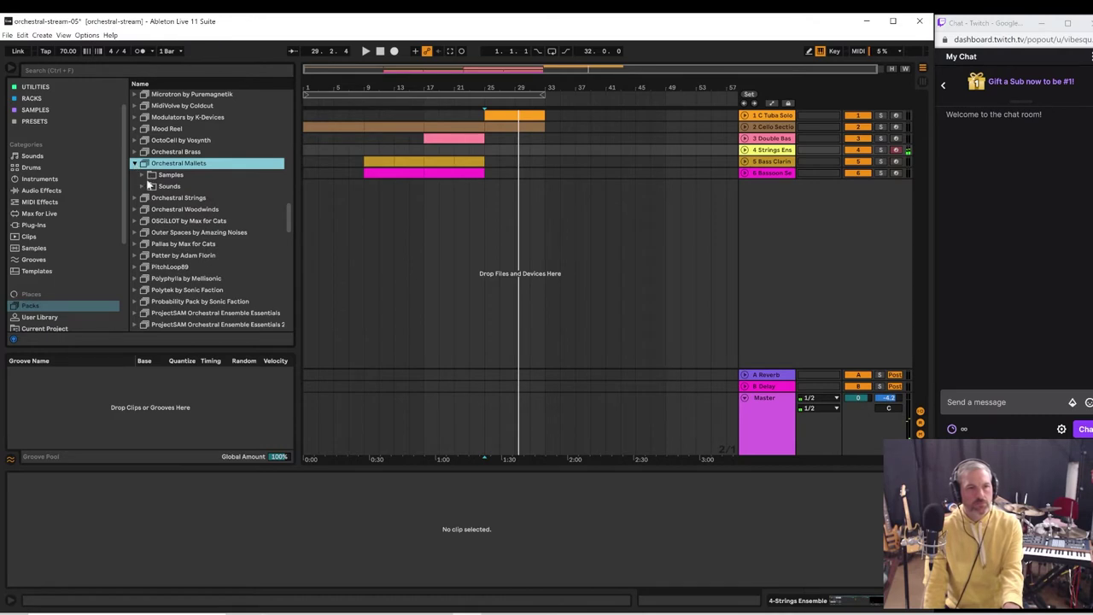
{"action": "left_click", "coordinate": [143, 187]}
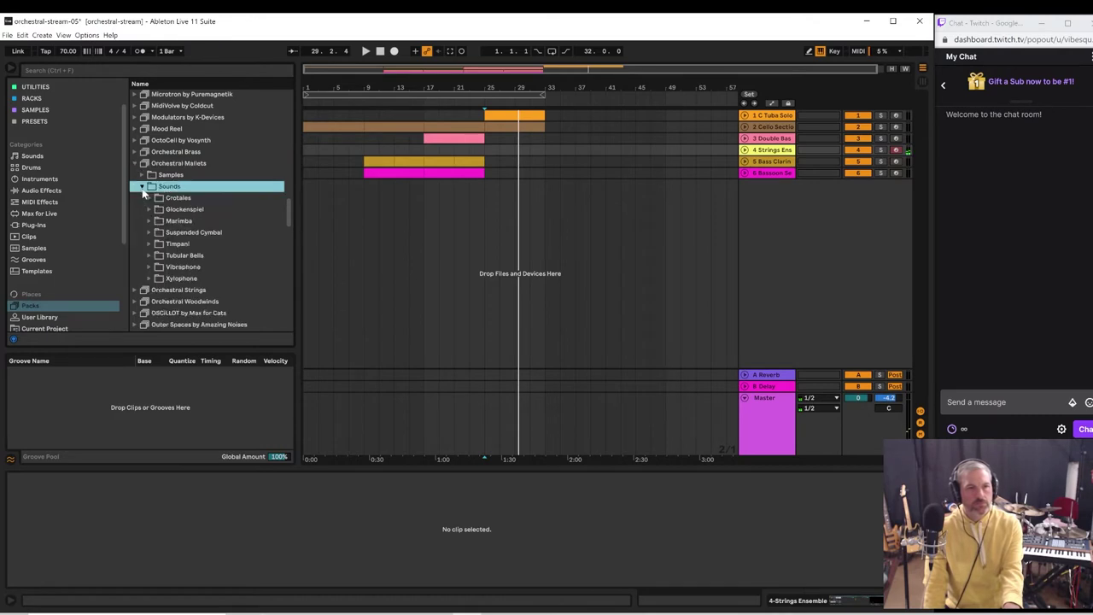
- Audition the Vibraphone Hits, Xylophone Hits and Xylophone presets, and collapse the mallet Sounds folder
{"action": "left_click", "coordinate": [151, 267]}
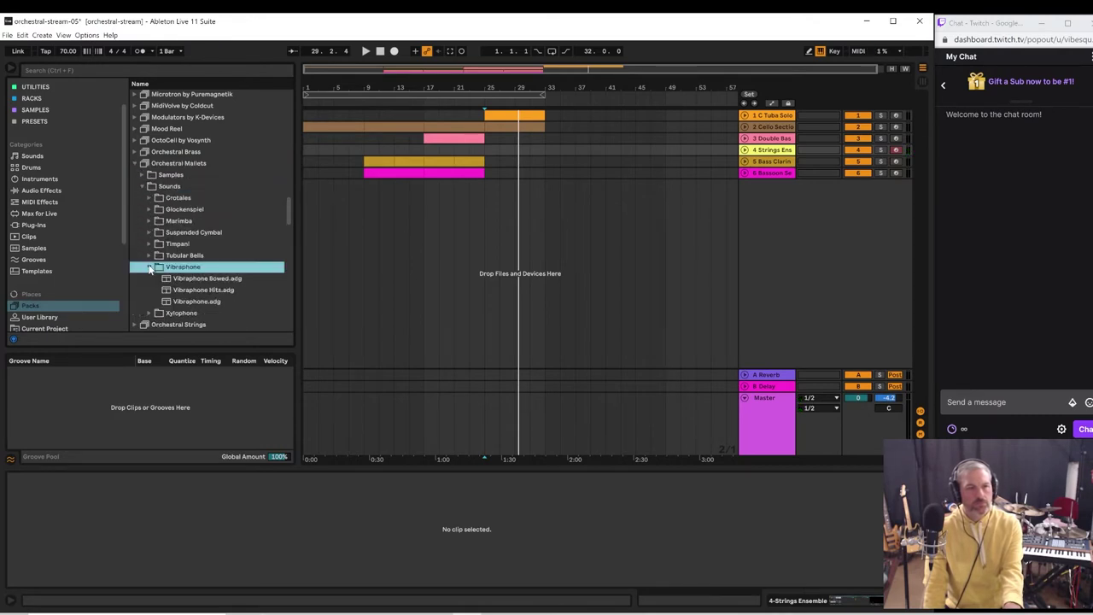
{"action": "left_click", "coordinate": [173, 292]}
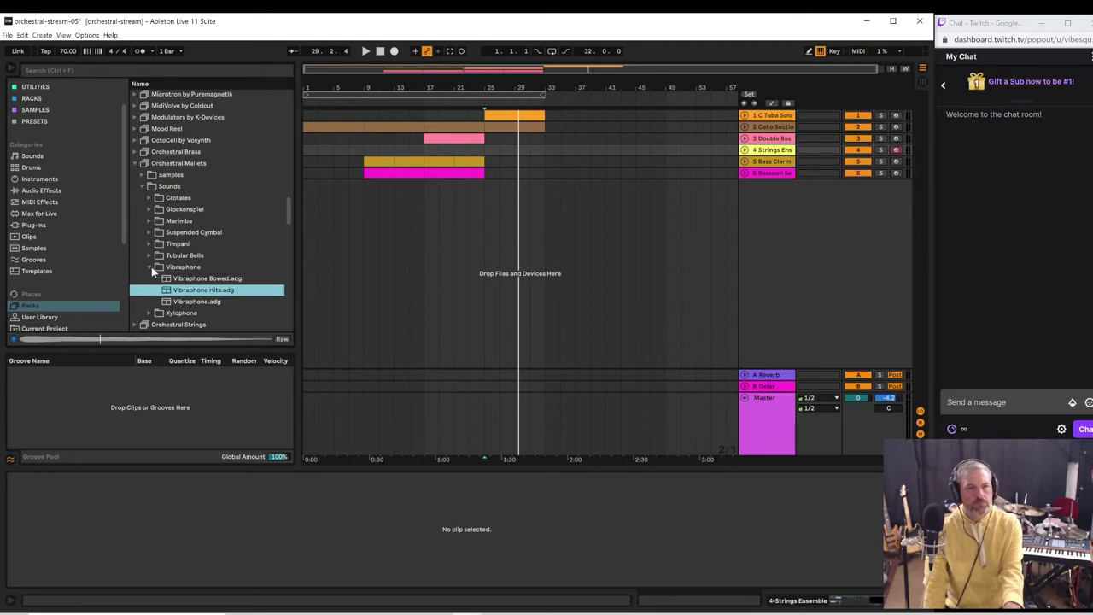
{"action": "left_click", "coordinate": [151, 266]}
{"action": "left_click", "coordinate": [149, 279]}
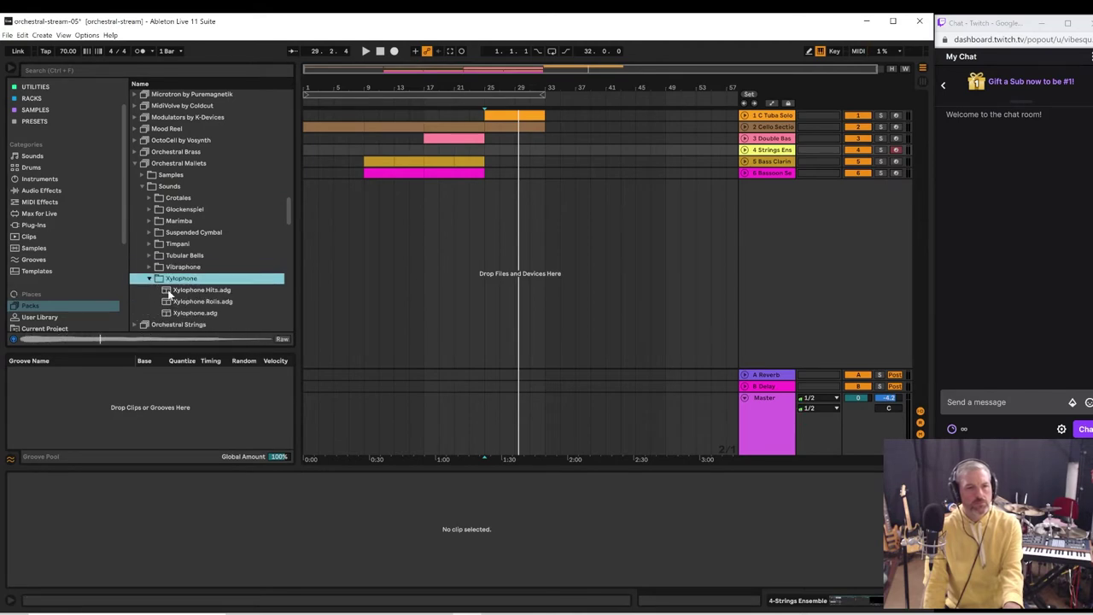
{"action": "left_click", "coordinate": [168, 291]}
{"action": "left_click", "coordinate": [170, 314]}
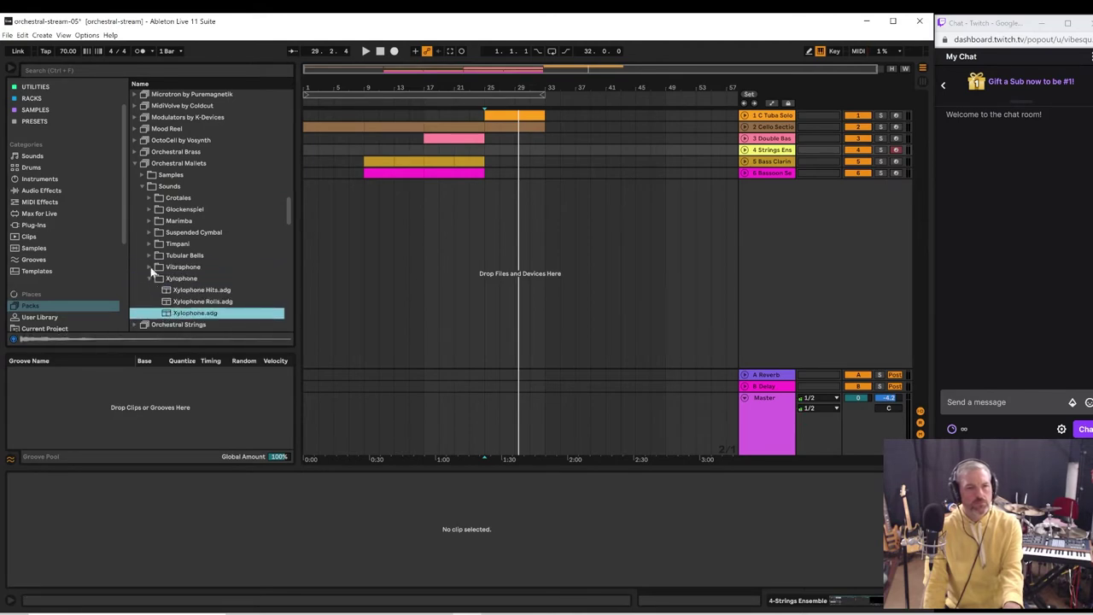
{"action": "left_click", "coordinate": [143, 186]}
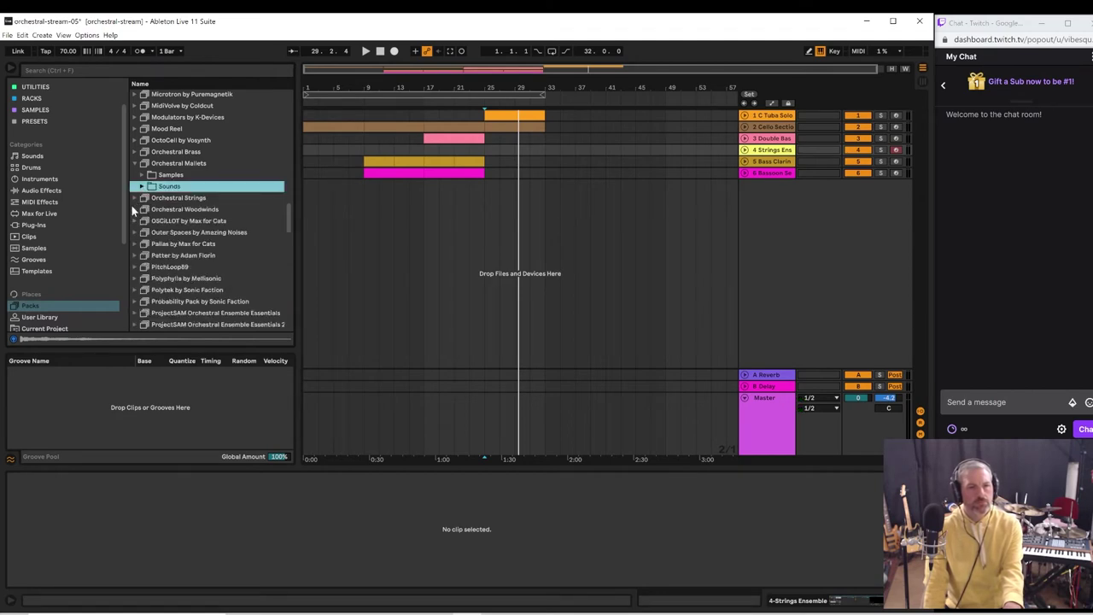
- Open the Orchestral Woodwinds sounds and audition the English Horn Solo Half Step Trills, Legato and Staccato presets
{"action": "left_click", "coordinate": [131, 205]}
{"action": "left_click", "coordinate": [135, 208]}
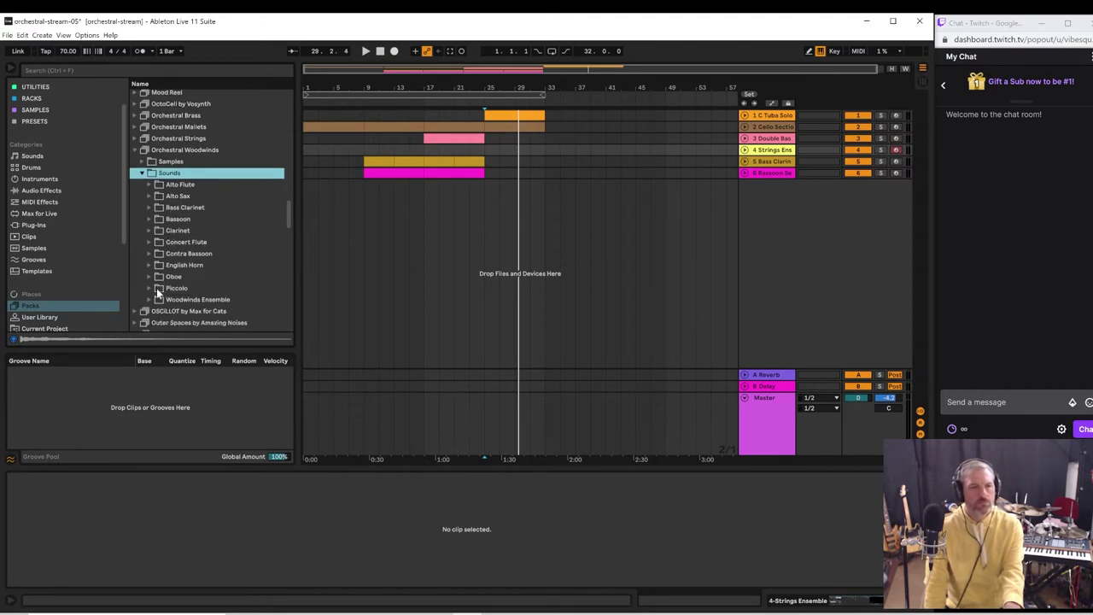
{"action": "left_click", "coordinate": [154, 268]}
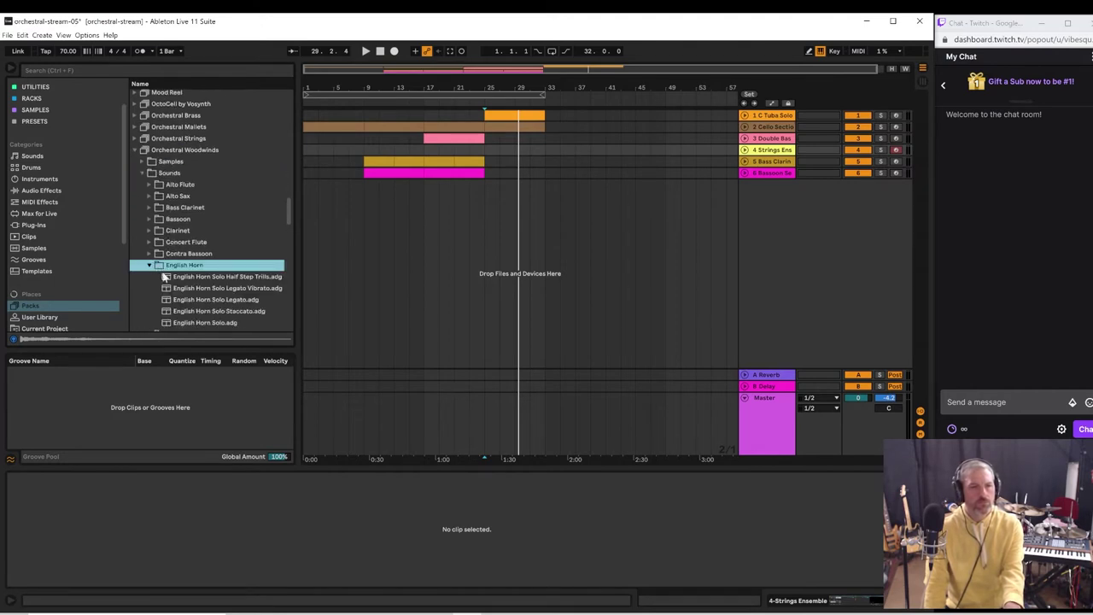
{"action": "left_click", "coordinate": [169, 278]}
{"action": "left_click", "coordinate": [178, 301]}
{"action": "scroll", "coordinate": [180, 307], "scroll_direction": "down", "scroll_amount": 2}
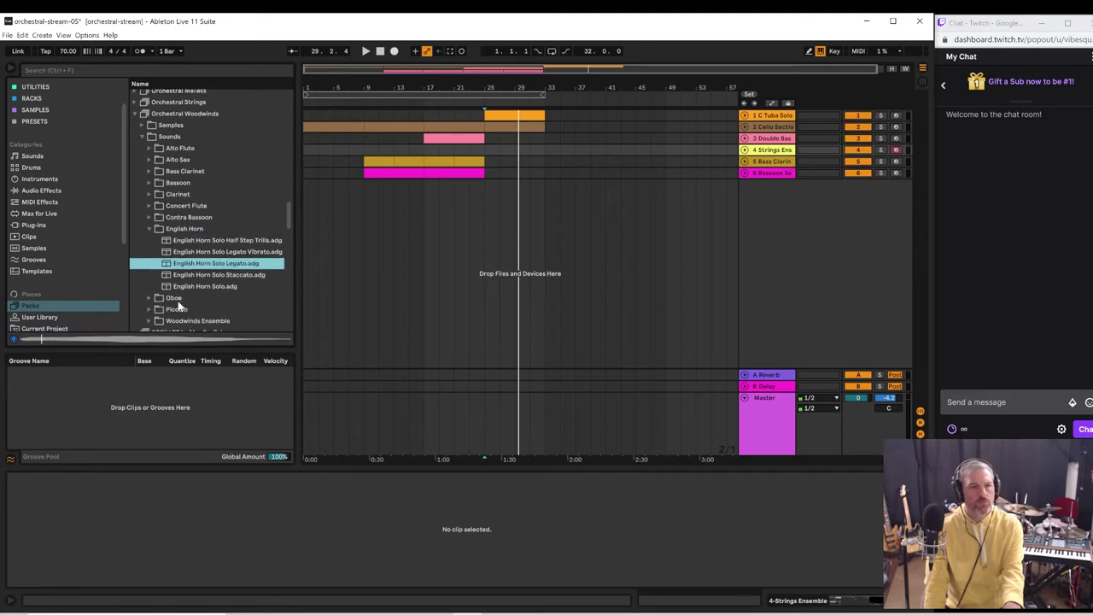
{"action": "left_click", "coordinate": [188, 274]}
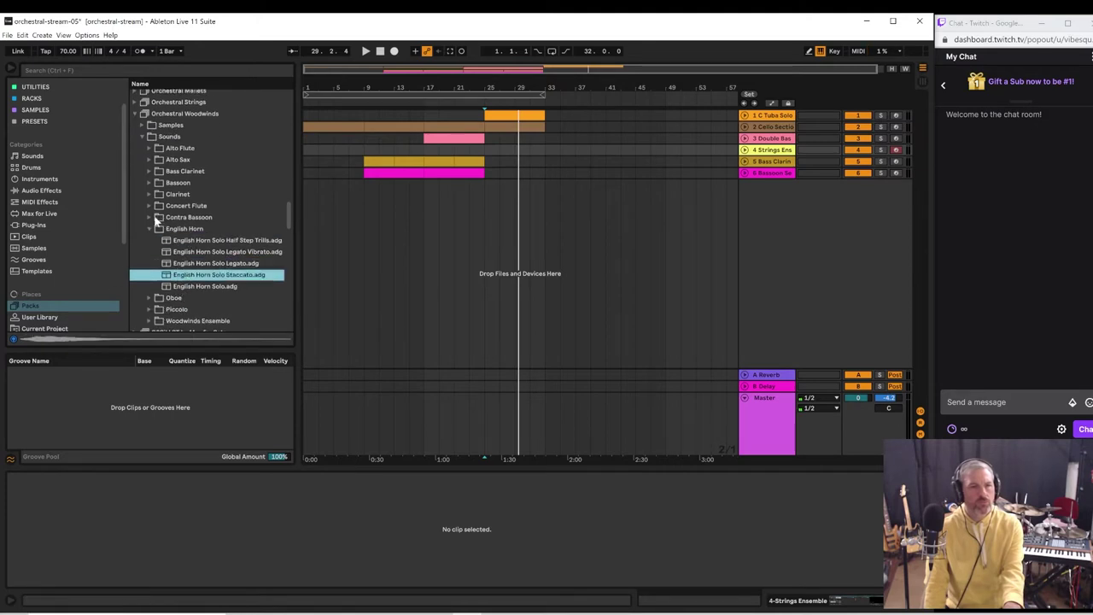
- Audition the four Contra Bassoon Solo presets: Legato, Half Step Trills, plain Solo and Staccato
{"action": "left_click", "coordinate": [152, 219]}
{"action": "left_click", "coordinate": [185, 242]}
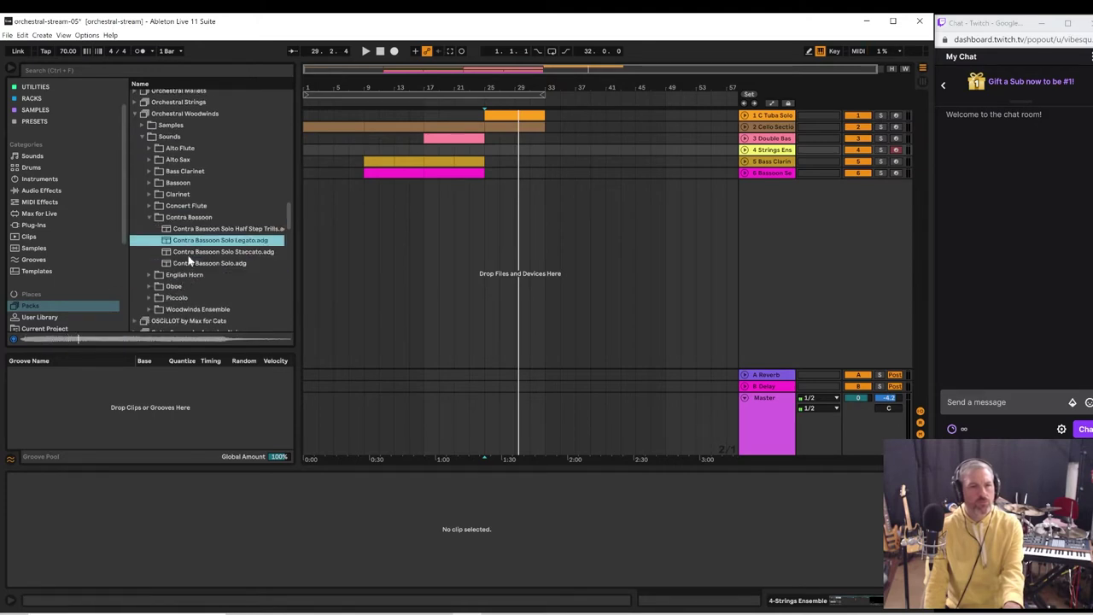
{"action": "left_click", "coordinate": [182, 229]}
{"action": "left_click", "coordinate": [184, 263]}
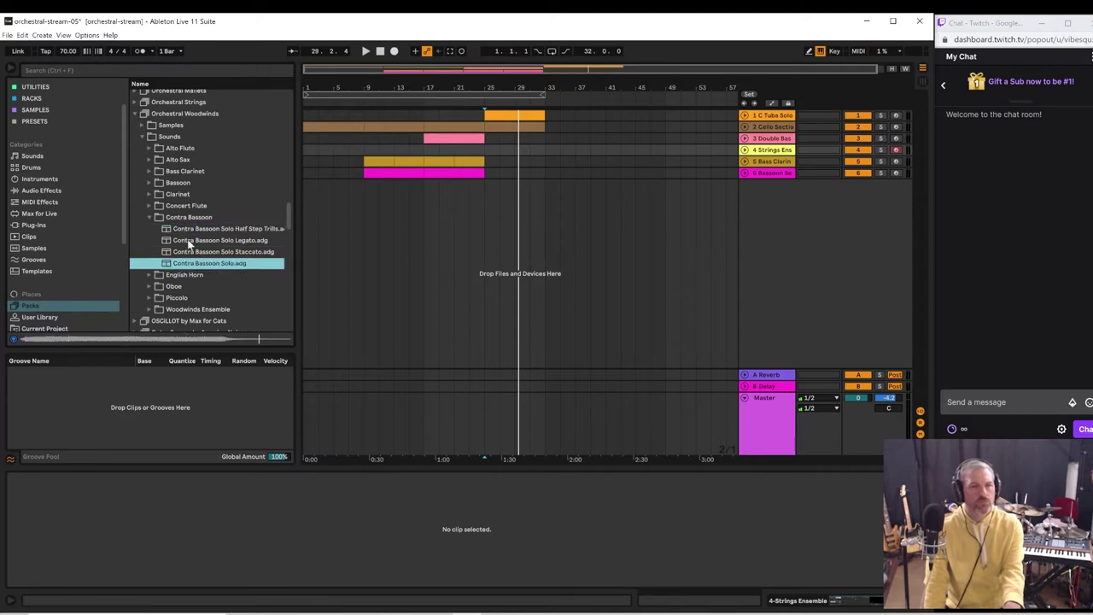
{"action": "left_click", "coordinate": [190, 252]}
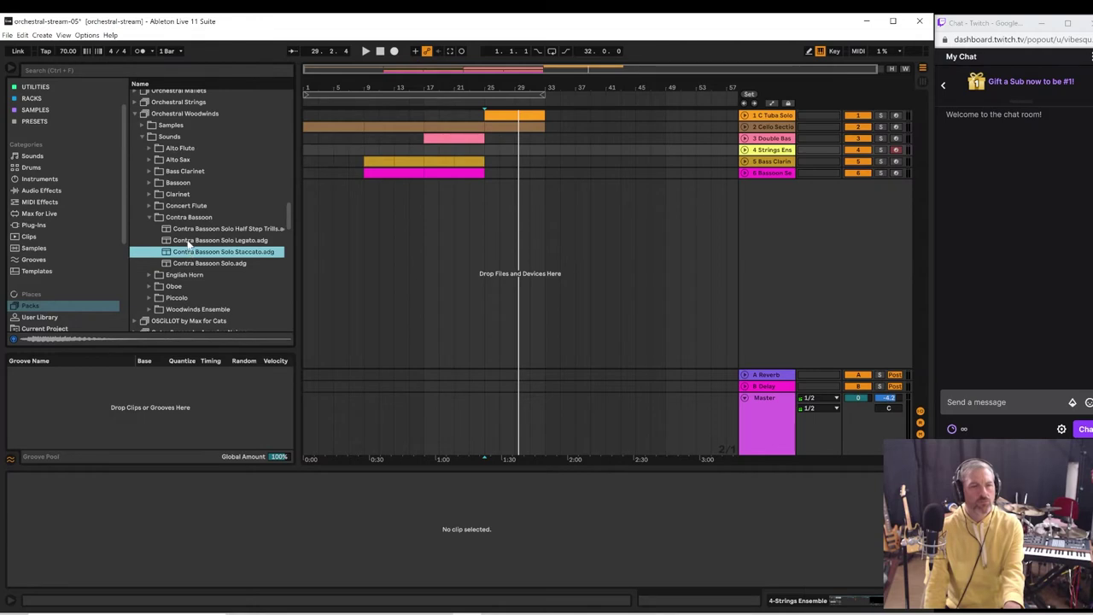
{"action": "left_click", "coordinate": [188, 240]}
{"action": "left_click", "coordinate": [182, 229]}
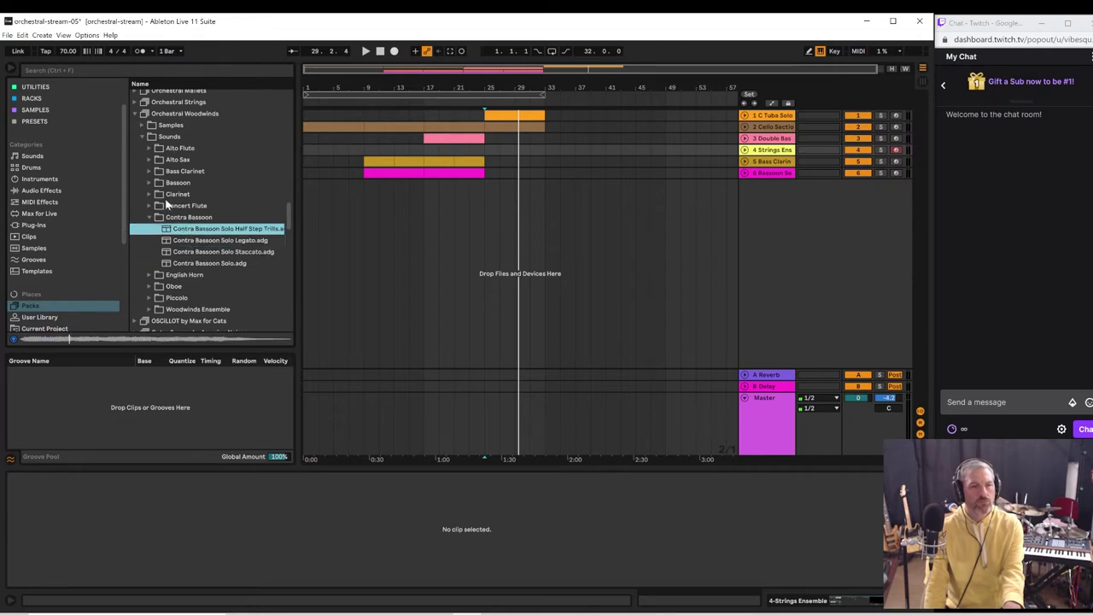
- Audition Bb Clarinet Section Legato and Bb Clarinet Solo Half Step Trills, and collapse the Clarinet folder
{"action": "left_click", "coordinate": [149, 182]}
{"action": "left_click", "coordinate": [150, 182]}
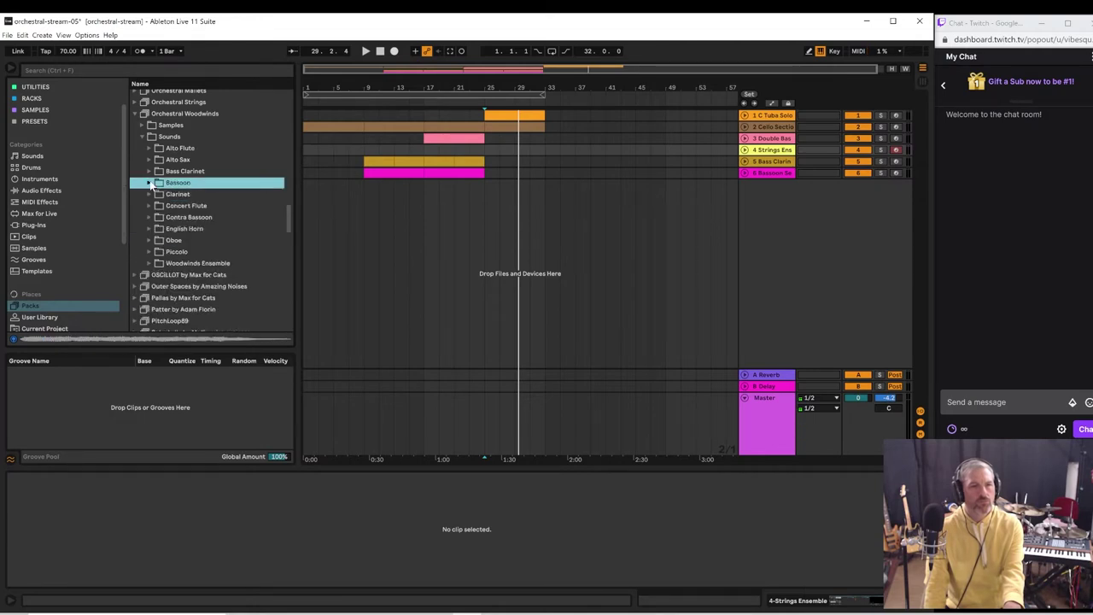
{"action": "left_click", "coordinate": [151, 195]}
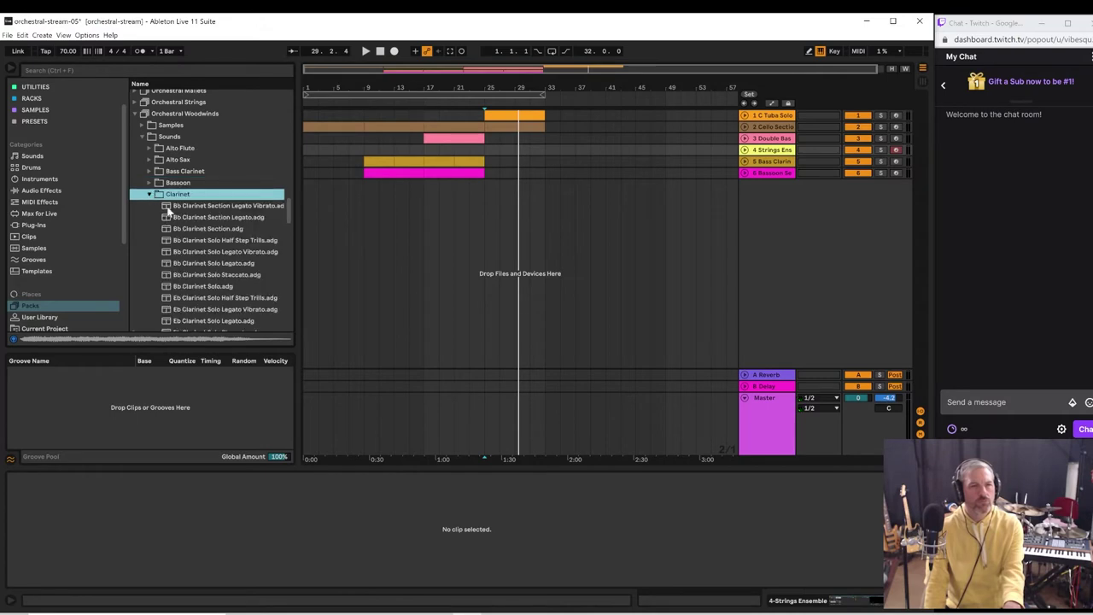
{"action": "left_click", "coordinate": [187, 218]}
{"action": "left_click", "coordinate": [191, 242]}
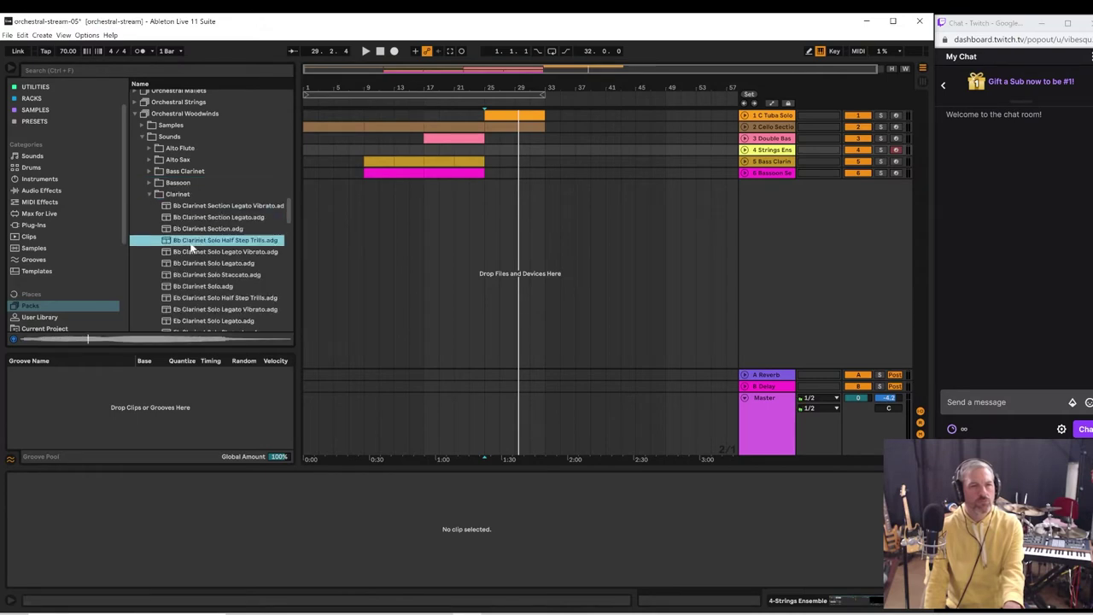
{"action": "left_click", "coordinate": [148, 195]}
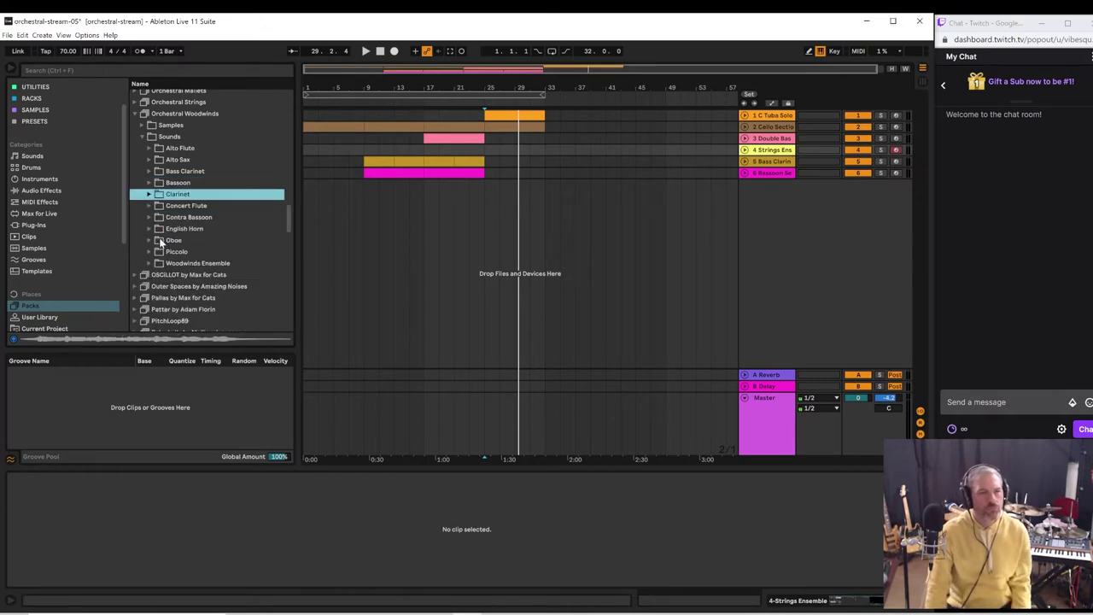
- Audition the Concert Flute Section Legato, Concert Flute Solo Legato and Concert Flute Solo presets
{"action": "left_click", "coordinate": [150, 206]}
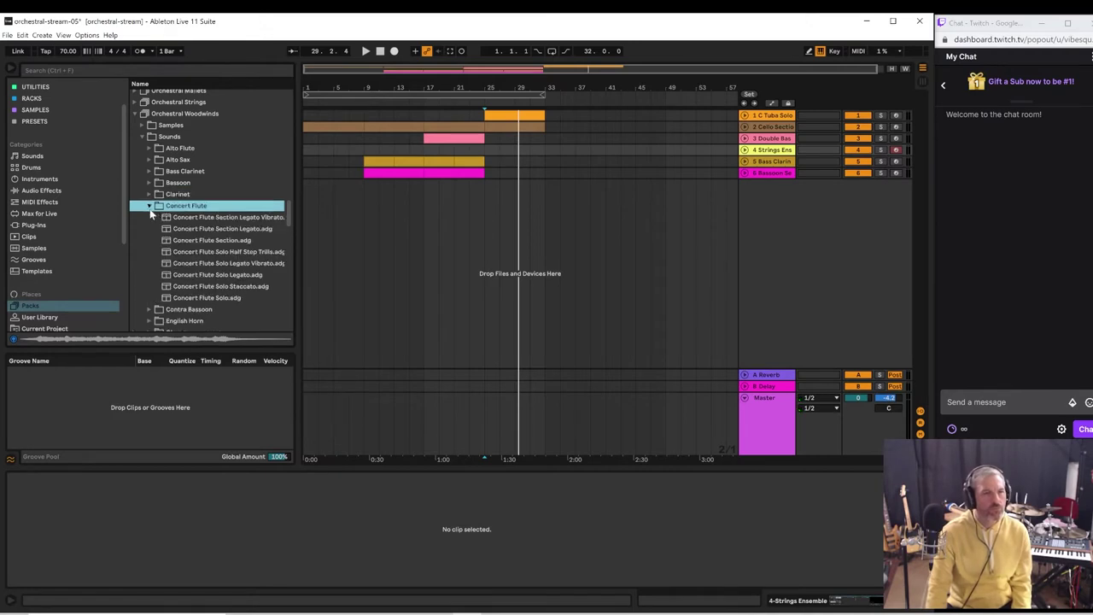
{"action": "left_click", "coordinate": [172, 229]}
{"action": "left_click", "coordinate": [180, 275]}
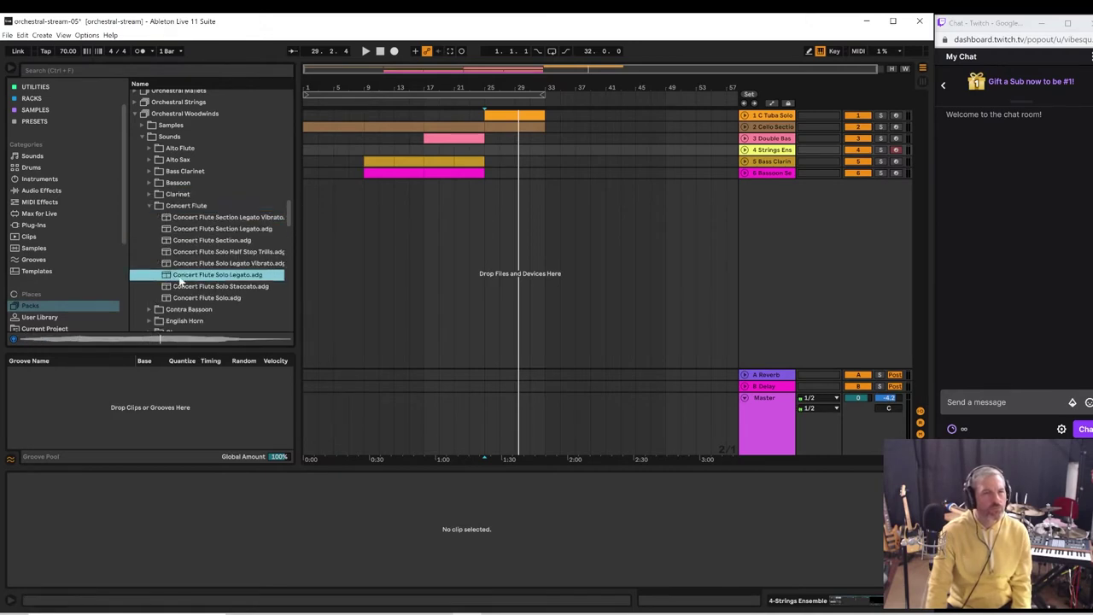
{"action": "left_click", "coordinate": [179, 298]}
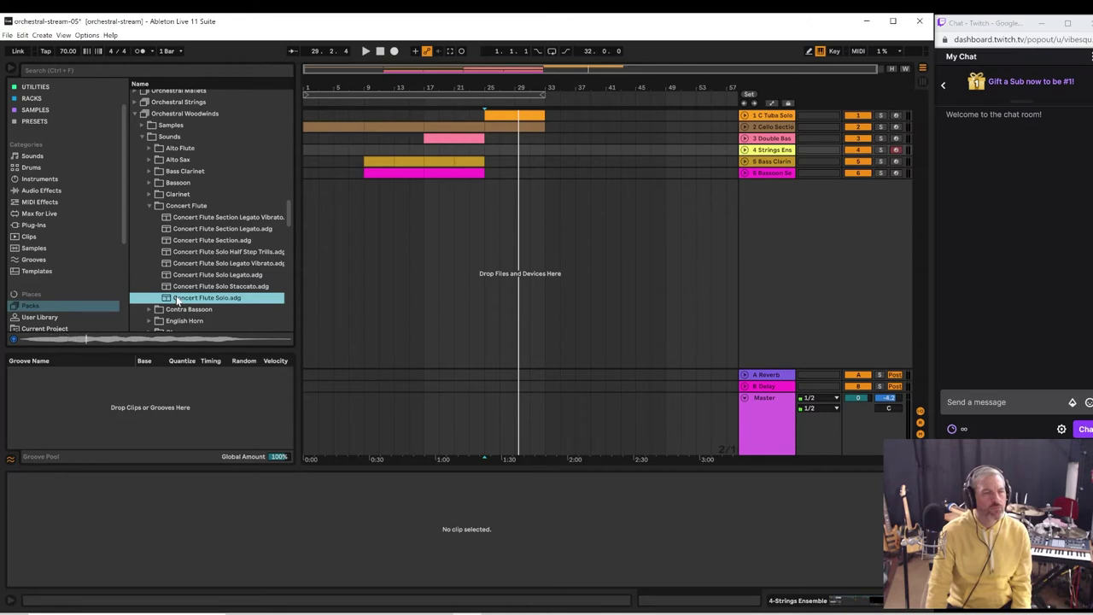
- Play the arrangement from bar 25 and audition the Piccolo Solo and Piccolo Solo Half Step Trills presets over it
{"action": "key", "text": "space"}
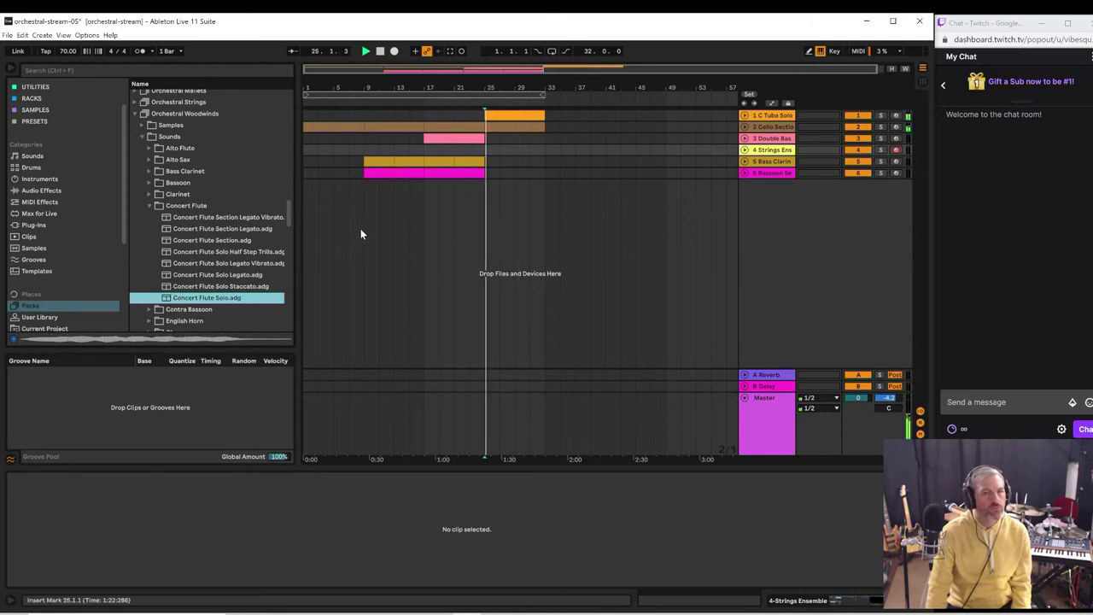
{"action": "scroll", "coordinate": [196, 296], "scroll_direction": "down", "scroll_amount": 3}
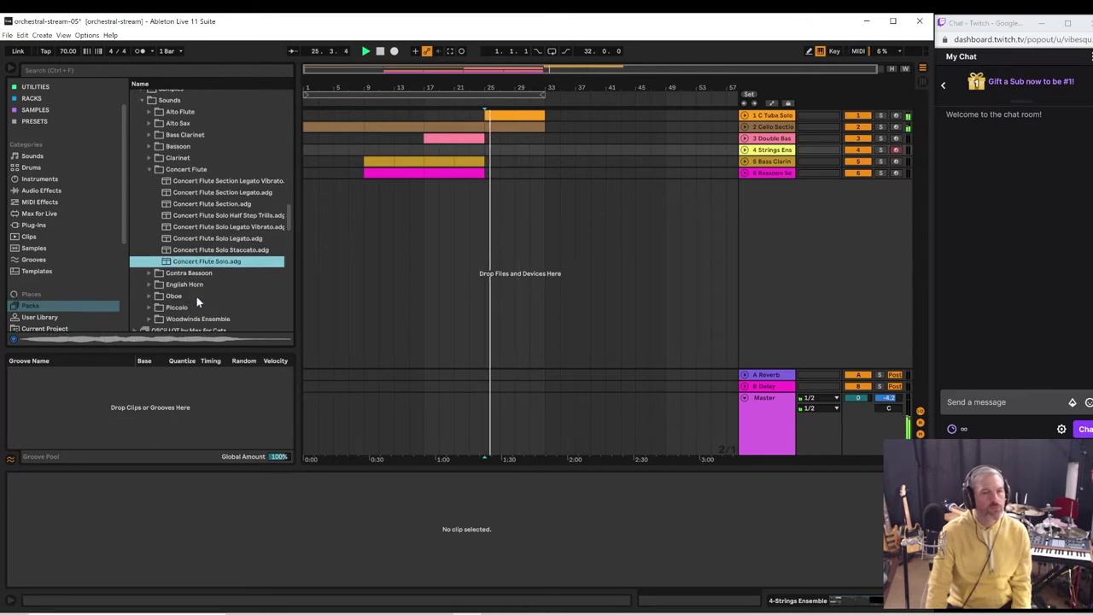
{"action": "scroll", "coordinate": [197, 295], "scroll_direction": "down", "scroll_amount": 2}
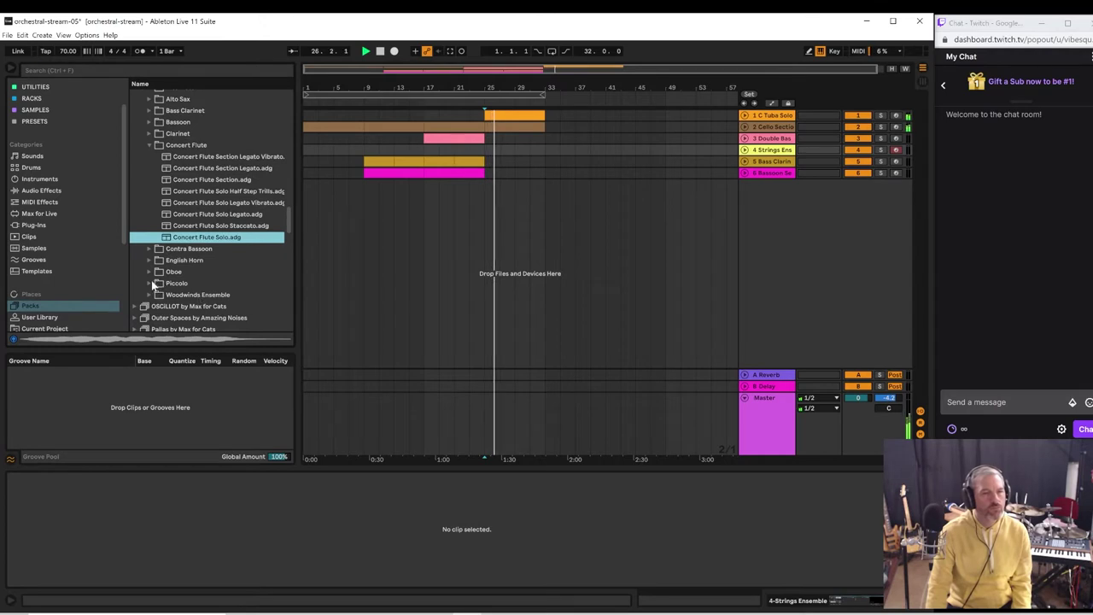
{"action": "left_click", "coordinate": [152, 282]}
{"action": "left_click", "coordinate": [181, 283]}
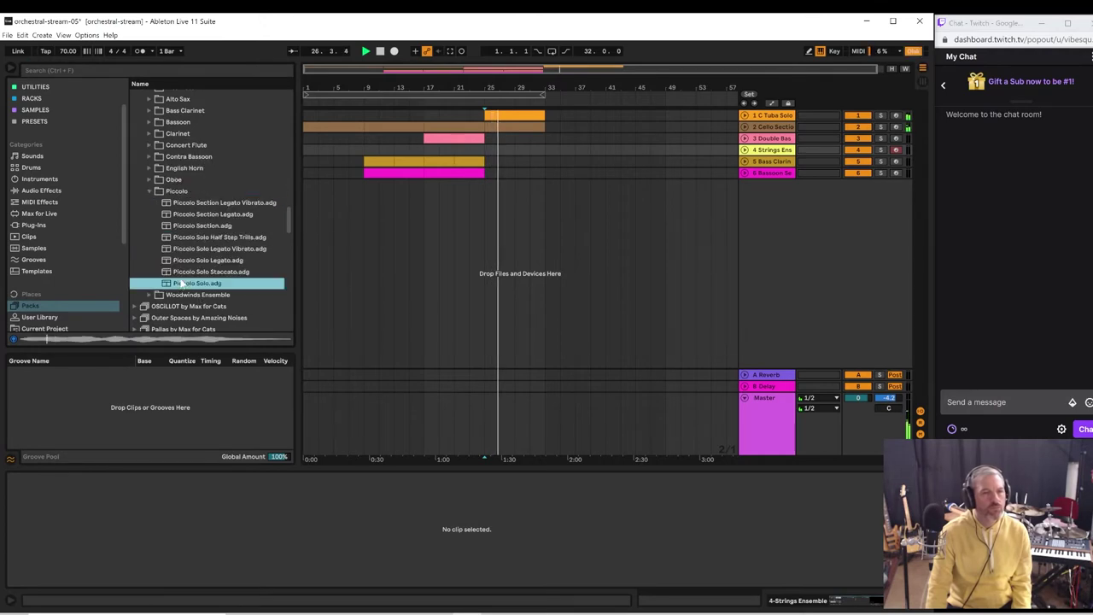
{"action": "left_click", "coordinate": [201, 237]}
- Audition the Woodwinds Ensemble Legato Vibrato, Legato and plain presets, and load the plain Woodwinds Ensemble onto a new track
{"action": "scroll", "coordinate": [163, 258], "scroll_direction": "down", "scroll_amount": 3}
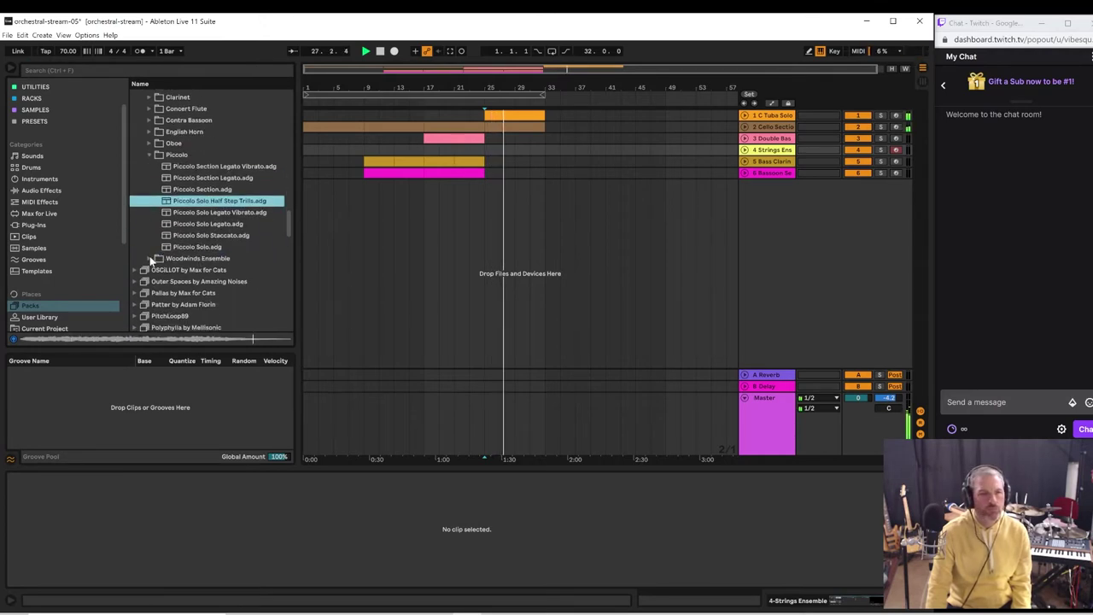
{"action": "left_click", "coordinate": [149, 256]}
{"action": "left_click", "coordinate": [198, 177]}
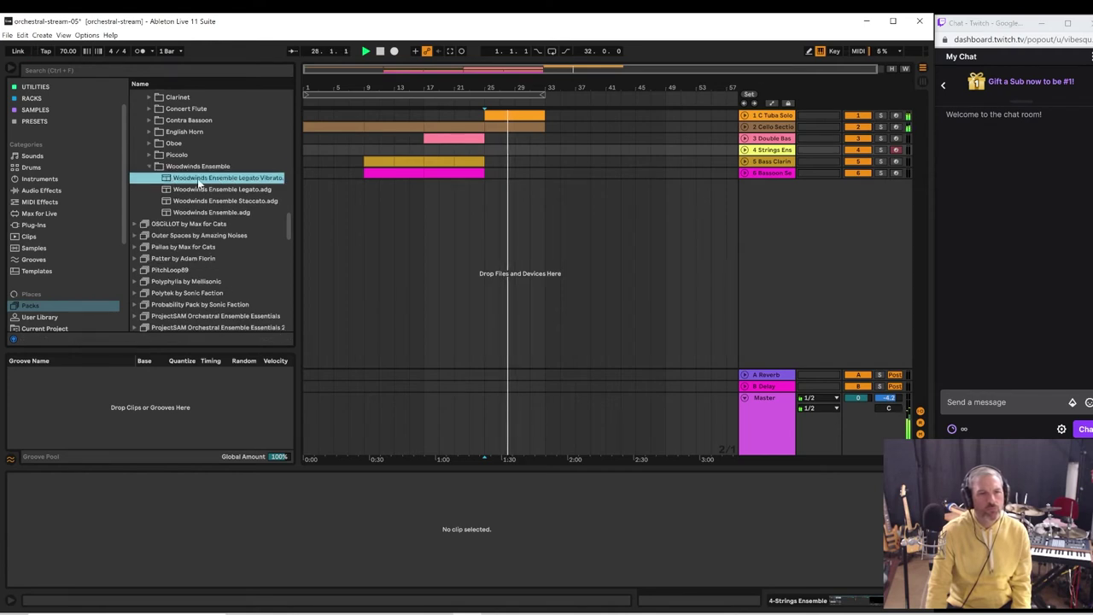
{"action": "left_click", "coordinate": [196, 189]}
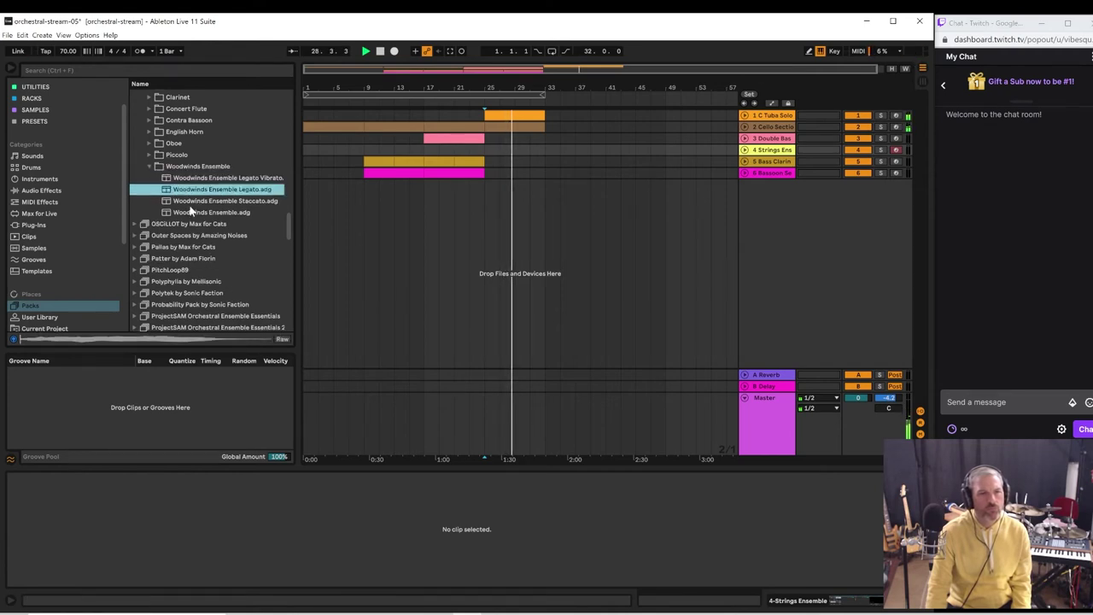
{"action": "left_click", "coordinate": [191, 214]}
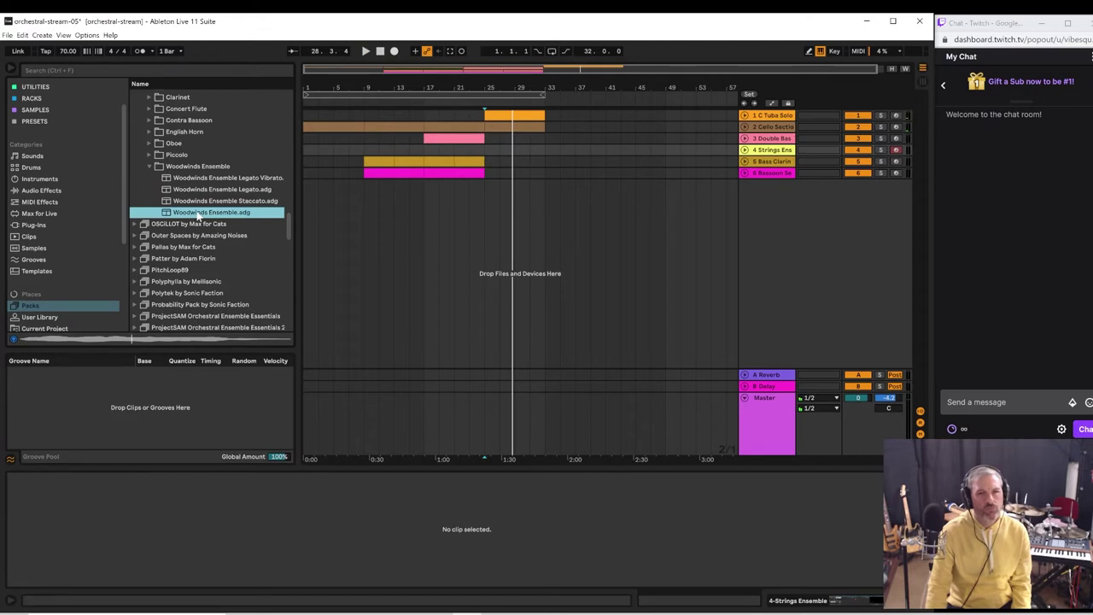
{"action": "key", "text": "Return"}
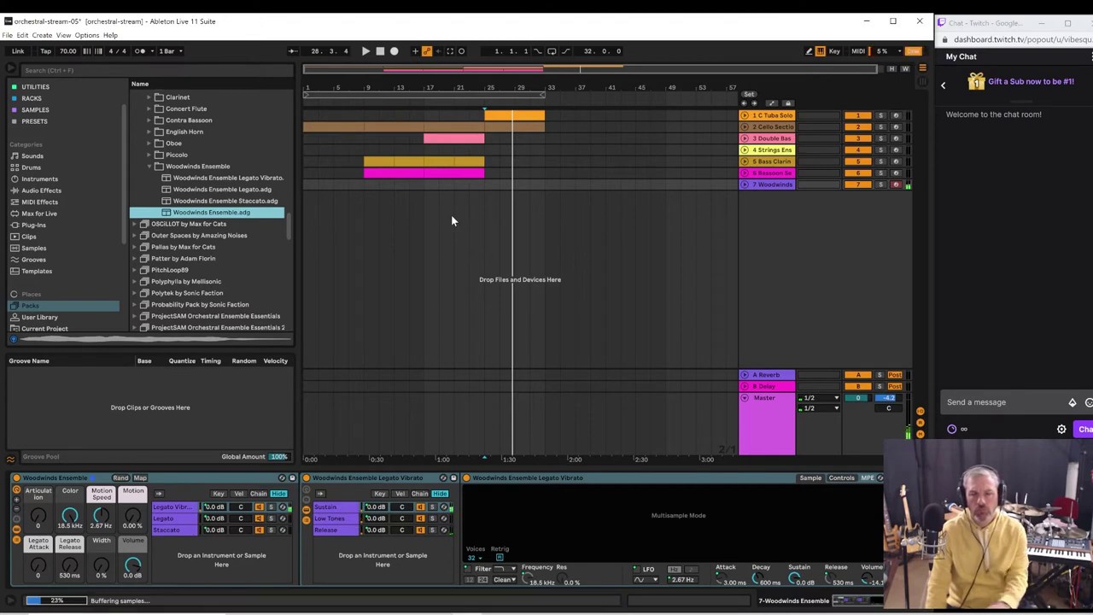
- Play the arrangement from bar 25 and capture the performance played along as a MIDI clip on the Woodwinds track
{"action": "key", "text": "space"}
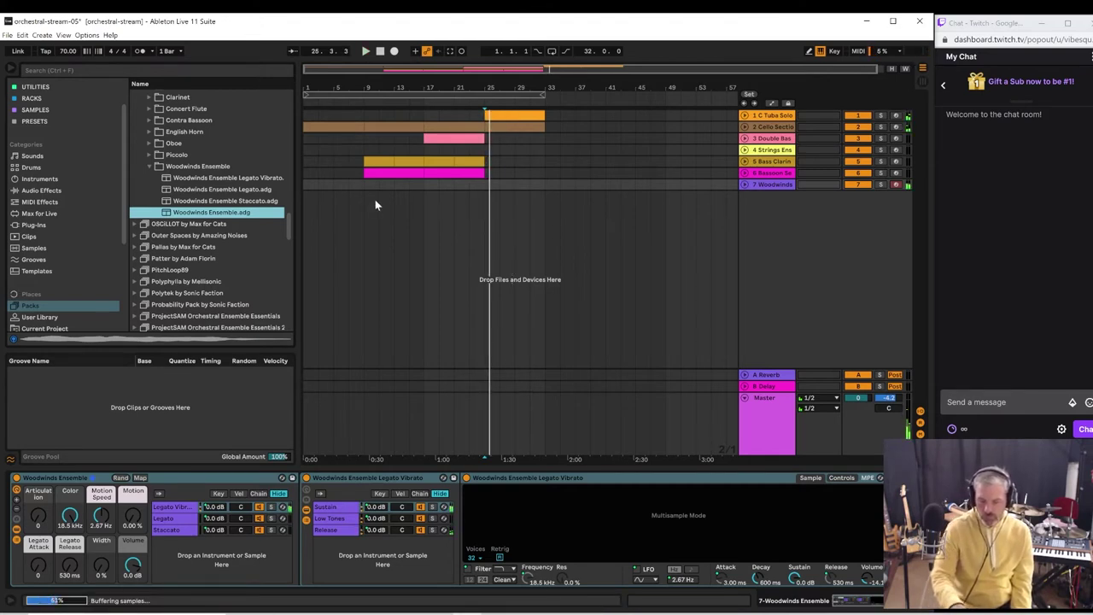
{"action": "key", "text": "space"}
{"action": "key", "text": "space"}
{"action": "key", "text": "space"}
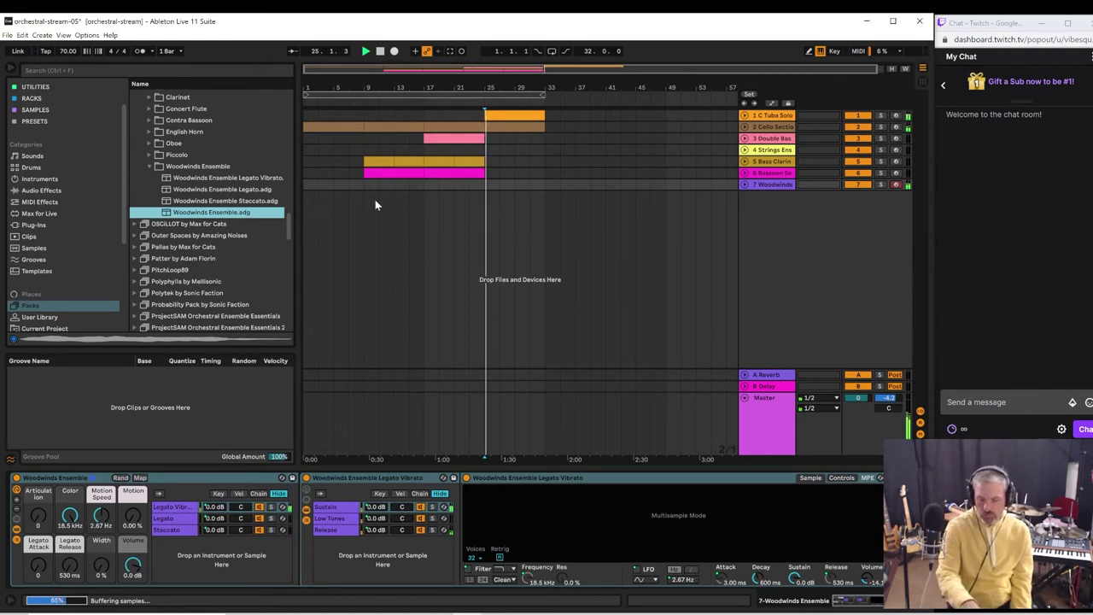
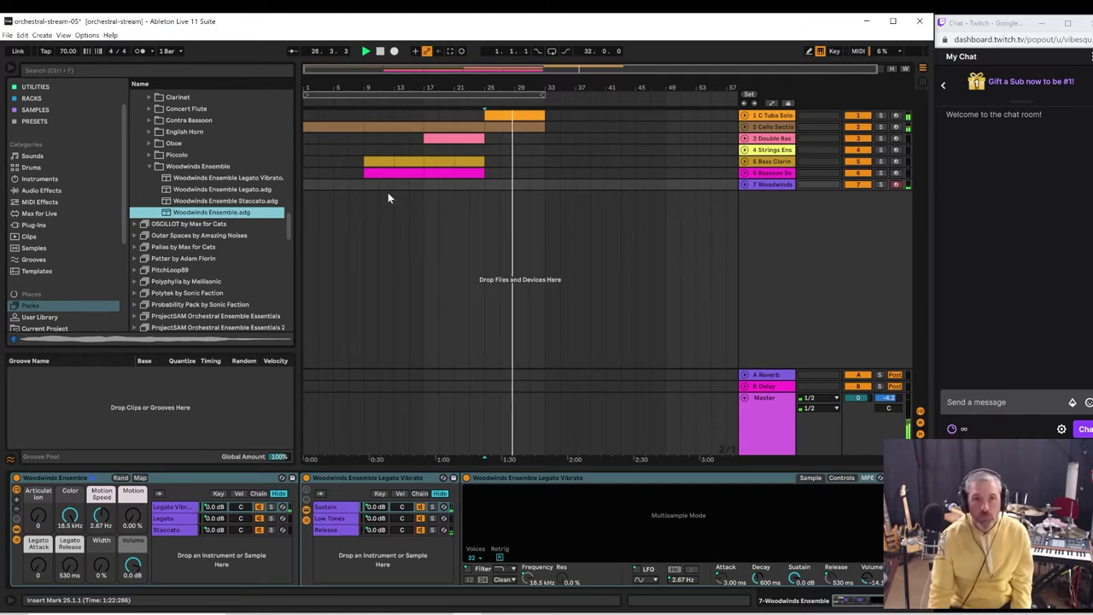
{"action": "left_click", "coordinate": [450, 52]}
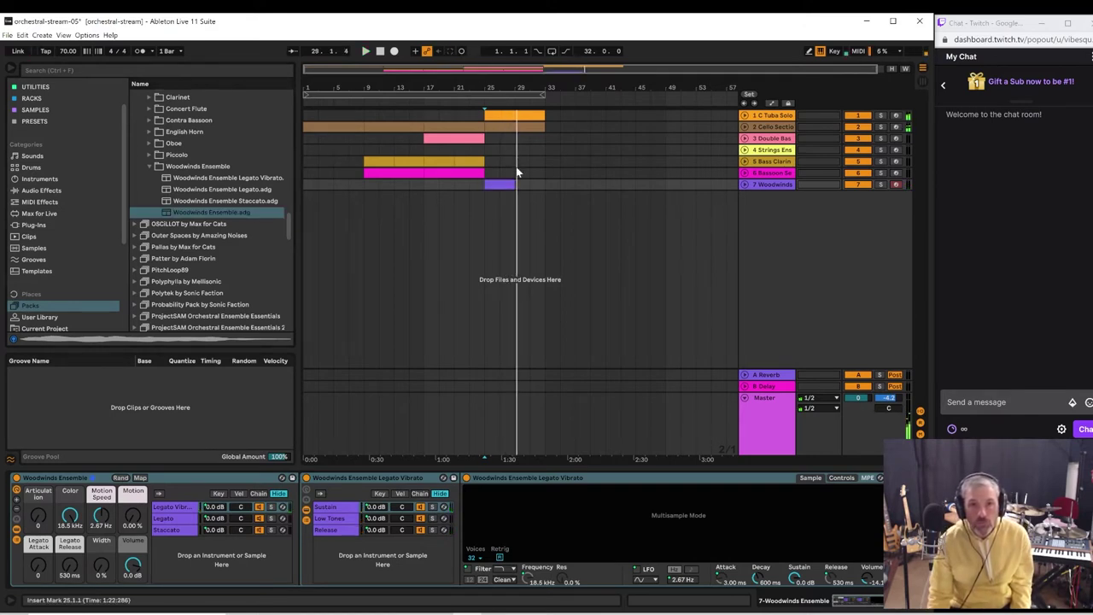
- Open the captured Woodwinds clip in an enlarged note editor, and move the opening D3 and F3 notes to 1.1.1
{"action": "left_click", "coordinate": [743, 184]}
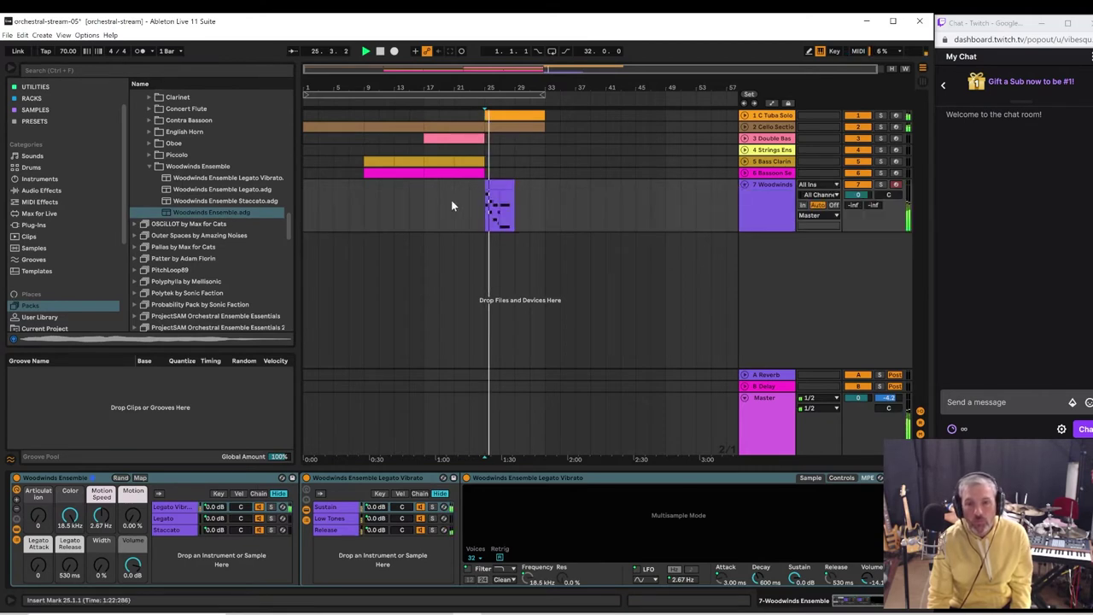
{"action": "left_click", "coordinate": [505, 182]}
{"action": "double_click", "coordinate": [505, 183]}
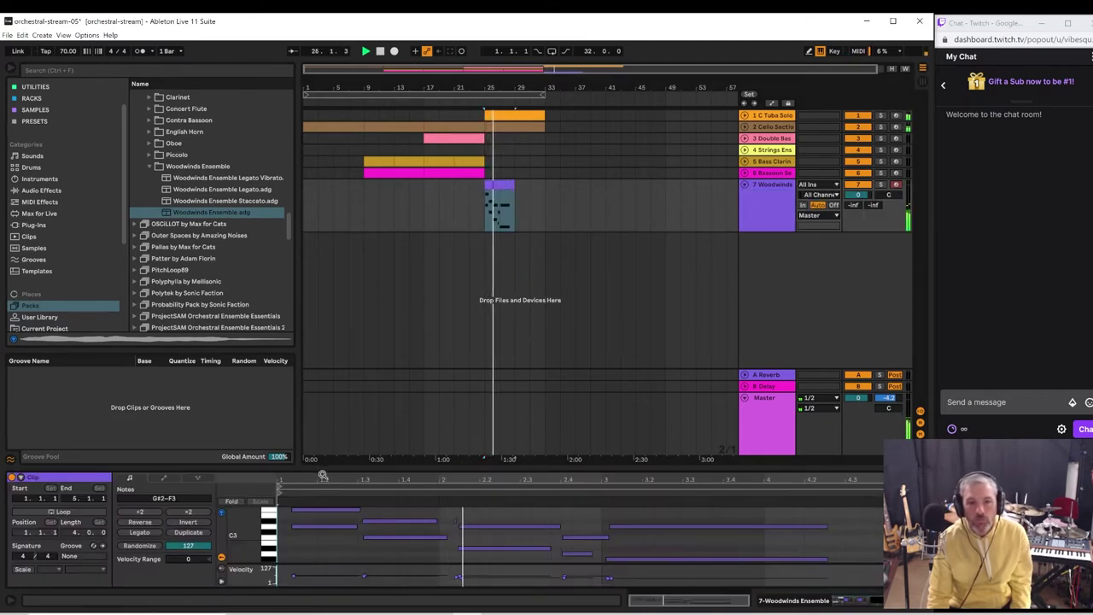
{"action": "left_click_drag", "start_coordinate": [337, 321], "coordinate": [337, 195]}
{"action": "left_click_drag", "start_coordinate": [290, 287], "coordinate": [310, 308]}
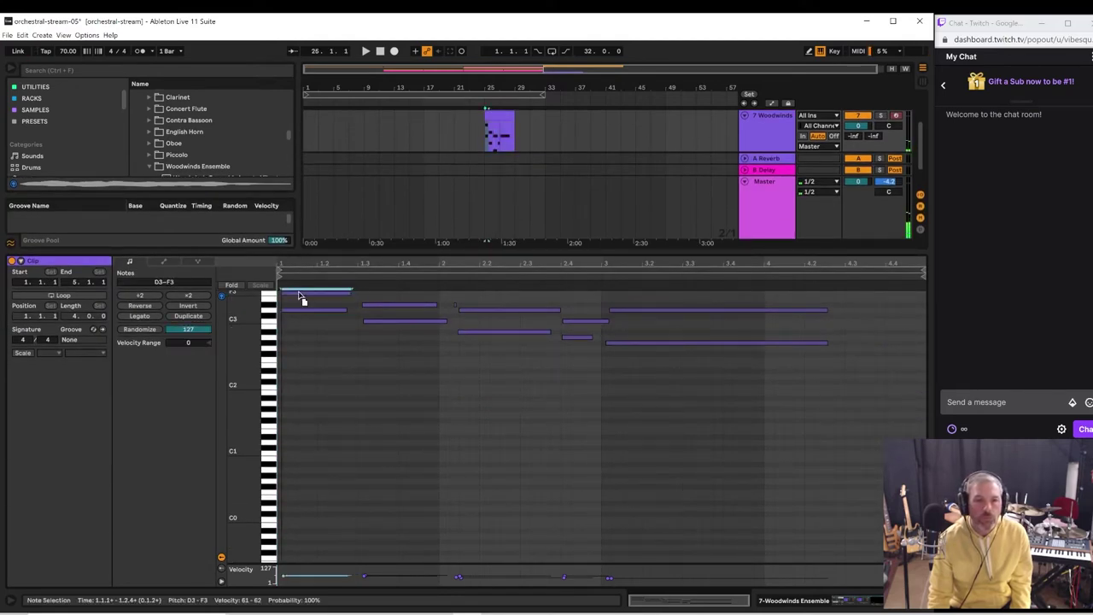
{"action": "key", "text": "space"}
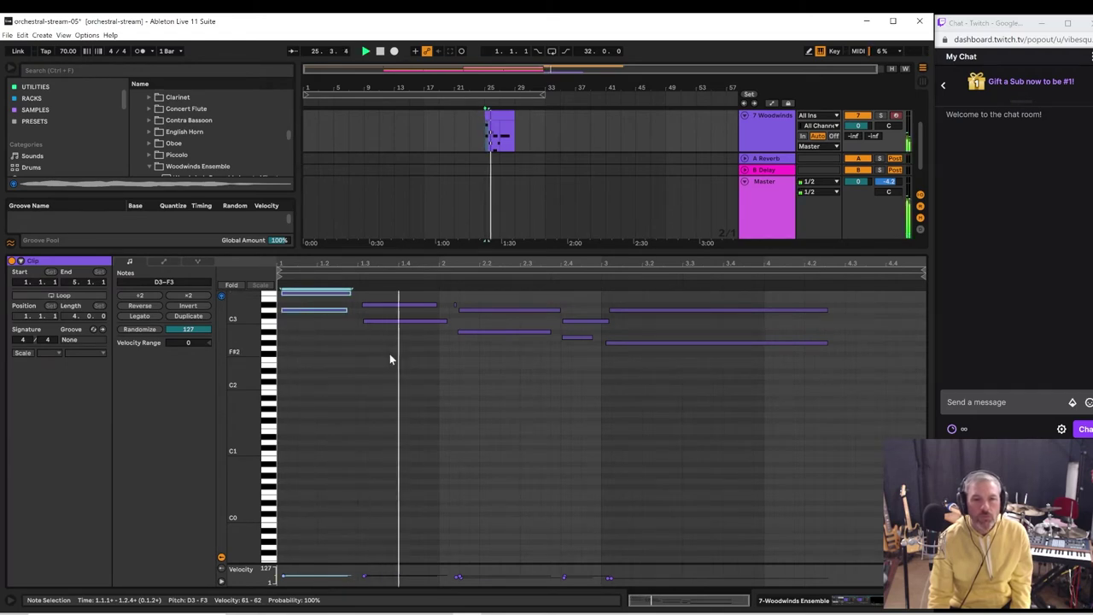
- Move the overlapping A#2 and D3 notes earlier to the start of the clip's bar 2 and play the passage
{"action": "left_click", "coordinate": [450, 301]}
{"action": "left_click_drag", "start_coordinate": [456, 310], "coordinate": [468, 340]}
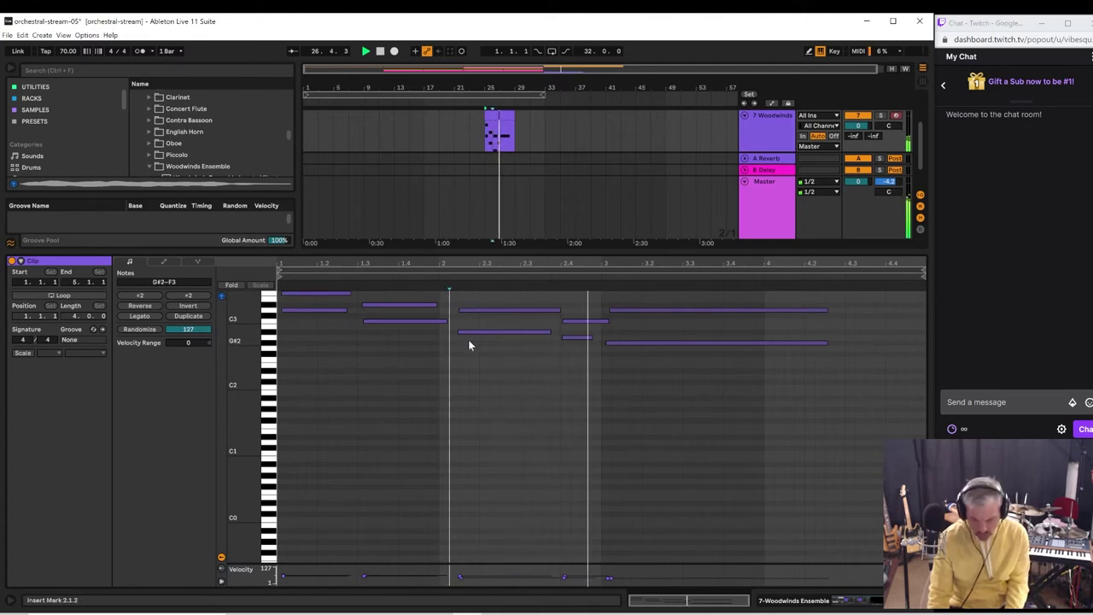
{"action": "key", "text": "space"}
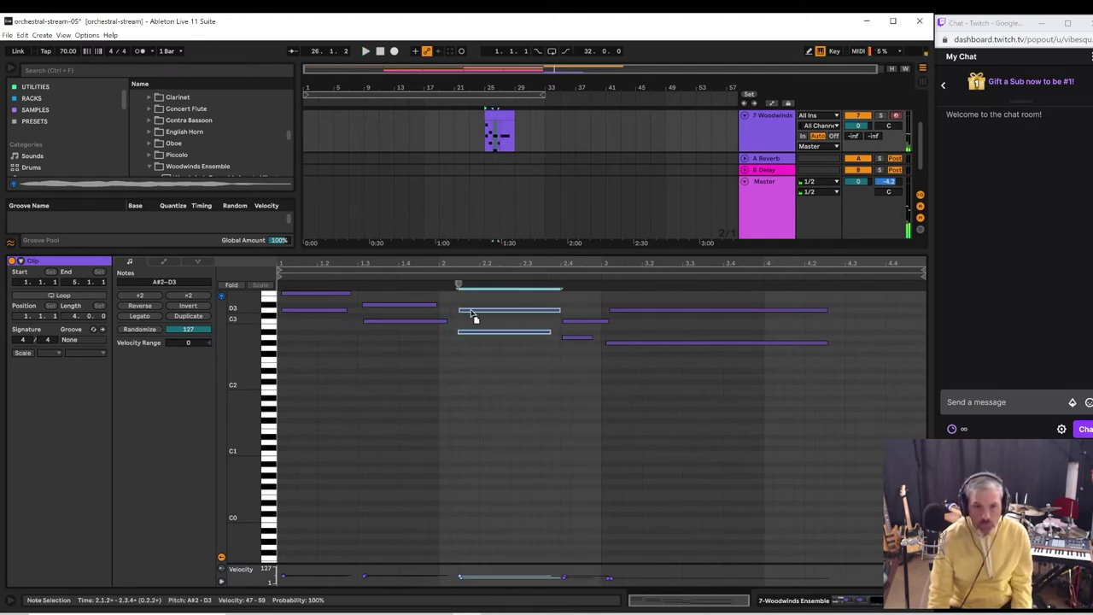
{"action": "left_click_drag", "start_coordinate": [473, 316], "coordinate": [457, 319]}
{"action": "key", "text": "space"}
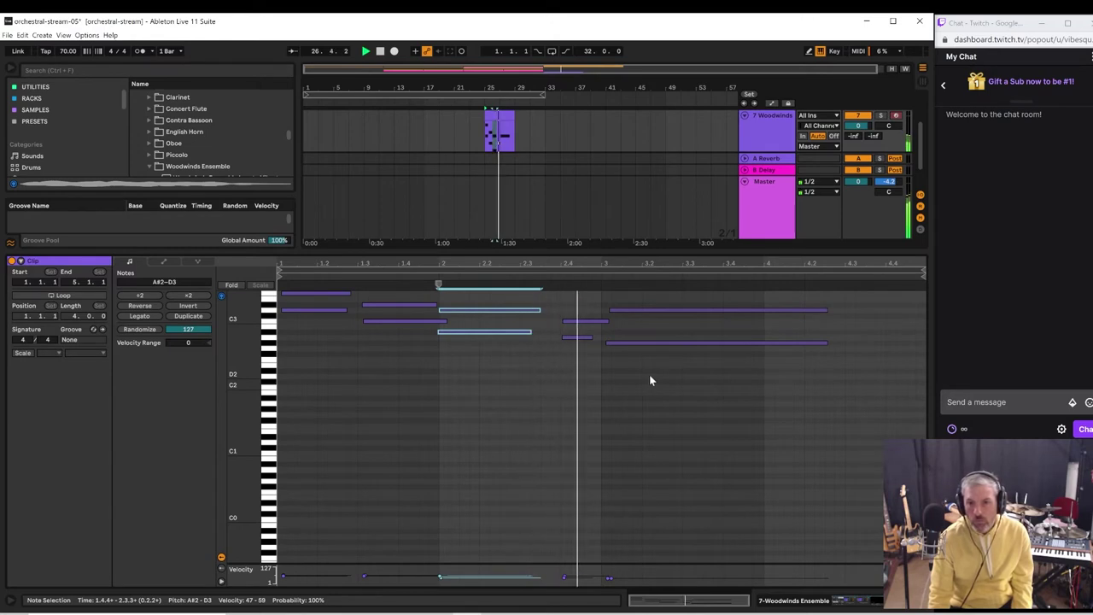
- Shift the long G#2 and D3 notes to start at 3.1.1 and play the phrase
{"action": "left_click", "coordinate": [631, 343]}
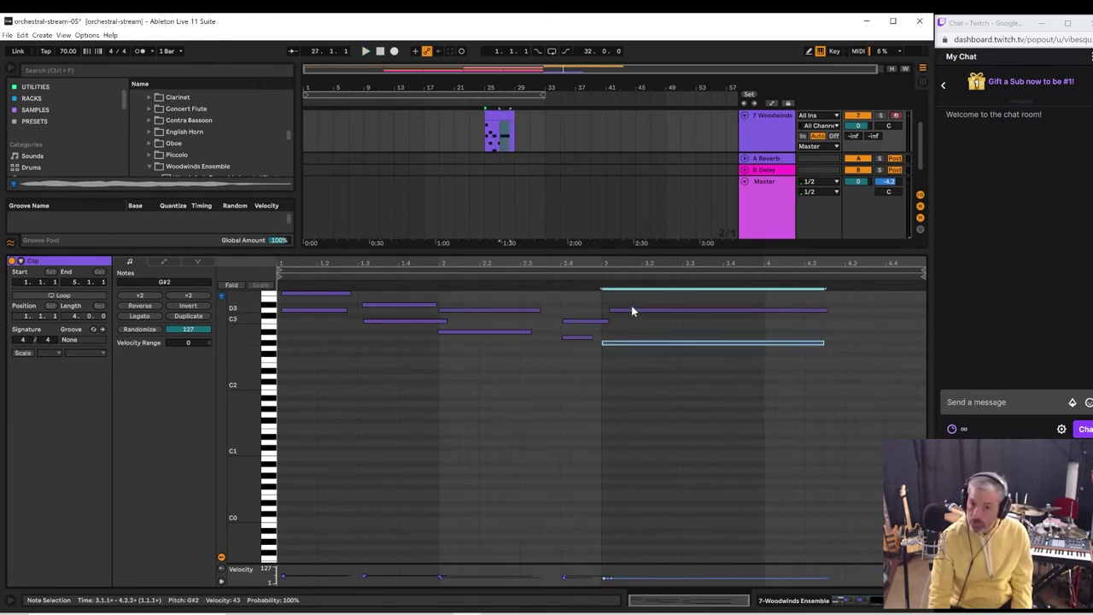
{"action": "left_click", "coordinate": [632, 313]}
{"action": "left_click", "coordinate": [632, 310]}
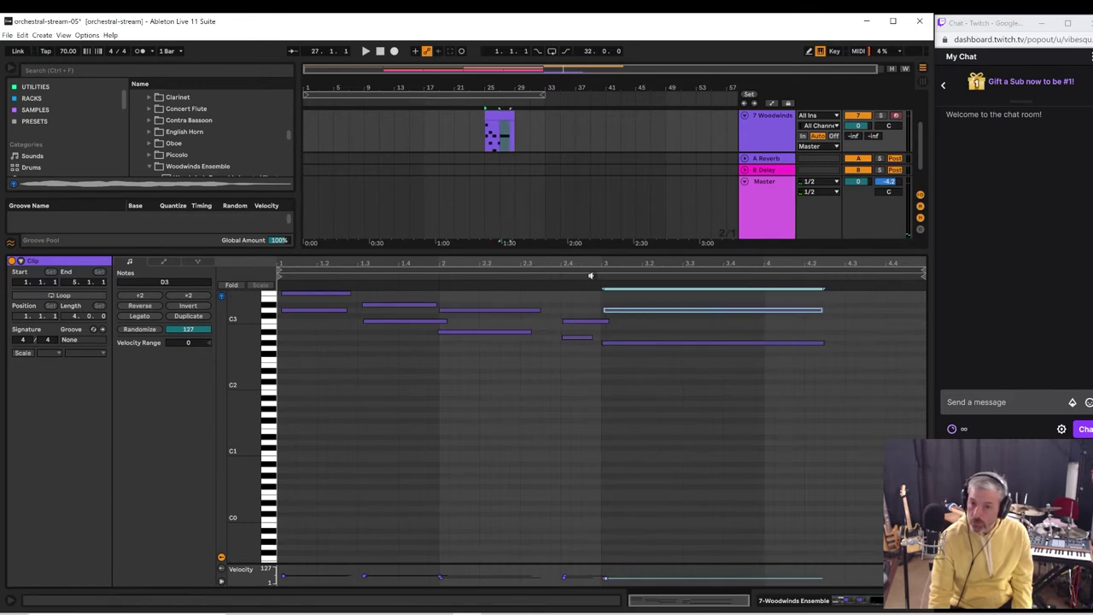
{"action": "key", "text": "space"}
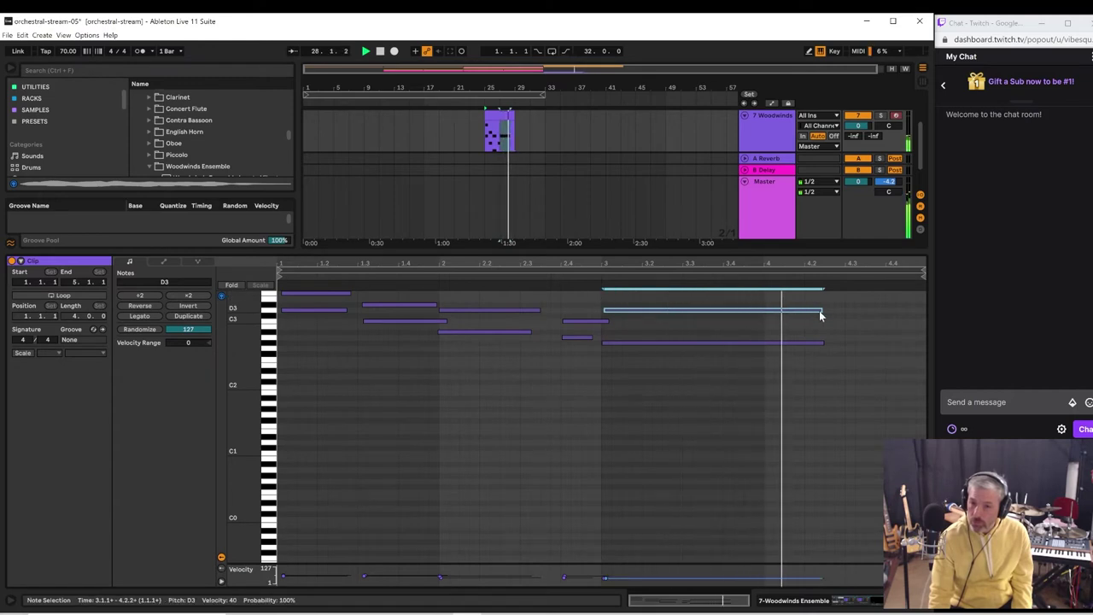
- Shorten the long D3 and G#2 notes to end at bar 4, and add a G2 note from 4.1.1 to 4.3.4 at velocity 64
{"action": "left_click_drag", "start_coordinate": [819, 311], "coordinate": [762, 314]}
{"action": "mouse_move", "coordinate": [825, 343]}
{"action": "left_mouse_down"}
{"action": "mouse_move", "coordinate": [762, 348]}
{"action": "mouse_move", "coordinate": [846, 342]}
{"action": "left_mouse_up"}
{"action": "left_click", "coordinate": [771, 349]}
{"action": "key", "text": "space"}
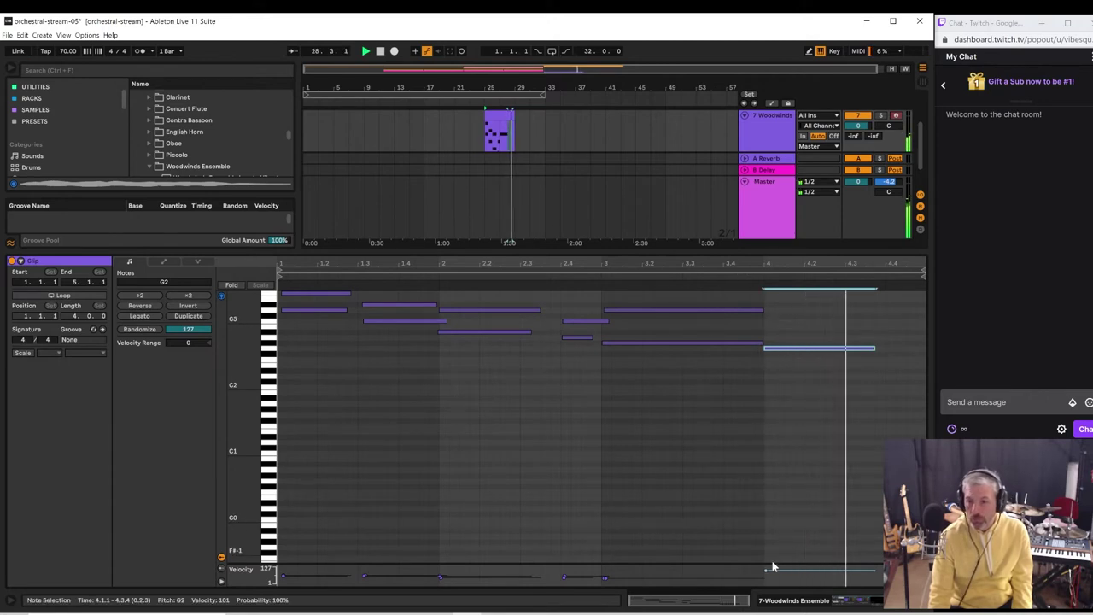
{"action": "left_click_drag", "start_coordinate": [765, 569], "coordinate": [766, 575]}
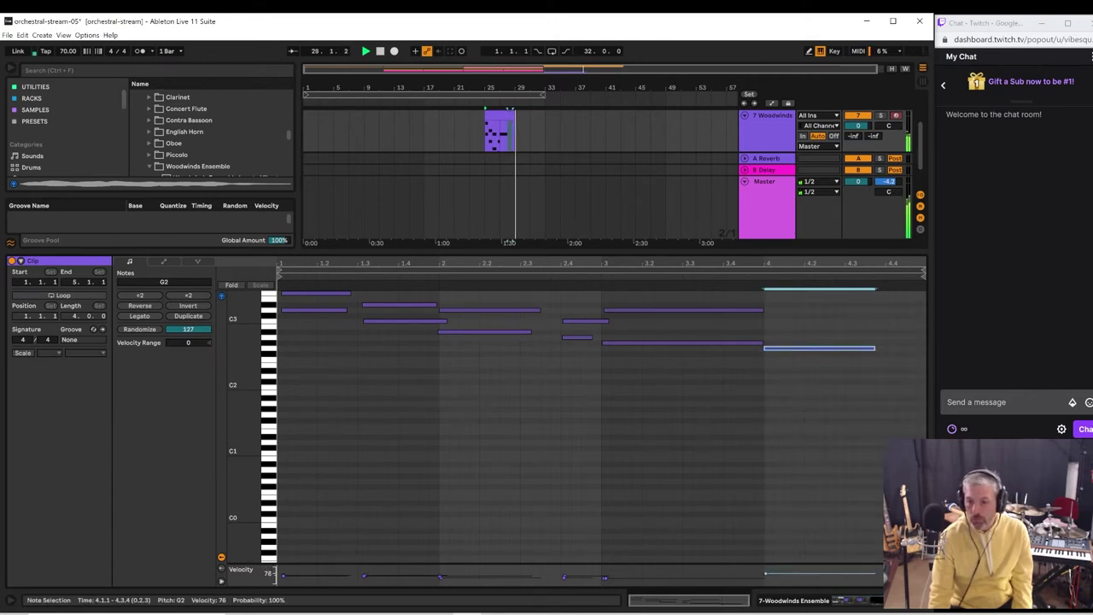
- Lengthen the long D3 note into the second beat of bar 4 and play the clip from its start
{"action": "left_click", "coordinate": [758, 312]}
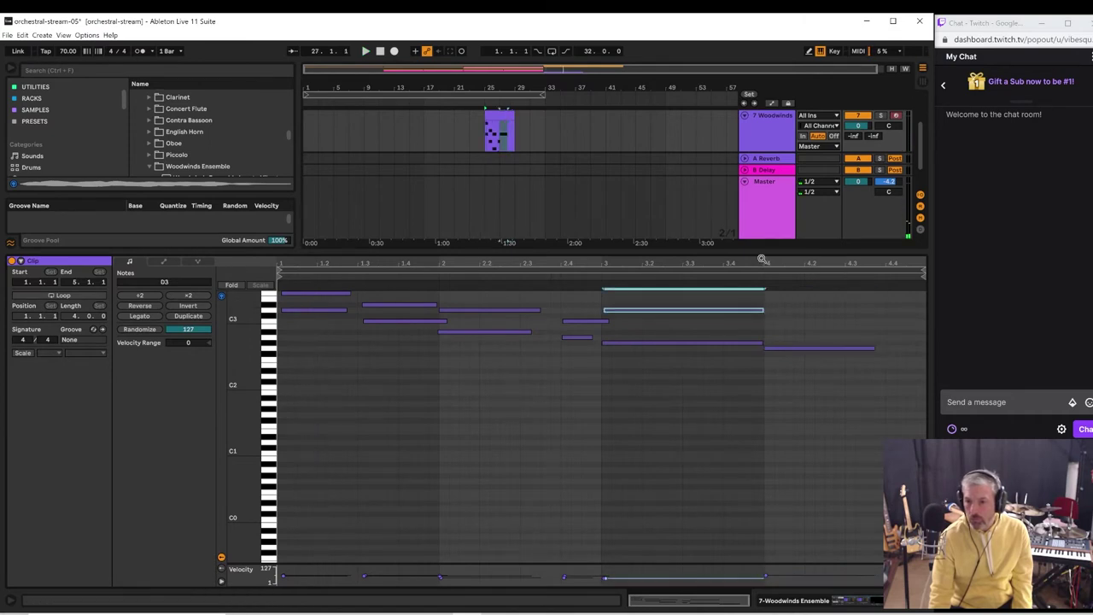
{"action": "left_click", "coordinate": [743, 275]}
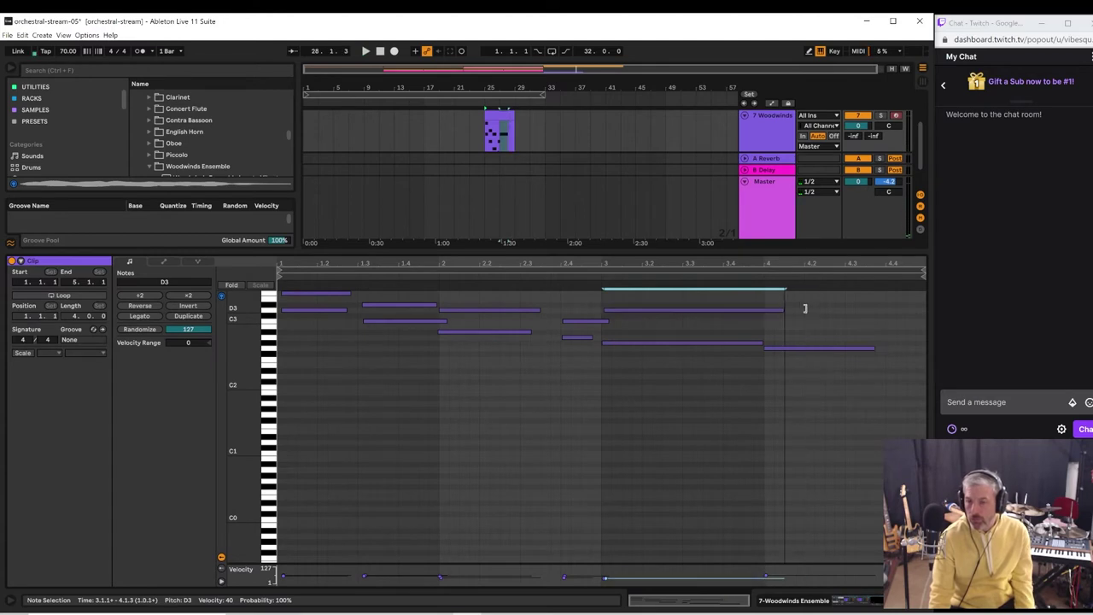
{"action": "left_click_drag", "start_coordinate": [764, 310], "coordinate": [834, 310]}
{"action": "left_click", "coordinate": [588, 278]}
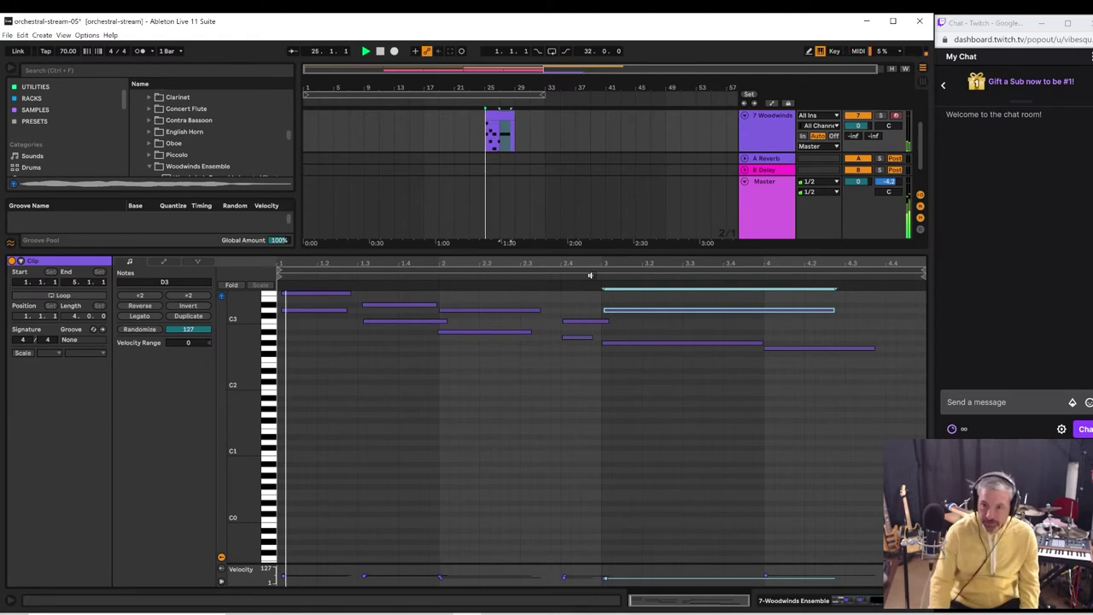
{"action": "left_click", "coordinate": [588, 272]}
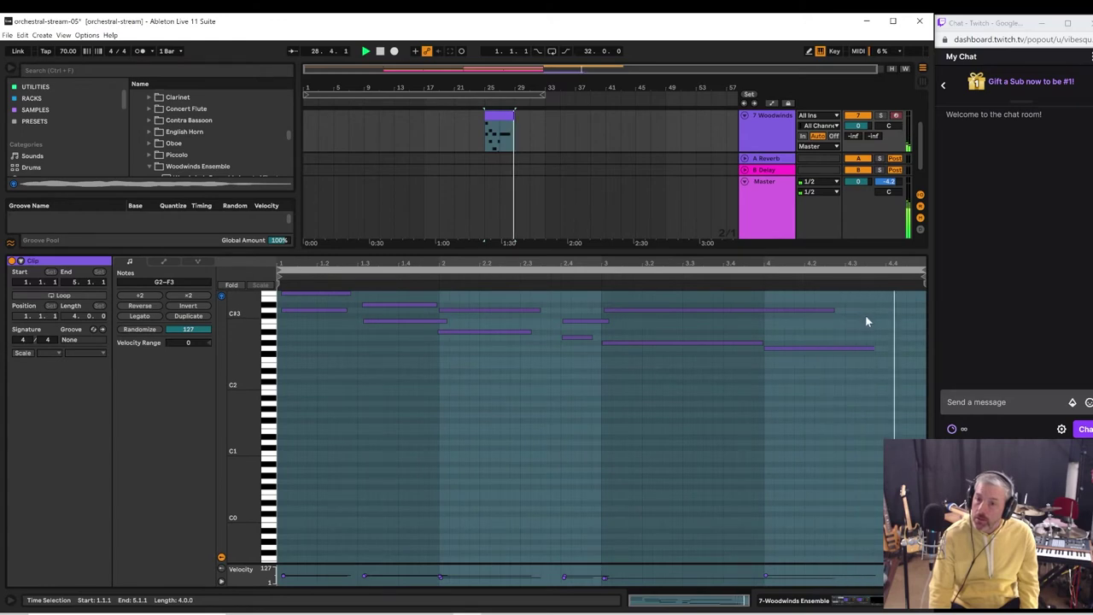
- Extend both the final G2 note and the long D3 note to end at 4.4.1
{"action": "left_click", "coordinate": [832, 311]}
{"action": "key", "text": "space"}
{"action": "left_click_drag", "start_coordinate": [839, 312], "coordinate": [881, 349]}
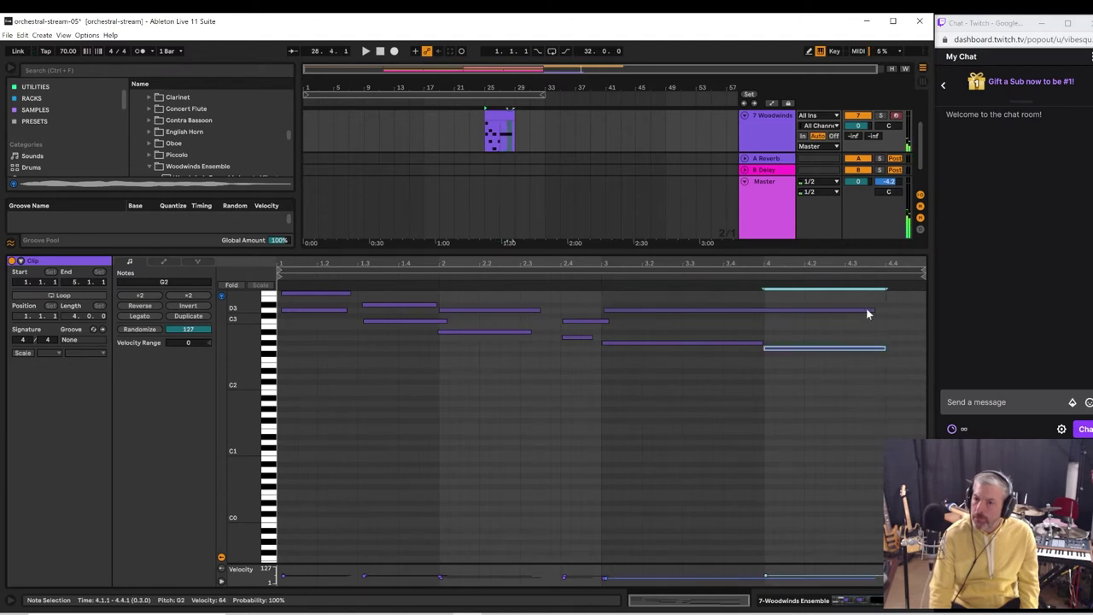
{"action": "left_click_drag", "start_coordinate": [874, 312], "coordinate": [885, 312]}
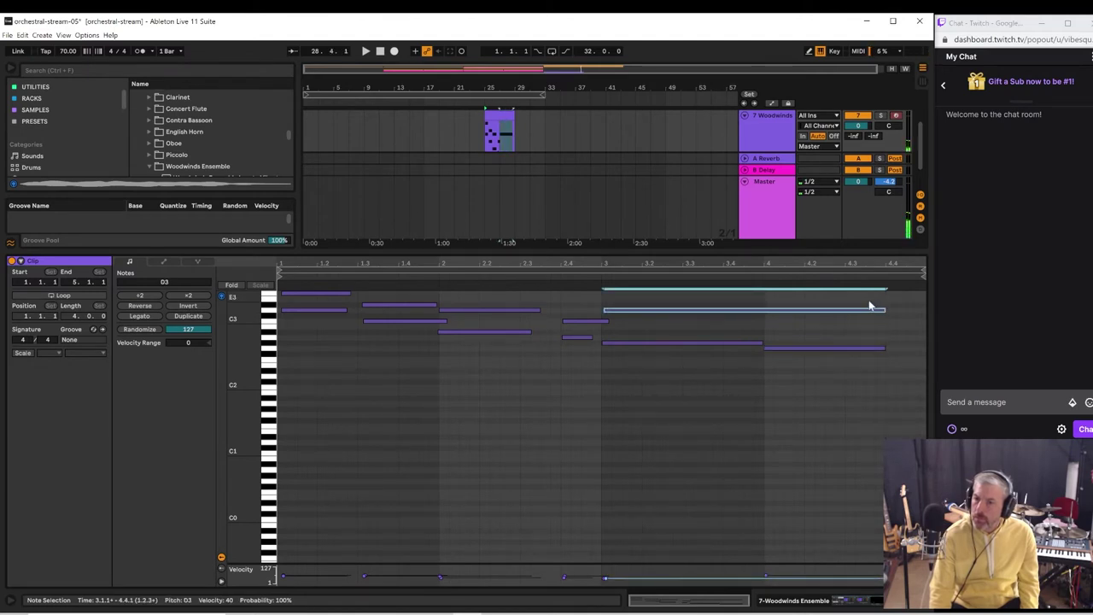
- Play the Woodwinds part from bar 25 and extend its arrangement clip to end at bar 33
{"action": "left_click", "coordinate": [496, 130]}
{"action": "key", "text": "space"}
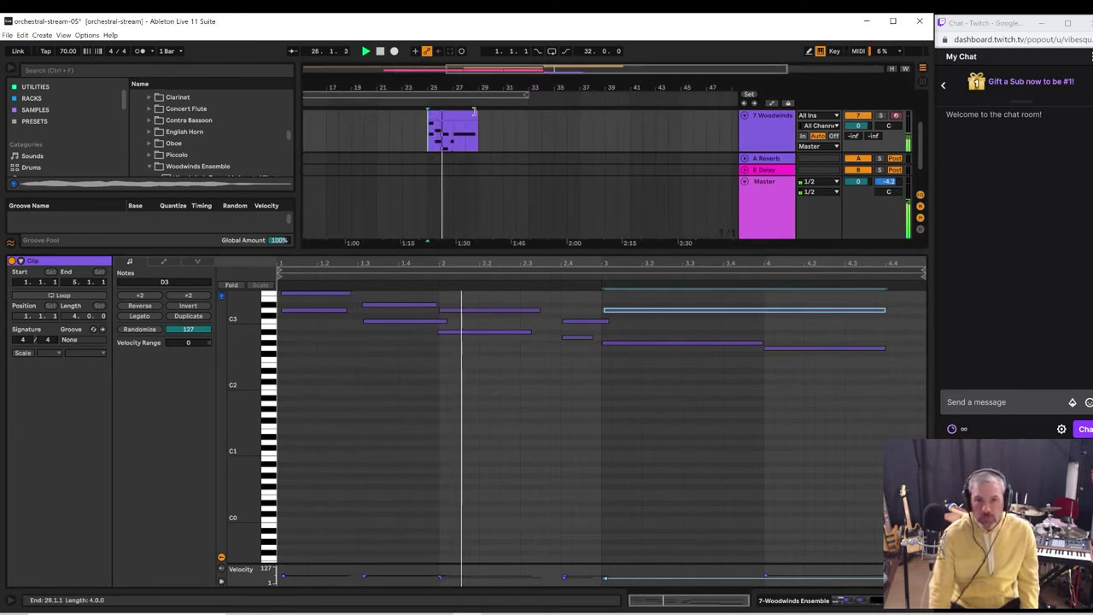
{"action": "left_click_drag", "start_coordinate": [474, 112], "coordinate": [528, 114]}
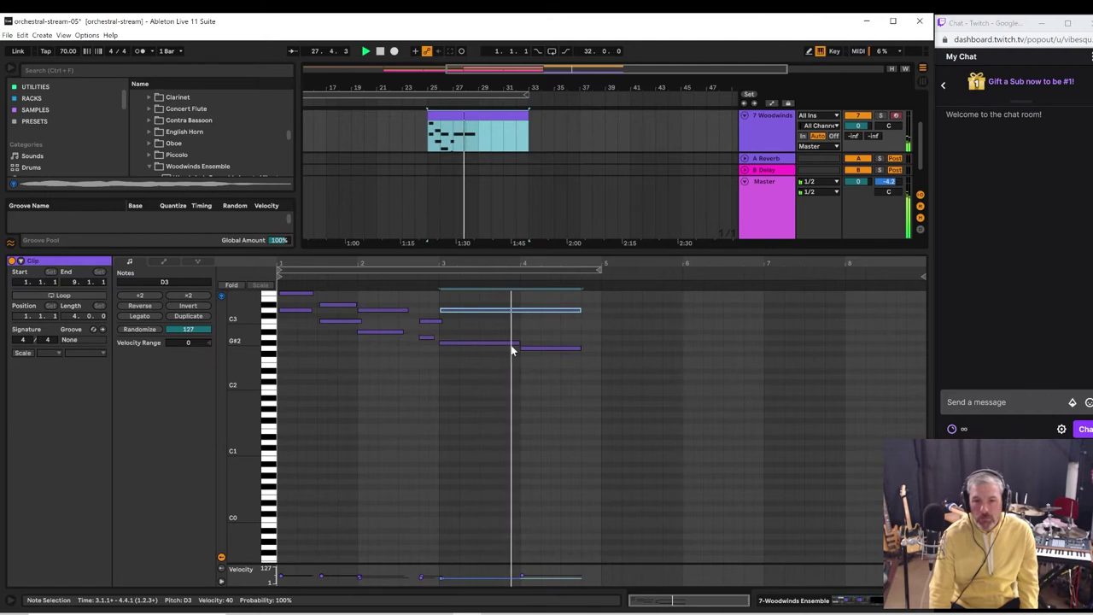
{"action": "key", "text": "space"}
- Add F#2 and C#3 notes from 5.1.1 to 6.1.1, and lower their velocities to about 78 and 92
{"action": "double_click", "coordinate": [606, 356]}
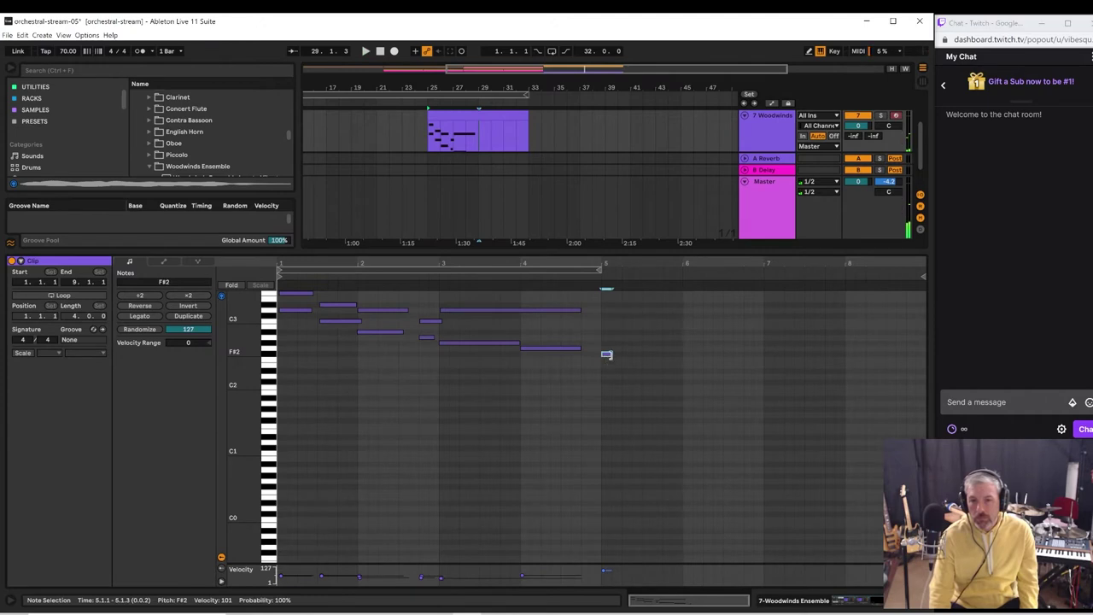
{"action": "left_click_drag", "start_coordinate": [609, 356], "coordinate": [670, 359]}
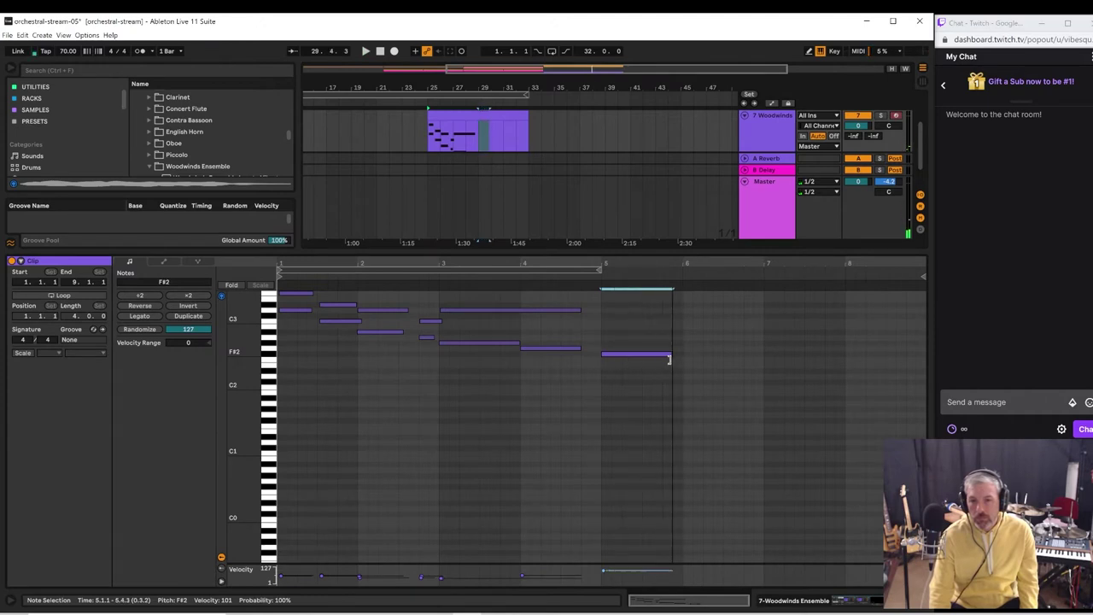
{"action": "double_click", "coordinate": [606, 311]}
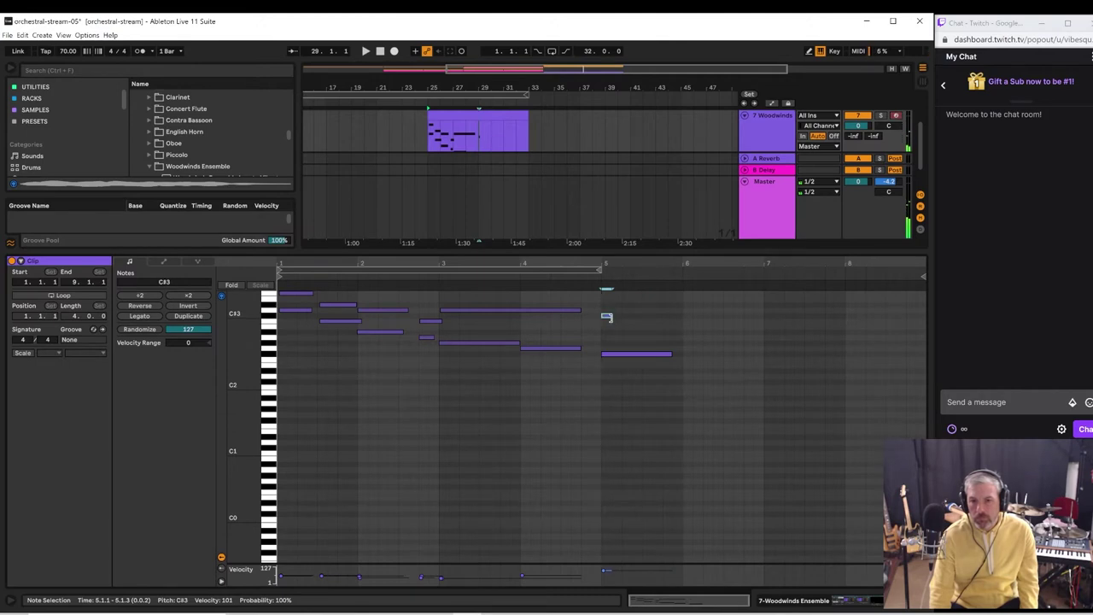
{"action": "left_click_drag", "start_coordinate": [607, 318], "coordinate": [677, 321]}
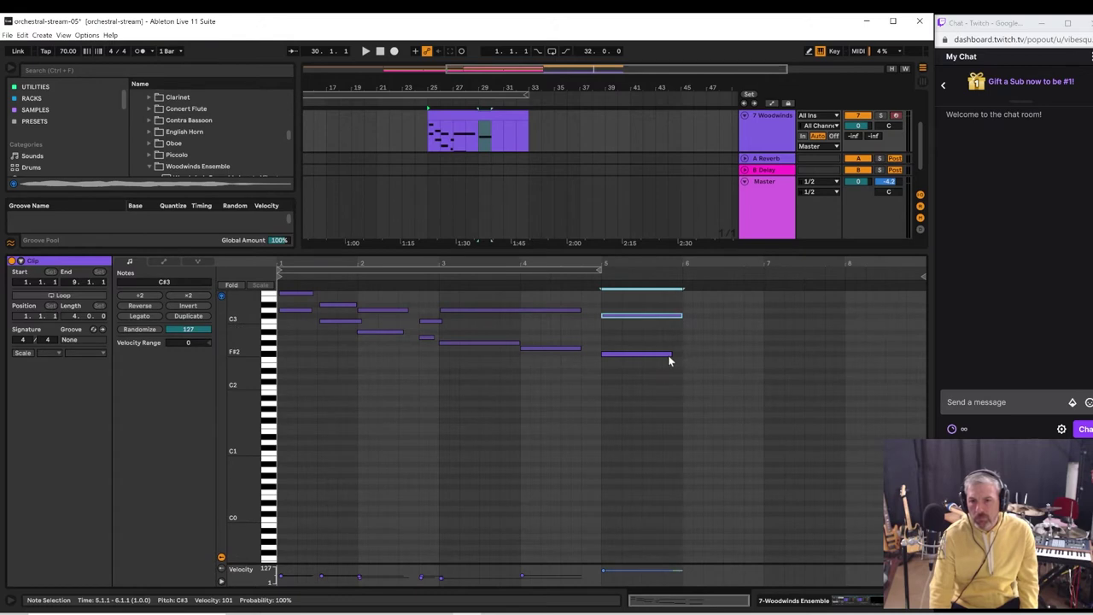
{"action": "left_click_drag", "start_coordinate": [671, 356], "coordinate": [679, 356]}
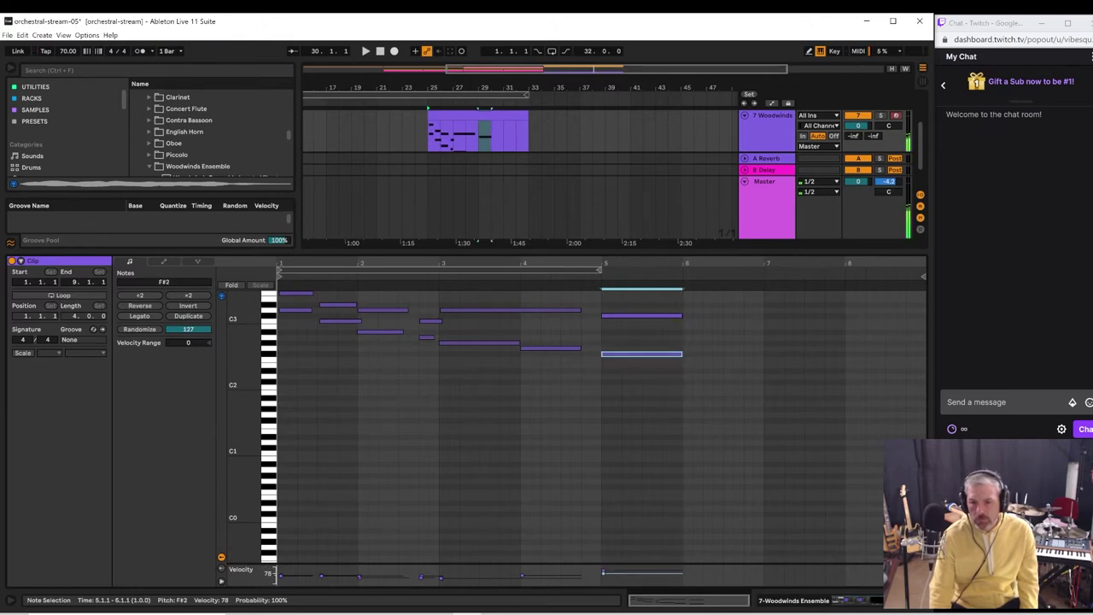
{"action": "left_click", "coordinate": [604, 572]}
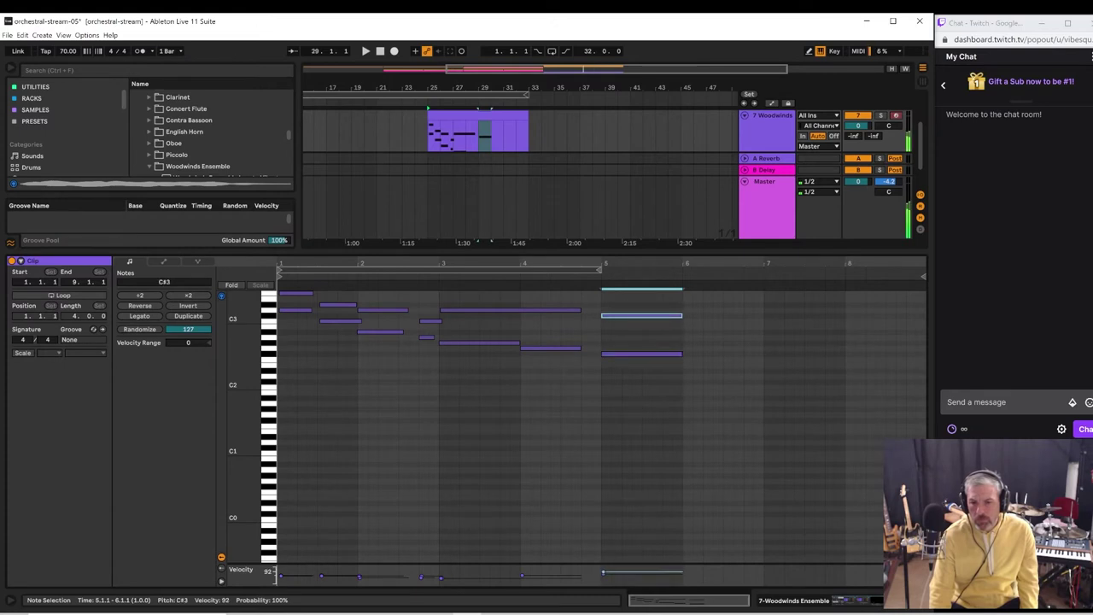
- Extend the Woodwinds clip's loop length to eight bars and play the clip from its start
{"action": "key", "text": "space"}
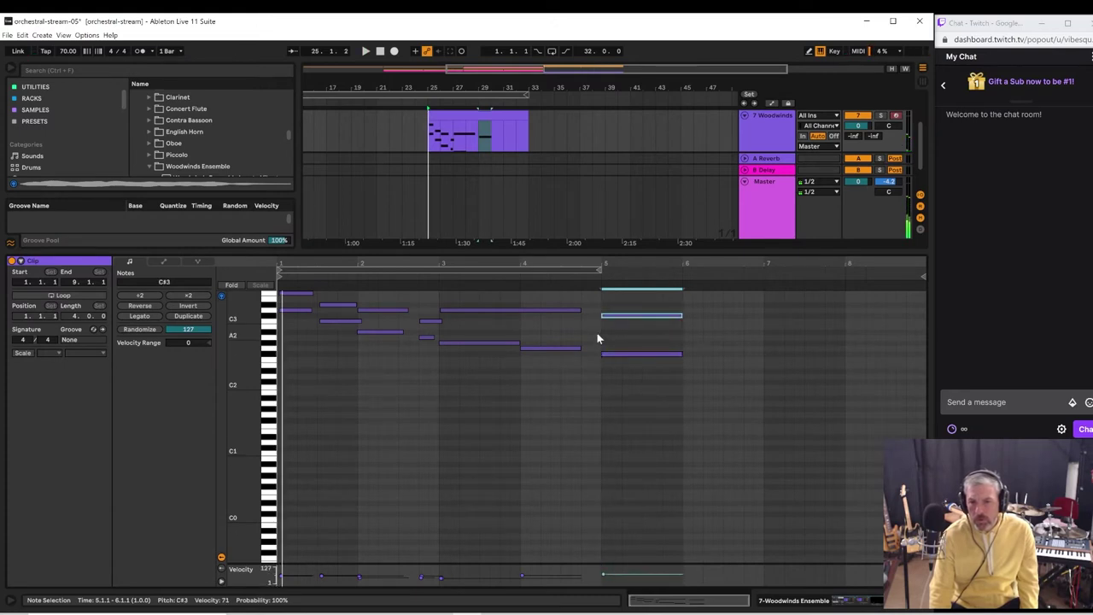
{"action": "key", "text": "ctrl+a"}
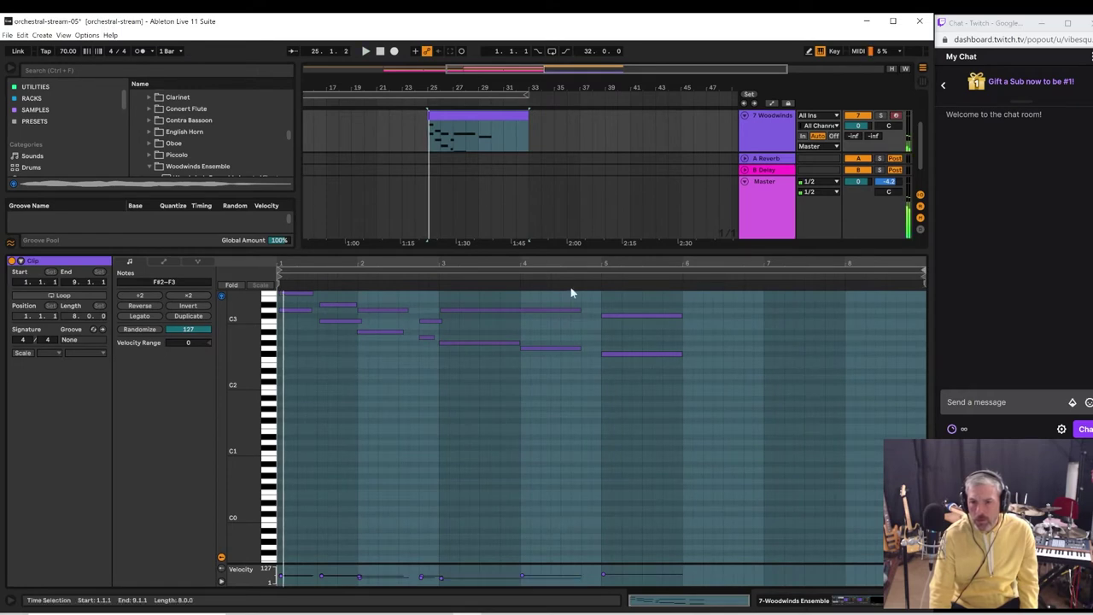
{"action": "key", "text": "space"}
{"action": "double_click", "coordinate": [680, 359]}
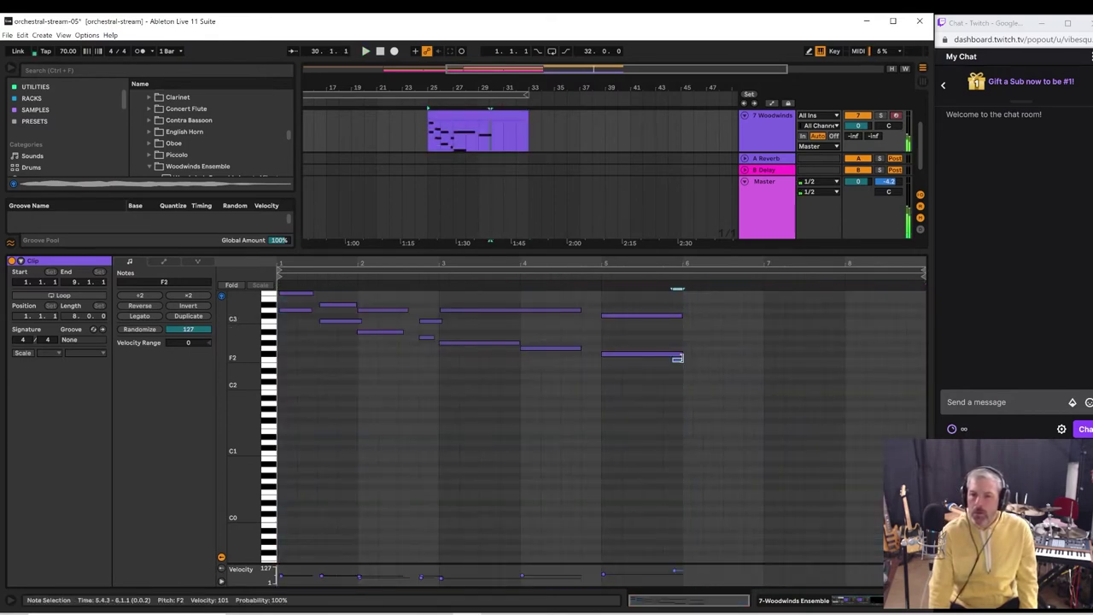
{"action": "left_click_drag", "start_coordinate": [678, 363], "coordinate": [690, 367]}
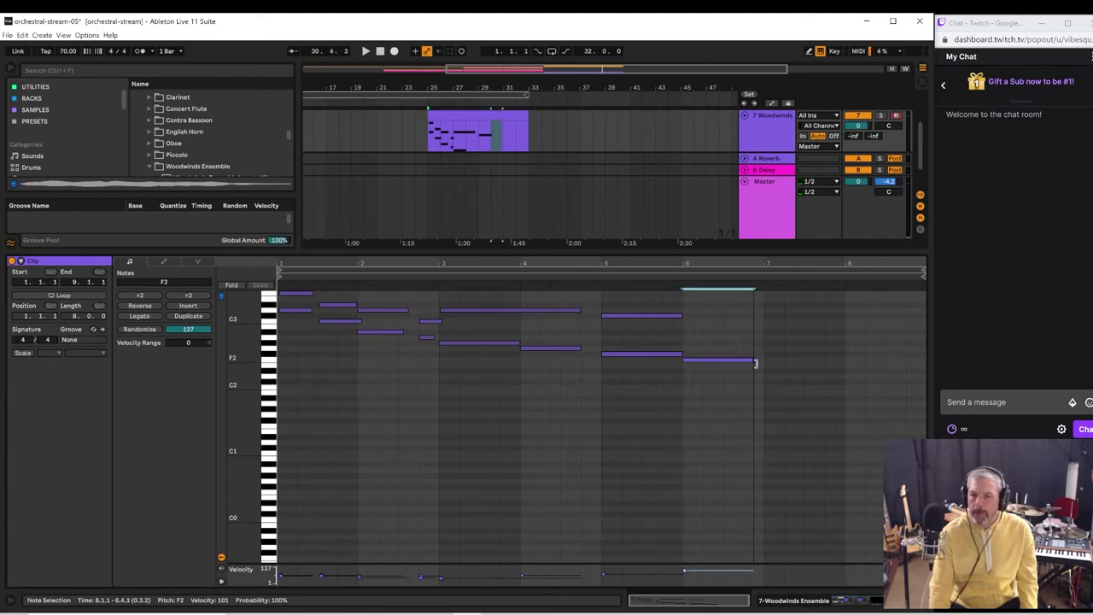
{"action": "key", "text": "Delete"}
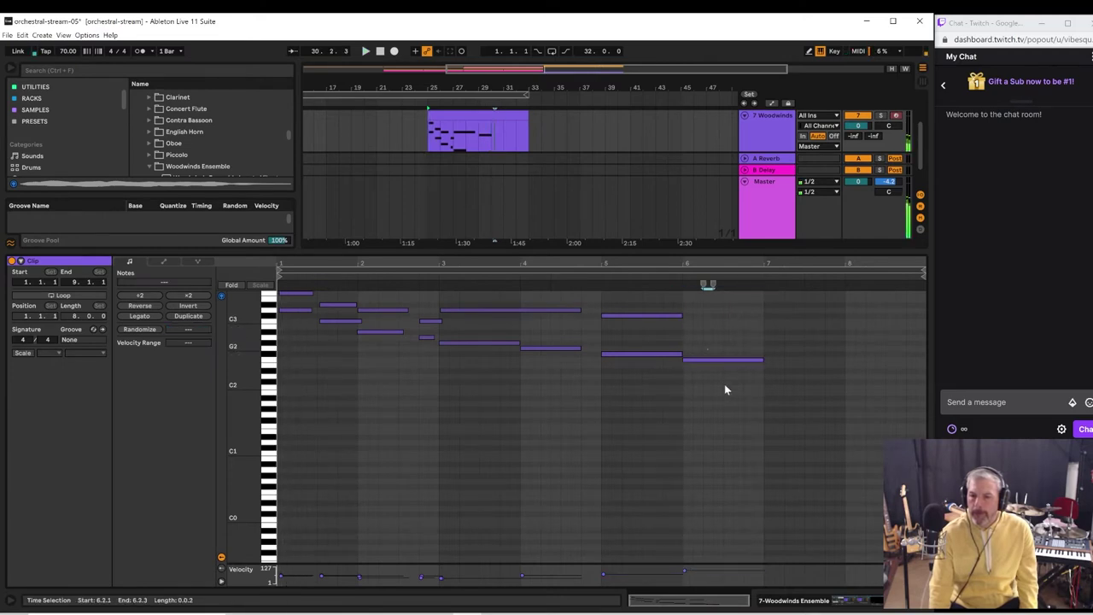
- Duplicate the bar 5 F#2 and C#3 notes into bar 6 and transpose the copies down one semitone to F2 and C3
{"action": "left_click_drag", "start_coordinate": [669, 381], "coordinate": [613, 300]}
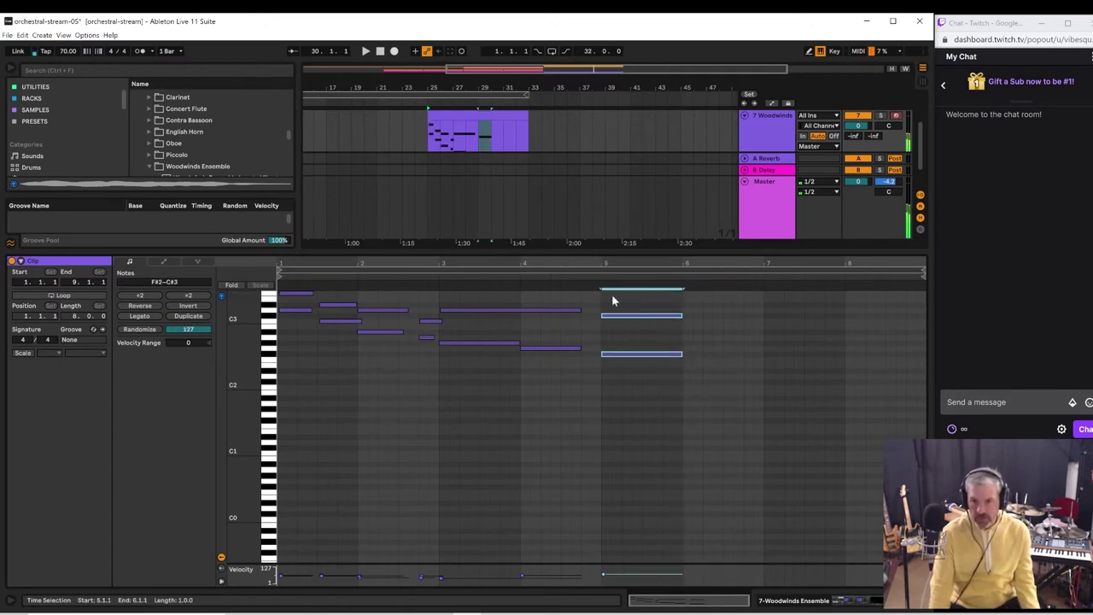
{"action": "key", "text": "ctrl+d"}
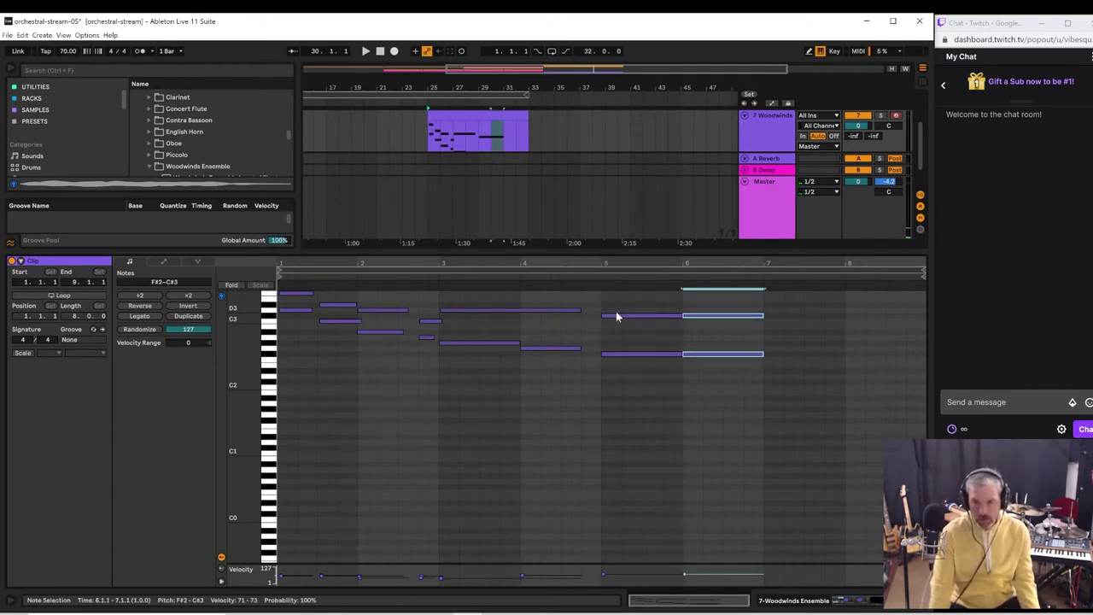
{"action": "key", "text": "space"}
{"action": "left_click_drag", "start_coordinate": [714, 360], "coordinate": [716, 366]}
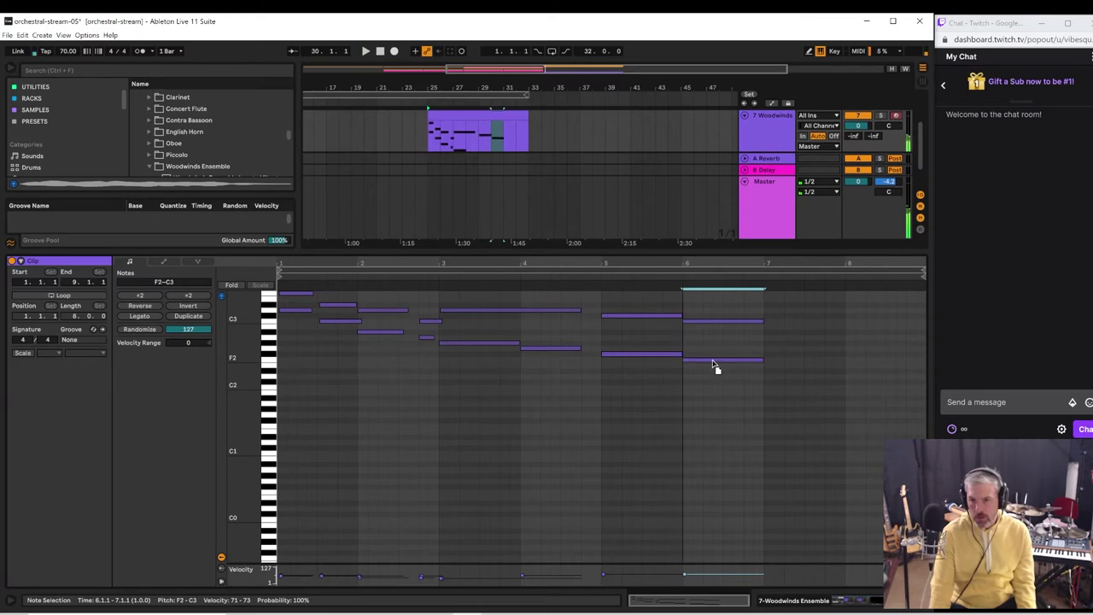
- Audition C#3, B2 and A#2 as the upper note in bar 6, return it to C3 and play from bar 5
{"action": "left_click", "coordinate": [694, 320]}
{"action": "left_click", "coordinate": [697, 322]}
{"action": "key", "text": "Up"}
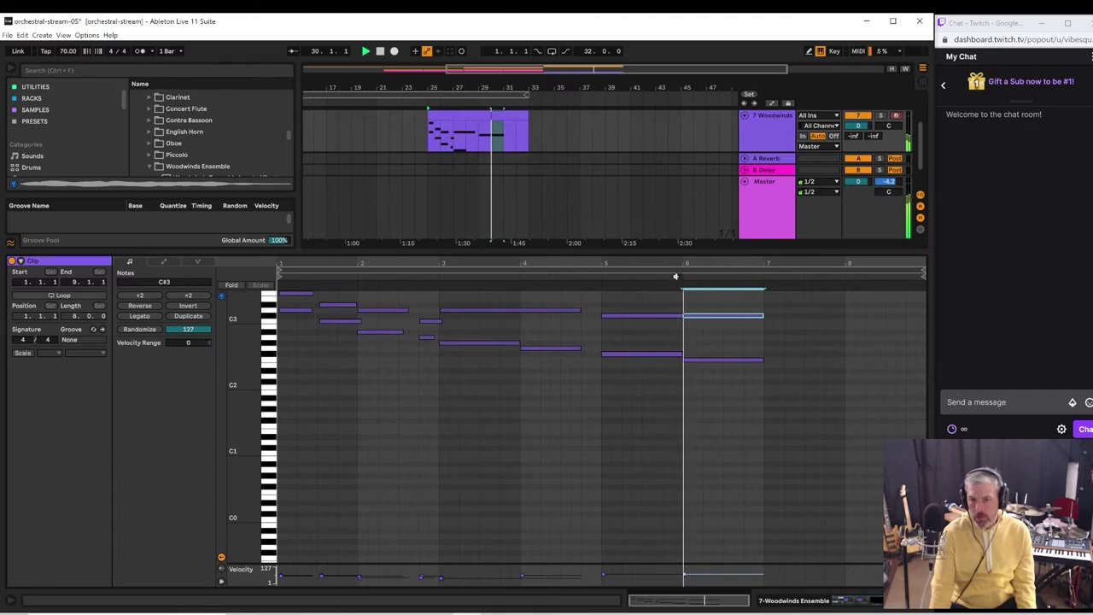
{"action": "key", "text": "Down"}
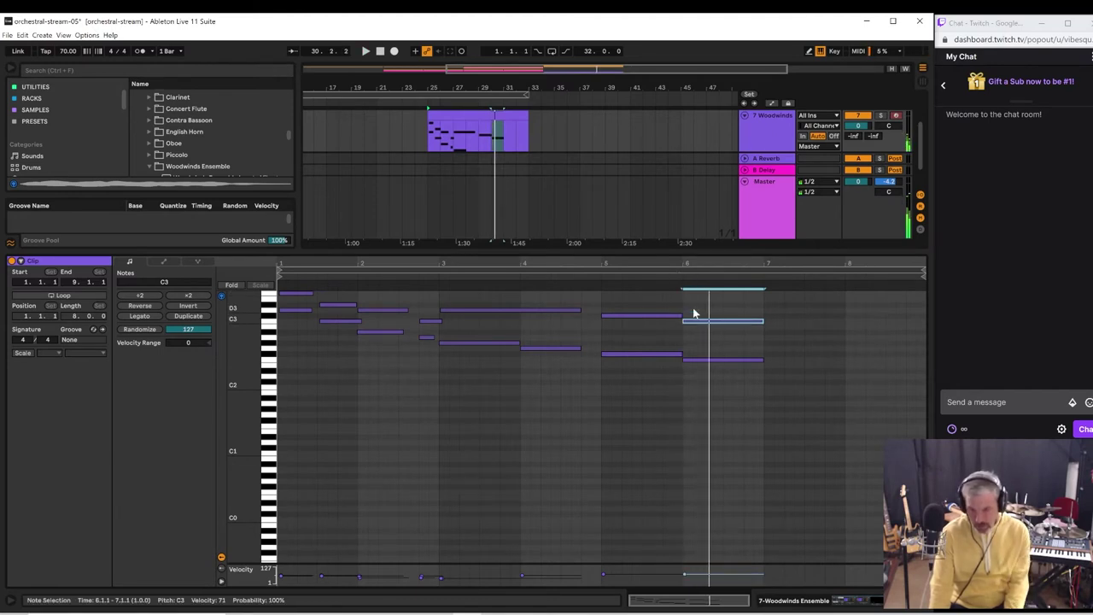
{"action": "left_click", "coordinate": [674, 279]}
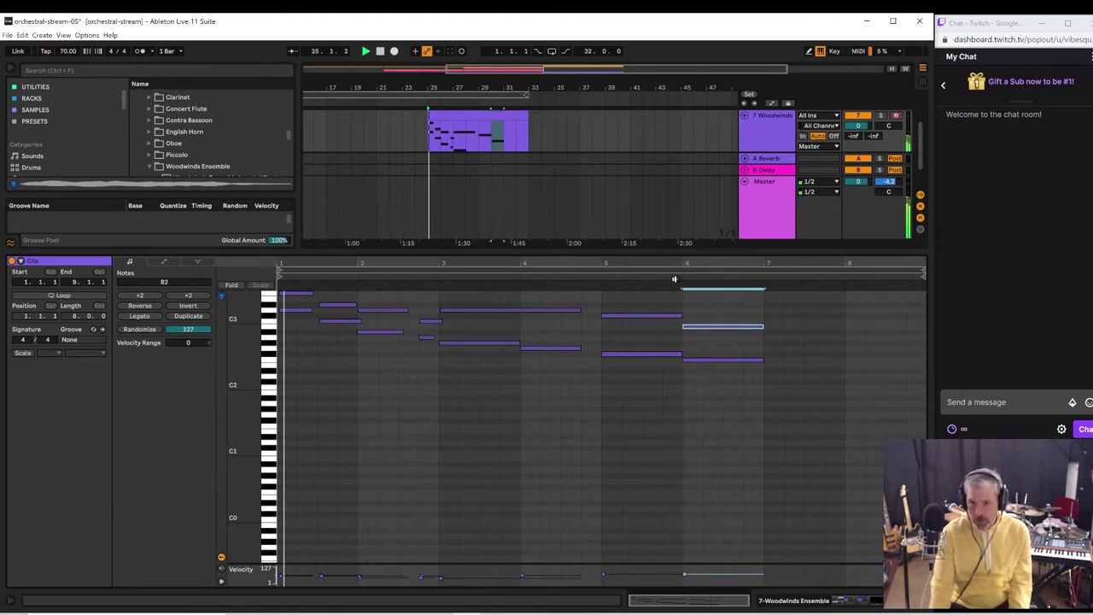
{"action": "key", "text": "Down"}
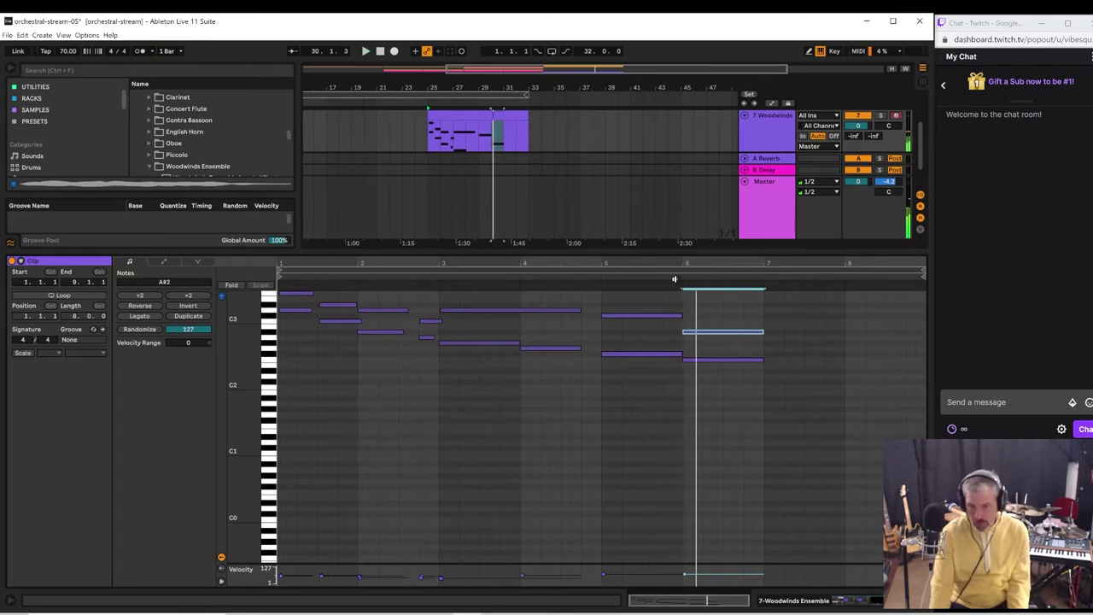
{"action": "left_click", "coordinate": [675, 279]}
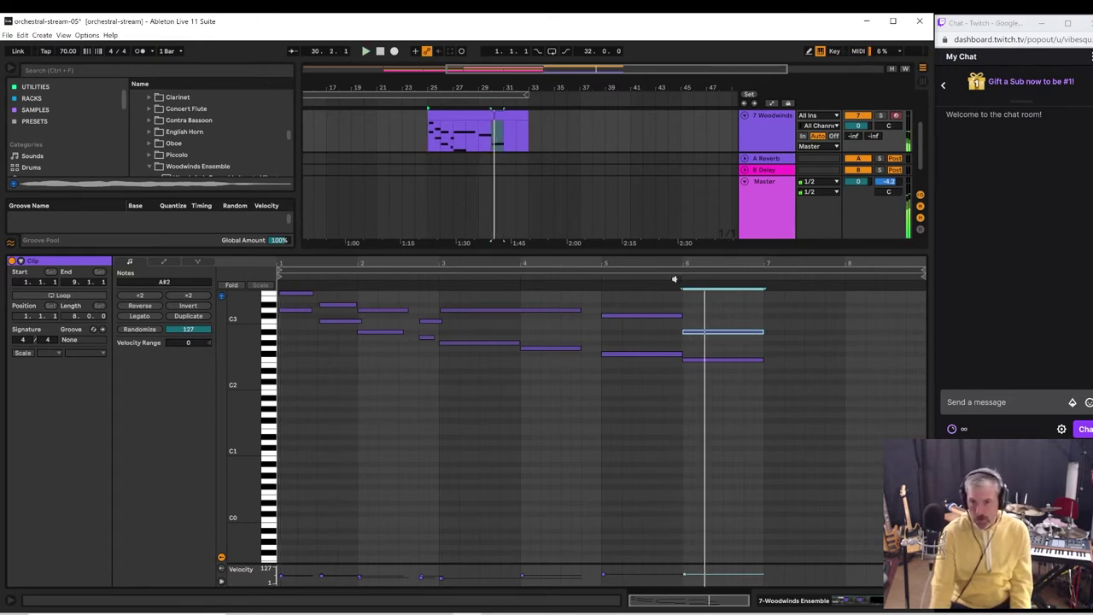
{"action": "left_click", "coordinate": [675, 279]}
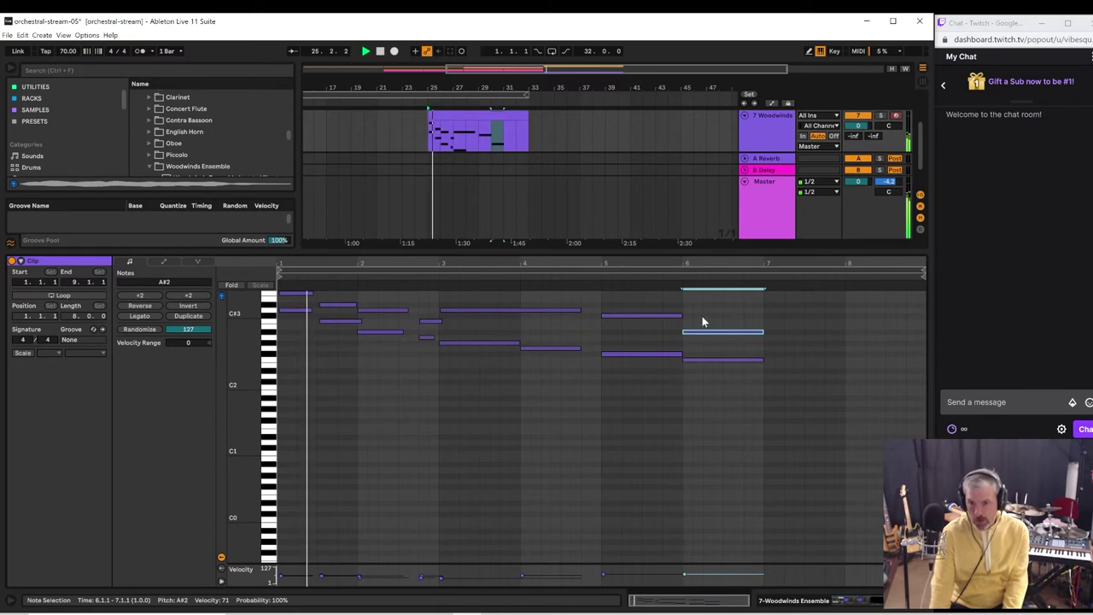
{"action": "key", "text": "Up"}
{"action": "key", "text": "Up"}
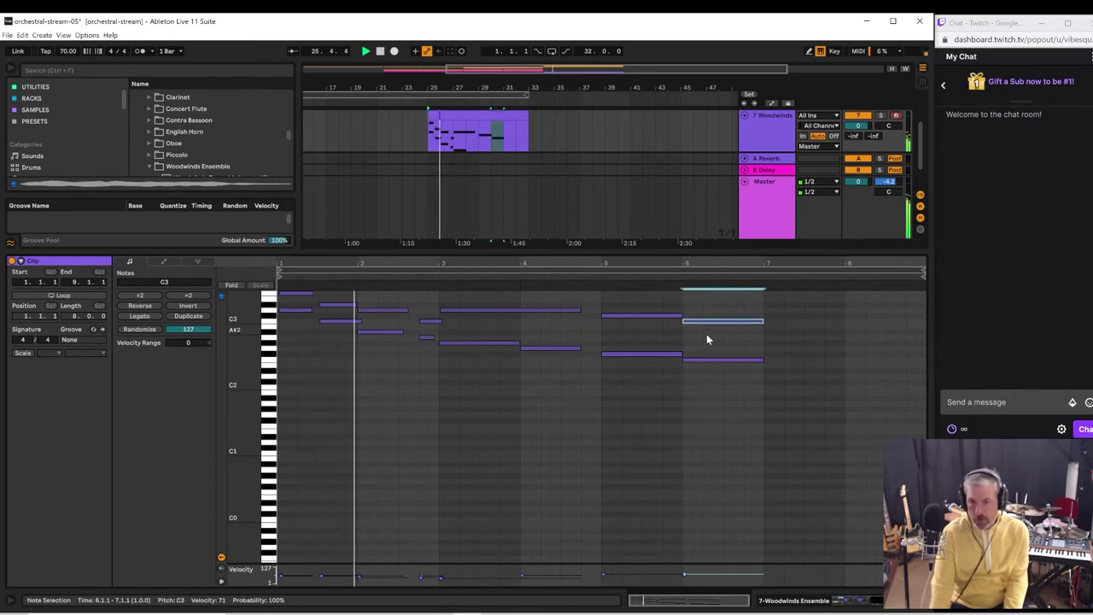
{"action": "left_click", "coordinate": [617, 277]}
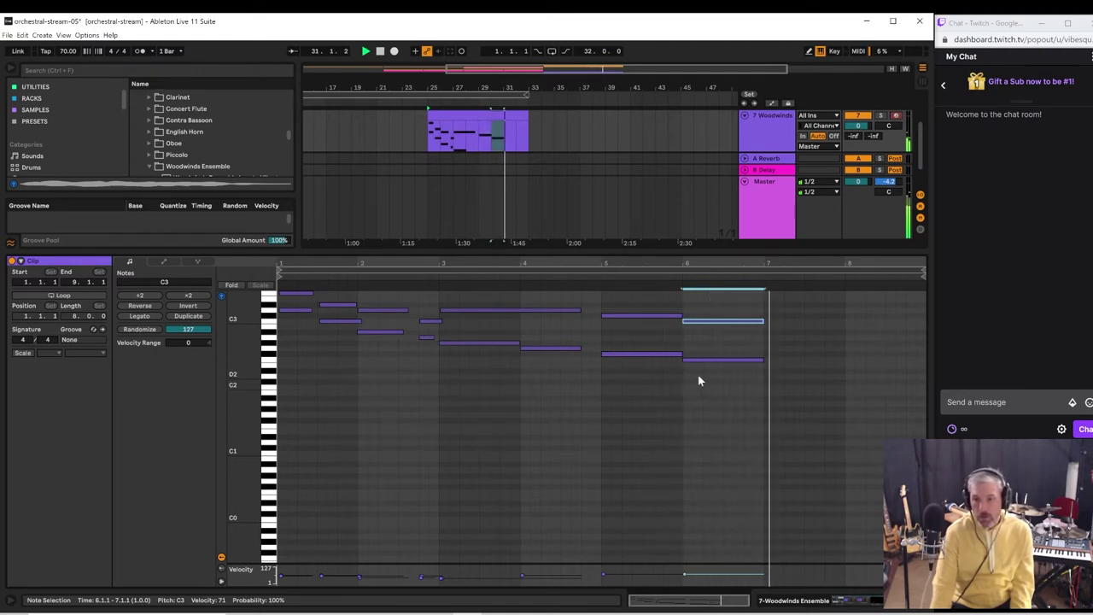
{"action": "key", "text": "space"}
- Add a D#2 note from 7.1.1 to 8.1.1 and play it from the start of bar 7
{"action": "left_click", "coordinate": [766, 356]}
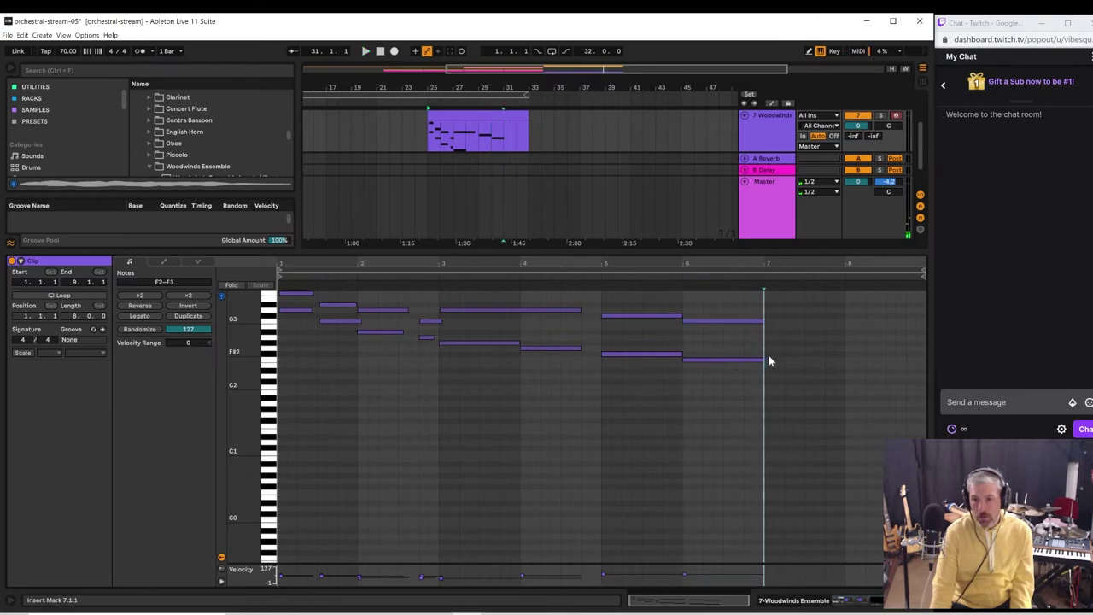
{"action": "left_click", "coordinate": [771, 364]}
{"action": "double_click", "coordinate": [769, 364]}
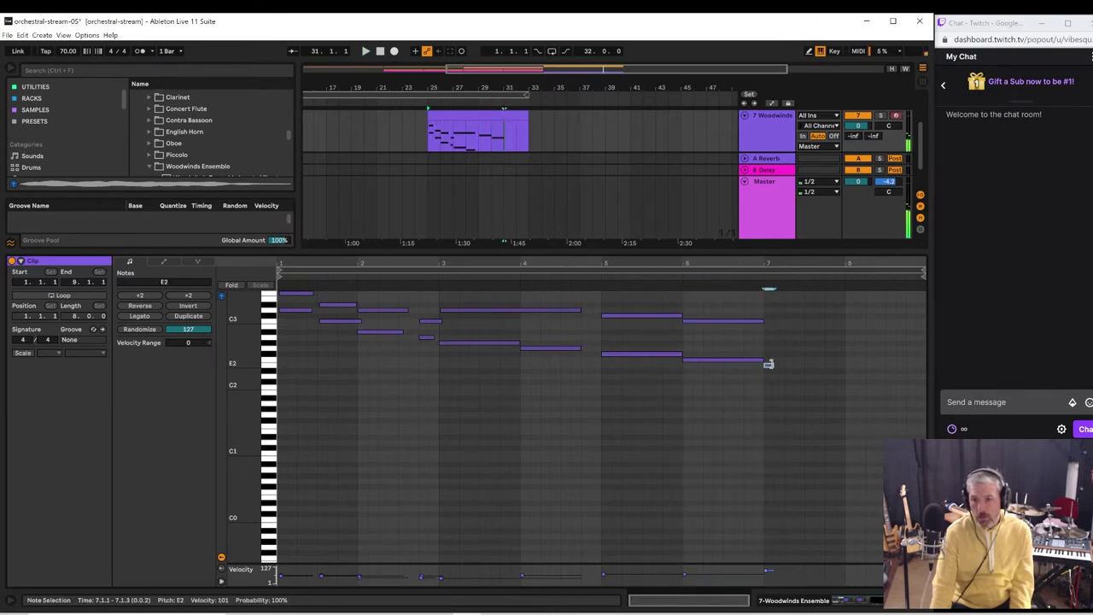
{"action": "left_click_drag", "start_coordinate": [769, 366], "coordinate": [830, 375]}
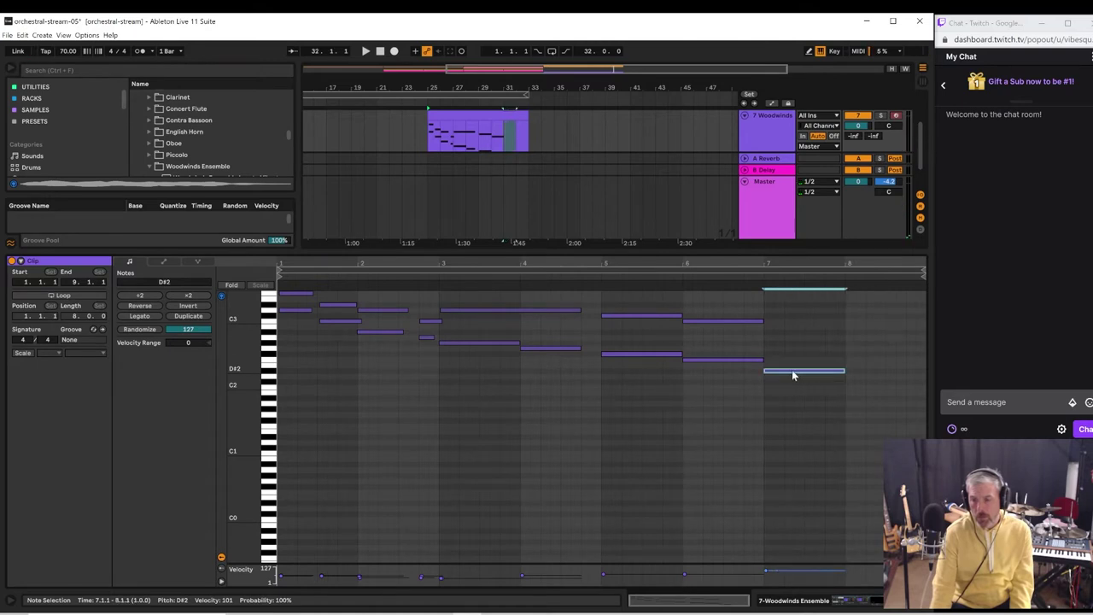
{"action": "left_click", "coordinate": [757, 276]}
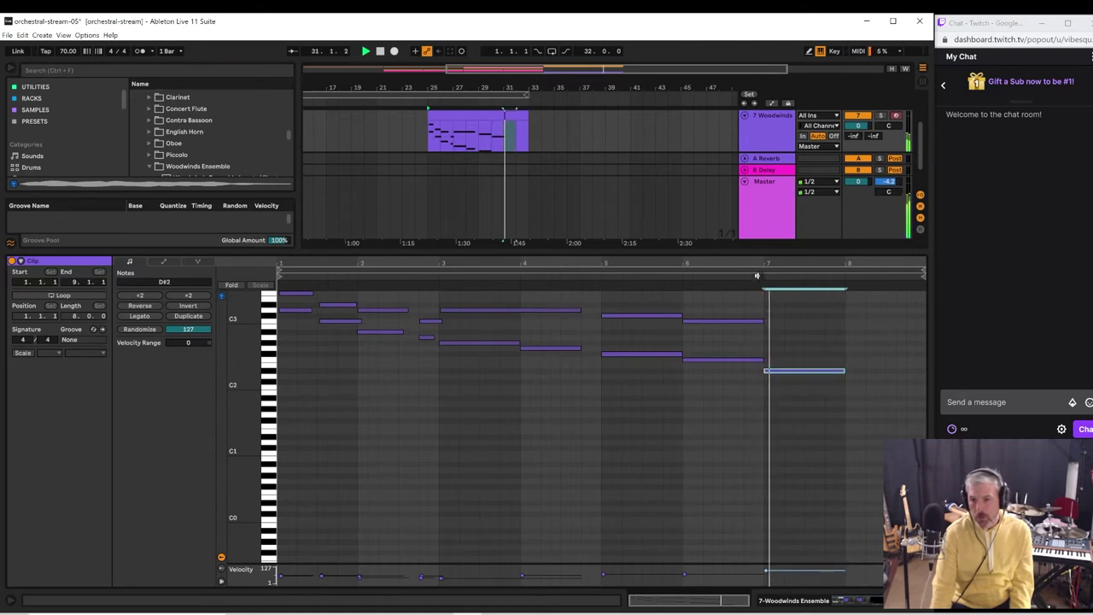
{"action": "key", "text": "space"}
- Add an A#2 note from 7.1.1 to 8.1.1 above the D#2 and play the clip from its start
{"action": "double_click", "coordinate": [768, 329]}
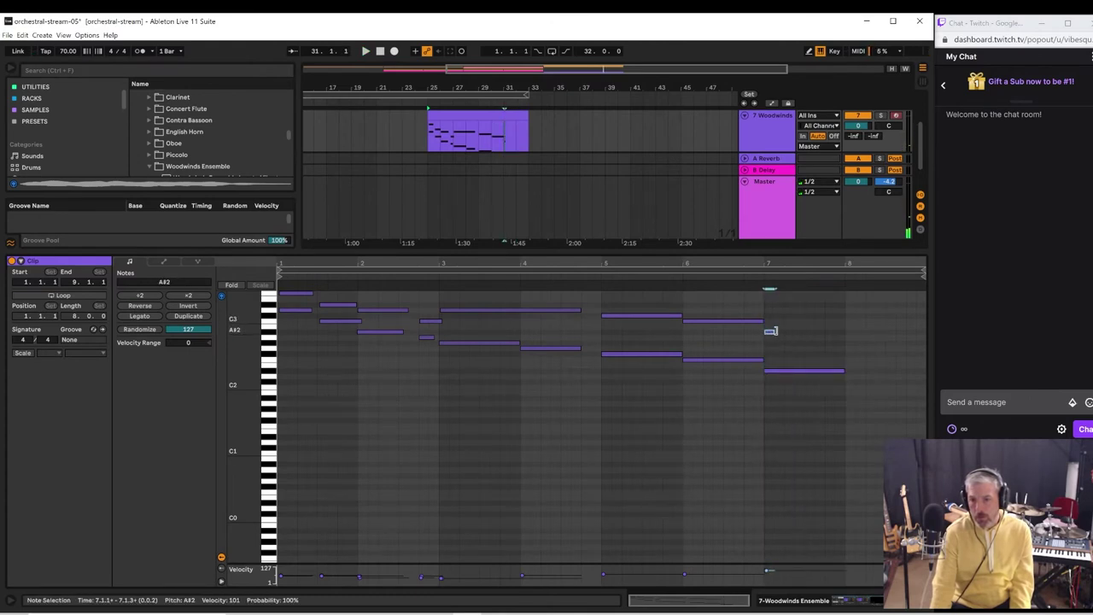
{"action": "left_click_drag", "start_coordinate": [796, 332], "coordinate": [835, 331]}
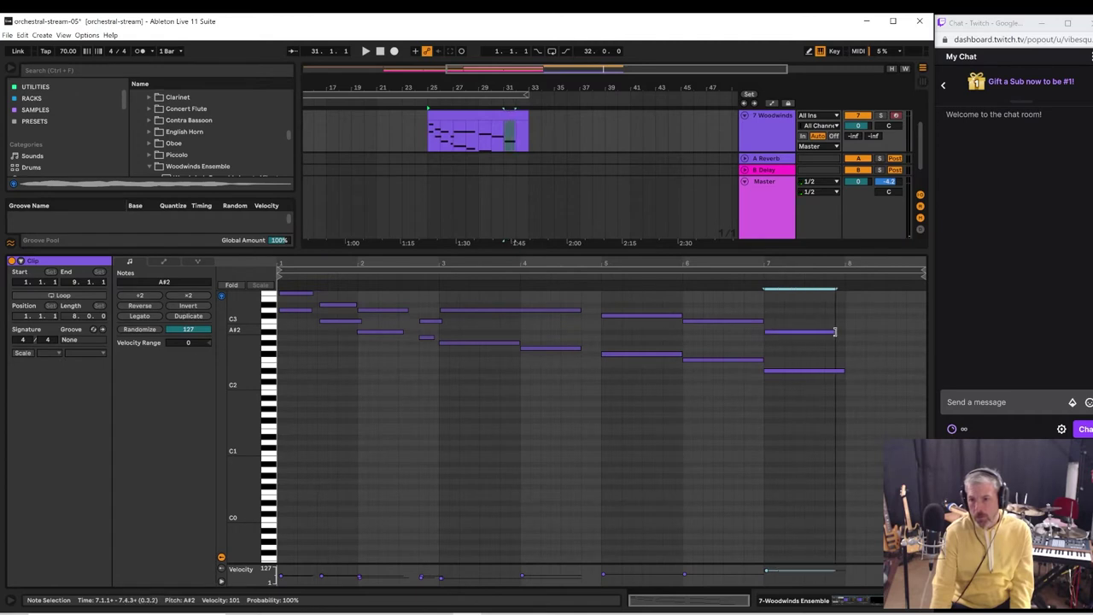
{"action": "left_click", "coordinate": [763, 350]}
{"action": "key", "text": "space"}
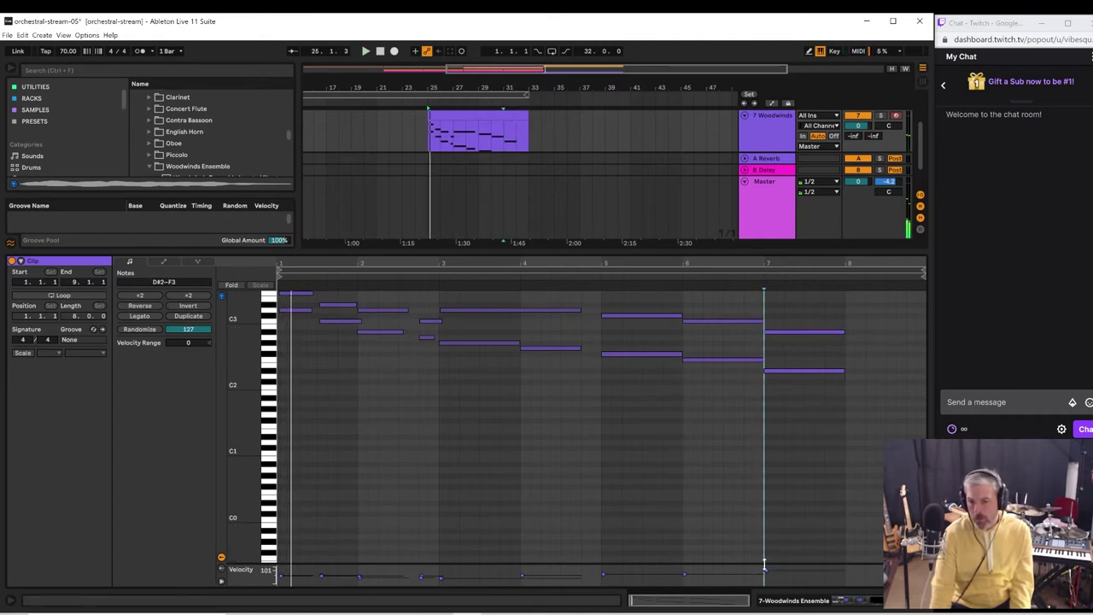
- Lower the velocities of the A#2 and D#2 notes in bar 7 to 61 and play the passage from bar 5
{"action": "left_click", "coordinate": [803, 332]}
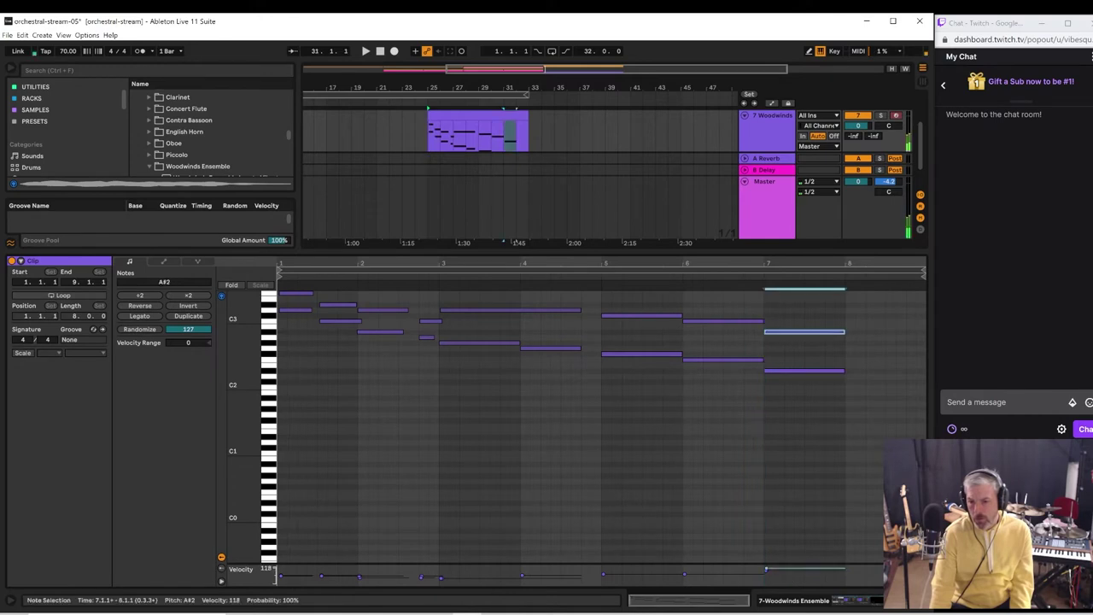
{"action": "left_click", "coordinate": [769, 572]}
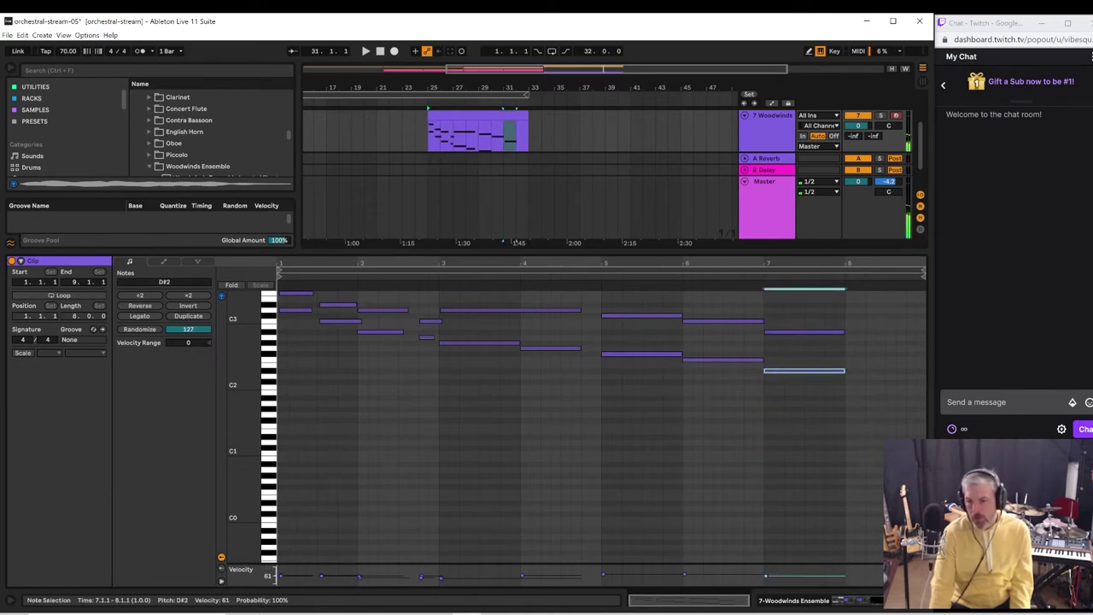
{"action": "left_click", "coordinate": [756, 276]}
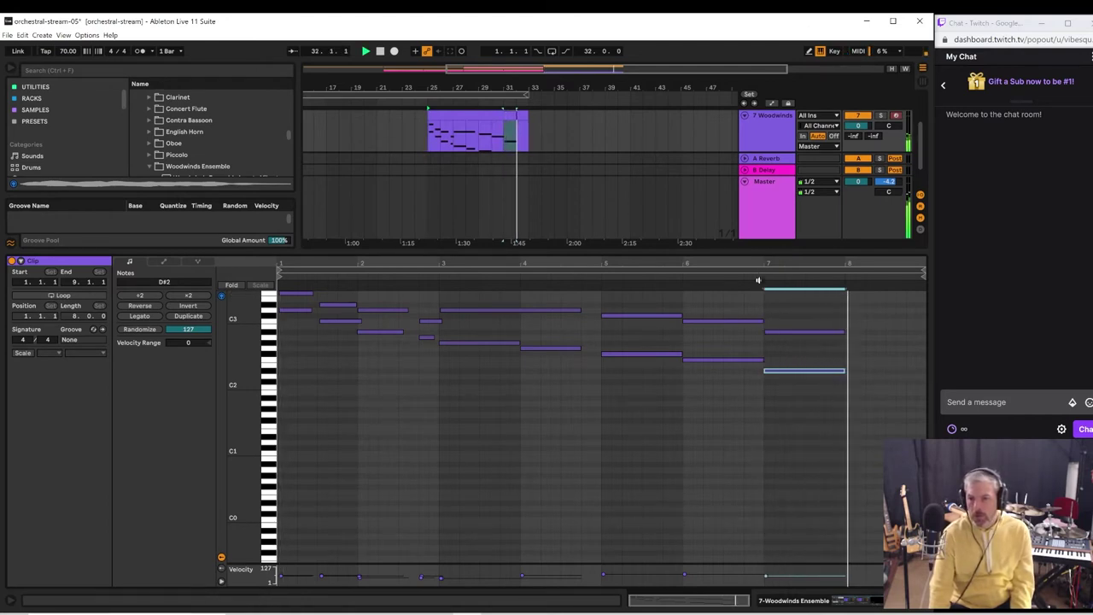
{"action": "left_click", "coordinate": [569, 277]}
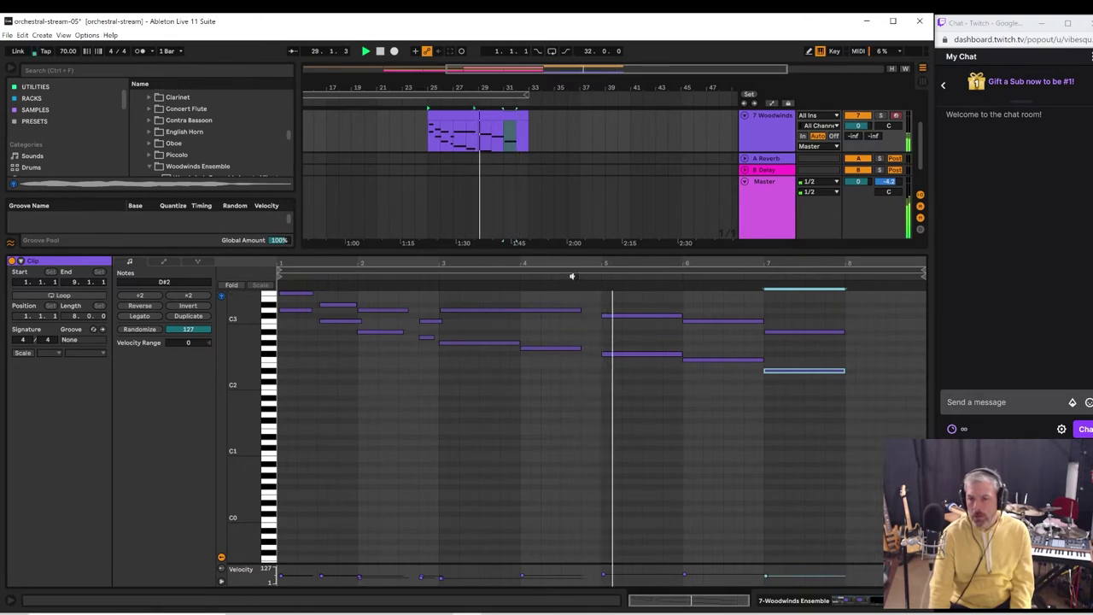
{"action": "left_click", "coordinate": [594, 277]}
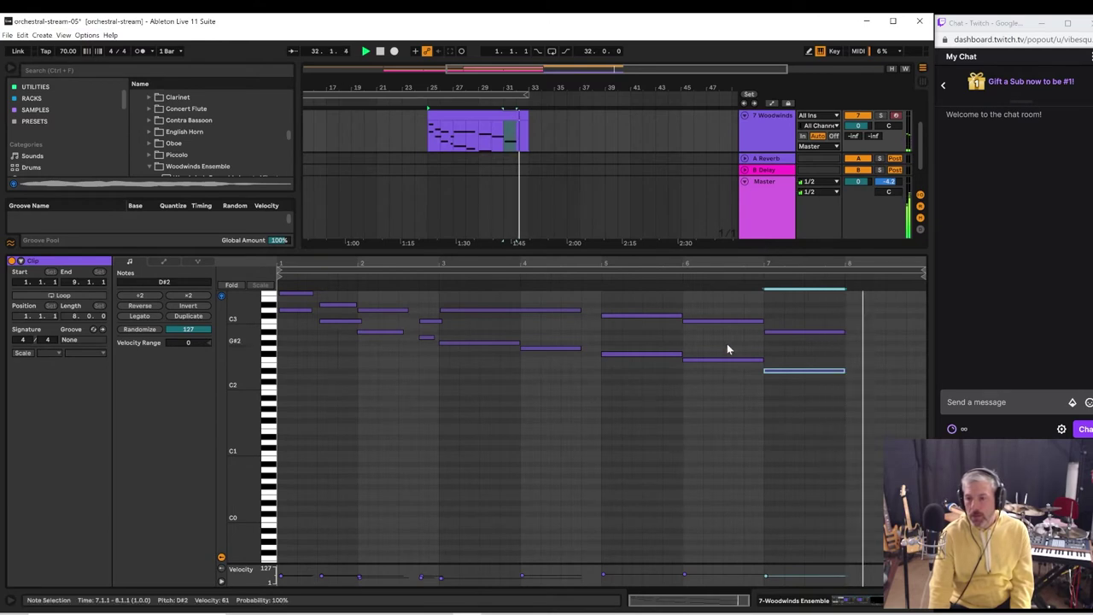
{"action": "key", "text": "space"}
- Add D2 and A2 notes from 8.1.1 to 9.1.1 and play the phrase through to its end
{"action": "double_click", "coordinate": [852, 376]}
{"action": "left_click_drag", "start_coordinate": [851, 377], "coordinate": [919, 381]}
{"action": "left_click", "coordinate": [842, 333]}
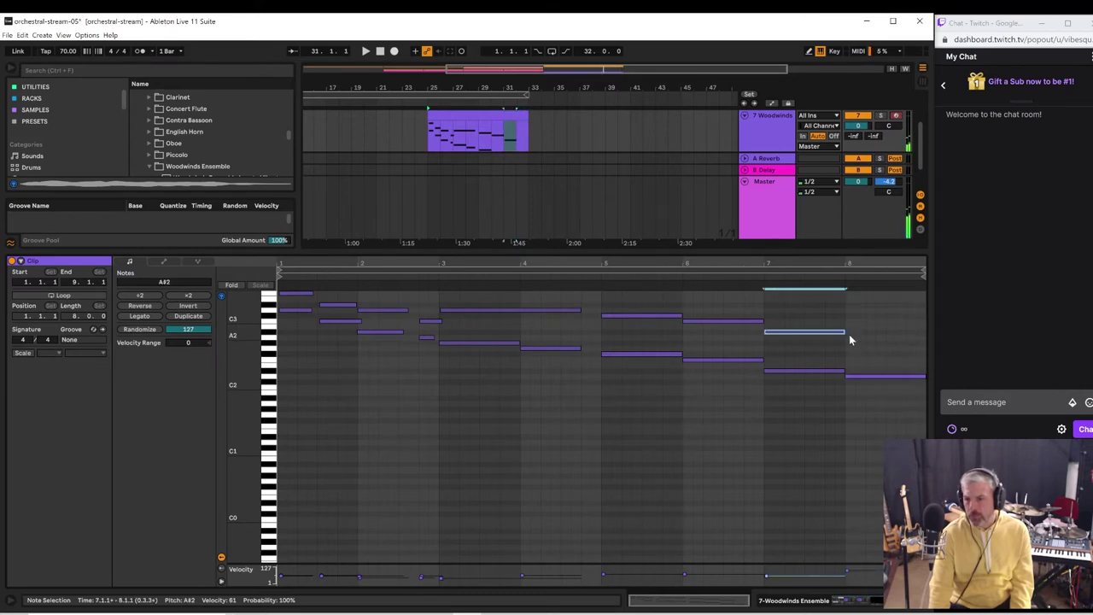
{"action": "double_click", "coordinate": [850, 339]}
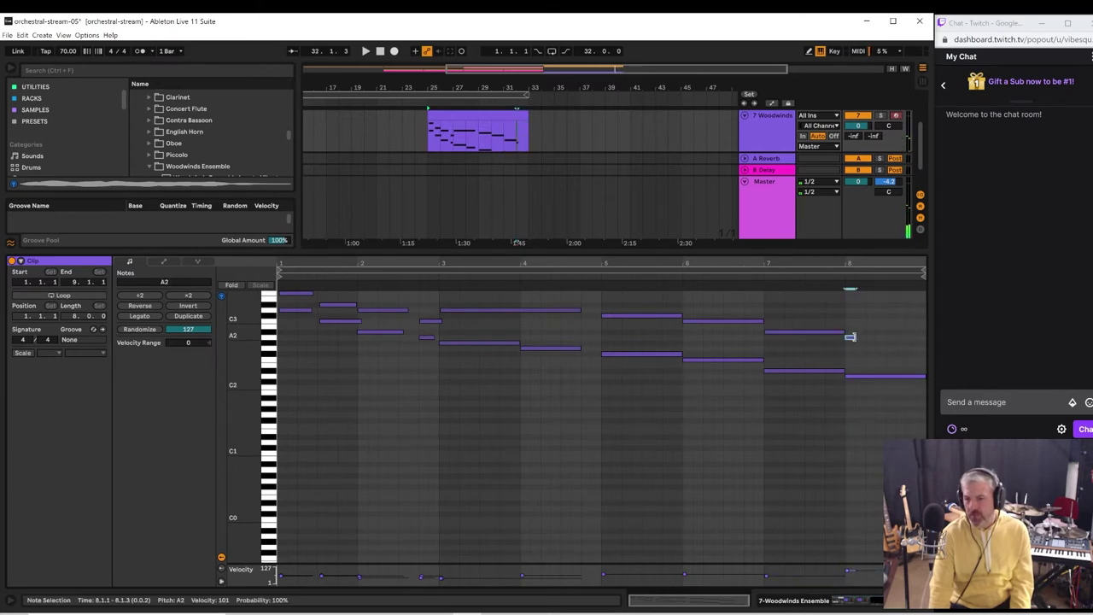
{"action": "left_click_drag", "start_coordinate": [850, 337], "coordinate": [923, 340]}
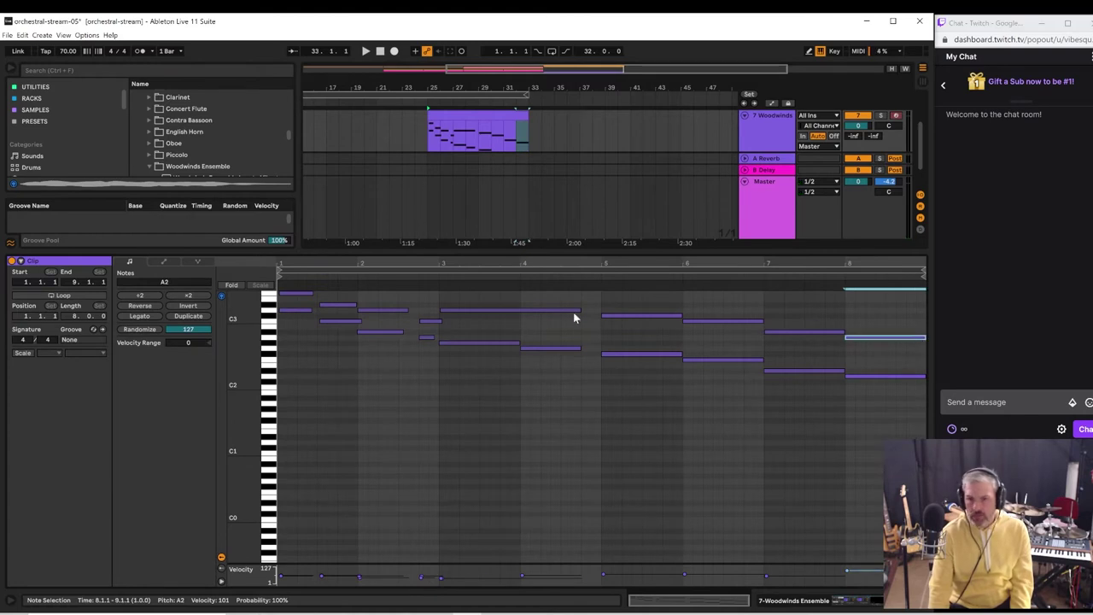
{"action": "left_click", "coordinate": [598, 272]}
{"action": "key", "text": "space"}
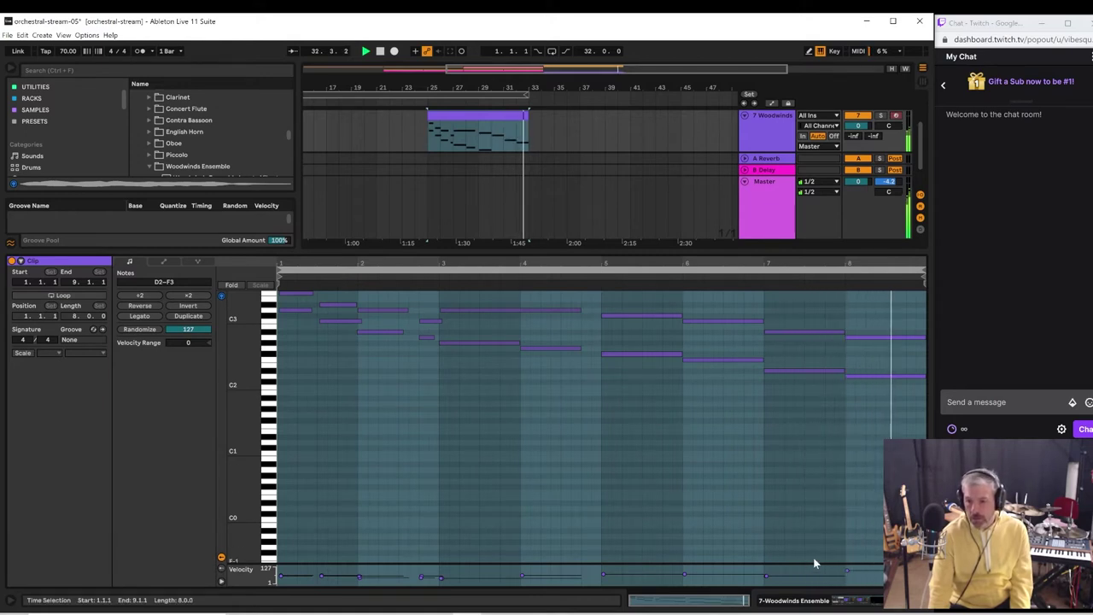
- Stop playback and lower the velocities of the D2 and A2 notes in bar 8
{"action": "left_click", "coordinate": [847, 570]}
{"action": "key", "text": "space"}
{"action": "left_click_drag", "start_coordinate": [846, 570], "coordinate": [846, 573]}
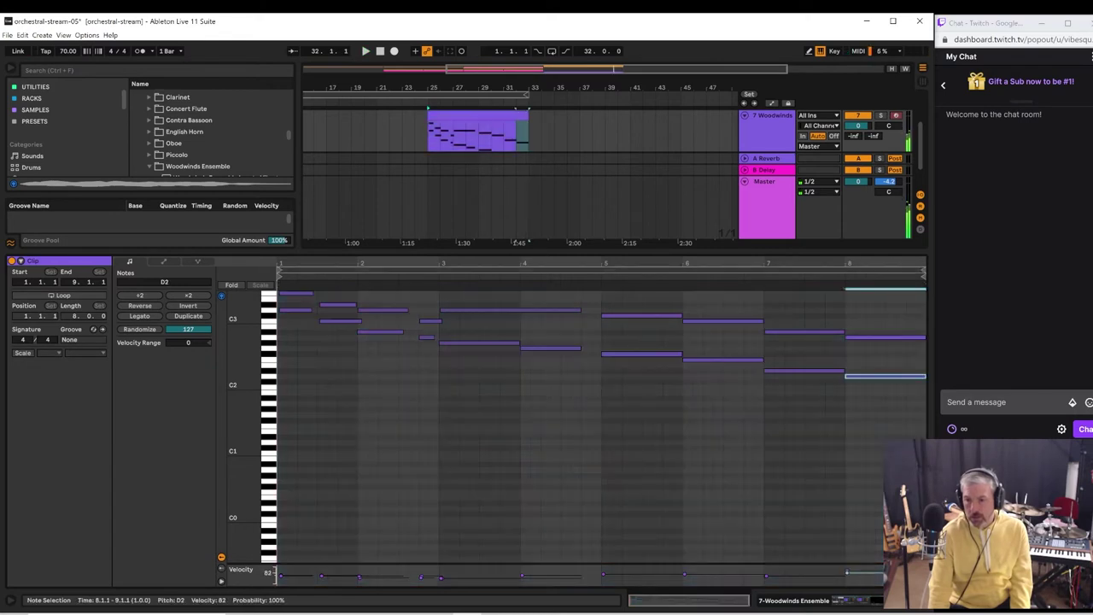
{"action": "left_click", "coordinate": [850, 572]}
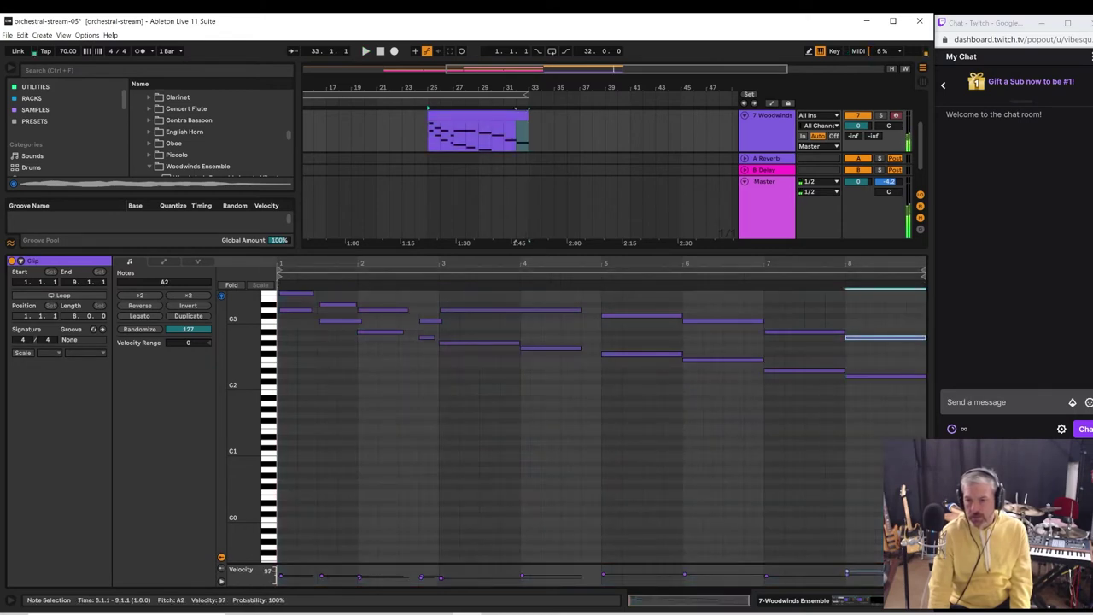
{"action": "left_click", "coordinate": [863, 574]}
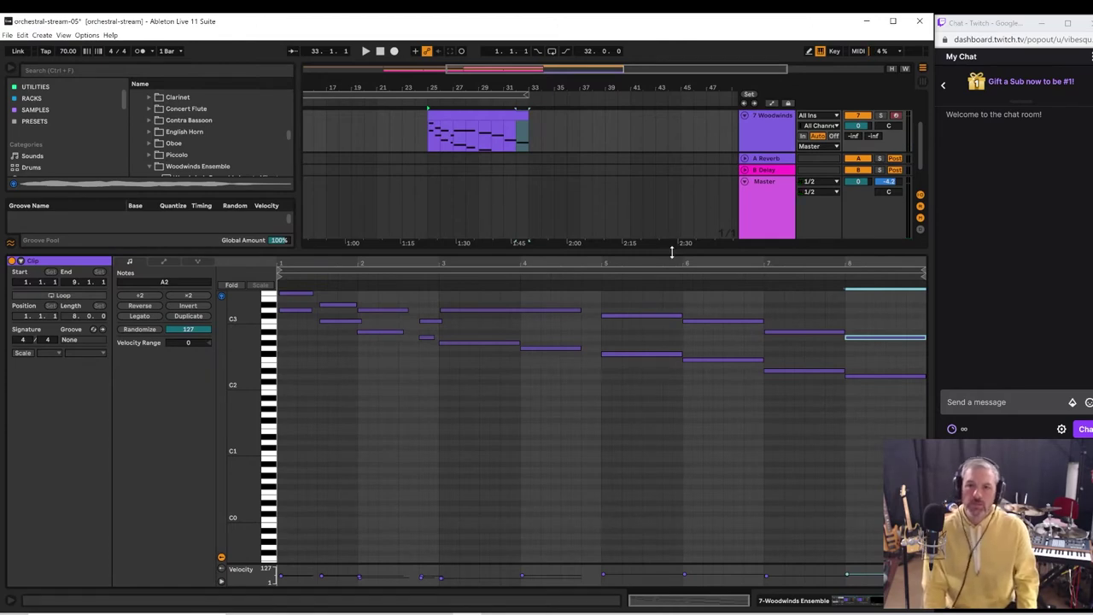
- Hide the woodwinds clip's note editor and play the arrangement from bar 25
{"action": "left_click_drag", "start_coordinate": [674, 250], "coordinate": [673, 589]}
{"action": "key", "text": "space"}
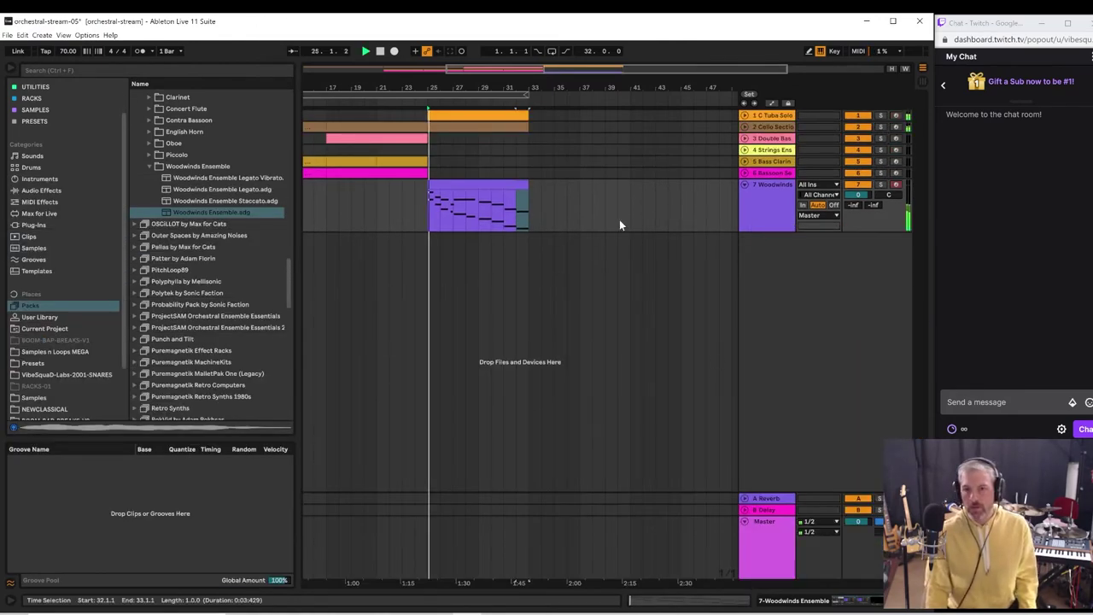
- Browse from the Orchestral Woodwinds pack to the Orchestral Mallets sounds and audition the Glockenspiel Brass Hits and Glockenspiel presets
{"action": "left_click", "coordinate": [147, 167]}
{"action": "scroll", "coordinate": [151, 129], "scroll_direction": "up", "scroll_amount": 5}
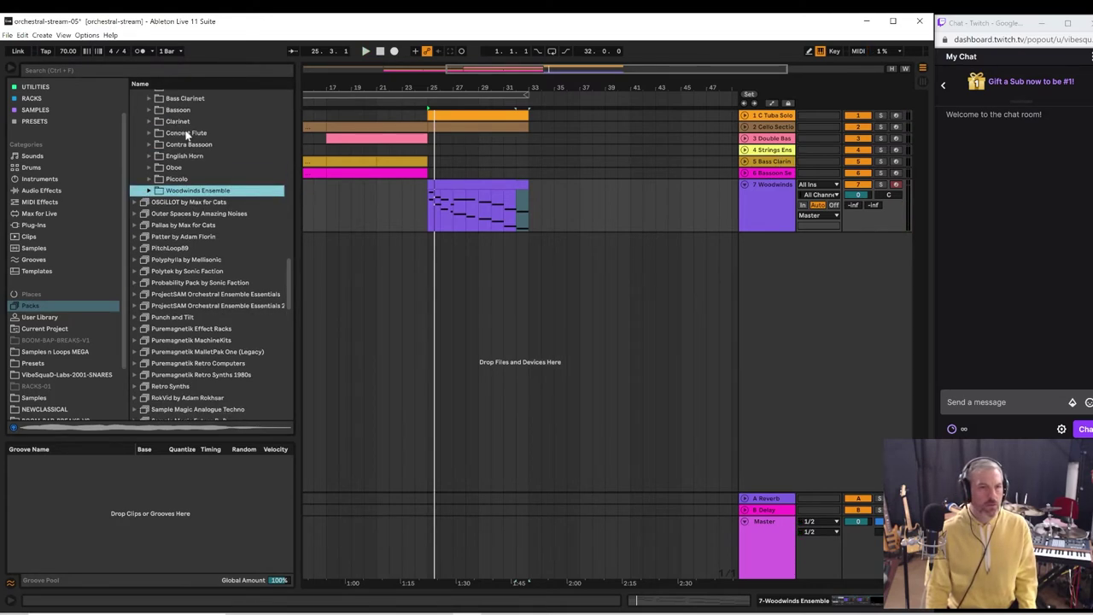
{"action": "left_click", "coordinate": [136, 137]}
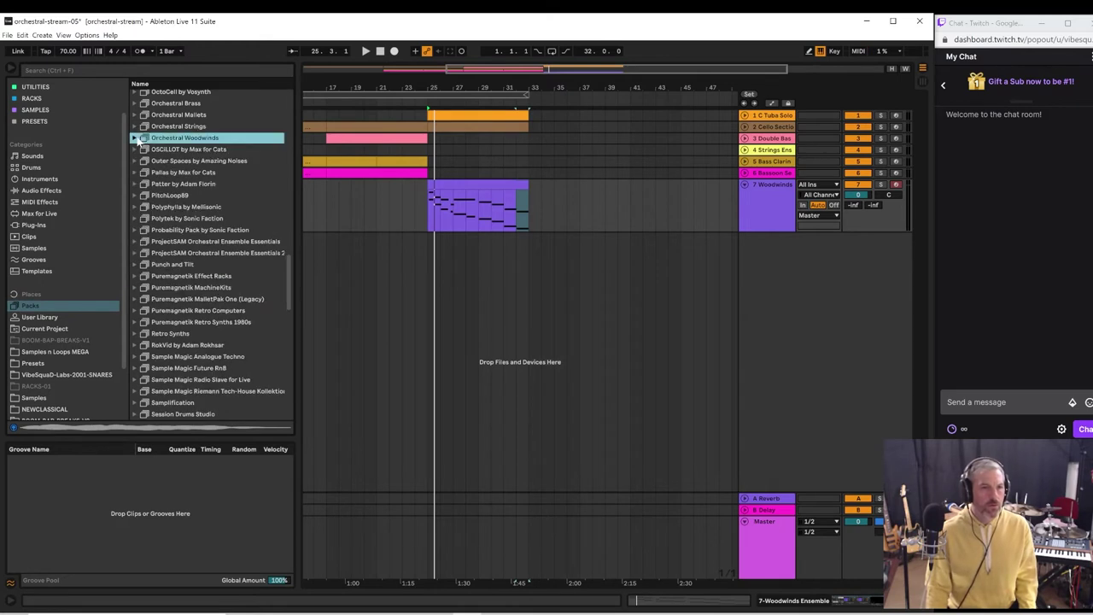
{"action": "scroll", "coordinate": [141, 122], "scroll_direction": "up", "scroll_amount": 2}
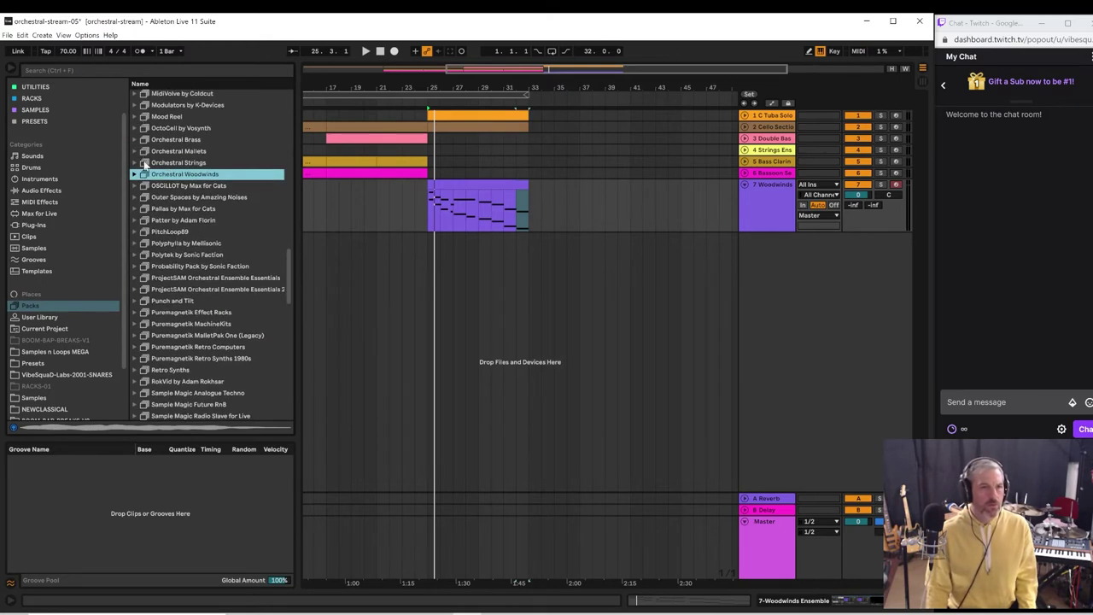
{"action": "left_click", "coordinate": [133, 151]}
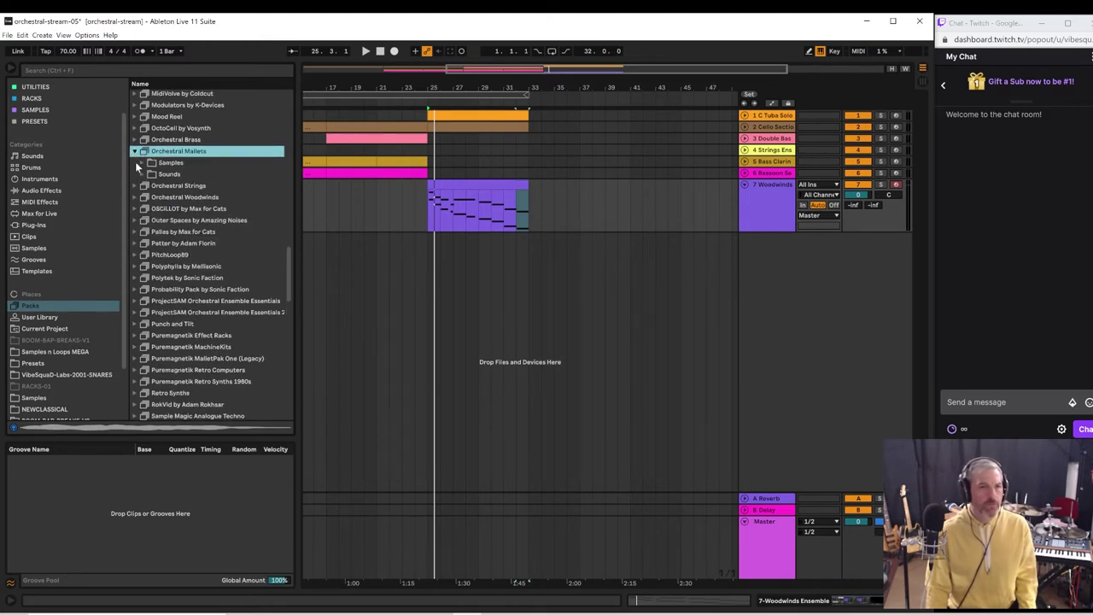
{"action": "left_click", "coordinate": [142, 174]}
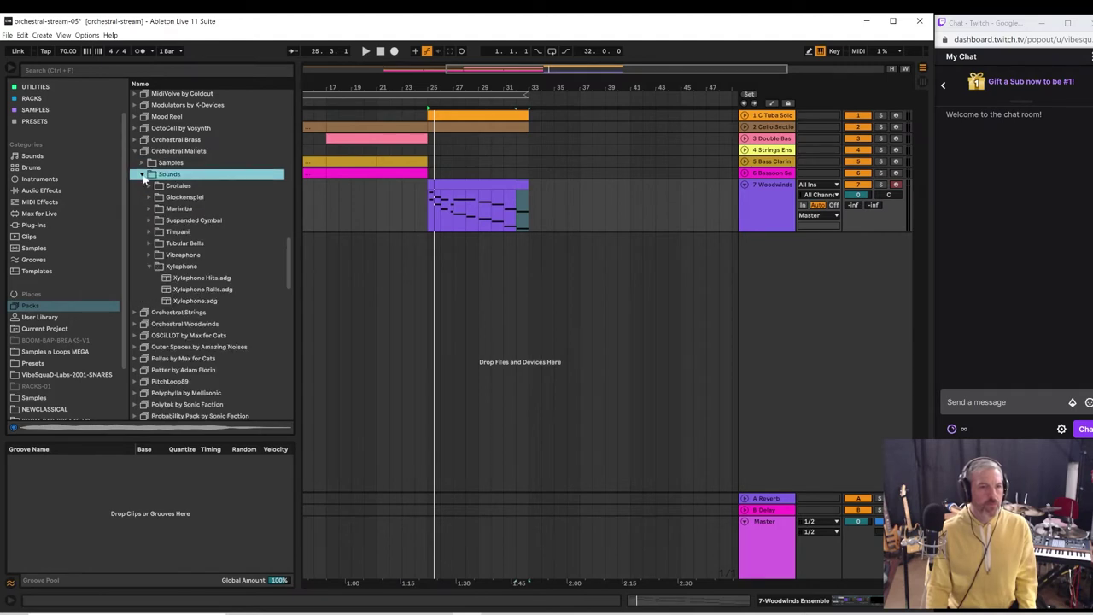
{"action": "left_click", "coordinate": [148, 198]}
{"action": "left_click", "coordinate": [176, 211]}
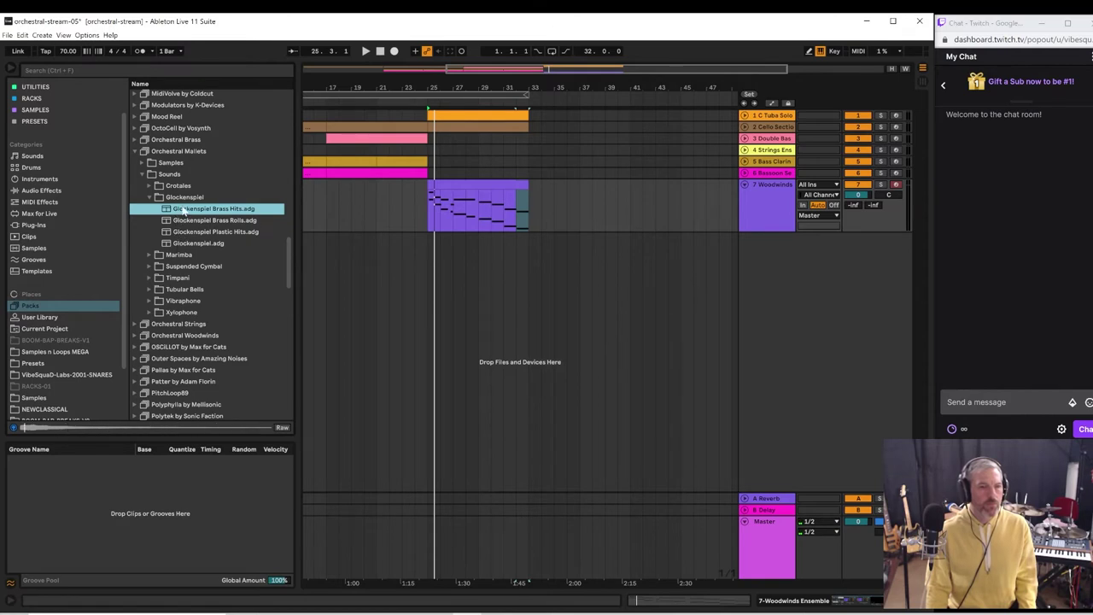
{"action": "left_click", "coordinate": [186, 245]}
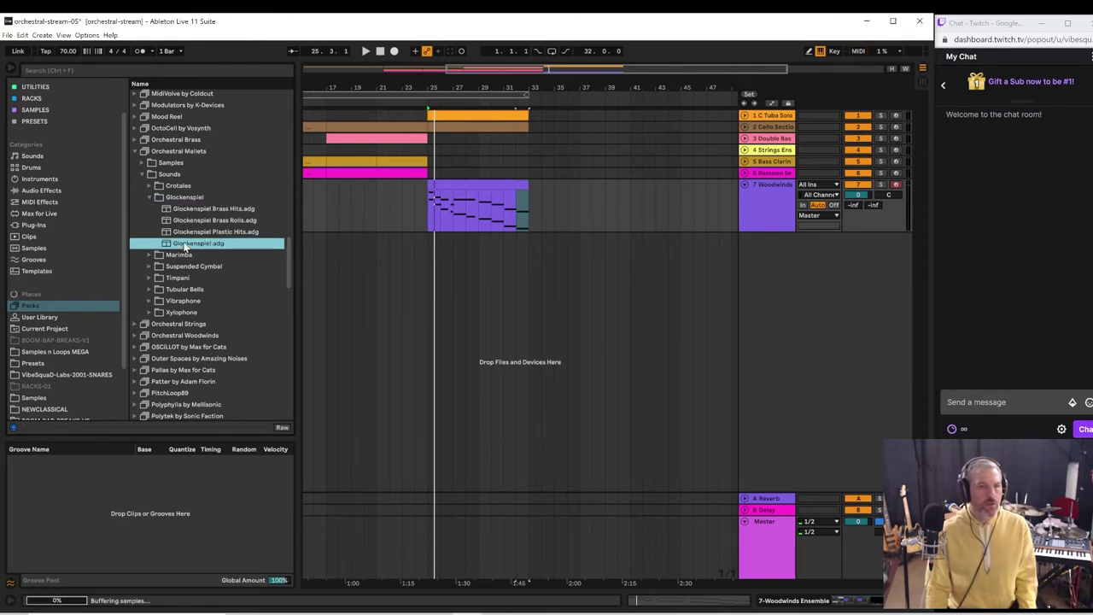
{"action": "left_click", "coordinate": [192, 200]}
{"action": "left_click", "coordinate": [195, 211]}
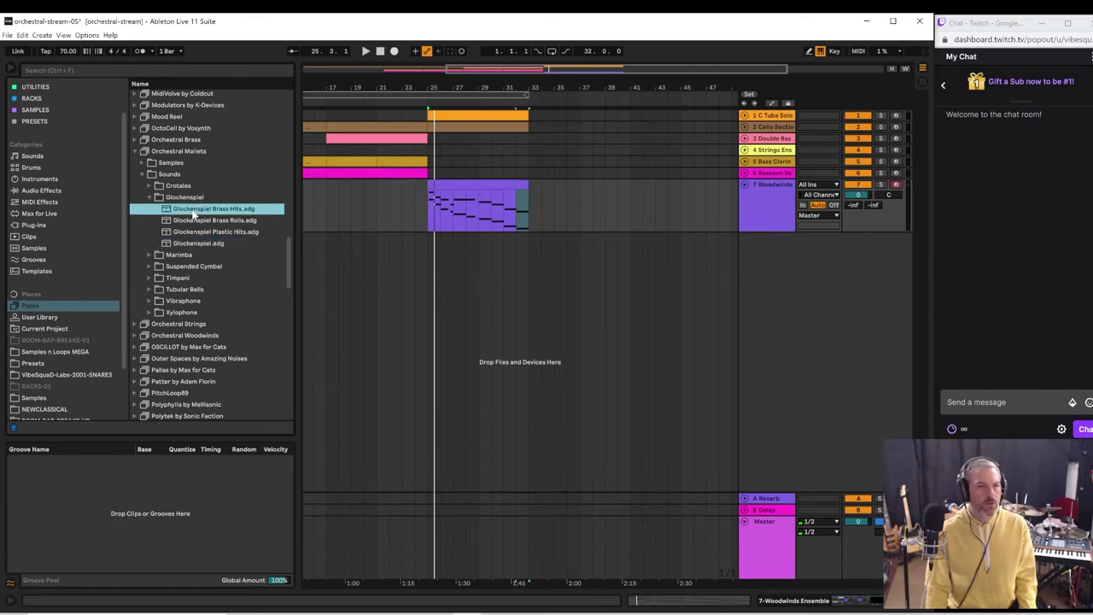
- Load Xylophone.adg onto a new track below the woodwinds and play the arrangement from bar 25
{"action": "left_click", "coordinate": [150, 309]}
{"action": "left_click", "coordinate": [182, 301]}
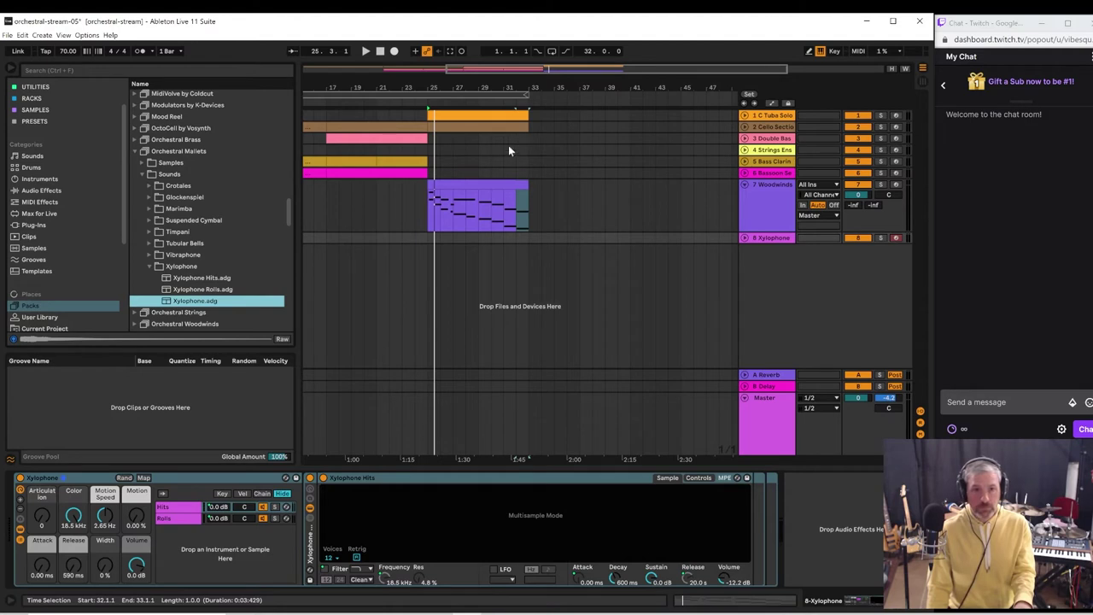
{"action": "left_click", "coordinate": [427, 243]}
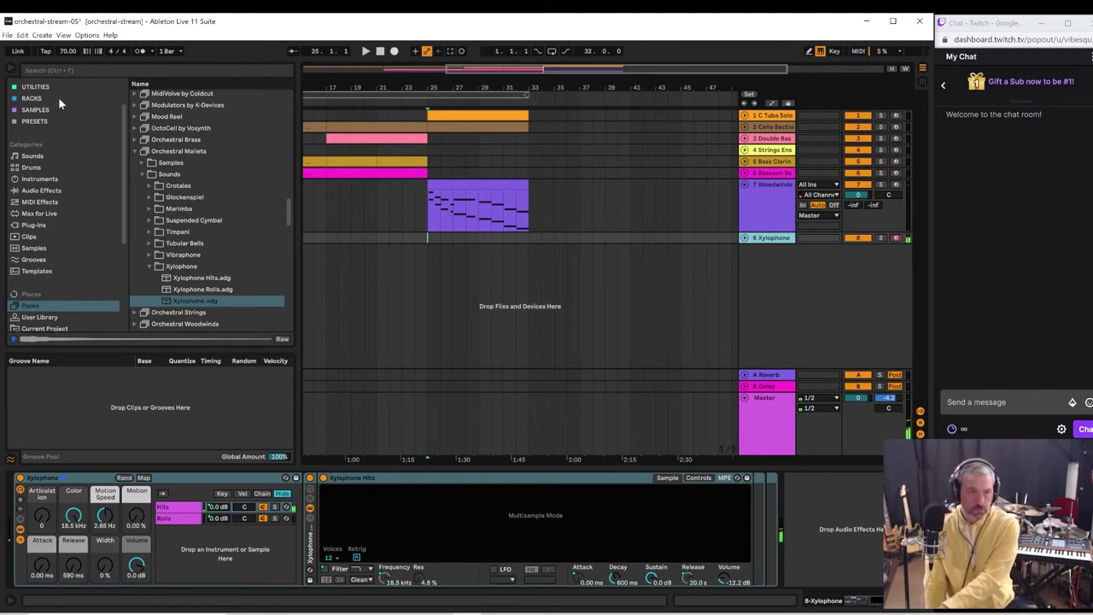
{"action": "key", "text": "space"}
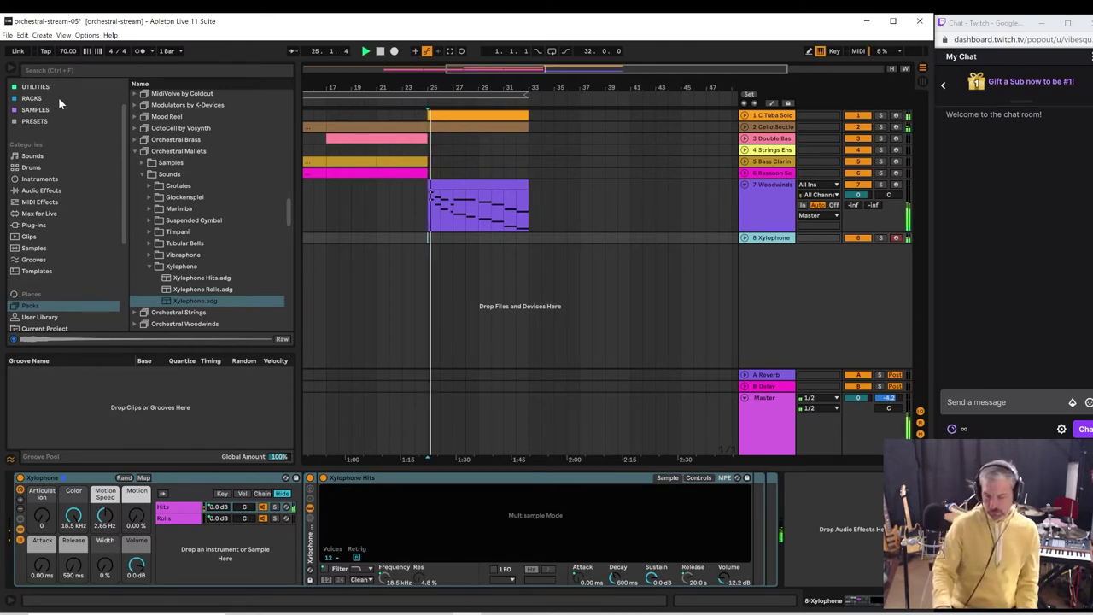
- Set the xylophone's Articulation to 112, Motion to 41.7% and Motion Speed to 4.09 Hz, and play from bar 25
{"action": "left_click", "coordinate": [68, 483]}
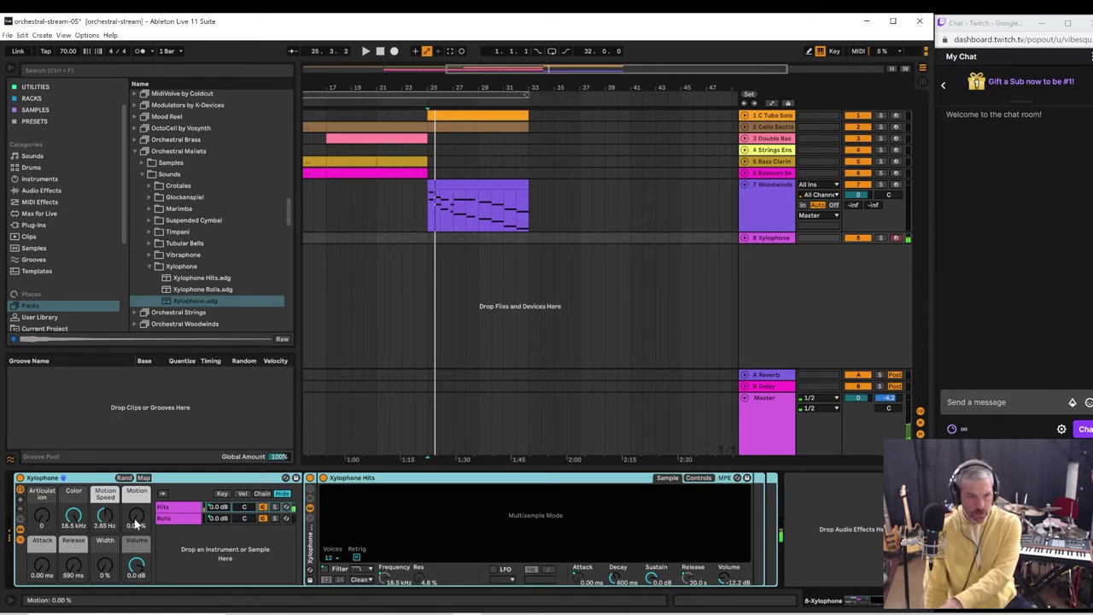
{"action": "left_click_drag", "start_coordinate": [137, 523], "coordinate": [137, 509]}
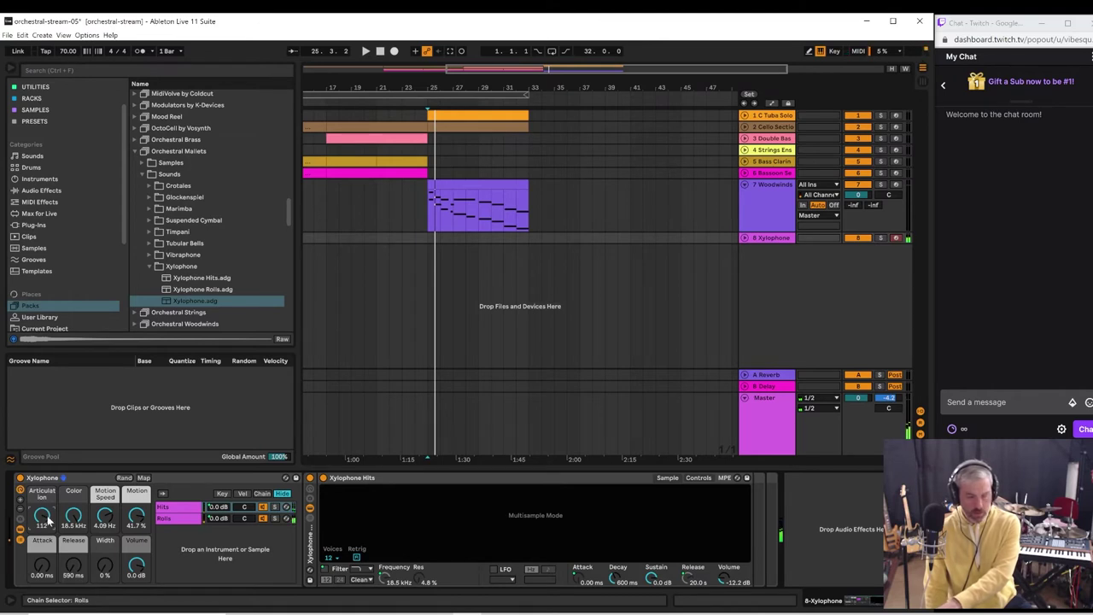
{"action": "key", "text": "space"}
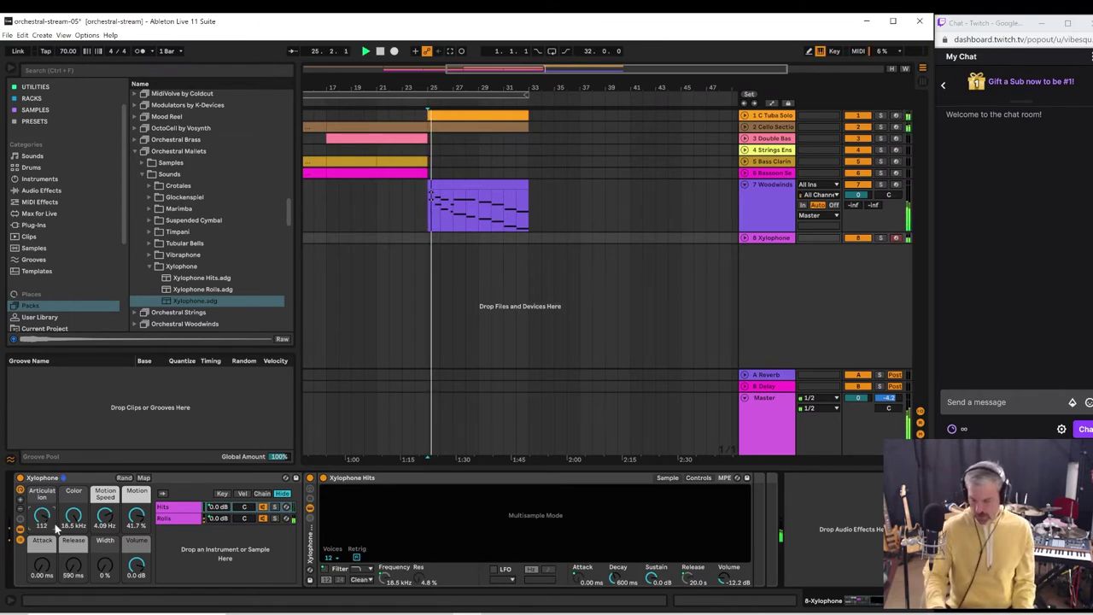
- Replay the passage from bar 25 several times to try out the xylophone rolls against the arrangement
{"action": "key", "text": "space"}
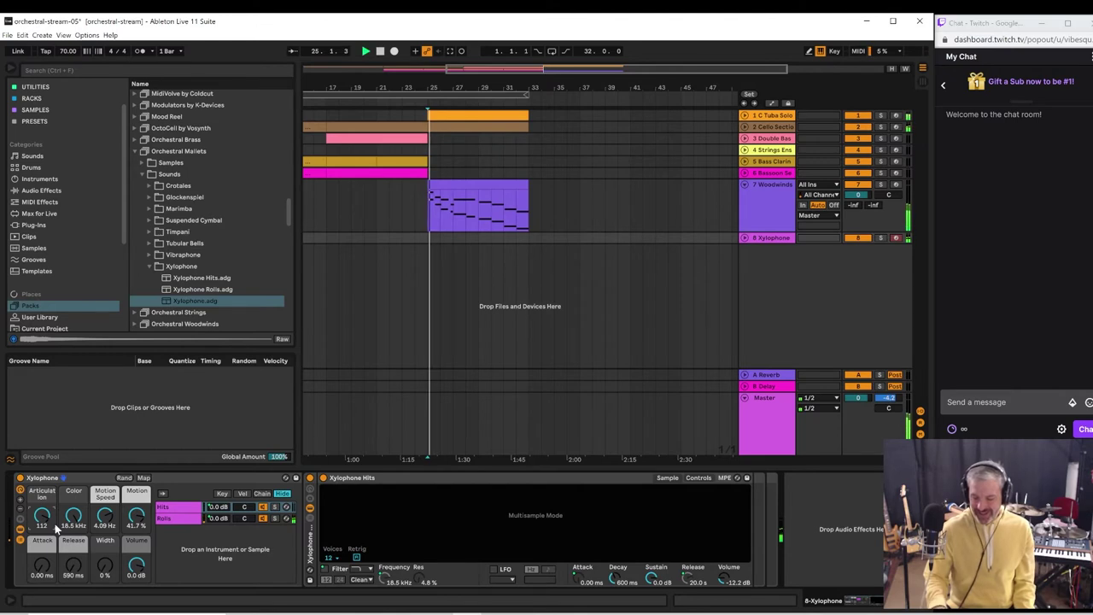
{"action": "key", "text": "space"}
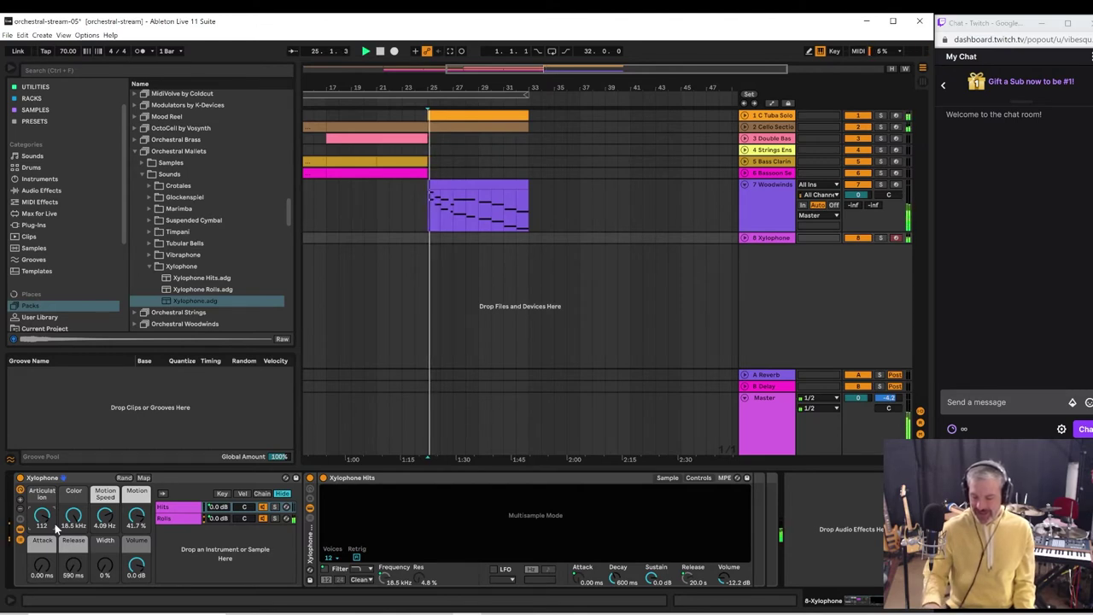
{"action": "key", "text": "space"}
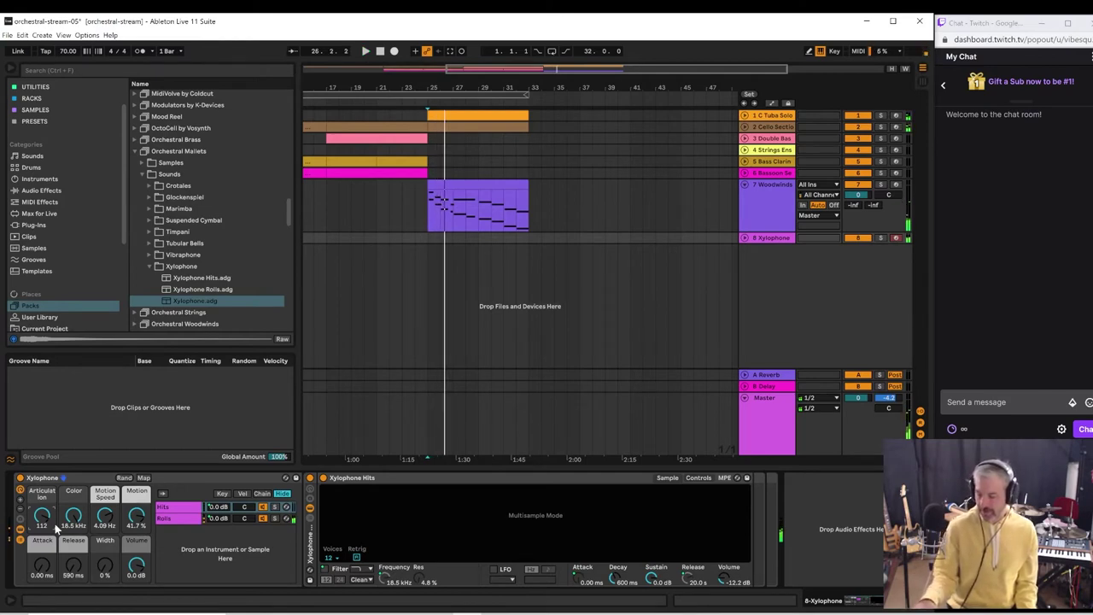
{"action": "key", "text": "space"}
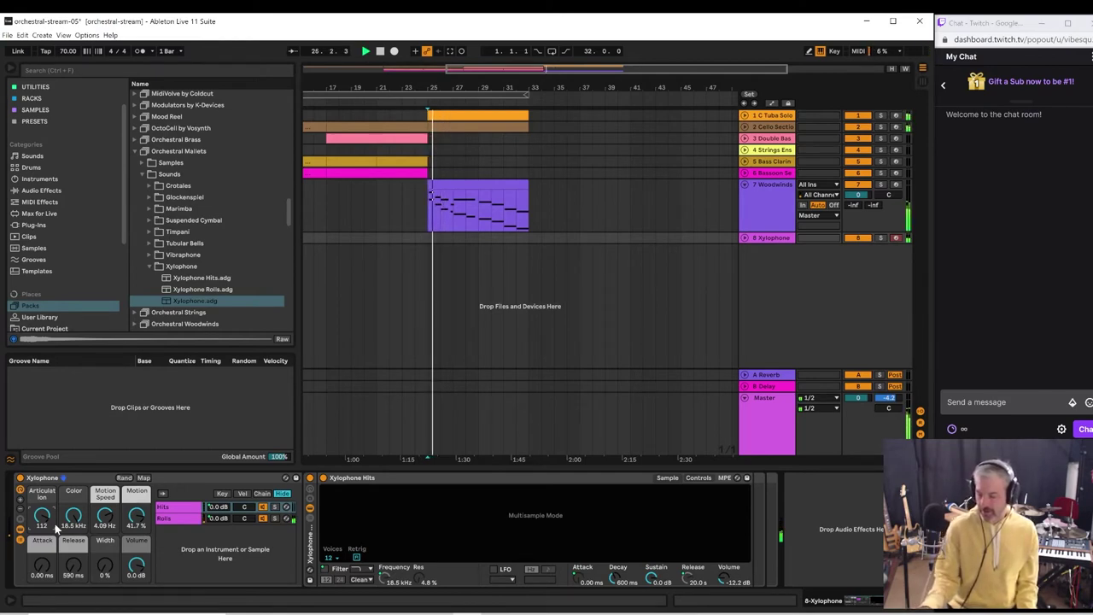
{"action": "key", "text": "space"}
{"action": "key", "text": "space"}
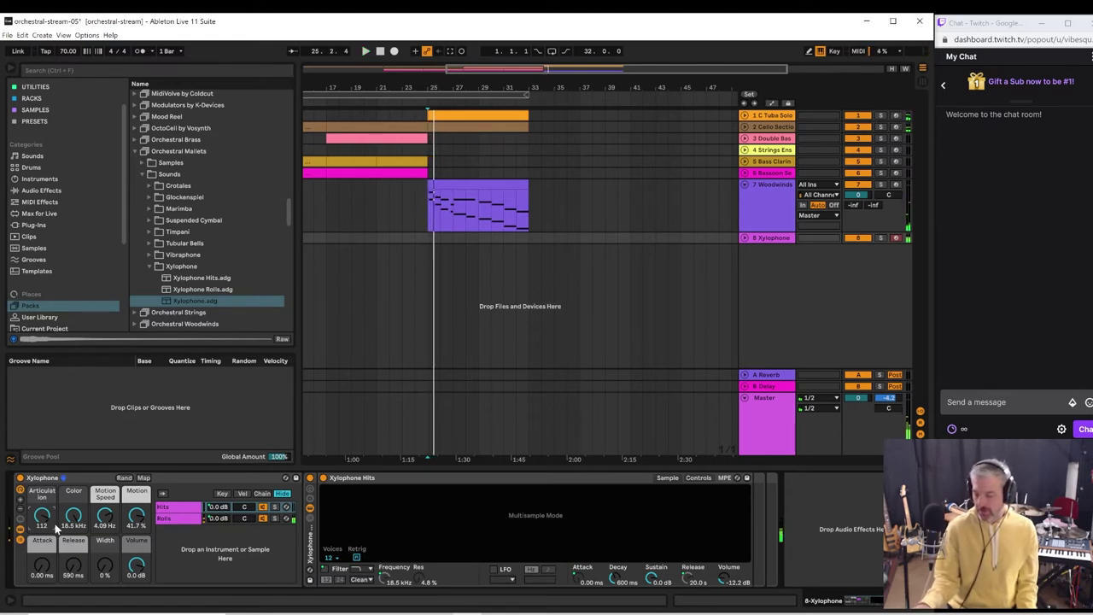
{"action": "key", "text": "space"}
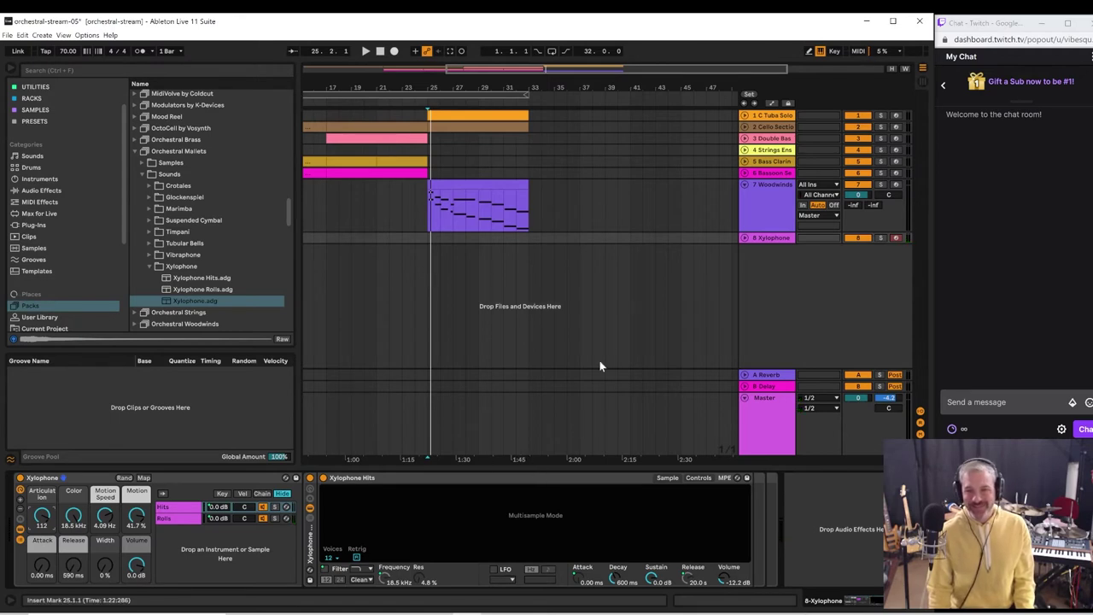
- Delete the xylophone instrument from track 8 and collapse the Xylophone preset folder
{"action": "left_click", "coordinate": [58, 482]}
{"action": "key", "text": "Delete"}
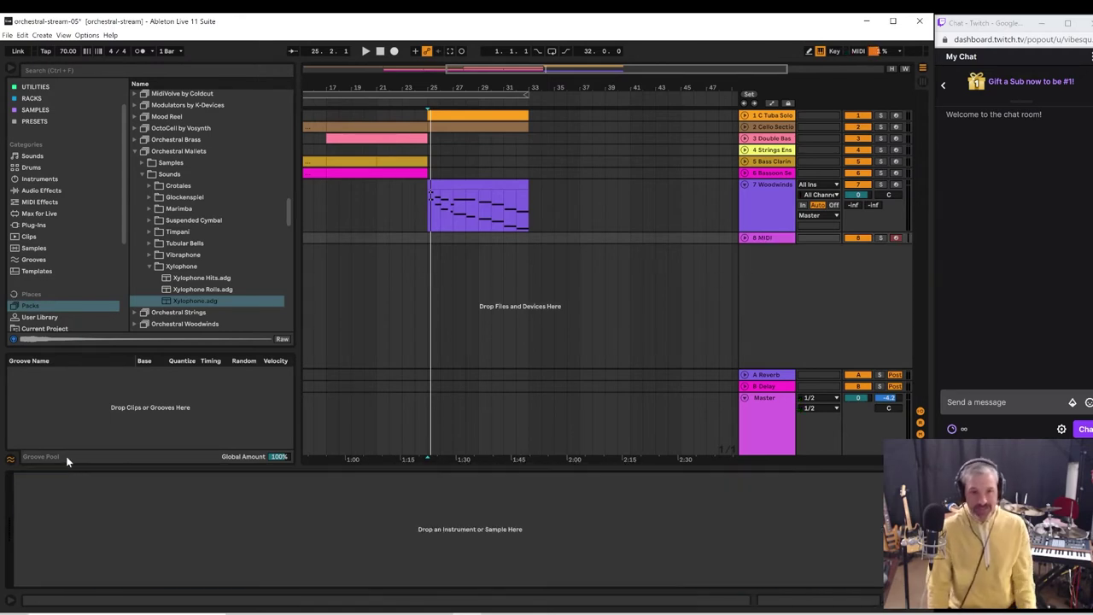
{"action": "left_click", "coordinate": [150, 265]}
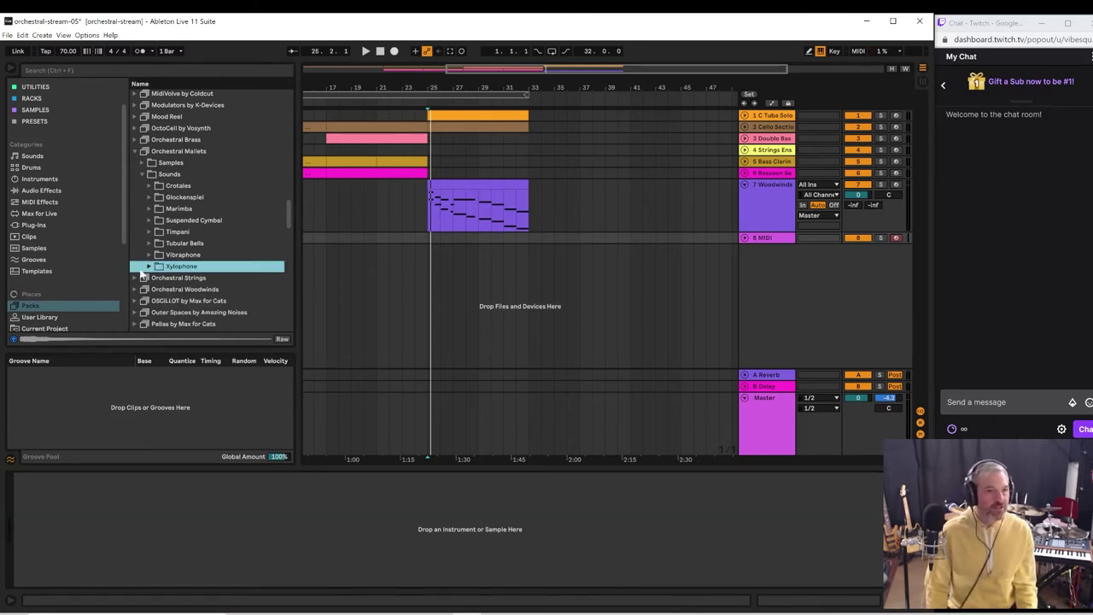
- Browse the Orchestral Strings and Orchestral Woodwinds sounds, audition the Alto Flute presets, and load Alto Flute Solo.adg onto a new track
{"action": "left_click", "coordinate": [135, 278]}
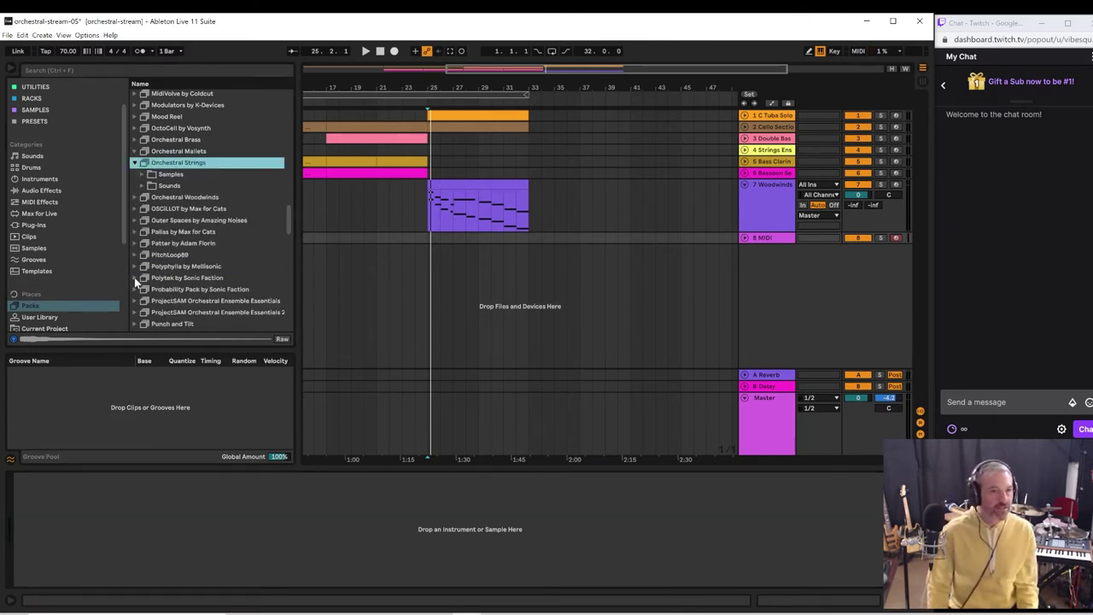
{"action": "left_click", "coordinate": [142, 185]}
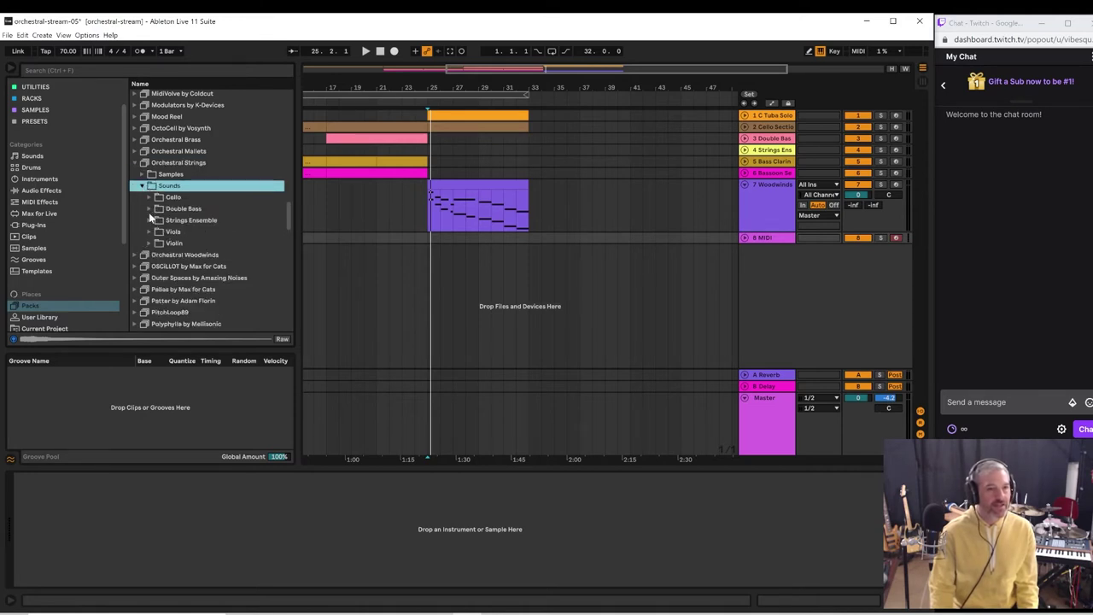
{"action": "left_click", "coordinate": [142, 185]}
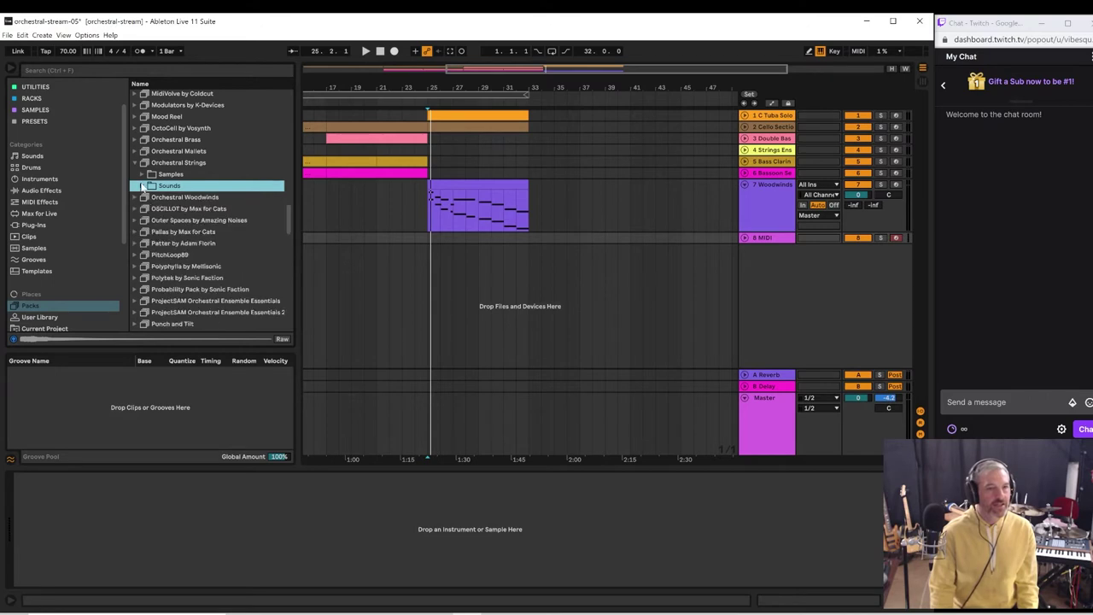
{"action": "scroll", "coordinate": [143, 177], "scroll_direction": "down", "scroll_amount": 1}
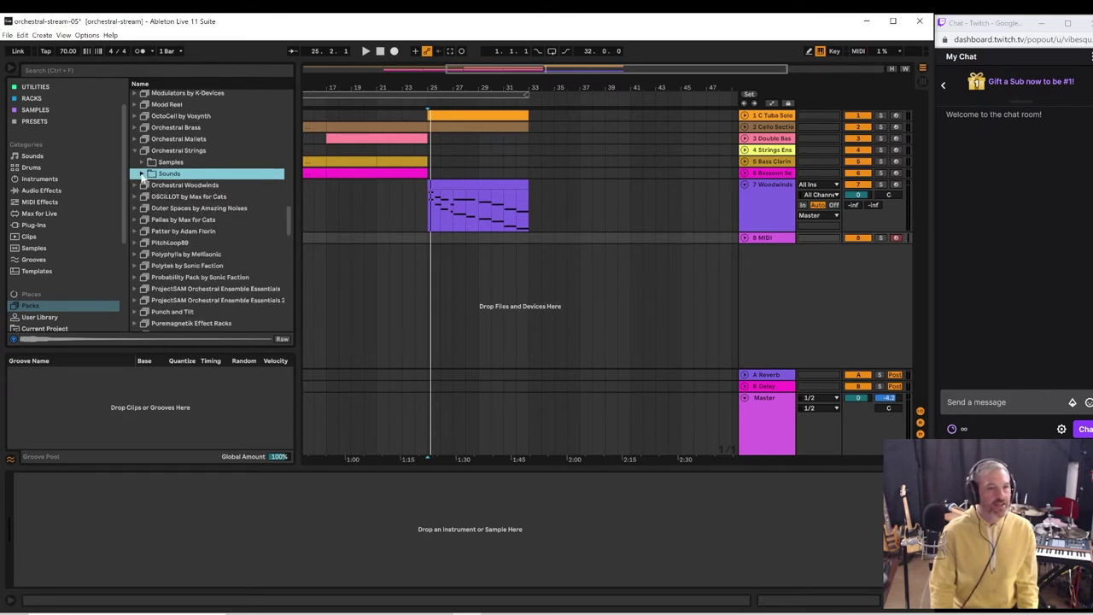
{"action": "left_click", "coordinate": [135, 185]}
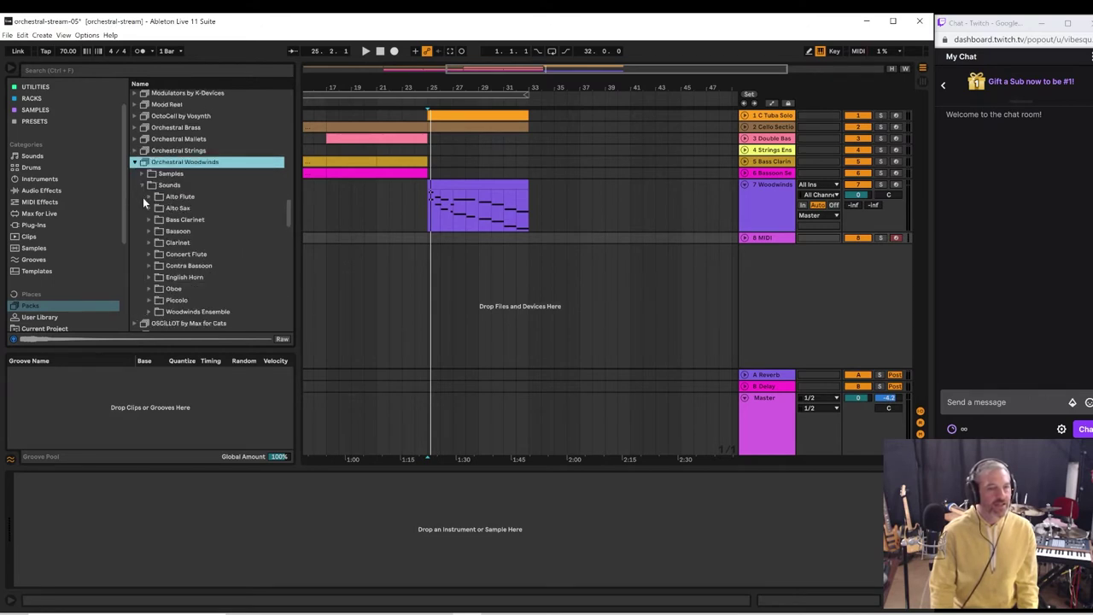
{"action": "left_click", "coordinate": [147, 197]}
{"action": "left_click", "coordinate": [181, 209]}
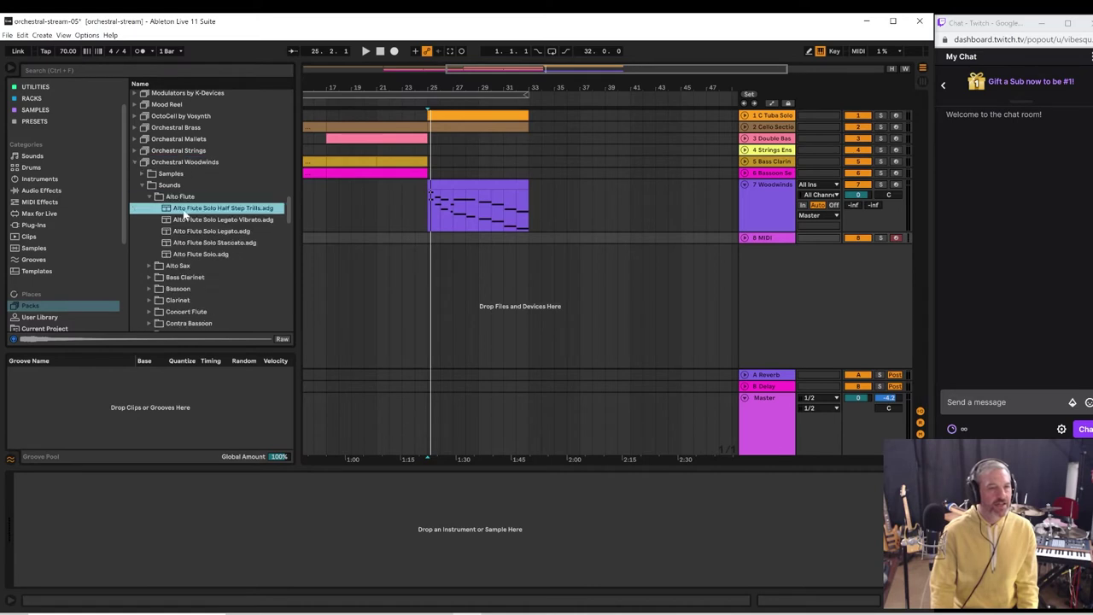
{"action": "left_click", "coordinate": [200, 254]}
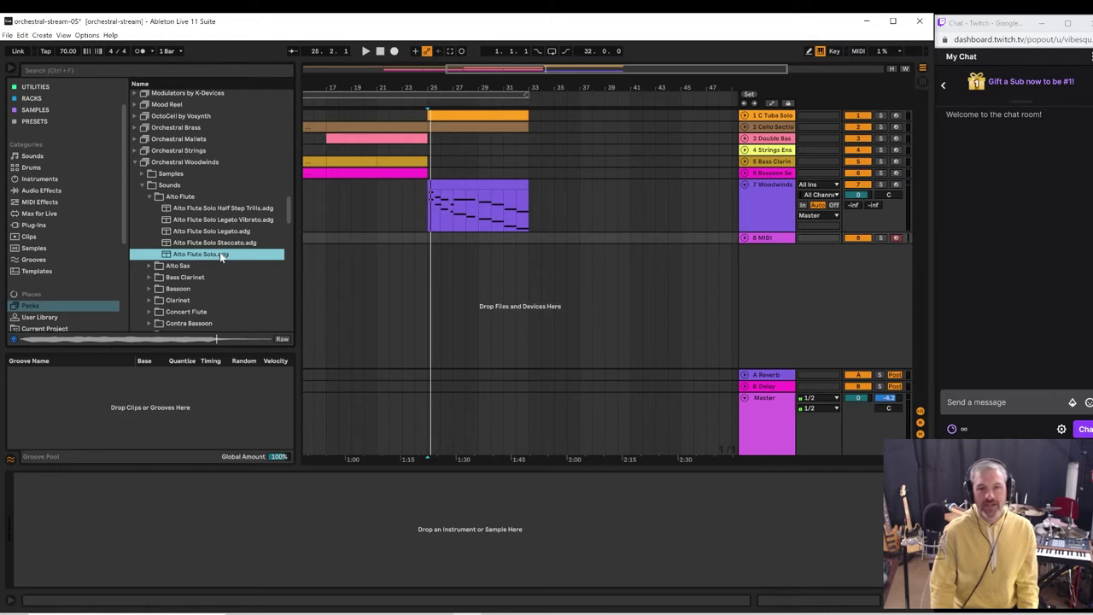
{"action": "left_click_drag", "start_coordinate": [220, 254], "coordinate": [513, 280]}
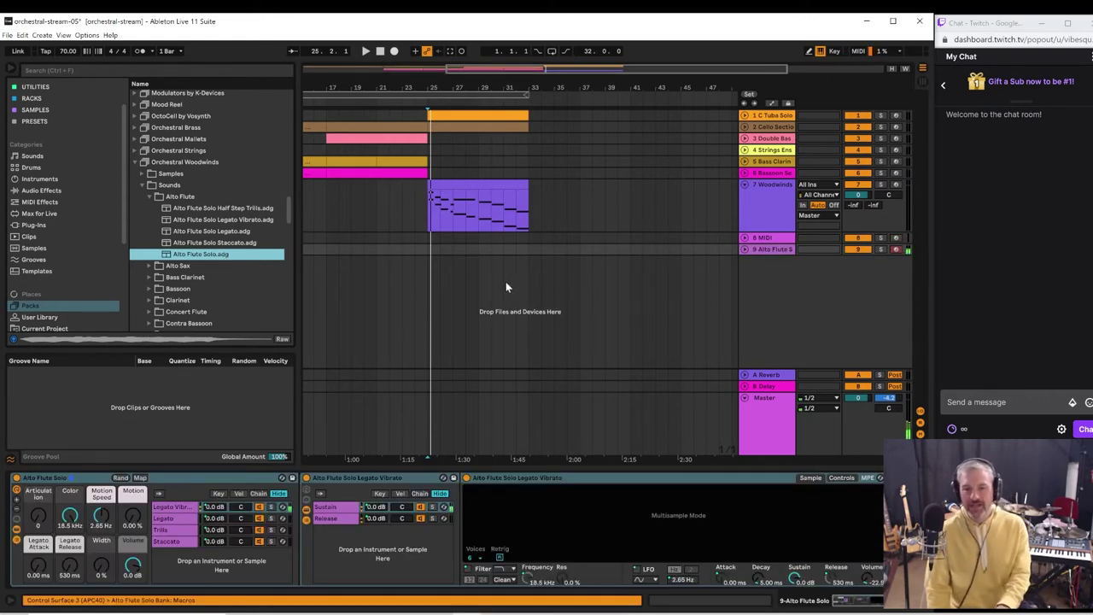
- Play the arrangement from bar 25 and capture the played alto flute phrase as a MIDI clip from bar 25 to 29
{"action": "key", "text": "space"}
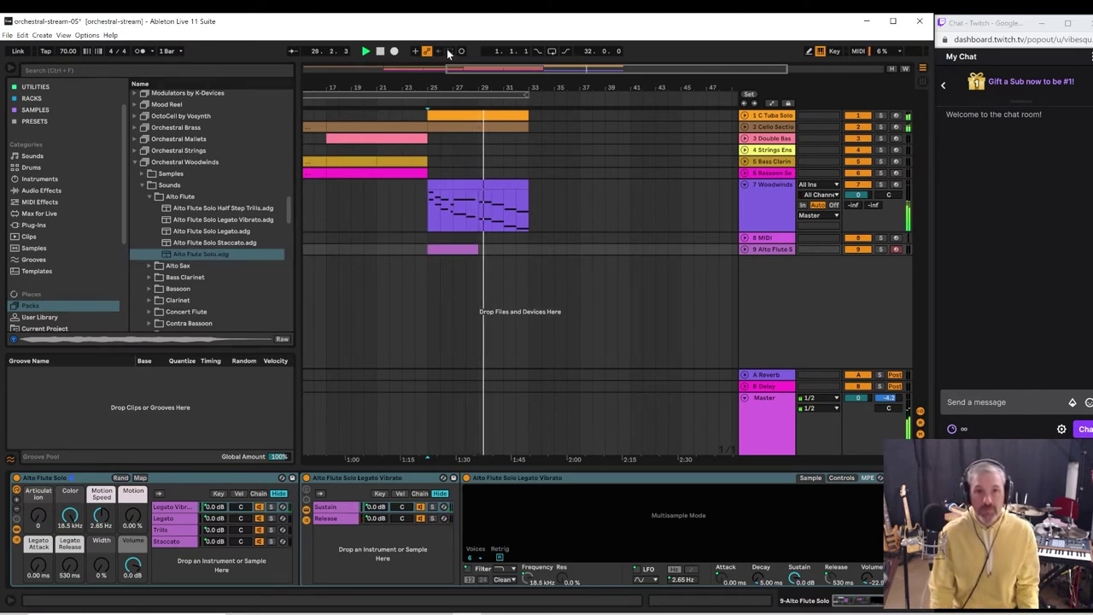
{"action": "key", "text": "ctrl+shift+c"}
{"action": "key", "text": "space"}
- Replay the captured alto flute phrase from bar 25, unfold its track and open the clip in the note editor
{"action": "key", "text": "space"}
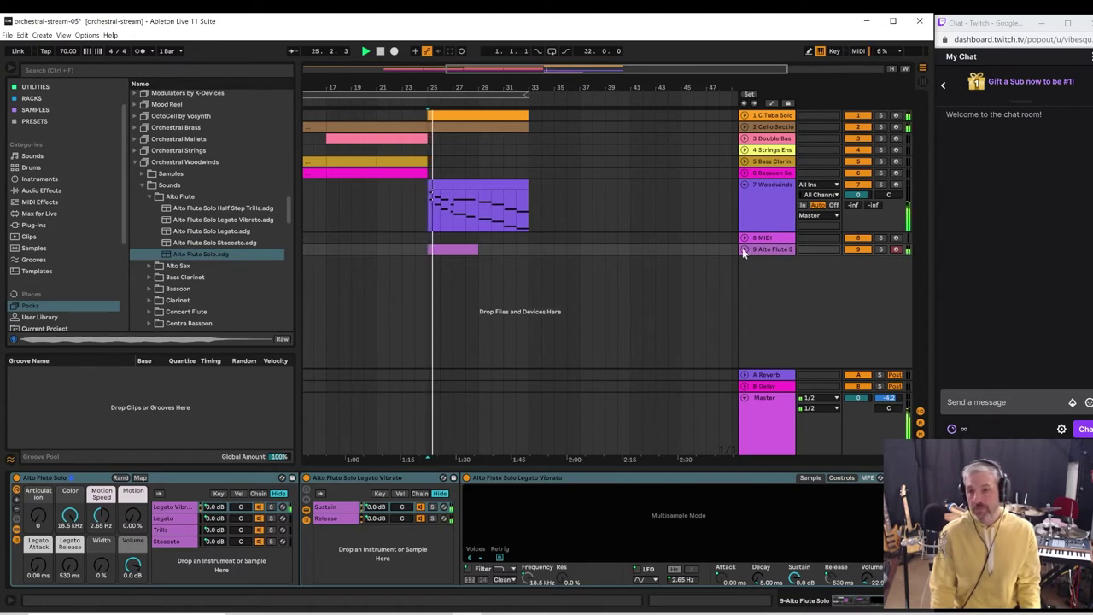
{"action": "left_click", "coordinate": [744, 249]}
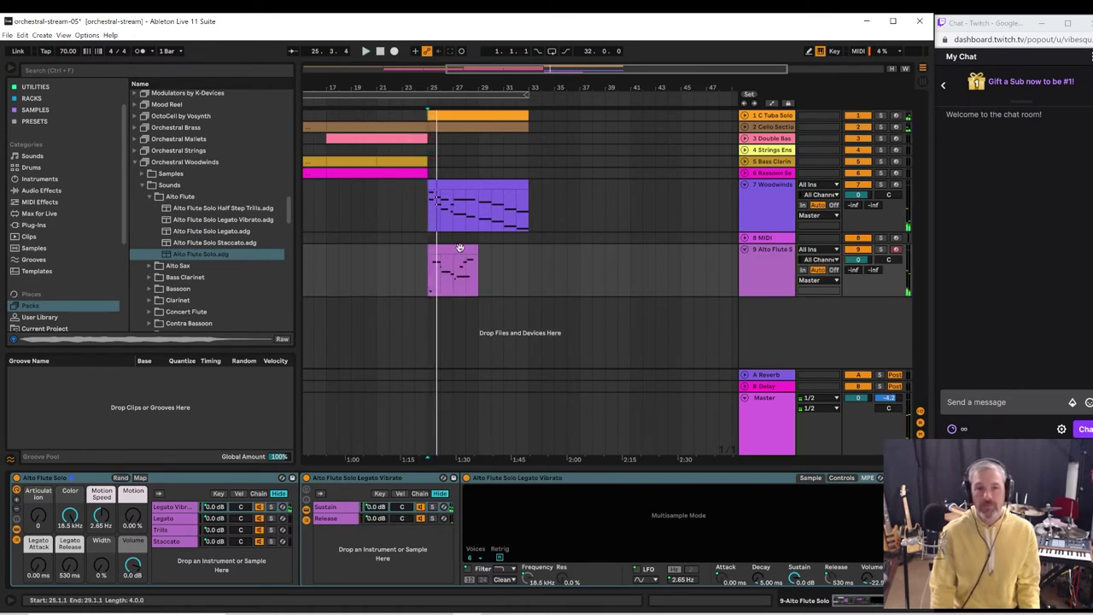
{"action": "left_click", "coordinate": [454, 269]}
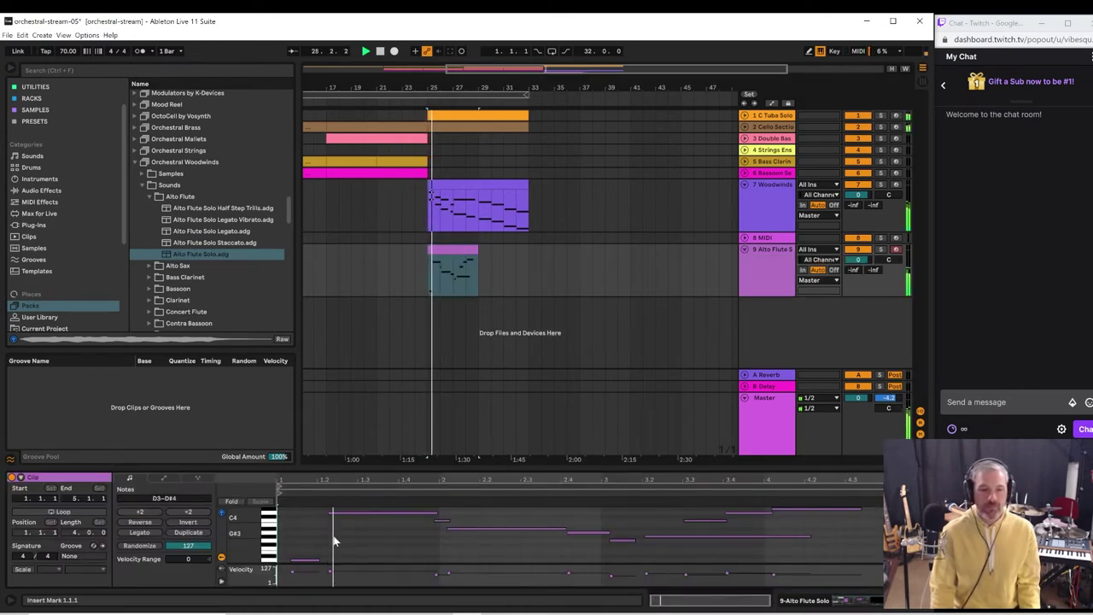
- Delete the short low note at the start of the alto flute clip and move the first D4 note to start at beat 1.2
{"action": "double_click", "coordinate": [309, 560]}
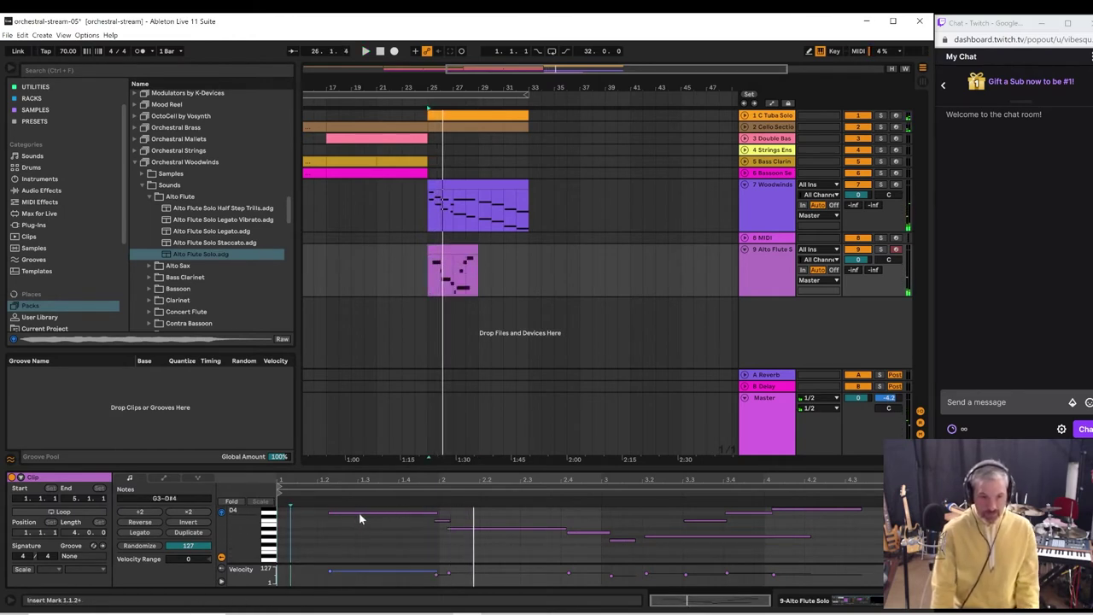
{"action": "key", "text": "space"}
{"action": "left_click_drag", "start_coordinate": [361, 513], "coordinate": [336, 521]}
{"action": "left_click_drag", "start_coordinate": [327, 517], "coordinate": [320, 518]}
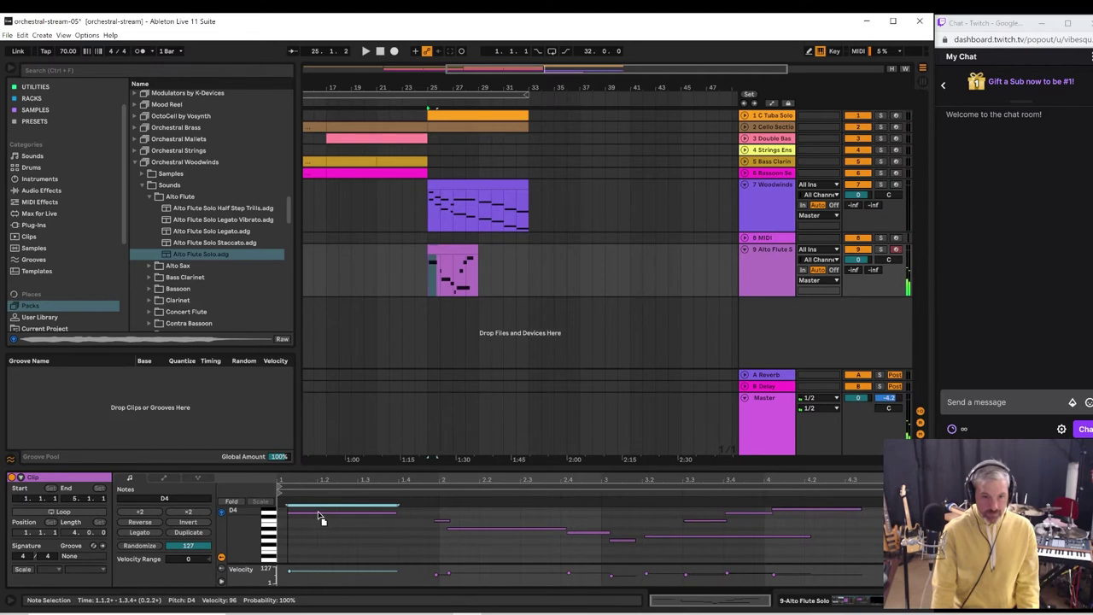
{"action": "key", "text": "Left"}
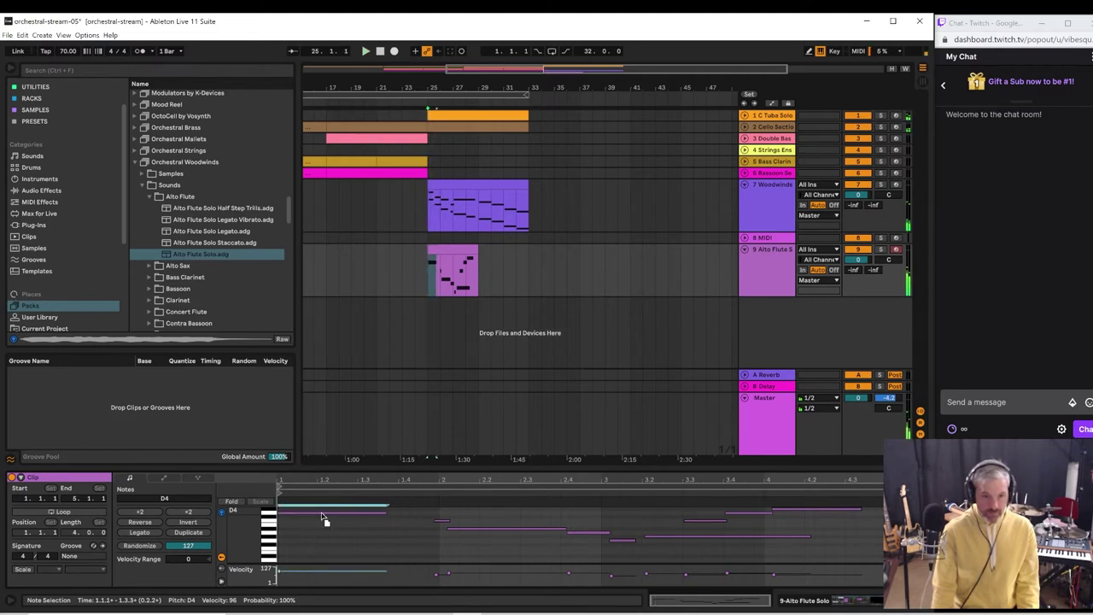
{"action": "left_click_drag", "start_coordinate": [321, 516], "coordinate": [372, 517]}
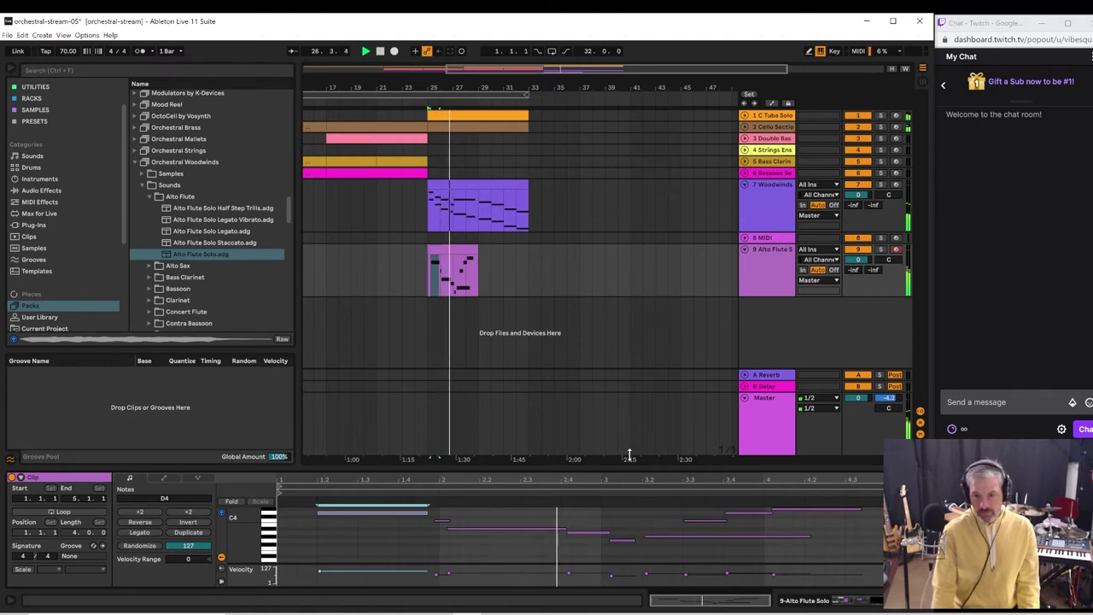
- Enlarge the note editor and delete the short G3 note at the start of bar 3
{"action": "left_click_drag", "start_coordinate": [630, 453], "coordinate": [630, 290]}
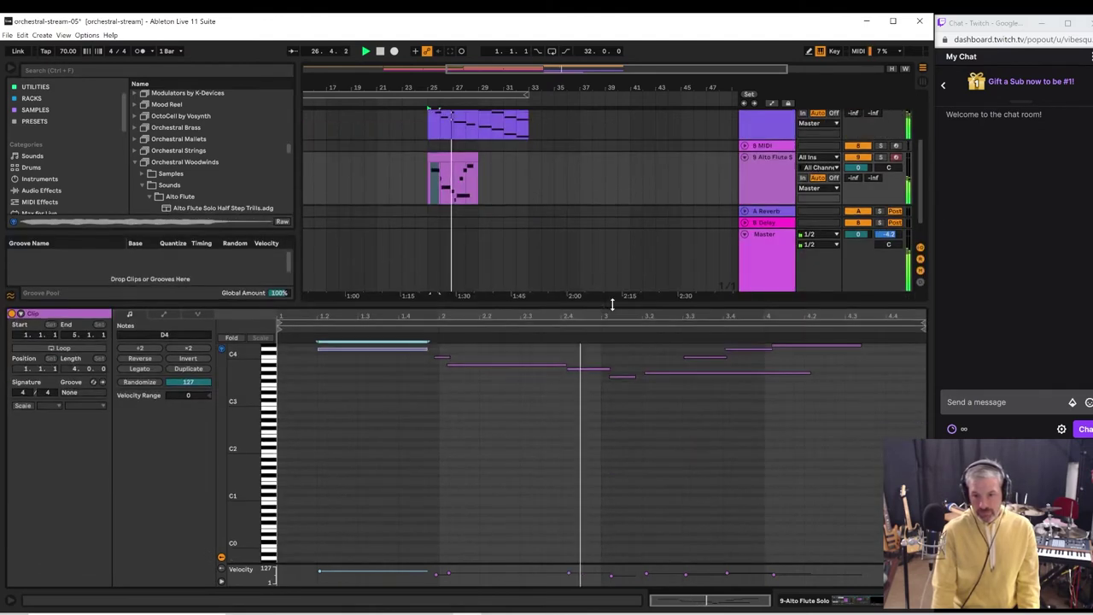
{"action": "left_click", "coordinate": [621, 377]}
{"action": "key", "text": "space"}
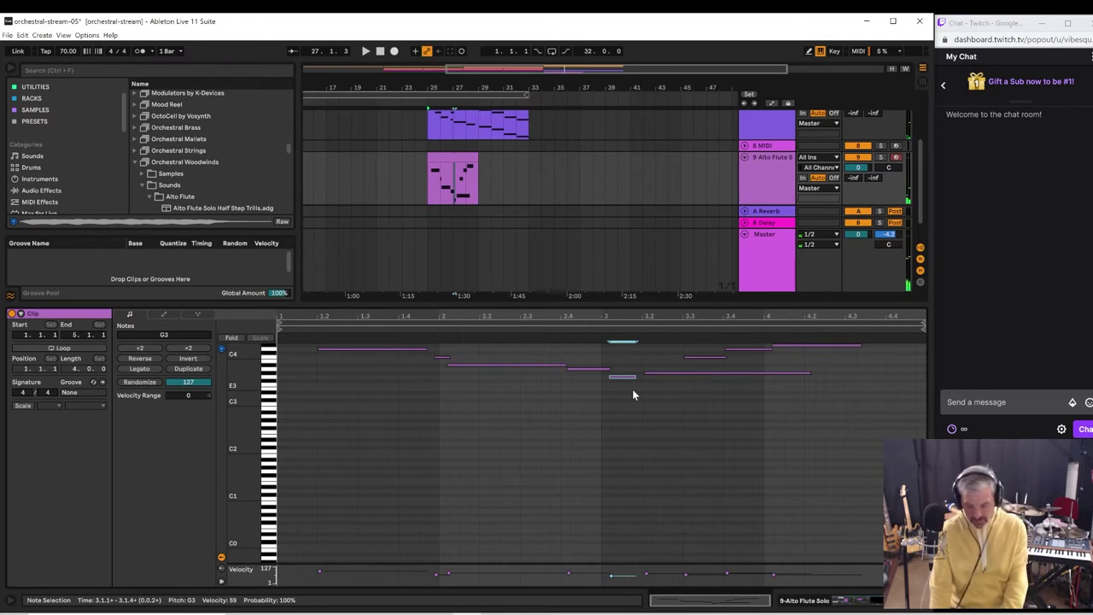
{"action": "key", "text": "Delete"}
- Move the long G#3 note to start at 3.1.1 and replay the end of the alto flute phrase
{"action": "left_click", "coordinate": [652, 374]}
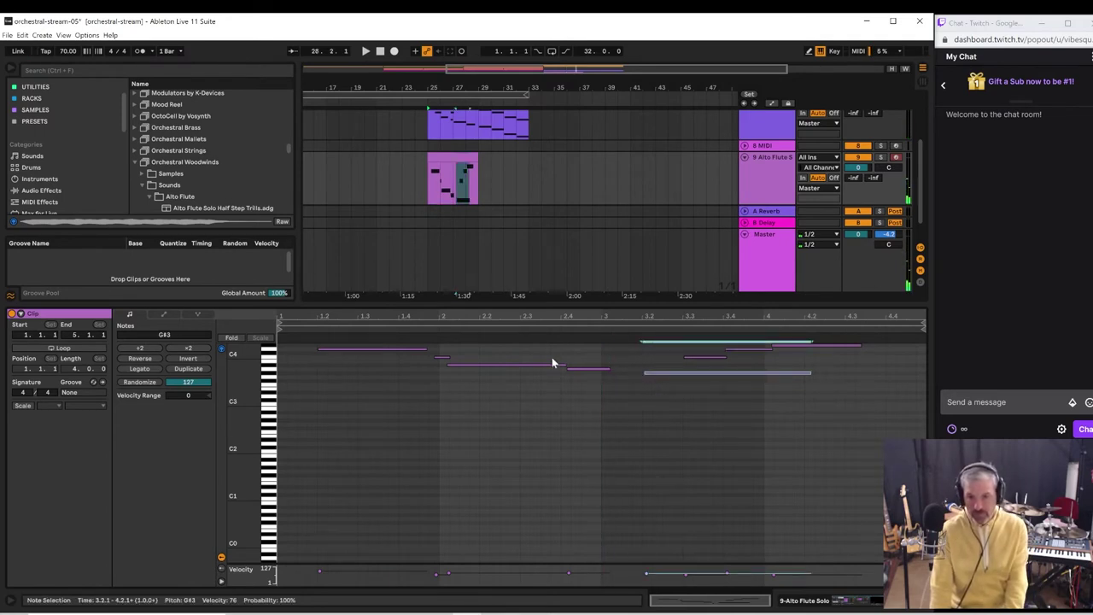
{"action": "key", "text": "space"}
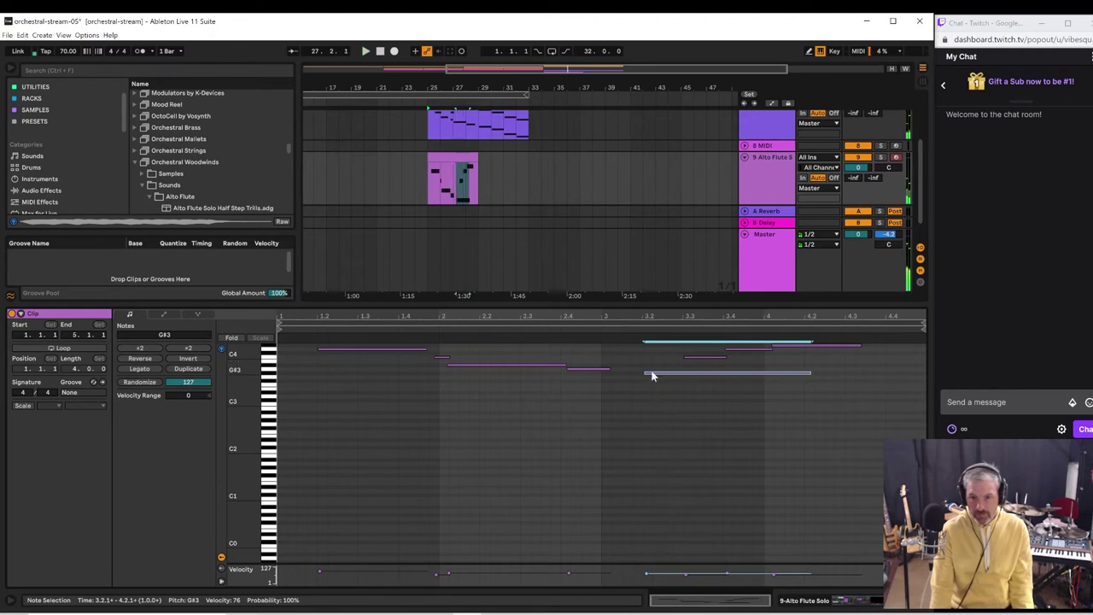
{"action": "left_click_drag", "start_coordinate": [652, 376], "coordinate": [608, 381]}
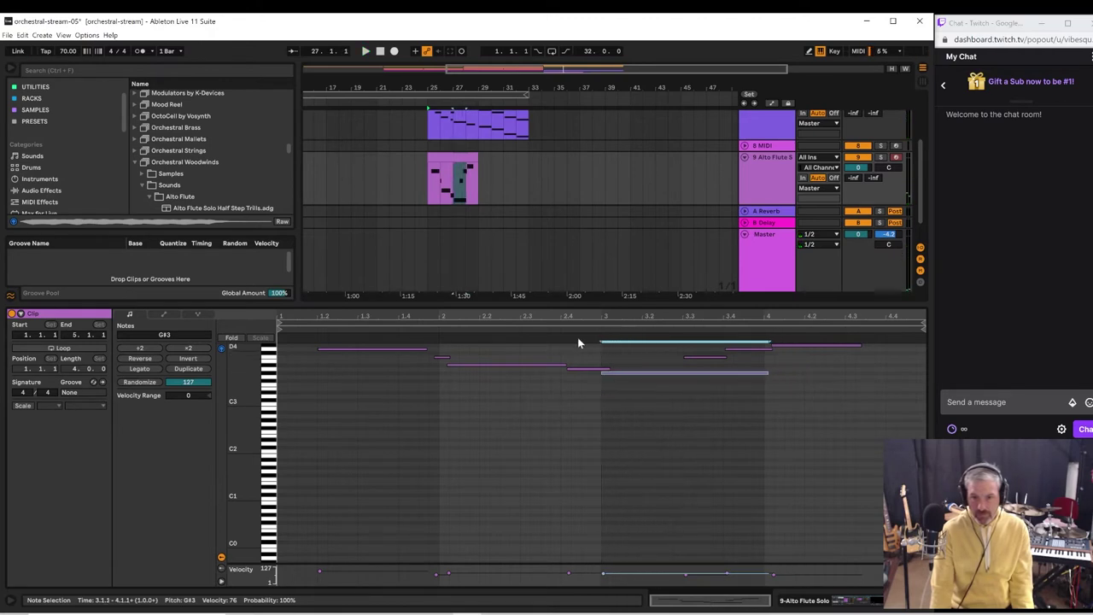
{"action": "left_click", "coordinate": [566, 327]}
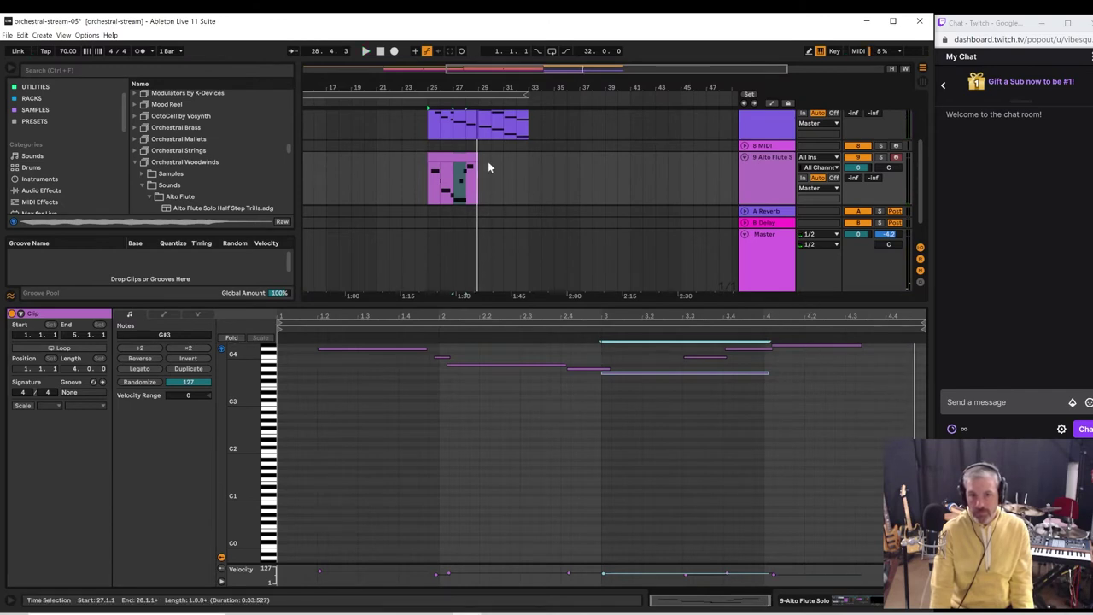
- Extend the alto flute clip to end at bar 33 and play the arrangement repeatedly from bar 29
{"action": "left_click_drag", "start_coordinate": [471, 156], "coordinate": [524, 153]}
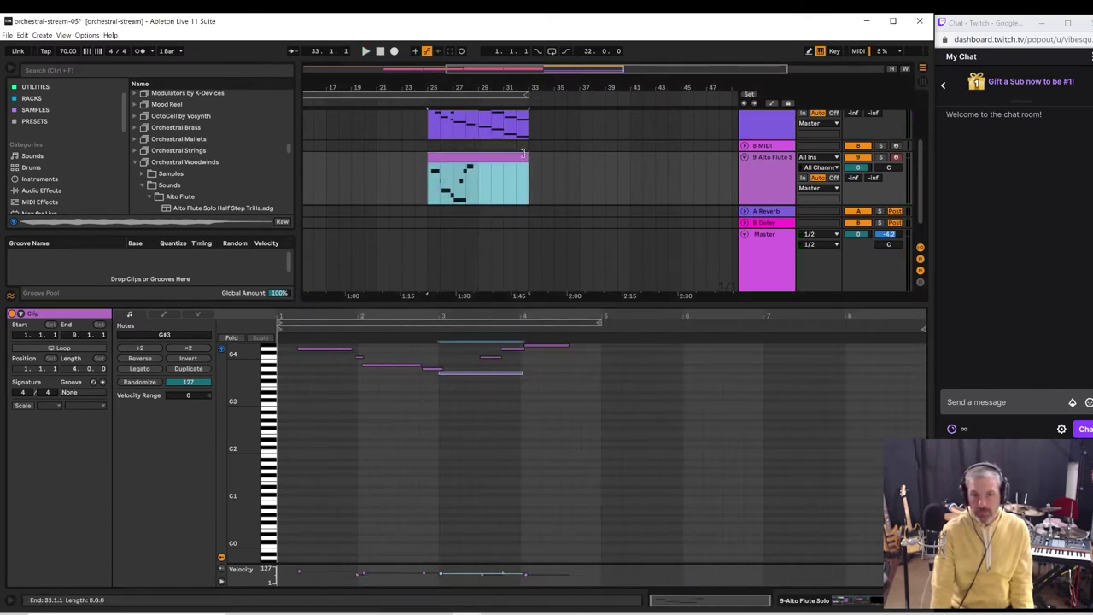
{"action": "left_click", "coordinate": [533, 345]}
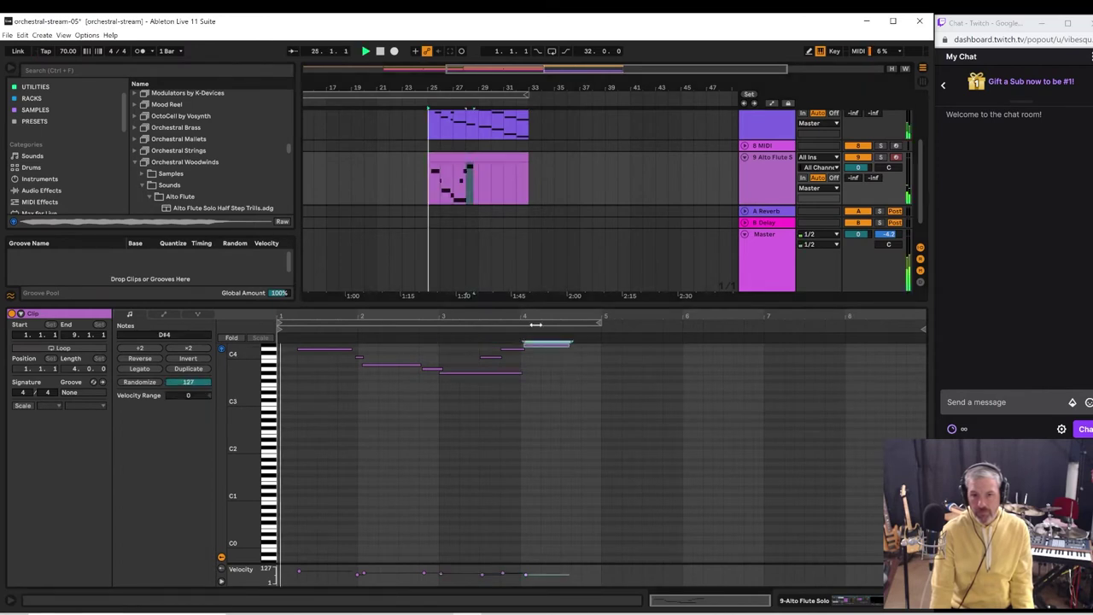
{"action": "left_click", "coordinate": [478, 180]}
{"action": "key", "text": "space"}
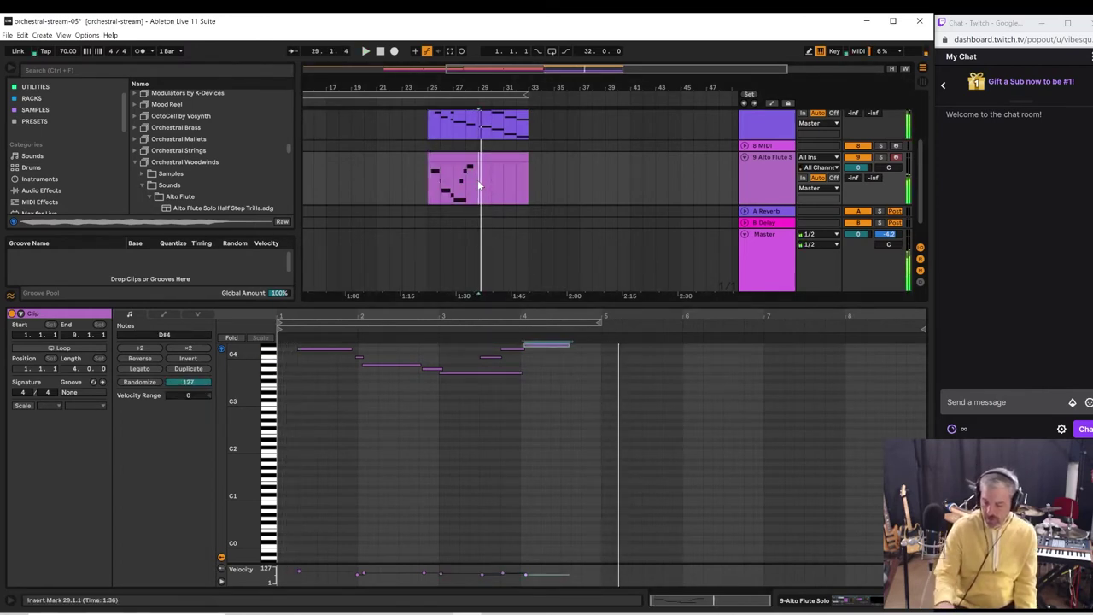
{"action": "key", "text": "space"}
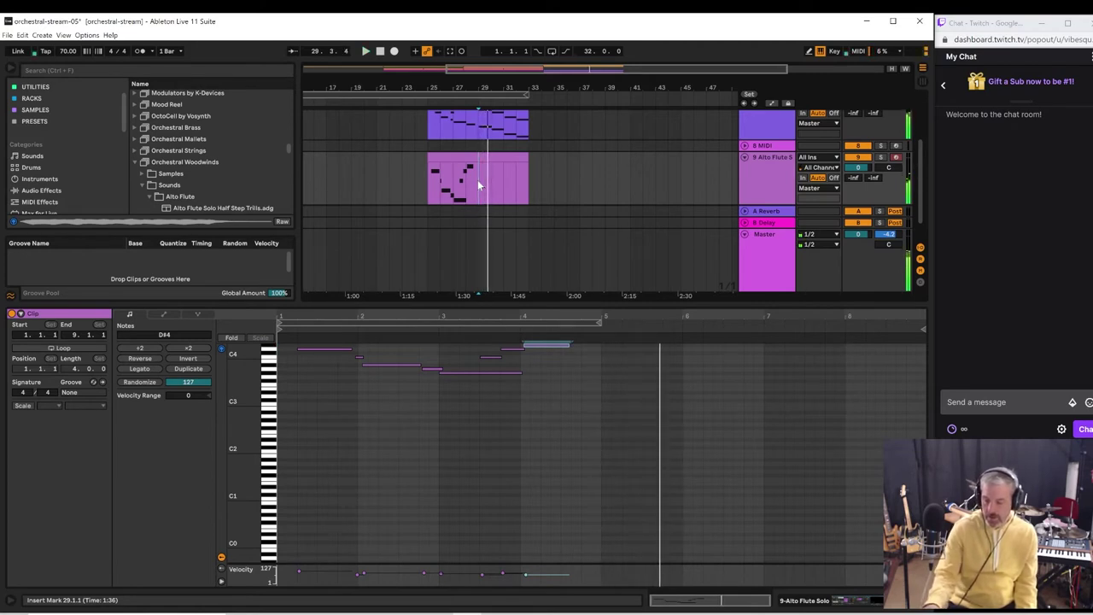
{"action": "key", "text": "space"}
{"action": "key", "text": "space"}
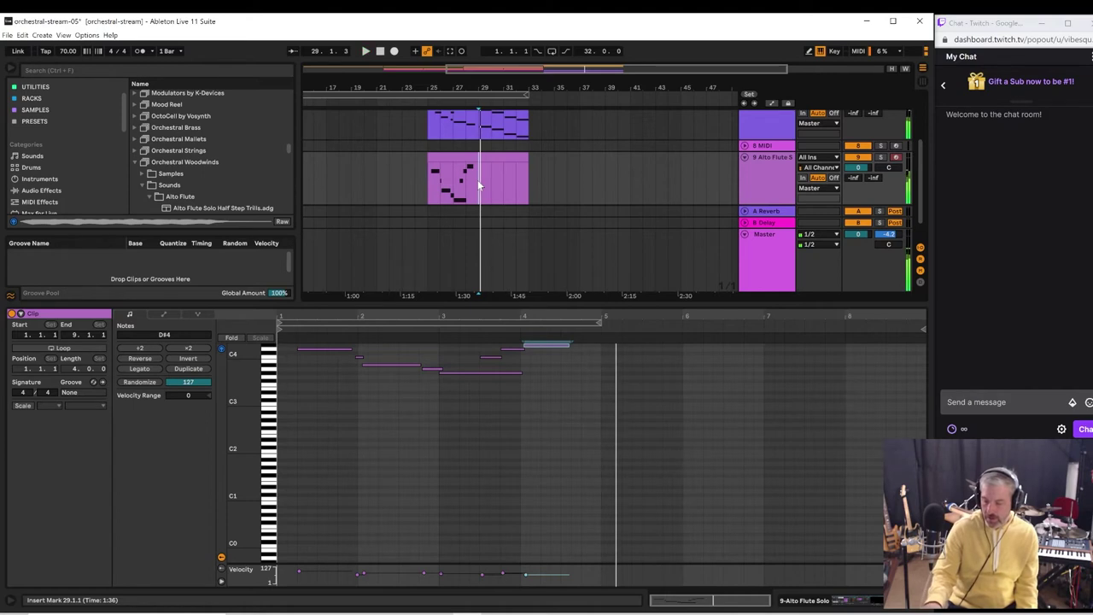
- Play the passage from bar 29 repeatedly to work out how the Alto Flute part continues
{"action": "key", "text": "space"}
{"action": "key", "text": "space"}
{"action": "key", "text": "space"}
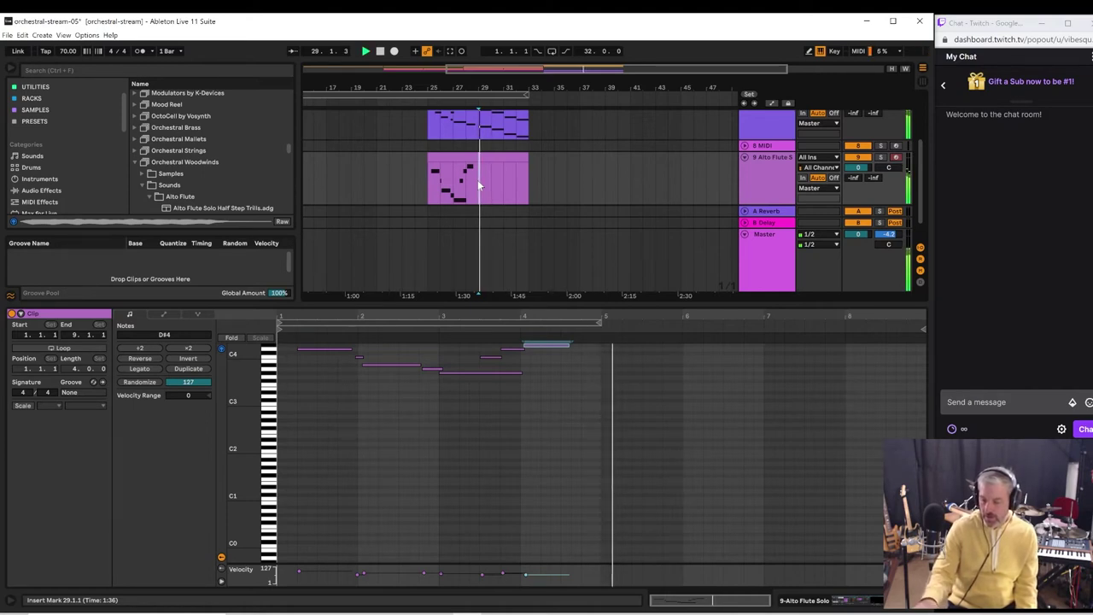
{"action": "key", "text": "space"}
{"action": "key", "text": "space"}
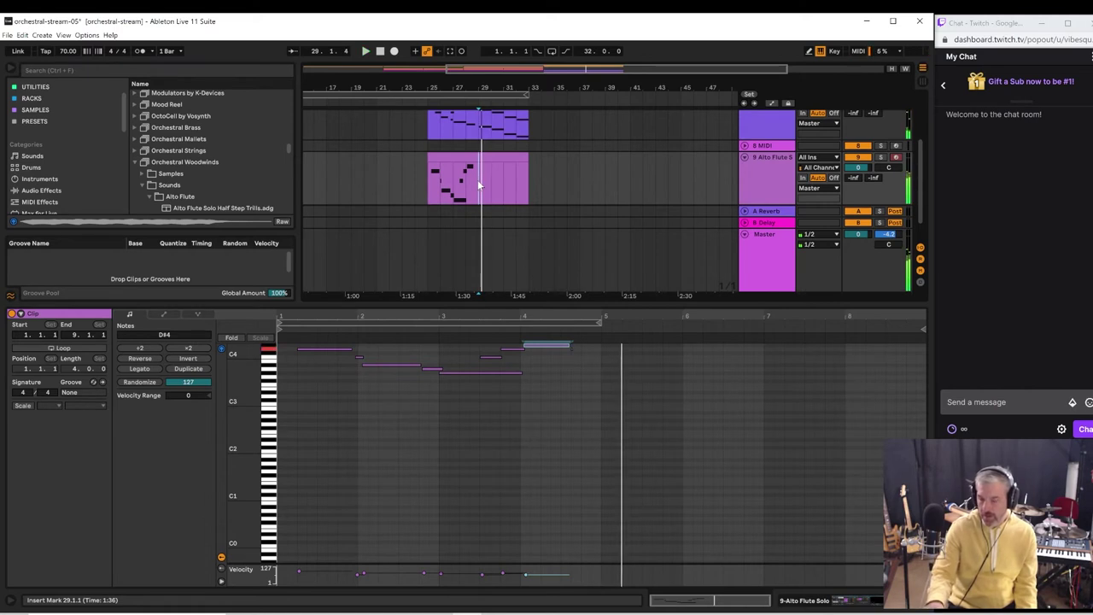
{"action": "key", "text": "space"}
{"action": "key", "text": "space"}
{"action": "key", "text": "space"}
{"action": "key", "text": "space"}
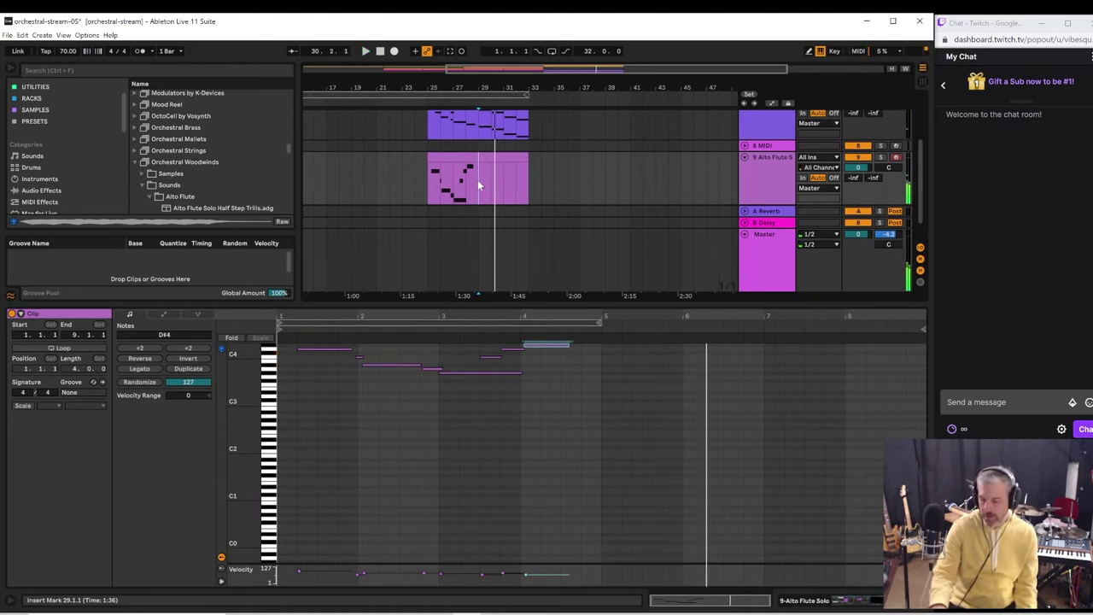
{"action": "key", "text": "space"}
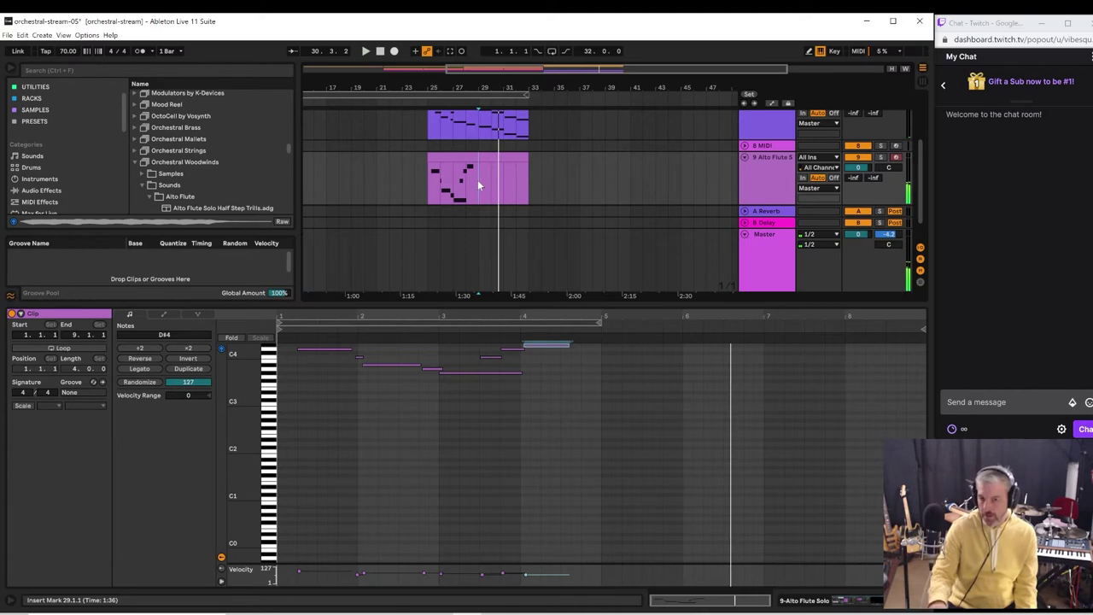
{"action": "key", "text": "space"}
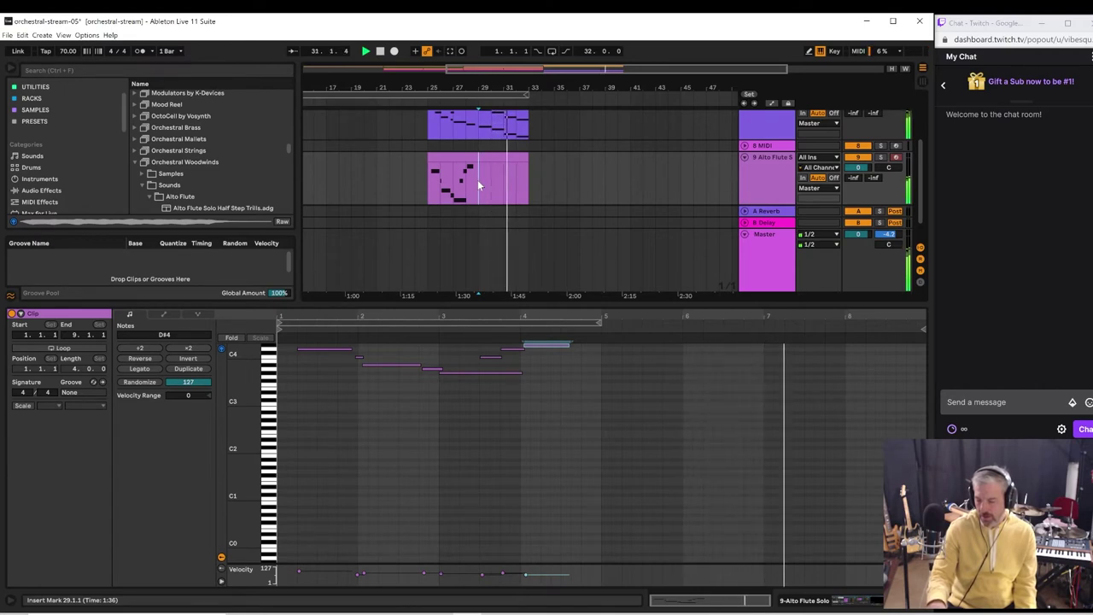
{"action": "key", "text": "space"}
{"action": "key", "text": "space"}
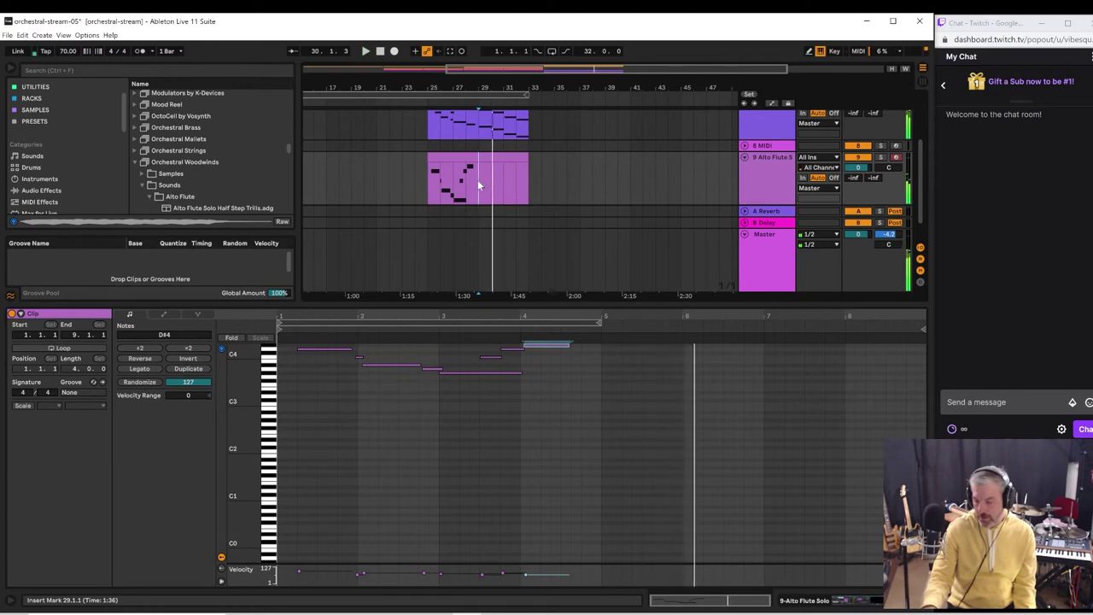
{"action": "key", "text": "space"}
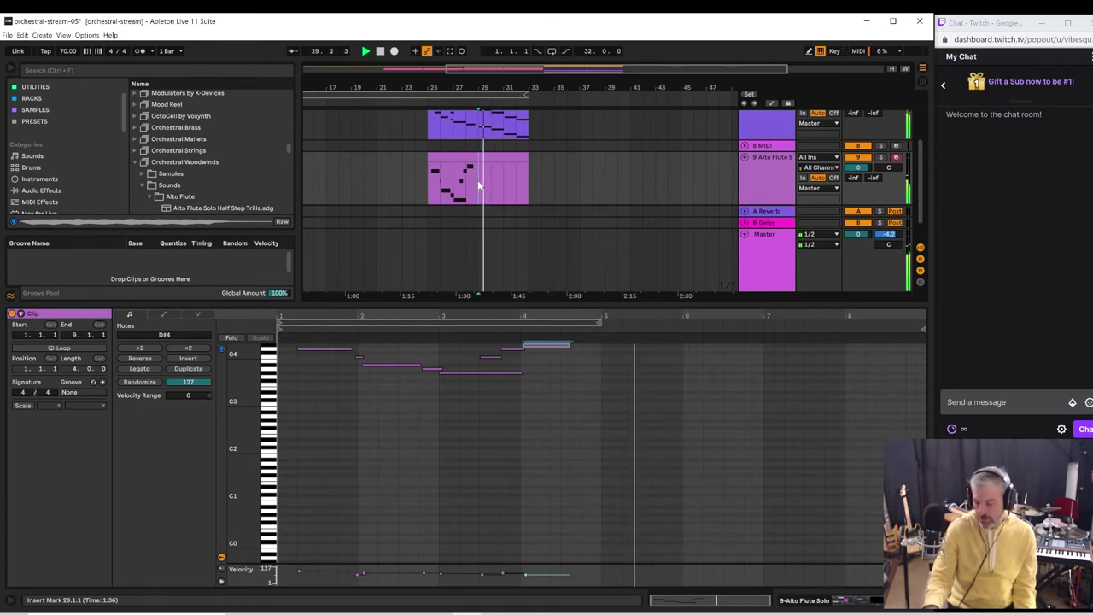
{"action": "key", "text": "space"}
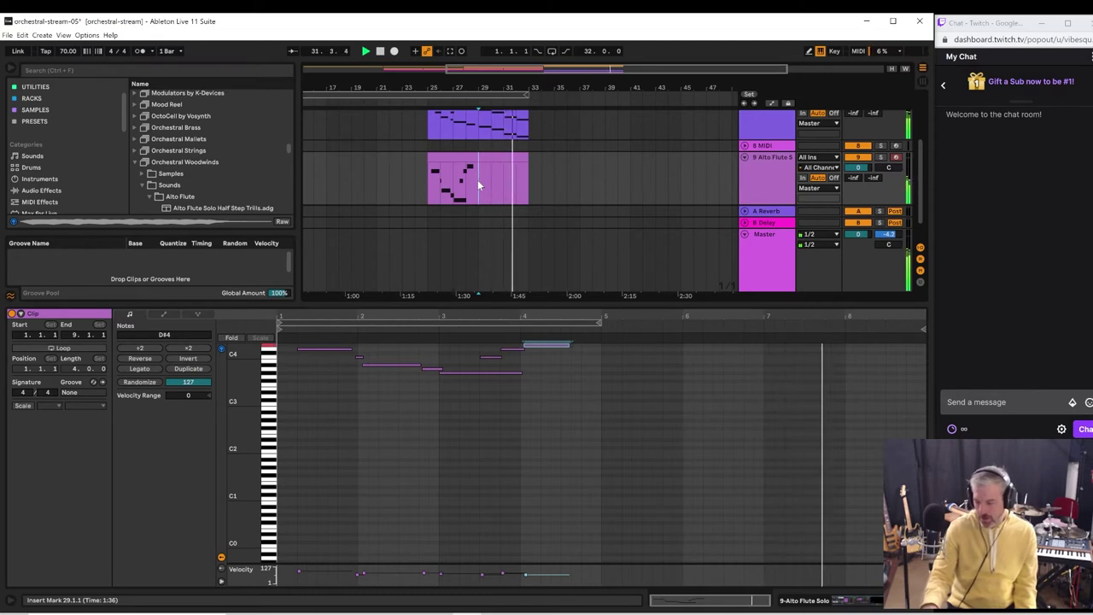
{"action": "key", "text": "space"}
{"action": "key", "text": "space"}
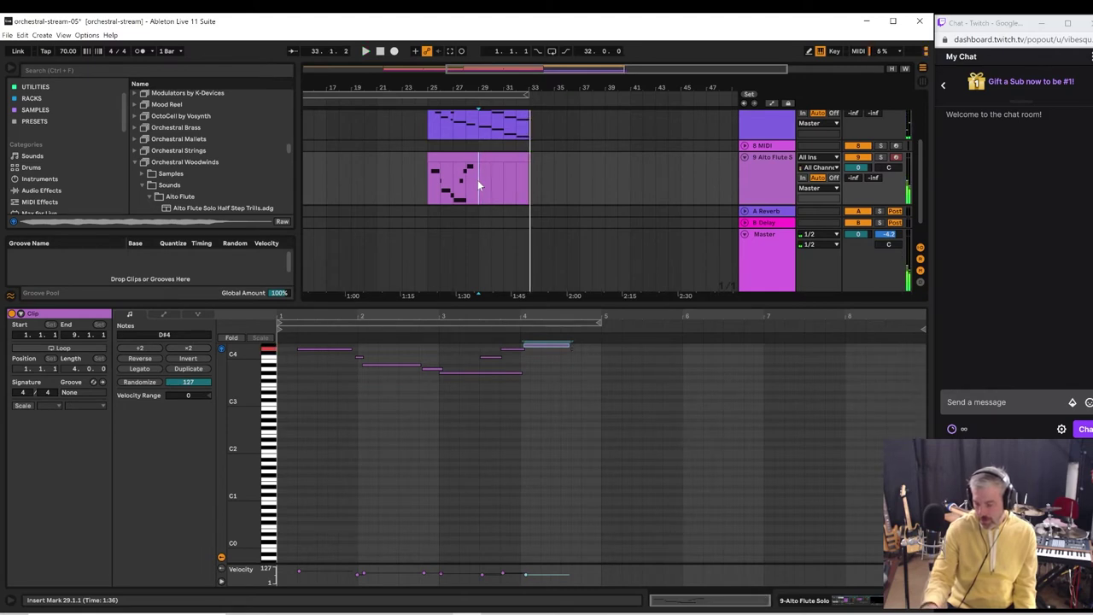
{"action": "key", "text": "space"}
{"action": "key", "text": "space"}
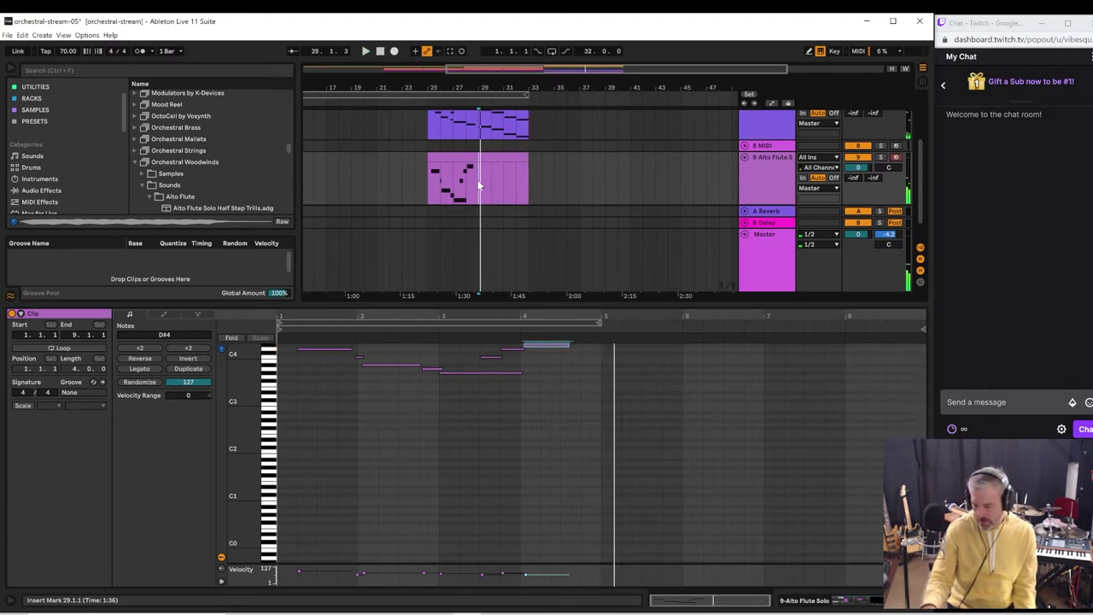
{"action": "key", "text": "space"}
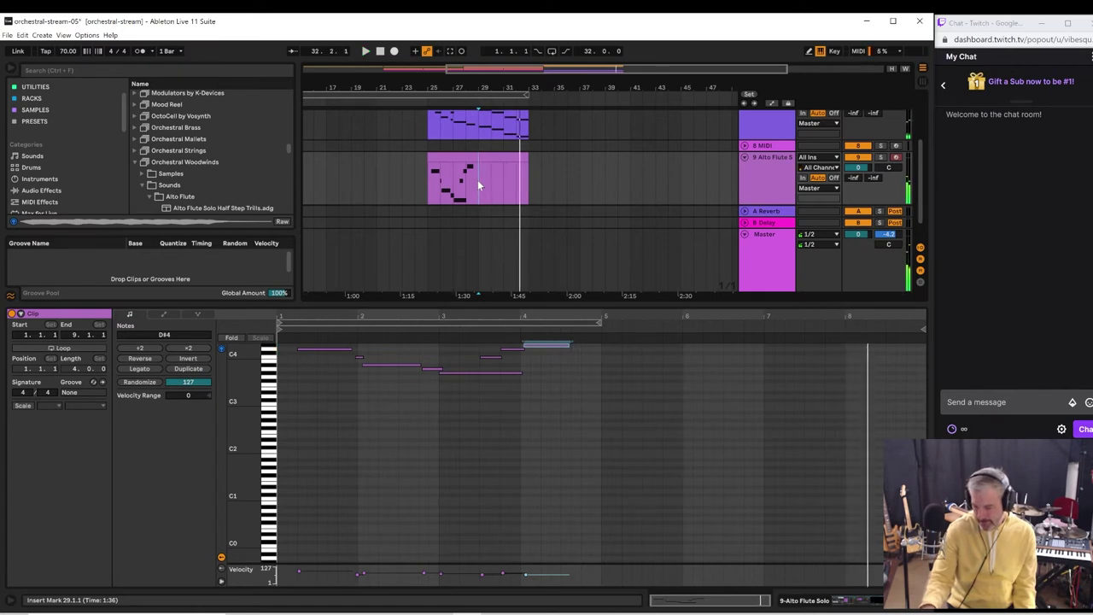
{"action": "key", "text": "space"}
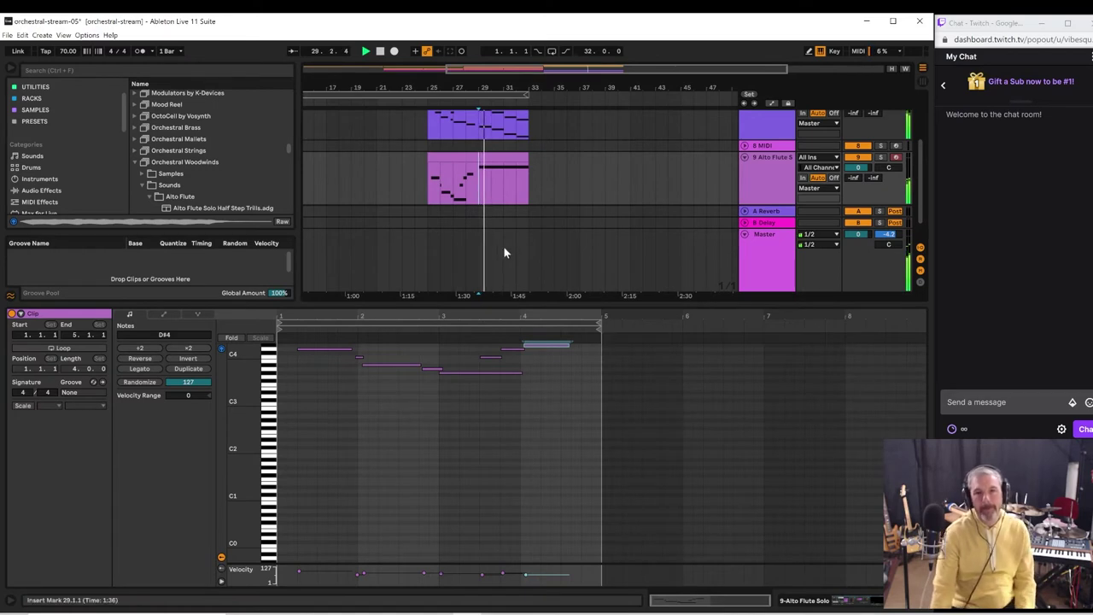
- Open the Alto Flute clip starting at bar 29 and check the velocity of its long F4 note during playback
{"action": "left_click", "coordinate": [484, 158]}
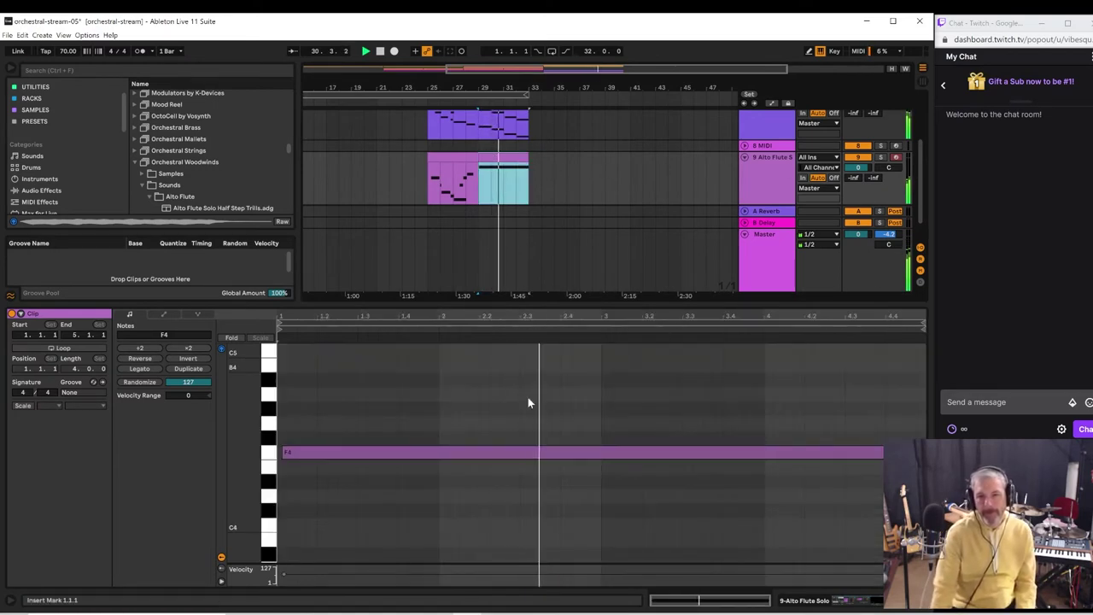
{"action": "left_click", "coordinate": [283, 581]}
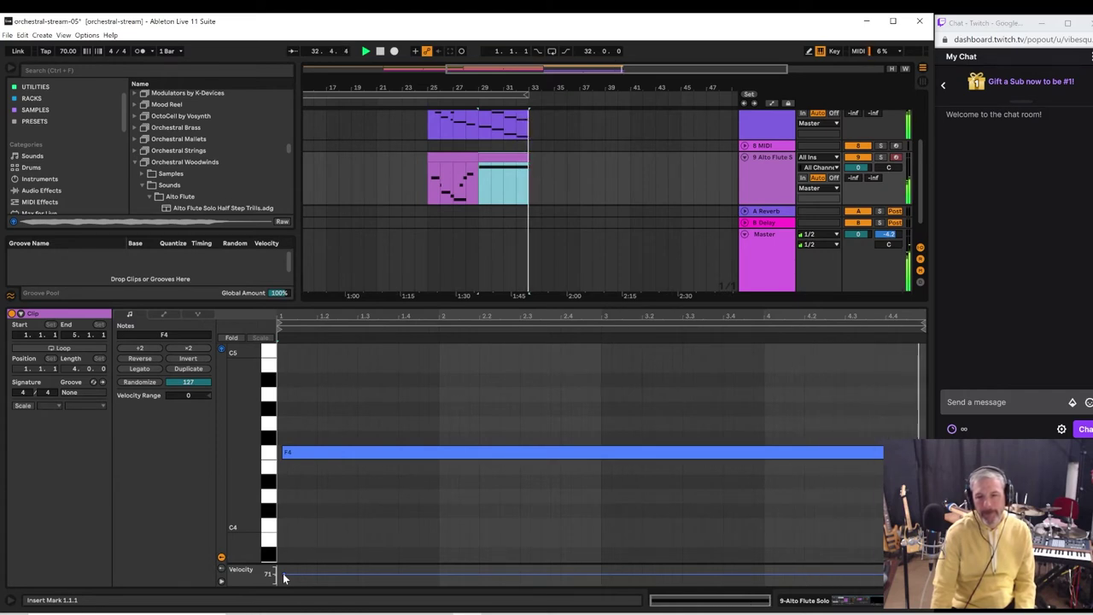
{"action": "left_click", "coordinate": [287, 577]}
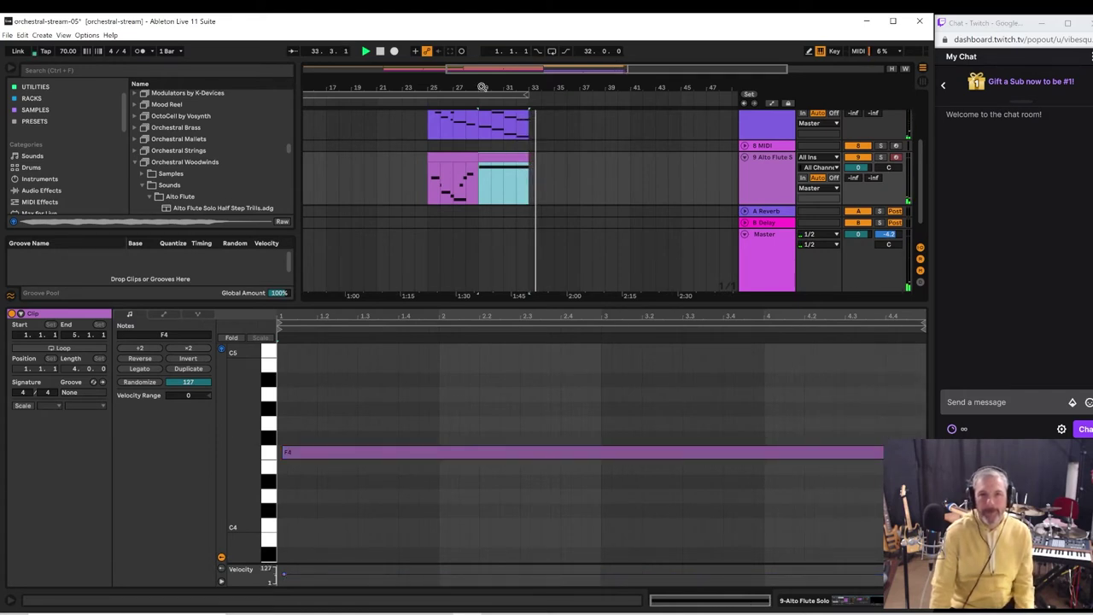
{"action": "key", "text": "minus"}
{"action": "key", "text": "space"}
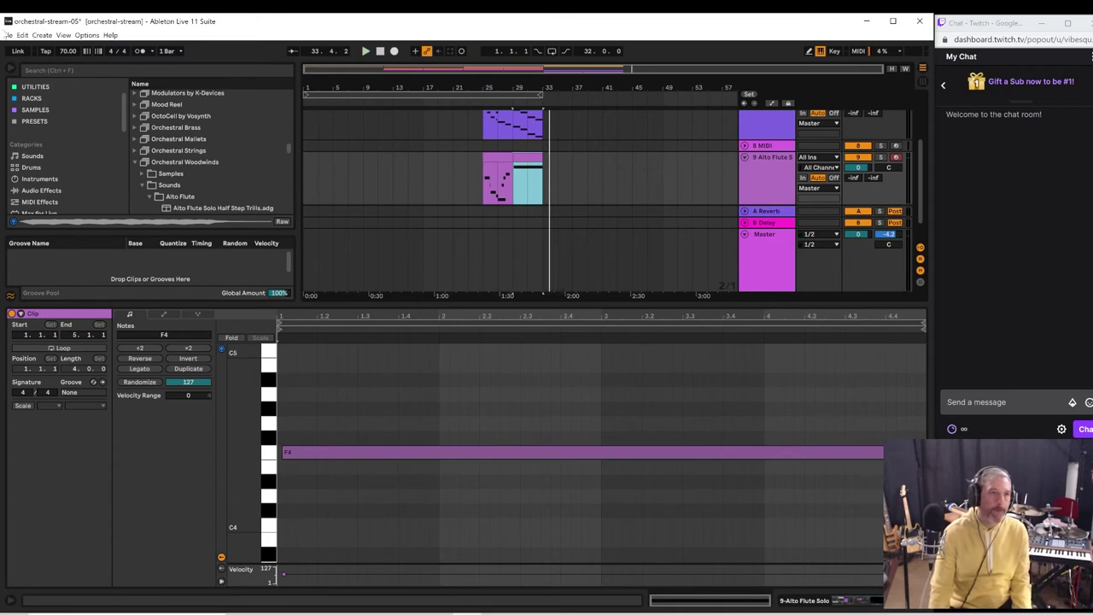
- Save the Live Set under the new name orchestral-stream-06
{"action": "left_click", "coordinate": [7, 35]}
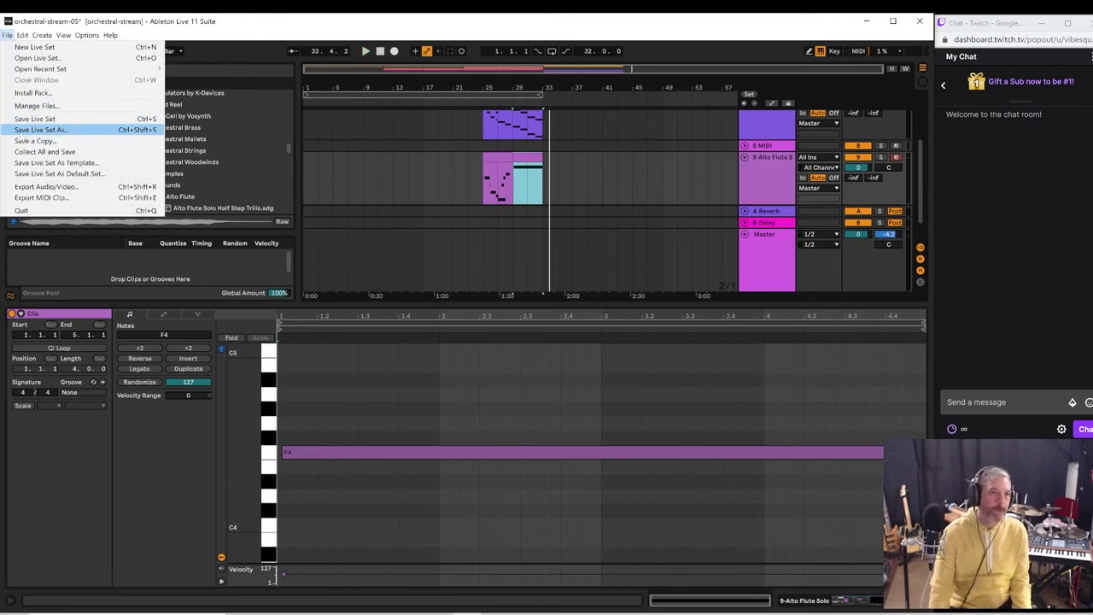
{"action": "left_click", "coordinate": [41, 129]}
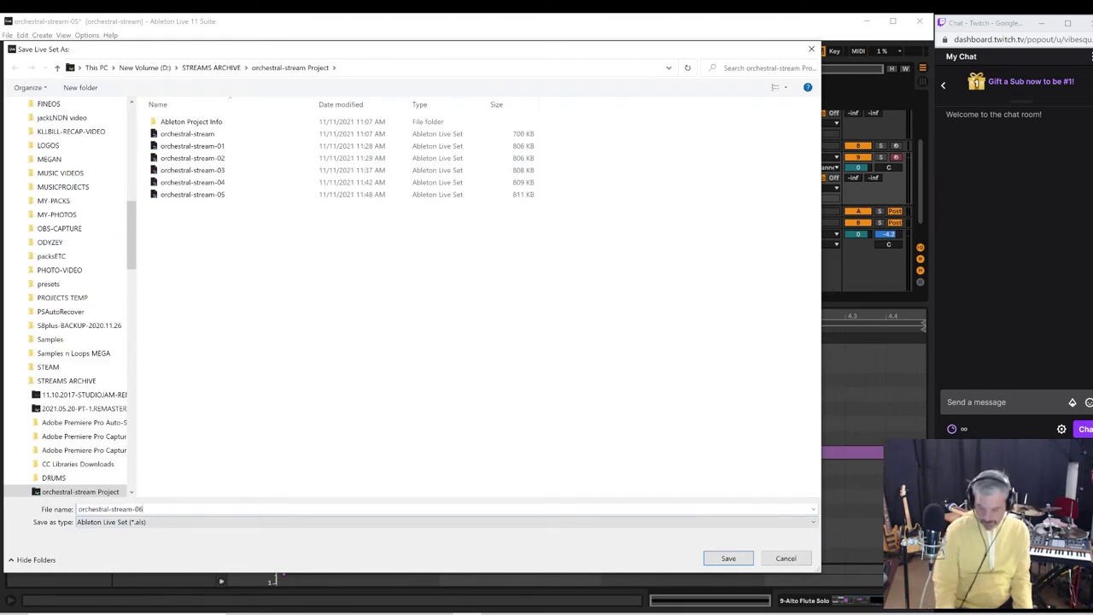
{"action": "key", "text": "Return"}
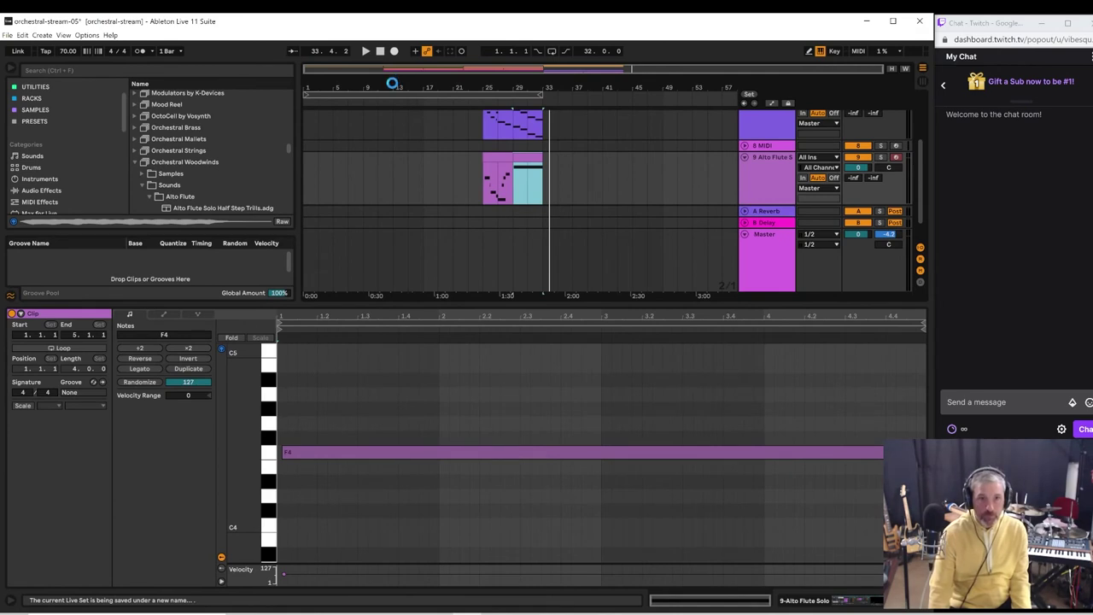
- Play the arrangement from bar 1 and enlarge the arrangement area to show all the tracks
{"action": "left_click", "coordinate": [305, 180]}
{"action": "key", "text": "space"}
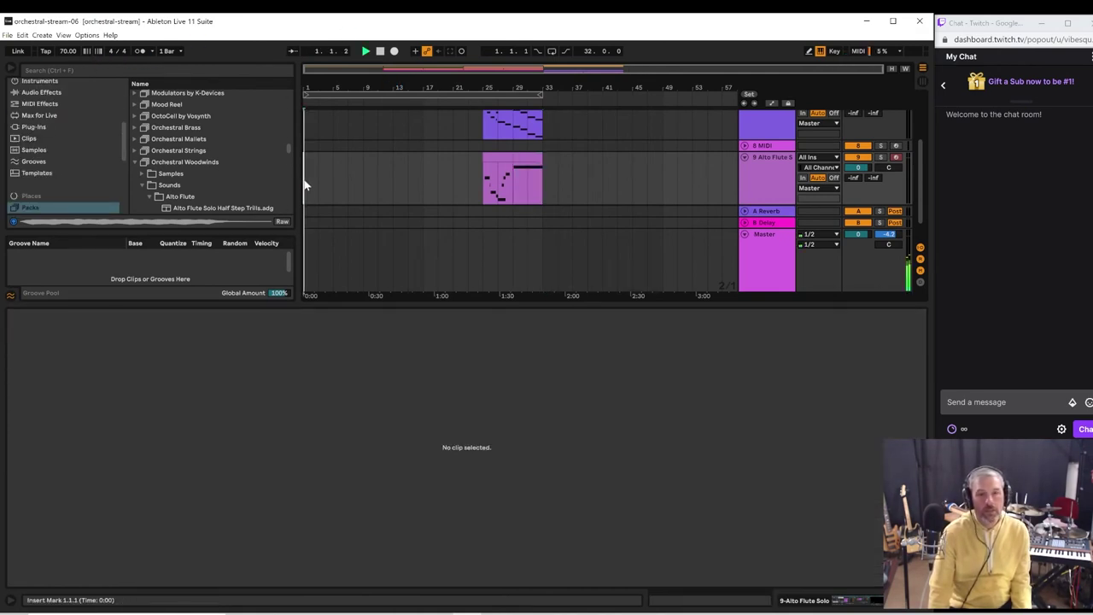
{"action": "left_click_drag", "start_coordinate": [629, 302], "coordinate": [644, 464]}
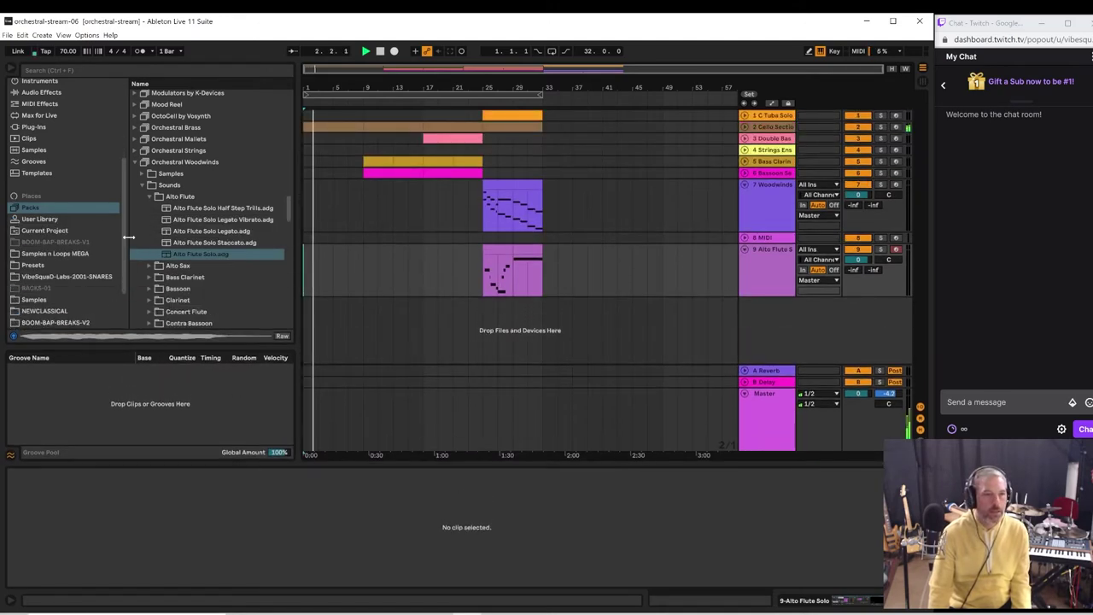
- Audition the 70 bpm one-bar beats 4488, 4489 and 4492 from the VLBBB-V4 sample folder against the arrangement
{"action": "scroll", "coordinate": [122, 282], "scroll_direction": "down", "scroll_amount": 3}
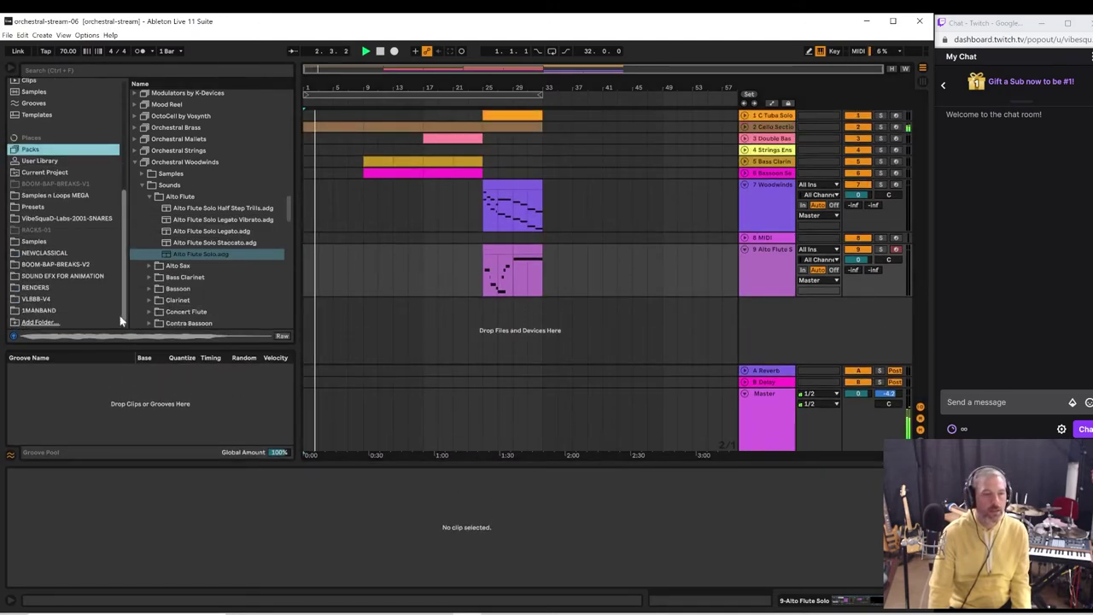
{"action": "left_click", "coordinate": [44, 301]}
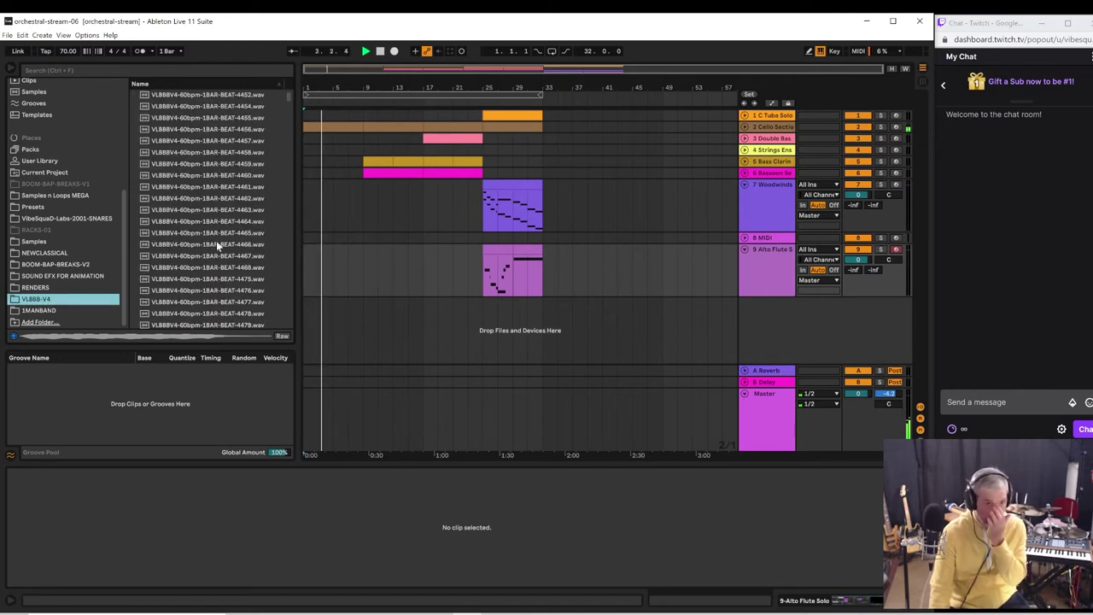
{"action": "scroll", "coordinate": [206, 256], "scroll_direction": "down", "scroll_amount": 7}
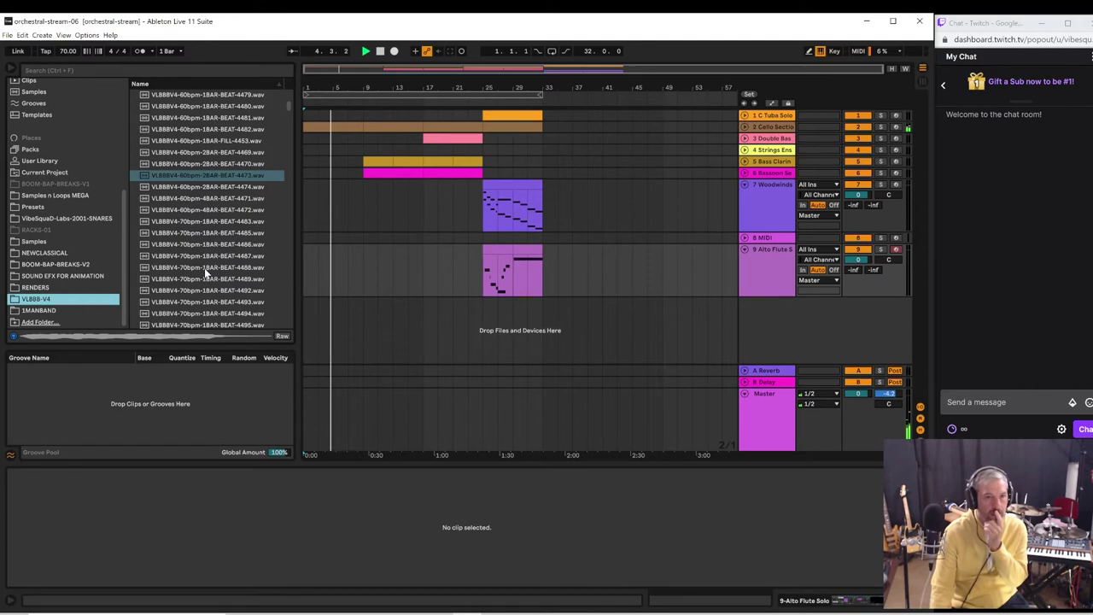
{"action": "left_click", "coordinate": [206, 268]}
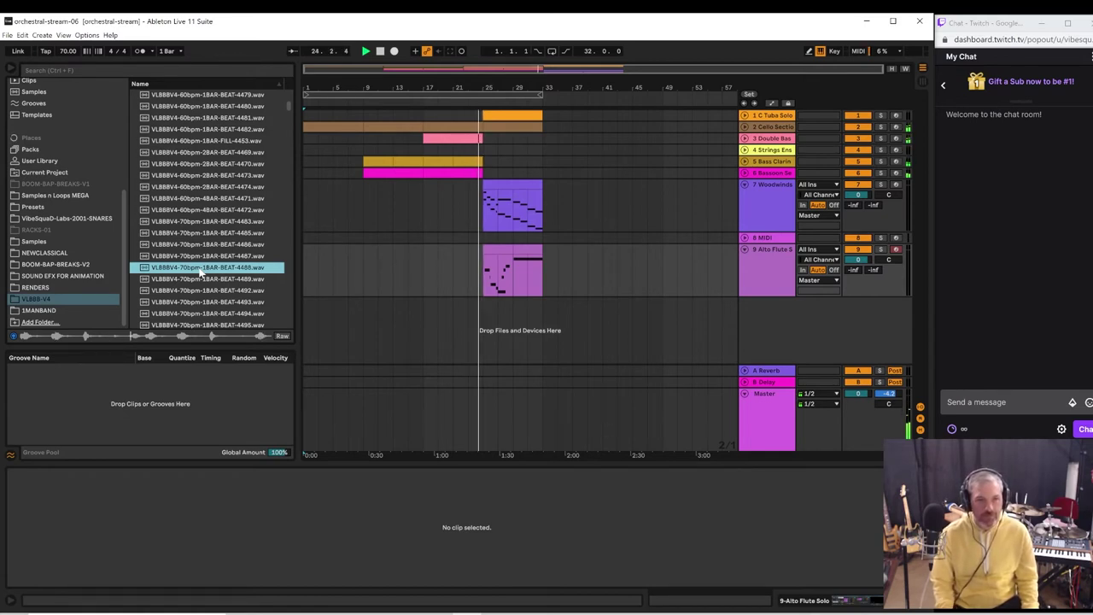
{"action": "left_click", "coordinate": [200, 279]}
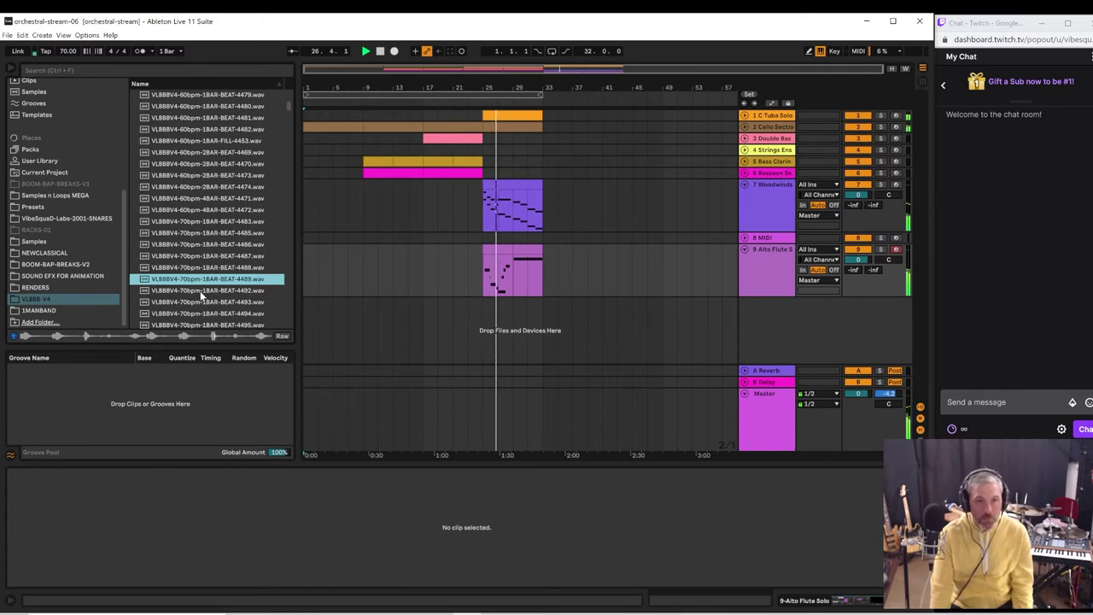
{"action": "left_click", "coordinate": [202, 292]}
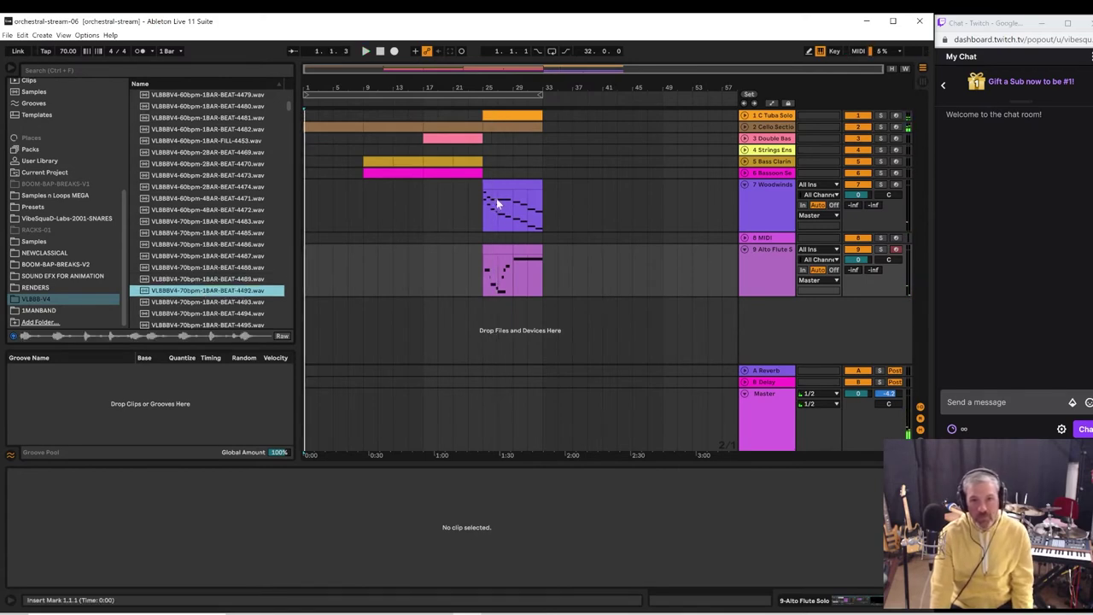
- Duplicate the Double Bass clip so the copy fills bars 25 to 33, and play the section back
{"action": "left_click", "coordinate": [497, 198]}
{"action": "left_click", "coordinate": [467, 149]}
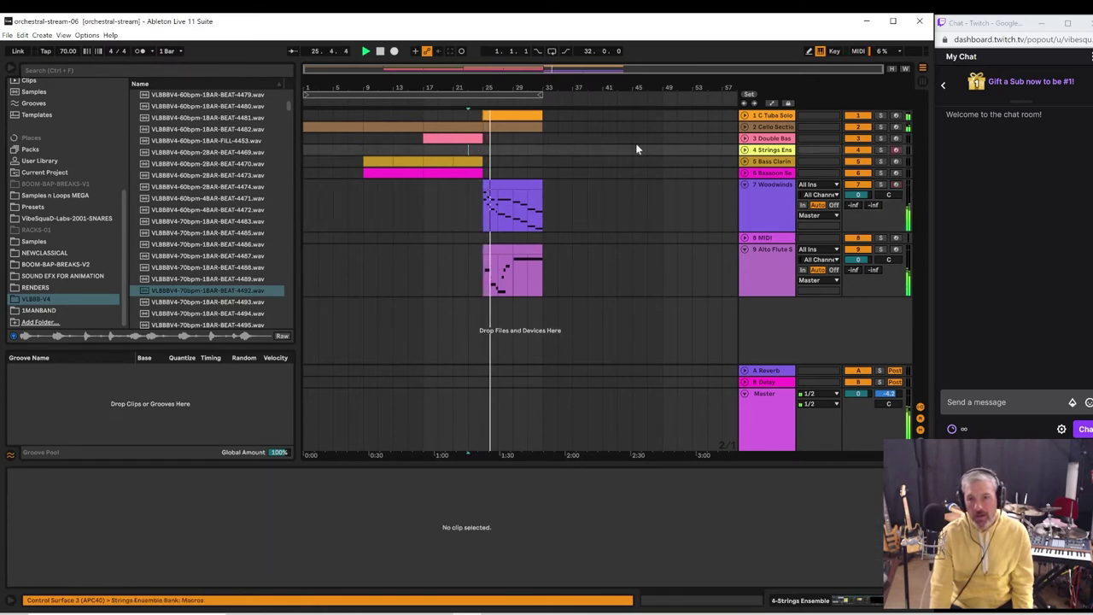
{"action": "left_click", "coordinate": [472, 137]}
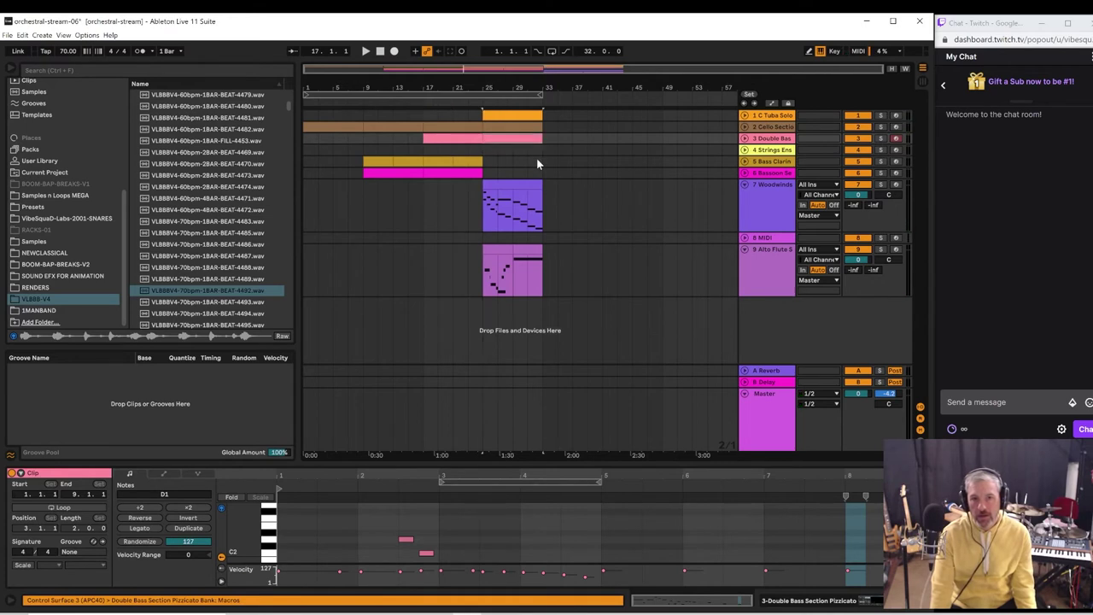
{"action": "key", "text": "space"}
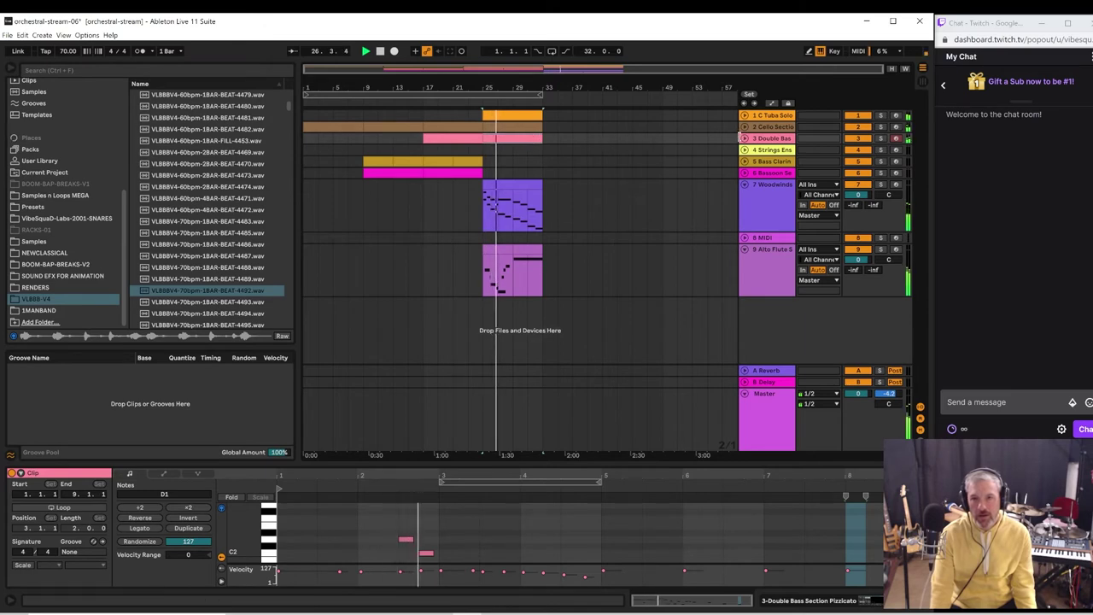
- Unfold the Double Bass track, select its copied clip at bars 25 to 33 for playback, and enlarge the note editor
{"action": "left_click", "coordinate": [743, 137]}
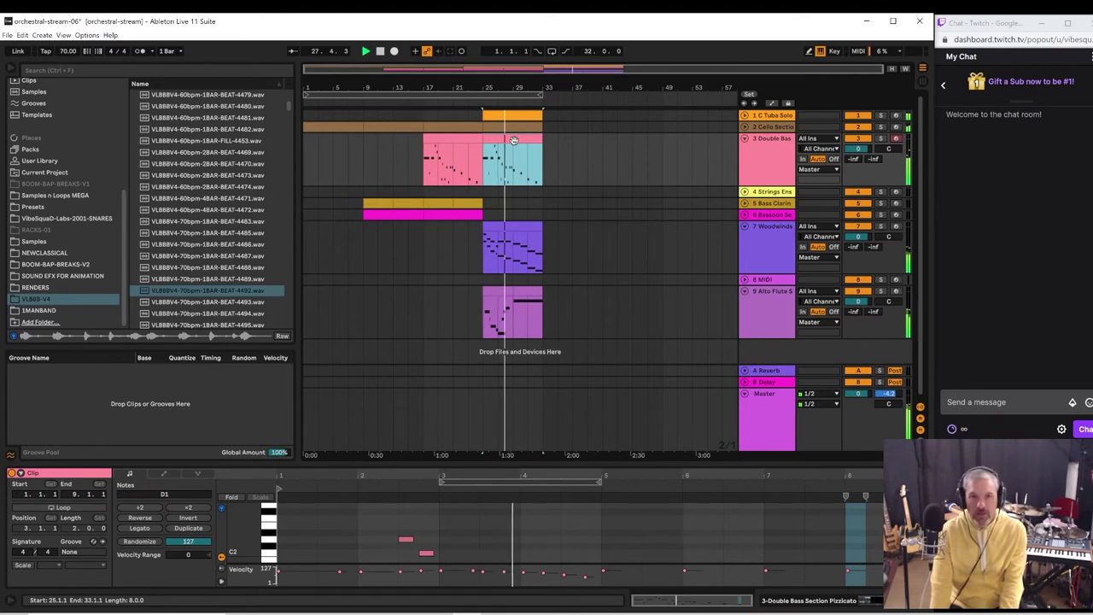
{"action": "left_click", "coordinate": [482, 170]}
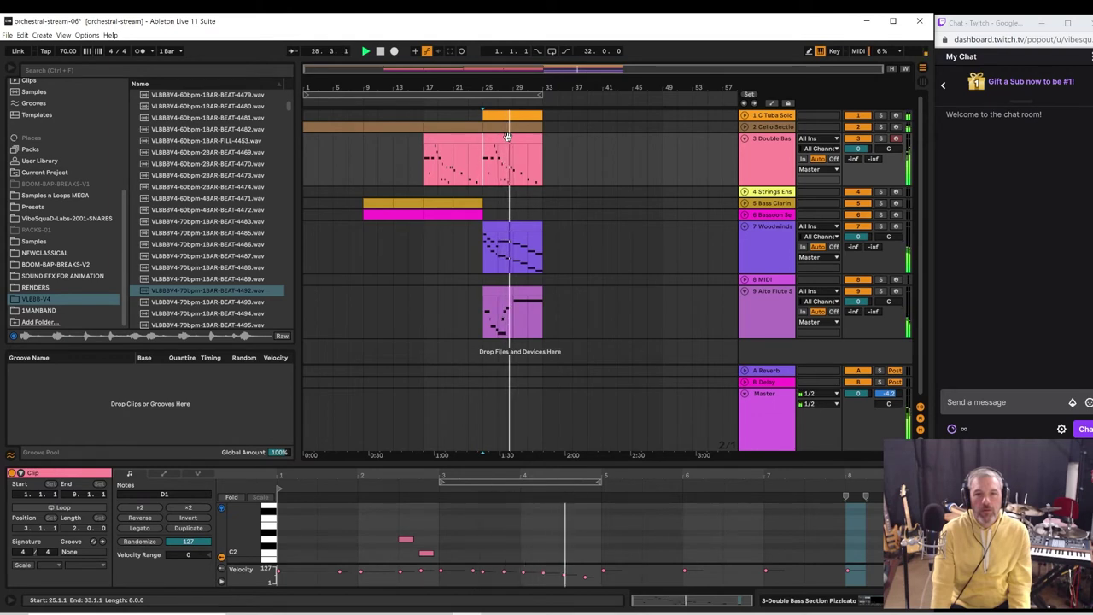
{"action": "left_click_drag", "start_coordinate": [485, 147], "coordinate": [538, 186]}
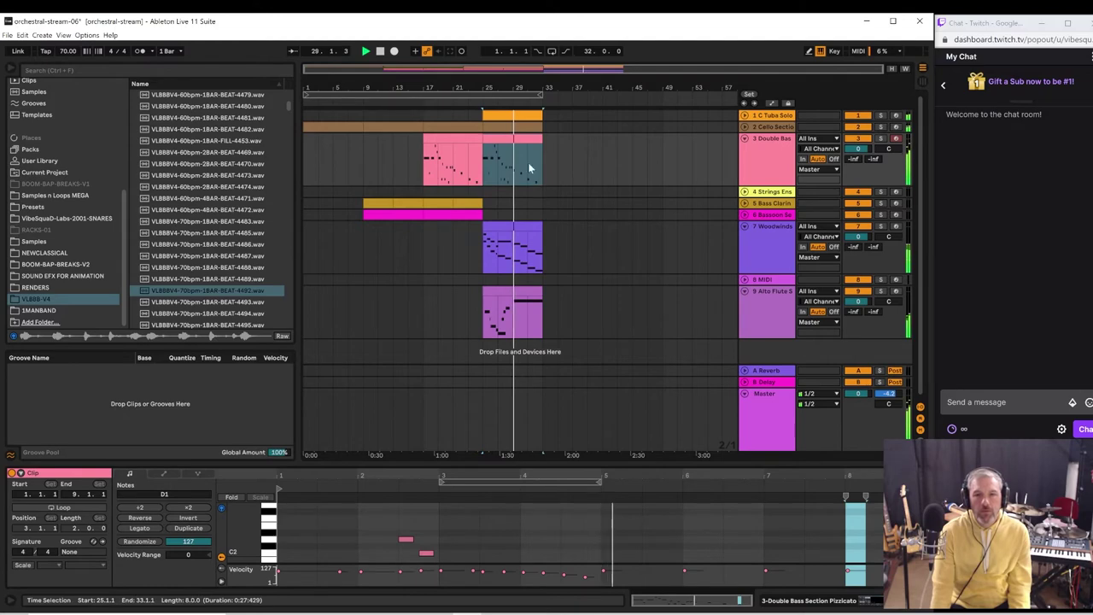
{"action": "key", "text": "space"}
{"action": "key", "text": "space"}
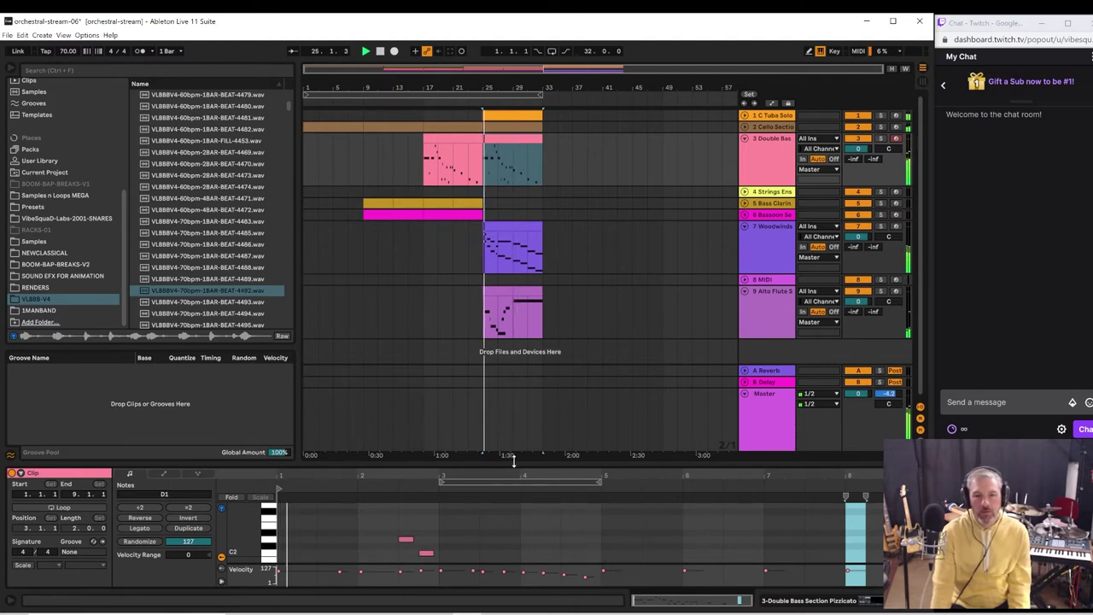
{"action": "left_click_drag", "start_coordinate": [514, 461], "coordinate": [521, 241]}
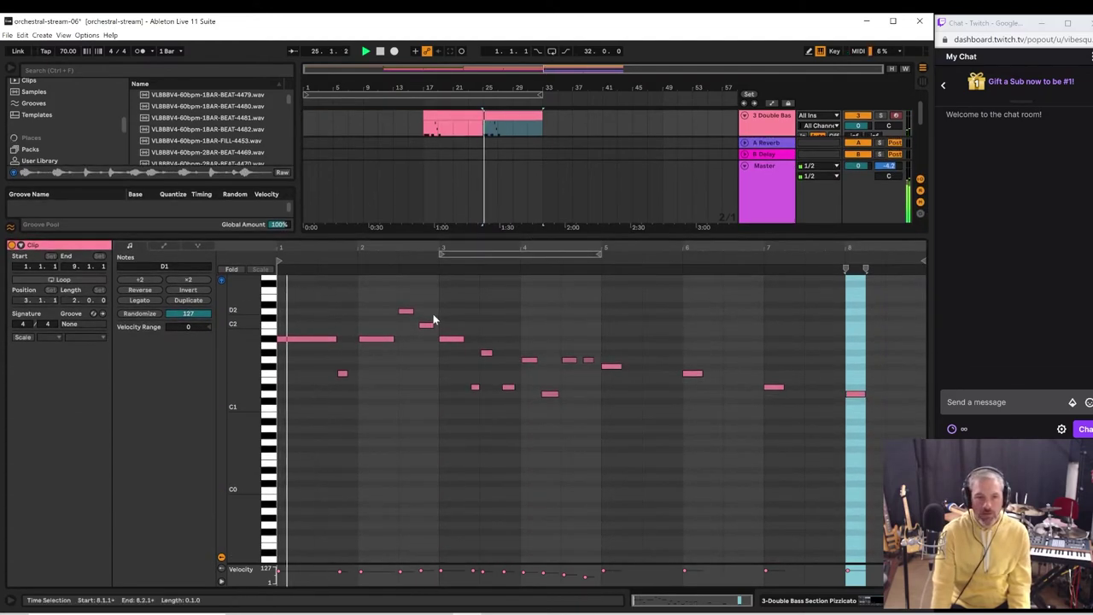
- Delete the F1 note at 1.4.1 in the Double Bass clip, lower the first note an octave to A#0, and play back
{"action": "left_click", "coordinate": [309, 340]}
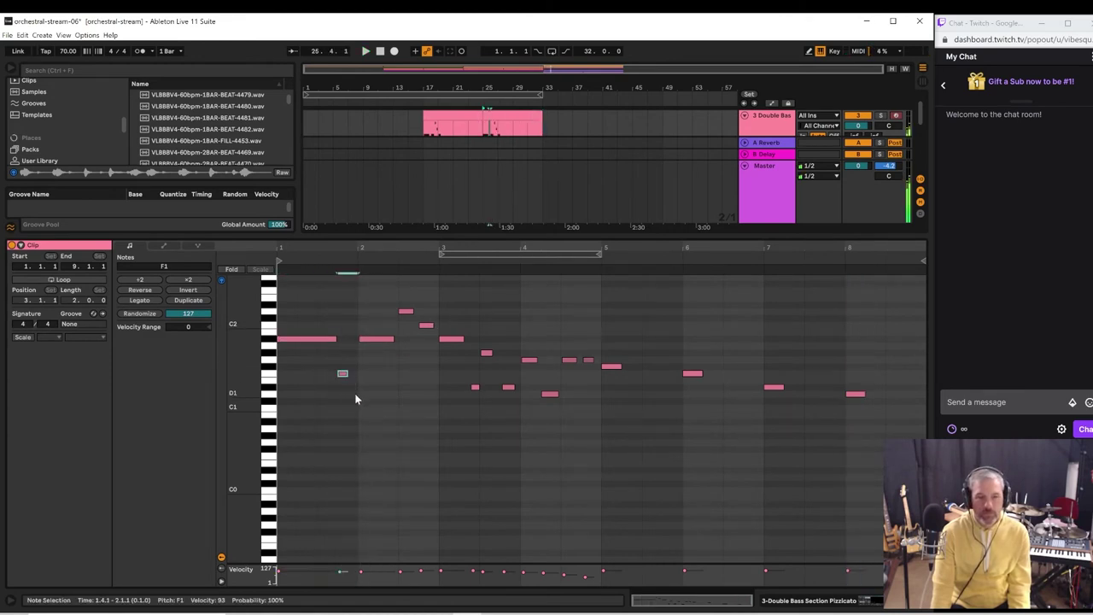
{"action": "left_click", "coordinate": [354, 393]}
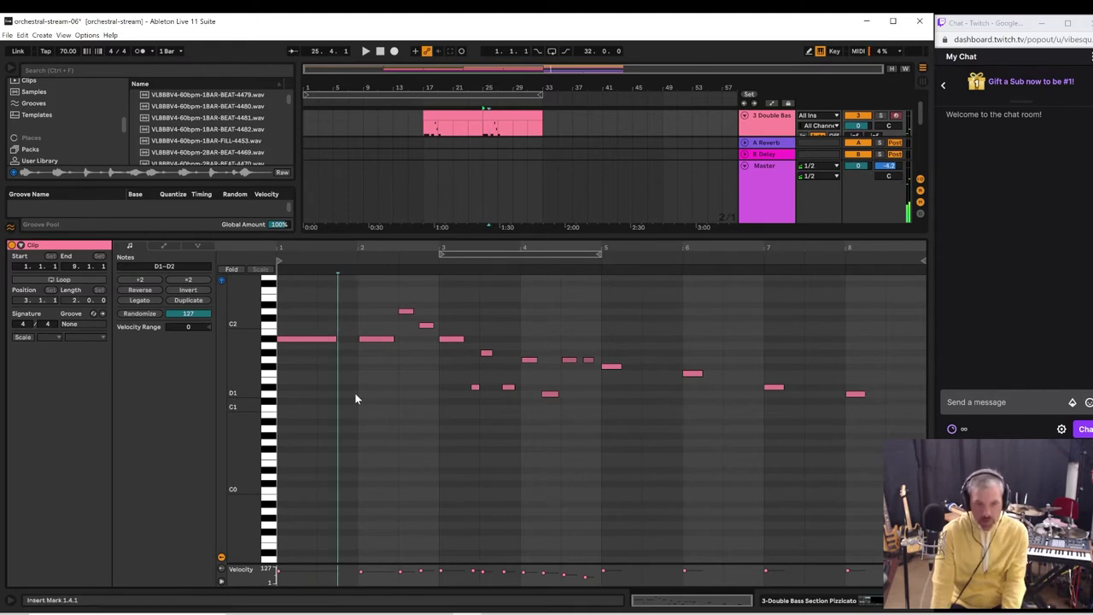
{"action": "left_click", "coordinate": [316, 339]}
{"action": "key", "text": "shift+Down"}
{"action": "key", "text": "space"}
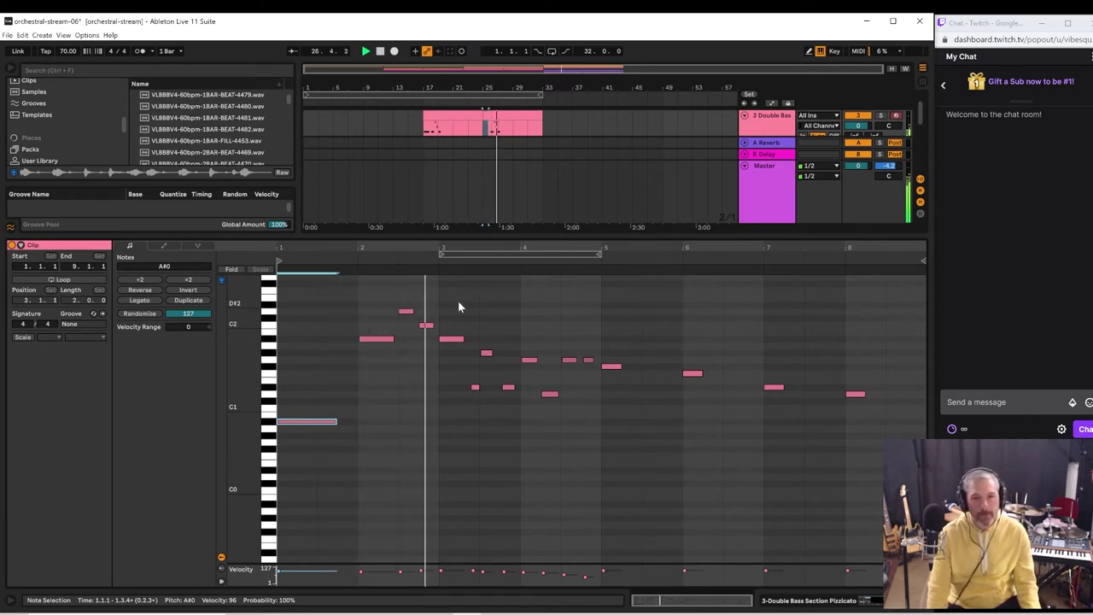
- Lower the Double Bass note at the start of clip bar 3 to G#1, trying G1 and playing back between changes
{"action": "left_click", "coordinate": [460, 340]}
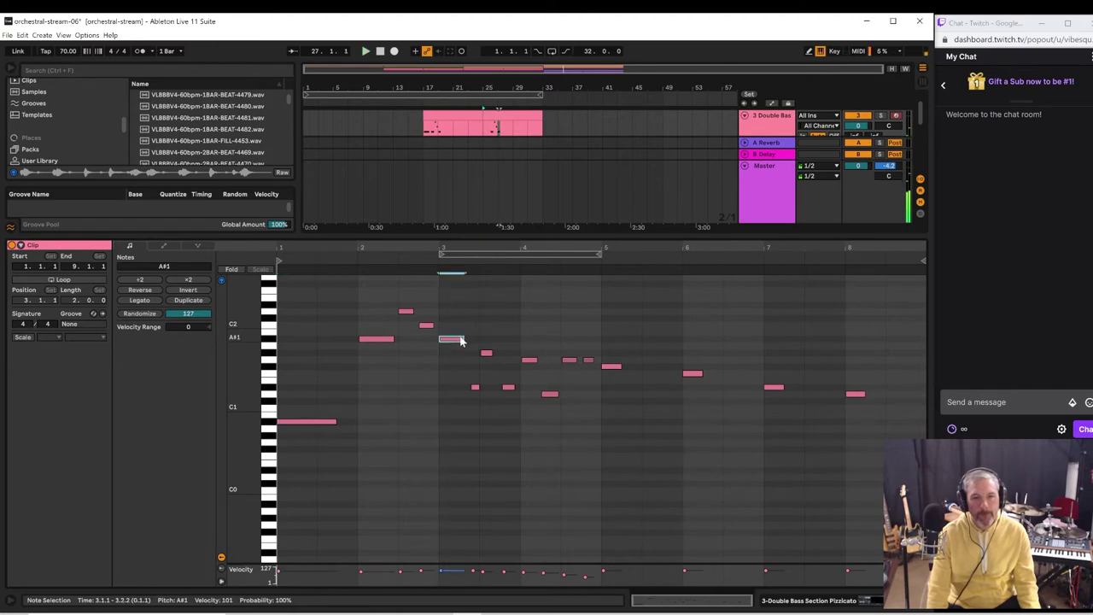
{"action": "left_click_drag", "start_coordinate": [462, 360], "coordinate": [464, 367]}
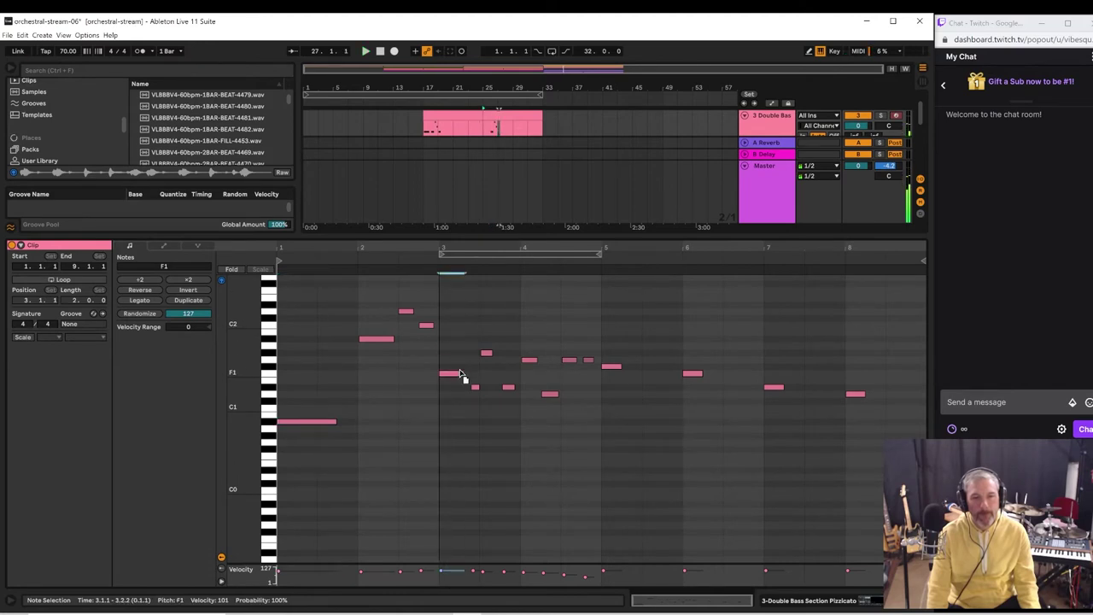
{"action": "key", "text": "space"}
{"action": "left_click", "coordinate": [435, 258]}
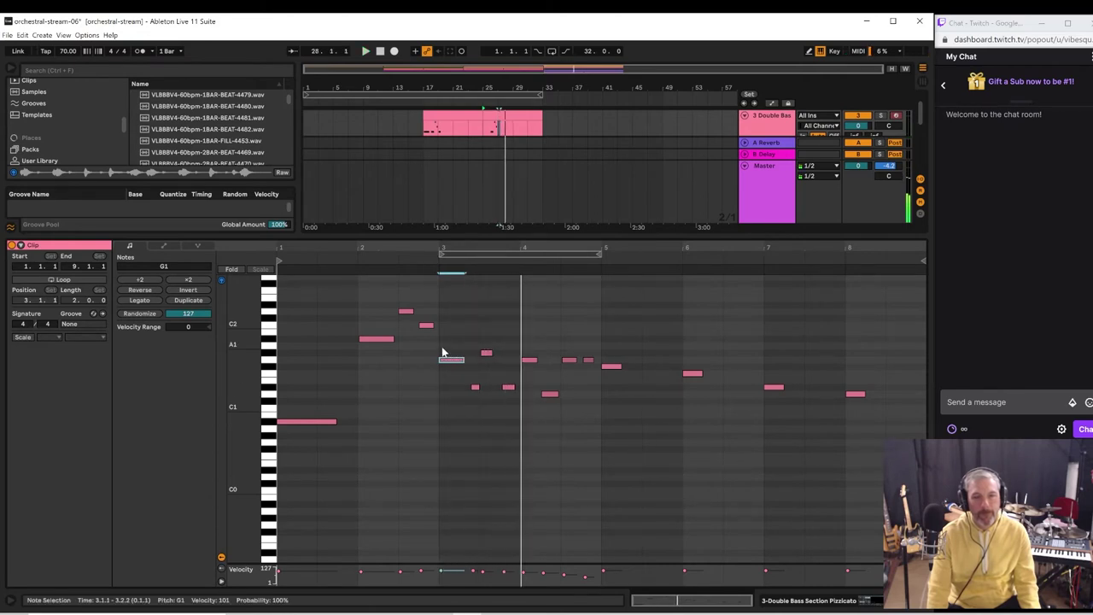
{"action": "key", "text": "space"}
{"action": "left_click_drag", "start_coordinate": [448, 364], "coordinate": [448, 357]}
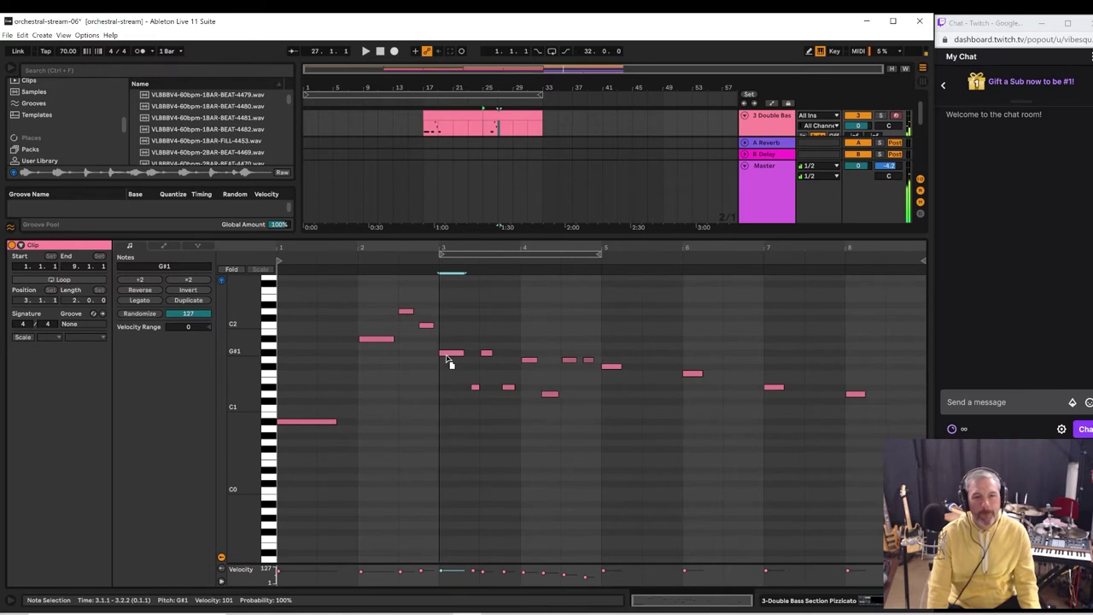
{"action": "left_click", "coordinate": [431, 261]}
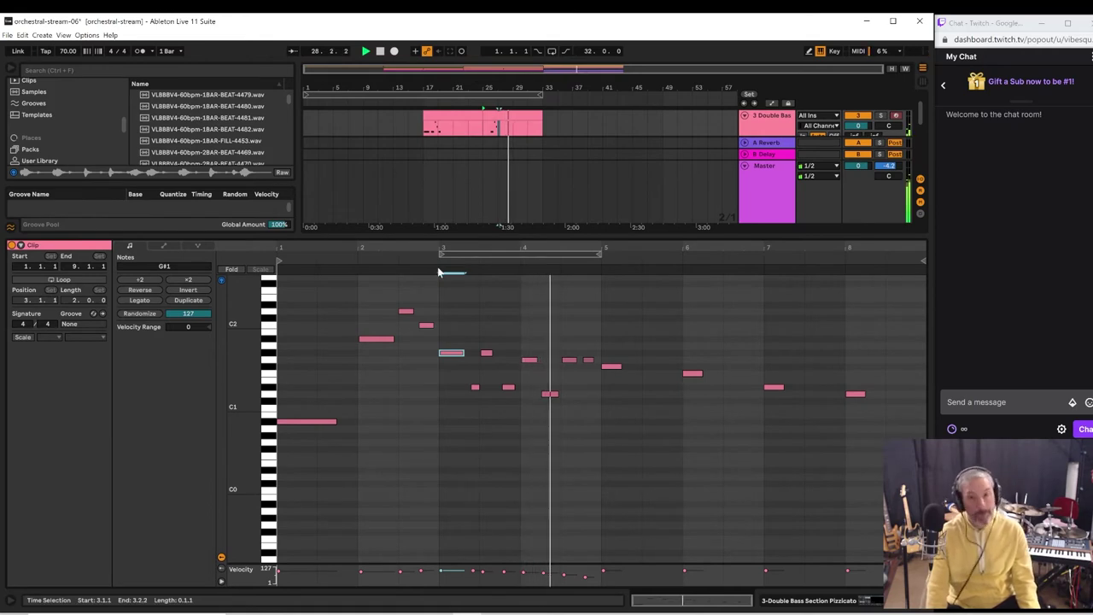
- Delete the D1 note in clip bar 4, lower that bar's last G1 note to D1, and listen to the result
{"action": "left_click", "coordinate": [550, 394]}
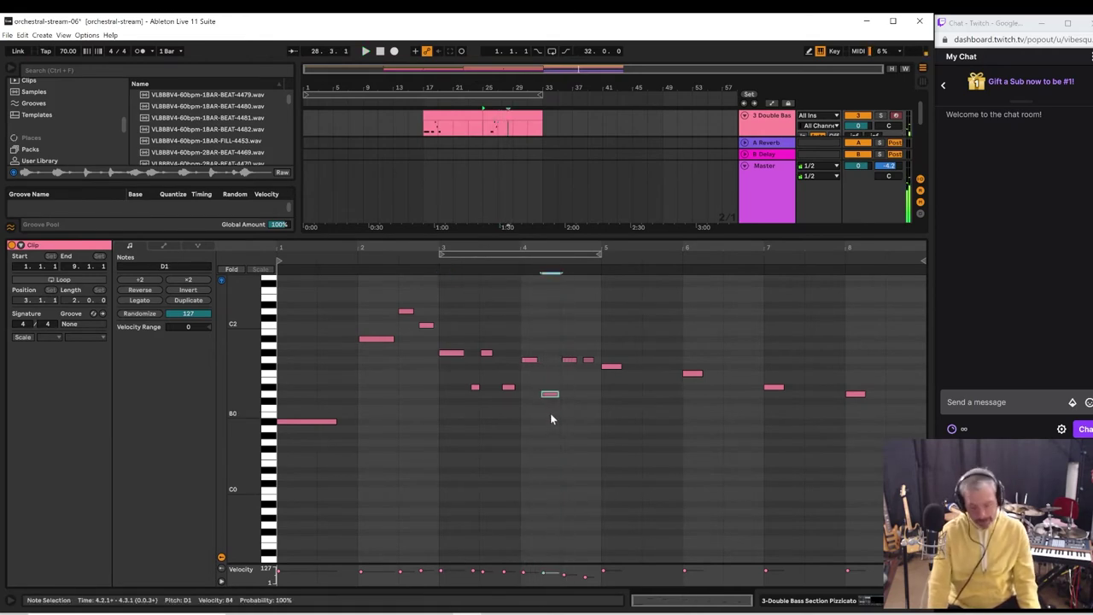
{"action": "key", "text": "Delete"}
{"action": "key", "text": "space"}
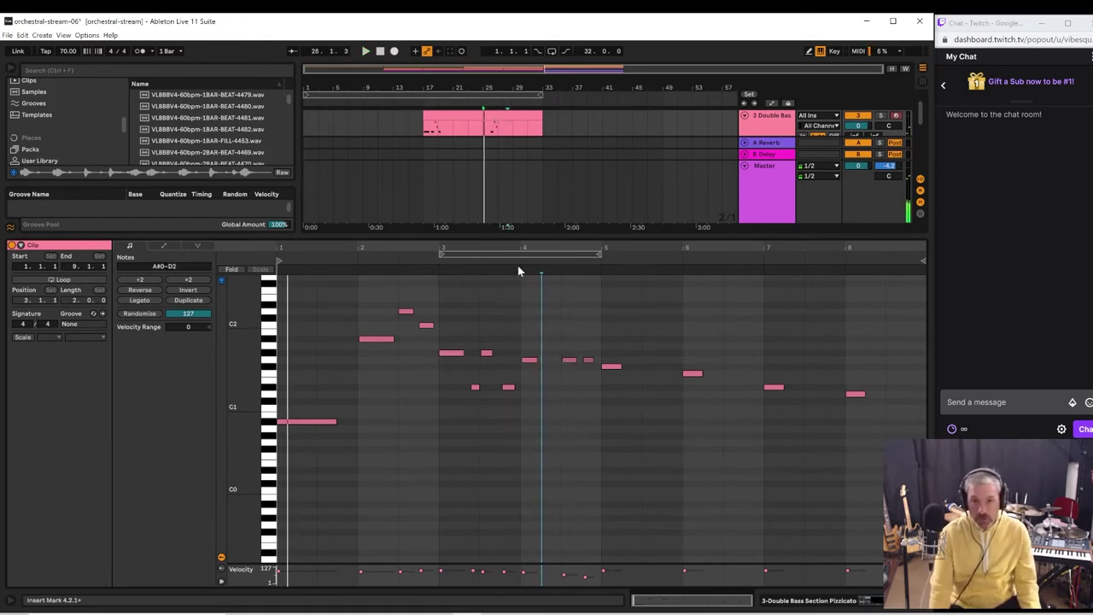
{"action": "left_click", "coordinate": [512, 264]}
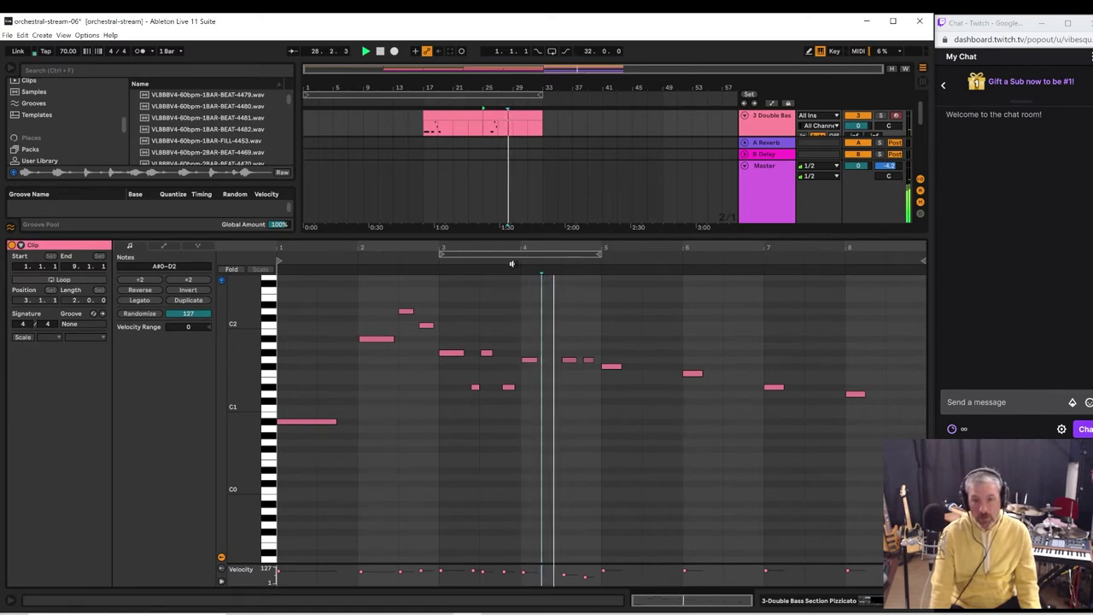
{"action": "left_click", "coordinate": [589, 361]}
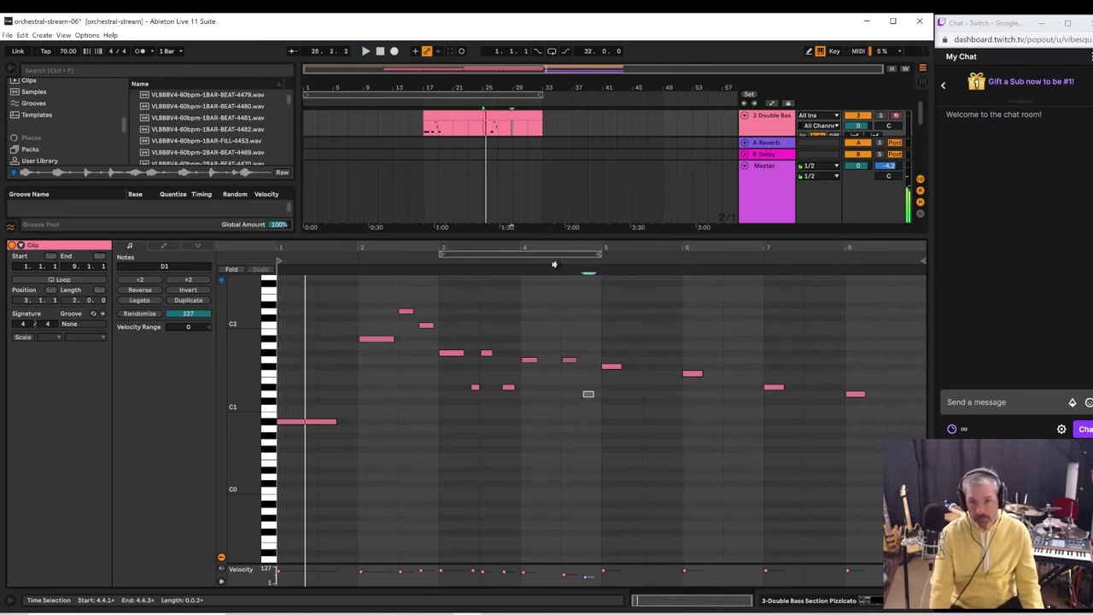
{"action": "left_click", "coordinate": [551, 263]}
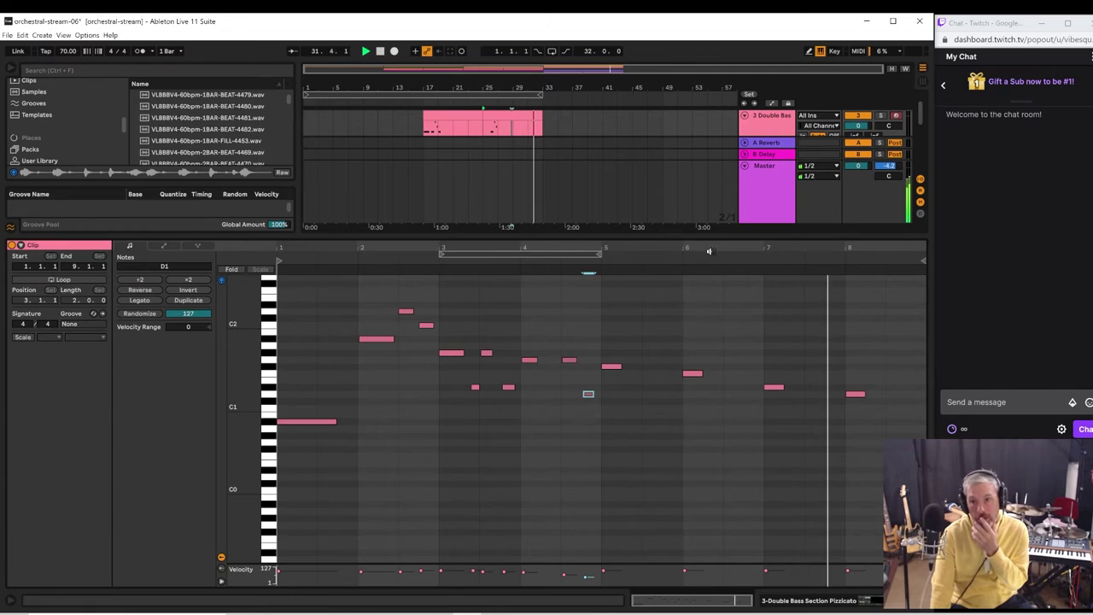
- Raise the tempo to 144 bpm during playback and play the full arrangement from bar 1
{"action": "left_click_drag", "start_coordinate": [640, 237], "coordinate": [652, 486]}
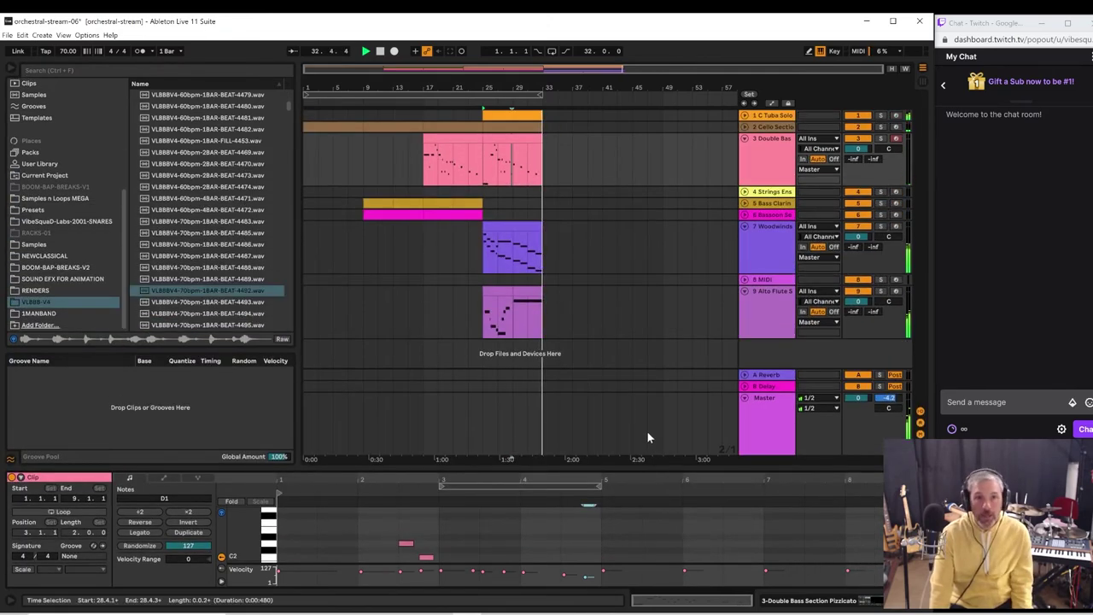
{"action": "key", "text": "space"}
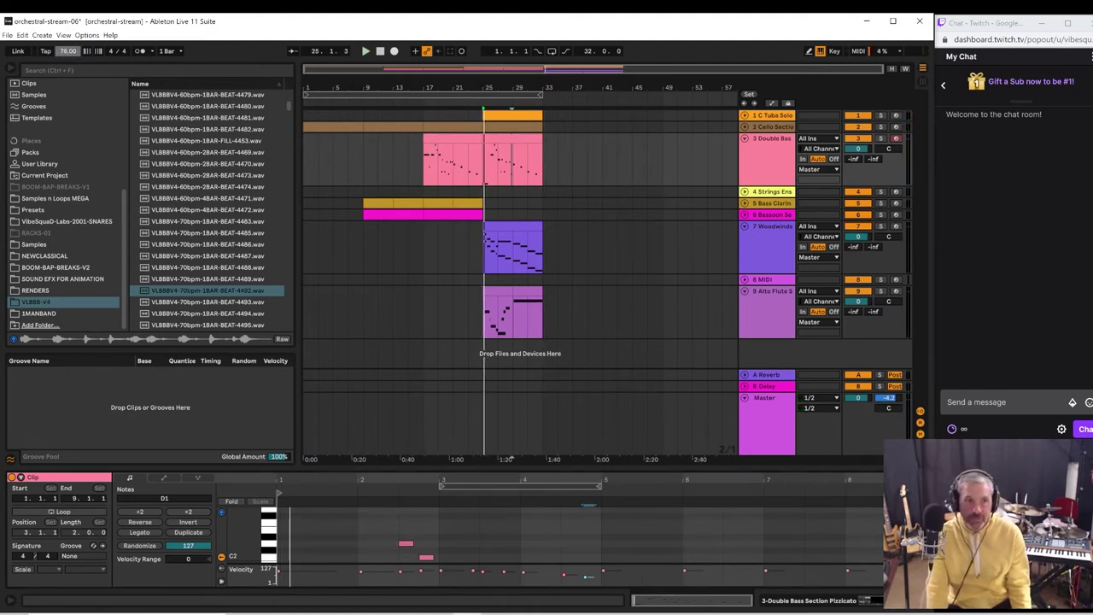
{"action": "left_click_drag", "start_coordinate": [67, 50], "coordinate": [68, 29]}
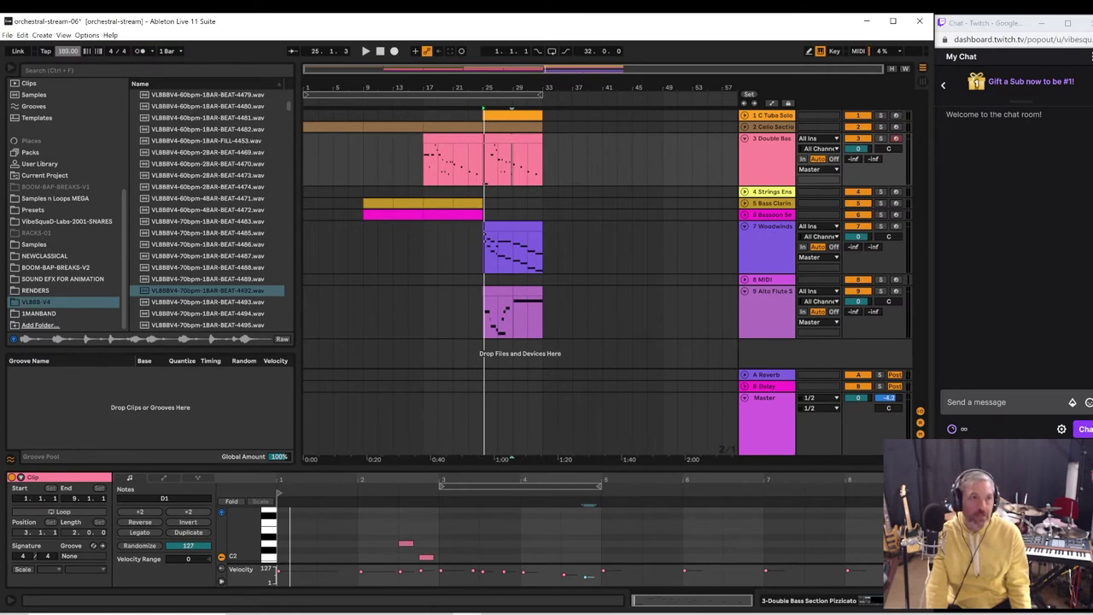
{"action": "key", "text": "space"}
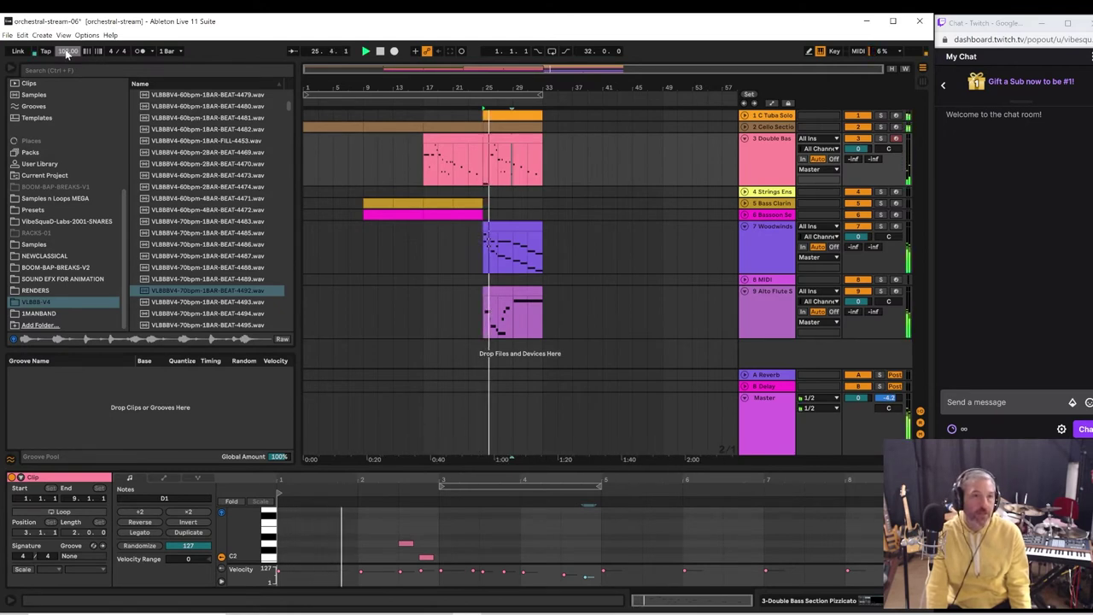
{"action": "mouse_move", "coordinate": [67, 53]}
{"action": "left_mouse_down"}
{"action": "mouse_move", "coordinate": [67, 22]}
{"action": "mouse_move", "coordinate": [67, 53]}
{"action": "left_mouse_up"}
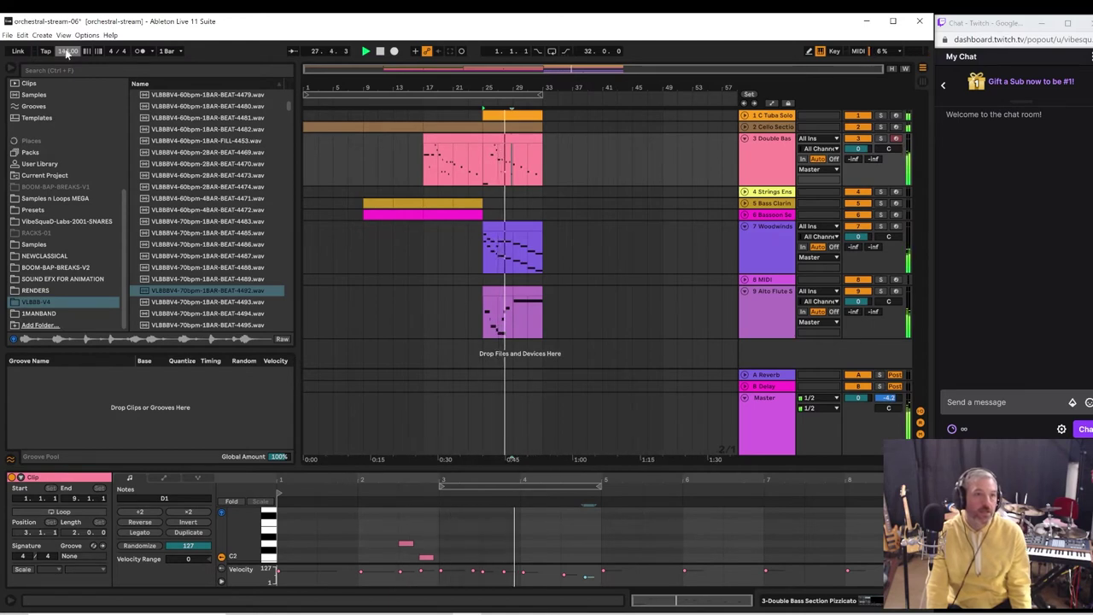
{"action": "left_click_drag", "start_coordinate": [313, 157], "coordinate": [307, 159]}
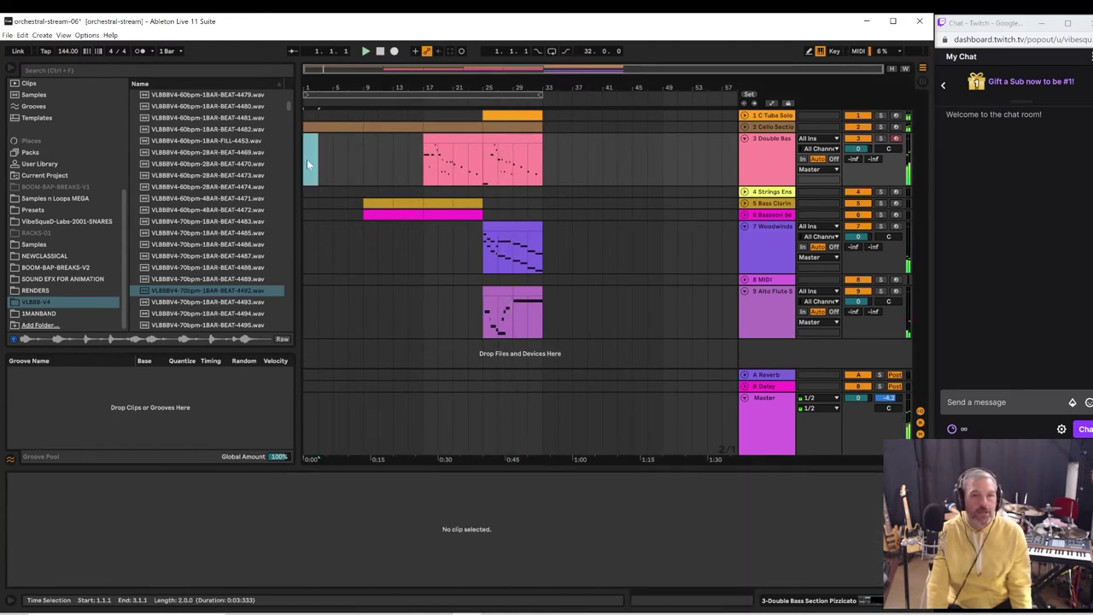
{"action": "key", "text": "space"}
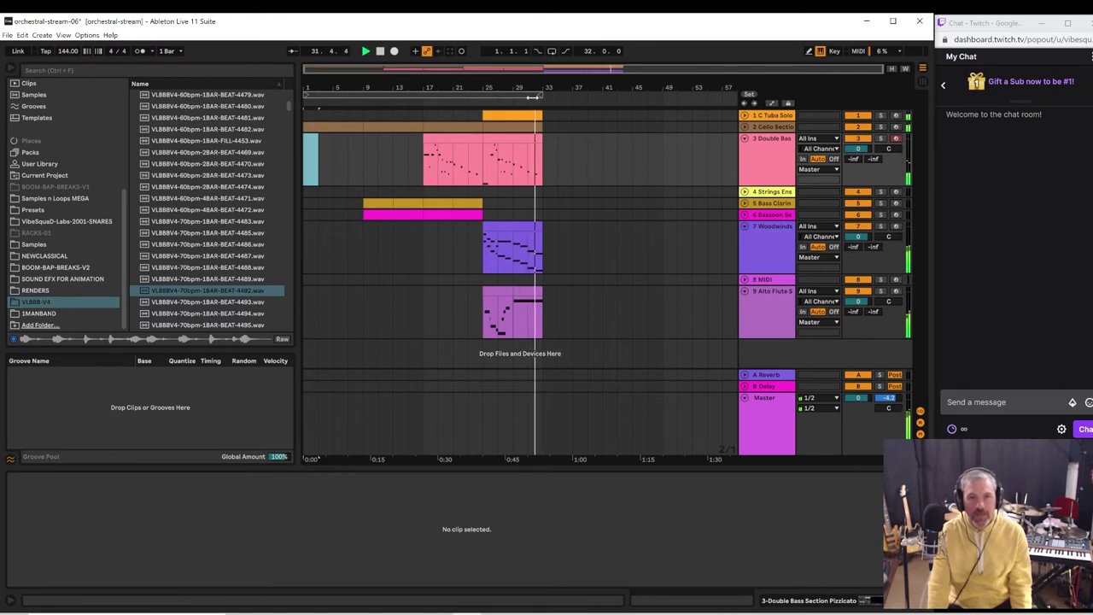
- Set the arrangement loop region to the eight empty bars from bar 33 to bar 41
{"action": "left_click_drag", "start_coordinate": [542, 95], "coordinate": [613, 103]}
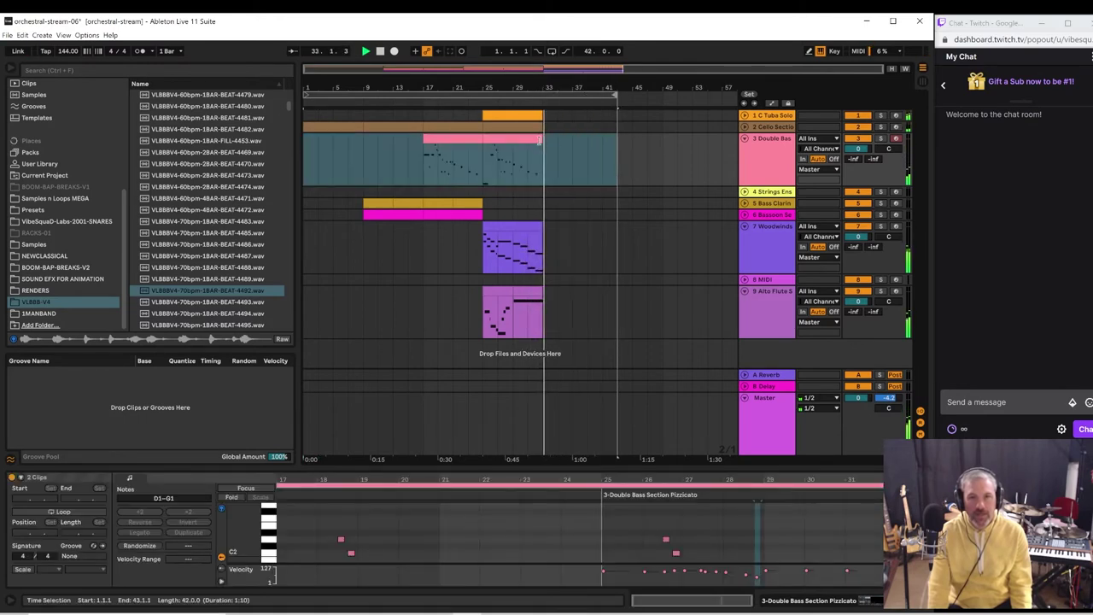
{"action": "left_click_drag", "start_coordinate": [306, 95], "coordinate": [543, 95]}
{"action": "left_click", "coordinate": [550, 148]}
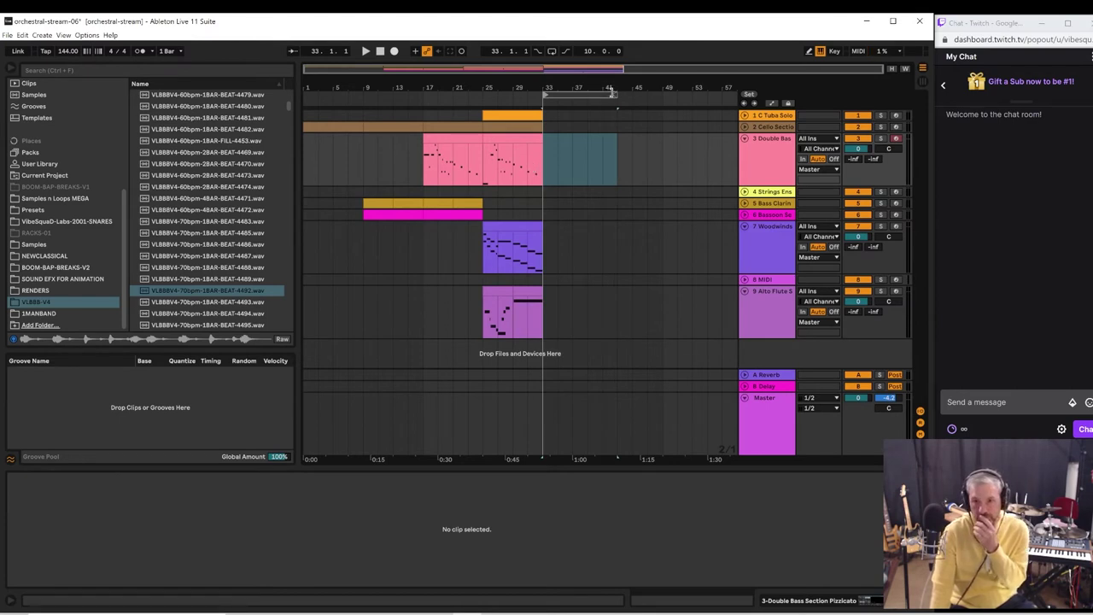
{"action": "left_click_drag", "start_coordinate": [611, 92], "coordinate": [602, 94]}
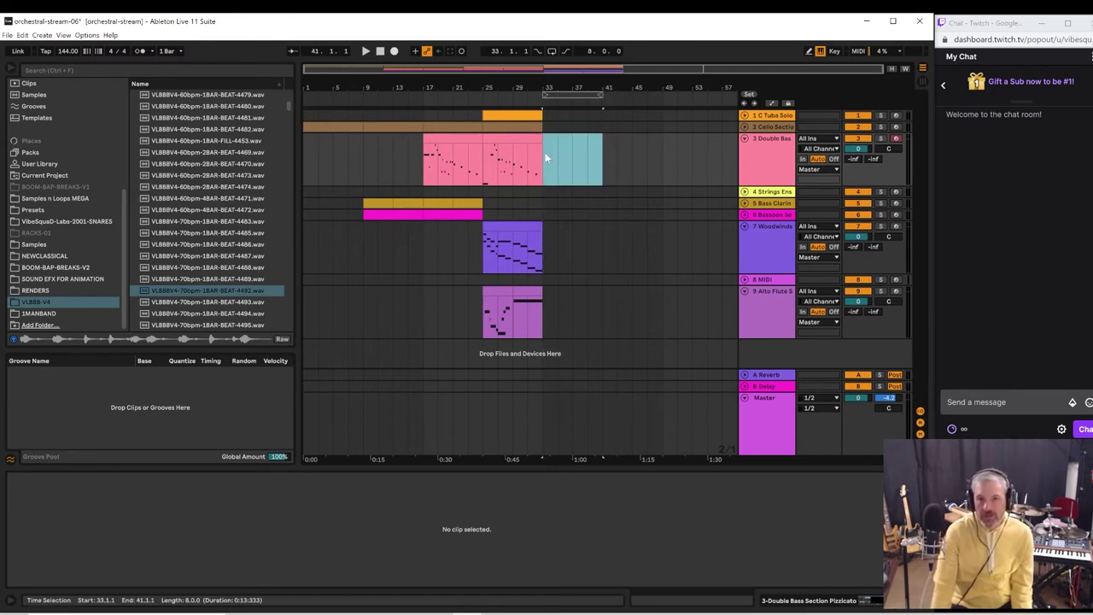
- Play the ending from bar 31 and create an empty MIDI clip on the Double Bass track from bar 33 to 41
{"action": "left_click", "coordinate": [529, 174]}
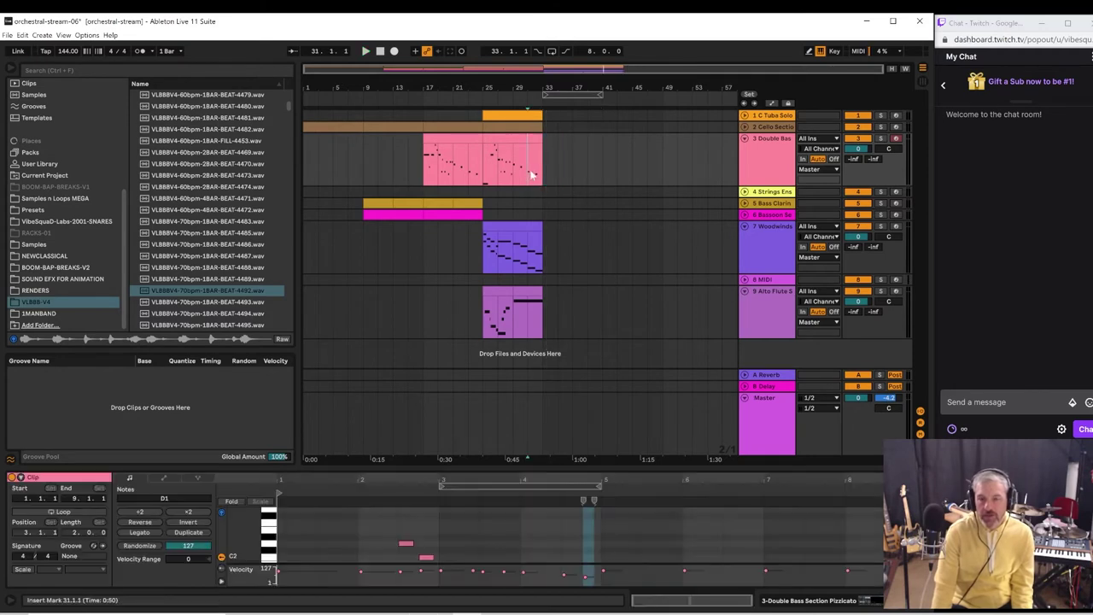
{"action": "key", "text": "space"}
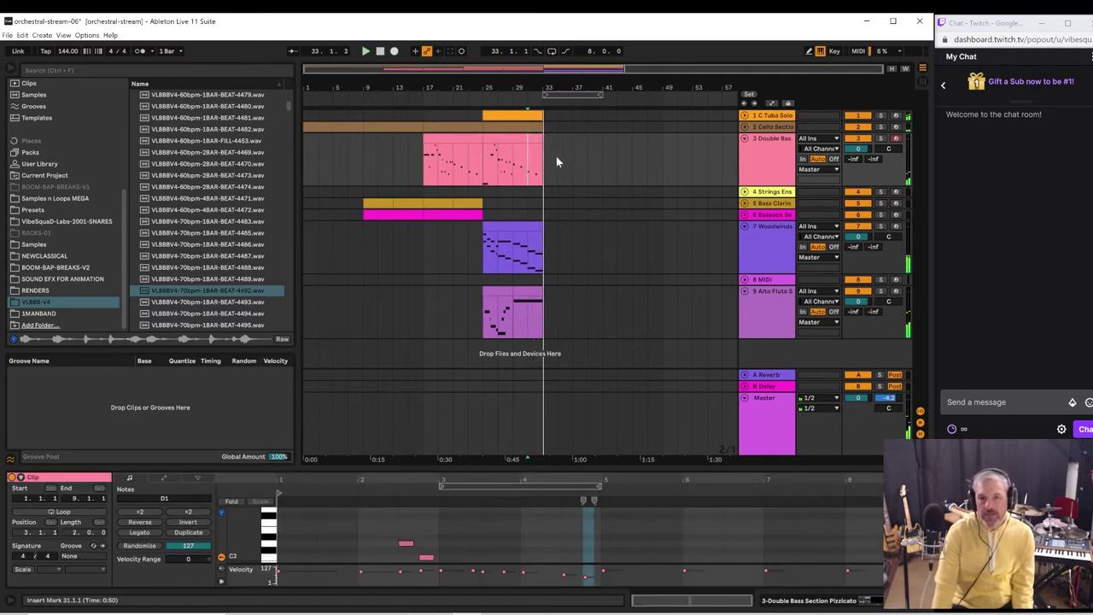
{"action": "left_click_drag", "start_coordinate": [545, 162], "coordinate": [602, 161]}
{"action": "key", "text": "space"}
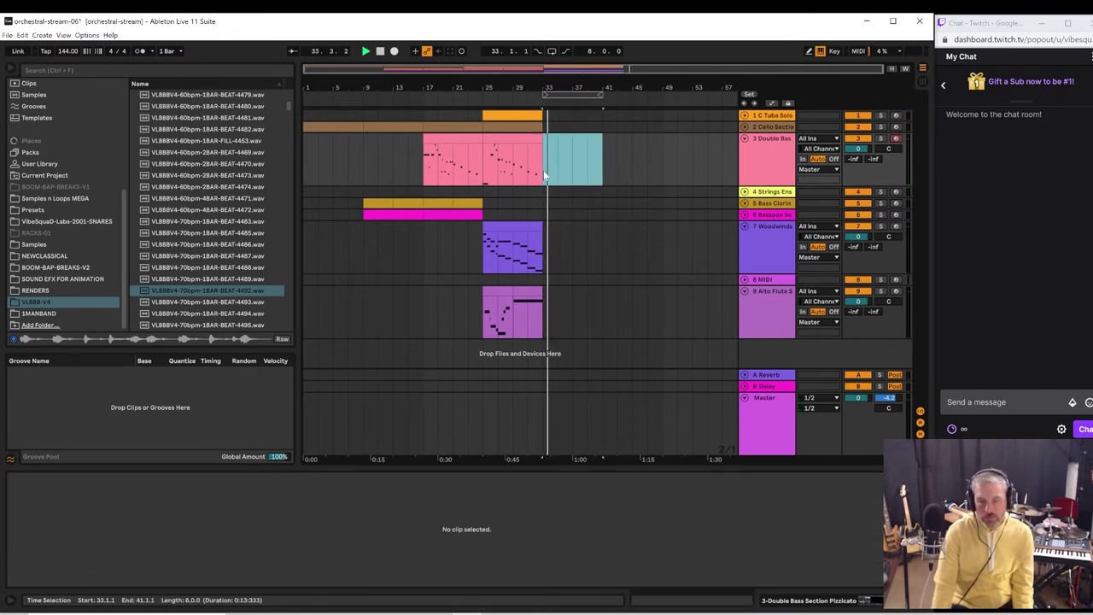
{"action": "key", "text": "ctrl+shift+m"}
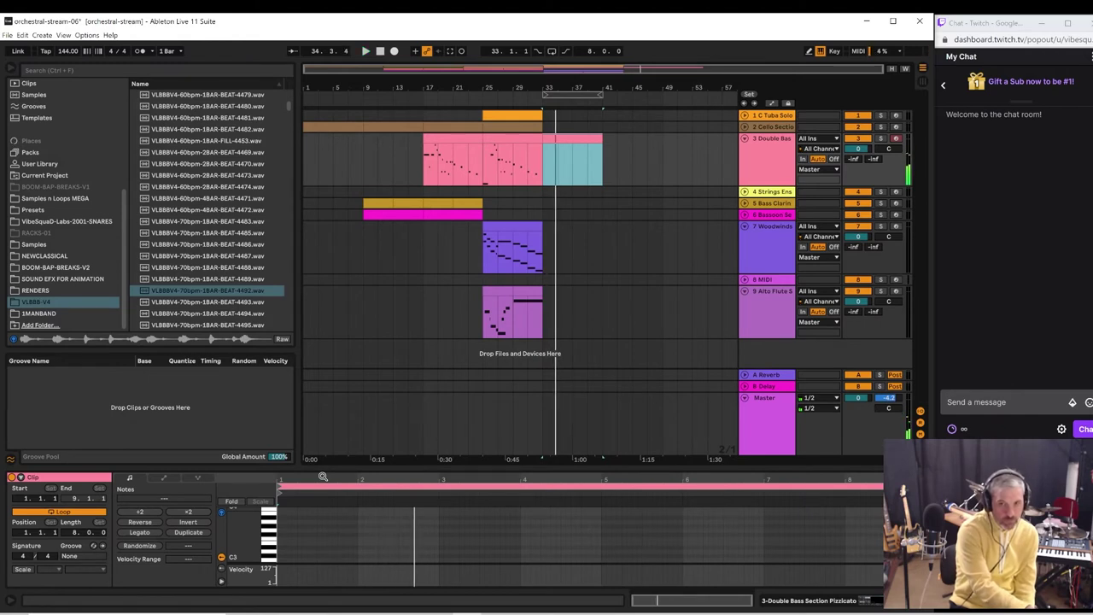
- Turn on the metronome, capture a new Double Bass phrase into the clip at bars 33 to 41, and split it at bar 37
{"action": "key", "text": "space"}
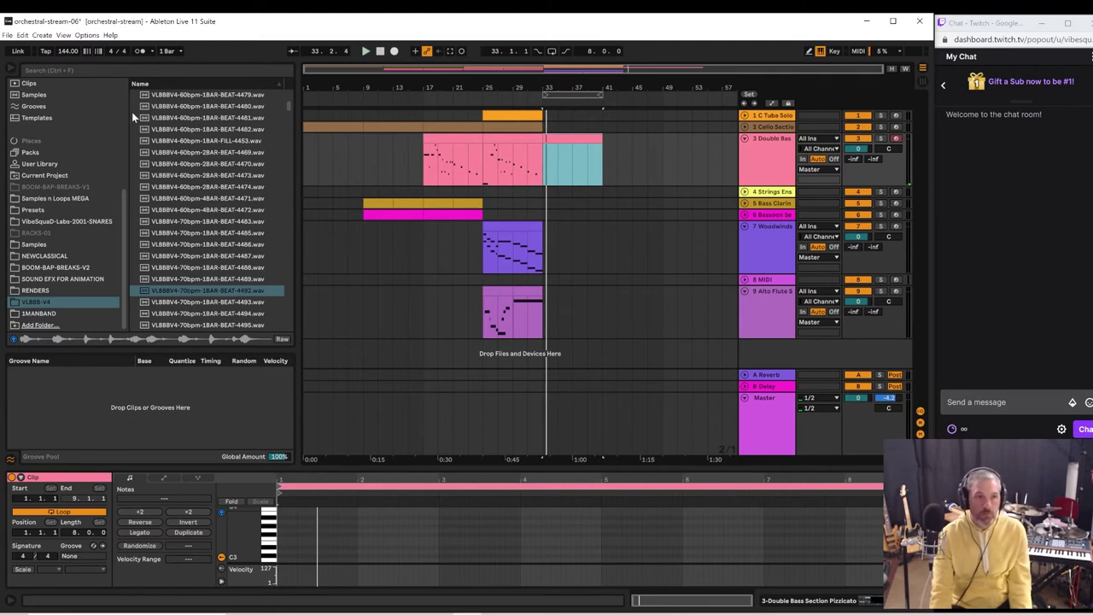
{"action": "left_click", "coordinate": [137, 51]}
{"action": "key", "text": "space"}
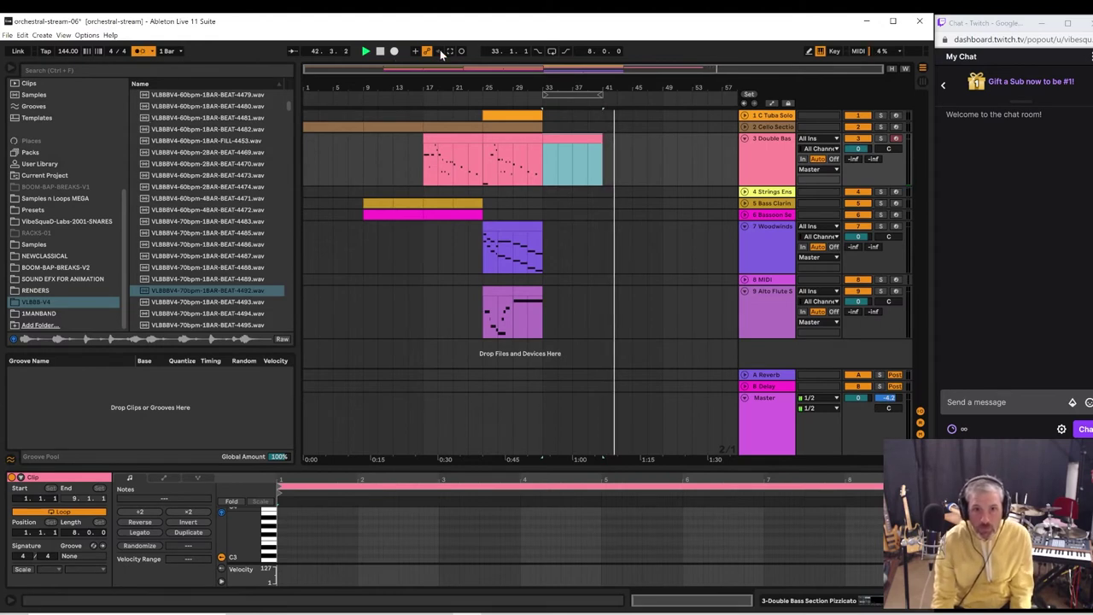
{"action": "left_click", "coordinate": [572, 158]}
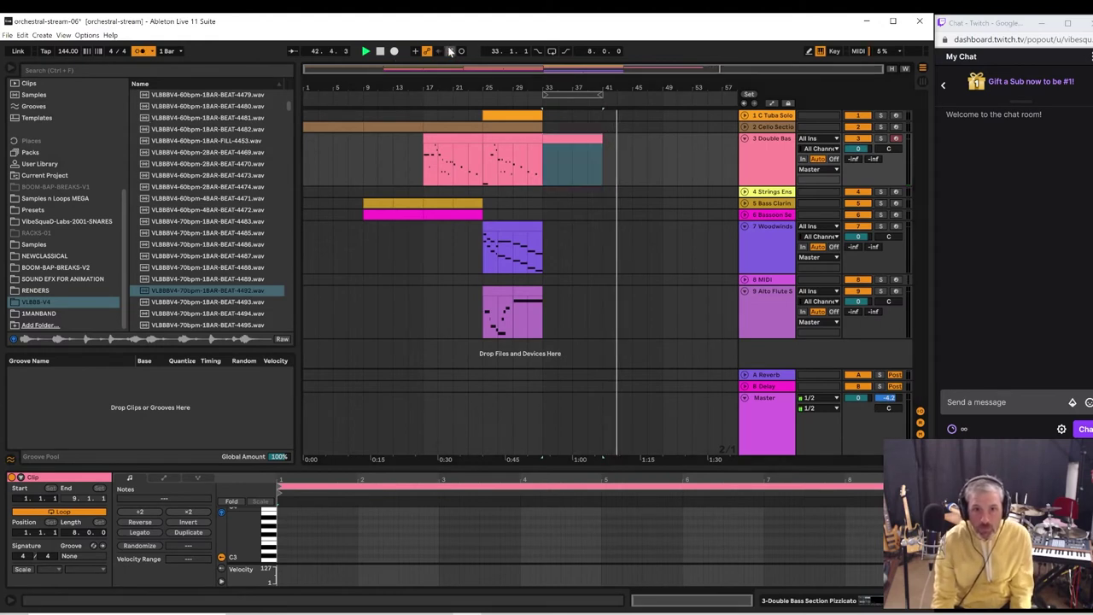
- Replace the empty Double Bass clip at bars 33 to 37 with a copy of the bars 37 to 41 phrase, and play it
{"action": "left_click", "coordinate": [563, 141]}
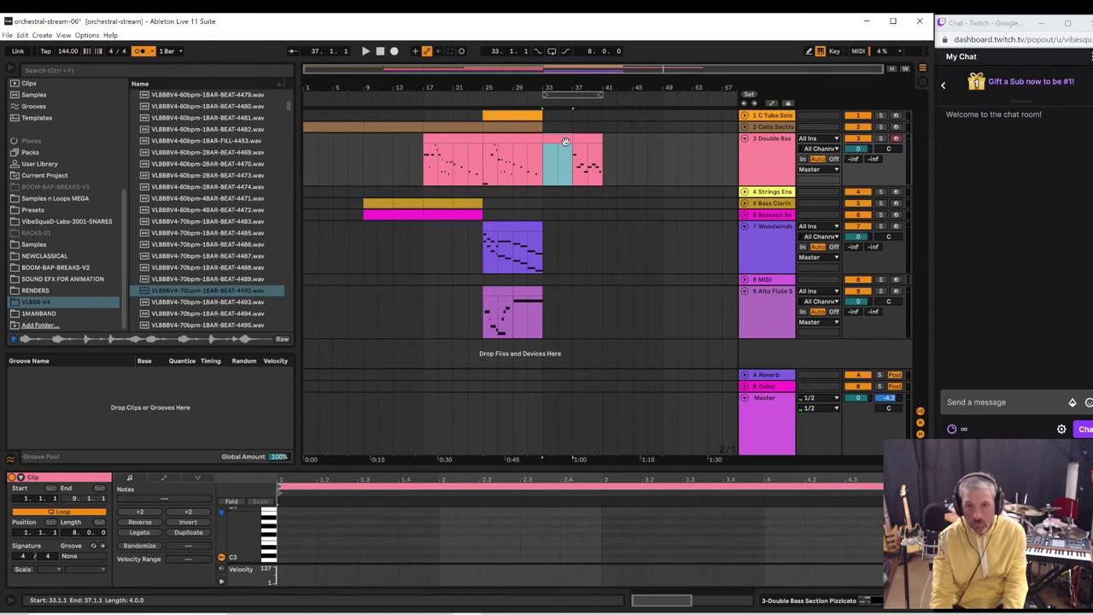
{"action": "left_click", "coordinate": [583, 141]}
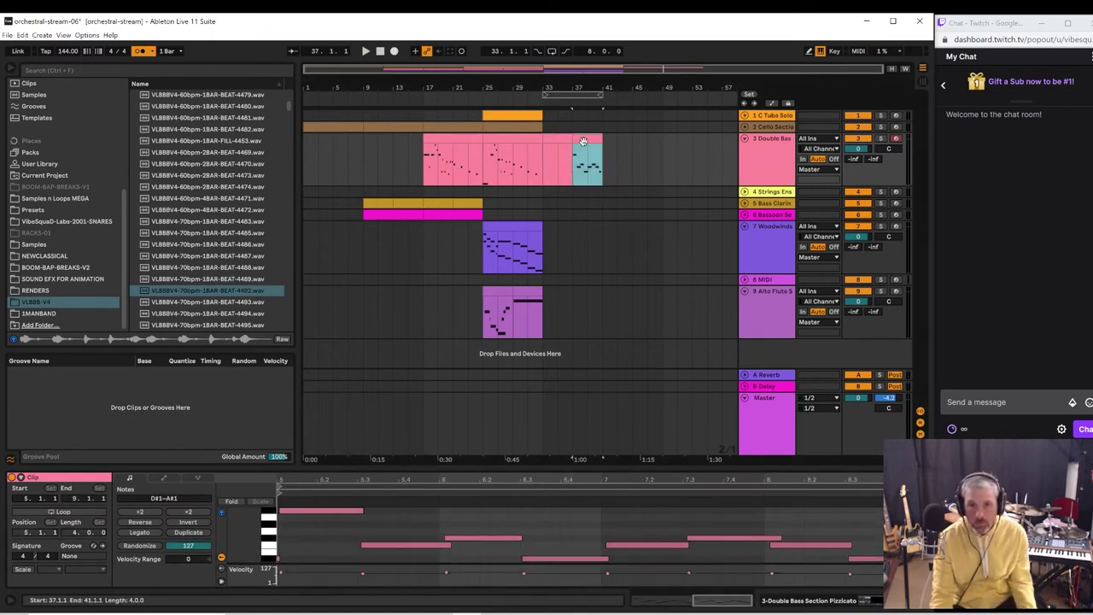
{"action": "left_click", "coordinate": [545, 150]}
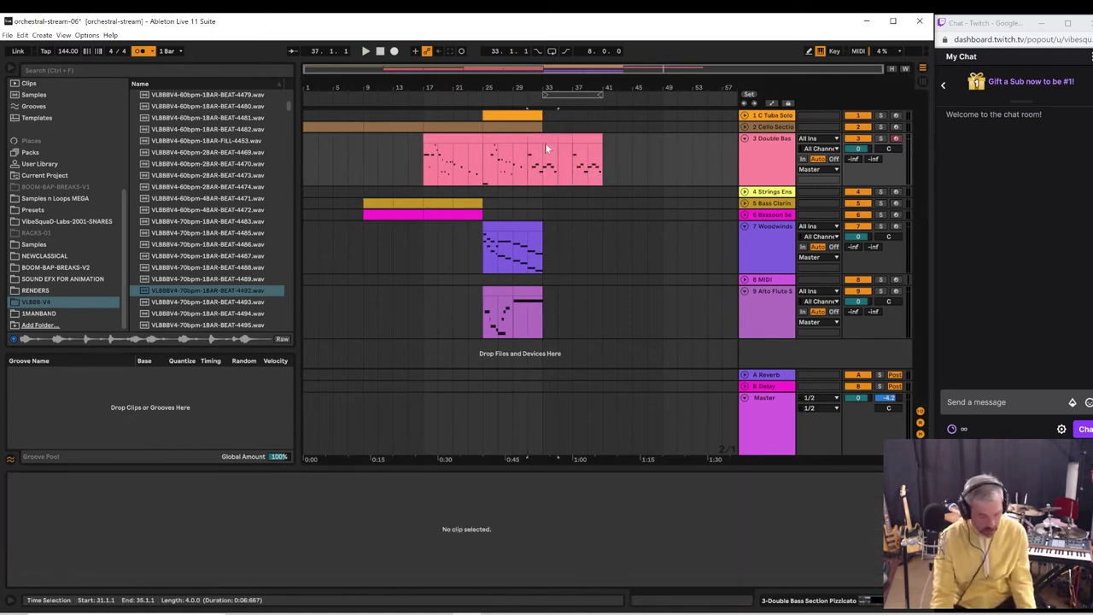
{"action": "left_click", "coordinate": [584, 140]}
{"action": "left_click_drag", "start_coordinate": [586, 139], "coordinate": [558, 140]}
{"action": "key", "text": "space"}
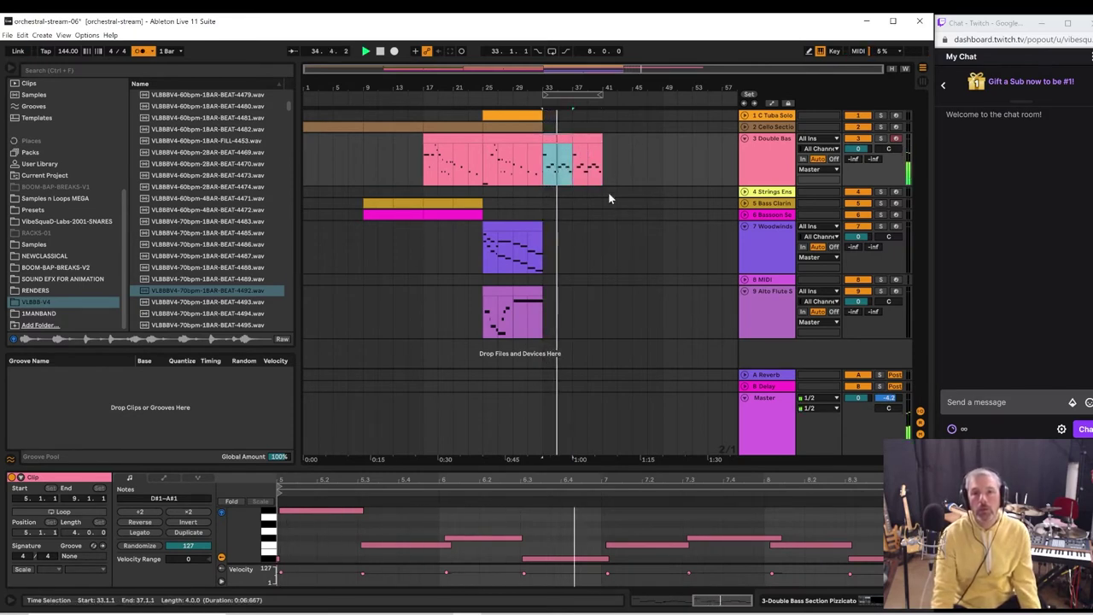
- Consolidate the two Double Bass clips between bars 33 and 41 into a single eight-bar clip
{"action": "left_click_drag", "start_coordinate": [602, 158], "coordinate": [544, 156]}
{"action": "left_click", "coordinate": [560, 135]}
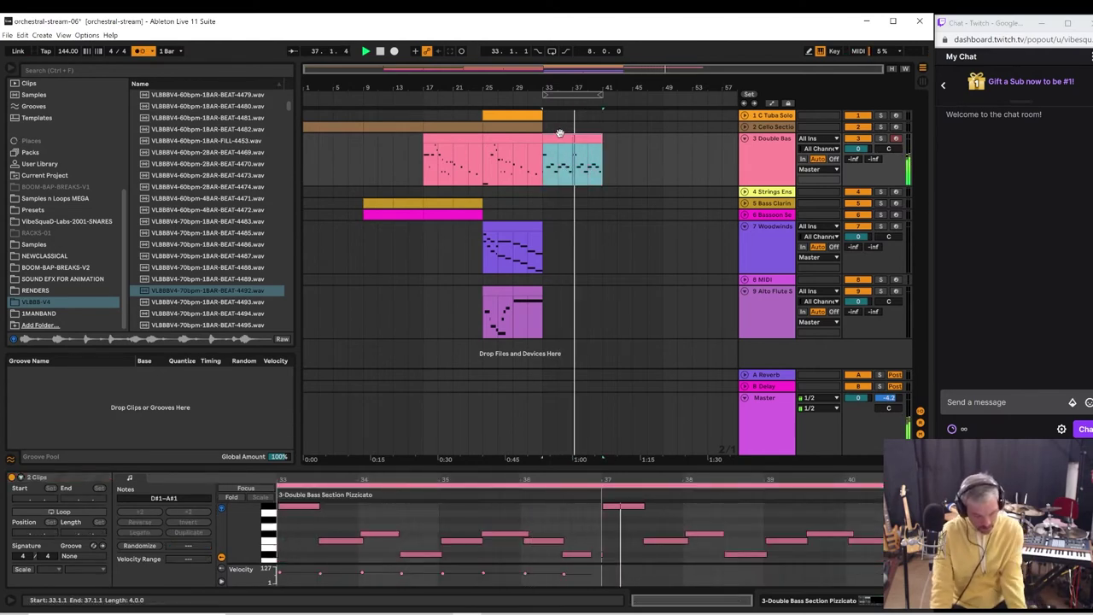
{"action": "key", "text": "ctrl+j"}
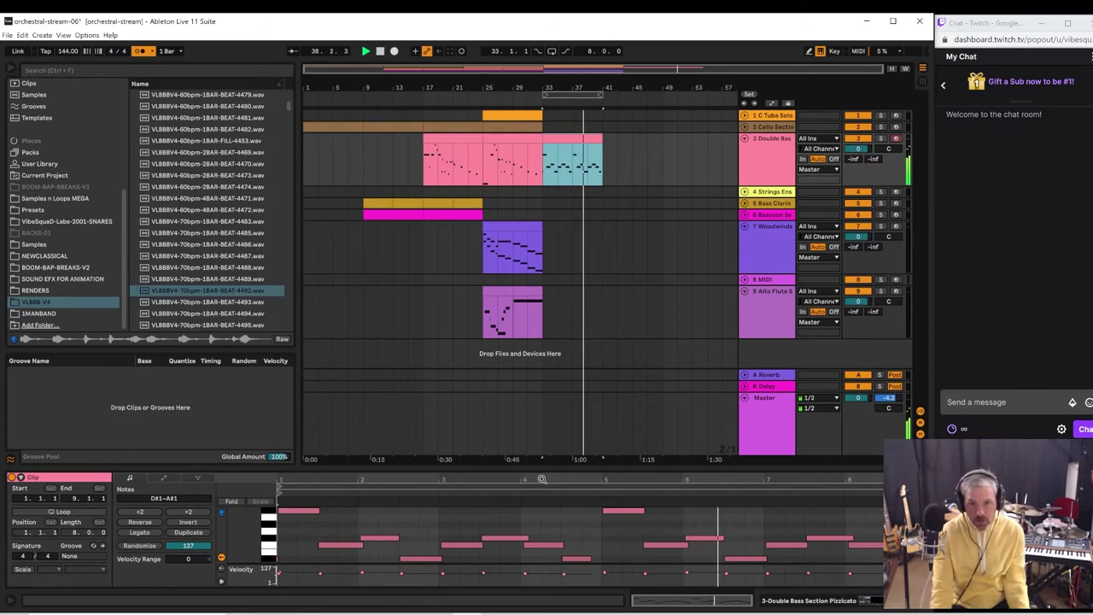
- Shift all the notes of the consolidated Double Bass clip slightly earlier so they line up with the grid
{"action": "left_click_drag", "start_coordinate": [547, 464], "coordinate": [549, 261]}
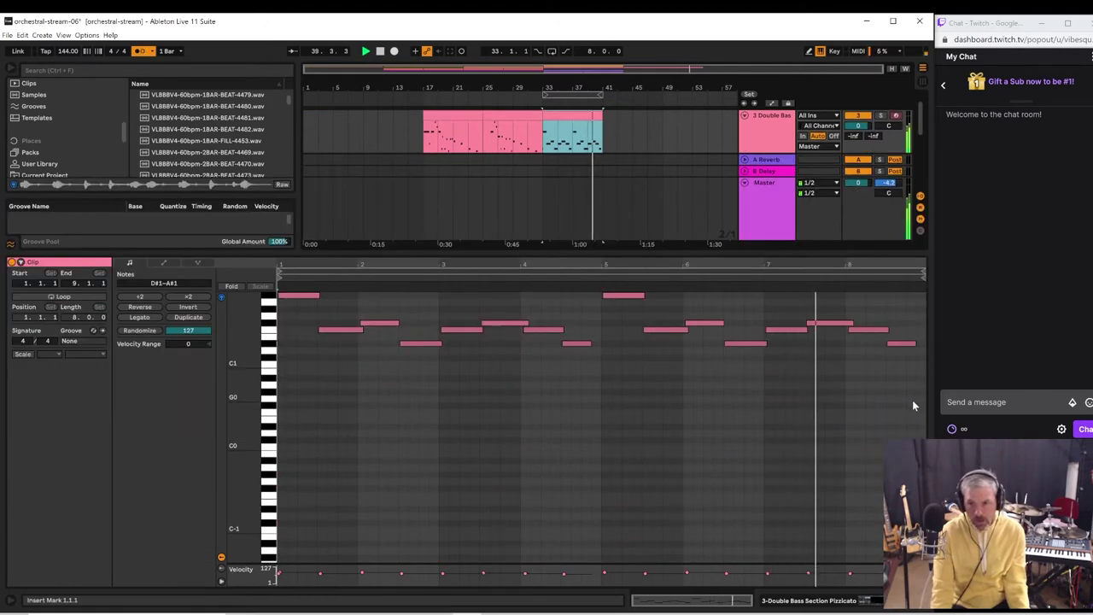
{"action": "left_click_drag", "start_coordinate": [910, 397], "coordinate": [205, 238]}
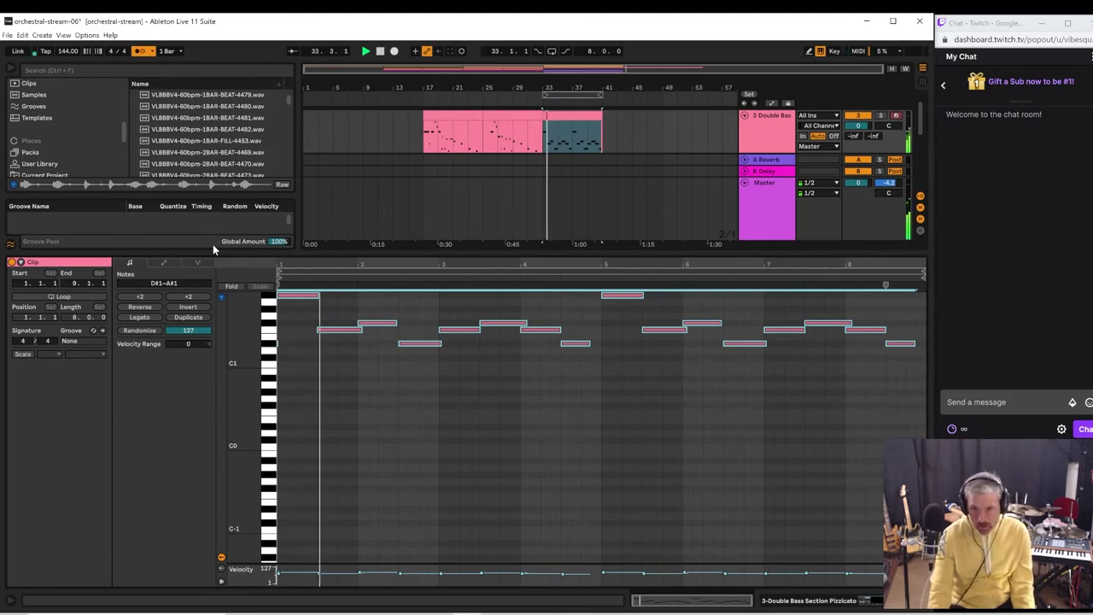
{"action": "left_click_drag", "start_coordinate": [595, 247], "coordinate": [595, 414]}
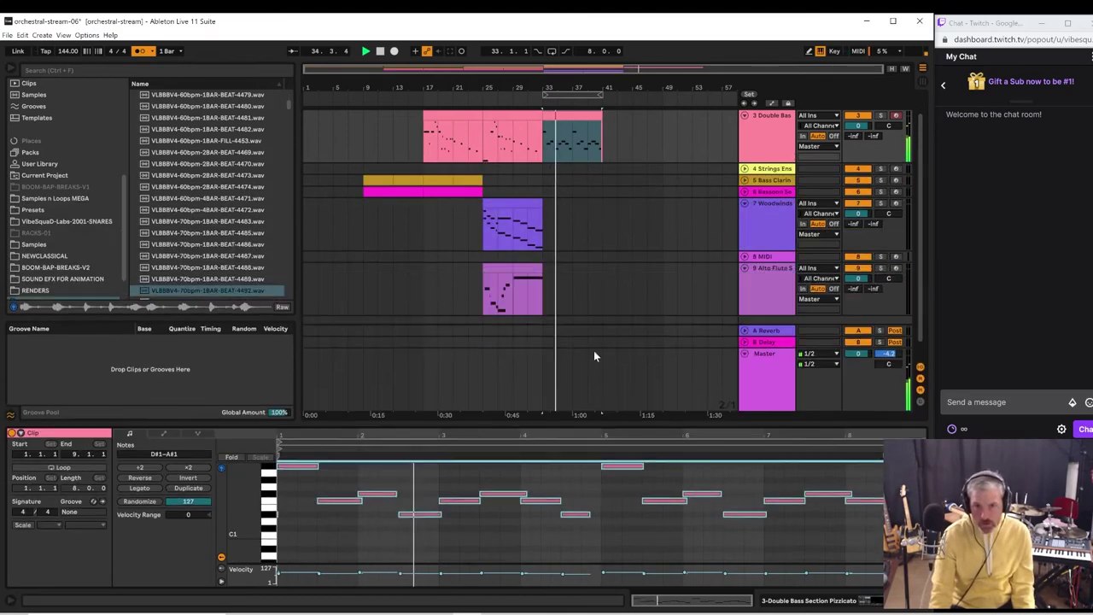
- Play the transition from bar 31 into the new Double Bass phrase and turn the metronome off
{"action": "left_click", "coordinate": [529, 146]}
{"action": "key", "text": "space"}
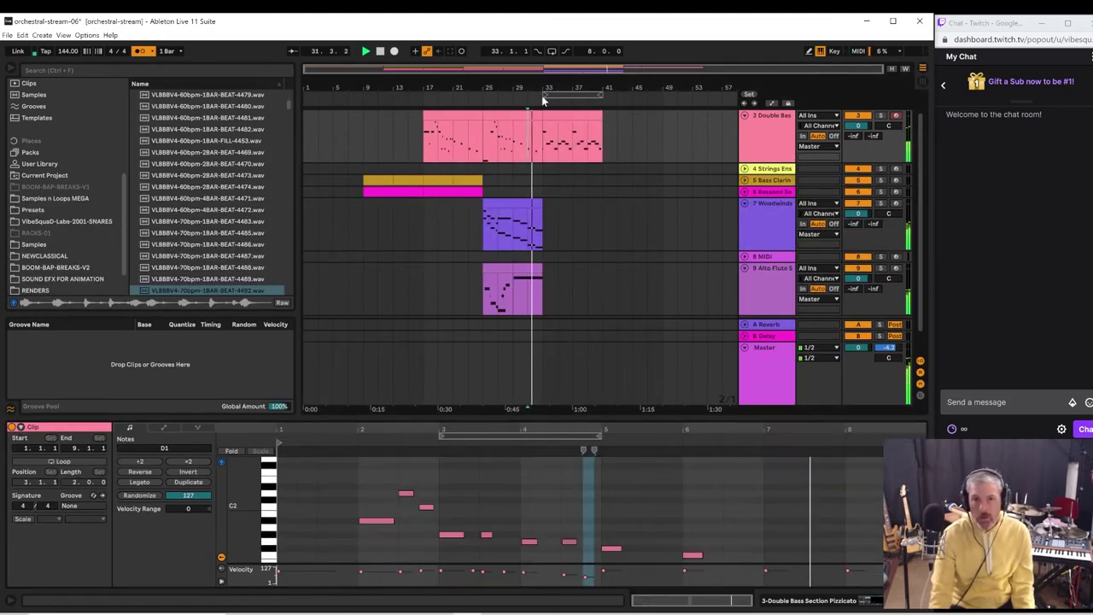
{"action": "left_click", "coordinate": [137, 52]}
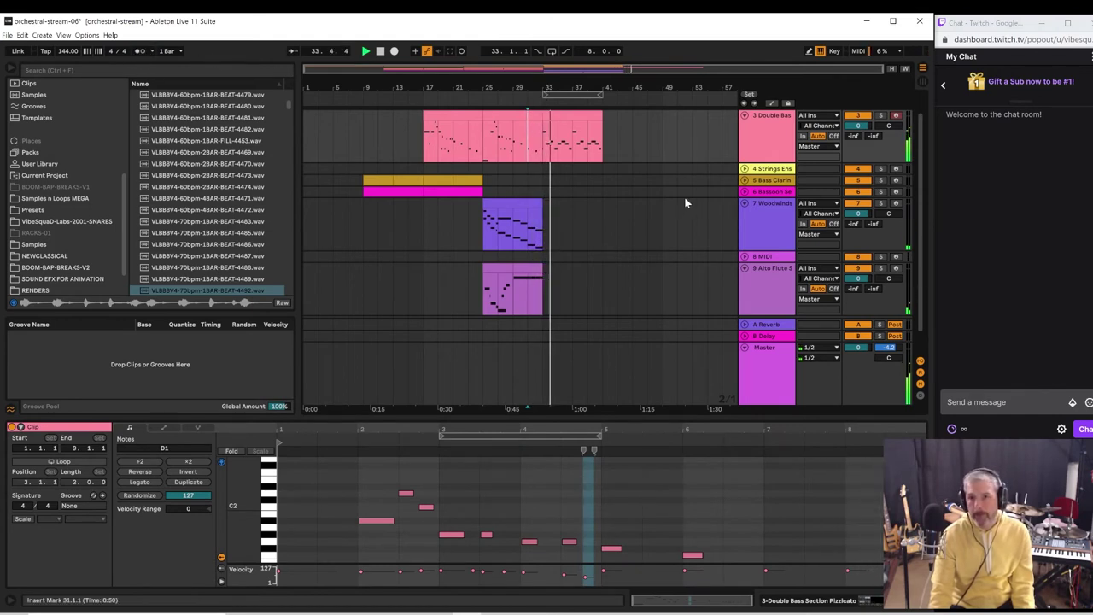
{"action": "key", "text": "space"}
- Arm the Strings Ensemble track, copy the Double Bass clip at bars 33 to 41 onto it, and unfold the track
{"action": "left_click", "coordinate": [776, 169]}
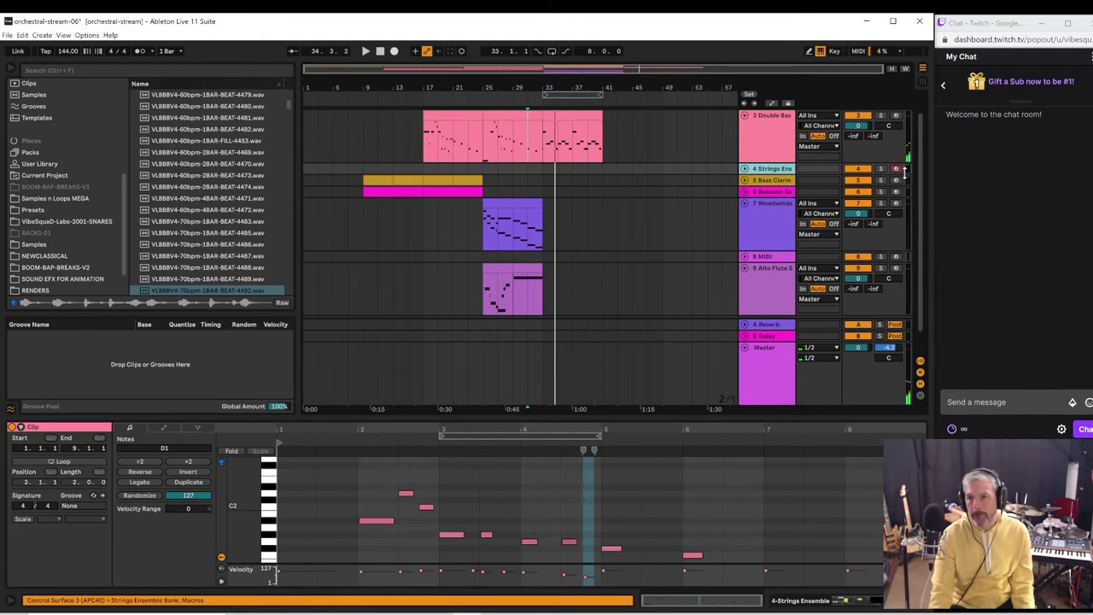
{"action": "key", "text": "space"}
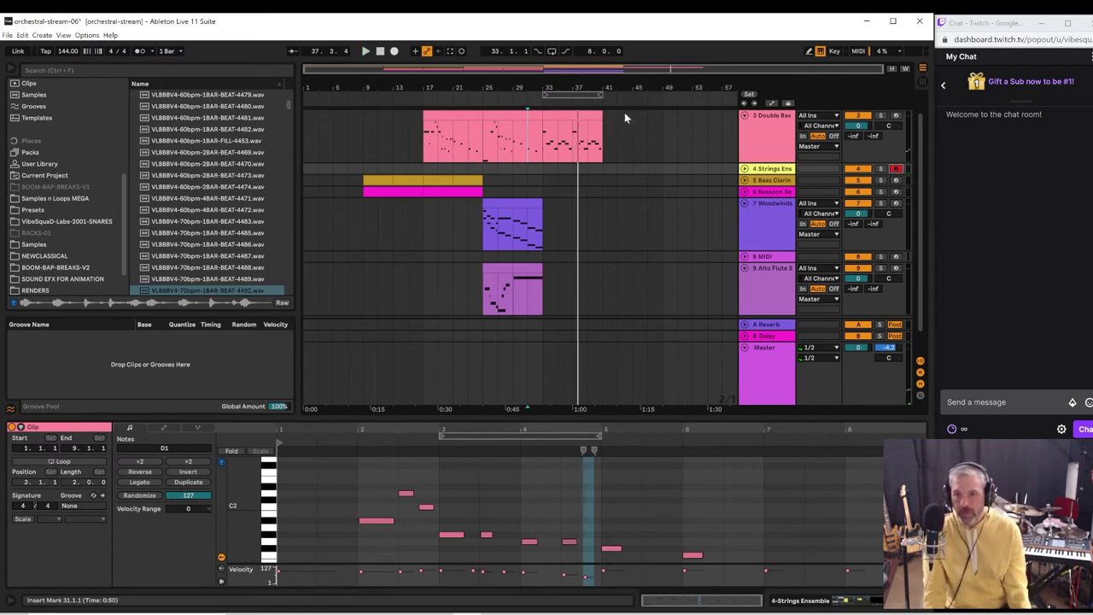
{"action": "left_click", "coordinate": [578, 125]}
{"action": "key", "text": "space"}
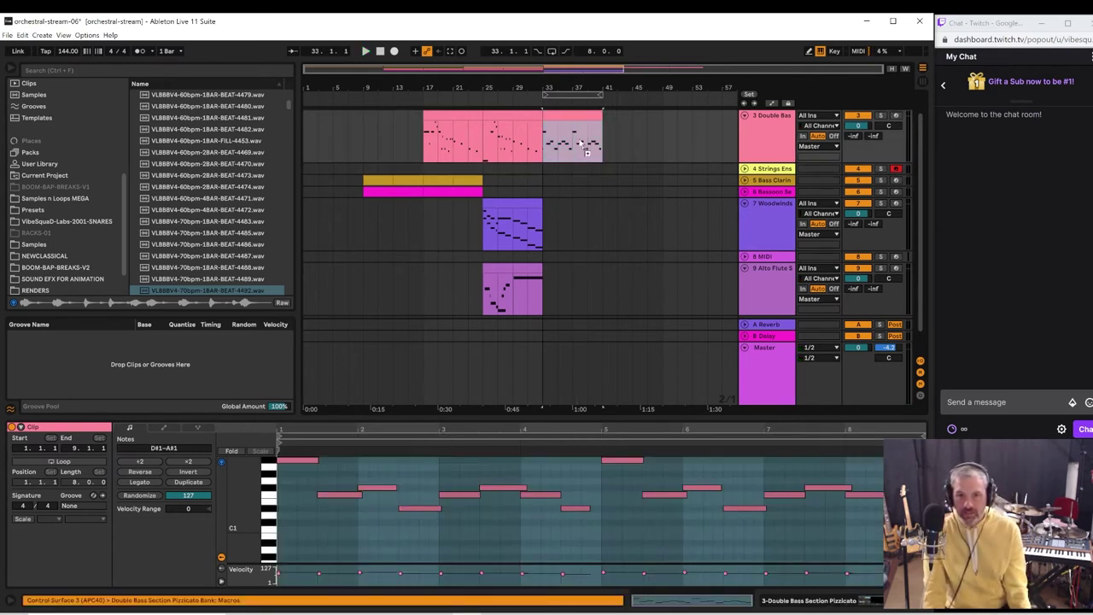
{"action": "mouse_move", "coordinate": [581, 165]}
{"action": "left_mouse_down"}
{"action": "mouse_move", "coordinate": [586, 175]}
{"action": "mouse_move", "coordinate": [579, 167]}
{"action": "left_mouse_up"}
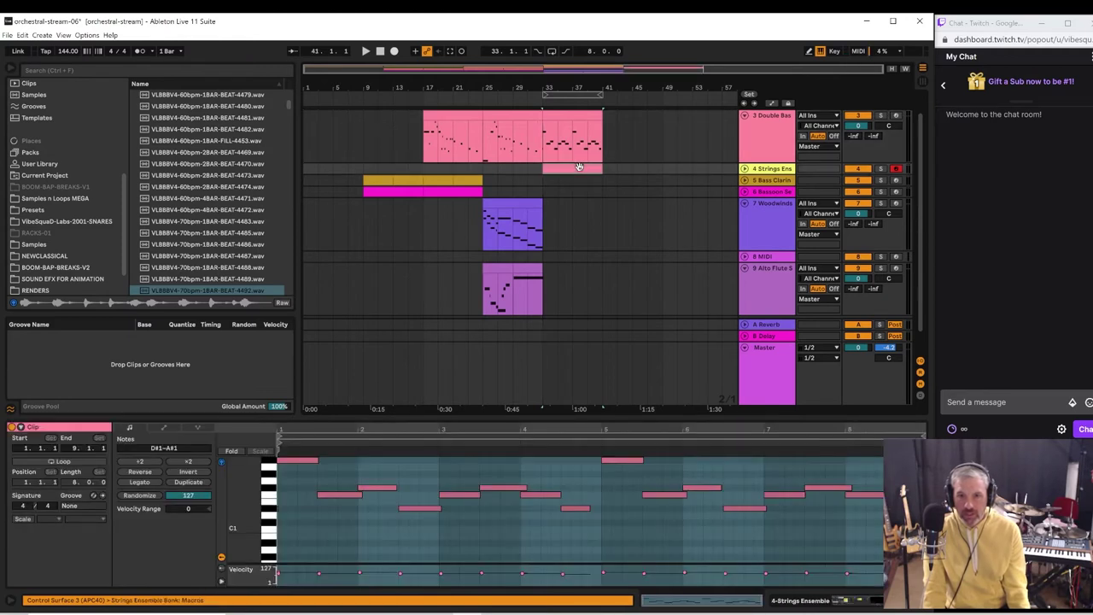
{"action": "left_click", "coordinate": [744, 169]}
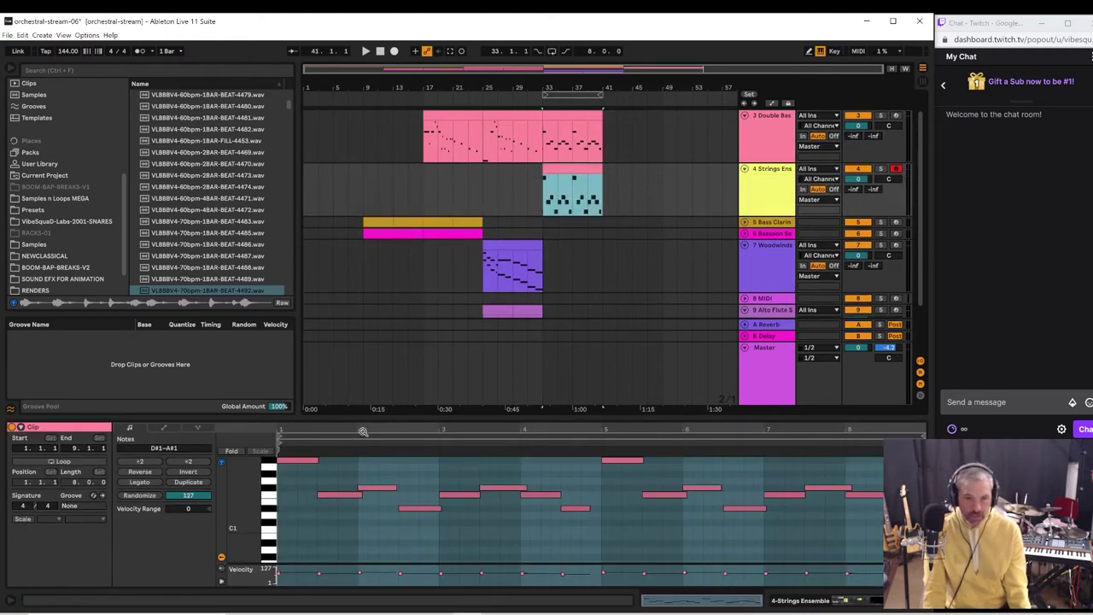
- Review the copied Strings Ensemble notes in an enlarged note editor while playing bars 33 to 41
{"action": "left_click_drag", "start_coordinate": [360, 415], "coordinate": [386, 247]}
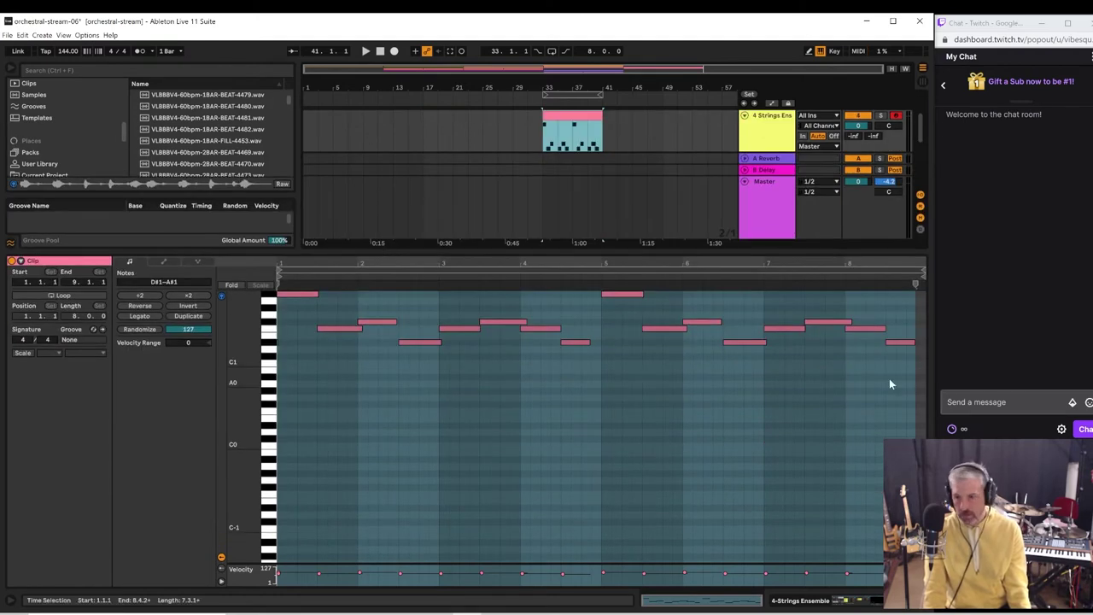
{"action": "key", "text": "space"}
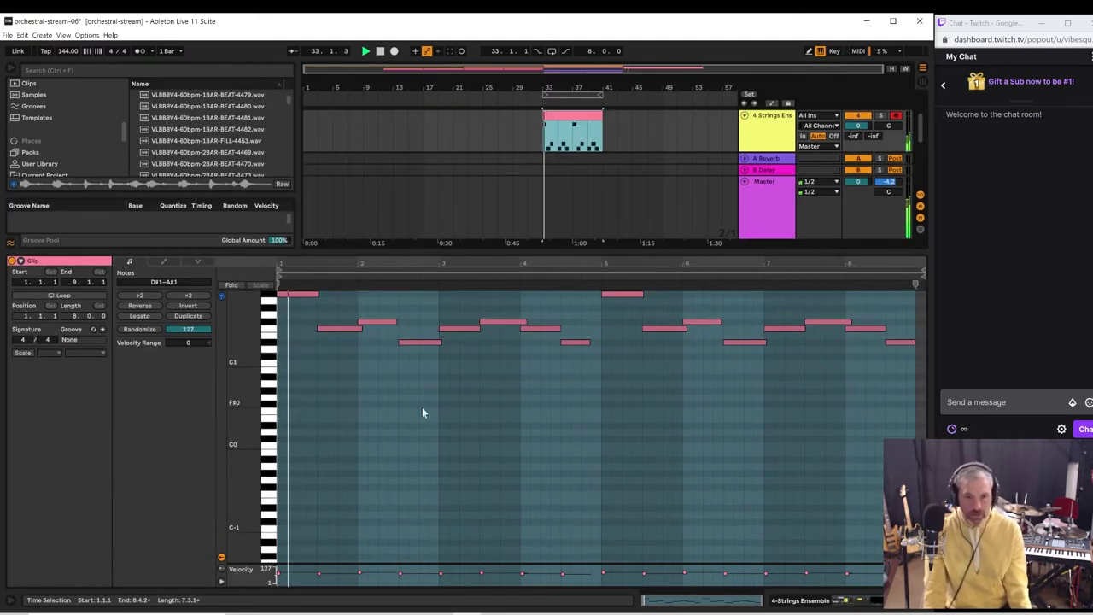
{"action": "left_click", "coordinate": [282, 346]}
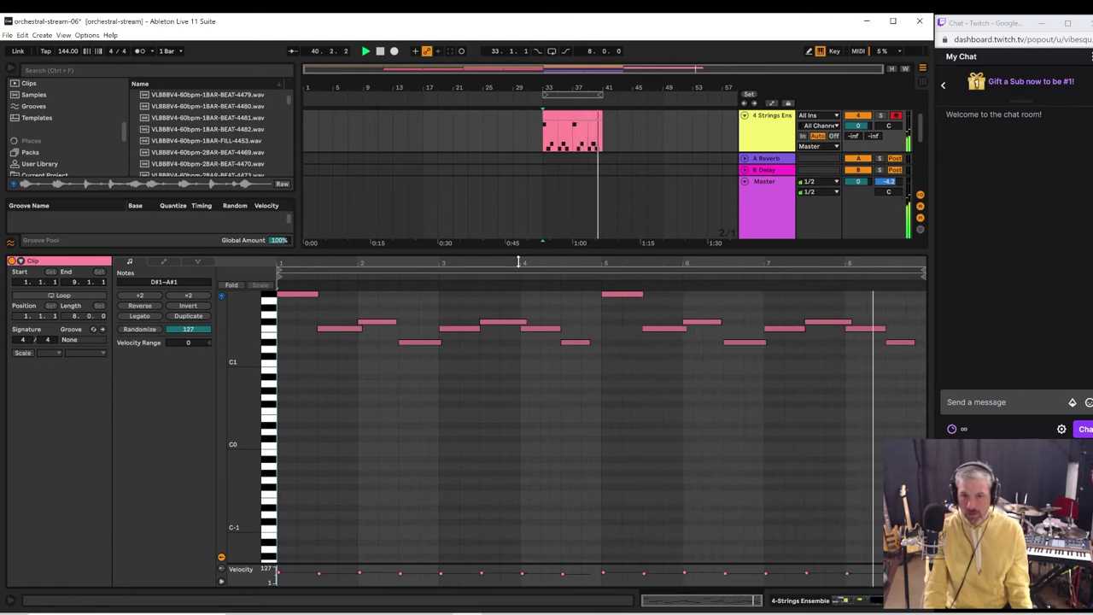
{"action": "left_click_drag", "start_coordinate": [517, 256], "coordinate": [535, 466]}
{"action": "scroll", "coordinate": [640, 340], "scroll_direction": "up", "scroll_amount": 4}
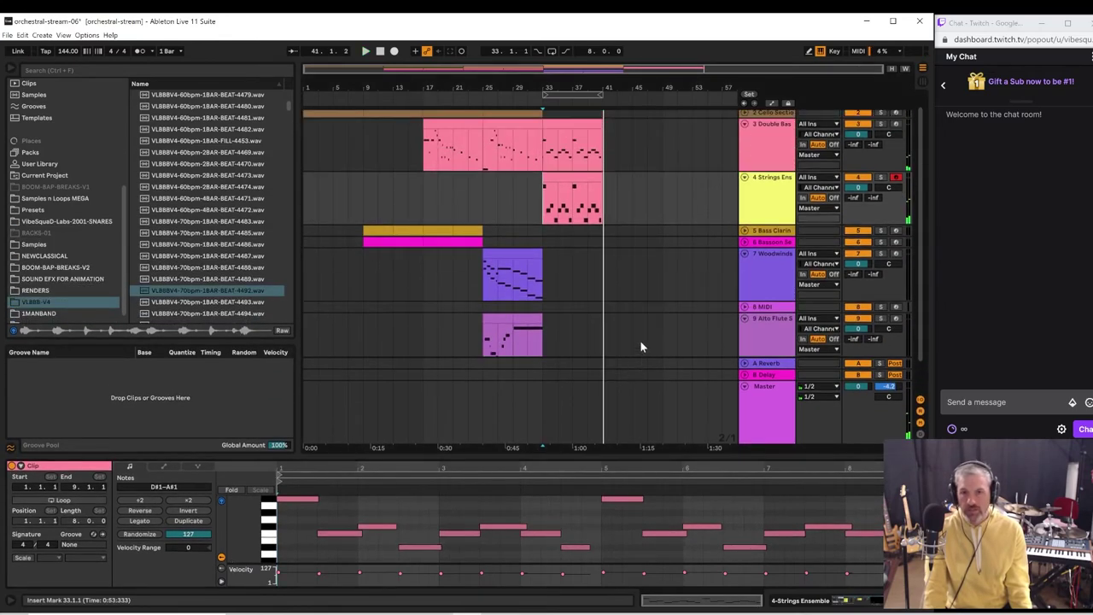
- Copy the Double Bass and Strings Ensemble clips to bars 41 to 49, and delete the Strings Ensemble clip at bars 33 to 41
{"action": "left_click", "coordinate": [563, 141]}
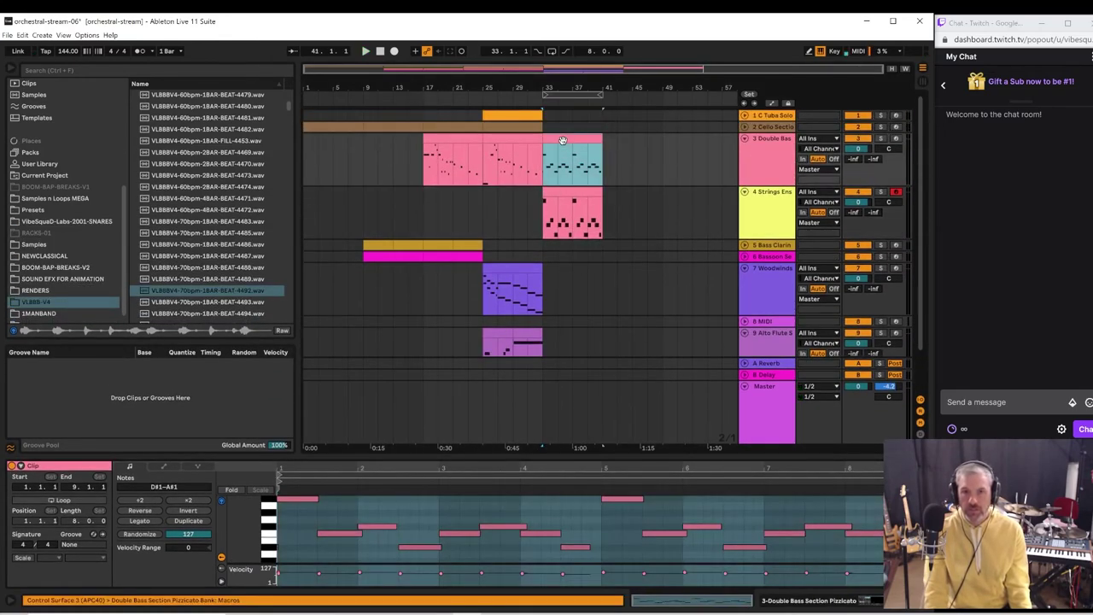
{"action": "left_click", "coordinate": [551, 220]}
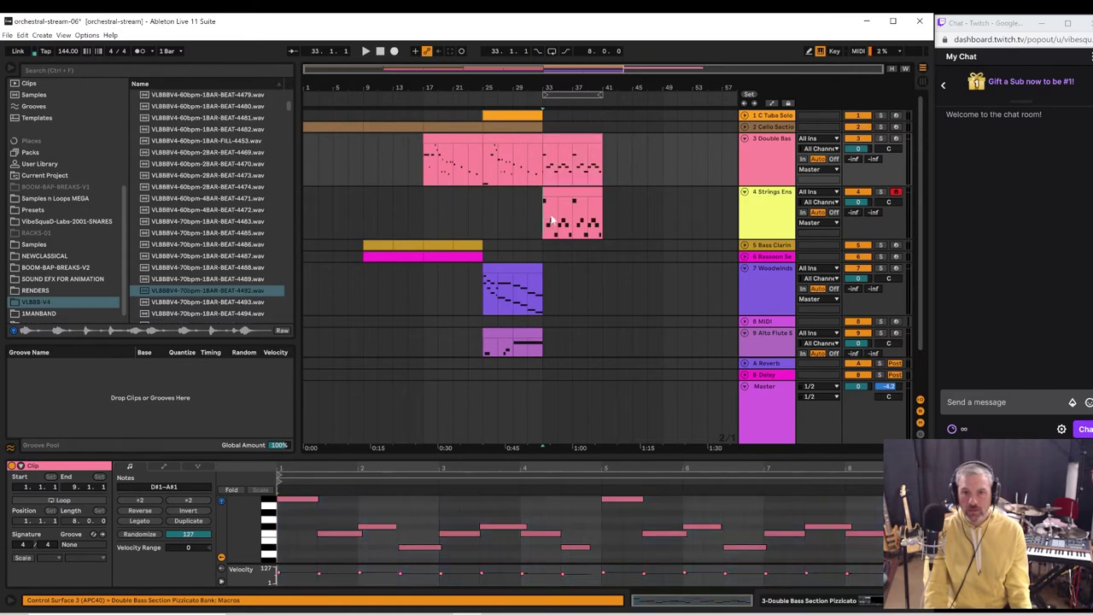
{"action": "left_click", "coordinate": [598, 162], "text": "shift"}
{"action": "left_click_drag", "start_coordinate": [576, 142], "coordinate": [636, 151]}
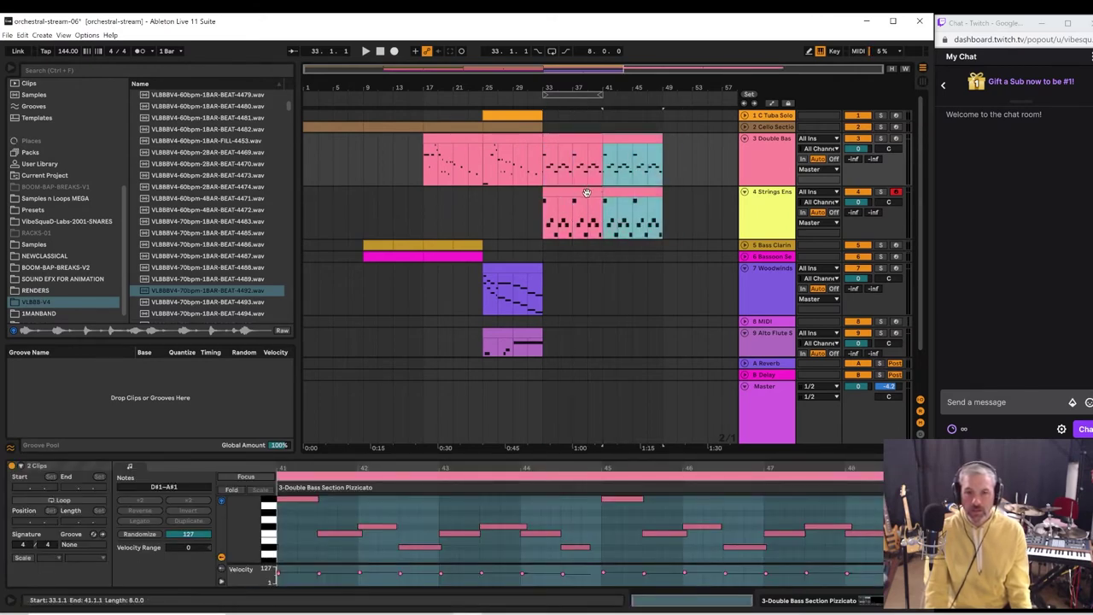
{"action": "left_click", "coordinate": [564, 207]}
{"action": "key", "text": "space"}
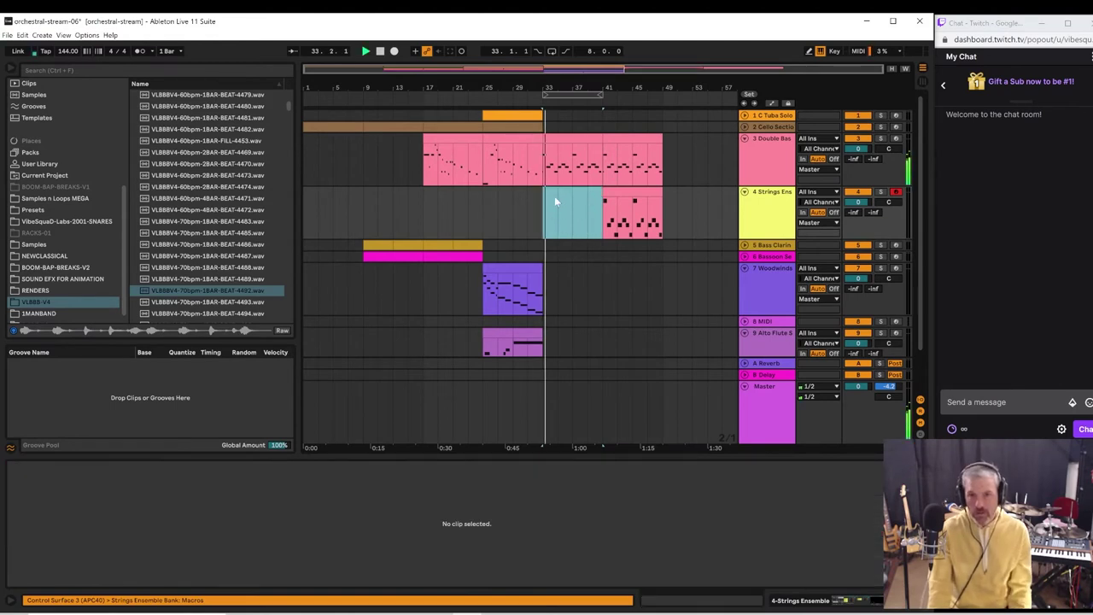
- Unfold and arm the Bass Clarinet track, and copy the Double Bass clip at bars 33 to 41 onto it
{"action": "left_click", "coordinate": [745, 245]}
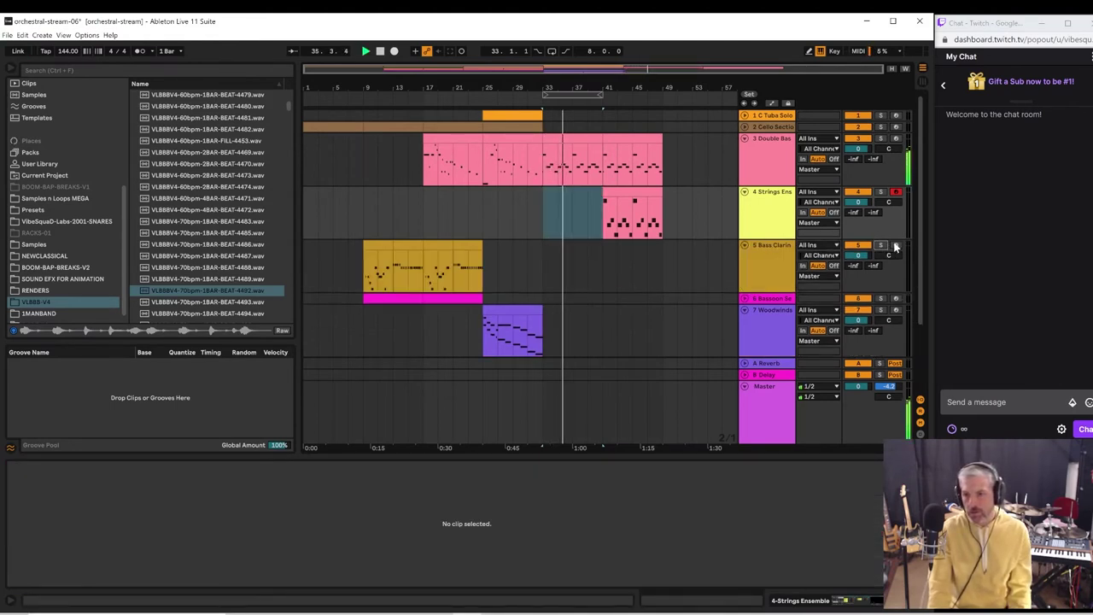
{"action": "left_click", "coordinate": [895, 246]}
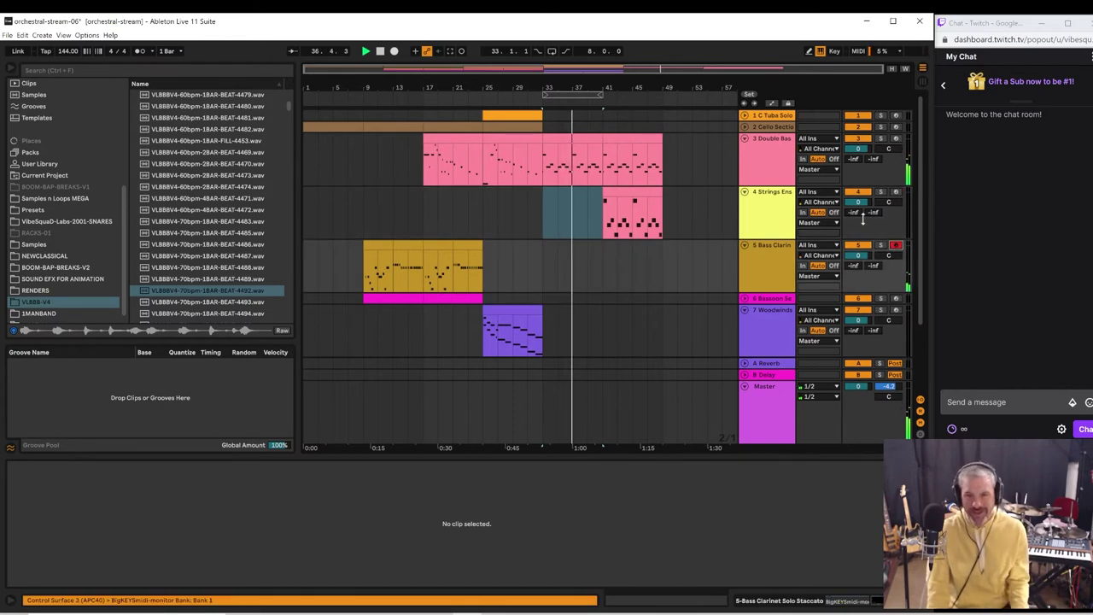
{"action": "left_click", "coordinate": [558, 150]}
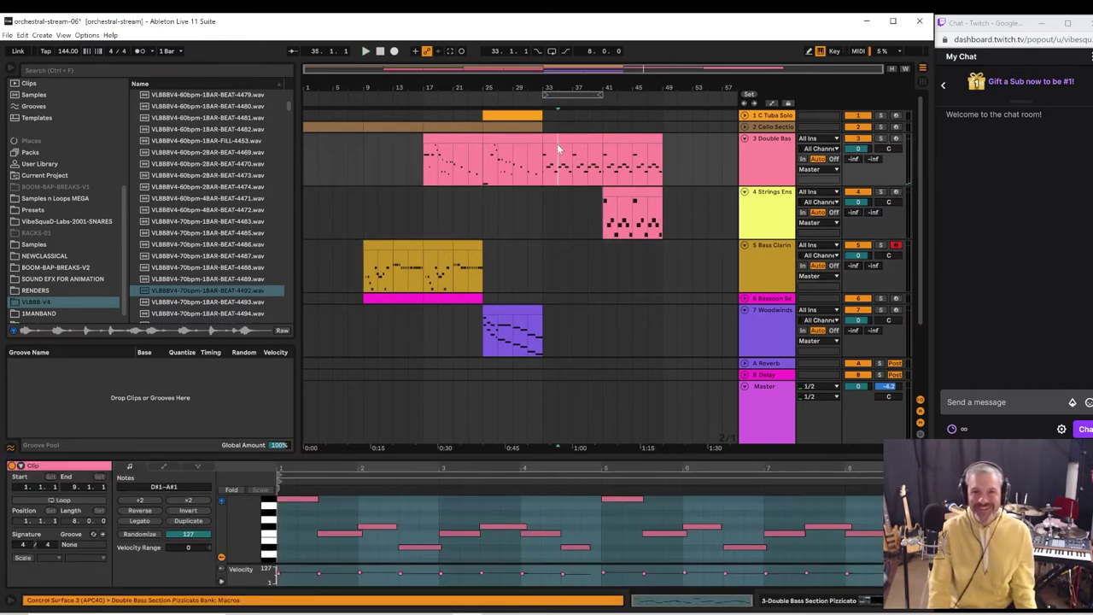
{"action": "left_click_drag", "start_coordinate": [551, 158], "coordinate": [614, 156]}
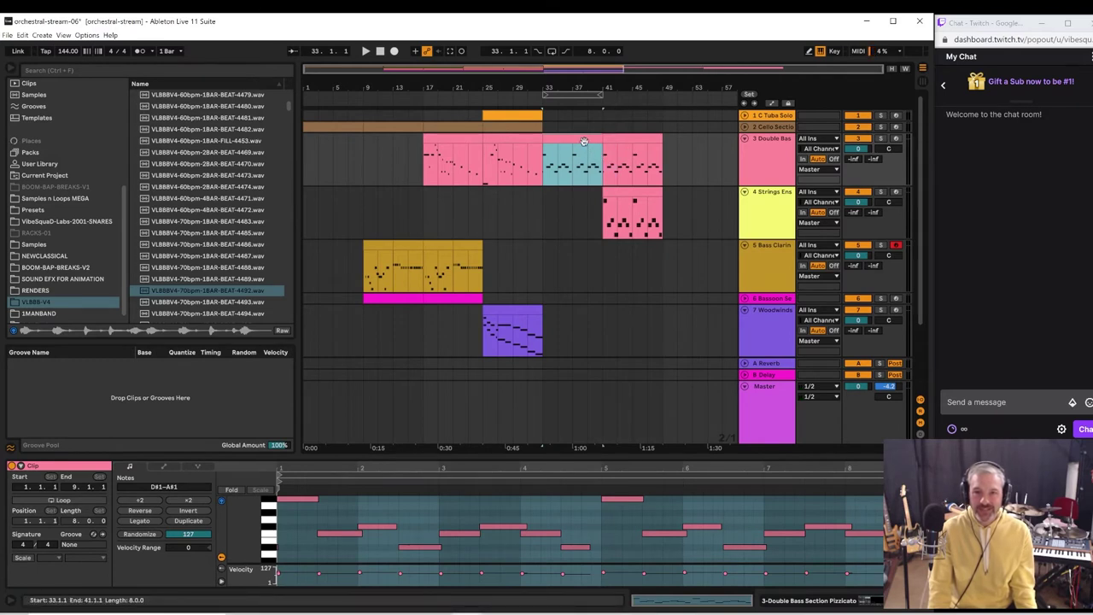
{"action": "left_click_drag", "start_coordinate": [595, 203], "coordinate": [598, 256]}
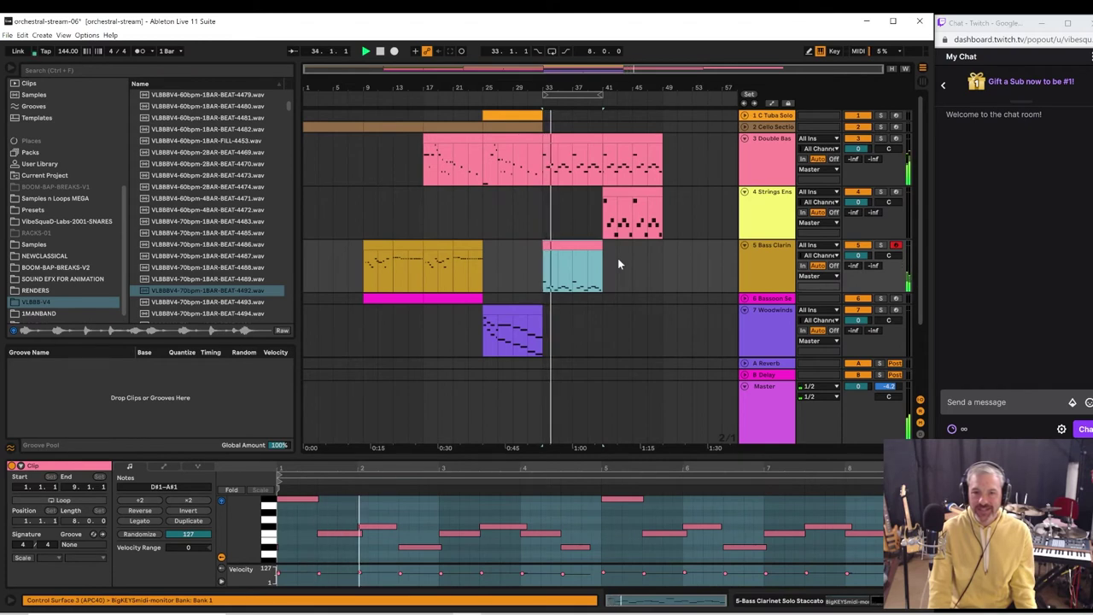
- Play the Bass Clarinet copy with the double bass from bar 33
{"action": "key", "text": "space"}
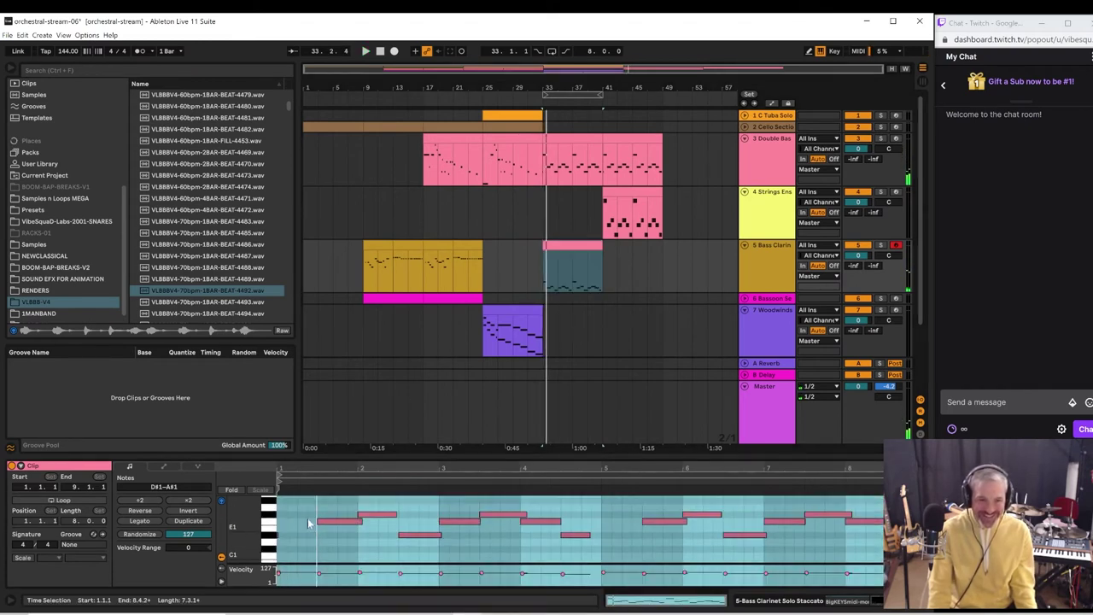
{"action": "left_click", "coordinate": [298, 544]}
{"action": "left_click", "coordinate": [267, 536]}
{"action": "key", "text": "space"}
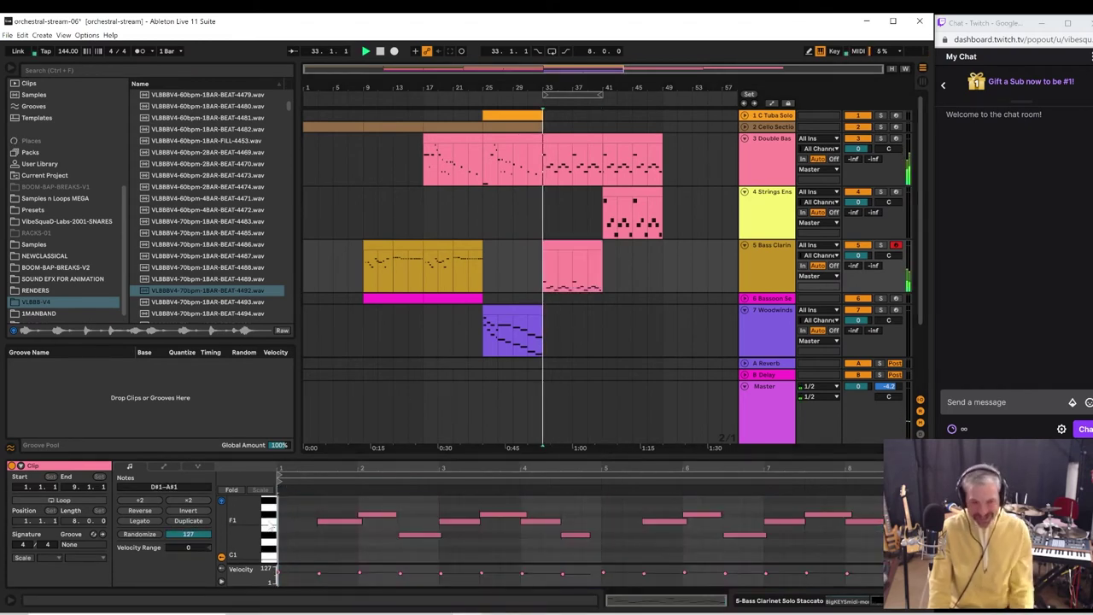
{"action": "scroll", "coordinate": [322, 511], "scroll_direction": "up", "scroll_amount": 2}
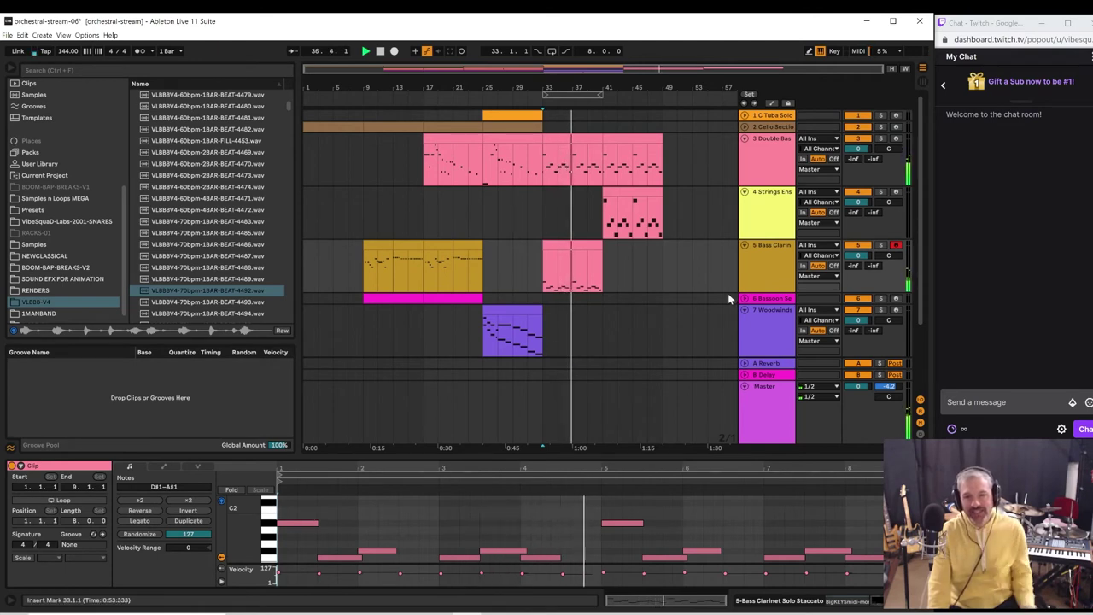
- Unfold the Bassoon Section track and copy the Bass Clarinet clip at bars 33 to 41 onto it
{"action": "left_click_drag", "start_coordinate": [919, 230], "coordinate": [920, 276]}
{"action": "left_click", "coordinate": [744, 241]}
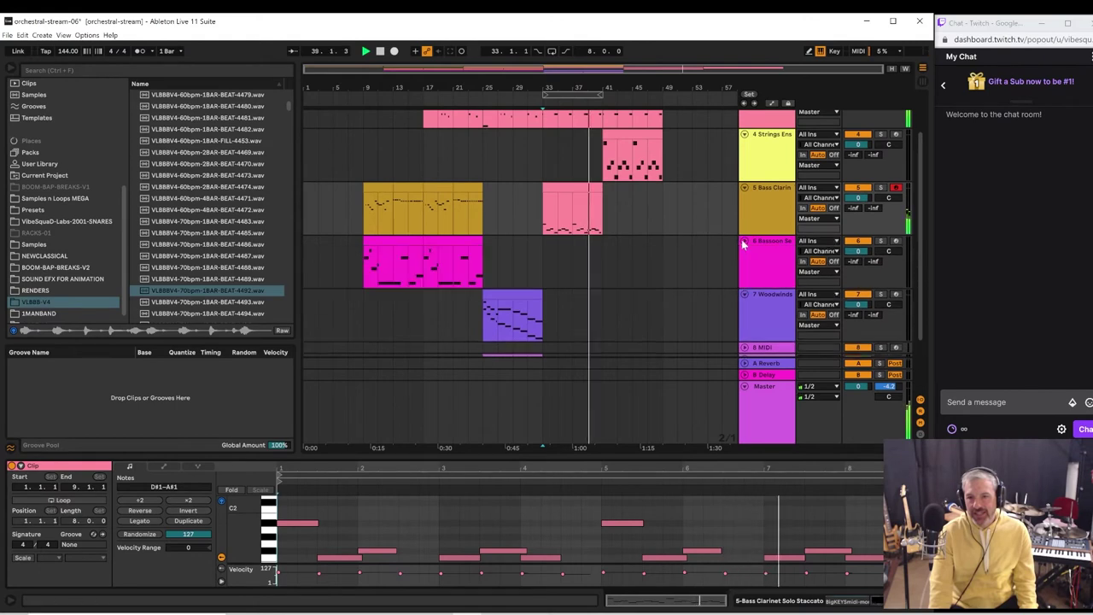
{"action": "left_click", "coordinate": [557, 188]}
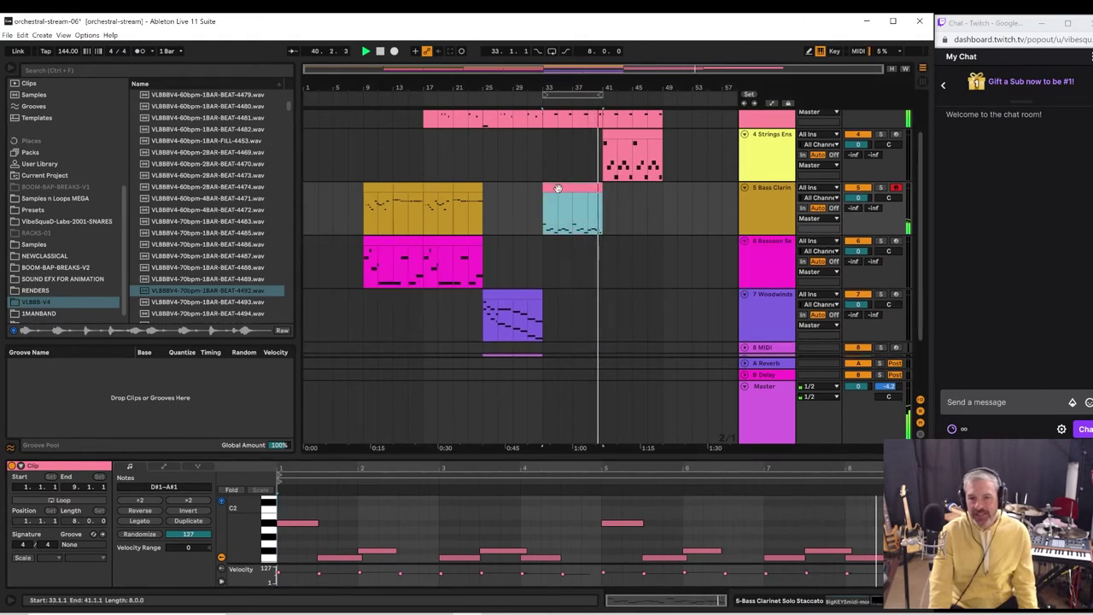
{"action": "left_click_drag", "start_coordinate": [557, 188], "coordinate": [556, 245]}
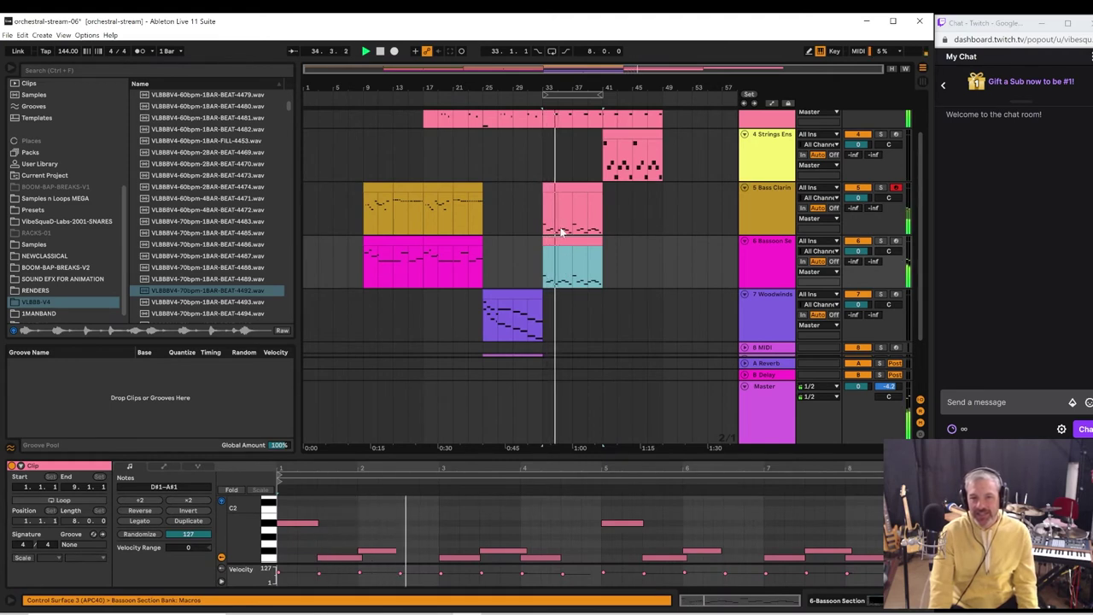
- Shift all notes of the Bass Clarinet clip at bars 33 to 41 later so they start at 1.1.3, and play it
{"action": "left_click", "coordinate": [559, 188]}
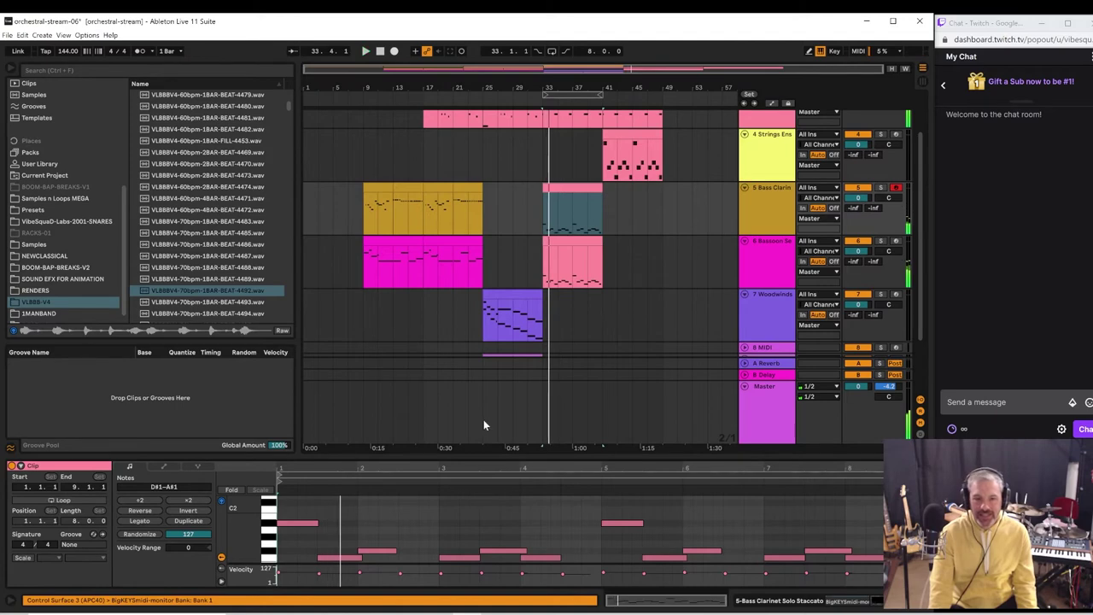
{"action": "left_click_drag", "start_coordinate": [492, 453], "coordinate": [475, 359]}
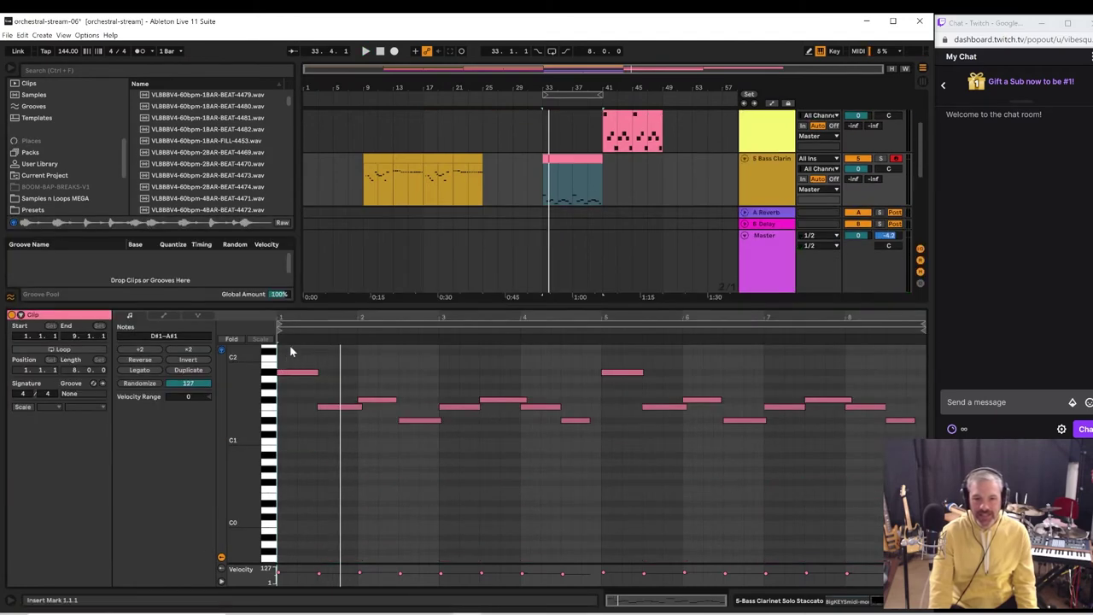
{"action": "left_click_drag", "start_coordinate": [287, 364], "coordinate": [877, 441]}
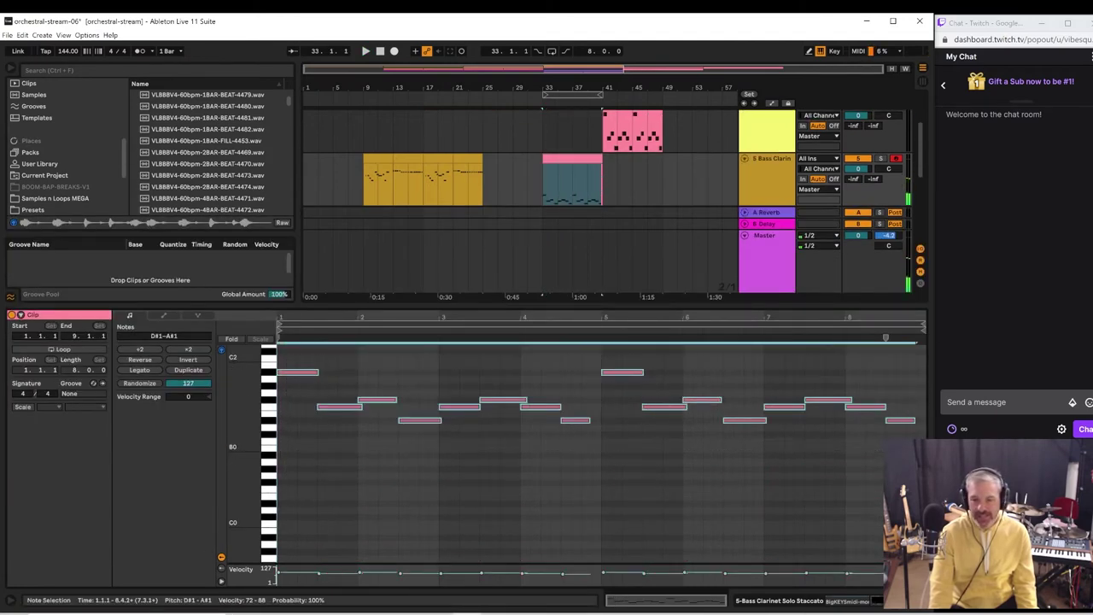
{"action": "key", "text": "Right"}
{"action": "key", "text": "space"}
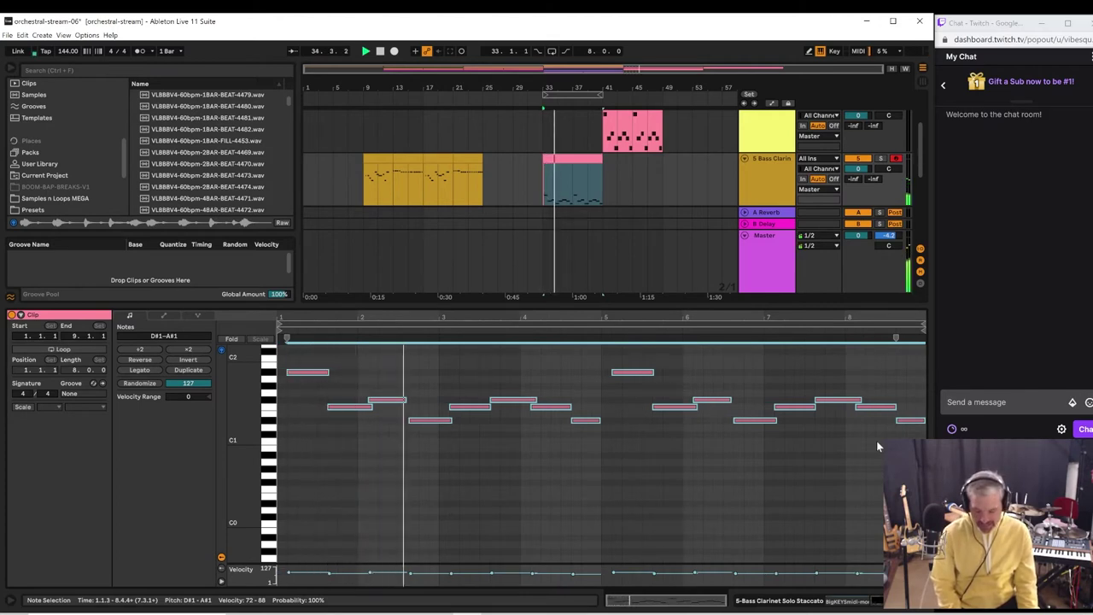
- Shift all notes of the Bass Clarinet clip at bars 33 to 41 later so they start at 1.2.1
{"action": "key", "text": "Right"}
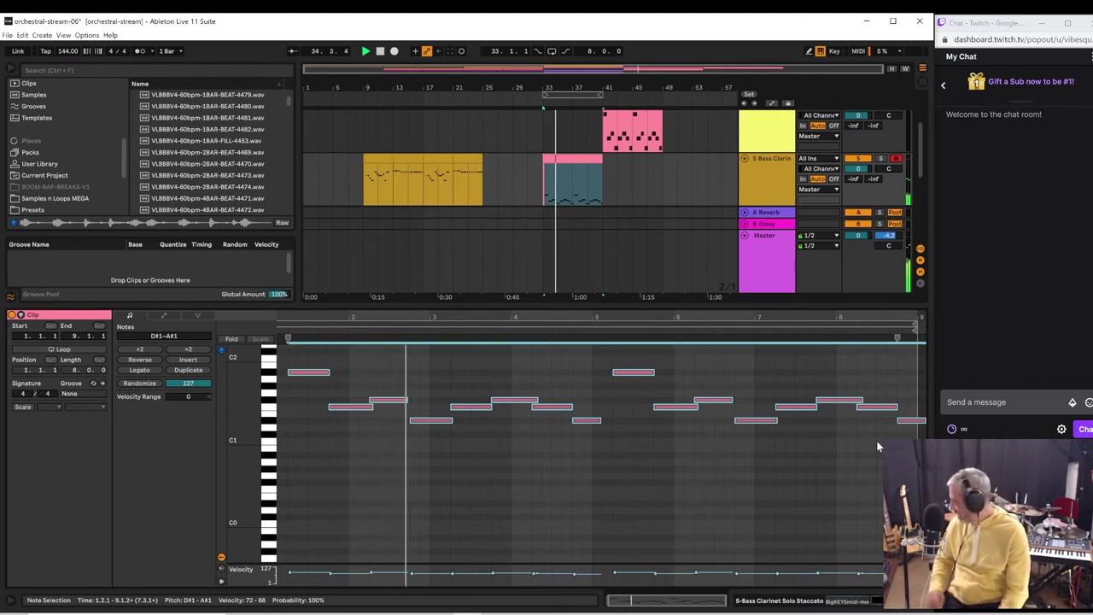
{"action": "left_click", "coordinate": [743, 352]}
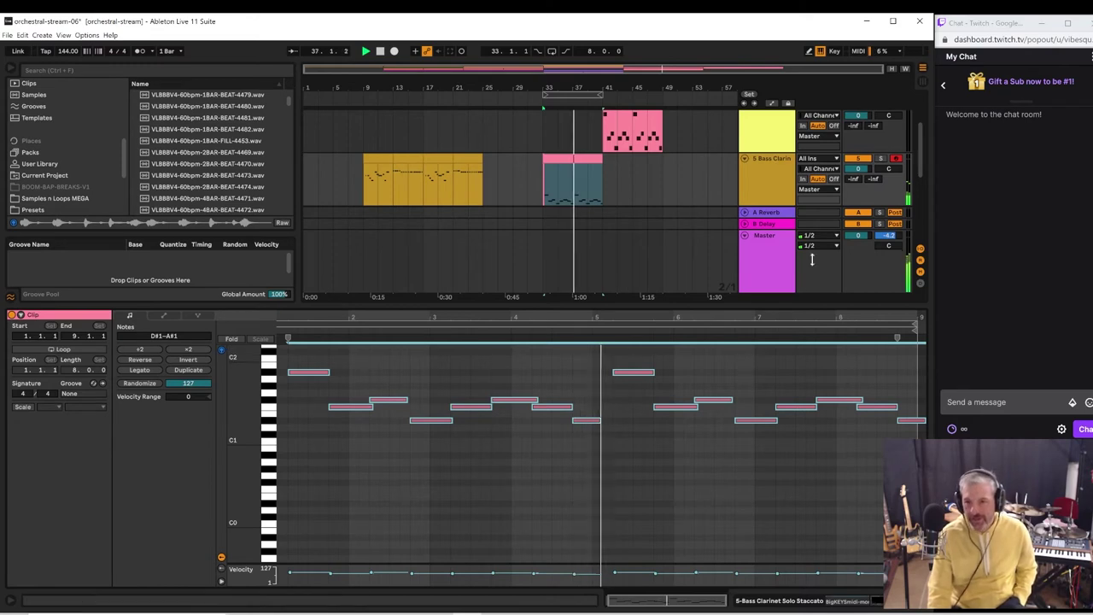
- Extend the loop to 16 bars from bar 33 and copy the Bass Clarinet and Bassoon clips to bars 41 to 49
{"action": "left_click_drag", "start_coordinate": [794, 313], "coordinate": [796, 487]}
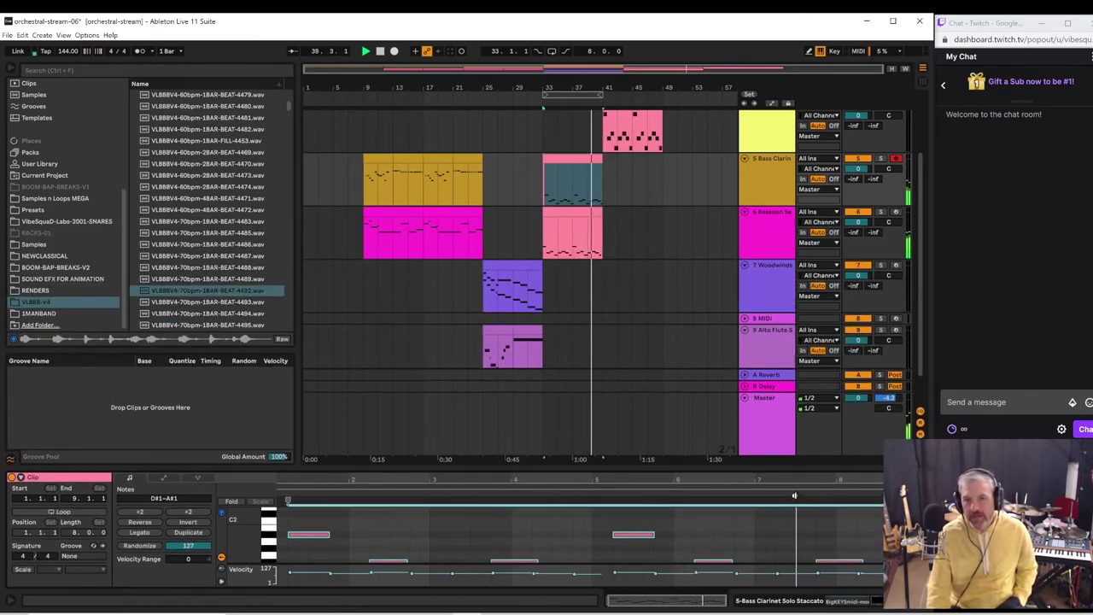
{"action": "left_click_drag", "start_coordinate": [602, 94], "coordinate": [662, 100]}
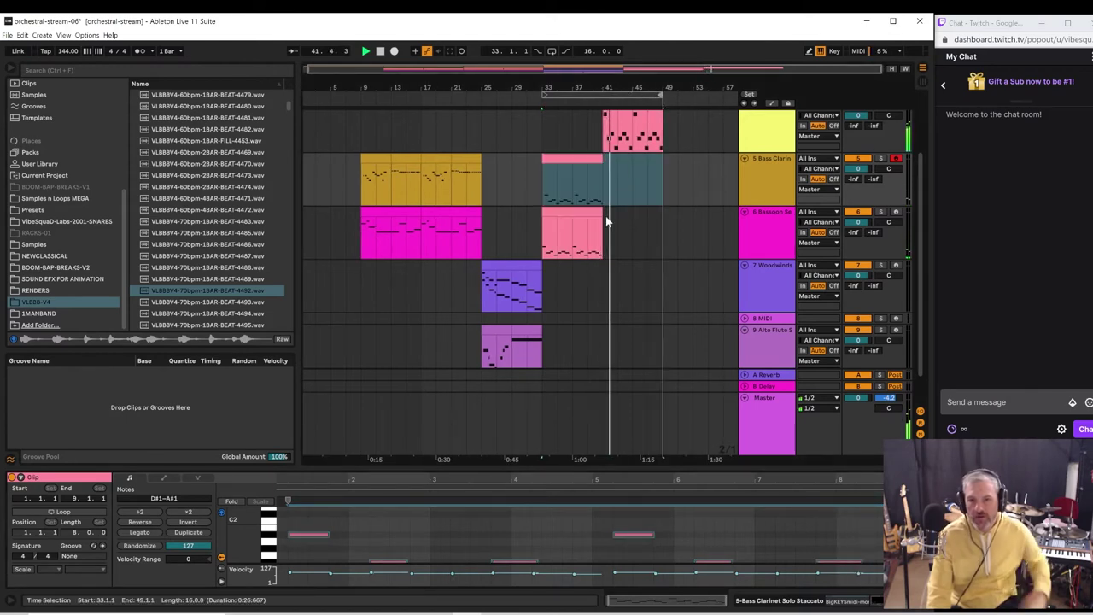
{"action": "left_click", "coordinate": [548, 232]}
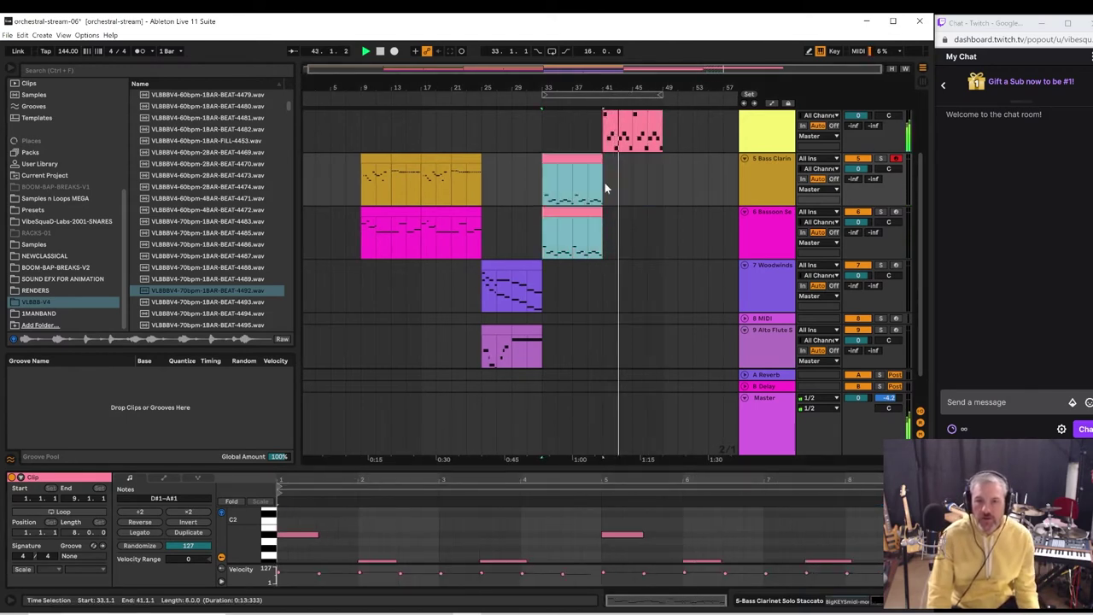
{"action": "left_click_drag", "start_coordinate": [581, 171], "coordinate": [632, 167]}
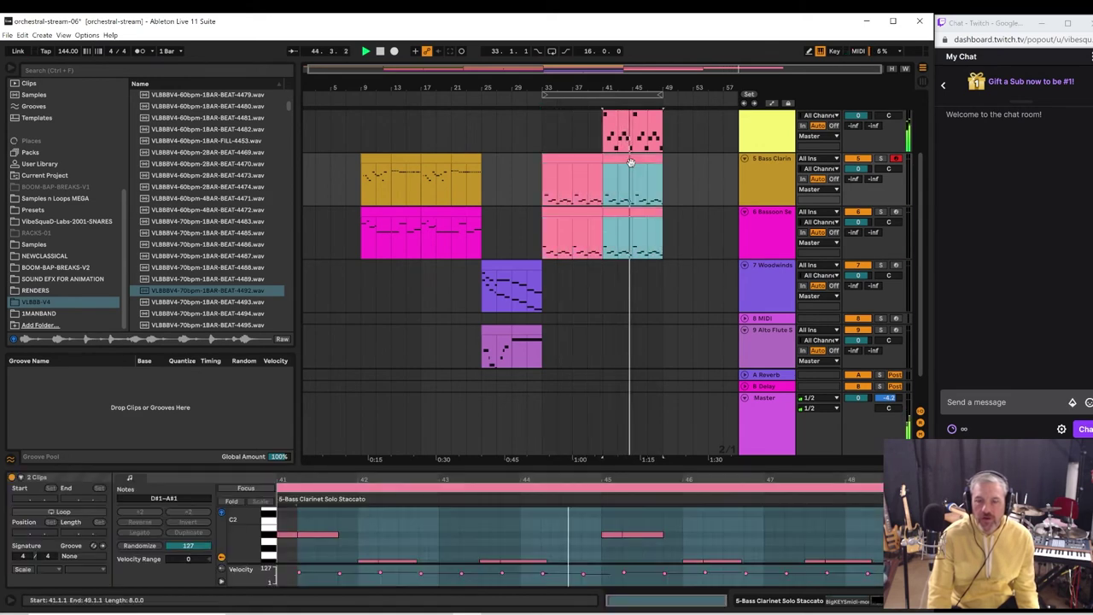
- Arm the Alto Flute Solo track and restart playback from bar 41 to work out a flute melody
{"action": "left_click", "coordinate": [771, 336]}
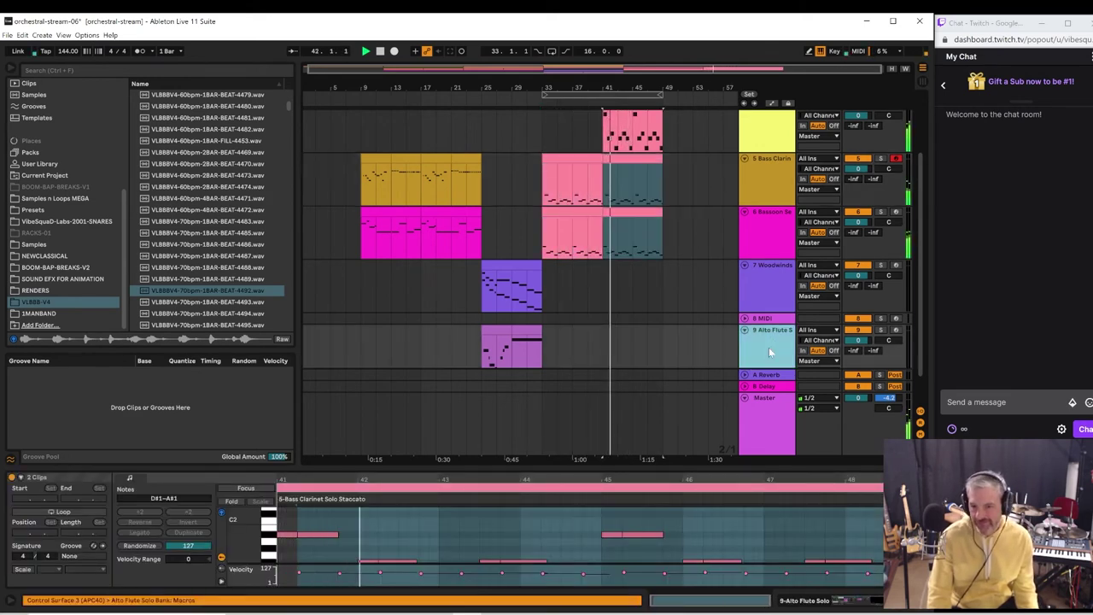
{"action": "left_click", "coordinate": [894, 331]}
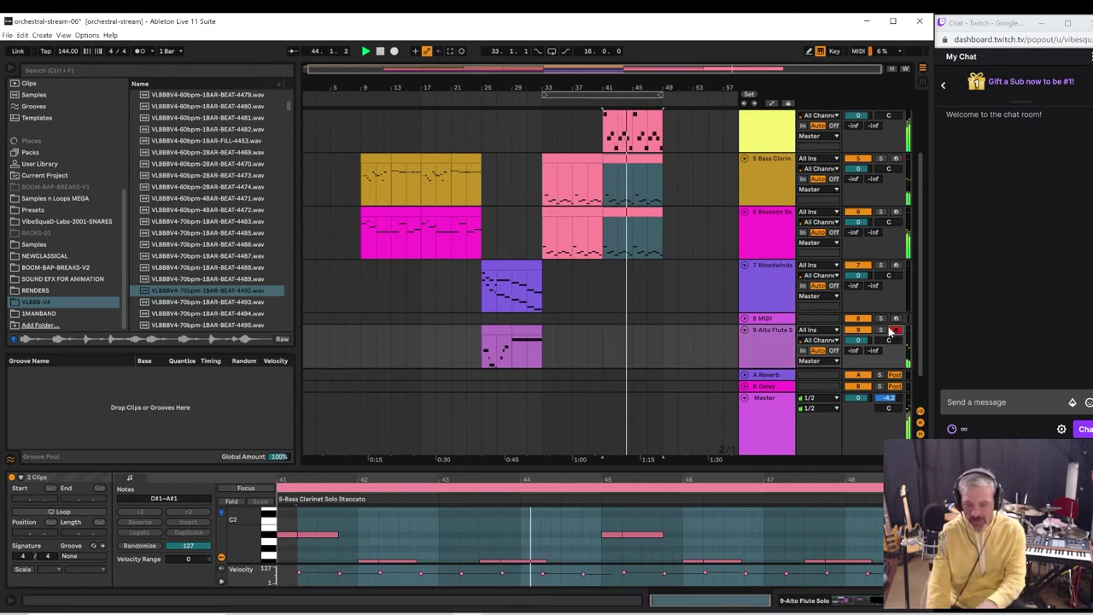
{"action": "key", "text": "v"}
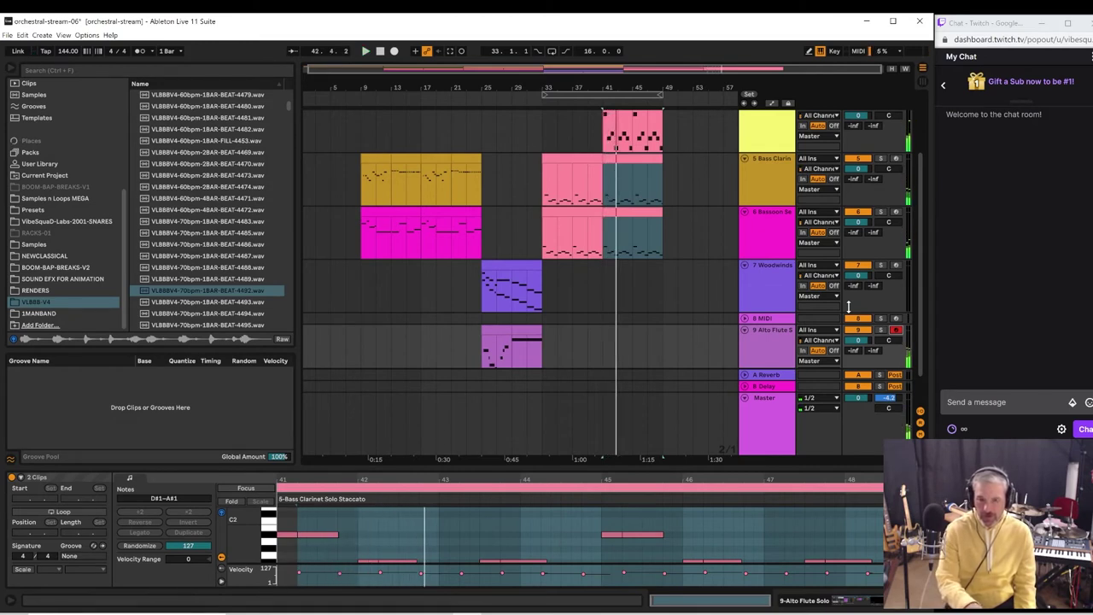
{"action": "key", "text": "space"}
{"action": "key", "text": "space"}
{"action": "key", "text": "space"}
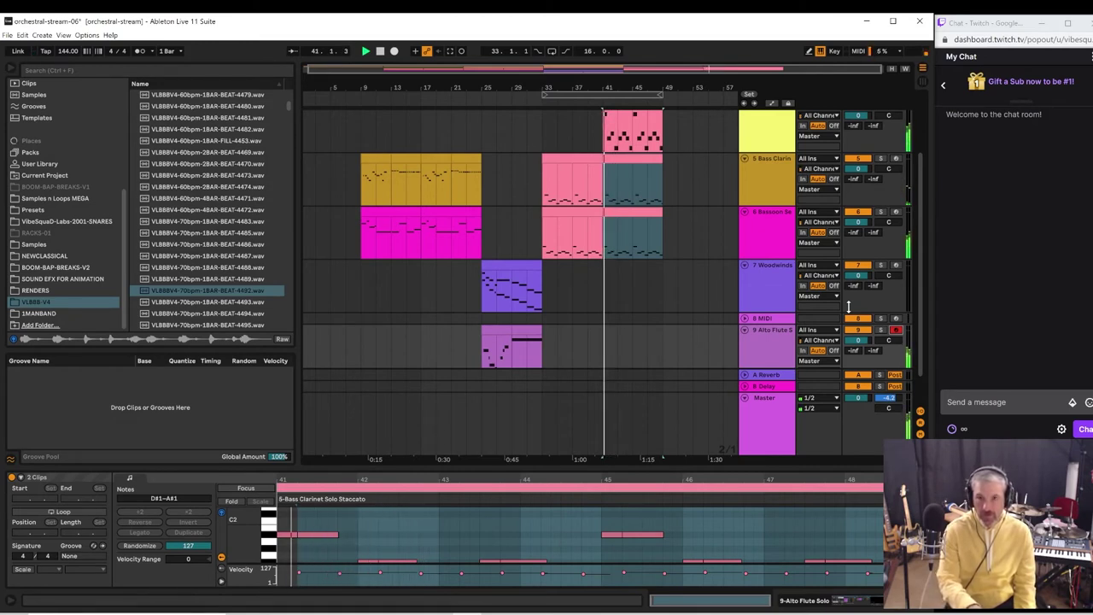
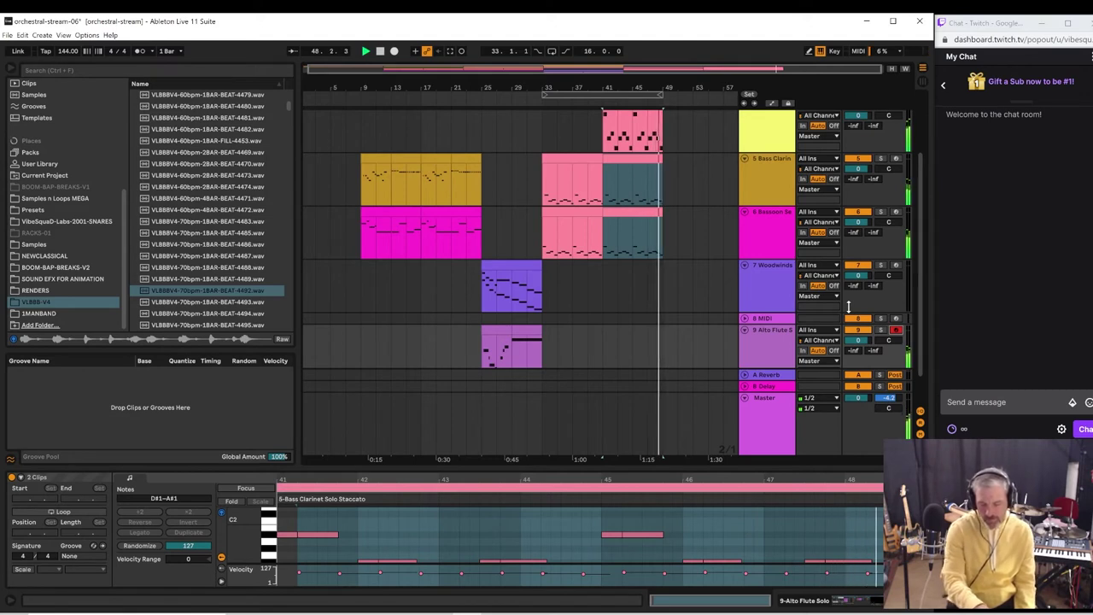
- Restart from bar 41, perform the flute melody, and capture it as a MIDI clip at bars 41 to 45 on the Alto Flute track
{"action": "key", "text": "space"}
{"action": "key", "text": "space"}
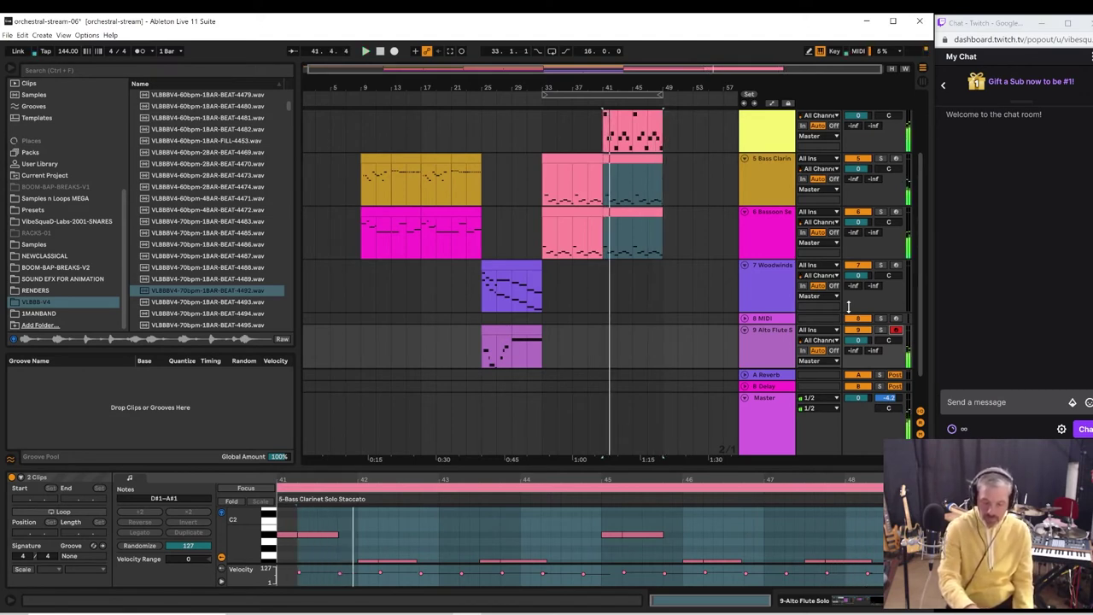
{"action": "key", "text": "space"}
{"action": "key", "text": "space"}
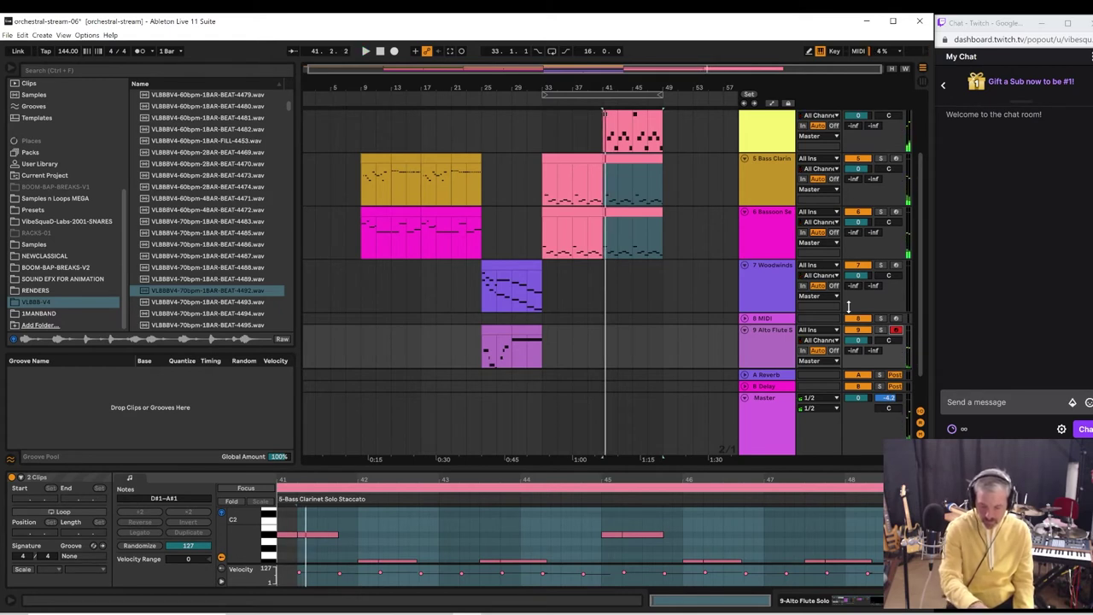
{"action": "key", "text": "space"}
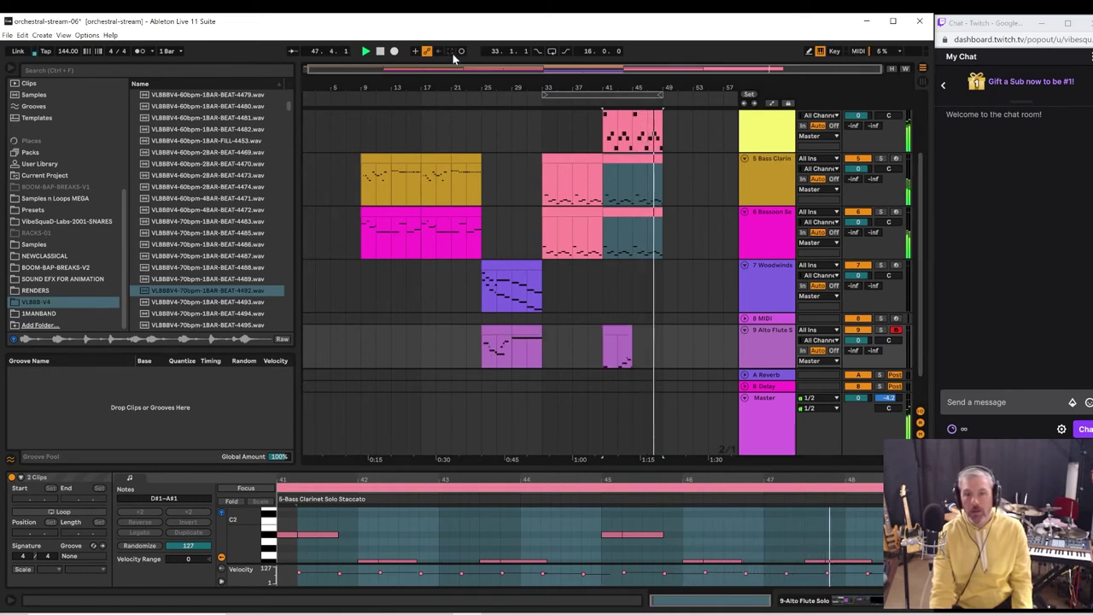
{"action": "key", "text": "ctrl+shift+c"}
{"action": "scroll", "coordinate": [637, 304], "scroll_direction": "down", "scroll_amount": 2}
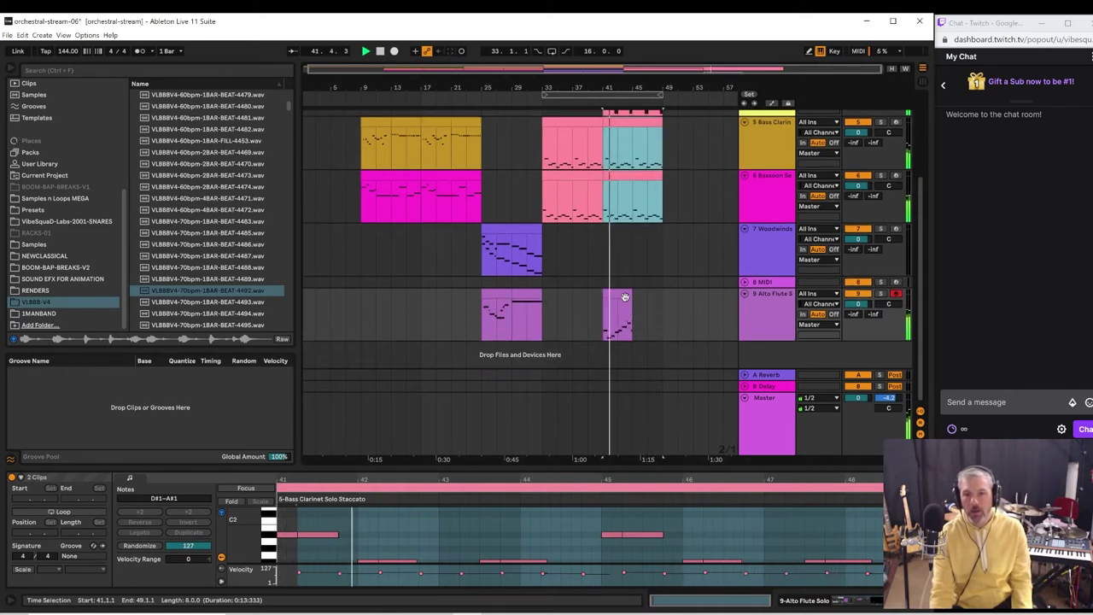
- Delete the stray F#3 note in the new Alto Flute clip and move the F3 note to start at 4.2.1
{"action": "left_click", "coordinate": [624, 296]}
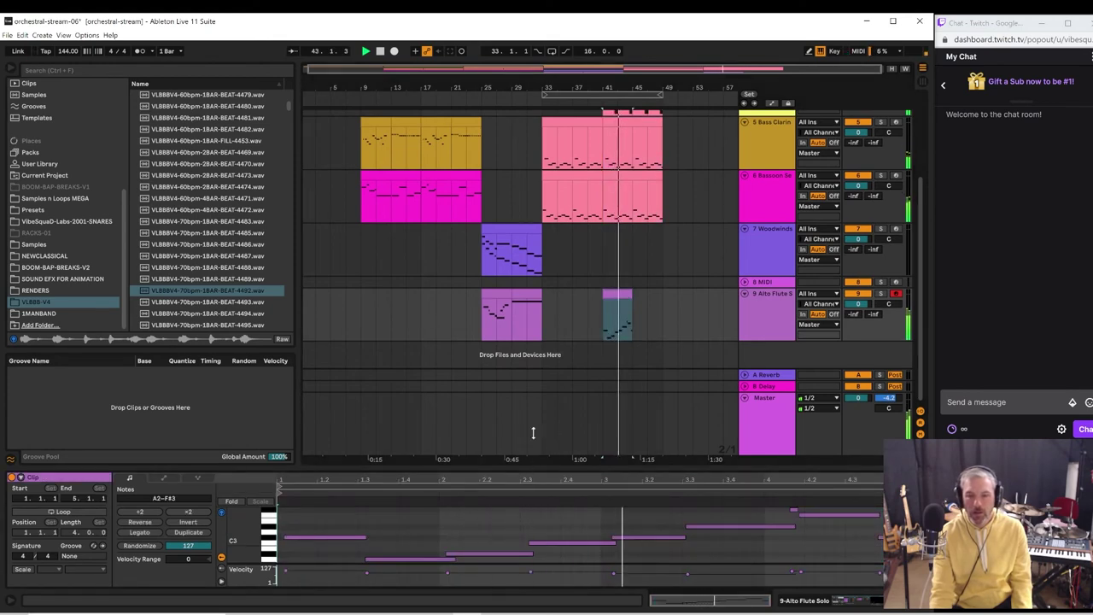
{"action": "left_click_drag", "start_coordinate": [530, 466], "coordinate": [525, 272]}
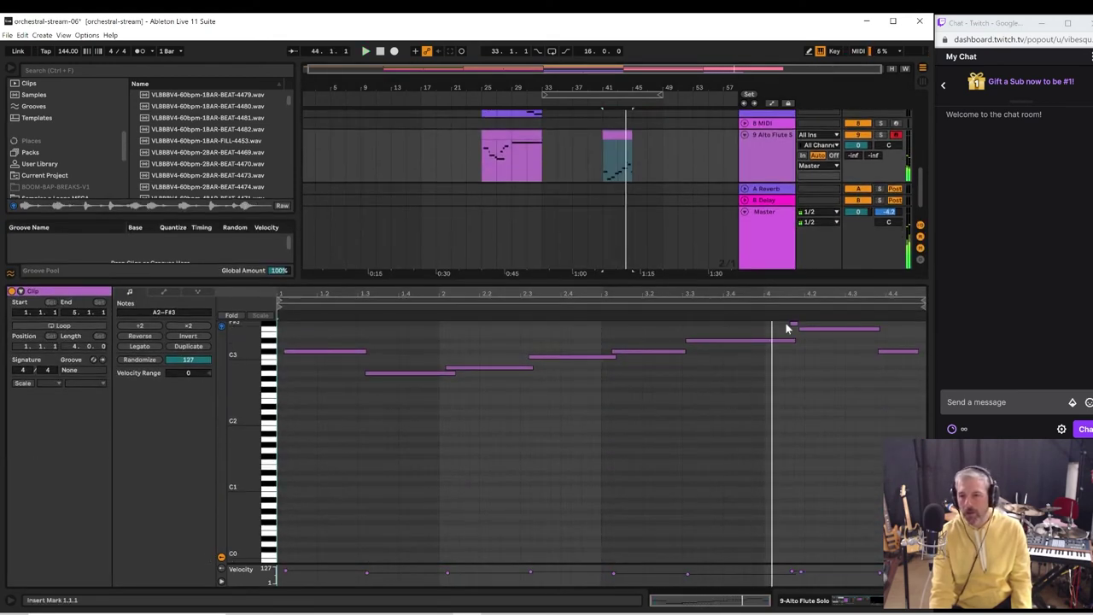
{"action": "left_click", "coordinate": [793, 323]}
{"action": "double_click", "coordinate": [793, 323]}
{"action": "left_click", "coordinate": [808, 328]}
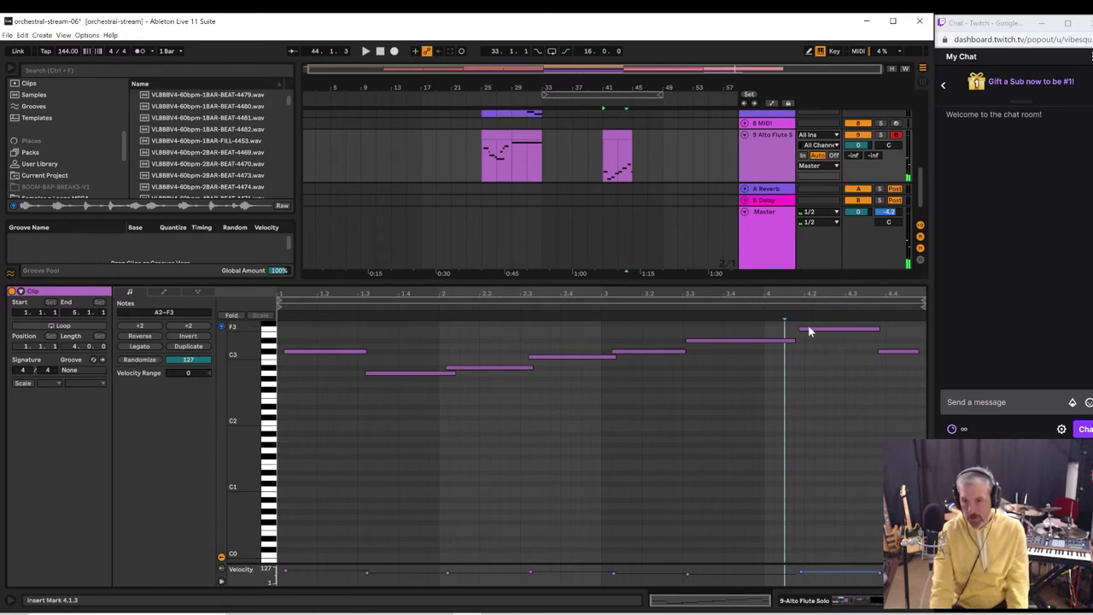
{"action": "left_click_drag", "start_coordinate": [810, 331], "coordinate": [820, 334]}
{"action": "key", "text": "space"}
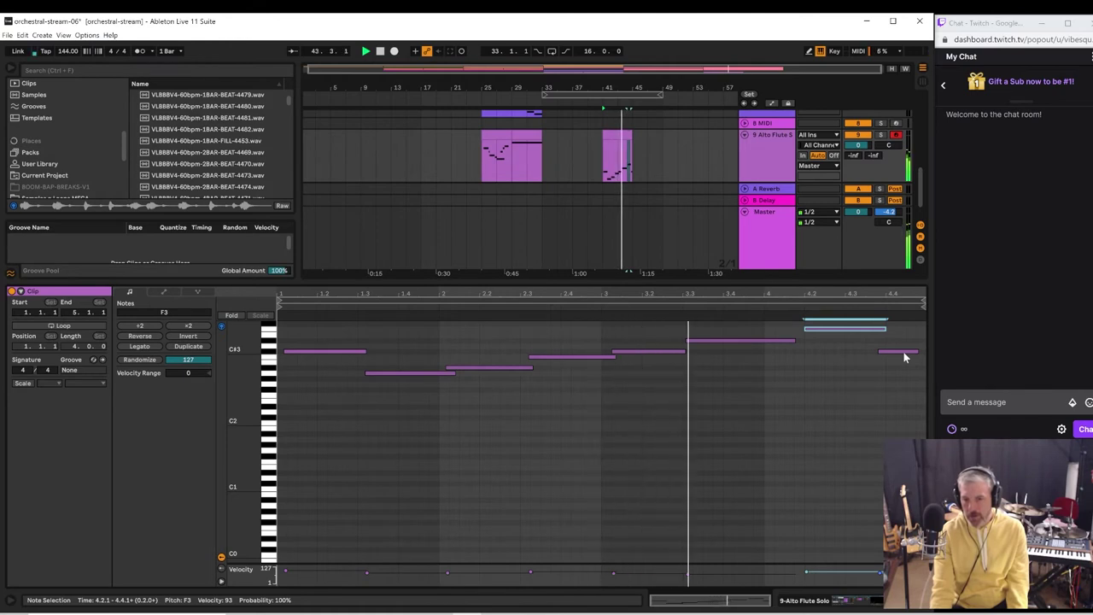
- Trim the flute clip's D#3 note to end at 4.1.1, and move the F3, last C#3 and first C#3 notes to 4.1.1, 4.3.1 and 1.1.1
{"action": "left_click", "coordinate": [788, 340]}
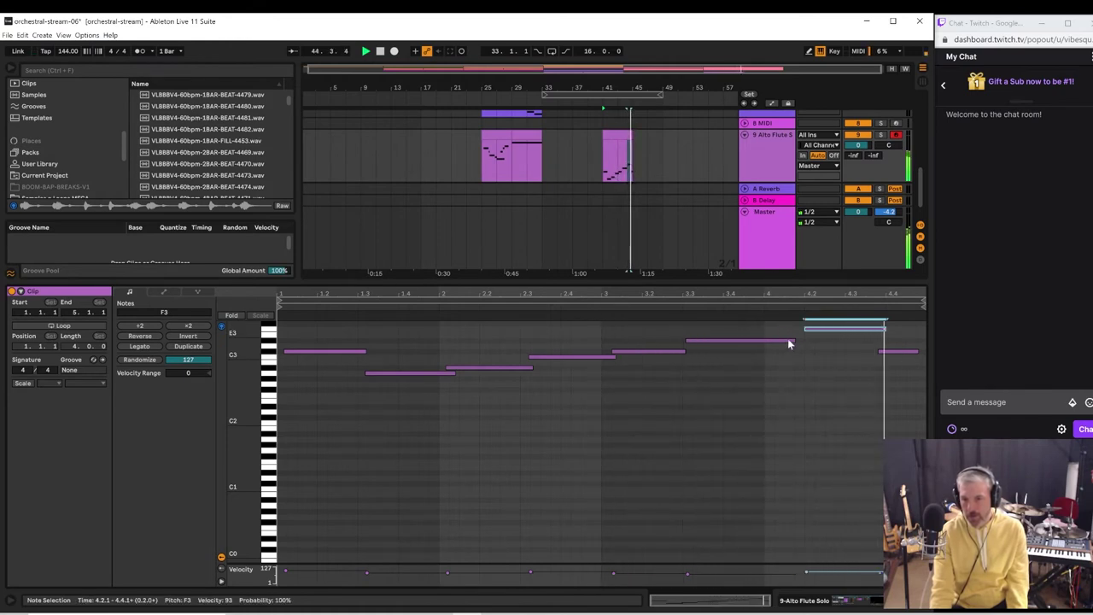
{"action": "key", "text": "space"}
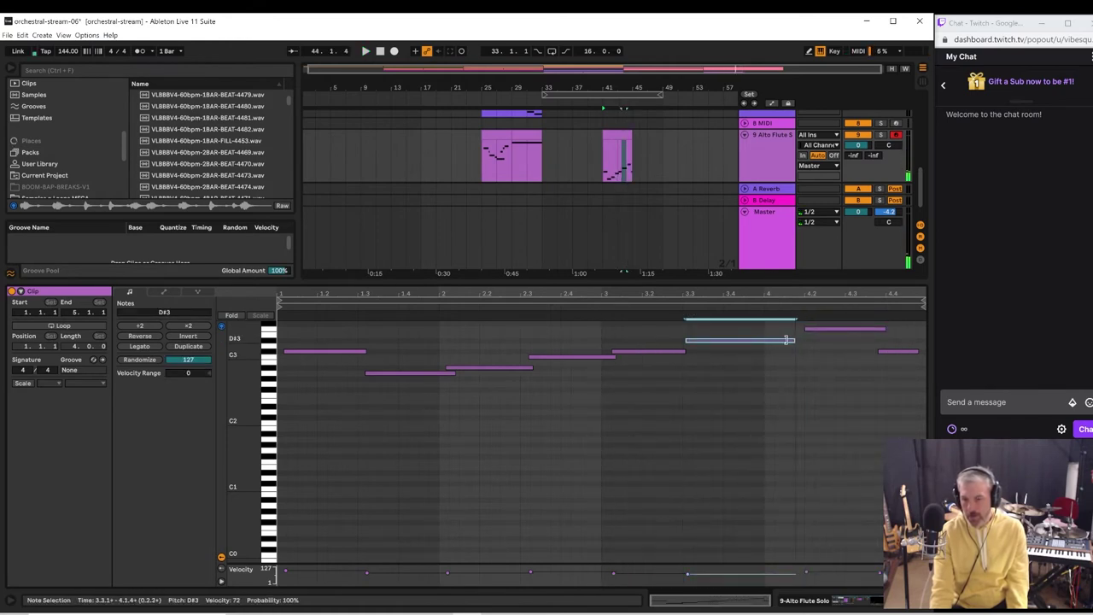
{"action": "mouse_move", "coordinate": [790, 342]}
{"action": "left_mouse_down"}
{"action": "mouse_move", "coordinate": [767, 345]}
{"action": "mouse_move", "coordinate": [813, 332]}
{"action": "mouse_move", "coordinate": [774, 335]}
{"action": "left_mouse_up"}
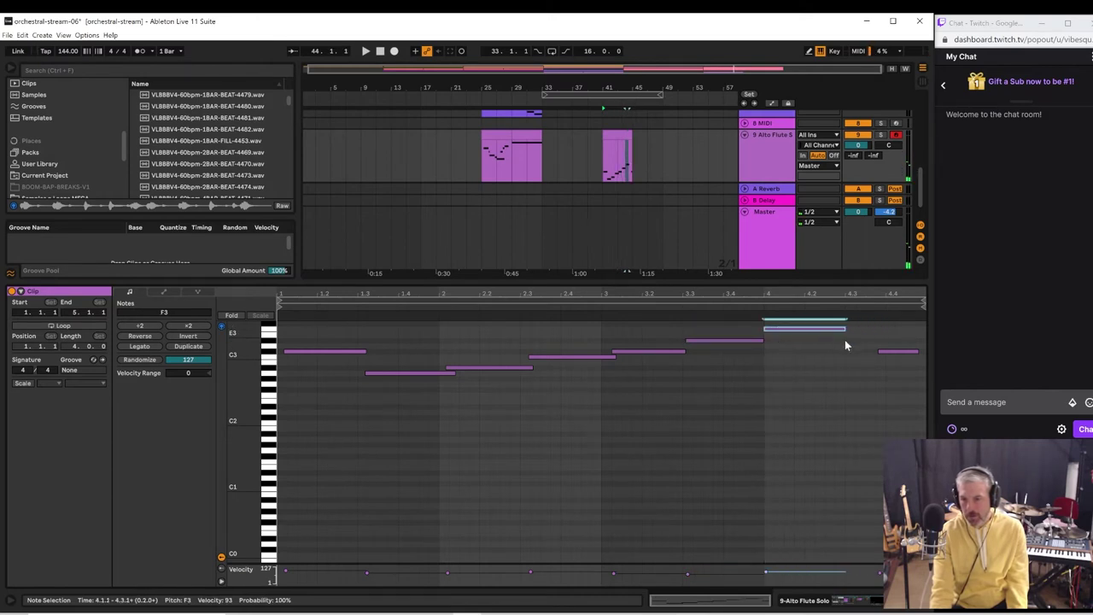
{"action": "left_click_drag", "start_coordinate": [888, 354], "coordinate": [861, 356]}
{"action": "key", "text": "space"}
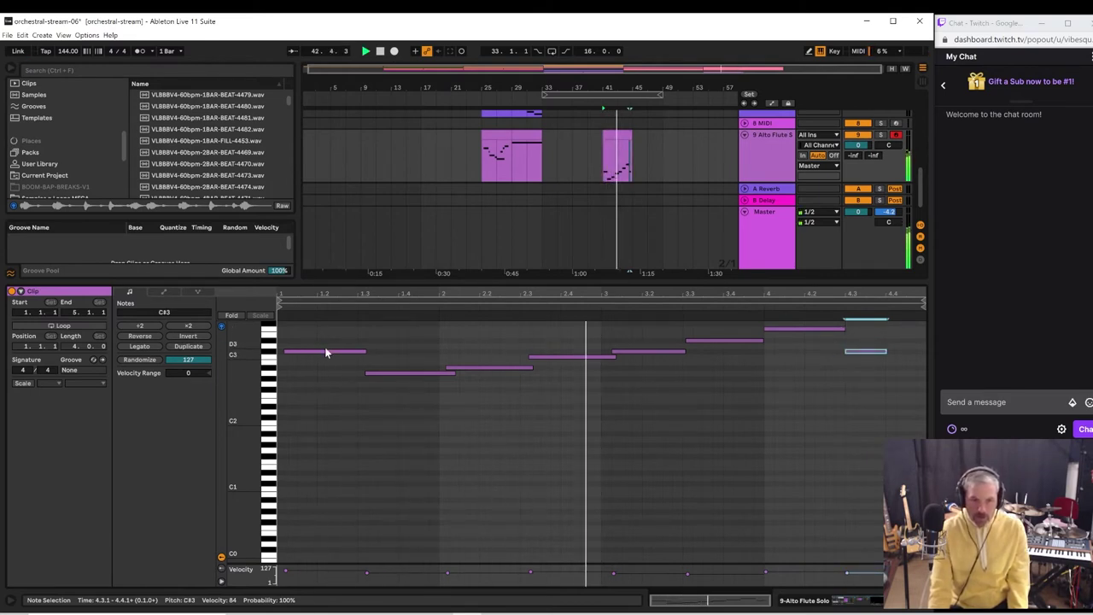
{"action": "left_click_drag", "start_coordinate": [326, 352], "coordinate": [318, 355]}
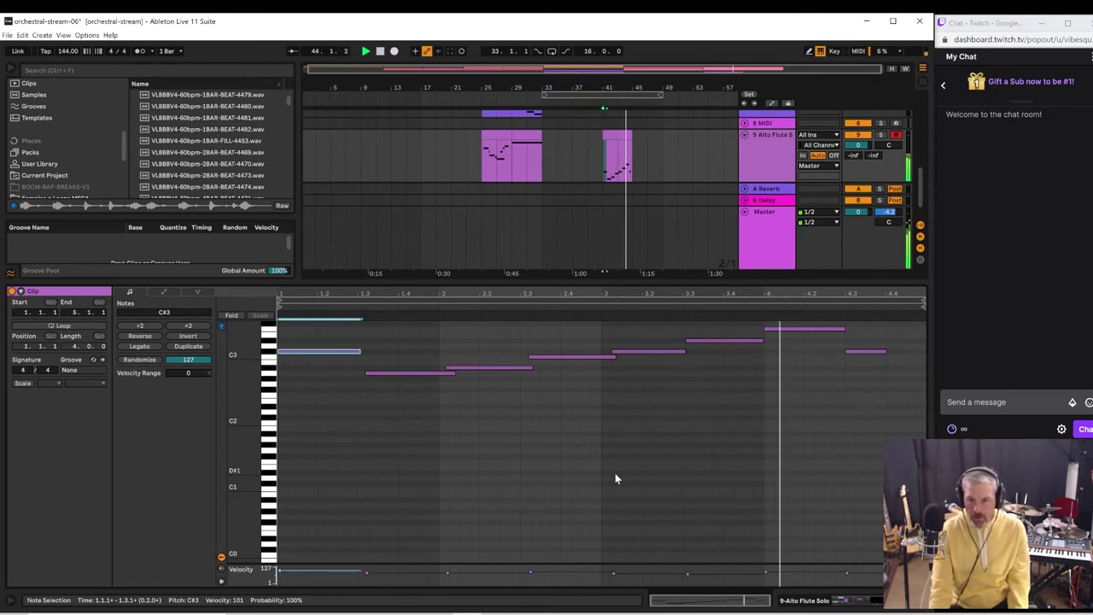
- Lower the last C#3 note of the Alto Flute clip to A#2 and play the phrase from bar 41
{"action": "left_click", "coordinate": [843, 328]}
{"action": "left_click", "coordinate": [867, 352]}
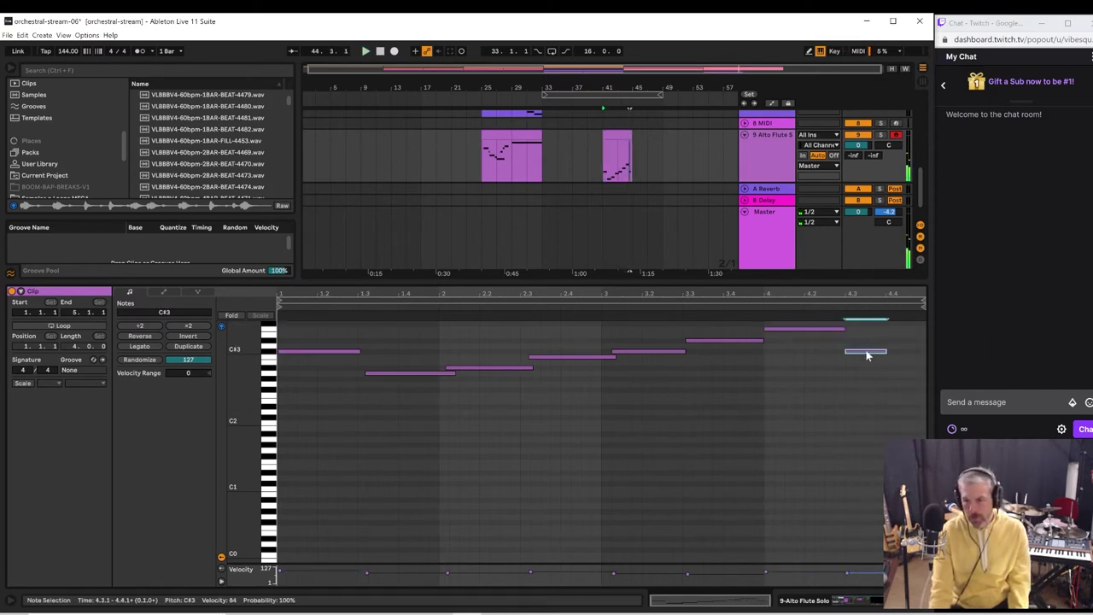
{"action": "left_click_drag", "start_coordinate": [866, 354], "coordinate": [866, 360]}
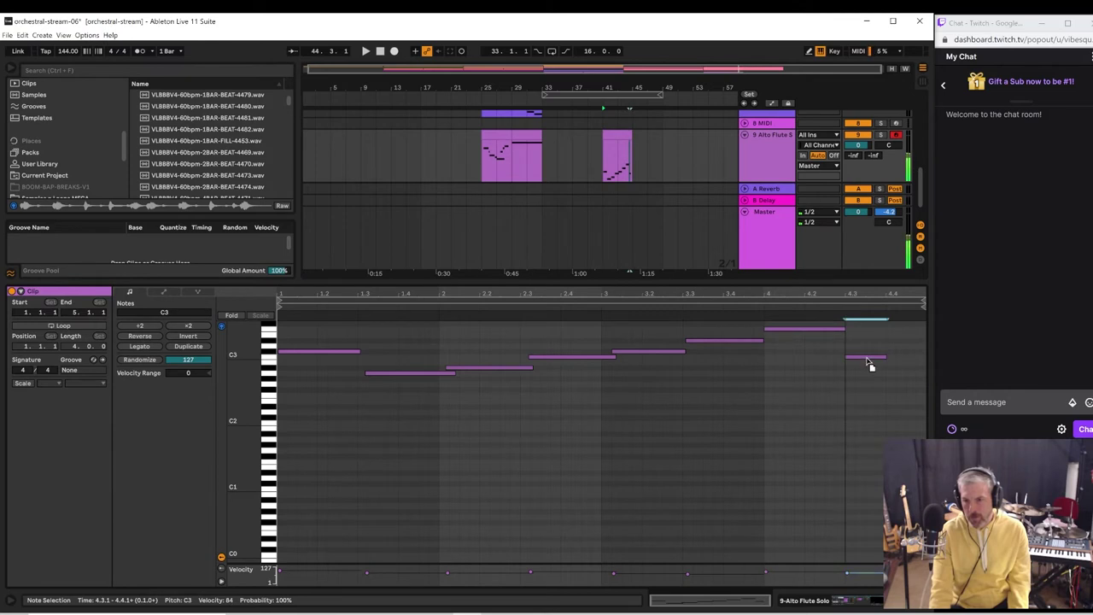
{"action": "left_click", "coordinate": [821, 308]}
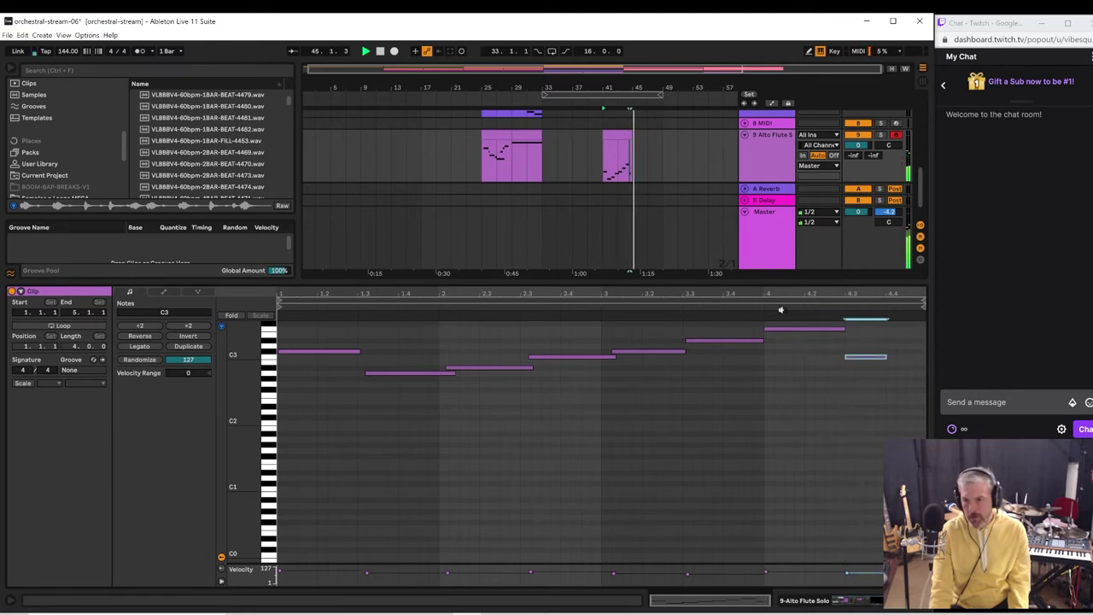
{"action": "left_click", "coordinate": [749, 303]}
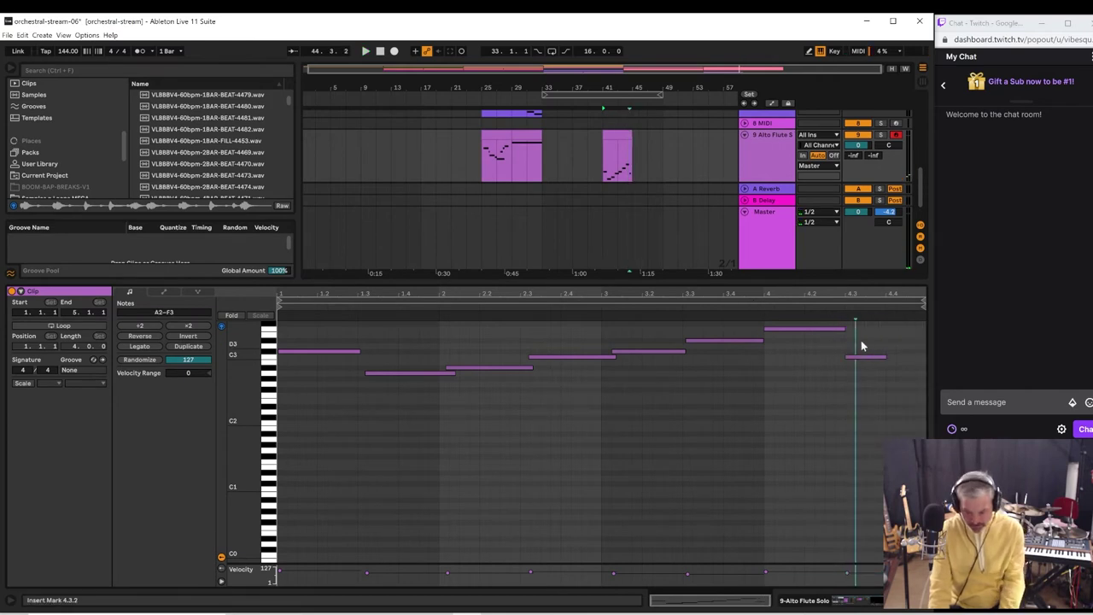
{"action": "left_click", "coordinate": [838, 306]}
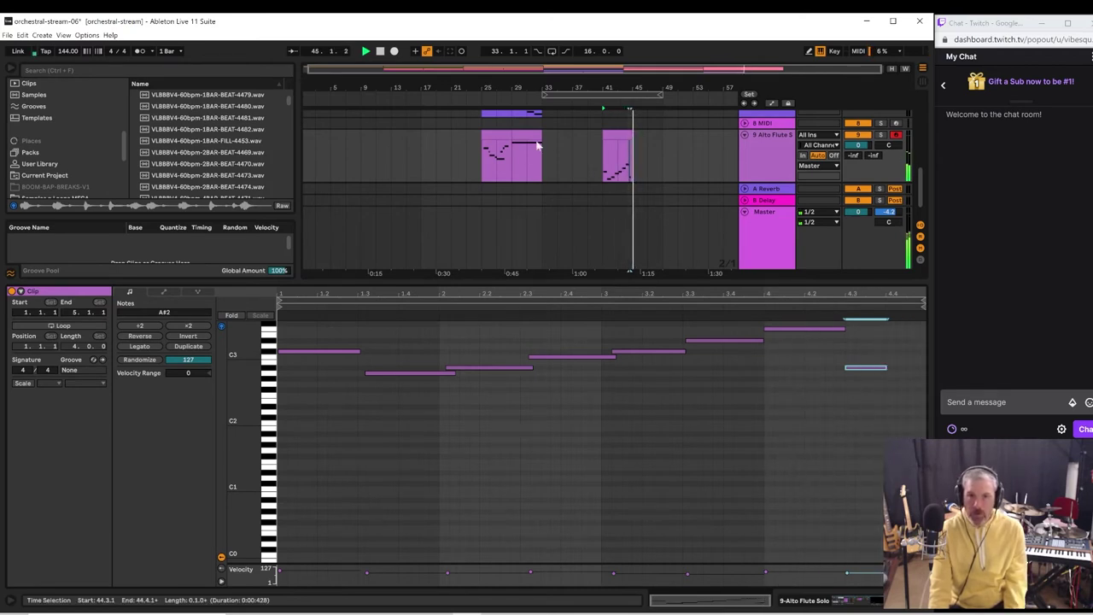
{"action": "left_click", "coordinate": [605, 160]}
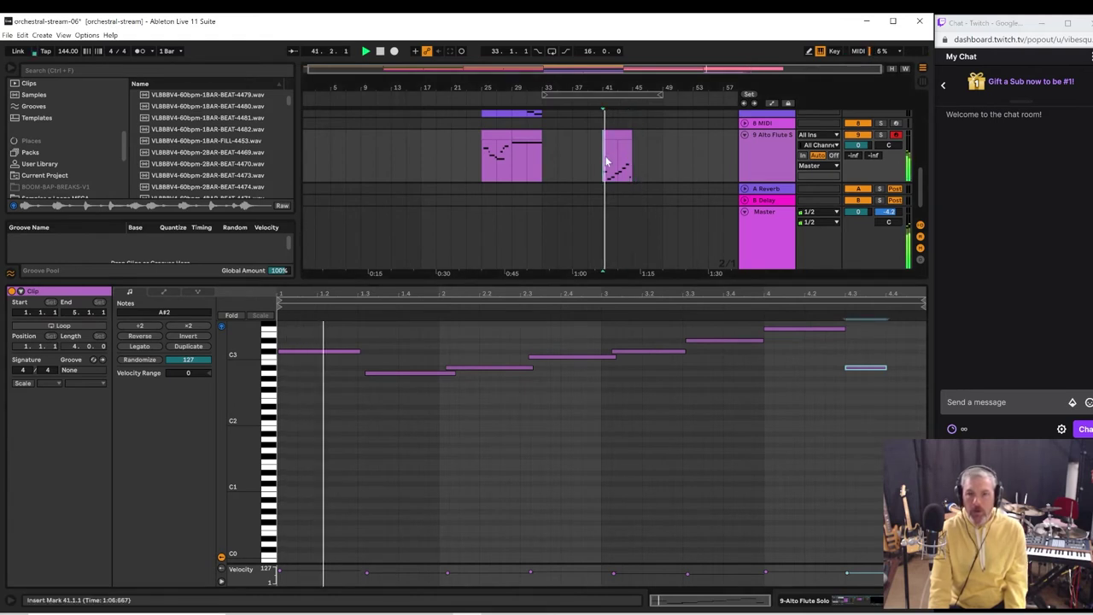
- Duplicate the four-bar Alto Flute clip to bars 45 to 49 and play from bar 39
{"action": "left_click_drag", "start_coordinate": [629, 132], "coordinate": [665, 134]}
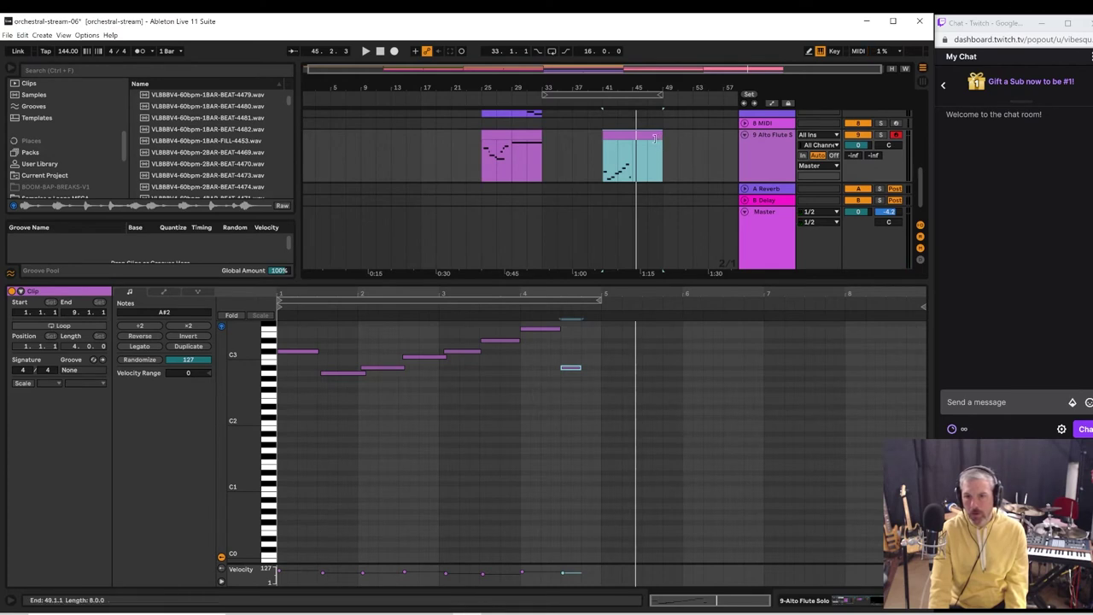
{"action": "left_click_drag", "start_coordinate": [654, 139], "coordinate": [632, 136]}
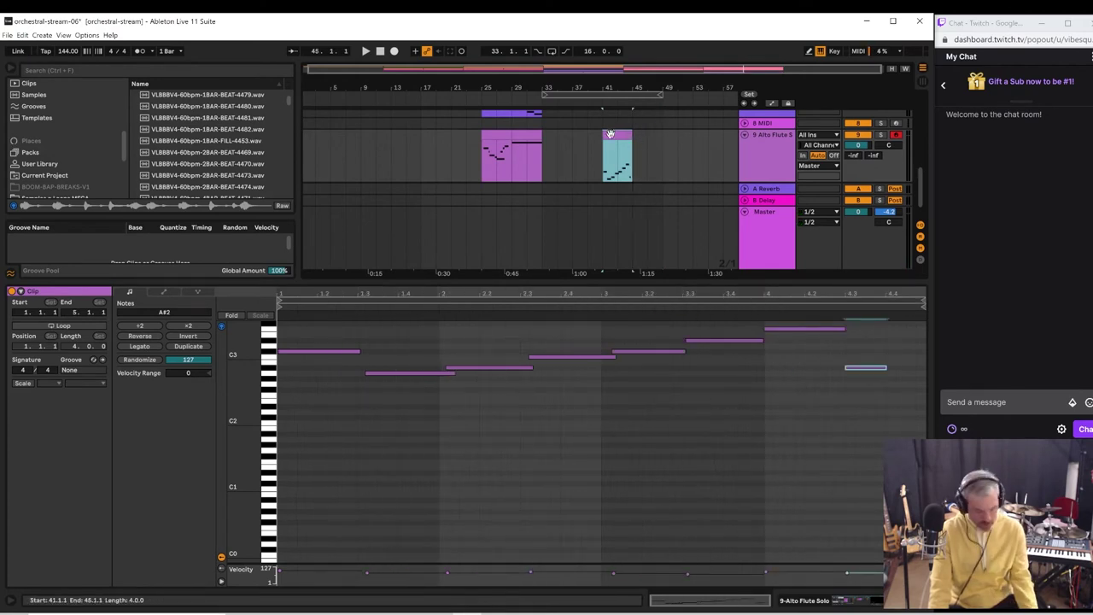
{"action": "key", "text": "ctrl+d"}
{"action": "key", "text": "space"}
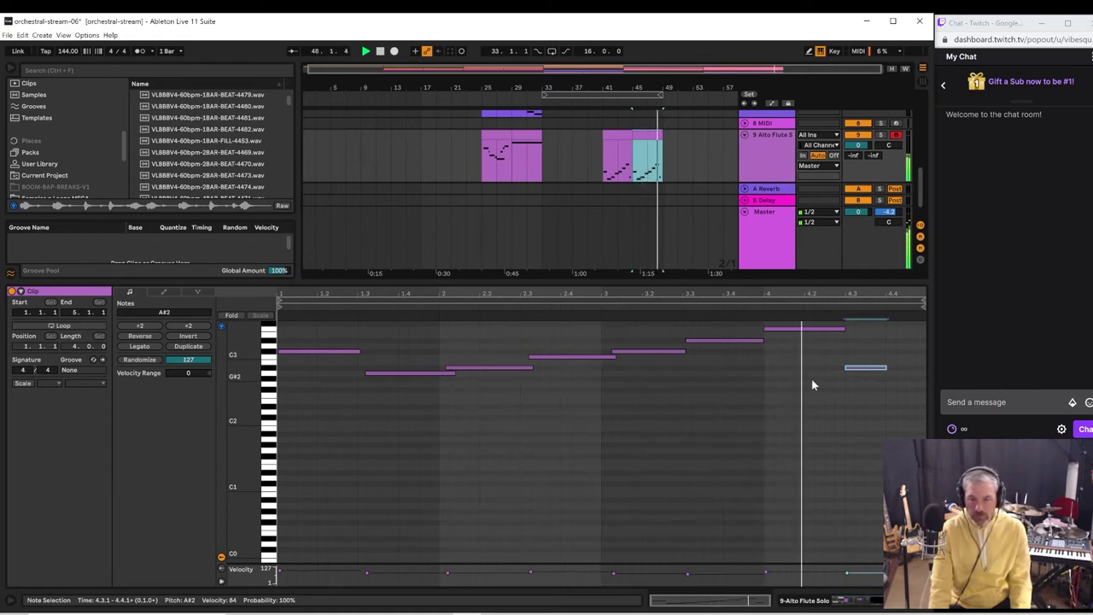
{"action": "key", "text": "space"}
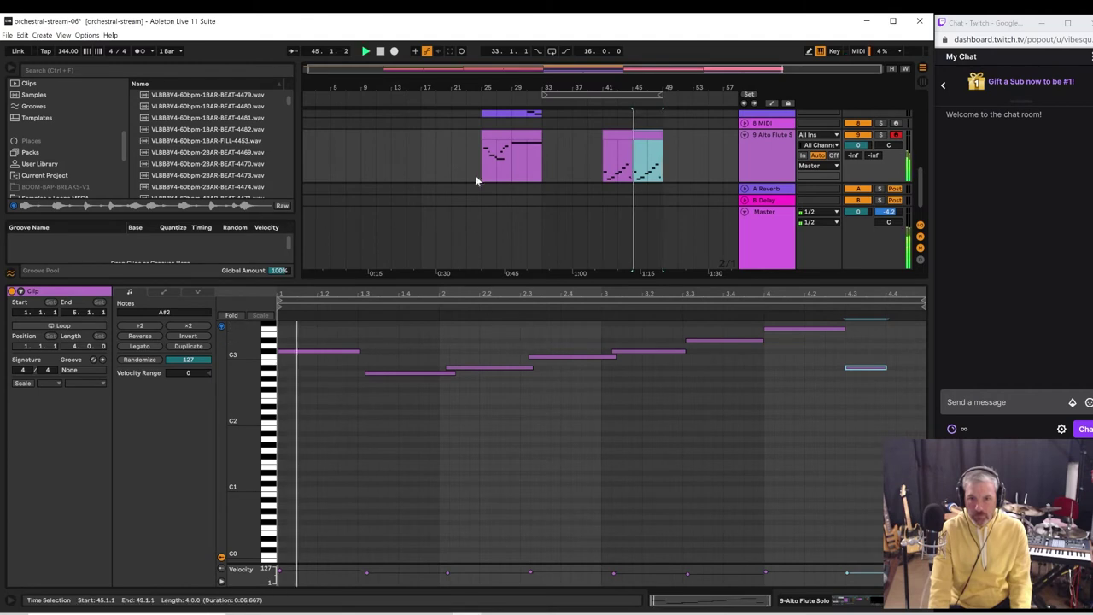
{"action": "left_click", "coordinate": [582, 162]}
{"action": "key", "text": "space"}
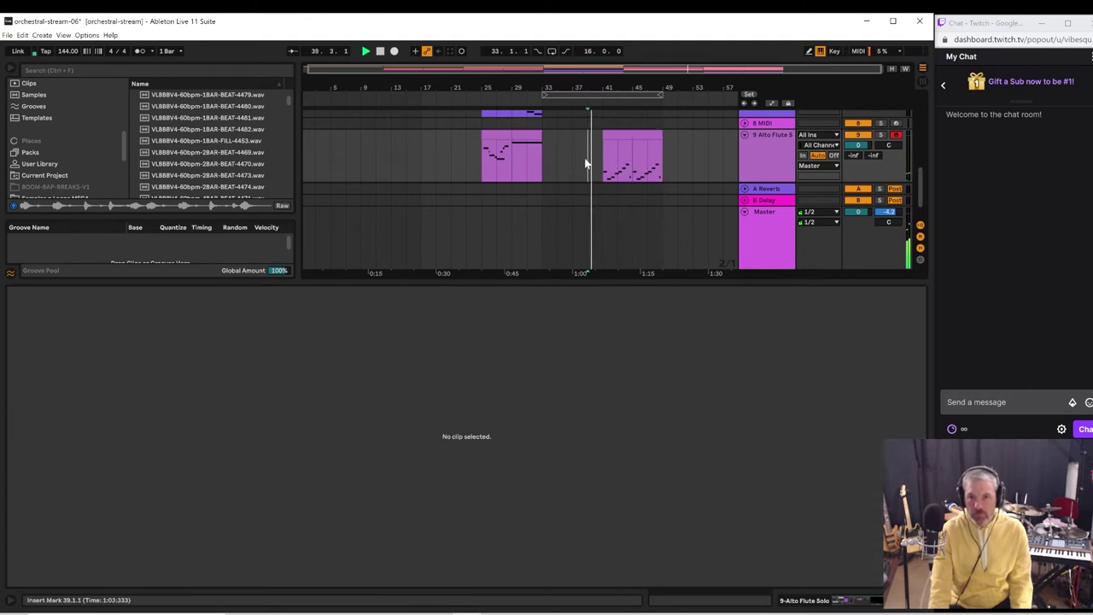
- Open the duplicated Alto Flute clip at bar 45, raise its A2 note at 1.3.1 to D#3, and play the phrase
{"action": "scroll", "coordinate": [624, 184], "scroll_direction": "up", "scroll_amount": 3}
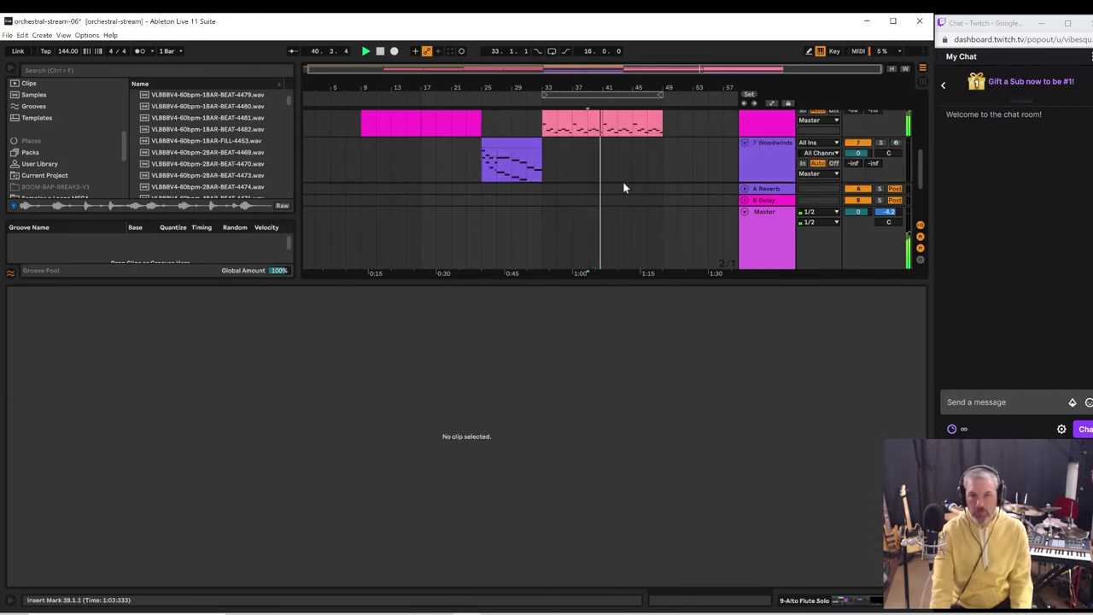
{"action": "scroll", "coordinate": [624, 185], "scroll_direction": "down", "scroll_amount": 3}
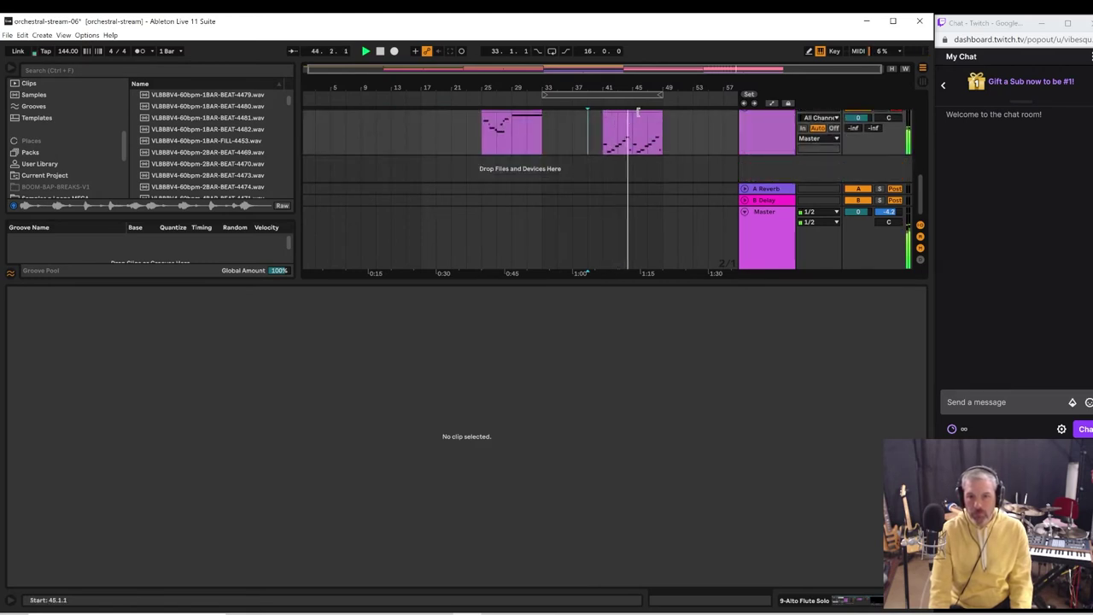
{"action": "left_click", "coordinate": [648, 111]}
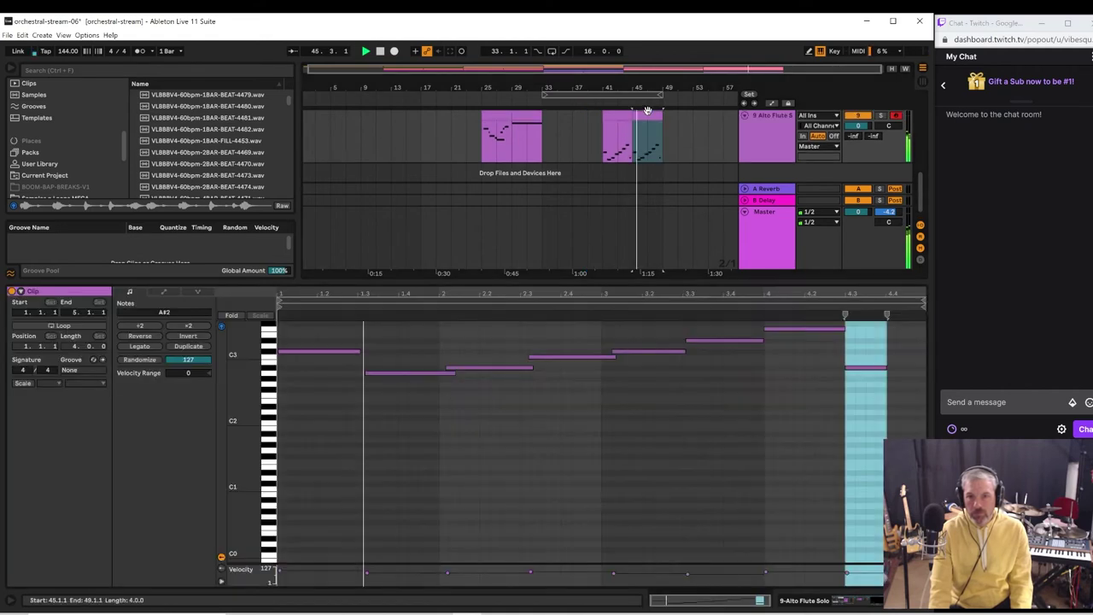
{"action": "left_click", "coordinate": [425, 372]}
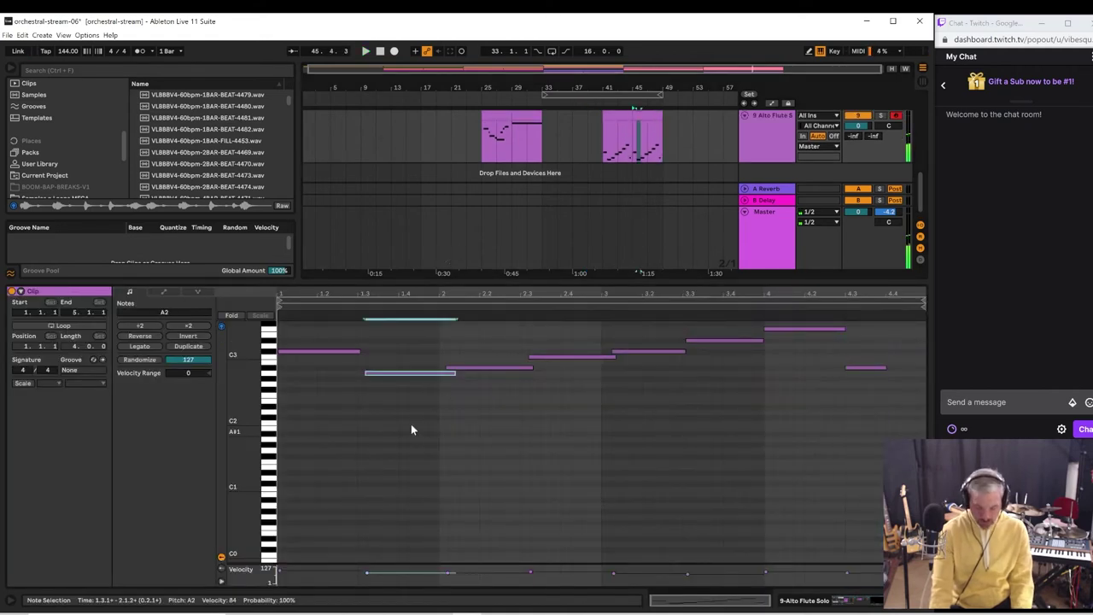
{"action": "key", "text": "Up"}
{"action": "key", "text": "Up"}
{"action": "key", "text": "Up"}
{"action": "key", "text": "Up"}
{"action": "key", "text": "Up"}
{"action": "key", "text": "Up"}
{"action": "key", "text": "Up"}
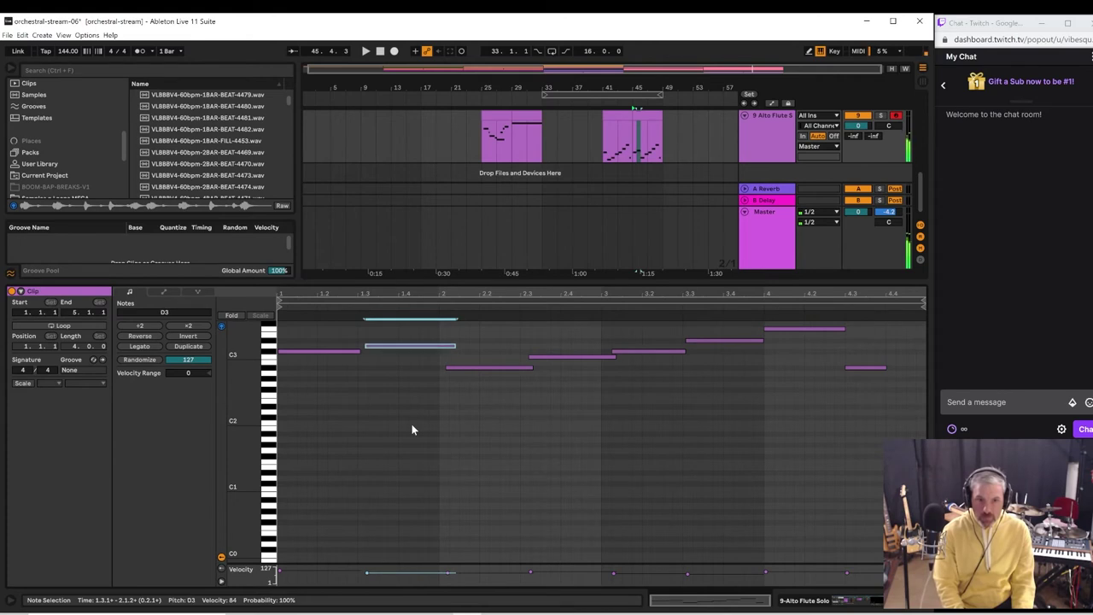
{"action": "key", "text": "Down"}
{"action": "key", "text": "space"}
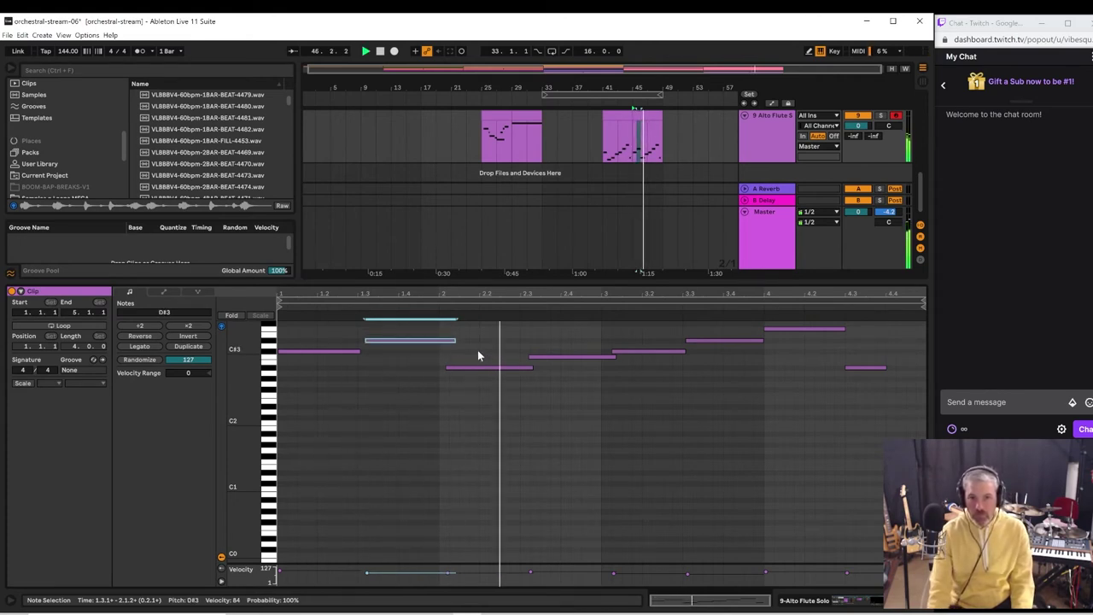
{"action": "key", "text": "space"}
- Raise the flute clip's C3 note at 2.3.1 to F3 and play the phrase
{"action": "left_click", "coordinate": [569, 357]}
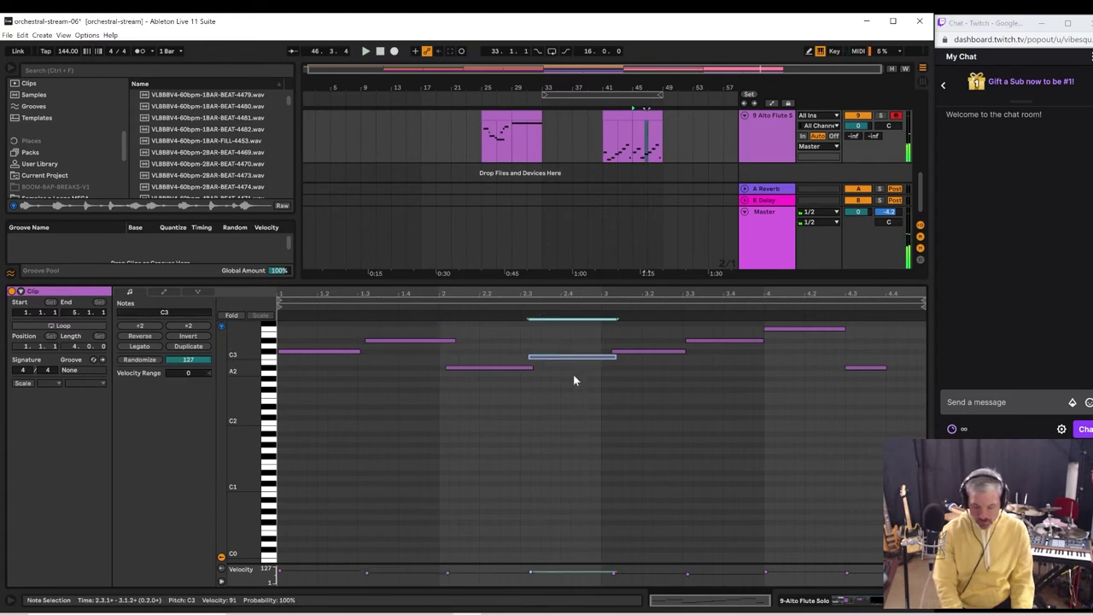
{"action": "key", "text": "Up"}
{"action": "key", "text": "Up"}
{"action": "key", "text": "Up"}
{"action": "key", "text": "Up"}
{"action": "key", "text": "Up"}
{"action": "key", "text": "space"}
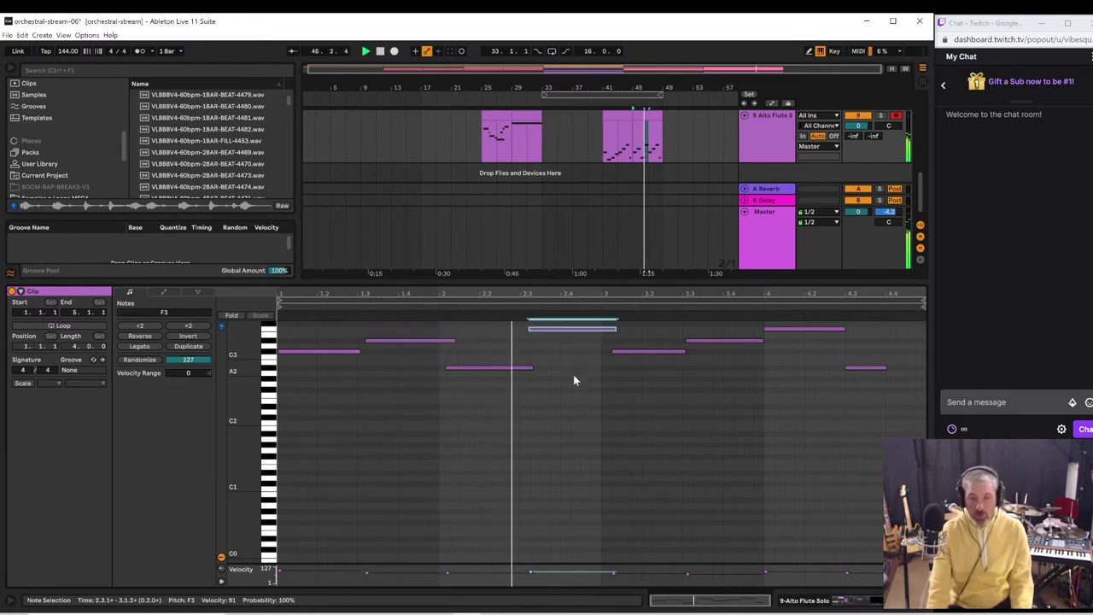
{"action": "key", "text": "space"}
- Lower the flute clip's C#3 note at 3.1.1 to A2 and play the phrase
{"action": "left_click", "coordinate": [645, 351]}
{"action": "key", "text": "Down"}
{"action": "key", "text": "Down"}
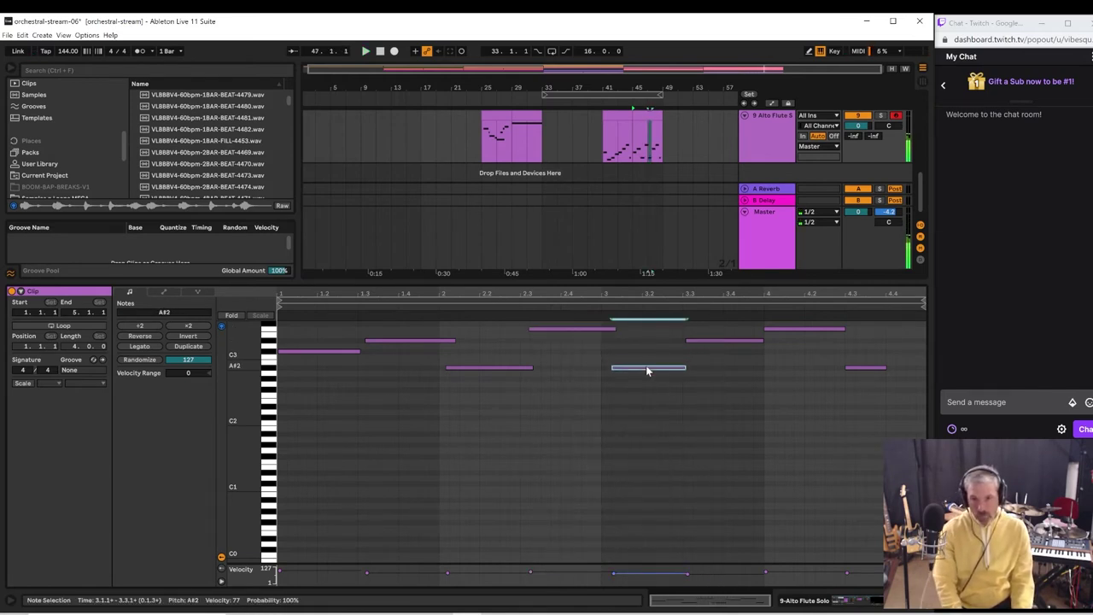
{"action": "key", "text": "Down"}
{"action": "key", "text": "space"}
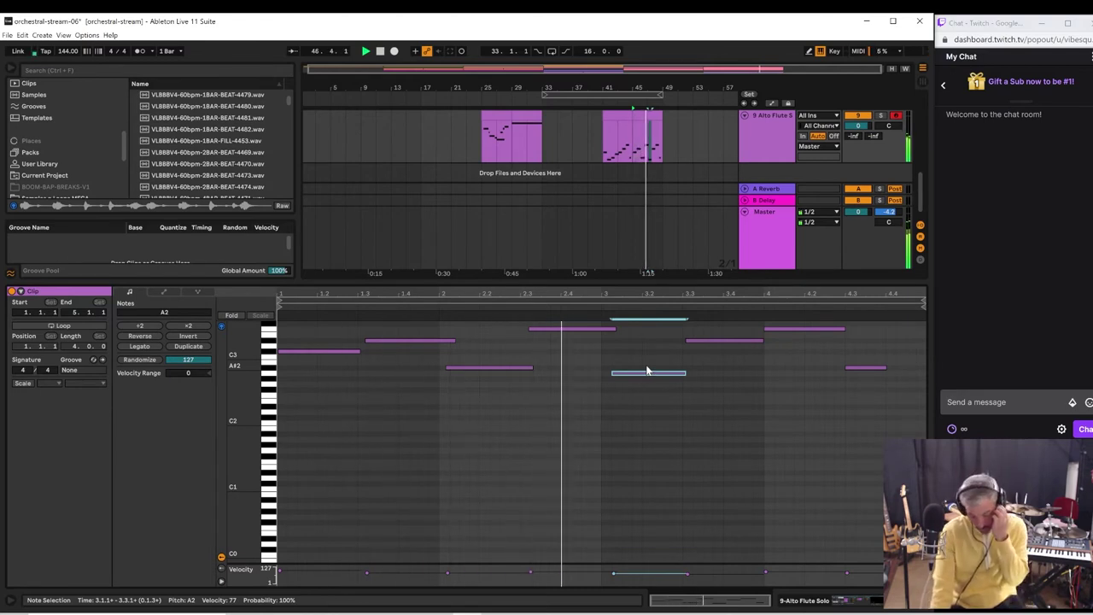
- Raise the flute clip's D#3 note at 3.3.1 to F#3 and play the phrase
{"action": "left_click", "coordinate": [742, 340]}
{"action": "key", "text": "Up"}
{"action": "key", "text": "Up"}
{"action": "key", "text": "Up"}
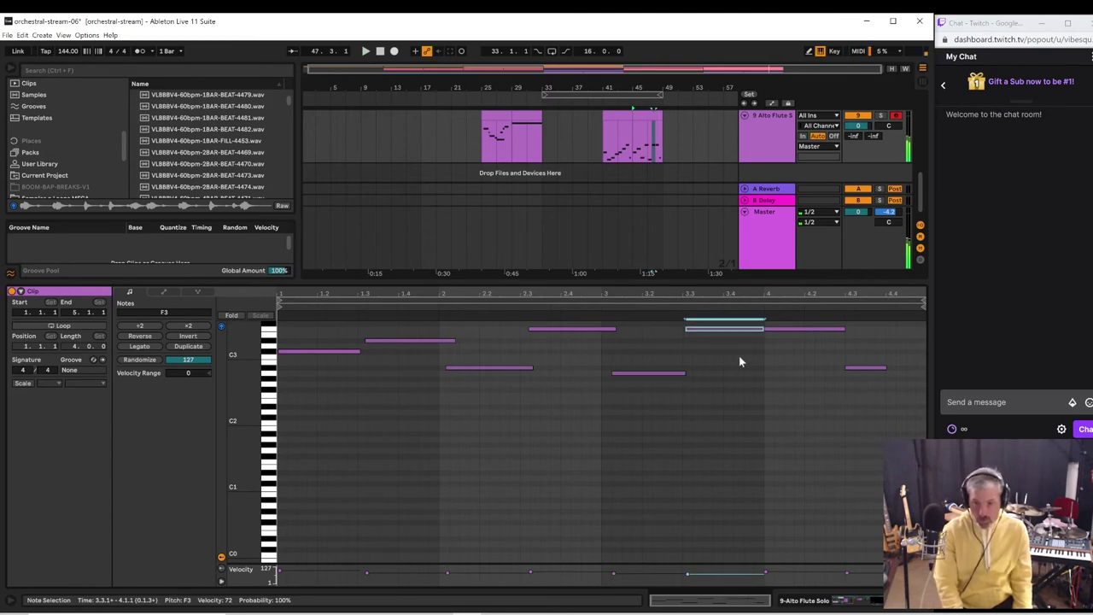
{"action": "key", "text": "space"}
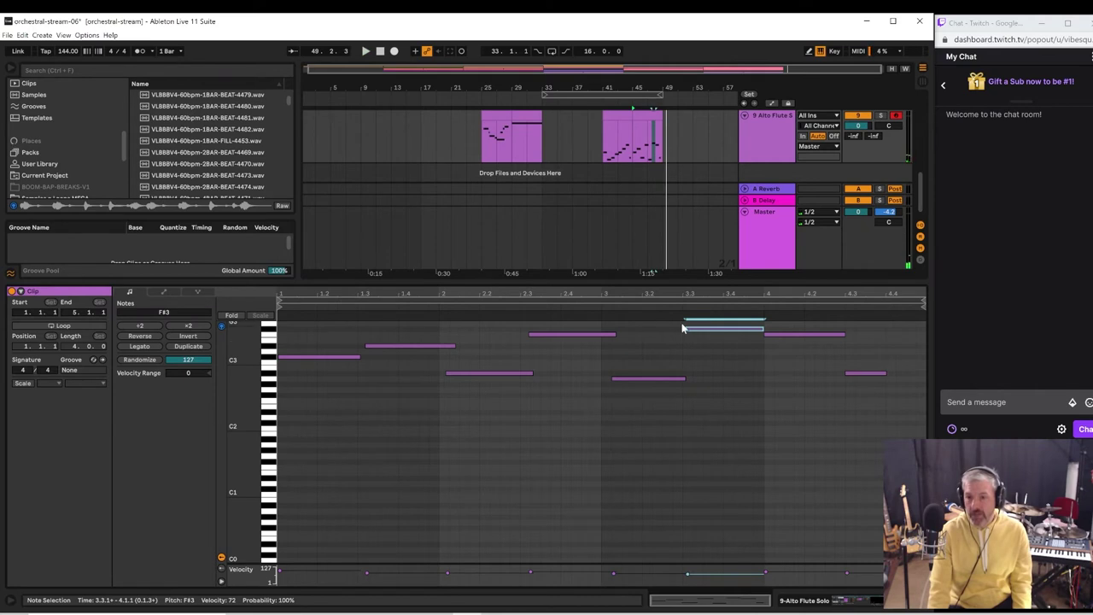
{"action": "key", "text": "space"}
- Raise the flute note at 3.3.1 further to A#3 and play the end of the phrase
{"action": "scroll", "coordinate": [689, 376], "scroll_direction": "up", "scroll_amount": 4}
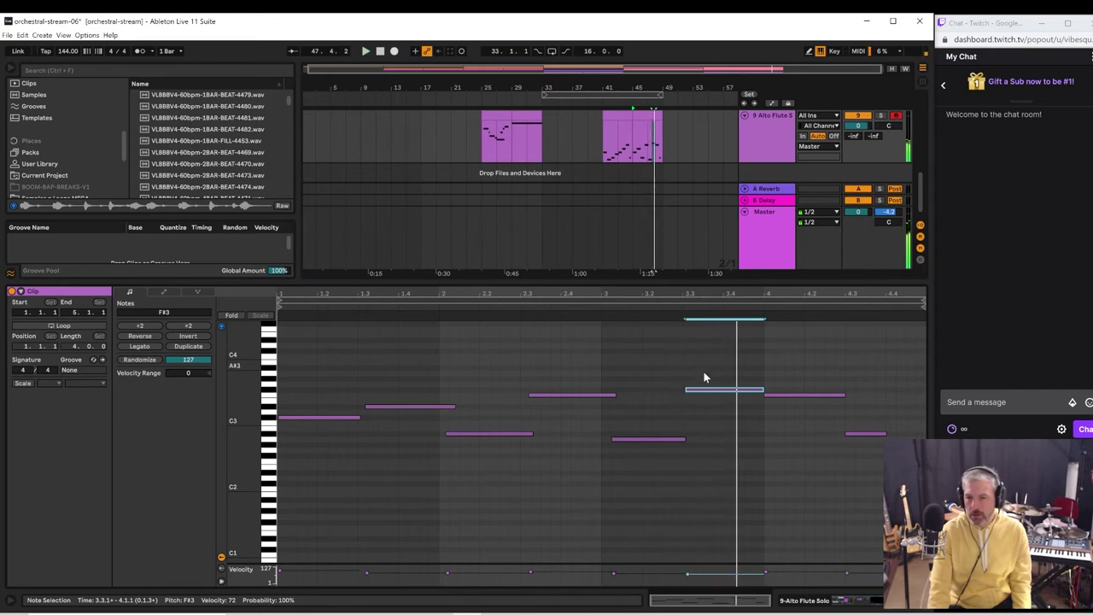
{"action": "key", "text": "Up"}
{"action": "key", "text": "Up"}
{"action": "key", "text": "Up"}
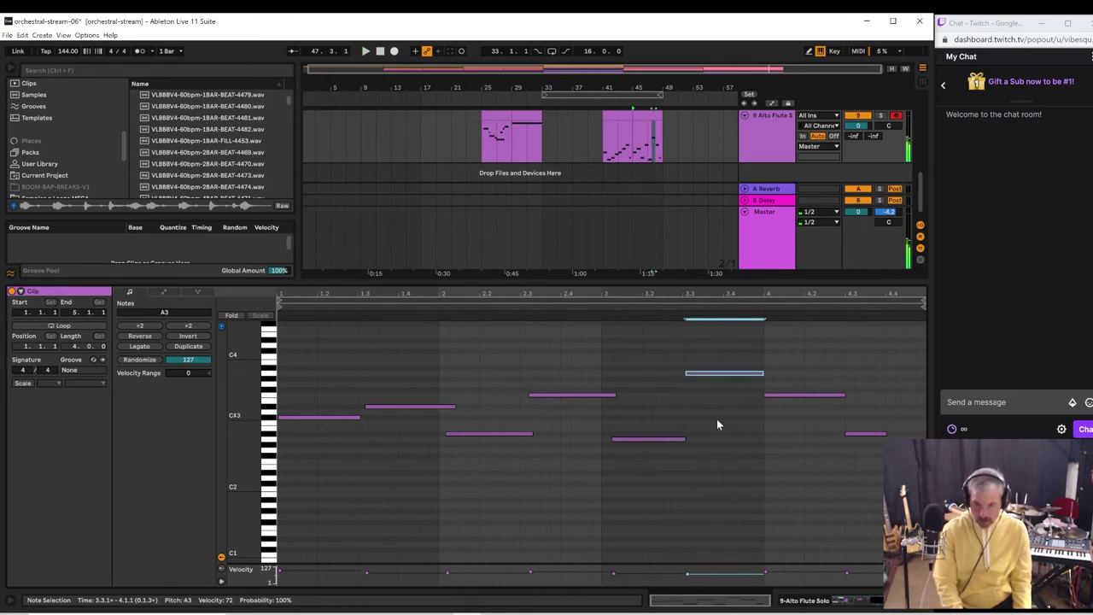
{"action": "key", "text": "space"}
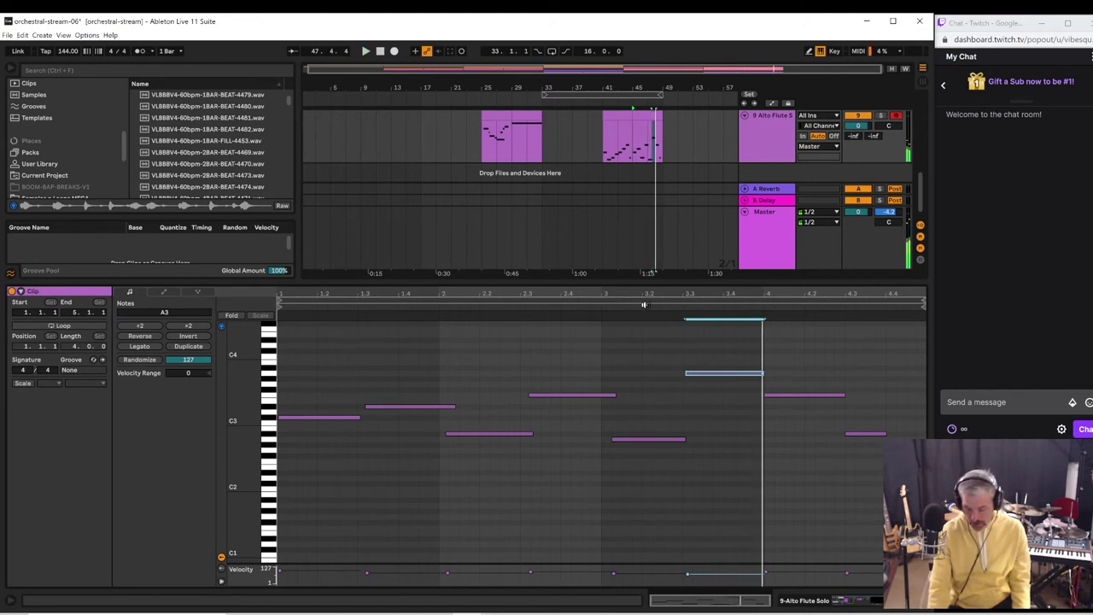
{"action": "key", "text": "Up"}
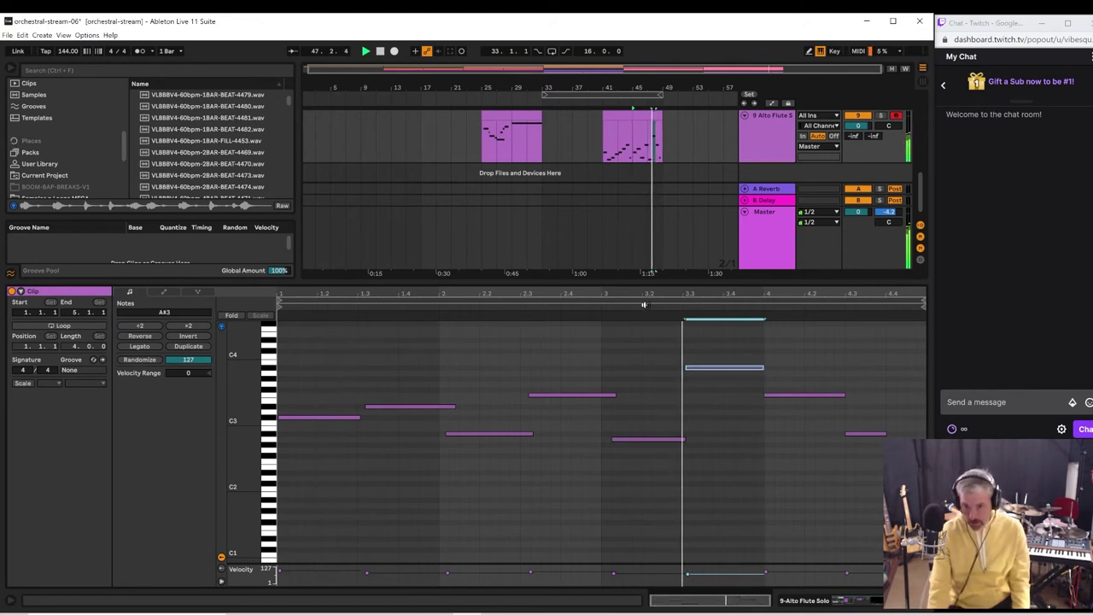
{"action": "left_click", "coordinate": [806, 368]}
{"action": "left_click", "coordinate": [716, 371]}
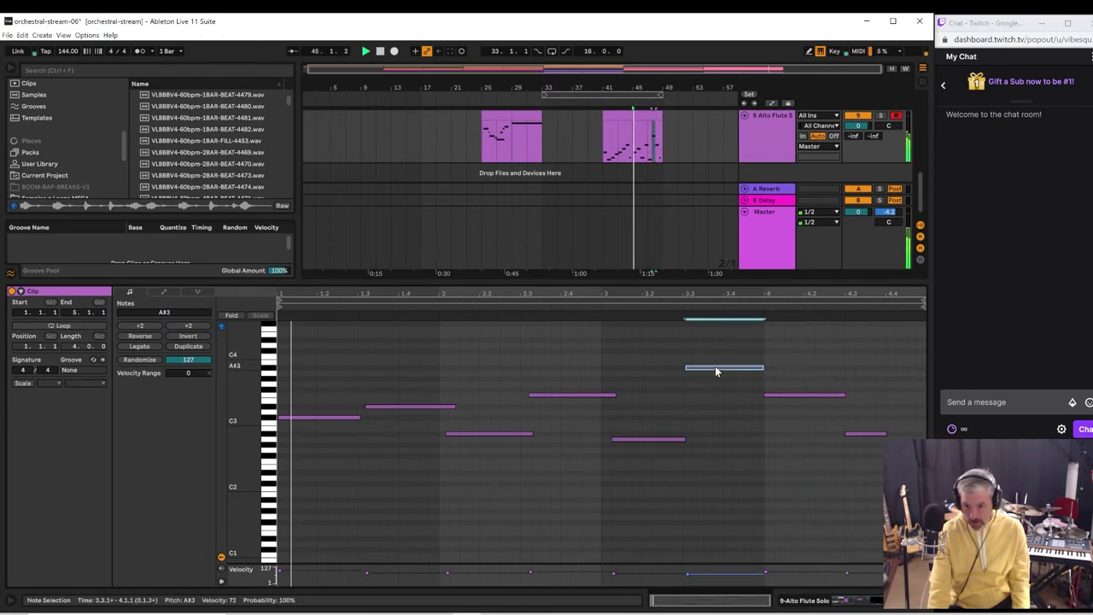
{"action": "left_click", "coordinate": [670, 304]}
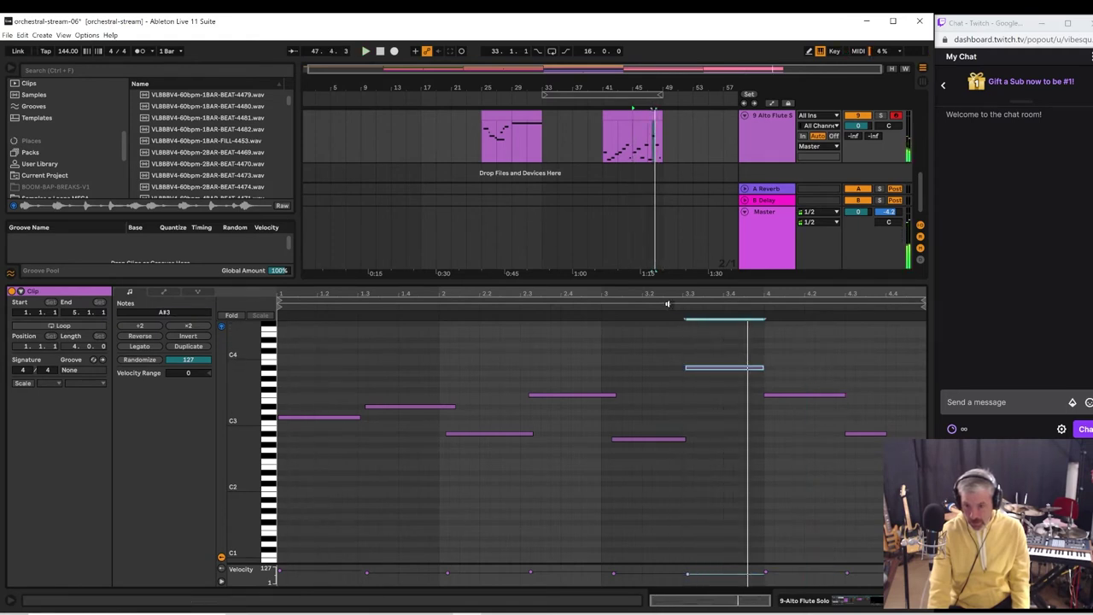
{"action": "left_click", "coordinate": [796, 350]}
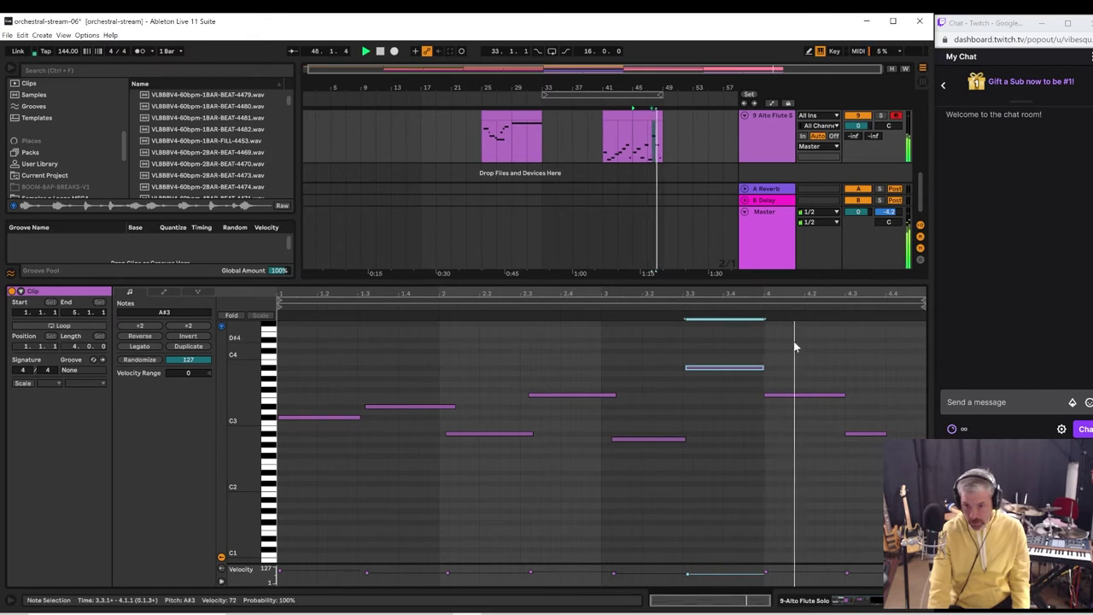
- Raise the flute clip's F3 note at 4.1.1 to A3 and play from 3.3
{"action": "left_click", "coordinate": [805, 397]}
{"action": "key", "text": "Up"}
{"action": "key", "text": "Up"}
{"action": "key", "text": "Up"}
{"action": "key", "text": "Up"}
{"action": "key", "text": "Up"}
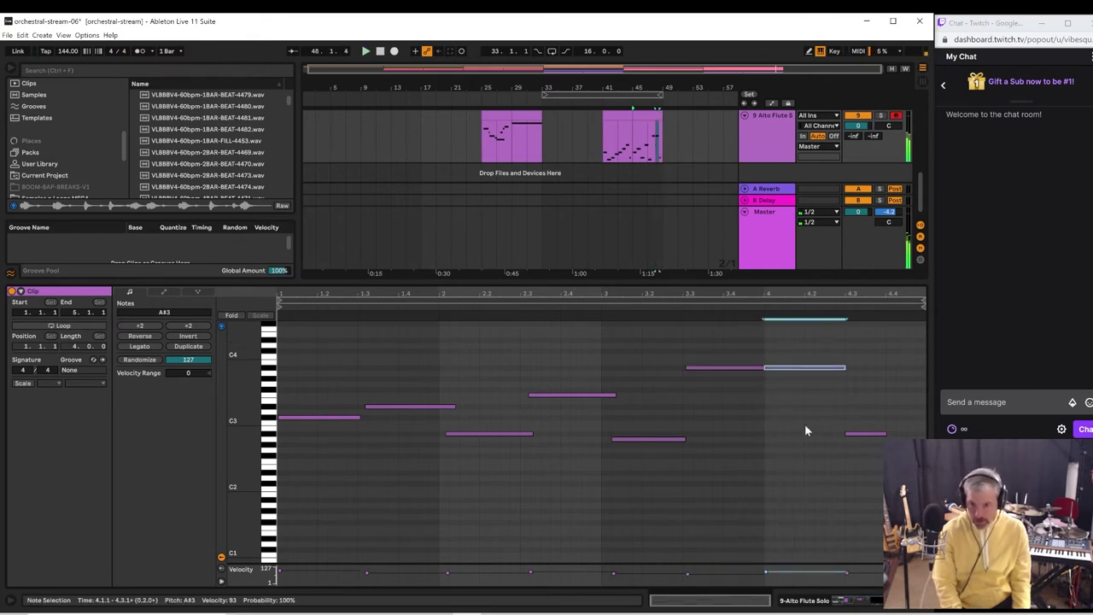
{"action": "key", "text": "Down"}
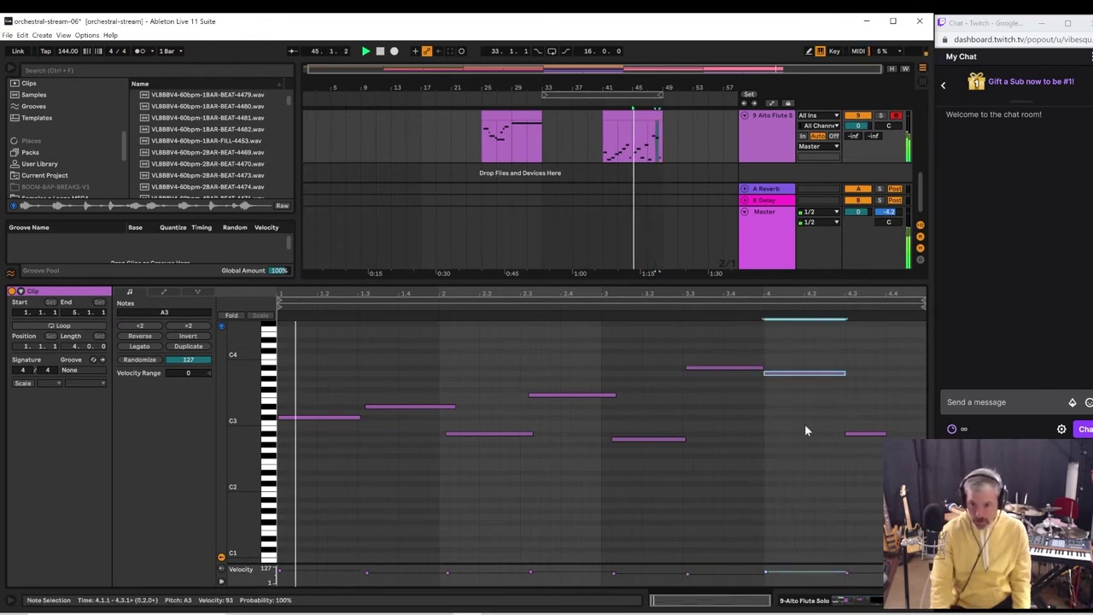
{"action": "left_click", "coordinate": [680, 307]}
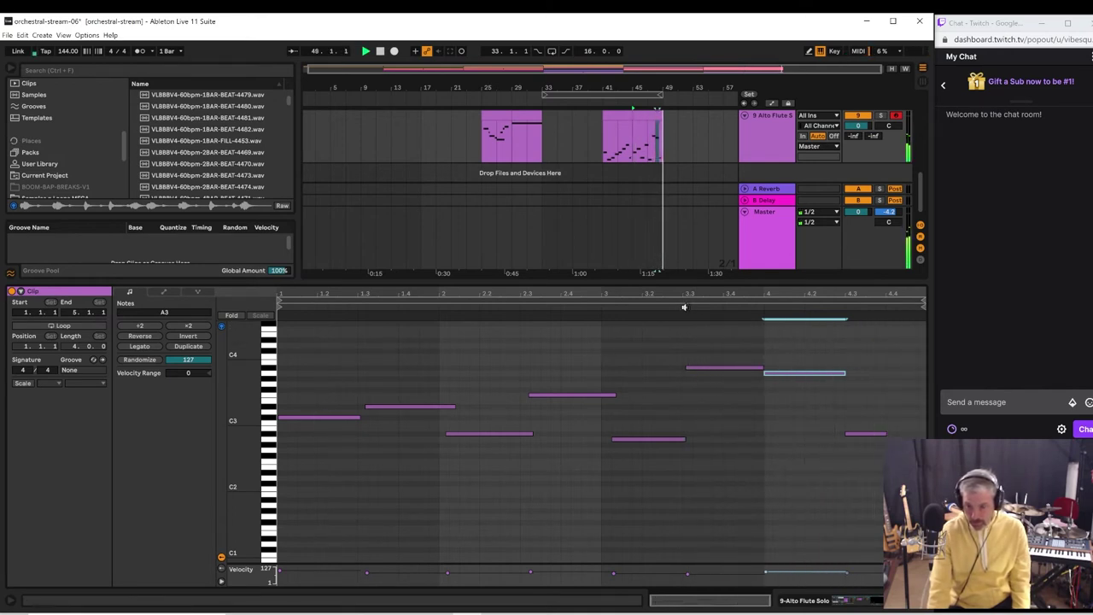
{"action": "key", "text": "space"}
- Raise the last flute note at 4.3.1 to C#3 and play the phrase
{"action": "left_click", "coordinate": [863, 434]}
{"action": "key", "text": "Up"}
{"action": "key", "text": "Up"}
{"action": "key", "text": "Up"}
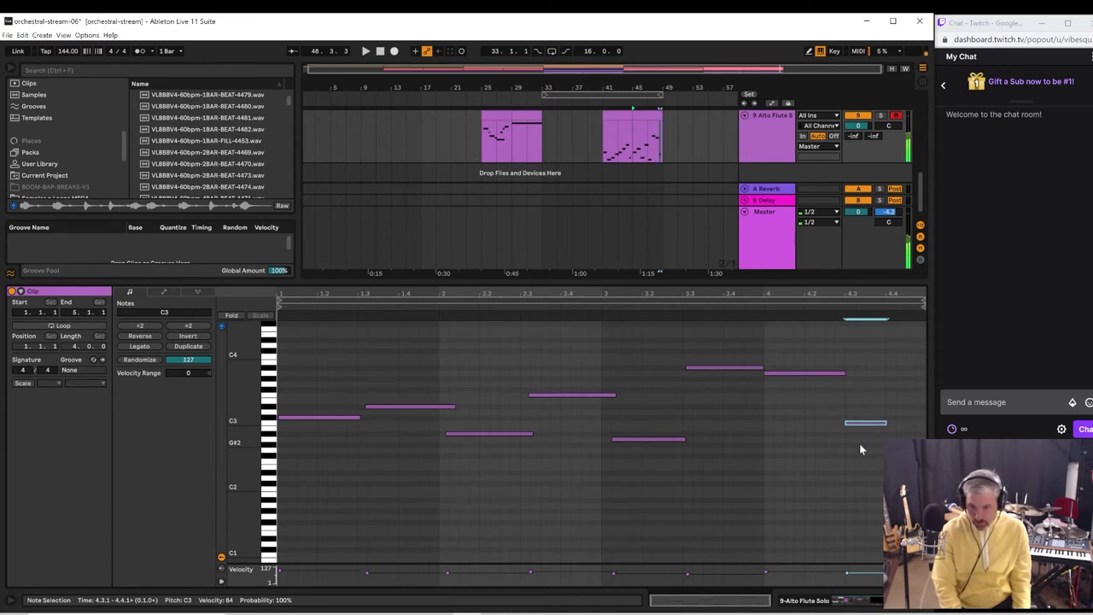
{"action": "key", "text": "space"}
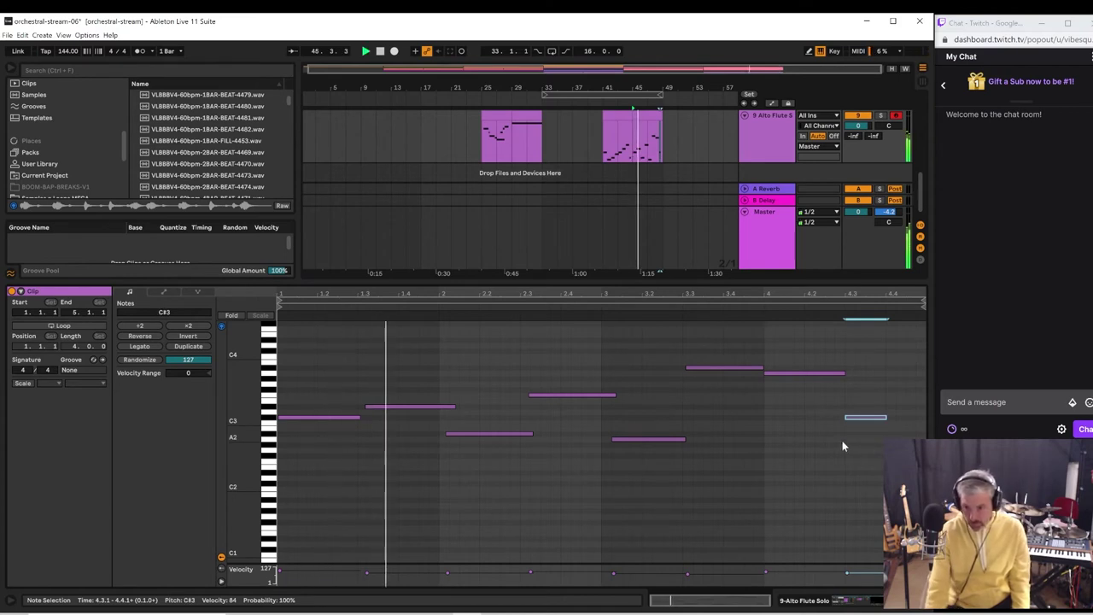
- Add a harmony note below the last flute note, spanning 4.3.1 to 4.4.2, set it to A#2, and play the phrase
{"action": "double_click", "coordinate": [840, 439]}
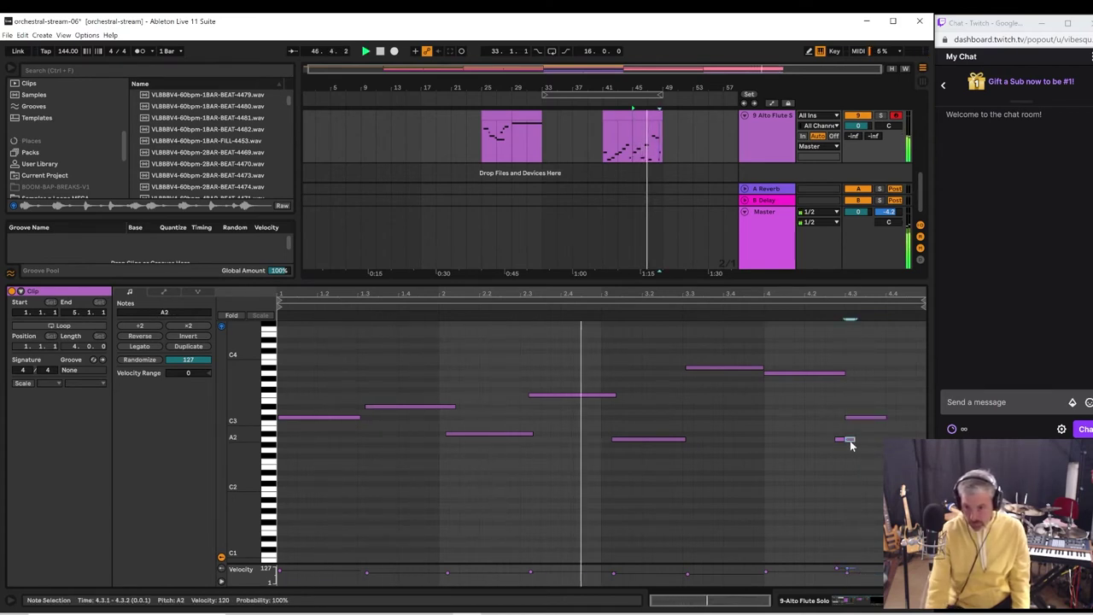
{"action": "key", "text": "Right"}
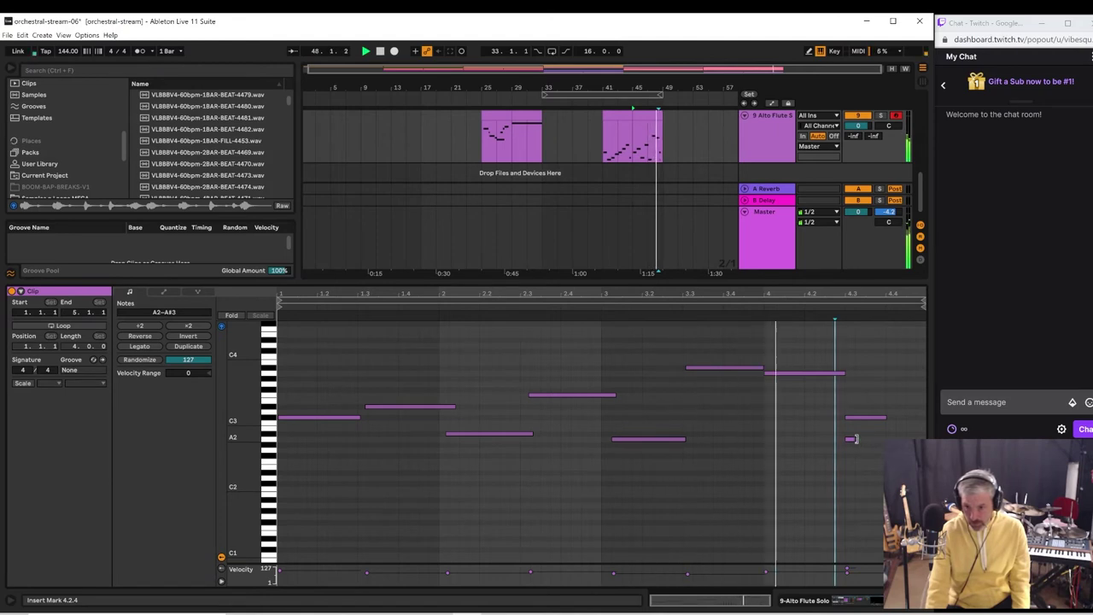
{"action": "left_click_drag", "start_coordinate": [854, 440], "coordinate": [896, 440]}
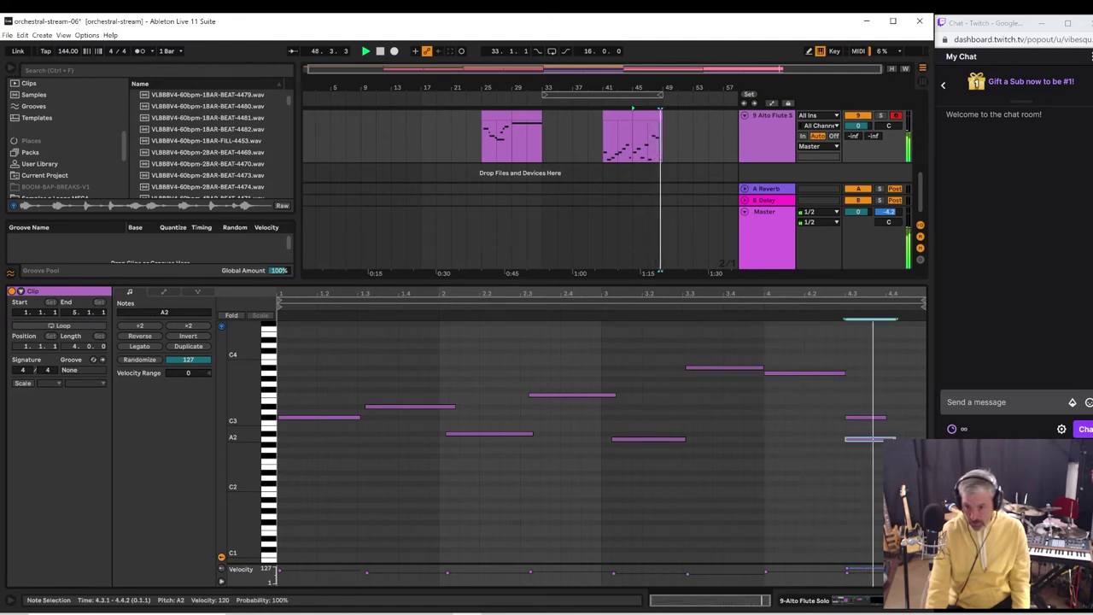
{"action": "left_click", "coordinate": [872, 418]}
{"action": "left_click", "coordinate": [871, 441]}
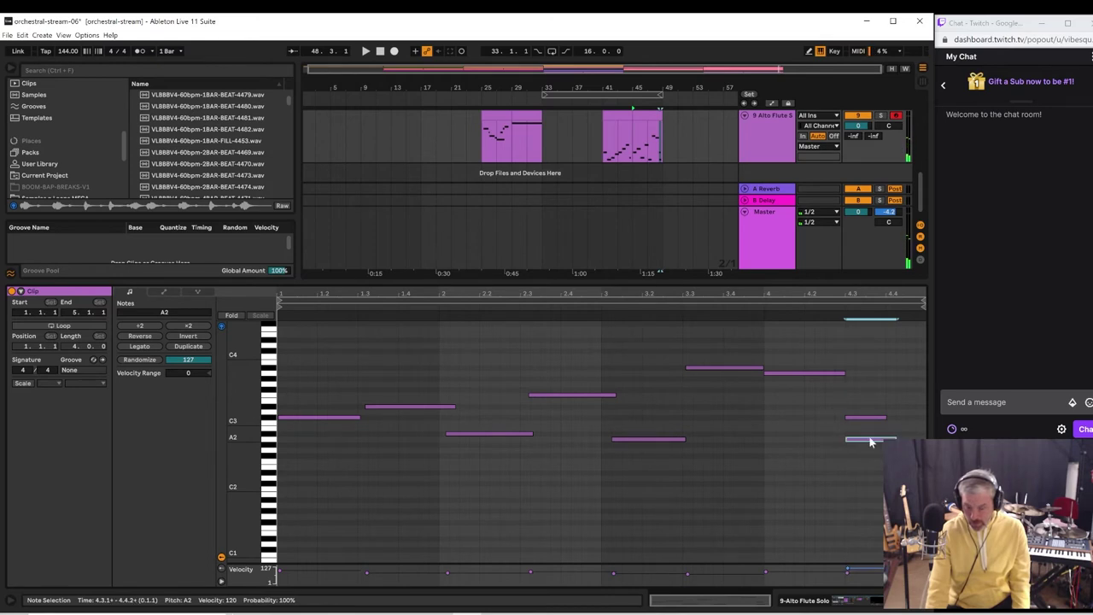
{"action": "key", "text": "Up"}
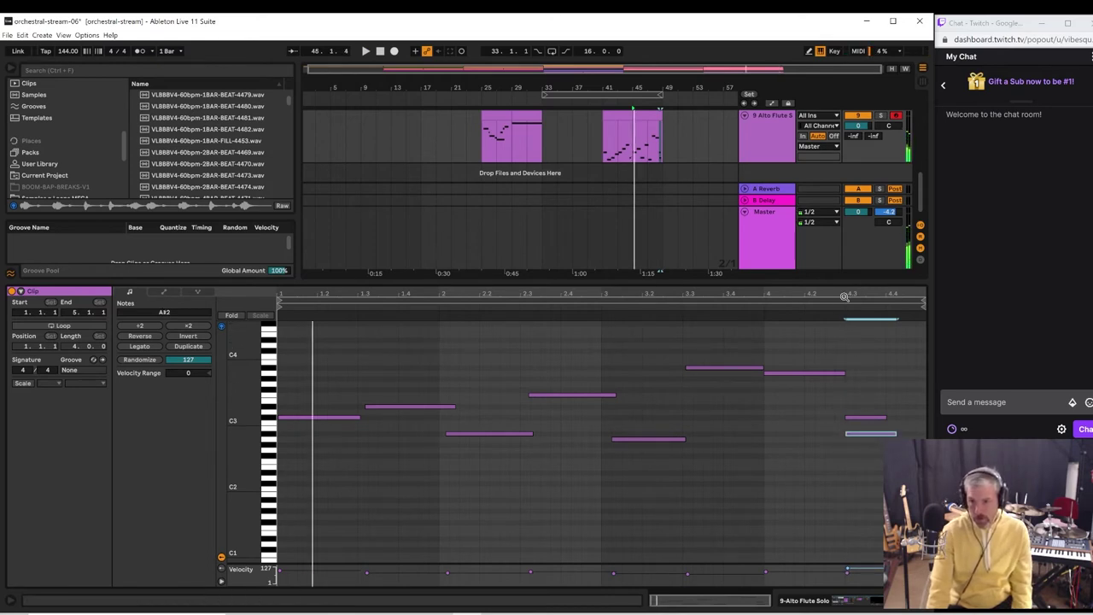
{"action": "key", "text": "space"}
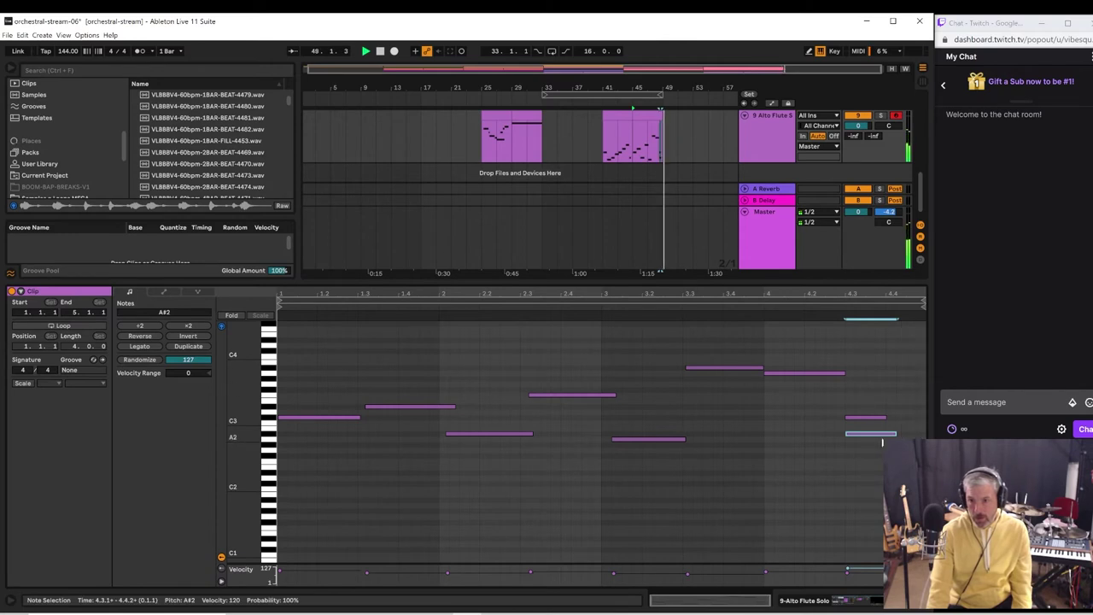
- Compare the two closing notes, delete the added A#2 harmony note at 4.3.1, and play the end of the phrase
{"action": "left_click", "coordinate": [861, 406]}
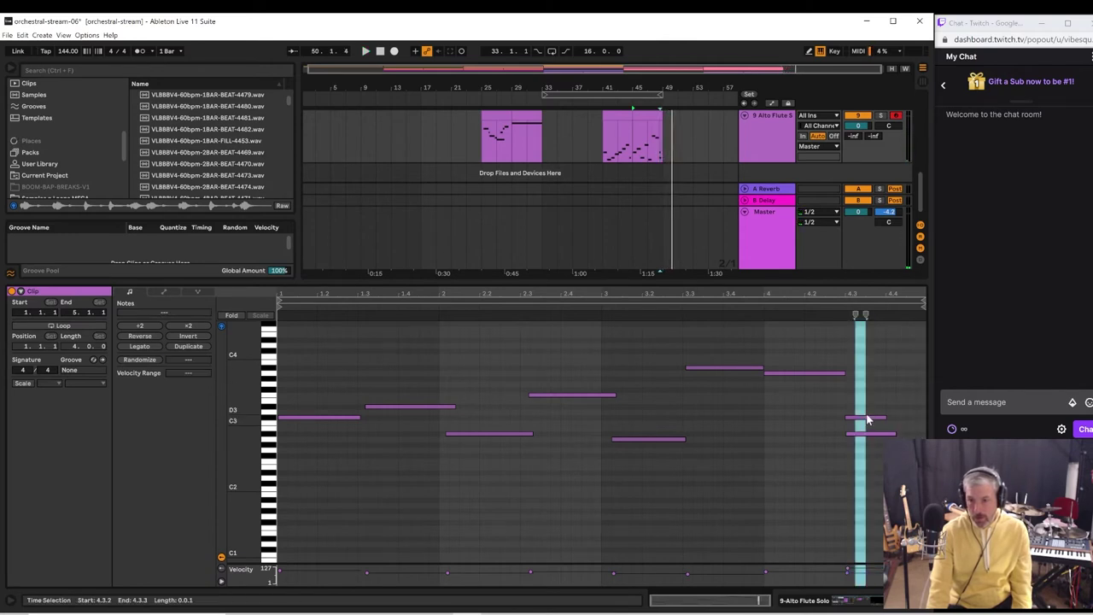
{"action": "left_click", "coordinate": [867, 418]}
{"action": "key", "text": "space"}
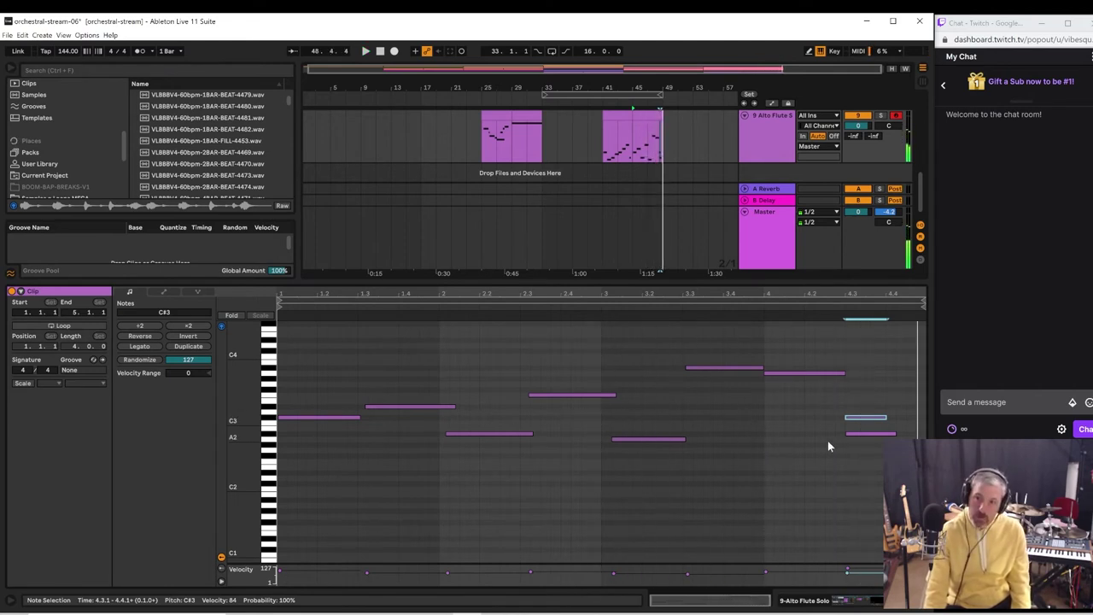
{"action": "left_click", "coordinate": [854, 435]}
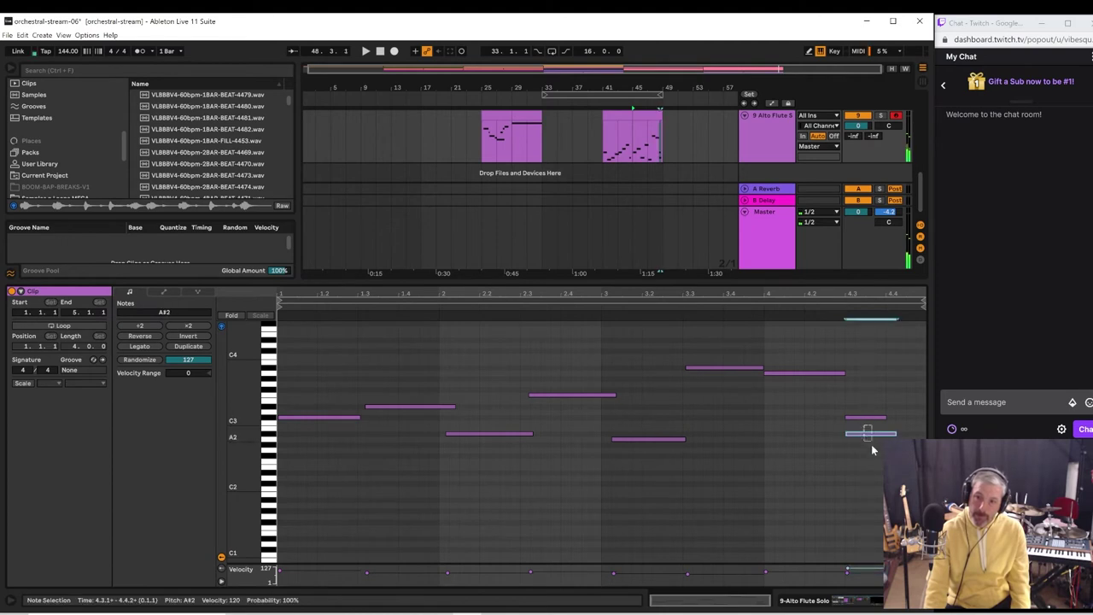
{"action": "double_click", "coordinate": [855, 434]}
{"action": "key", "text": "space"}
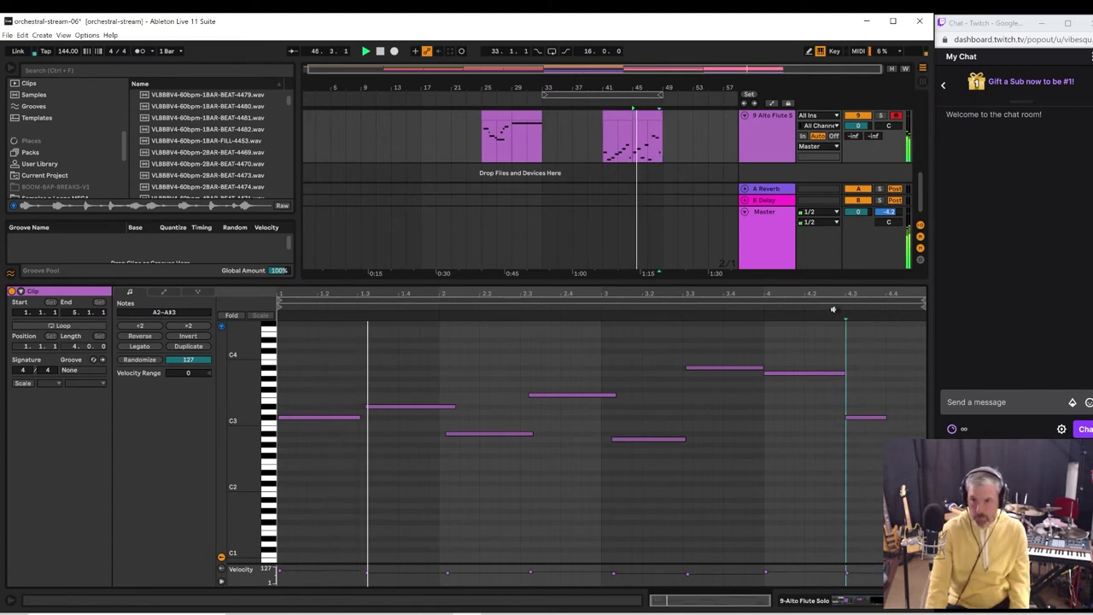
{"action": "left_click", "coordinate": [834, 309]}
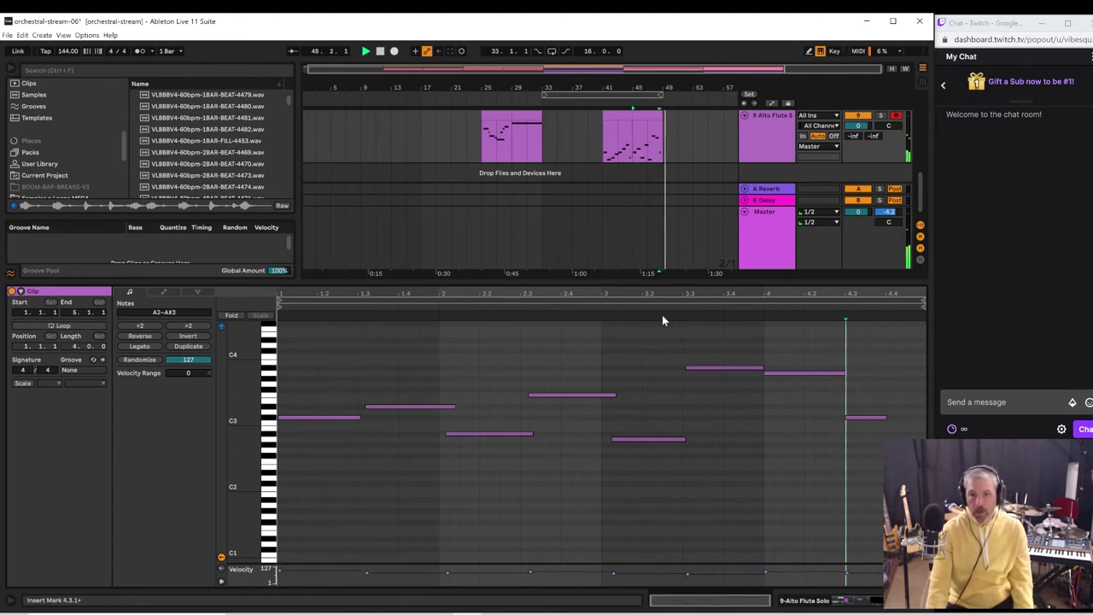
- Play from bar 30, extend the loop range to span bars 1 to 49, and shrink the clip view to reveal more tracks
{"action": "left_click", "coordinate": [516, 135]}
{"action": "left_click_drag", "start_coordinate": [548, 87], "coordinate": [549, 84]}
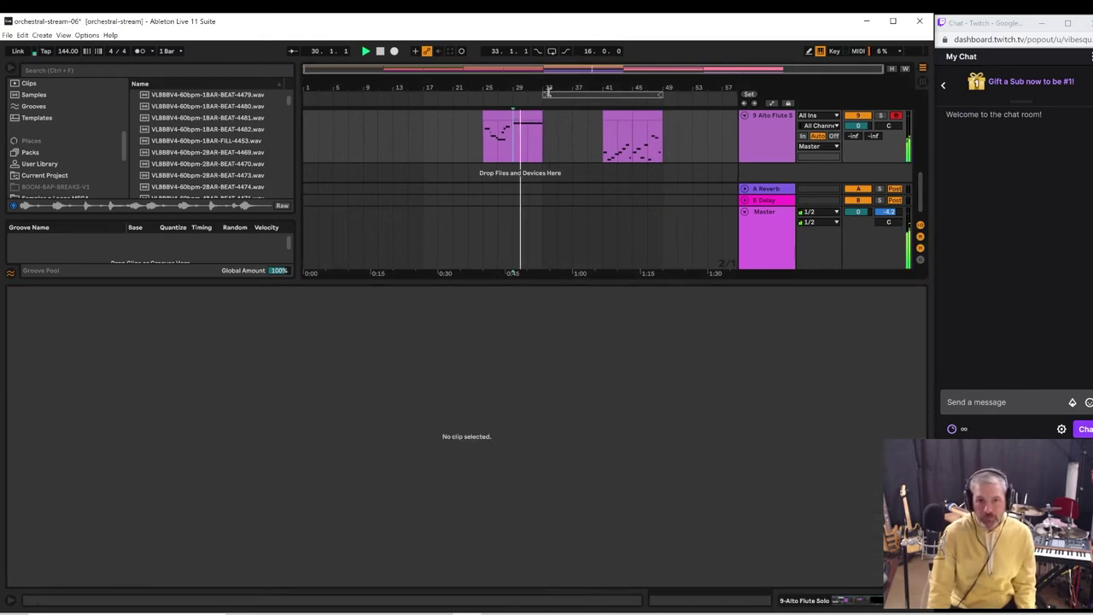
{"action": "key", "text": "ctrl+a"}
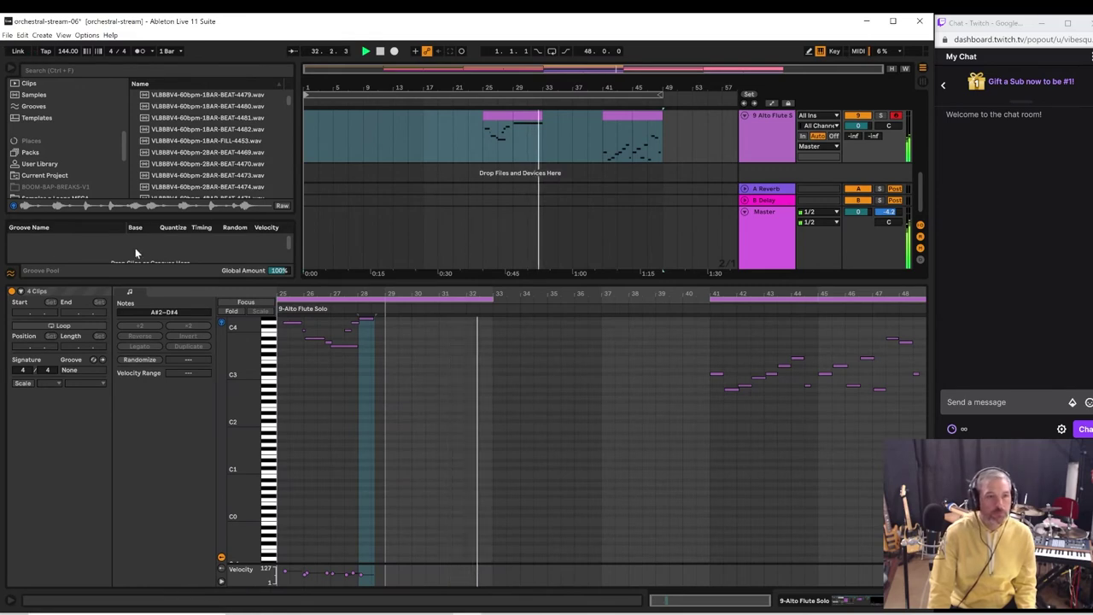
{"action": "left_click_drag", "start_coordinate": [155, 285], "coordinate": [160, 489]}
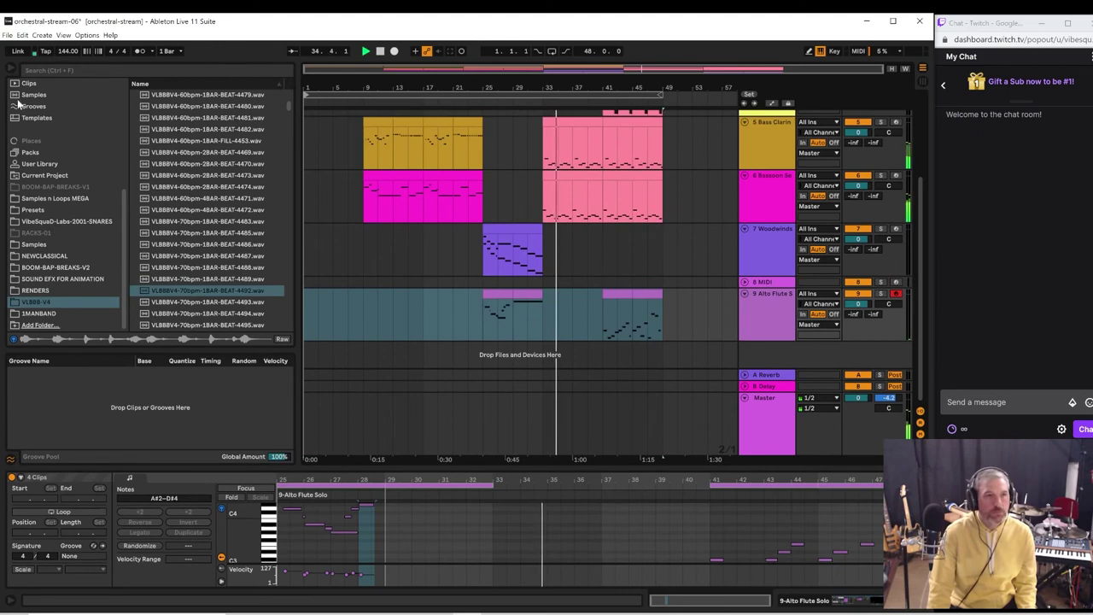
- Save the set as a new version named orchestral-stream-07
{"action": "left_click", "coordinate": [8, 36]}
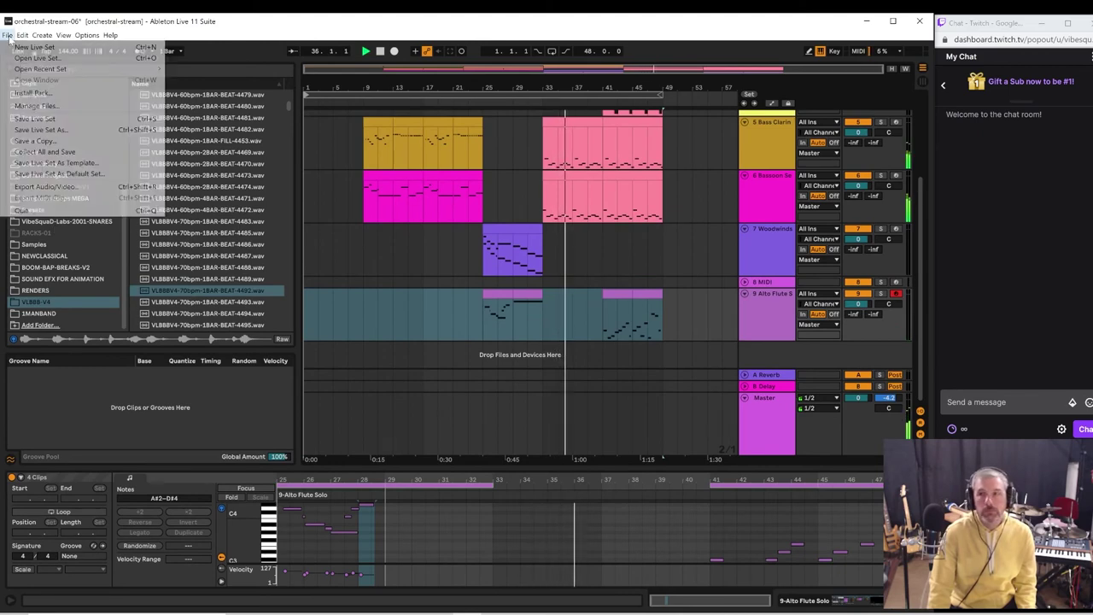
{"action": "left_click", "coordinate": [38, 129]}
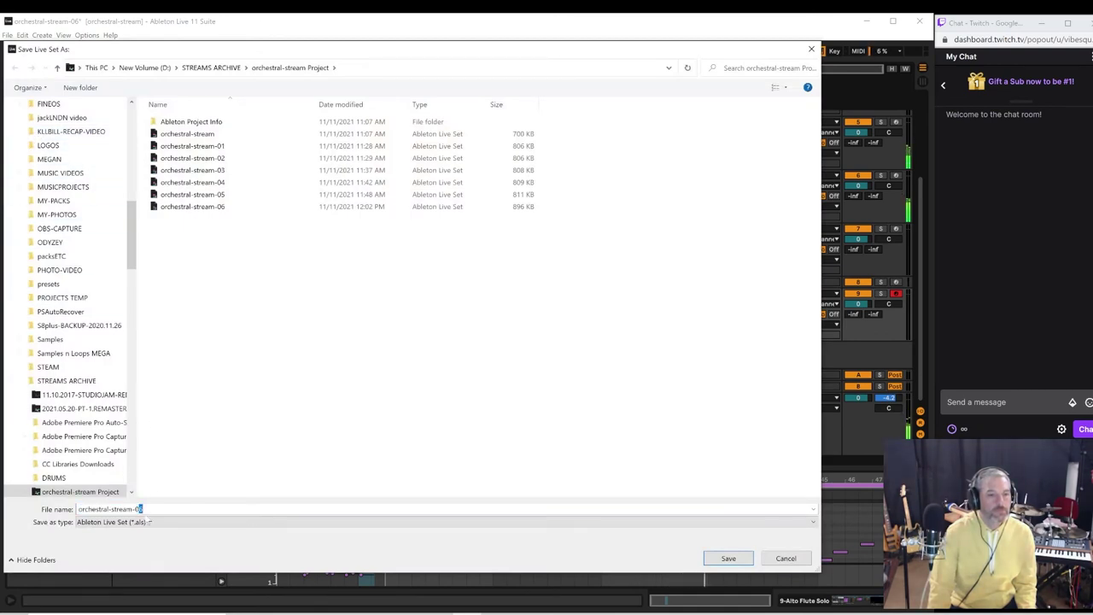
{"action": "key", "text": "Return"}
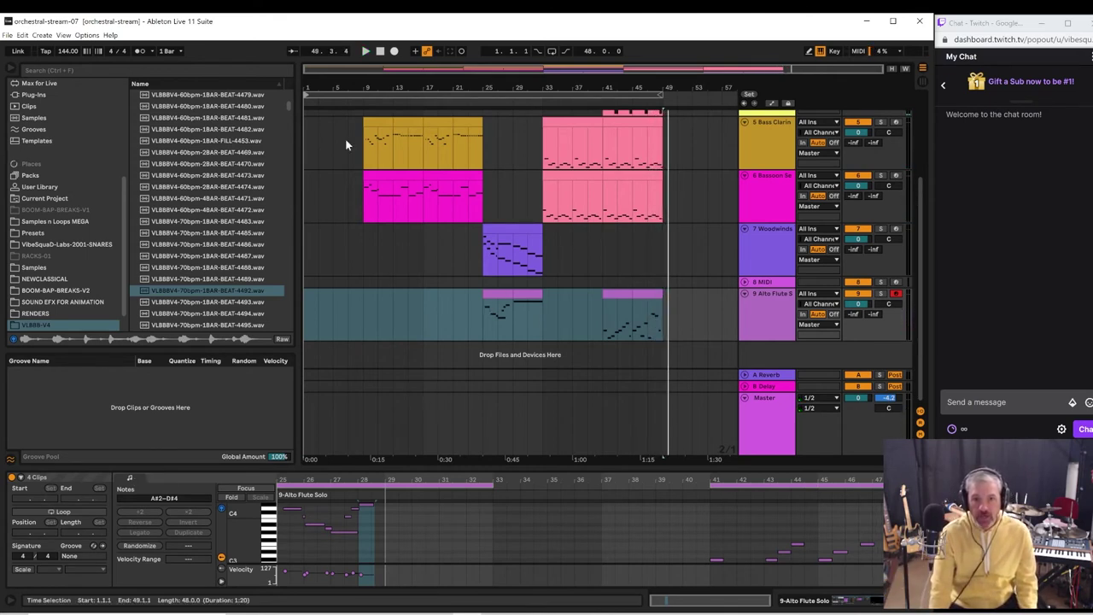
- Play the arrangement briefly from bar 3, and restart playback at bar 25 where the Bass Clarinet clips end
{"action": "left_click", "coordinate": [316, 162]}
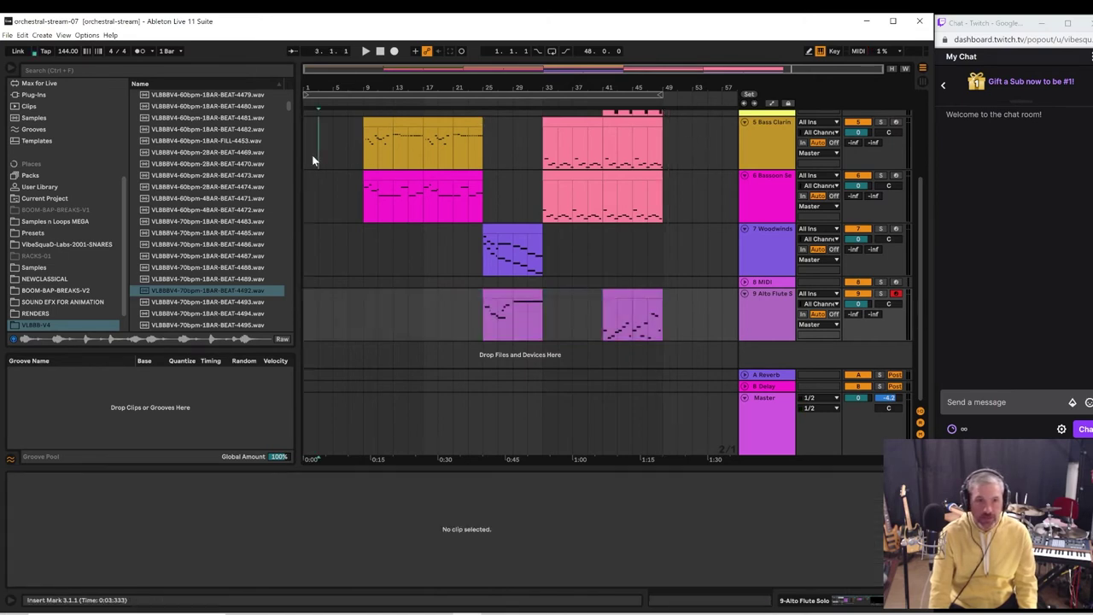
{"action": "key", "text": "space"}
{"action": "left_click", "coordinate": [478, 169]}
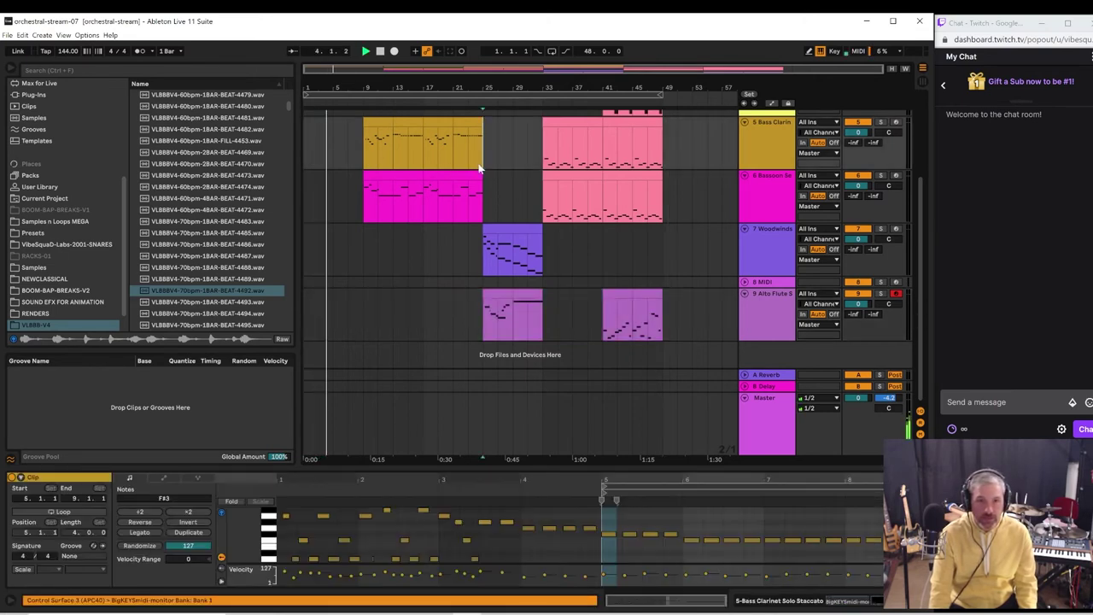
{"action": "key", "text": "space"}
{"action": "key", "text": "space"}
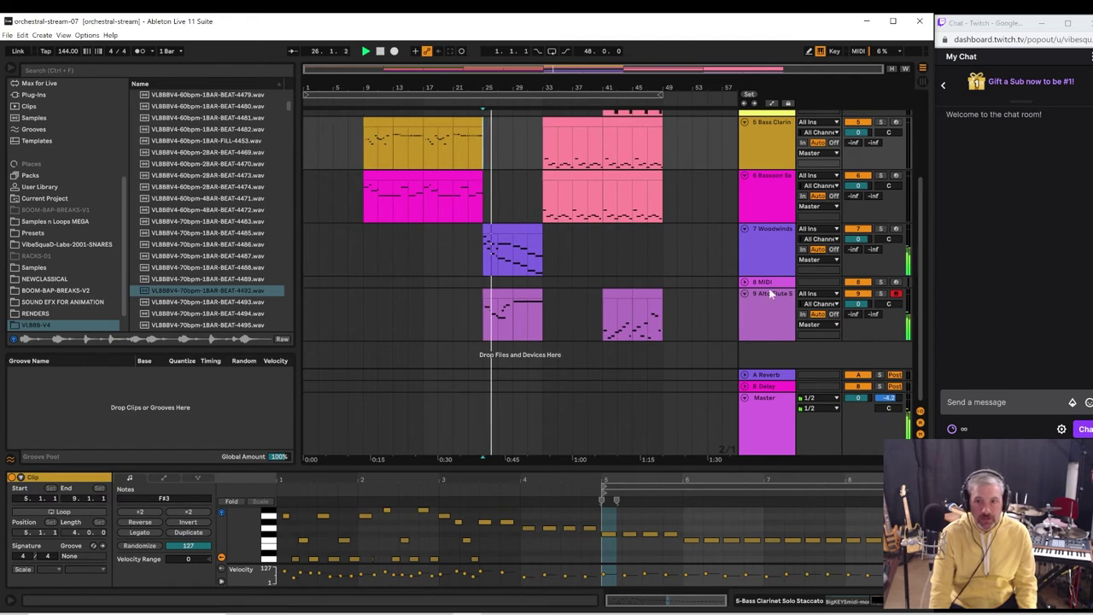
- Collapse the Alto Flute track and delete the unused MIDI track 8 above it
{"action": "left_click", "coordinate": [744, 293]}
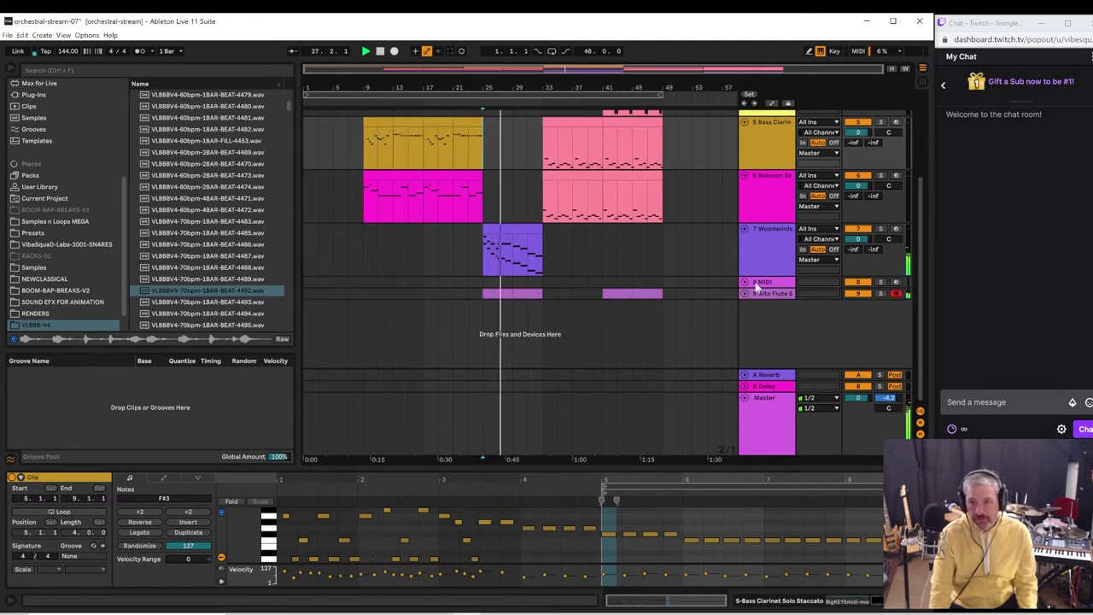
{"action": "left_click", "coordinate": [757, 283]}
{"action": "key", "text": "Delete"}
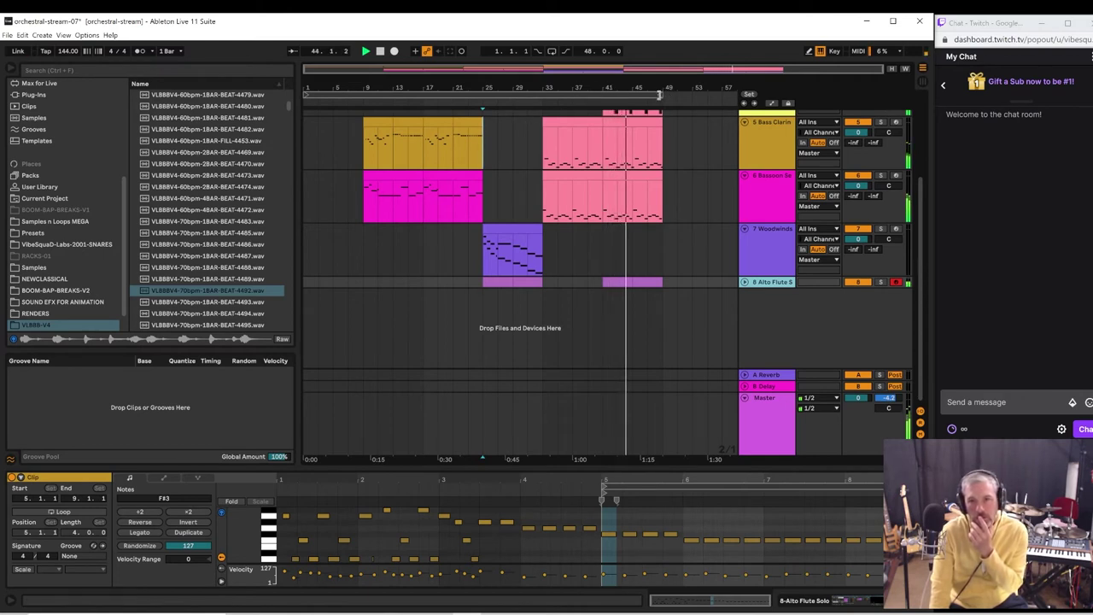
- Set the loop range to bars 41 to 49 and duplicate that section's clips on all tracks into bars 49 to 57
{"action": "mouse_move", "coordinate": [659, 94]}
{"action": "left_mouse_down"}
{"action": "mouse_move", "coordinate": [693, 103]}
{"action": "mouse_move", "coordinate": [662, 100]}
{"action": "left_mouse_up"}
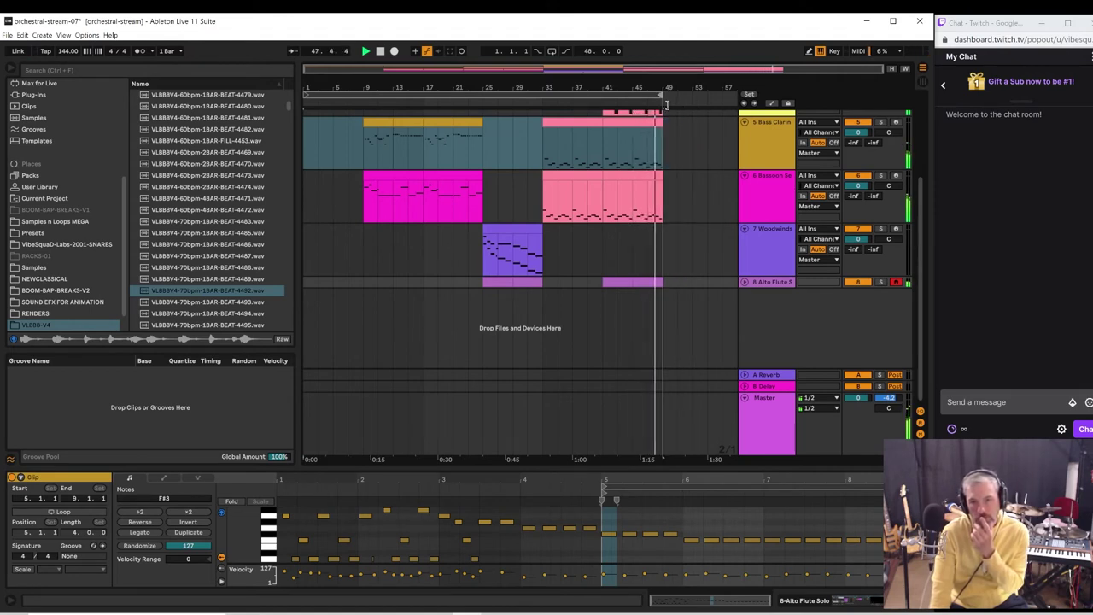
{"action": "left_click", "coordinate": [605, 96]}
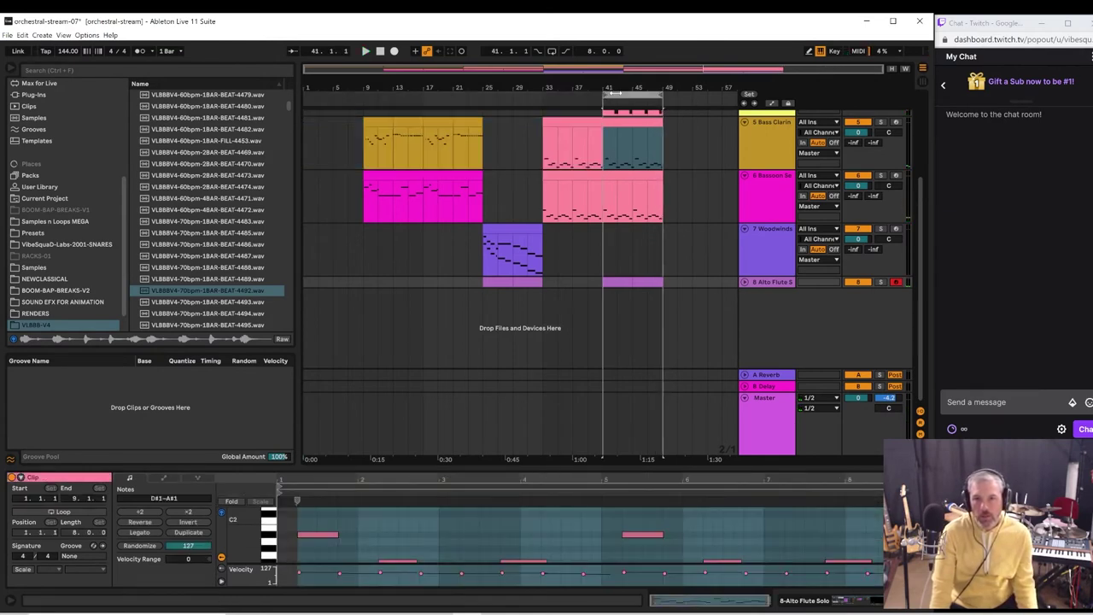
{"action": "left_click", "coordinate": [613, 94]}
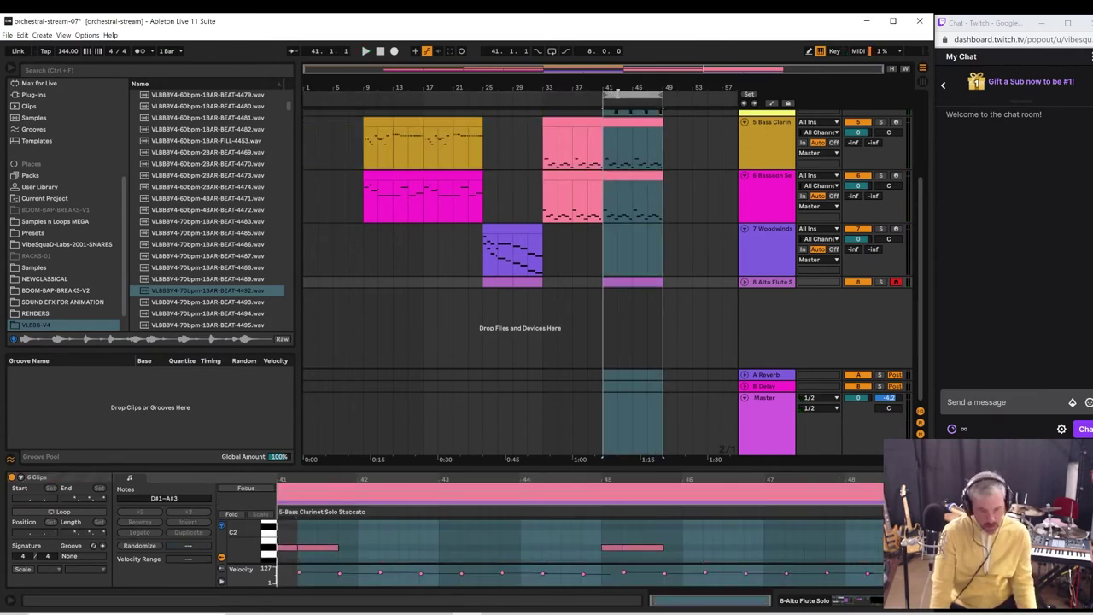
{"action": "key", "text": "ctrl+d"}
{"action": "left_click_drag", "start_coordinate": [637, 97], "coordinate": [777, 256]}
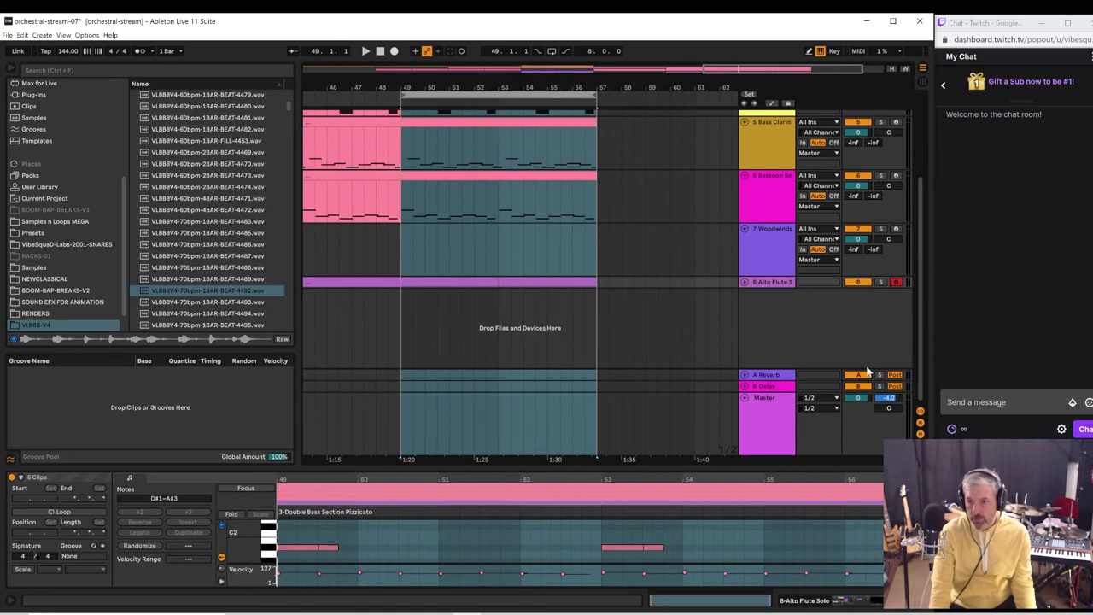
- Hide the clip view, arm the Cello Section Pizzicato track, and rehearse a part over playback from bar 49
{"action": "scroll", "coordinate": [923, 288], "scroll_direction": "up", "scroll_amount": 3}
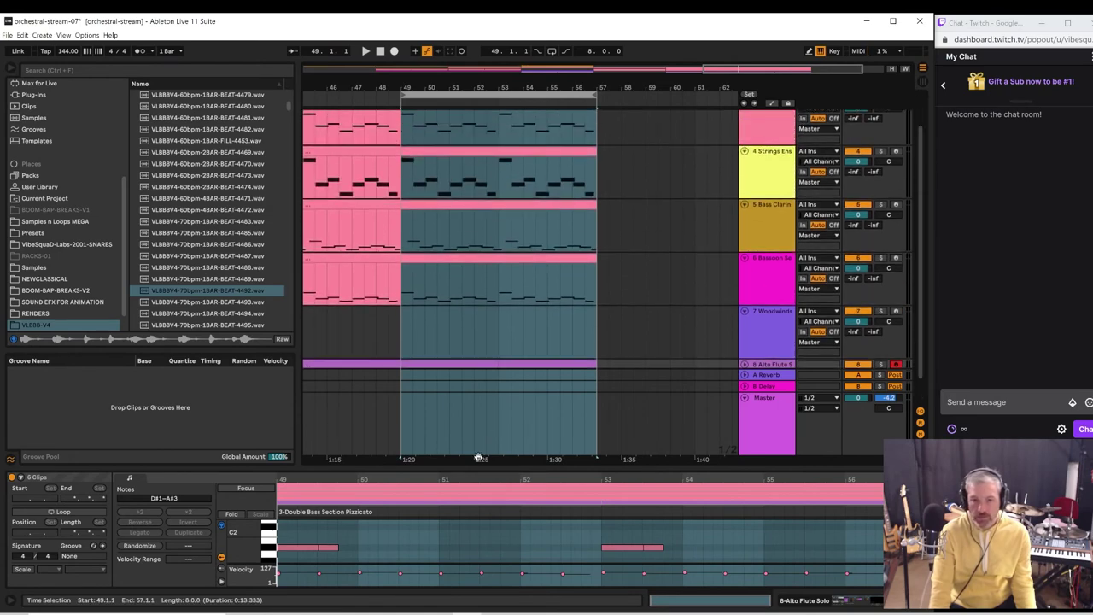
{"action": "key", "text": "ctrl+alt+l"}
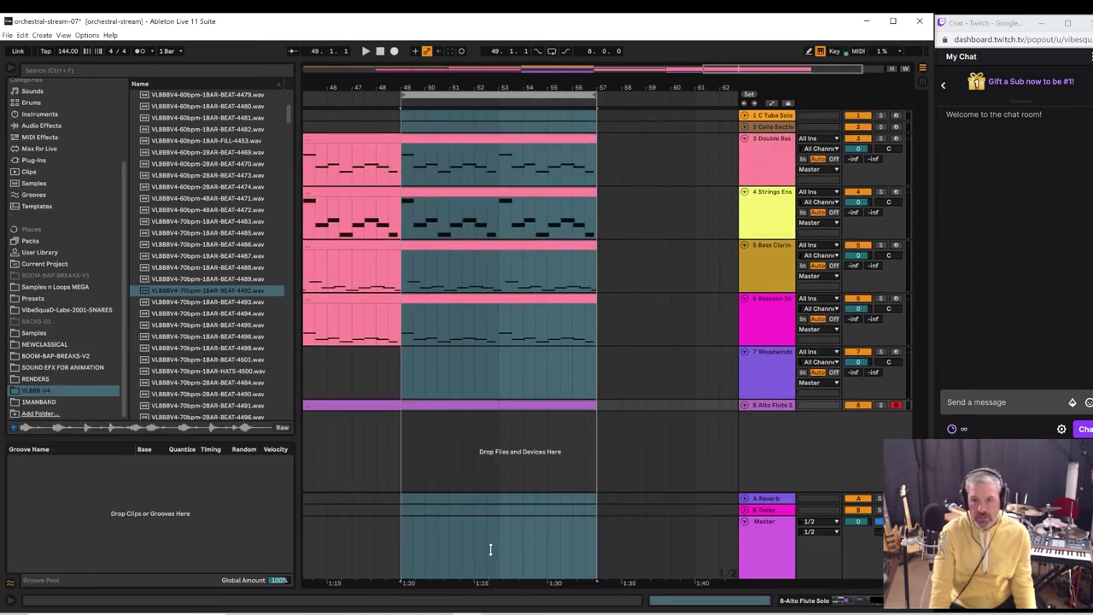
{"action": "key", "text": "space"}
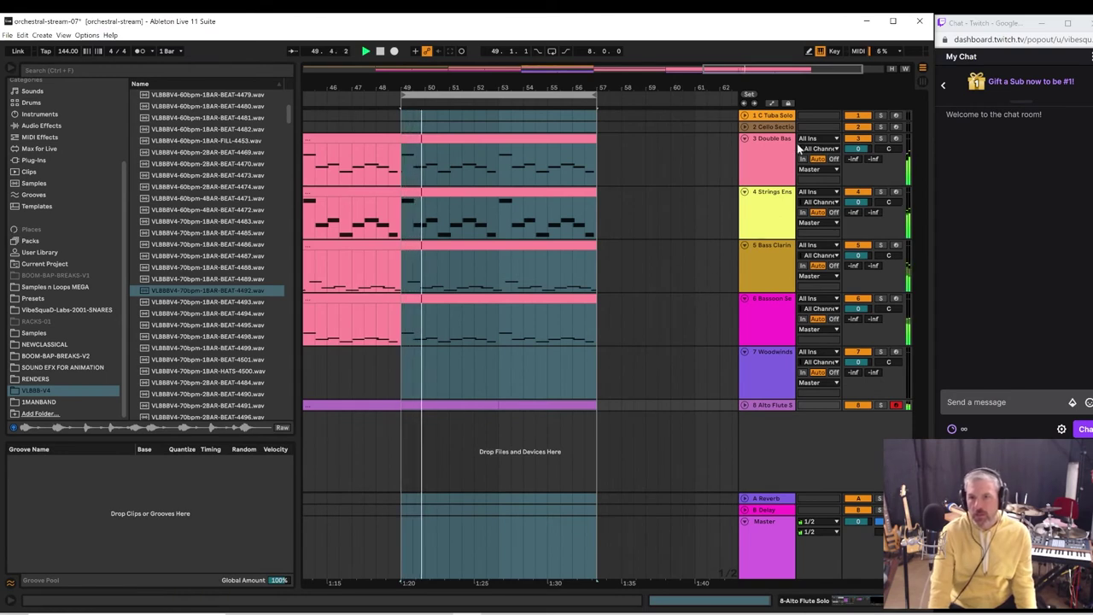
{"action": "left_click", "coordinate": [767, 129]}
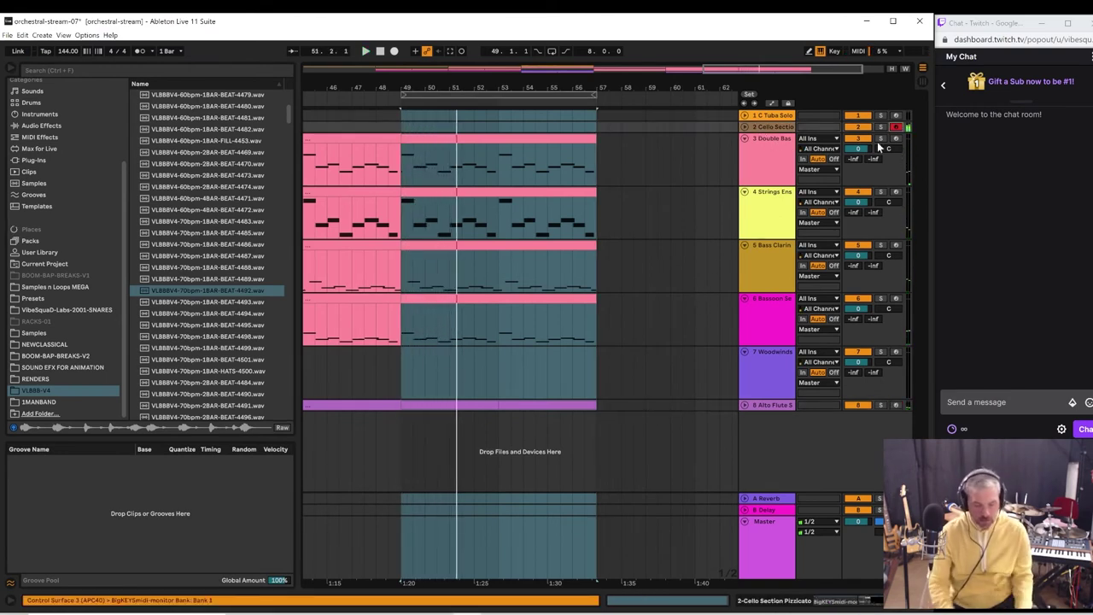
{"action": "key", "text": "space"}
{"action": "key", "text": "space"}
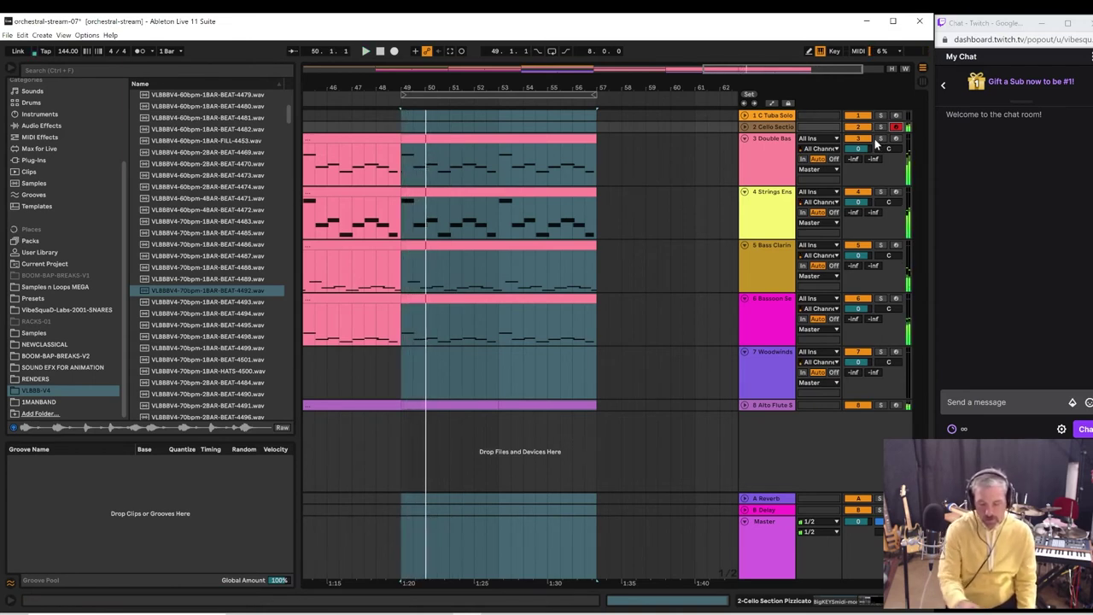
{"action": "key", "text": "space"}
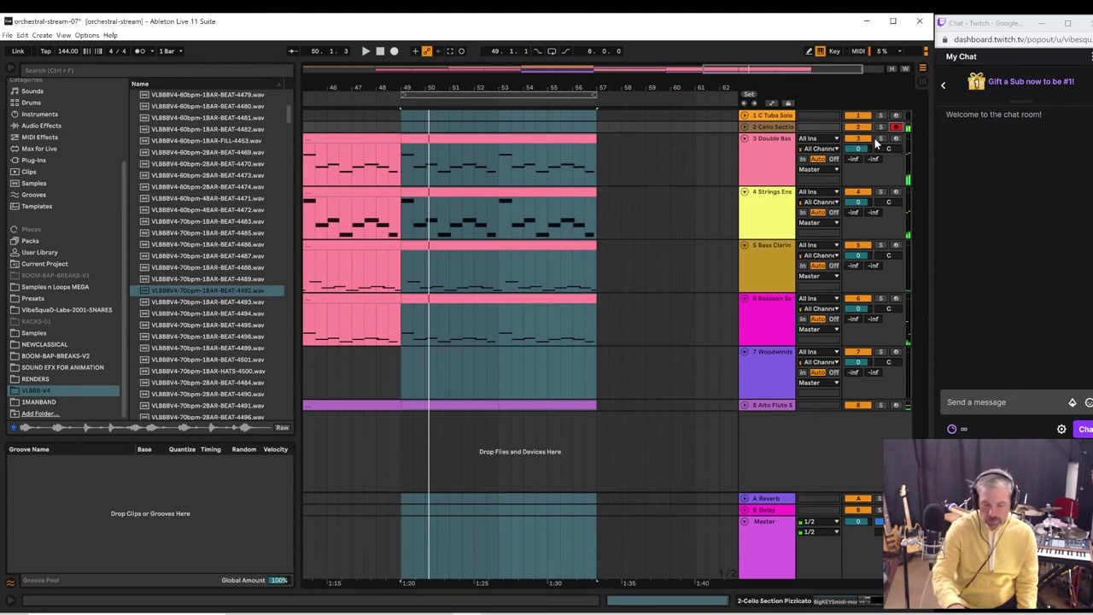
{"action": "key", "text": "space"}
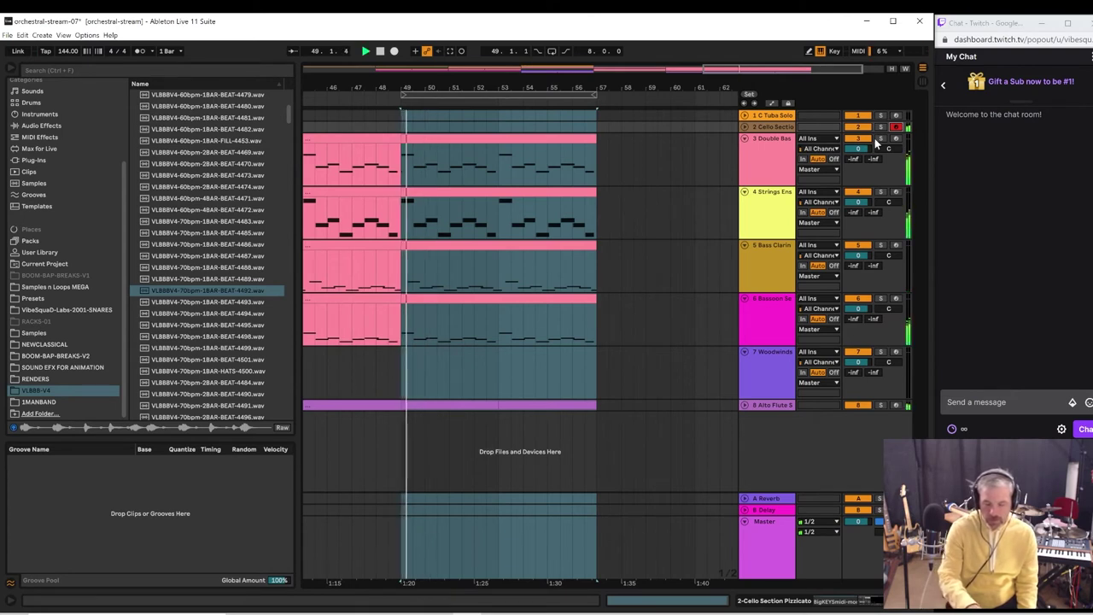
{"action": "key", "text": "space"}
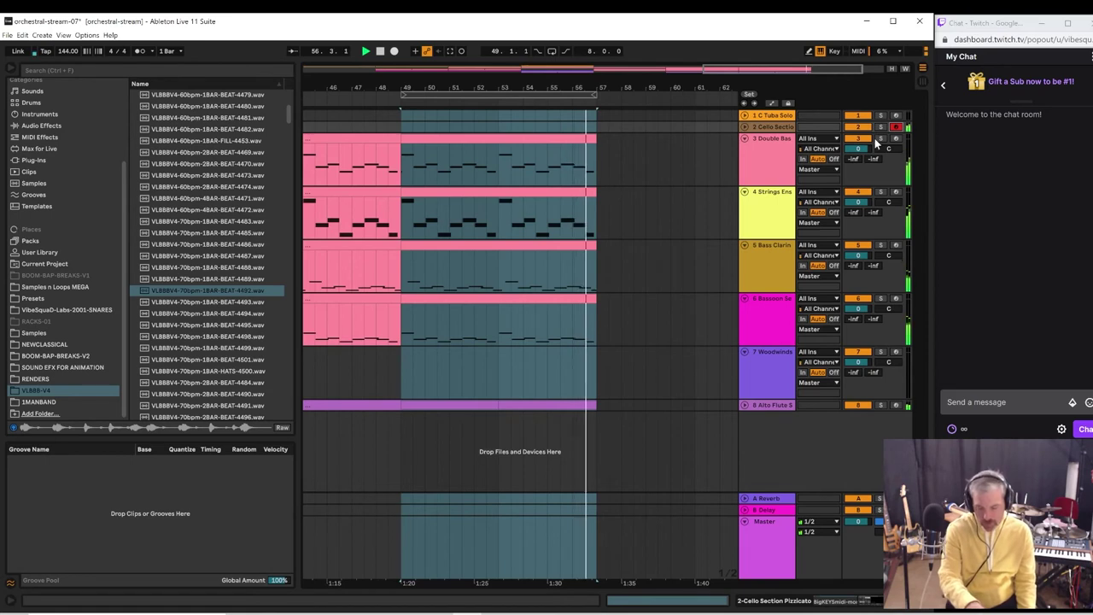
{"action": "key", "text": "space"}
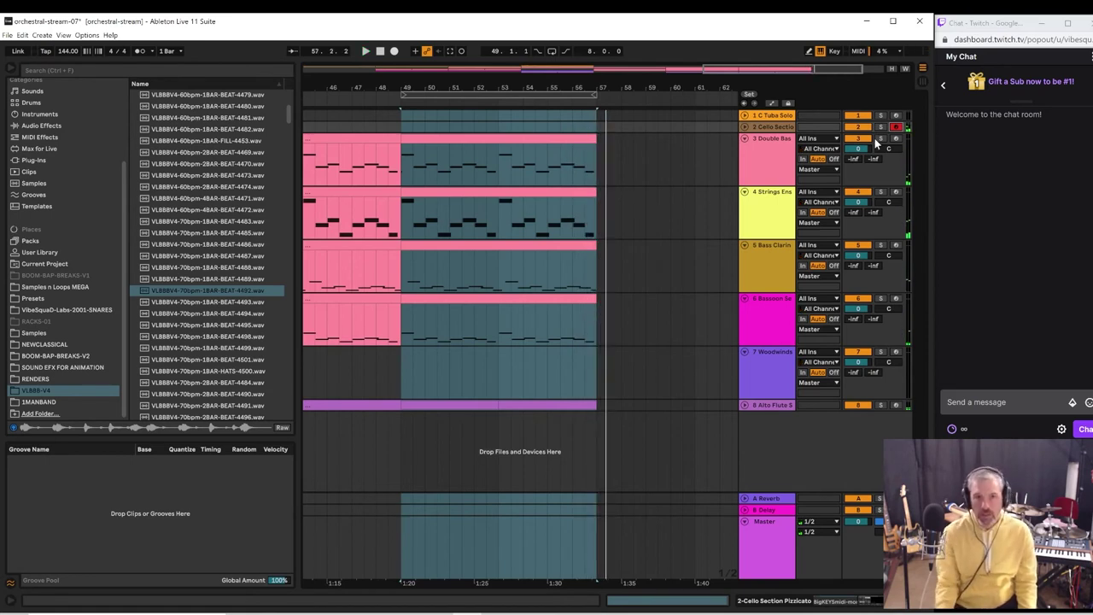
- Turn on looping for bars 49 to 57 and capture the part played on the Cello Section Pizzicato track as a MIDI clip
{"action": "left_click", "coordinate": [552, 52]}
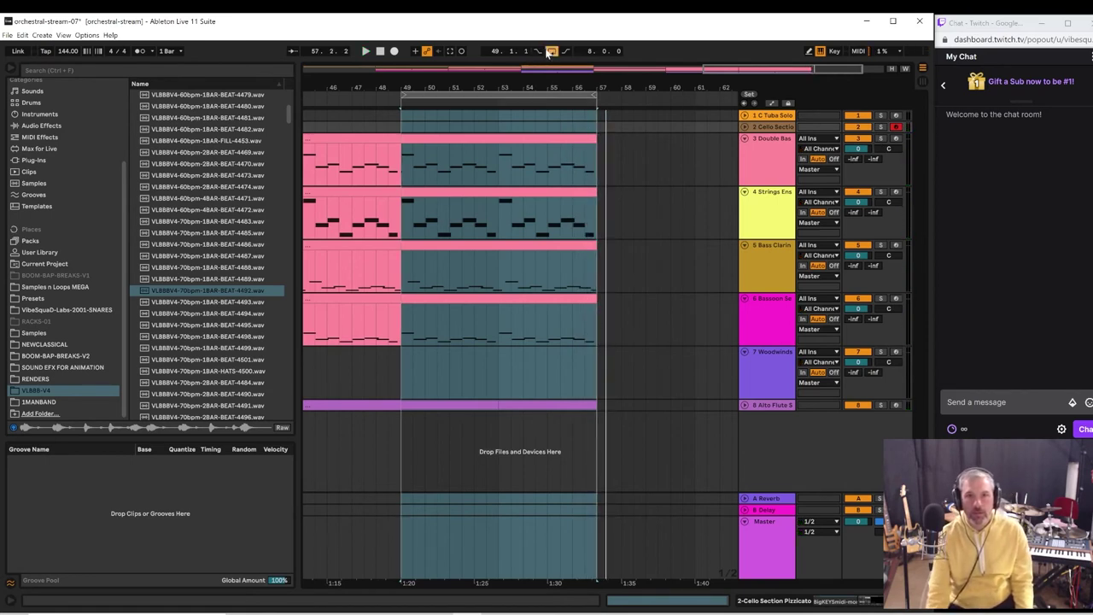
{"action": "key", "text": "space"}
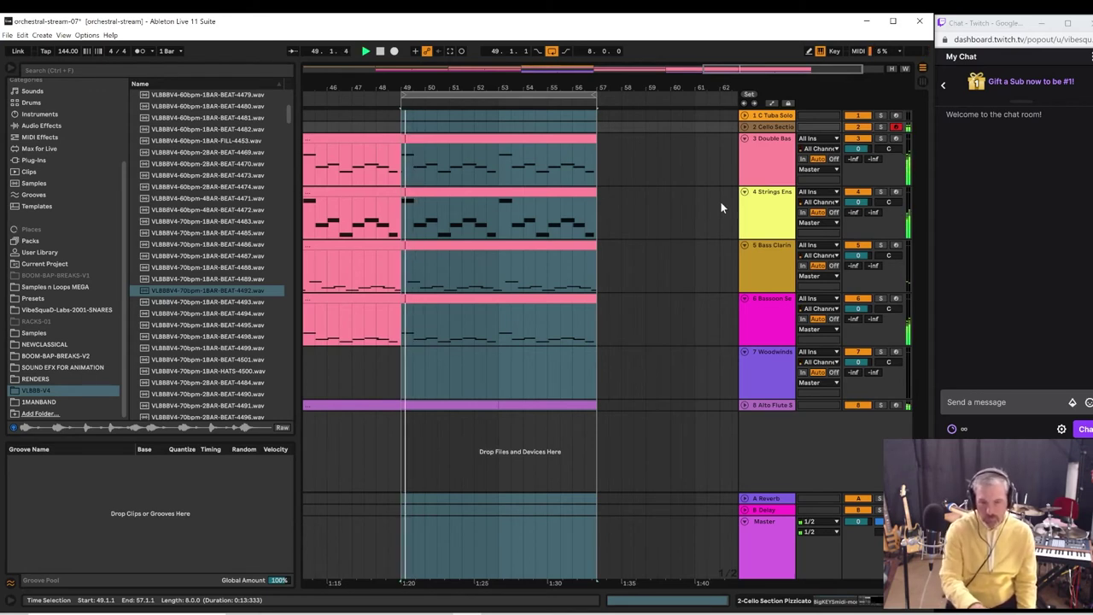
{"action": "key", "text": "space"}
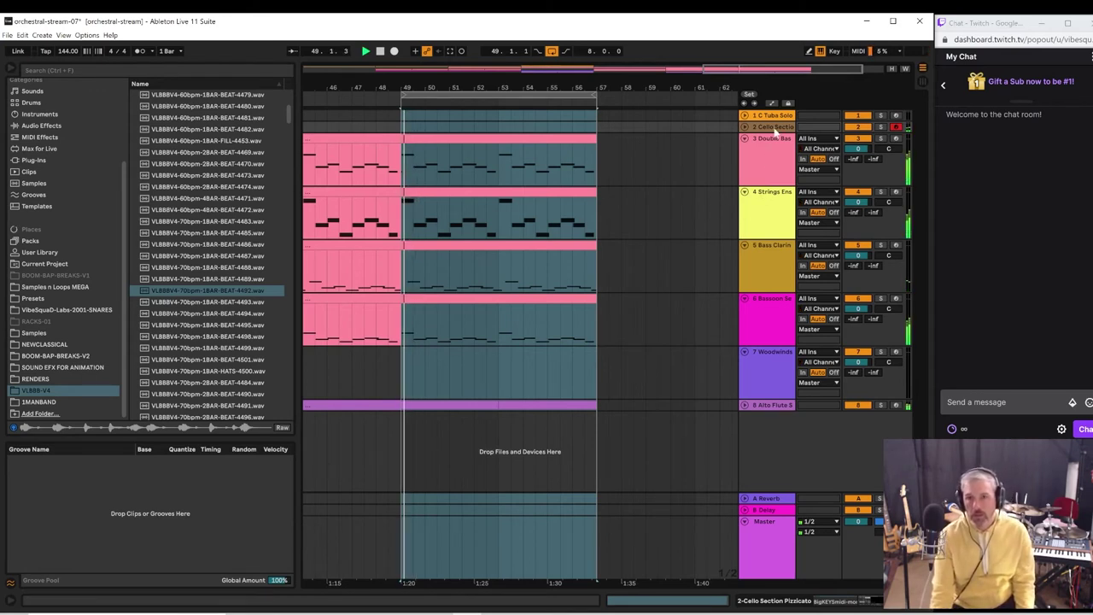
{"action": "double_click", "coordinate": [772, 126]}
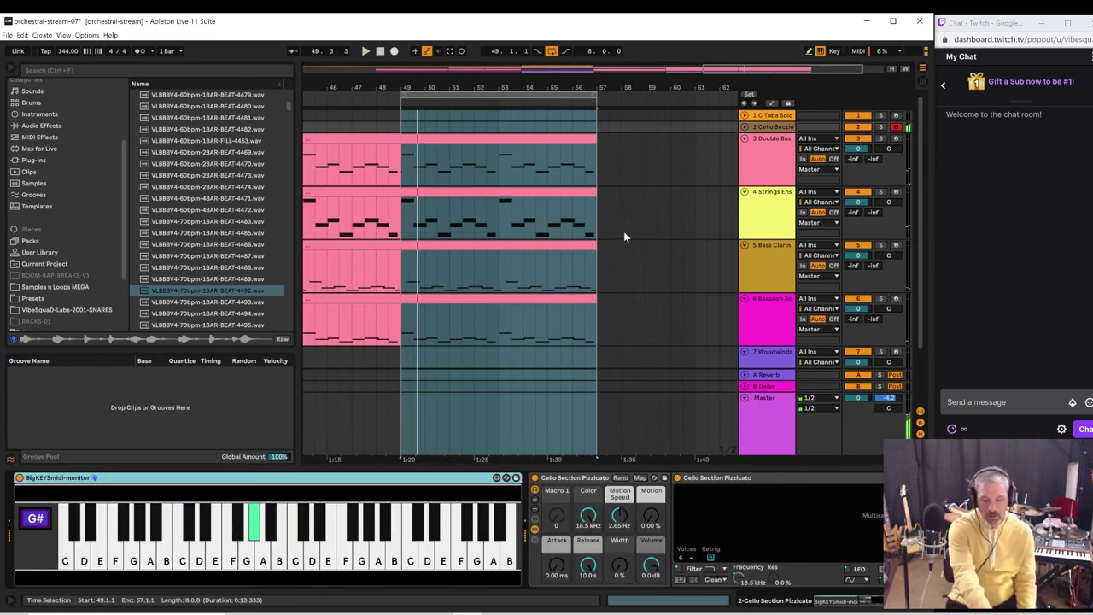
{"action": "key", "text": "space"}
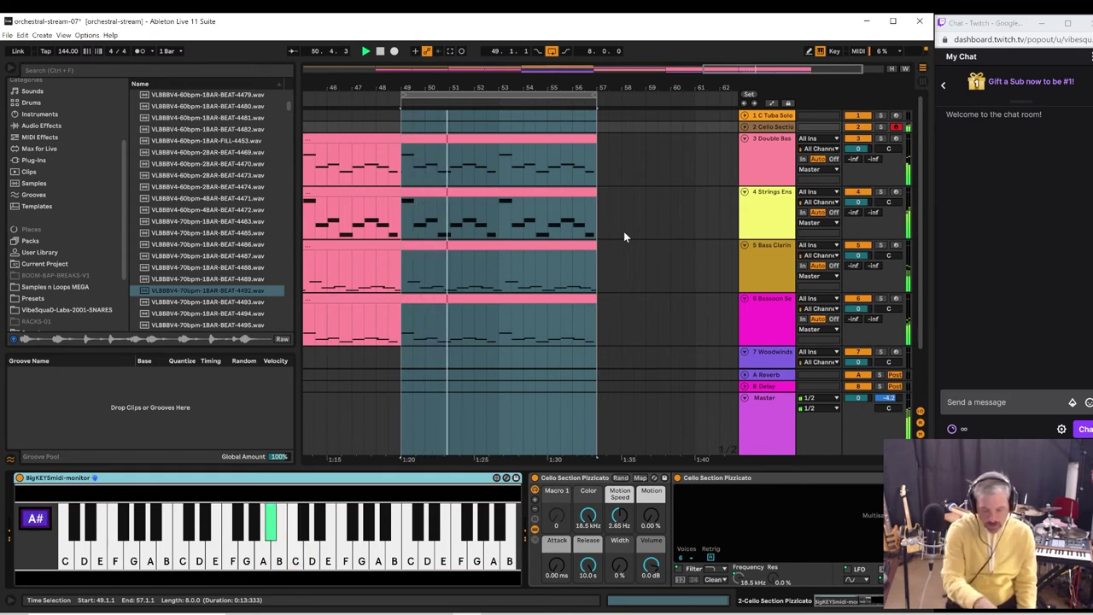
{"action": "key", "text": "space"}
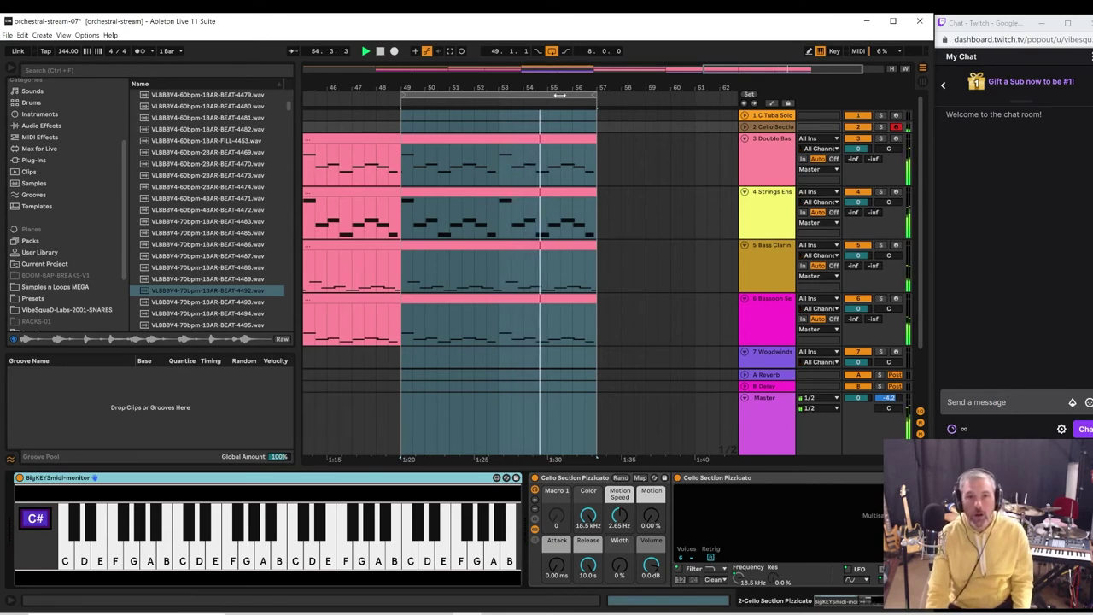
{"action": "left_click", "coordinate": [450, 51]}
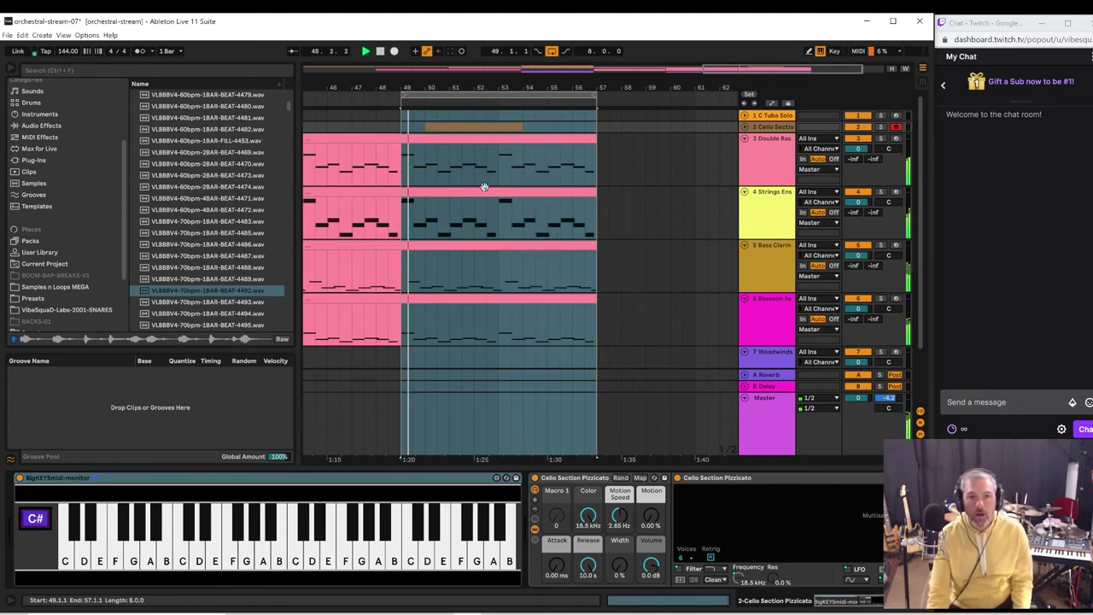
- Fit the captured cello clip to 49.1.1 through 53.1.1 and open its notes in an enlarged editor
{"action": "left_click_drag", "start_coordinate": [426, 126], "coordinate": [398, 129]}
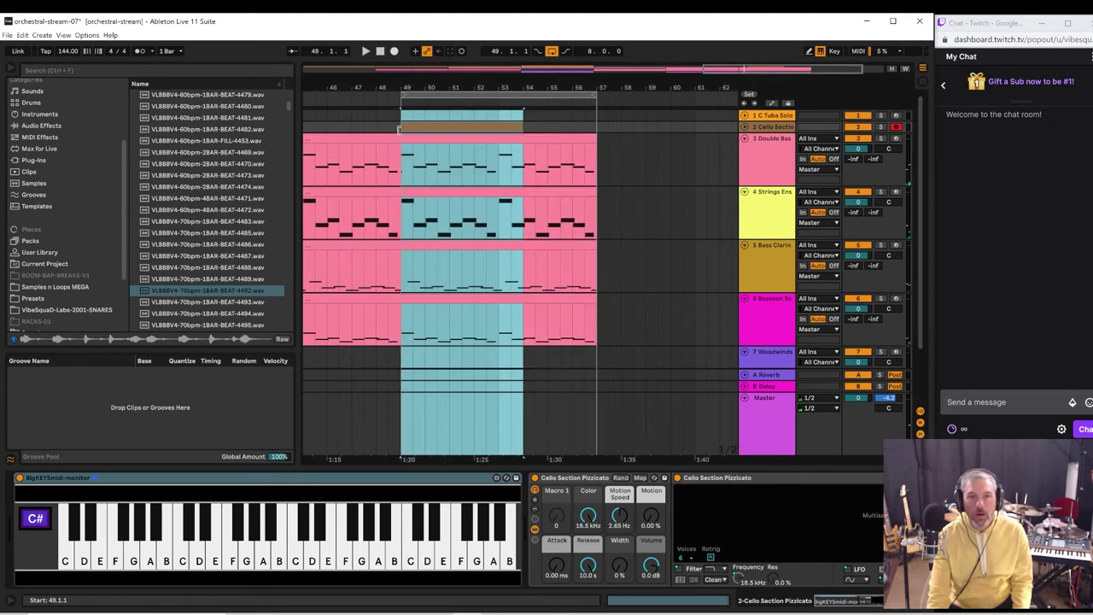
{"action": "left_click", "coordinate": [744, 126]}
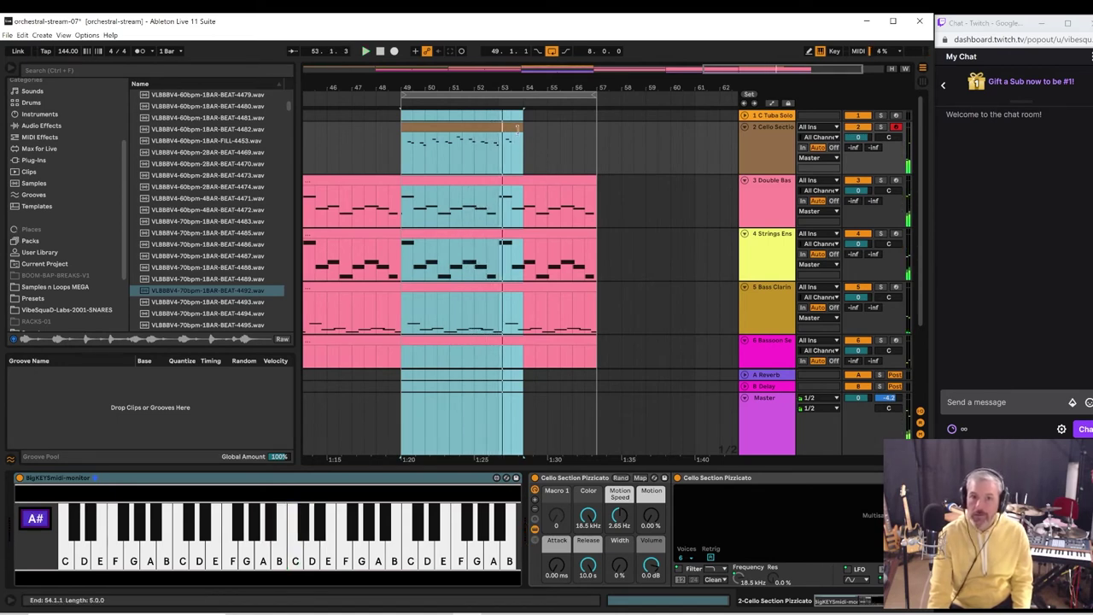
{"action": "left_click_drag", "start_coordinate": [516, 128], "coordinate": [498, 128]}
{"action": "left_click", "coordinate": [456, 128]}
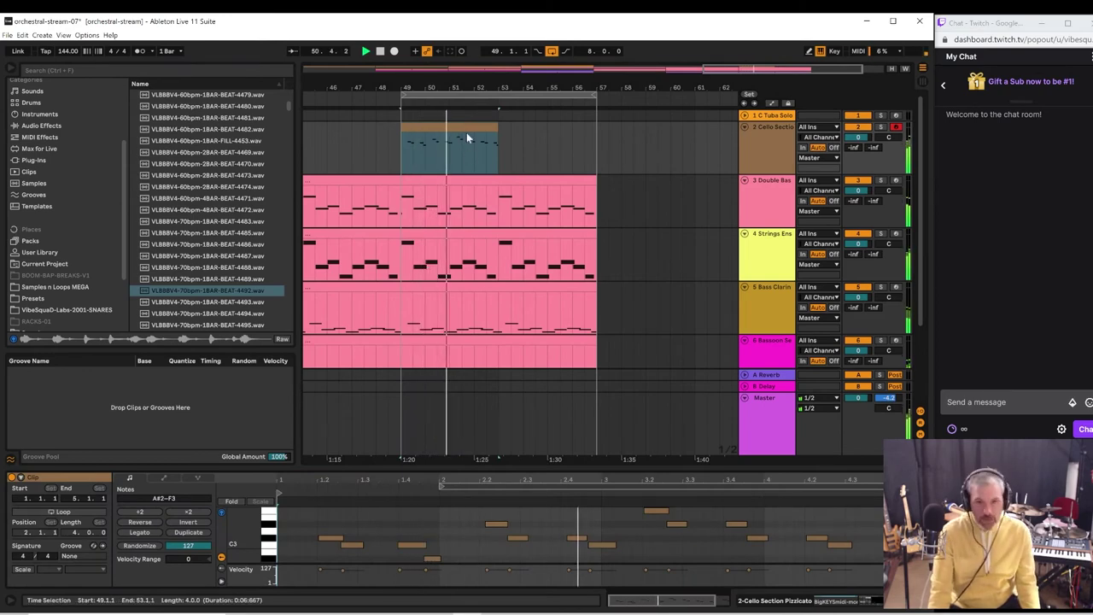
{"action": "left_click_drag", "start_coordinate": [430, 466], "coordinate": [442, 317]}
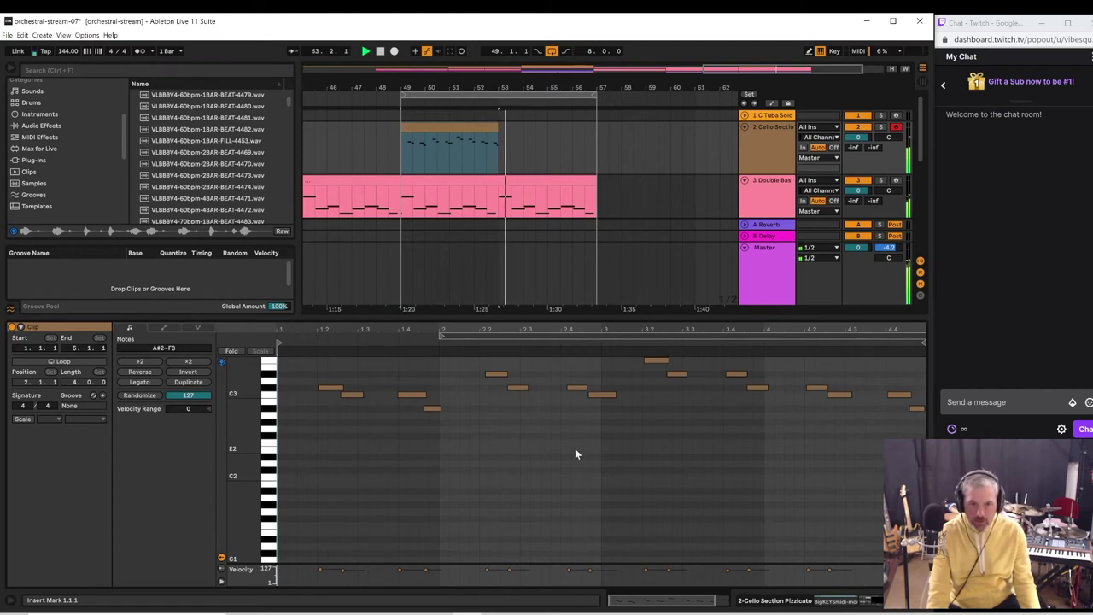
- Duplicate the cello pizzicato clip of bars 49 to 53 into bars 53 to 57 and play it back
{"action": "left_click", "coordinate": [422, 128]}
{"action": "key", "text": "ctrl+d"}
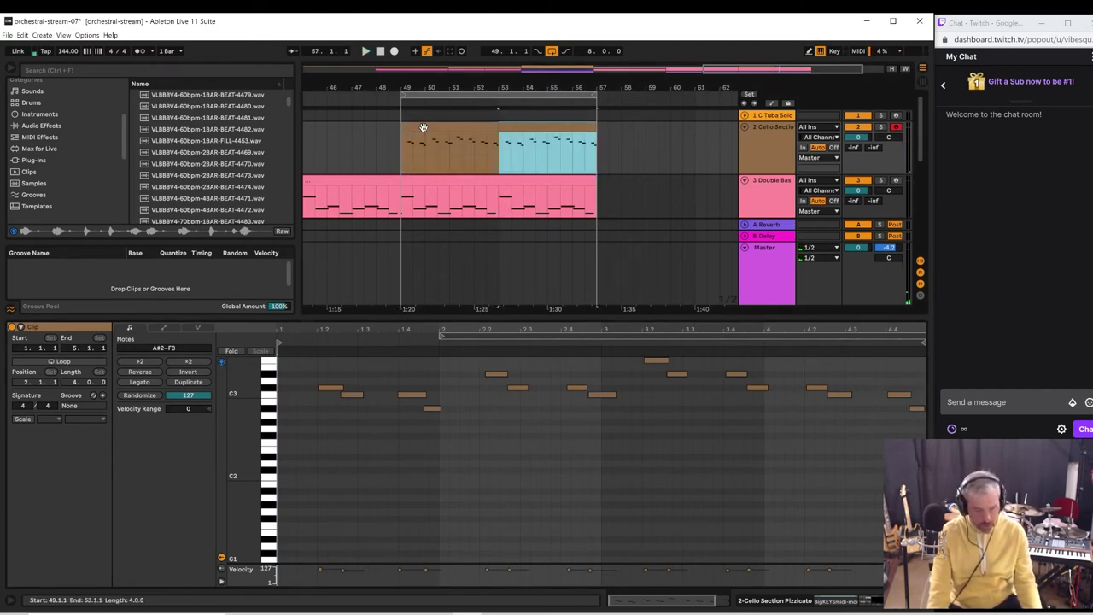
{"action": "key", "text": "space"}
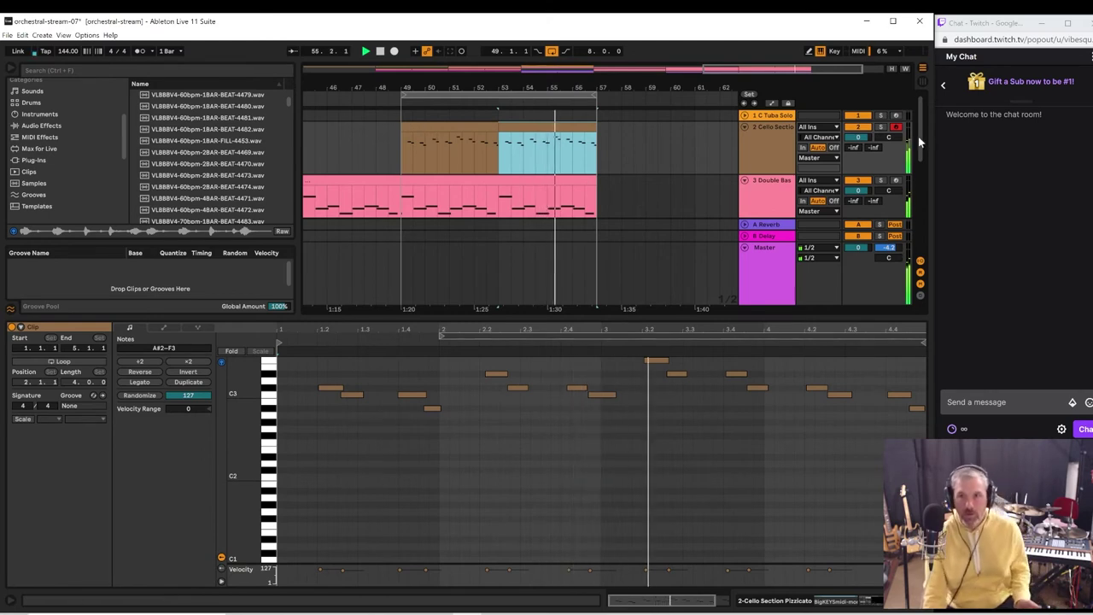
- Arm the C Tuba Solo track in place of the cello track and save the Live Set
{"action": "left_click", "coordinate": [895, 121]}
{"action": "left_click", "coordinate": [895, 116]}
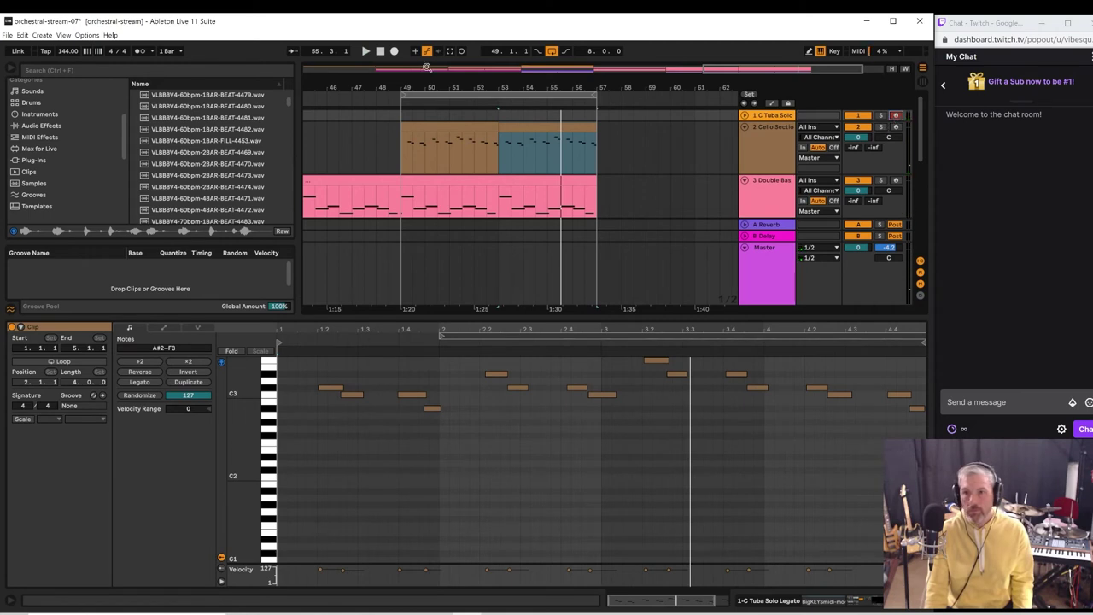
{"action": "left_click", "coordinate": [5, 38]}
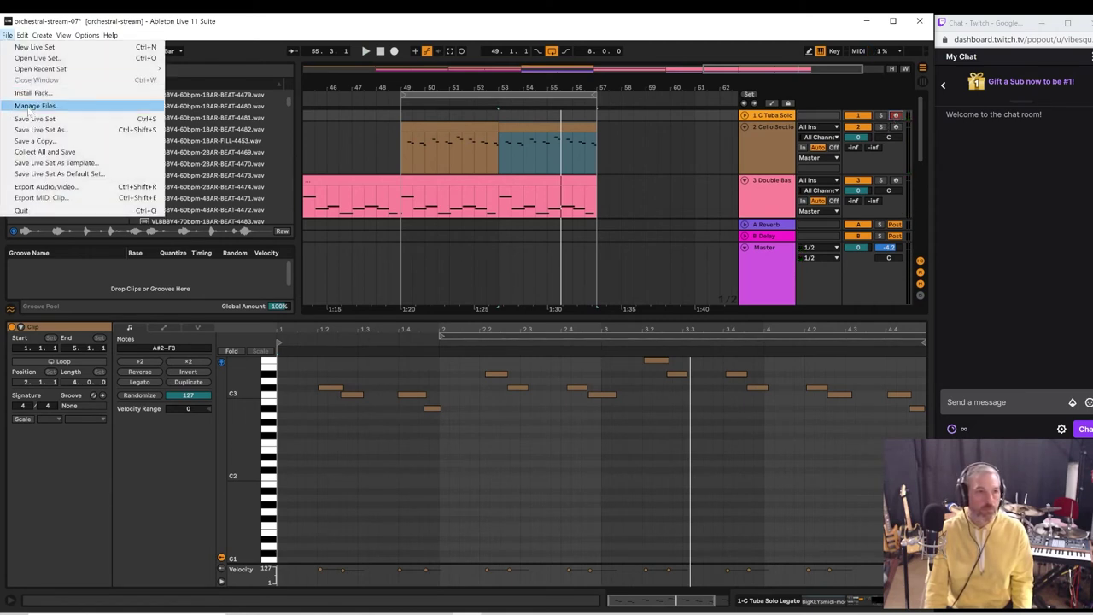
{"action": "left_click", "coordinate": [30, 114]}
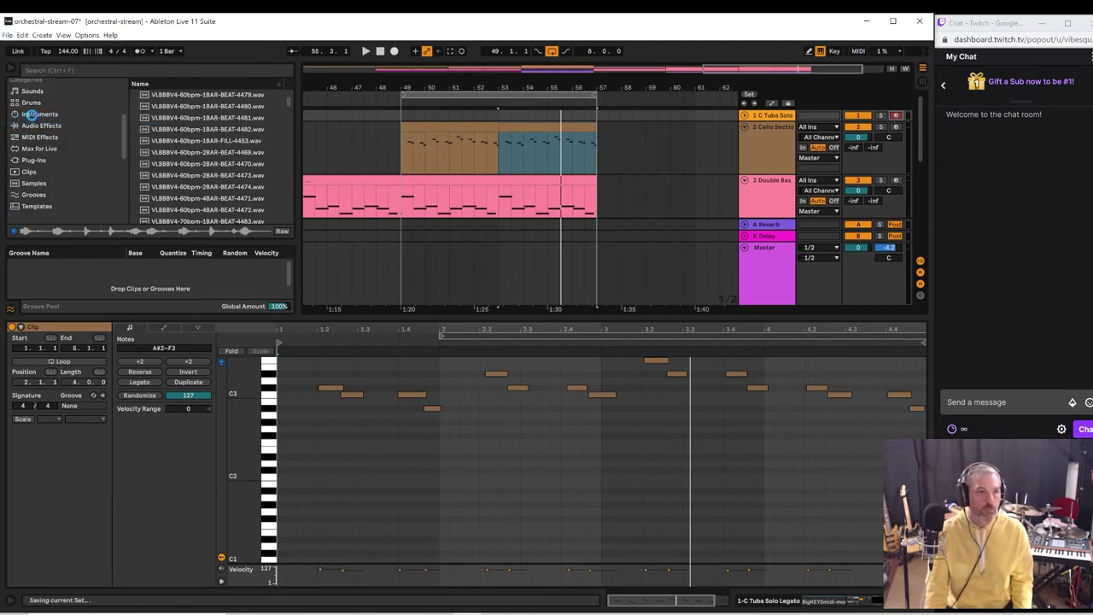
- Restart playback, shrink the clip editor to reveal more tracks, and arm the Woodwinds Ensemble track
{"action": "scroll", "coordinate": [30, 114], "scroll_direction": "down", "scroll_amount": 5}
{"action": "key", "text": "space"}
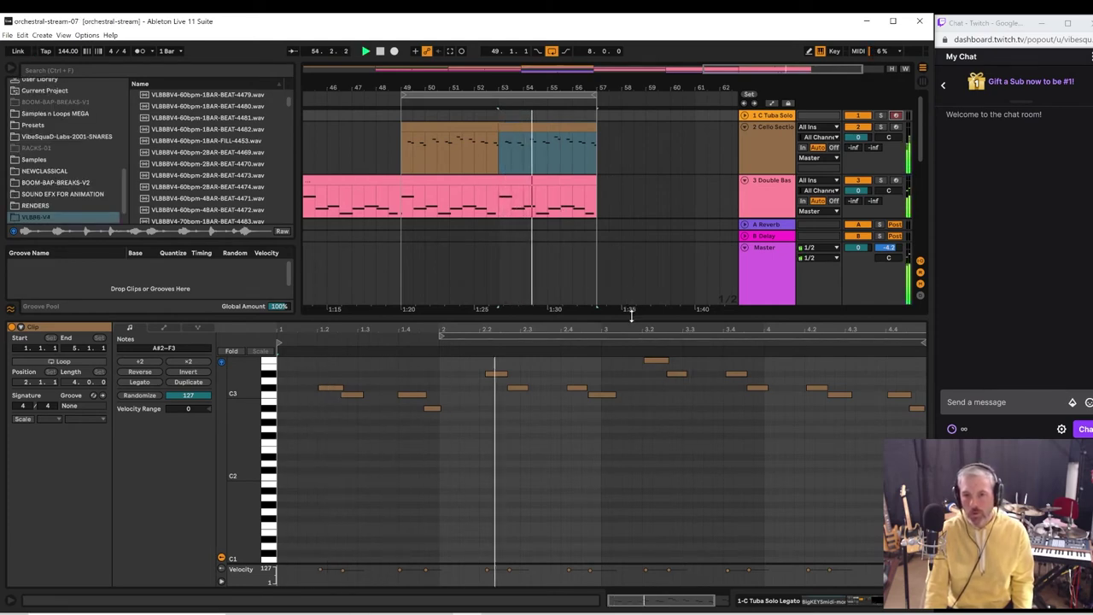
{"action": "left_click_drag", "start_coordinate": [630, 312], "coordinate": [631, 466]}
{"action": "scroll", "coordinate": [781, 248], "scroll_direction": "down", "scroll_amount": 4}
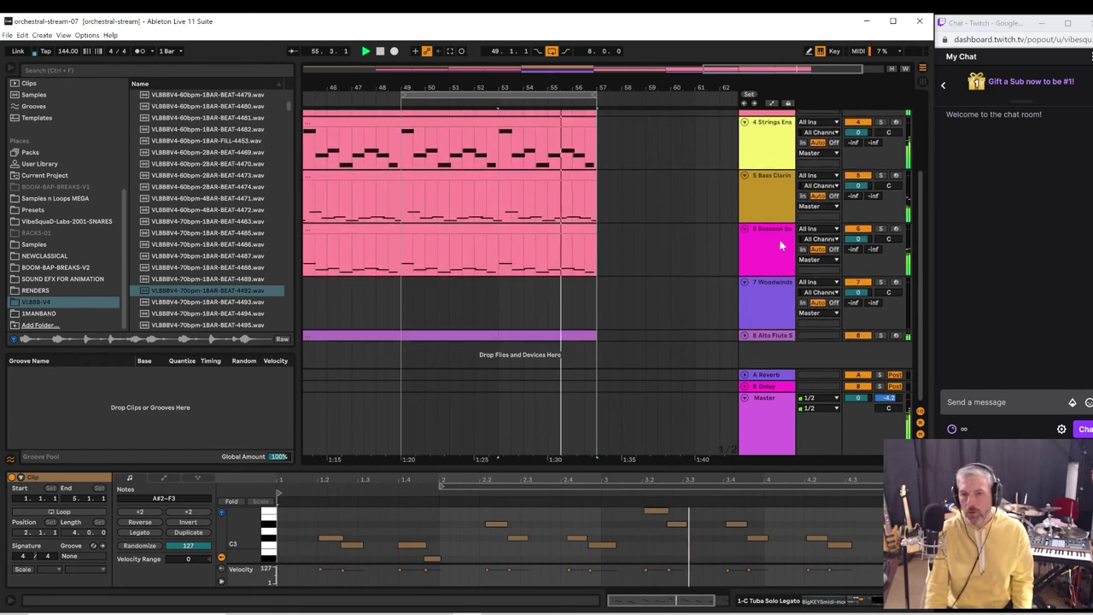
{"action": "left_click", "coordinate": [896, 282]}
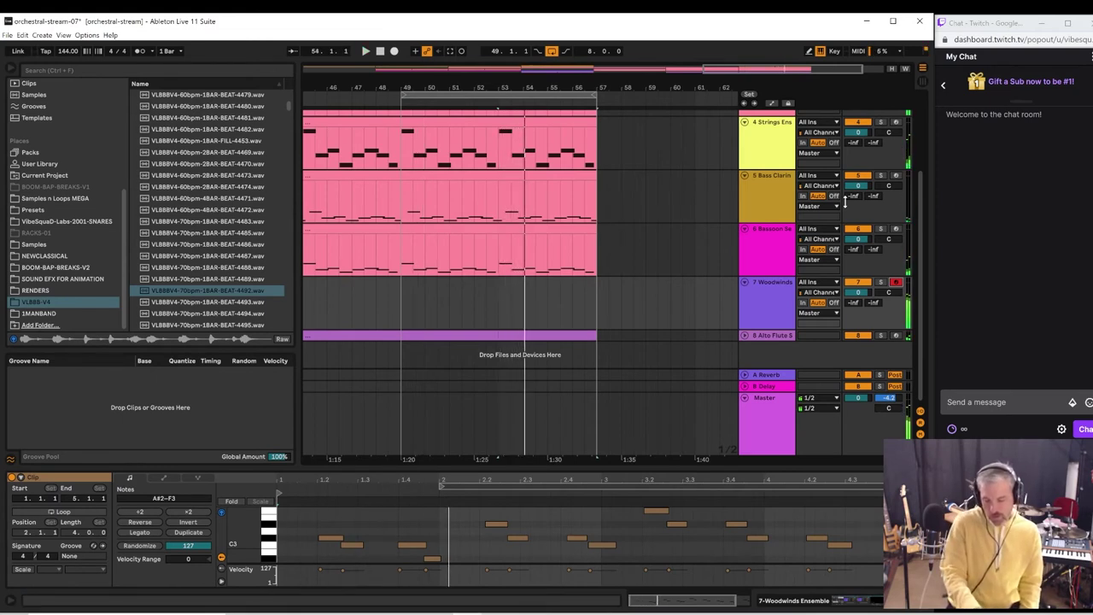
- Rehearse a Woodwinds Ensemble part over repeated playback from bar 53
{"action": "key", "text": "space"}
{"action": "key", "text": "space"}
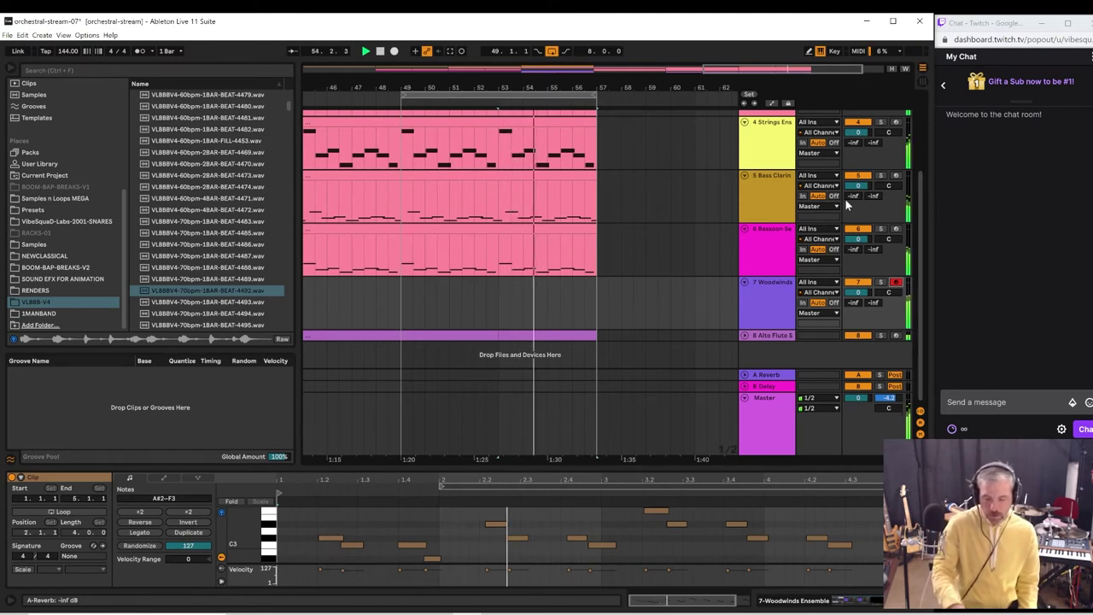
{"action": "key", "text": "space"}
{"action": "key", "text": "space"}
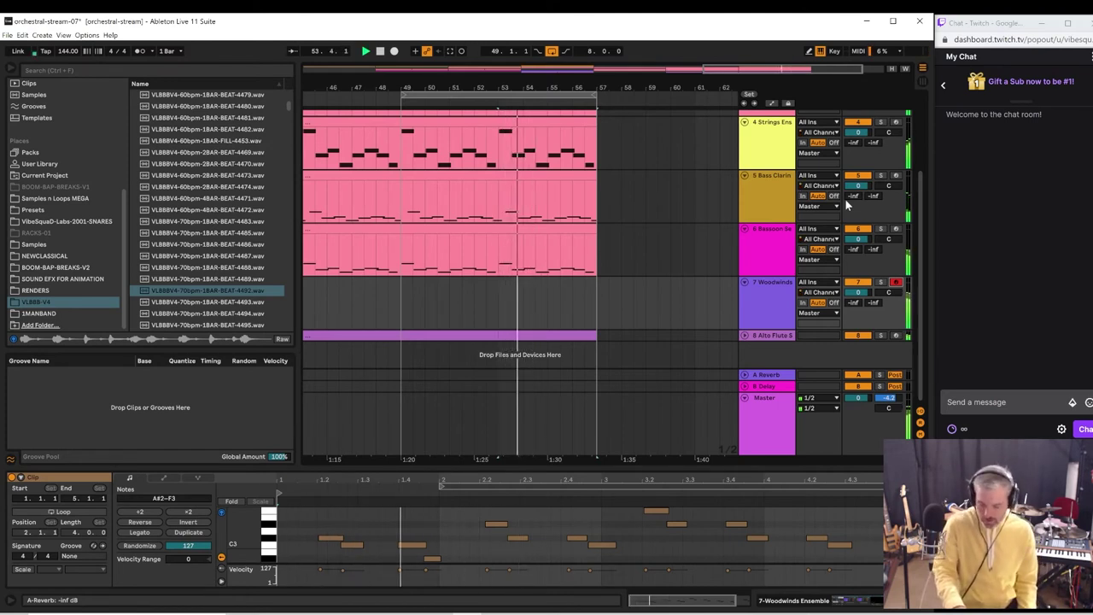
{"action": "key", "text": "space"}
{"action": "key", "text": "space"}
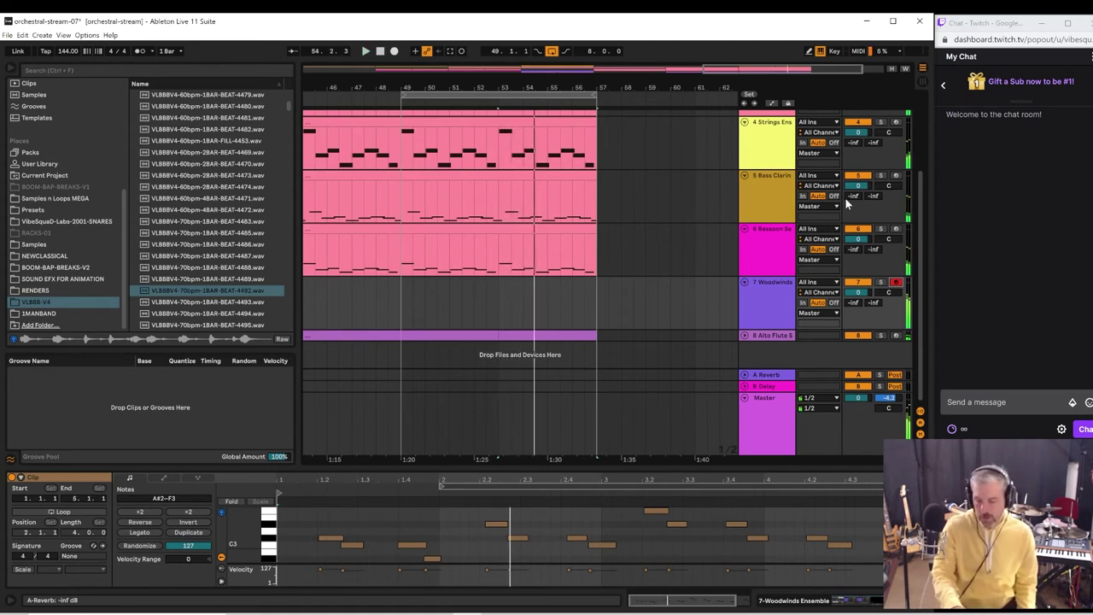
{"action": "key", "text": "space"}
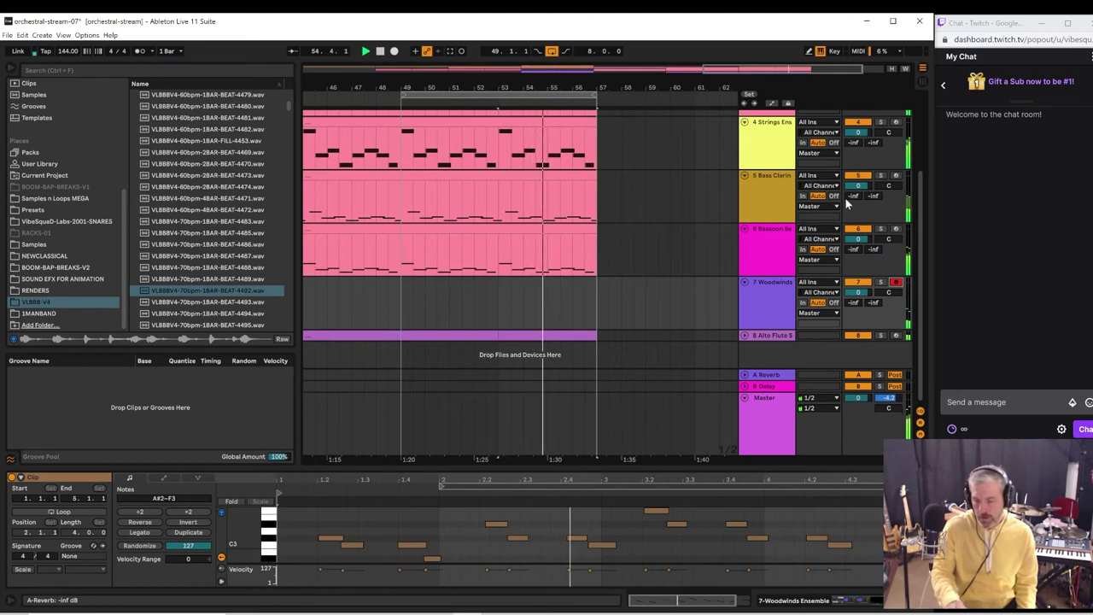
{"action": "key", "text": "space"}
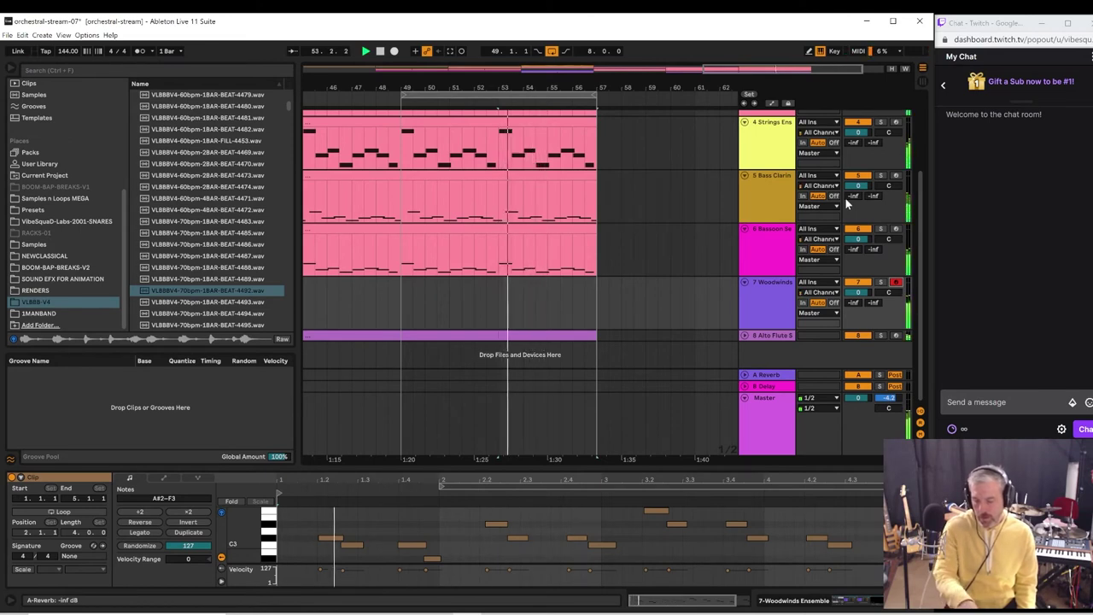
{"action": "key", "text": "space"}
{"action": "key", "text": "space"}
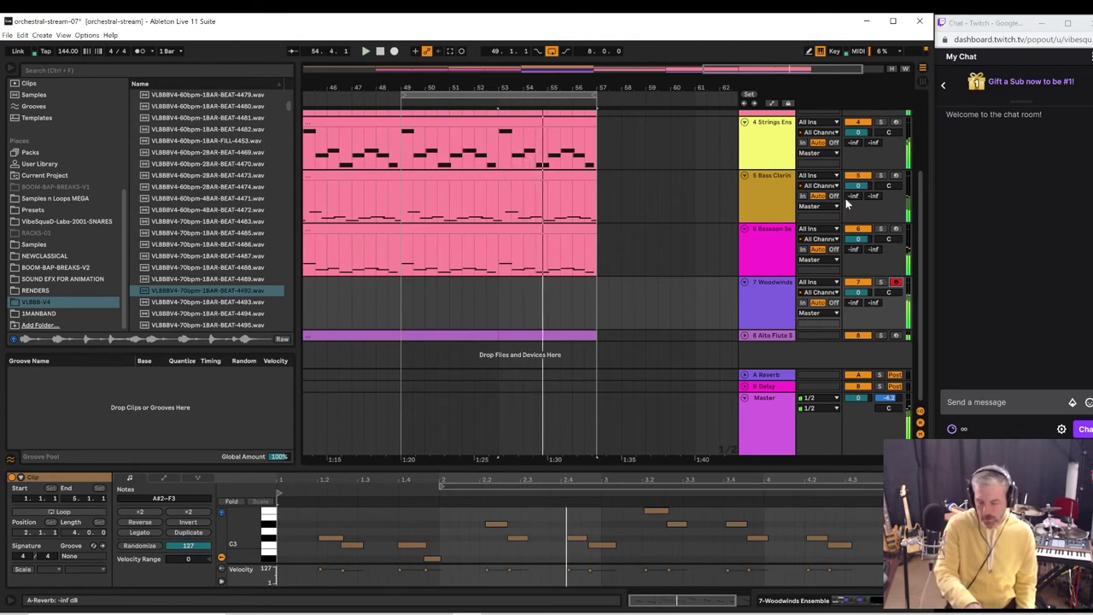
{"action": "key", "text": "space"}
{"action": "key", "text": "space"}
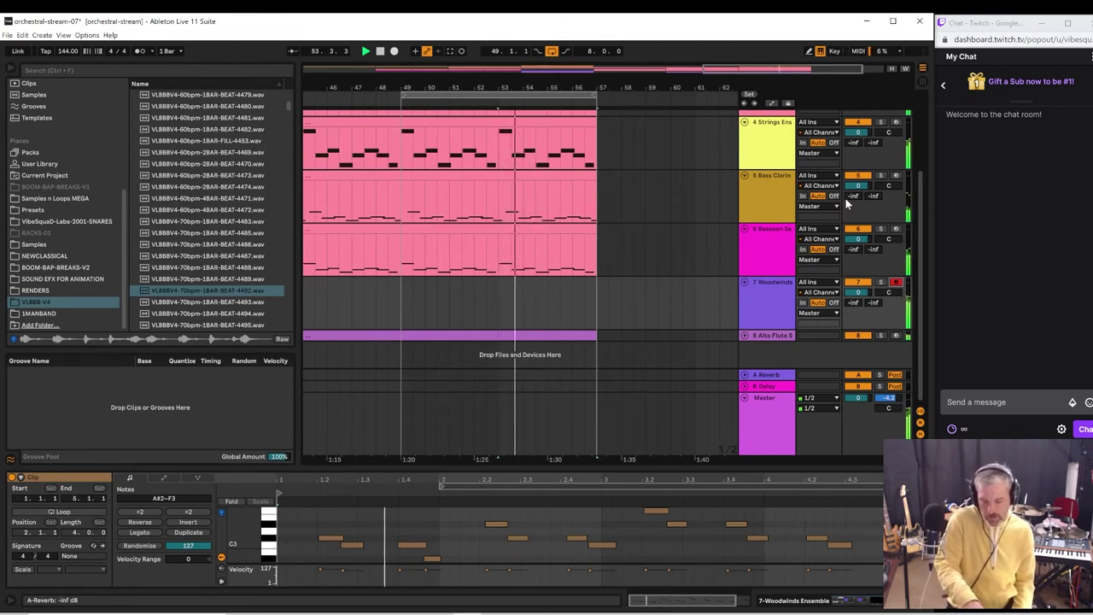
{"action": "key", "text": "space"}
{"action": "key", "text": "space"}
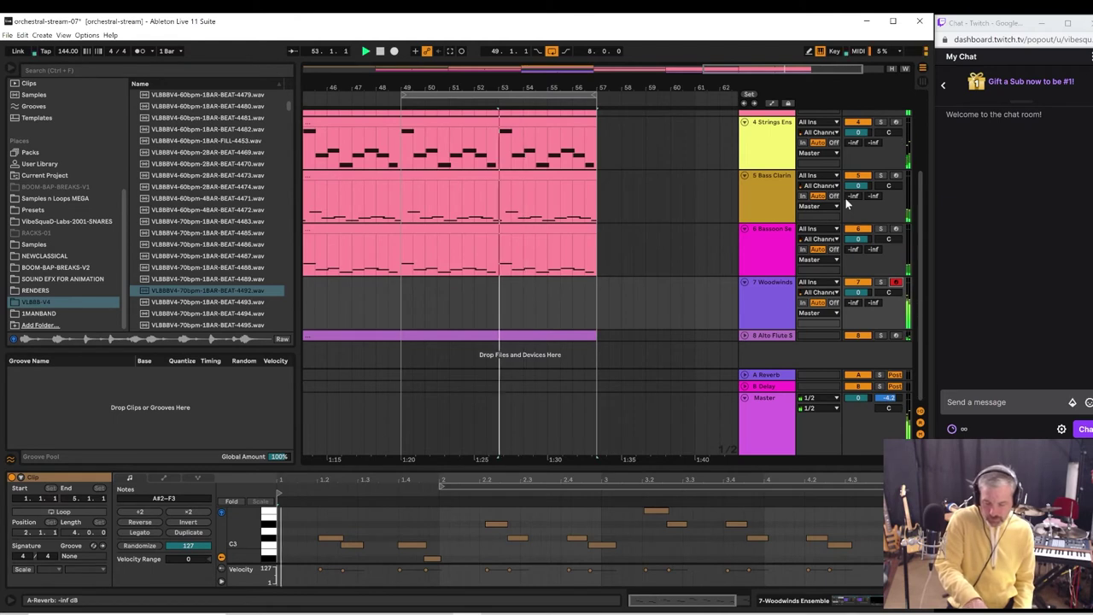
{"action": "key", "text": "space"}
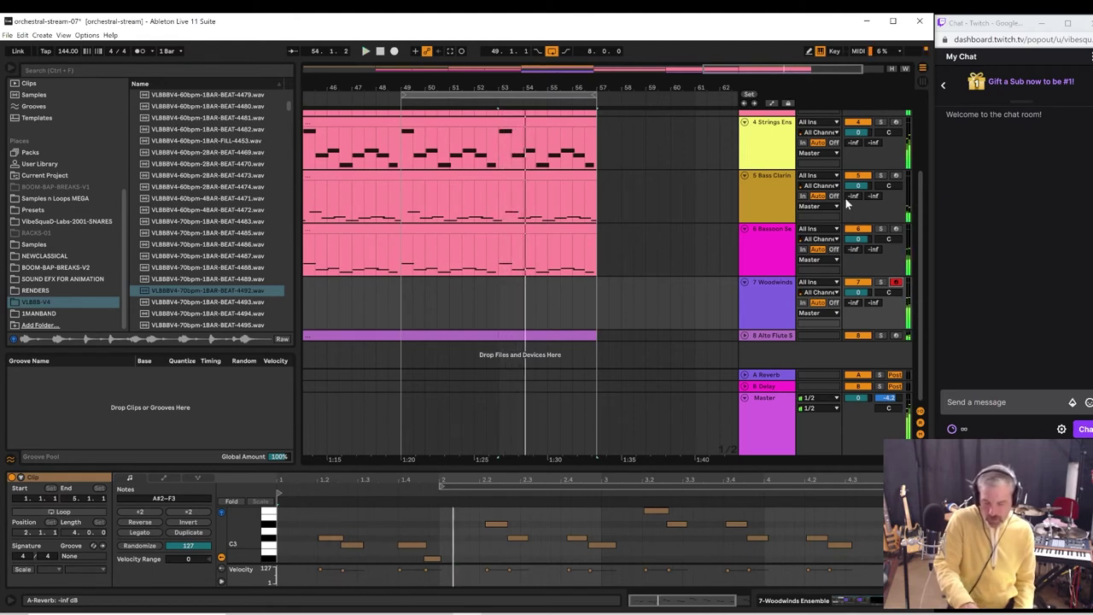
{"action": "key", "text": "space"}
{"action": "key", "text": "space"}
{"action": "key", "text": "space"}
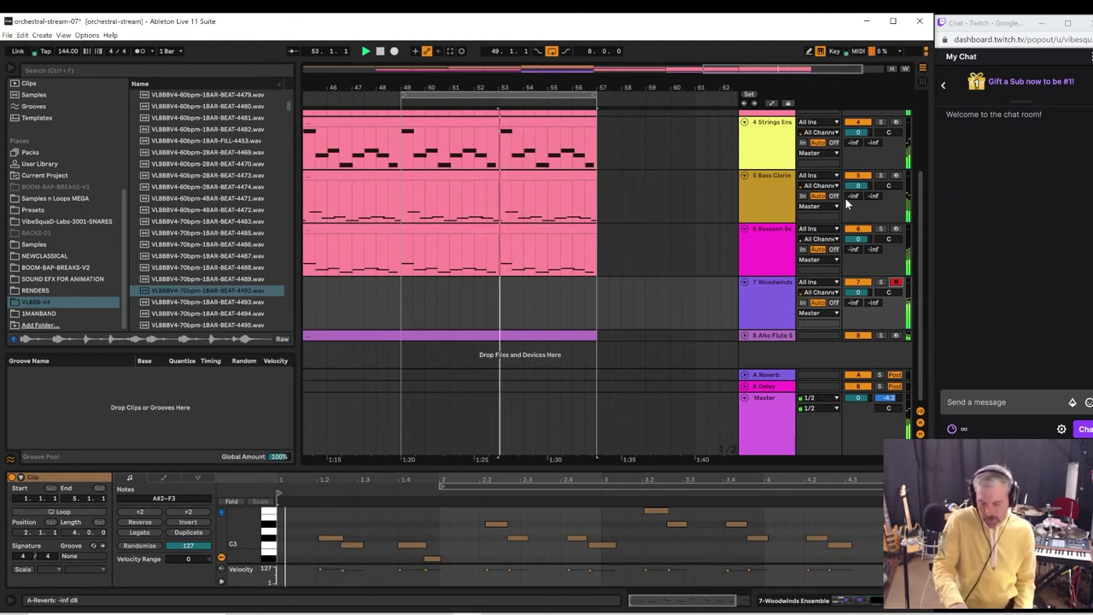
{"action": "key", "text": "space"}
{"action": "key", "text": "space"}
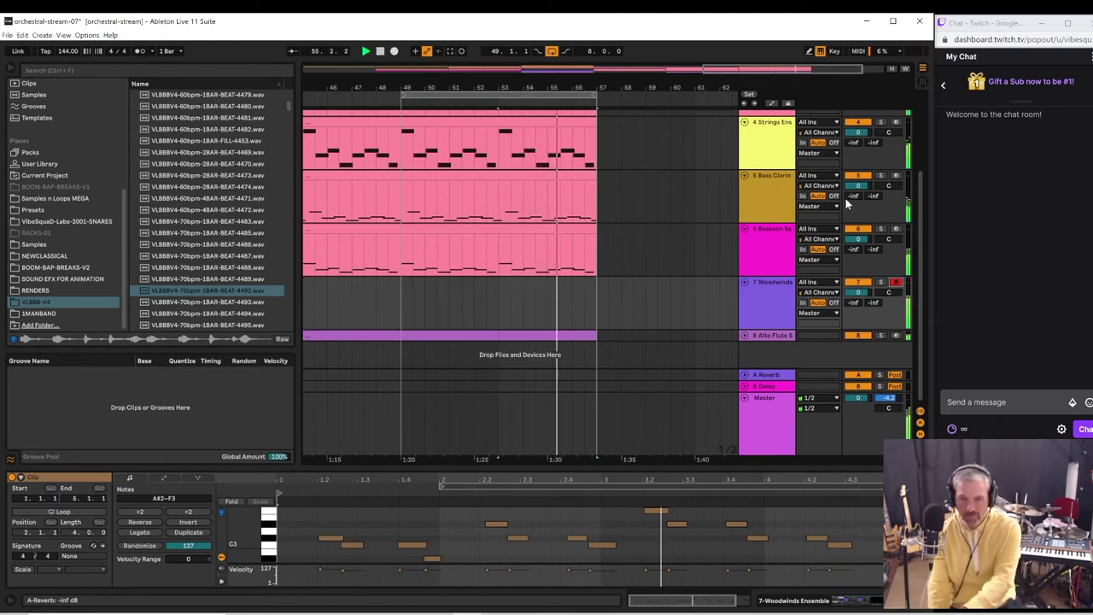
- Add the BigKEYSmidi-monitor Max MIDI effect ahead of the instrument on the Woodwinds Ensemble track
{"action": "left_click", "coordinate": [785, 297]}
{"action": "left_click", "coordinate": [785, 297]}
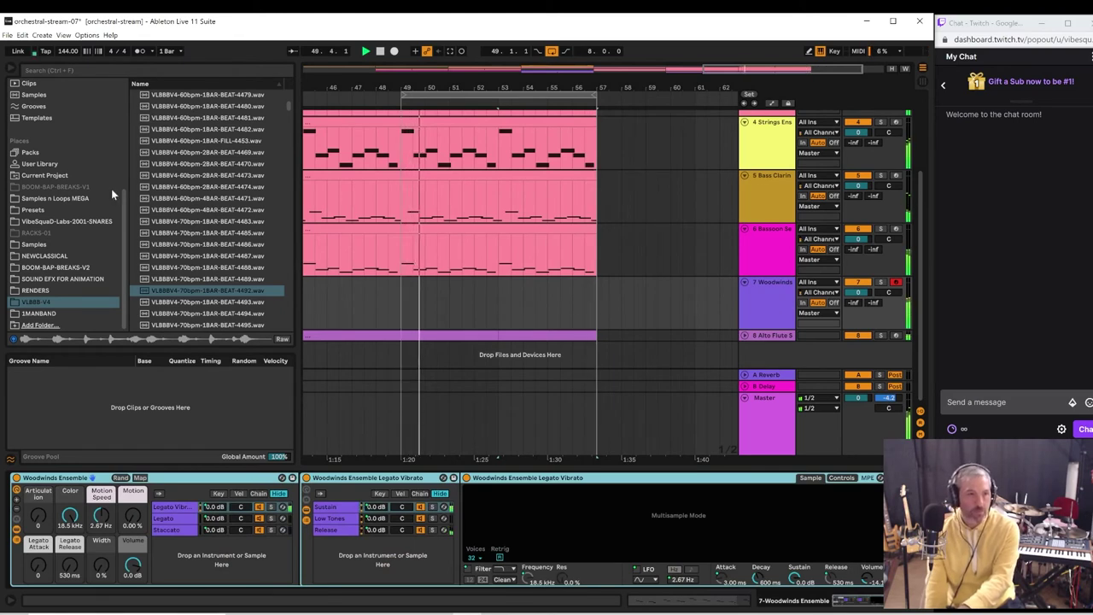
{"action": "left_click_drag", "start_coordinate": [121, 204], "coordinate": [106, 114]}
{"action": "scroll", "coordinate": [106, 115], "scroll_direction": "up", "scroll_amount": 2}
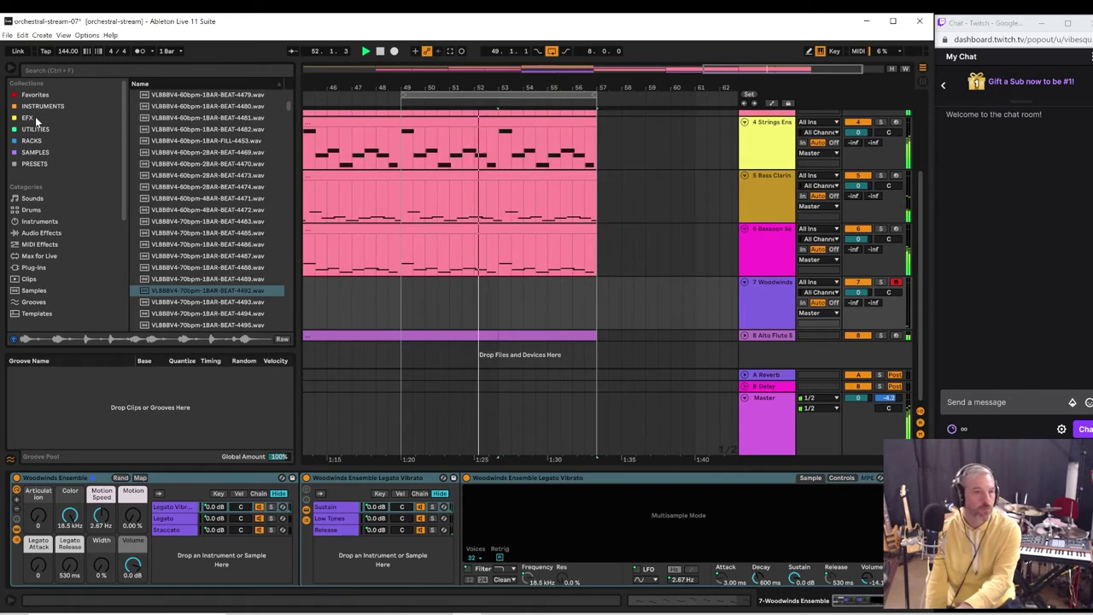
{"action": "left_click", "coordinate": [39, 257]}
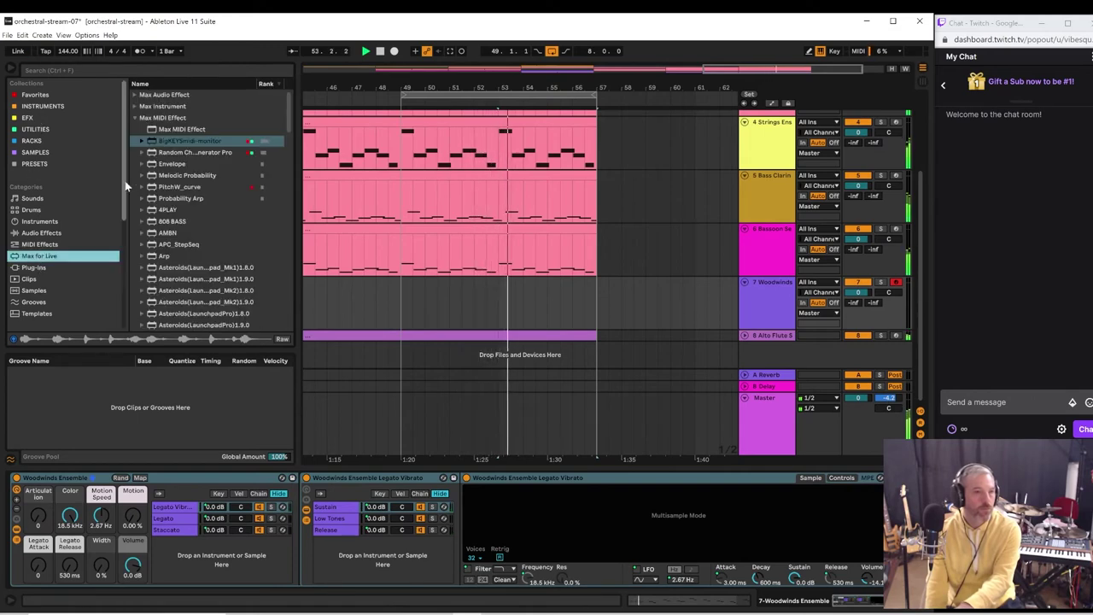
{"action": "left_click", "coordinate": [153, 141]}
{"action": "left_click", "coordinate": [39, 499]}
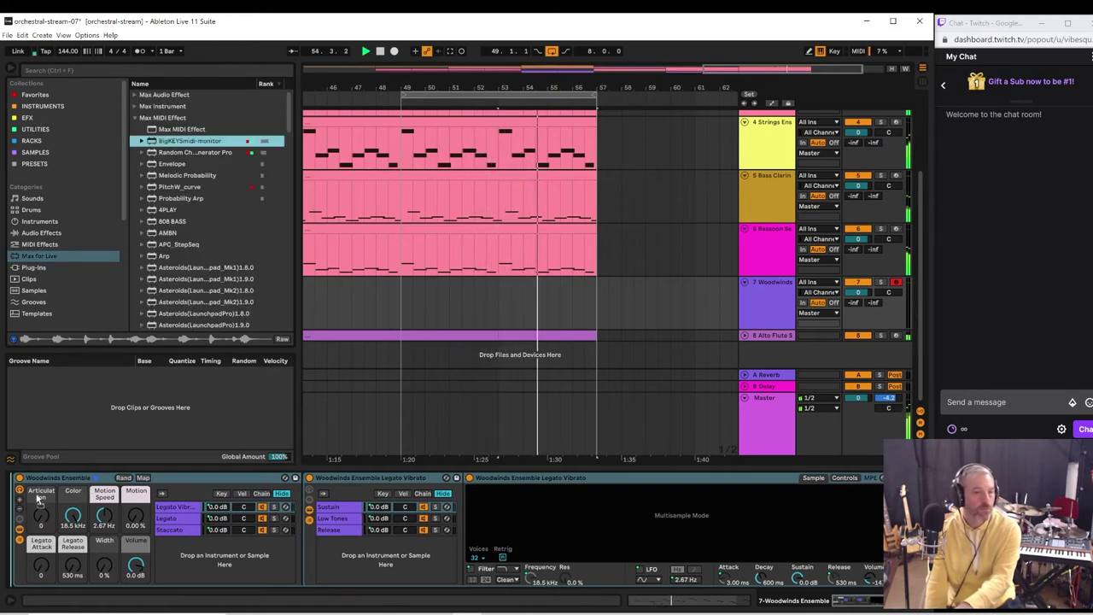
{"action": "left_click_drag", "start_coordinate": [34, 494], "coordinate": [37, 493]}
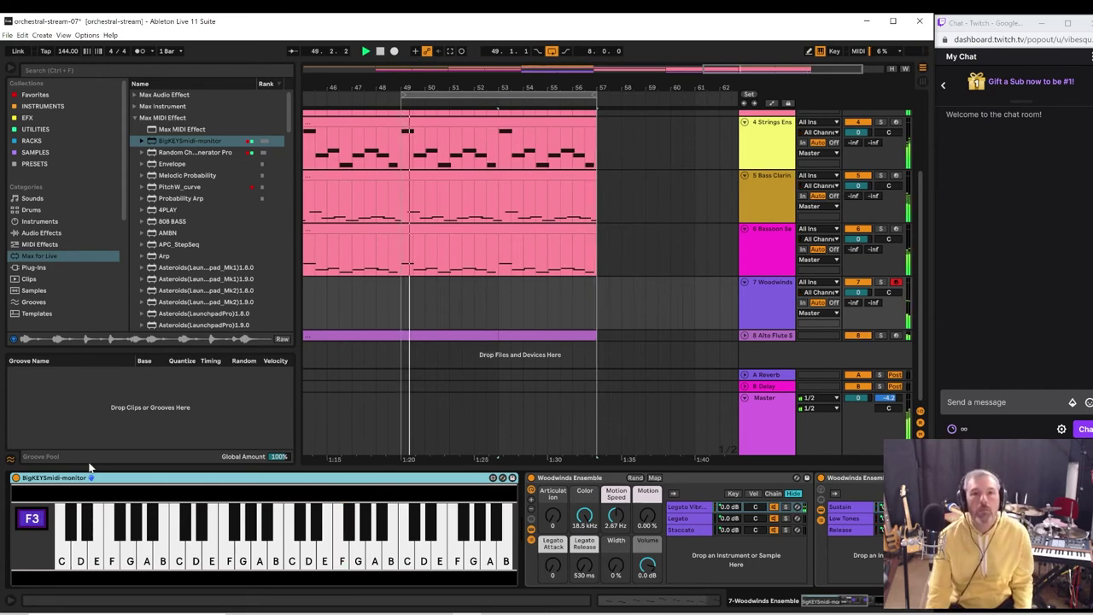
- Capture the played woodwinds part as a MIDI clip and extend its start back to bar 49
{"action": "left_click", "coordinate": [449, 52]}
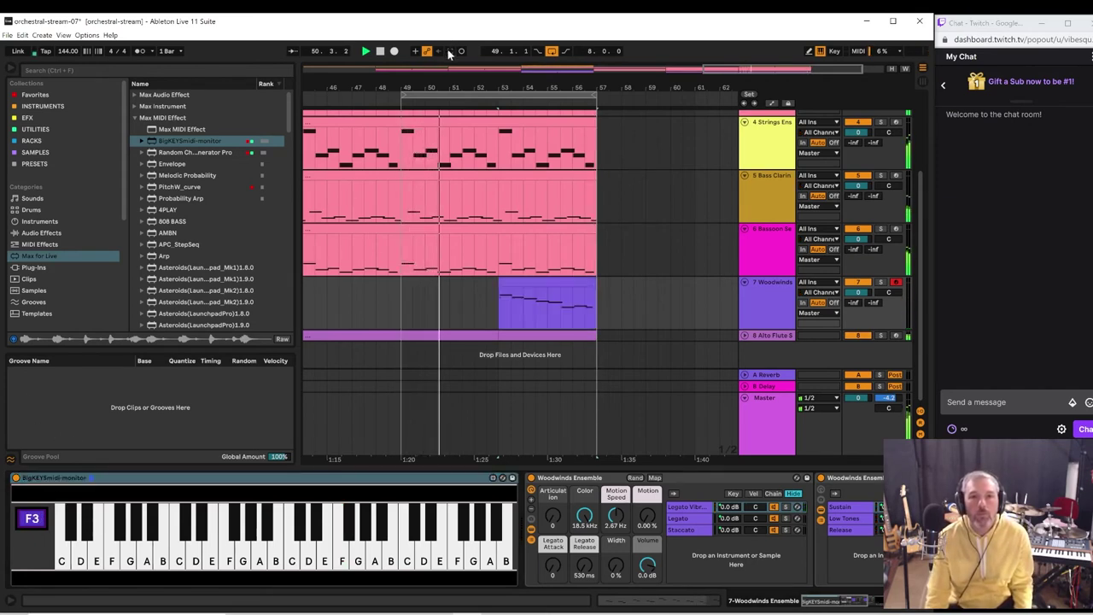
{"action": "left_click", "coordinate": [504, 289]}
{"action": "left_click_drag", "start_coordinate": [503, 281], "coordinate": [403, 294]}
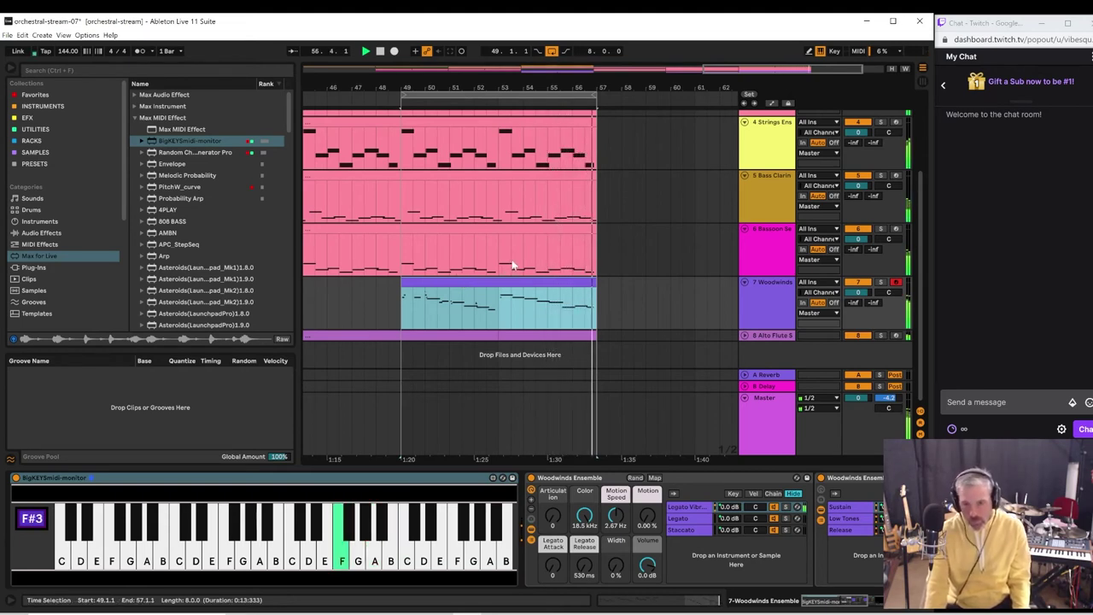
- Duplicate the clips of bars 49 to 57 on all tracks into bars 57 to 65 and move the loop there
{"action": "left_click", "coordinate": [492, 92]}
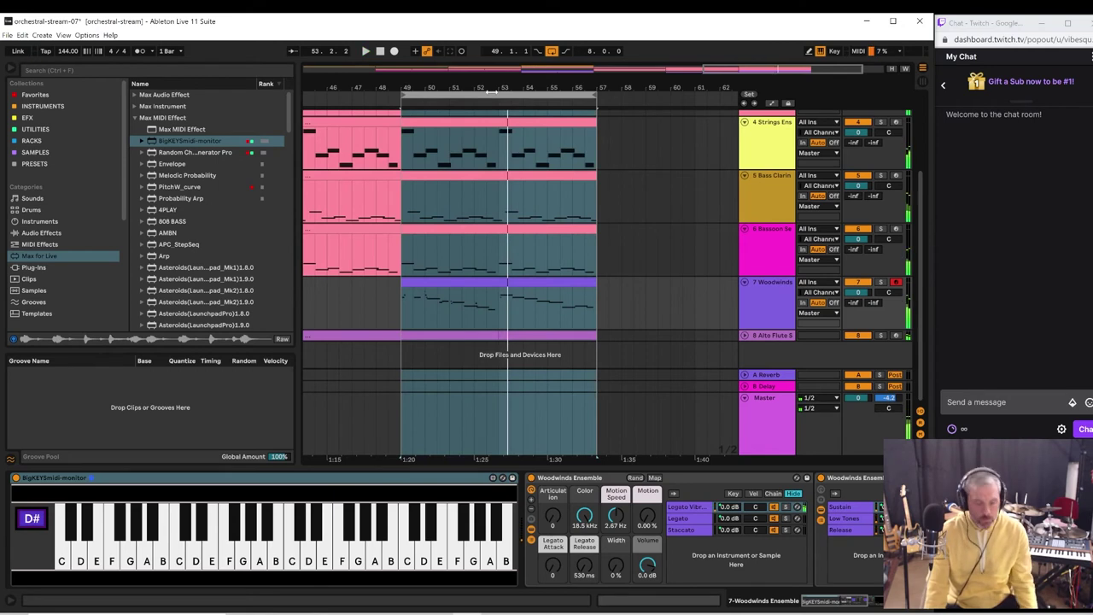
{"action": "left_click_drag", "start_coordinate": [492, 92], "coordinate": [544, 102]}
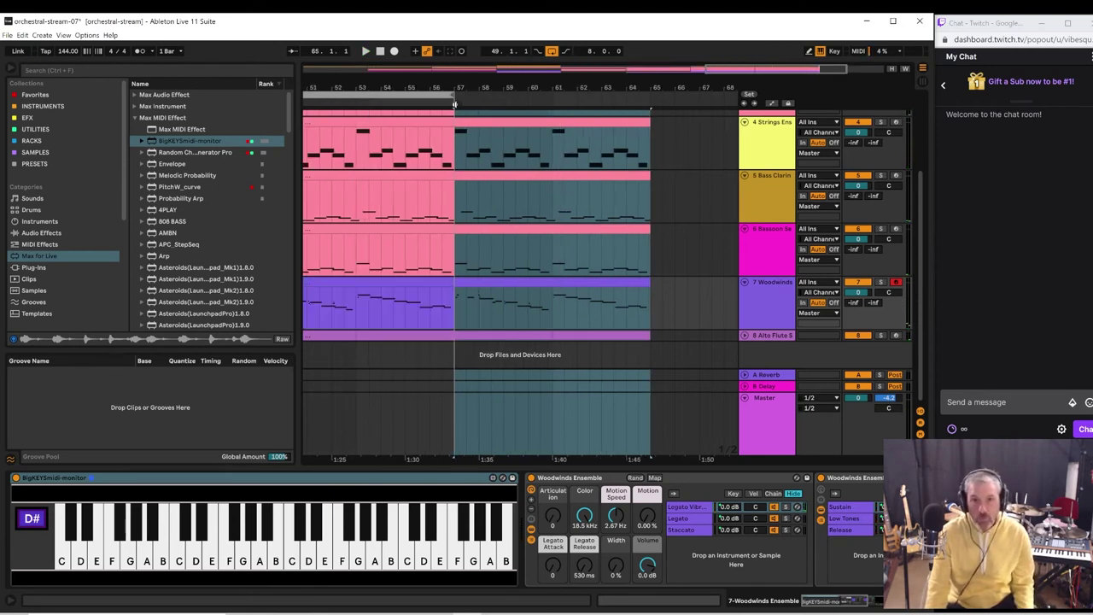
{"action": "left_click_drag", "start_coordinate": [430, 95], "coordinate": [639, 89]}
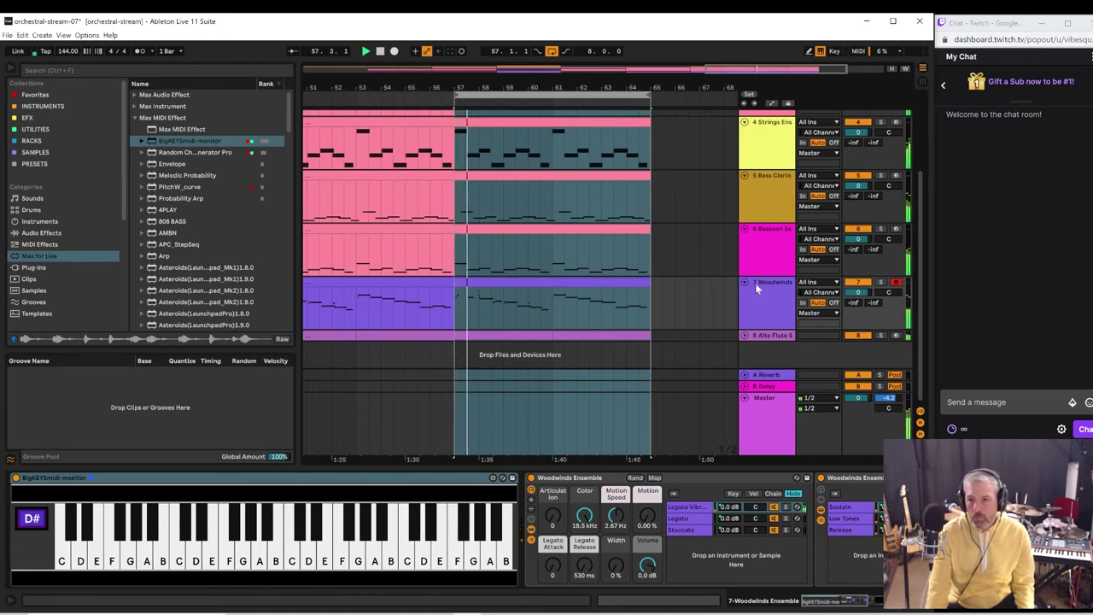
{"action": "scroll", "coordinate": [757, 275], "scroll_direction": "up", "scroll_amount": 2}
{"action": "scroll", "coordinate": [748, 282], "scroll_direction": "up", "scroll_amount": 2}
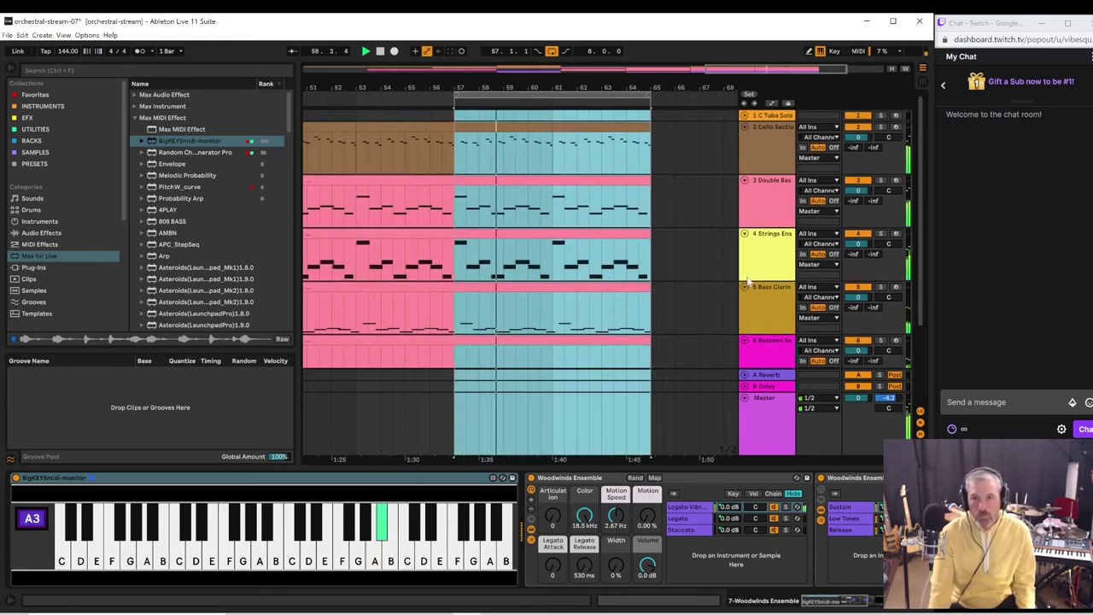
{"action": "scroll", "coordinate": [701, 192], "scroll_direction": "down", "scroll_amount": 3}
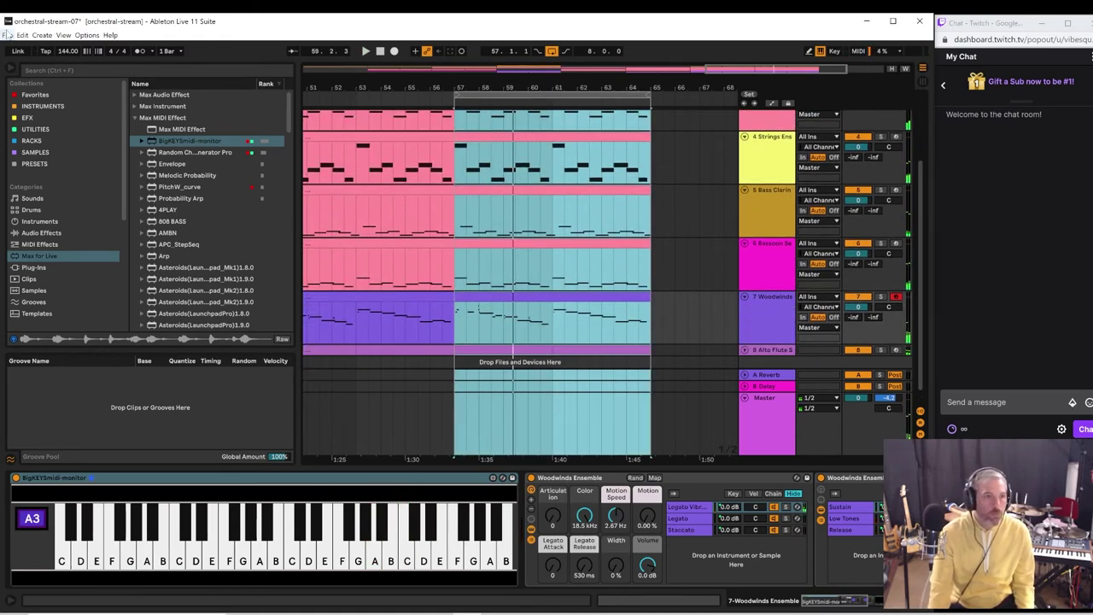
- Save the Live Set as orchestral-stream-08 and restart playback from bar 57
{"action": "left_click", "coordinate": [7, 35]}
{"action": "left_click", "coordinate": [43, 131]}
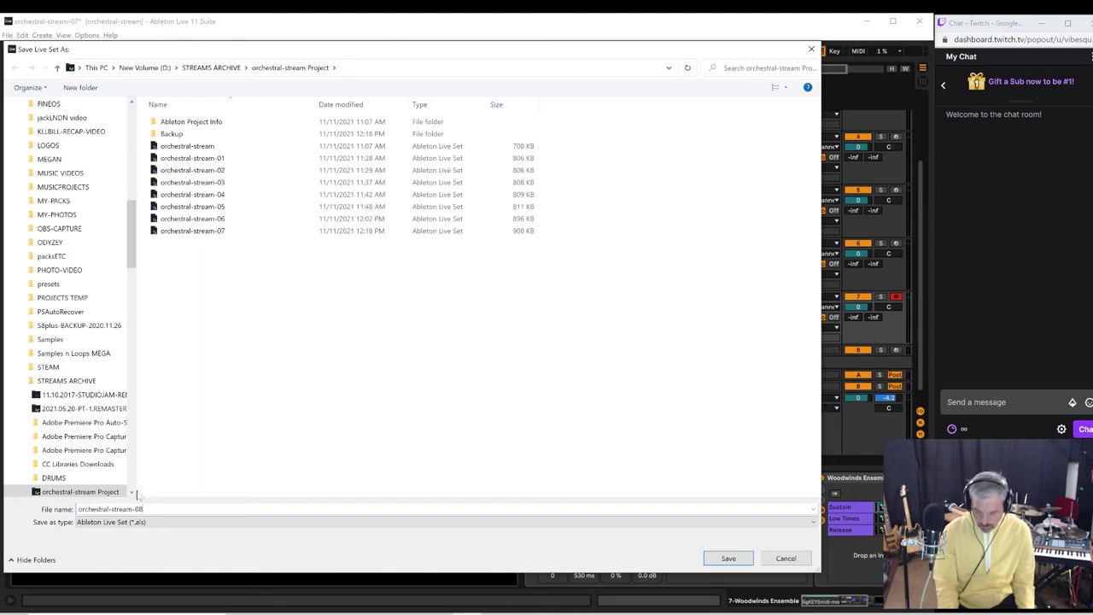
{"action": "key", "text": "Return"}
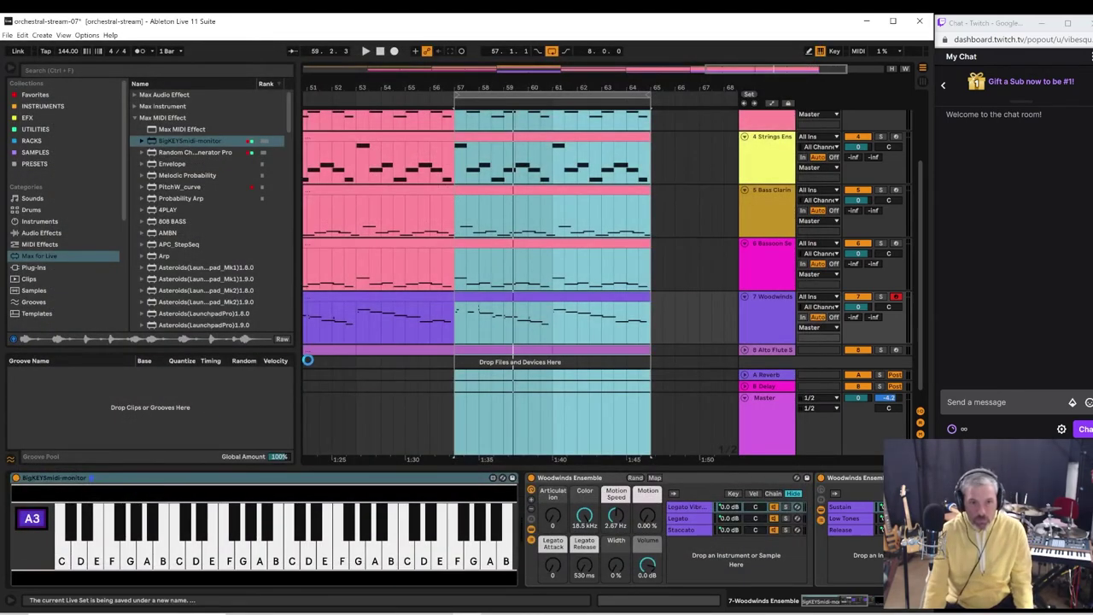
{"action": "key", "text": "space"}
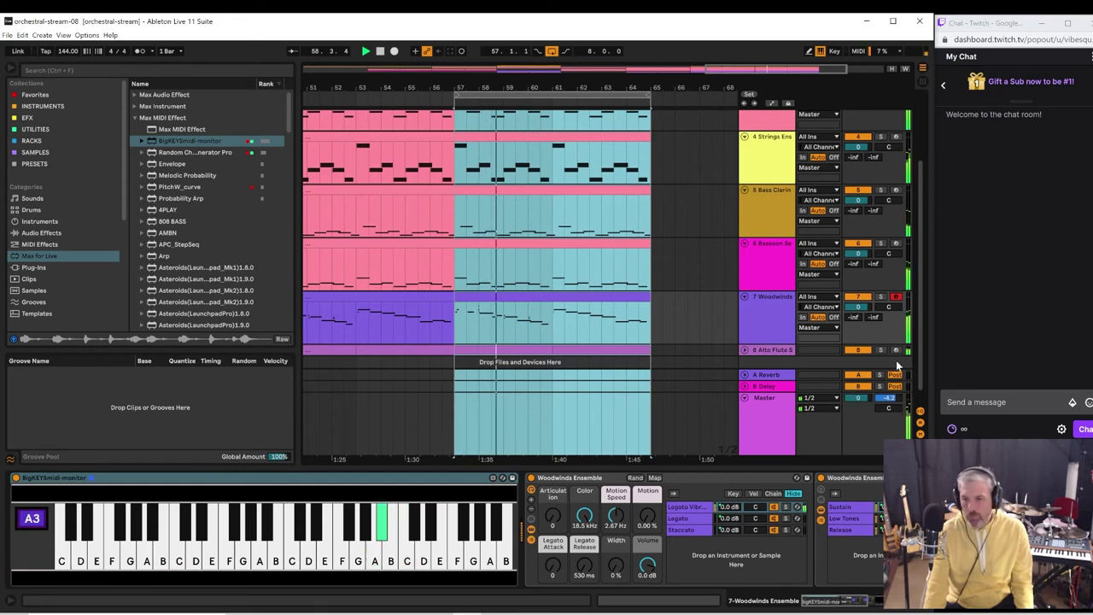
{"action": "scroll", "coordinate": [921, 365], "scroll_direction": "down", "scroll_amount": 1}
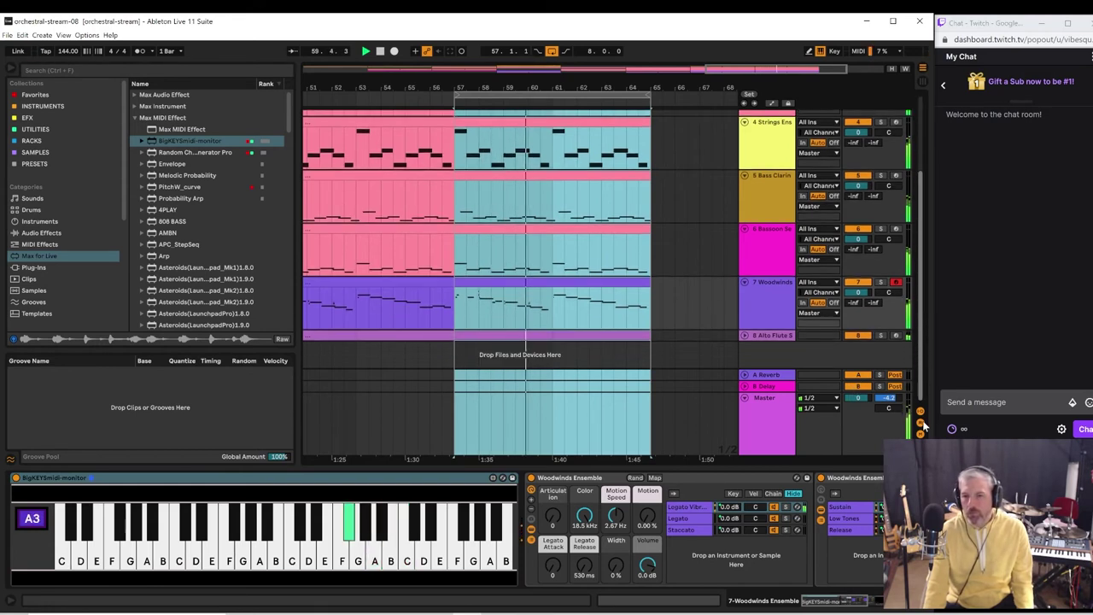
- Stop playback and look through the Alto Sax and Bass Clarinet presets in the Orchestral Woodwinds pack
{"action": "left_click", "coordinate": [762, 353]}
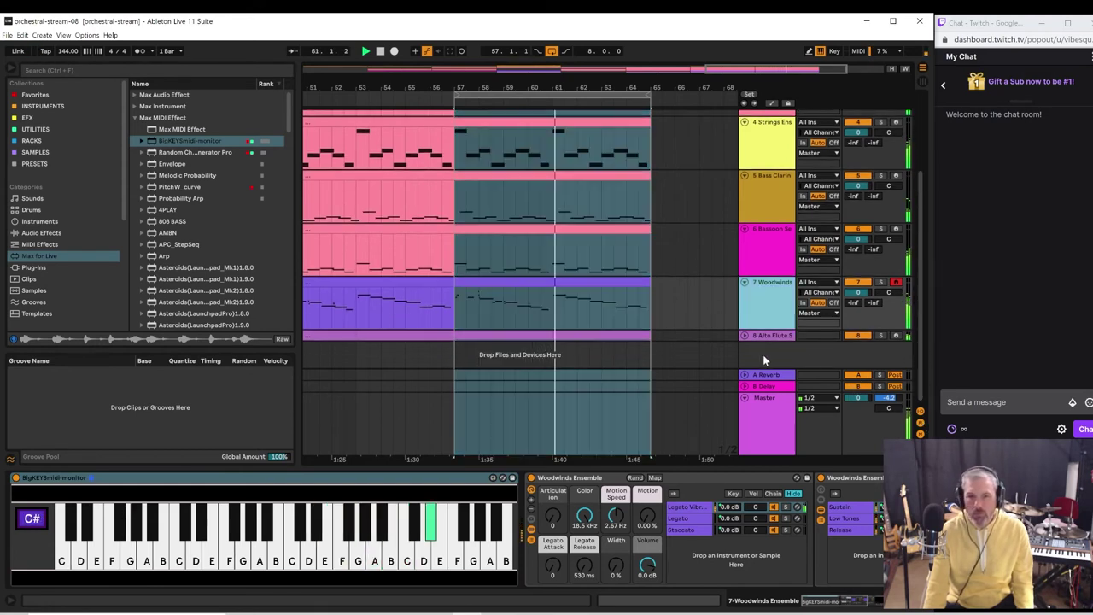
{"action": "key", "text": "space"}
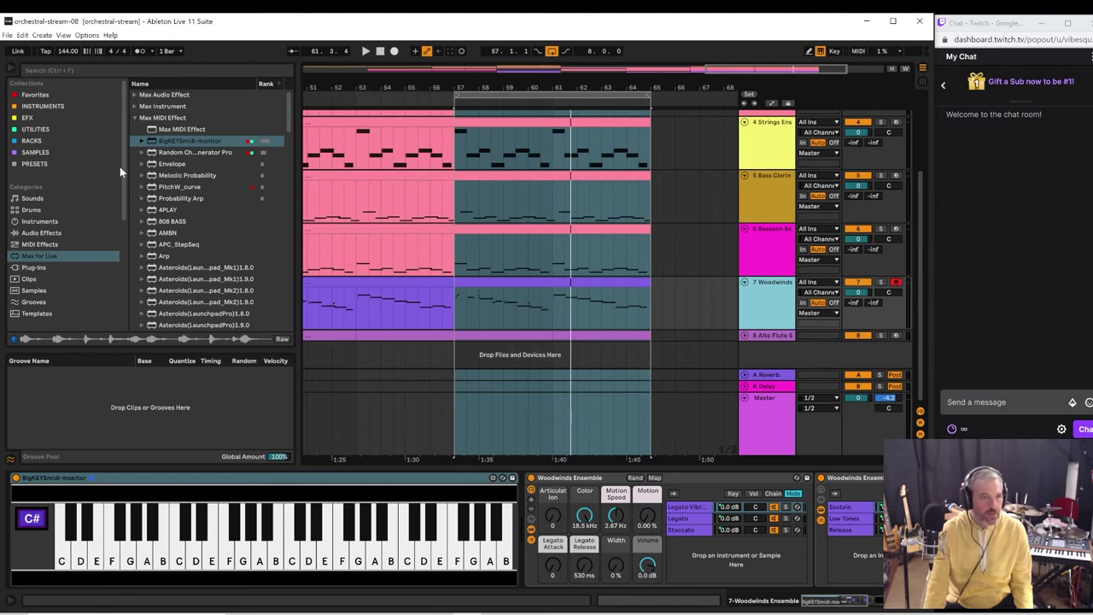
{"action": "scroll", "coordinate": [115, 239], "scroll_direction": "down", "scroll_amount": 5}
{"action": "left_click", "coordinate": [34, 164]}
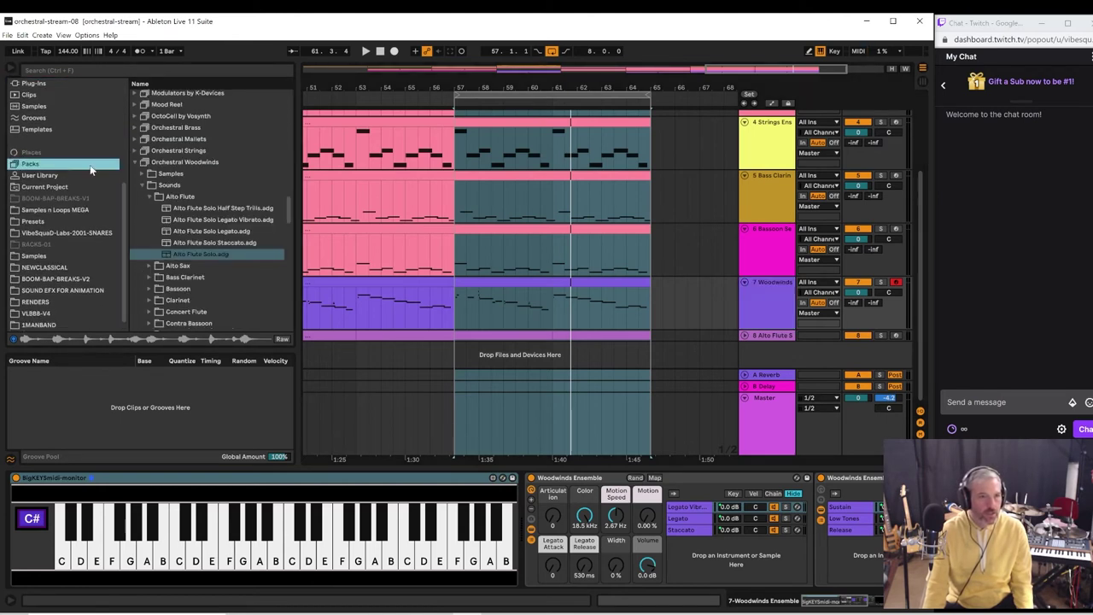
{"action": "left_click", "coordinate": [150, 197]}
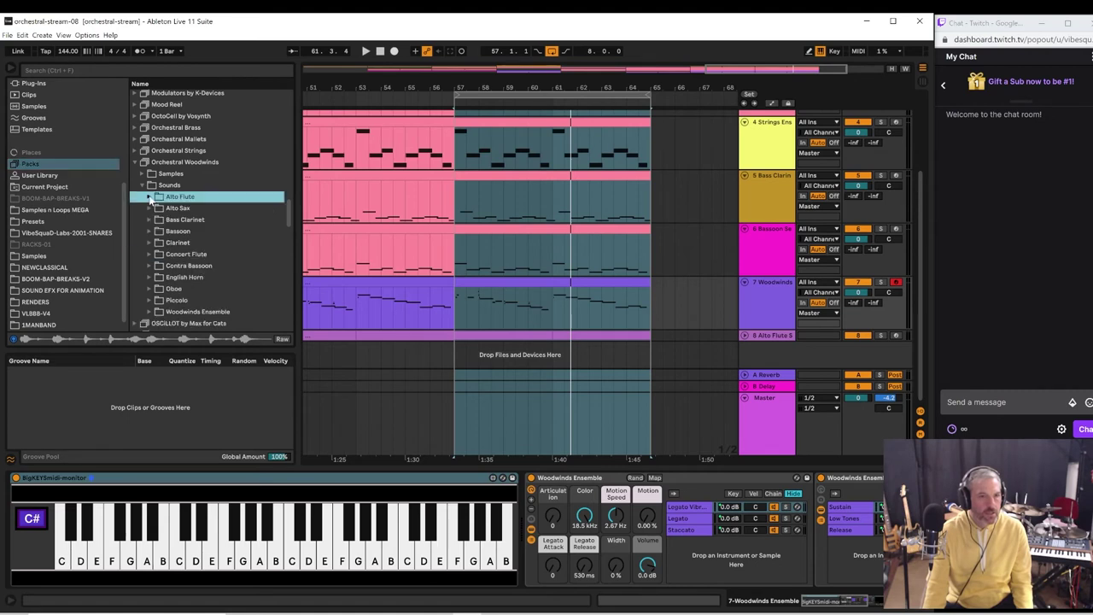
{"action": "left_click", "coordinate": [150, 209]}
{"action": "left_click", "coordinate": [175, 222]}
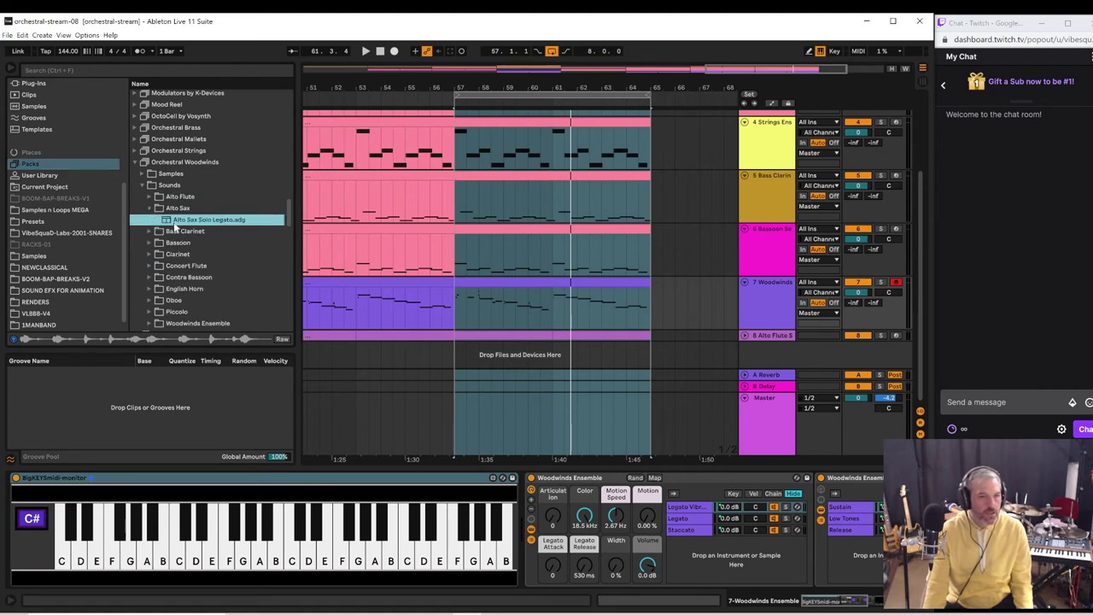
{"action": "left_click", "coordinate": [147, 231]}
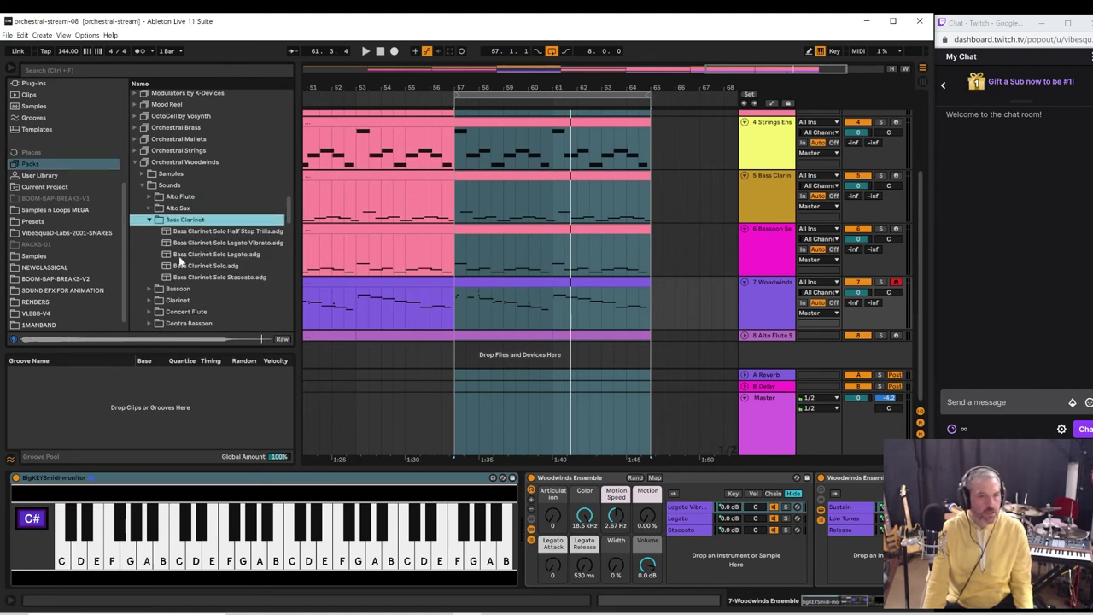
{"action": "left_click", "coordinate": [159, 253]}
{"action": "left_click", "coordinate": [152, 219]}
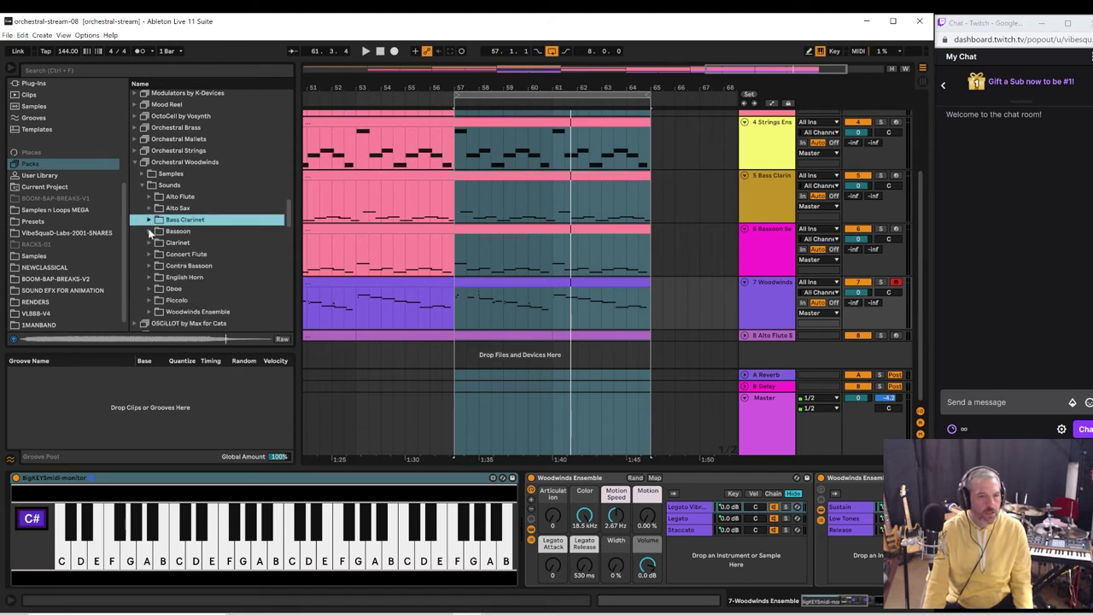
- Audition the Bassoon and Clarinet presets of the Orchestral Woodwinds pack, including Bb Clarinet Section and Eb Clarinet Solo
{"action": "left_click", "coordinate": [150, 231]}
{"action": "left_click", "coordinate": [200, 266]}
{"action": "scroll", "coordinate": [180, 293], "scroll_direction": "down", "scroll_amount": 1}
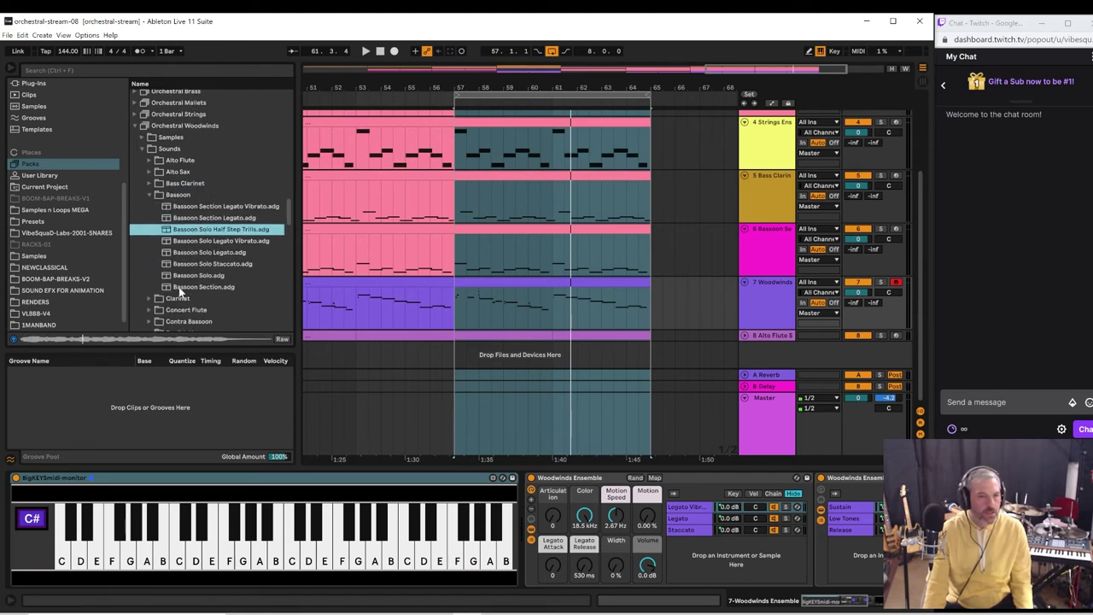
{"action": "left_click", "coordinate": [180, 276]}
{"action": "left_click", "coordinate": [150, 195]}
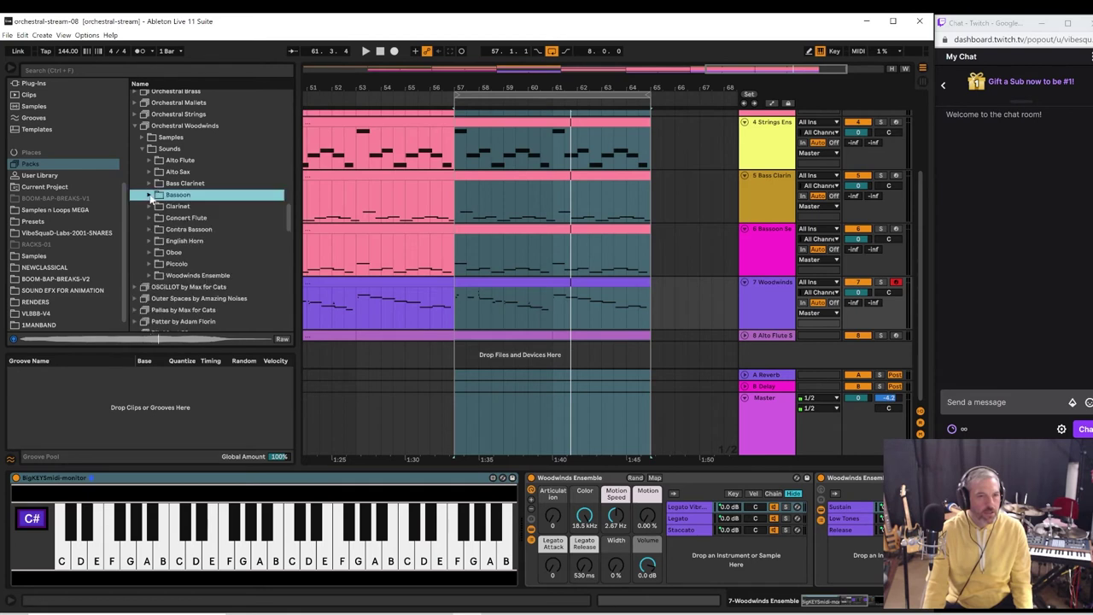
{"action": "left_click", "coordinate": [148, 206]}
{"action": "left_click", "coordinate": [208, 240]}
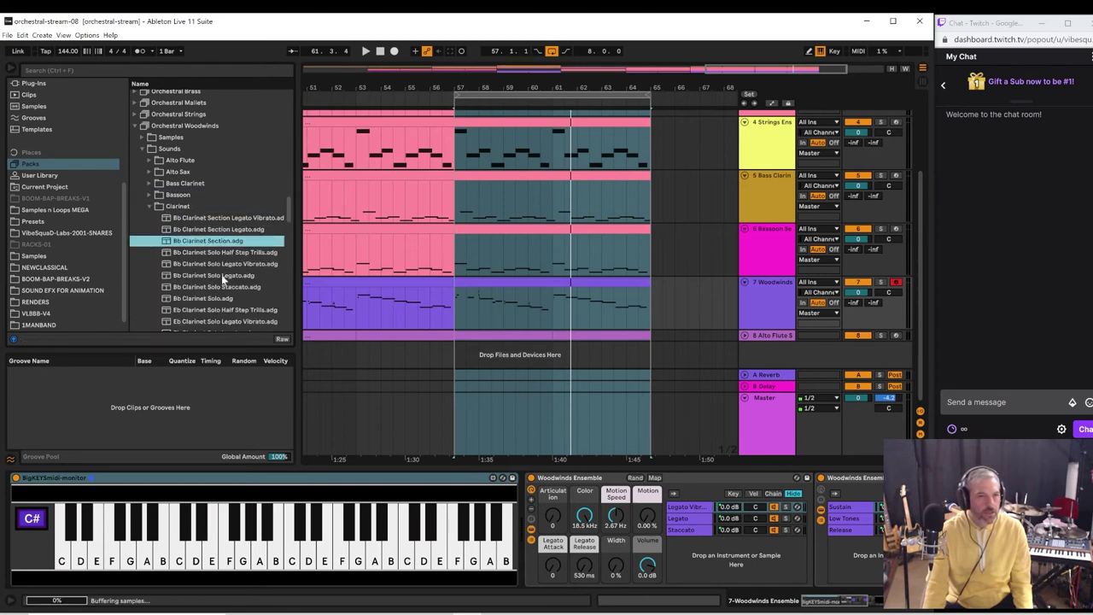
{"action": "scroll", "coordinate": [216, 319], "scroll_direction": "down", "scroll_amount": 1}
{"action": "left_click", "coordinate": [216, 320]}
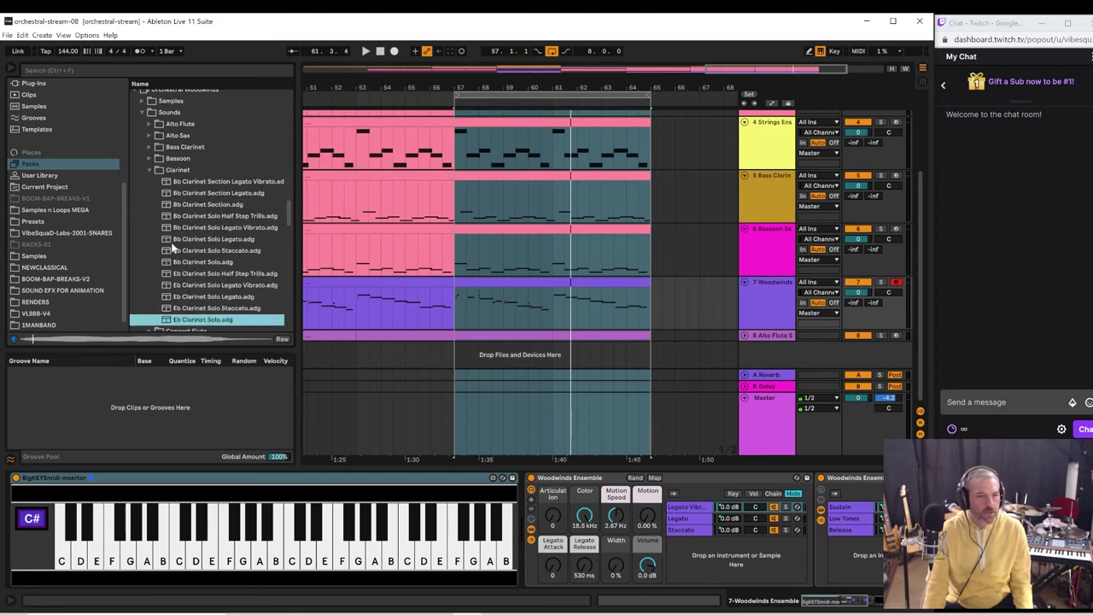
{"action": "left_click", "coordinate": [150, 169]}
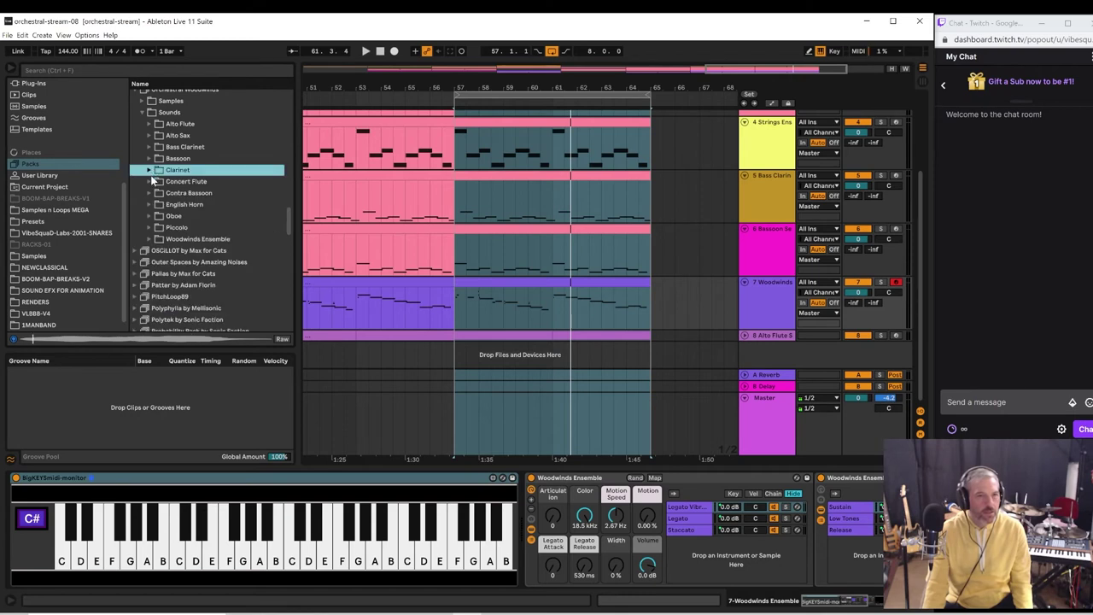
- Load Concert Flute Solo.adg from the Orchestral Woodwinds pack onto a new track below Alto Flute Solo
{"action": "left_click", "coordinate": [149, 181]}
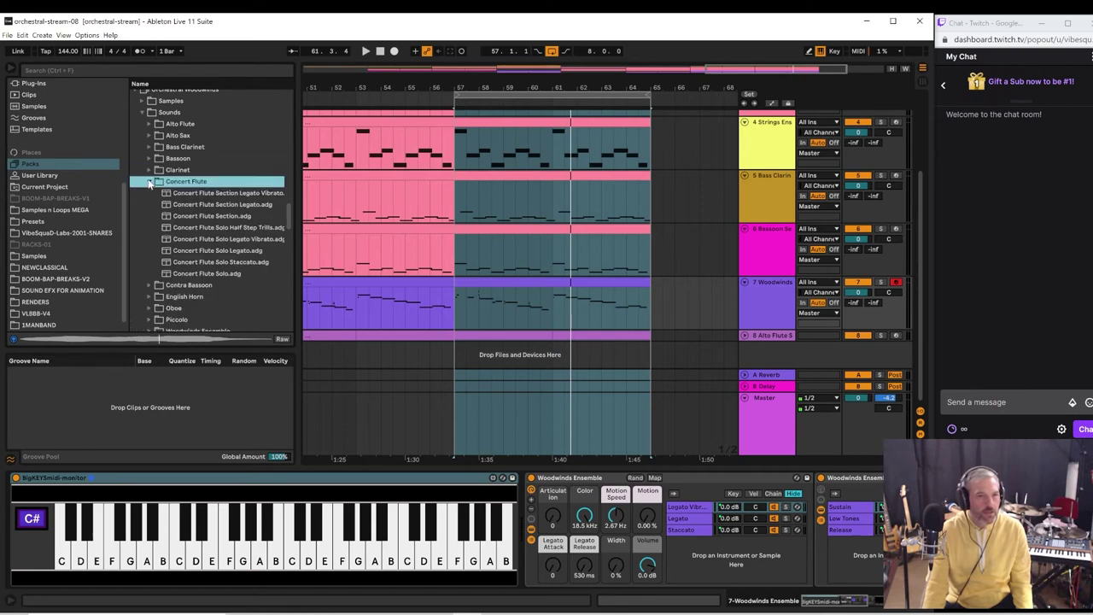
{"action": "left_click", "coordinate": [202, 274]}
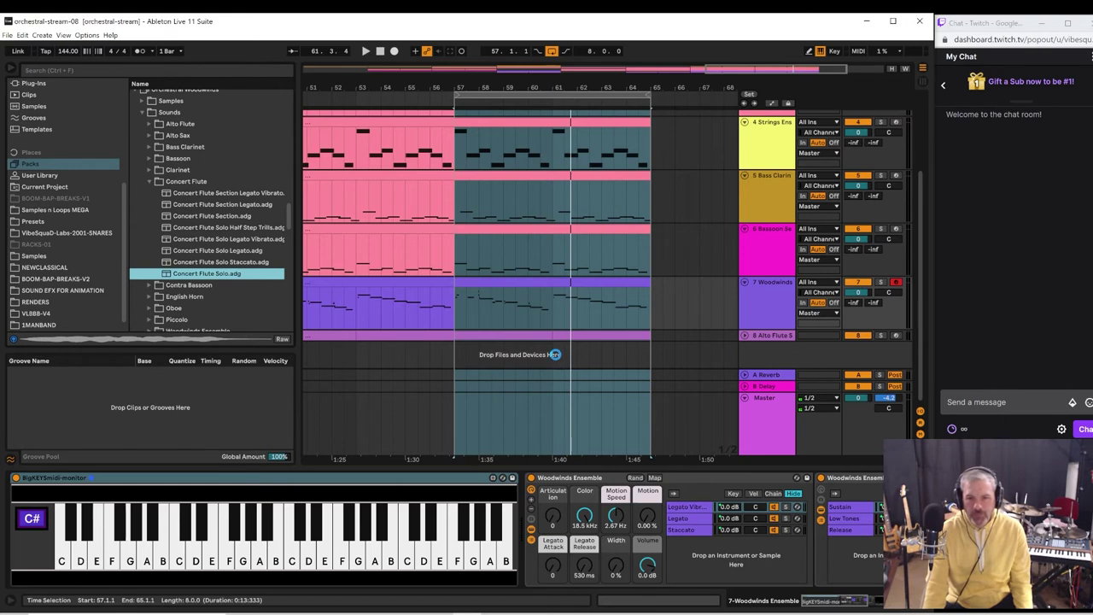
{"action": "left_click_drag", "start_coordinate": [555, 355], "coordinate": [556, 356]}
- Try out the concert flute against the loop from bar 57 and delete the Concert Flute Solo track
{"action": "key", "text": "space"}
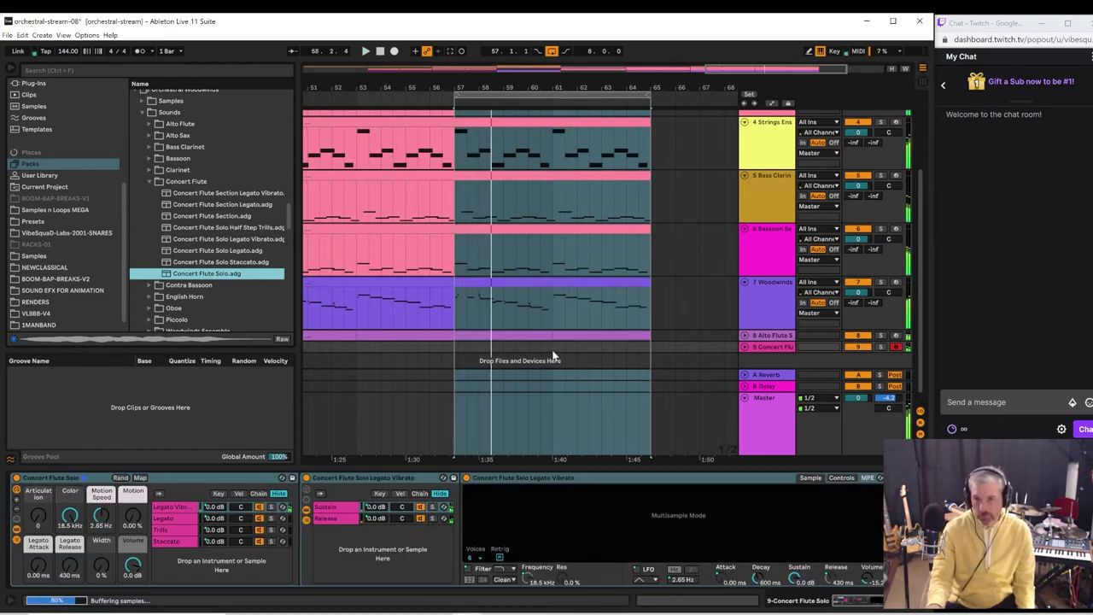
{"action": "key", "text": "space"}
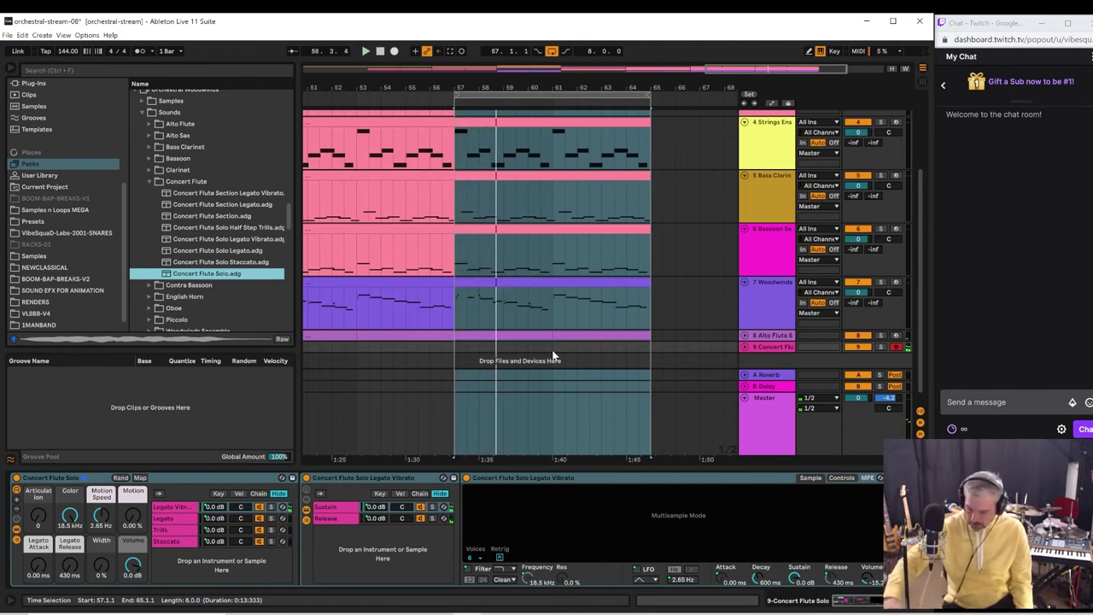
{"action": "key", "text": "space"}
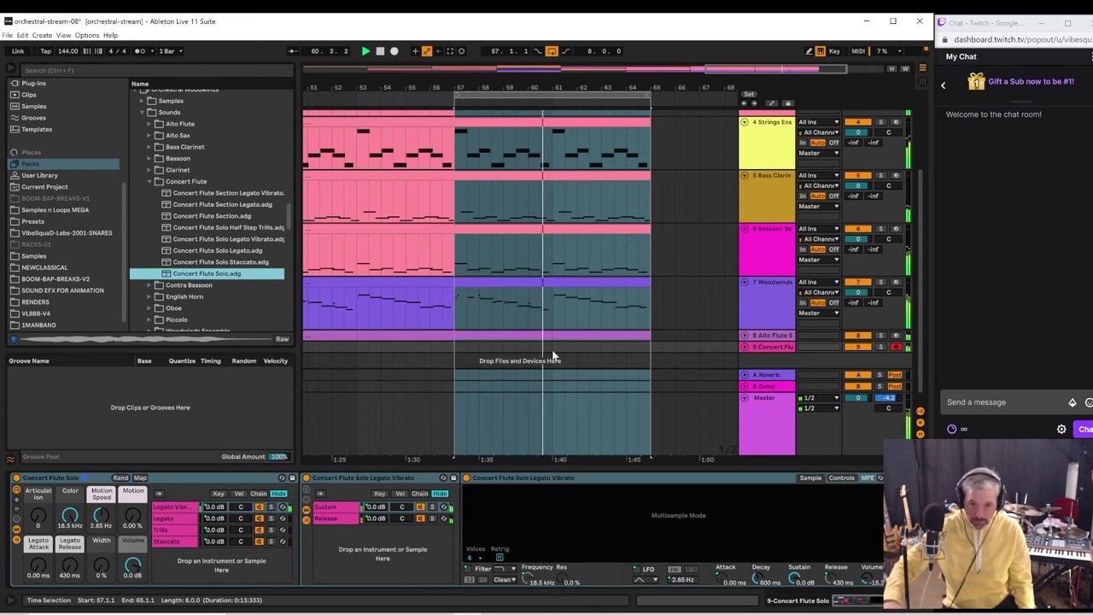
{"action": "key", "text": "space"}
{"action": "key", "text": "space"}
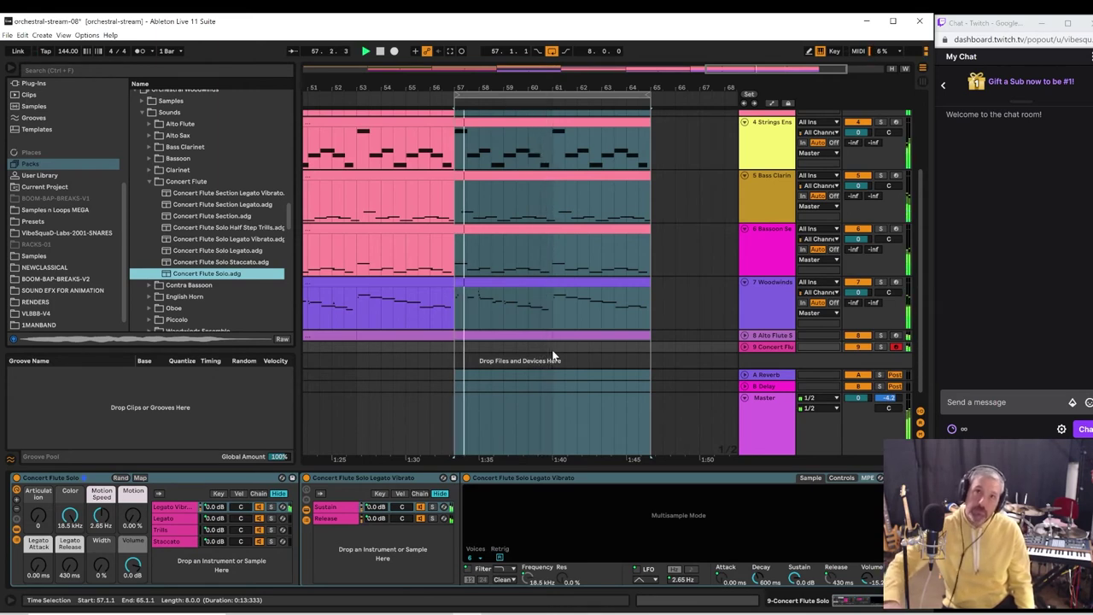
{"action": "key", "text": "space"}
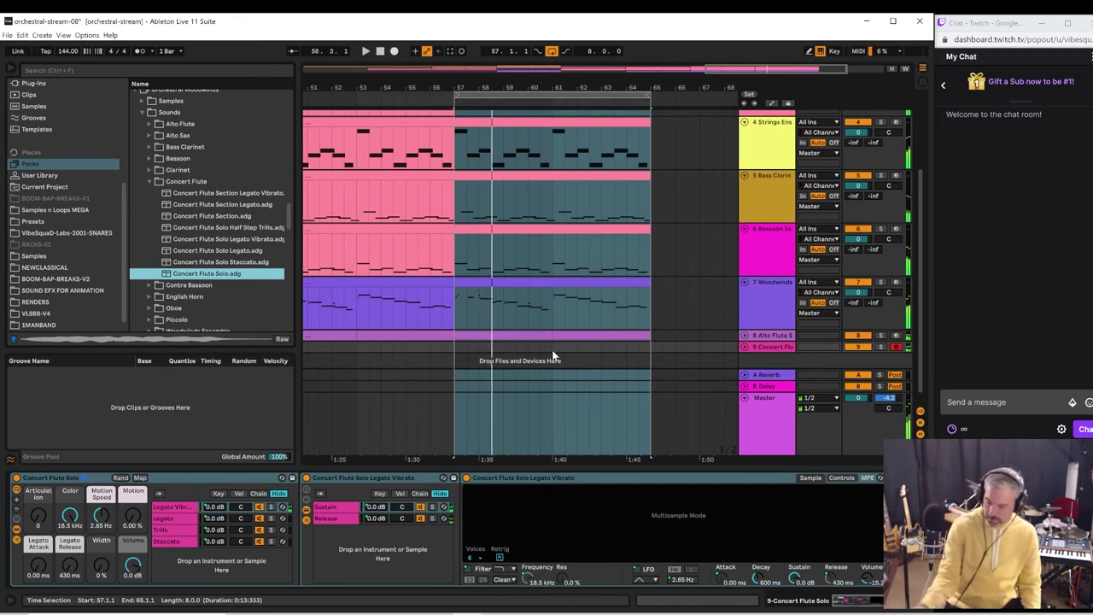
{"action": "key", "text": "space"}
{"action": "key", "text": "space"}
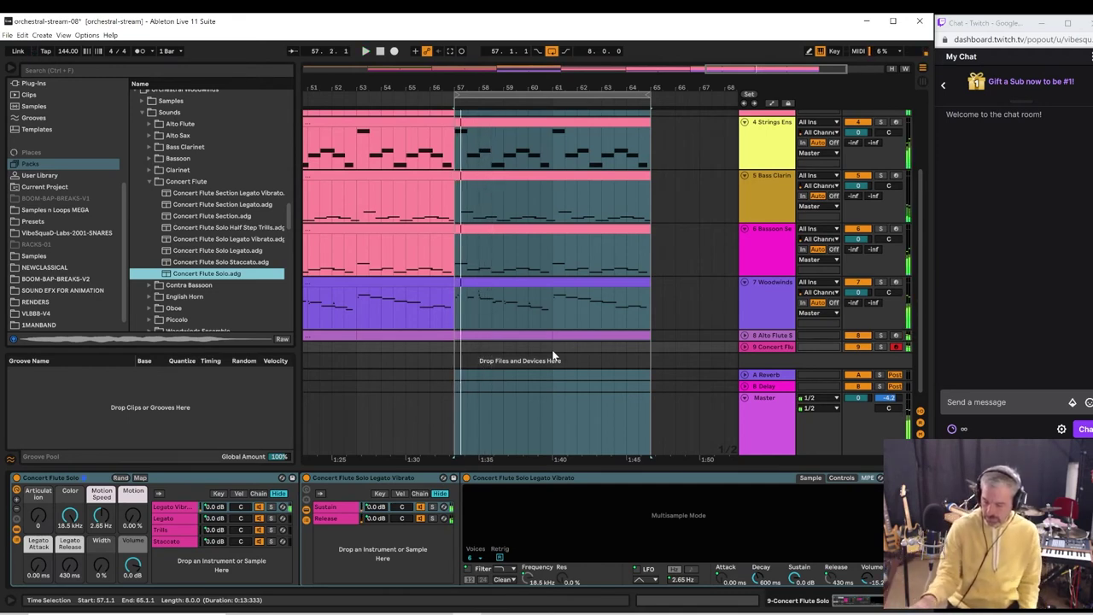
{"action": "key", "text": "space"}
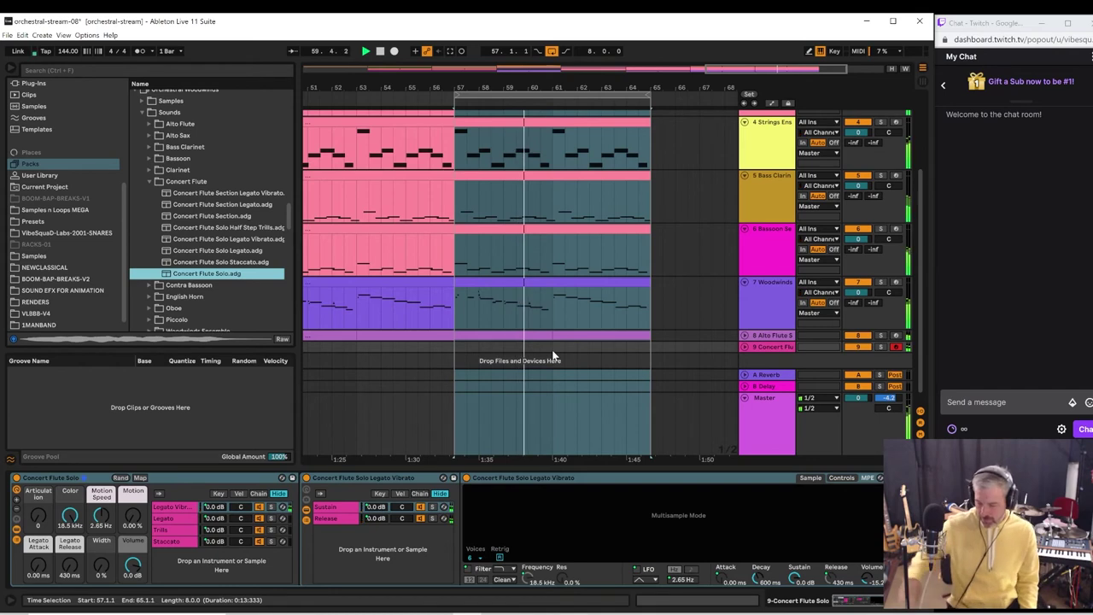
{"action": "left_click", "coordinate": [768, 348]}
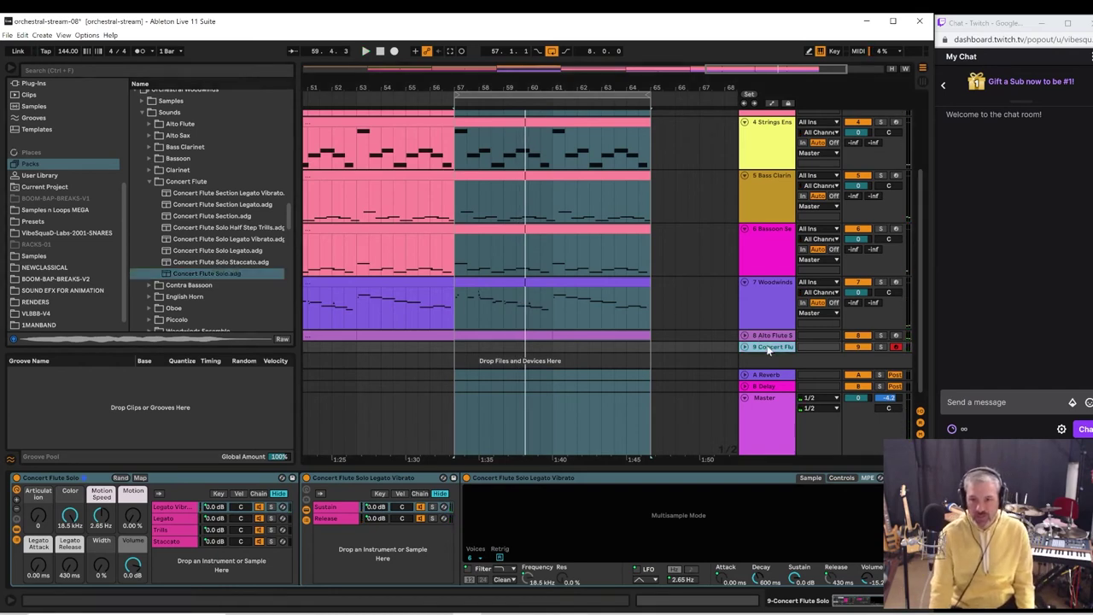
{"action": "key", "text": "Delete"}
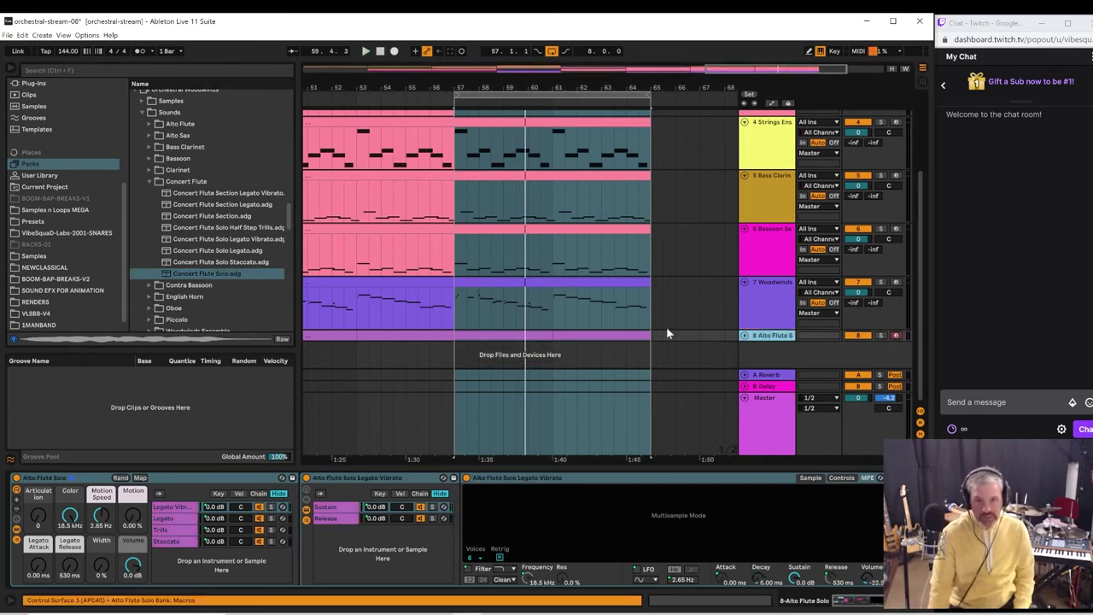
- Audition the Contra Bassoon presets and load Contra Bassoon Solo Legato.adg onto a new track below Alto Flute Solo
{"action": "left_click", "coordinate": [154, 182]}
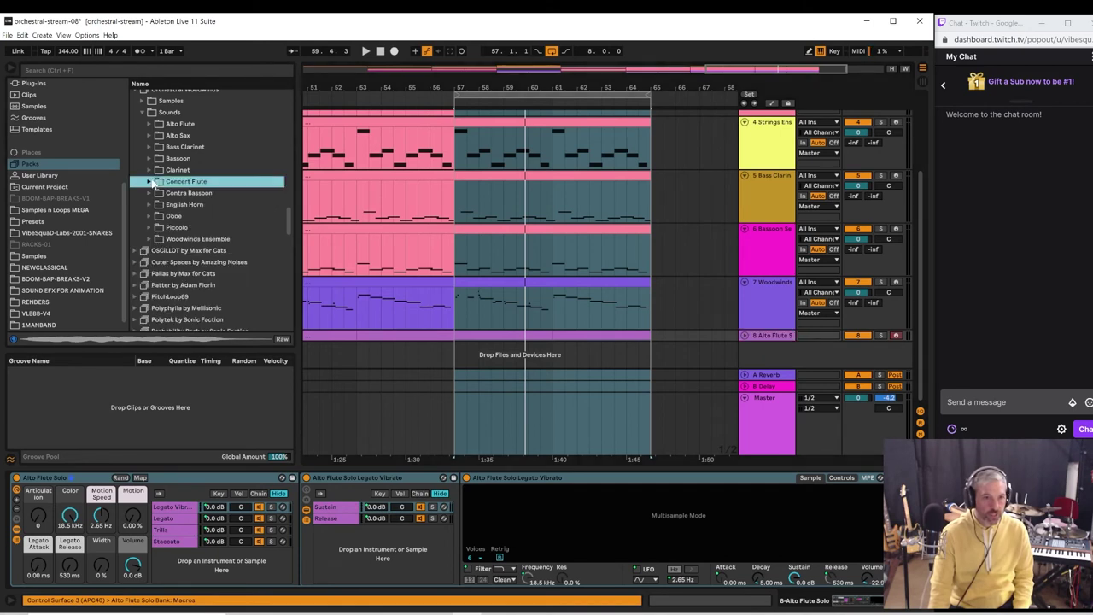
{"action": "left_click", "coordinate": [156, 195]}
{"action": "left_click", "coordinate": [151, 195]}
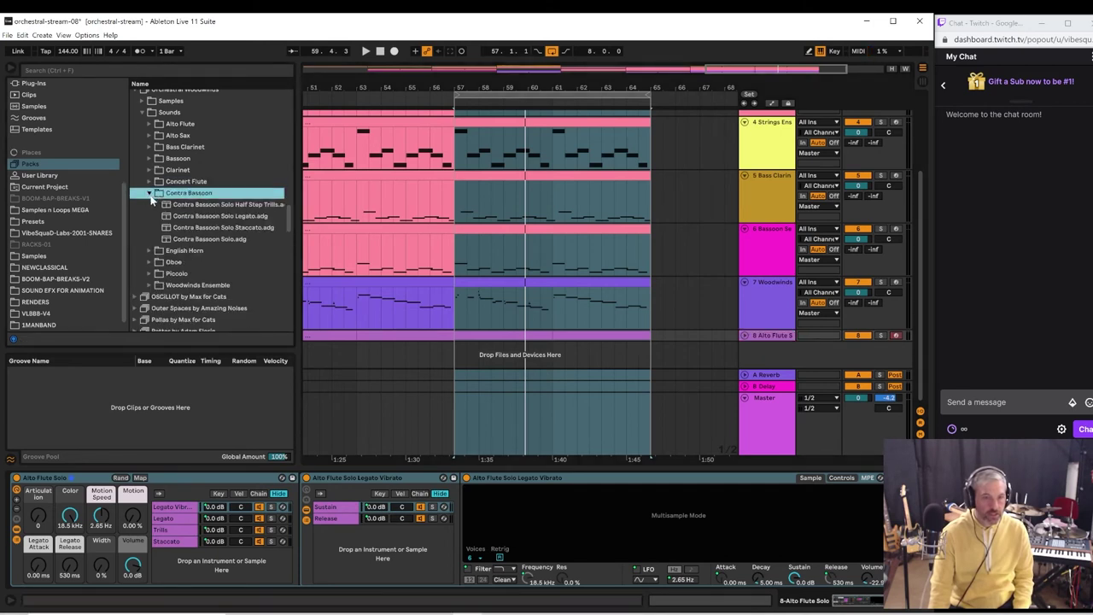
{"action": "left_click", "coordinate": [172, 208]}
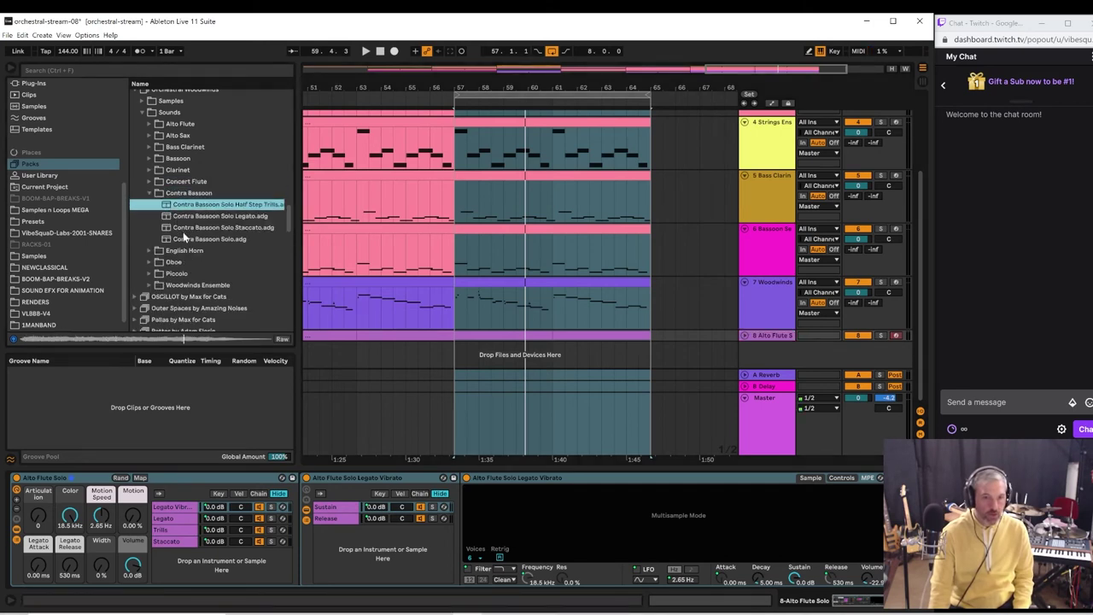
{"action": "left_click", "coordinate": [189, 240]}
{"action": "key", "text": "Up"}
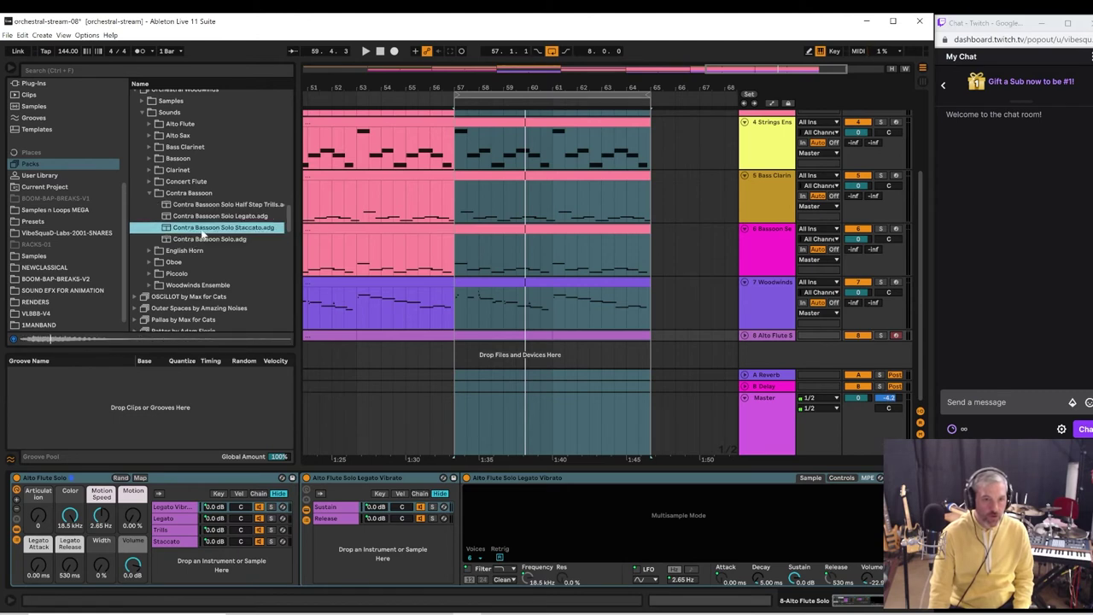
{"action": "left_click", "coordinate": [216, 217]}
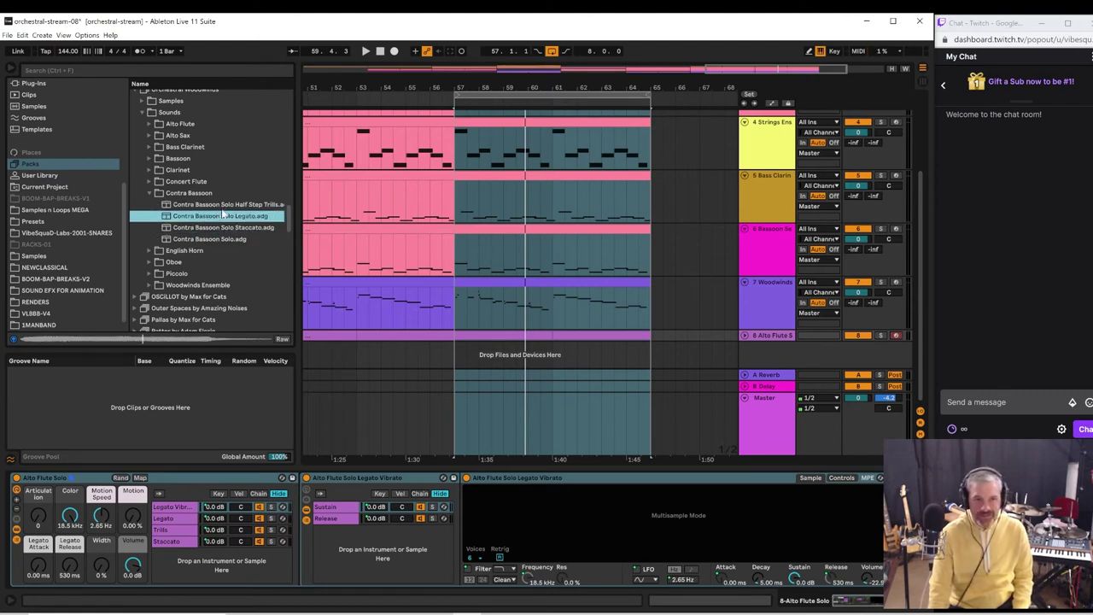
{"action": "key", "text": "Up"}
{"action": "left_click", "coordinate": [223, 218]}
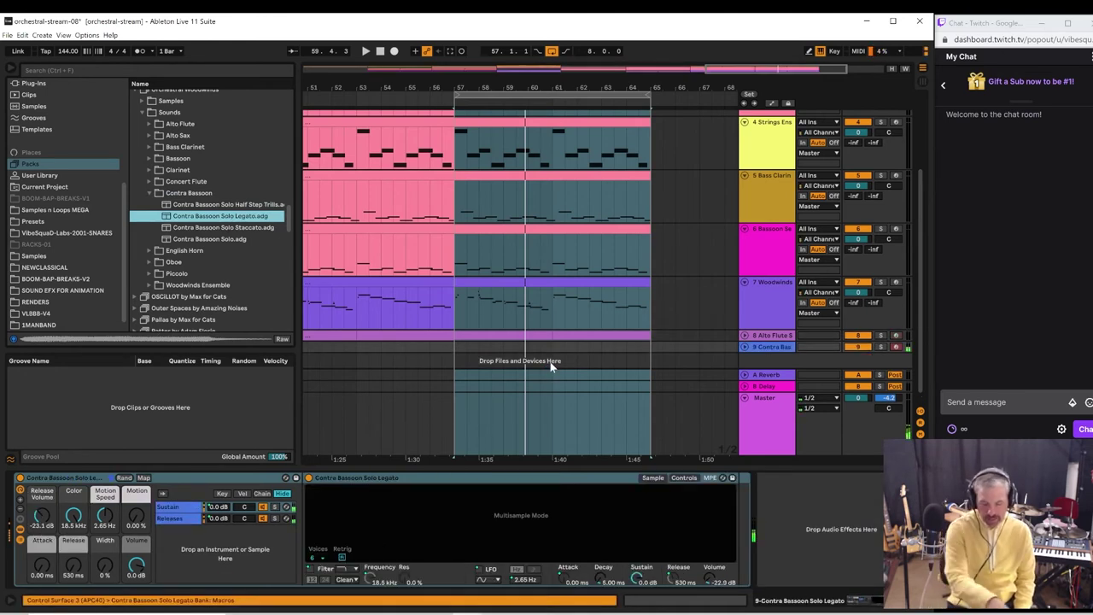
- Try out the contra bassoon against the loop from bar 57 and delete the Contra Bassoon Solo Legato track
{"action": "key", "text": "space"}
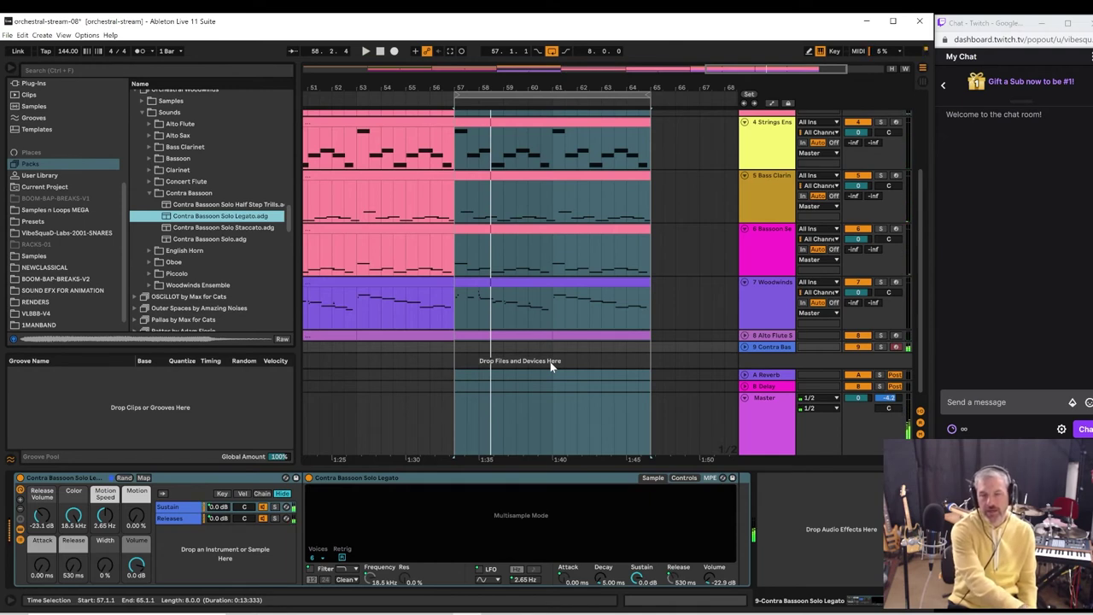
{"action": "key", "text": "space"}
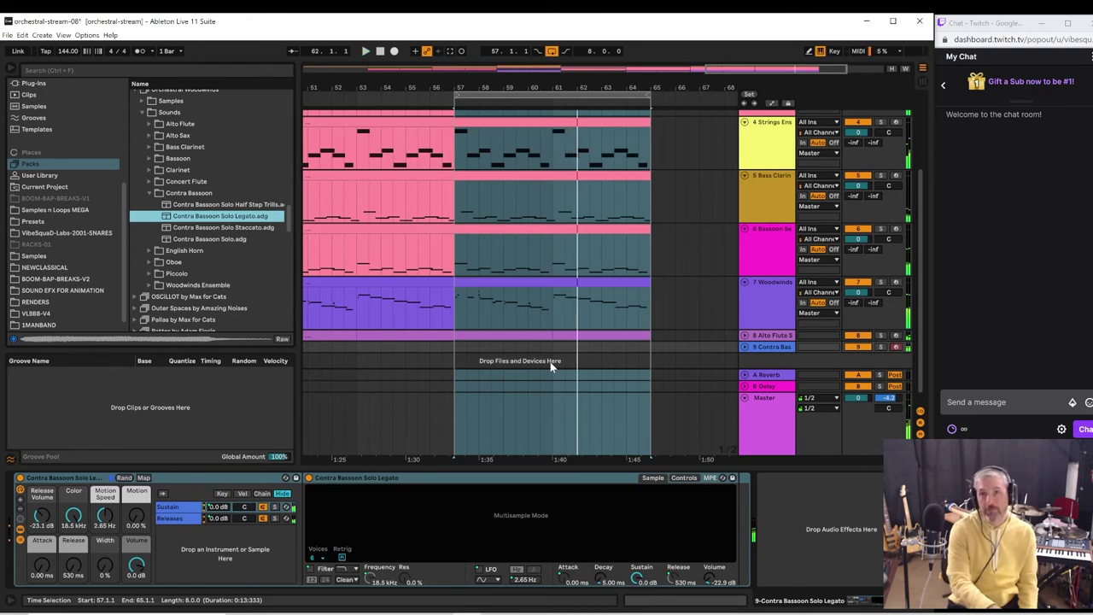
{"action": "key", "text": "space"}
{"action": "key", "text": "space"}
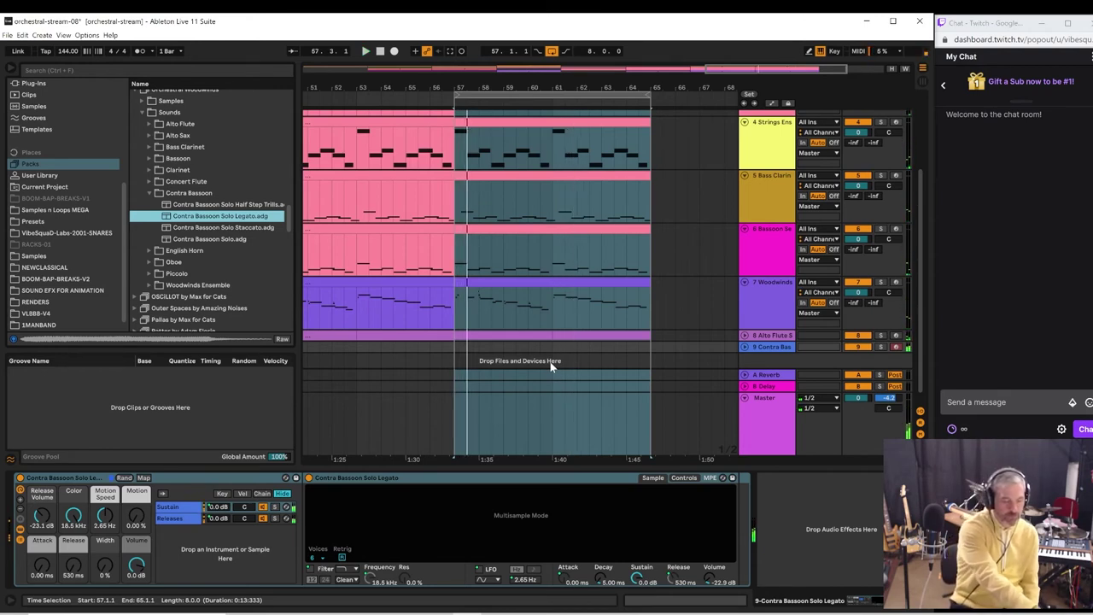
{"action": "key", "text": "space"}
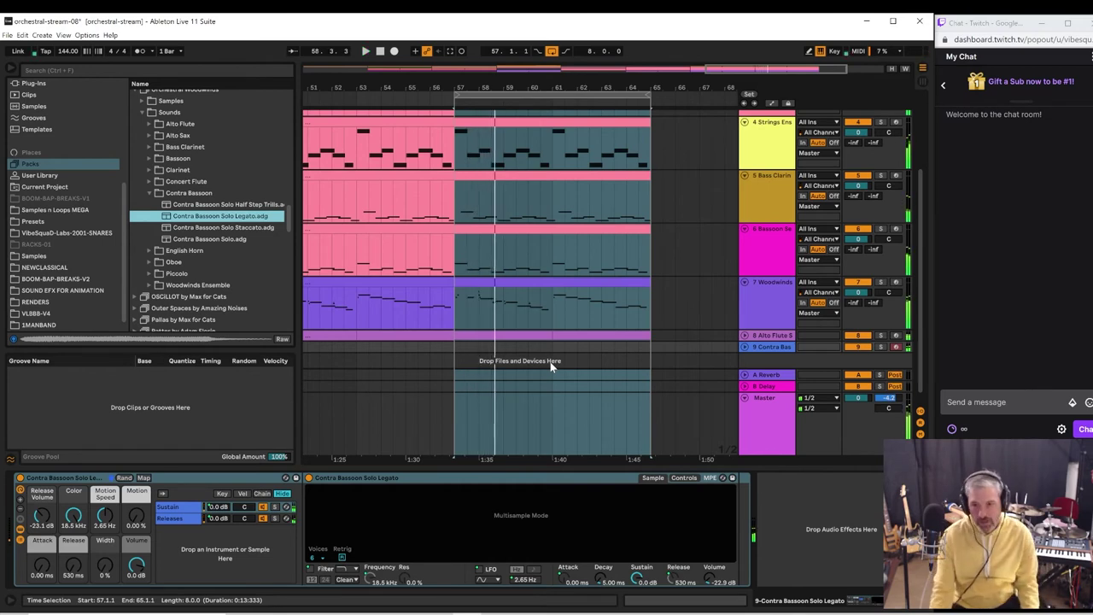
{"action": "left_click", "coordinate": [757, 348]}
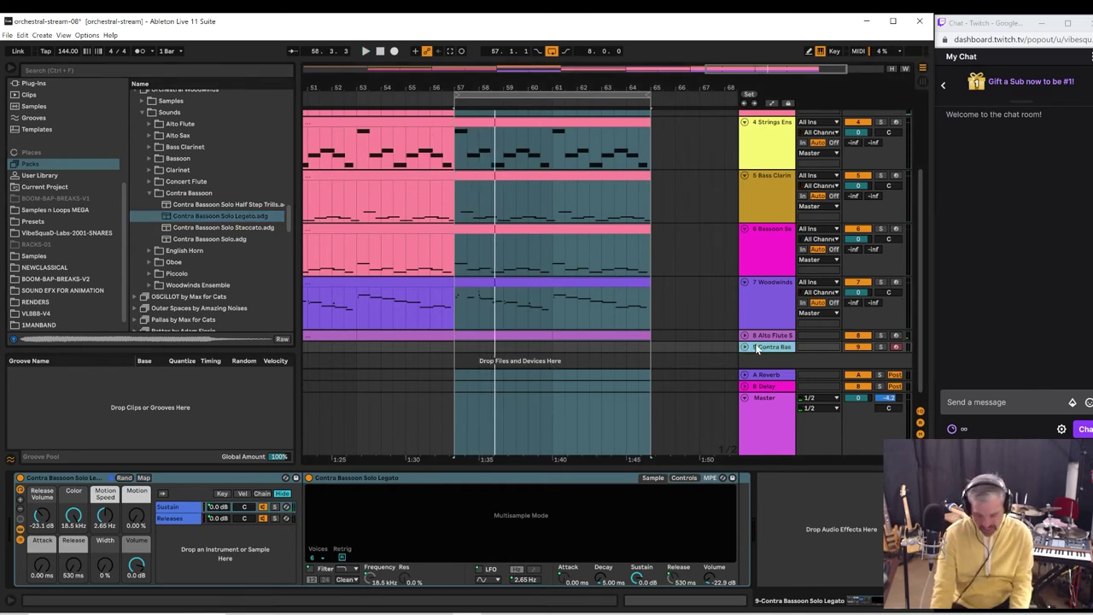
{"action": "key", "text": "Delete"}
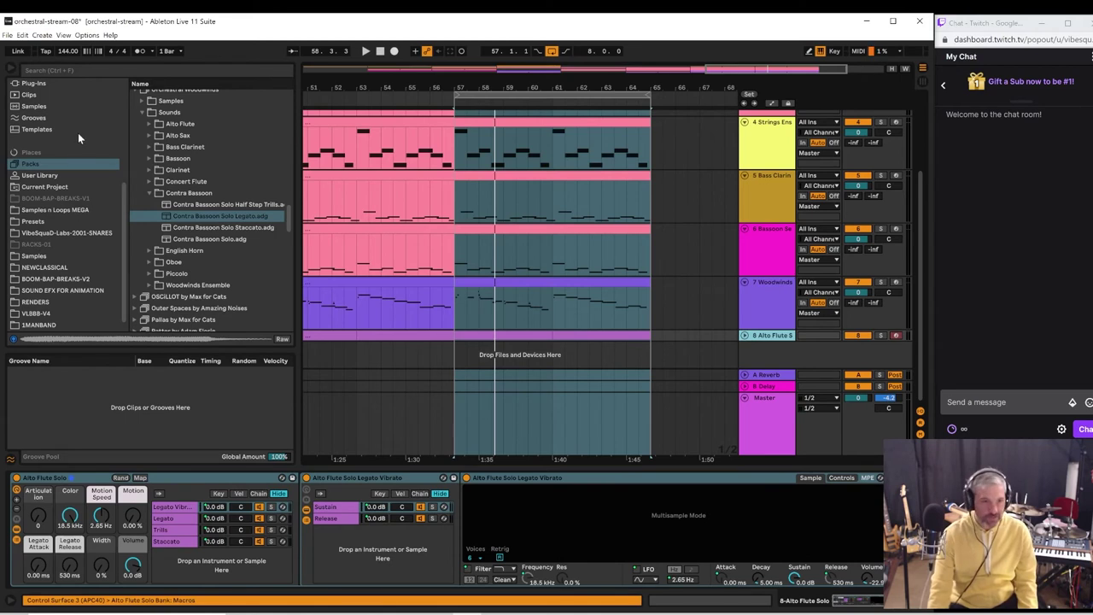
- Audition the solo presets in the English Horn, Oboe and Piccolo folders of the Orchestral Woodwinds pack, ending on Piccolo Solo.adg
{"action": "left_click", "coordinate": [148, 195]}
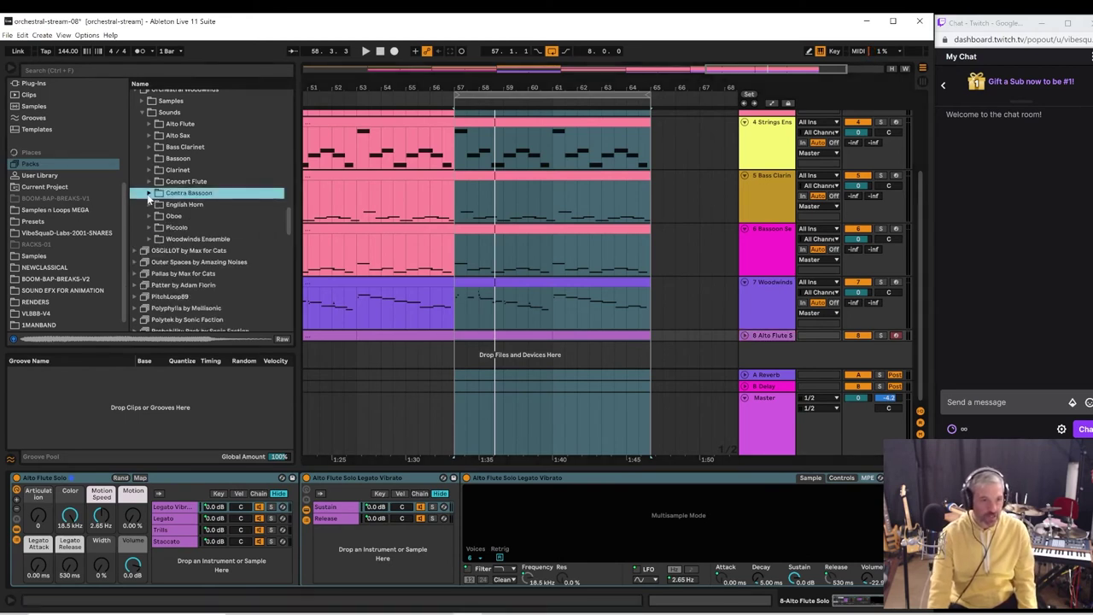
{"action": "left_click", "coordinate": [148, 205]}
{"action": "left_click", "coordinate": [185, 216]}
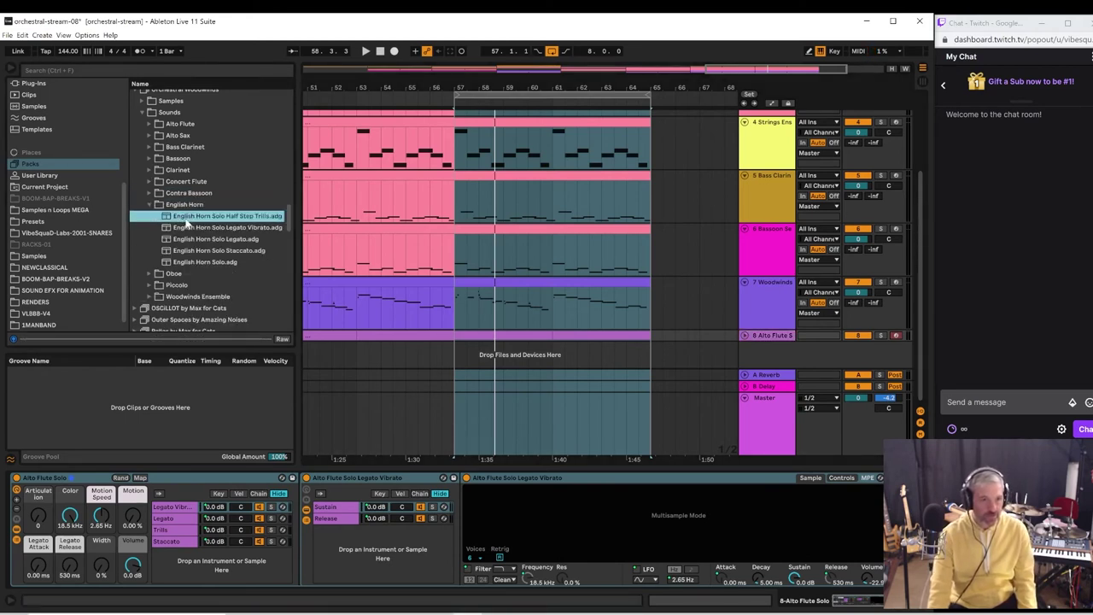
{"action": "left_click", "coordinate": [199, 262]}
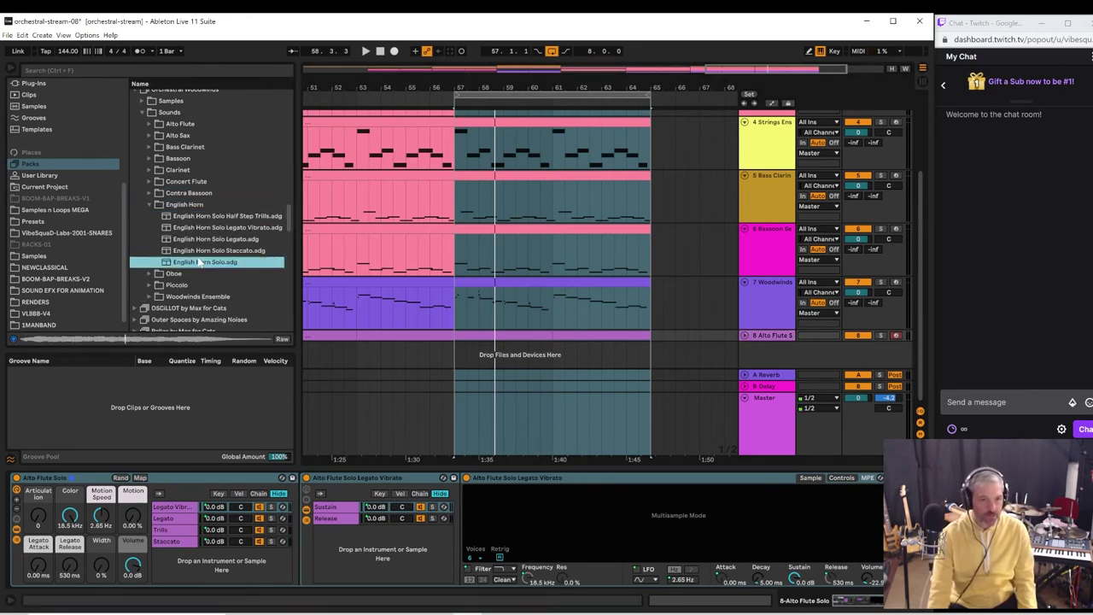
{"action": "left_click", "coordinate": [147, 274]}
{"action": "left_click", "coordinate": [209, 262]}
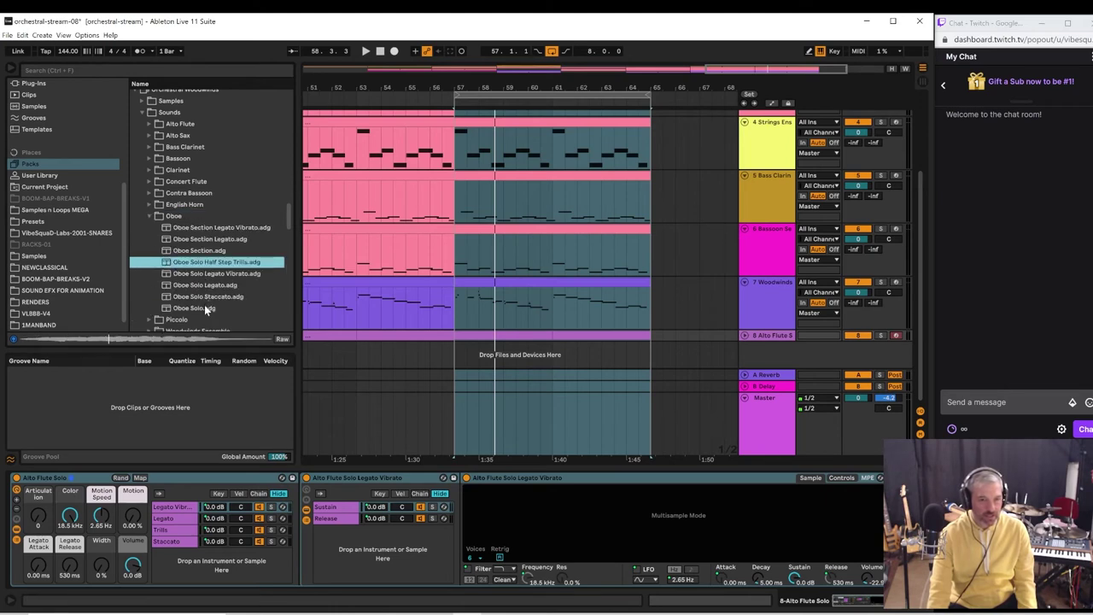
{"action": "left_click", "coordinate": [205, 308]}
{"action": "left_click", "coordinate": [149, 217]}
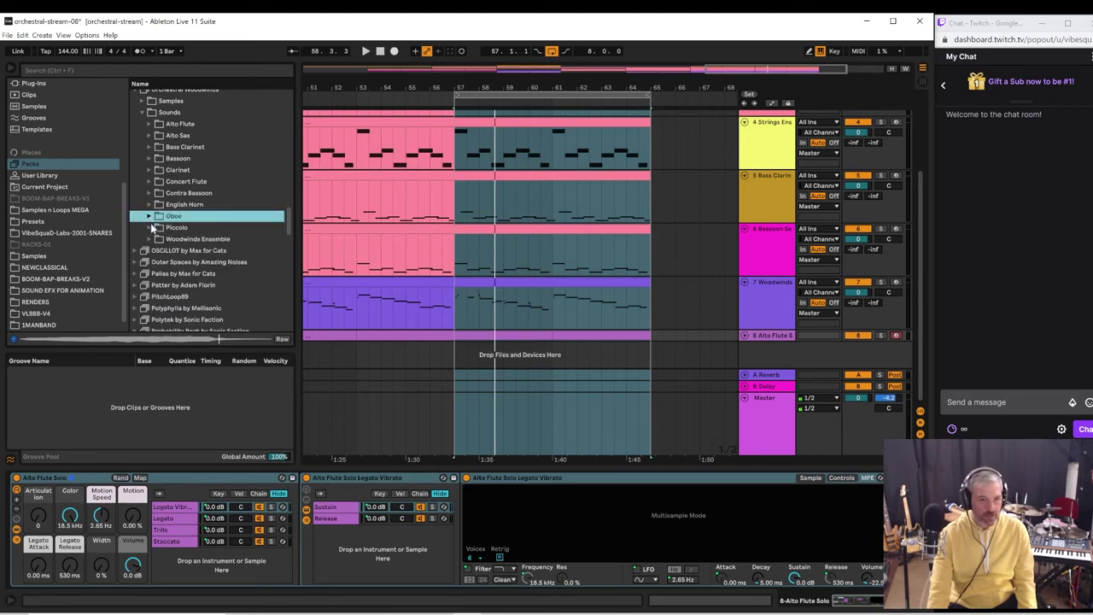
{"action": "left_click", "coordinate": [150, 227]}
{"action": "left_click", "coordinate": [197, 320]}
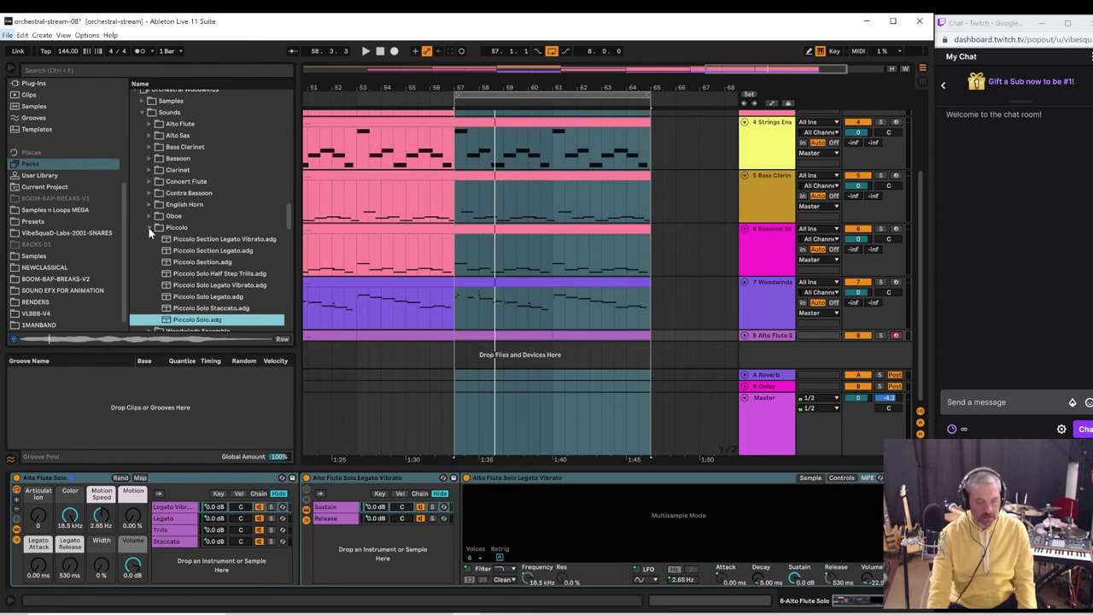
- Play the arrangement from bar 54 and load Piccolo Solo.adg onto a new track below Alto Flute Solo
{"action": "left_click", "coordinate": [389, 250]}
{"action": "key", "text": "space"}
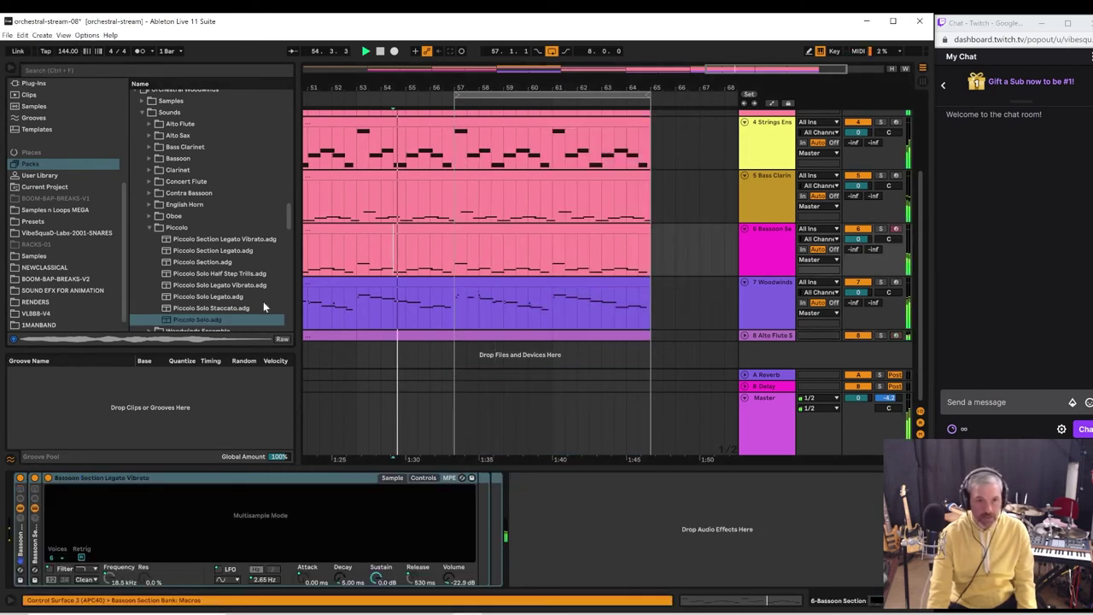
{"action": "left_click", "coordinate": [209, 318]}
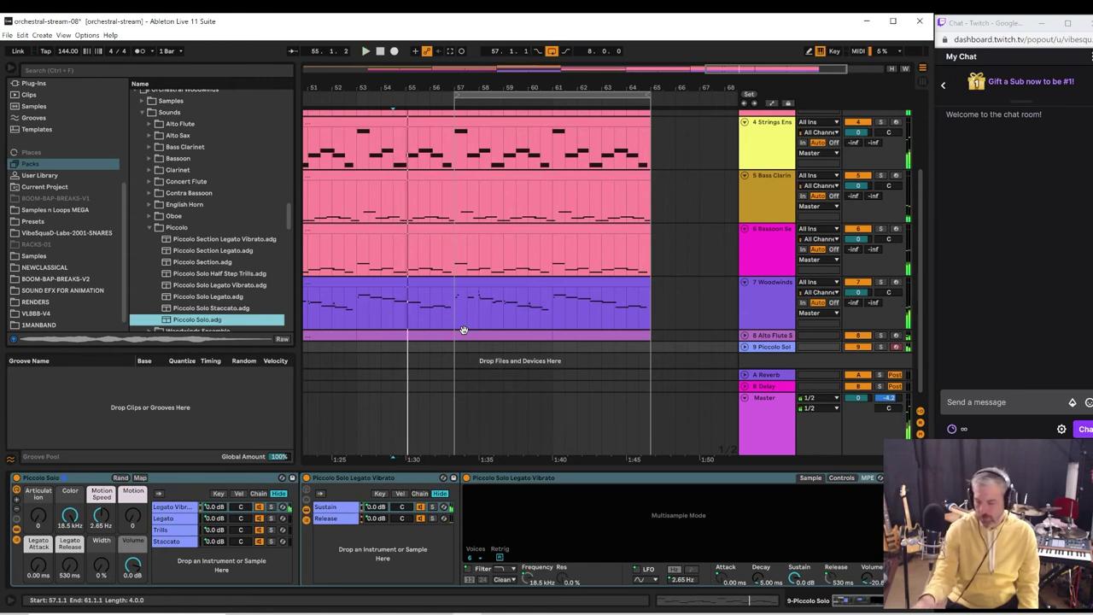
- Capture the played piccolo part as a clip on the Piccolo Solo track and extend its start back from bar 61 to bar 57
{"action": "key", "text": "space"}
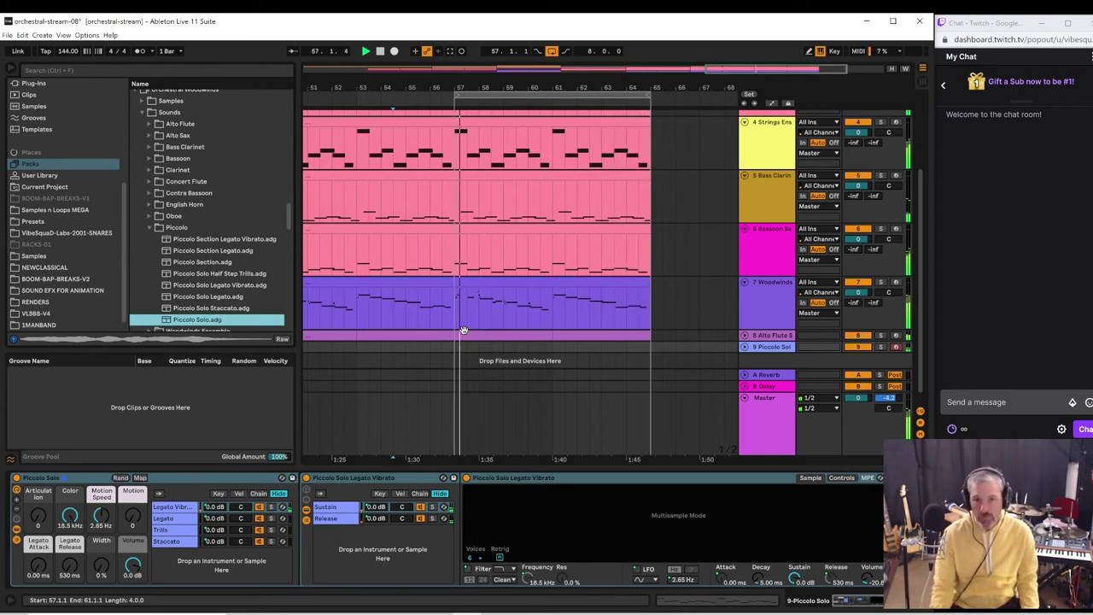
{"action": "left_click", "coordinate": [454, 50]}
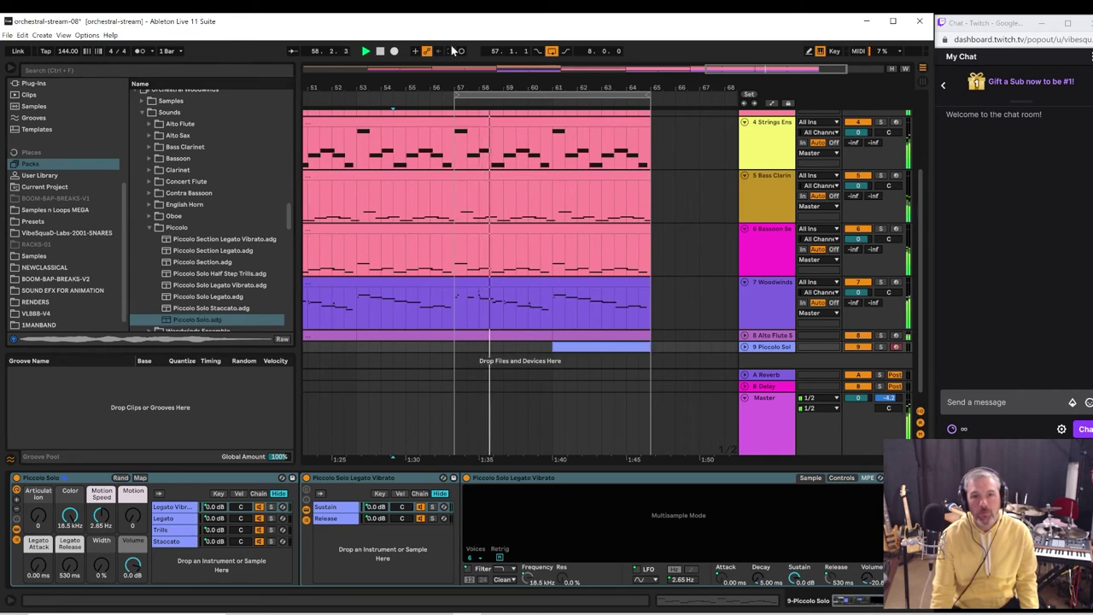
{"action": "key", "text": "space"}
{"action": "key", "text": "space"}
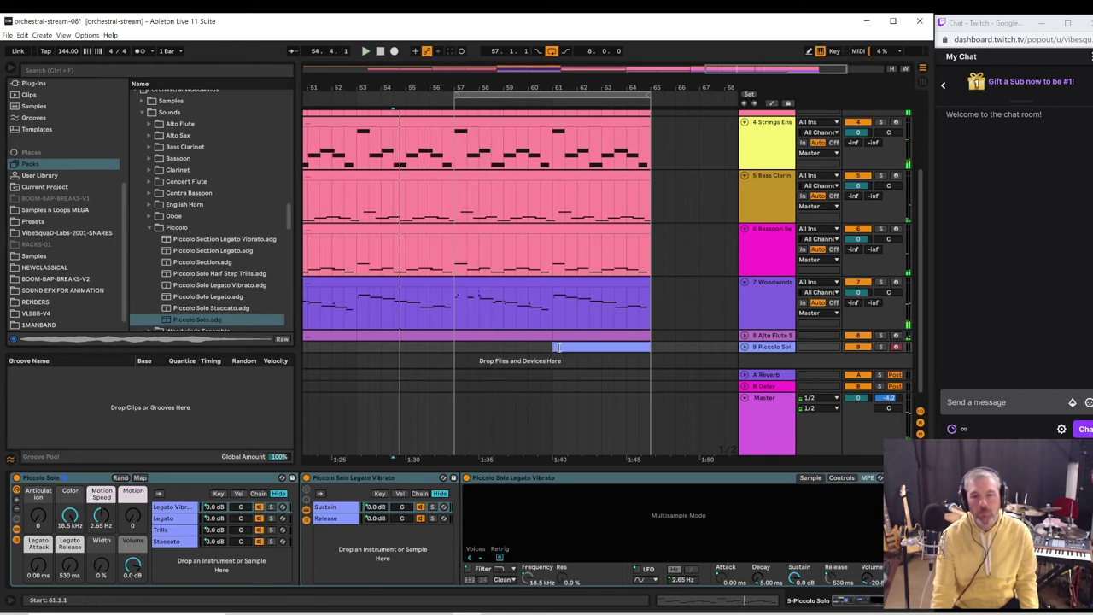
{"action": "left_click_drag", "start_coordinate": [558, 347], "coordinate": [467, 348]}
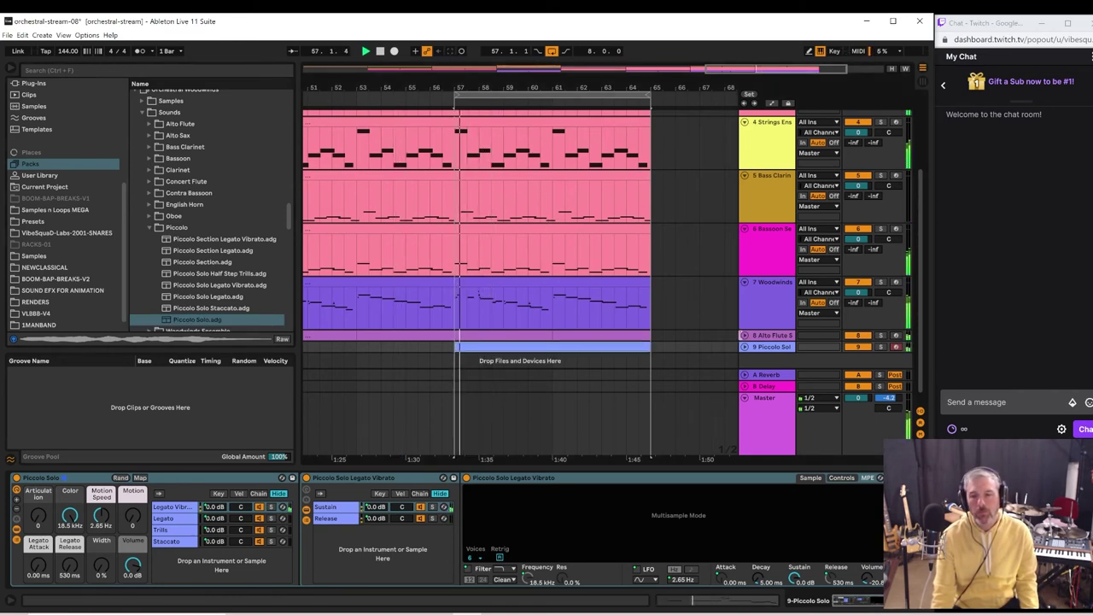
{"action": "key", "text": "Right"}
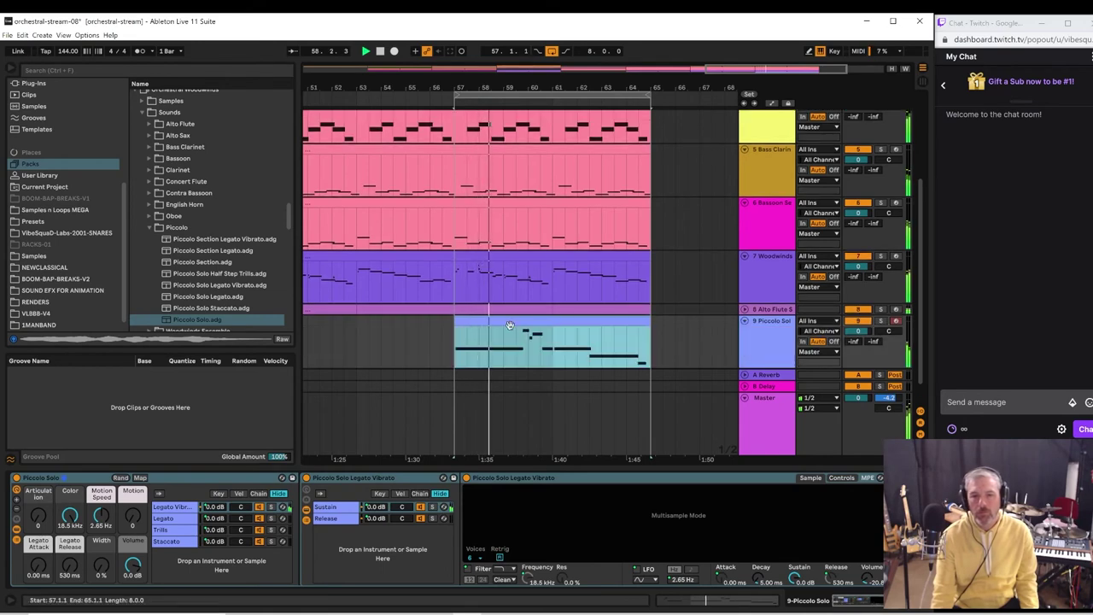
- Open the piccolo clip in an enlarged note editor and raise the long note starting at 8.1.1 to F#4
{"action": "double_click", "coordinate": [516, 334]}
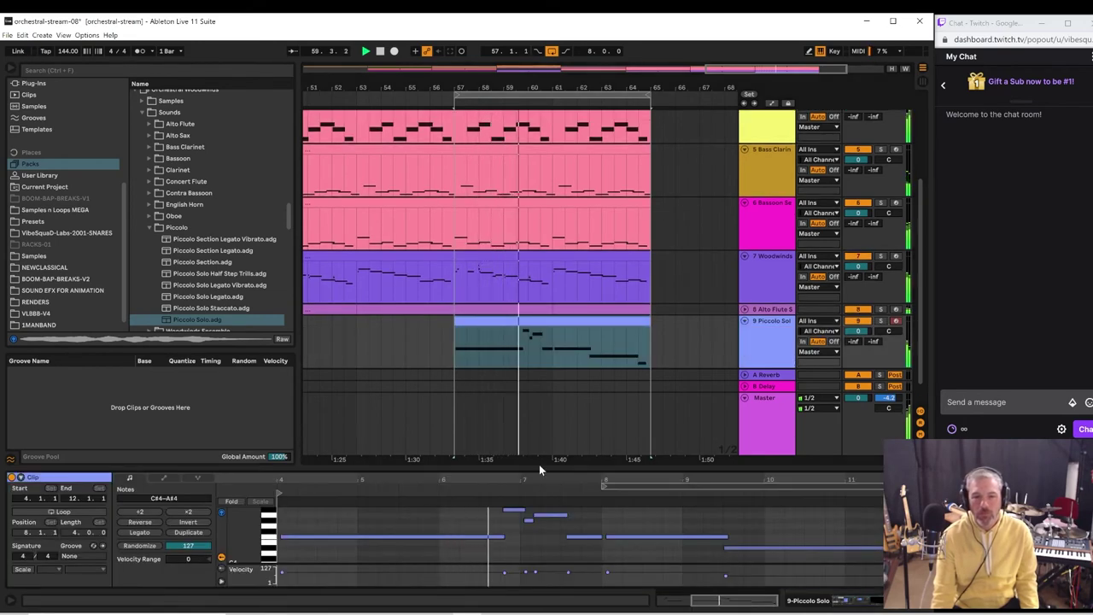
{"action": "left_click_drag", "start_coordinate": [539, 466], "coordinate": [515, 301]}
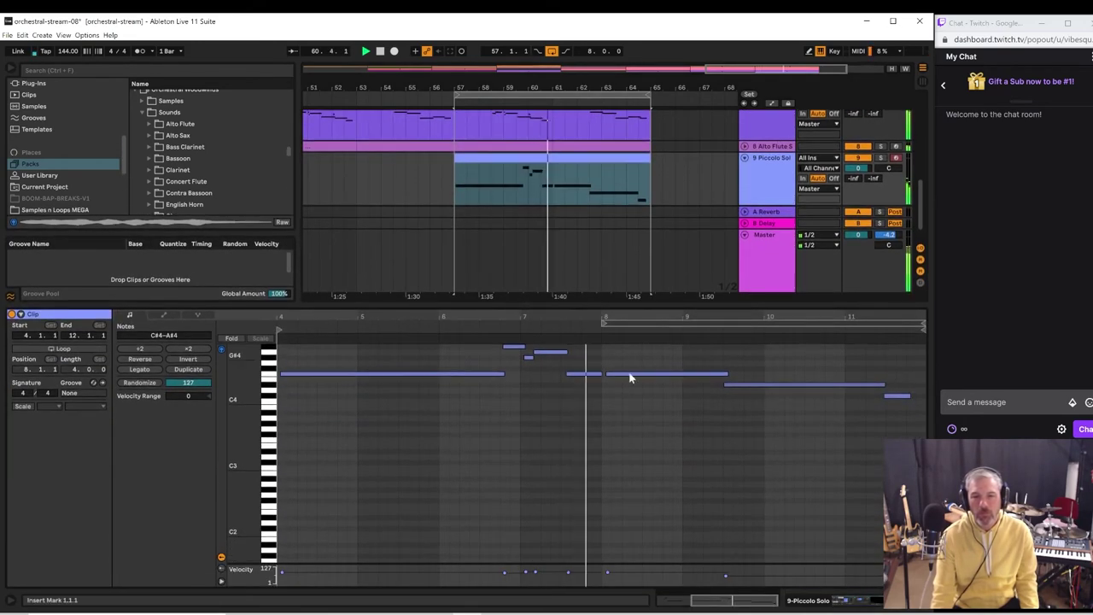
{"action": "left_click", "coordinate": [635, 375]}
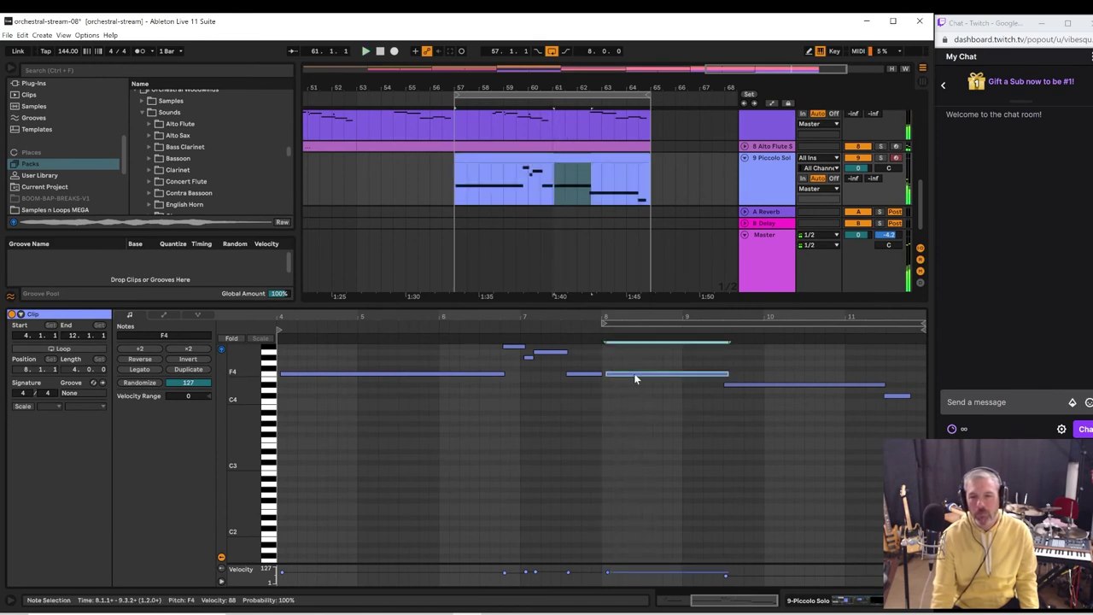
{"action": "key", "text": "Down"}
{"action": "key", "text": "Down"}
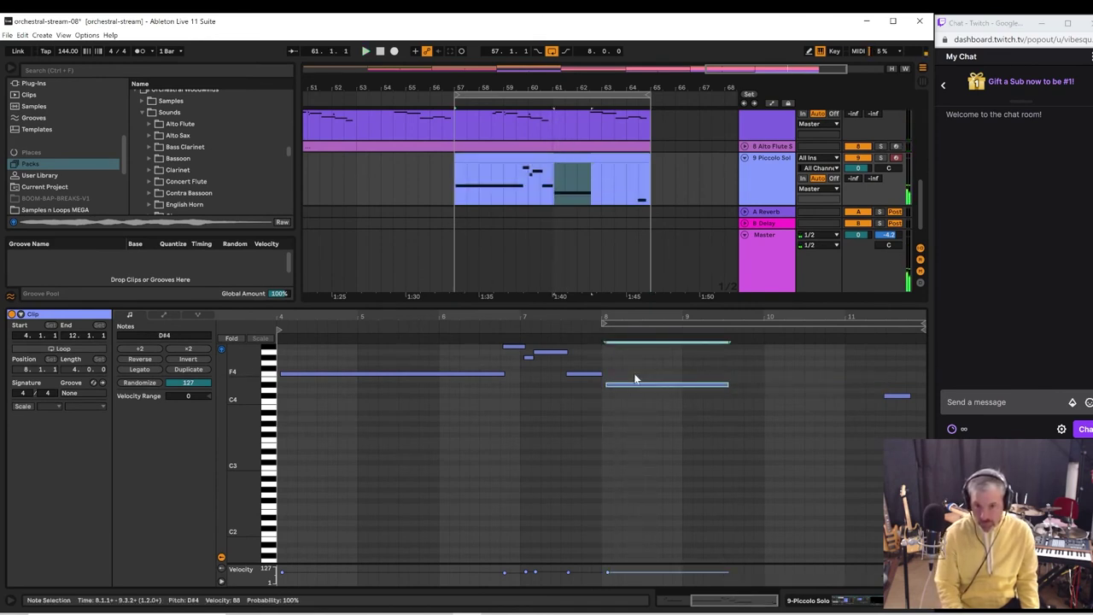
{"action": "key", "text": "Up"}
{"action": "key", "text": "Up"}
{"action": "key", "text": "Up"}
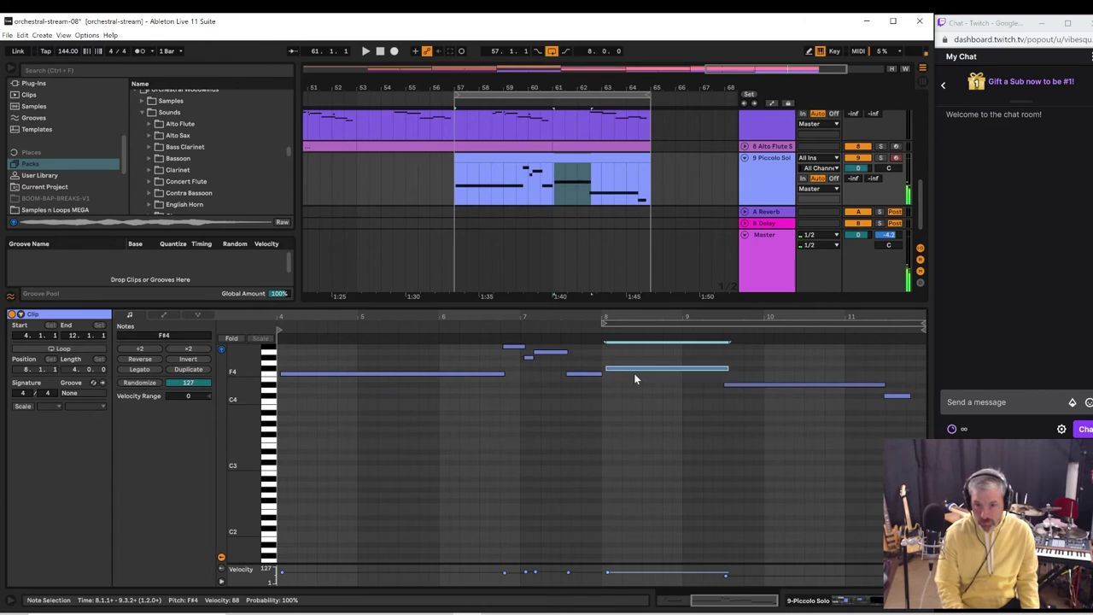
- Play the clip around the edited piccolo note at 8.1.1 and raise that note to G#4
{"action": "left_click", "coordinate": [567, 328]}
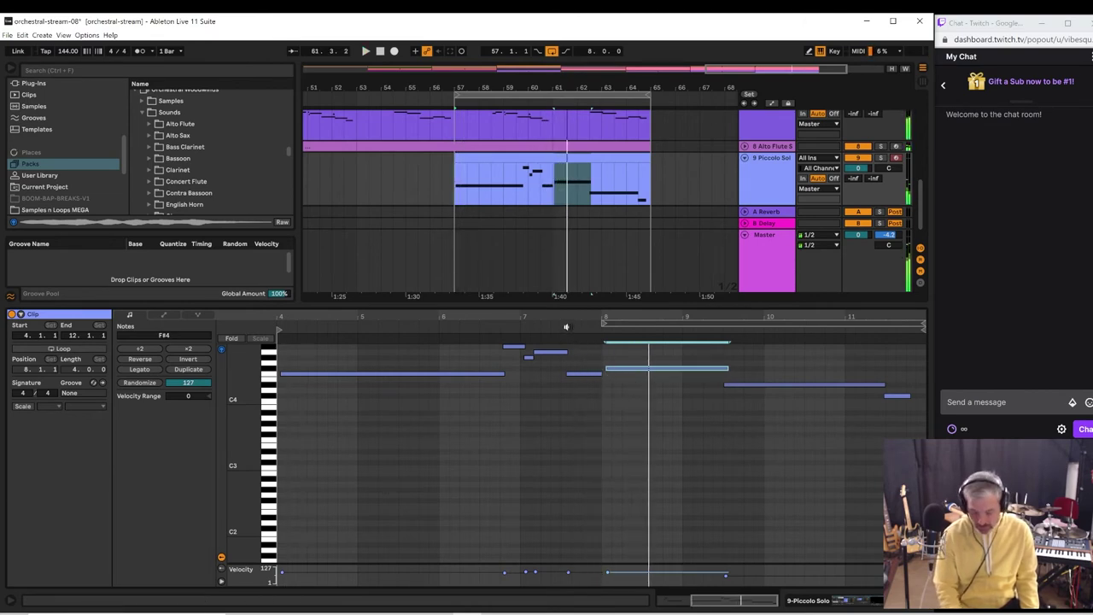
{"action": "key", "text": "Up"}
{"action": "key", "text": "Up"}
{"action": "left_click", "coordinate": [568, 326]}
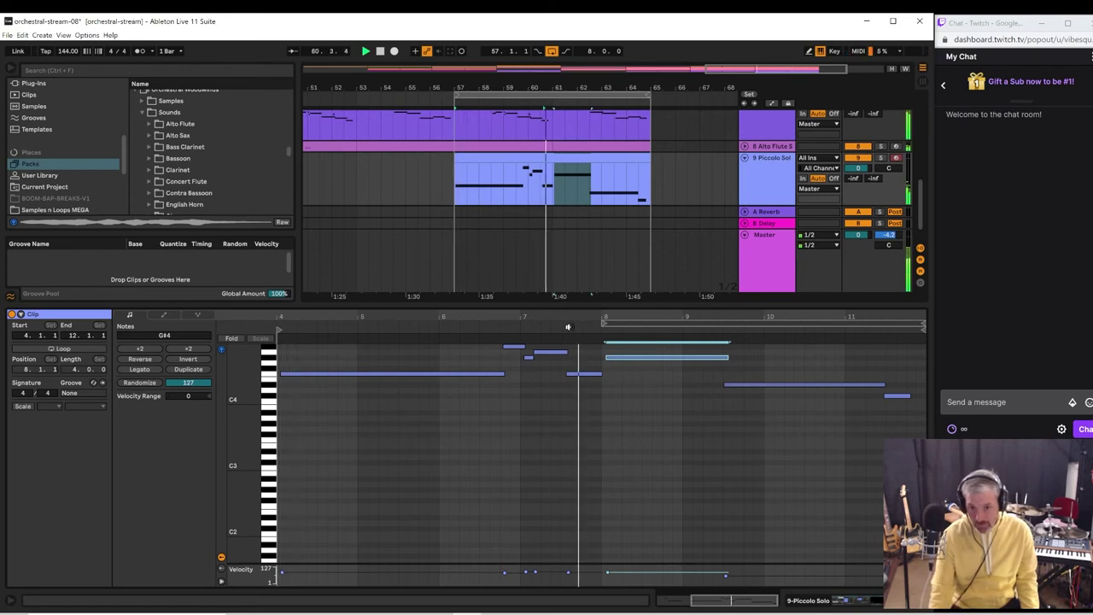
{"action": "left_click", "coordinate": [568, 326]}
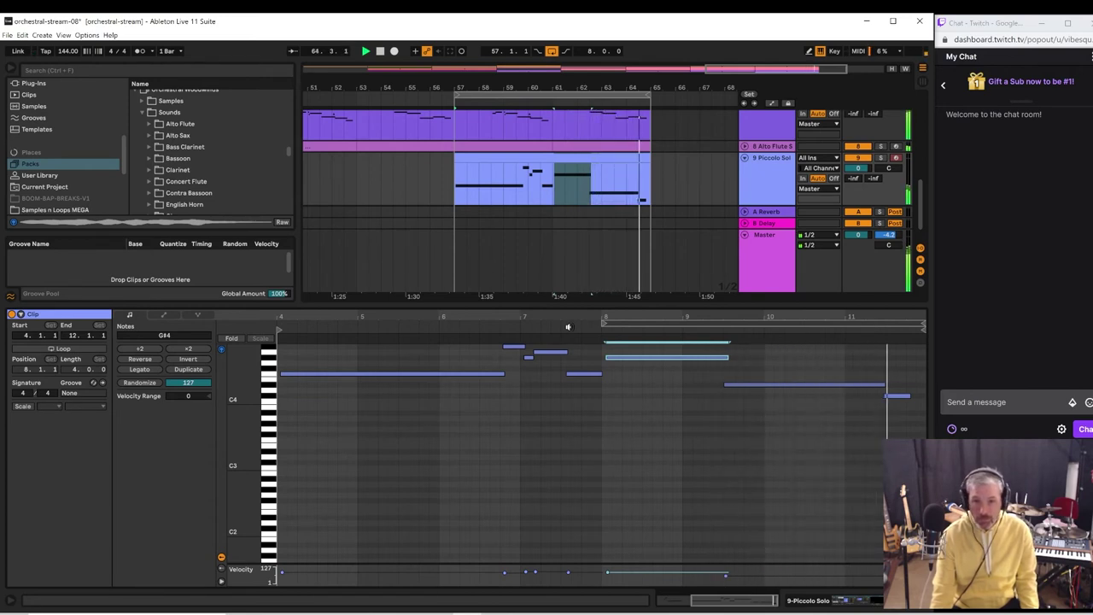
- Extend the arrangement loop to cover bars 1 to 67, return playback to the start and shrink the clip view to reveal the tracks
{"action": "key", "text": "minus"}
{"action": "key", "text": "minus"}
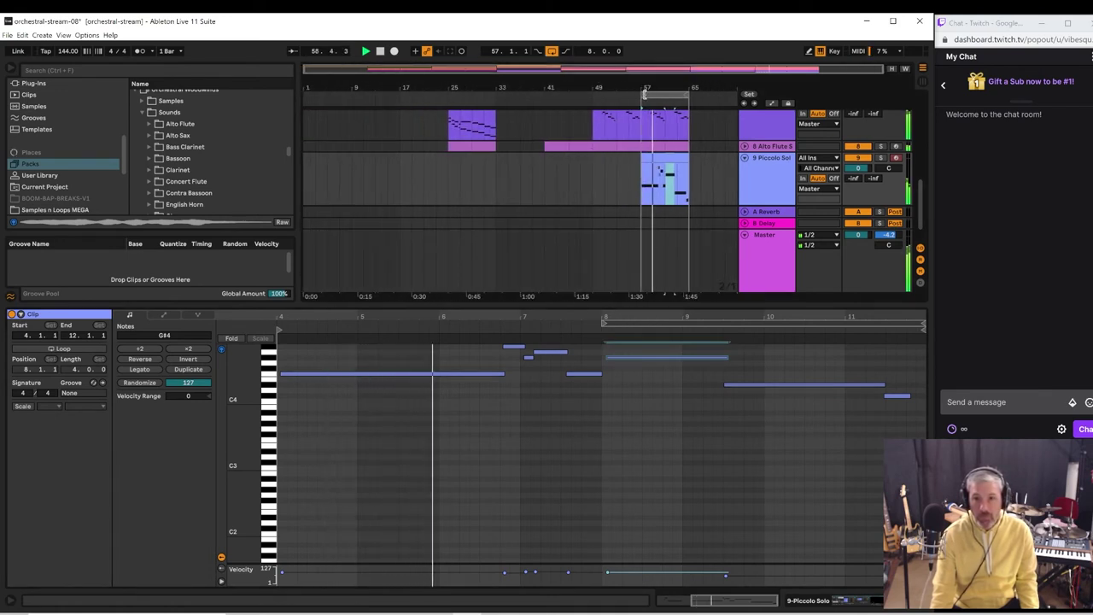
{"action": "left_click", "coordinate": [638, 95]}
{"action": "left_click_drag", "start_coordinate": [638, 94], "coordinate": [306, 95]}
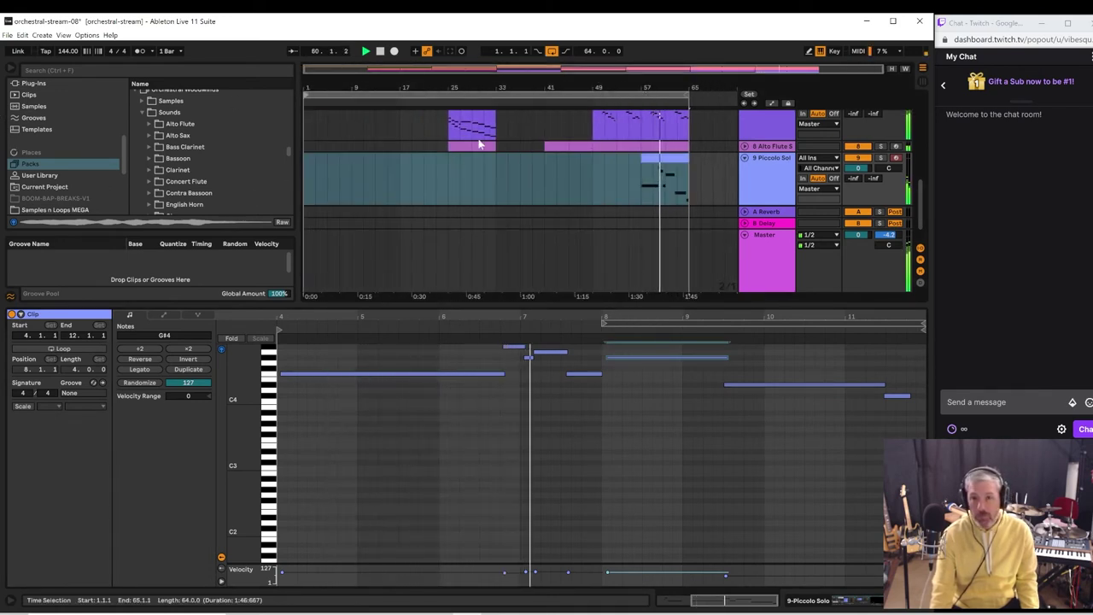
{"action": "left_click_drag", "start_coordinate": [689, 94], "coordinate": [556, 169]}
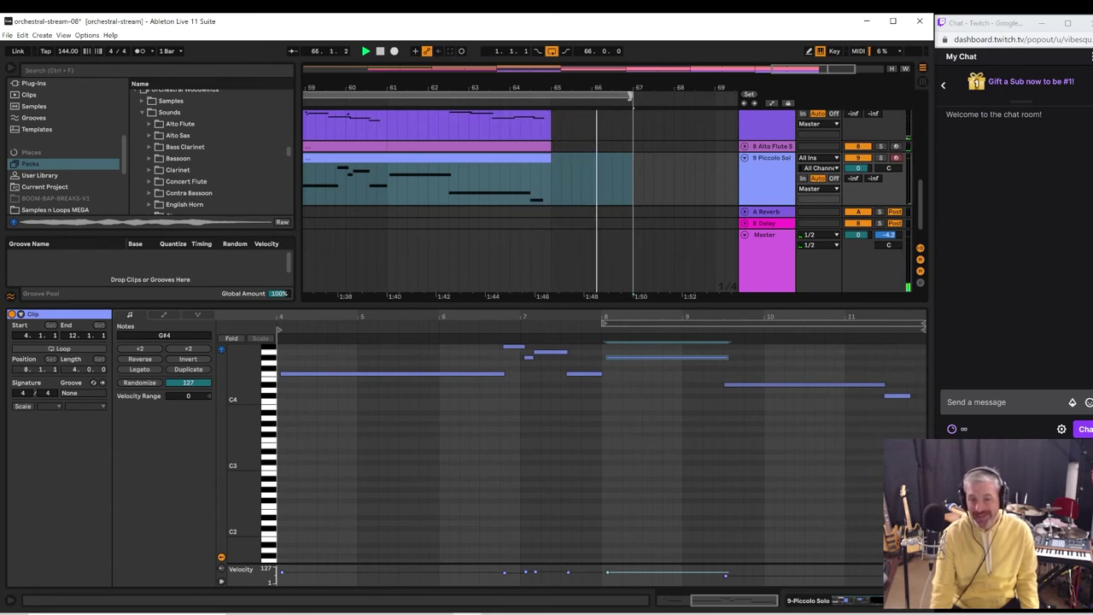
{"action": "double_click", "coordinate": [382, 51]}
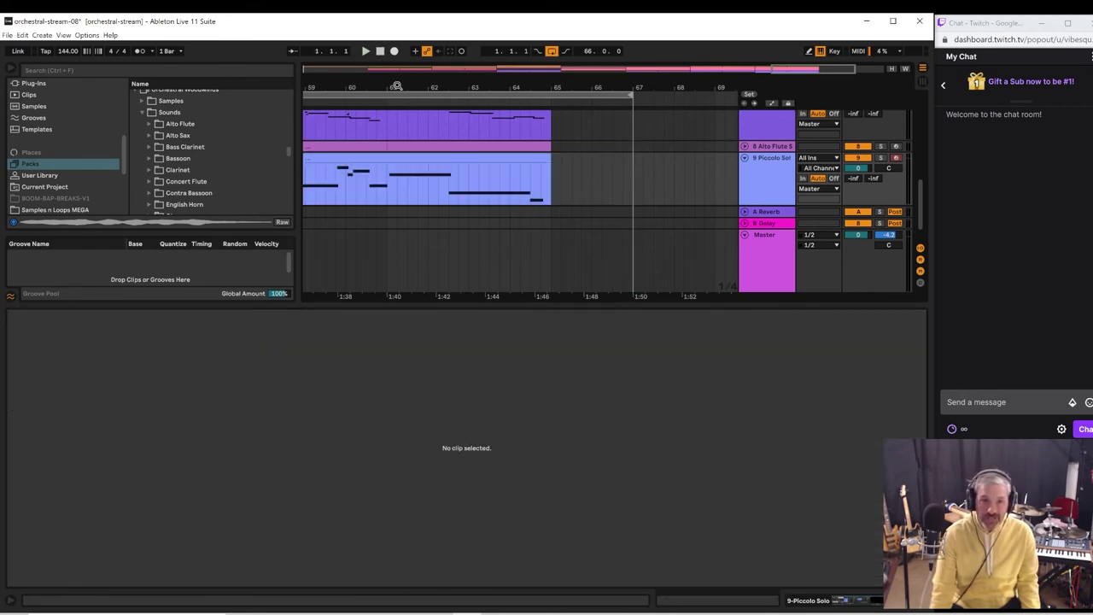
{"action": "double_click", "coordinate": [397, 87]}
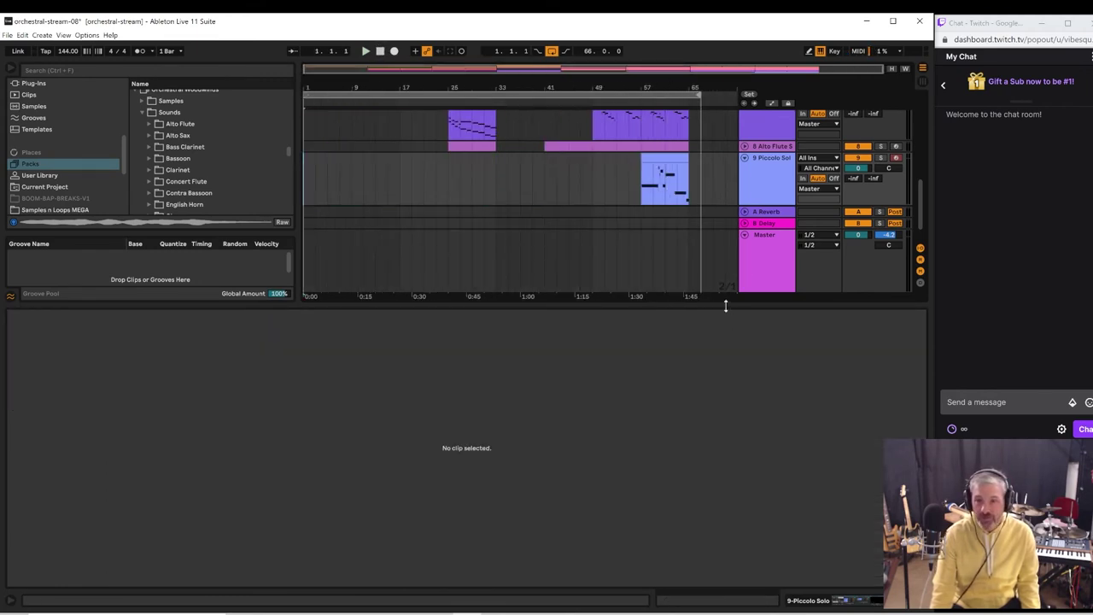
{"action": "left_click_drag", "start_coordinate": [725, 306], "coordinate": [707, 580]}
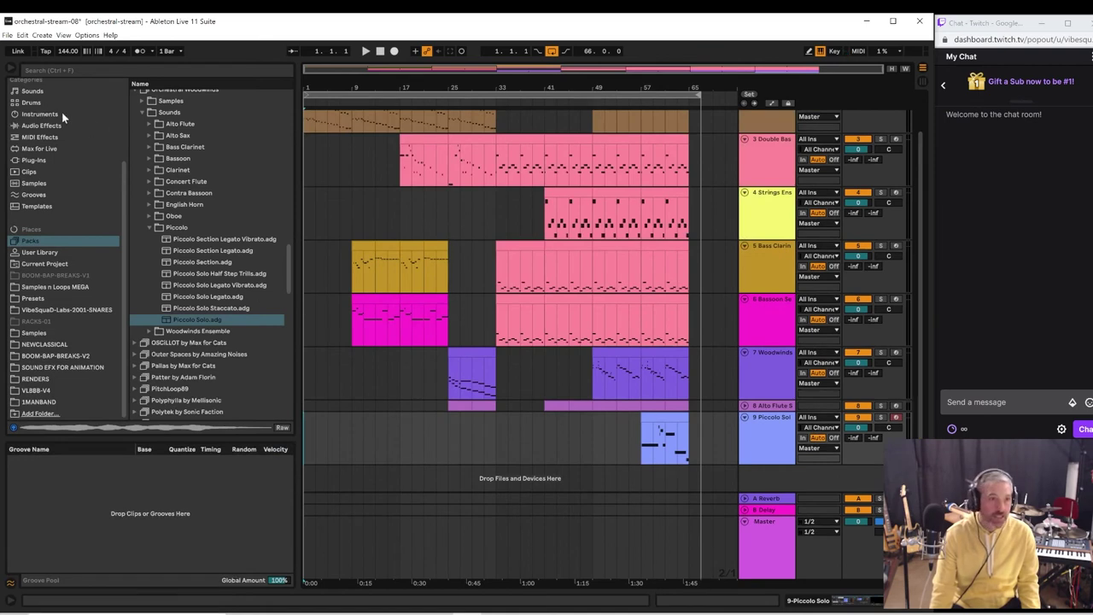
- Save the Live Set under the new name orchestral-stream-09
{"action": "left_click", "coordinate": [7, 36]}
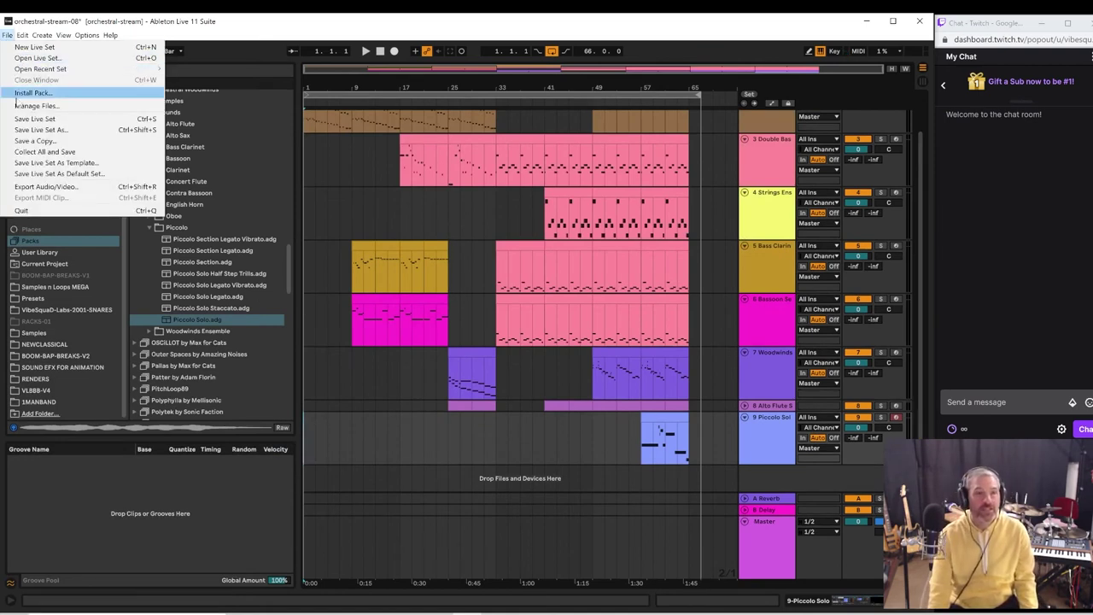
{"action": "left_click", "coordinate": [39, 132]}
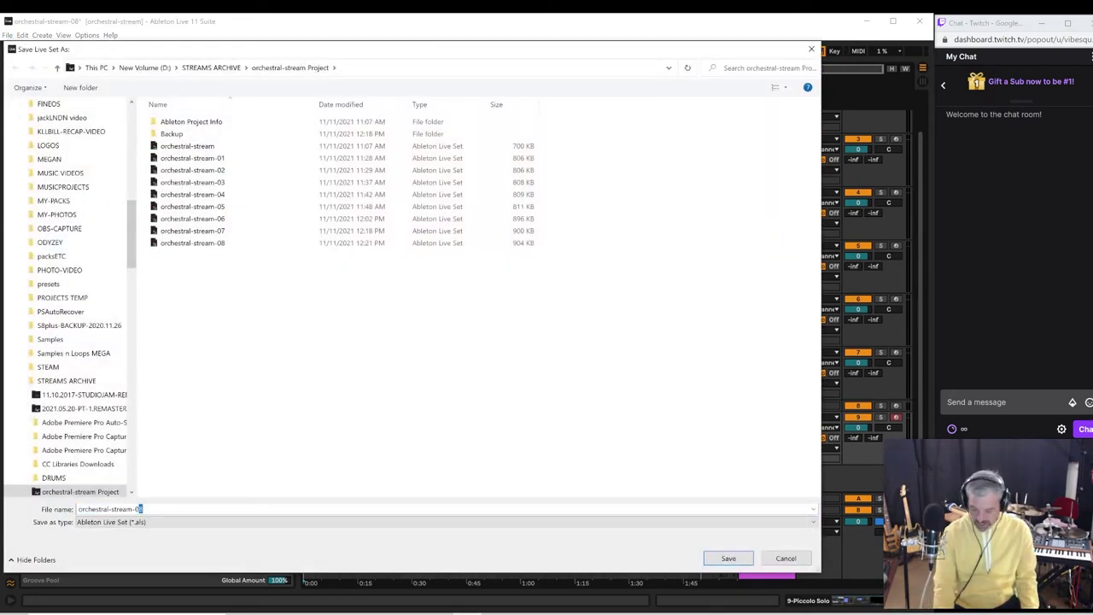
{"action": "key", "text": "Return"}
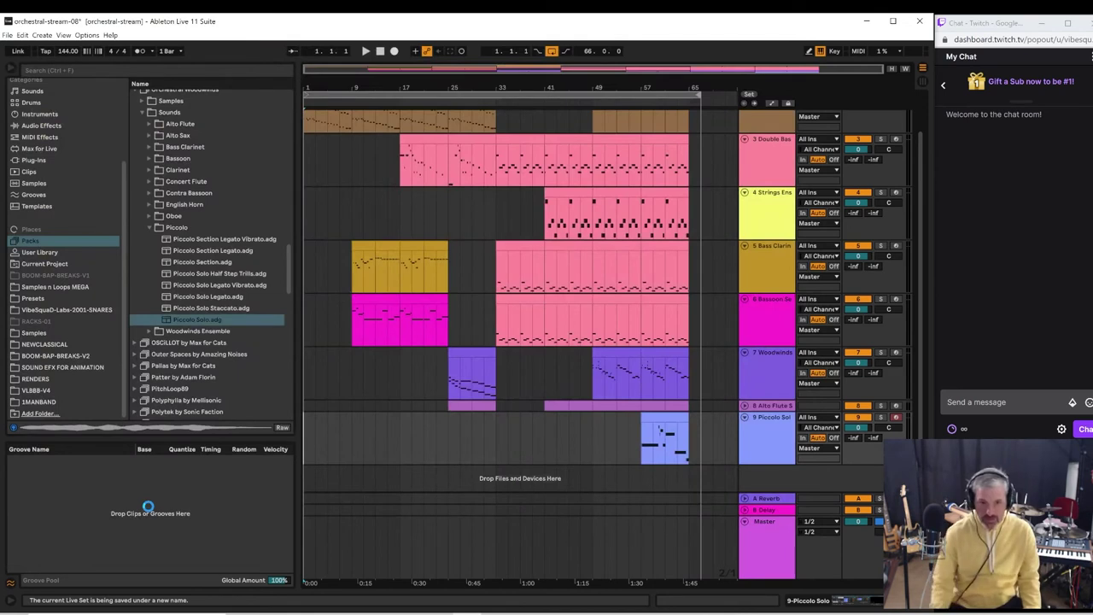
- Lower the song tempo to 120 bpm and play the whole arrangement from the beginning
{"action": "left_click", "coordinate": [367, 52]}
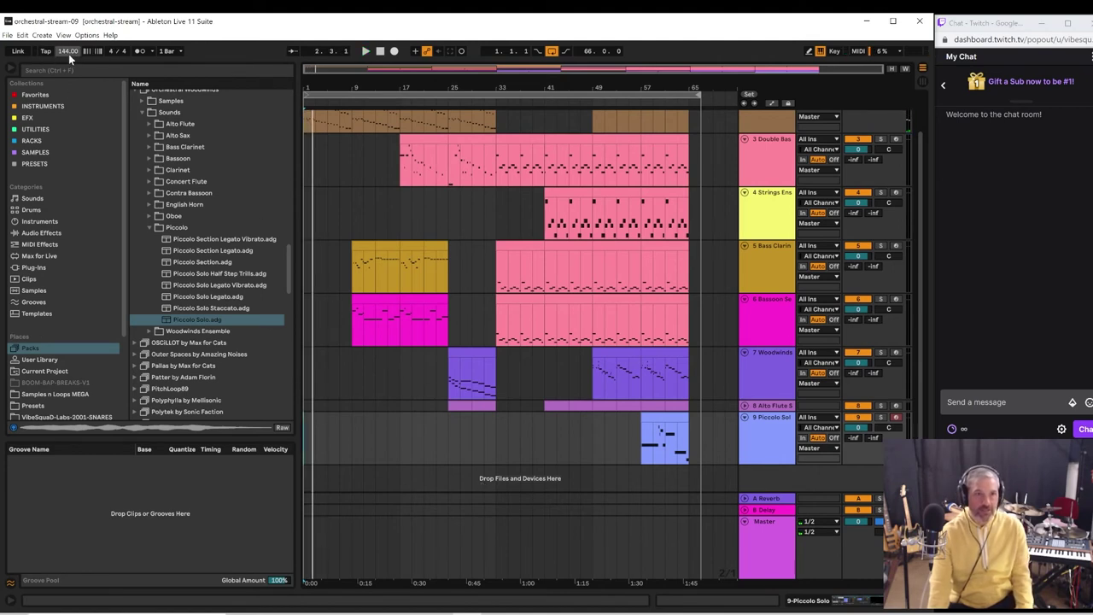
{"action": "left_click_drag", "start_coordinate": [68, 54], "coordinate": [69, 63]}
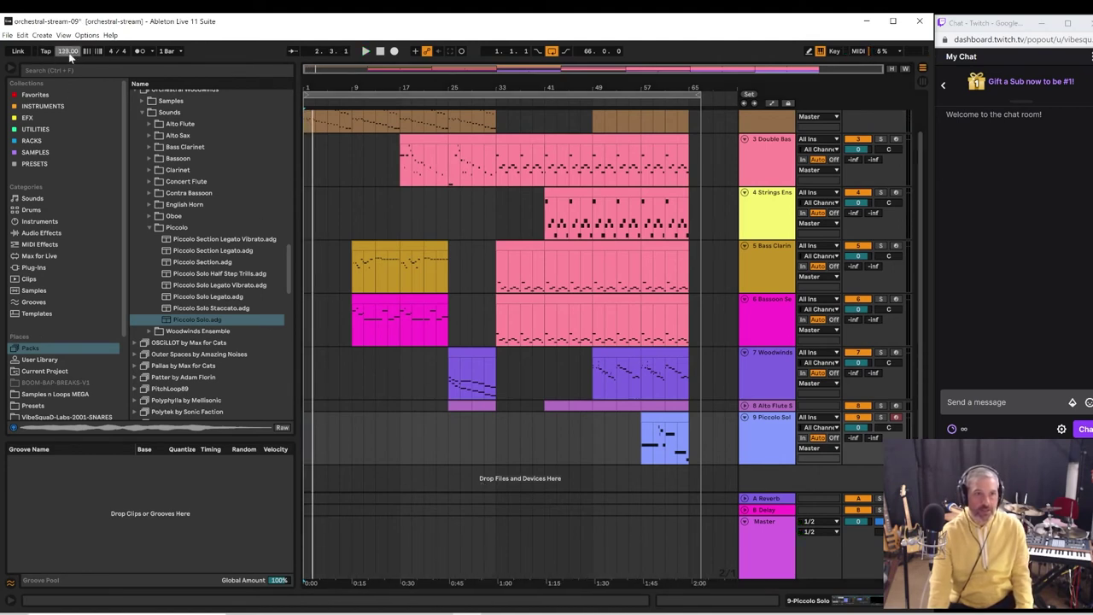
{"action": "left_click_drag", "start_coordinate": [69, 52], "coordinate": [69, 53]}
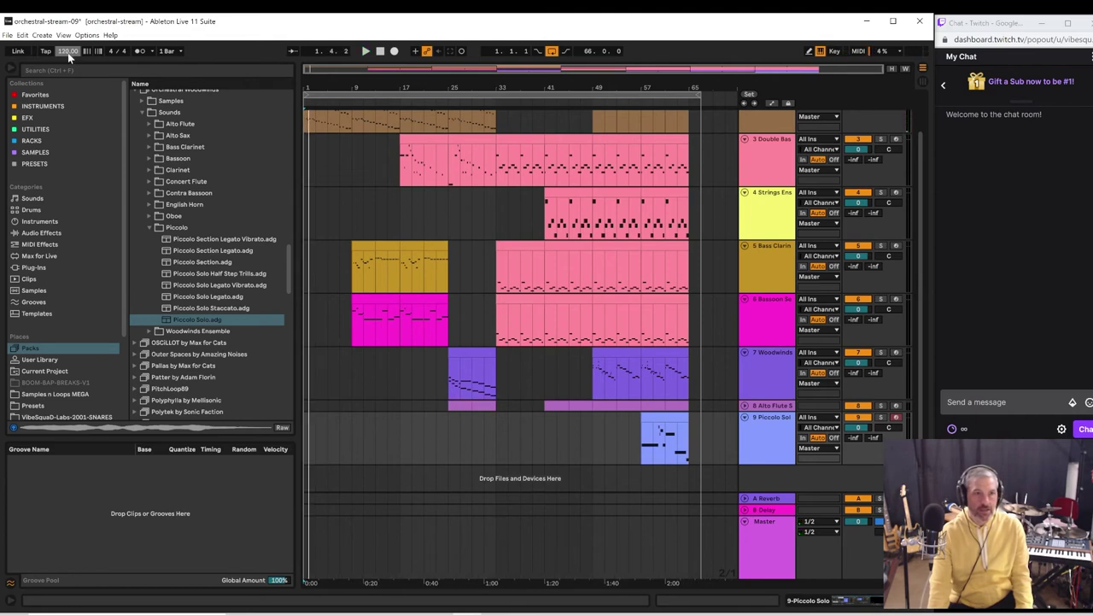
{"action": "key", "text": "space"}
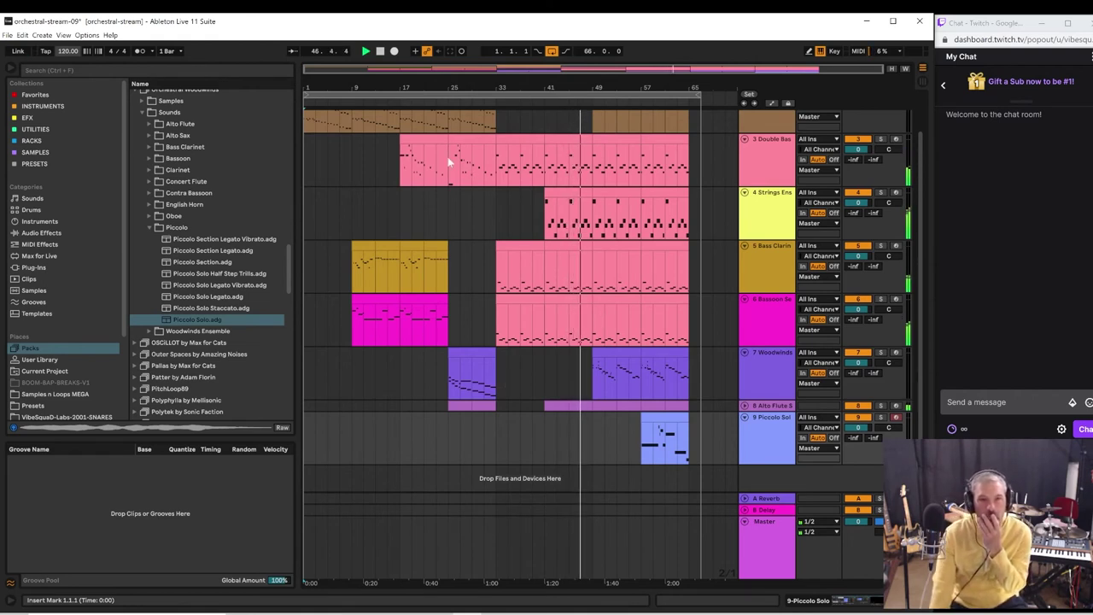
- Narrow the arrangement loop to bars 25 to 65 for playback and extend its start back to bar 17
{"action": "left_click_drag", "start_coordinate": [305, 94], "coordinate": [446, 115]}
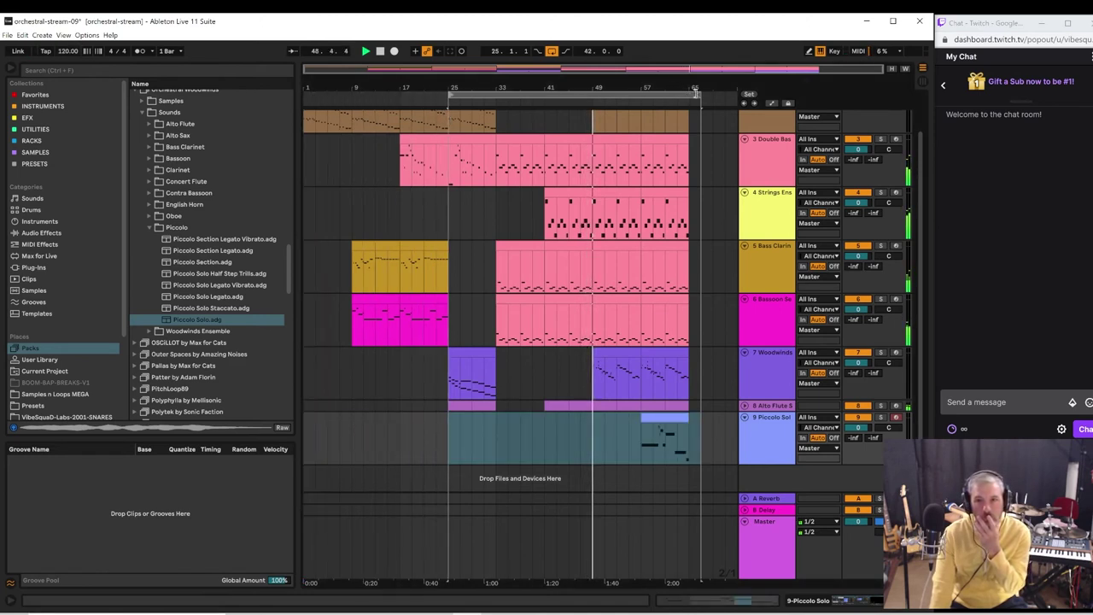
{"action": "left_click_drag", "start_coordinate": [700, 94], "coordinate": [691, 95]}
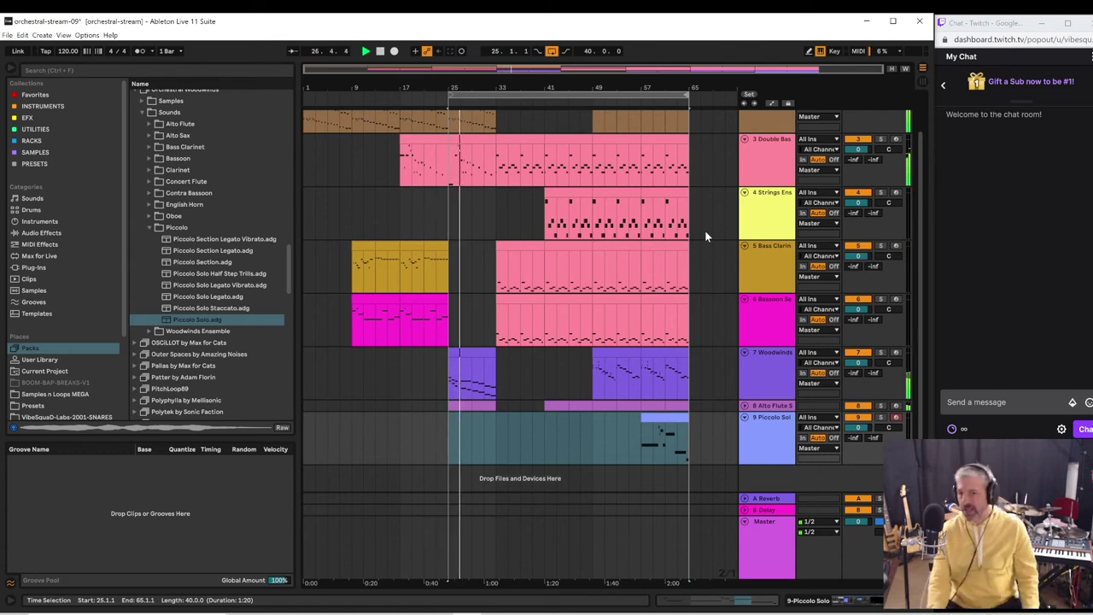
{"action": "left_click", "coordinate": [403, 218]}
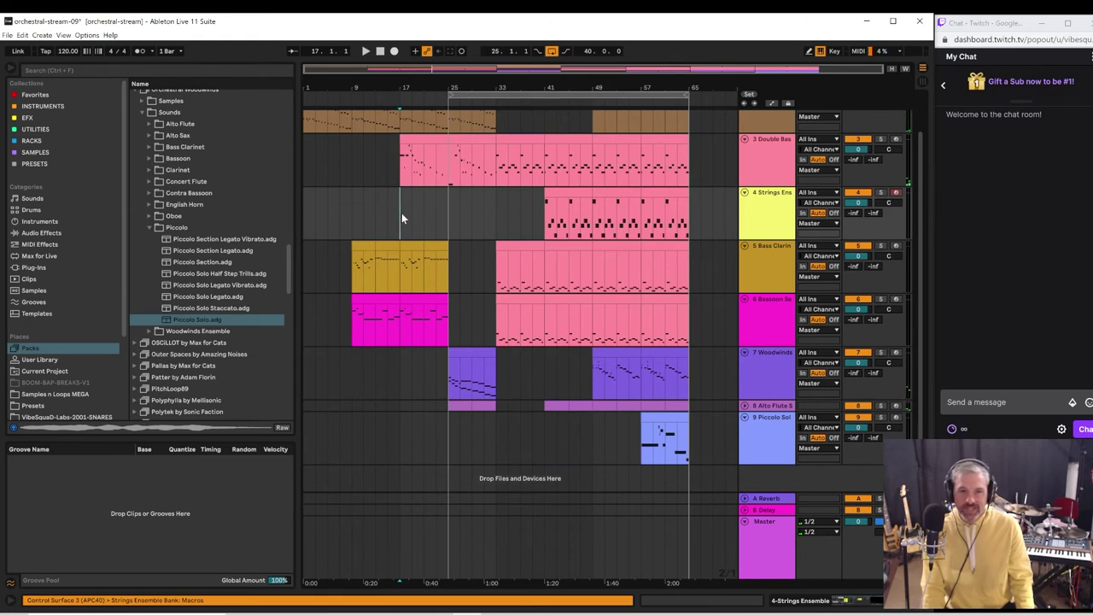
{"action": "left_click_drag", "start_coordinate": [454, 97], "coordinate": [400, 96]}
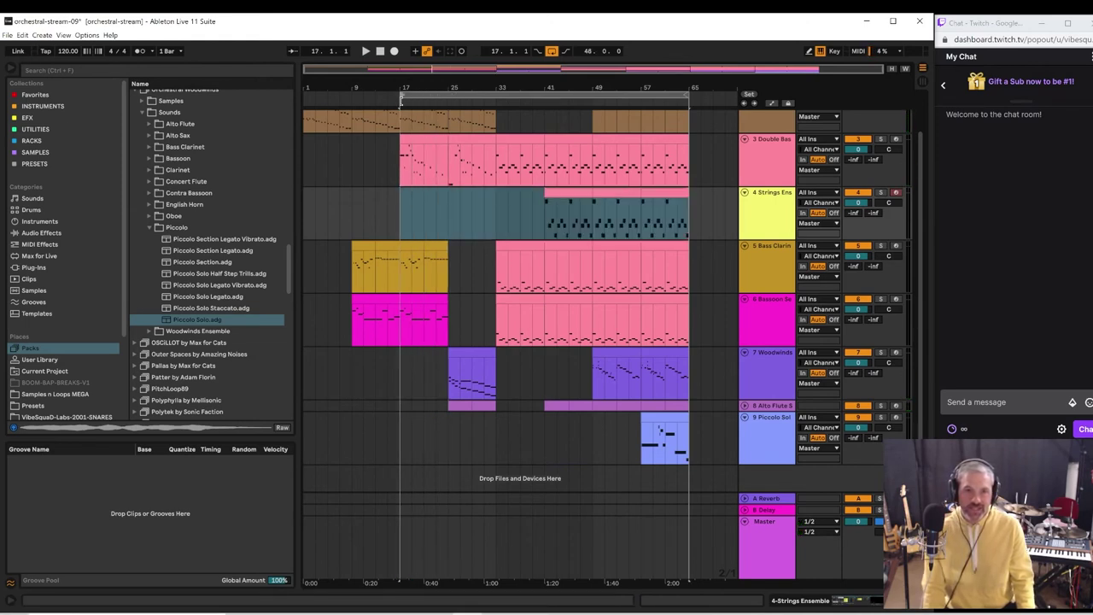
- Audition the arrangement from bar 17 and from bar 9, and return the insert mark to bar 17
{"action": "left_click", "coordinate": [396, 213]}
{"action": "key", "text": "space"}
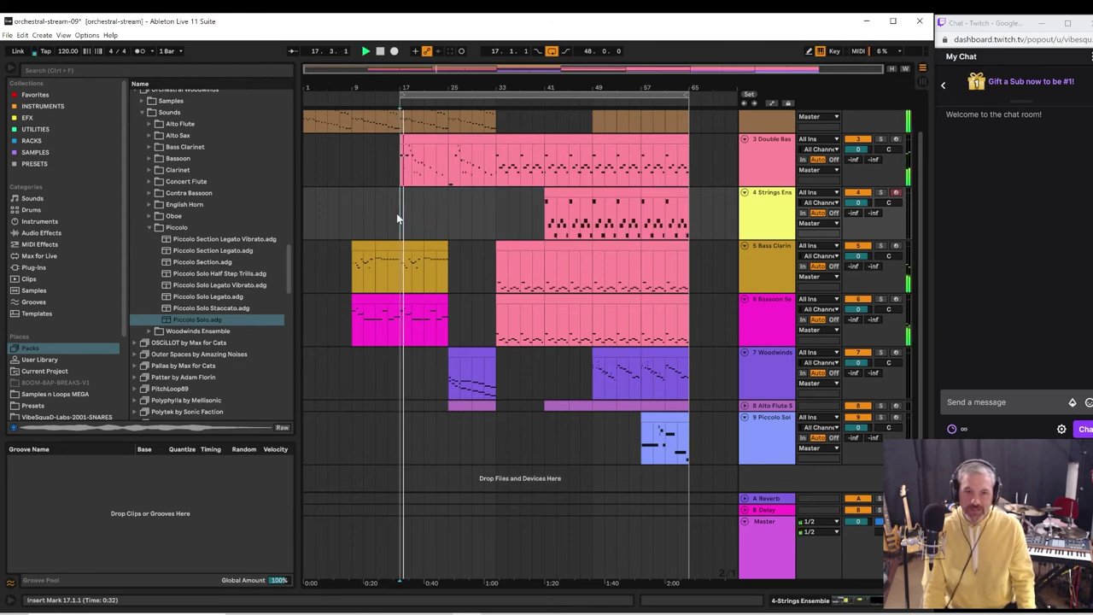
{"action": "left_click", "coordinate": [356, 212]}
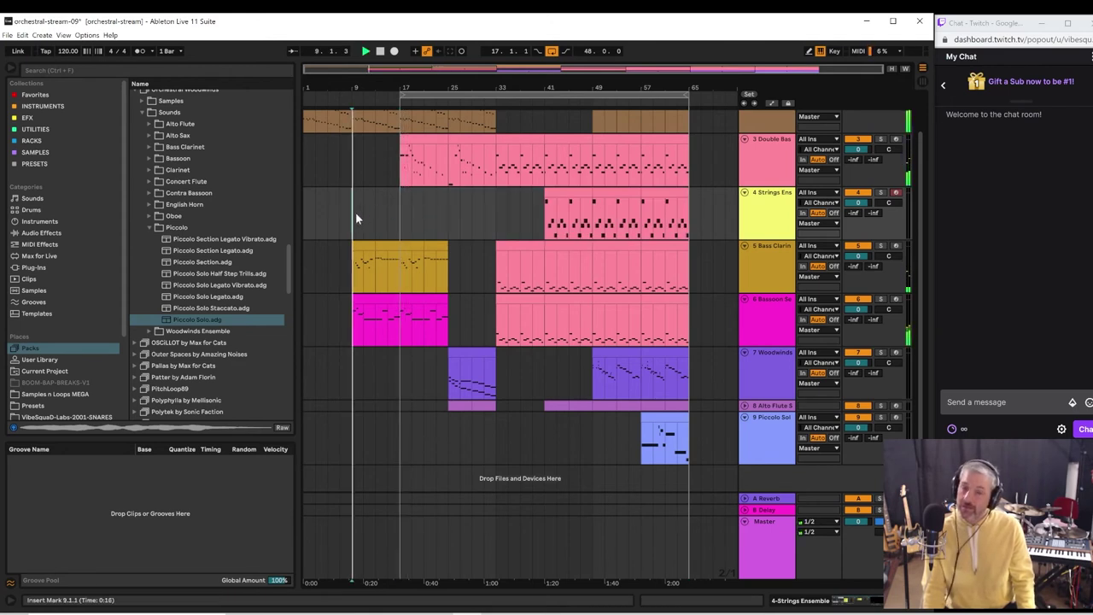
{"action": "left_click", "coordinate": [402, 220]}
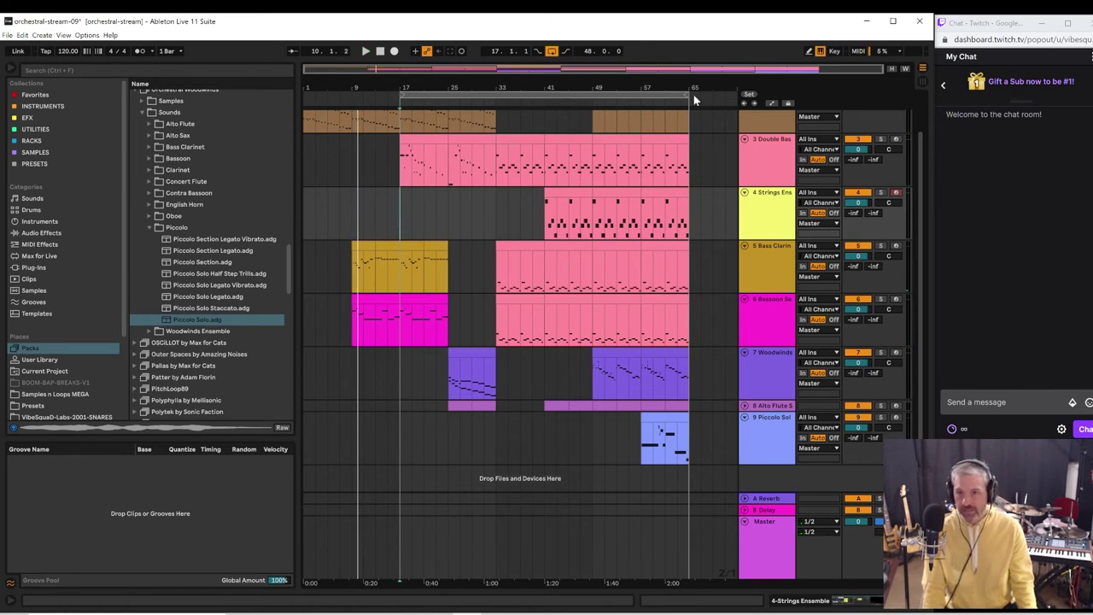
- Shorten the loop to bars 17 to 33 and copy that section across all tracks to bar 65
{"action": "left_click_drag", "start_coordinate": [686, 94], "coordinate": [498, 120]}
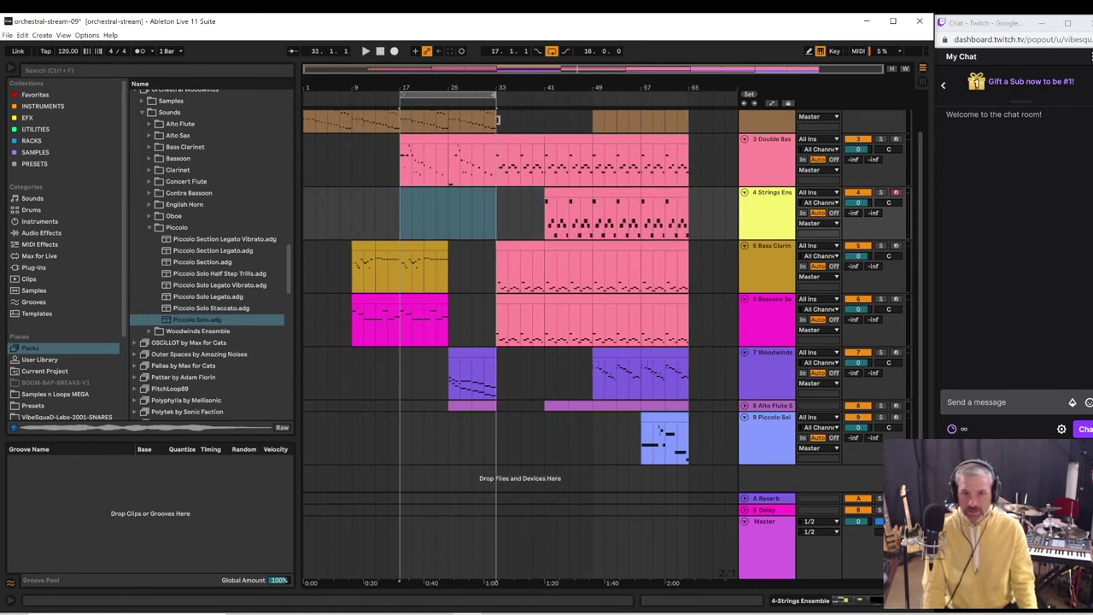
{"action": "left_click", "coordinate": [463, 94]}
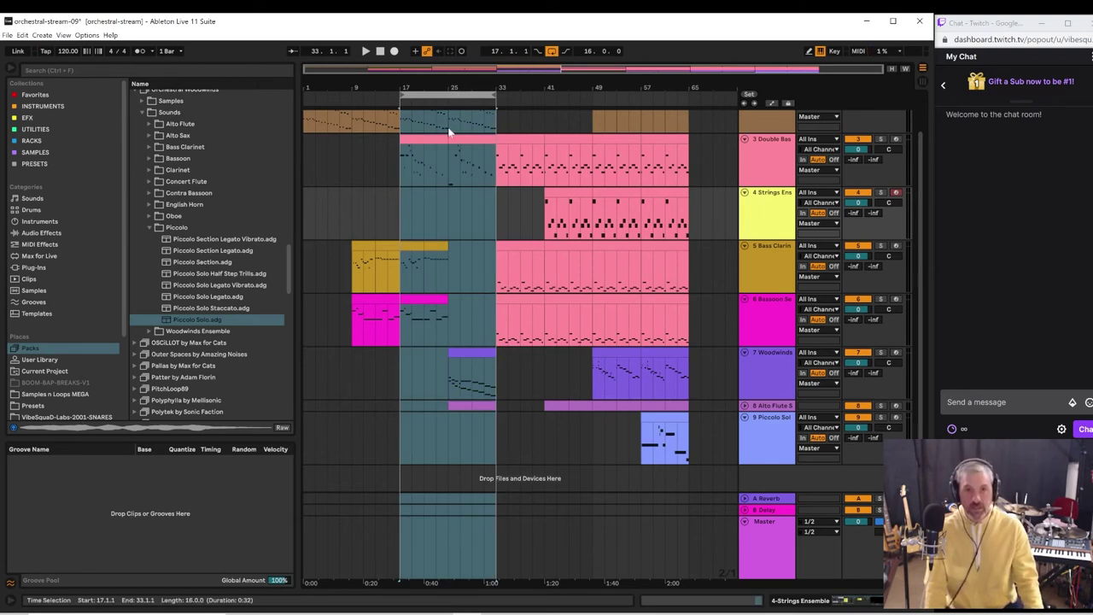
{"action": "left_click_drag", "start_coordinate": [425, 137], "coordinate": [709, 143]}
- Play the transition into the copied section at bar 65, extend the loop end to bar 83 and place the insert mark at 64.2.1
{"action": "left_click", "coordinate": [679, 95]}
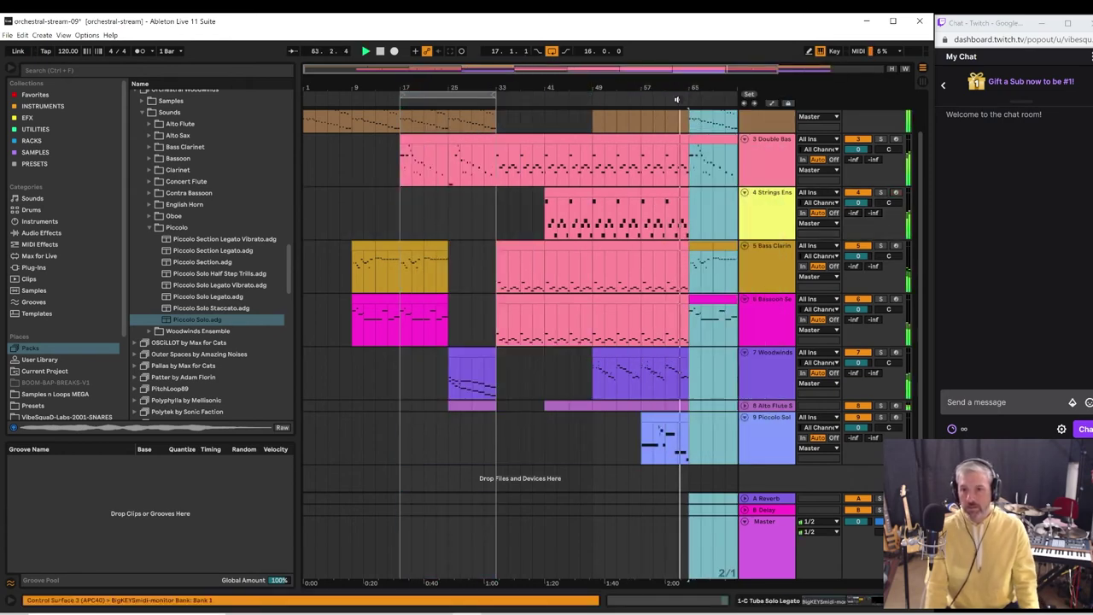
{"action": "left_click_drag", "start_coordinate": [497, 99], "coordinate": [754, 103]}
{"action": "left_click_drag", "start_coordinate": [513, 87], "coordinate": [485, 111]}
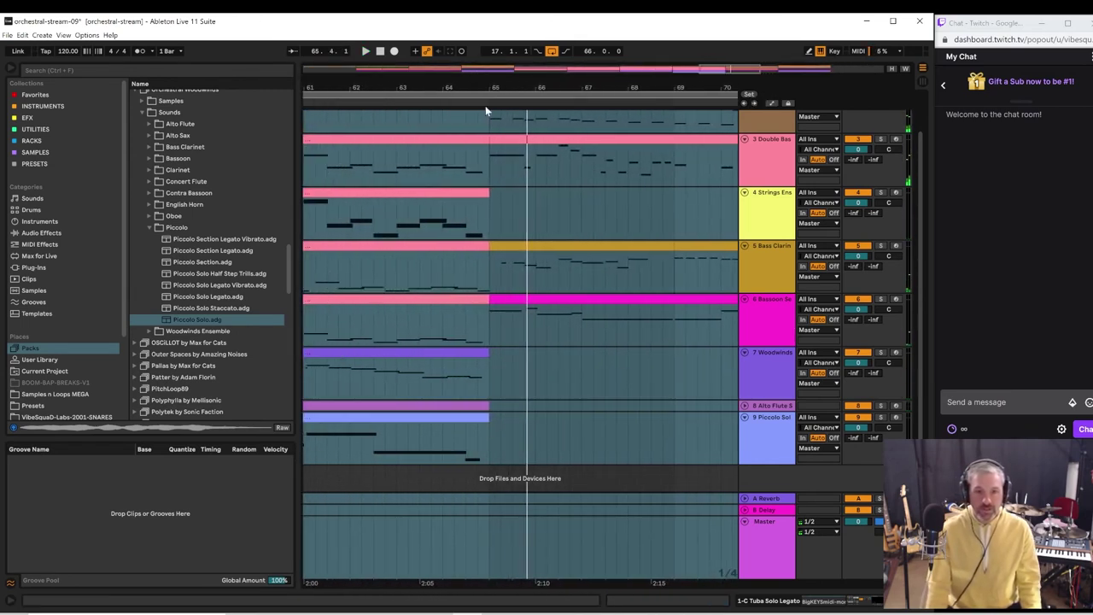
{"action": "left_click", "coordinate": [481, 159]}
{"action": "left_click", "coordinate": [455, 162]}
{"action": "key", "text": "space"}
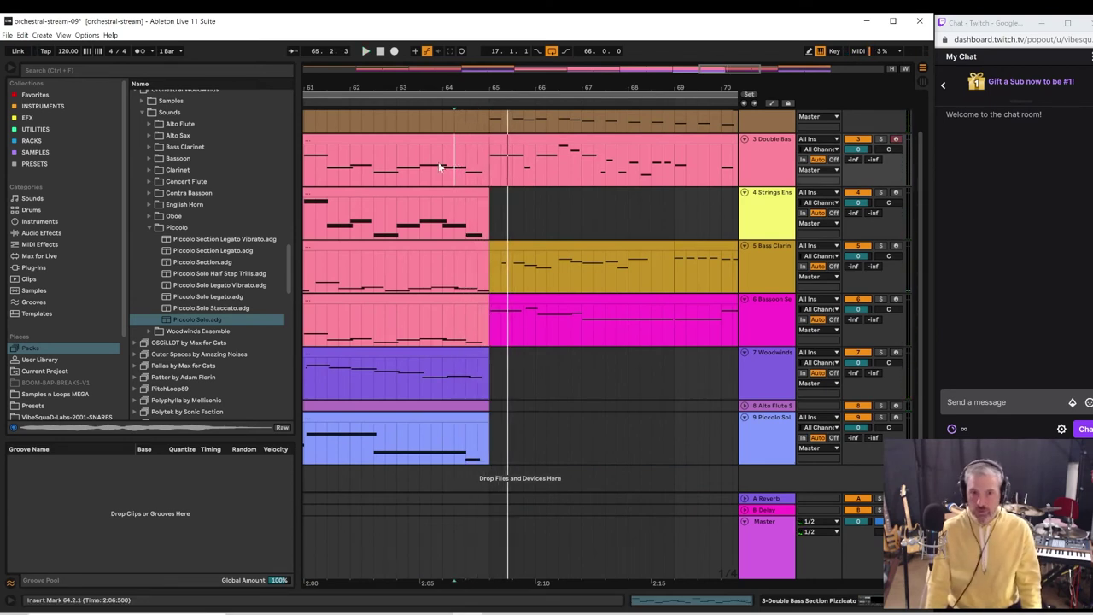
- Audition the transition into bar 65 from bar 62, then briefly solo the bass clarinet track during playback
{"action": "left_click", "coordinate": [387, 176]}
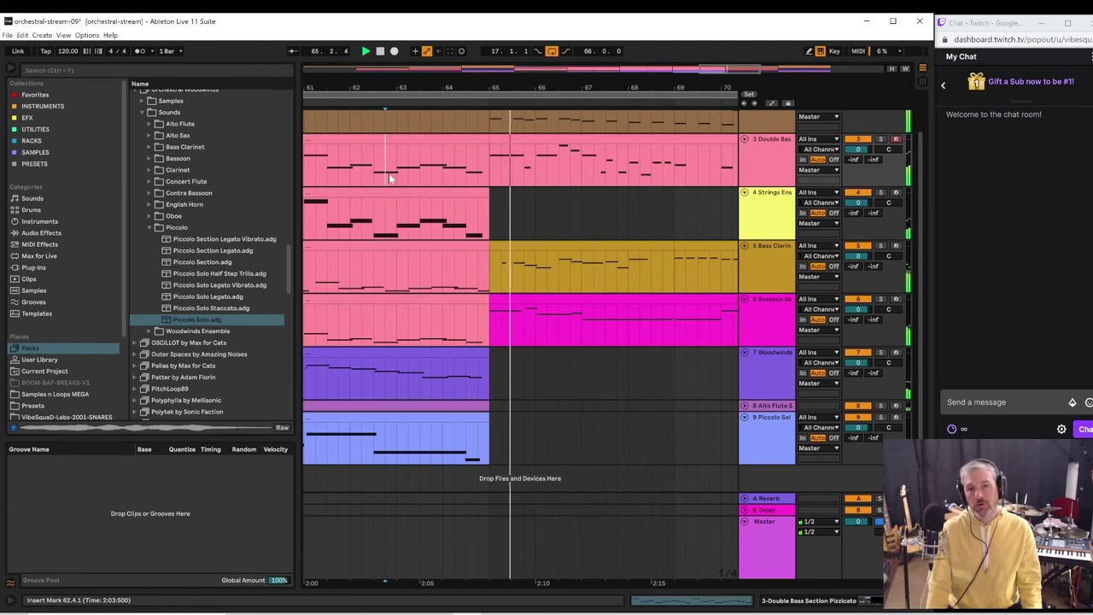
{"action": "left_click", "coordinate": [502, 258]}
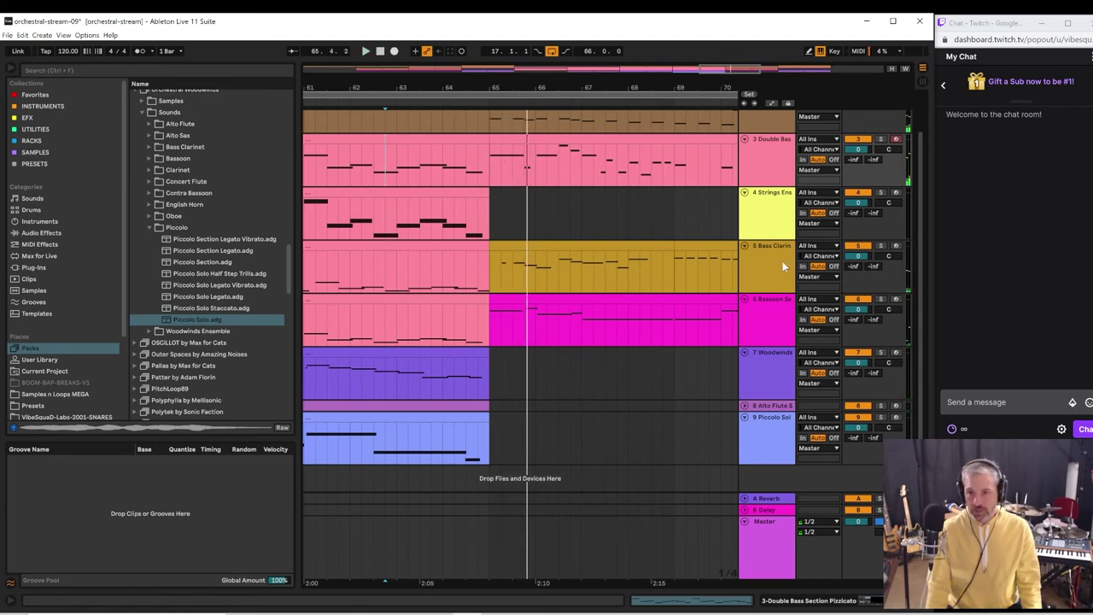
{"action": "key", "text": "space"}
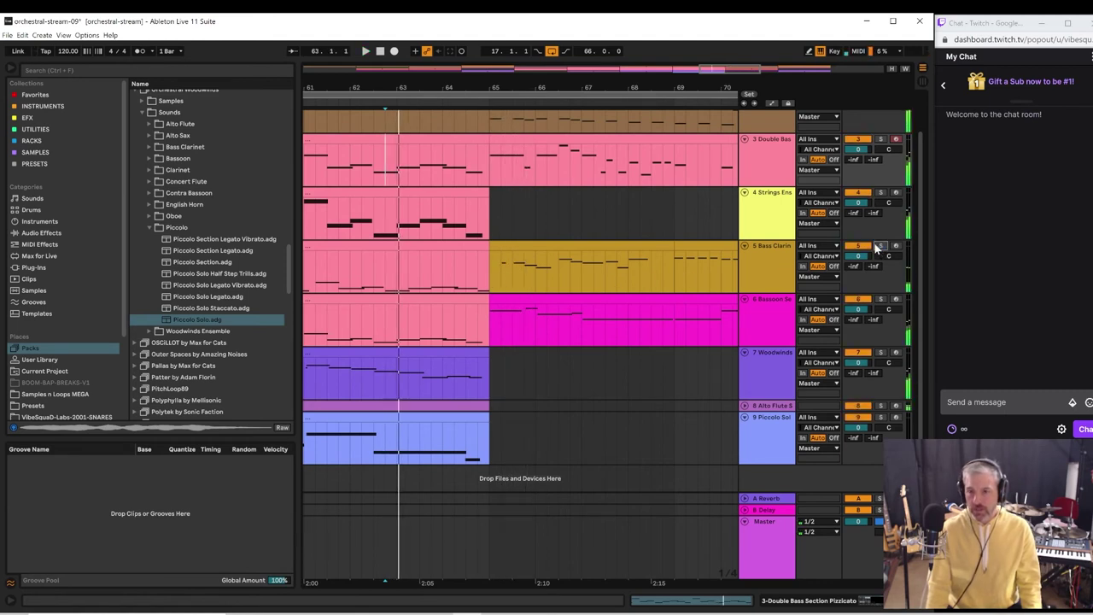
{"action": "left_click", "coordinate": [488, 272]}
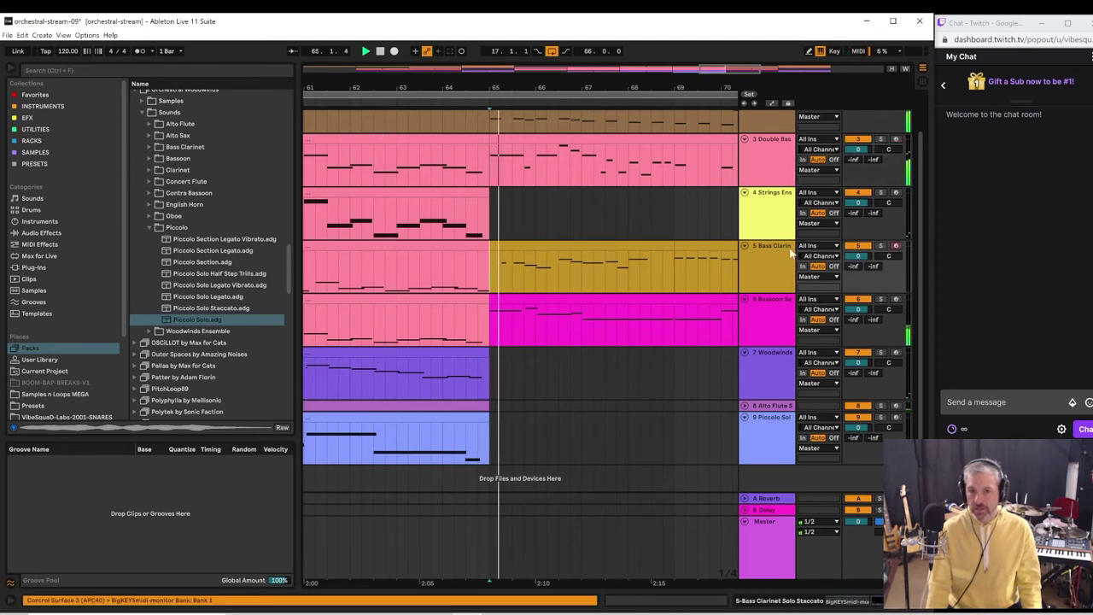
{"action": "left_click", "coordinate": [880, 246]}
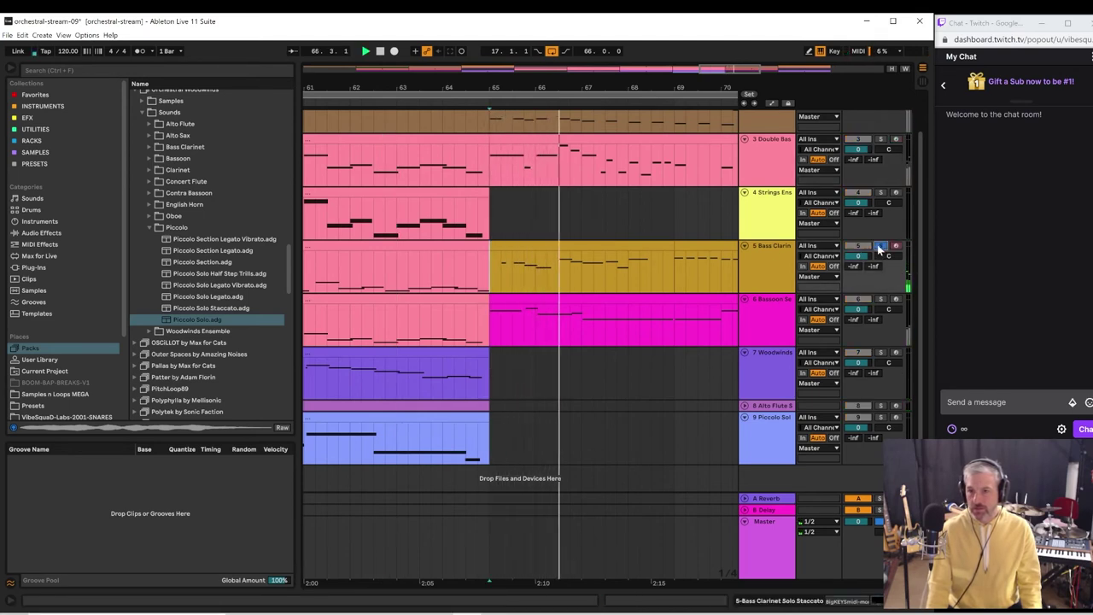
{"action": "left_click", "coordinate": [880, 246]}
- Open the bass clarinet clip at bar 65 in an enlarged note editor and deactivate its first D3 note
{"action": "double_click", "coordinate": [619, 262]}
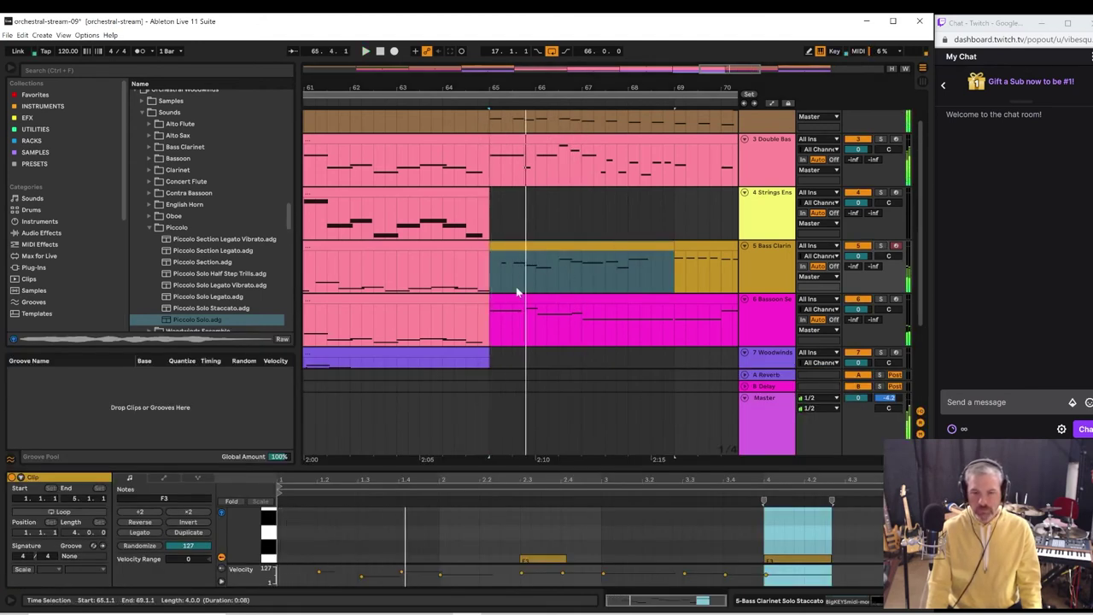
{"action": "left_click_drag", "start_coordinate": [418, 466], "coordinate": [423, 279]}
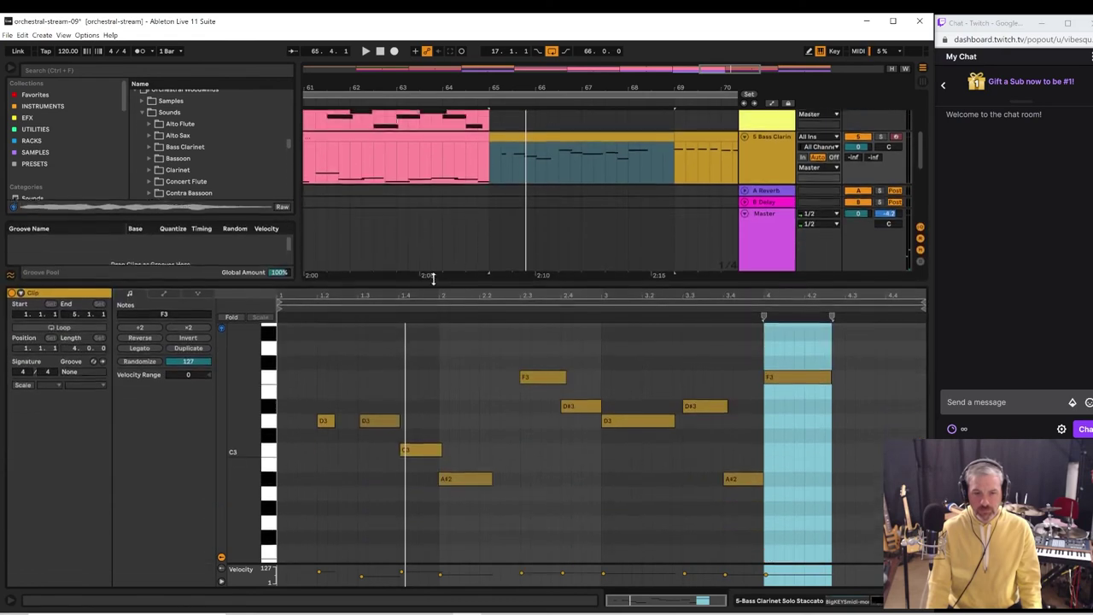
{"action": "left_click", "coordinate": [325, 418]}
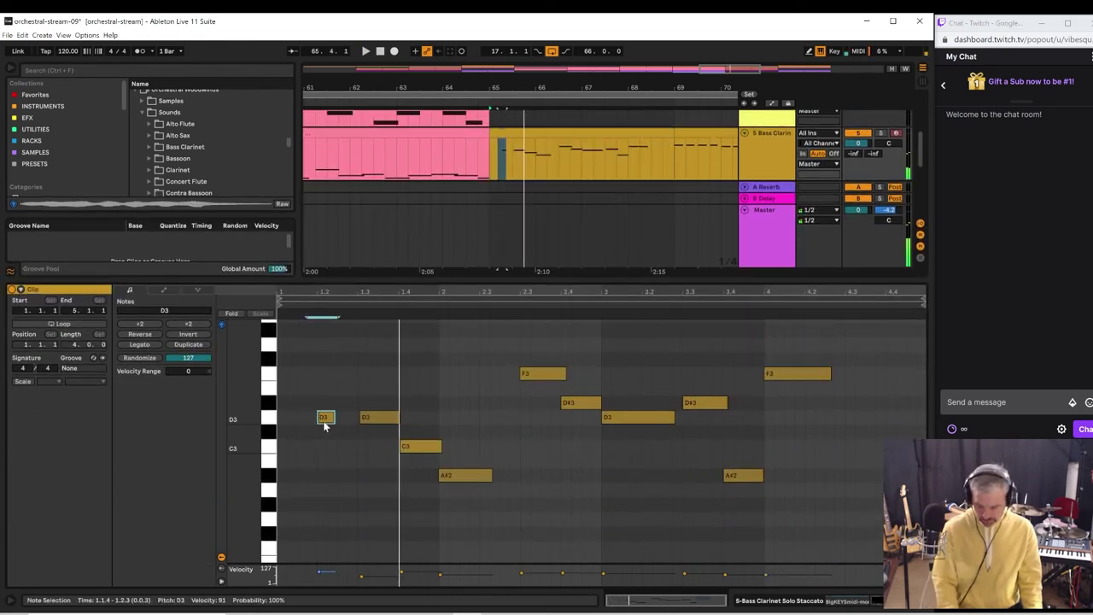
{"action": "left_click", "coordinate": [325, 422]}
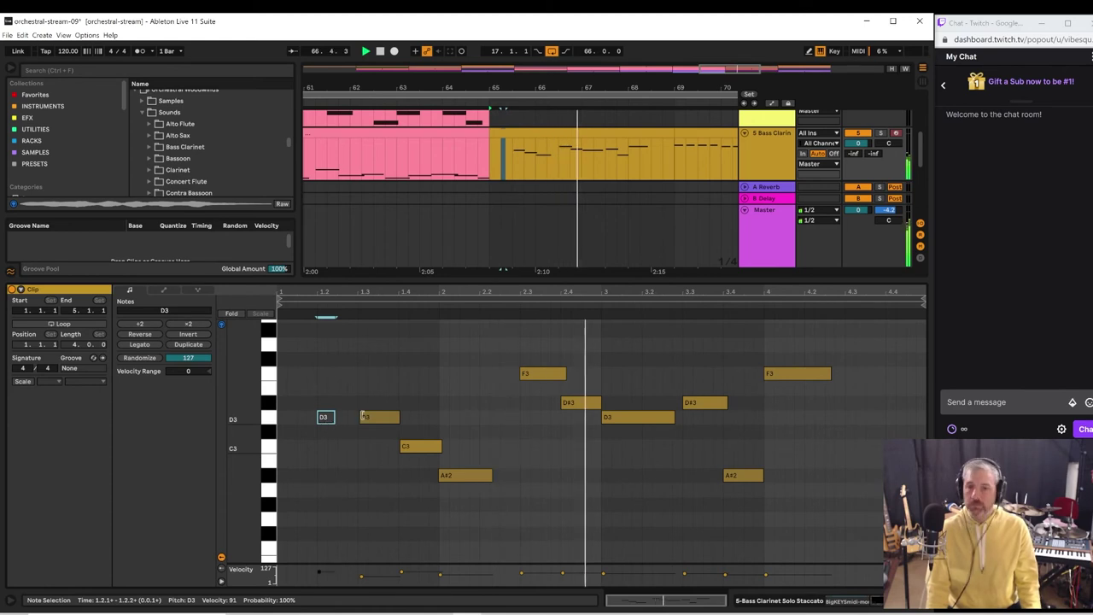
- Play the arrangement from bar 63 to hear the bass clarinet entry at bar 65
{"action": "left_click", "coordinate": [393, 169]}
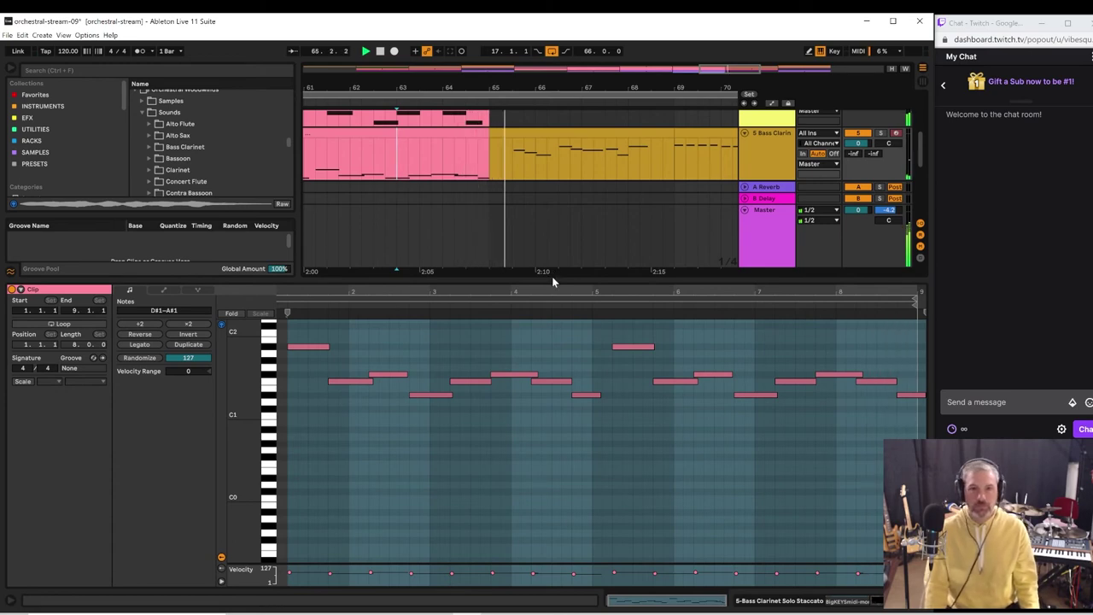
{"action": "left_click_drag", "start_coordinate": [561, 283], "coordinate": [555, 425]}
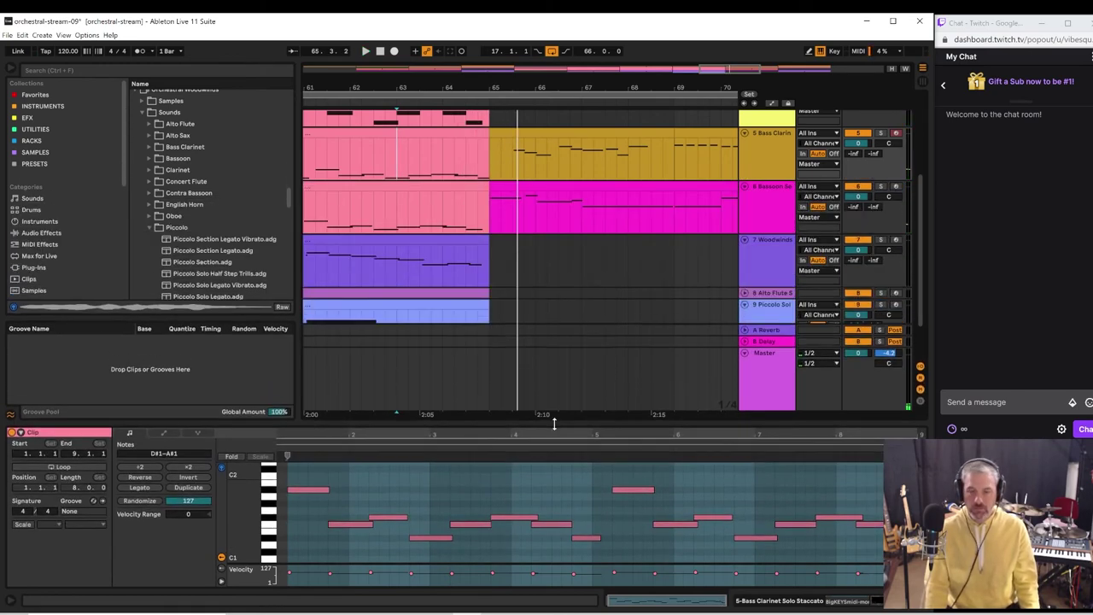
{"action": "scroll", "coordinate": [923, 321], "scroll_direction": "down", "scroll_amount": 2}
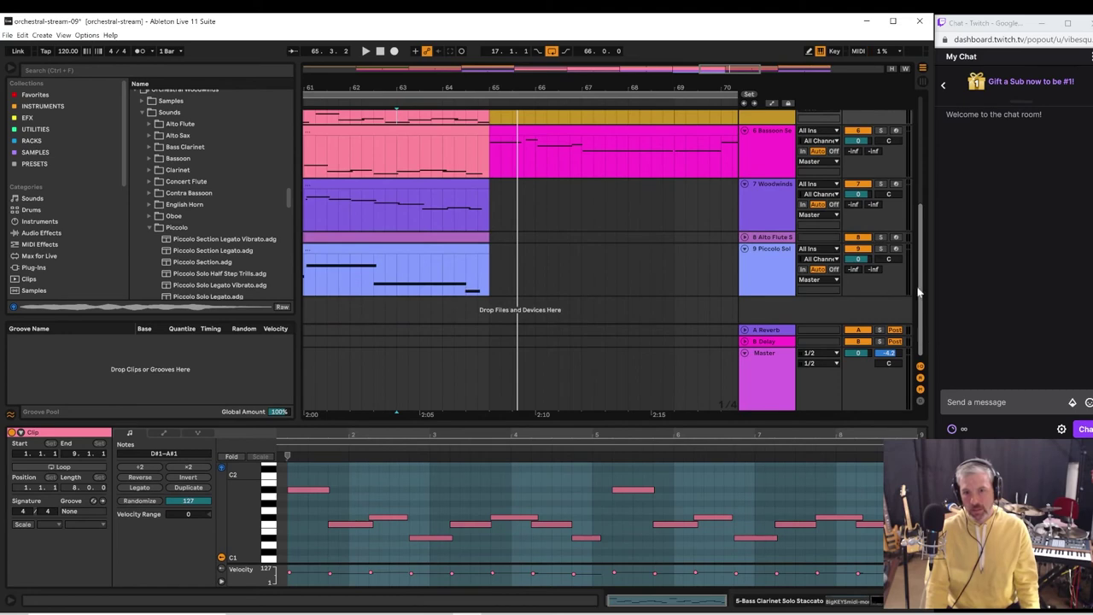
{"action": "scroll", "coordinate": [918, 292], "scroll_direction": "up", "scroll_amount": 5}
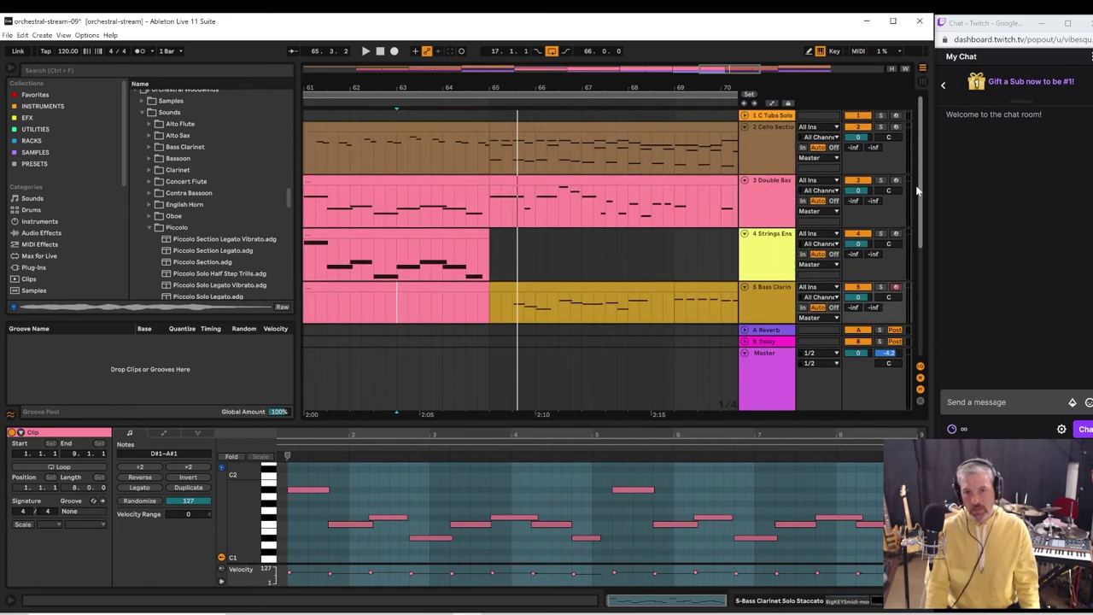
- In the cello clip starting at bar 65, deactivate the D3 and A#2 notes on beat 2 of its first and second bars
{"action": "left_click", "coordinate": [501, 154]}
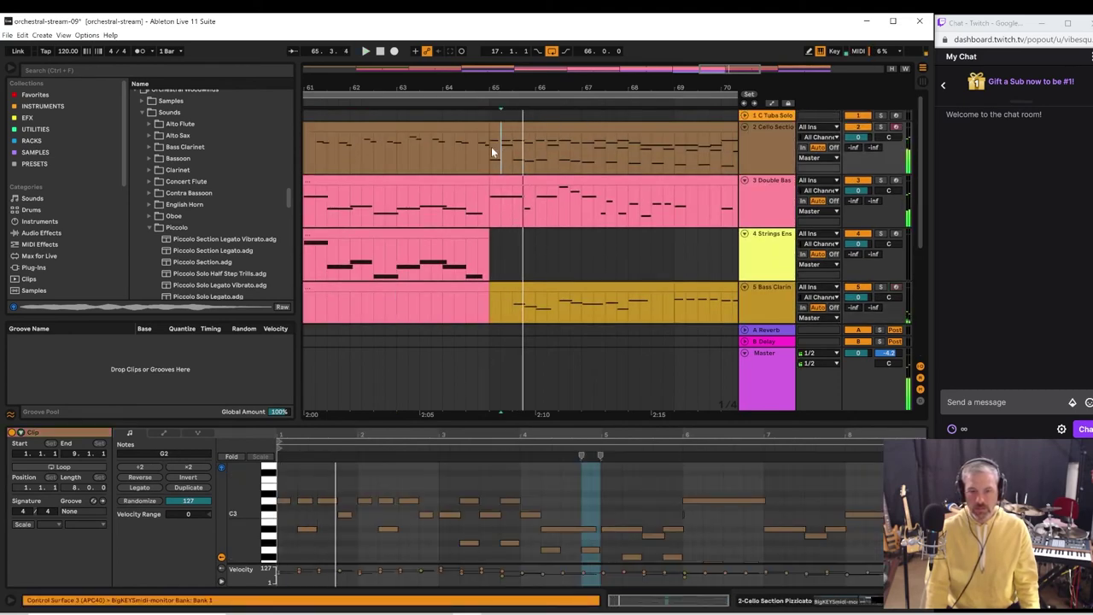
{"action": "left_click", "coordinate": [484, 142]}
{"action": "key", "text": "space"}
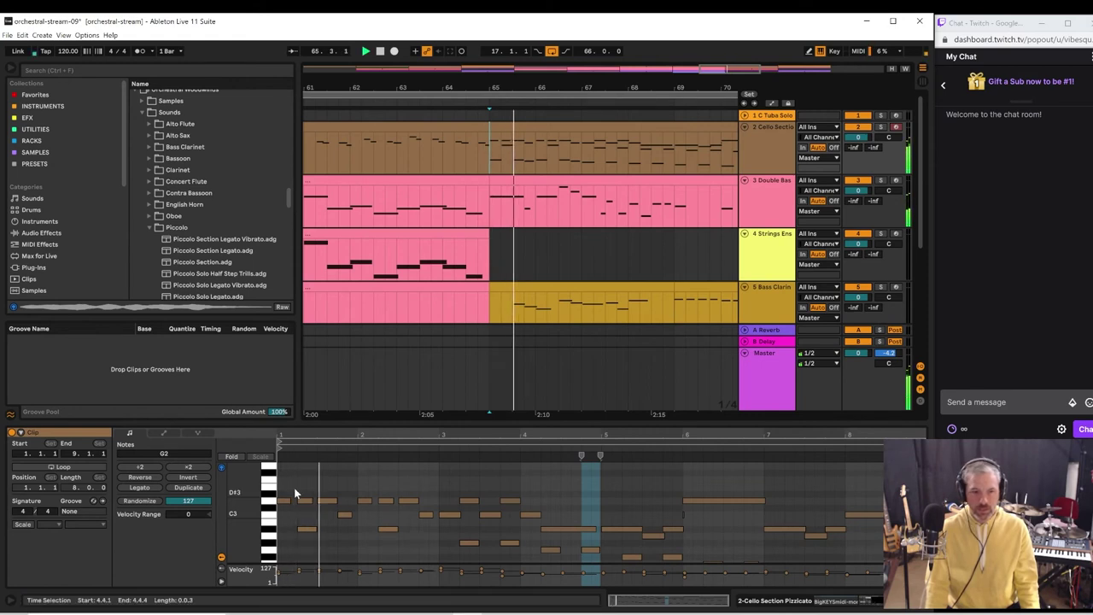
{"action": "left_click_drag", "start_coordinate": [294, 488], "coordinate": [309, 544]}
{"action": "key", "text": "space"}
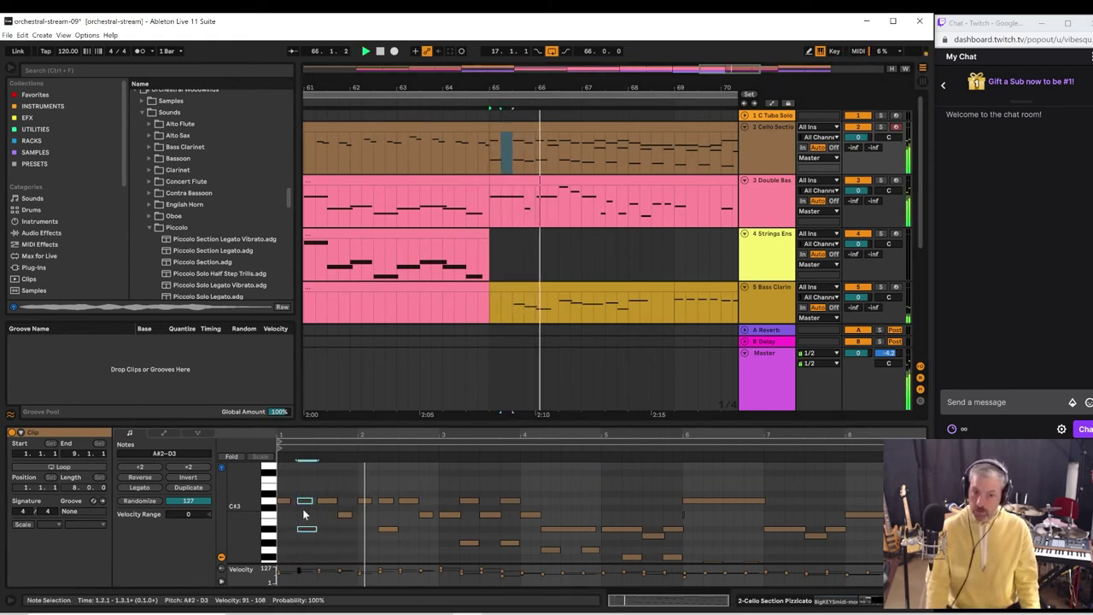
{"action": "key", "text": "space"}
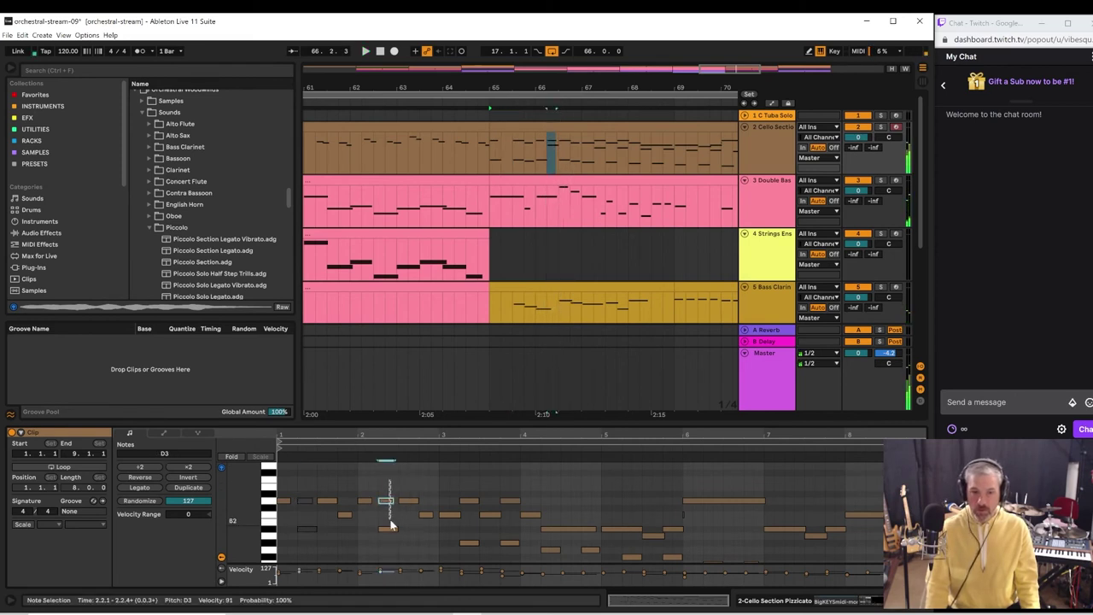
{"action": "key", "text": "ctrl+d"}
- Play the arrangement from bar 59 through bar 65 to check the edited cello part in context
{"action": "key", "text": "space"}
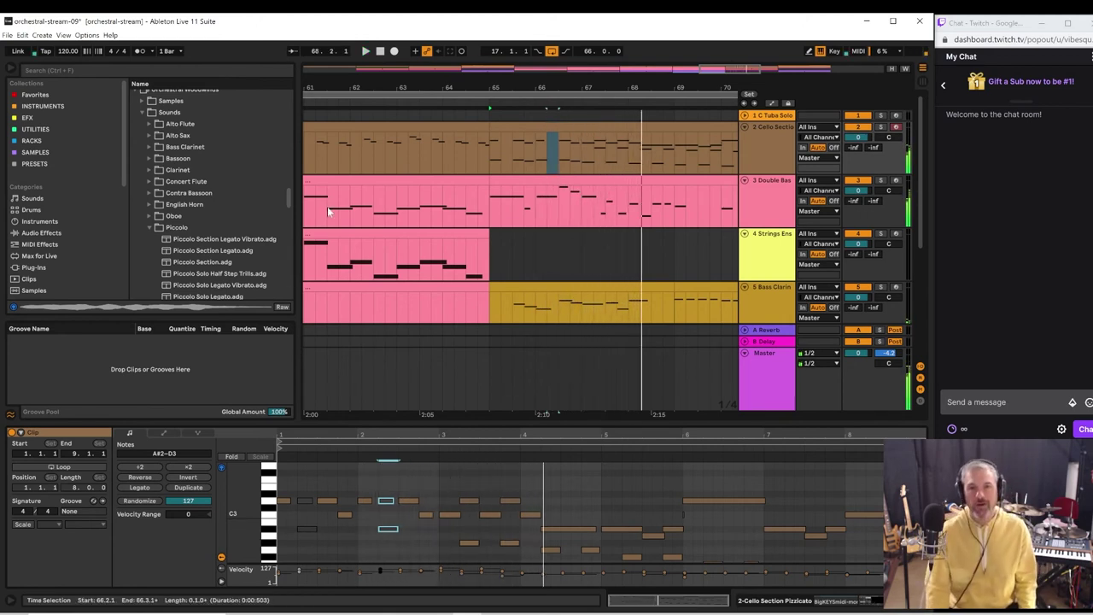
{"action": "left_click_drag", "start_coordinate": [618, 108], "coordinate": [618, 99]}
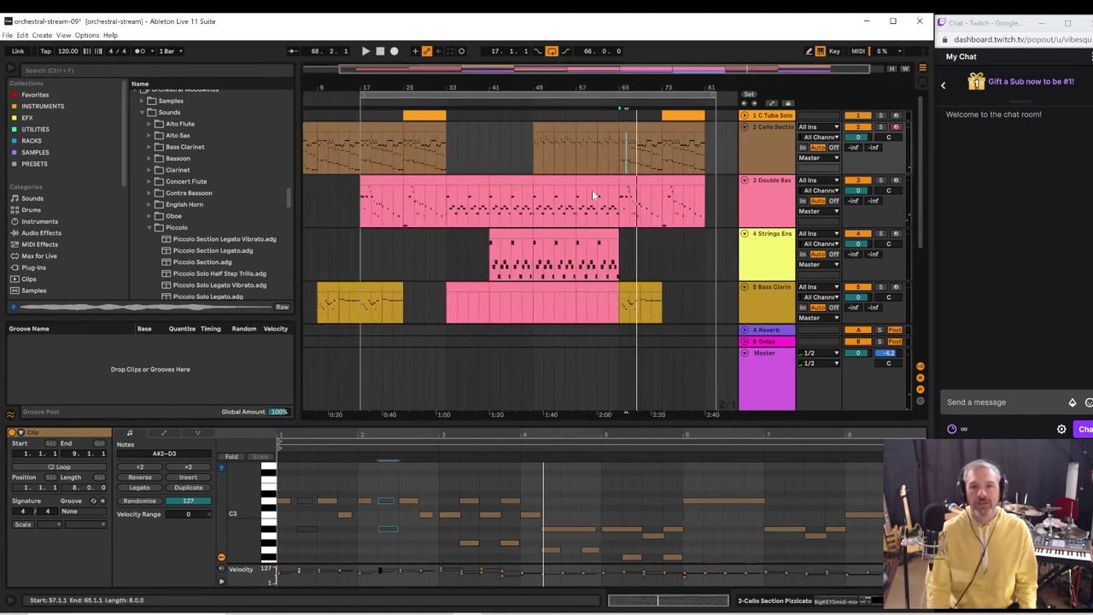
{"action": "left_click", "coordinate": [591, 197]}
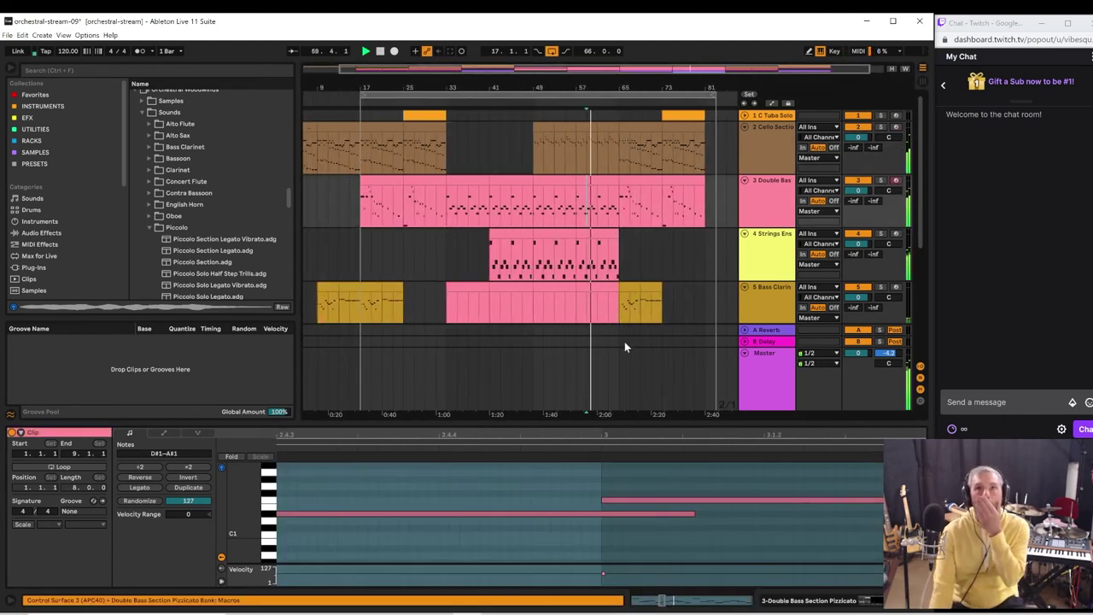
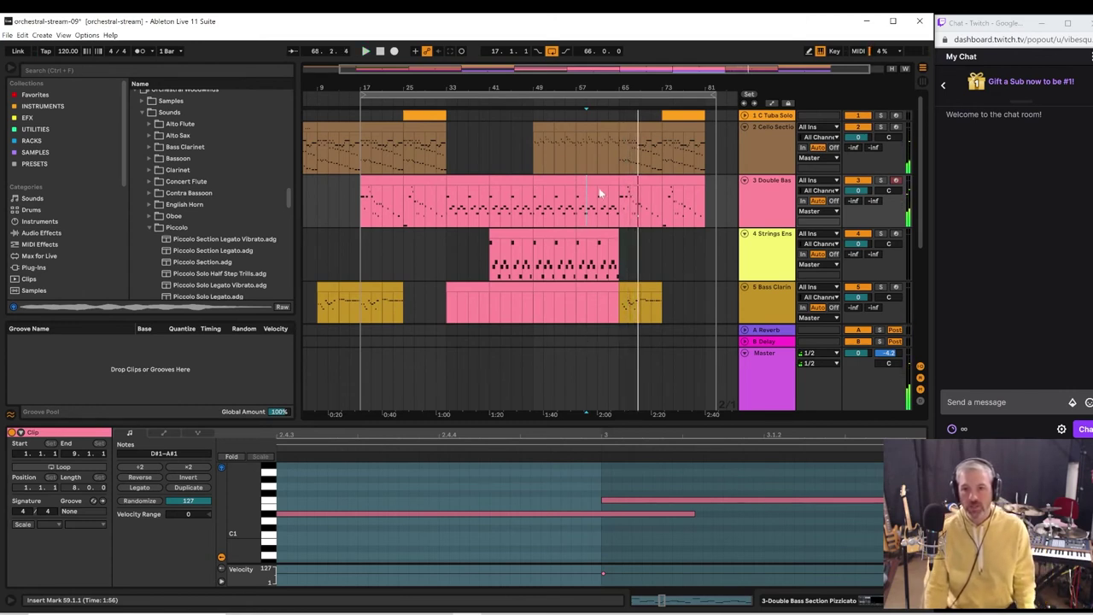
- In the bar 65 cello clip, deactivate the D3 and G#2 notes on beats 2 and 4 of its third bar
{"action": "left_click", "coordinate": [620, 158]}
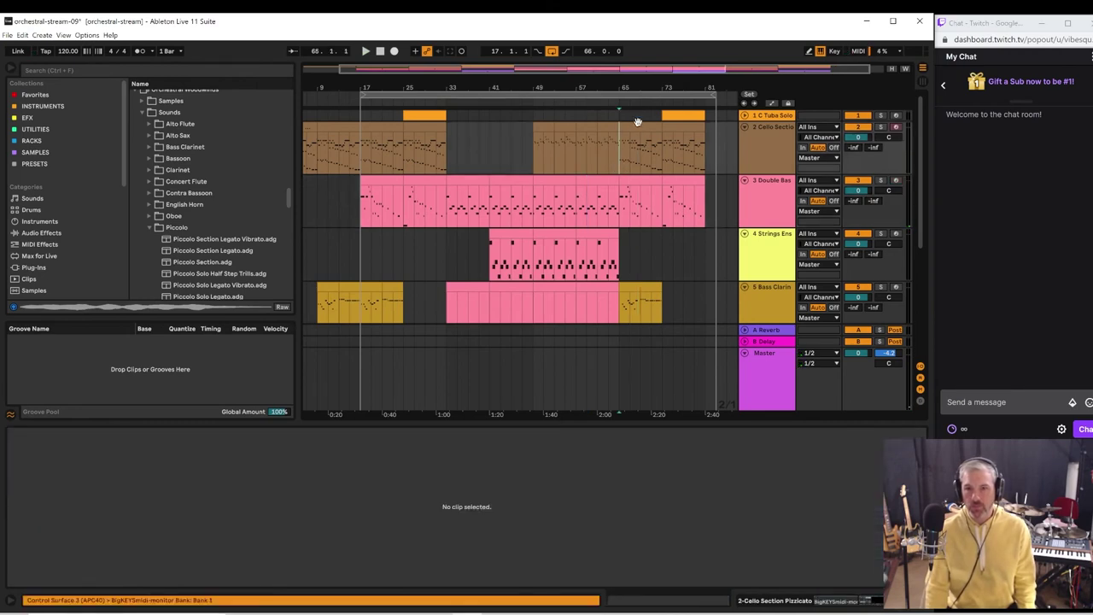
{"action": "left_click", "coordinate": [636, 131]}
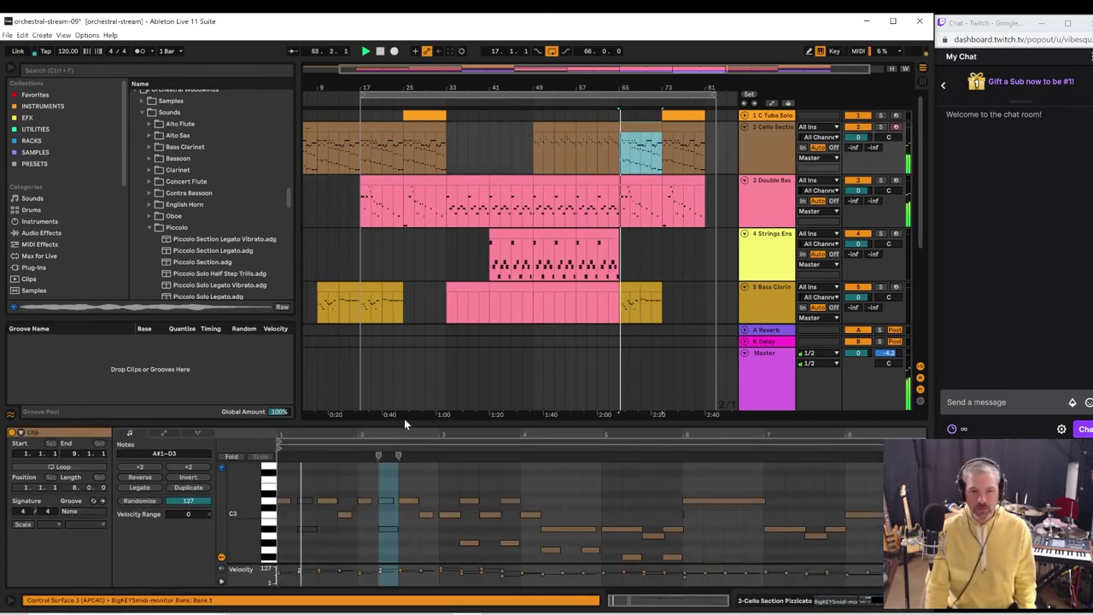
{"action": "left_click_drag", "start_coordinate": [405, 424], "coordinate": [404, 319]}
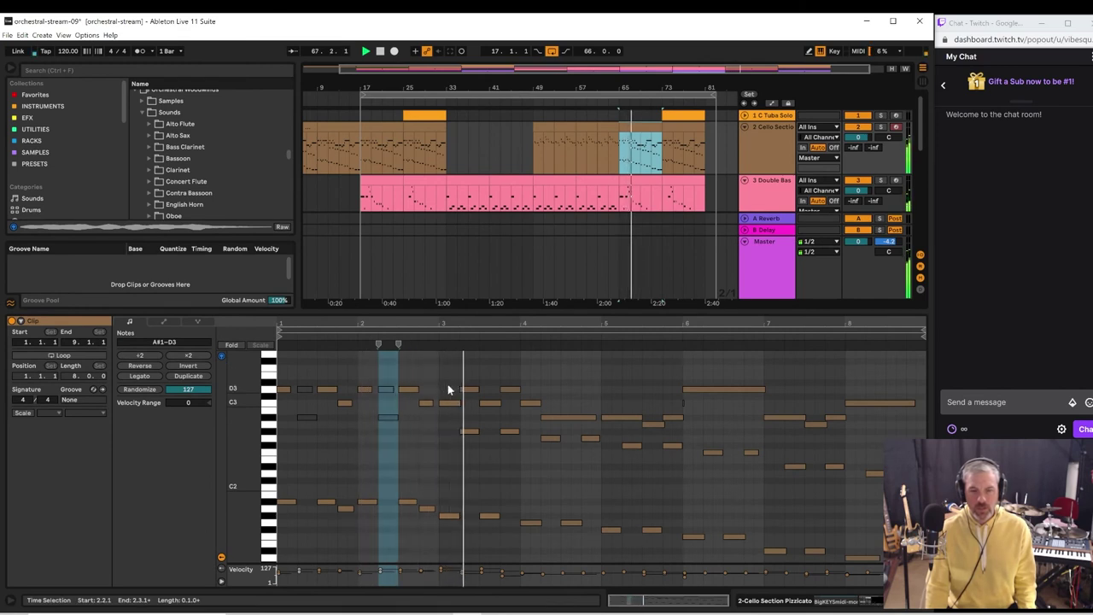
{"action": "left_click_drag", "start_coordinate": [462, 369], "coordinate": [476, 438]}
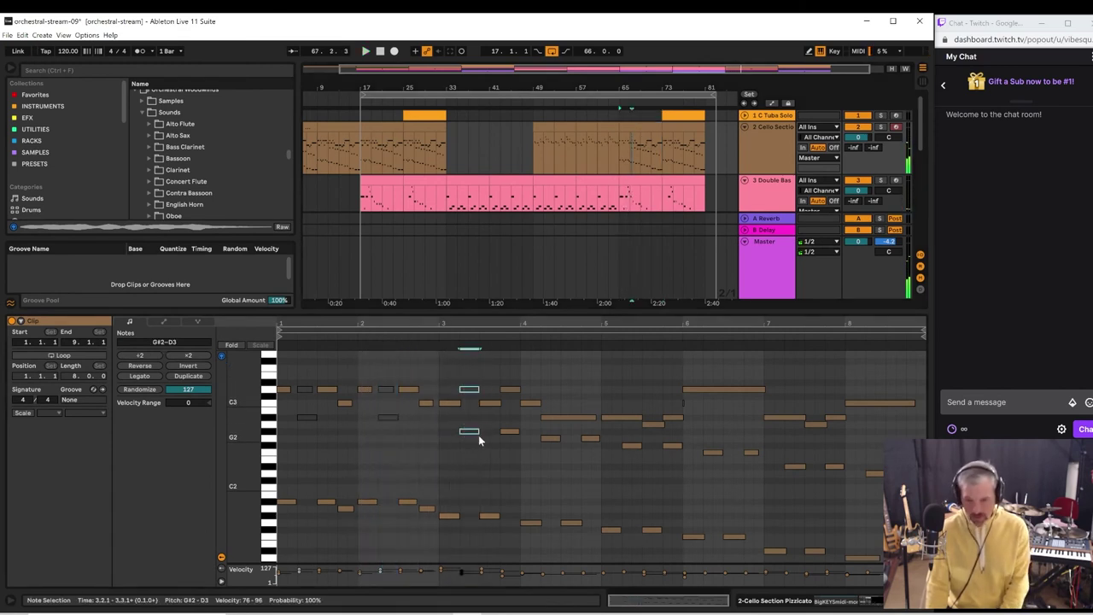
{"action": "key", "text": "Right"}
{"action": "key", "text": "Right"}
{"action": "key", "text": "space"}
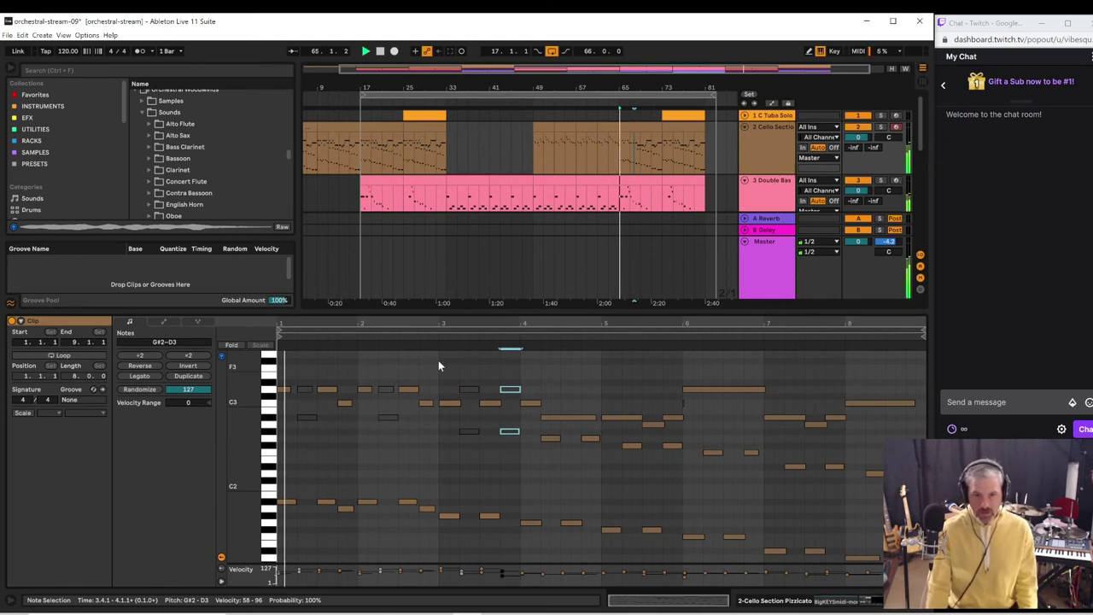
- Replay the cello clip and deactivate the A#2 and G2 notes on beat 2 of its fourth bar
{"action": "left_click", "coordinate": [430, 334]}
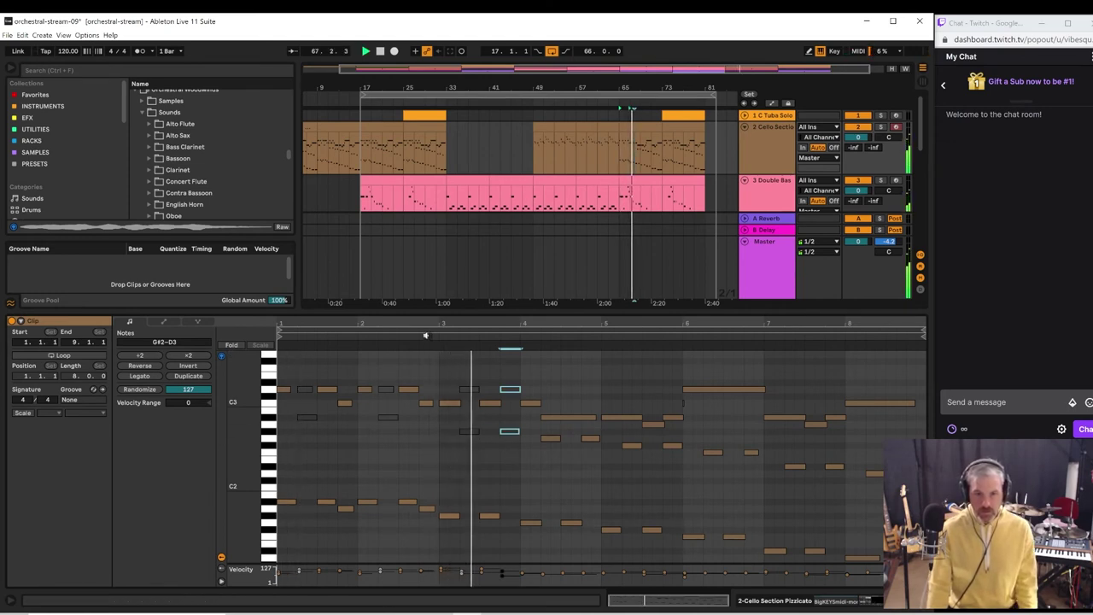
{"action": "left_click", "coordinate": [426, 335]}
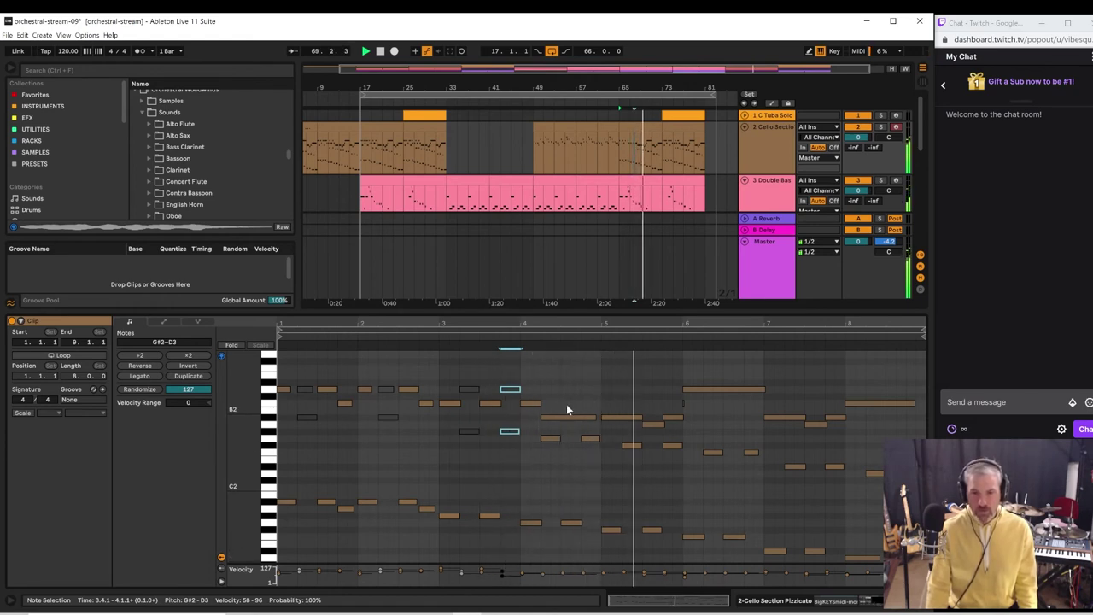
{"action": "left_click_drag", "start_coordinate": [554, 389], "coordinate": [557, 442]}
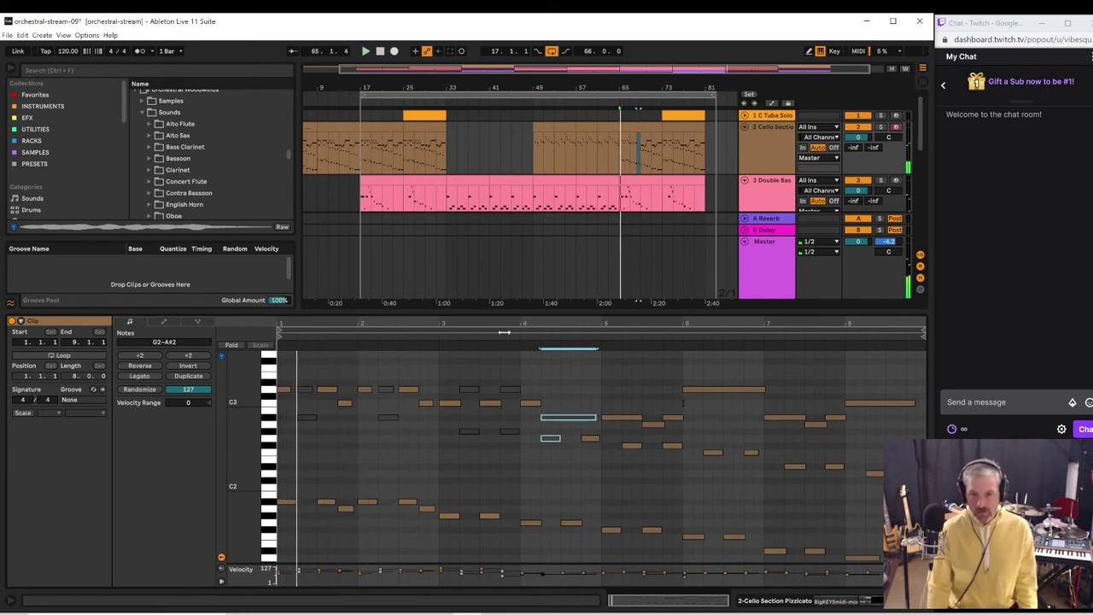
{"action": "left_click", "coordinate": [498, 338]}
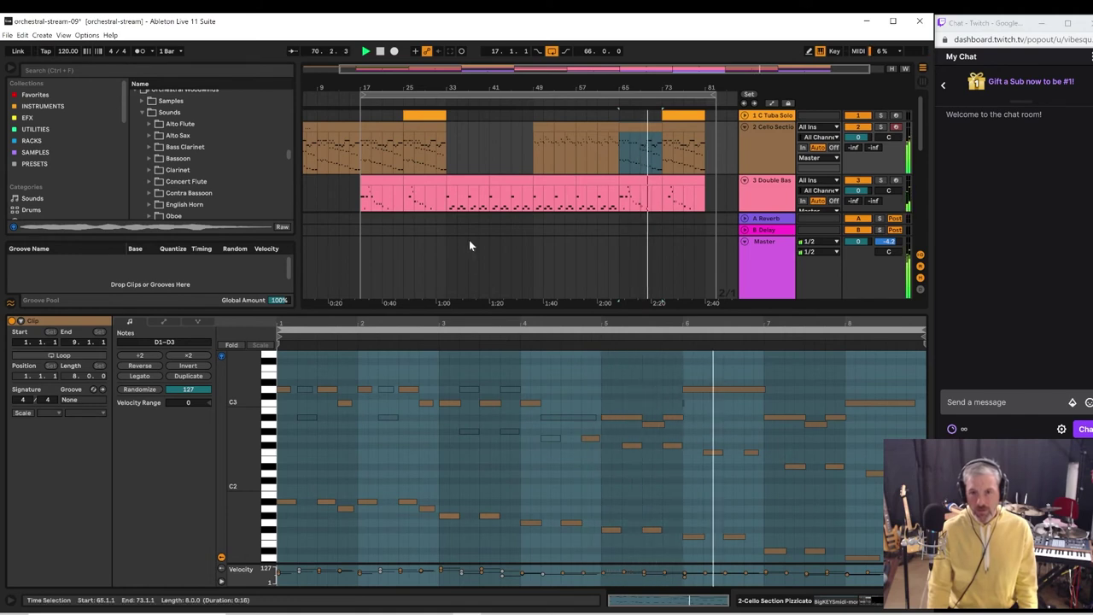
- Play from bar 61 and extend the arrangement loop to start at bar 1 and span 82 bars
{"action": "left_click", "coordinate": [599, 229]}
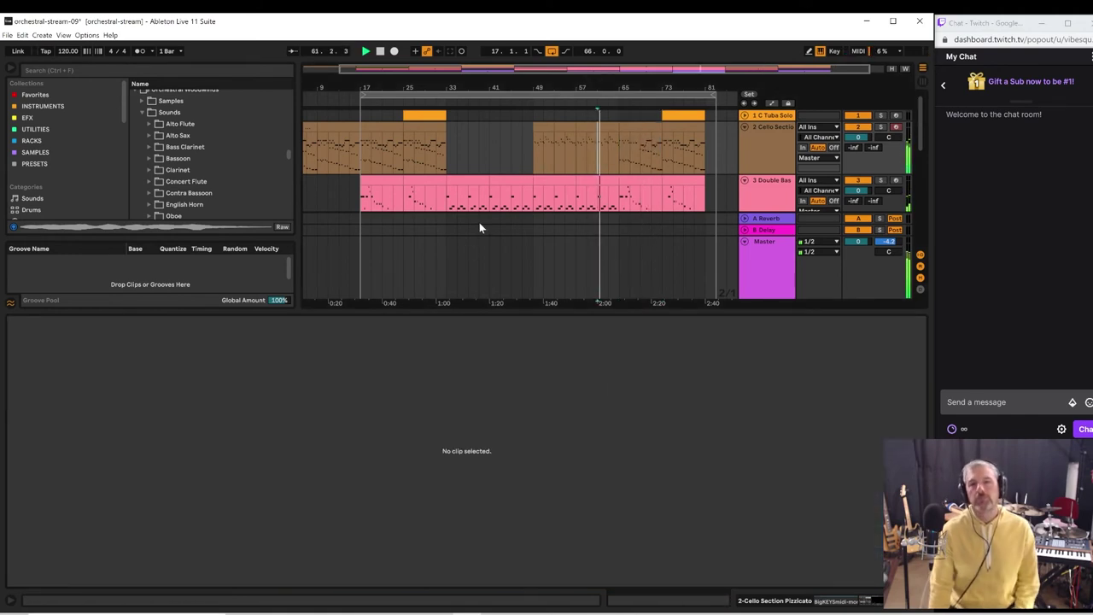
{"action": "left_click_drag", "start_coordinate": [361, 82], "coordinate": [362, 75]}
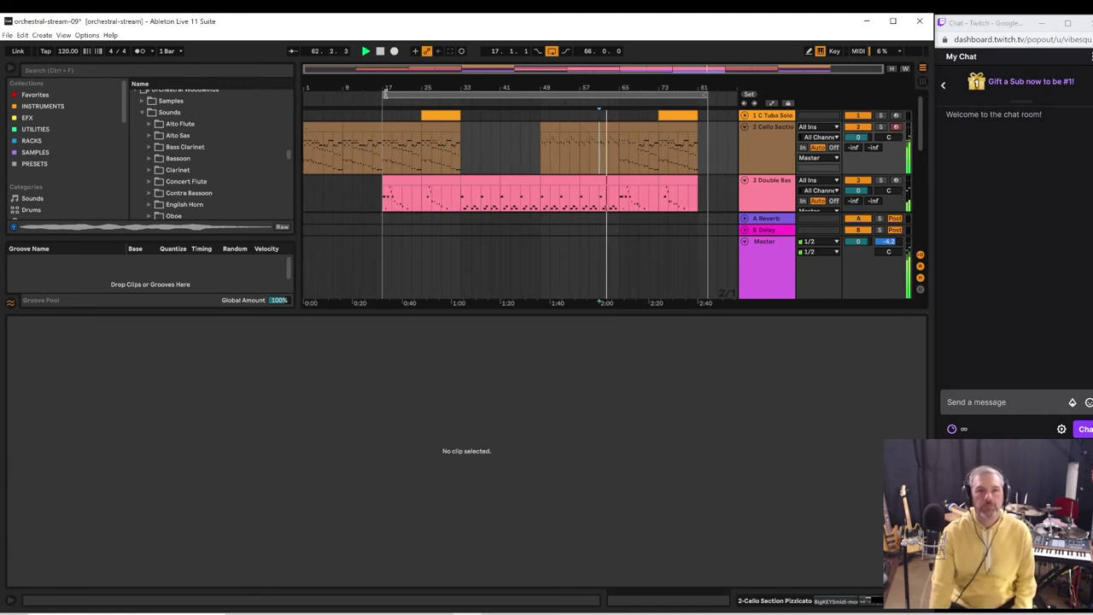
{"action": "left_click", "coordinate": [773, 126]}
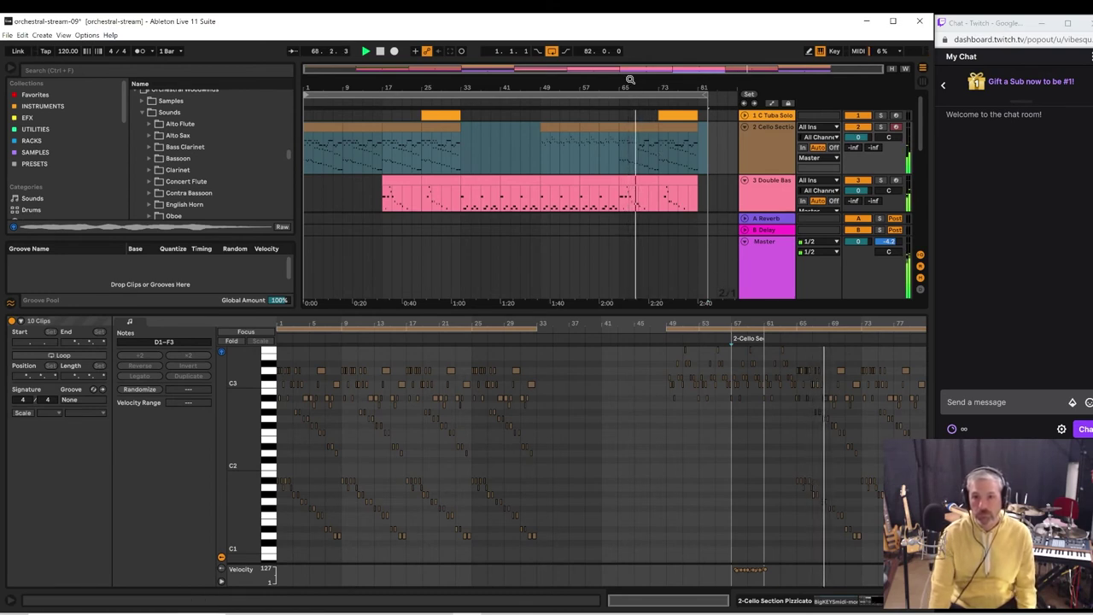
- Play the arrangement from bar 65 to check how the bassoon and woodwinds parts sit in the closing section
{"action": "left_click_drag", "start_coordinate": [629, 79], "coordinate": [630, 111]}
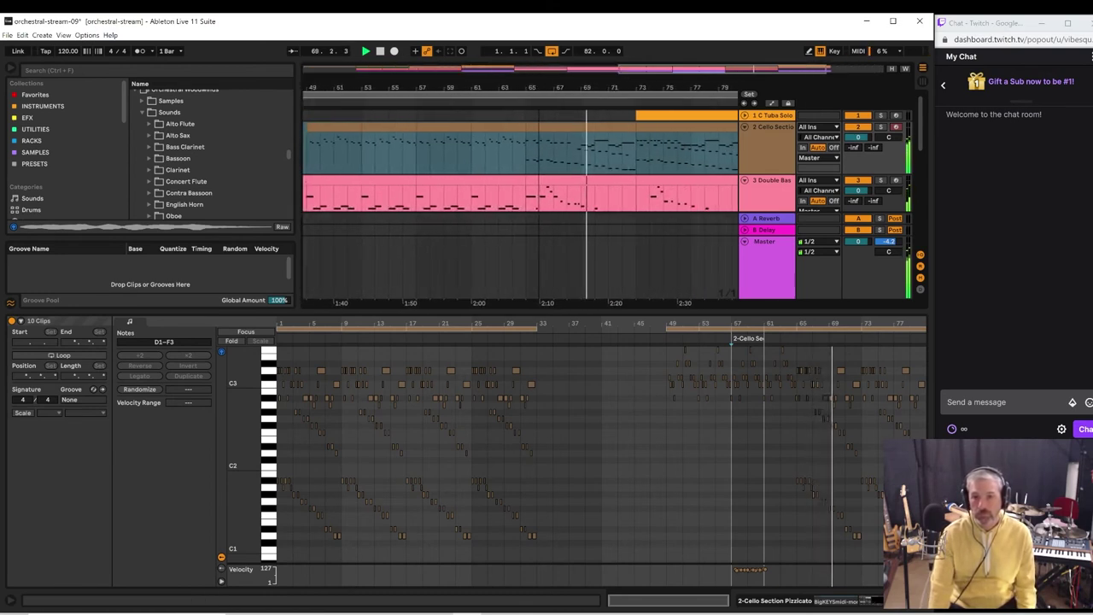
{"action": "scroll", "coordinate": [691, 204], "scroll_direction": "down", "scroll_amount": 4}
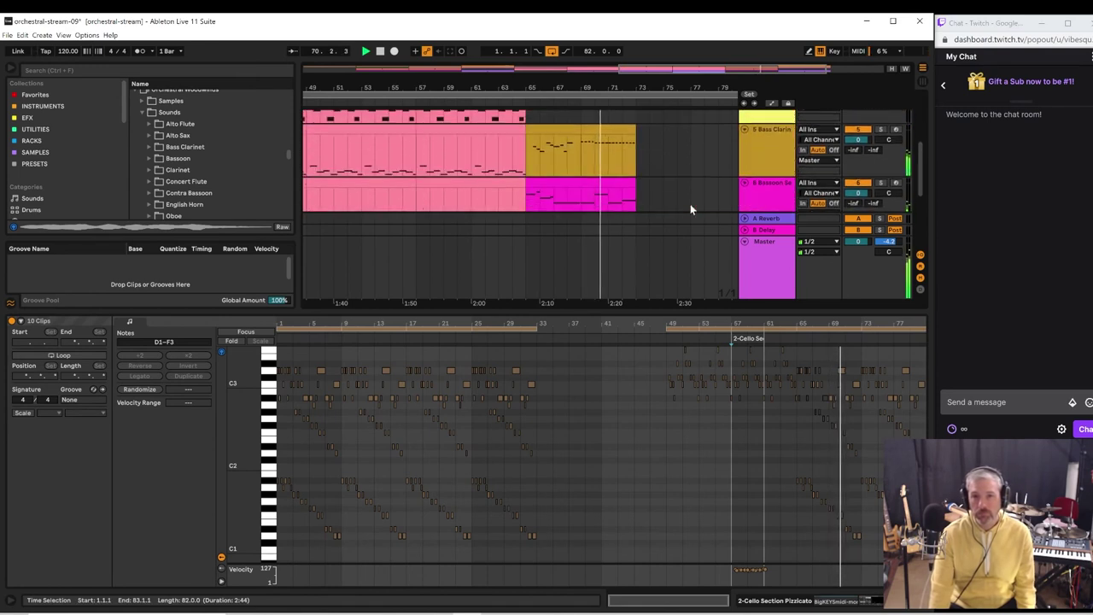
{"action": "scroll", "coordinate": [690, 204], "scroll_direction": "down", "scroll_amount": 2}
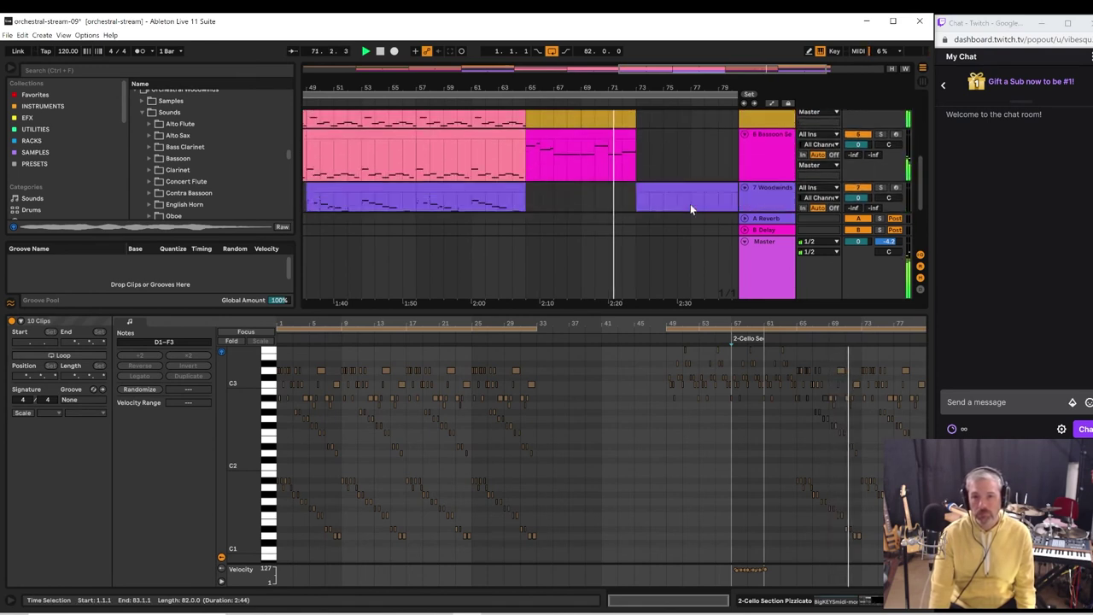
{"action": "left_click", "coordinate": [527, 153]}
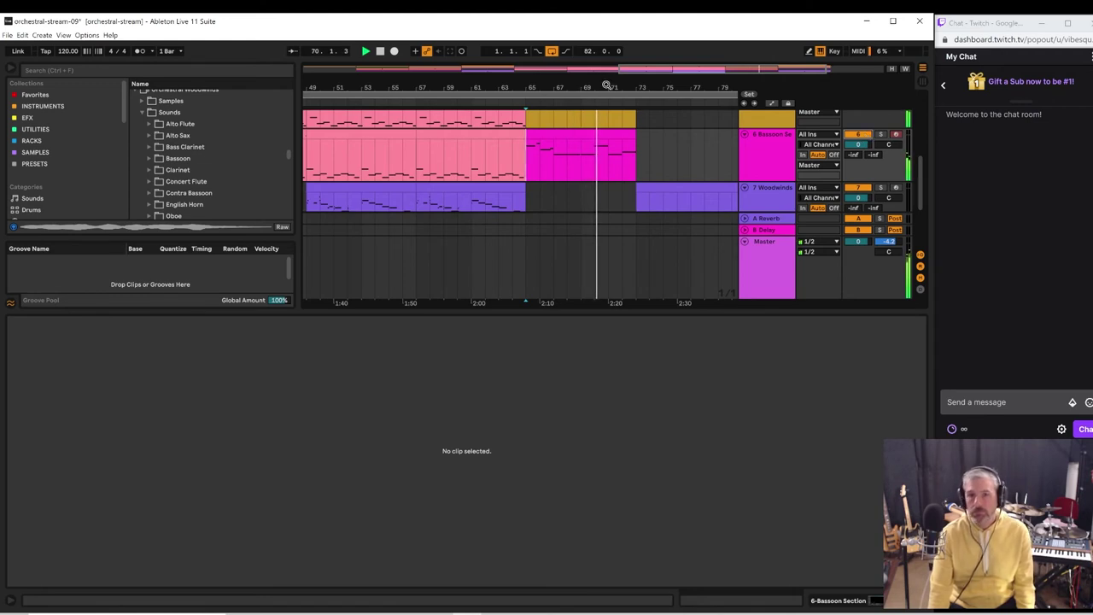
{"action": "left_click_drag", "start_coordinate": [672, 89], "coordinate": [692, 60]}
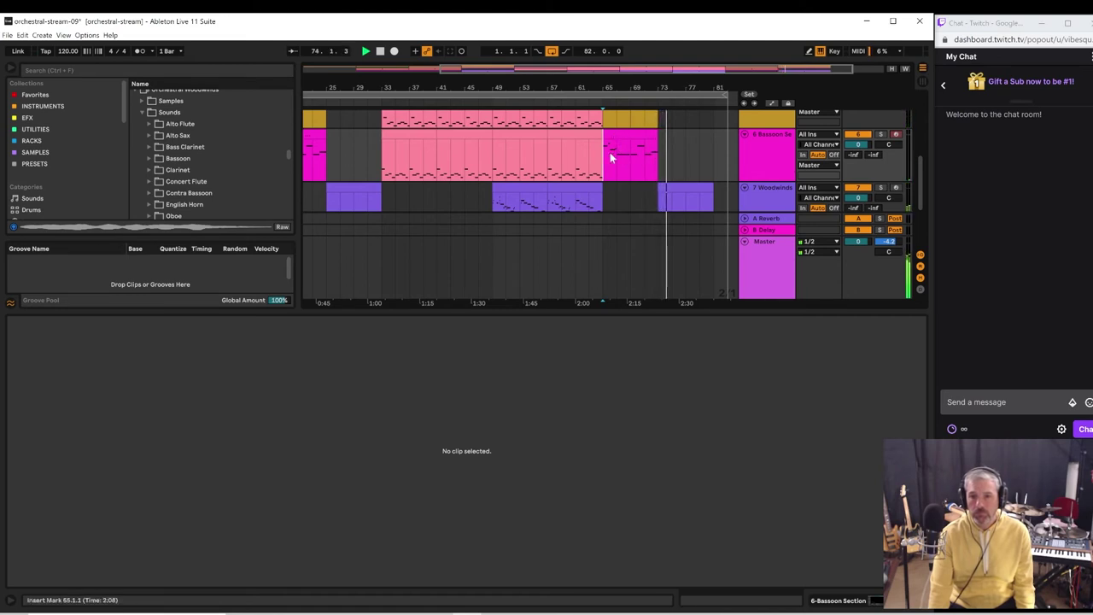
{"action": "key", "text": "space"}
- Move the eight-bar bassoon clip from bar 65 to bar 73 and play it back, including from bar 77
{"action": "left_click", "coordinate": [641, 144]}
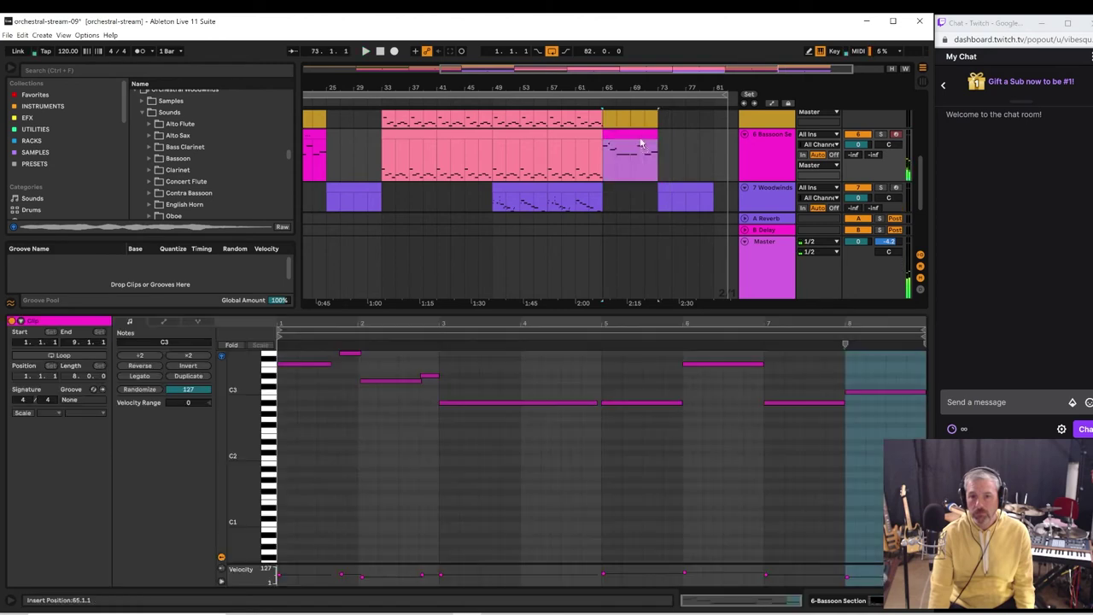
{"action": "left_click_drag", "start_coordinate": [640, 144], "coordinate": [696, 145]}
{"action": "key", "text": "space"}
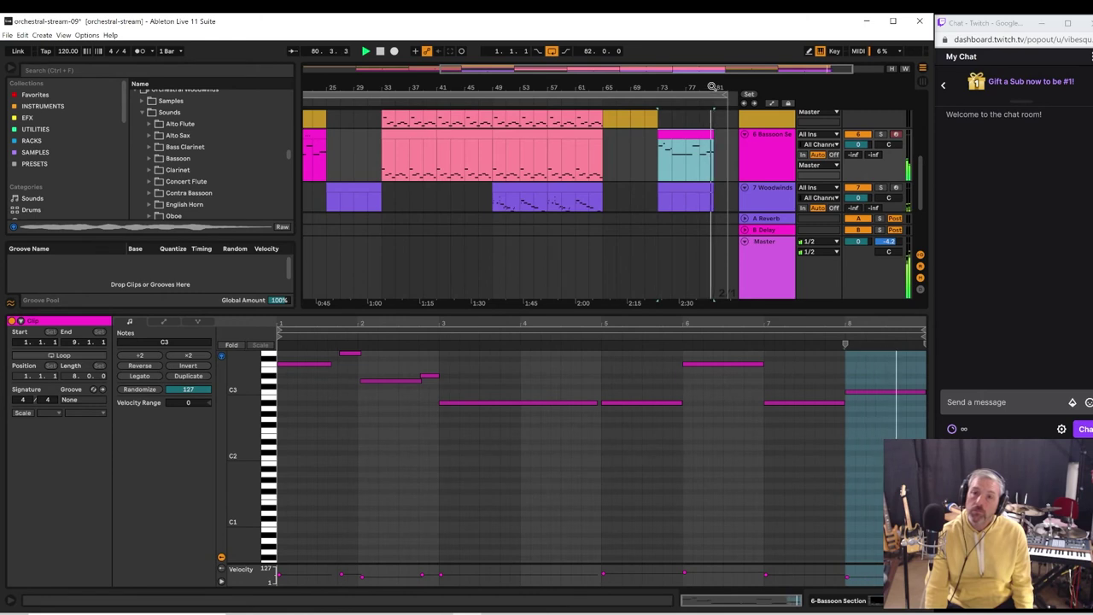
{"action": "left_click_drag", "start_coordinate": [712, 86], "coordinate": [609, 157]}
{"action": "left_click", "coordinate": [578, 180]}
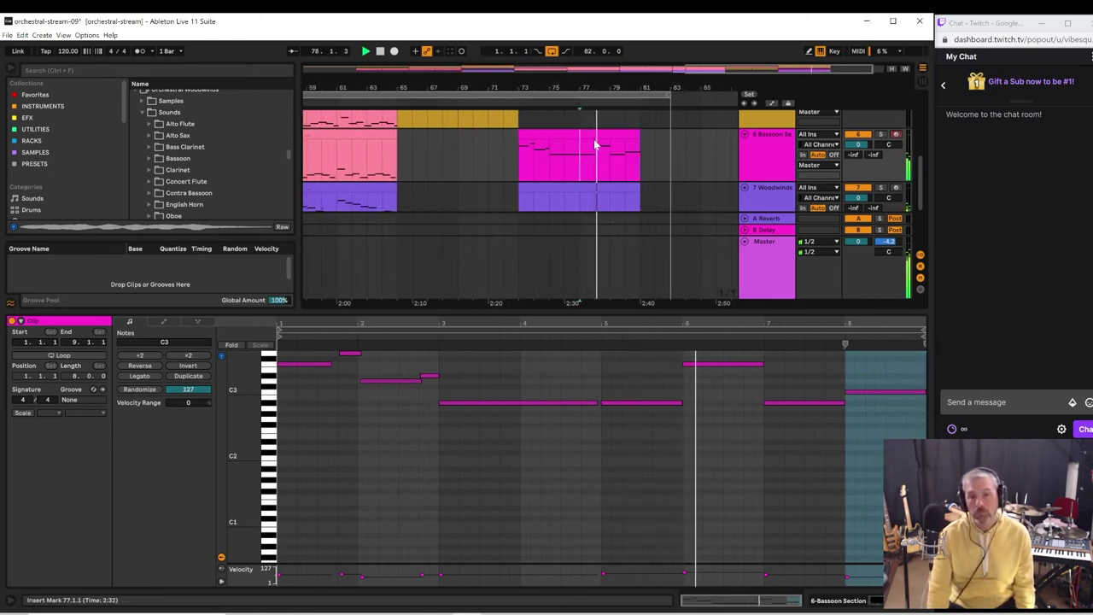
- Set the arrangement loop to bars 77 to 81 and duplicate that range on all tracks directly after itself
{"action": "left_click", "coordinate": [582, 95]}
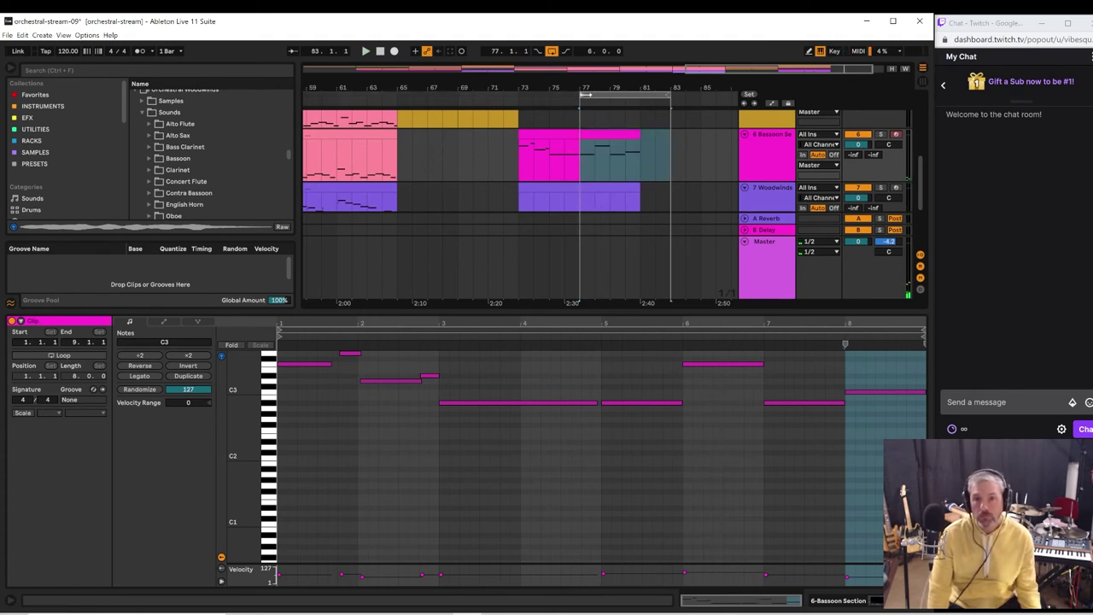
{"action": "left_click_drag", "start_coordinate": [668, 95], "coordinate": [645, 96]}
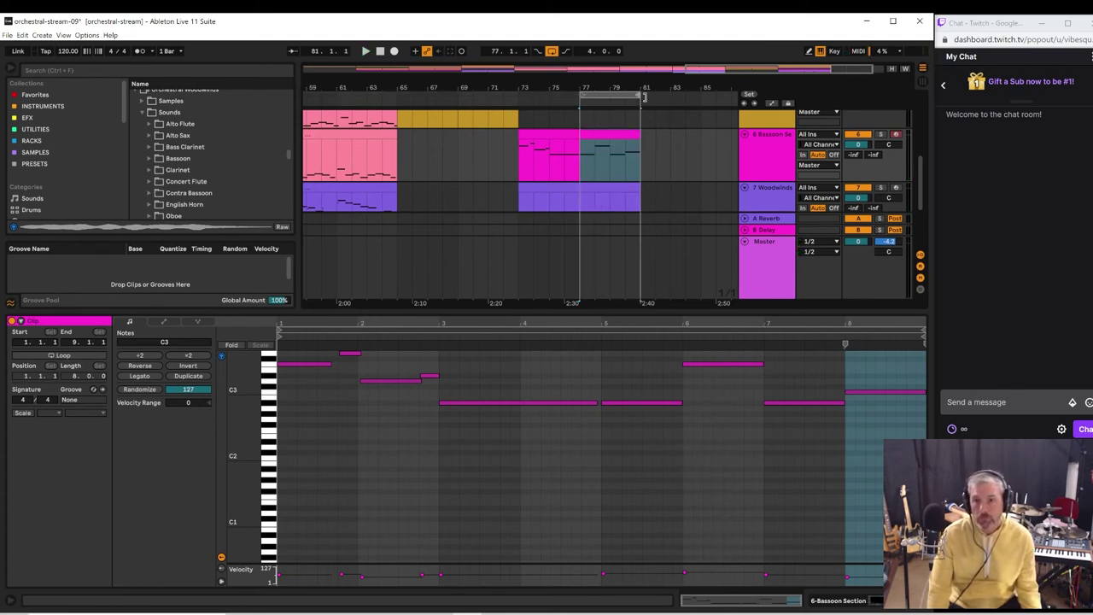
{"action": "left_click", "coordinate": [628, 94]}
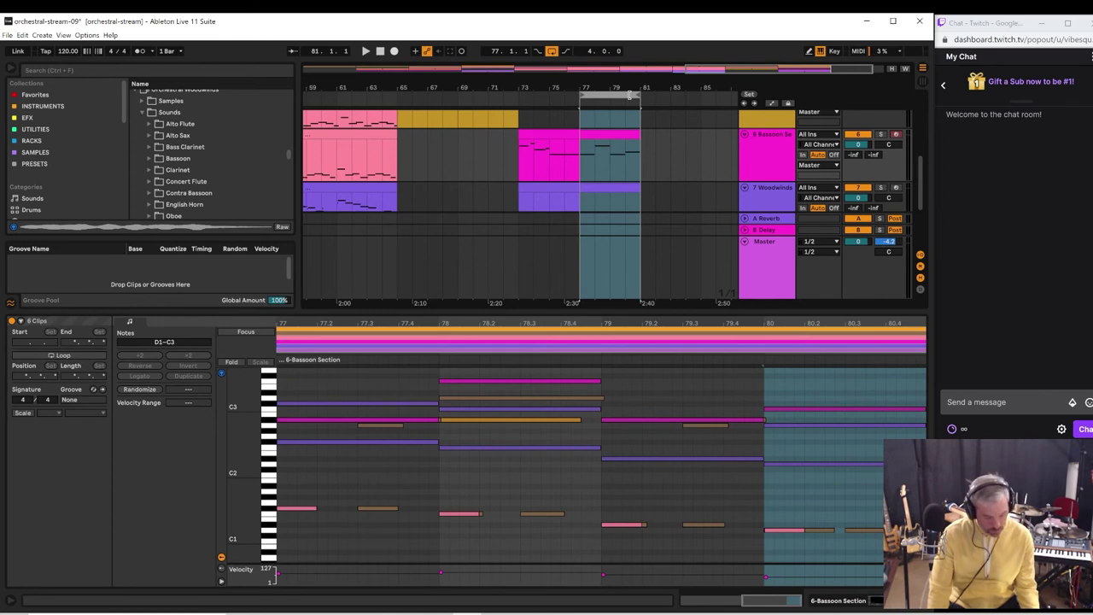
{"action": "key", "text": "ctrl+d"}
- Play the extended ending from bar 77 and set the arrangement loop to start at bar 81 and span four bars
{"action": "key", "text": "space"}
{"action": "left_click", "coordinate": [581, 164], "text": "shift"}
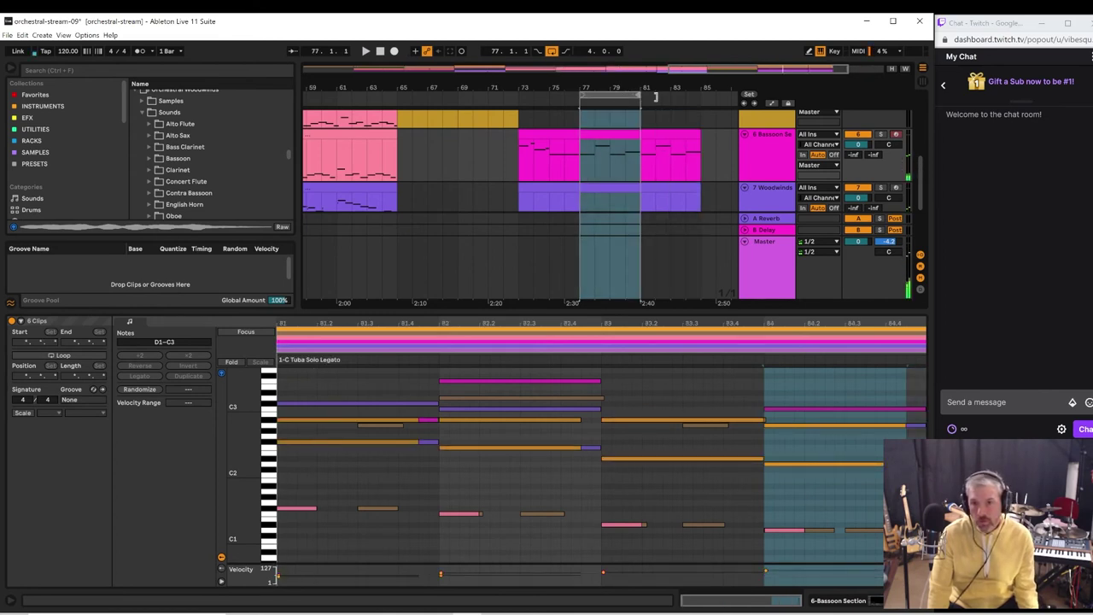
{"action": "left_click", "coordinate": [581, 165]}
{"action": "key", "text": "space"}
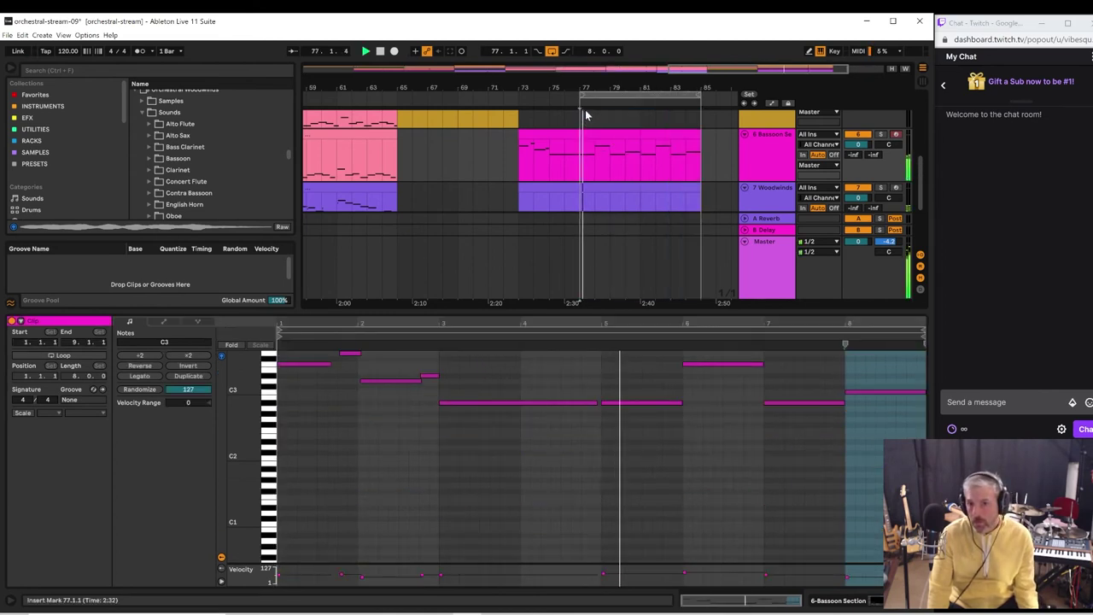
{"action": "left_click_drag", "start_coordinate": [585, 98], "coordinate": [639, 178]}
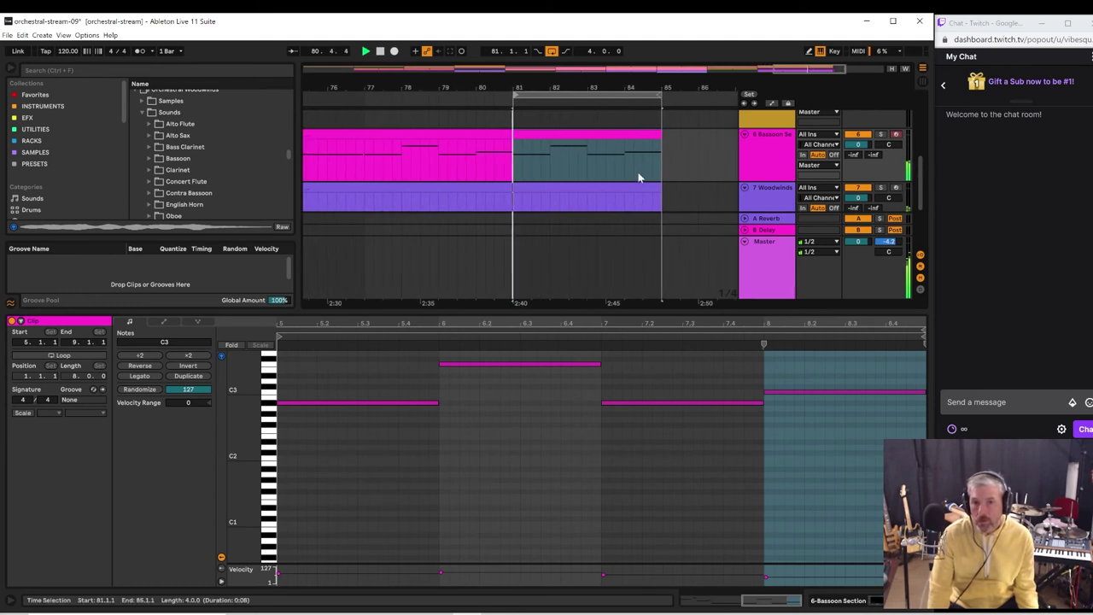
- Play from bar 83 and select the bassoon's A#2 note in that bar
{"action": "left_click", "coordinate": [590, 158]}
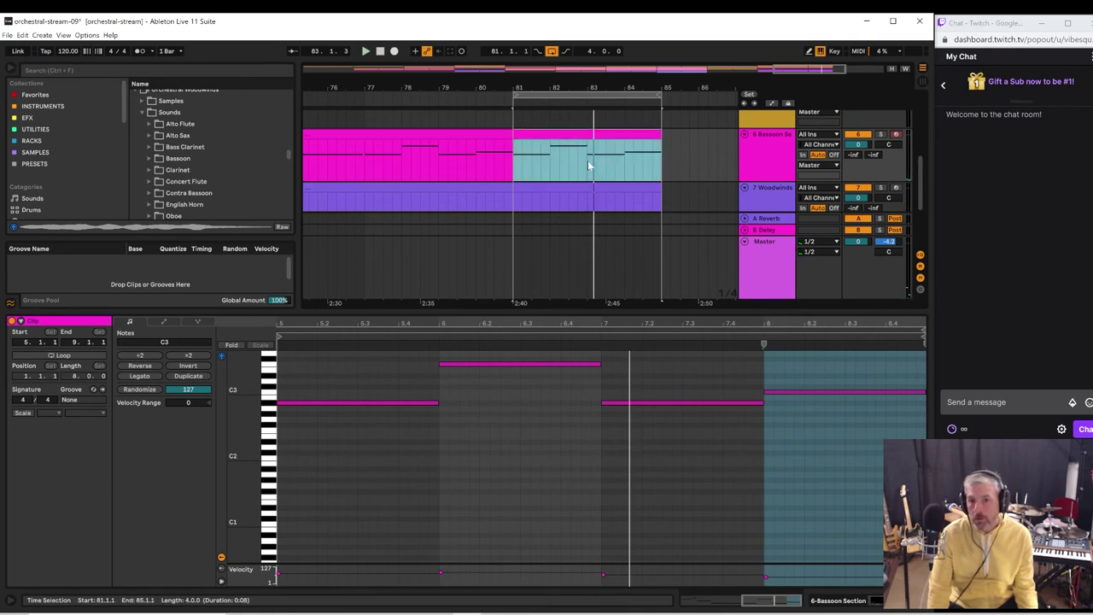
{"action": "left_click", "coordinate": [588, 165]}
{"action": "key", "text": "space"}
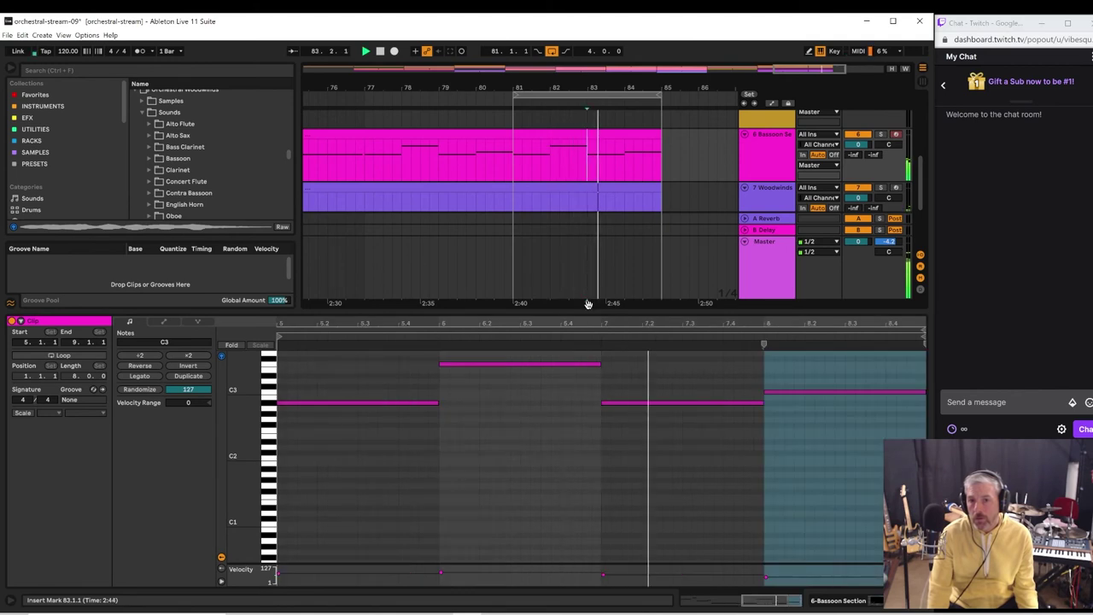
{"action": "key", "text": "space"}
{"action": "left_click", "coordinate": [641, 403]}
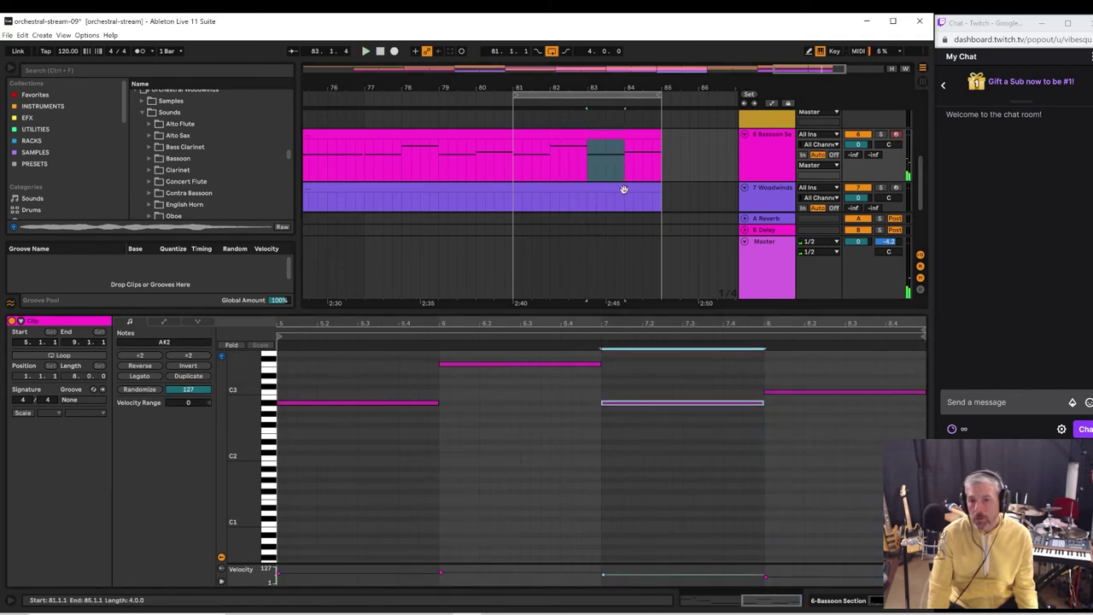
- Open the woodwinds ensemble clip at bar 81 and play briefly from bar 83
{"action": "scroll", "coordinate": [623, 188], "scroll_direction": "down", "scroll_amount": 3}
{"action": "left_click", "coordinate": [589, 162]}
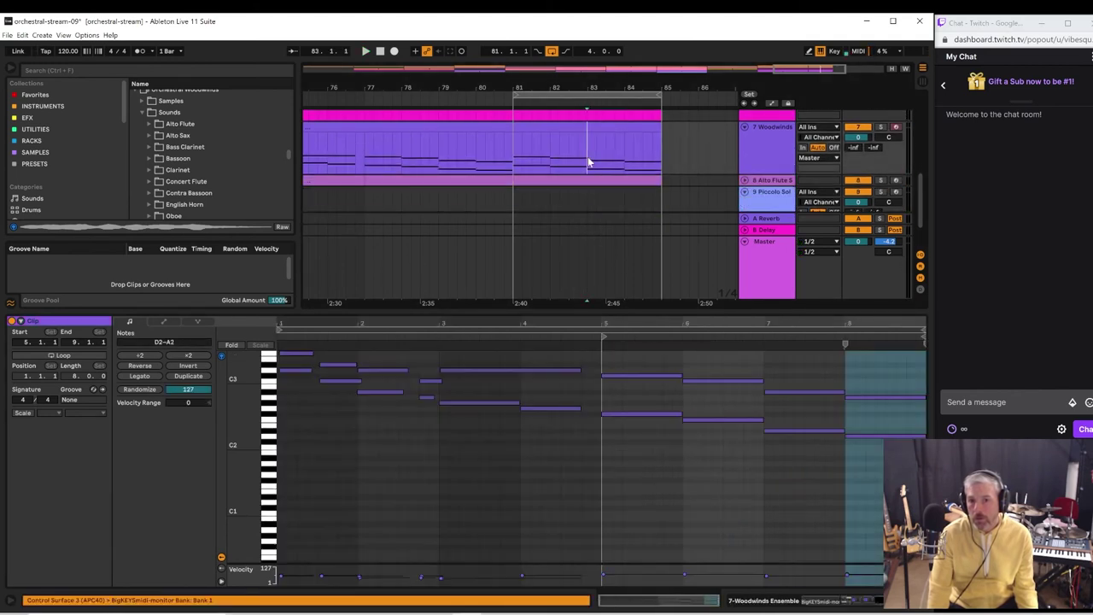
{"action": "key", "text": "space"}
{"action": "key", "text": "space"}
{"action": "left_click_drag", "start_coordinate": [795, 393], "coordinate": [792, 456]}
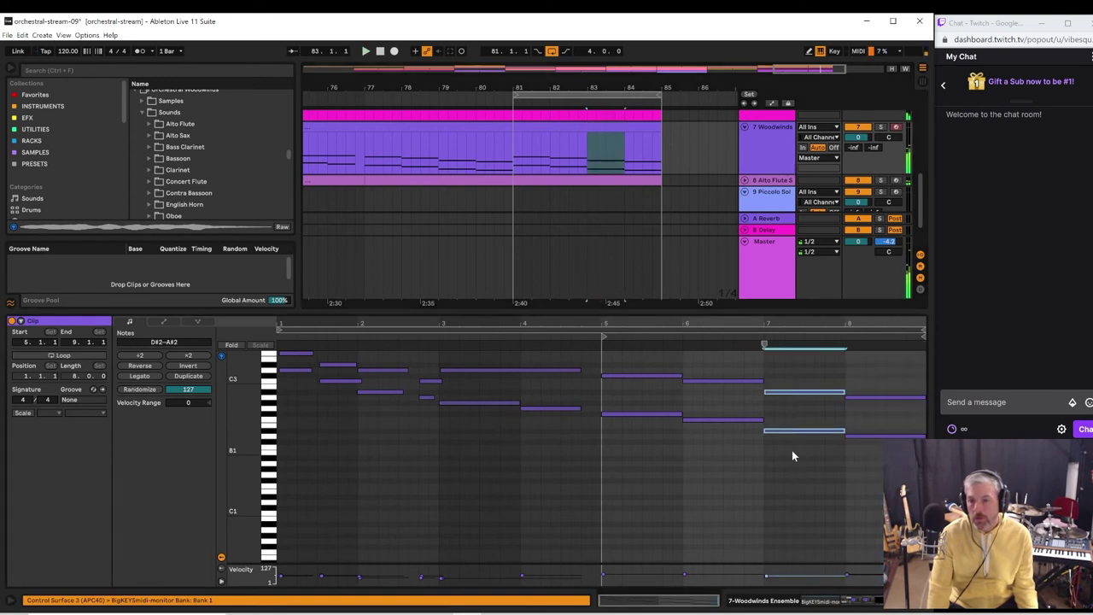
{"action": "key", "text": "Down"}
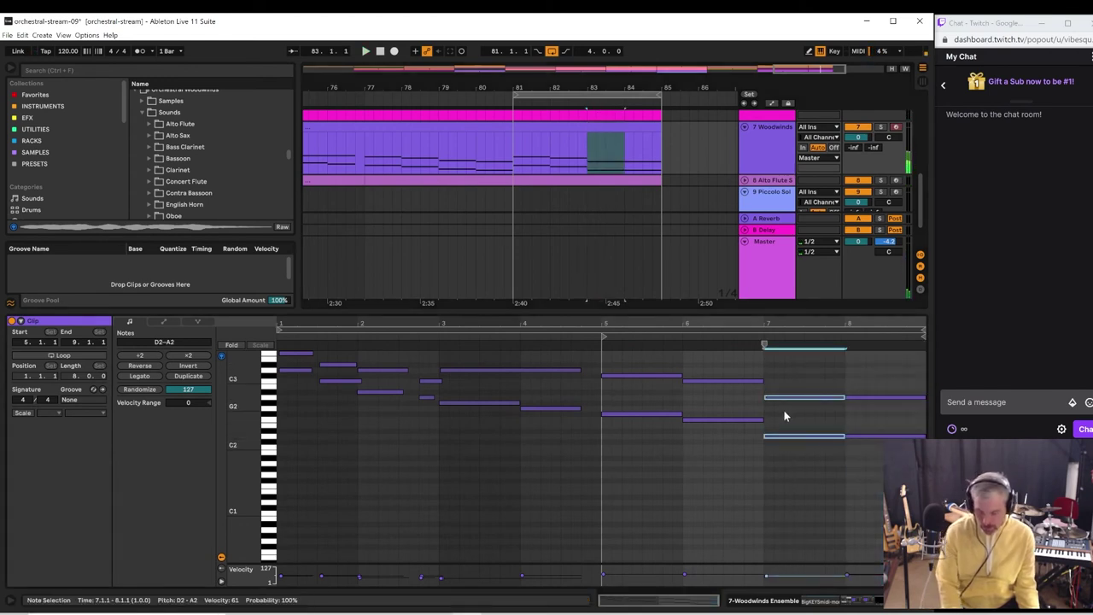
{"action": "key", "text": "Up"}
- Transpose the lower woodwinds note in bar 83 down to A#1 and play the bar back
{"action": "left_click", "coordinate": [785, 392]}
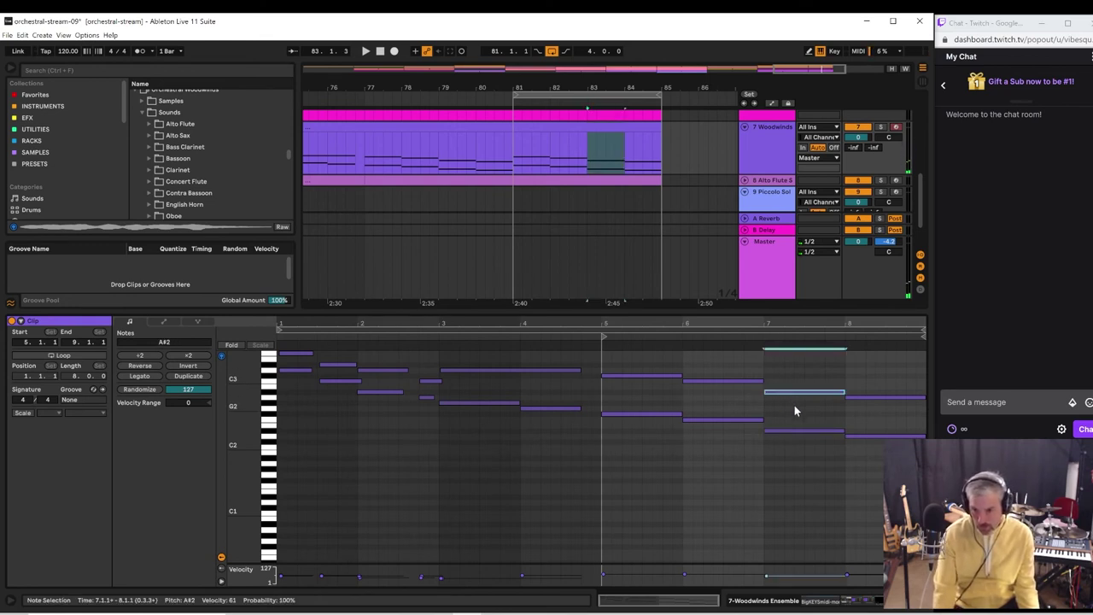
{"action": "left_click", "coordinate": [802, 432]}
{"action": "key", "text": "Down"}
{"action": "key", "text": "Down"}
{"action": "key", "text": "Down"}
{"action": "key", "text": "Down"}
{"action": "key", "text": "Down"}
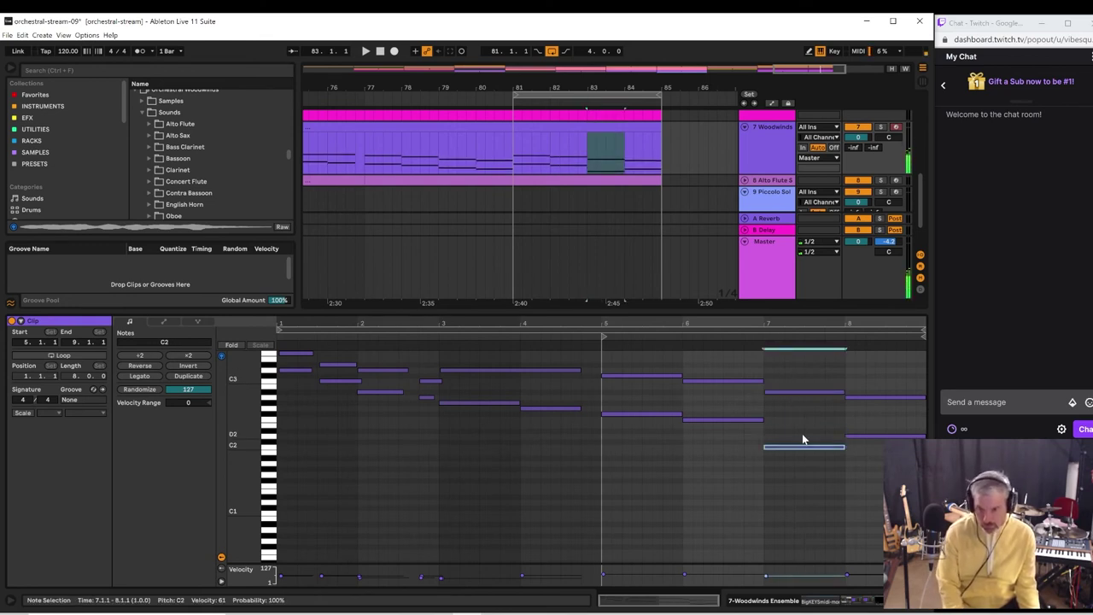
{"action": "key", "text": "space"}
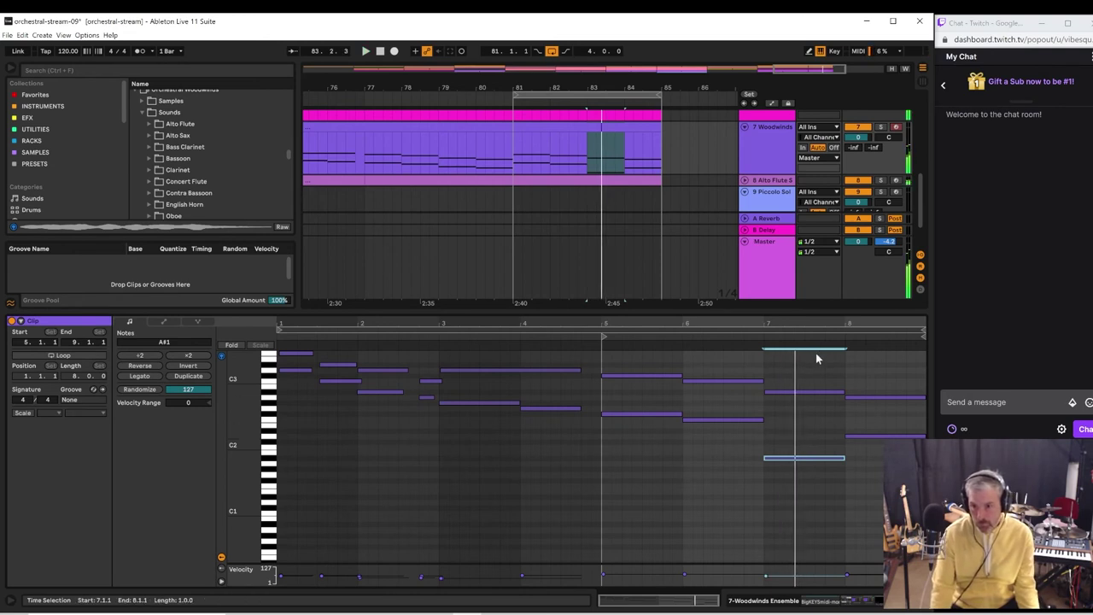
- Transpose the upper woodwinds note in bar 83 down to F2 and play from that bar
{"action": "left_click", "coordinate": [798, 392]}
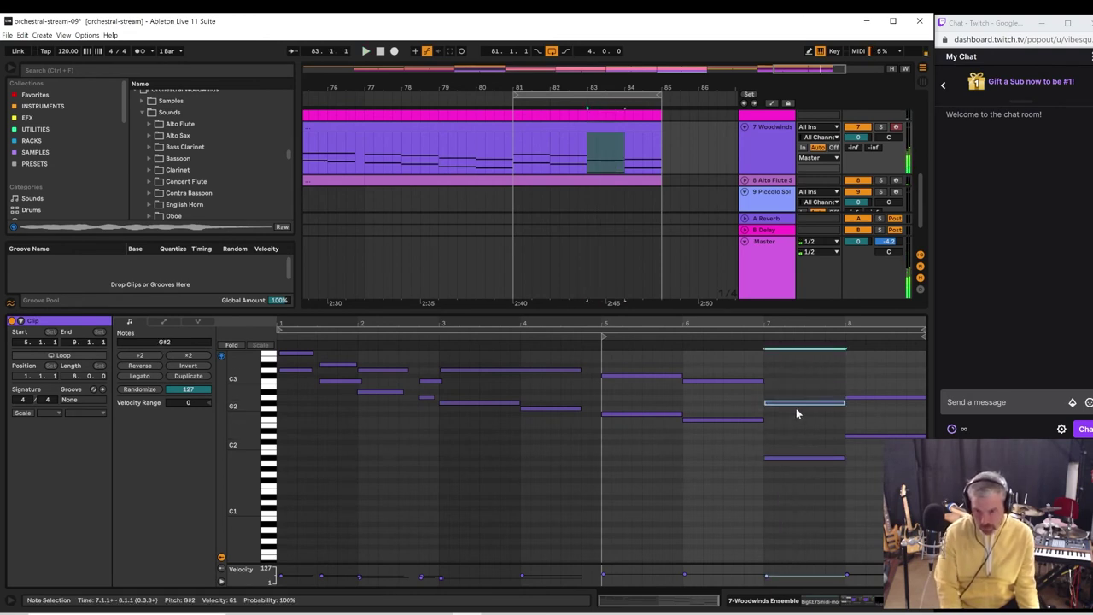
{"action": "key", "text": "Down"}
{"action": "key", "text": "Down"}
{"action": "key", "text": "Down"}
{"action": "key", "text": "Down"}
{"action": "key", "text": "Down"}
{"action": "key", "text": "space"}
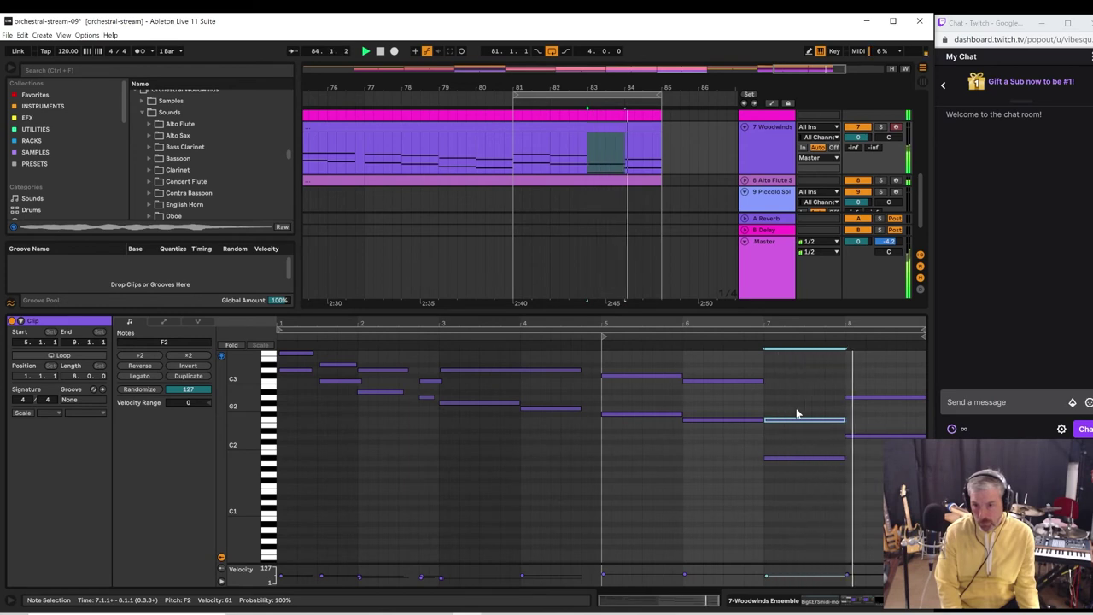
- Play from bar 81 to check the revoiced woodwinds chord in context
{"action": "left_click", "coordinate": [511, 158]}
{"action": "key", "text": "space"}
{"action": "key", "text": "space"}
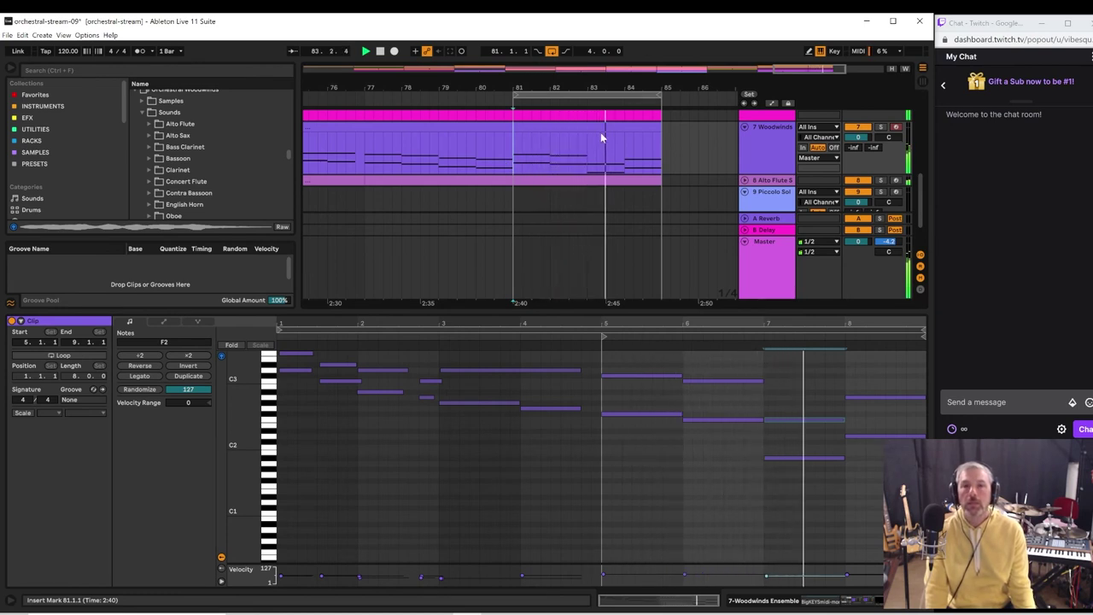
- Unfold the alto flute track, play from bar 81 and shorten the clip's held F4 note to end at bar 84
{"action": "scroll", "coordinate": [603, 137], "scroll_direction": "down", "scroll_amount": 1}
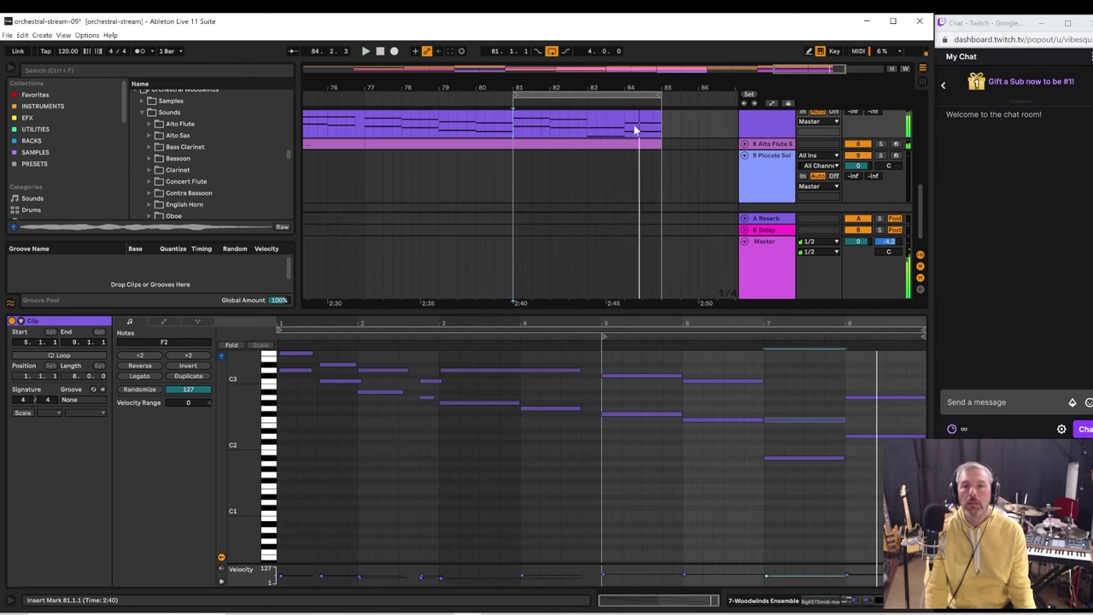
{"action": "left_click", "coordinate": [744, 145]}
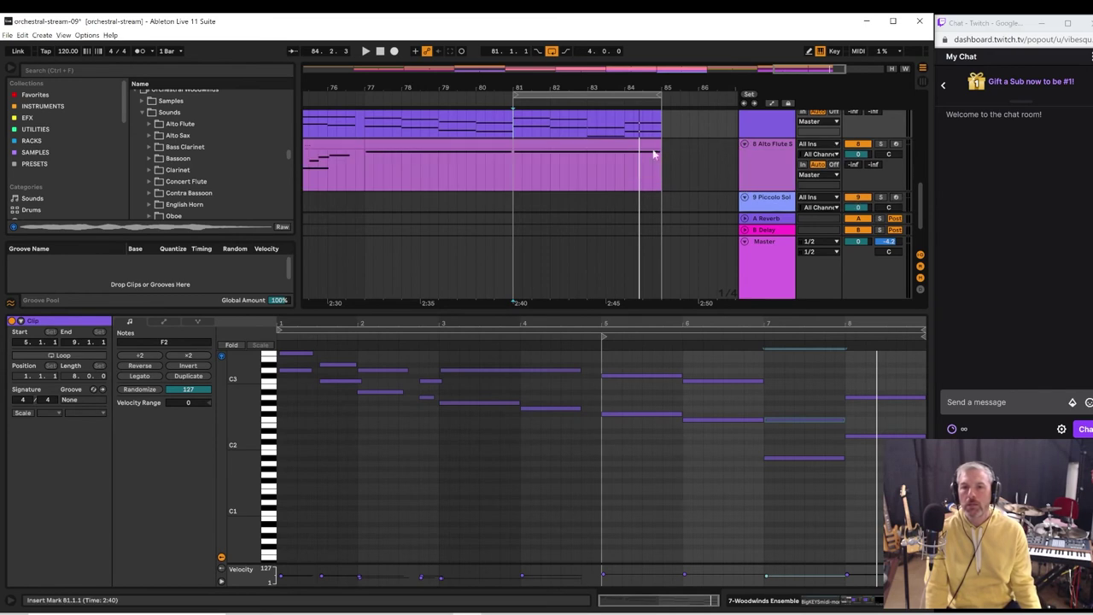
{"action": "left_click", "coordinate": [511, 167]}
{"action": "key", "text": "space"}
{"action": "left_click", "coordinate": [639, 142]}
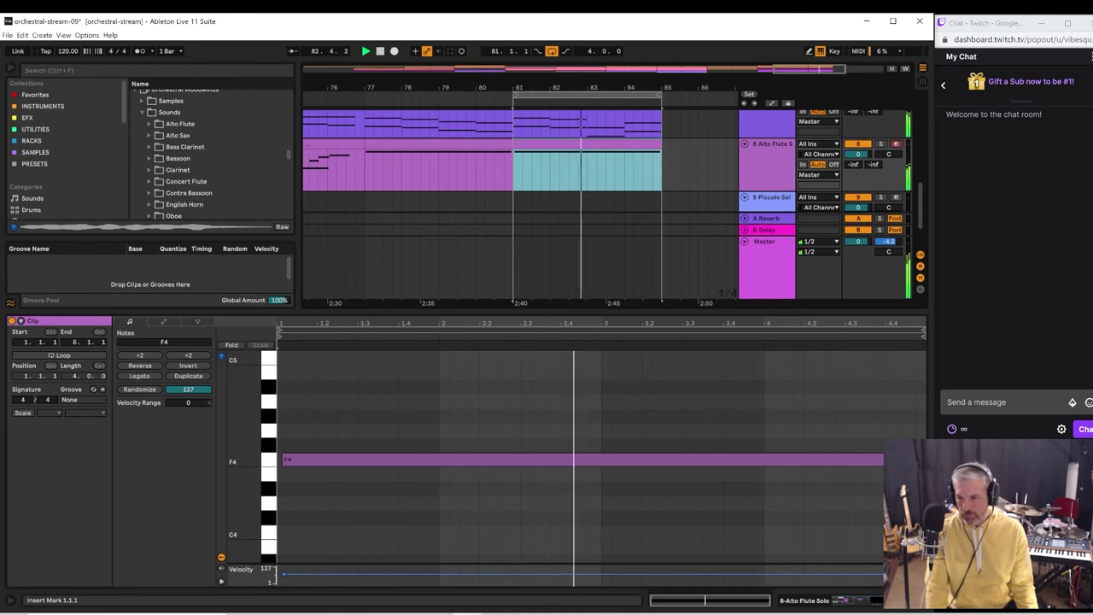
{"action": "left_click_drag", "start_coordinate": [884, 460], "coordinate": [763, 459]}
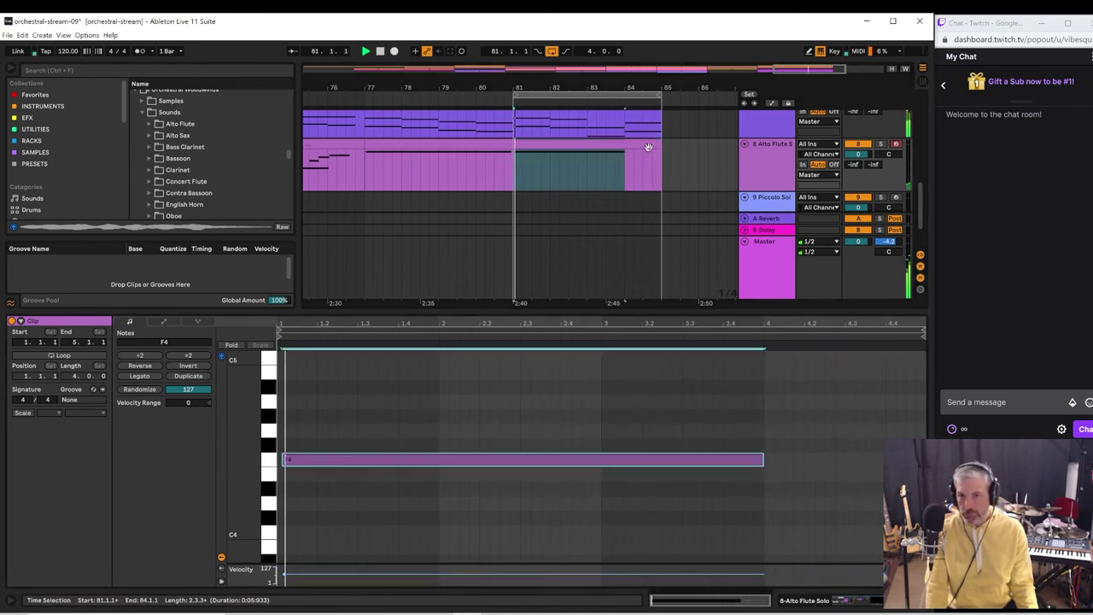
- Open the cello section's final clip at bar 84 in an enlarged note editor
{"action": "scroll", "coordinate": [651, 137], "scroll_direction": "up", "scroll_amount": 3}
{"action": "scroll", "coordinate": [921, 160], "scroll_direction": "up", "scroll_amount": 4}
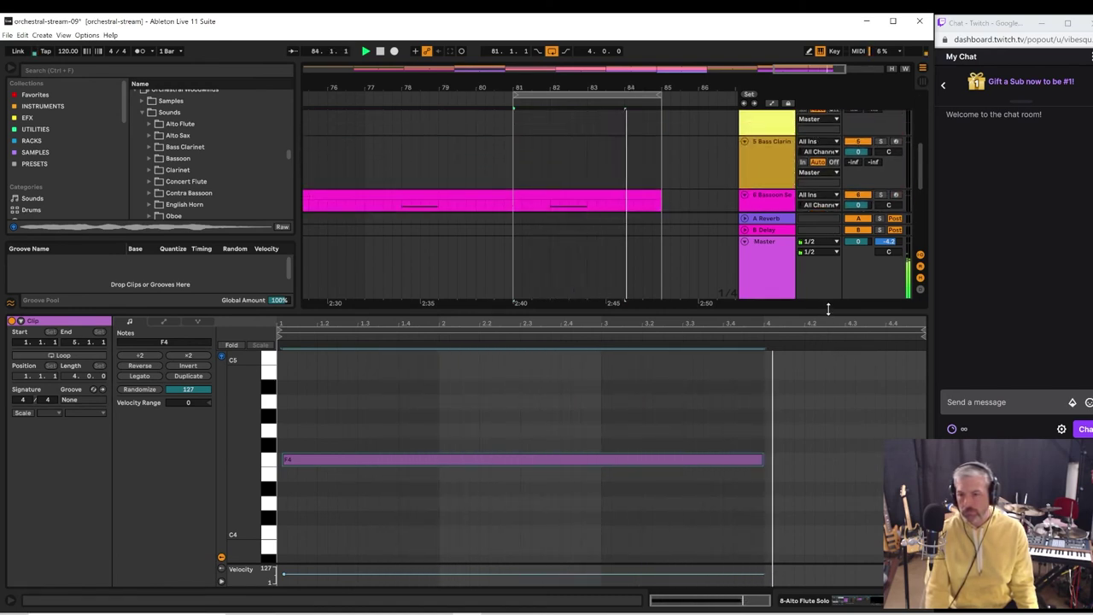
{"action": "left_click_drag", "start_coordinate": [833, 313], "coordinate": [854, 434]}
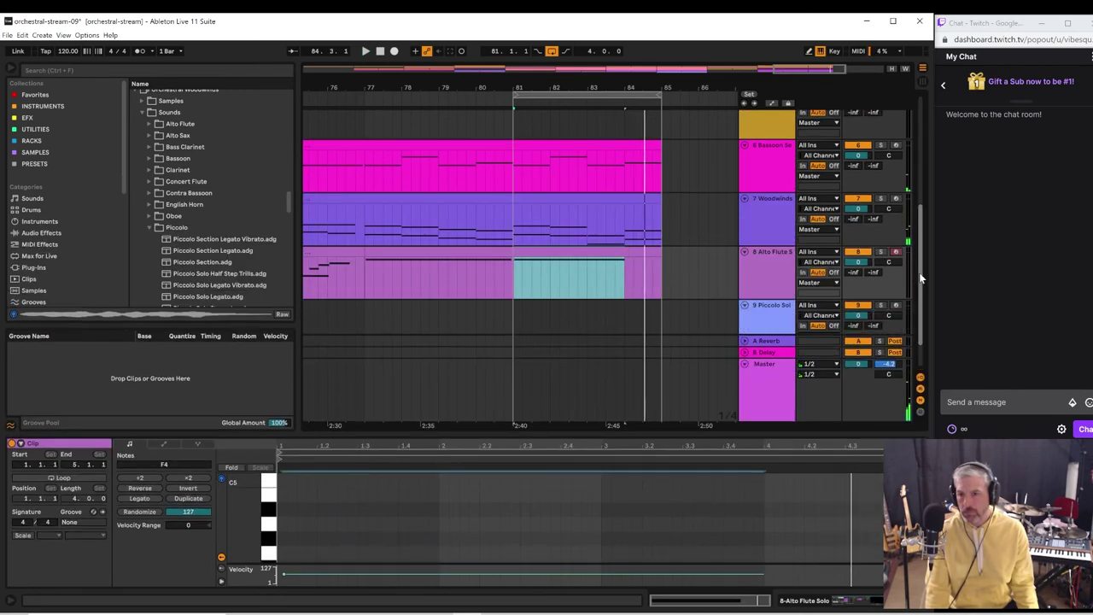
{"action": "left_click_drag", "start_coordinate": [921, 277], "coordinate": [934, 94]}
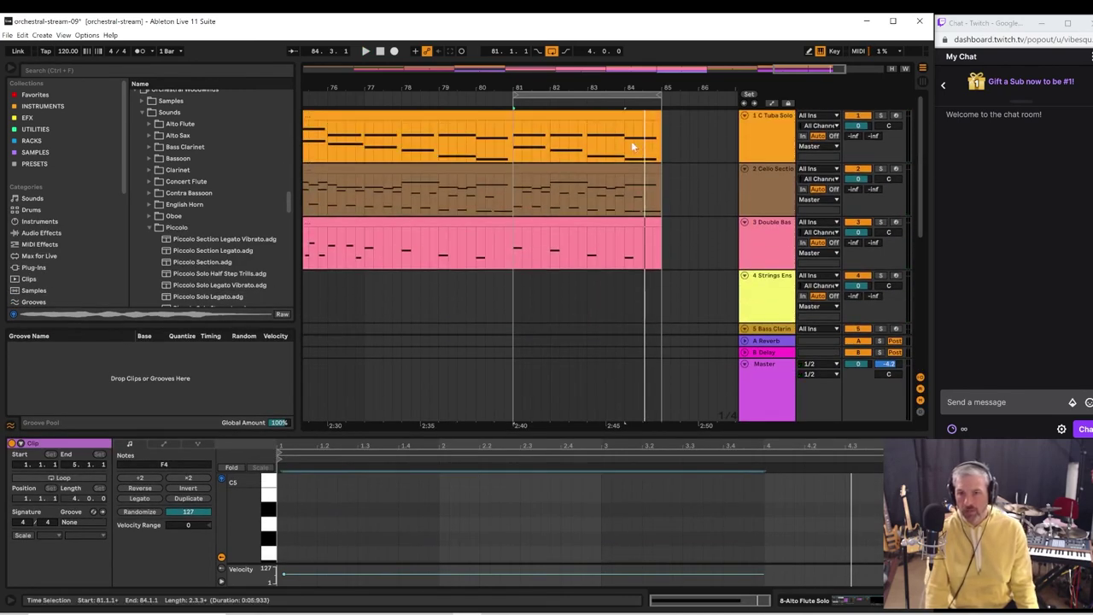
{"action": "left_click", "coordinate": [628, 182]}
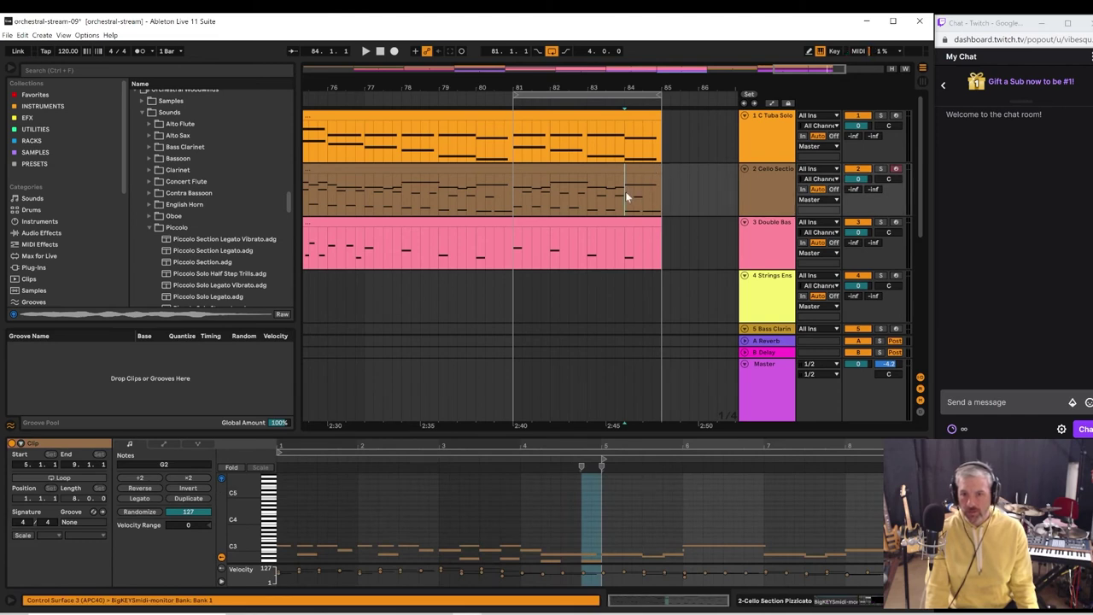
{"action": "left_click", "coordinate": [629, 169]}
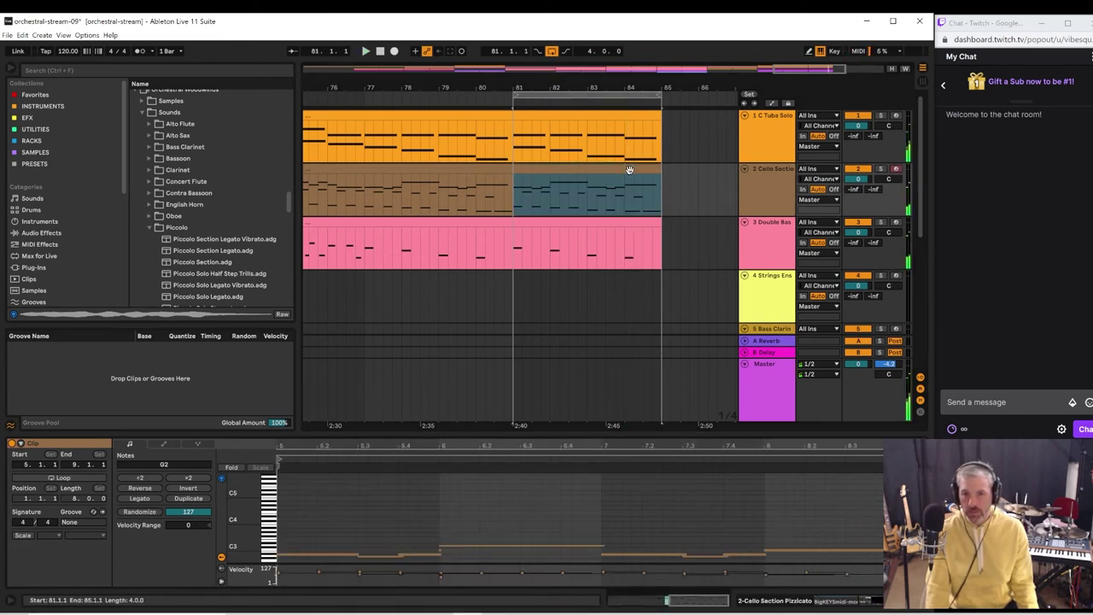
{"action": "left_click", "coordinate": [629, 187]}
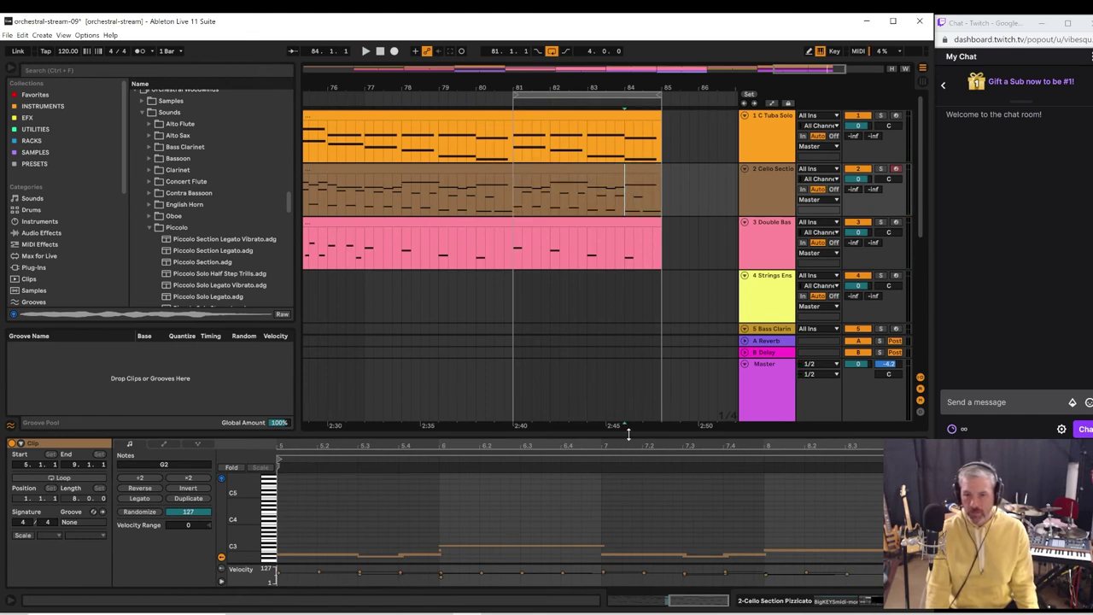
{"action": "left_click_drag", "start_coordinate": [629, 434], "coordinate": [632, 271]}
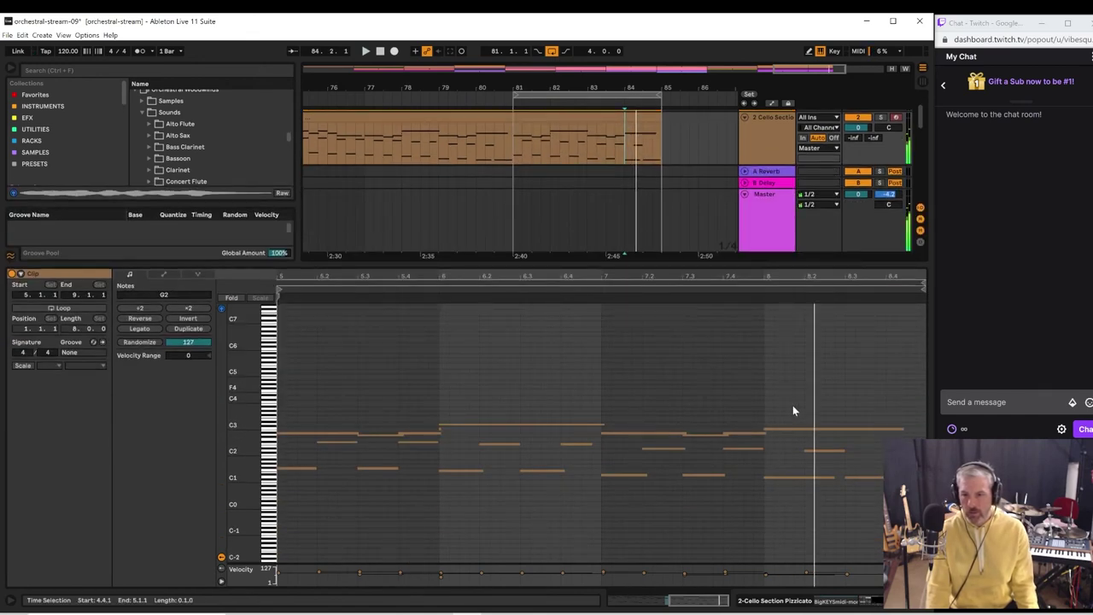
- Delete the held C3 note from the cello's bar 84 and play back the passage leading into it
{"action": "left_click", "coordinate": [792, 429]}
{"action": "left_click", "coordinate": [795, 477]}
{"action": "left_click", "coordinate": [816, 449]}
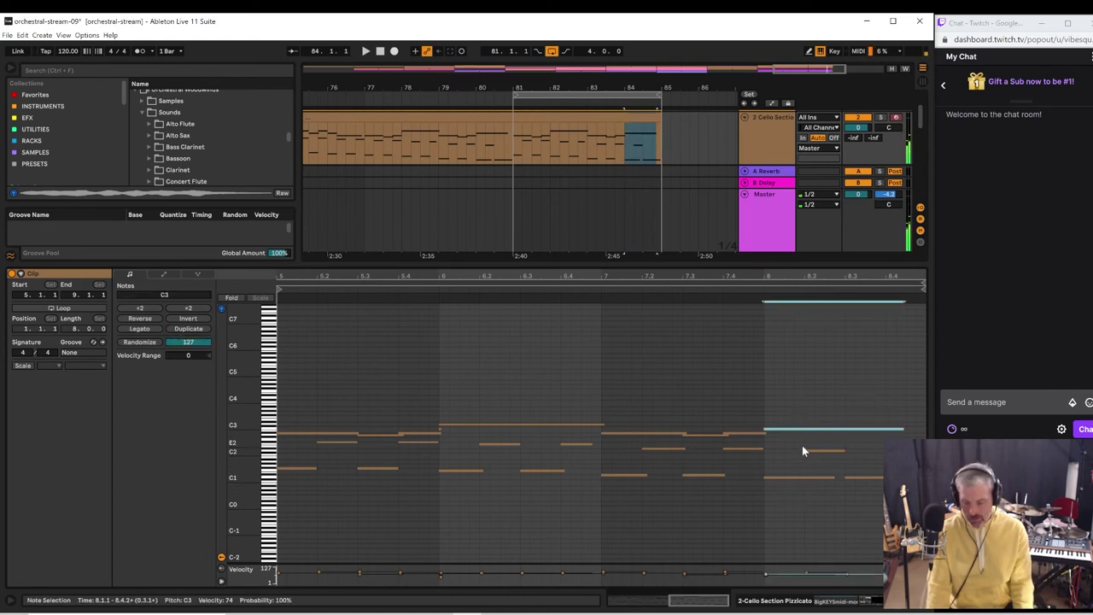
{"action": "left_click", "coordinate": [781, 458]}
{"action": "left_click", "coordinate": [790, 478]}
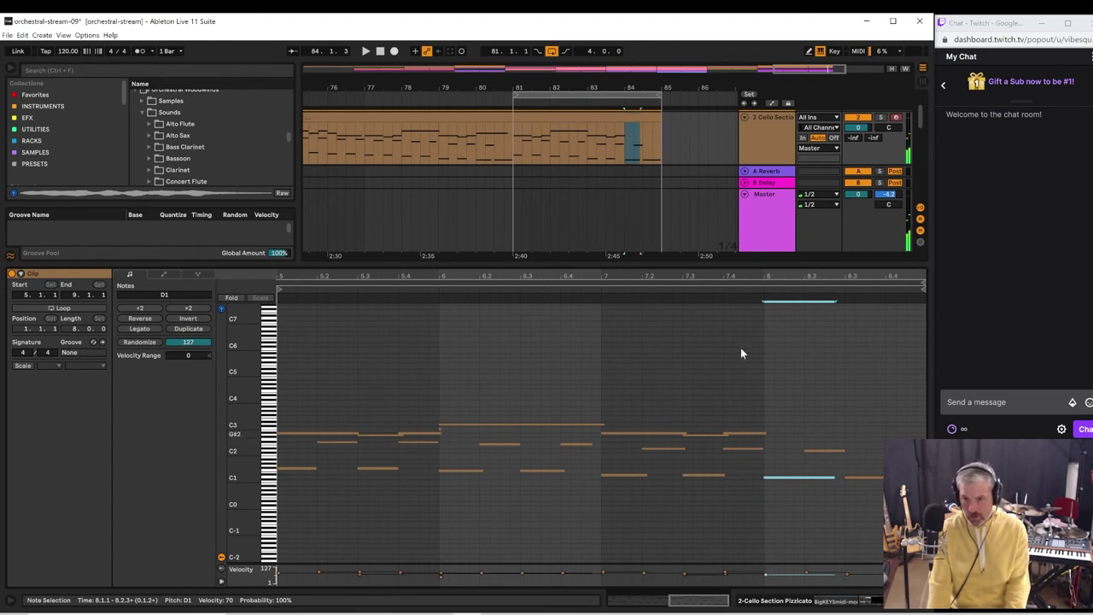
{"action": "left_click", "coordinate": [710, 295]}
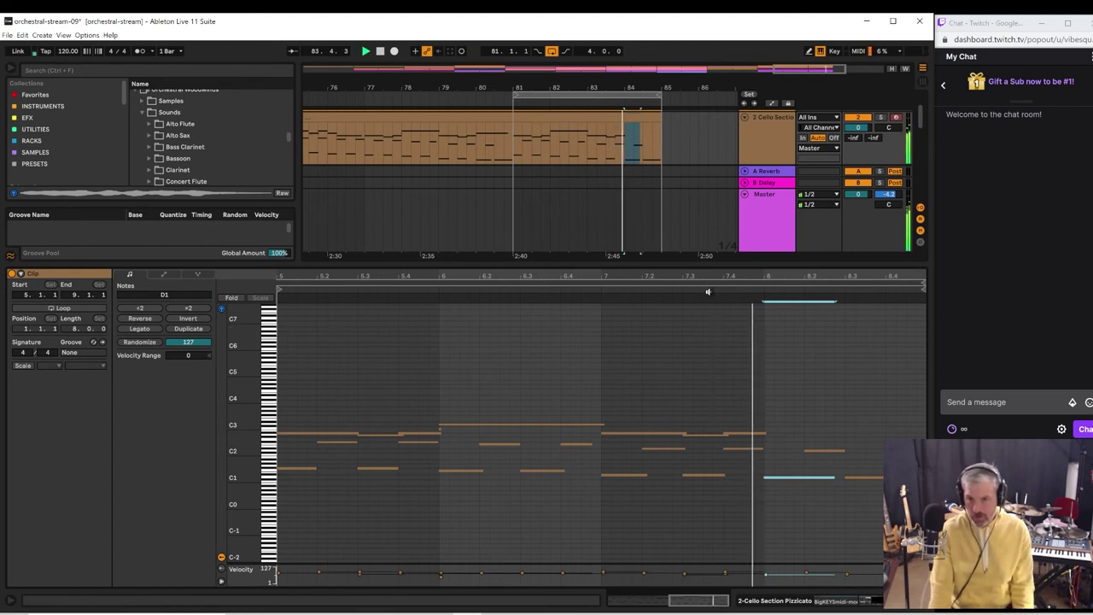
{"action": "key", "text": "space"}
- Delete the D2 and the second D1 note from the cello's bar 84 and play from bar 83
{"action": "left_click_drag", "start_coordinate": [810, 423], "coordinate": [845, 471]}
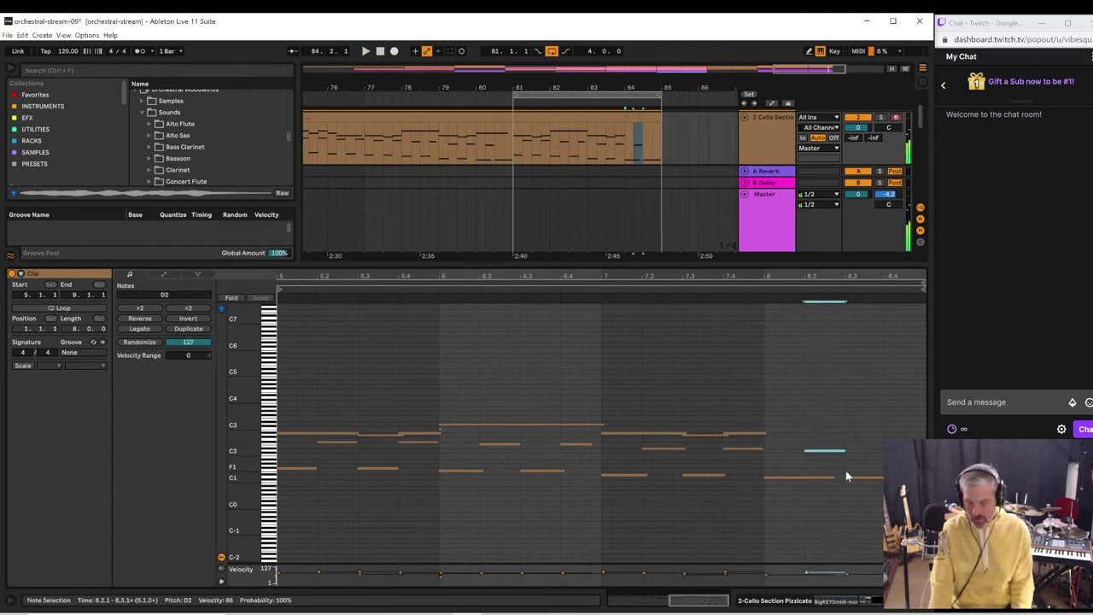
{"action": "key", "text": "Delete"}
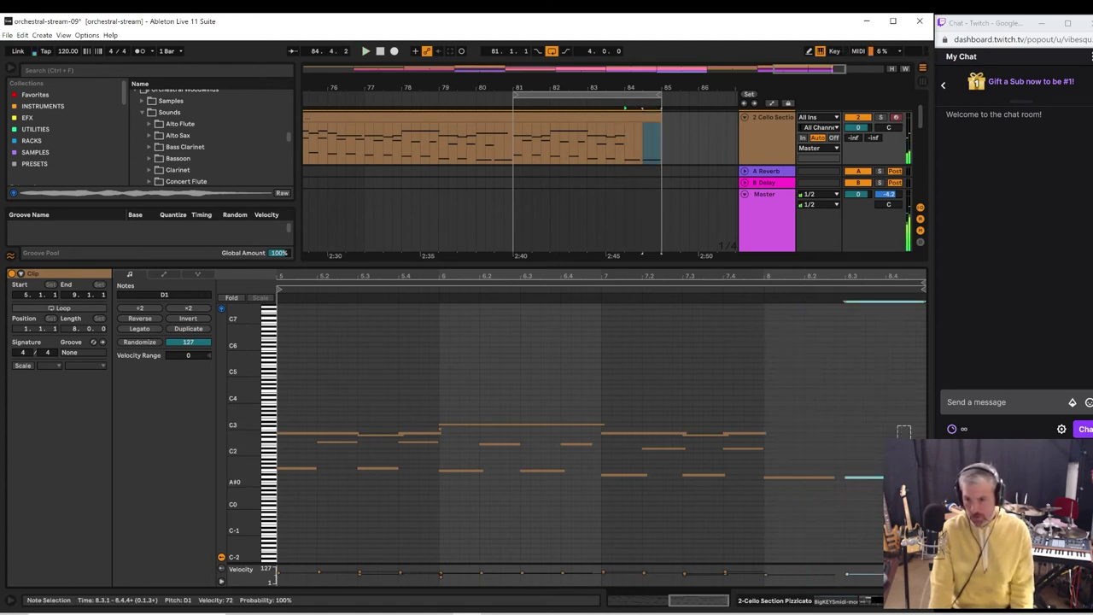
{"action": "key", "text": "ctrl+z"}
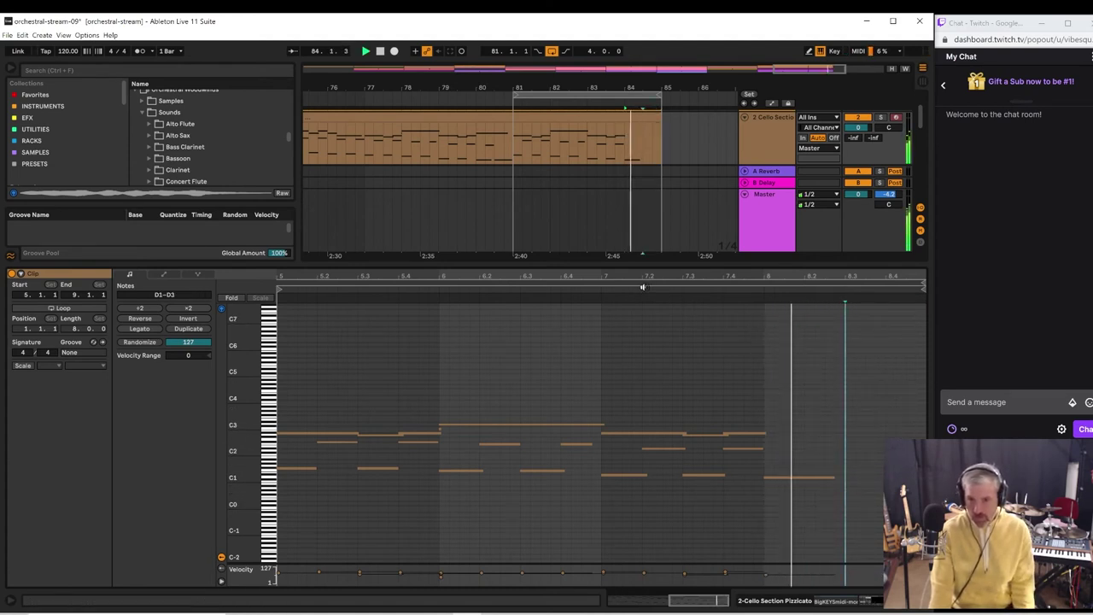
{"action": "left_click", "coordinate": [642, 287]}
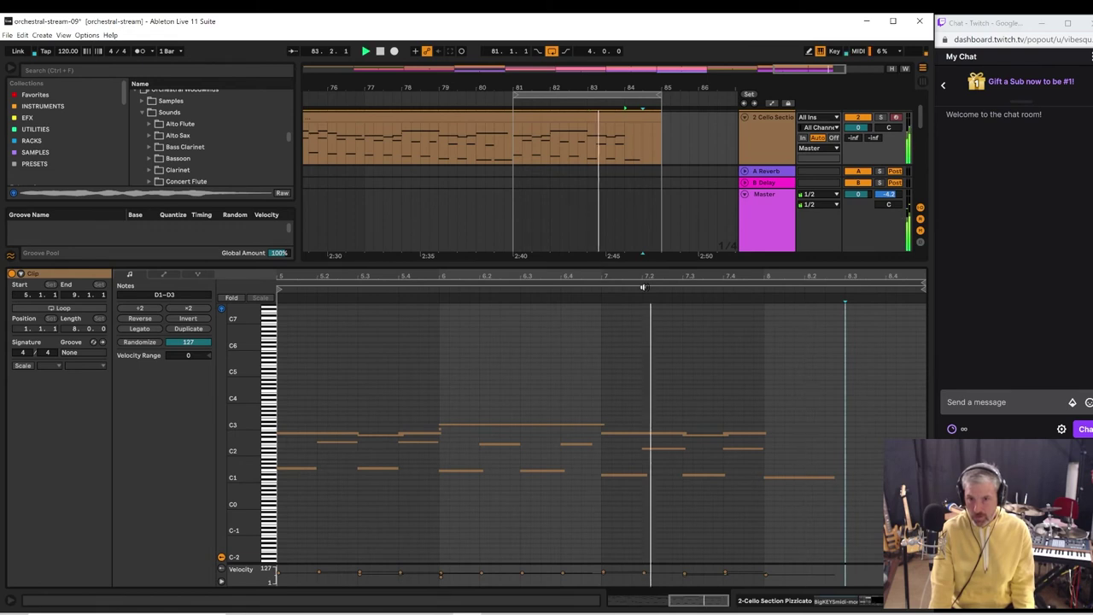
- Transpose the remaining cello note in bar 84 up to A#1 and replay the transition from bar 83
{"action": "left_click", "coordinate": [800, 474]}
{"action": "key", "text": "space"}
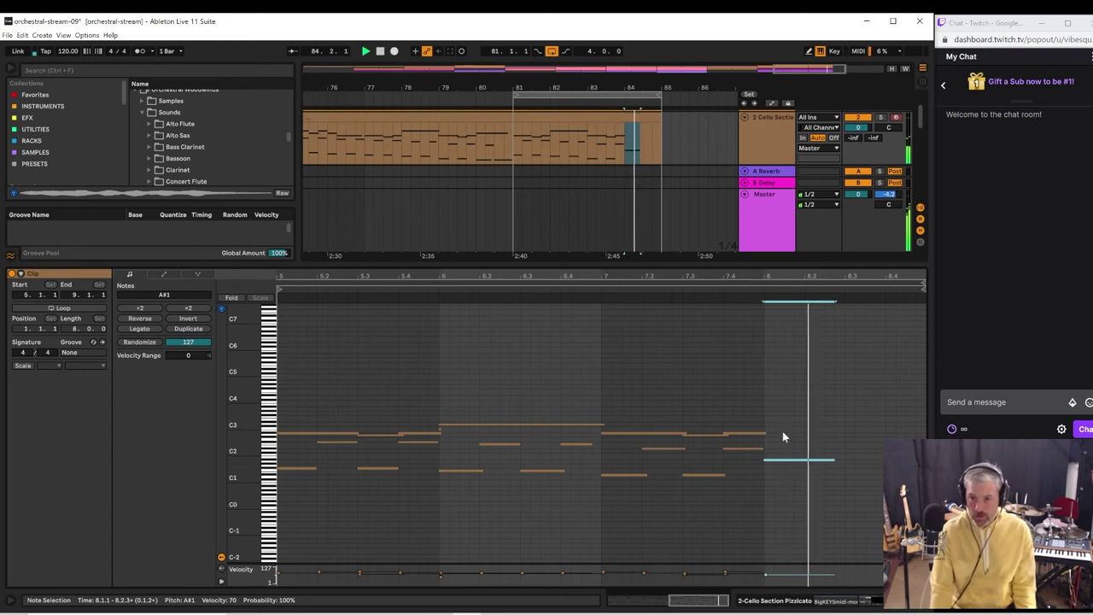
{"action": "left_click", "coordinate": [698, 287]}
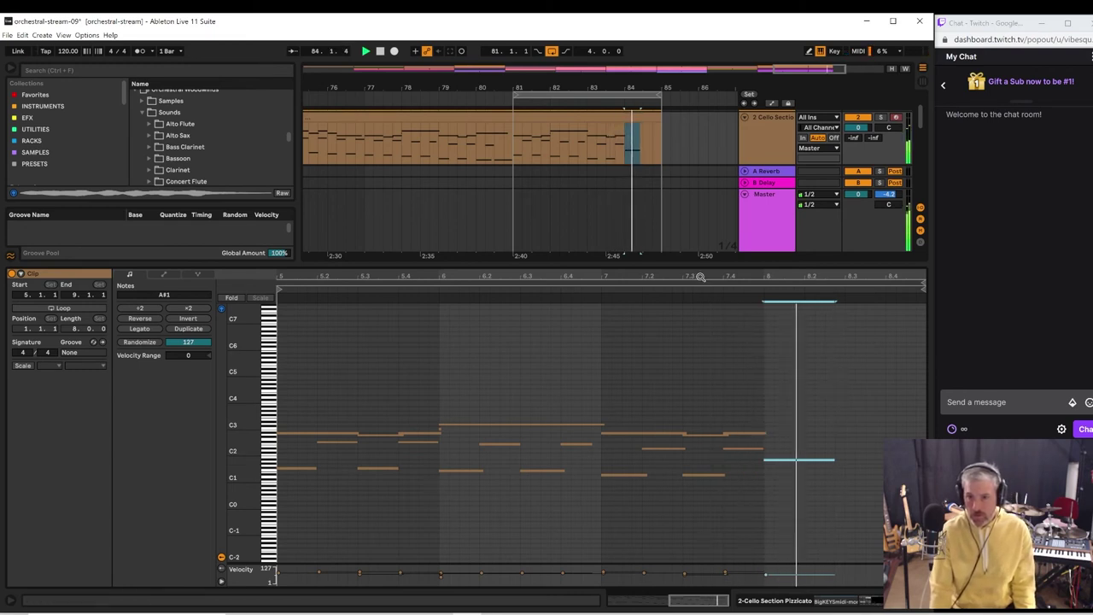
- Open the double bass section's final clip in the note editor at bar 84
{"action": "left_click", "coordinate": [792, 130]}
{"action": "scroll", "coordinate": [779, 146], "scroll_direction": "down", "scroll_amount": 2}
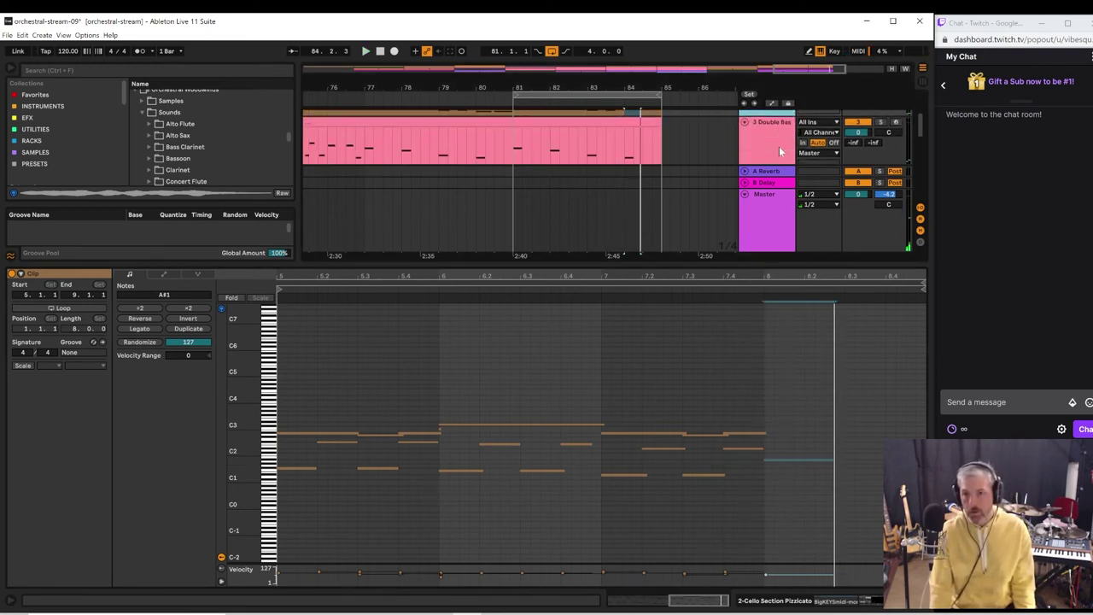
{"action": "left_click", "coordinate": [779, 146]}
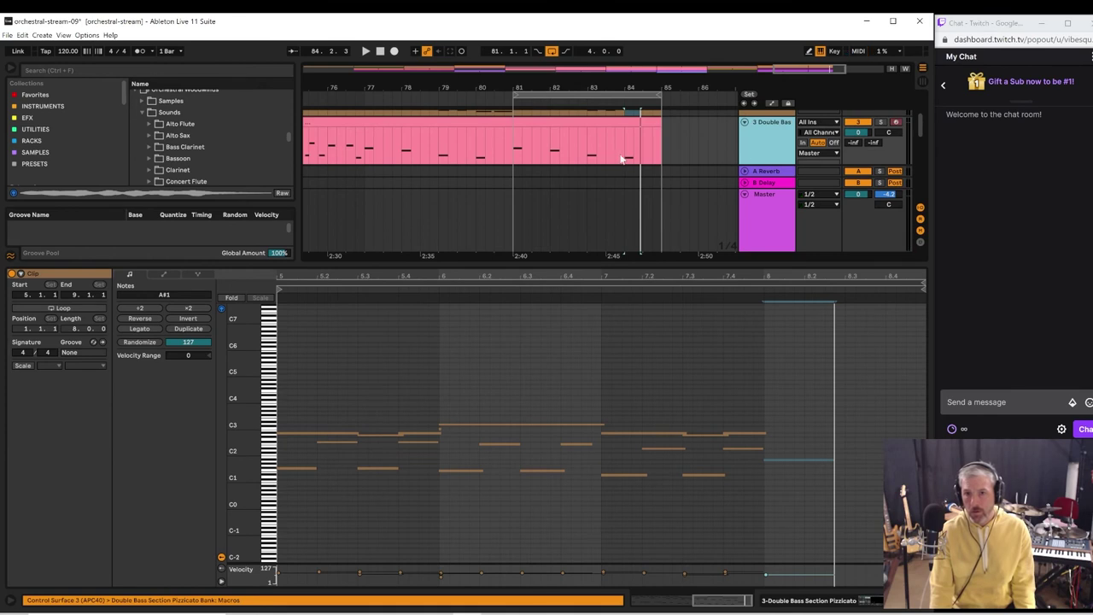
{"action": "left_click", "coordinate": [623, 158]}
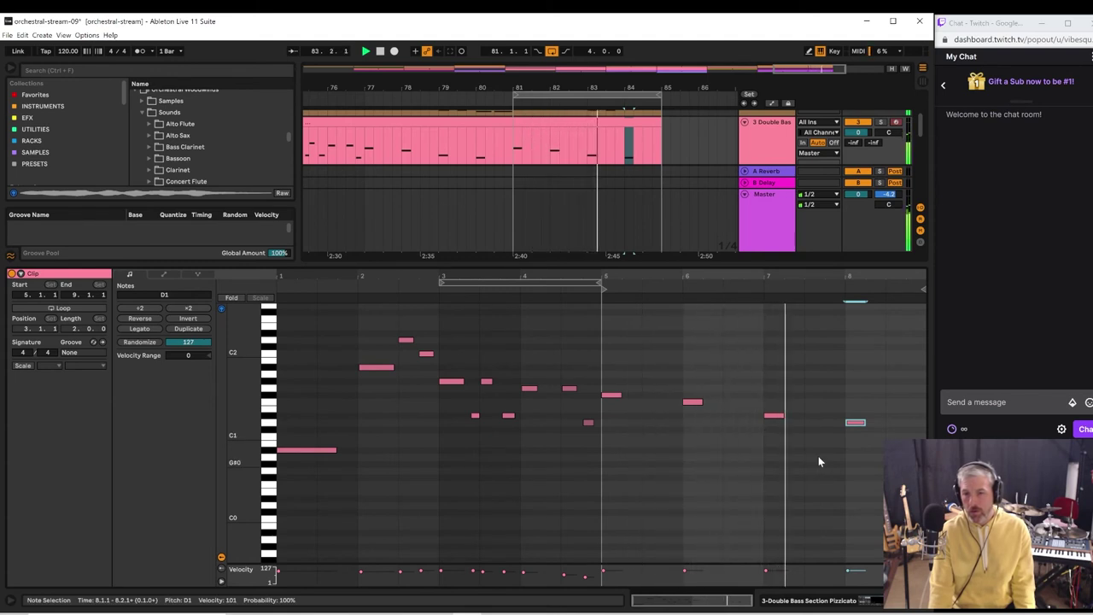
- Try the double bass note in bar 83 transposed up to A1 and listen to the ending
{"action": "left_click", "coordinate": [774, 416]}
{"action": "key", "text": "space"}
{"action": "key", "text": "Up"}
{"action": "key", "text": "Up"}
{"action": "key", "text": "Up"}
{"action": "key", "text": "Up"}
{"action": "key", "text": "Up"}
{"action": "key", "text": "Up"}
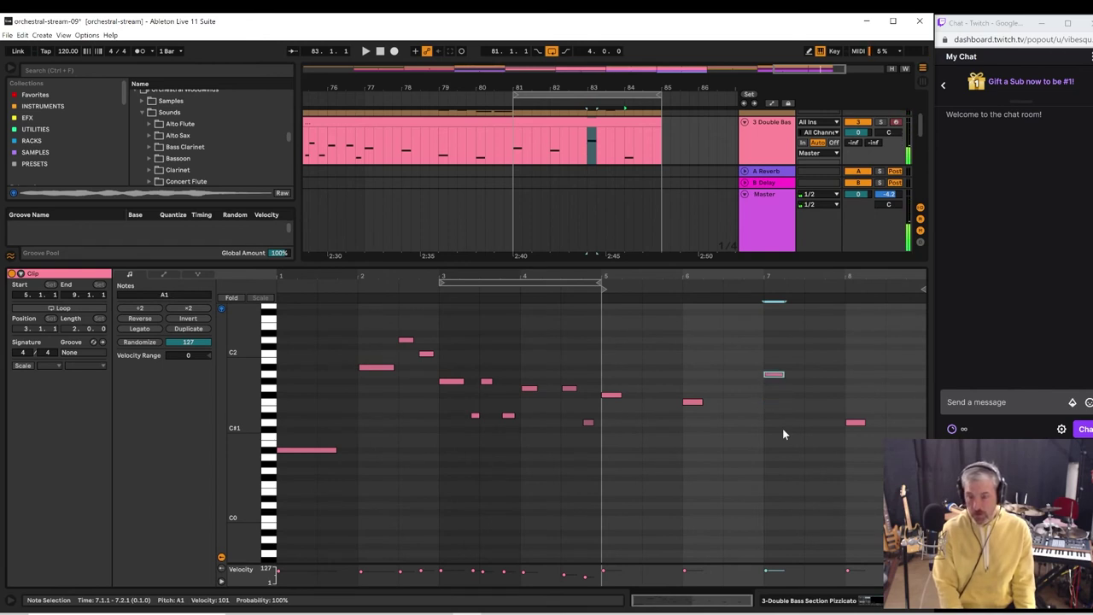
{"action": "key", "text": "space"}
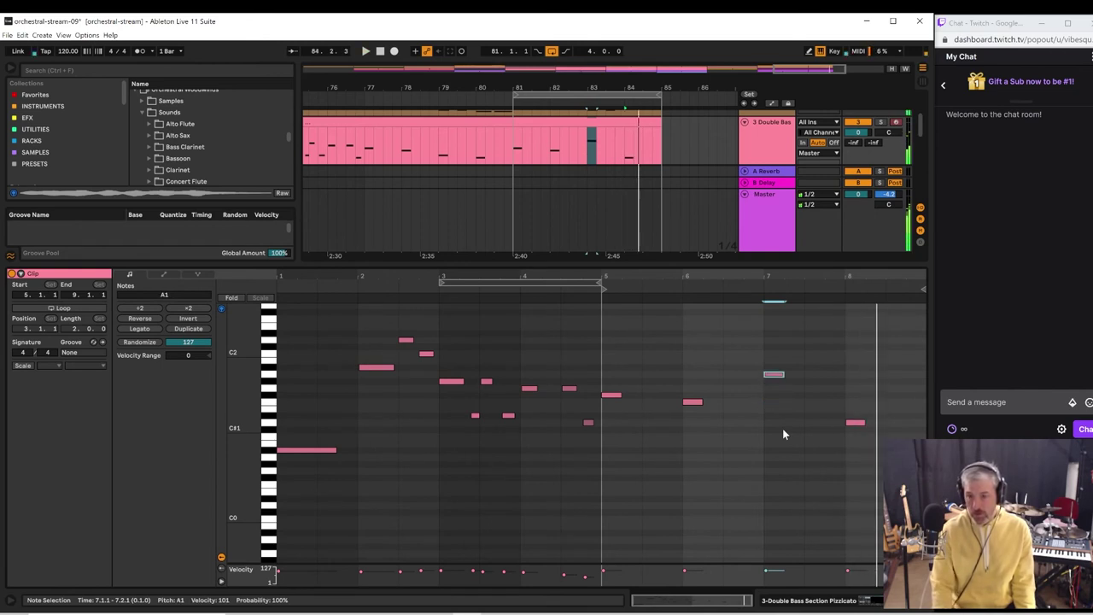
- Transpose the double bass note in bar 84 up to A#1 and play the ending from bar 82
{"action": "left_click", "coordinate": [855, 422]}
{"action": "key", "text": "space"}
{"action": "key", "text": "Up"}
{"action": "key", "text": "Up"}
{"action": "key", "text": "Up"}
{"action": "key", "text": "Up"}
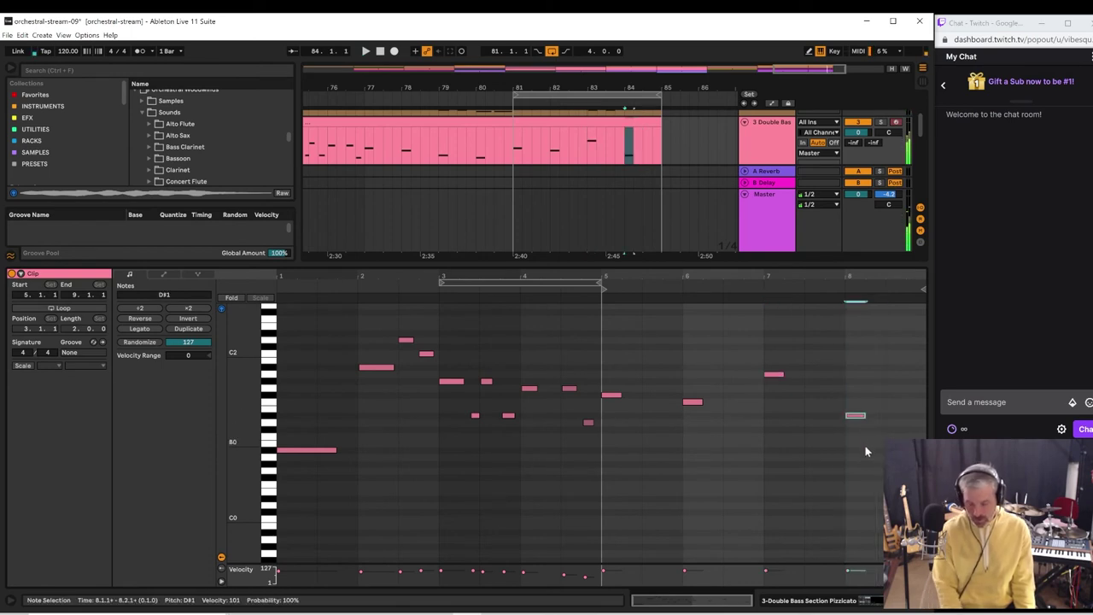
{"action": "key", "text": "Up"}
{"action": "key", "text": "Up"}
{"action": "key", "text": "Up"}
{"action": "key", "text": "Up"}
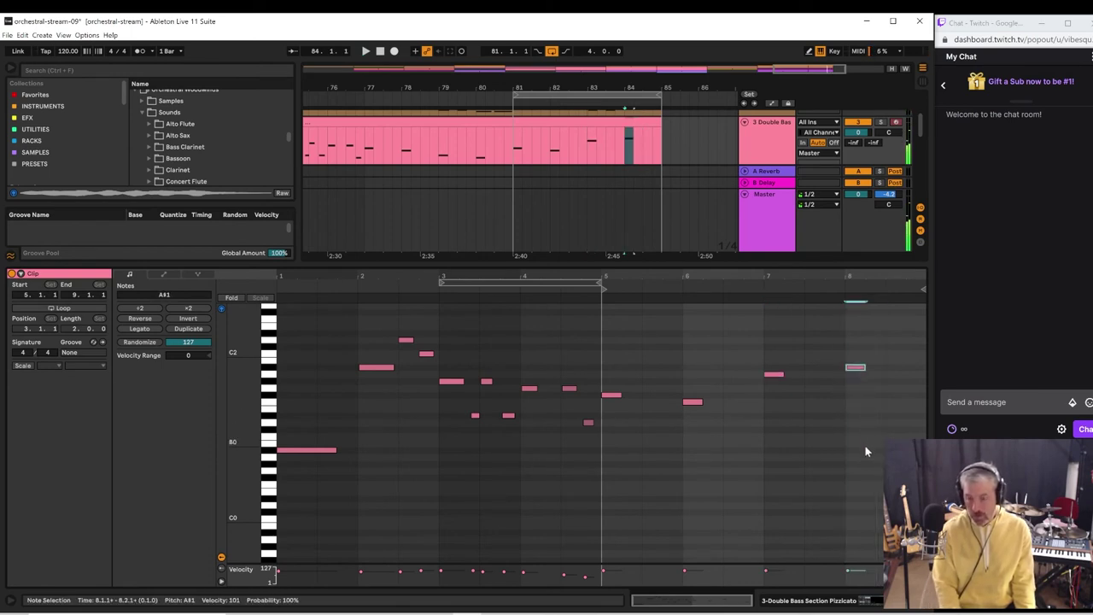
{"action": "key", "text": "space"}
{"action": "left_click", "coordinate": [746, 283]}
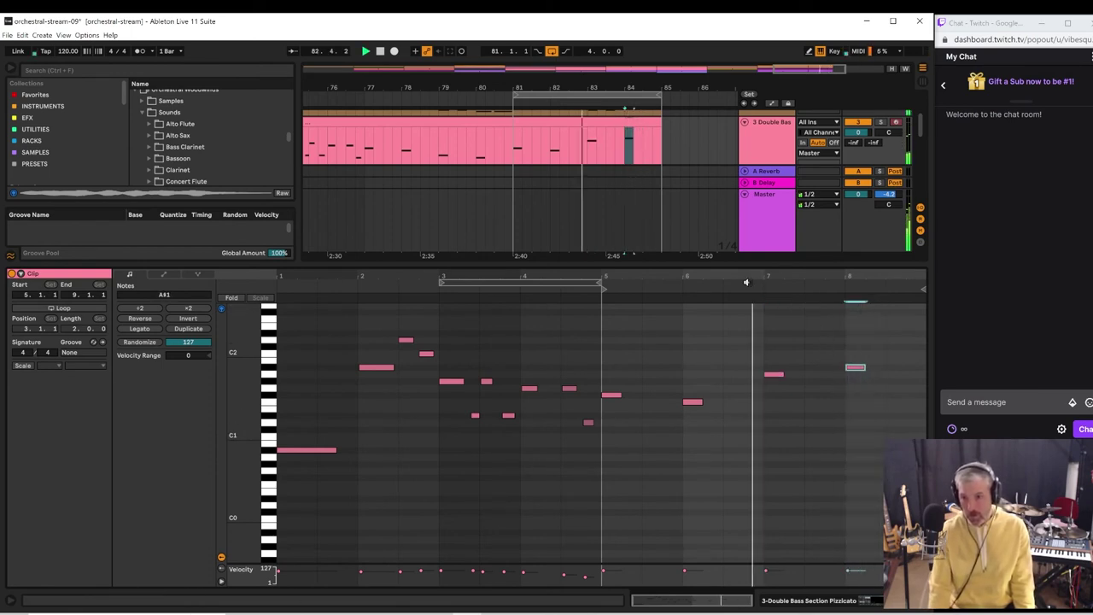
{"action": "left_click", "coordinate": [683, 284]}
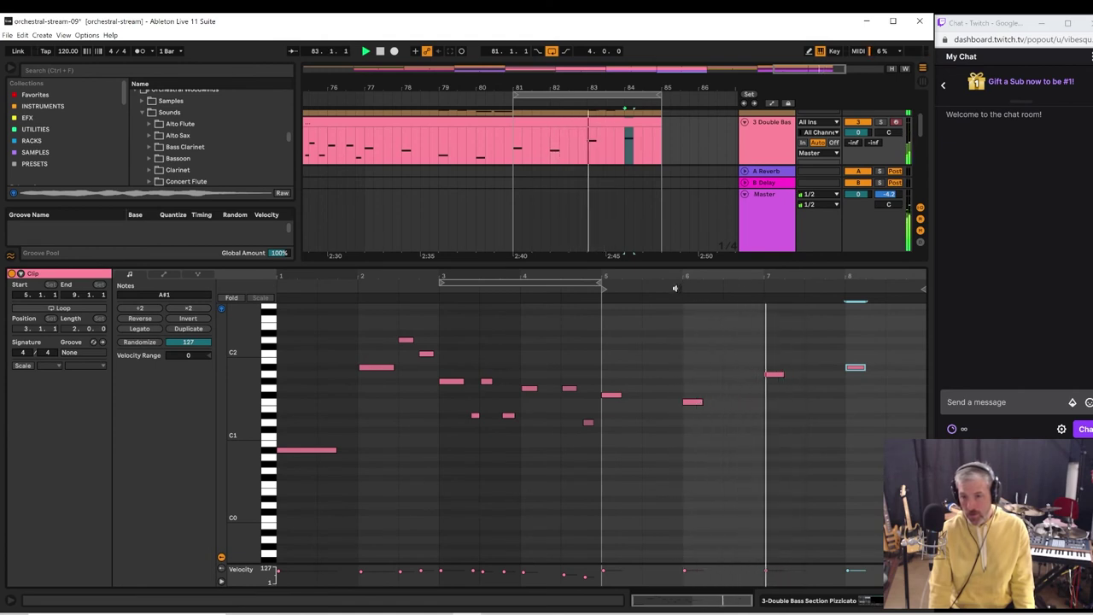
- Try the double bass note in bar 83 transposed down to F1 and replay the last bars
{"action": "key", "text": "space"}
{"action": "left_click", "coordinate": [773, 374]}
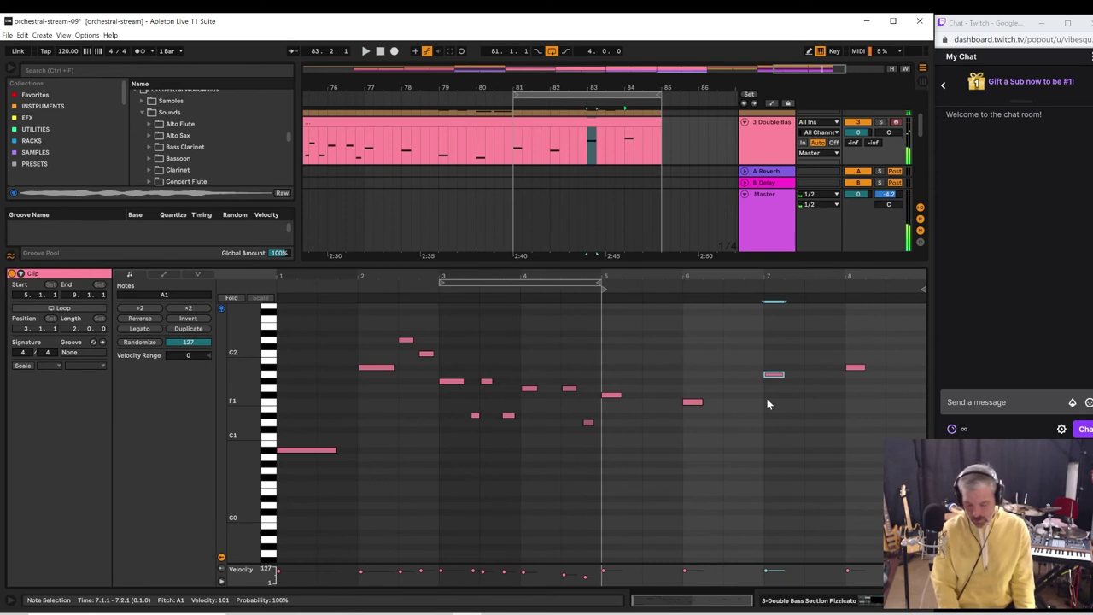
{"action": "key", "text": "Down"}
{"action": "key", "text": "Down"}
{"action": "key", "text": "Down"}
{"action": "key", "text": "Down"}
{"action": "key", "text": "Down"}
{"action": "key", "text": "space"}
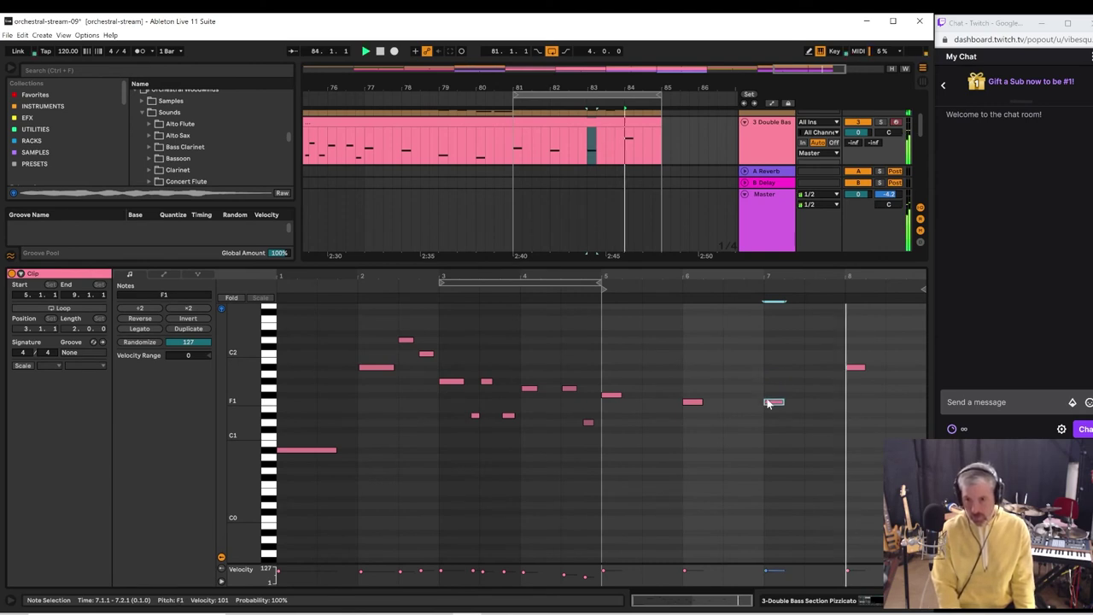
{"action": "left_click", "coordinate": [748, 288]}
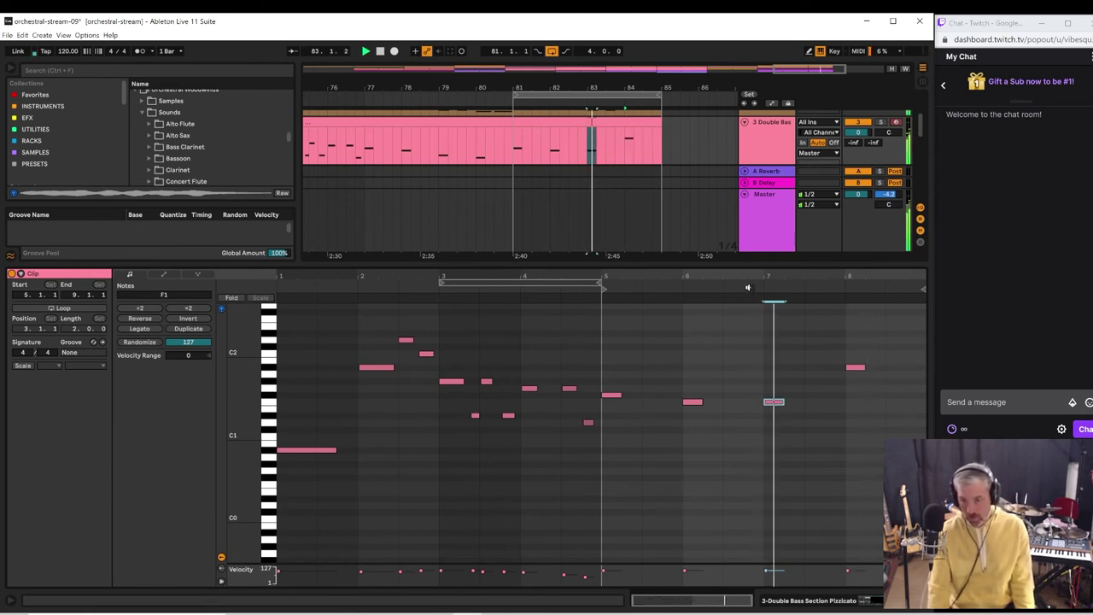
- Play from bar 81, then lower the double bass note in bar 83 to D#1
{"action": "left_click", "coordinate": [600, 346]}
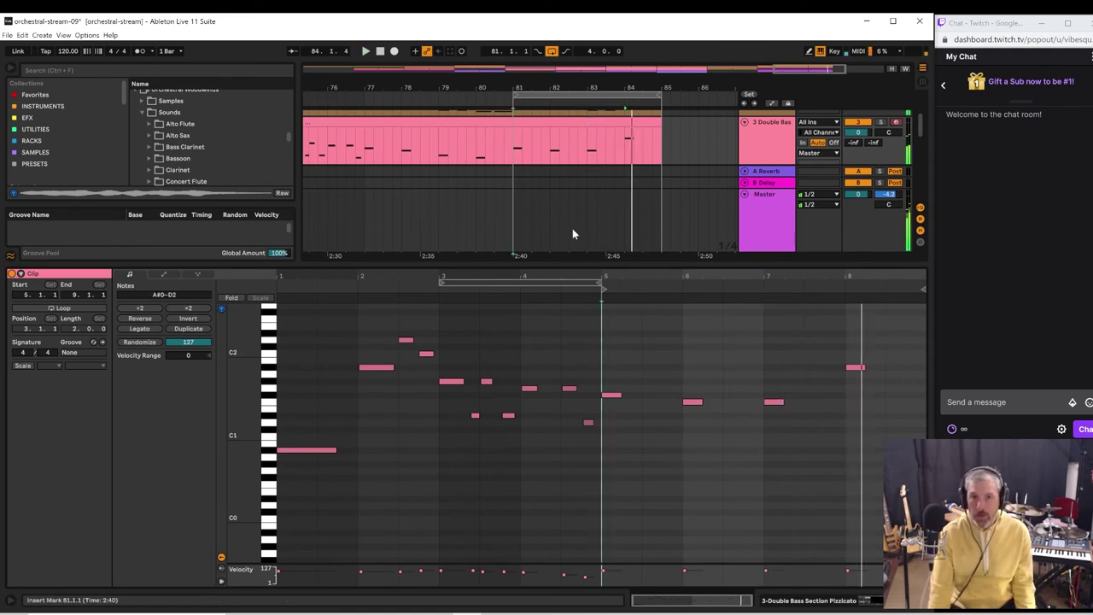
{"action": "key", "text": "space"}
{"action": "key", "text": "space"}
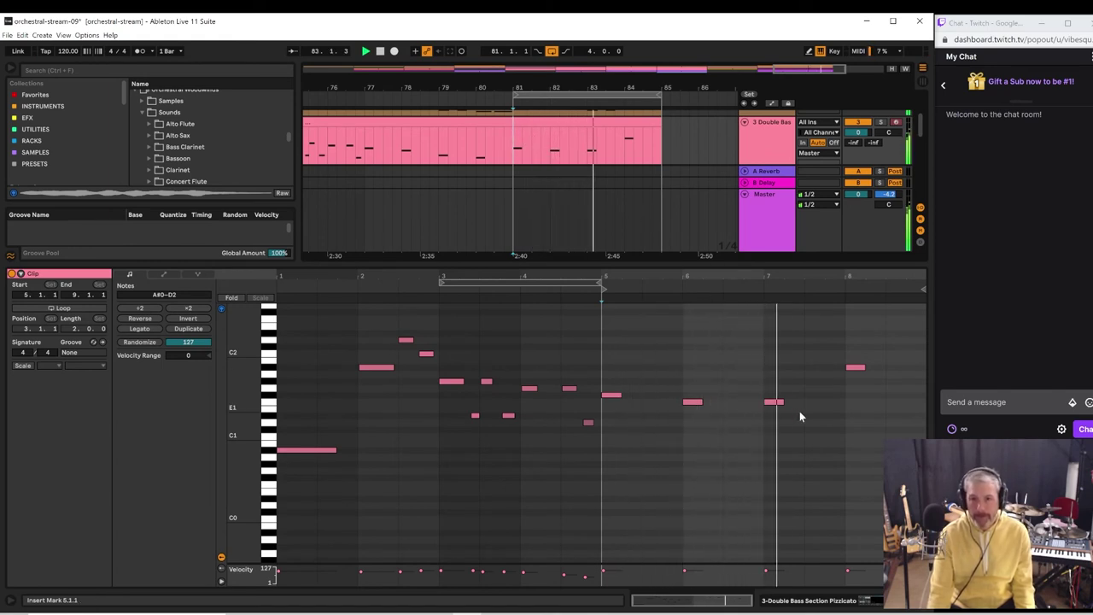
{"action": "key", "text": "space"}
{"action": "left_click", "coordinate": [772, 403]}
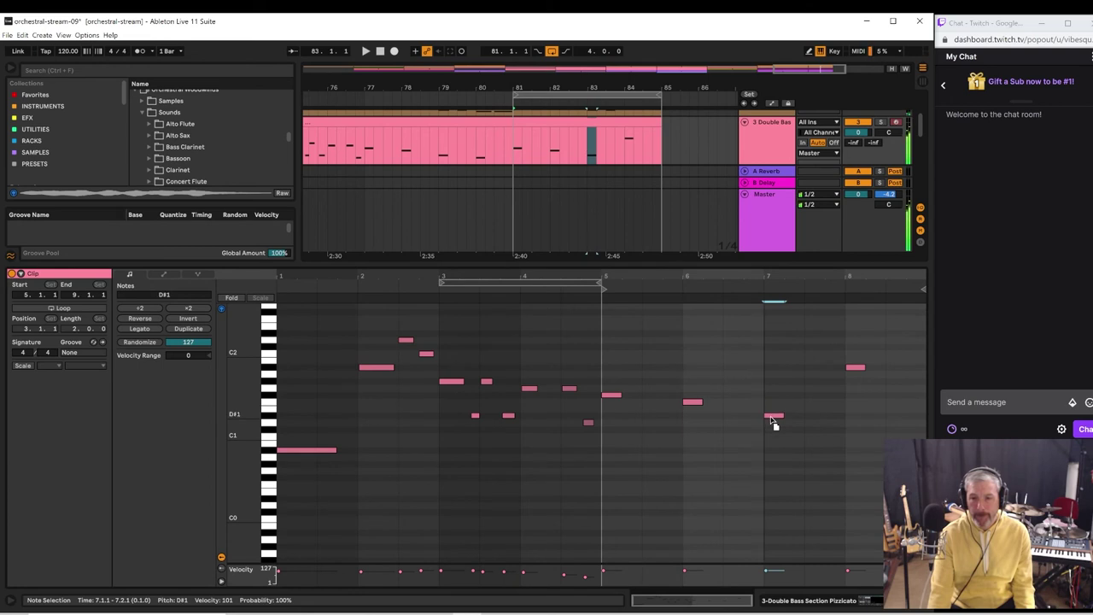
- Lower the double bass note in bar 84 an octave to A#0 and play the ending from bar 81
{"action": "left_click", "coordinate": [855, 367]}
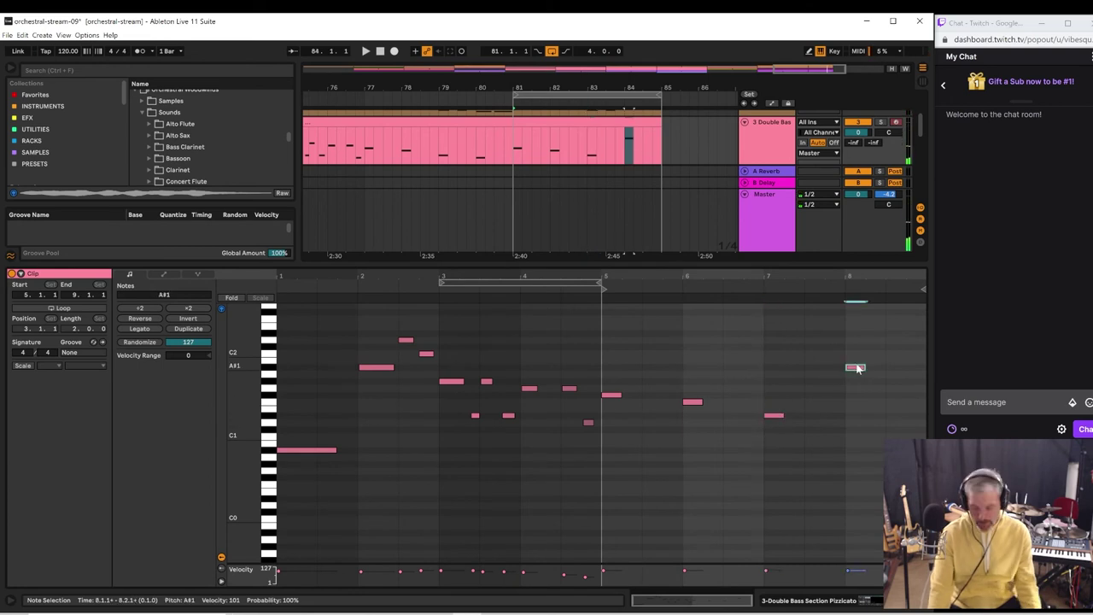
{"action": "key", "text": "shift+Down"}
{"action": "key", "text": "space"}
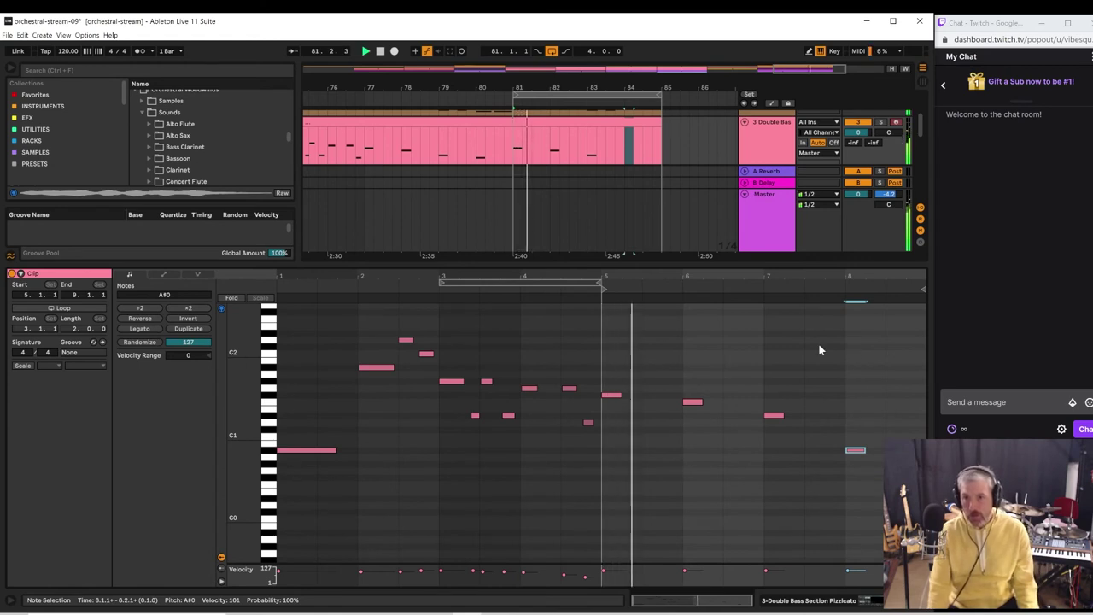
{"action": "scroll", "coordinate": [734, 154], "scroll_direction": "up", "scroll_amount": 2}
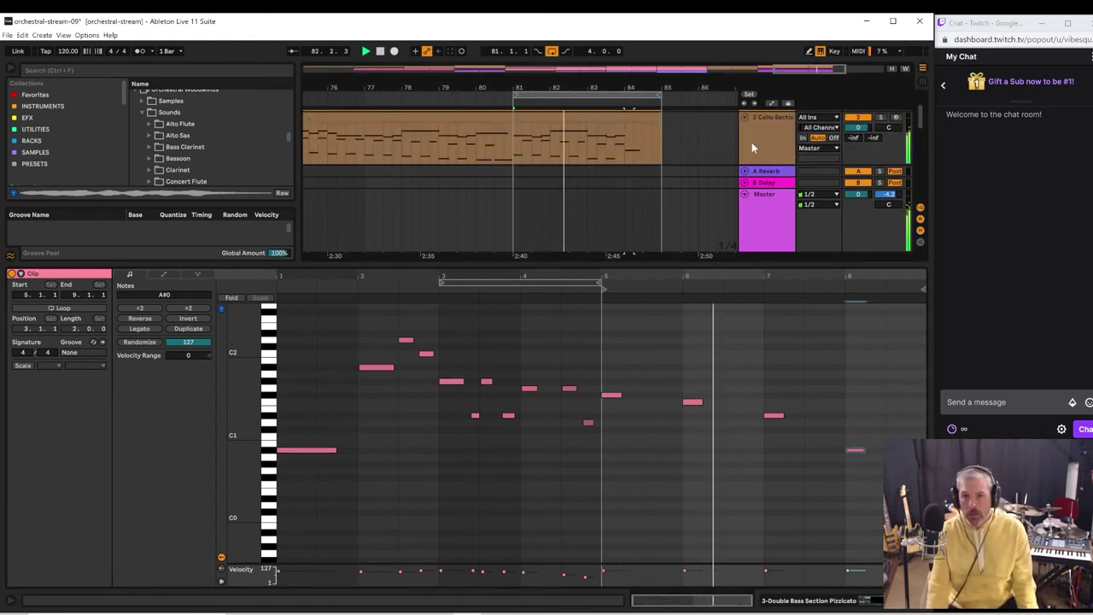
{"action": "scroll", "coordinate": [751, 143], "scroll_direction": "down", "scroll_amount": 2}
{"action": "scroll", "coordinate": [750, 143], "scroll_direction": "up", "scroll_amount": 1}
{"action": "scroll", "coordinate": [620, 149], "scroll_direction": "up", "scroll_amount": 1}
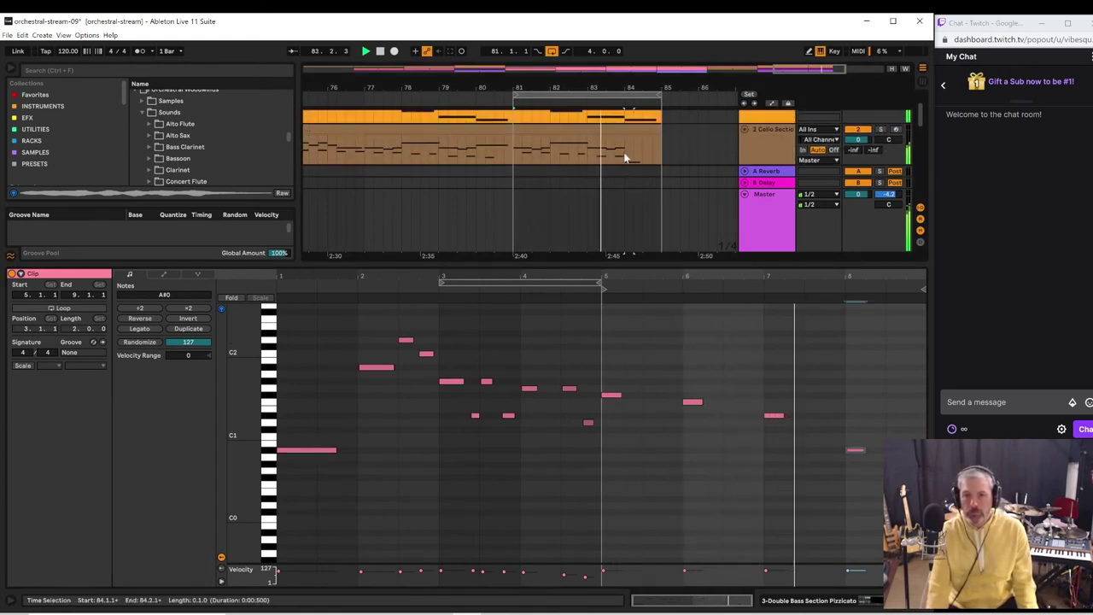
- Open the cello section's ending in the note editor and check its note in bar 84
{"action": "scroll", "coordinate": [635, 154], "scroll_direction": "down", "scroll_amount": 1}
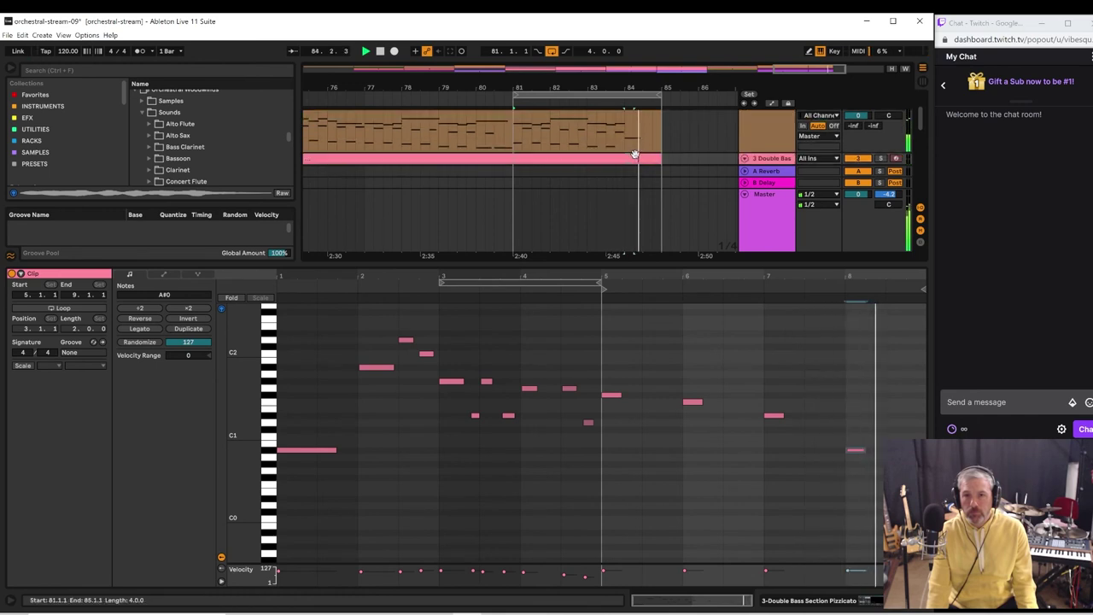
{"action": "left_click", "coordinate": [624, 136]}
{"action": "left_click", "coordinate": [727, 436]}
{"action": "left_click_drag", "start_coordinate": [773, 425], "coordinate": [788, 466]}
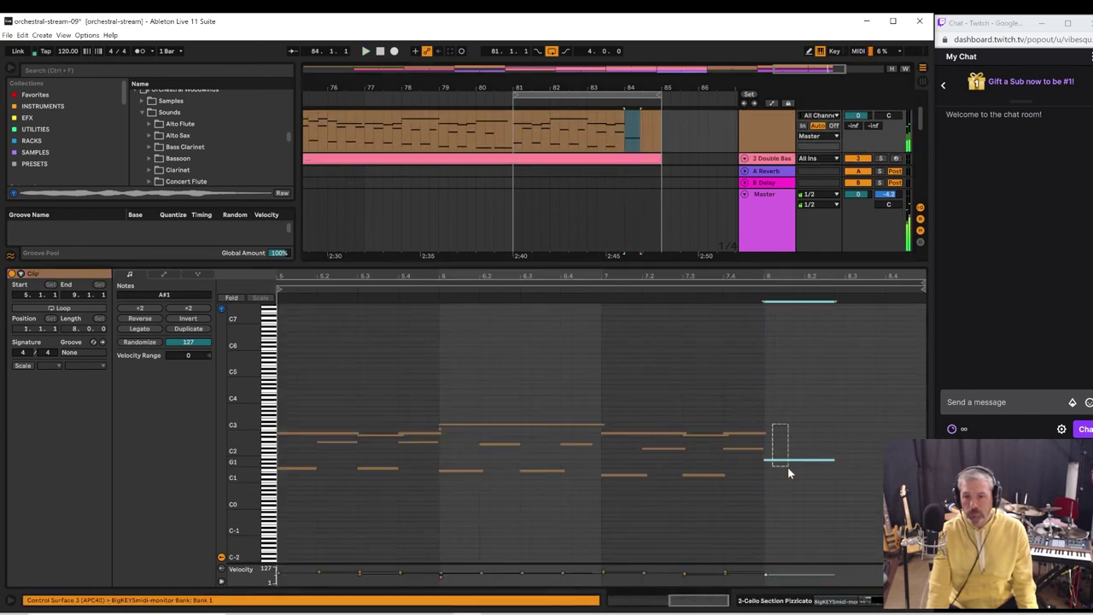
- Raise the upper tuba note in bar 84 to A#2 and play the result
{"action": "scroll", "coordinate": [681, 211], "scroll_direction": "up", "scroll_amount": 2}
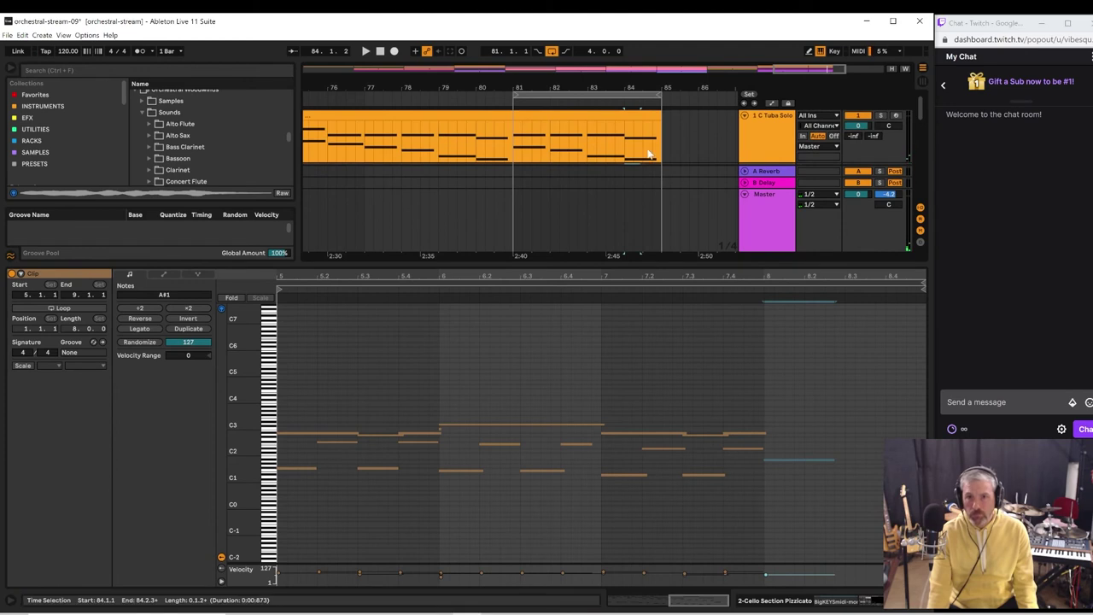
{"action": "left_click", "coordinate": [623, 149]}
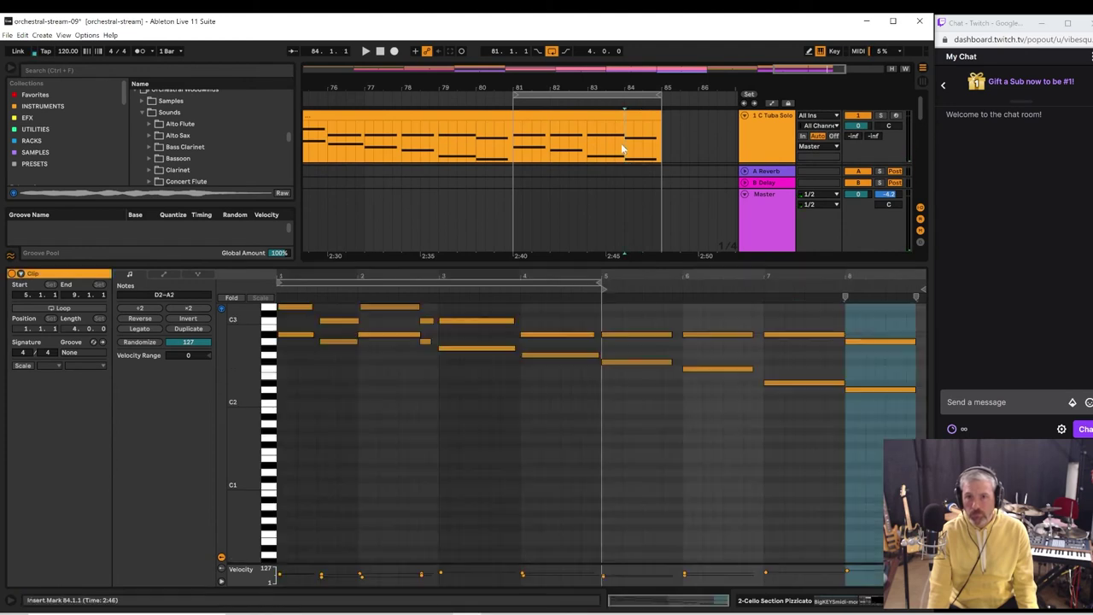
{"action": "left_click", "coordinate": [861, 329]}
{"action": "left_click", "coordinate": [871, 342]}
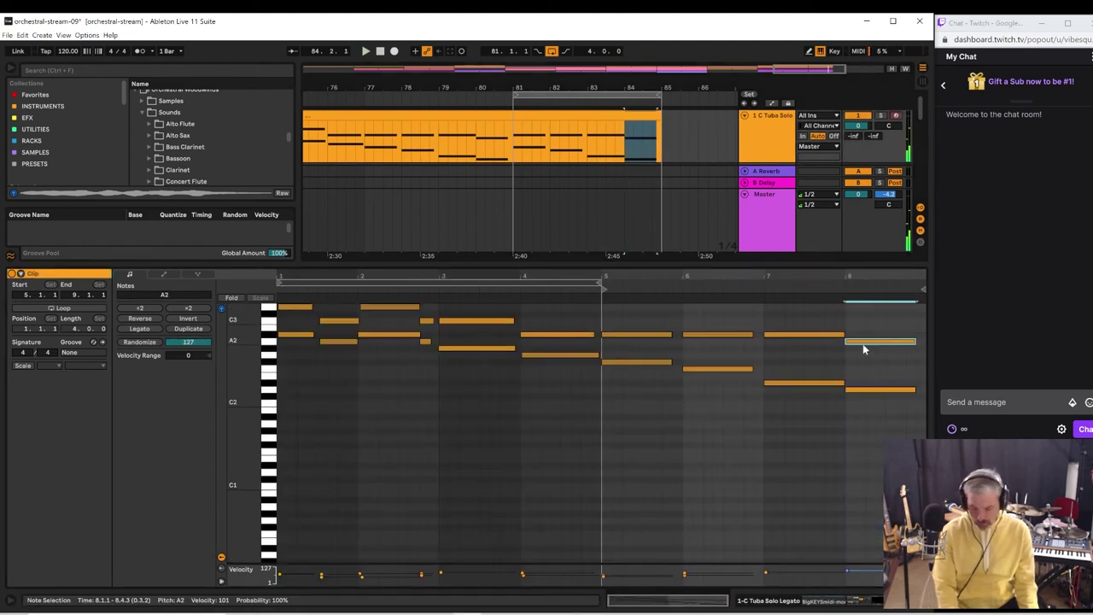
{"action": "key", "text": "Up"}
{"action": "key", "text": "space"}
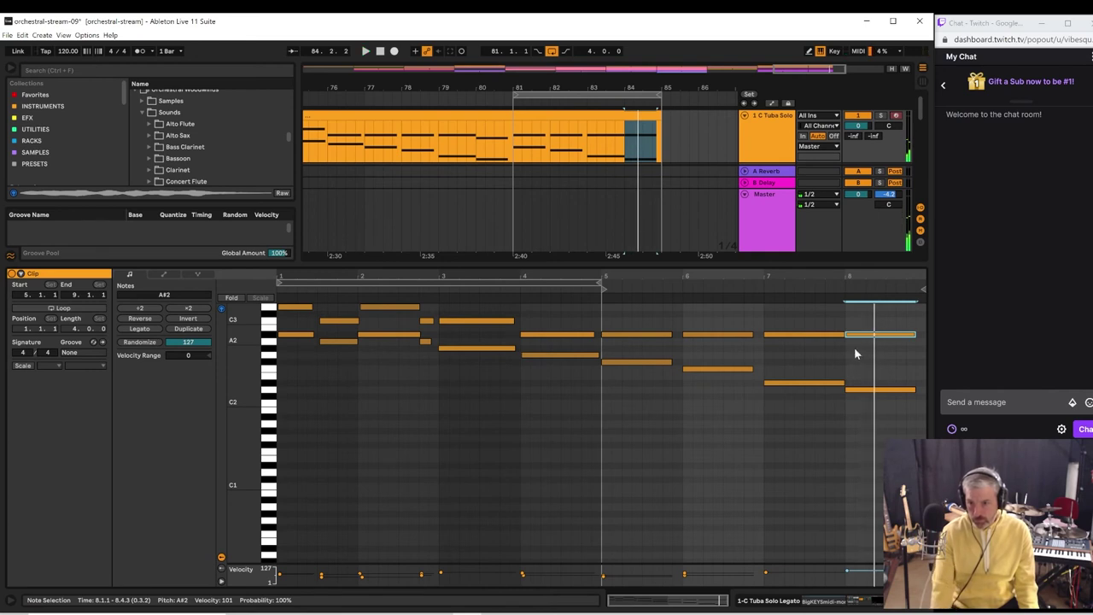
- Try the lower tuba note in bar 84 at D#2, settle it on A#1, and play the ending
{"action": "left_click", "coordinate": [885, 391]}
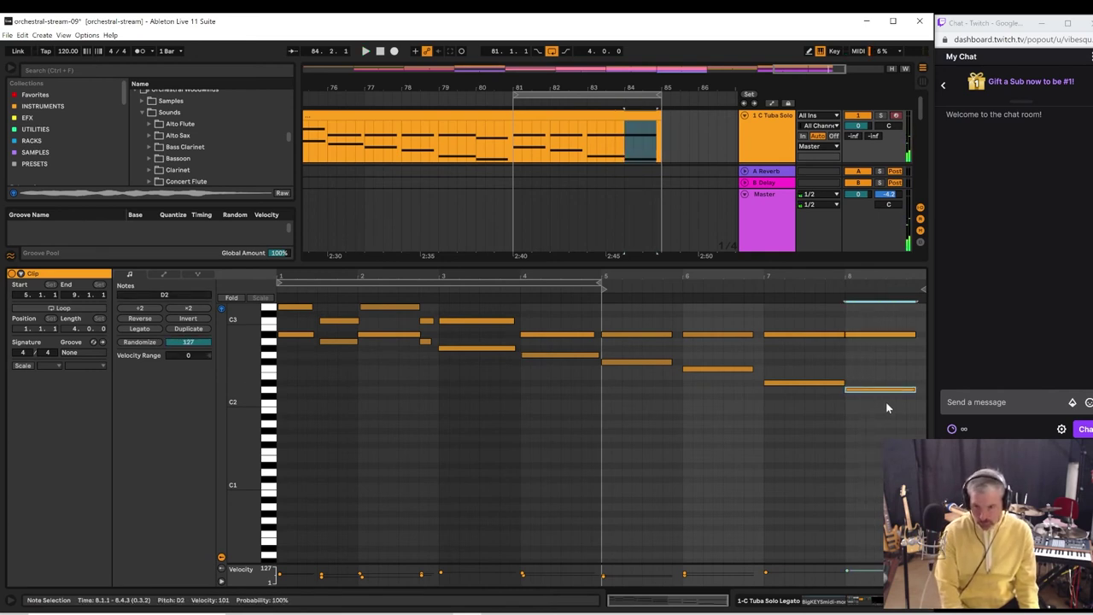
{"action": "key", "text": "Up"}
{"action": "key", "text": "Up"}
{"action": "key", "text": "Up"}
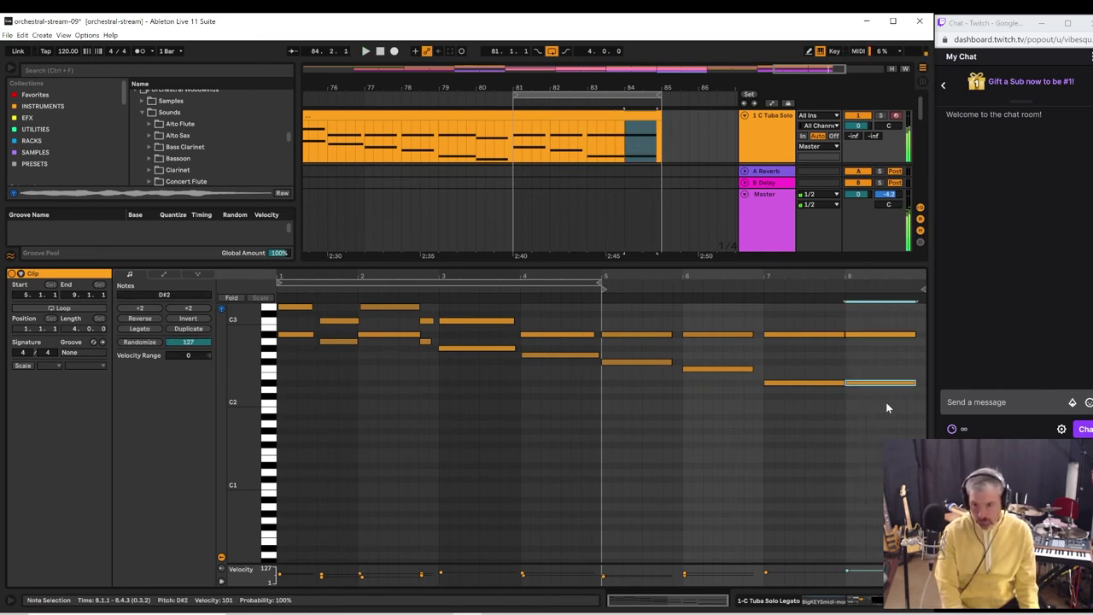
{"action": "key", "text": "Down"}
{"action": "key", "text": "Down"}
{"action": "key", "text": "Down"}
{"action": "key", "text": "Down"}
{"action": "key", "text": "Down"}
{"action": "key", "text": "space"}
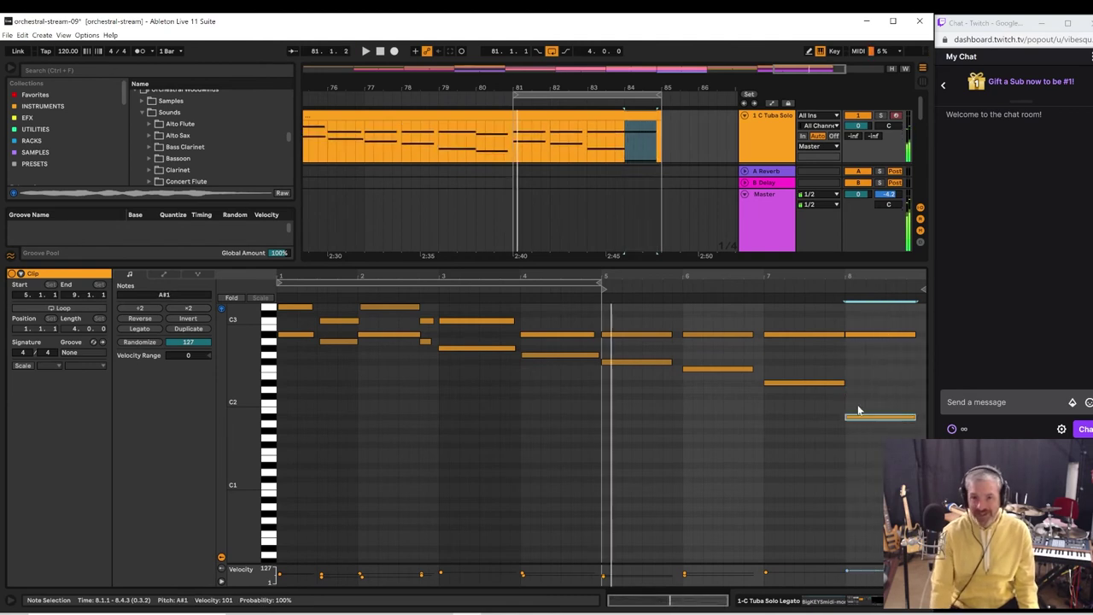
- Turn looping off and extend the end of the loop range past bar 86 while playing the ending from bar 81
{"action": "left_click", "coordinate": [534, 206]}
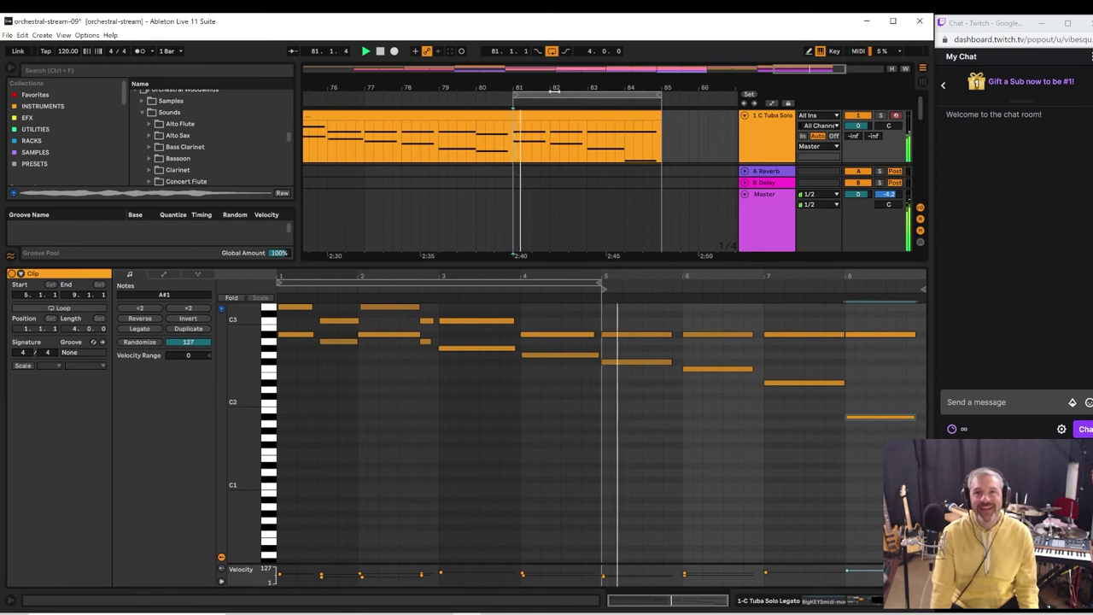
{"action": "left_click", "coordinate": [551, 52]}
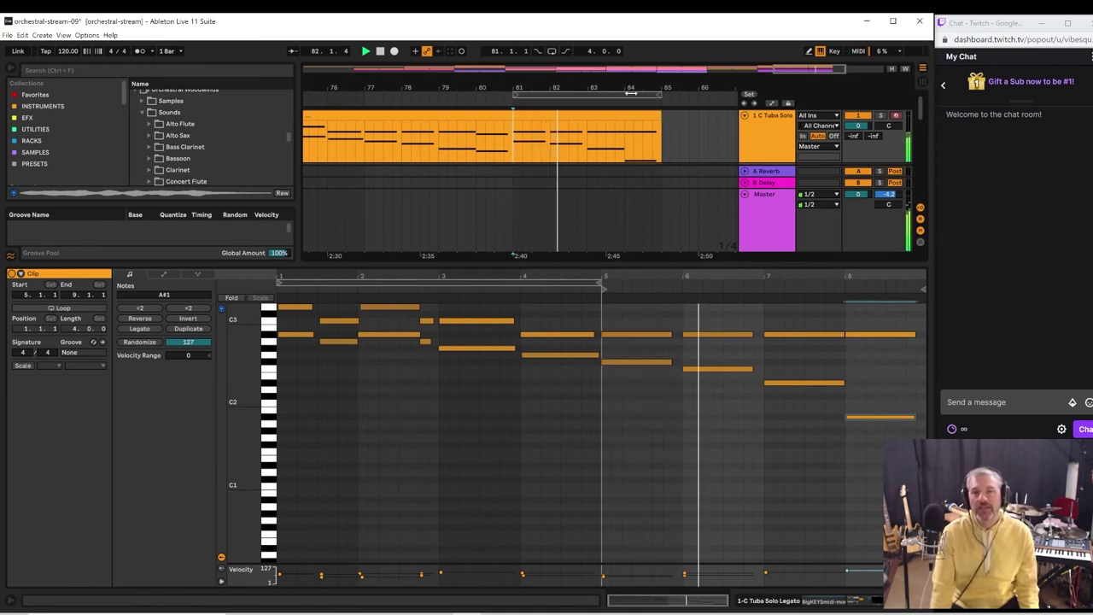
{"action": "left_click_drag", "start_coordinate": [656, 94], "coordinate": [706, 94]}
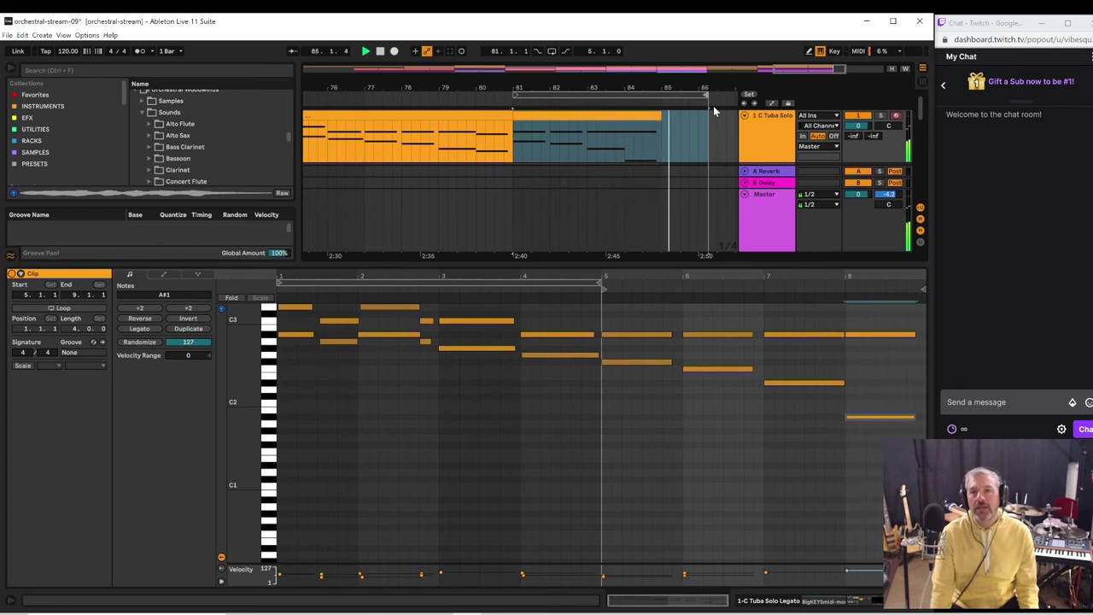
{"action": "key", "text": "space"}
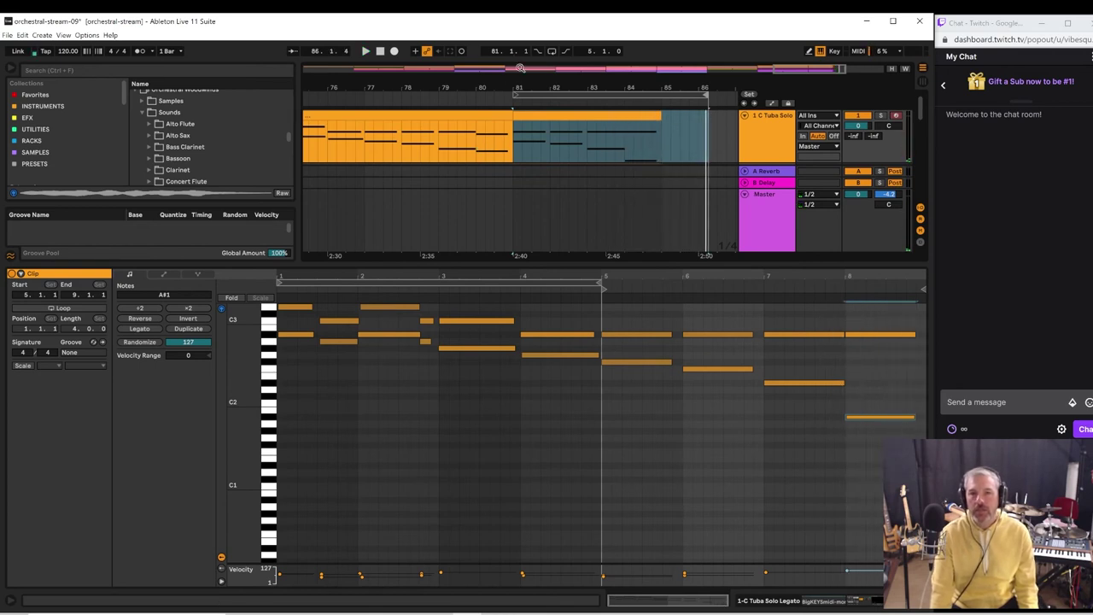
- Set the loop range to start at 79.4.1, then play the ending with the arrangement view enlarged to show more tracks
{"action": "left_click", "coordinate": [469, 141], "text": "shift"}
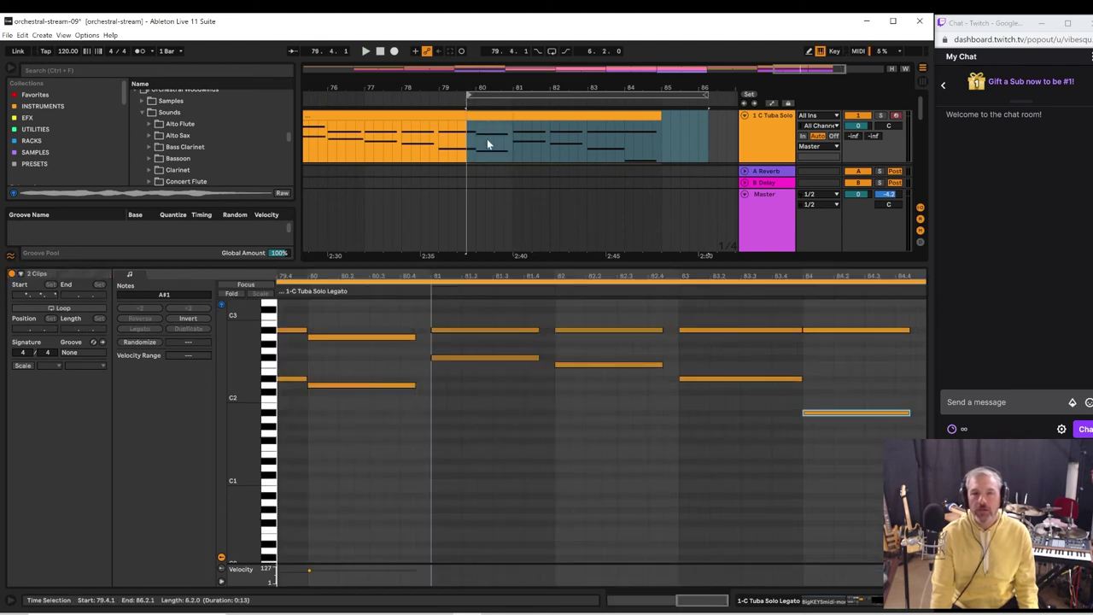
{"action": "key", "text": "space"}
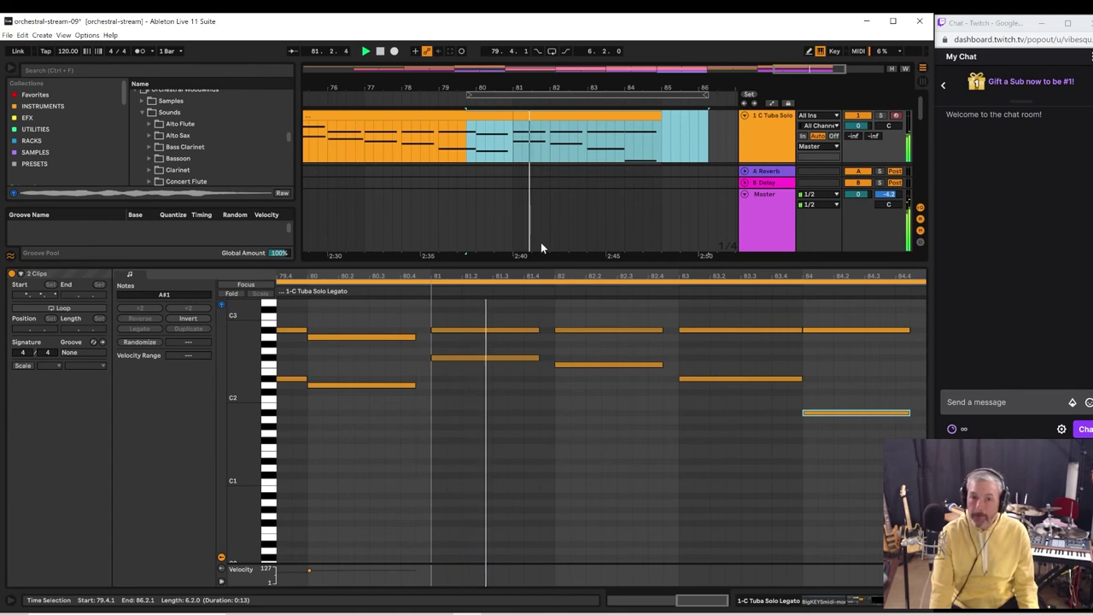
{"action": "left_click_drag", "start_coordinate": [547, 267], "coordinate": [547, 468]}
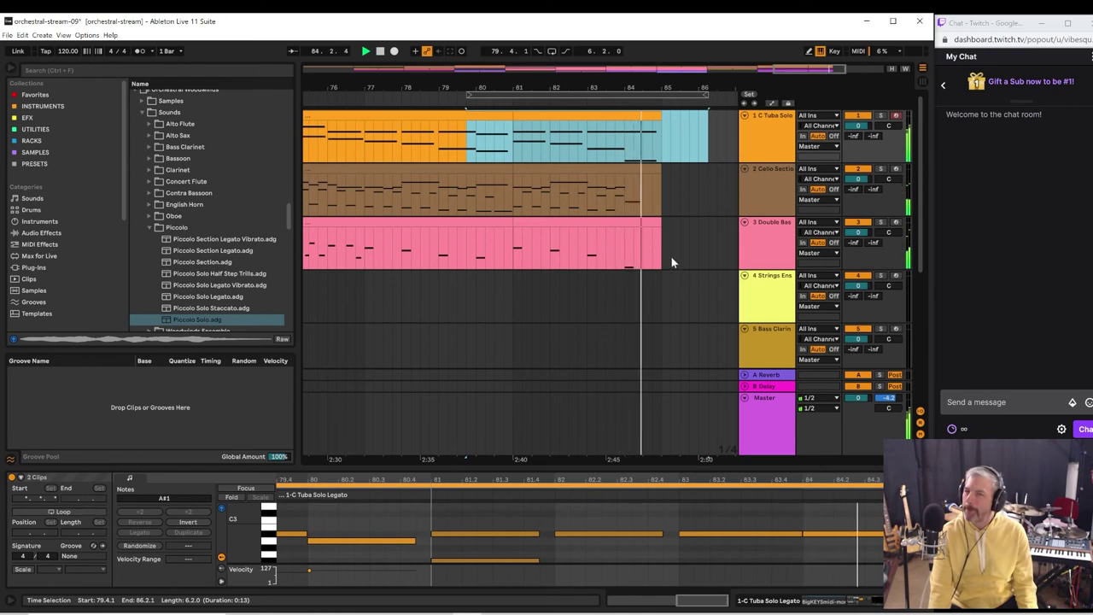
{"action": "left_click", "coordinate": [625, 256]}
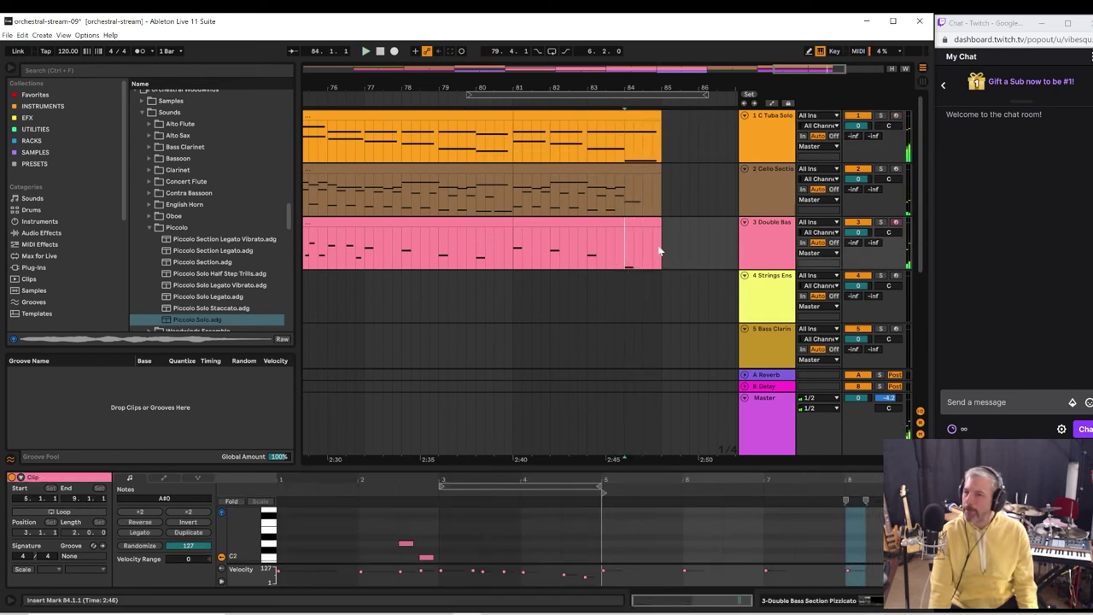
- Try the bassoon section's note in bar 84 at D3, then at A#2
{"action": "scroll", "coordinate": [778, 162], "scroll_direction": "down", "scroll_amount": 3}
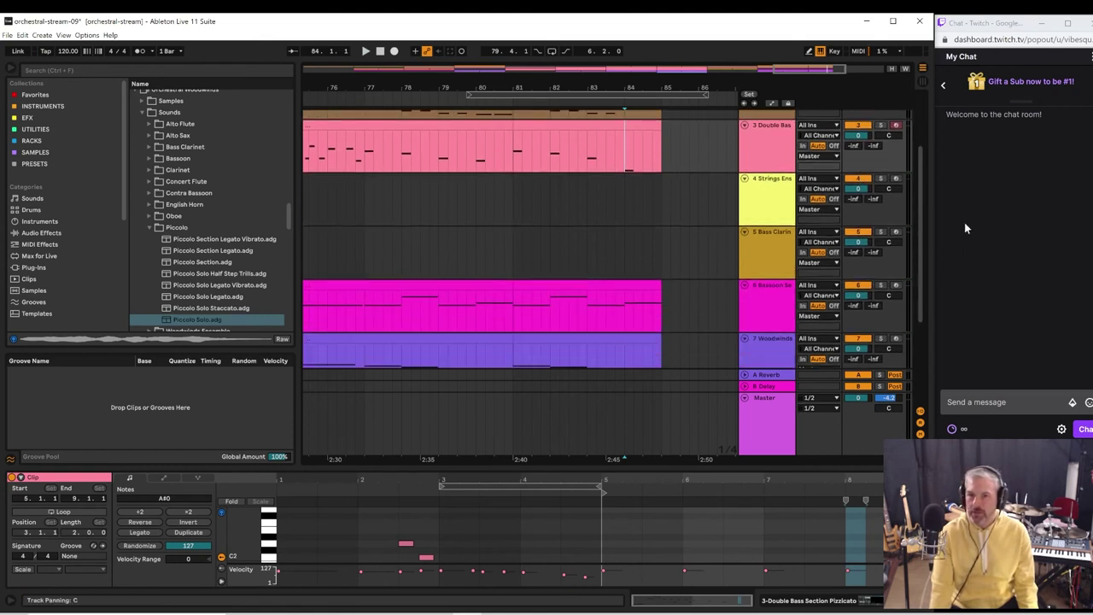
{"action": "left_click", "coordinate": [644, 287]}
{"action": "left_click", "coordinate": [626, 317]}
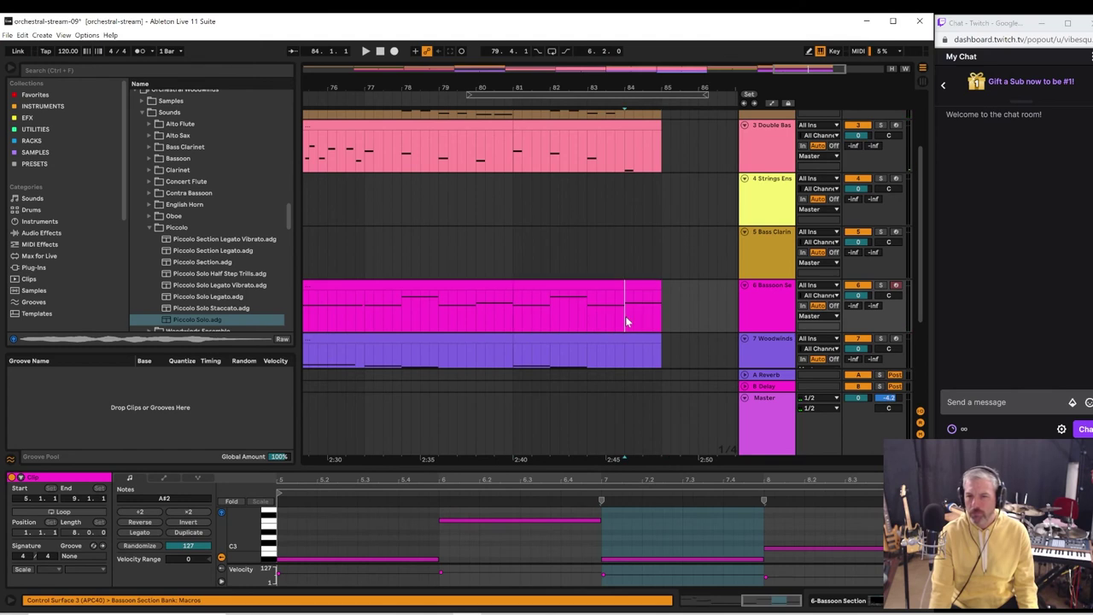
{"action": "left_click", "coordinate": [790, 548]}
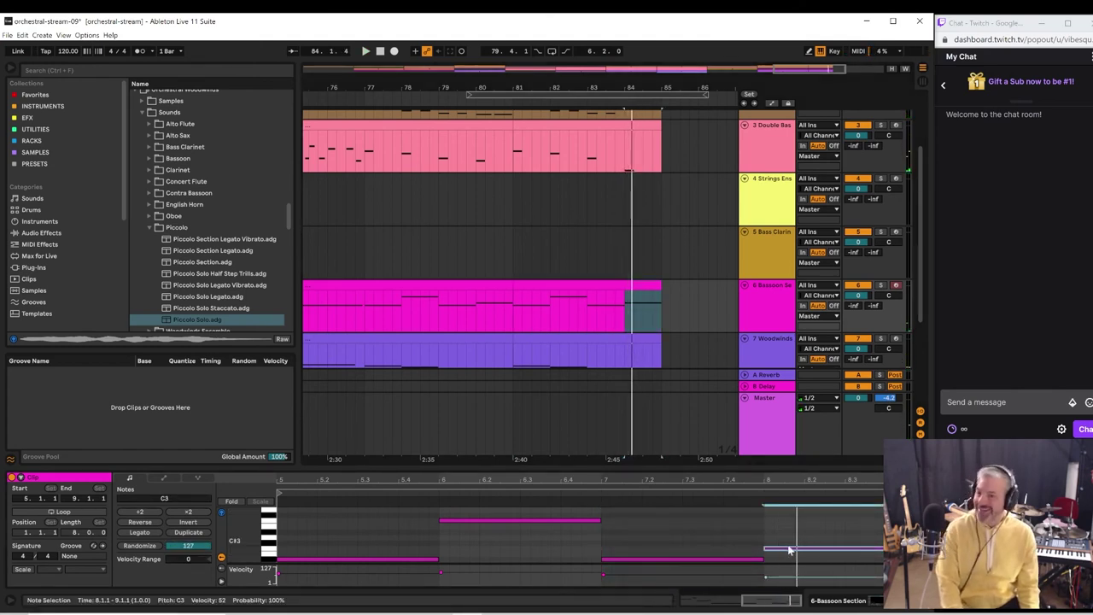
{"action": "key", "text": "Up"}
{"action": "key", "text": "Up"}
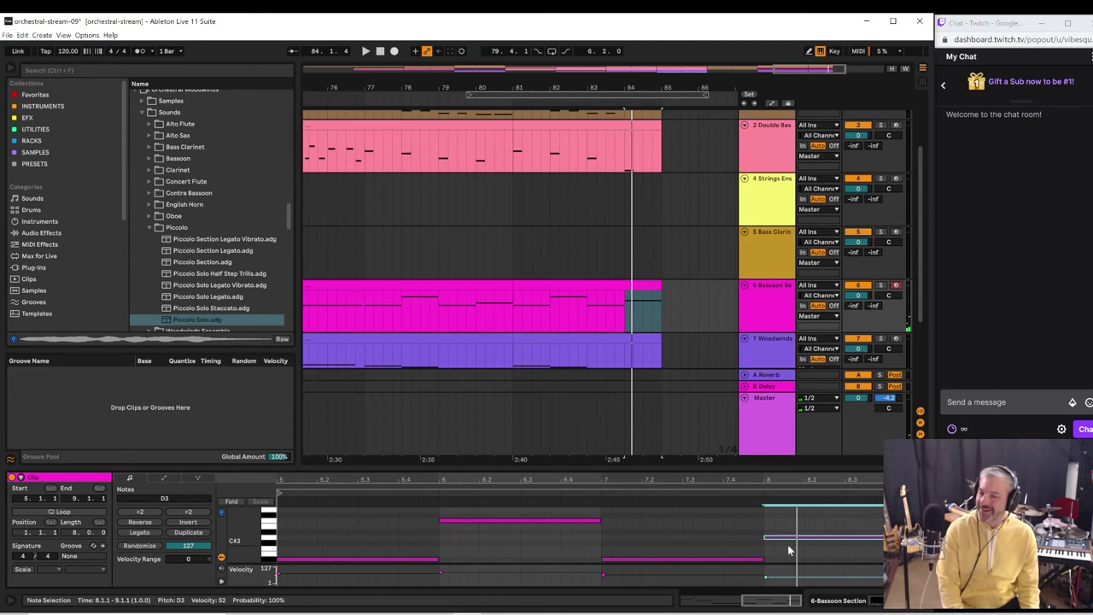
{"action": "key", "text": "Down"}
{"action": "key", "text": "Down"}
{"action": "key", "text": "Down"}
{"action": "key", "text": "Down"}
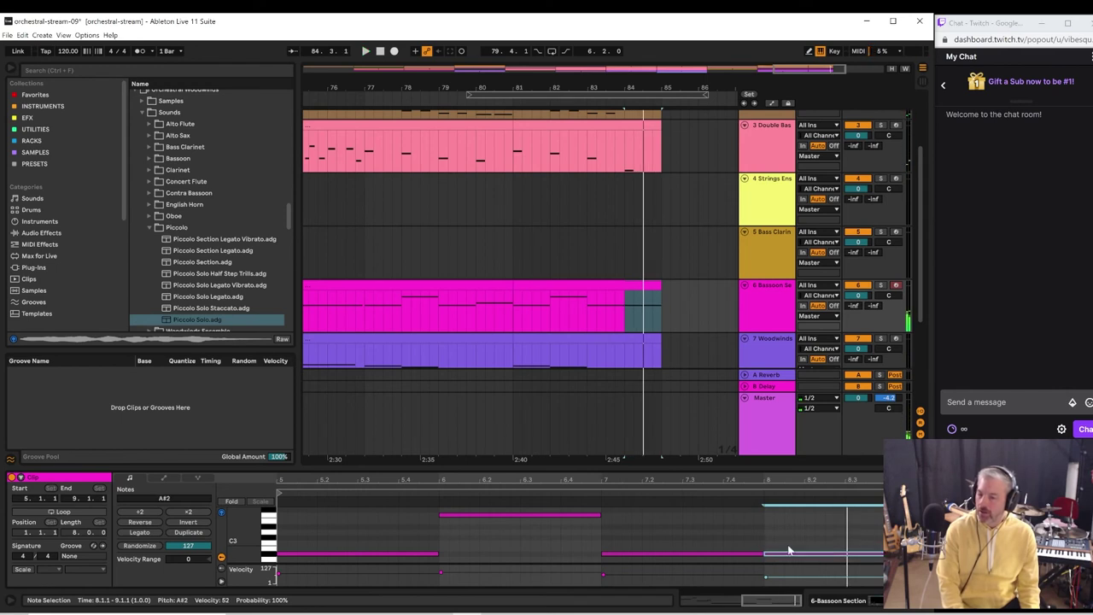
- Try the bassoon note in bar 84 an octave higher at A#3, then lower it to F2 and play it
{"action": "key", "text": "shift+Up"}
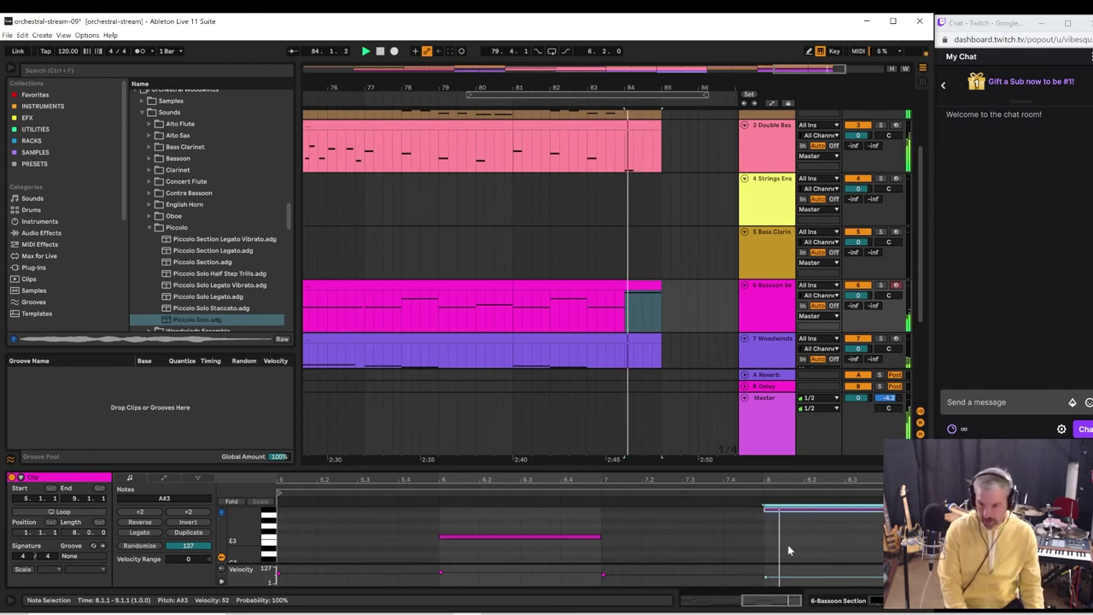
{"action": "key", "text": "shift+Down"}
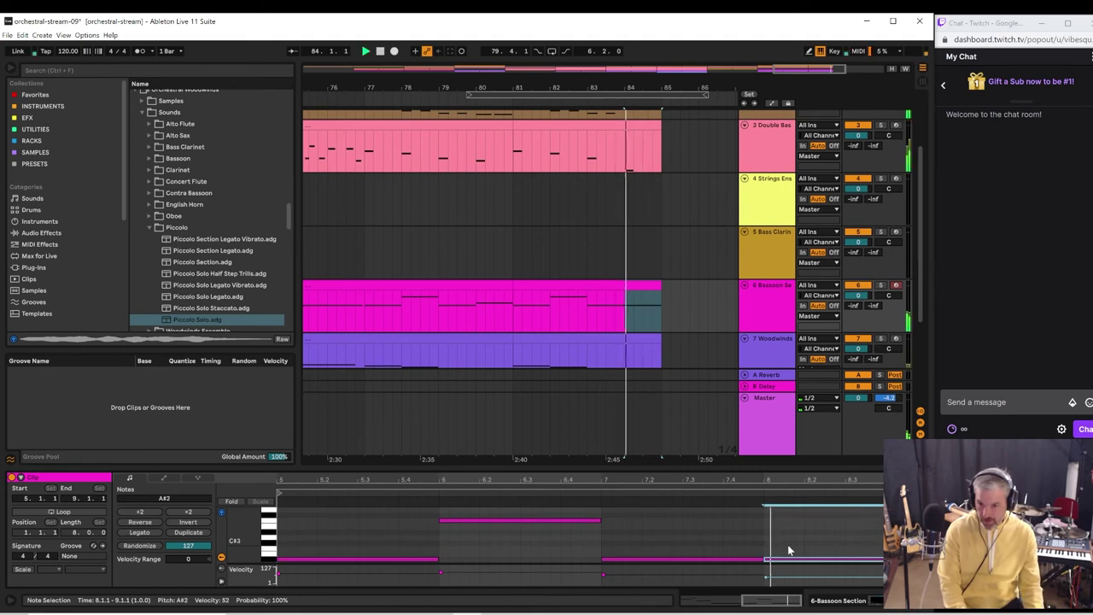
{"action": "key", "text": "Down"}
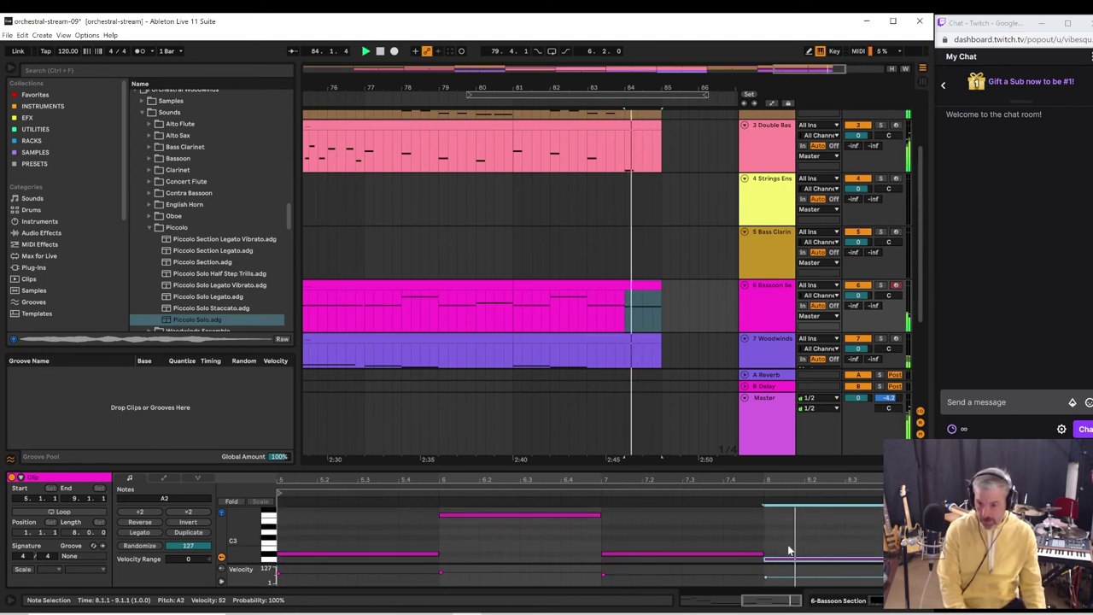
{"action": "key", "text": "Down"}
{"action": "key", "text": "Down"}
{"action": "key", "text": "Down"}
{"action": "key", "text": "Down"}
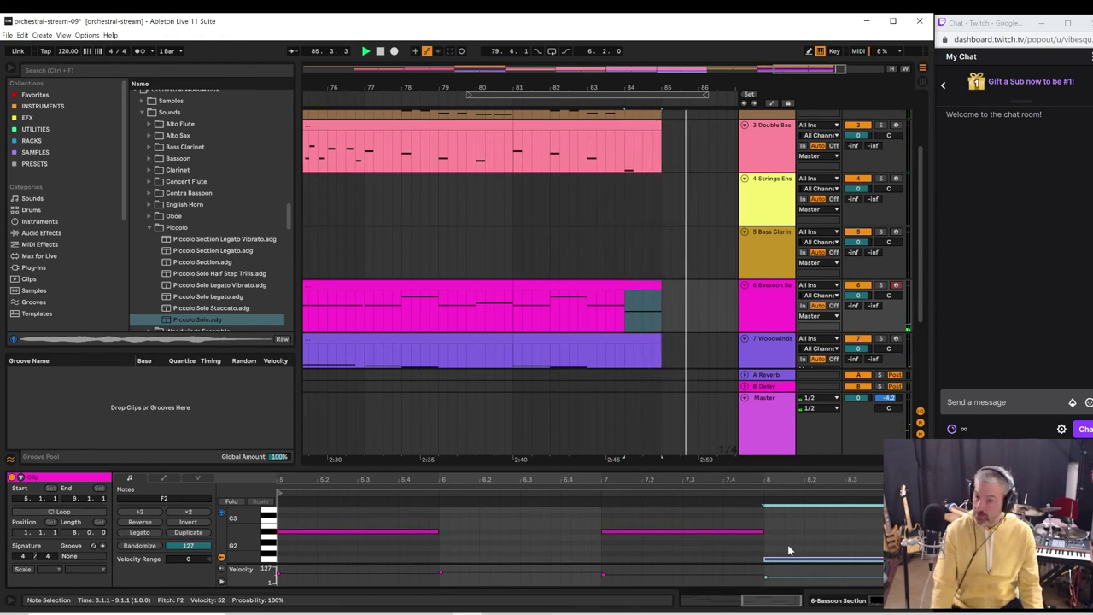
{"action": "left_click", "coordinate": [640, 281]}
{"action": "scroll", "coordinate": [693, 295], "scroll_direction": "down", "scroll_amount": 2}
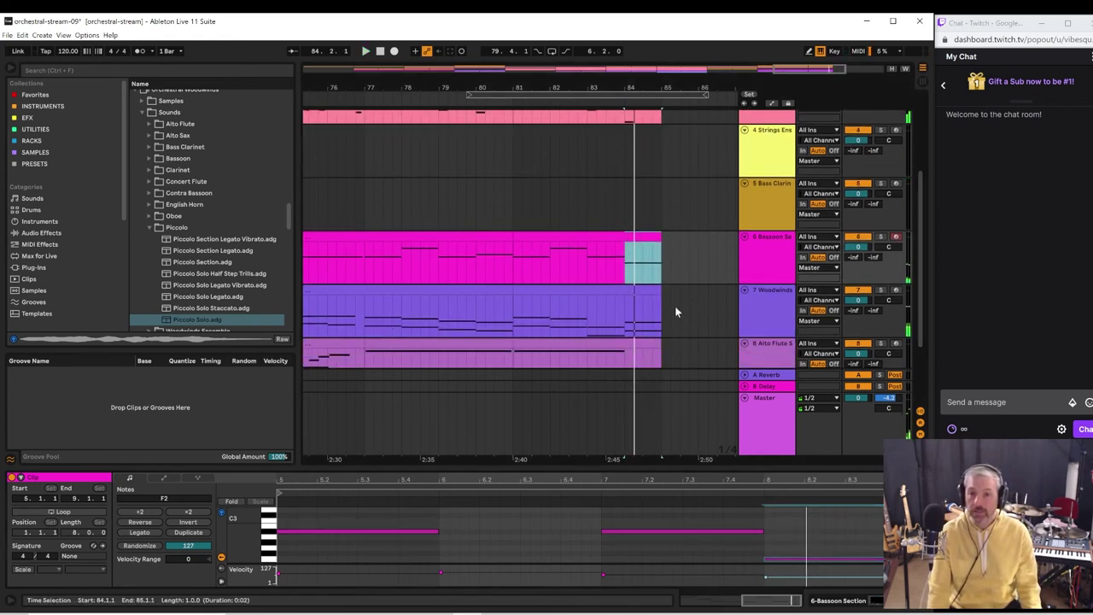
- Play the ending from bar 77 and move the start of the loop range back to 76.4.1
{"action": "left_click", "coordinate": [582, 322]}
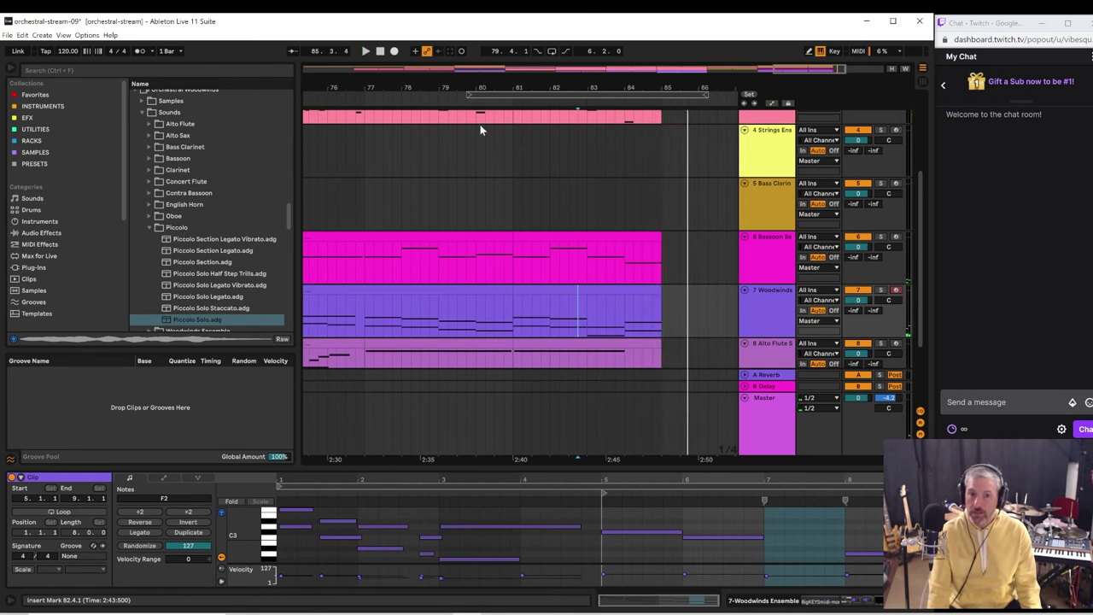
{"action": "left_click", "coordinate": [365, 131]}
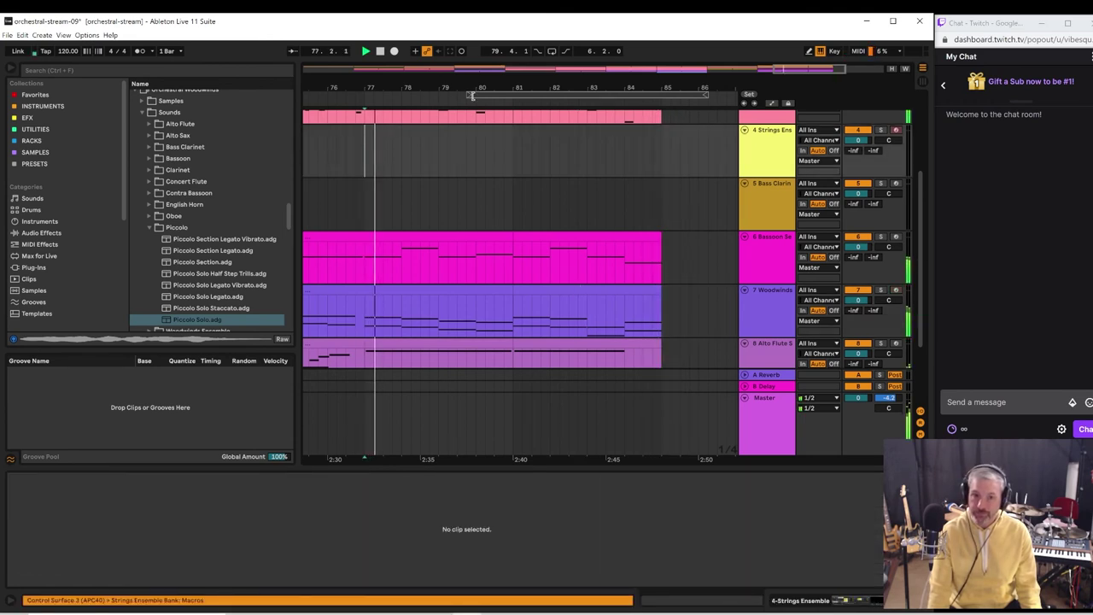
{"action": "left_click_drag", "start_coordinate": [471, 96], "coordinate": [357, 95]}
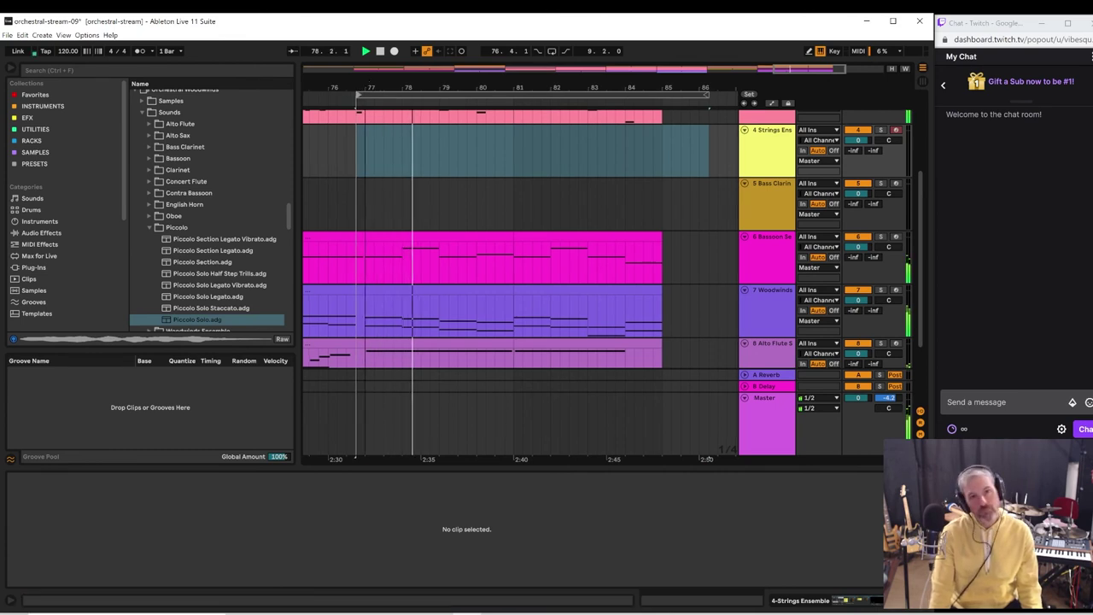
- Replay the ending from bar 83 and again at bar 84 to check the bassoon's closing note
{"action": "scroll", "coordinate": [708, 351], "scroll_direction": "down", "scroll_amount": 5}
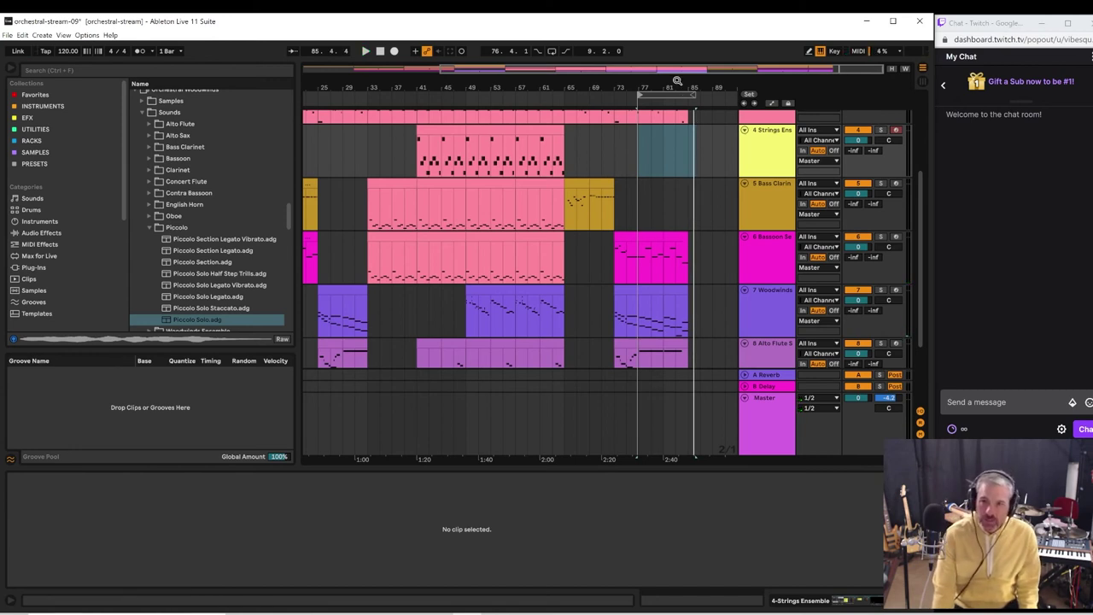
{"action": "key", "text": "z"}
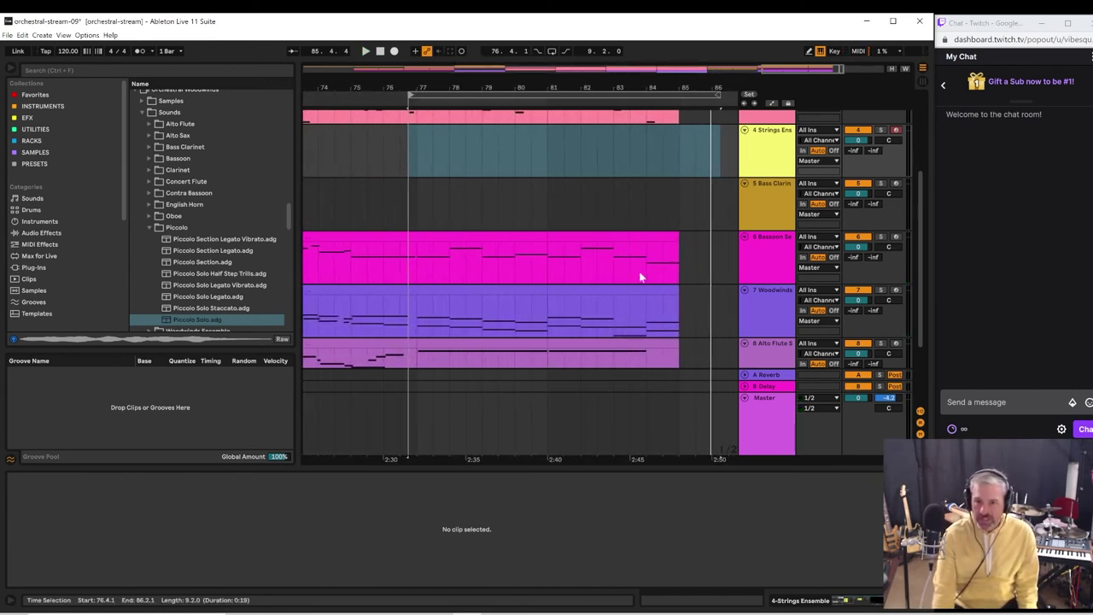
{"action": "left_click", "coordinate": [617, 270]}
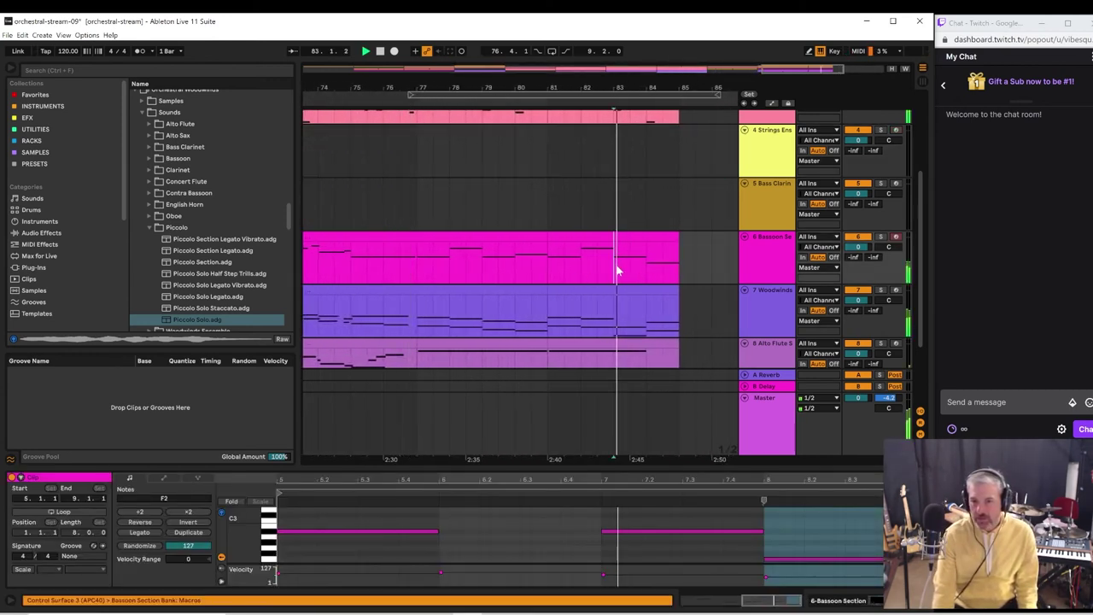
{"action": "left_click", "coordinate": [661, 274]}
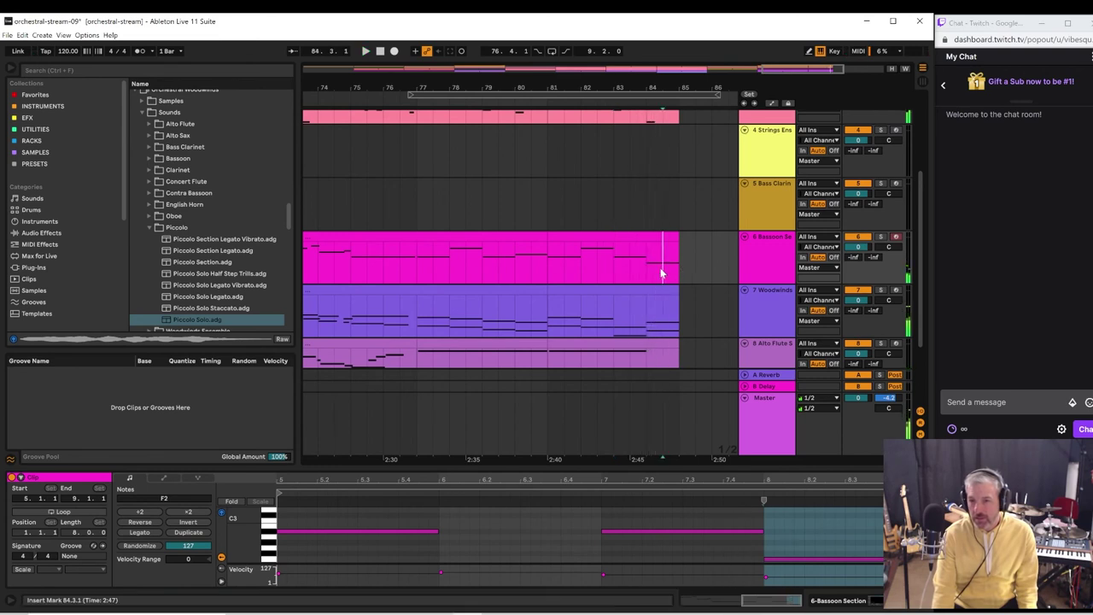
{"action": "key", "text": "space"}
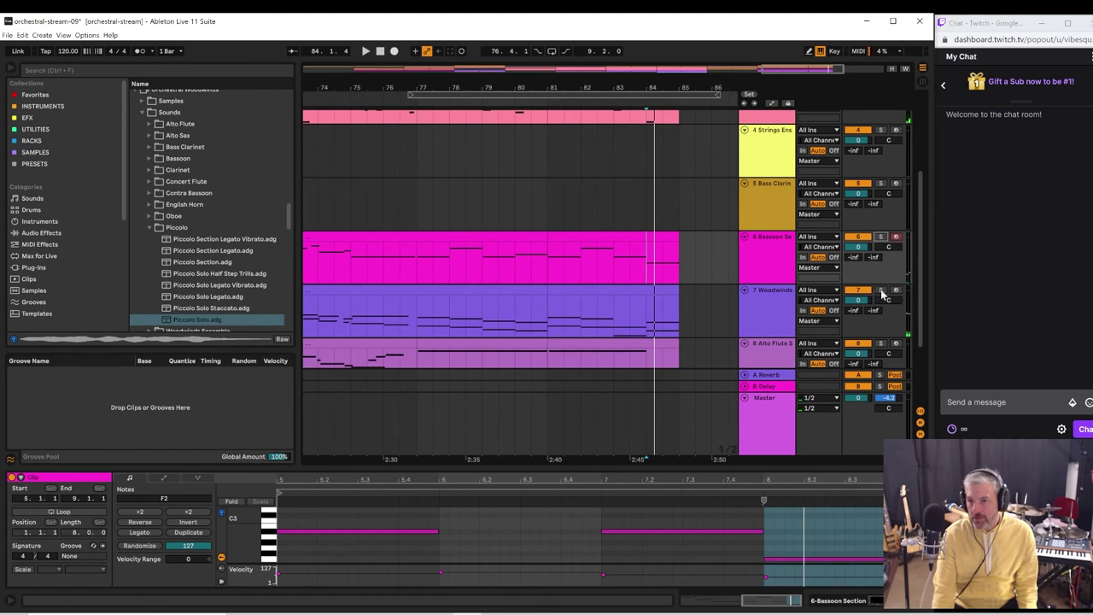
- Open the Woodwinds Ensemble clip for bars 81–84 in an enlarged note editor, raise bar 84's upper note to A#2 and play it
{"action": "left_click", "coordinate": [639, 329]}
{"action": "left_click_drag", "start_coordinate": [548, 316], "coordinate": [679, 316]}
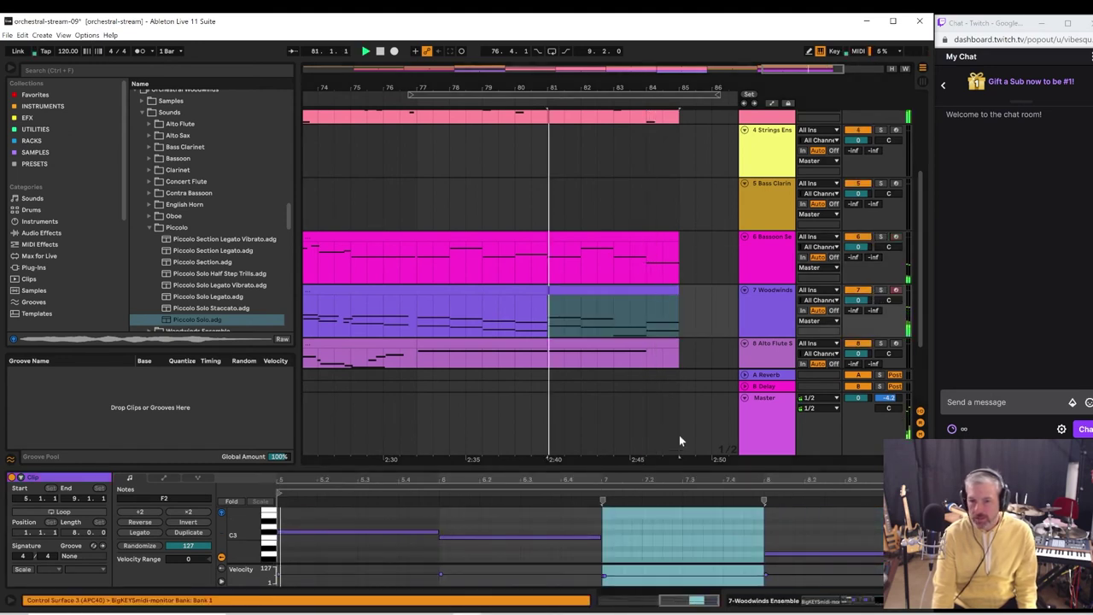
{"action": "key", "text": "space"}
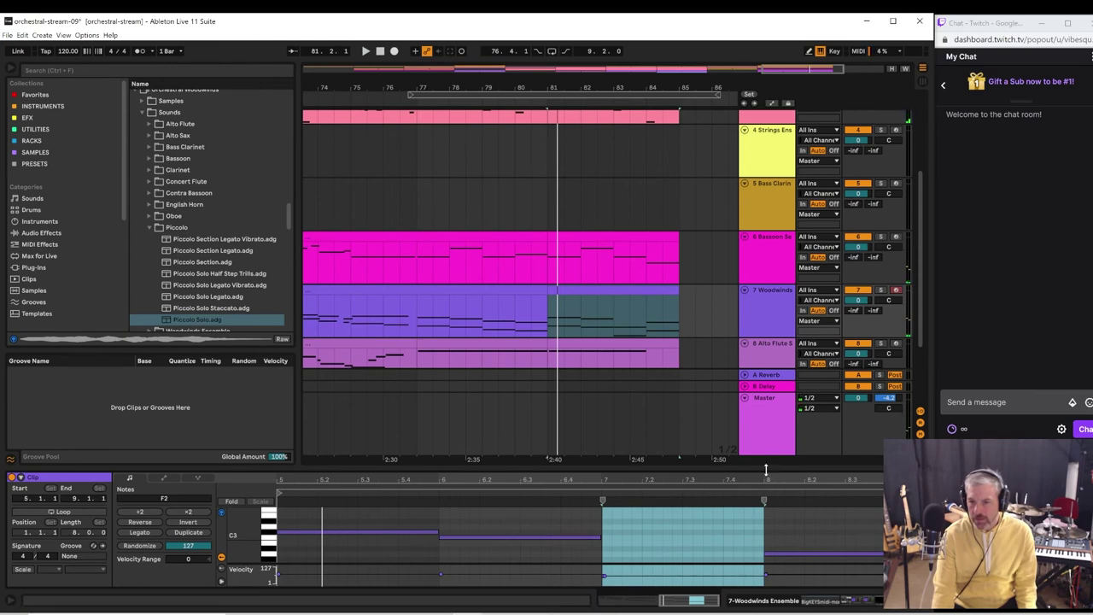
{"action": "left_click_drag", "start_coordinate": [767, 469], "coordinate": [771, 281]}
{"action": "left_click", "coordinate": [797, 429]}
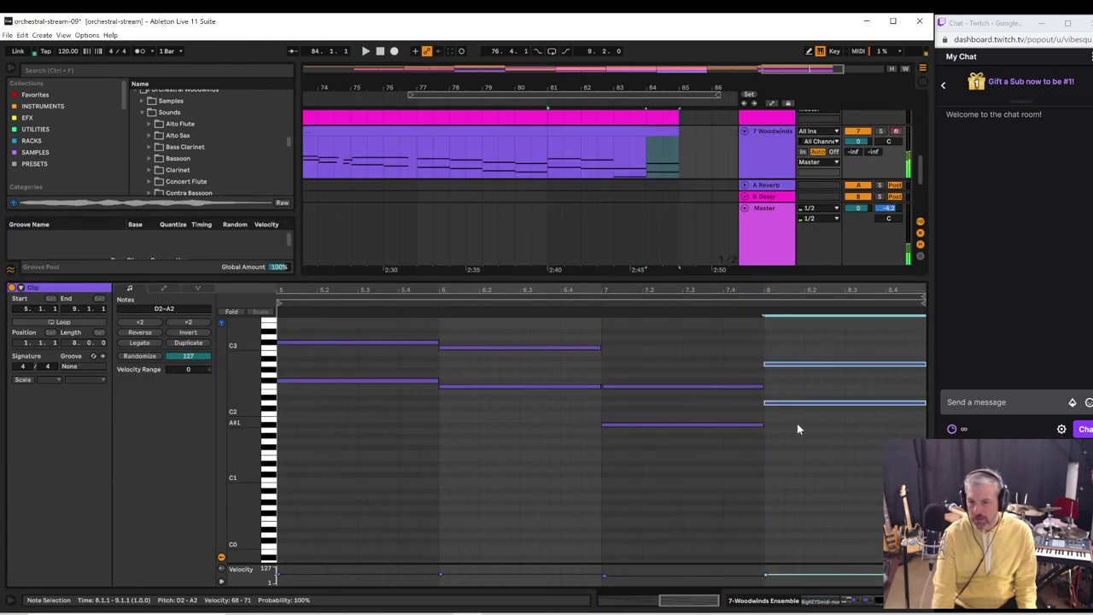
{"action": "left_click", "coordinate": [790, 363]}
{"action": "key", "text": "Up"}
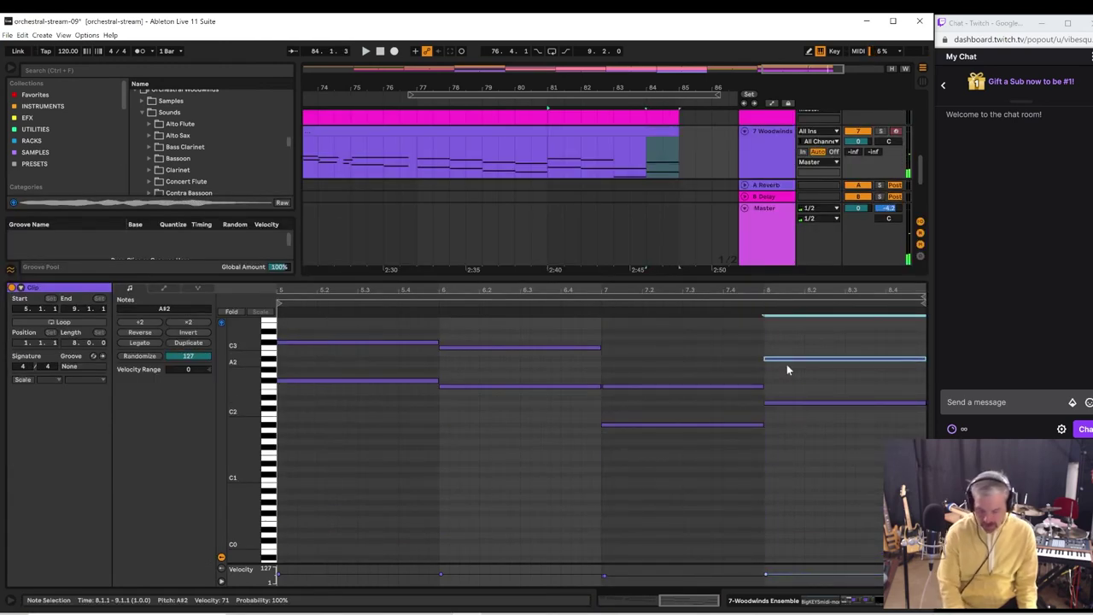
{"action": "key", "text": "space"}
{"action": "left_click", "coordinate": [740, 303]}
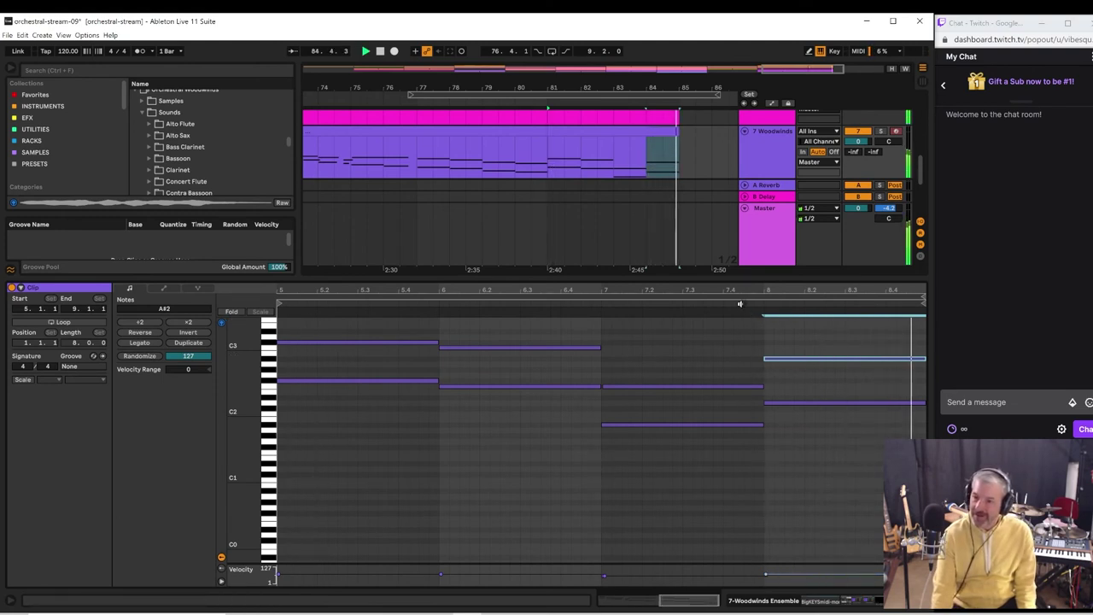
- Lower the woodwinds' bottom note in bar 84 to A#1 and play the ending from bar 81
{"action": "left_click", "coordinate": [815, 403]}
{"action": "key", "text": "space"}
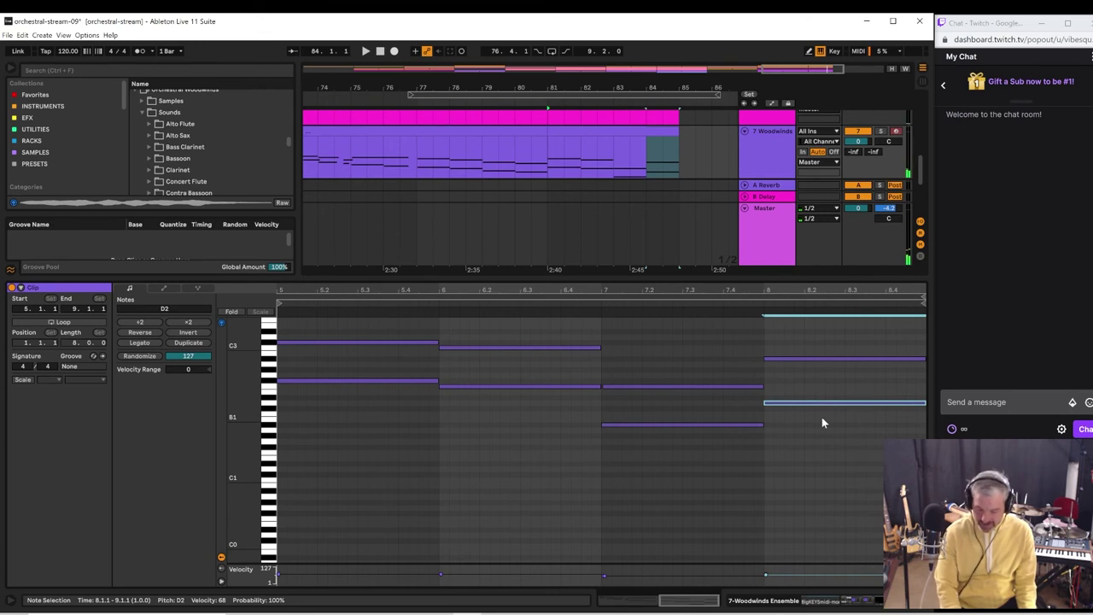
{"action": "key", "text": "Down"}
{"action": "key", "text": "Down"}
{"action": "key", "text": "Down"}
{"action": "key", "text": "Down"}
{"action": "key", "text": "space"}
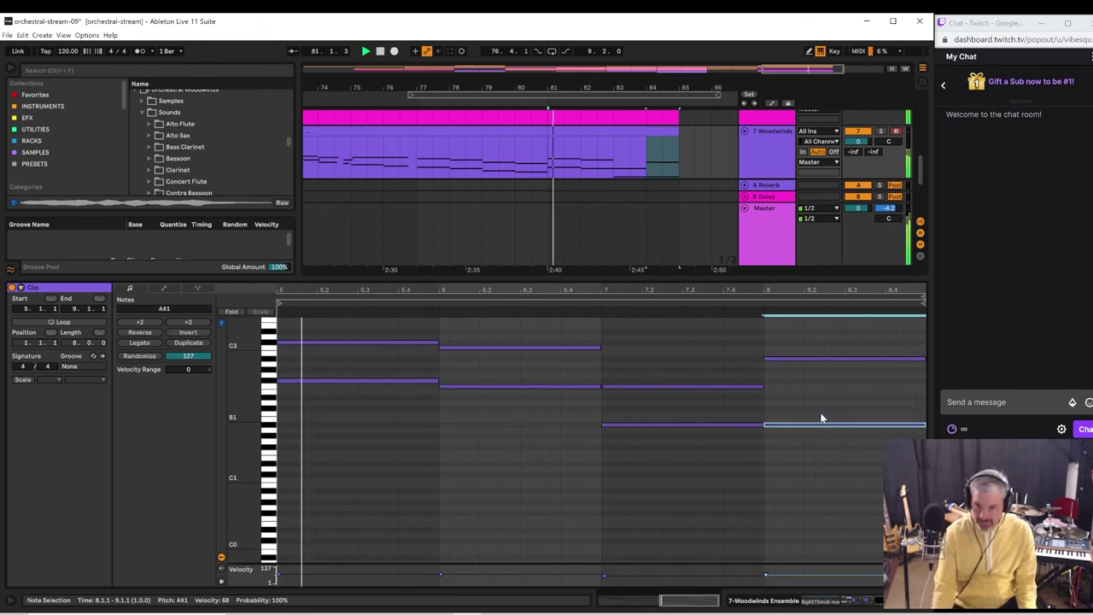
{"action": "left_click", "coordinate": [719, 306]}
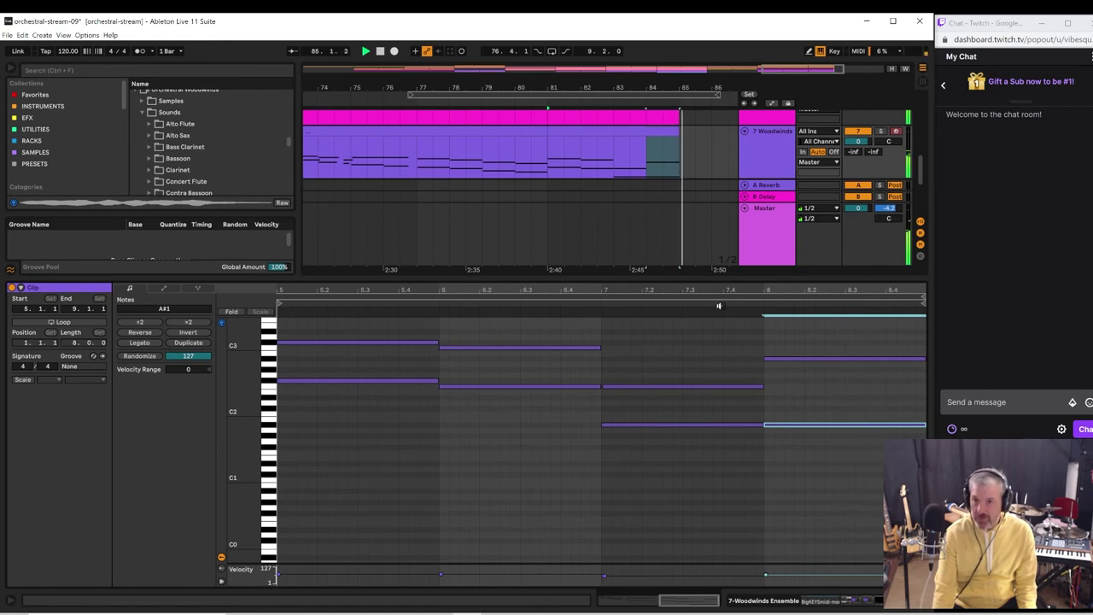
{"action": "key", "text": "space"}
- Replay the woodwinds ending from bar 81 and check its sounding notes in the note editor and on the MIDI monitor keyboard
{"action": "left_click", "coordinate": [550, 160]}
{"action": "key", "text": "space"}
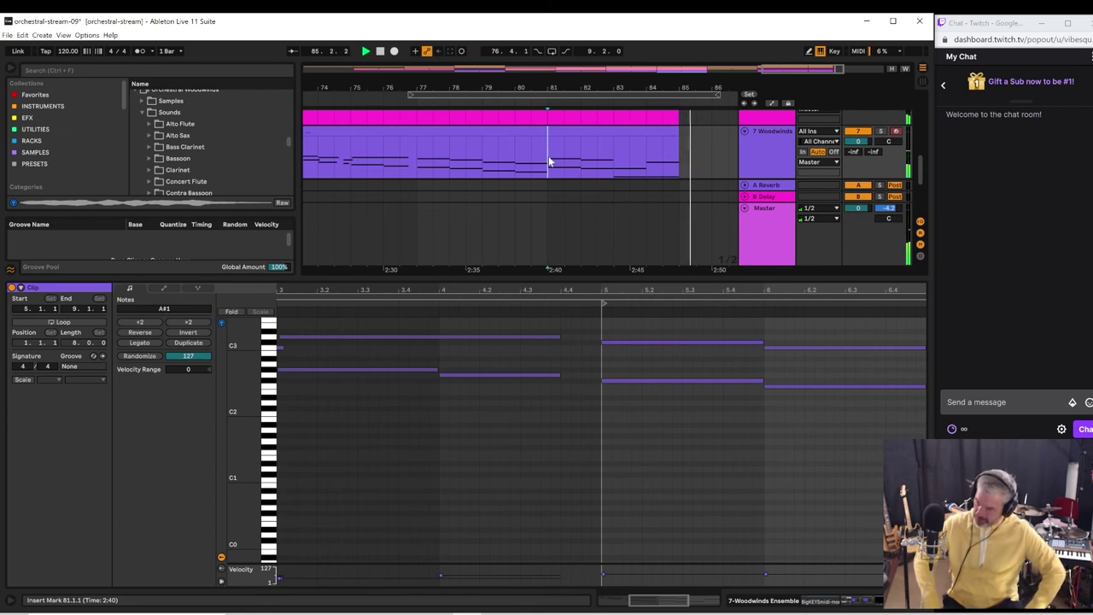
{"action": "left_click", "coordinate": [825, 347]}
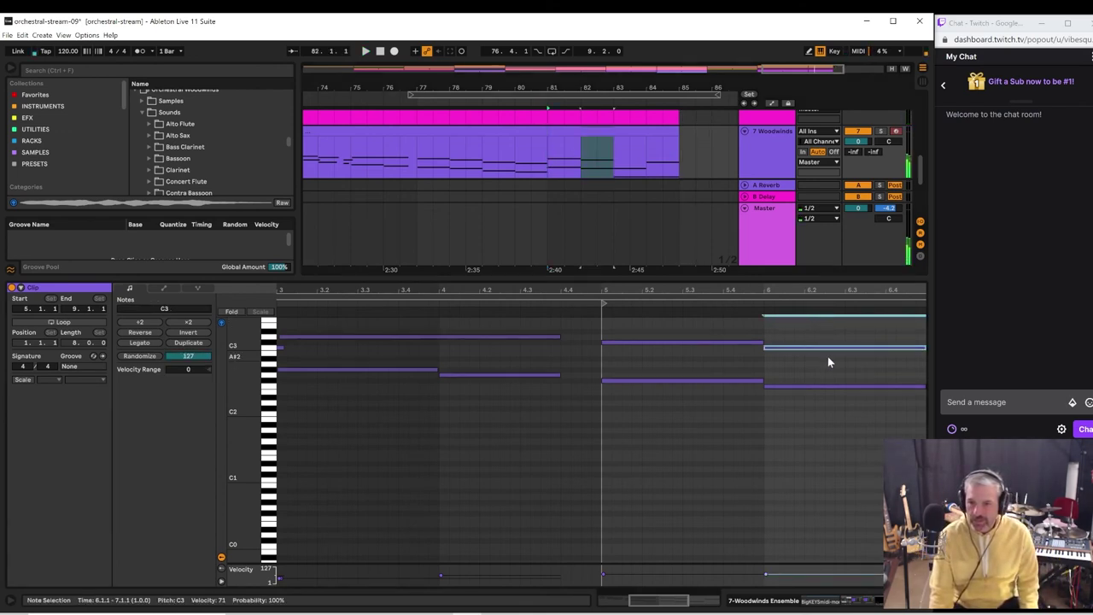
{"action": "double_click", "coordinate": [722, 306]}
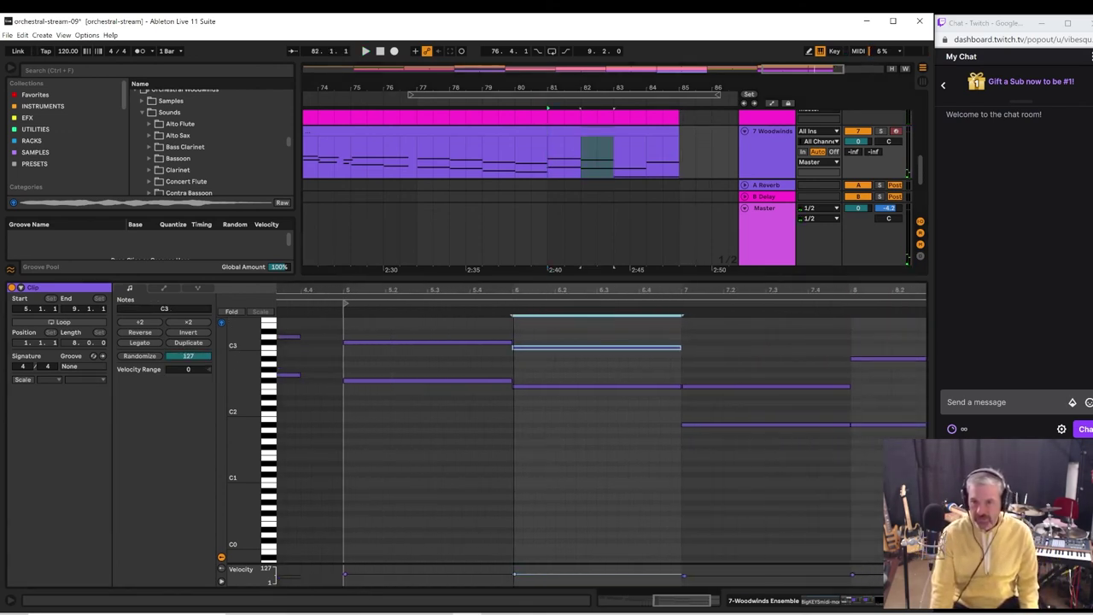
{"action": "key", "text": "space"}
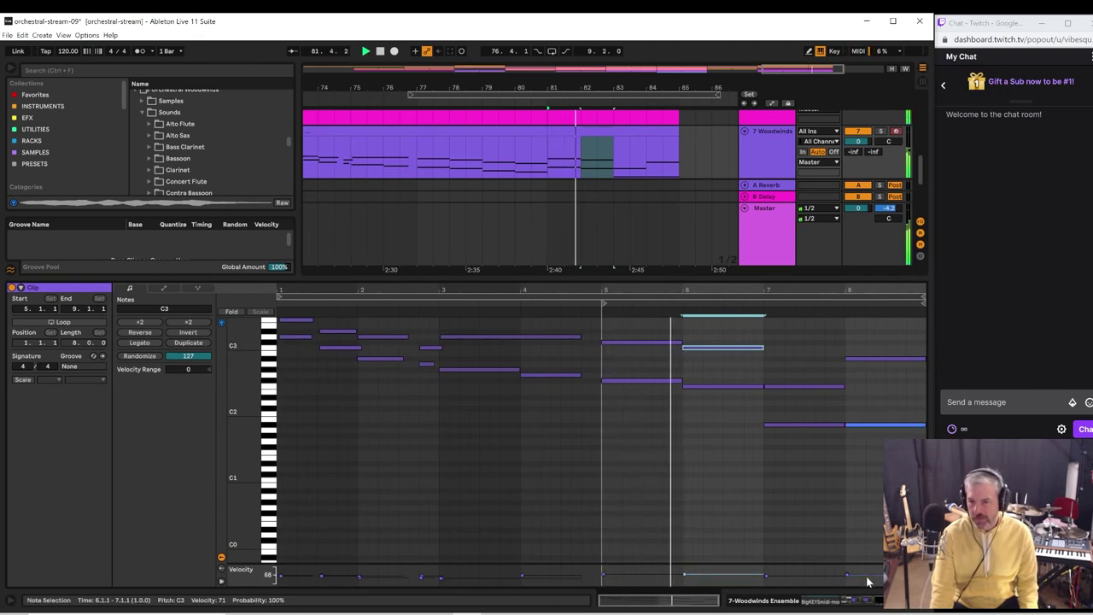
{"action": "left_click", "coordinate": [880, 604]}
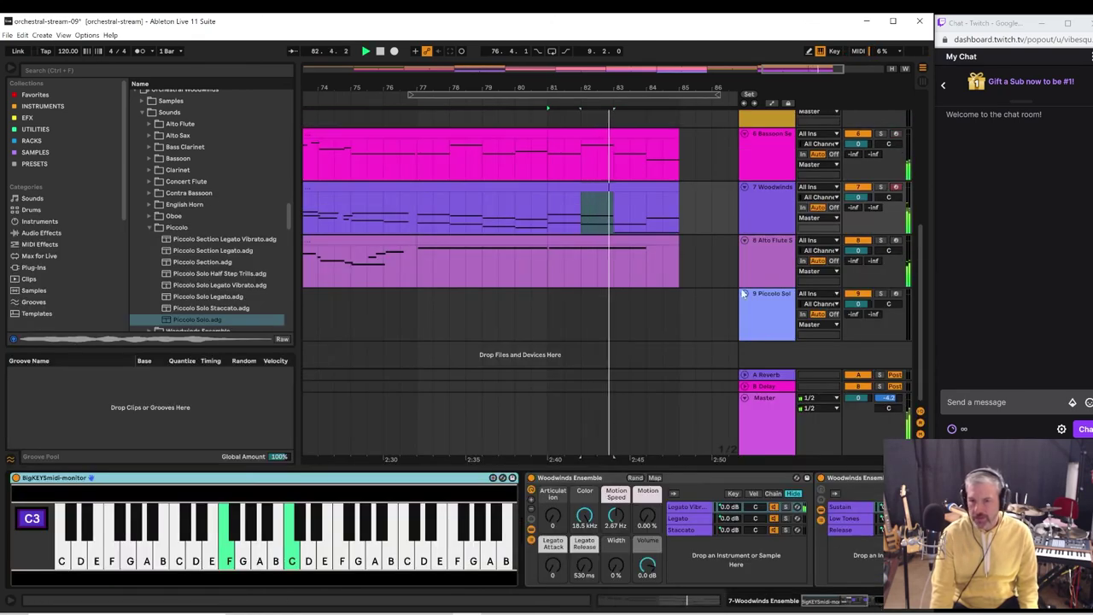
{"action": "double_click", "coordinate": [656, 189]}
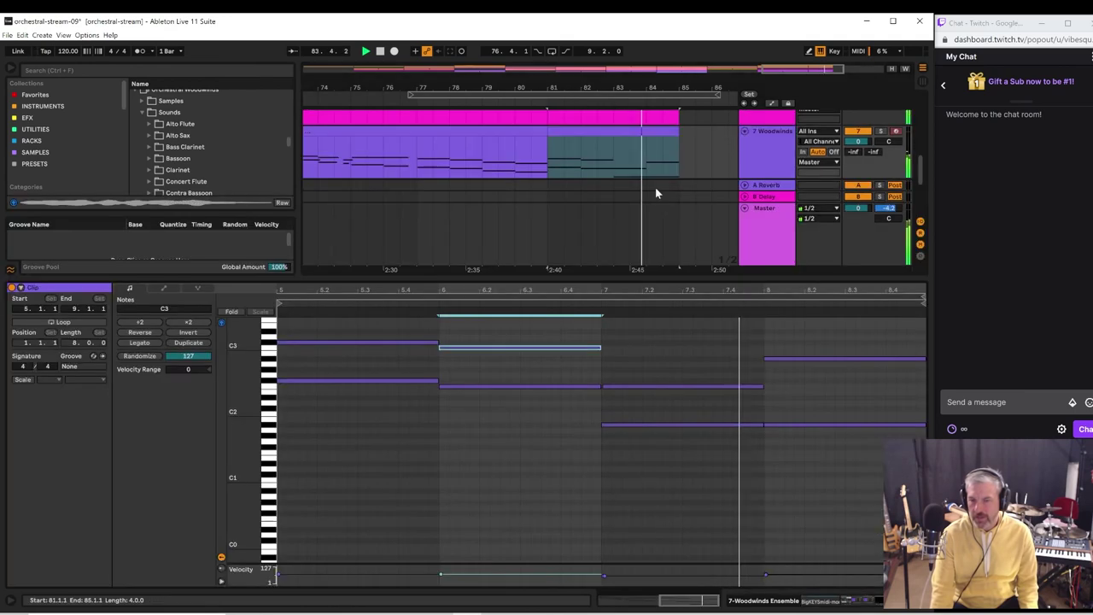
- Try the woodwinds' upper note in bar 84 at D3 and play the ending
{"action": "left_click", "coordinate": [791, 359]}
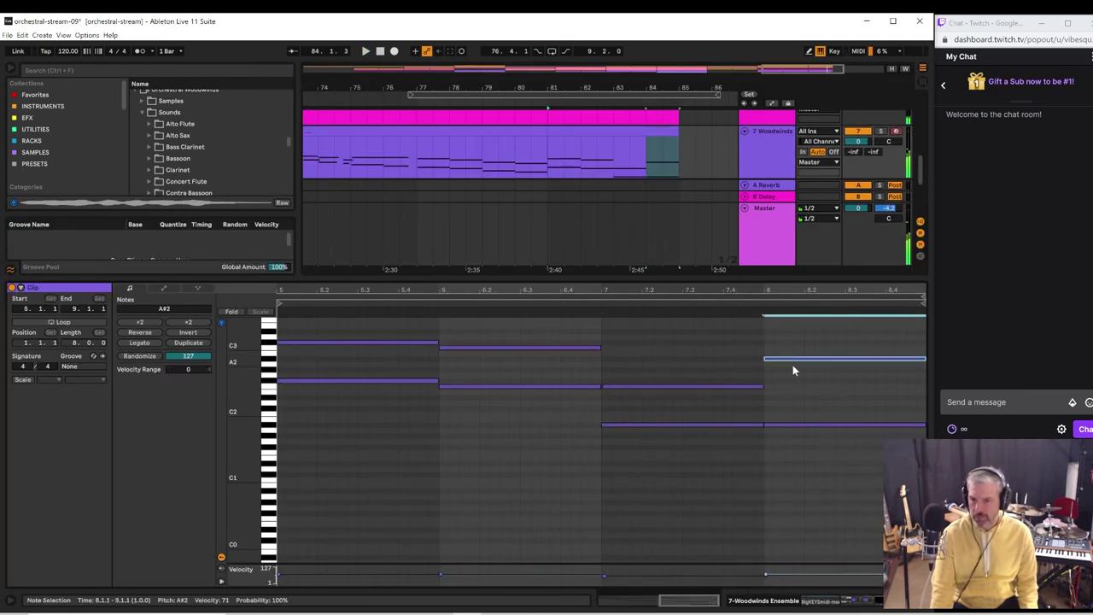
{"action": "key", "text": "Up"}
{"action": "key", "text": "Up"}
{"action": "key", "text": "Up"}
{"action": "key", "text": "Up"}
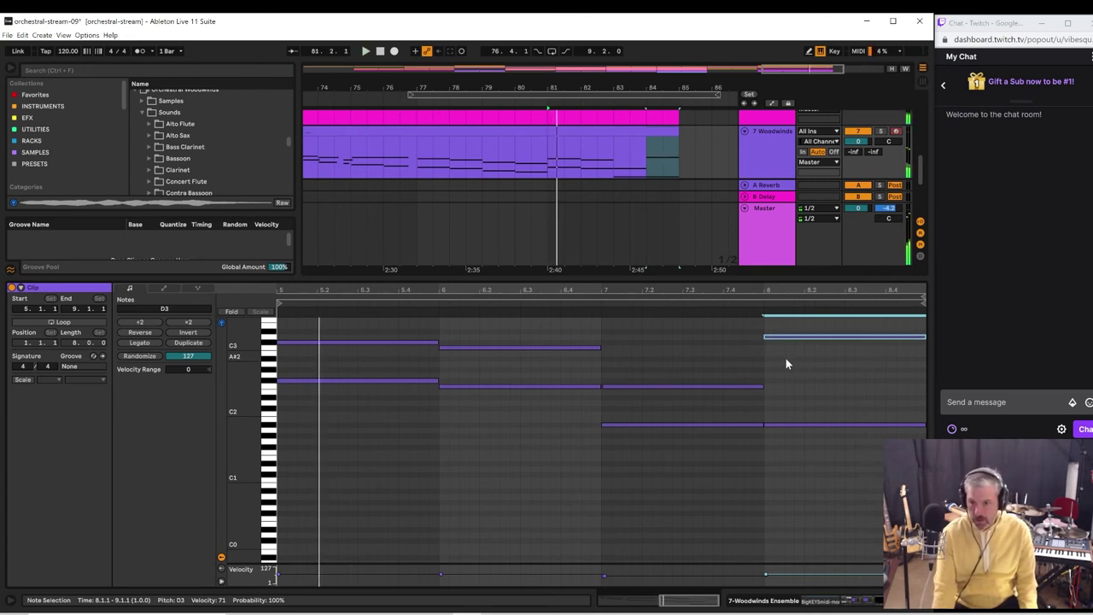
{"action": "left_click", "coordinate": [766, 365]}
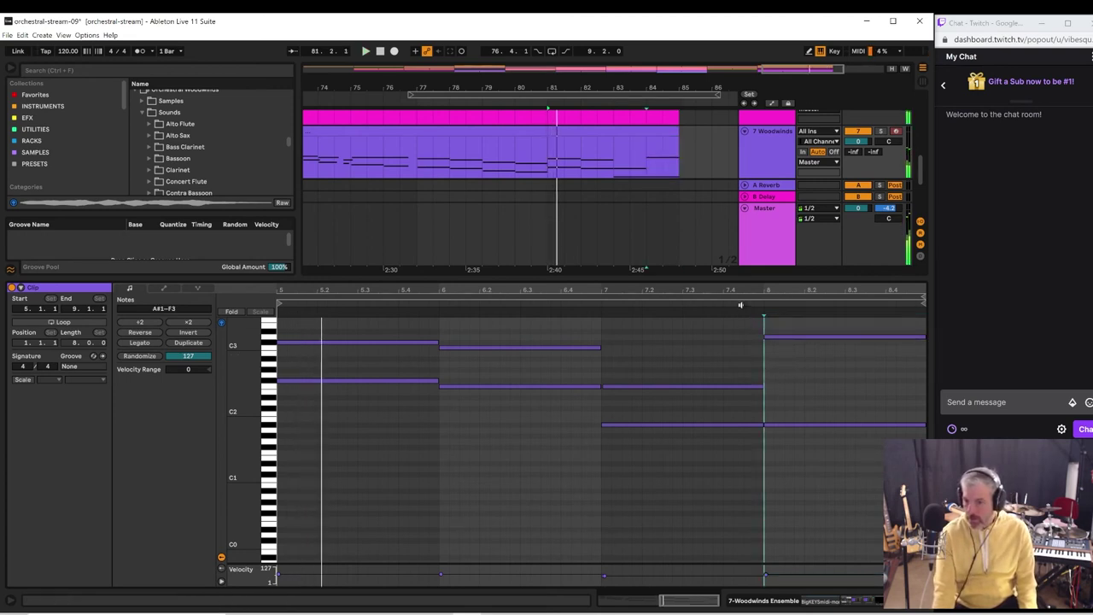
{"action": "key", "text": "space"}
- Try the woodwinds' upper note in bar 84 at F3 and play the passage leading into it
{"action": "left_click", "coordinate": [820, 339]}
{"action": "key", "text": "Up"}
{"action": "key", "text": "Up"}
{"action": "key", "text": "Up"}
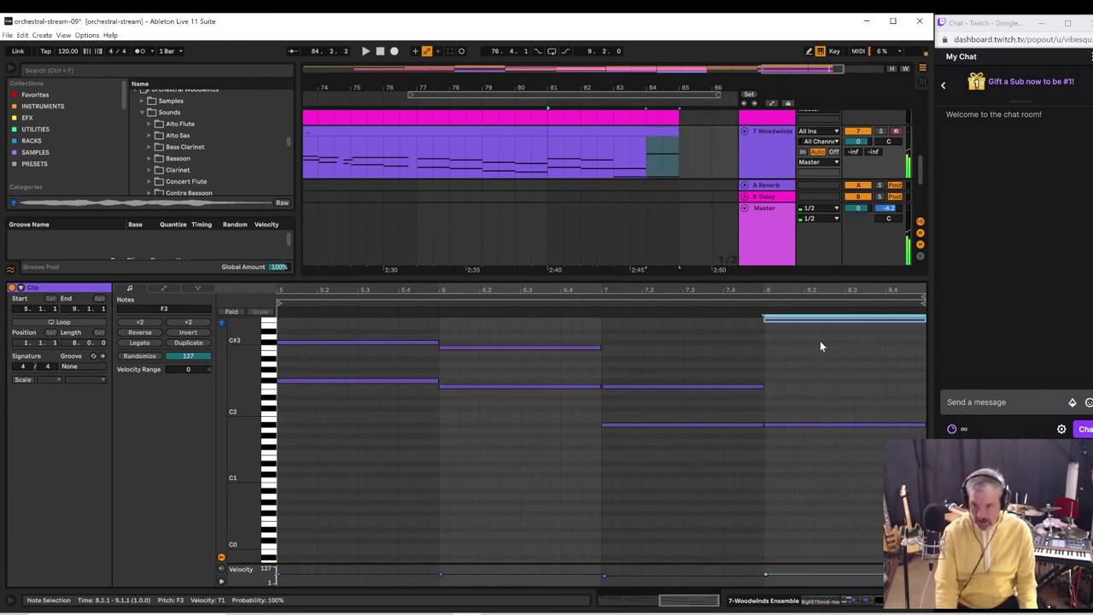
{"action": "left_click", "coordinate": [733, 303]}
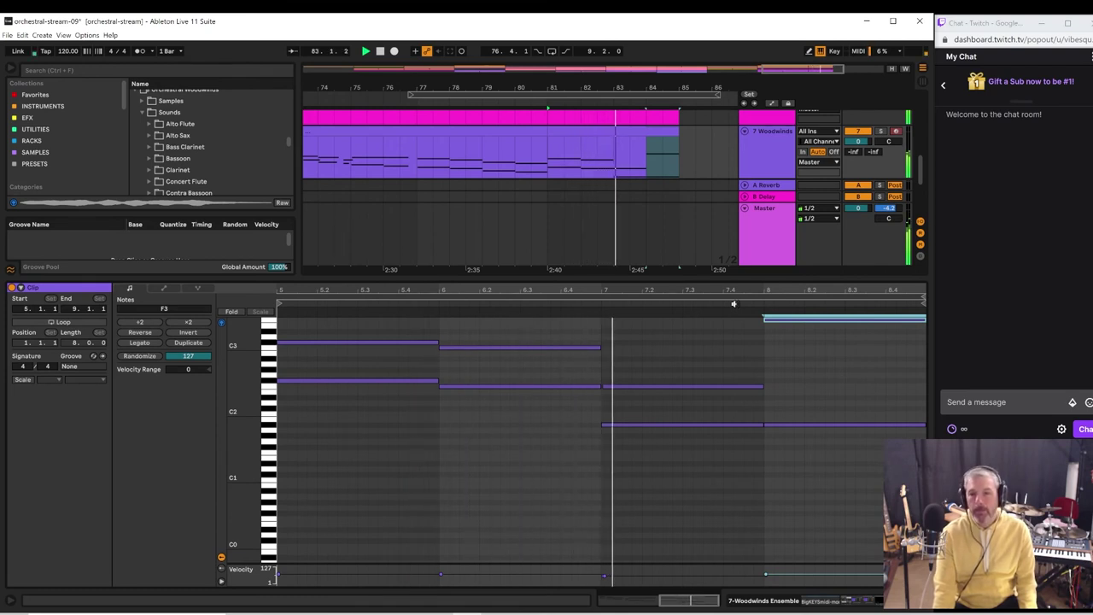
- Compare the woodwinds' notes in bars 82 and 83, raise bar 83's upper note to A#2 and play the ending
{"action": "left_click", "coordinate": [699, 380]}
{"action": "key", "text": "space"}
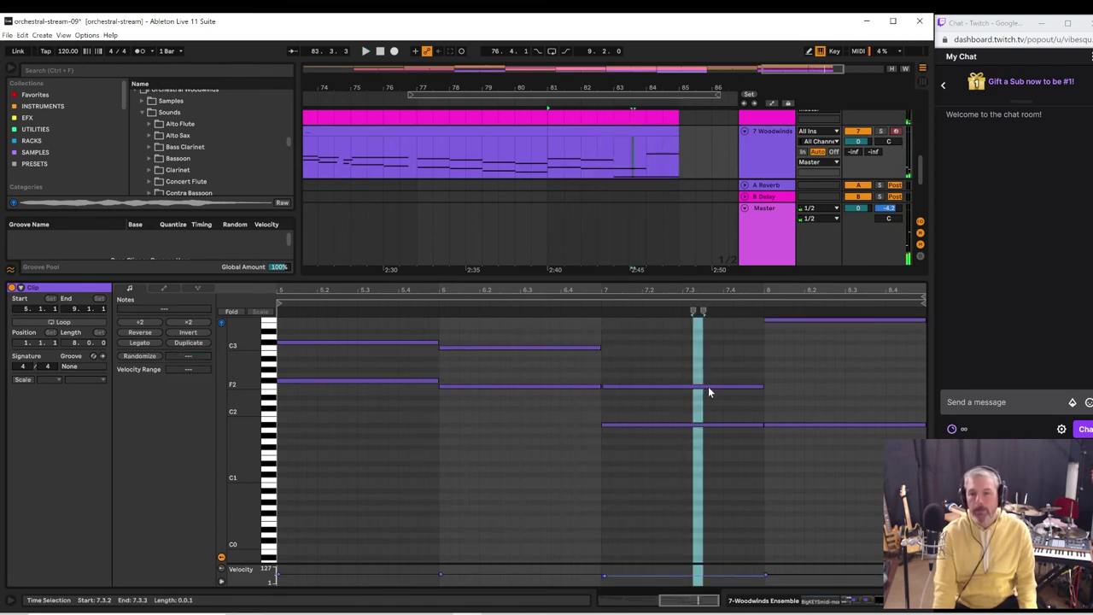
{"action": "left_click", "coordinate": [708, 386]}
{"action": "left_click", "coordinate": [637, 425]}
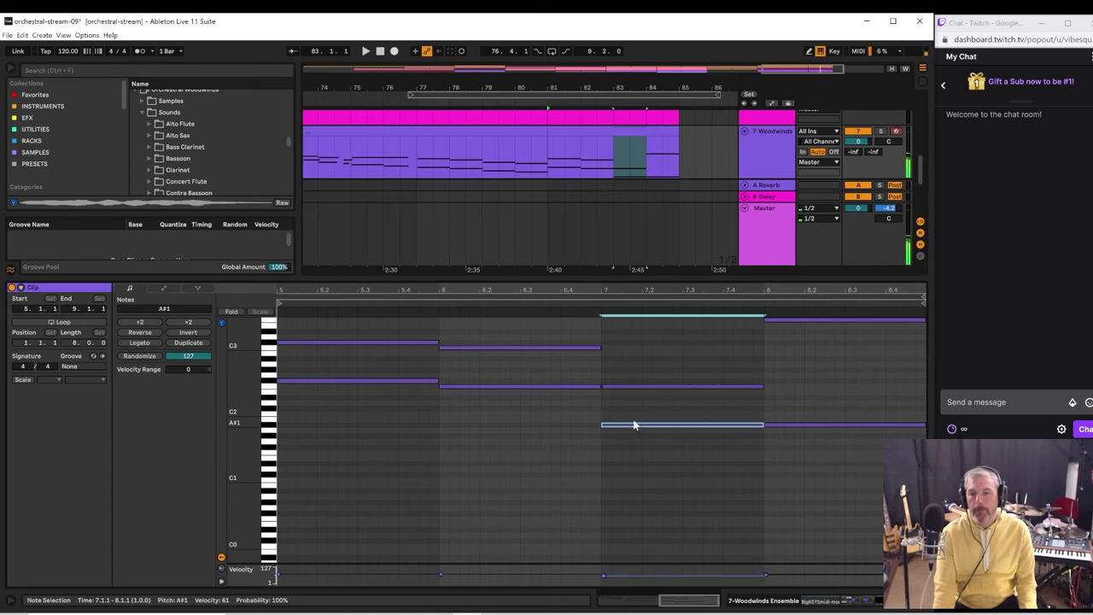
{"action": "left_click", "coordinate": [560, 347]}
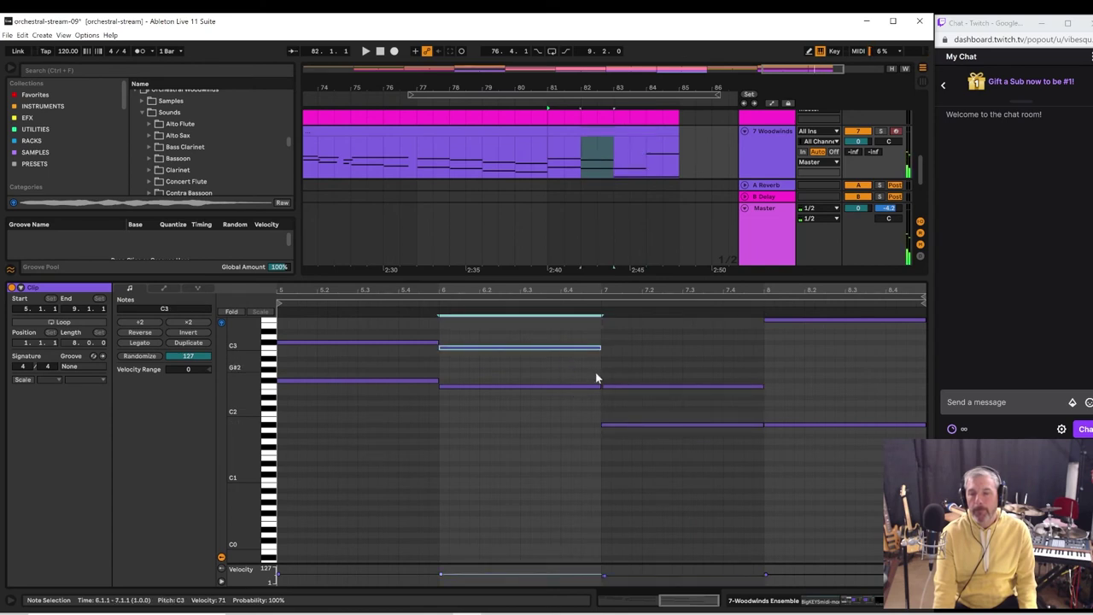
{"action": "left_click_drag", "start_coordinate": [612, 386], "coordinate": [618, 361]}
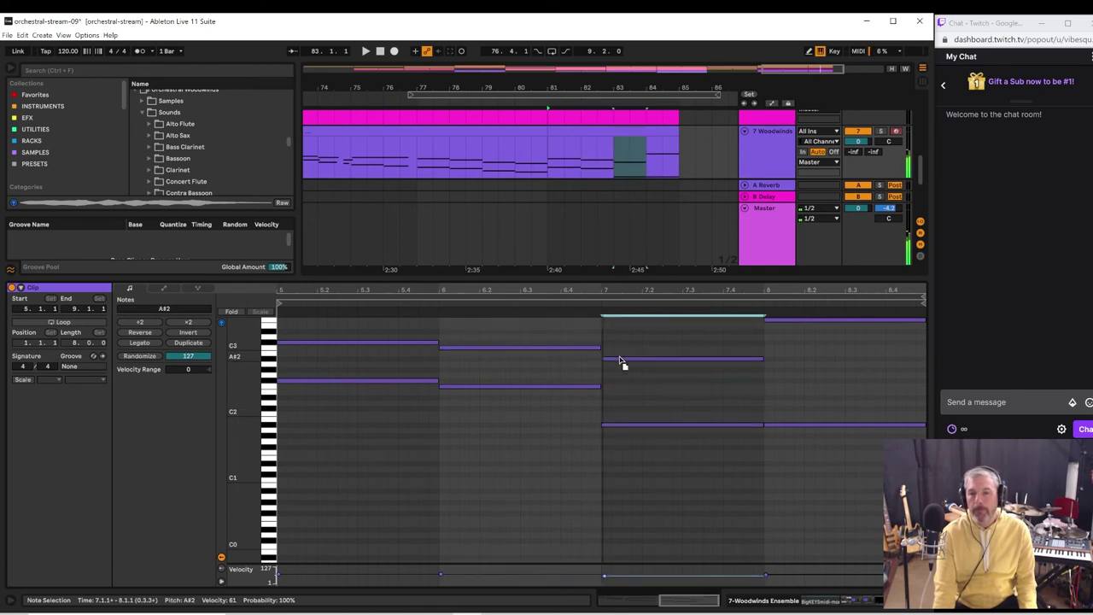
{"action": "key", "text": "space"}
{"action": "left_click", "coordinate": [589, 301]}
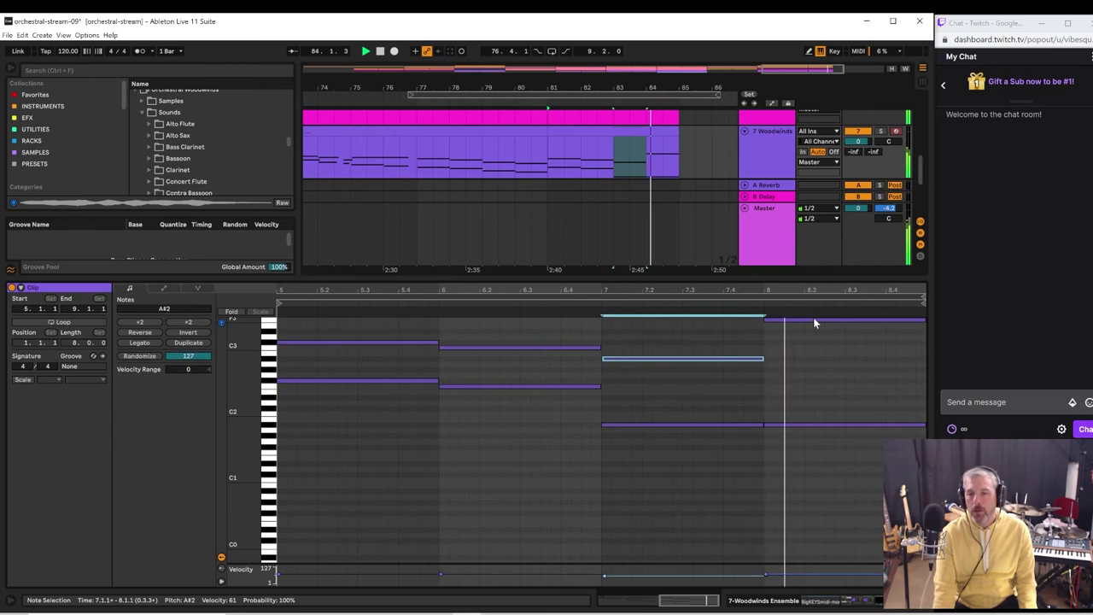
- Move the woodwinds' upper note in bar 84 to A#2, listen to the ending and shrink the note editor back
{"action": "left_click_drag", "start_coordinate": [814, 320], "coordinate": [813, 366]}
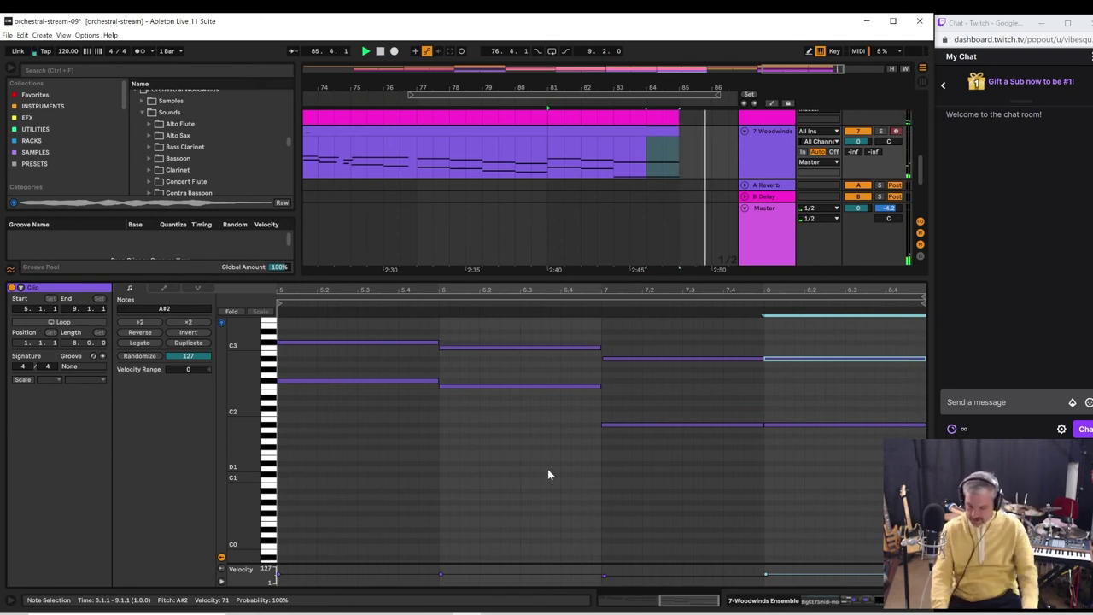
{"action": "left_click", "coordinate": [733, 317]}
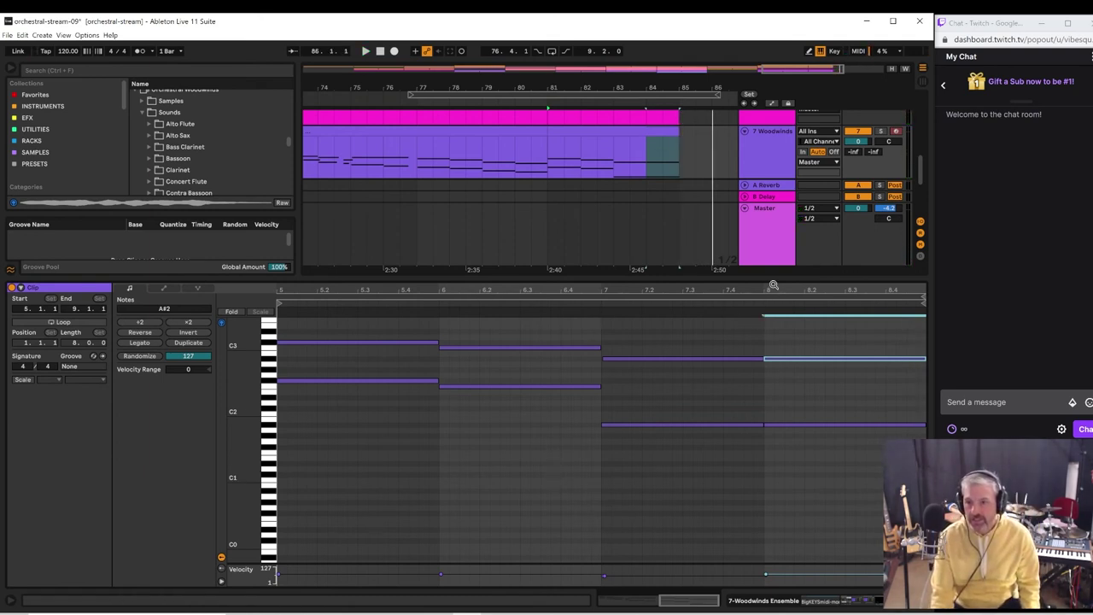
{"action": "left_click_drag", "start_coordinate": [773, 284], "coordinate": [849, 222]}
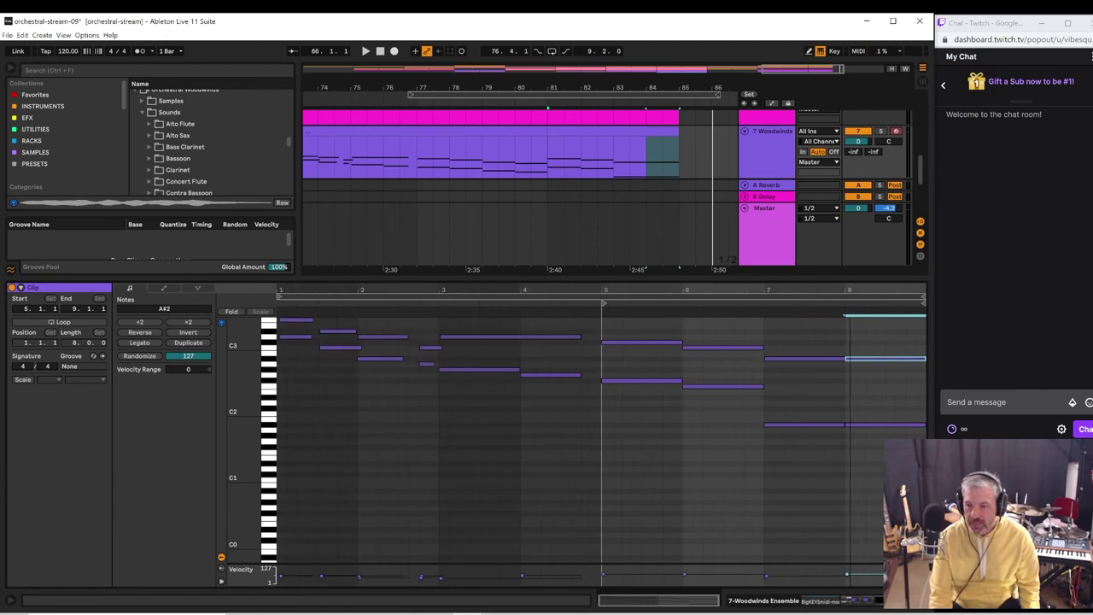
{"action": "left_click_drag", "start_coordinate": [652, 275], "coordinate": [641, 532]}
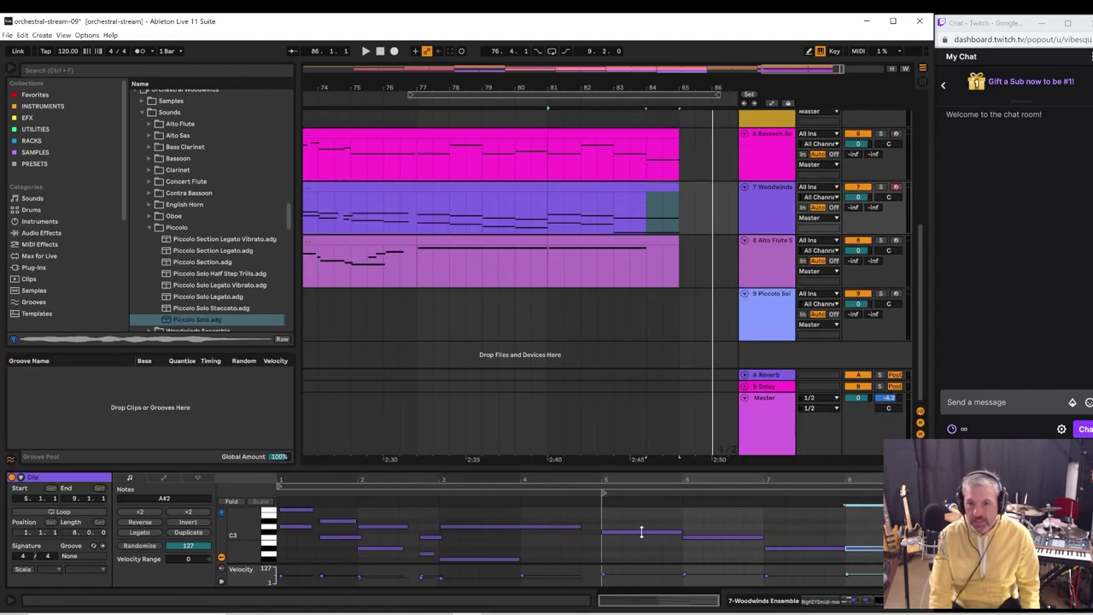
- Zoom in on the closing bars and play the arrangement from bar 81, then from bar 83
{"action": "left_click", "coordinate": [550, 266]}
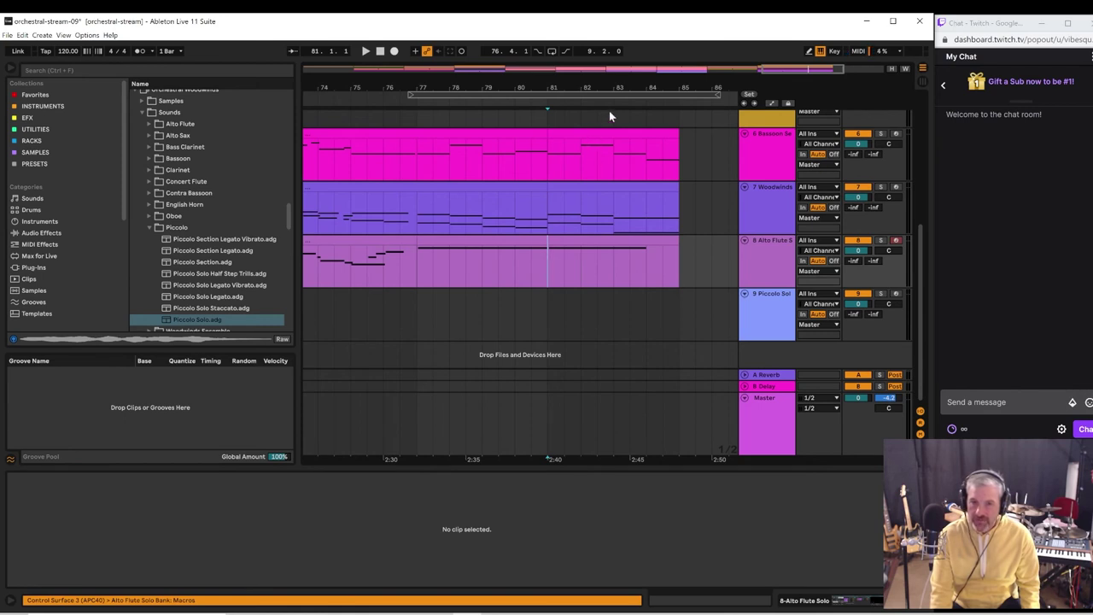
{"action": "left_click_drag", "start_coordinate": [615, 90], "coordinate": [539, 137]}
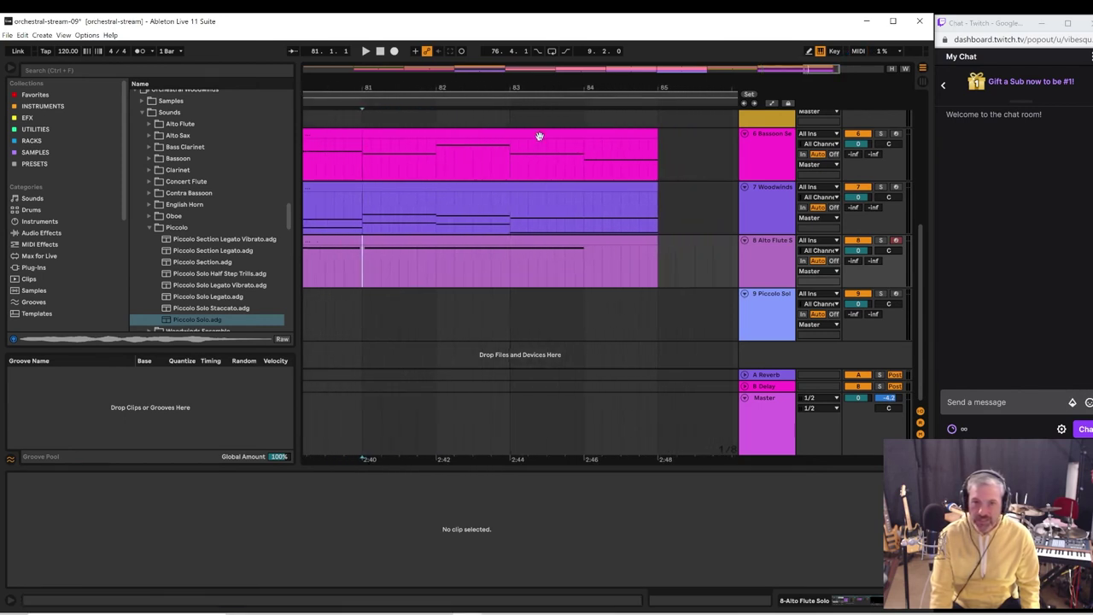
{"action": "key", "text": "space"}
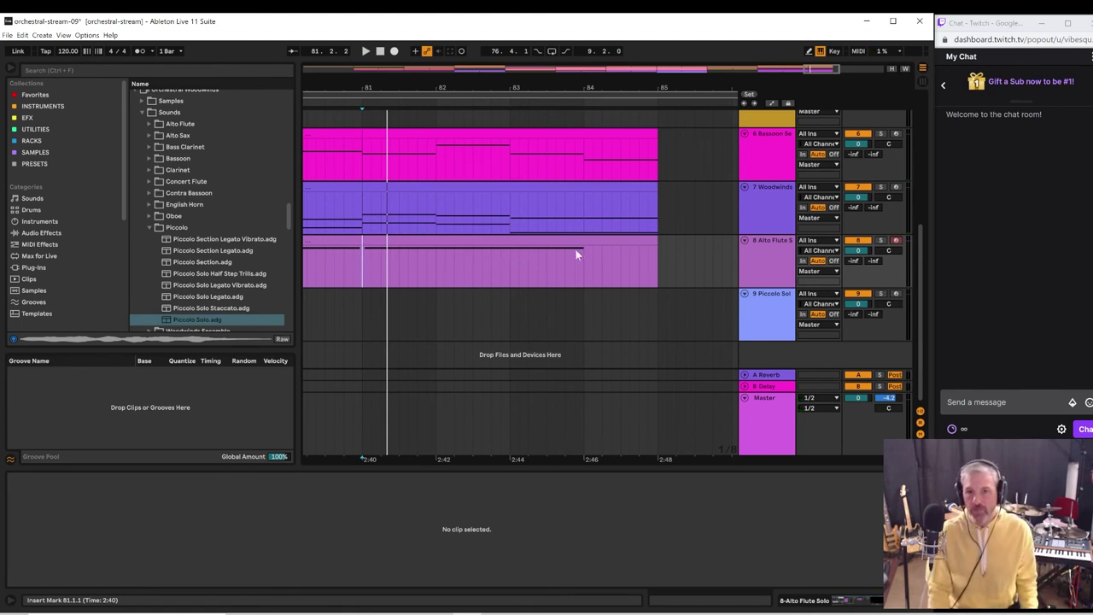
{"action": "left_click", "coordinate": [508, 266]}
{"action": "key", "text": "space"}
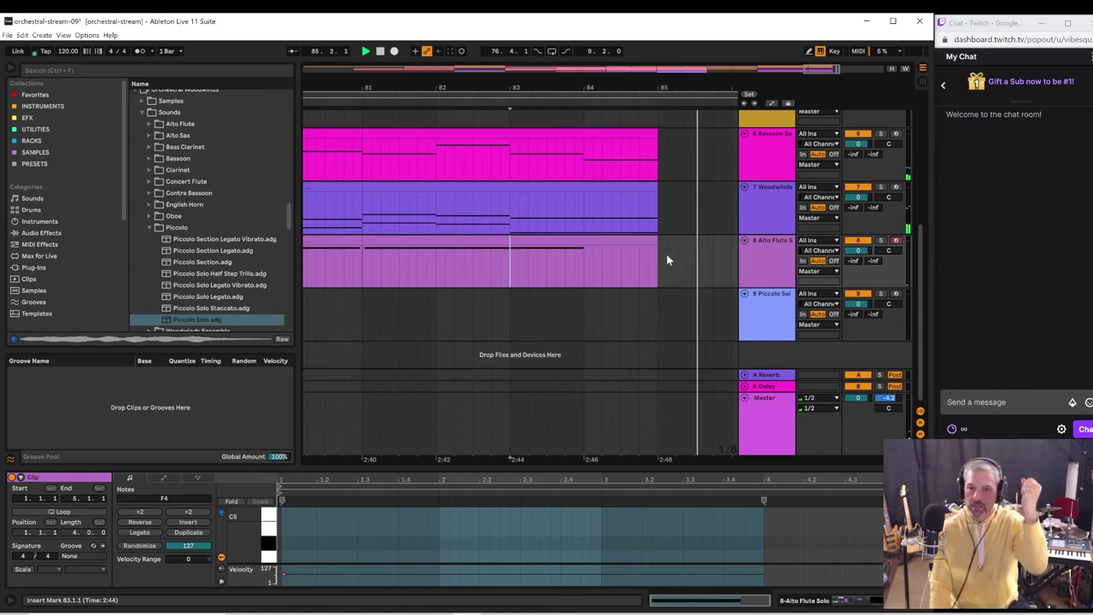
- Lengthen both tuba notes in bar 84 so they sustain to the end of the bar
{"action": "mouse_move", "coordinate": [654, 134]}
{"action": "left_mouse_down"}
{"action": "mouse_move", "coordinate": [675, 135]}
{"action": "mouse_move", "coordinate": [660, 138]}
{"action": "left_mouse_up"}
{"action": "scroll", "coordinate": [684, 205], "scroll_direction": "up", "scroll_amount": 8}
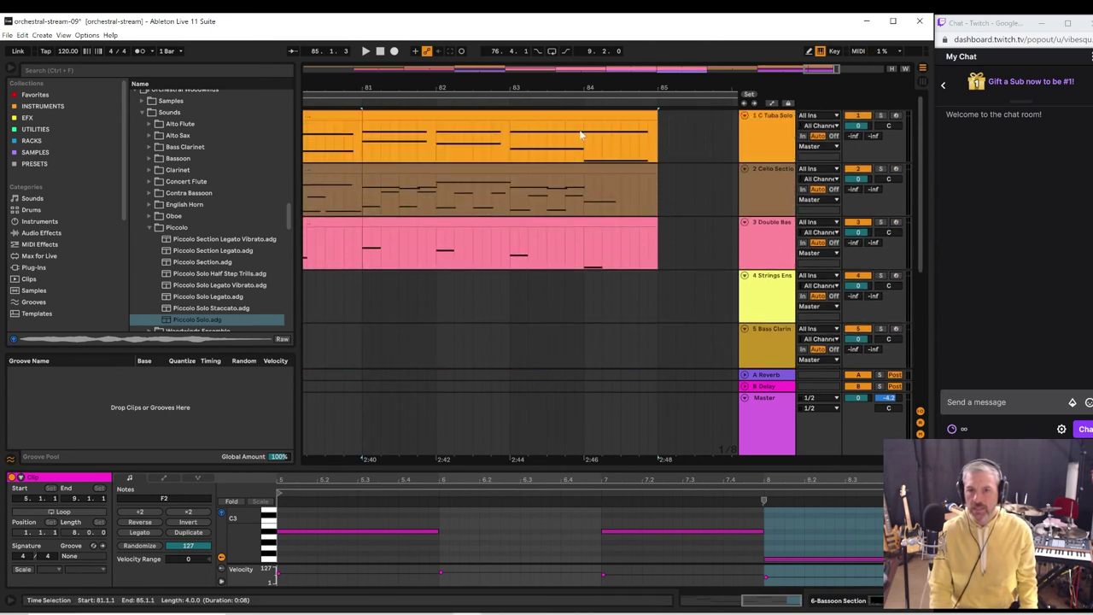
{"action": "left_click", "coordinate": [586, 112]}
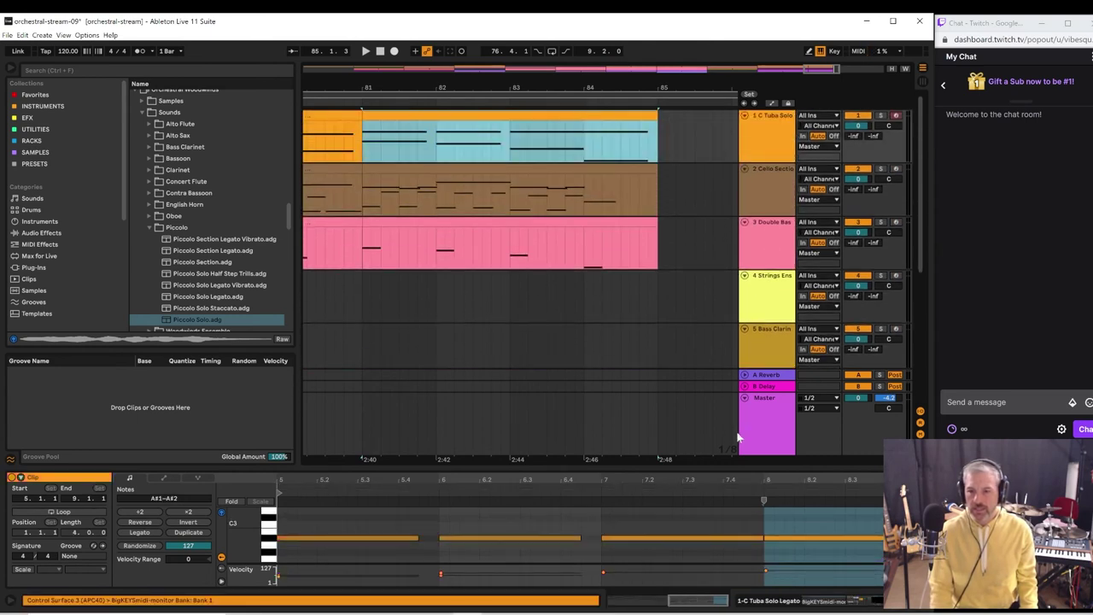
{"action": "left_click", "coordinate": [857, 485]}
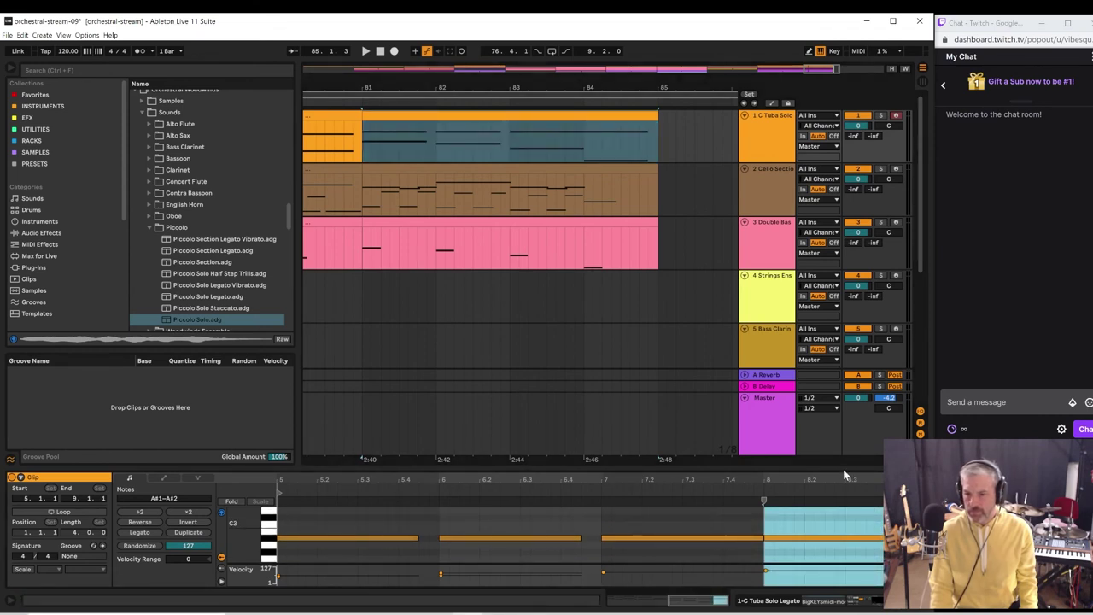
{"action": "left_click_drag", "start_coordinate": [843, 469], "coordinate": [843, 350]}
{"action": "left_click_drag", "start_coordinate": [815, 389], "coordinate": [866, 514]}
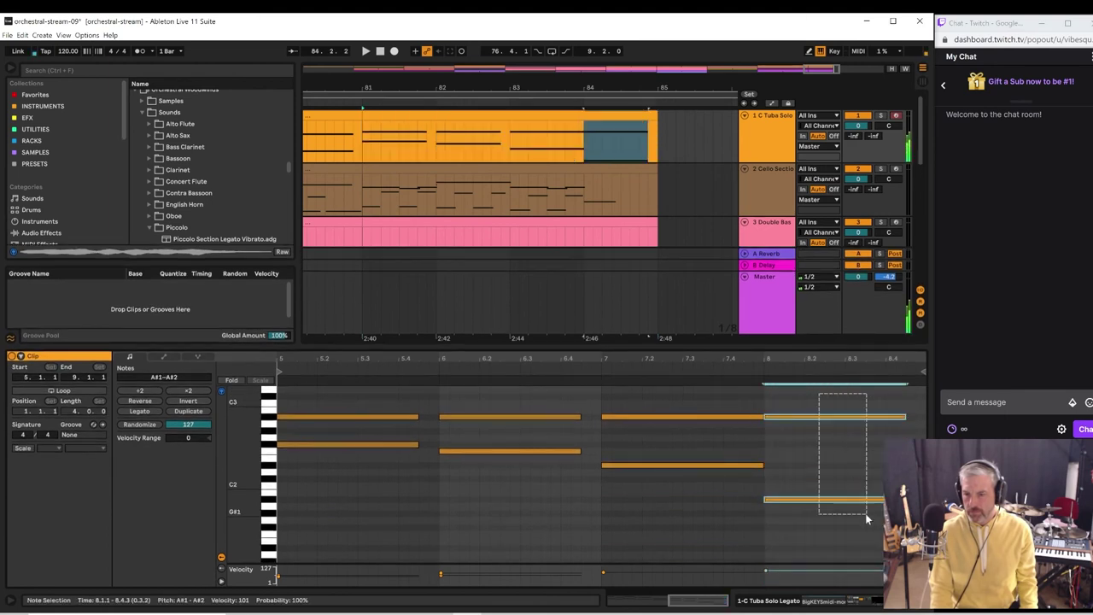
{"action": "left_click_drag", "start_coordinate": [903, 423], "coordinate": [920, 423]}
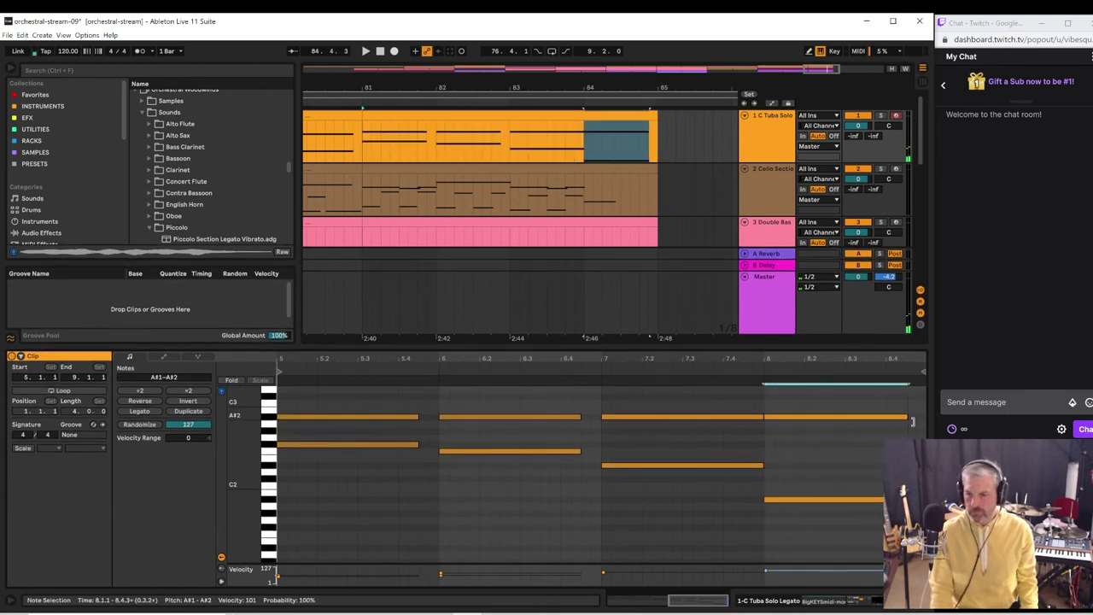
- Play the ending from bar 81 and check the cello's final note in bar 84
{"action": "key", "text": "space"}
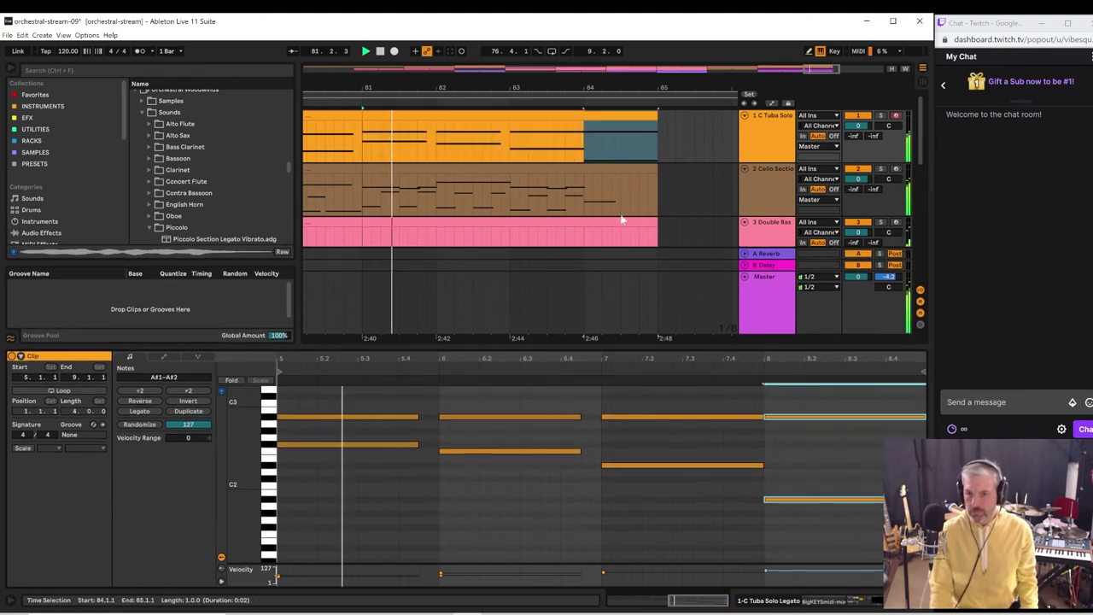
{"action": "left_click", "coordinate": [610, 178]}
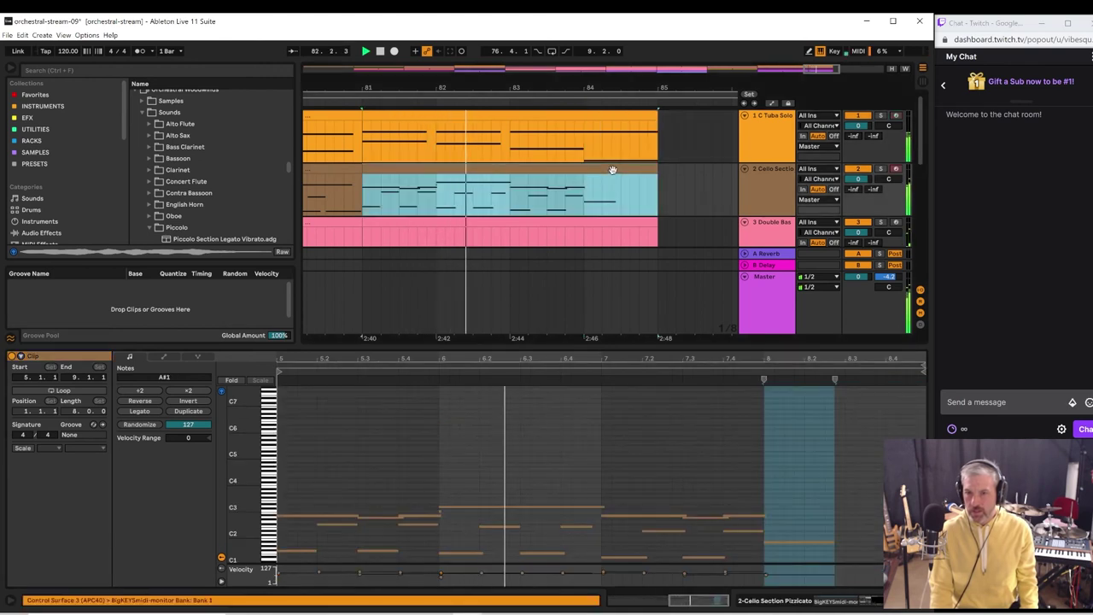
{"action": "left_click", "coordinate": [833, 540]}
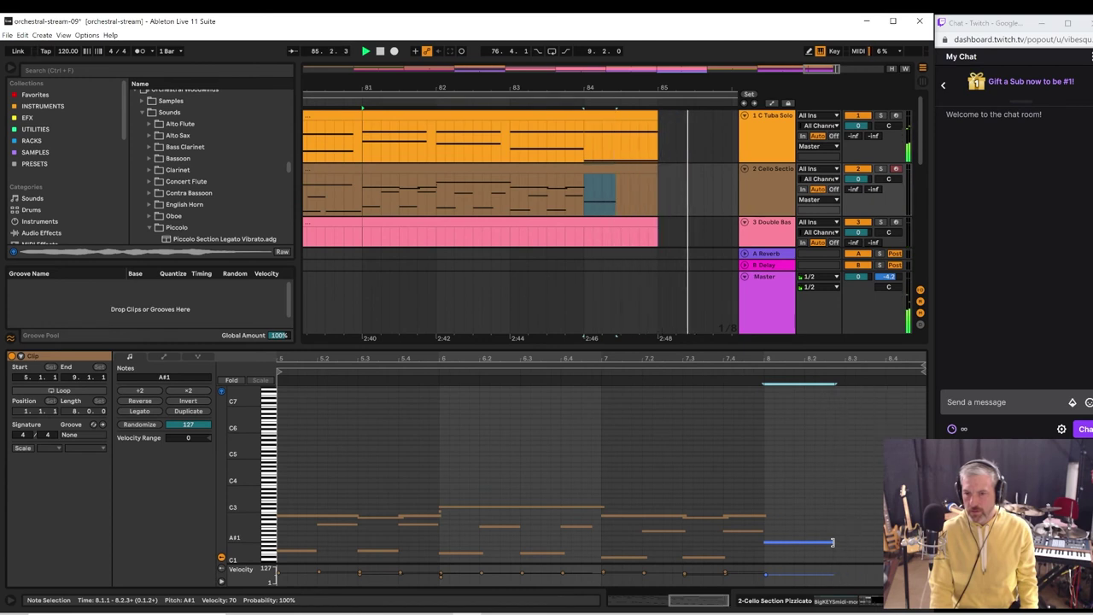
{"action": "left_click", "coordinate": [841, 541]}
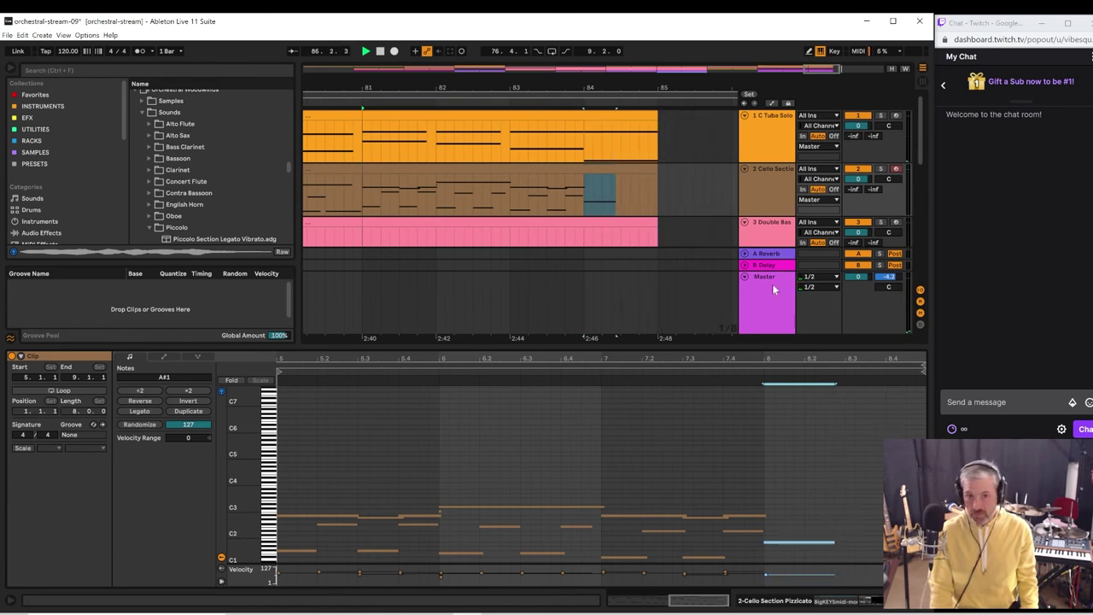
- Stop playback and set the loop over the whole arrangement, from 1.1.1 with a length of 85.1.0
{"action": "double_click", "coordinate": [504, 77]}
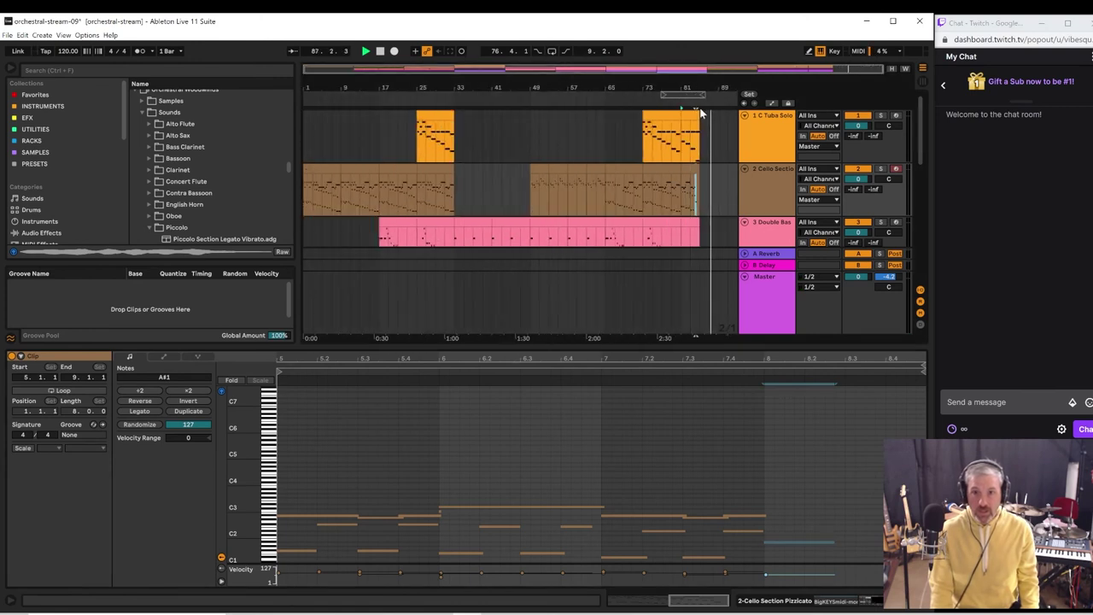
{"action": "key", "text": "space"}
{"action": "left_click_drag", "start_coordinate": [703, 190], "coordinate": [303, 189]}
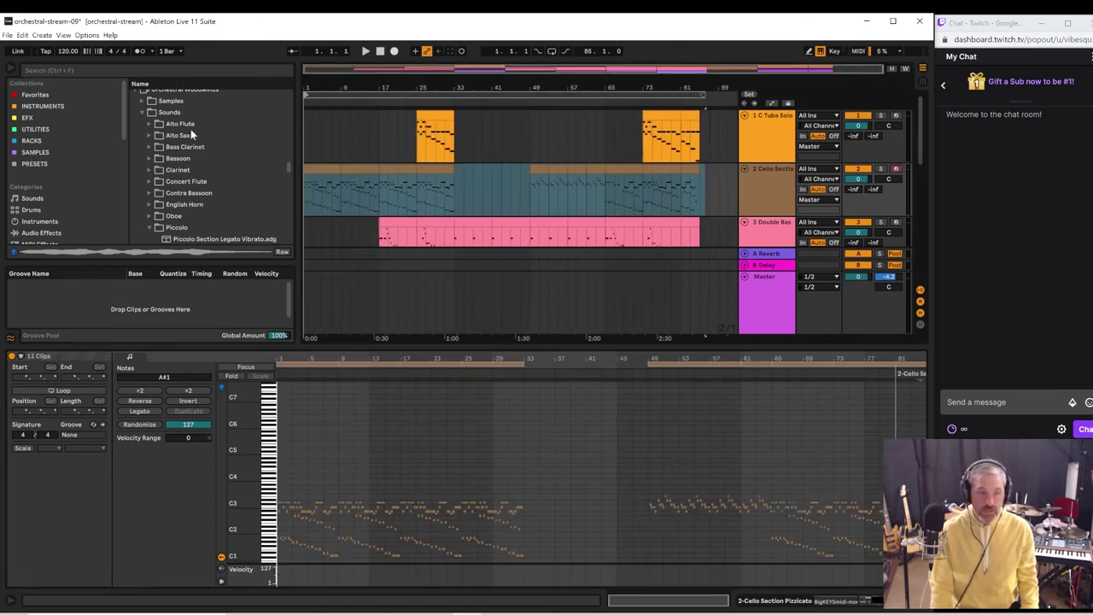
- Save the Live Set under the new name orchestral-stream-10
{"action": "left_click", "coordinate": [6, 35]}
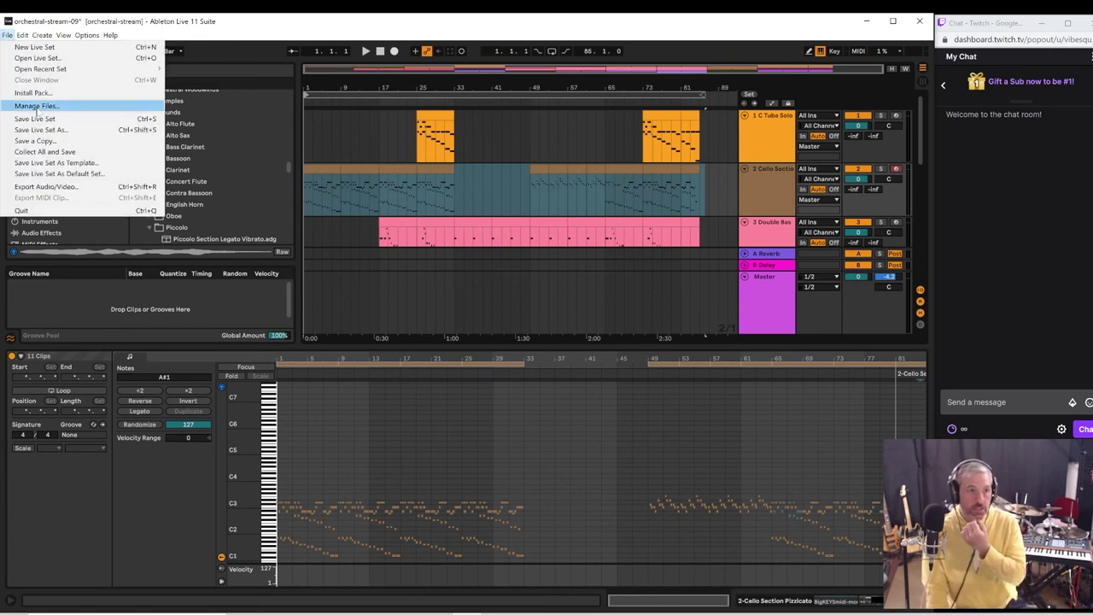
{"action": "left_click", "coordinate": [41, 130]}
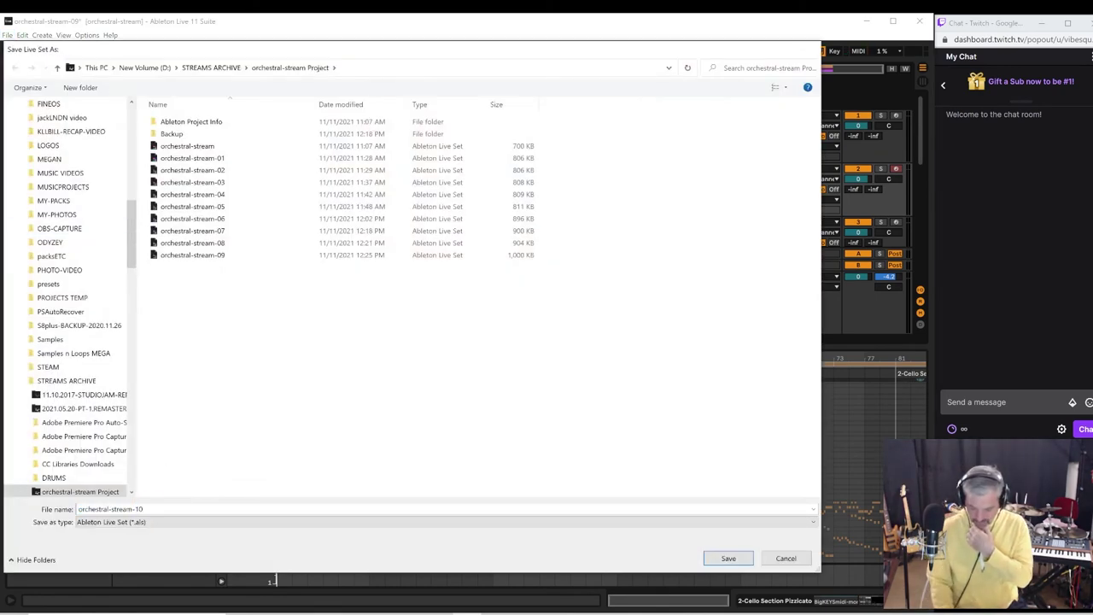
{"action": "key", "text": "Return"}
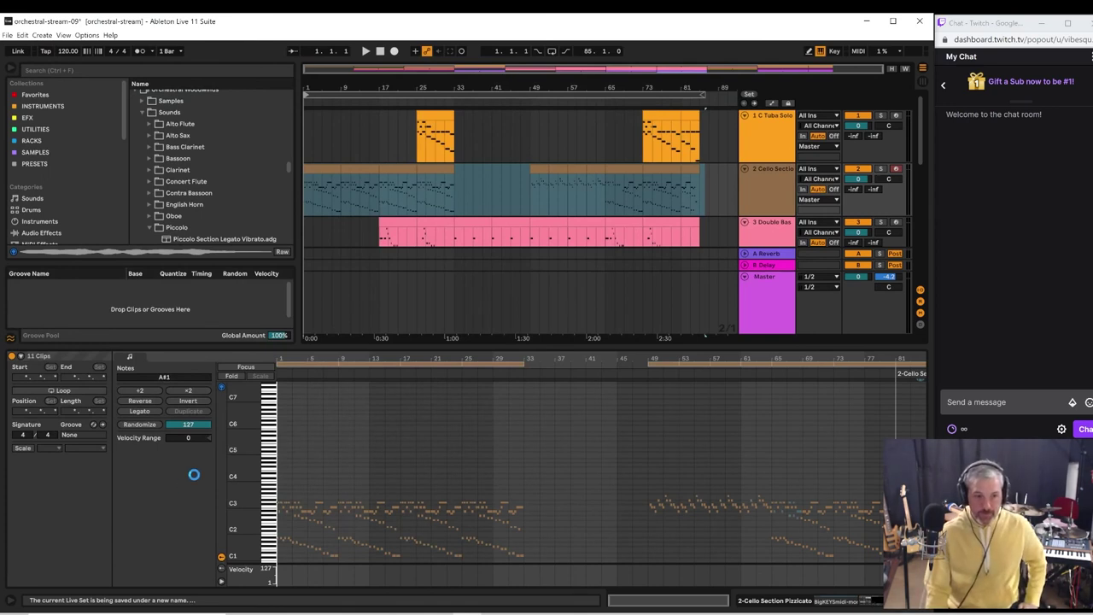
- Shrink the note editor and fold all tracks to give an overview of the whole arrangement
{"action": "left_click", "coordinate": [379, 53]}
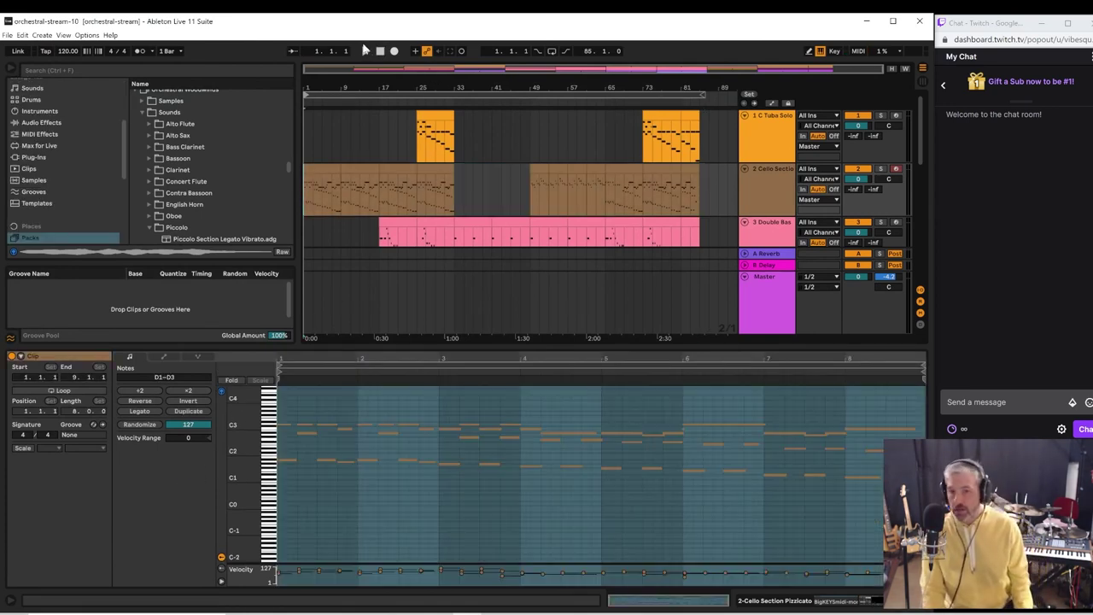
{"action": "left_click_drag", "start_coordinate": [436, 346], "coordinate": [439, 456]}
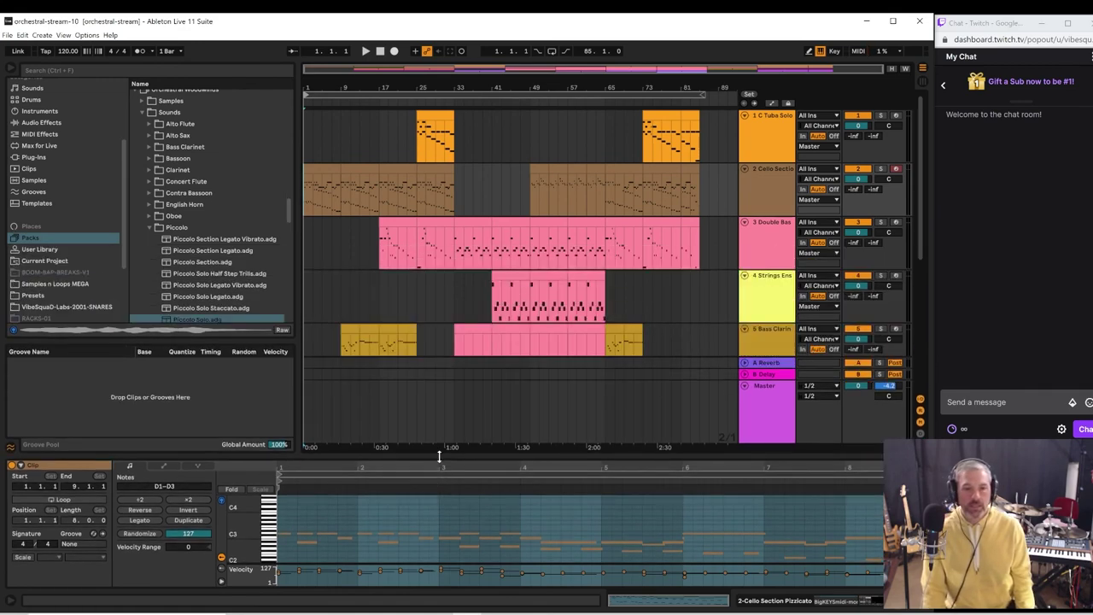
{"action": "left_click", "coordinate": [744, 331], "text": "alt"}
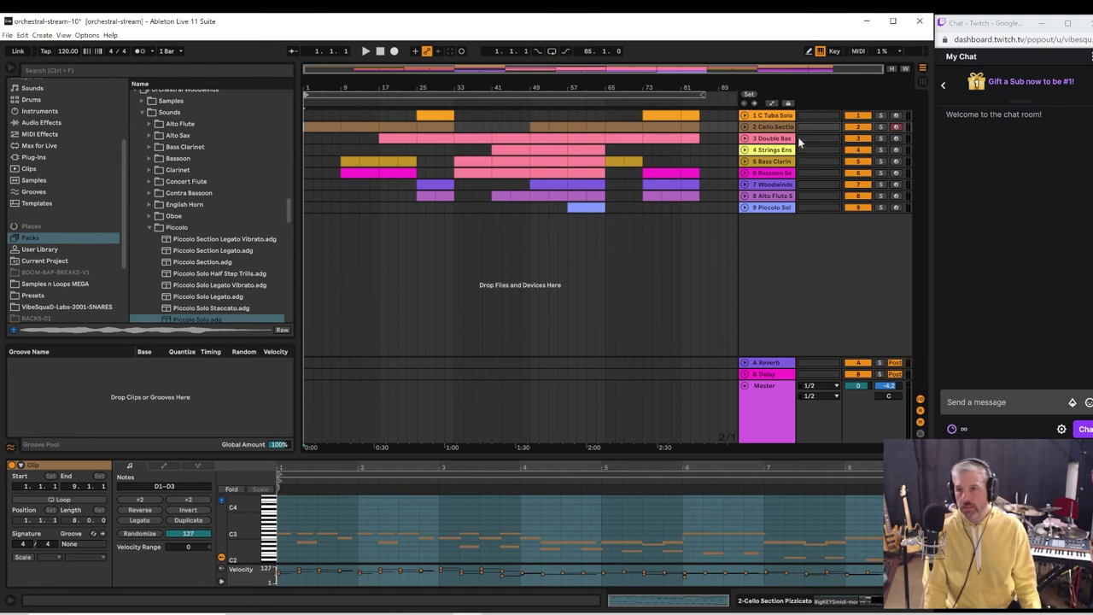
- Check the Session mixer, and look over the settings of the Master's FabFilter Pro-L 2 limiter
{"action": "left_click", "coordinate": [922, 82]}
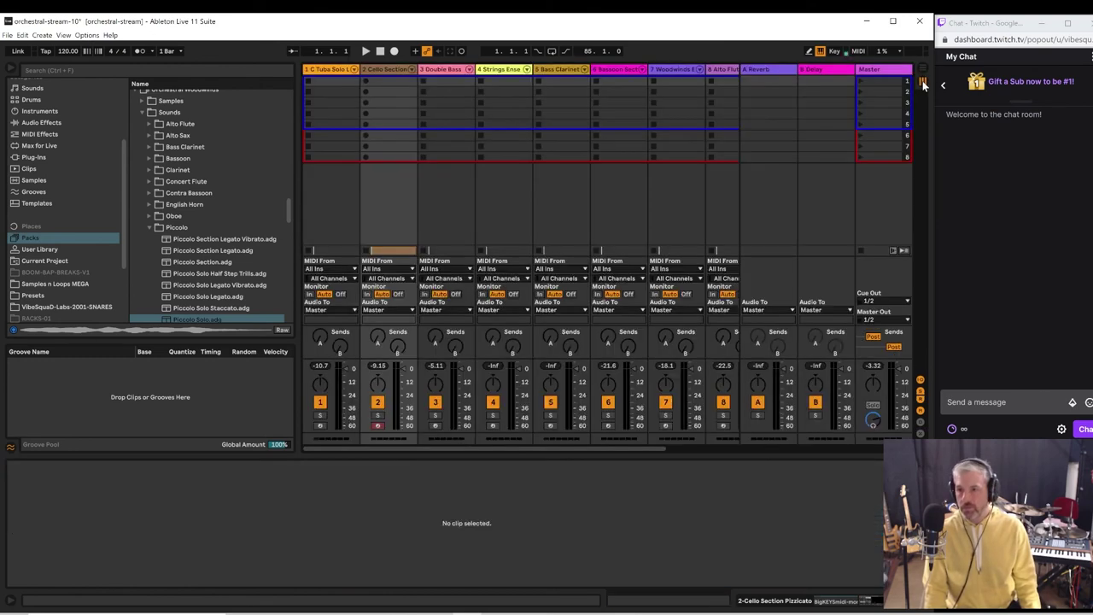
{"action": "left_click", "coordinate": [923, 71]}
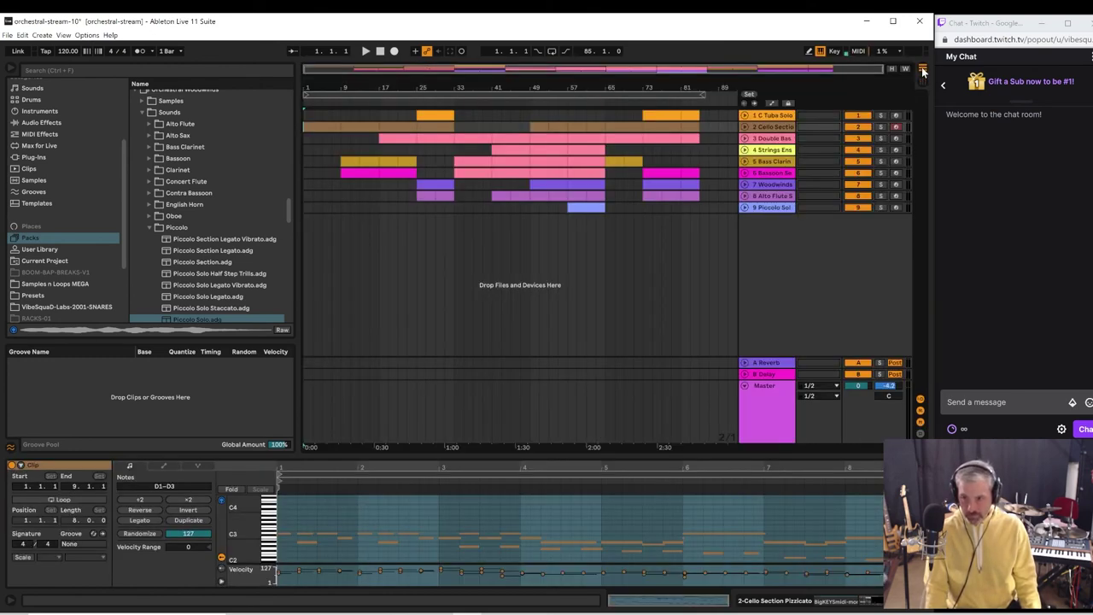
{"action": "left_click", "coordinate": [778, 407]}
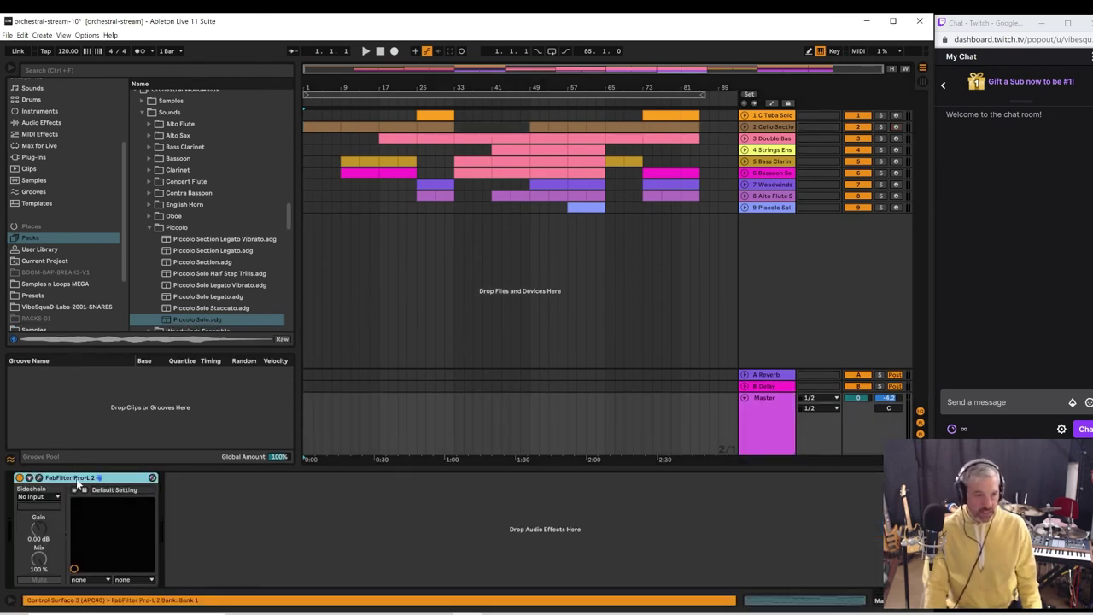
{"action": "left_click", "coordinate": [38, 478]}
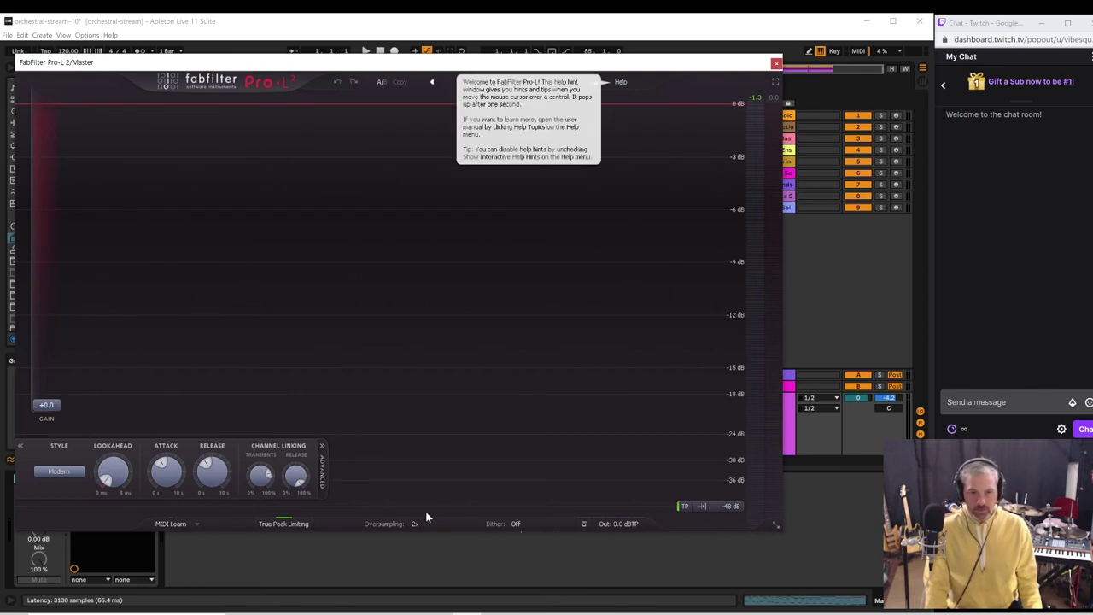
{"action": "left_click", "coordinate": [775, 65]}
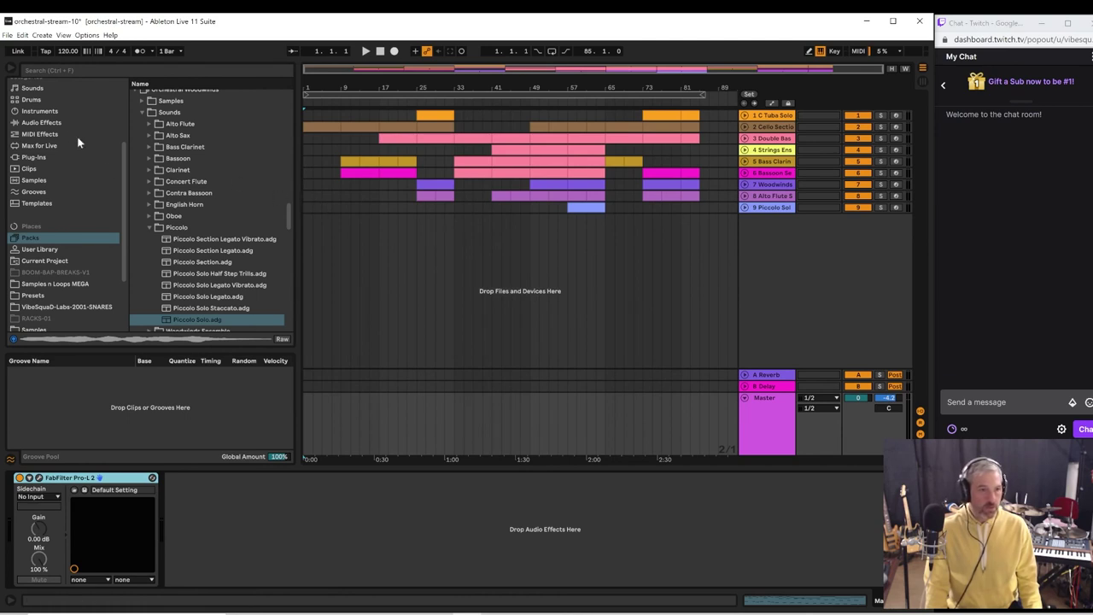
- Insert Virtual Tape Machines from the EFX collection ahead of the limiter on the Master track
{"action": "scroll", "coordinate": [115, 162], "scroll_direction": "down", "scroll_amount": 3}
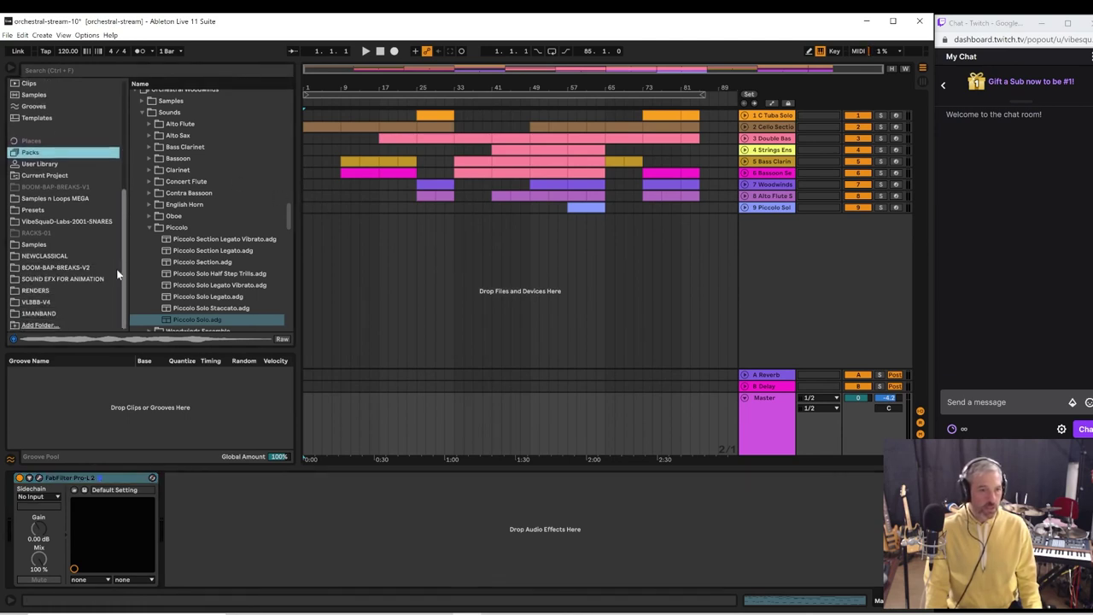
{"action": "scroll", "coordinate": [102, 123], "scroll_direction": "up", "scroll_amount": 6}
{"action": "left_click", "coordinate": [29, 117]}
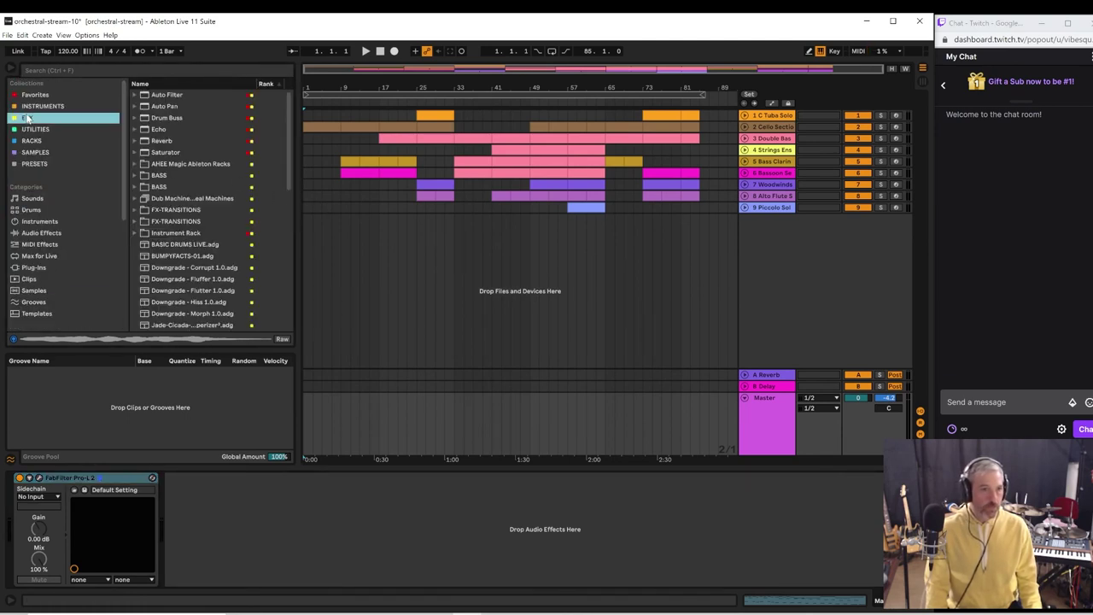
{"action": "scroll", "coordinate": [267, 242], "scroll_direction": "down", "scroll_amount": 10}
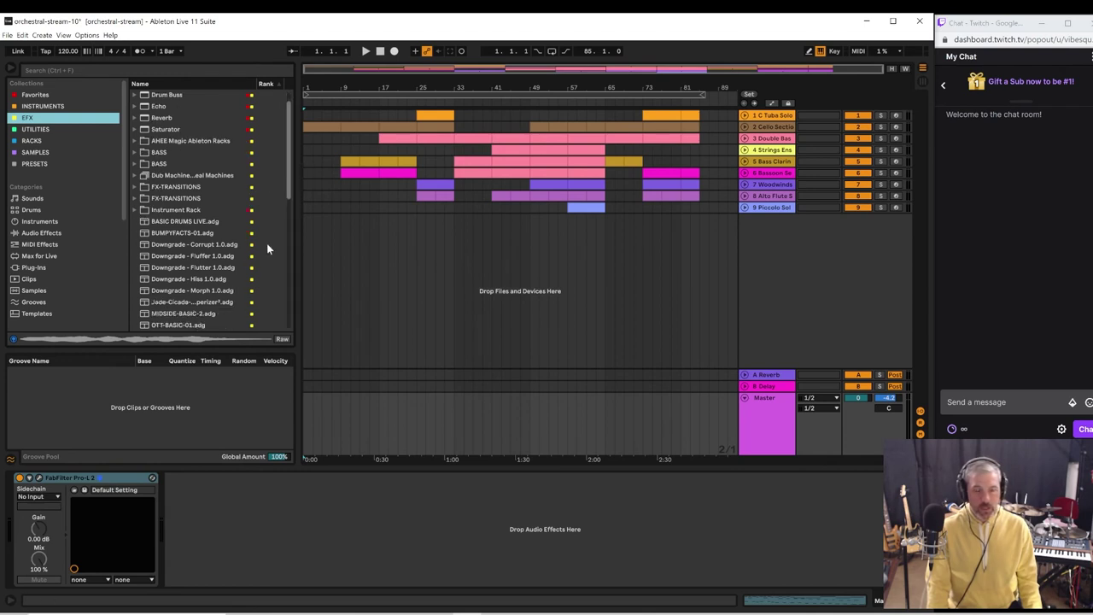
{"action": "left_click", "coordinate": [171, 314]}
{"action": "left_click_drag", "start_coordinate": [170, 318], "coordinate": [19, 504]}
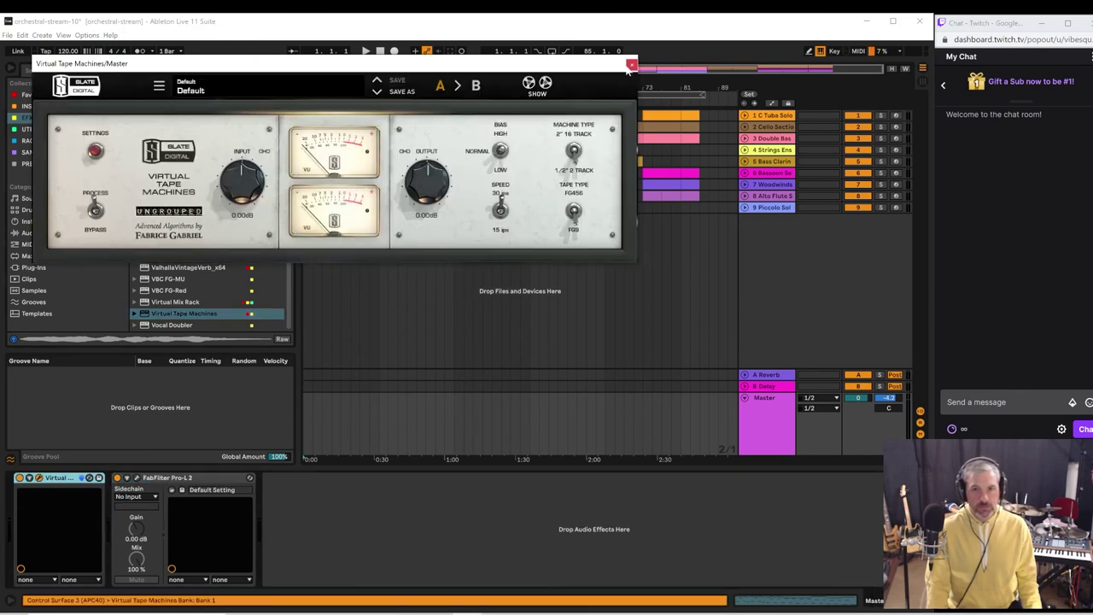
{"action": "left_click", "coordinate": [631, 66]}
- Listen to the opening bars and insert the VBC FG-Red compressor between Virtual Tape Machines and Pro-L 2 on the Master
{"action": "key", "text": "space"}
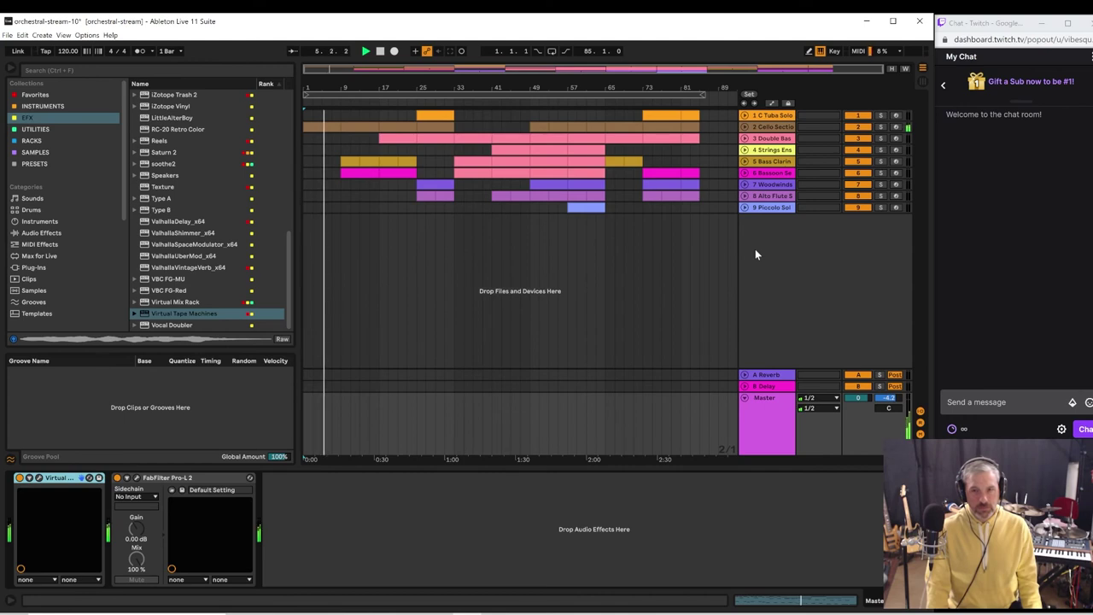
{"action": "left_click", "coordinate": [772, 418]}
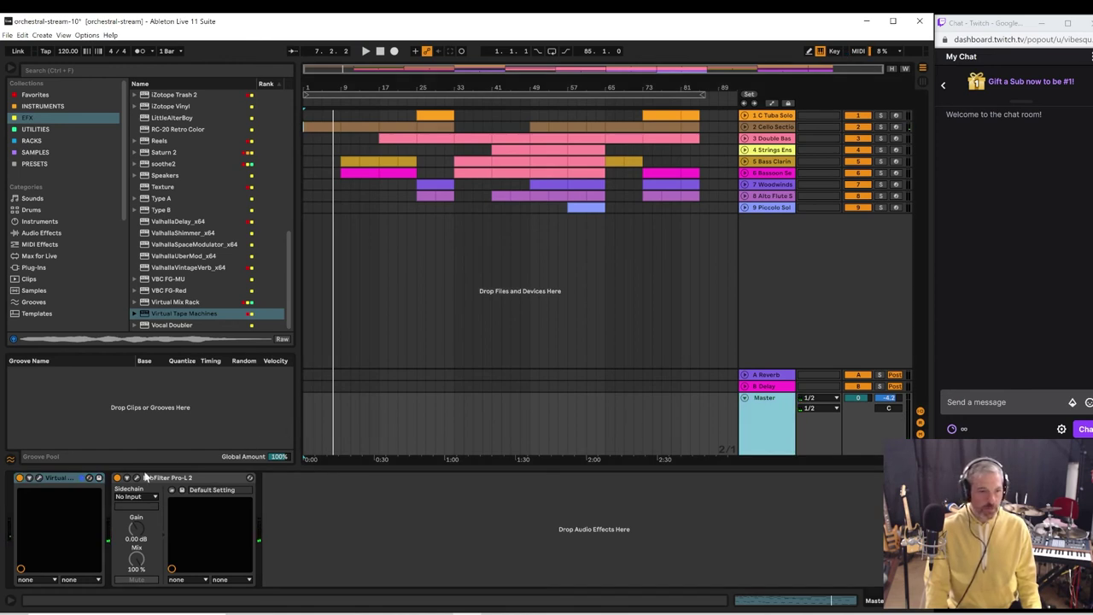
{"action": "left_click", "coordinate": [153, 293]}
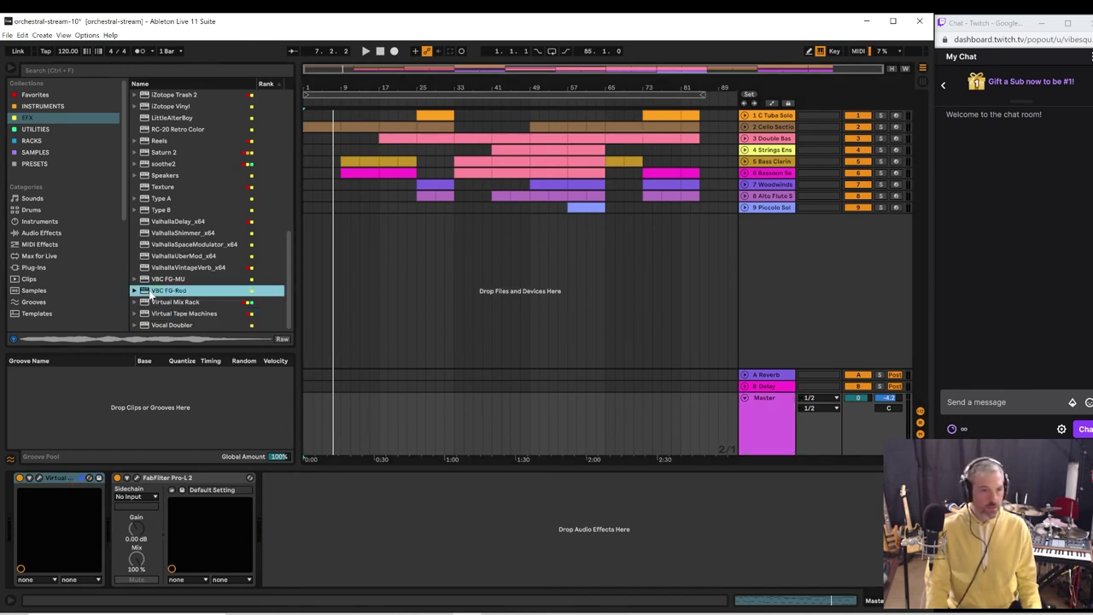
{"action": "left_click_drag", "start_coordinate": [132, 458], "coordinate": [104, 497]}
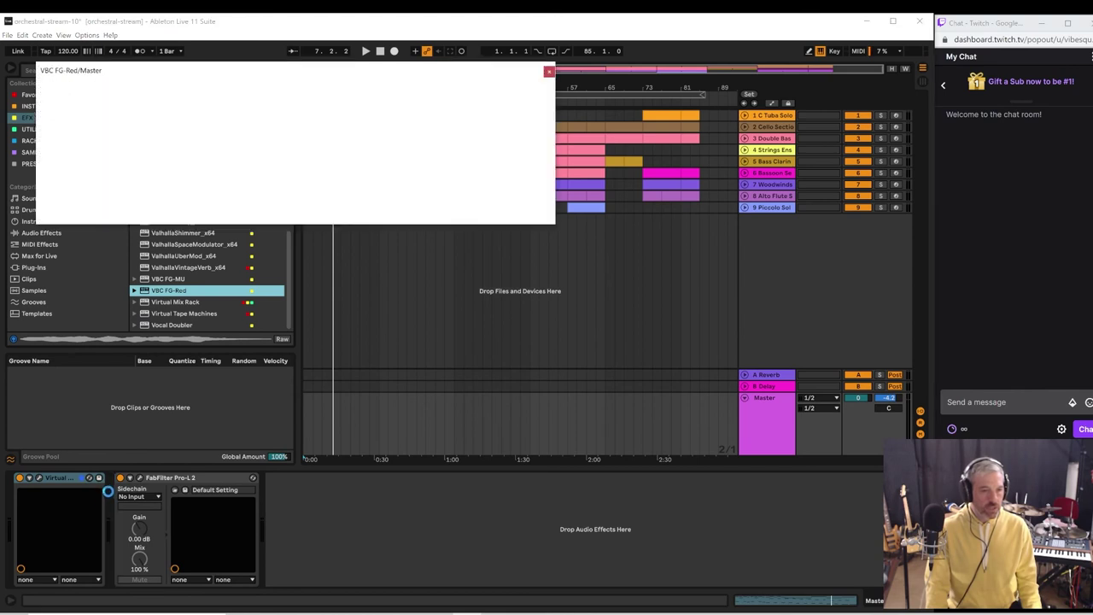
{"action": "left_click", "coordinate": [294, 164]}
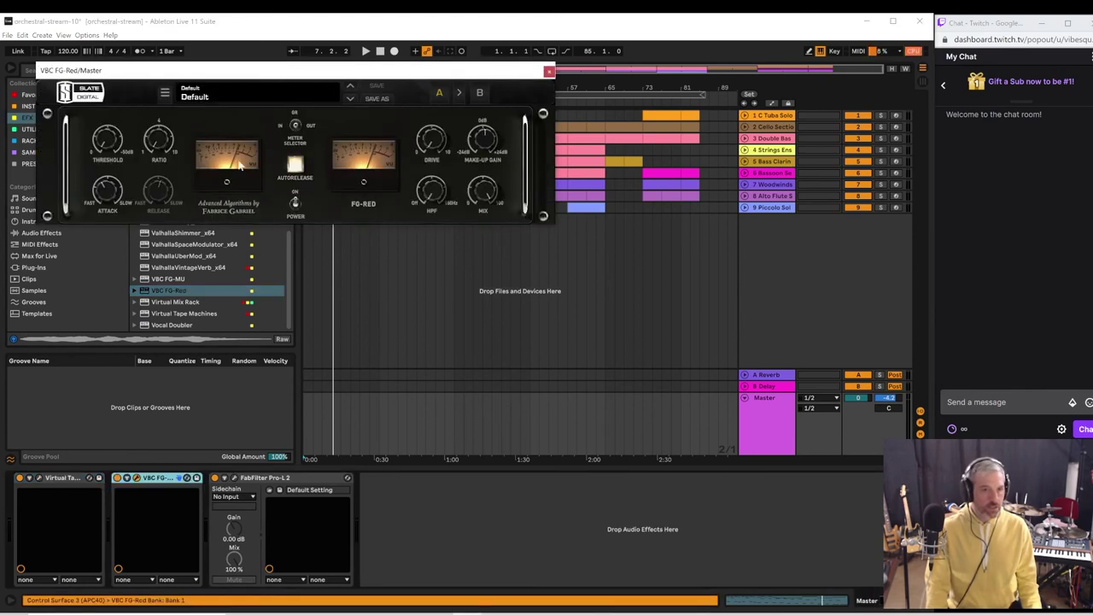
- Set the FG-Red's threshold to -9.8 dB and its drive to 2.5 while listening to the opening bars
{"action": "left_click_drag", "start_coordinate": [151, 145], "coordinate": [110, 108]}
{"action": "key", "text": "space"}
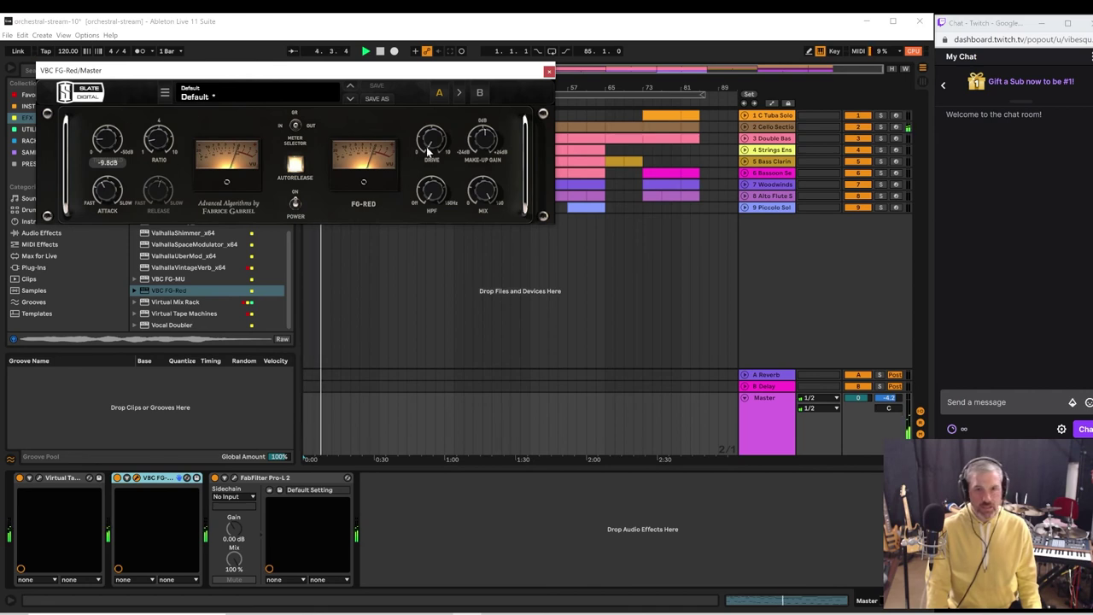
{"action": "mouse_move", "coordinate": [424, 122]}
{"action": "left_click_drag", "start_coordinate": [424, 122], "coordinate": [425, 86]}
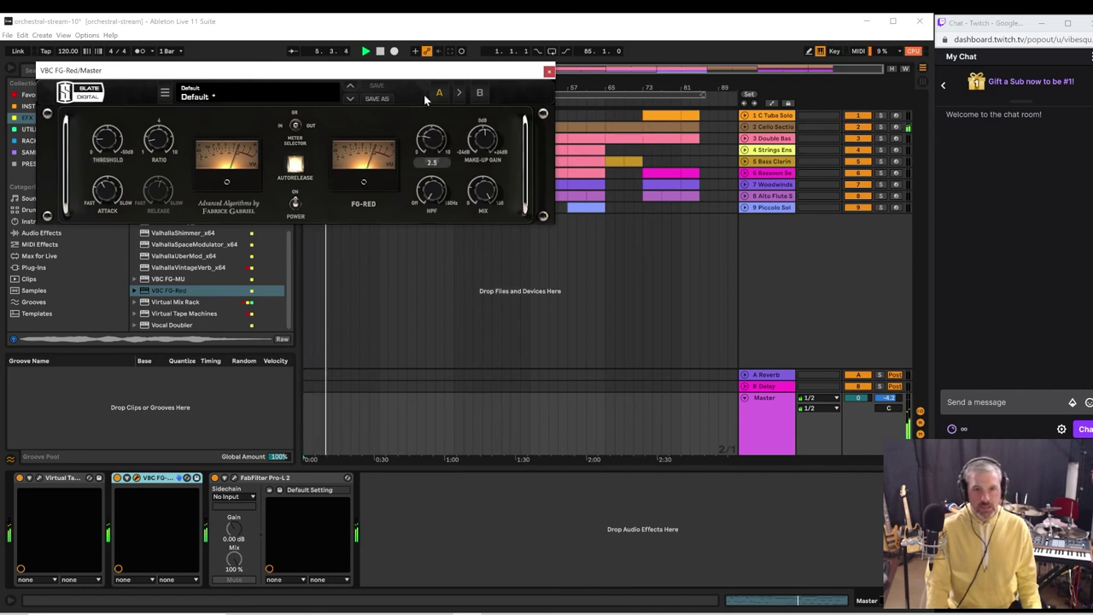
{"action": "left_click", "coordinate": [548, 71]}
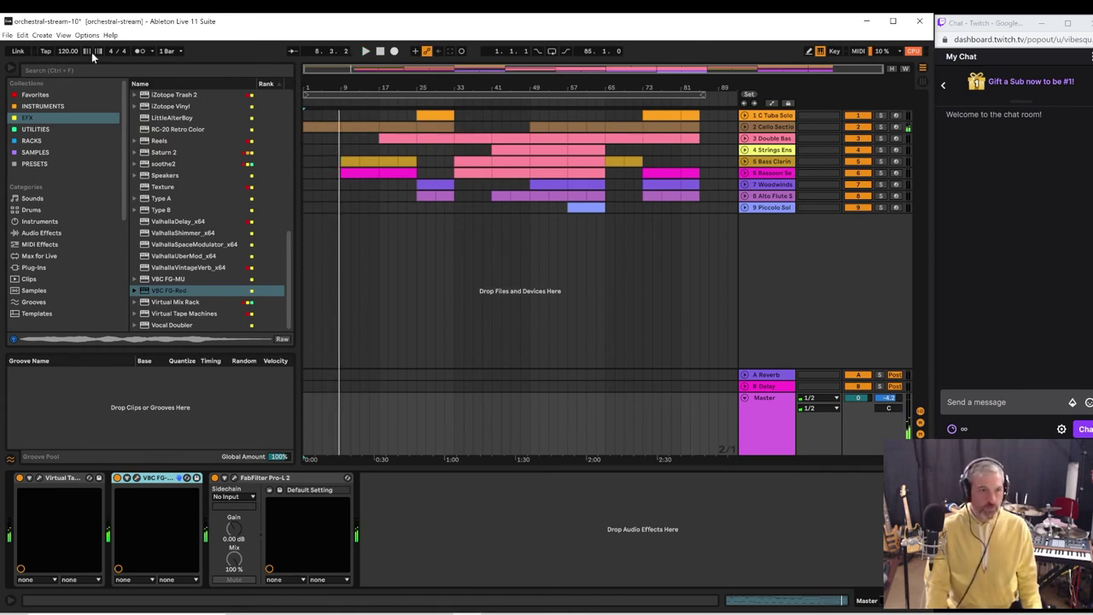
- Save the Live Set with the new Master effects chain
{"action": "left_click", "coordinate": [9, 38]}
{"action": "left_click", "coordinate": [29, 114]}
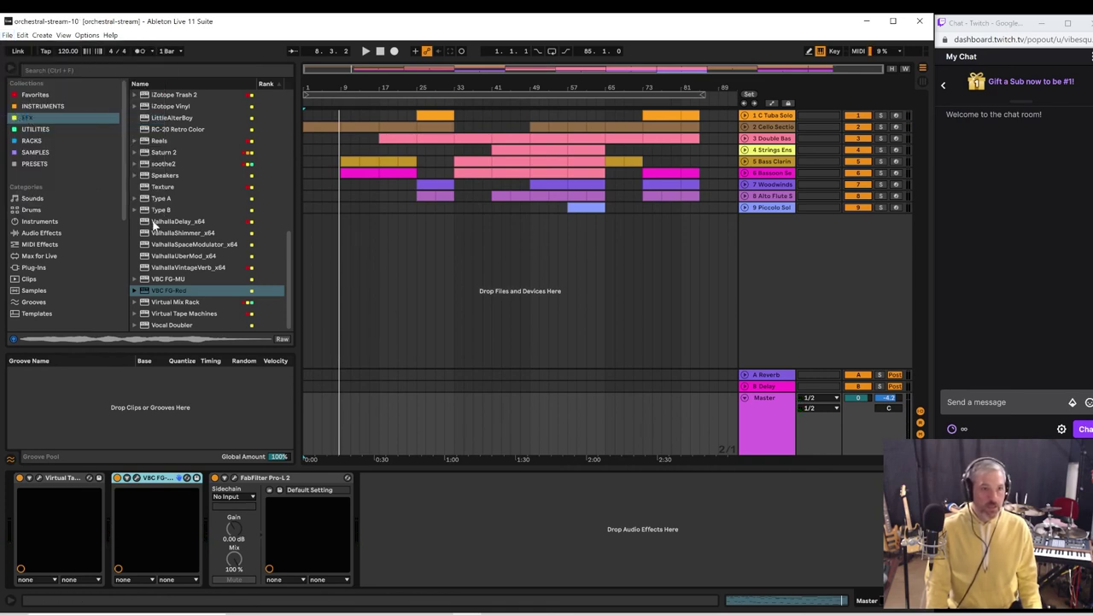
- Insert Virtual Mix Rack with its default Virtual MixBuss module on the Master and place it first in the chain, ahead of Virtual Tape Machines
{"action": "left_click", "coordinate": [205, 302]}
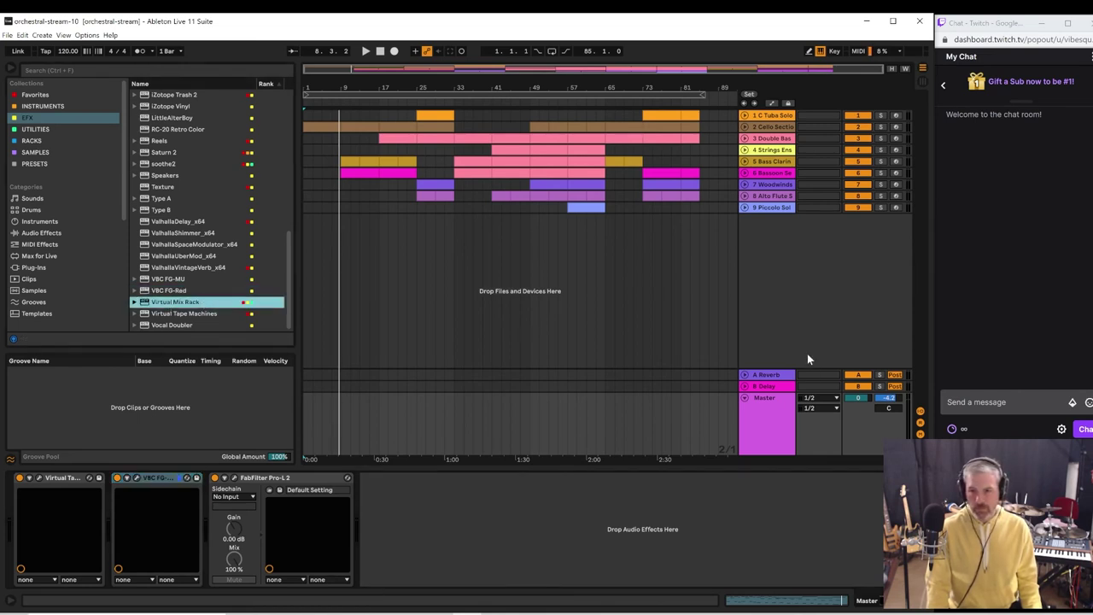
{"action": "left_click", "coordinate": [770, 421]}
{"action": "left_click_drag", "start_coordinate": [184, 301], "coordinate": [459, 535]}
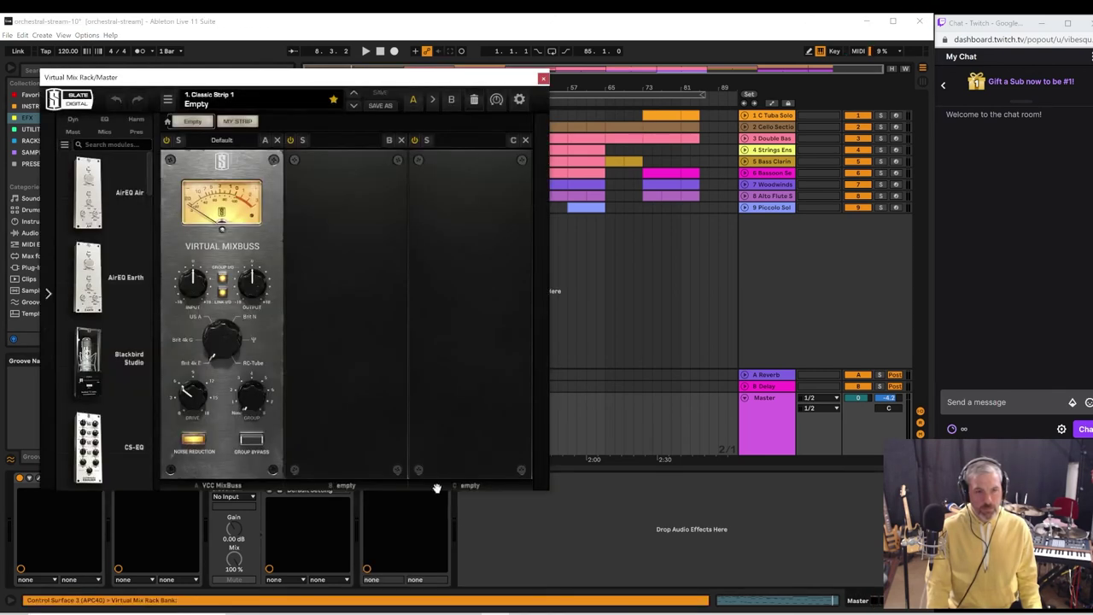
{"action": "left_click", "coordinate": [251, 441]}
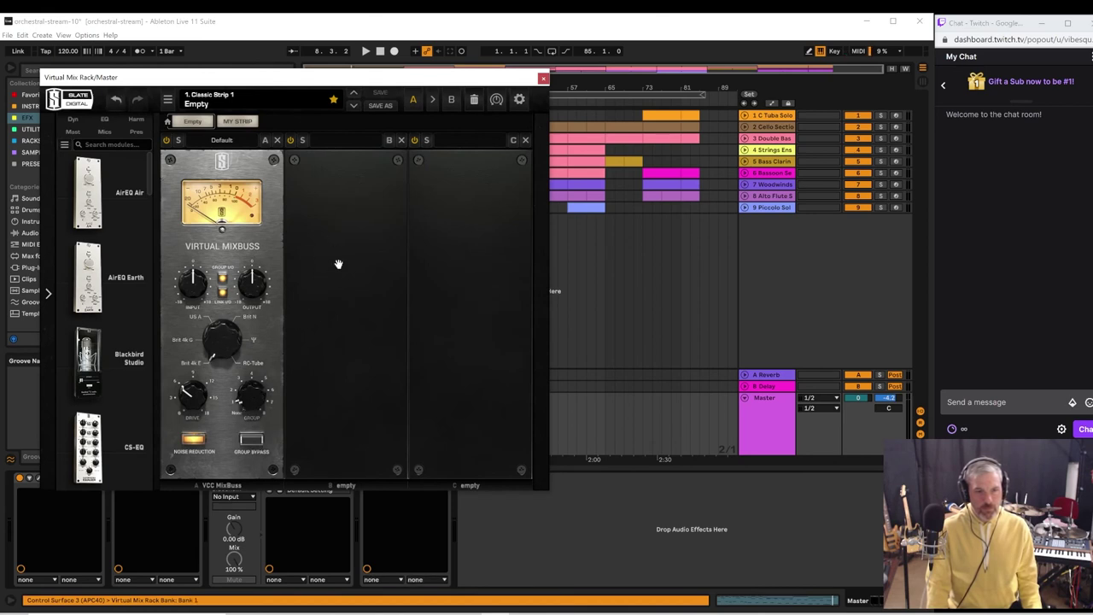
{"action": "left_click", "coordinate": [543, 79]}
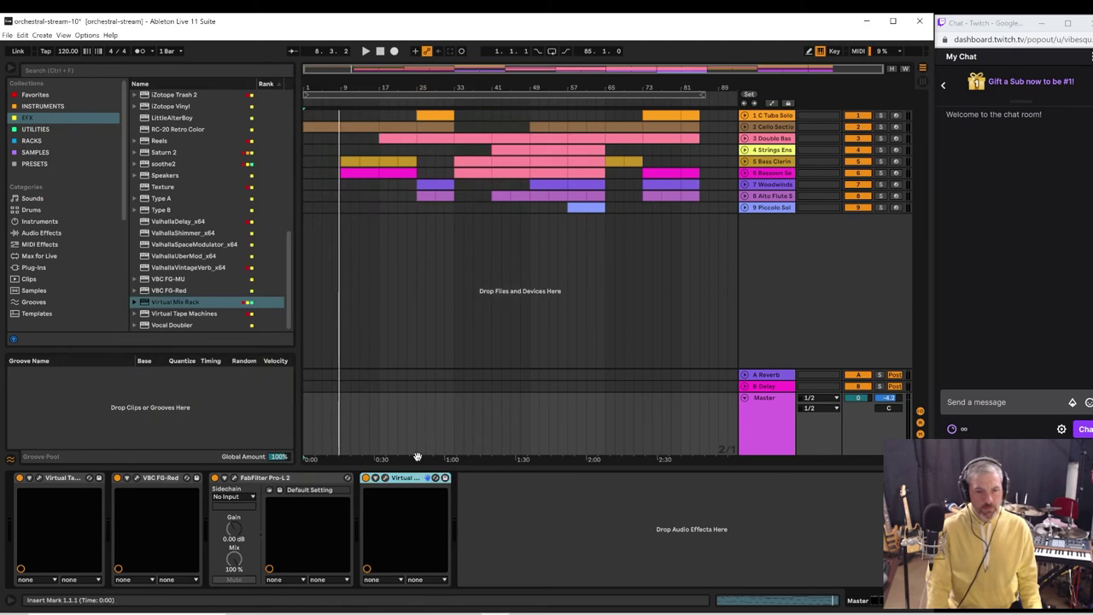
{"action": "left_click_drag", "start_coordinate": [97, 513], "coordinate": [42, 508]}
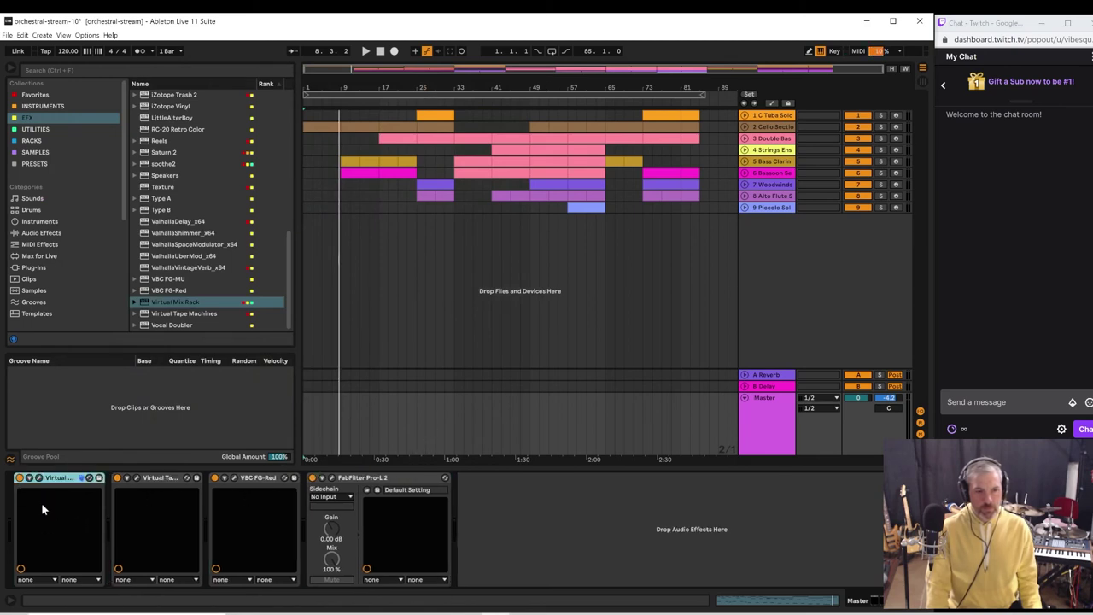
- Insert Virtual Mix Rack on the C Tuba Solo track and replace its Virtual MixBuss with the VCC Channel module
{"action": "left_click", "coordinate": [146, 301]}
{"action": "left_click", "coordinate": [760, 117]}
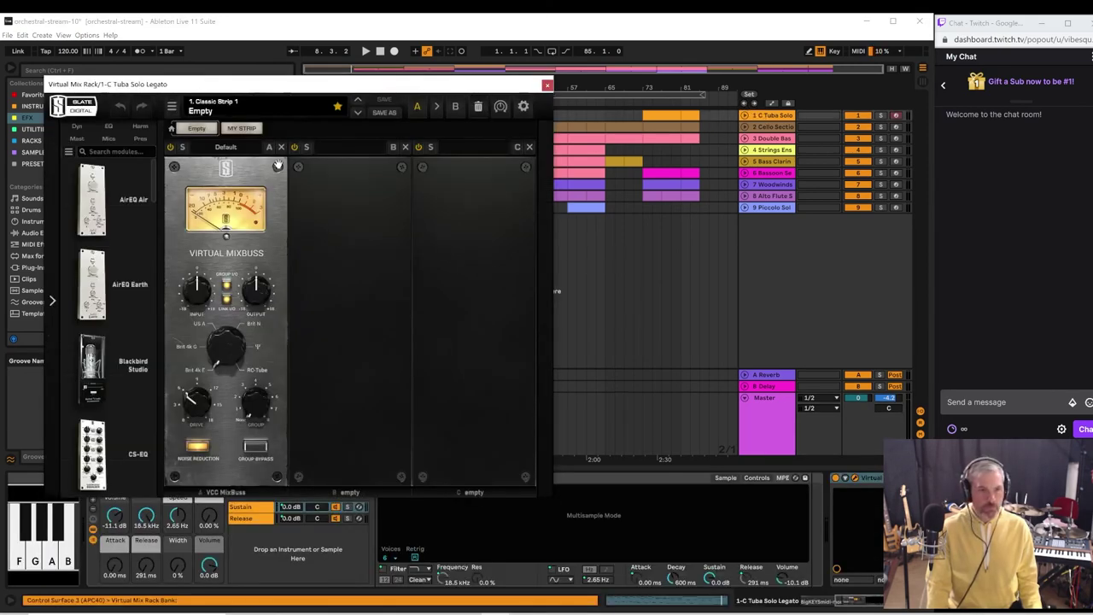
{"action": "left_click", "coordinate": [283, 147]}
{"action": "left_click", "coordinate": [140, 127]}
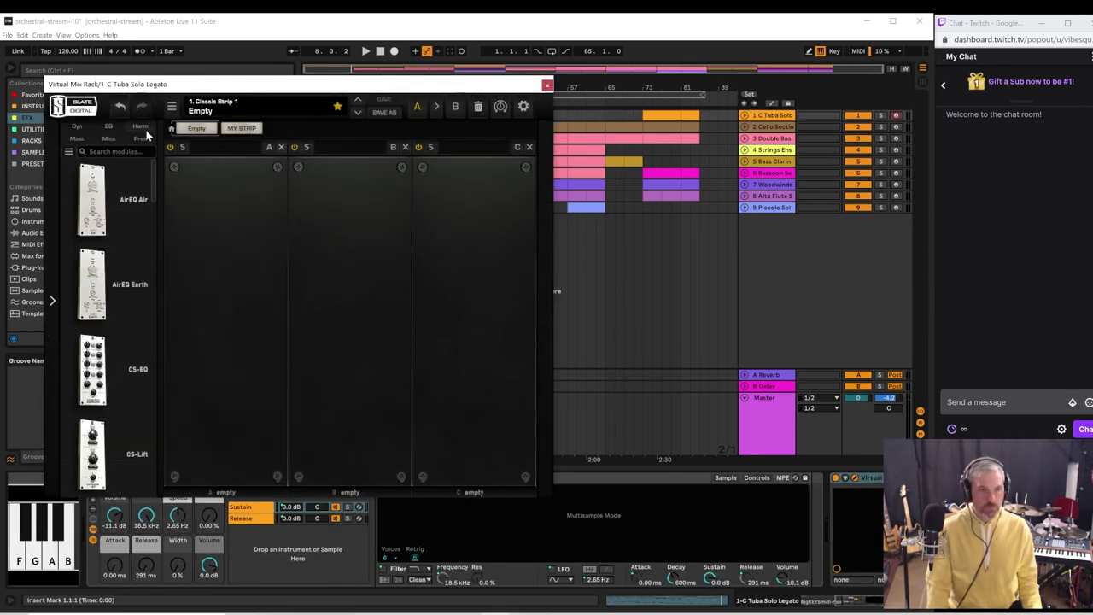
{"action": "left_click_drag", "start_coordinate": [151, 212], "coordinate": [163, 414]}
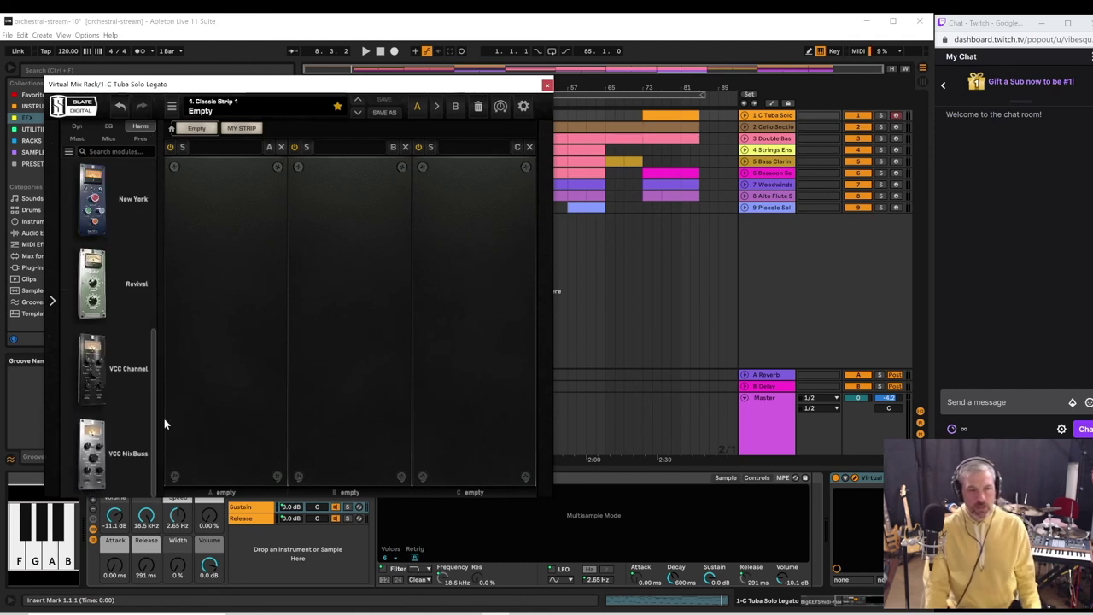
{"action": "left_click_drag", "start_coordinate": [92, 368], "coordinate": [237, 316]}
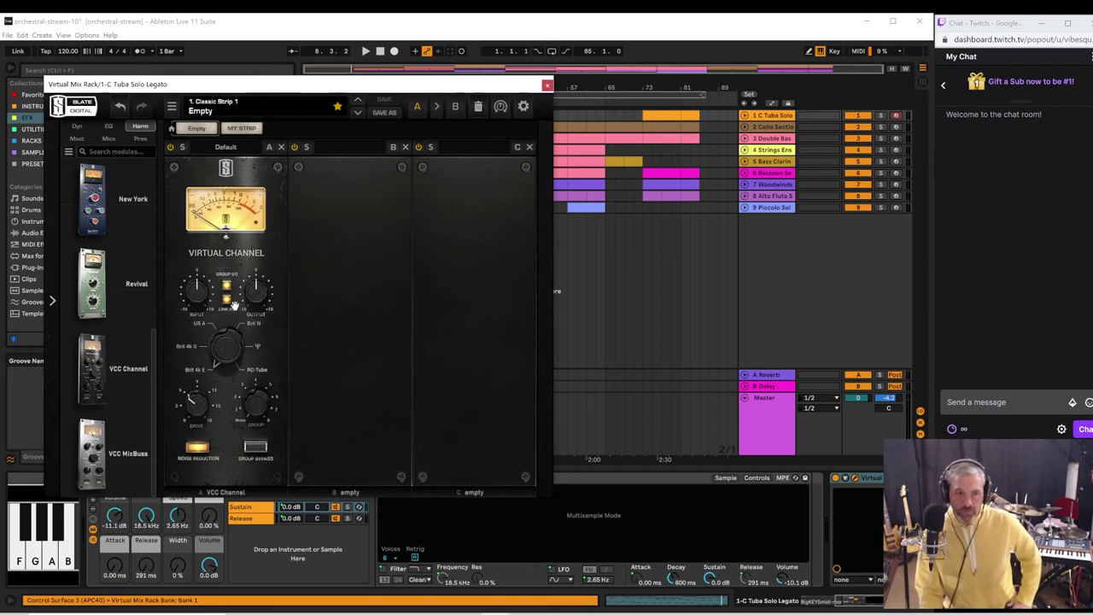
{"action": "mouse_move", "coordinate": [257, 404]}
{"action": "left_click_drag", "start_coordinate": [256, 404], "coordinate": [251, 382]}
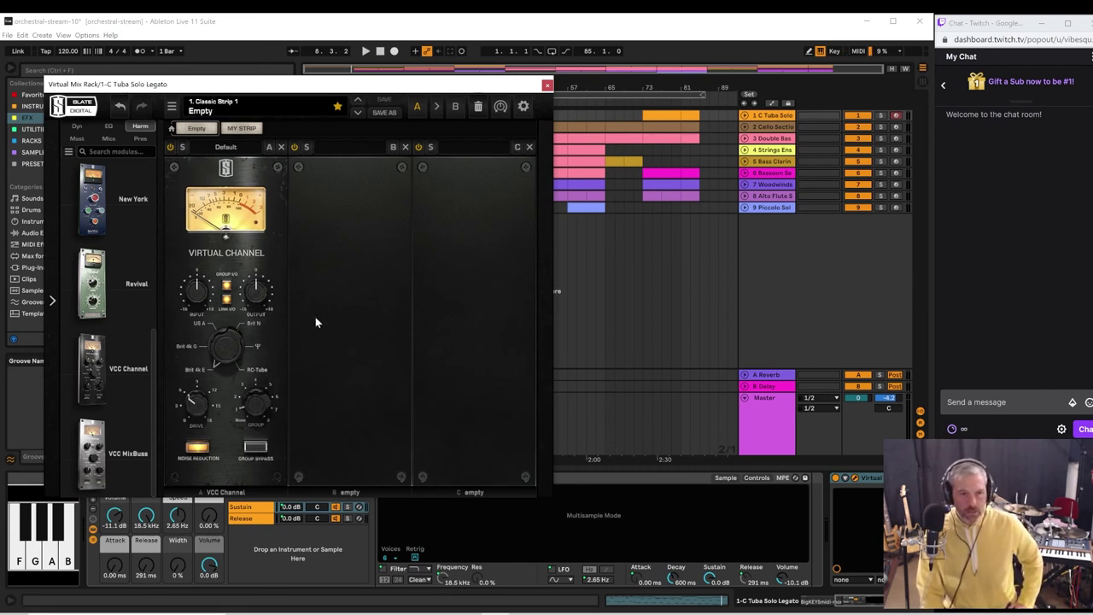
{"action": "left_click", "coordinate": [547, 86]}
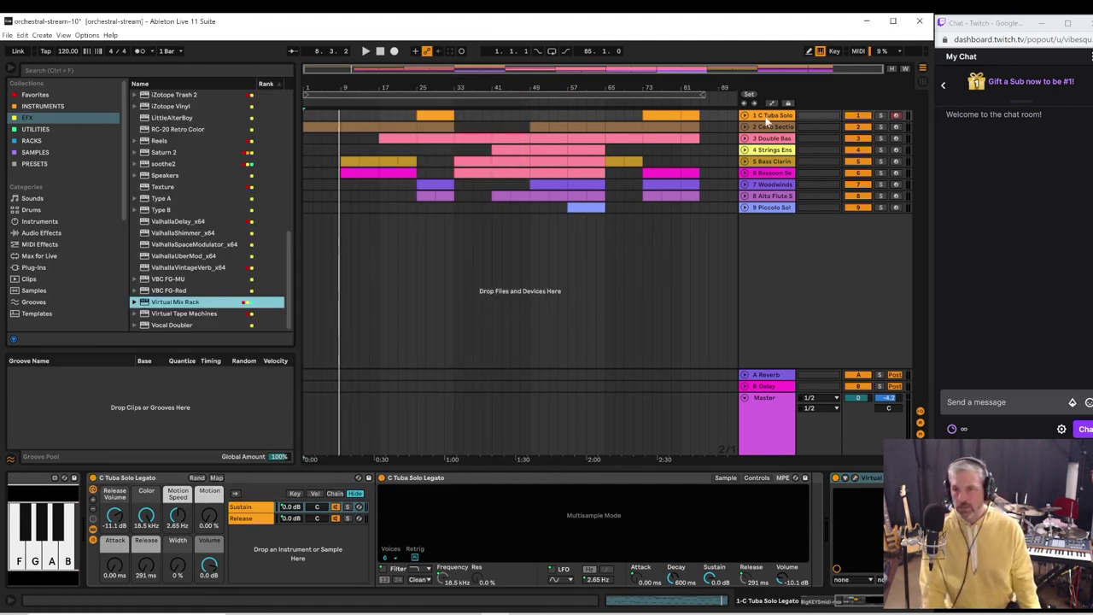
- Copy the tuba's Virtual Mix Rack to the end of the Cello Section, Double Bass, Strings Ensemble and Bass Clarinet device chains
{"action": "left_click", "coordinate": [867, 481]}
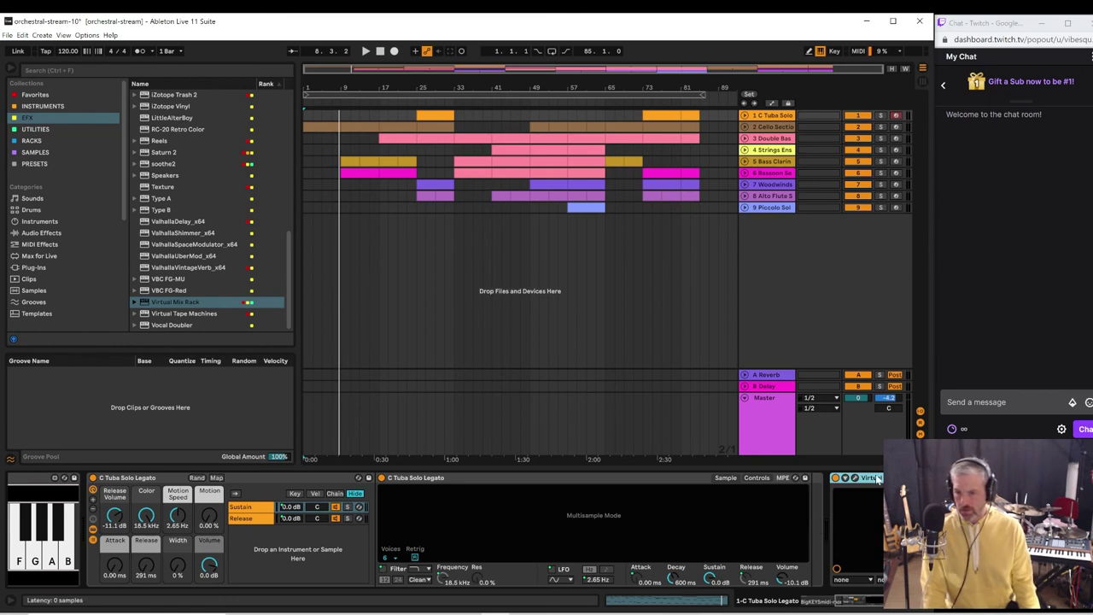
{"action": "left_click", "coordinate": [766, 127]}
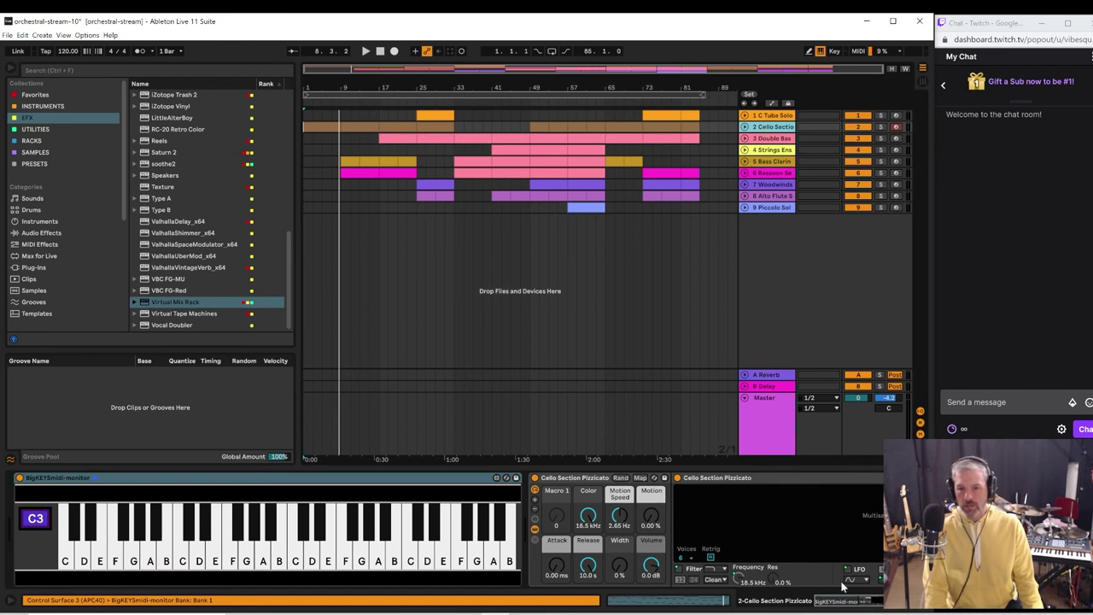
{"action": "scroll", "coordinate": [846, 589], "scroll_direction": "down", "scroll_amount": 5}
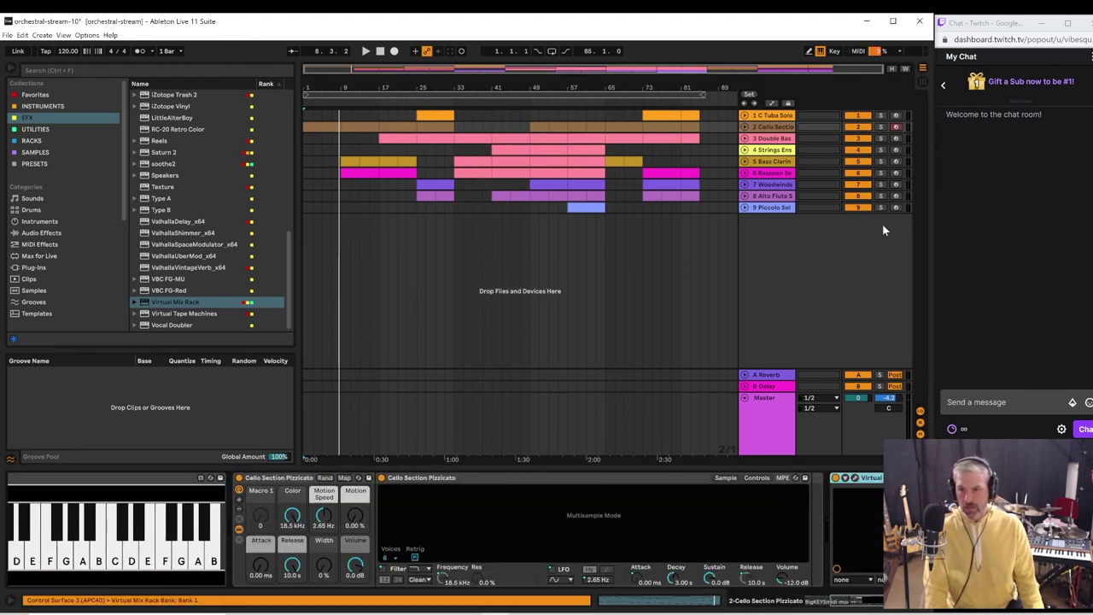
{"action": "left_click", "coordinate": [766, 139]}
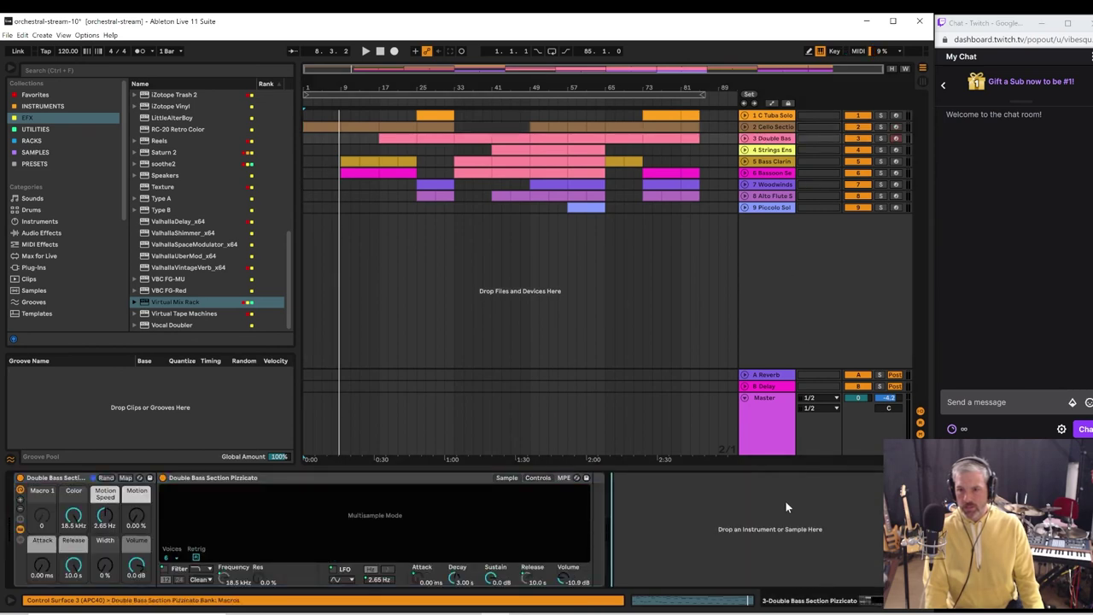
{"action": "left_click", "coordinate": [793, 150]}
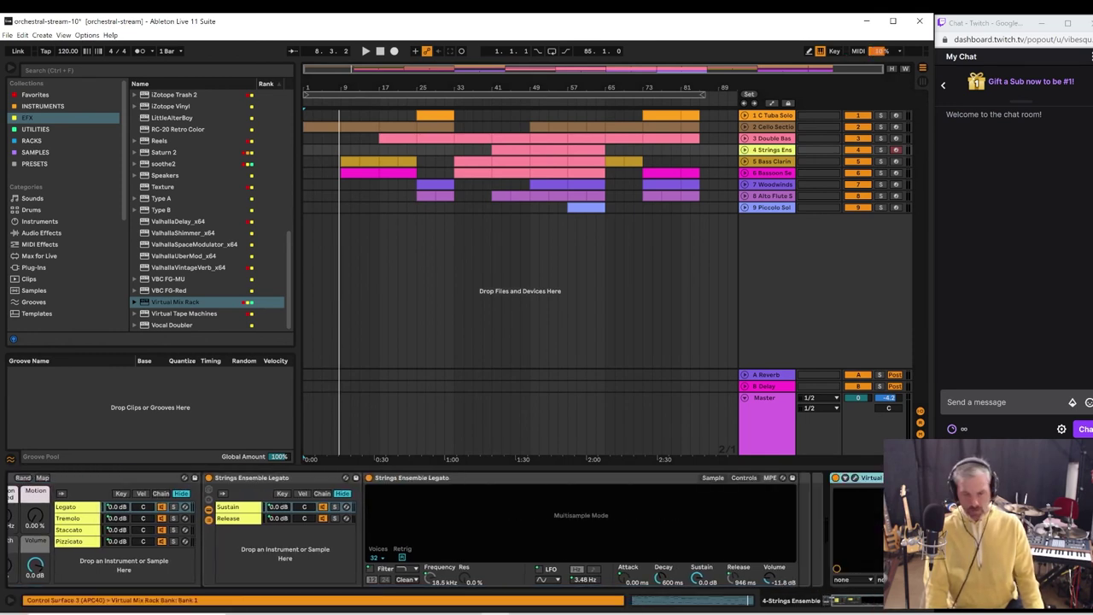
{"action": "left_click", "coordinate": [778, 162]}
{"action": "left_click_drag", "start_coordinate": [875, 606], "coordinate": [912, 610]}
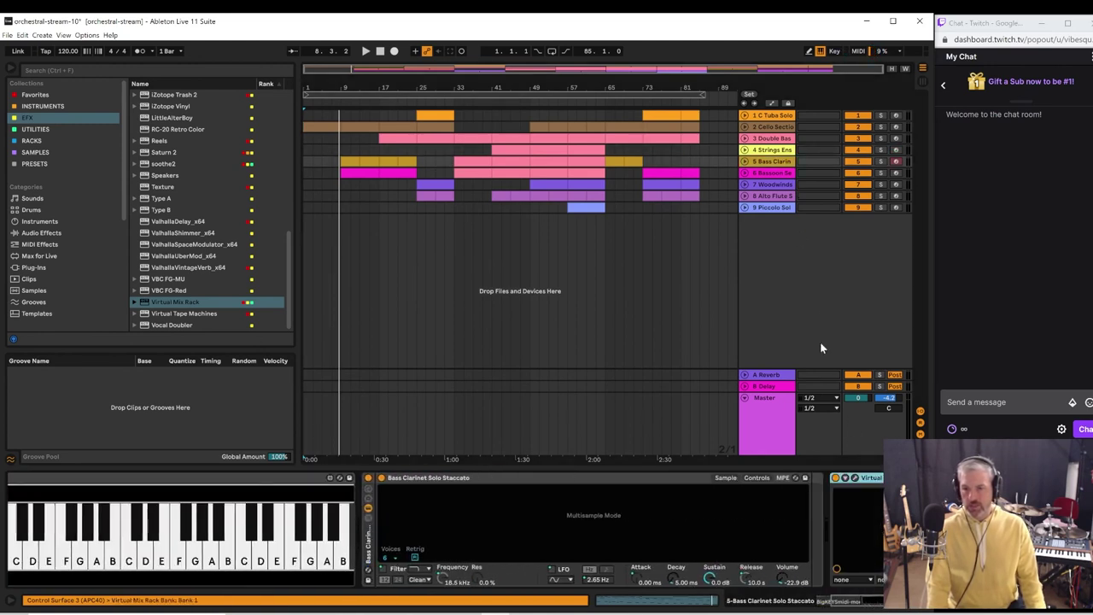
- Paste the copied Virtual Mix Rack after the instruments on the Bassoon Section and Woodwinds Ensemble tracks
{"action": "left_click", "coordinate": [766, 172]}
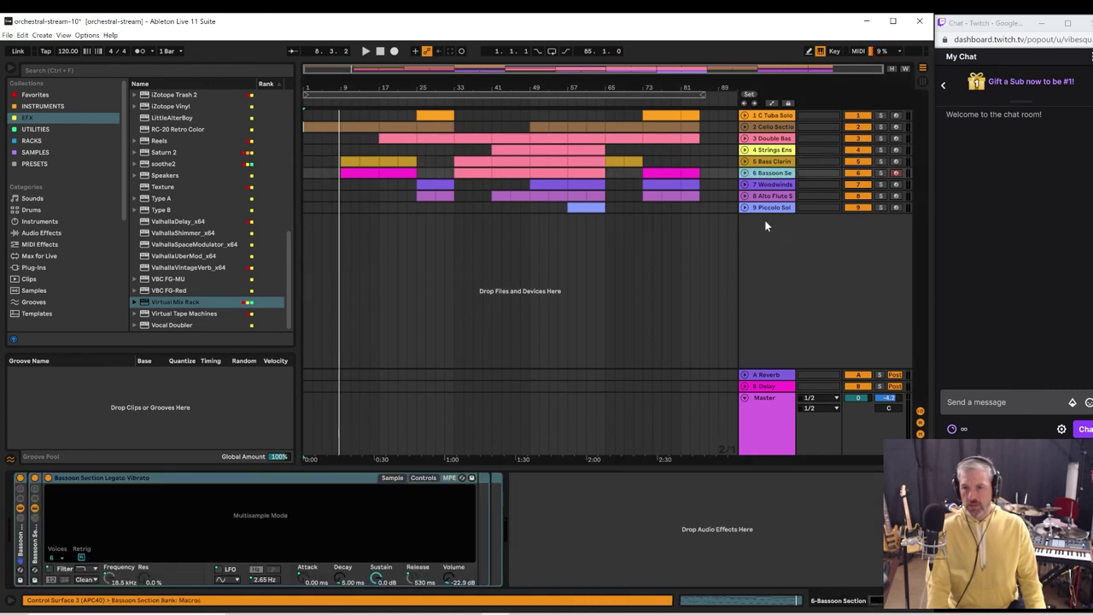
{"action": "left_click", "coordinate": [696, 533]}
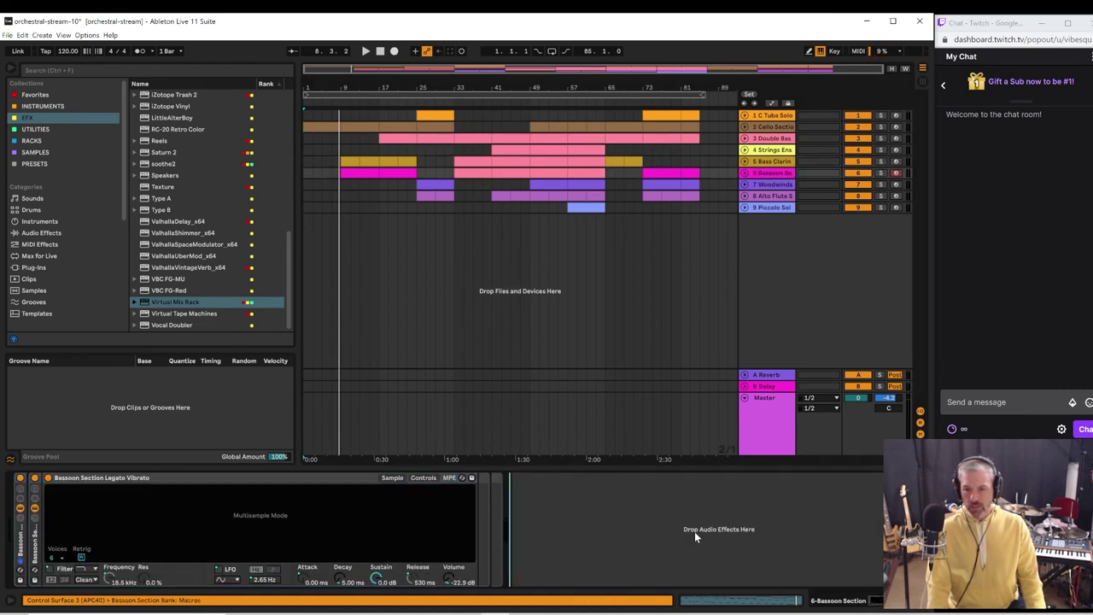
{"action": "key", "text": "Return"}
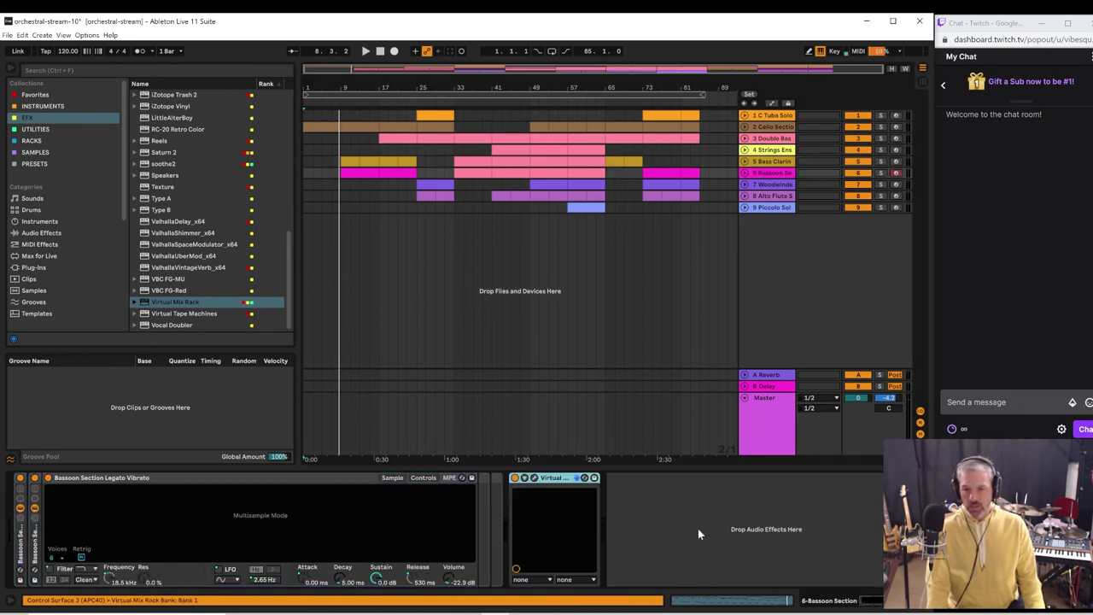
{"action": "left_click", "coordinate": [773, 185]}
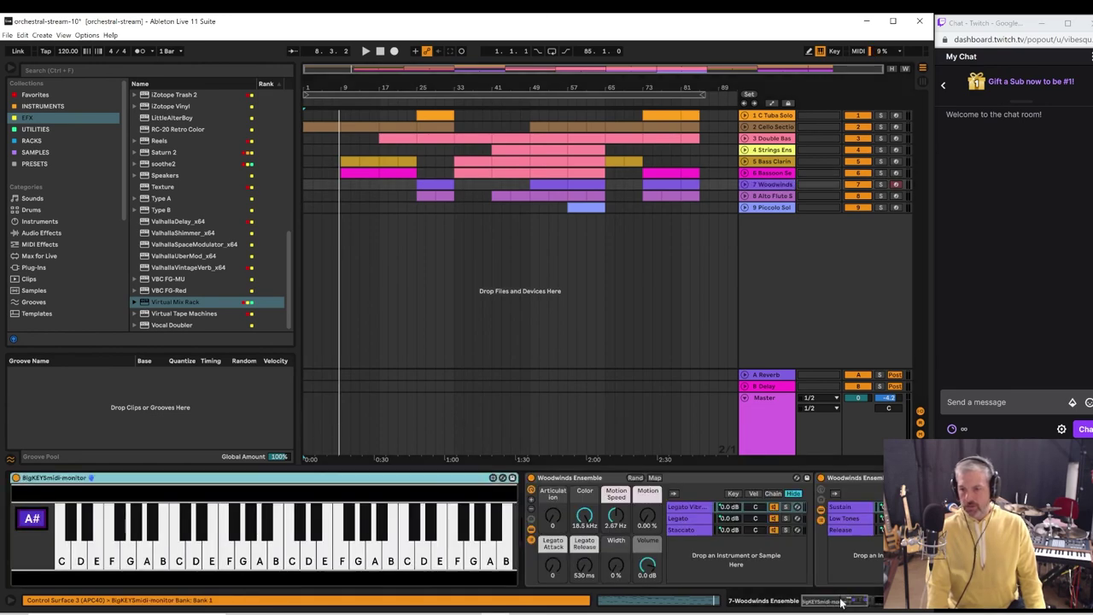
{"action": "left_click_drag", "start_coordinate": [841, 603], "coordinate": [889, 607]}
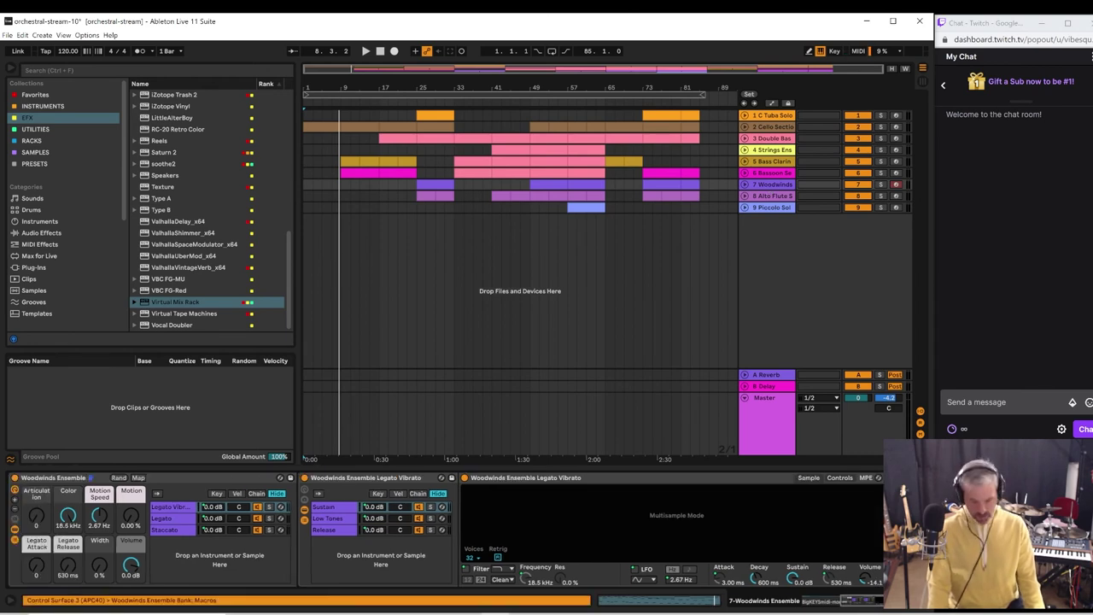
{"action": "key", "text": "Return"}
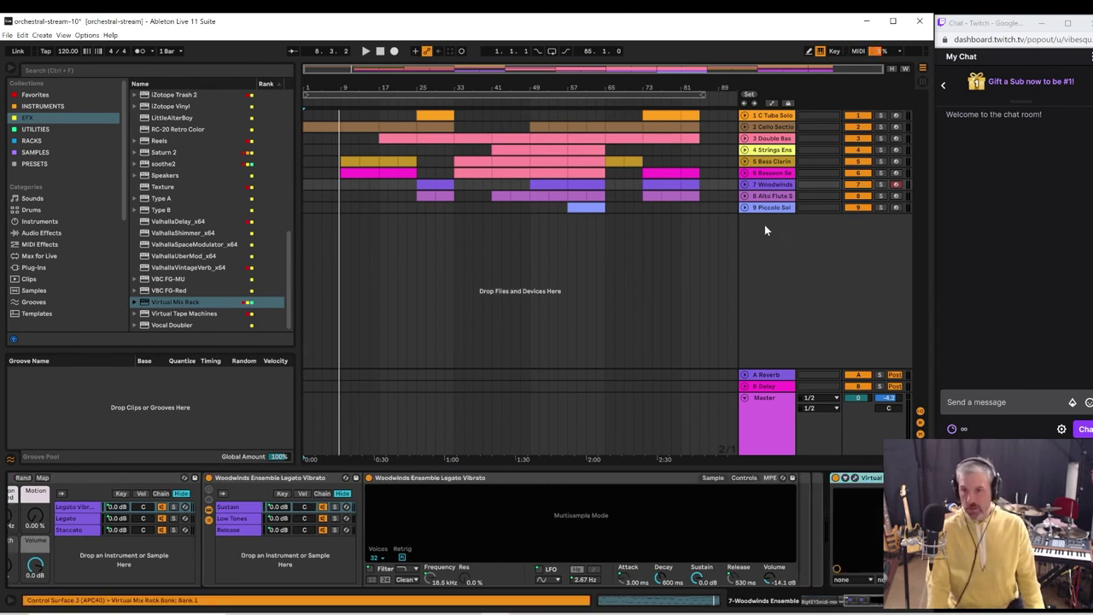
- Paste the copied Virtual Mix Rack after the instruments on the Alto Flute Solo and Piccolo Solo tracks
{"action": "left_click", "coordinate": [766, 197]}
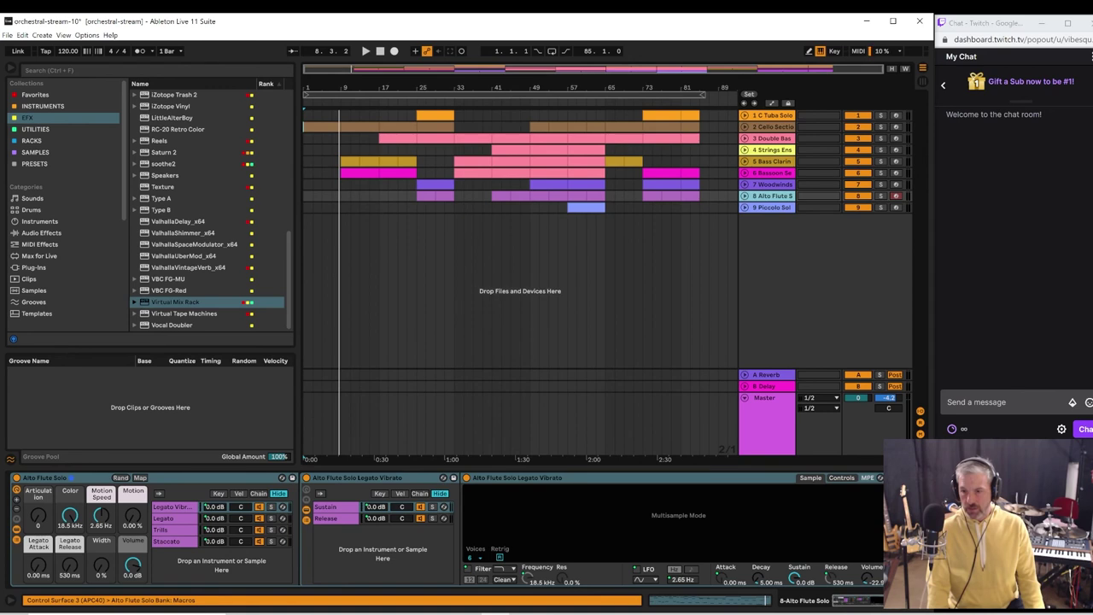
{"action": "key", "text": "Return"}
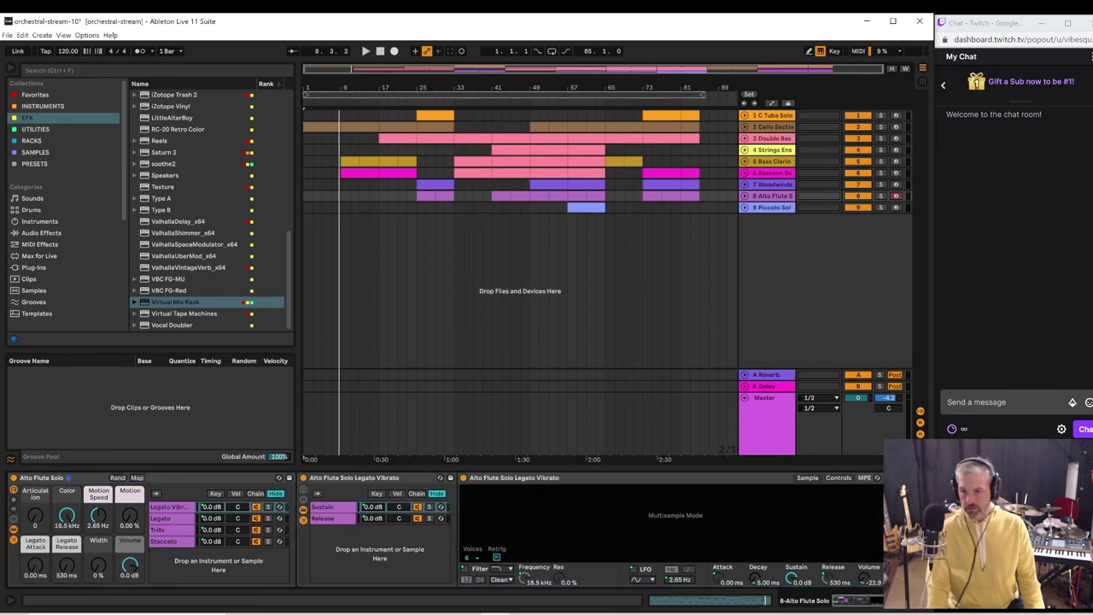
{"action": "left_click", "coordinate": [772, 207]}
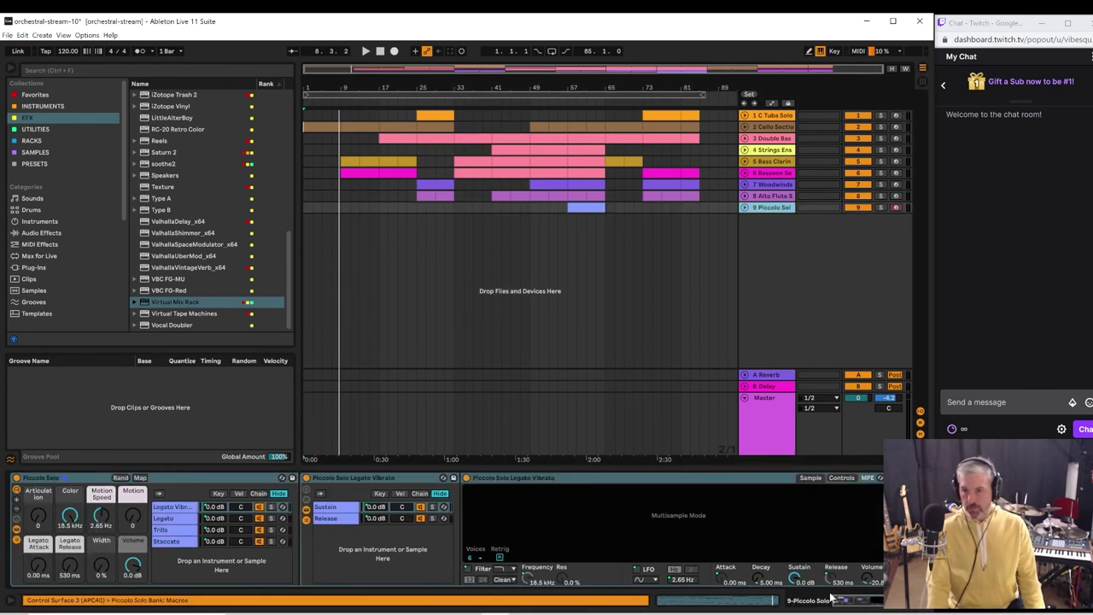
{"action": "left_click_drag", "start_coordinate": [839, 609], "coordinate": [880, 607]}
{"action": "scroll", "coordinate": [444, 530], "scroll_direction": "right", "scroll_amount": 2}
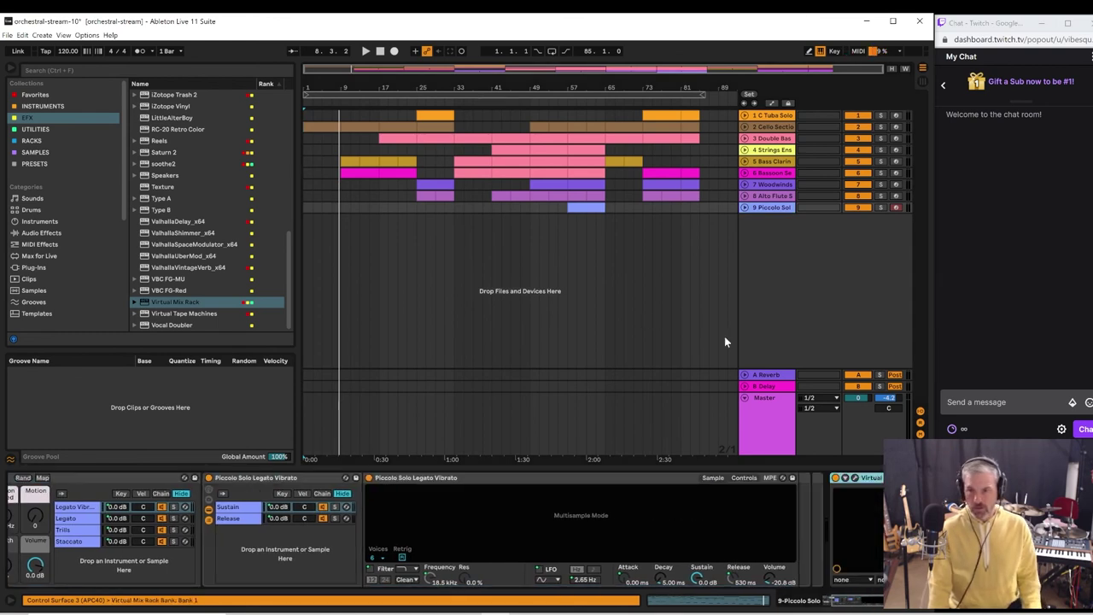
- Play the arrangement from the start and compare the mix with the Master MixBuss's Group Bypass on and off
{"action": "left_click", "coordinate": [771, 423]}
{"action": "key", "text": "space"}
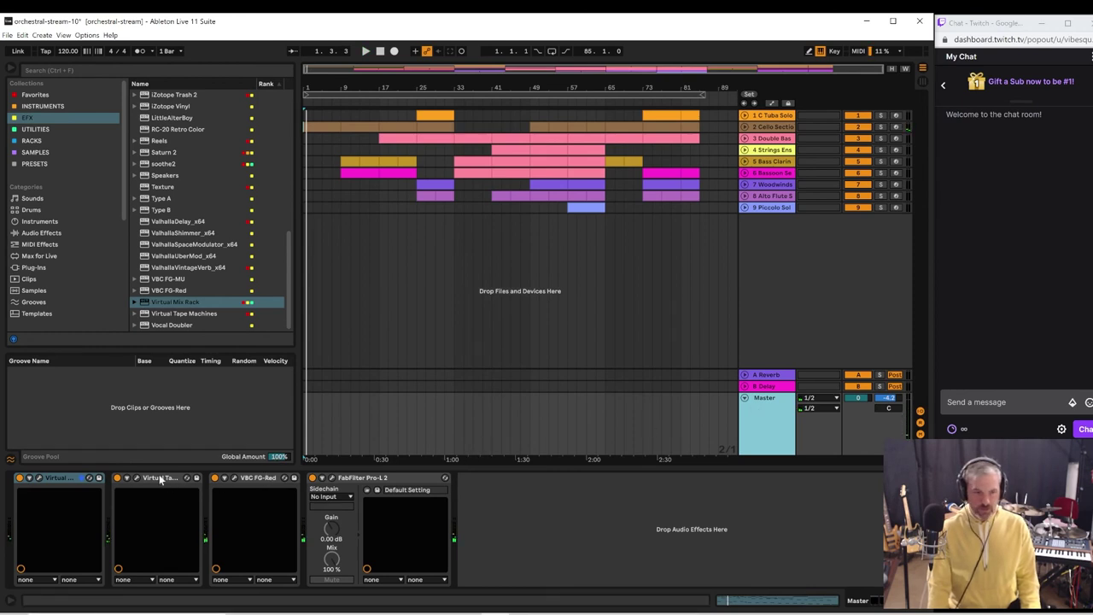
{"action": "left_click", "coordinate": [39, 480]}
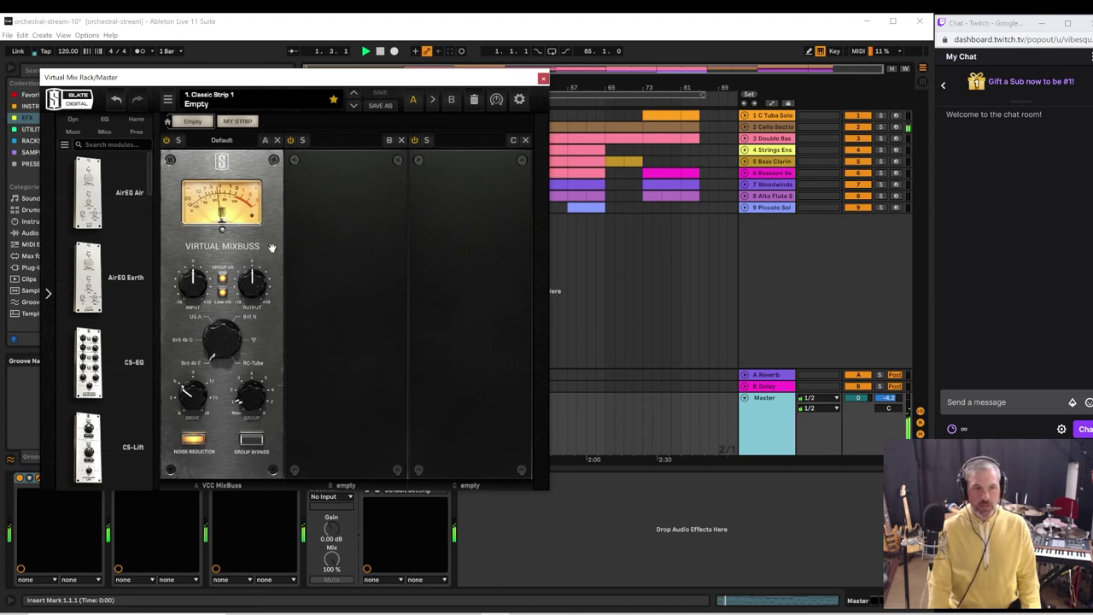
{"action": "left_click", "coordinate": [252, 440]}
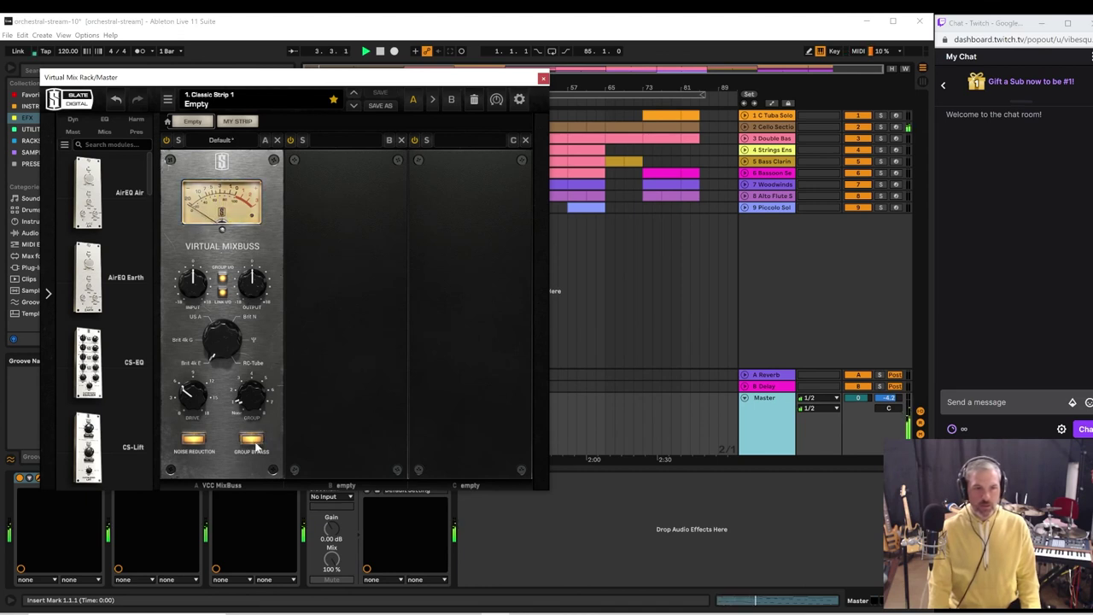
{"action": "left_click", "coordinate": [254, 442]}
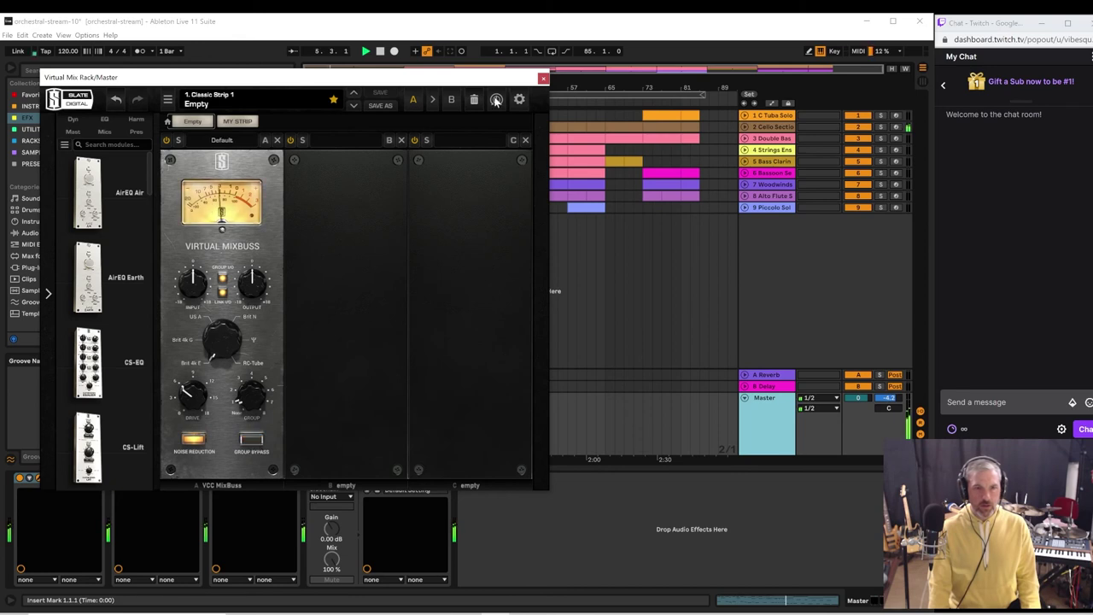
{"action": "left_click", "coordinate": [543, 78]}
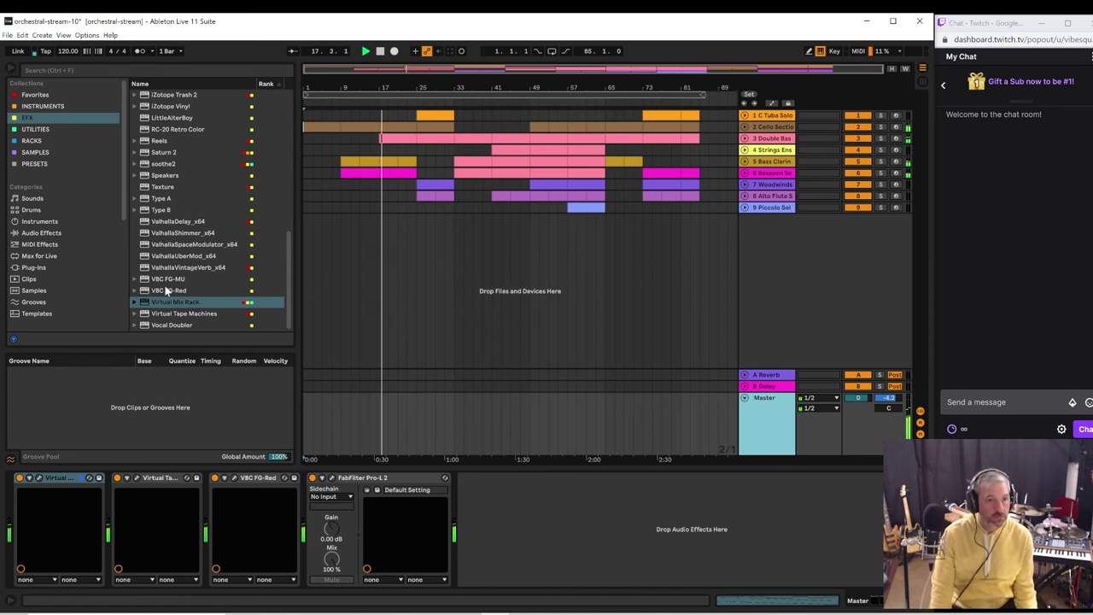
- Insert the VBC FG-MU compressor between VBC FG-Red and Pro-L 2 on the Master during playback
{"action": "left_click_drag", "start_coordinate": [161, 283], "coordinate": [284, 498]}
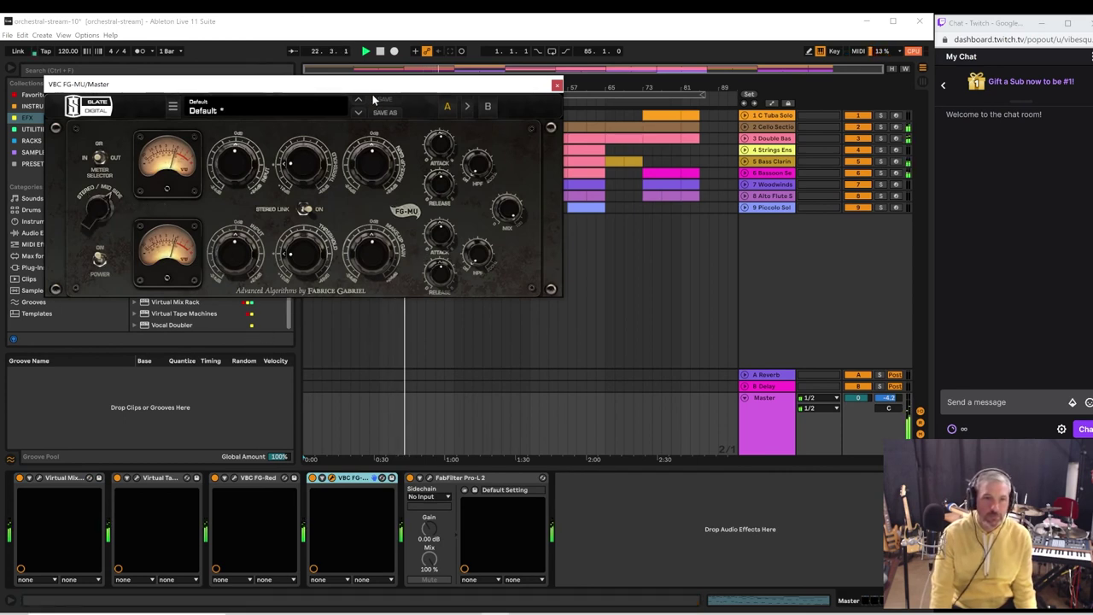
{"action": "left_click", "coordinate": [557, 86]}
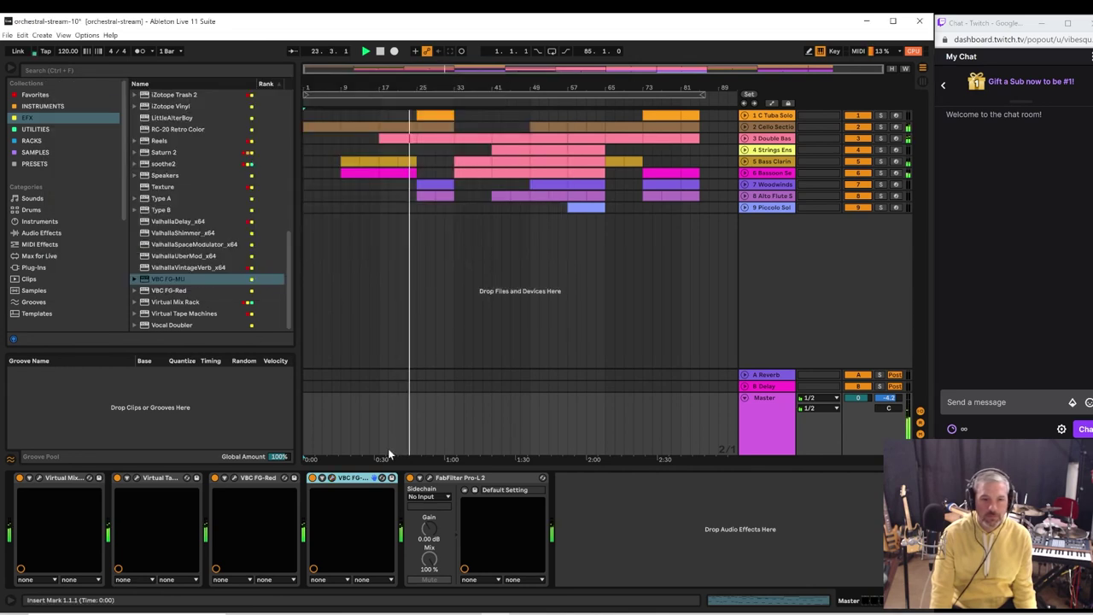
{"action": "left_click", "coordinate": [317, 483]}
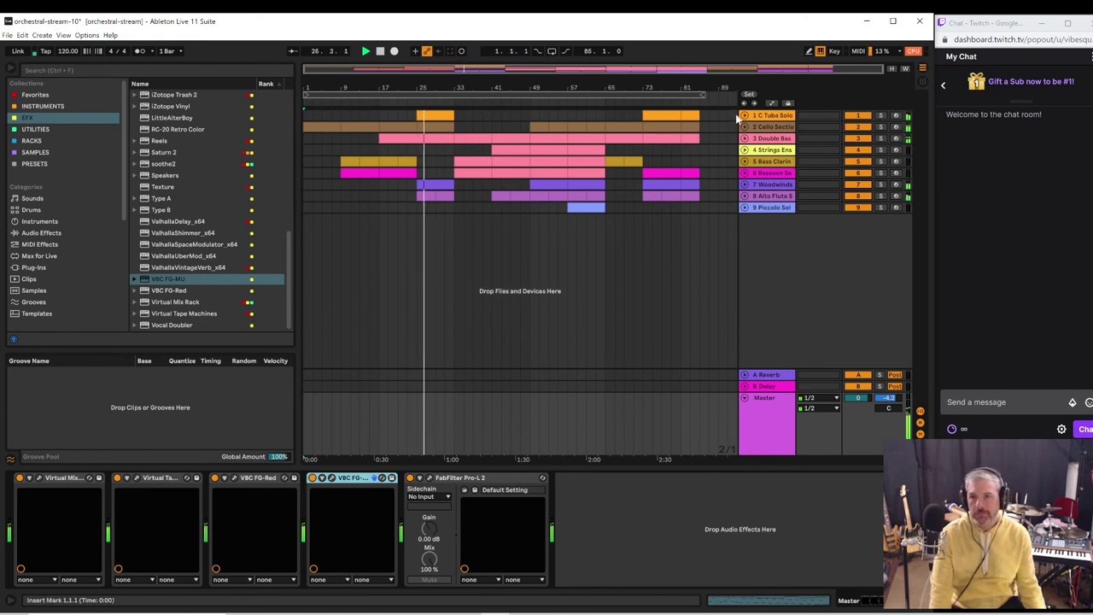
- Unfold all instrument tracks in the arrangement, from C Tuba Solo through Piccolo Solo, to show their clip notes and mixer controls
{"action": "key", "text": "ctrl+alt+u"}
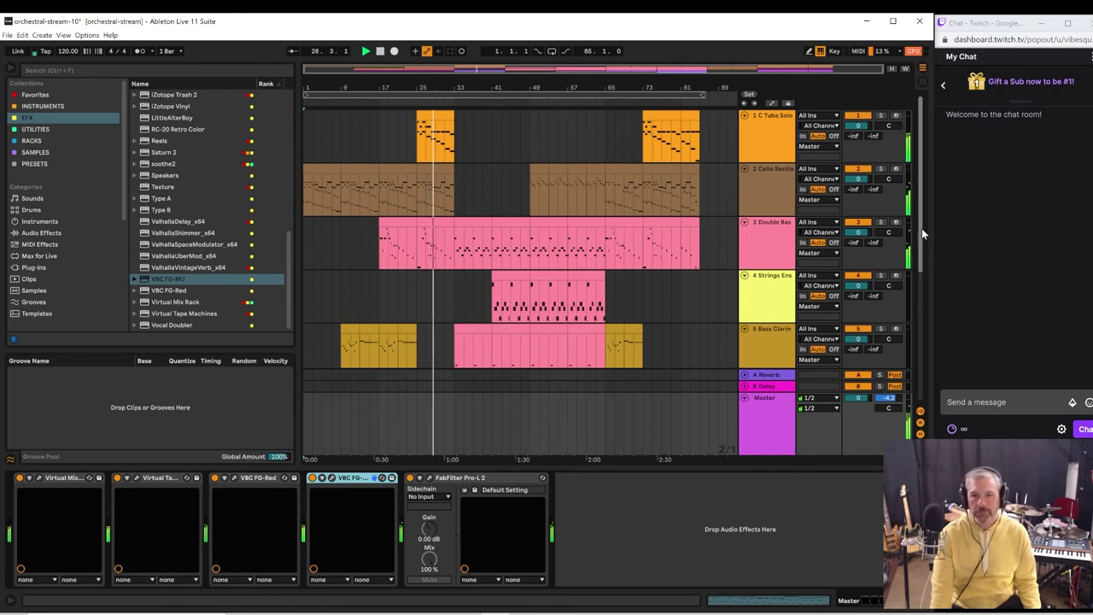
{"action": "scroll", "coordinate": [922, 228], "scroll_direction": "down", "scroll_amount": 3}
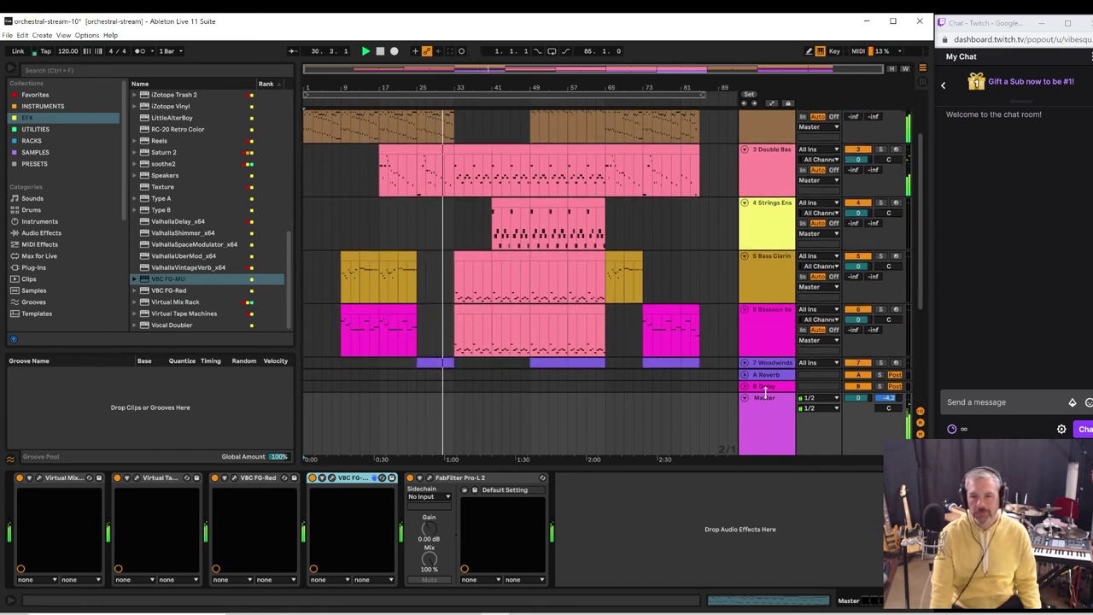
{"action": "left_click", "coordinate": [744, 362]}
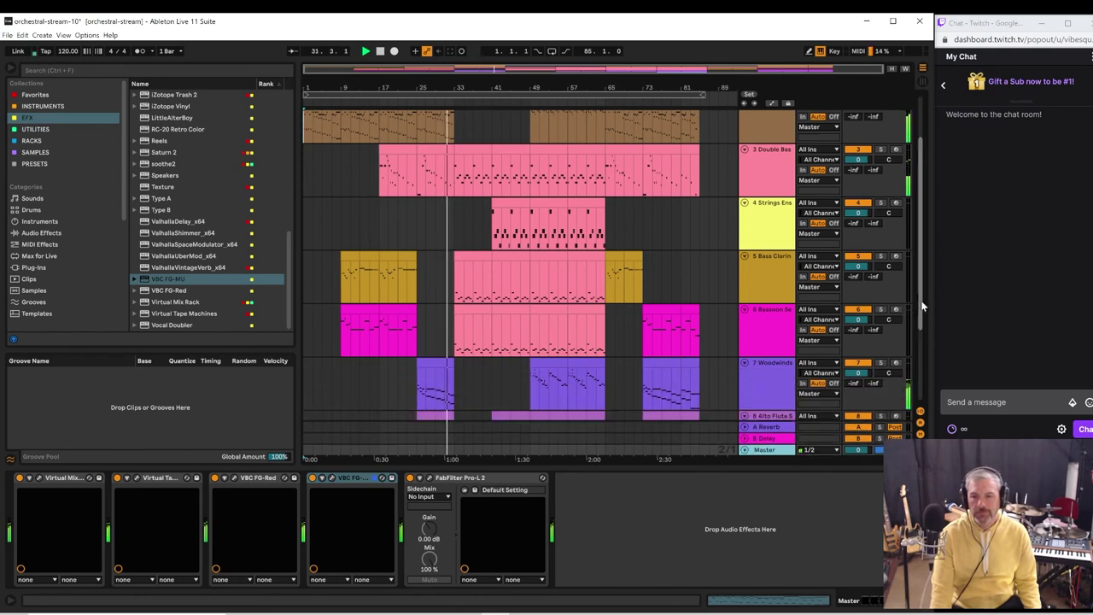
{"action": "scroll", "coordinate": [920, 318], "scroll_direction": "down", "scroll_amount": 1}
{"action": "scroll", "coordinate": [920, 318], "scroll_direction": "down", "scroll_amount": 5}
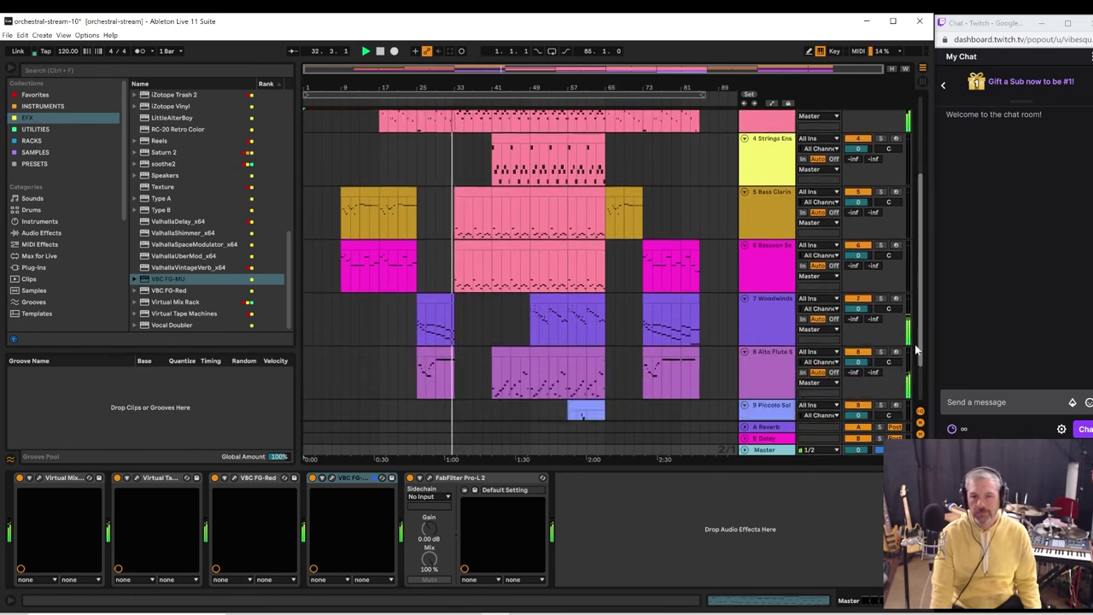
{"action": "scroll", "coordinate": [911, 362], "scroll_direction": "up", "scroll_amount": 10}
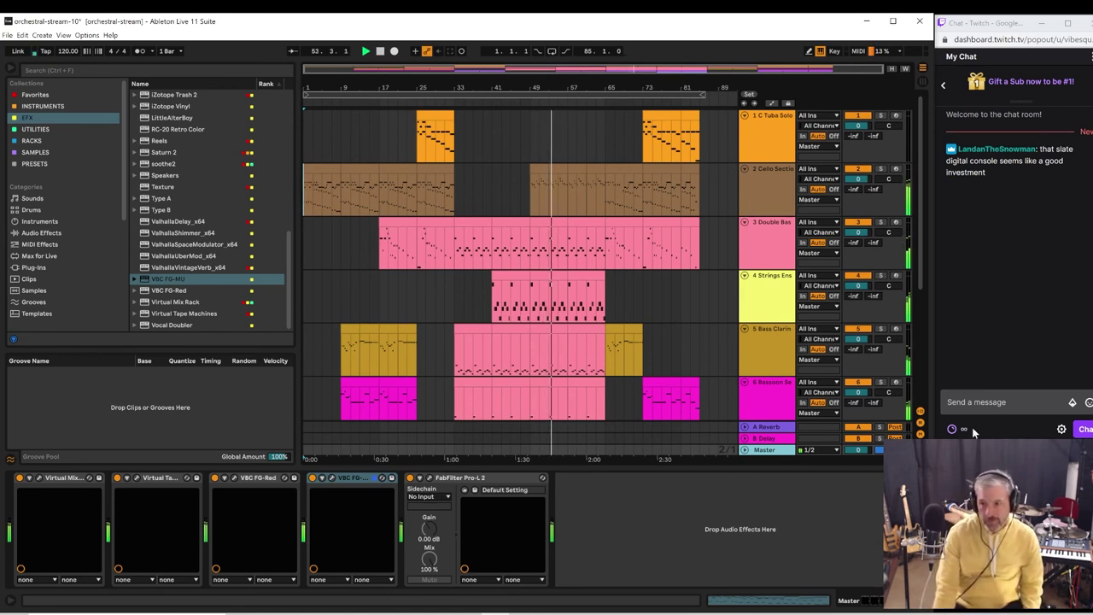
- Switch to the Twitch chat and send the message "the slate bundle is my go to for a lot of things"
{"action": "left_click", "coordinate": [983, 402]}
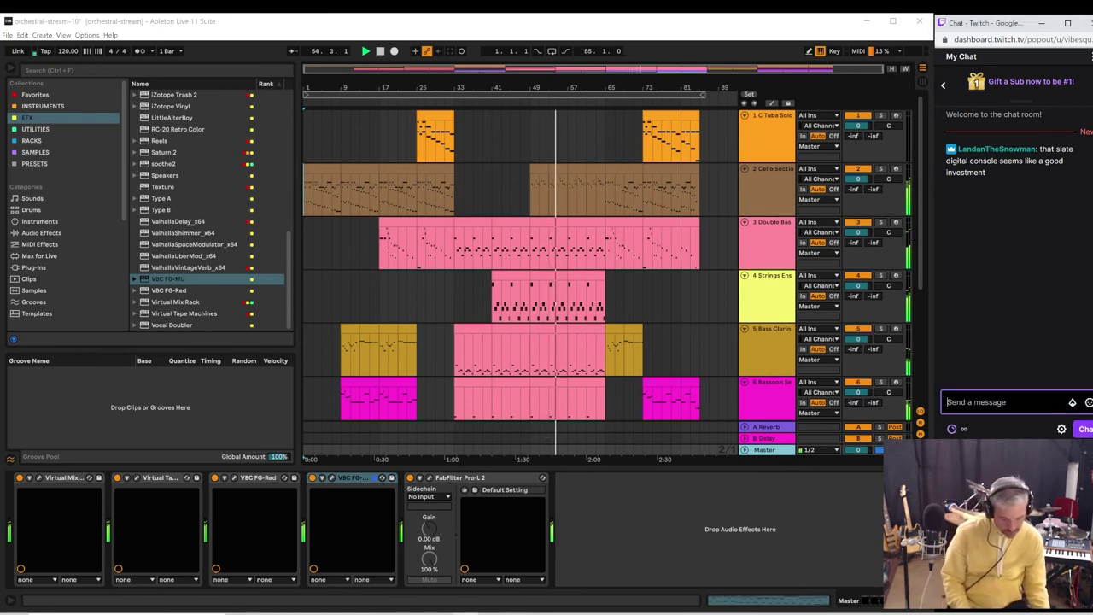
{"action": "type", "text": "th"}
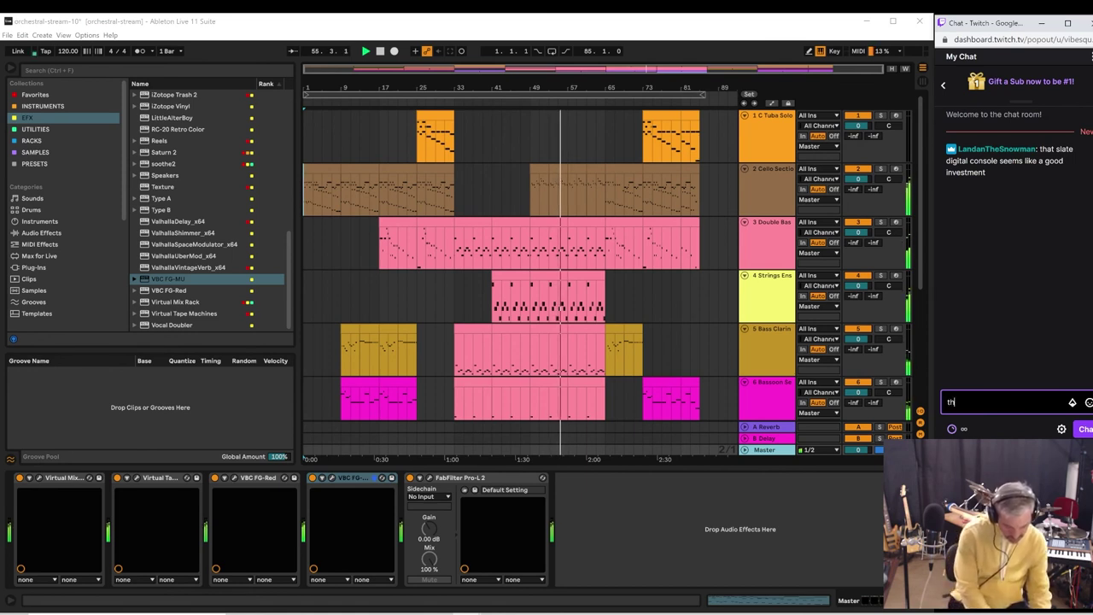
{"action": "type", "text": "e sl"}
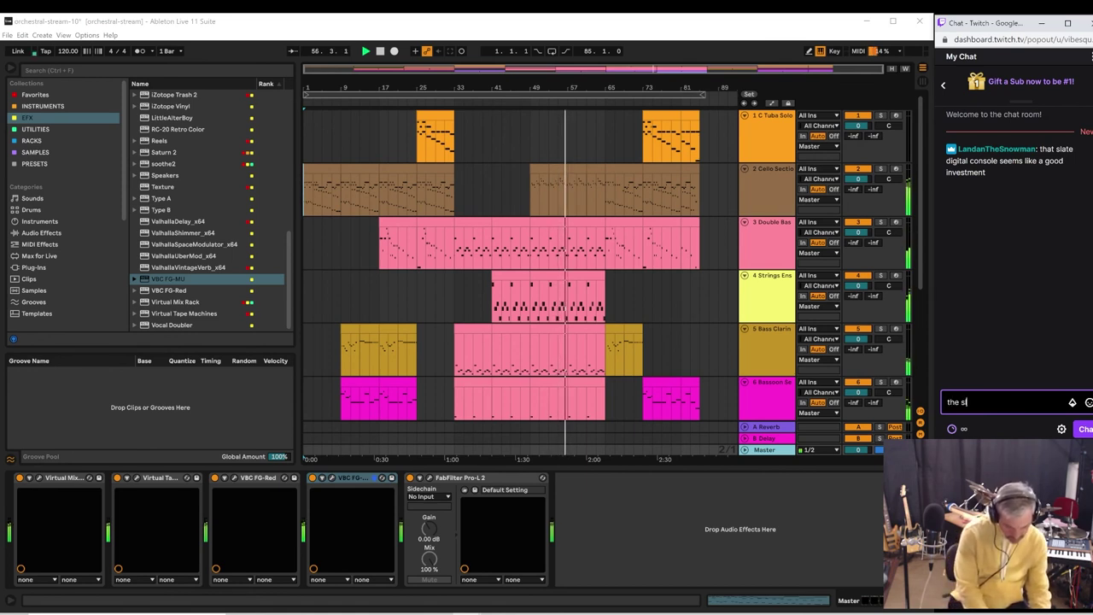
{"action": "type", "text": "ate bun"}
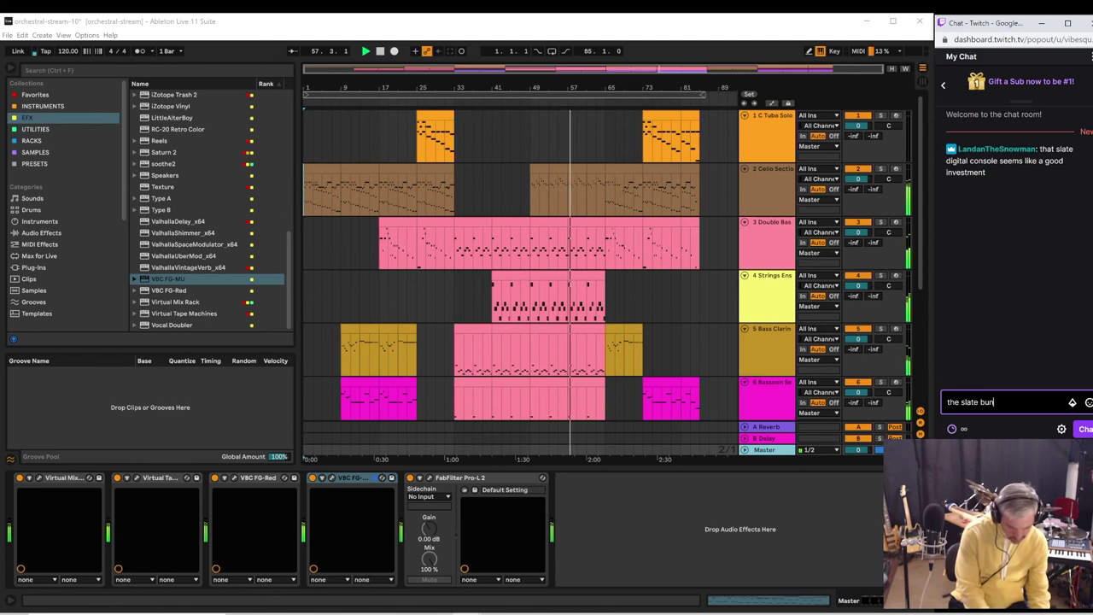
{"action": "type", "text": "dle is m"}
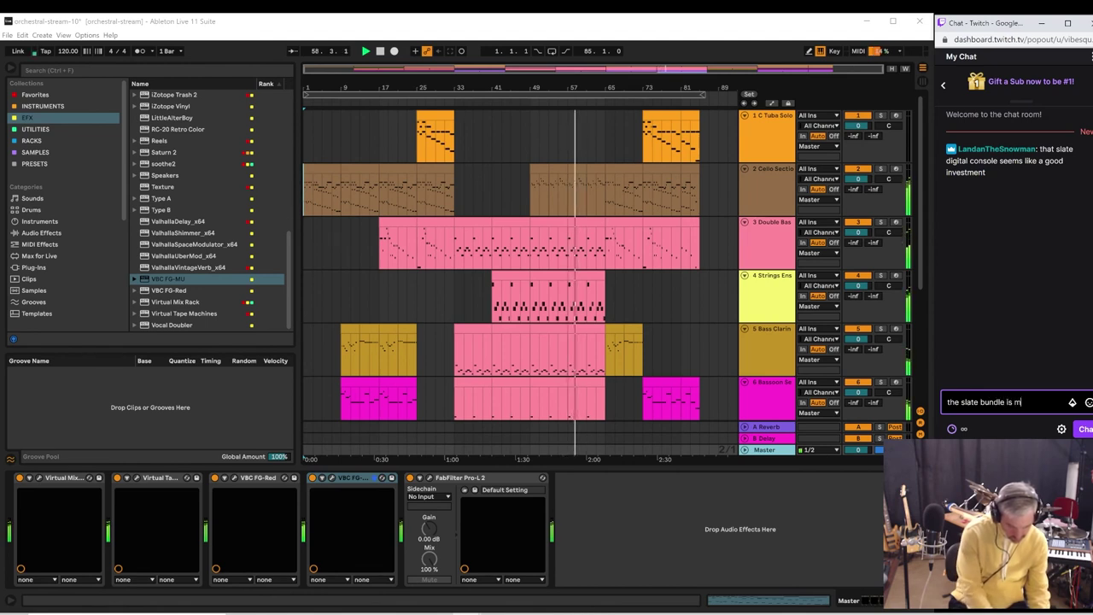
{"action": "type", "text": "y go to"}
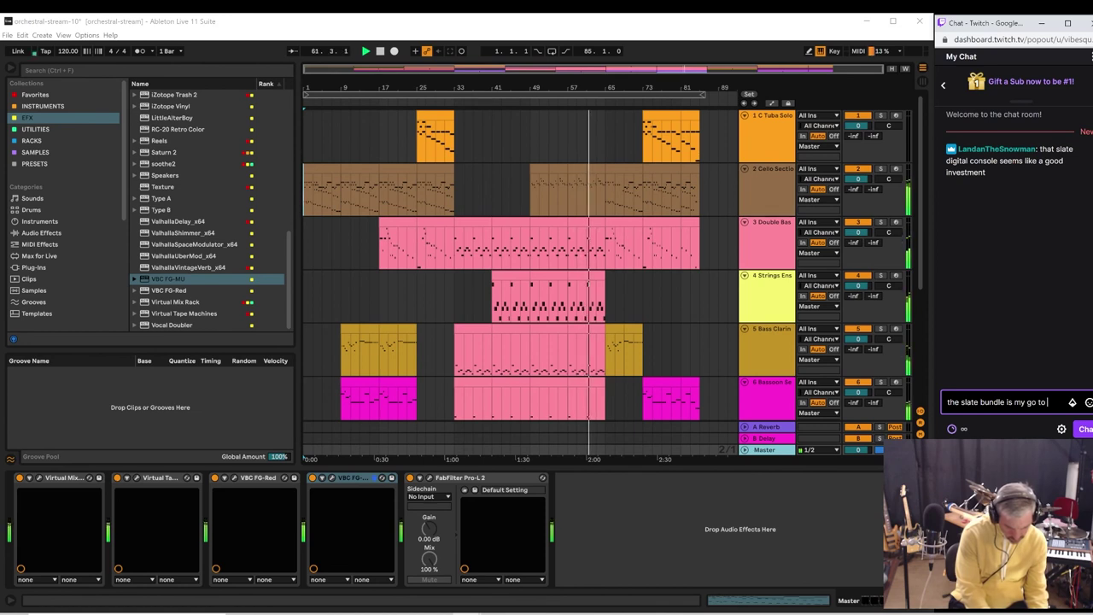
{"action": "type", "text": " for"}
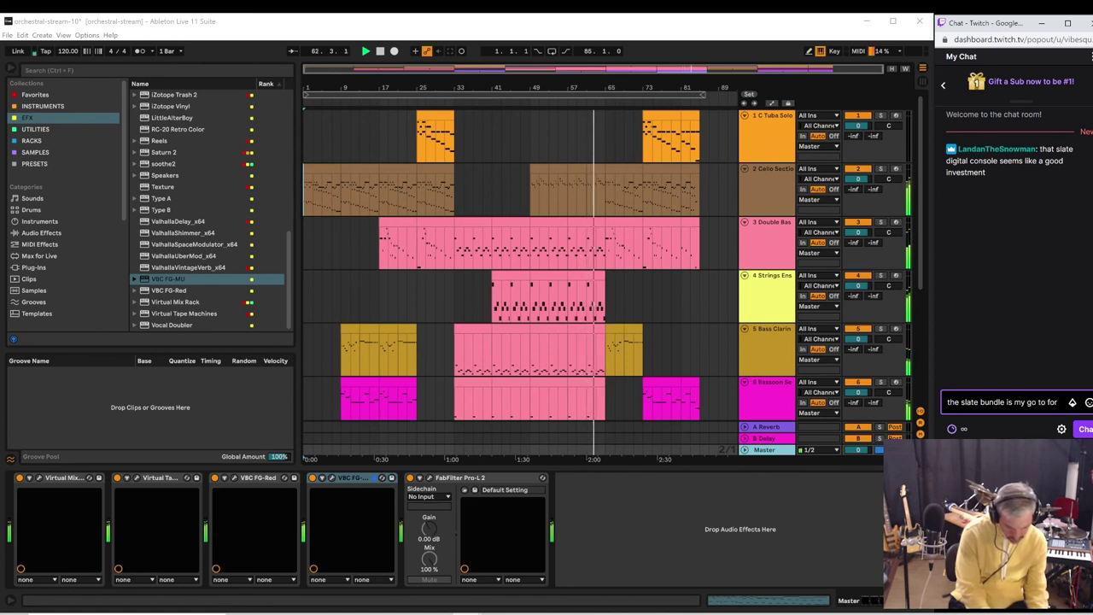
{"action": "type", "text": " a"}
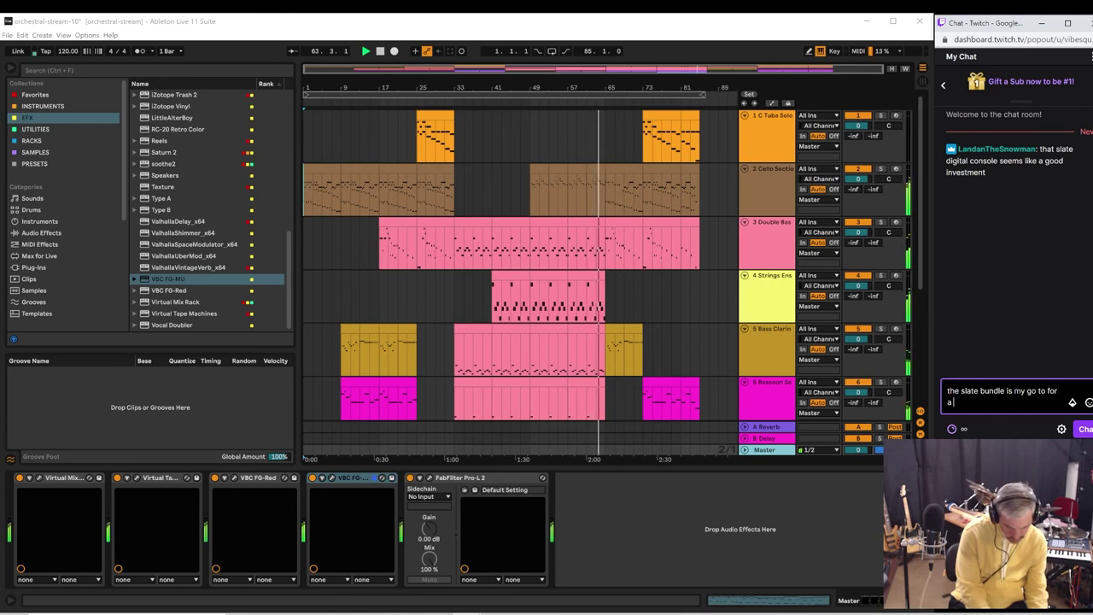
{"action": "type", "text": " lo"}
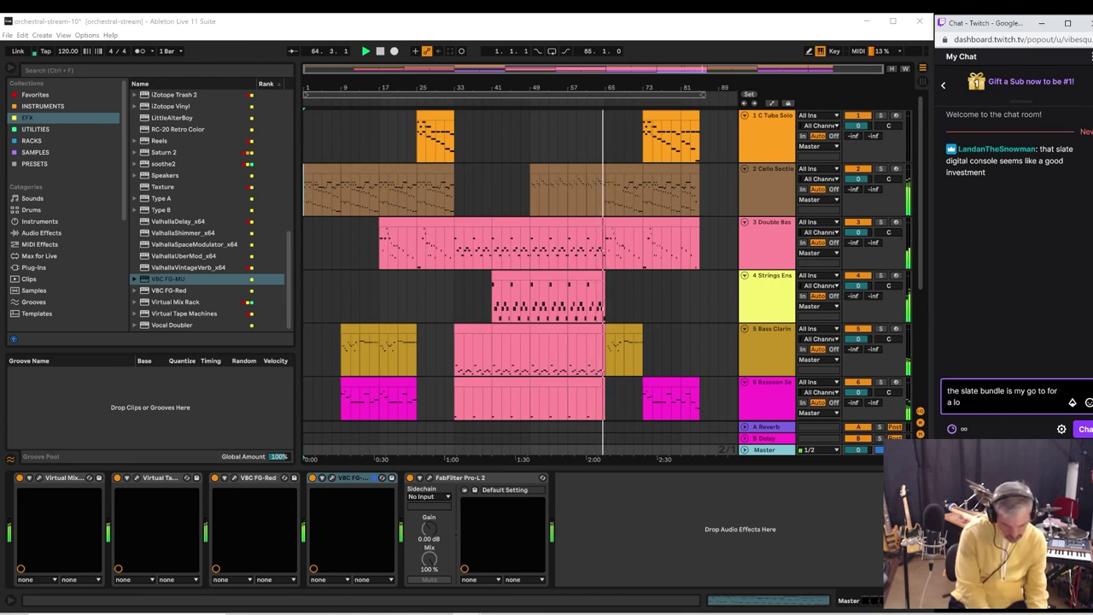
{"action": "type", "text": "t of things"}
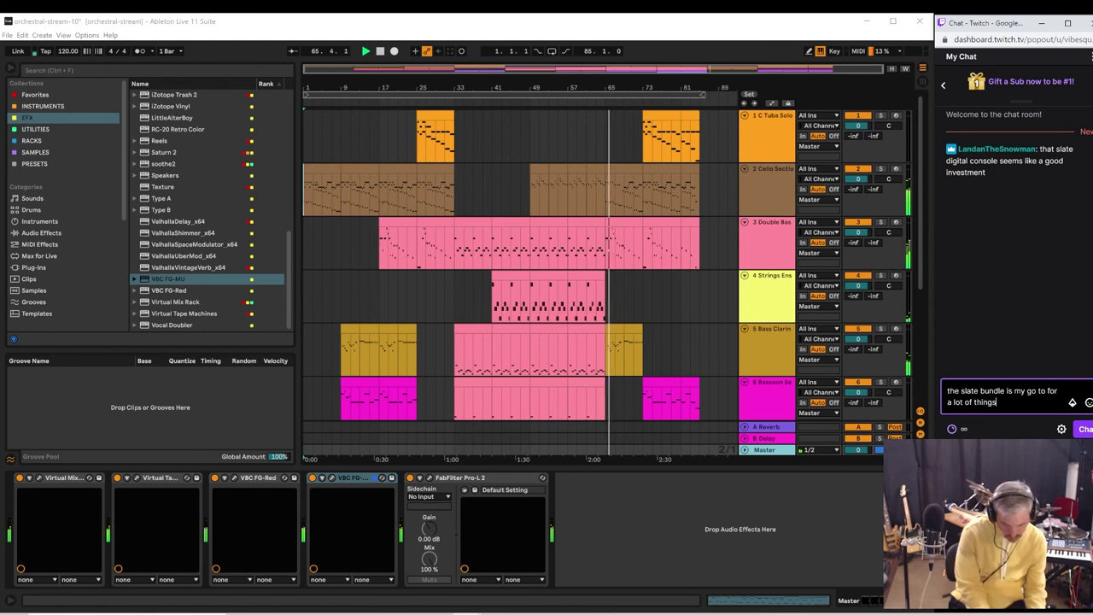
{"action": "key", "text": "Return"}
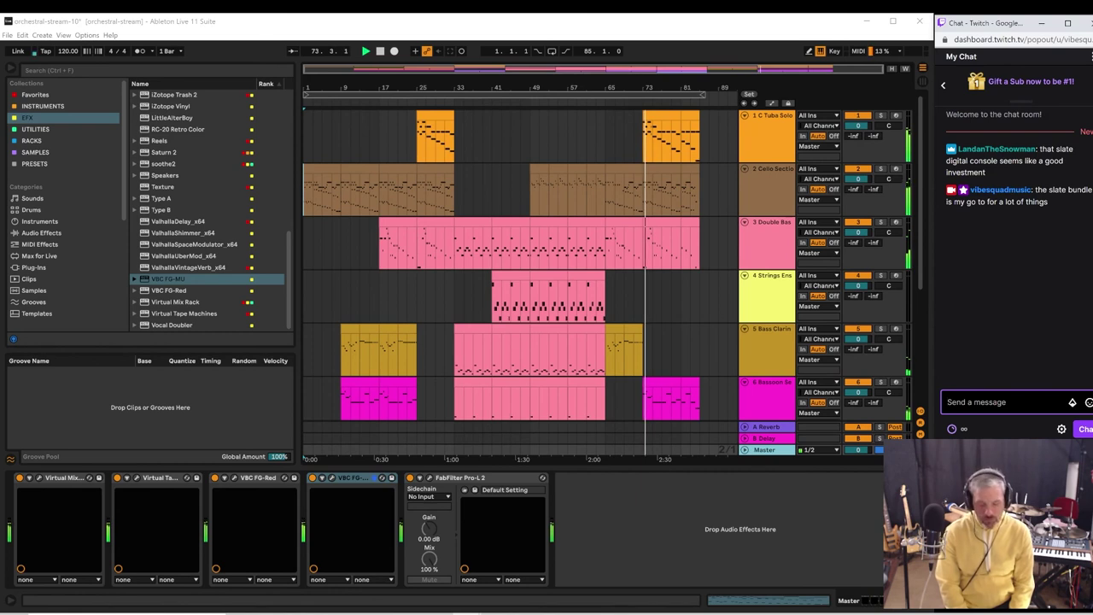
- Send a second chat message reading "the tape and console together is my favorite"
{"action": "type", "text": "the "}
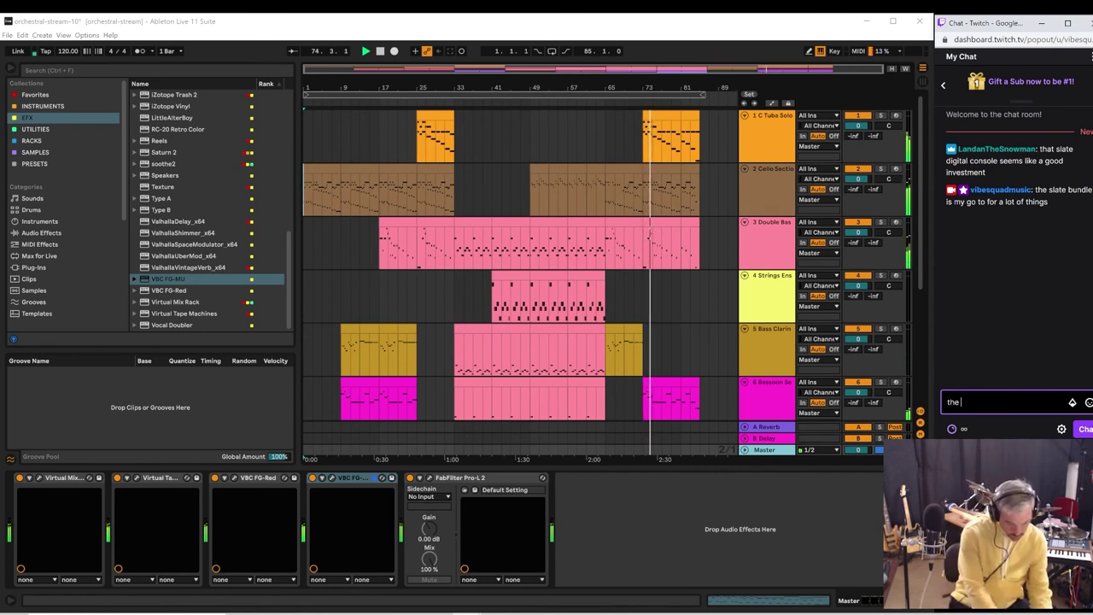
{"action": "type", "text": "tape "}
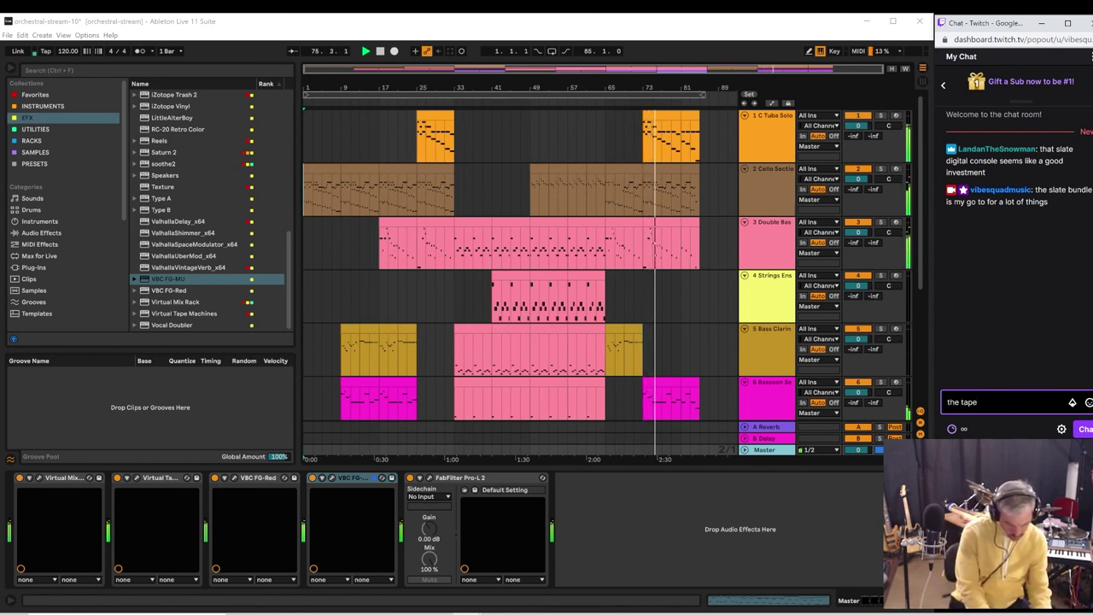
{"action": "type", "text": "and co"}
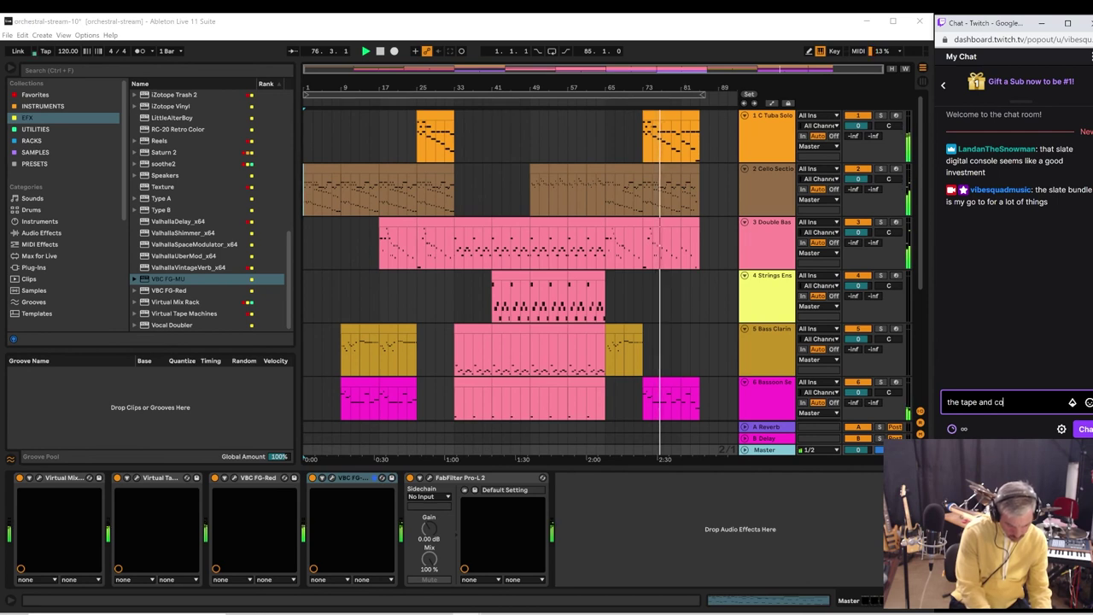
{"action": "type", "text": "nsol"}
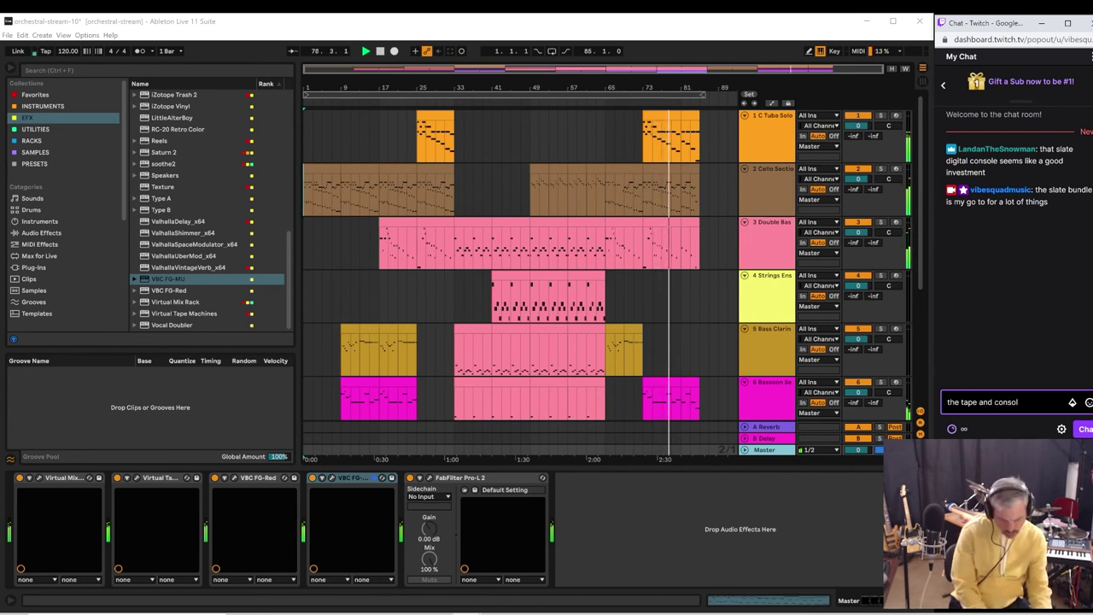
{"action": "type", "text": ";ee toge"}
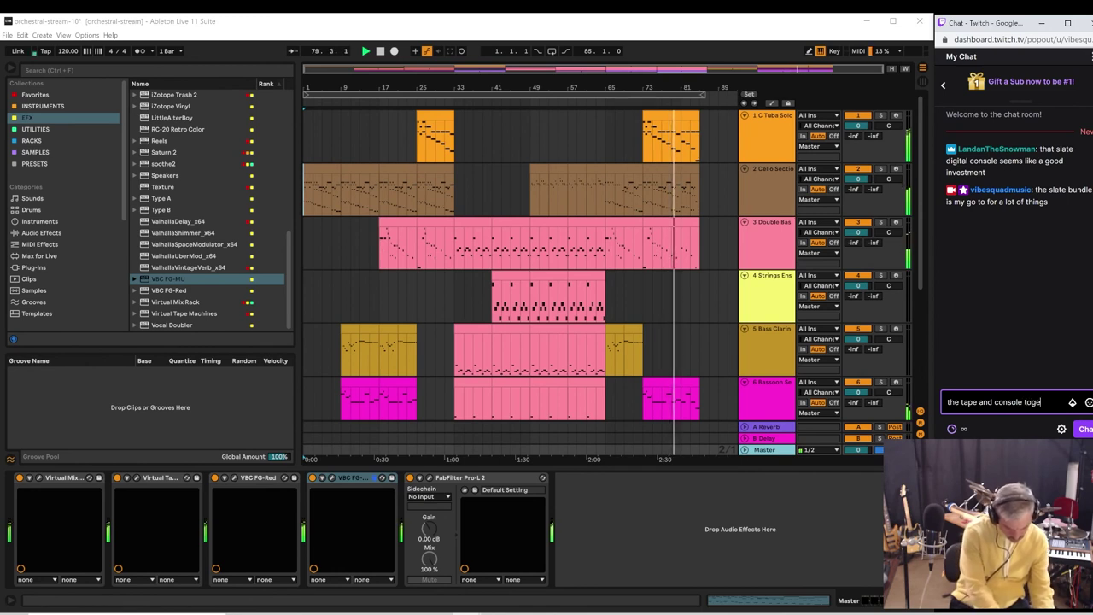
{"action": "type", "text": "ther is"}
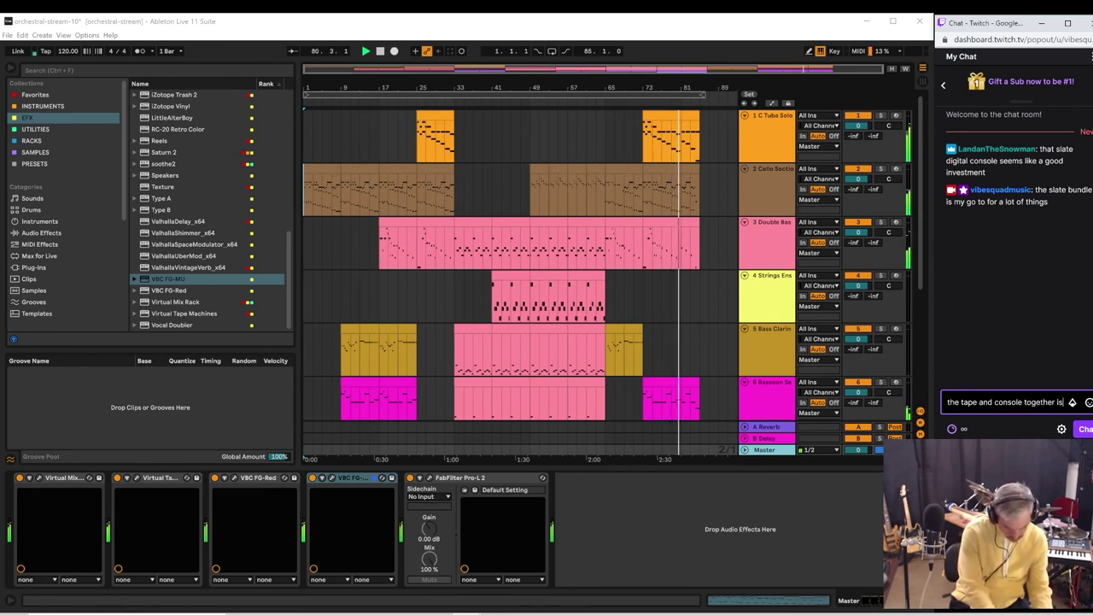
{"action": "type", "text": " my "}
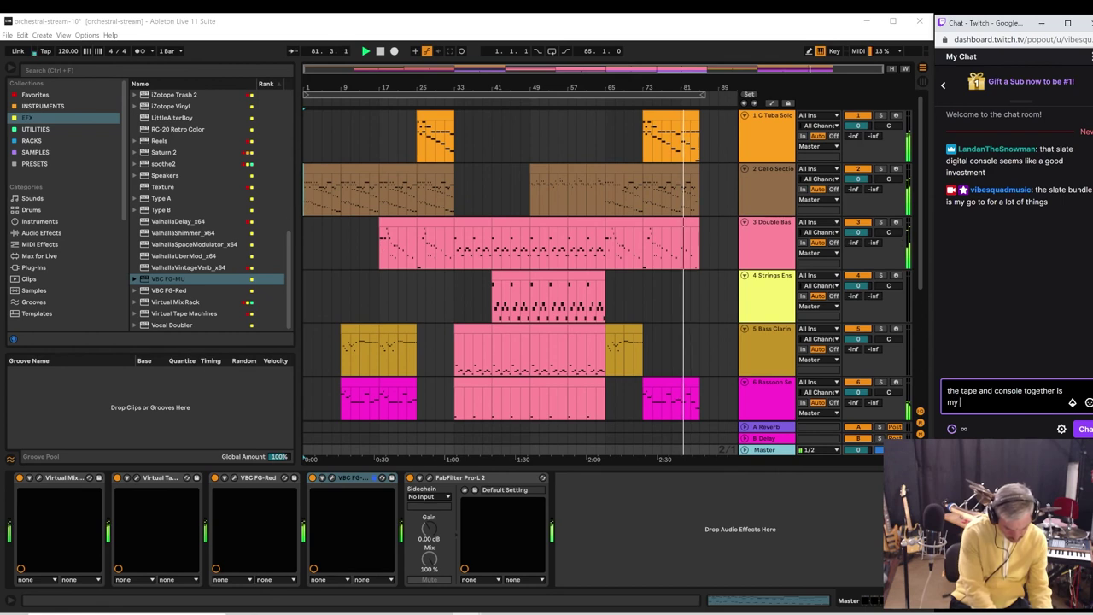
{"action": "type", "text": "favori"}
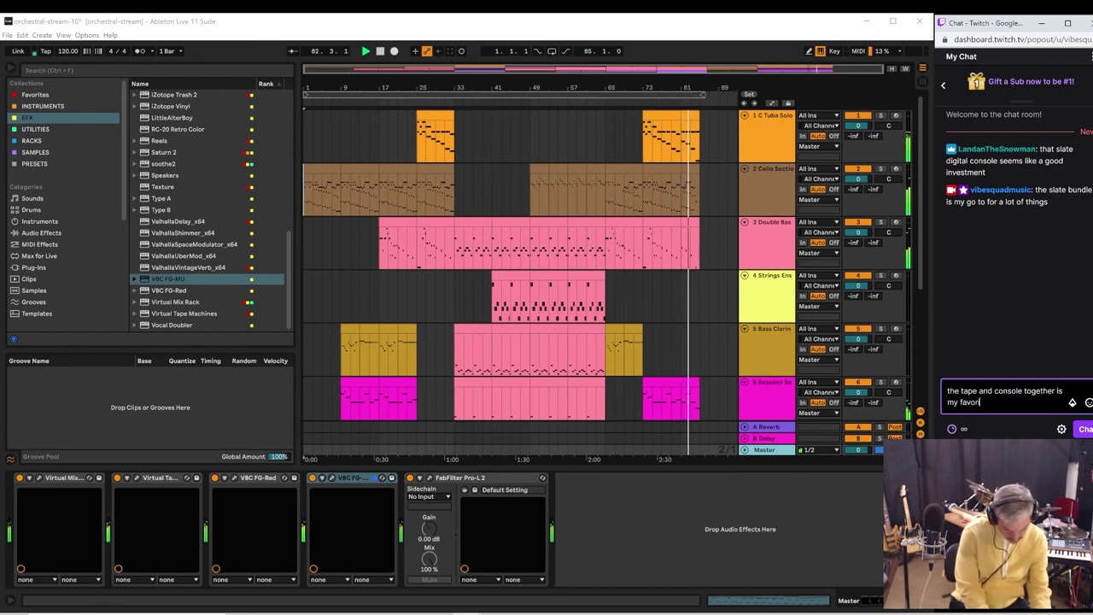
{"action": "type", "text": "te"}
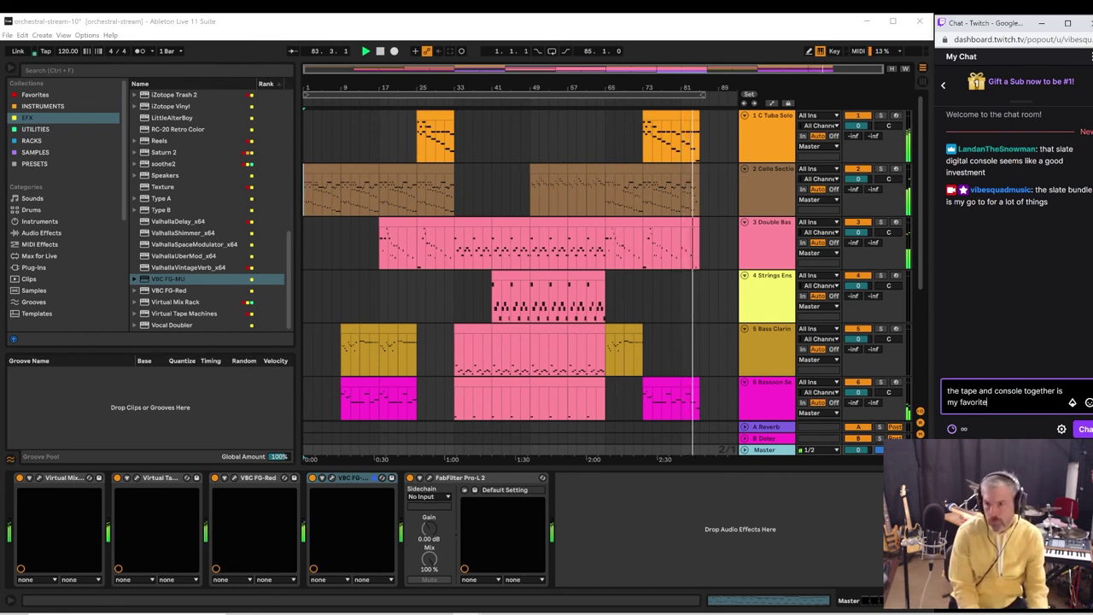
{"action": "key", "text": "Return"}
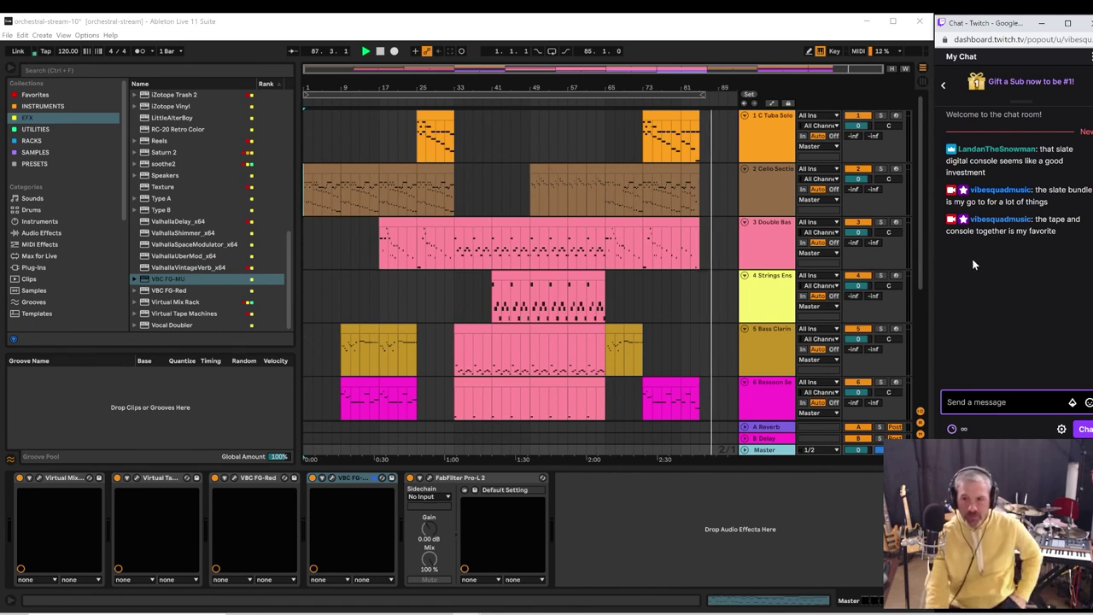
- Stop playback in Ableton Live and view the Master's Virtual Tape Machines and Virtual Mix Rack windows together, closing both when finished
{"action": "left_click", "coordinate": [381, 52]}
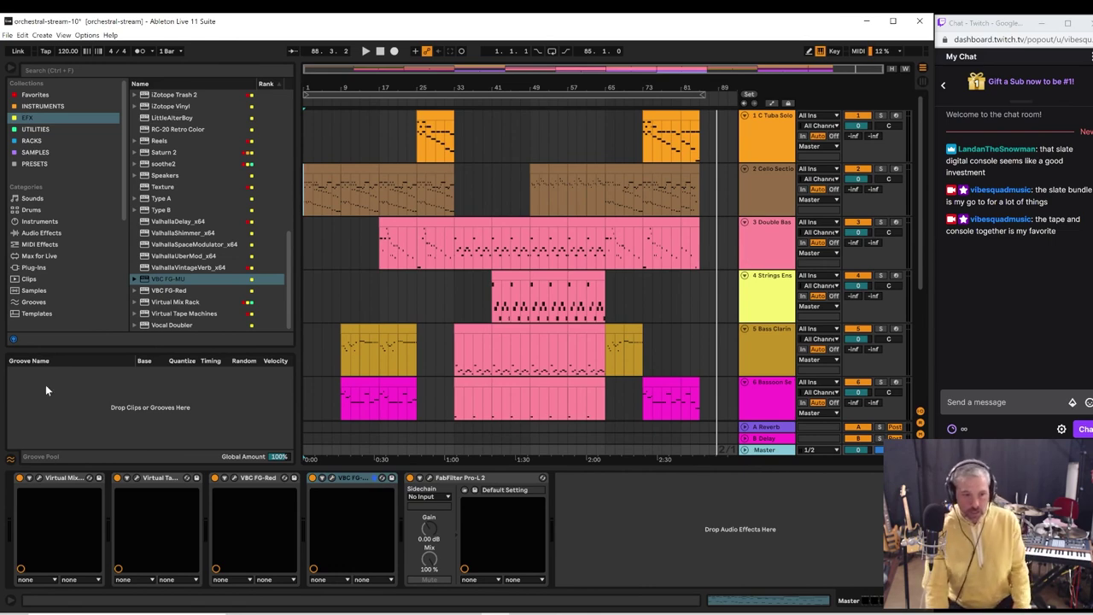
{"action": "left_click", "coordinate": [135, 479]}
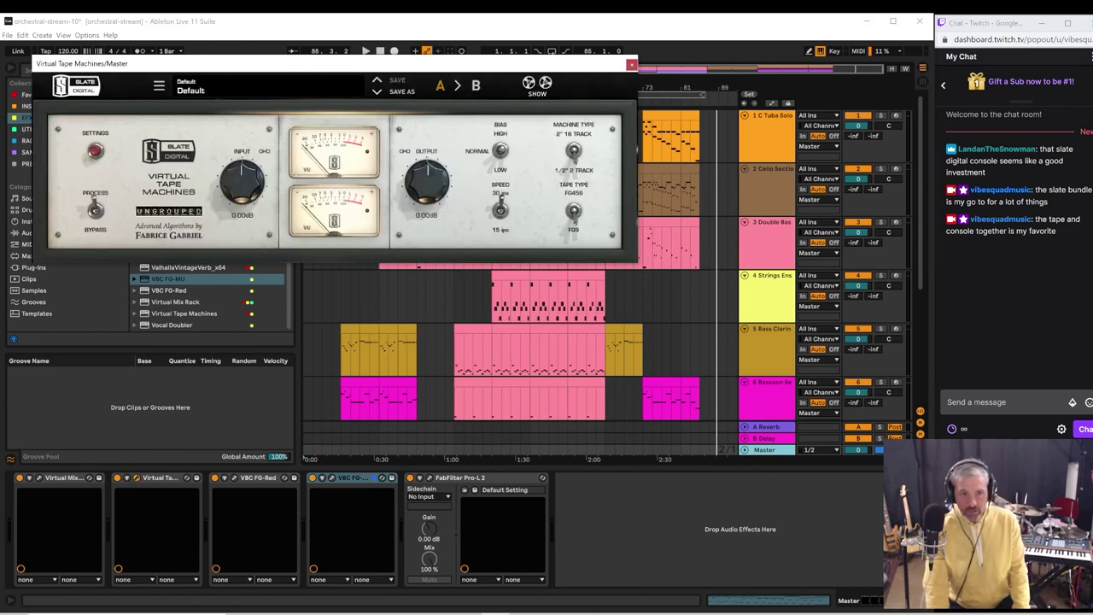
{"action": "left_click_drag", "start_coordinate": [485, 229], "coordinate": [488, 202]}
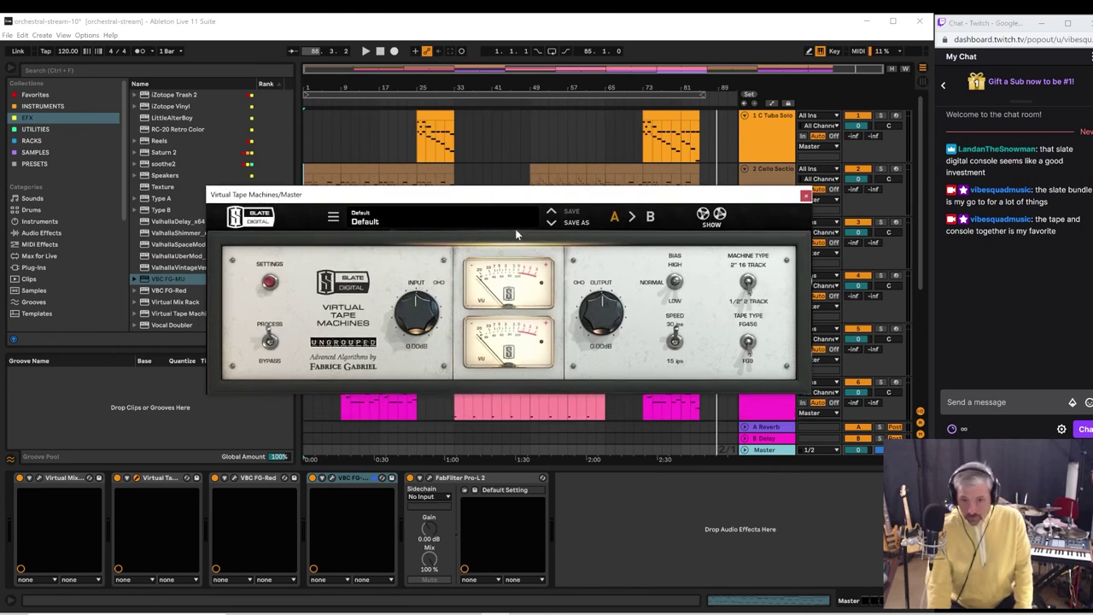
{"action": "left_click_drag", "start_coordinate": [528, 196], "coordinate": [504, 187]}
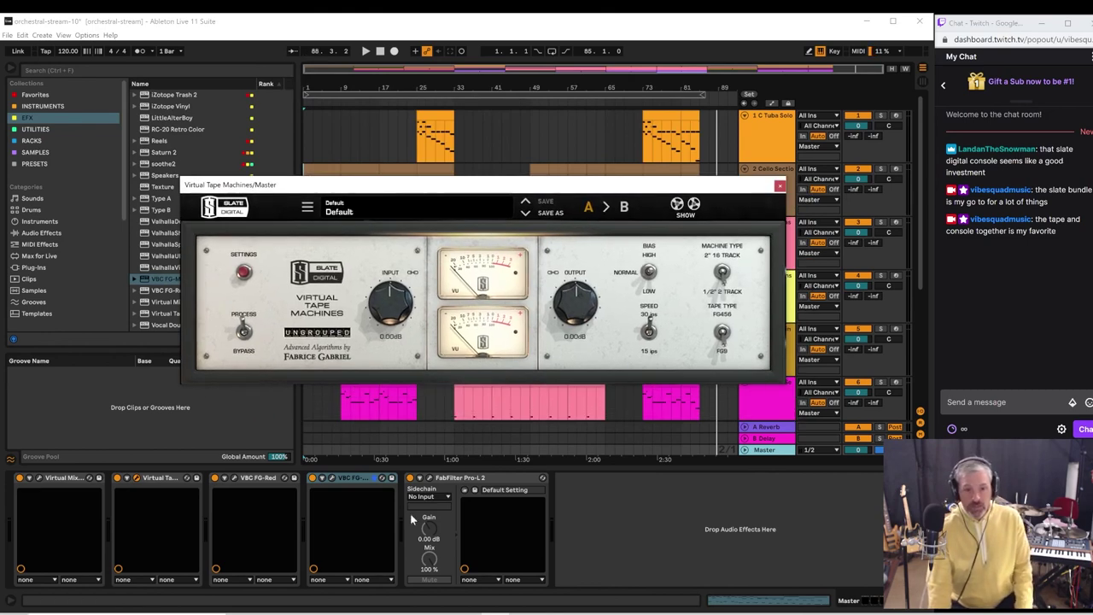
{"action": "left_click", "coordinate": [38, 484]}
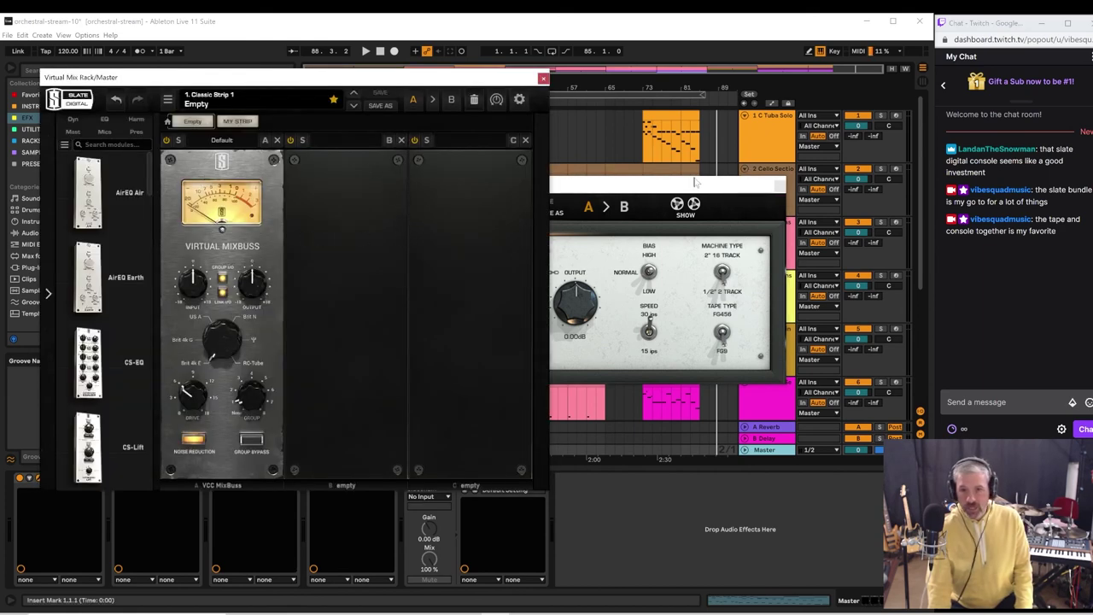
{"action": "left_click_drag", "start_coordinate": [696, 182], "coordinate": [837, 139]}
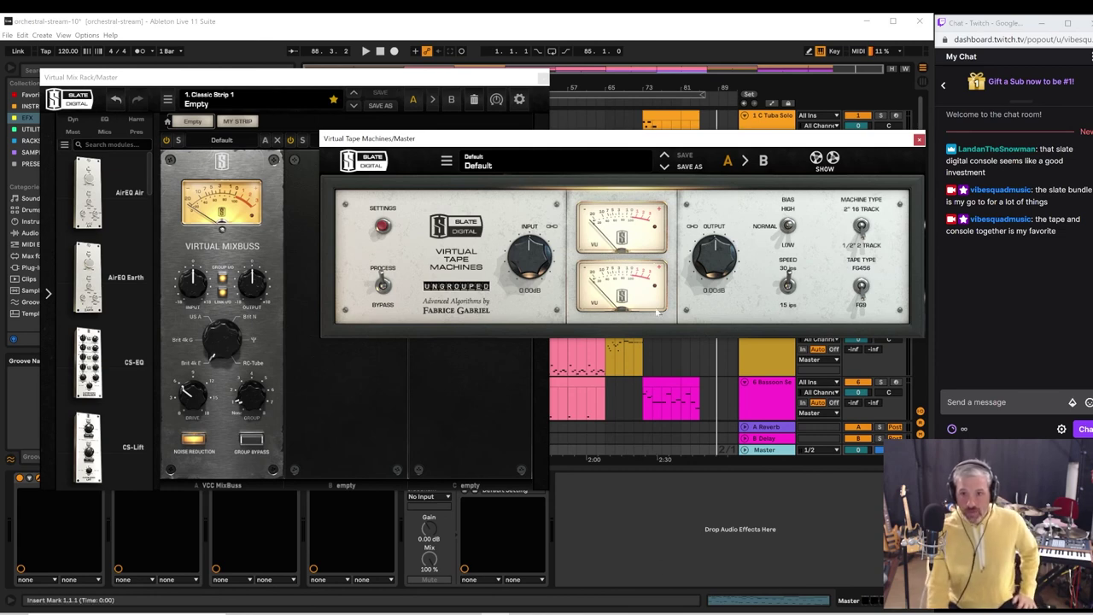
{"action": "left_click_drag", "start_coordinate": [675, 142], "coordinate": [632, 131]}
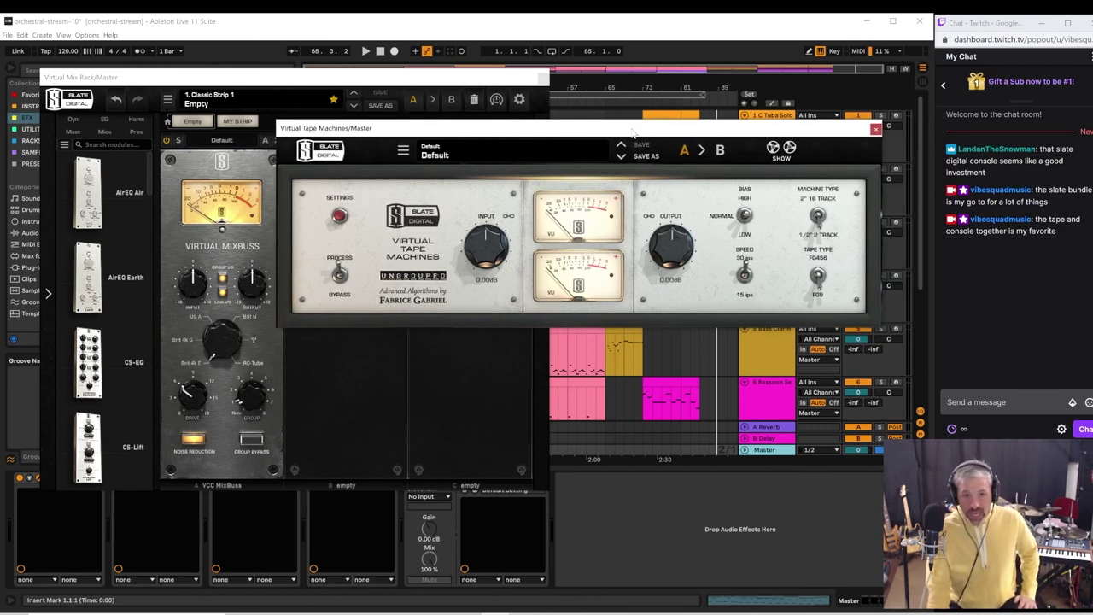
{"action": "left_click", "coordinate": [876, 129]}
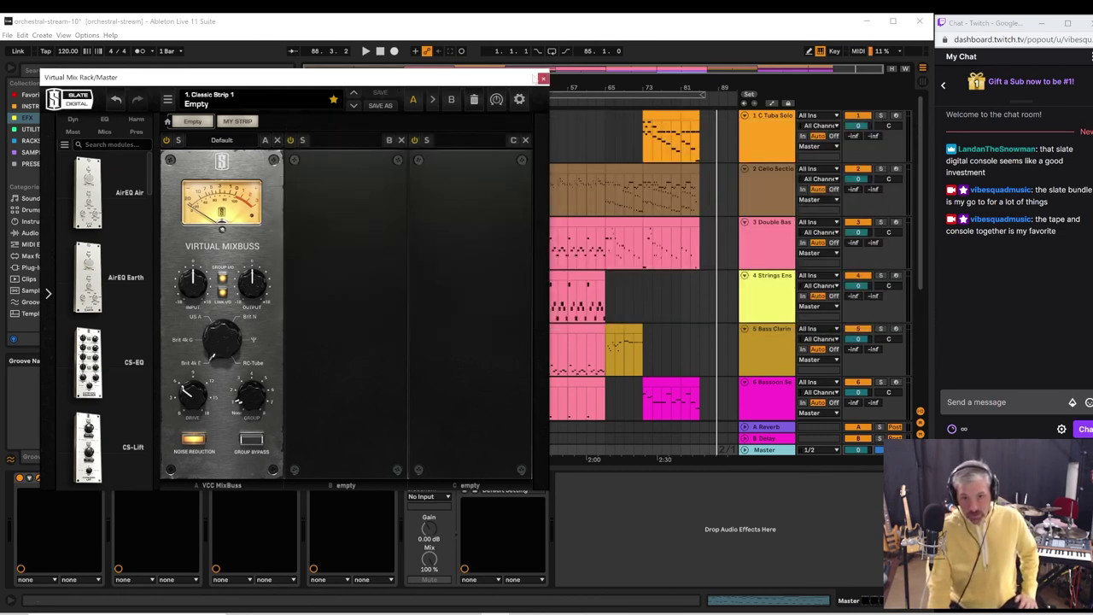
{"action": "left_click", "coordinate": [542, 81]}
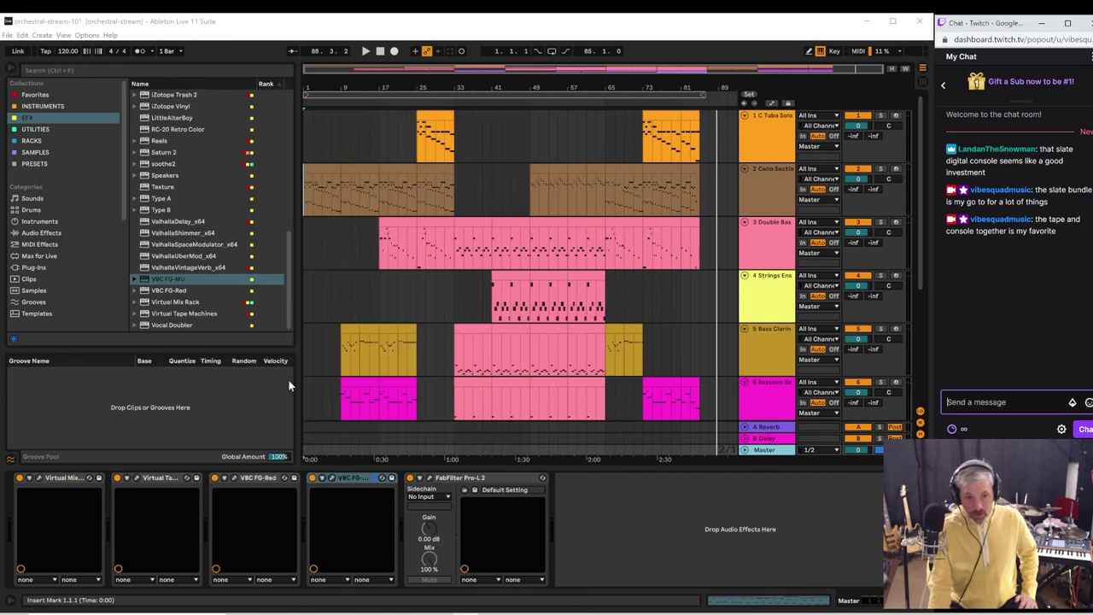
- View the Master's VBC FG-Red compressor window and close it when finished
{"action": "left_click", "coordinate": [236, 480]}
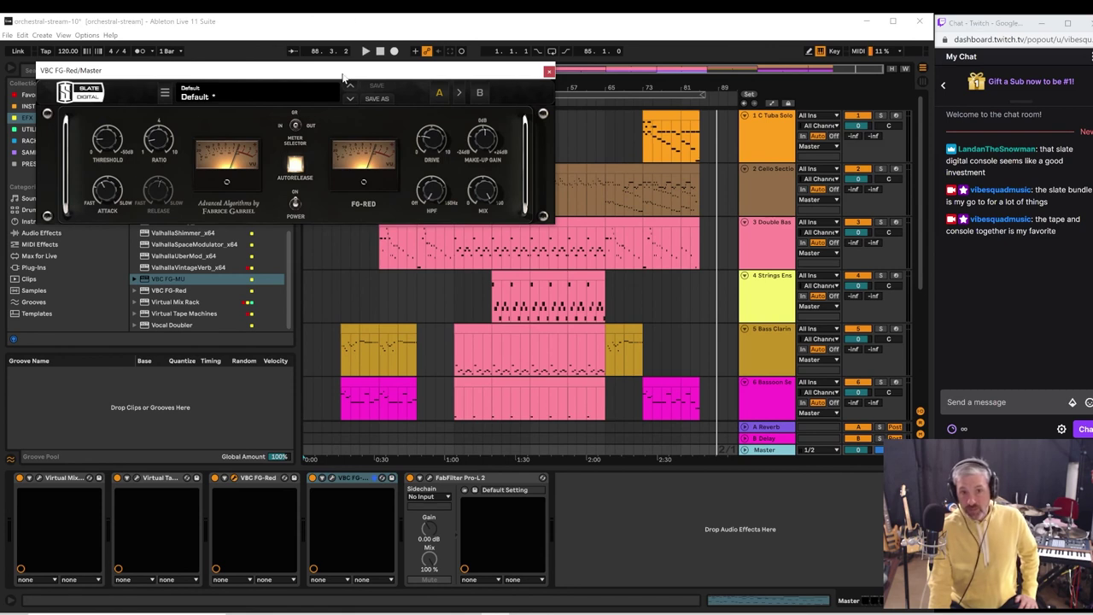
{"action": "left_click_drag", "start_coordinate": [342, 71], "coordinate": [395, 161]}
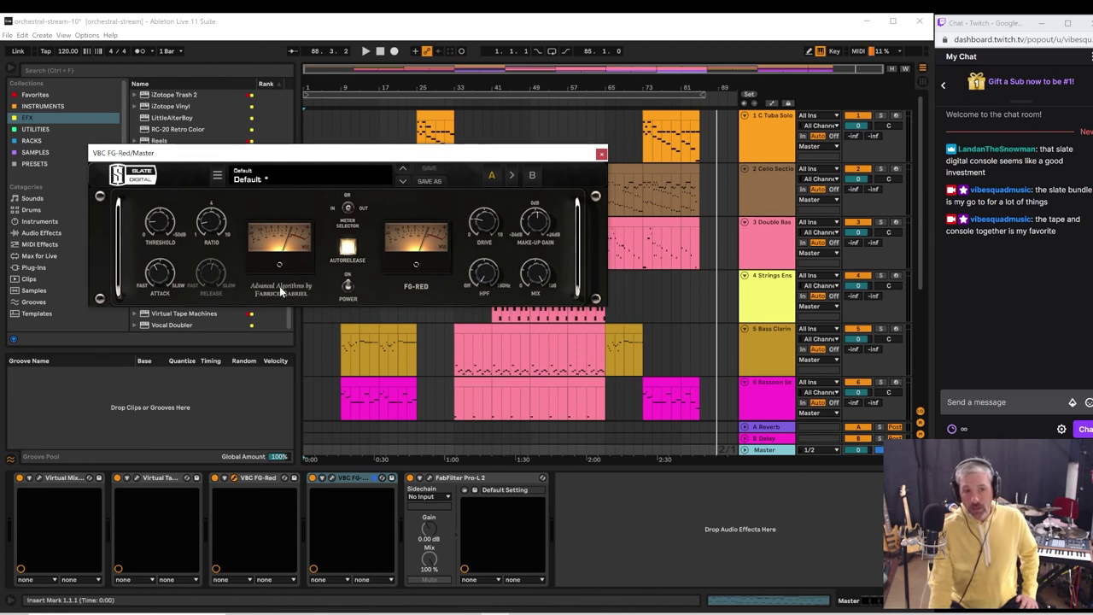
{"action": "left_click", "coordinate": [601, 154]}
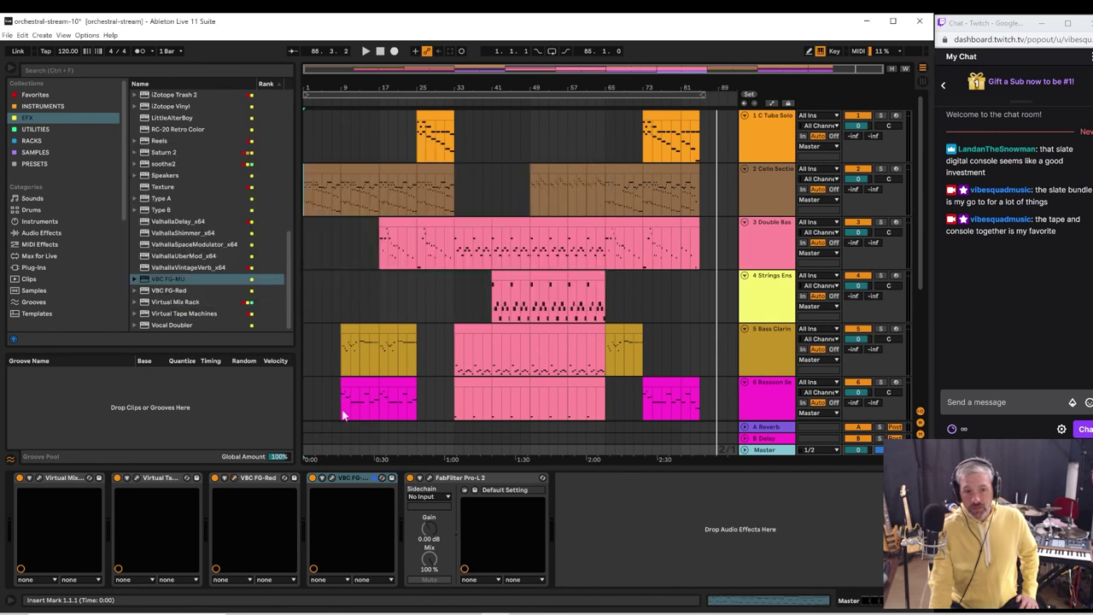
- View the Master's VBC FG-MU compressor window, close it, and audition the mix from bar 49 with the FG-MU bypassed
{"action": "left_click", "coordinate": [333, 478]}
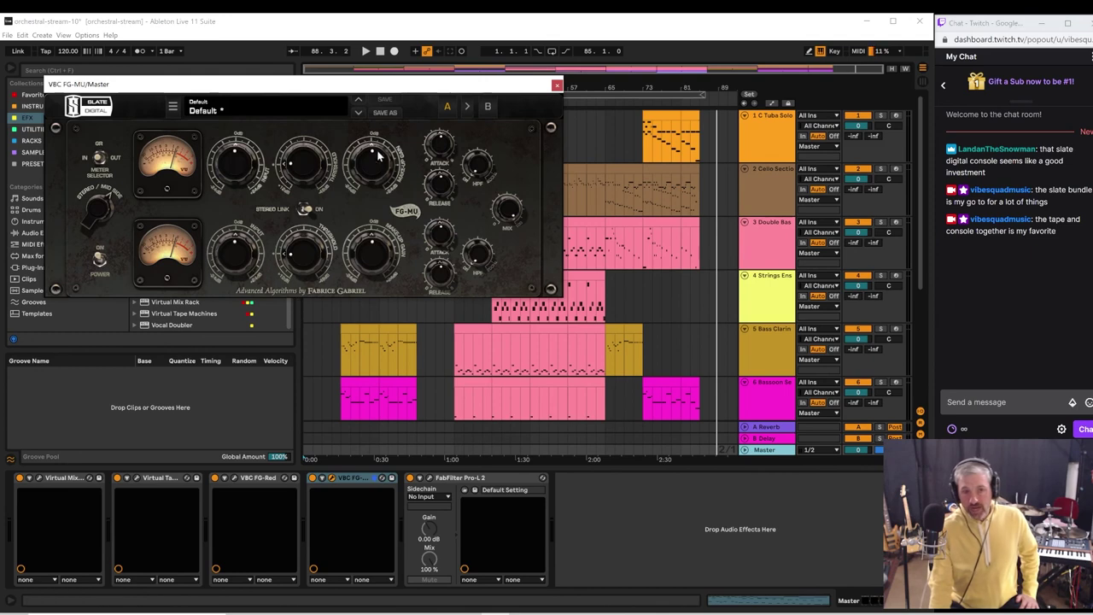
{"action": "left_click_drag", "start_coordinate": [403, 84], "coordinate": [463, 116]}
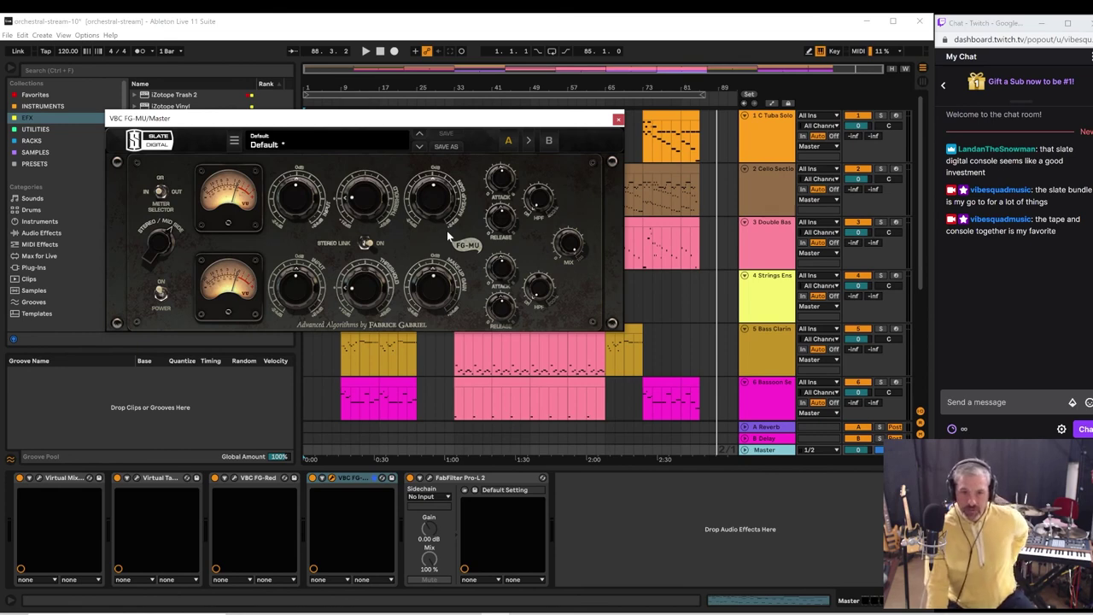
{"action": "left_click_drag", "start_coordinate": [530, 118], "coordinate": [598, 136]}
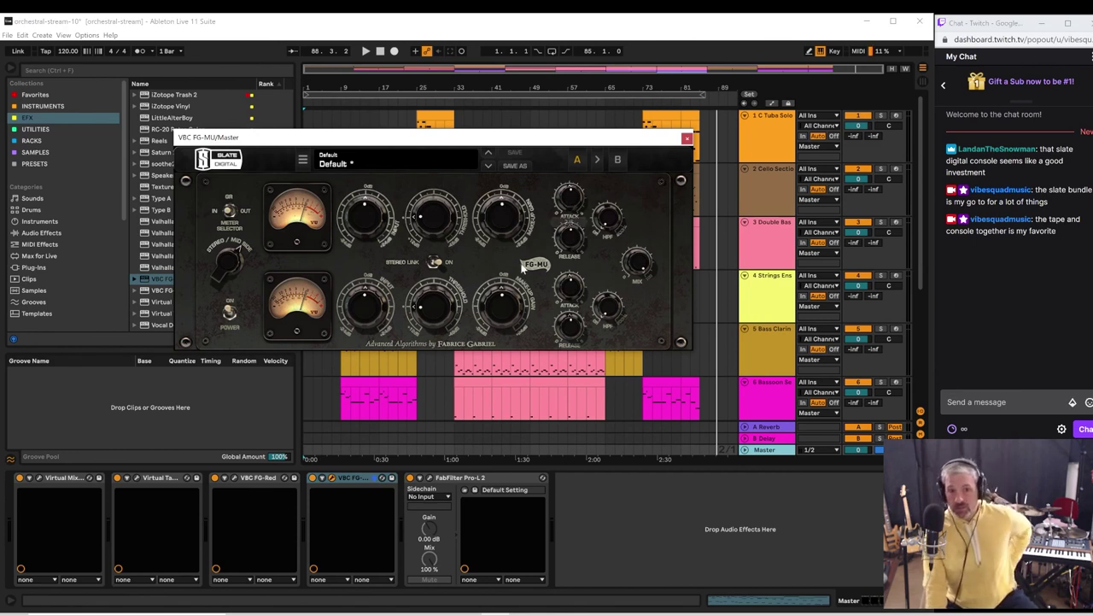
{"action": "left_click_drag", "start_coordinate": [462, 138], "coordinate": [462, 121]}
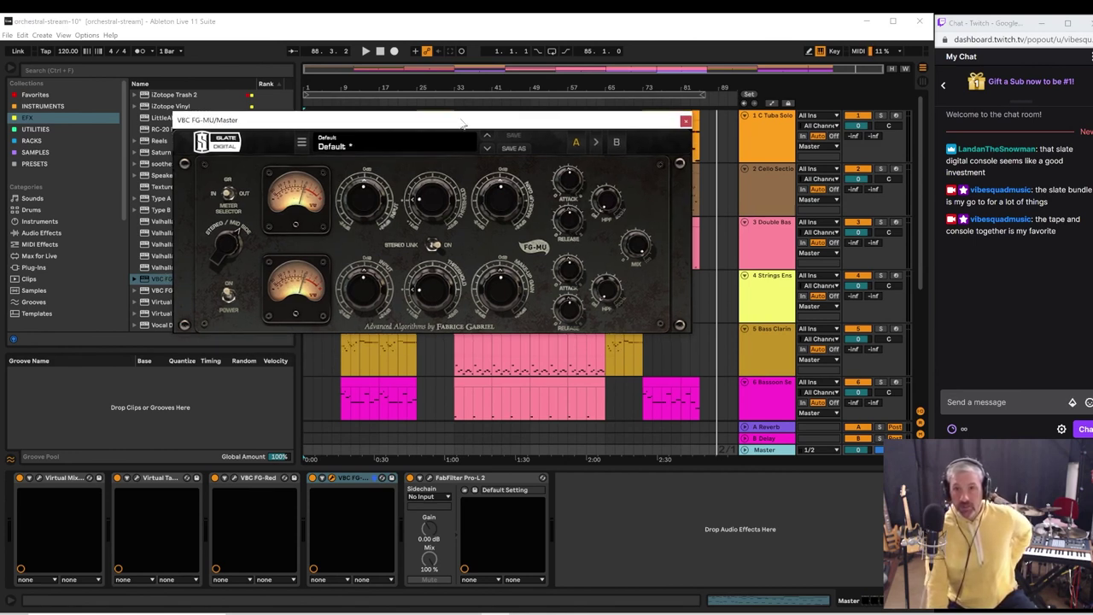
{"action": "left_click", "coordinate": [685, 123]}
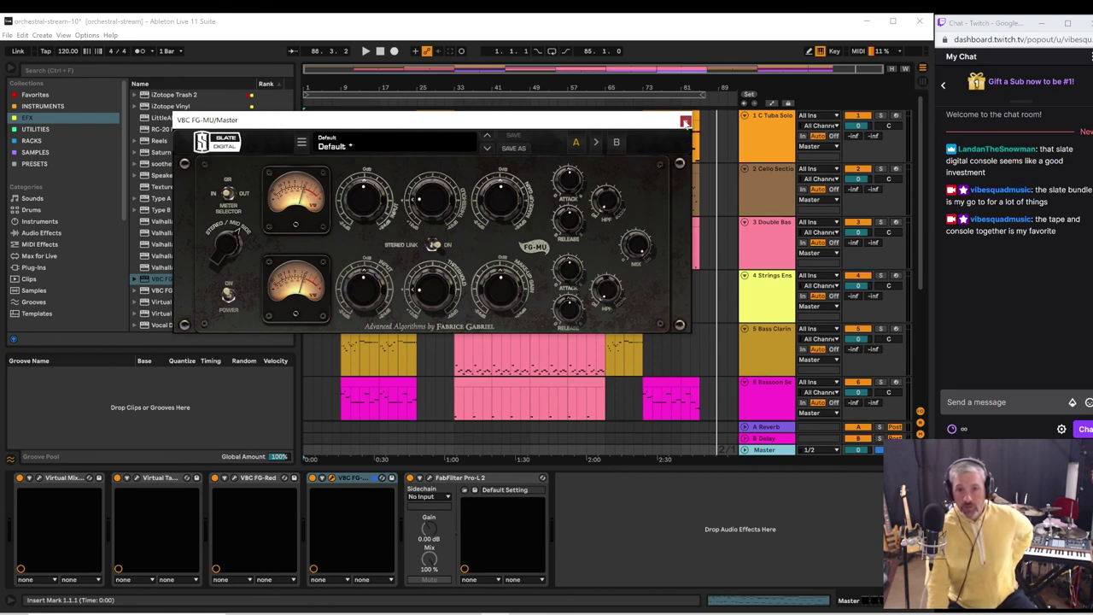
{"action": "left_click", "coordinate": [527, 102]}
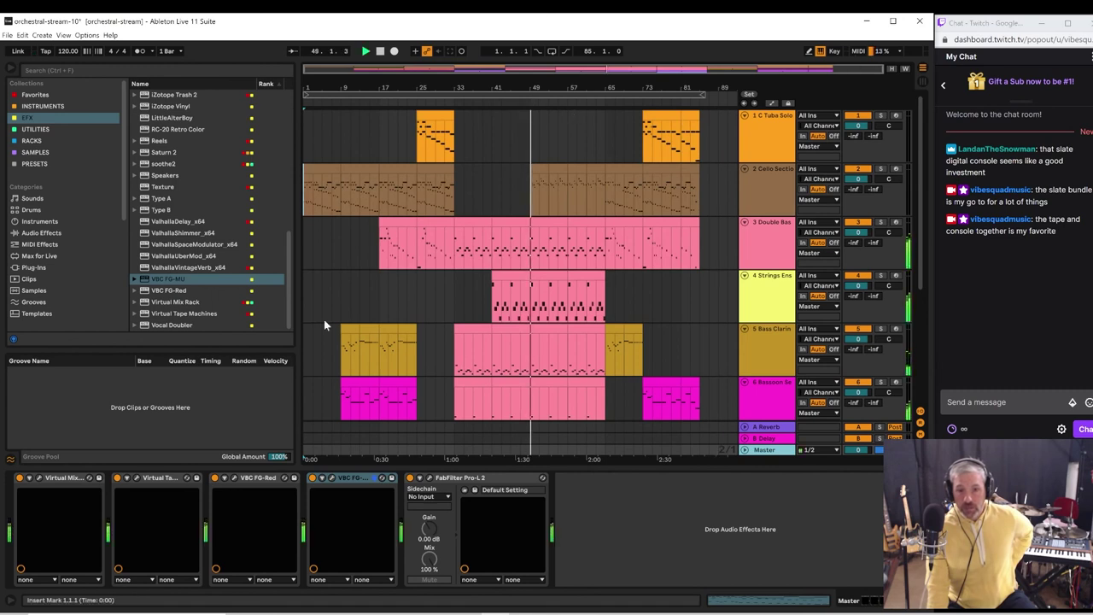
{"action": "left_click", "coordinate": [312, 478]}
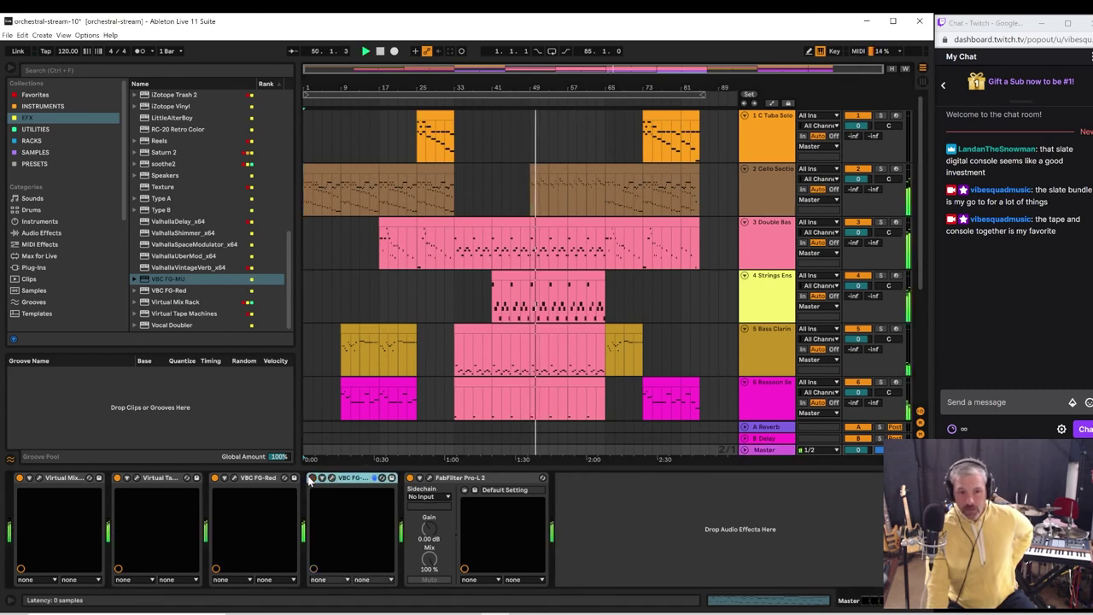
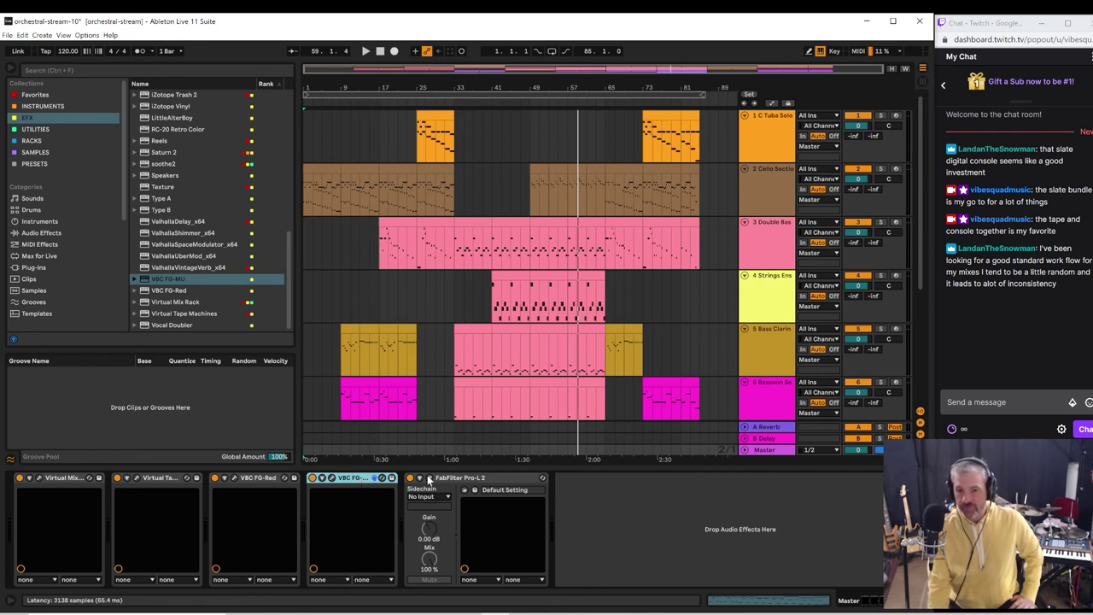
- In the Master's FabFilter Pro-L 2, set the oversampling to 4x, the gain to +1.0 and the style to Allround
{"action": "left_click", "coordinate": [428, 480]}
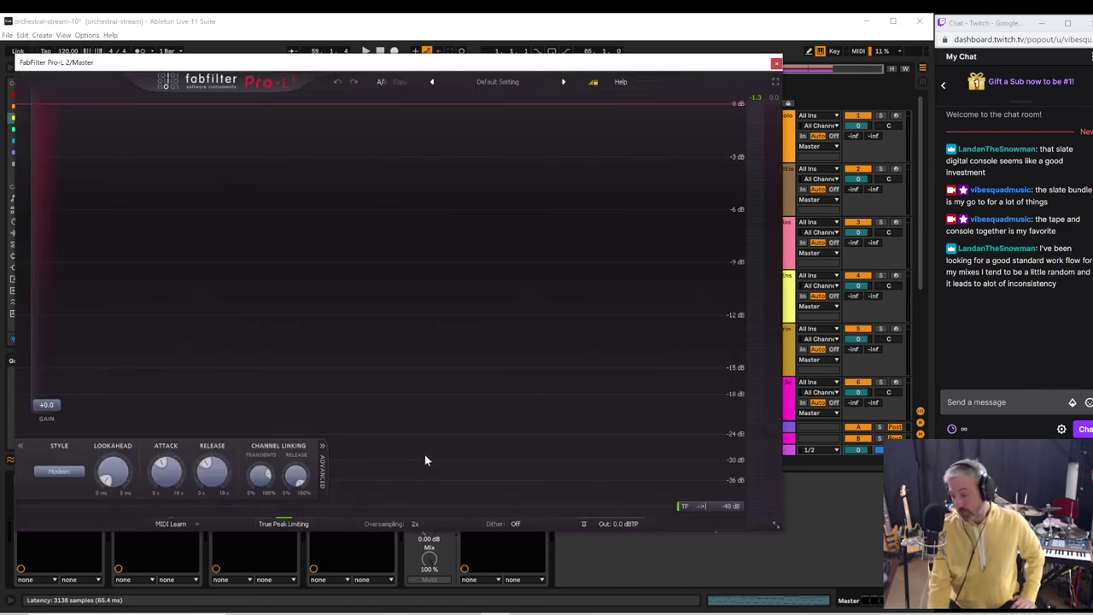
{"action": "left_click_drag", "start_coordinate": [672, 72], "coordinate": [714, 70]}
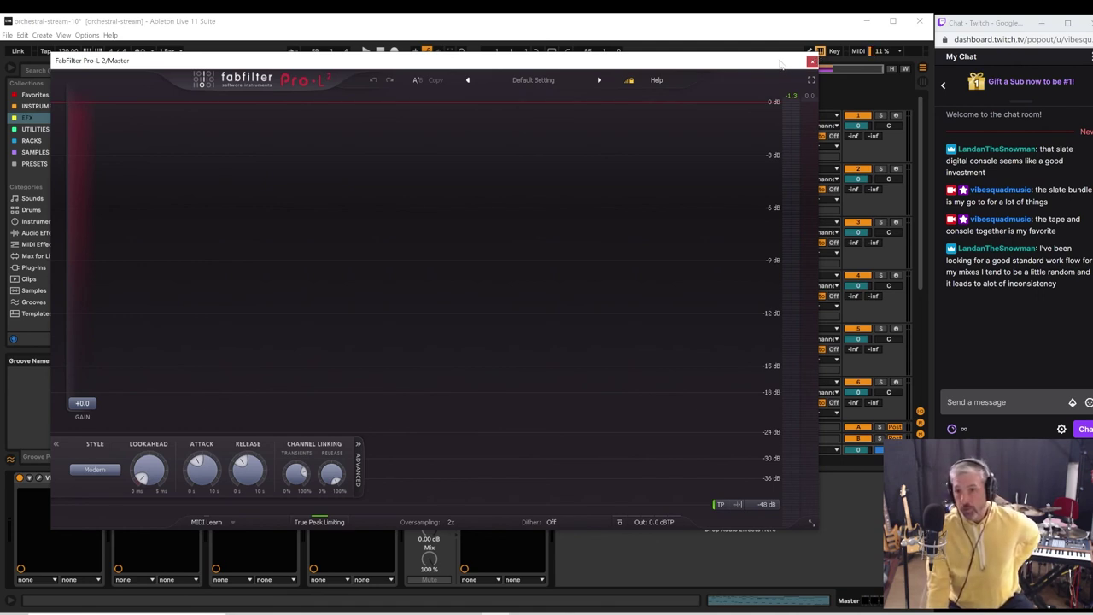
{"action": "left_click_drag", "start_coordinate": [782, 59], "coordinate": [793, 57]}
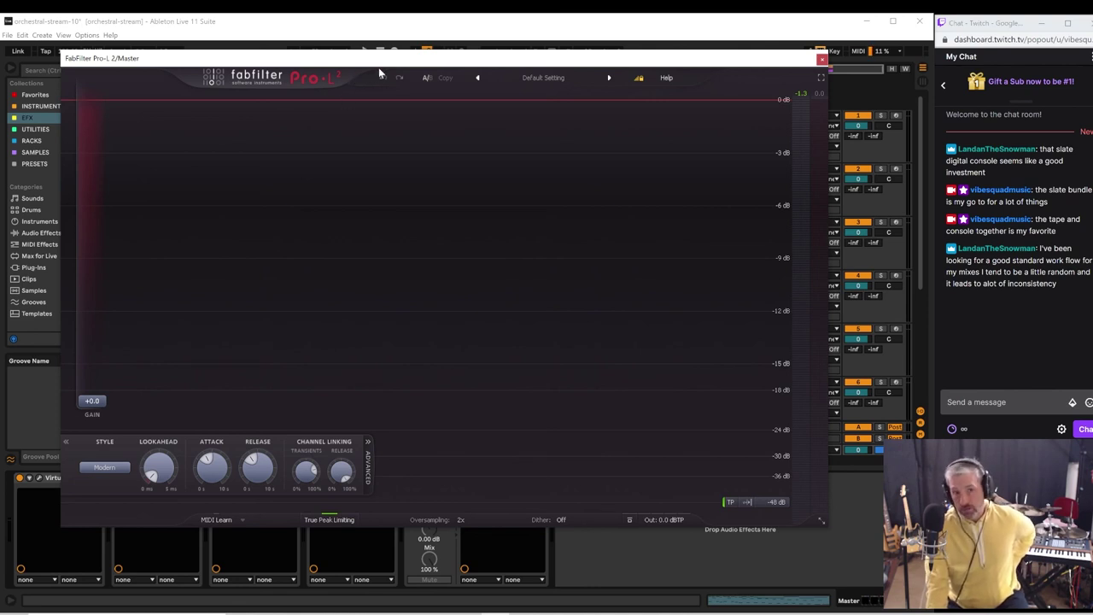
{"action": "left_click_drag", "start_coordinate": [386, 57], "coordinate": [401, 59]}
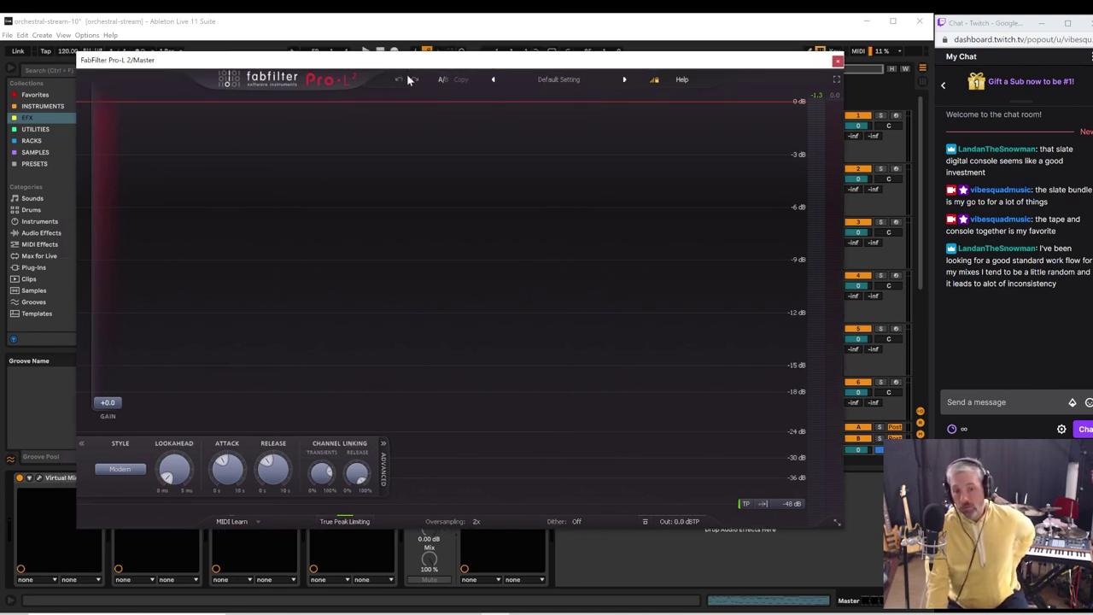
{"action": "left_click", "coordinate": [478, 521]}
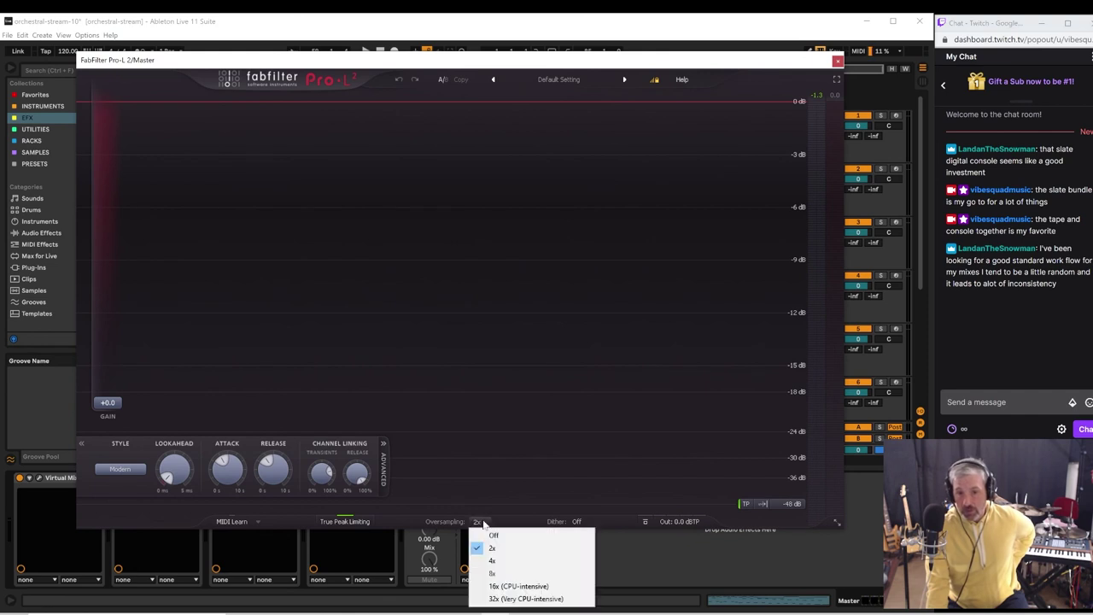
{"action": "left_click", "coordinate": [491, 561]}
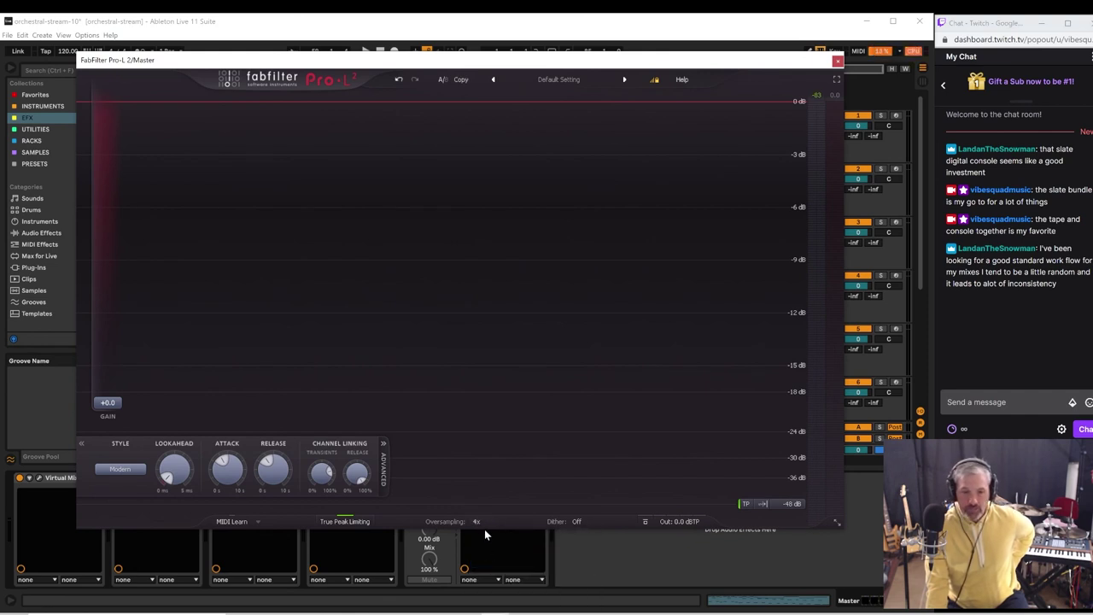
{"action": "left_click_drag", "start_coordinate": [109, 402], "coordinate": [118, 393]}
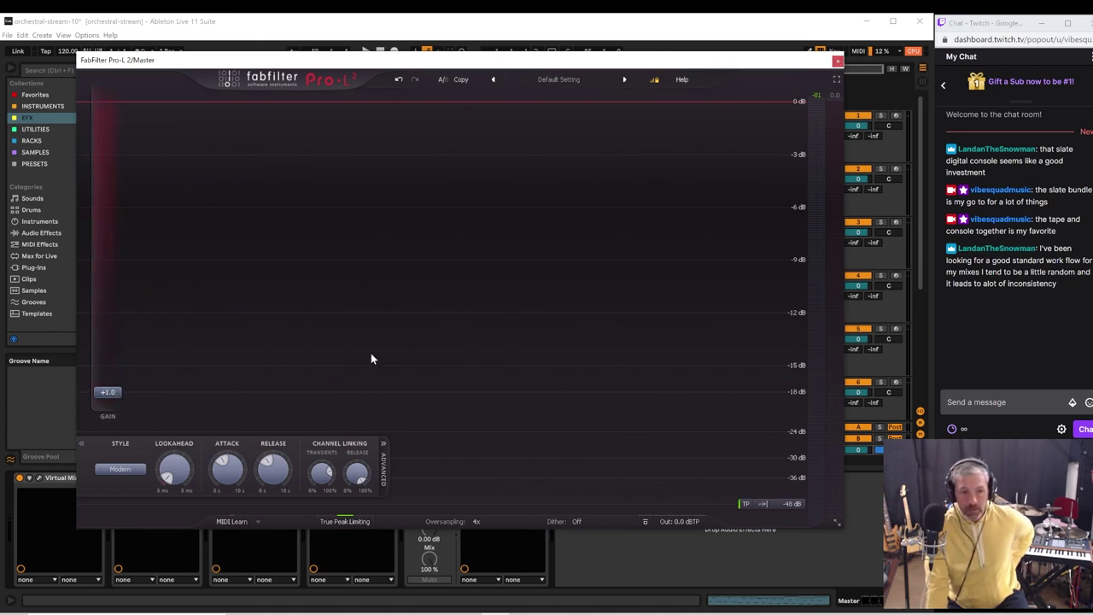
{"action": "left_click", "coordinate": [109, 471]}
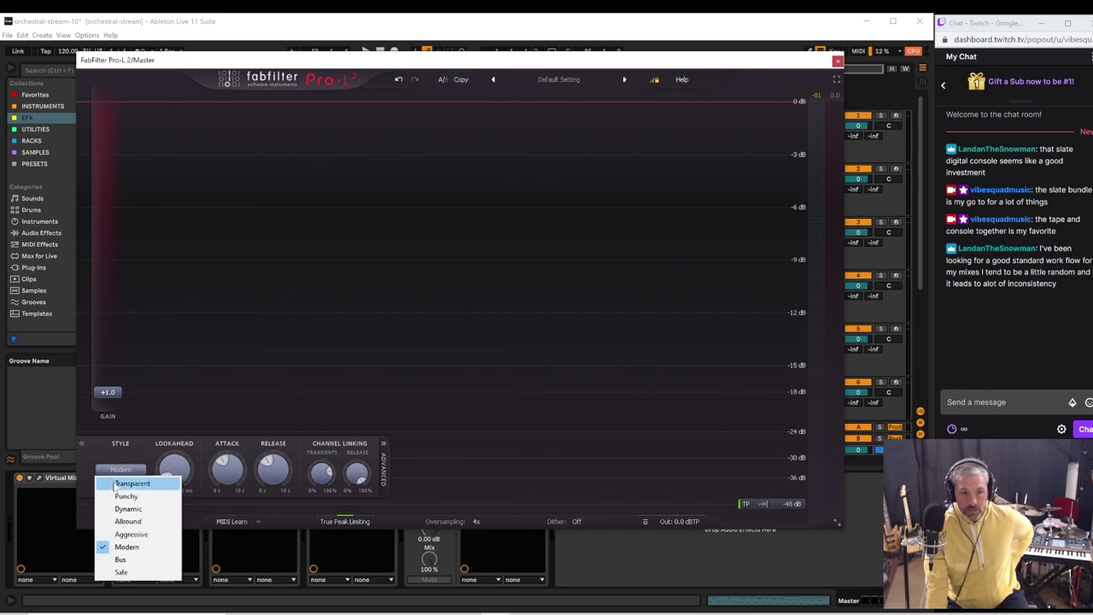
{"action": "left_click", "coordinate": [135, 522]}
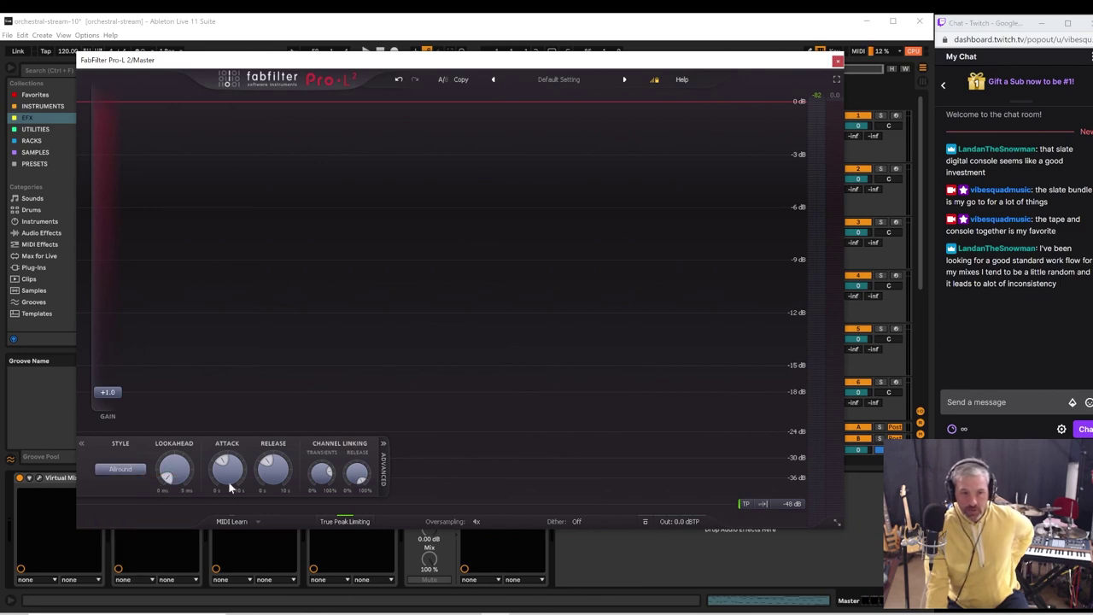
{"action": "left_click", "coordinate": [839, 61]}
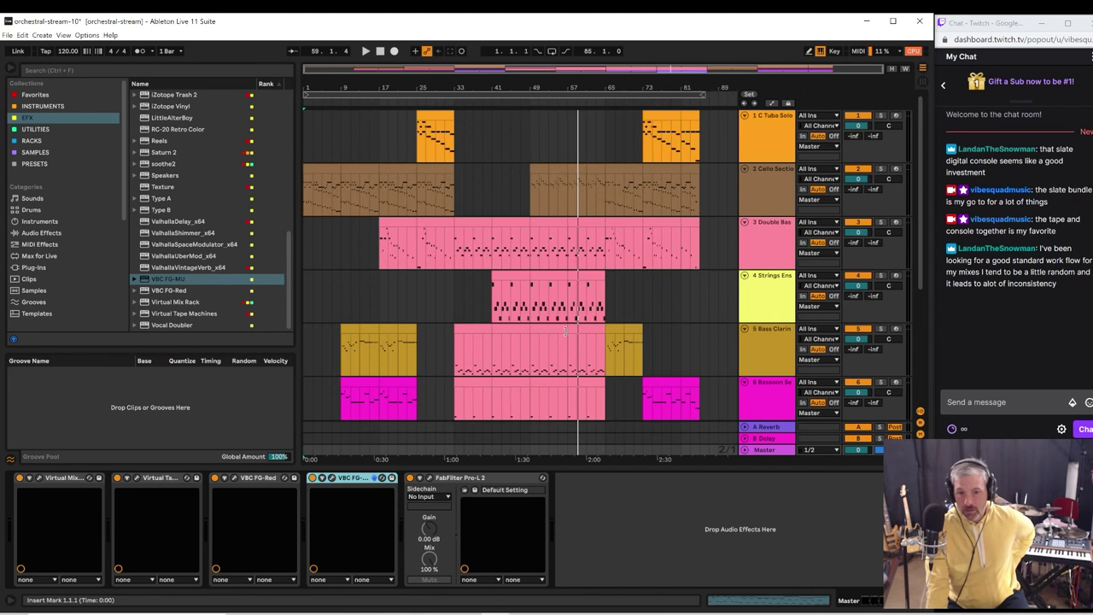
- Duplicate the FabFilter Pro-L 2 on the Master and play the arrangement from the start while viewing the first limiter's level display
{"action": "left_click", "coordinate": [501, 477]}
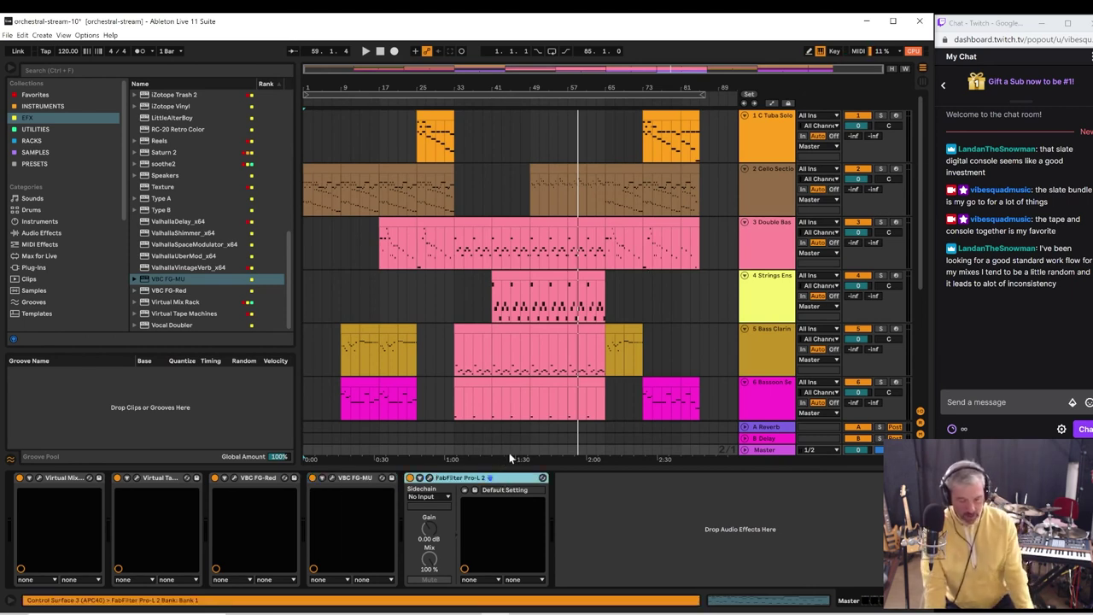
{"action": "key", "text": "ctrl+d"}
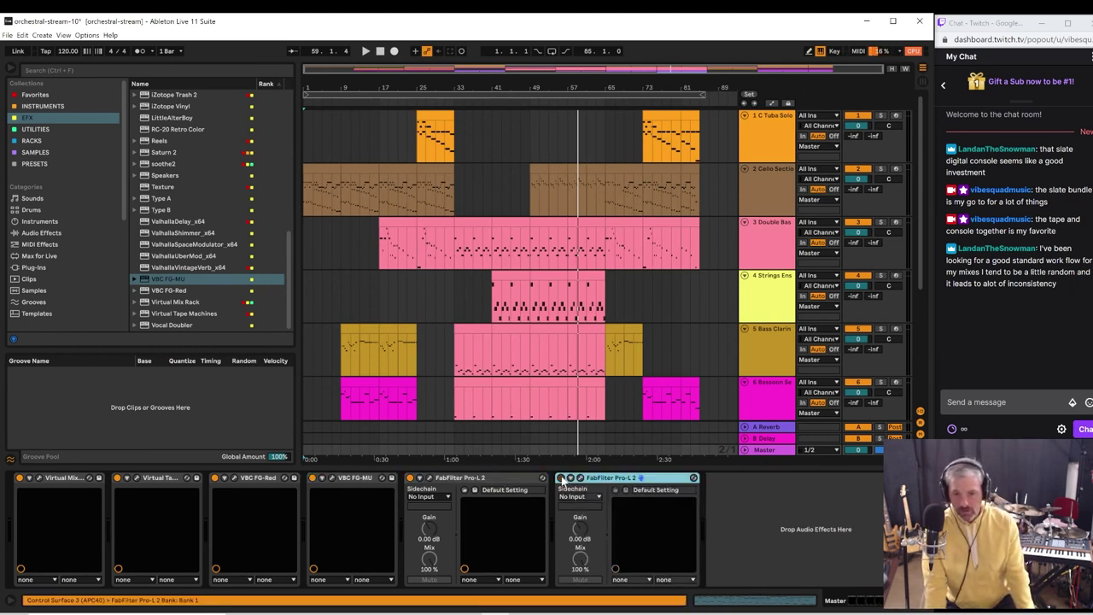
{"action": "key", "text": "space"}
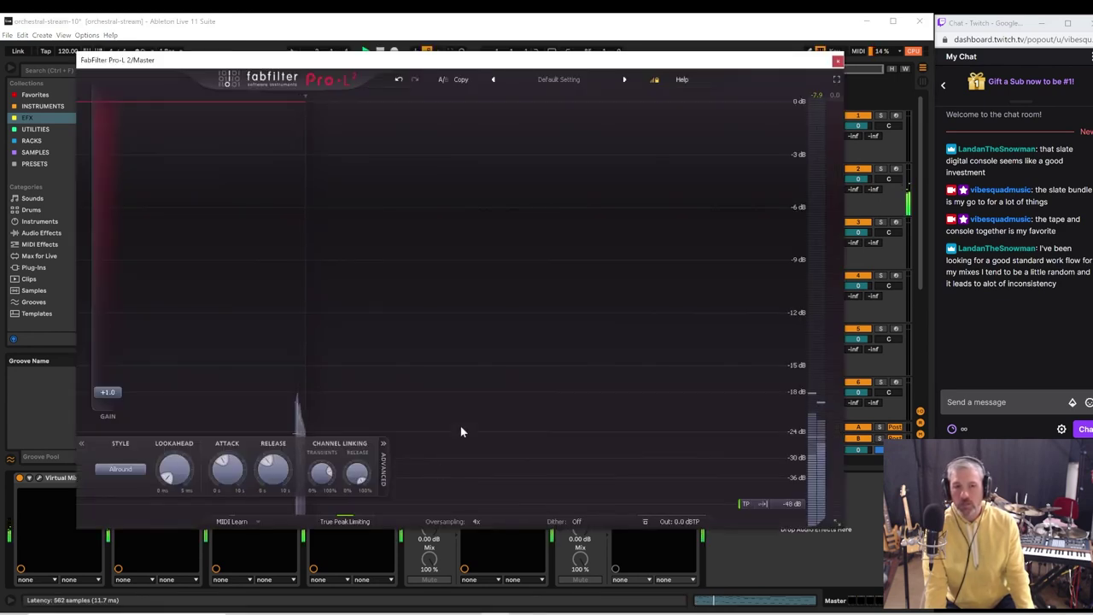
{"action": "left_click", "coordinate": [430, 479]}
{"action": "left_click_drag", "start_coordinate": [432, 67], "coordinate": [375, 69]}
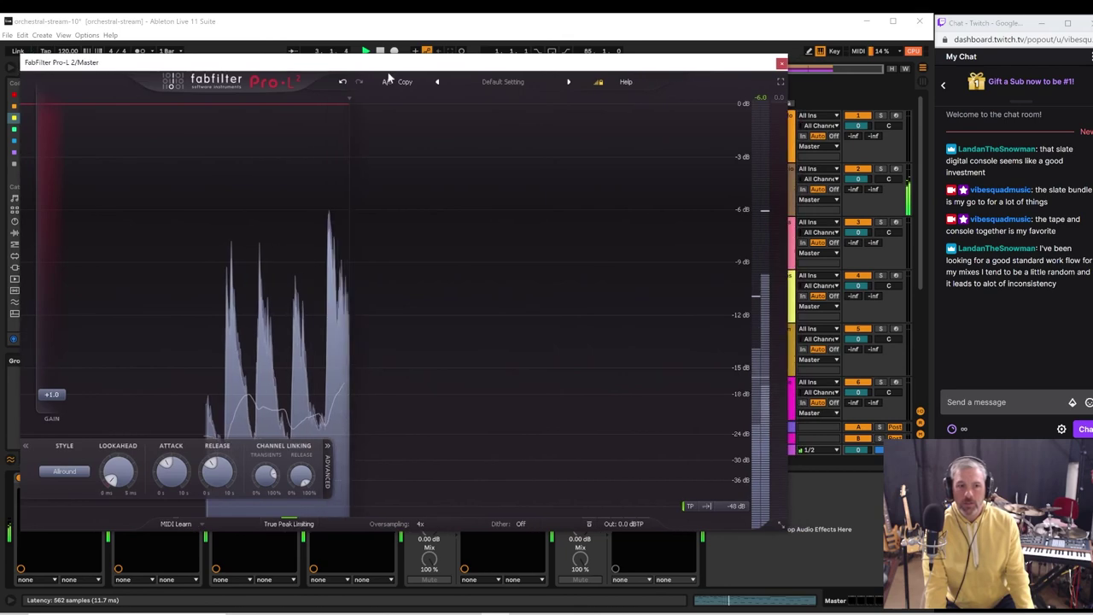
{"action": "left_click", "coordinate": [598, 557]}
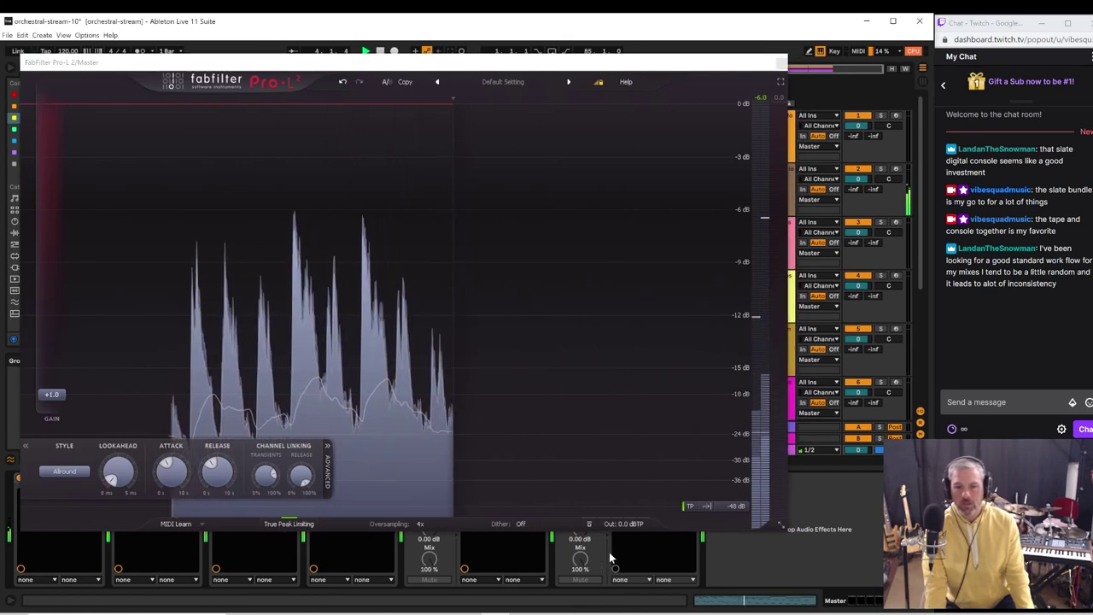
{"action": "left_click", "coordinate": [775, 62]}
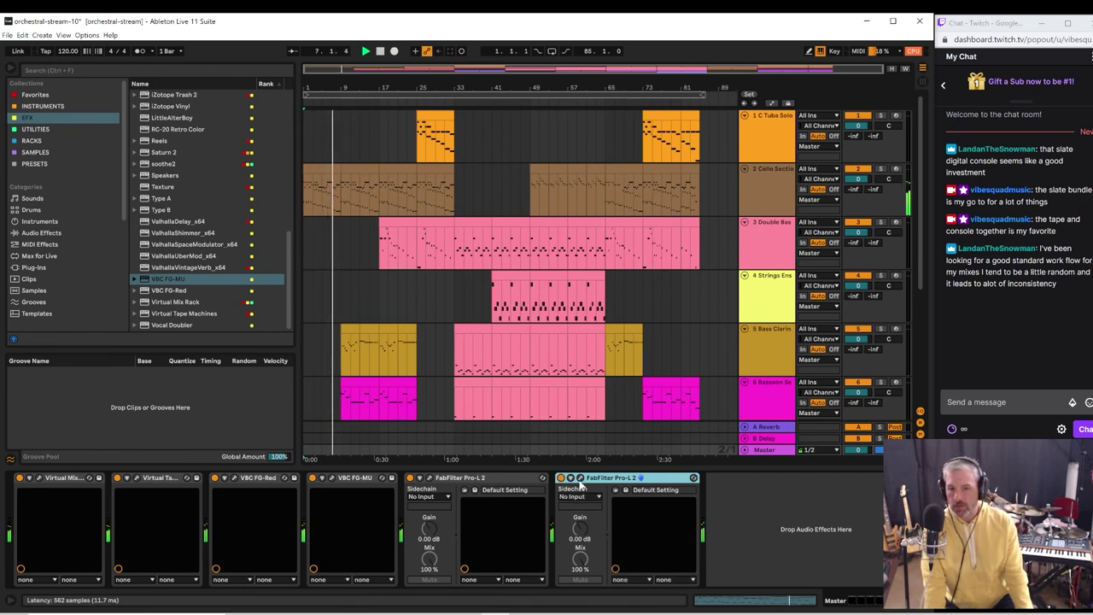
- Set the second Pro-L 2's gain to +2.0 and duplicate it as a third limiter in the Master chain
{"action": "left_click", "coordinate": [580, 479]}
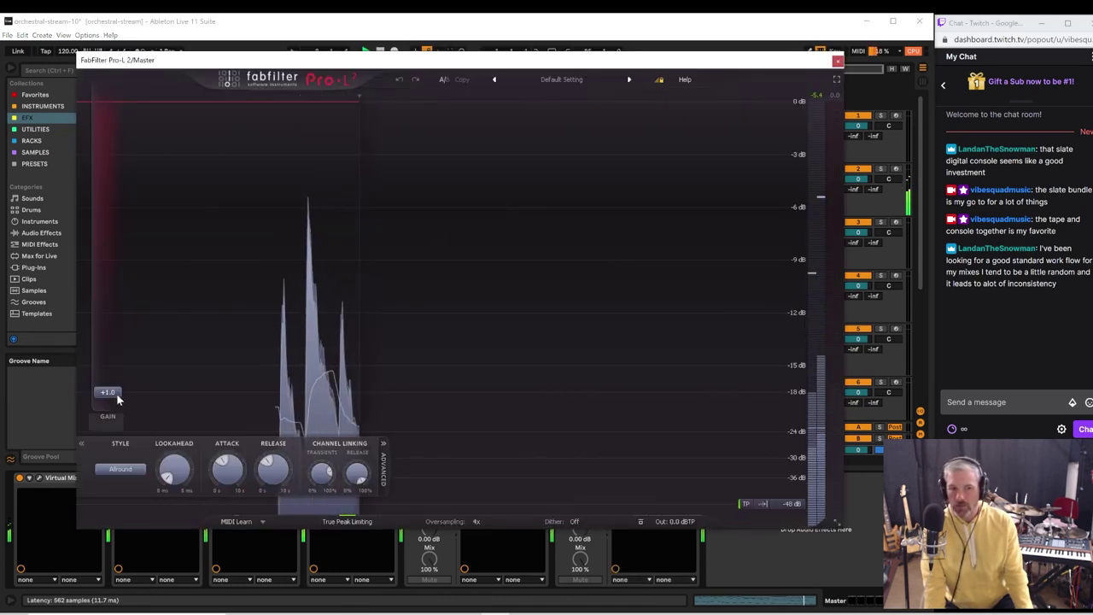
{"action": "left_click_drag", "start_coordinate": [116, 393], "coordinate": [116, 385]}
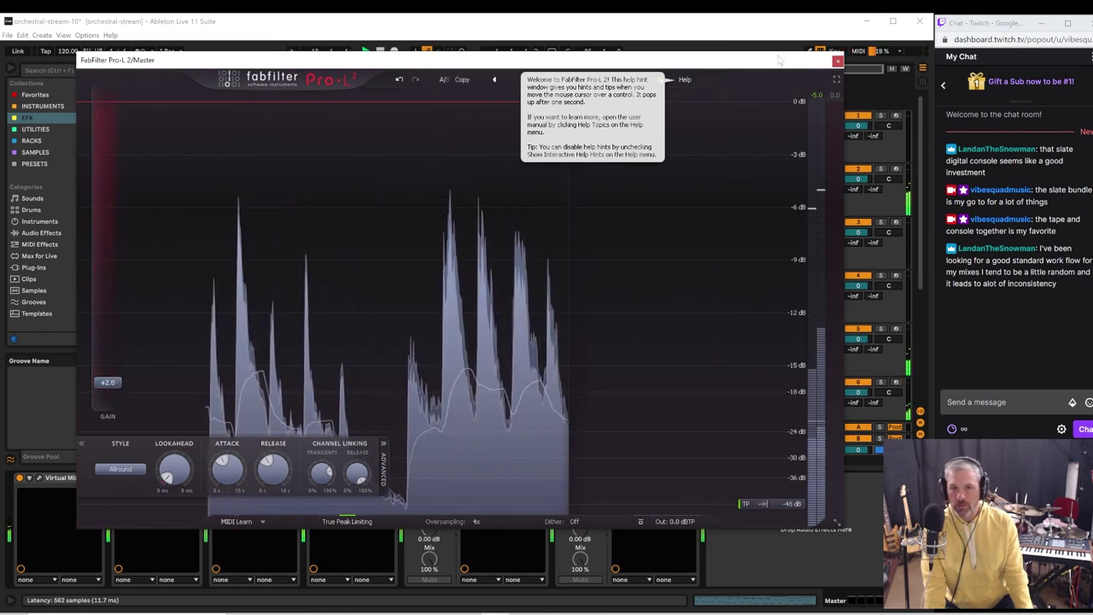
{"action": "left_click", "coordinate": [838, 60]}
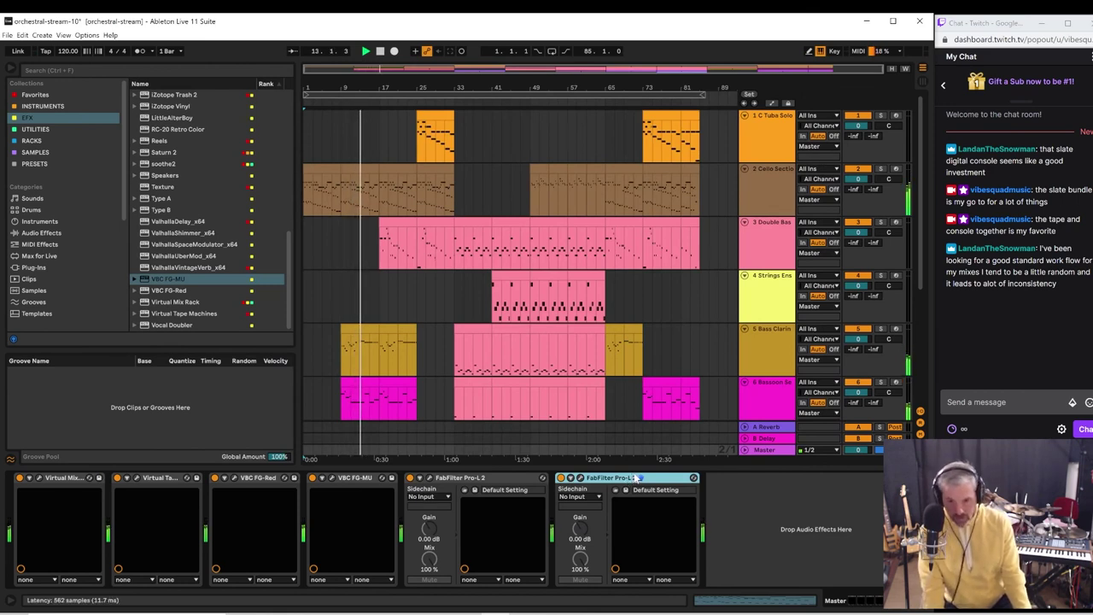
{"action": "key", "text": "ctrl+d"}
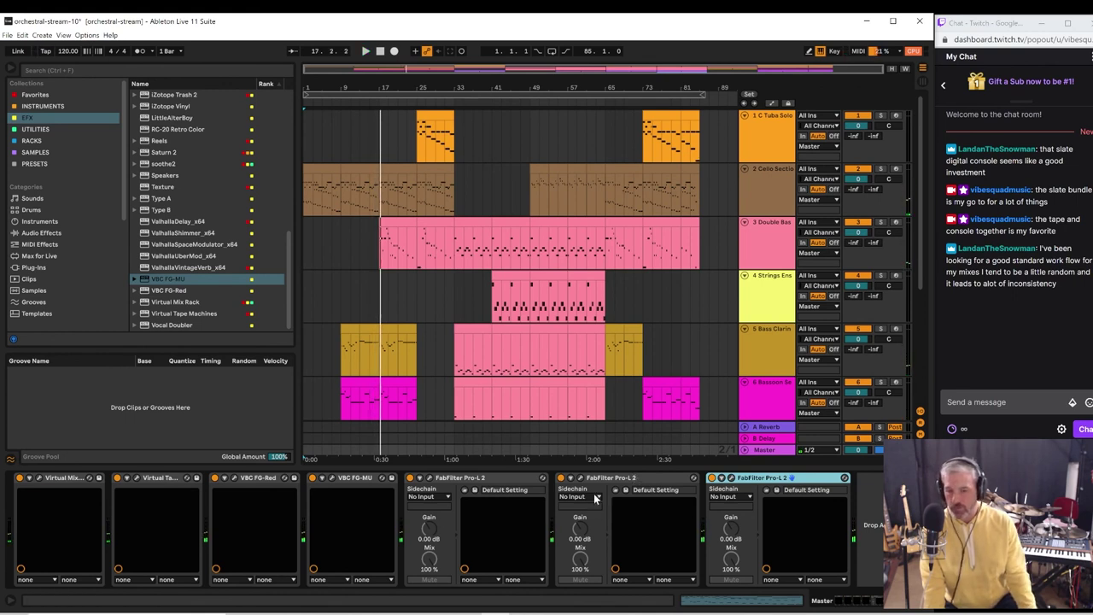
- View the first Pro-L 2 and the Virtual Mix Rack on the Master in turn, closing each window when finished
{"action": "left_click", "coordinate": [428, 479]}
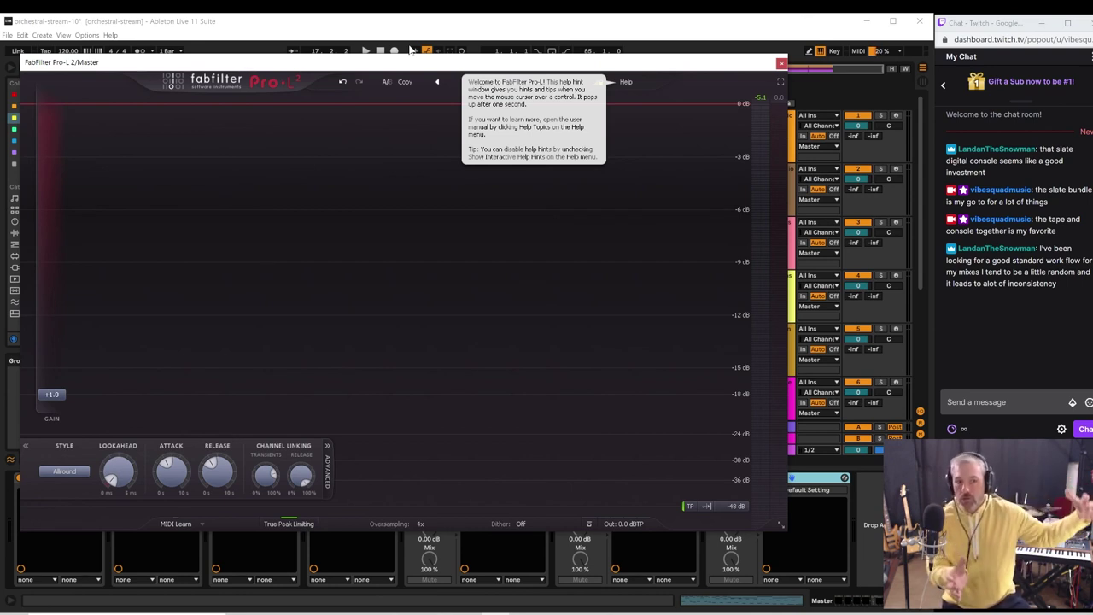
{"action": "left_click", "coordinate": [781, 63]}
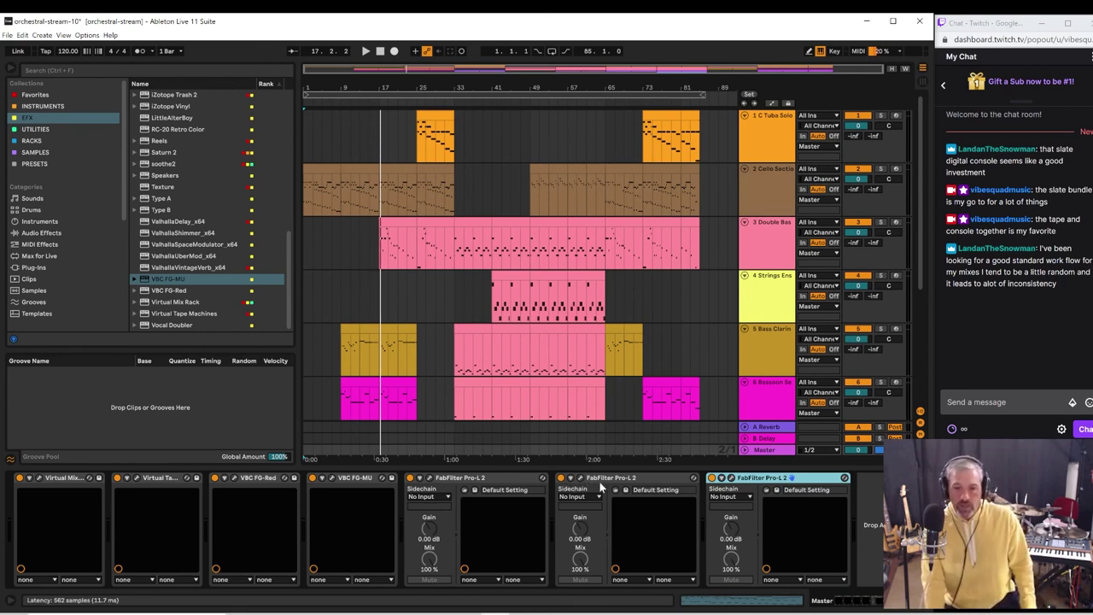
{"action": "left_click", "coordinate": [39, 480]}
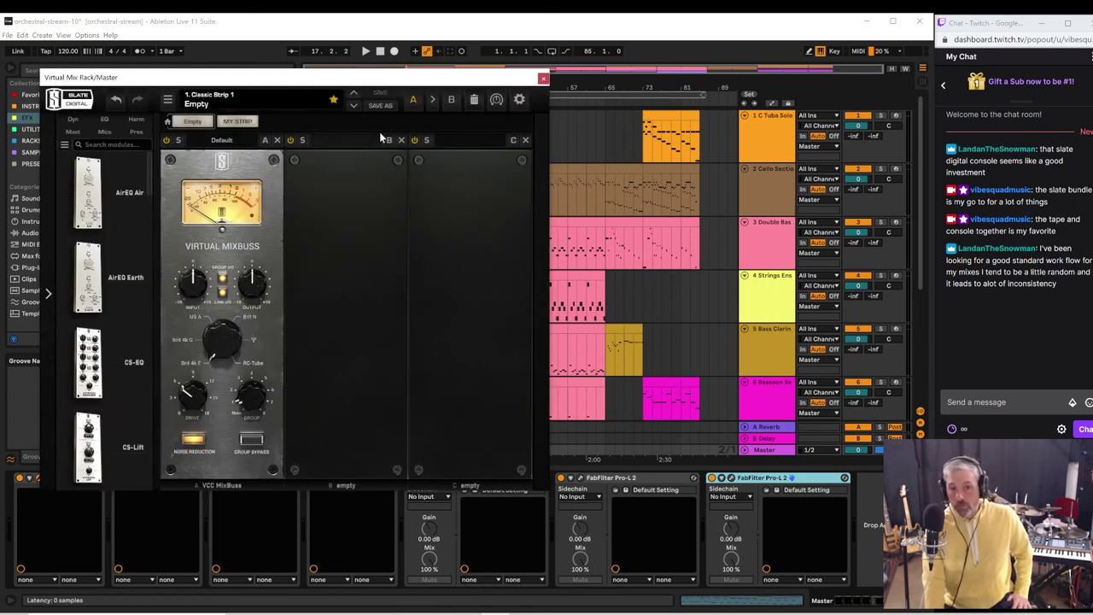
{"action": "left_click", "coordinate": [543, 79]}
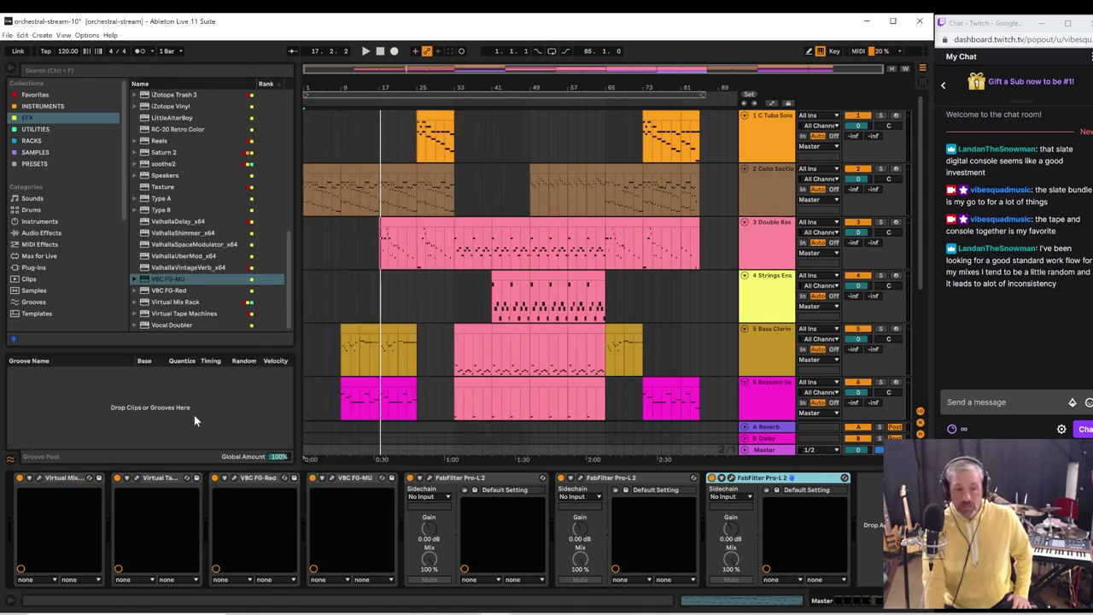
- View the Virtual Tape Machines, VBC FG-Red and VBC FG-MU on the Master in turn, closing each window when finished
{"action": "left_click", "coordinate": [138, 477]}
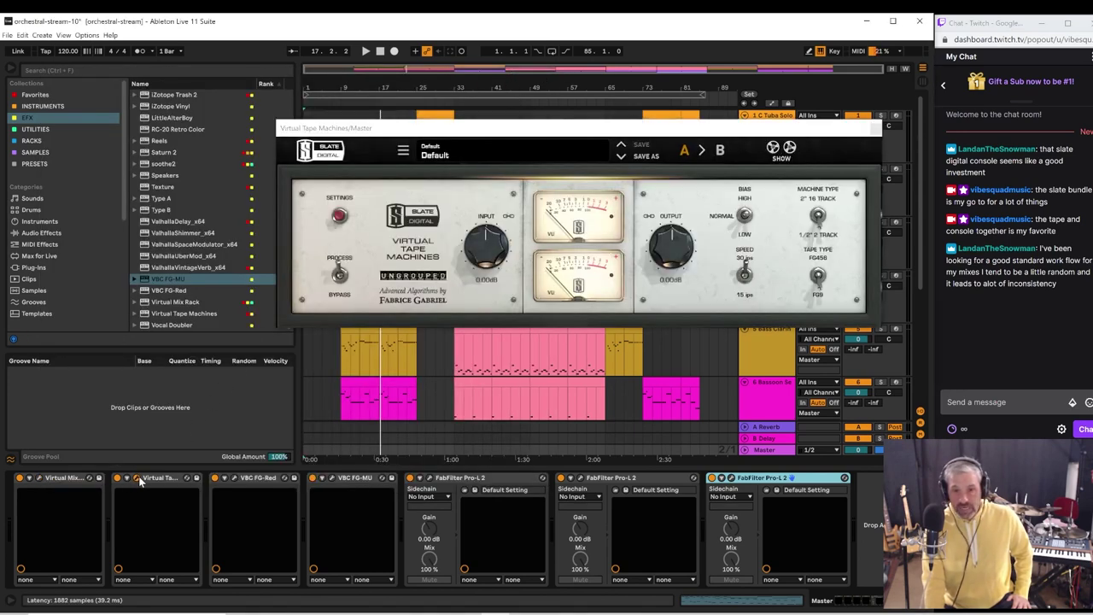
{"action": "left_click", "coordinate": [138, 477]}
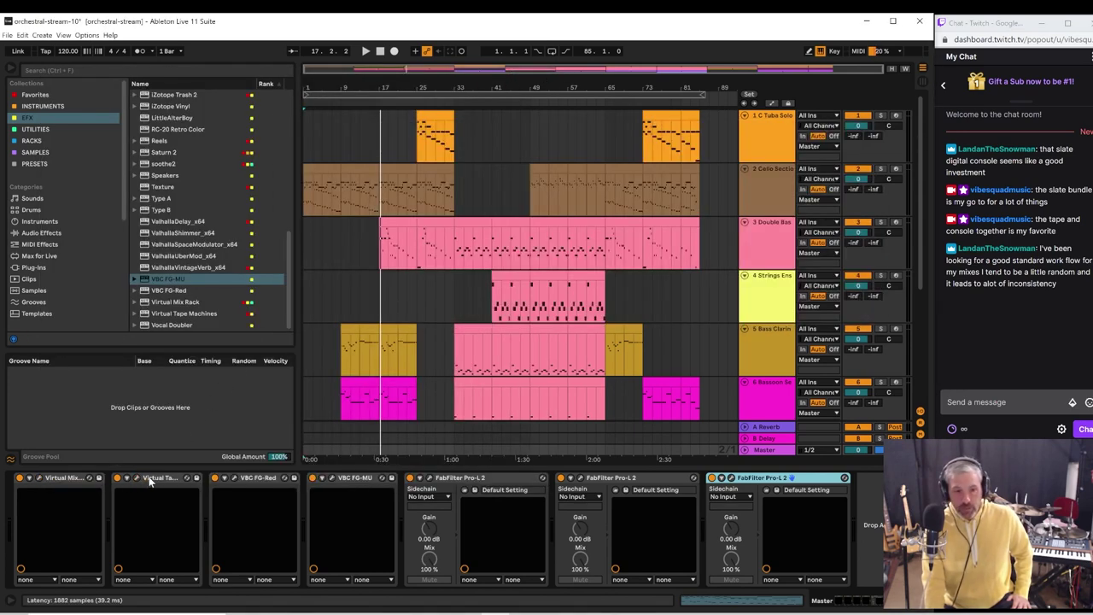
{"action": "left_click", "coordinate": [235, 478]}
{"action": "left_click", "coordinate": [235, 478]}
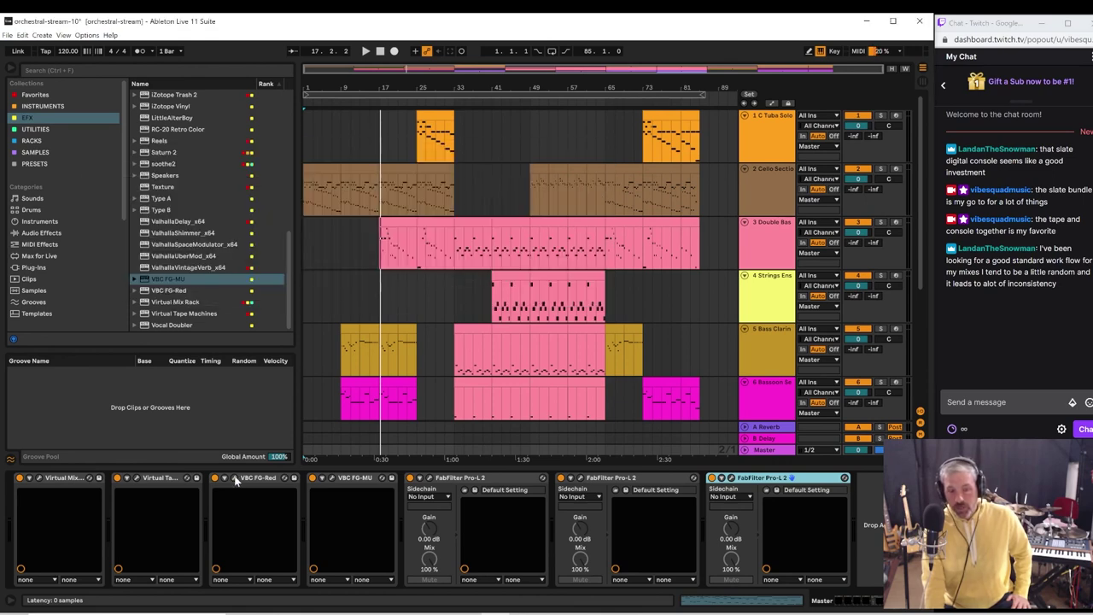
{"action": "left_click", "coordinate": [334, 480]}
{"action": "left_click", "coordinate": [334, 479]}
- Examine the threshold and ratio controls of the Master's VBC FG-Red compressor and close its window
{"action": "left_click", "coordinate": [235, 479]}
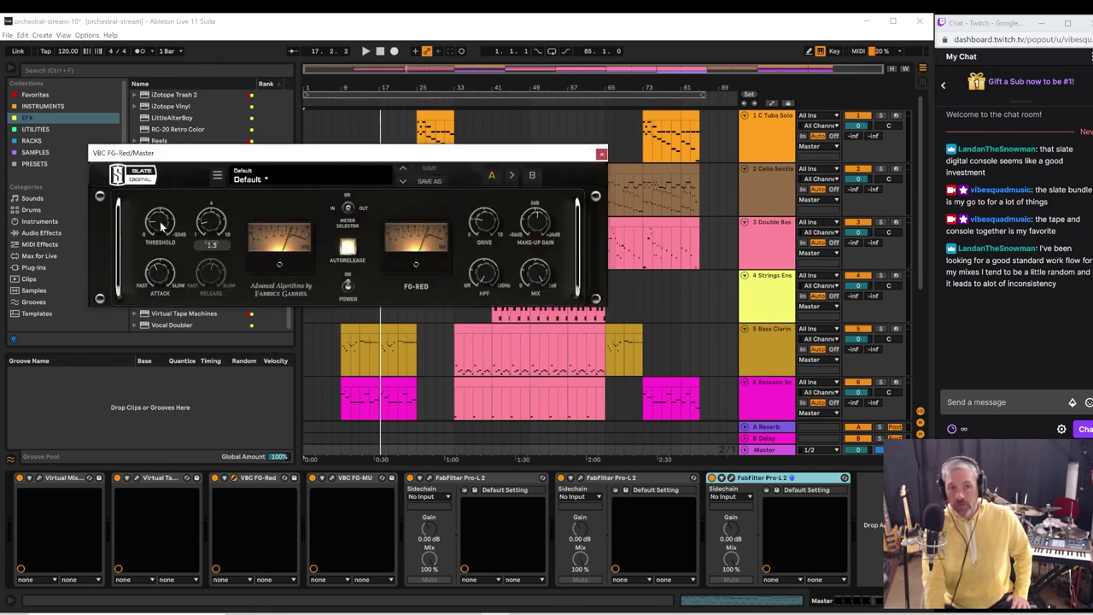
{"action": "mouse_move", "coordinate": [152, 224]}
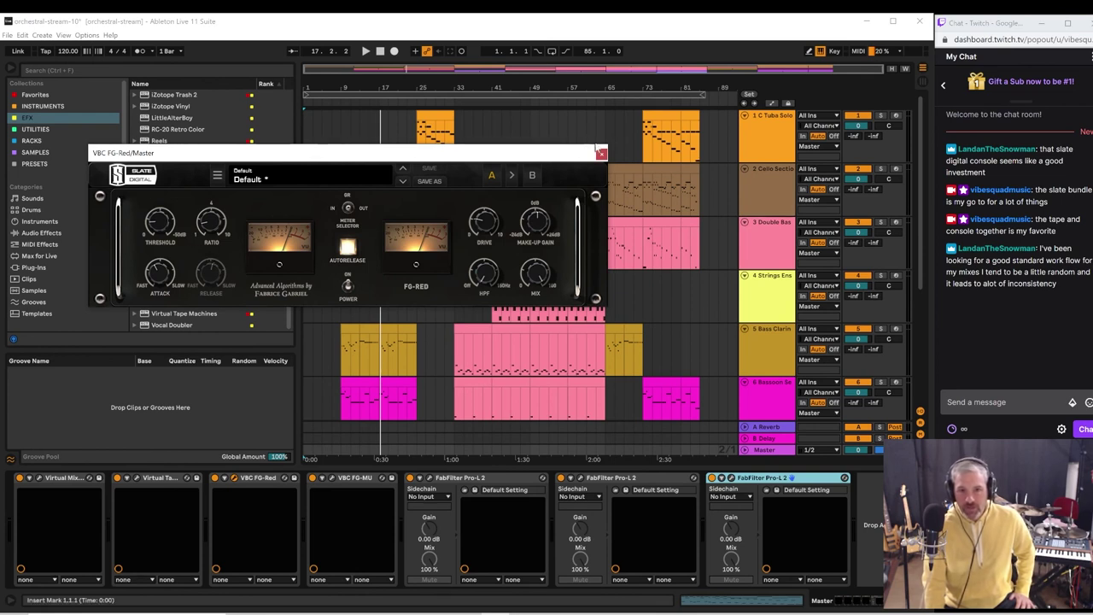
{"action": "left_click", "coordinate": [602, 155]}
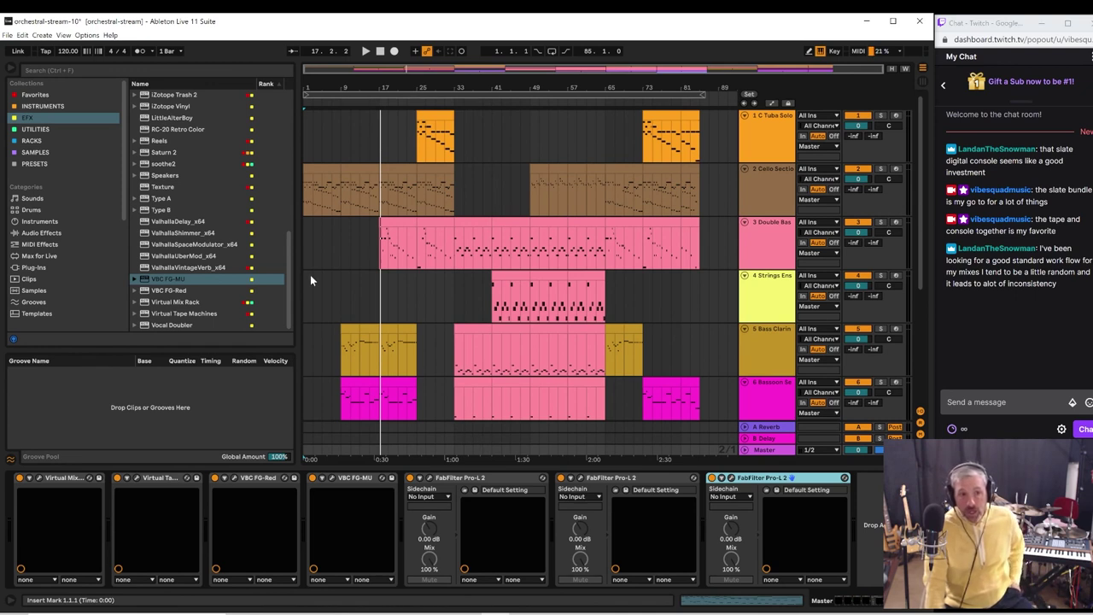
- Show the UTILITIES collection, highlight FabFilter Pro-Q 3 in it, and select everything in the arrangement
{"action": "left_click", "coordinate": [48, 130]}
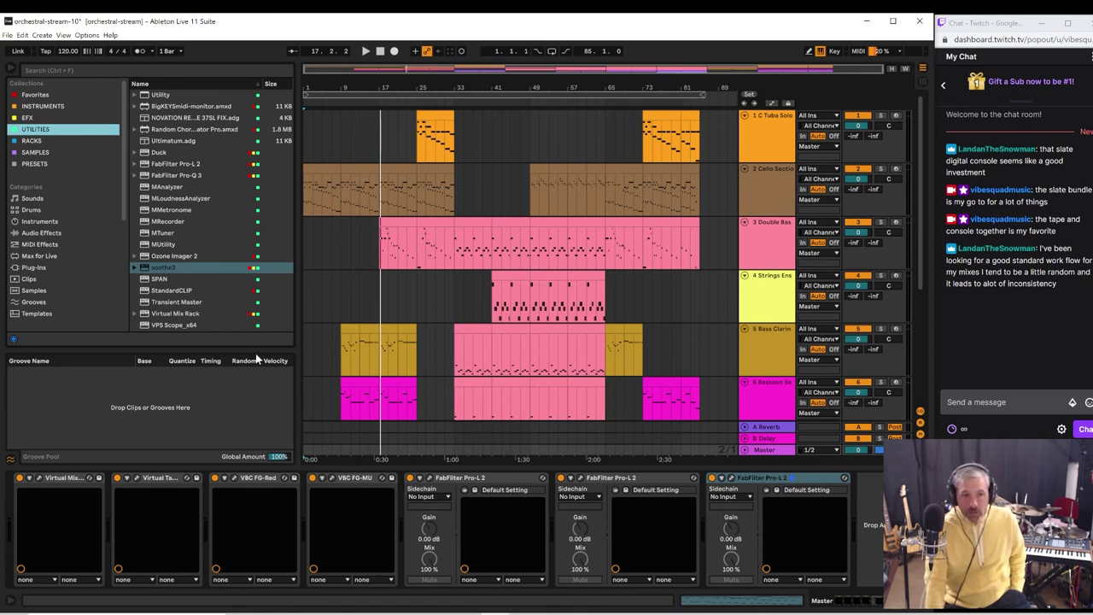
{"action": "left_click", "coordinate": [191, 176]}
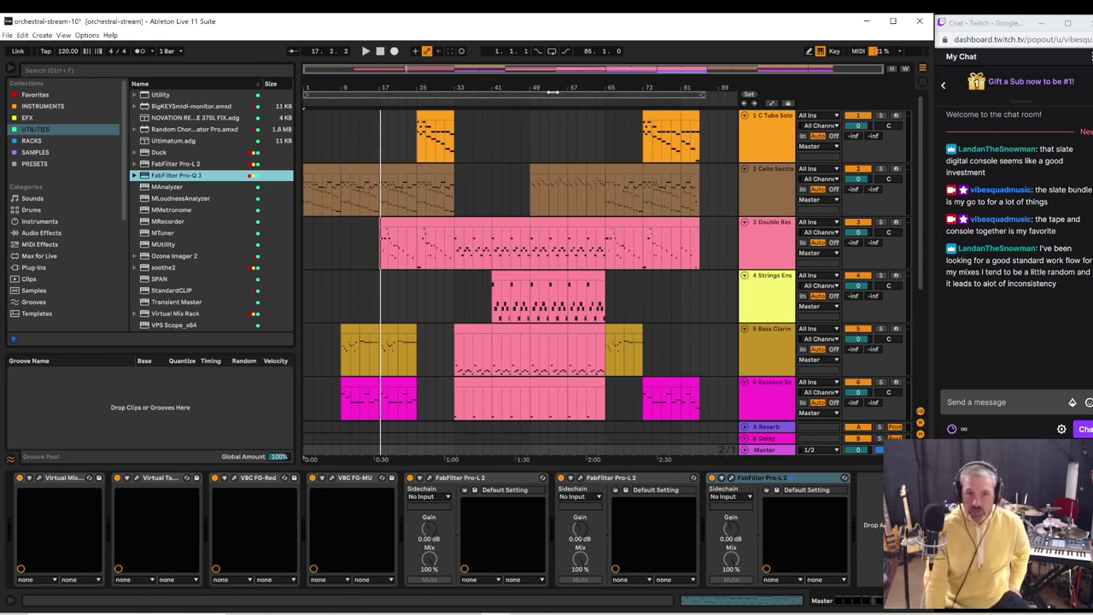
{"action": "key", "text": "ctrl+a"}
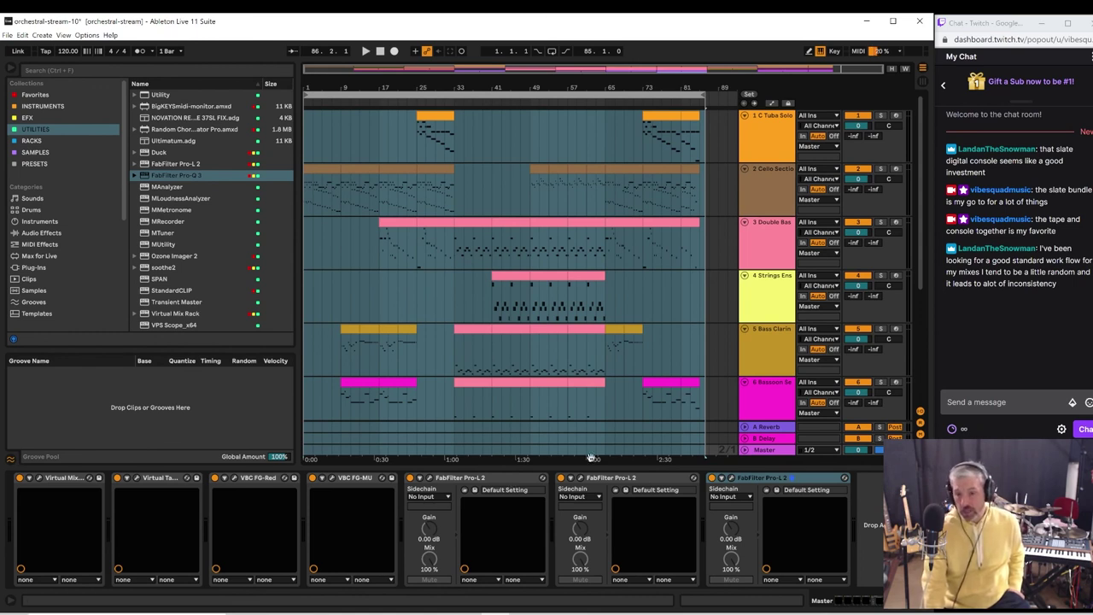
- Show the C Tuba Solo track's devices and look through the built-in audio effects sorted by rank
{"action": "left_click", "coordinate": [793, 135]}
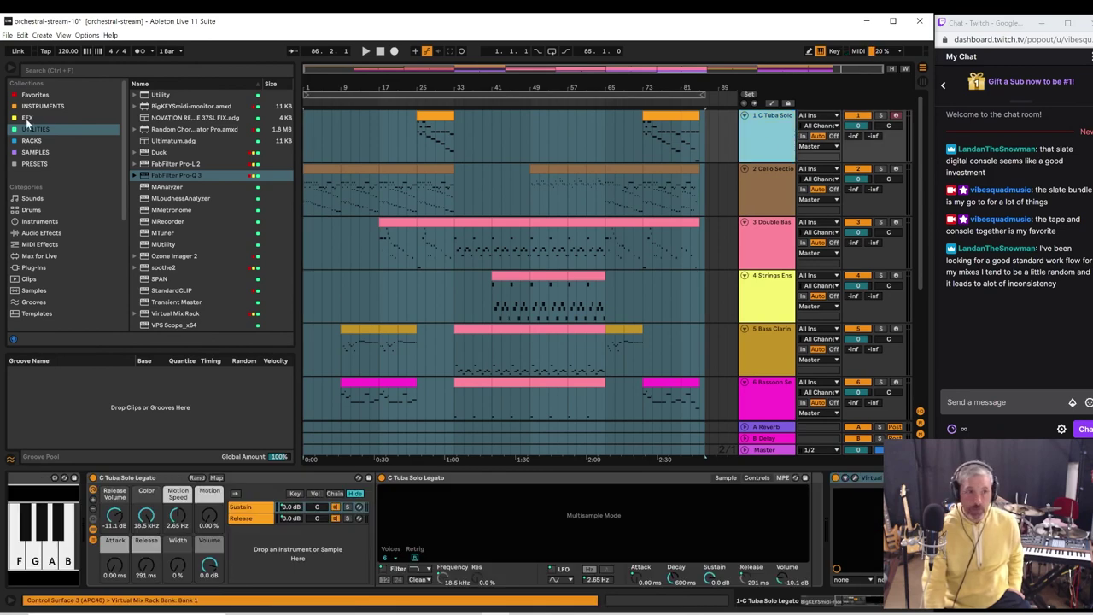
{"action": "left_click", "coordinate": [40, 234]}
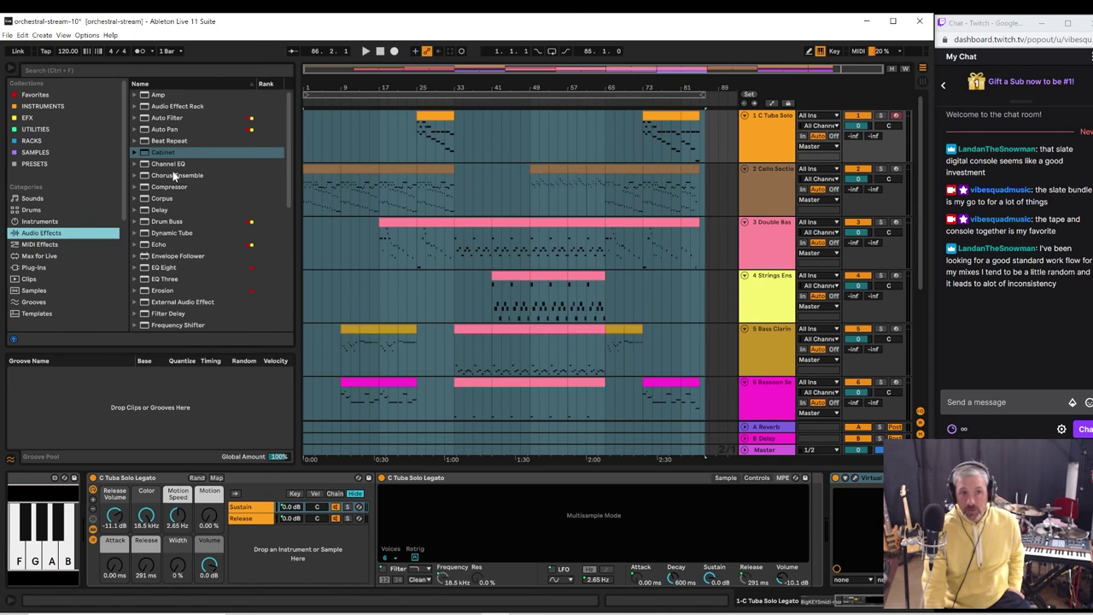
{"action": "left_click", "coordinate": [269, 83]}
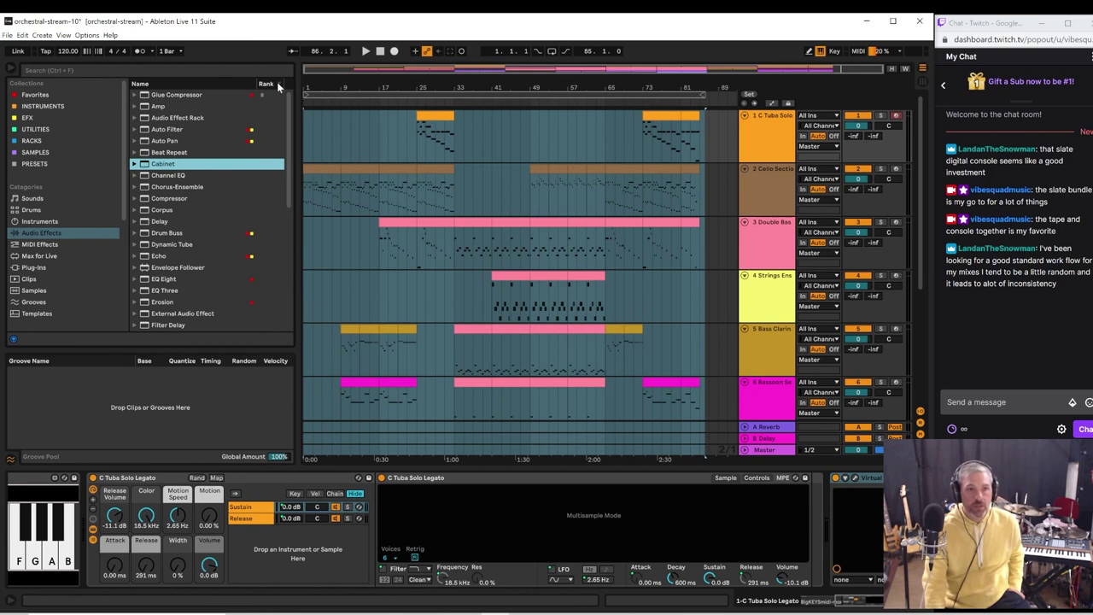
{"action": "scroll", "coordinate": [278, 87], "scroll_direction": "down", "scroll_amount": 1}
{"action": "scroll", "coordinate": [277, 87], "scroll_direction": "up", "scroll_amount": 1}
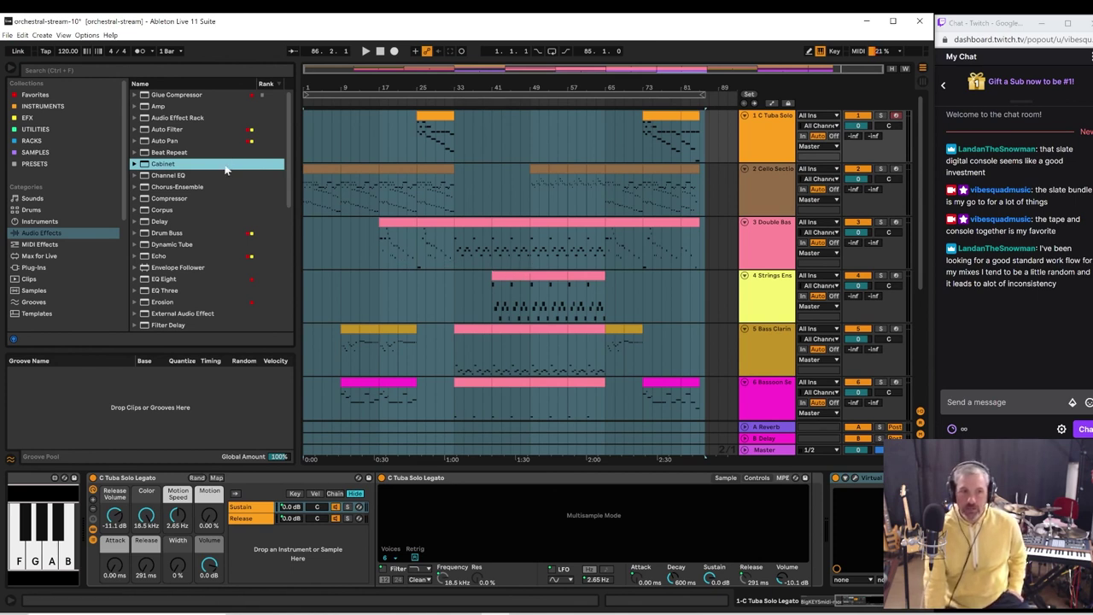
- Play the arrangement from around bar 49 while viewing the Master's third Pro-L 2 level display, closing its window and stopping playback when finished
{"action": "left_click", "coordinate": [527, 100]}
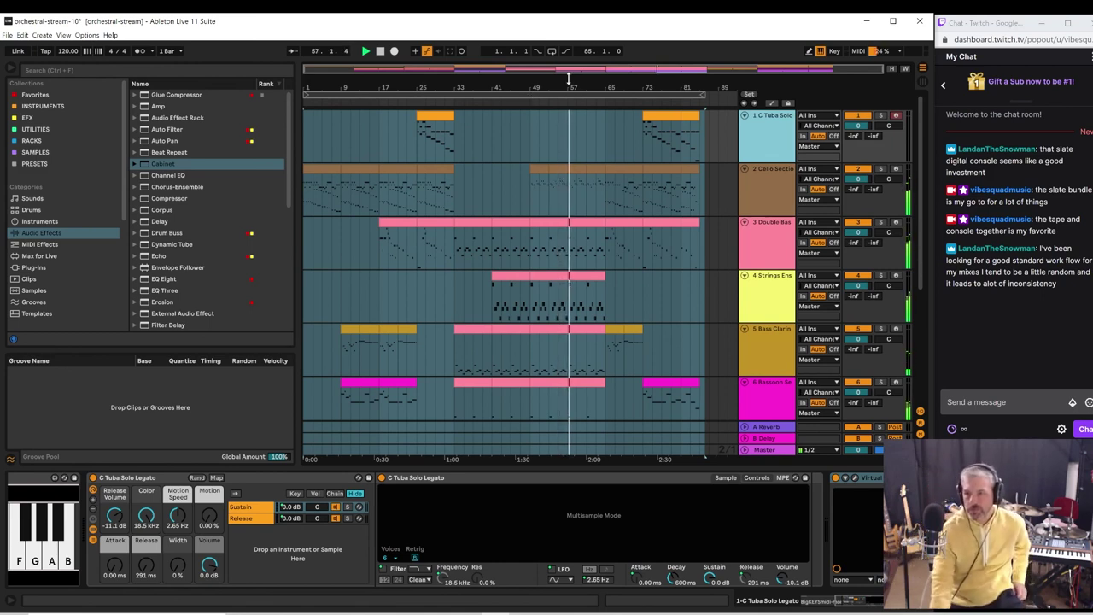
{"action": "left_click", "coordinate": [759, 451]}
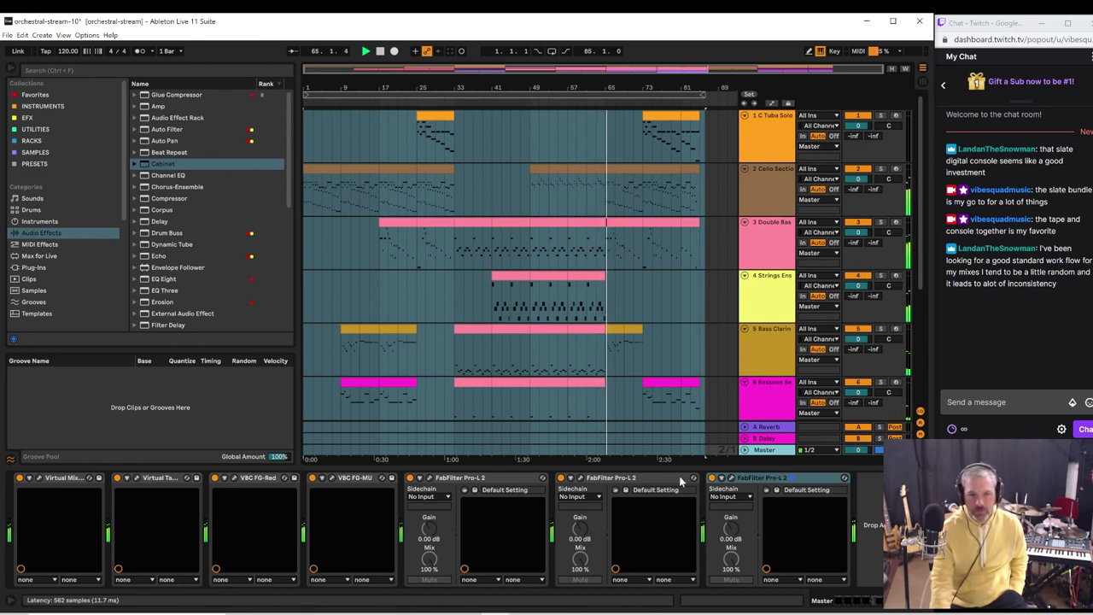
{"action": "left_click", "coordinate": [730, 480]}
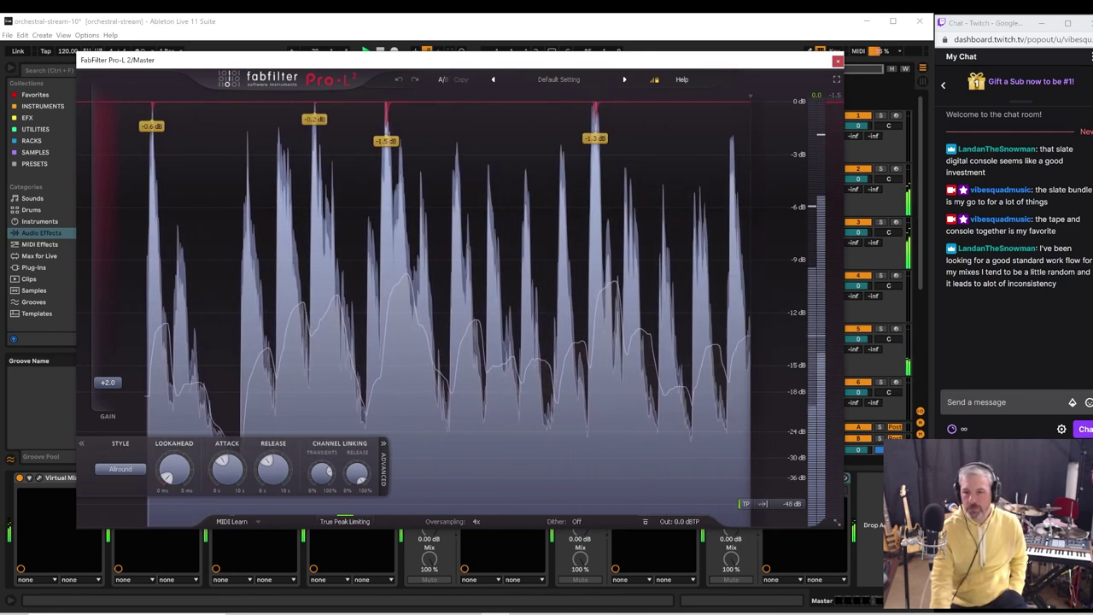
{"action": "key", "text": "space"}
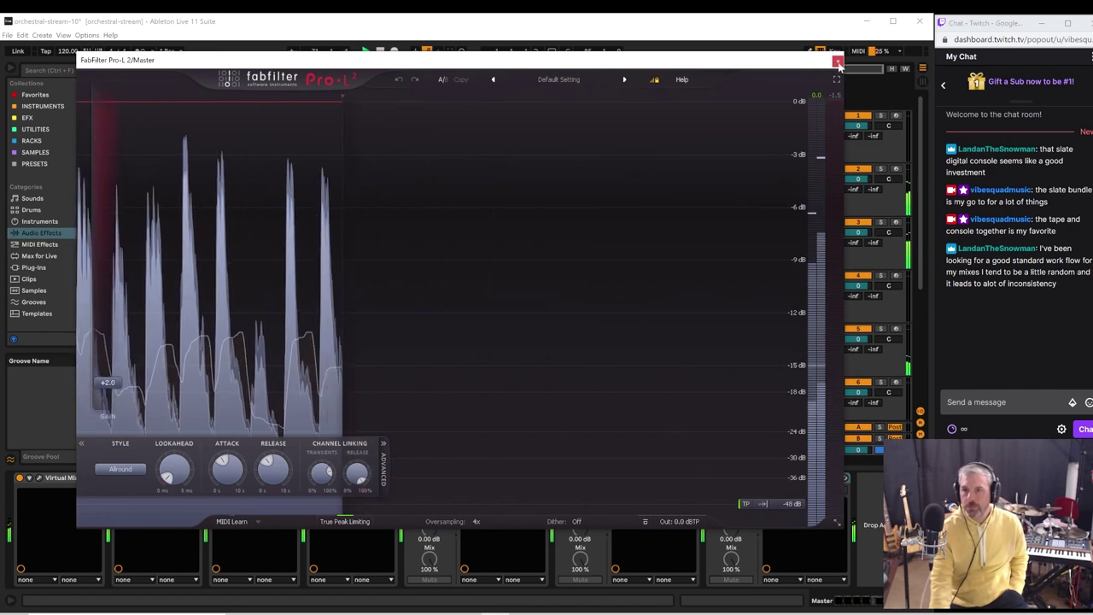
{"action": "left_click", "coordinate": [838, 62]}
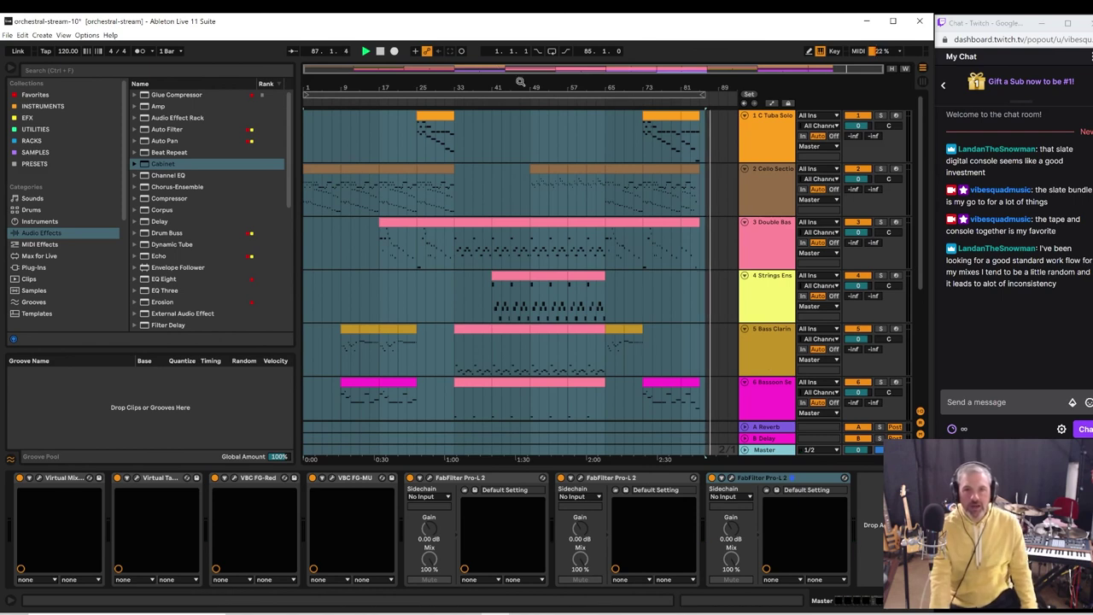
{"action": "left_click", "coordinate": [381, 52]}
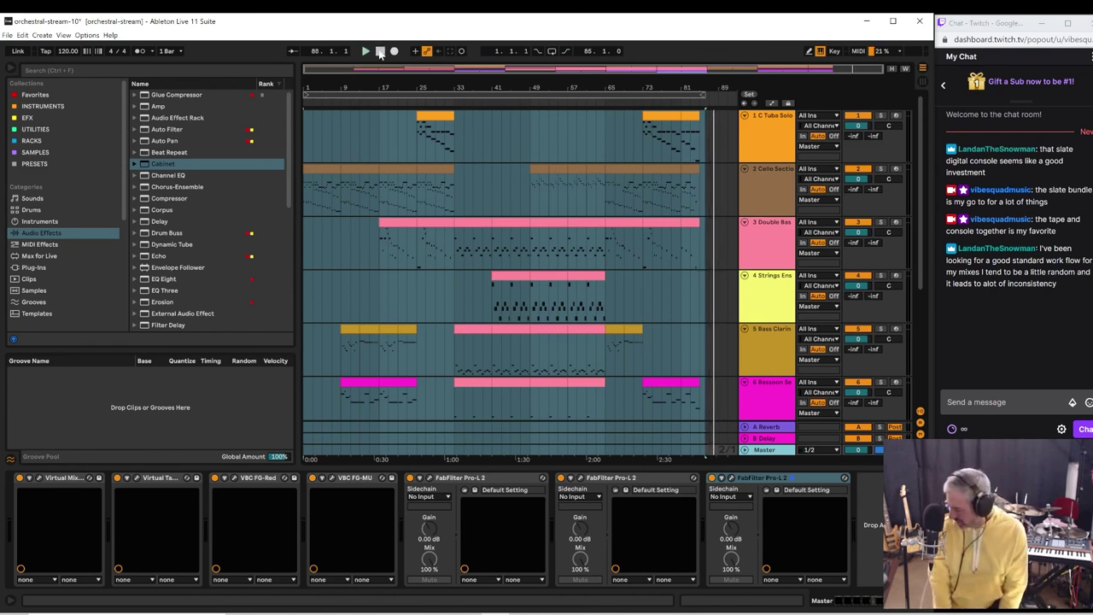